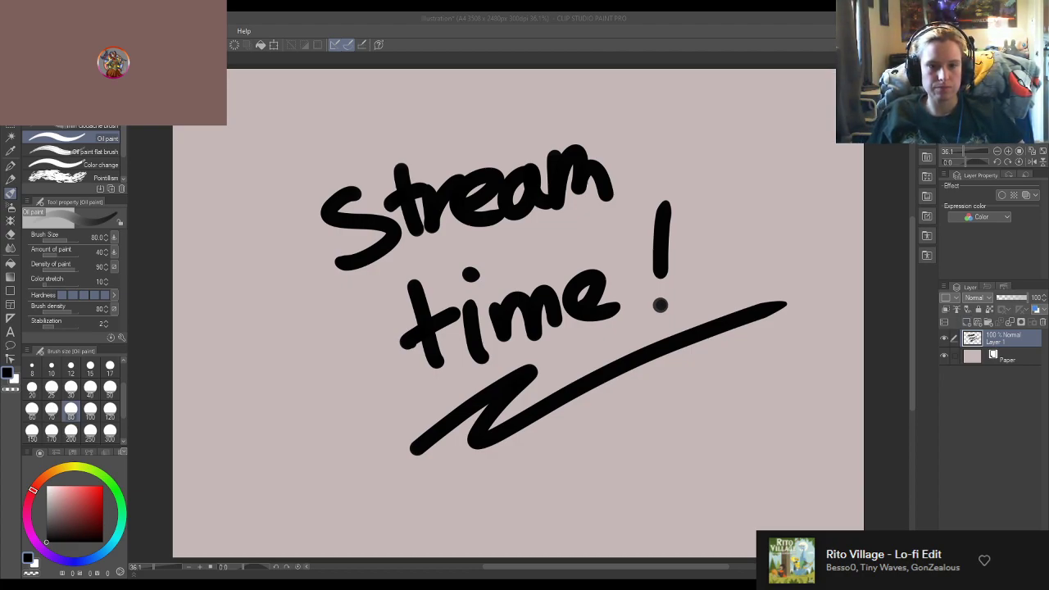
# Step: Delete the layer with the "Stream time!" lettering, choose a very dark blue drawing colour and the Turnip pen, and add a new empty layer
pyautogui.click(1043, 322)
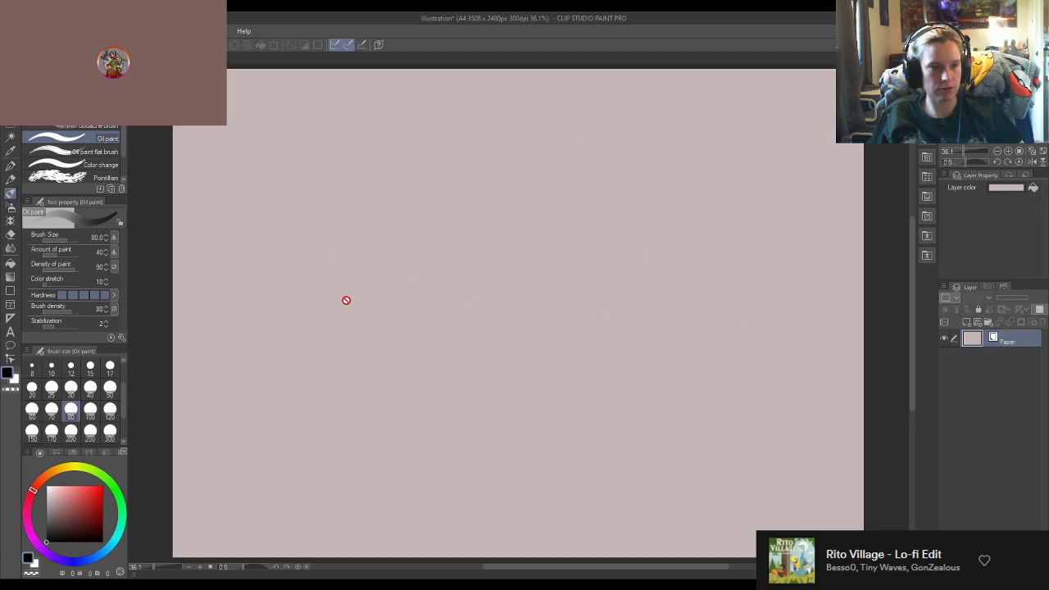
pyautogui.moveTo(85, 503)
pyautogui.mouseDown()
pyautogui.moveTo(143, 494)
pyautogui.moveTo(46, 535)
pyautogui.mouseUp()
pyautogui.click(10, 165)
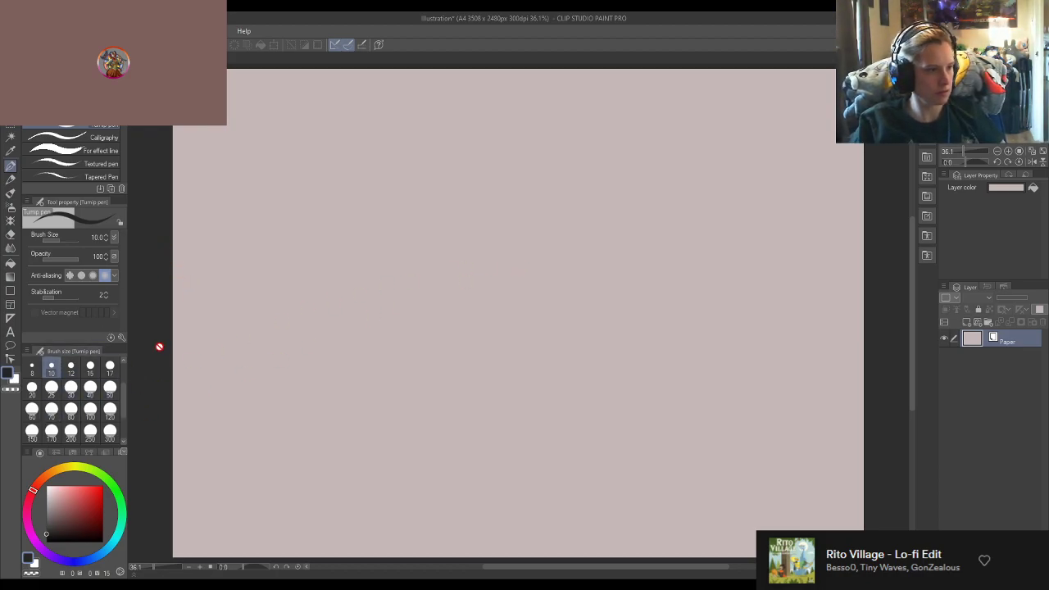
pyautogui.click(965, 323)
# Step: Draw a row of small circles along the canvas's top edge with the Turnip pen at brush size 8
pyautogui.moveTo(130, 389); pyautogui.dragTo(121, 378)
pyautogui.click(31, 390)
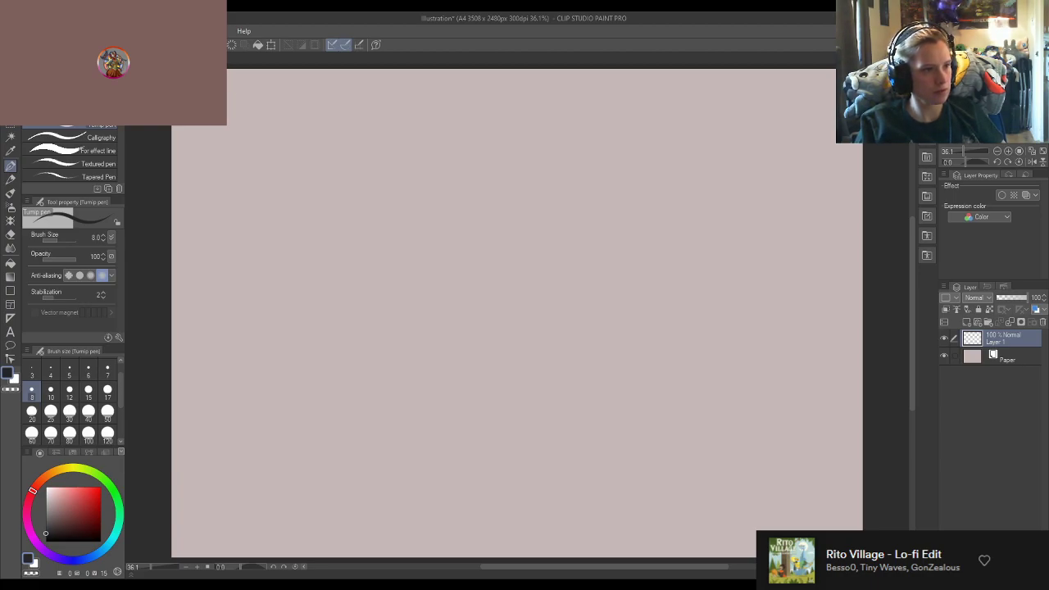
pyautogui.moveTo(237, 86)
pyautogui.mouseDown()
pyautogui.moveTo(241, 76)
pyautogui.moveTo(264, 95)
pyautogui.moveTo(299, 82)
pyautogui.moveTo(427, 81)
pyautogui.moveTo(443, 101)
pyautogui.moveTo(459, 81)
pyautogui.moveTo(483, 76)
pyautogui.moveTo(535, 87)
pyautogui.moveTo(671, 81)
pyautogui.moveTo(687, 105)
pyautogui.moveTo(706, 81)
pyautogui.moveTo(746, 82)
pyautogui.moveTo(761, 100)
pyautogui.moveTo(777, 82)
pyautogui.moveTo(816, 80)
pyautogui.mouseUp()
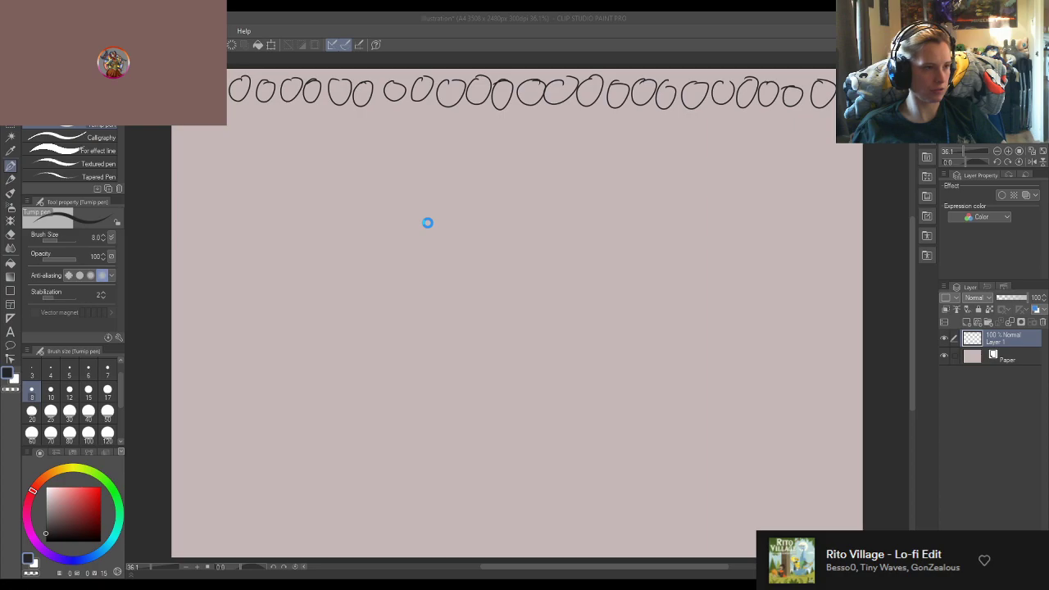
# Step: Examine the feathered reptile character's line art in the IX Sketch document and return to the Illustration canvas
pyautogui.scroll(2, 662, 277)
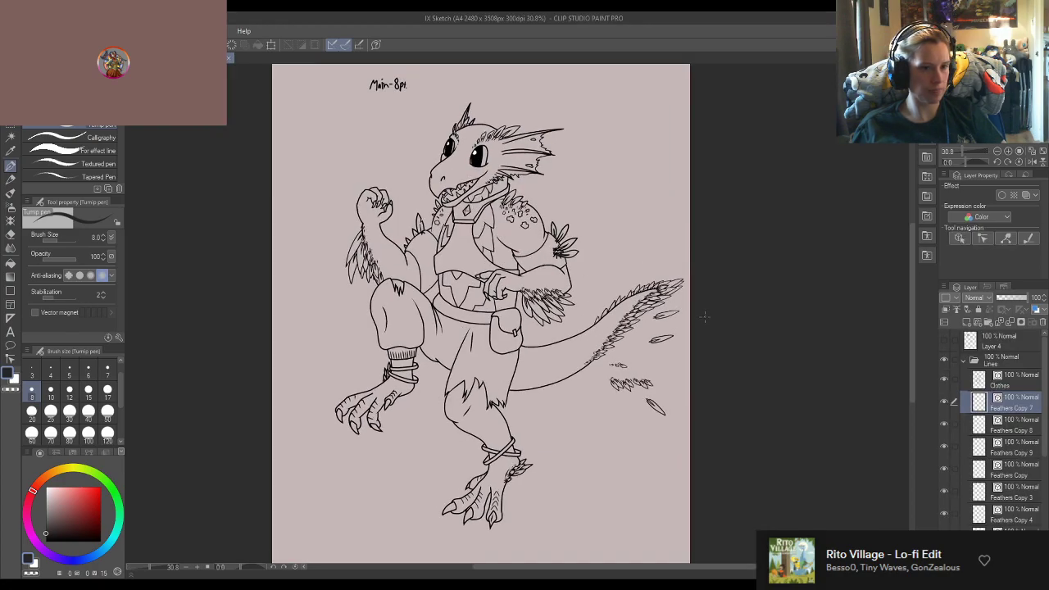
pyautogui.scroll(1, 705, 315)
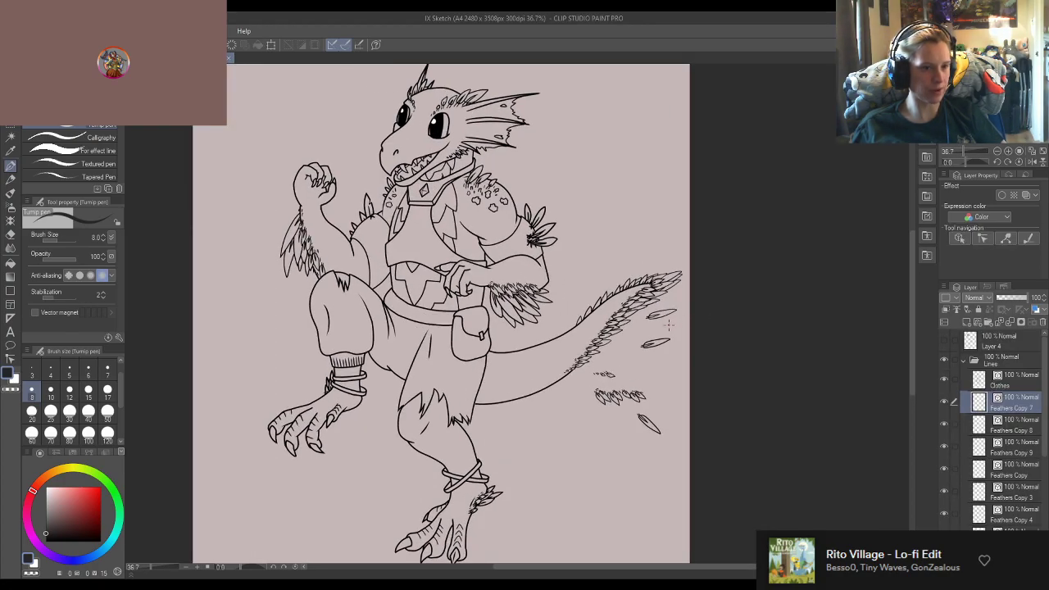
pyautogui.scroll(-1, 670, 326)
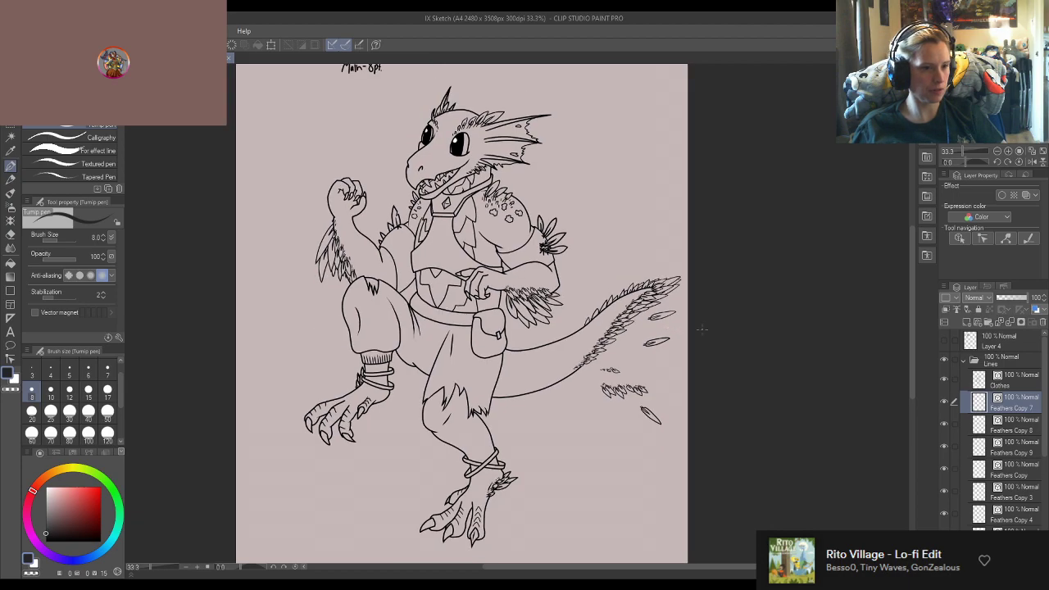
pyautogui.scroll(1, 699, 330)
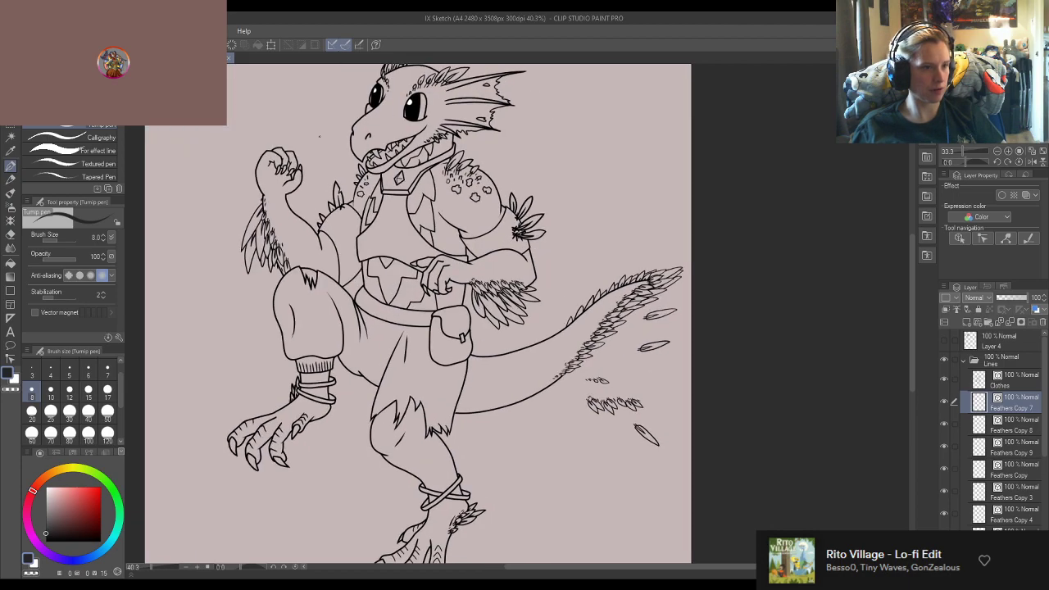
pyautogui.click(230, 63)
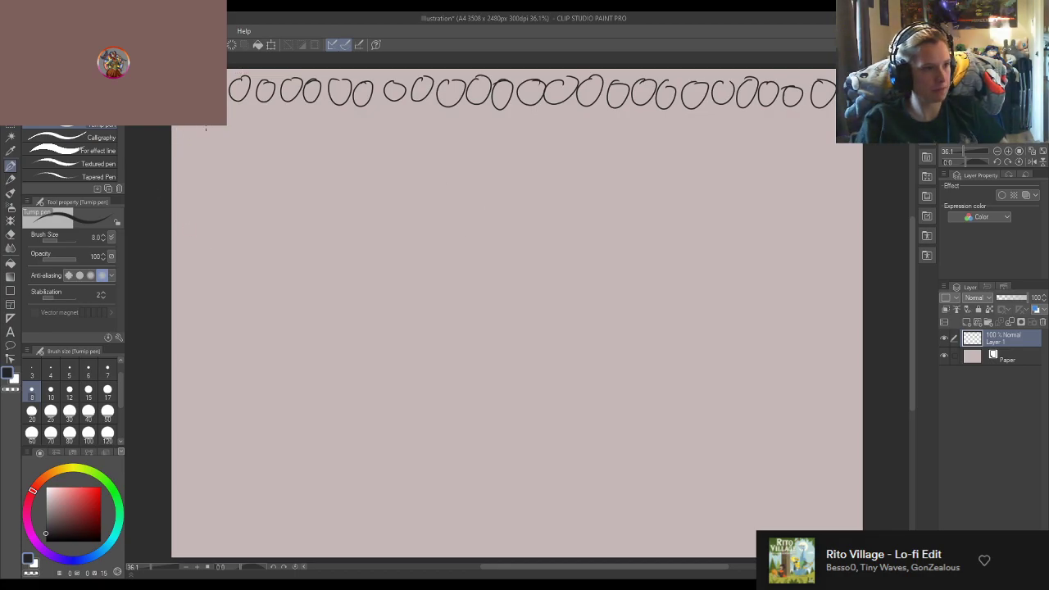
# Step: Draw a second row of circles below the first and handwrite "Warm up" in the open area above the canvas's middle
pyautogui.moveTo(193, 130)
pyautogui.mouseDown()
pyautogui.moveTo(177, 127)
pyautogui.moveTo(286, 110)
pyautogui.moveTo(305, 118)
pyautogui.mouseUp()
pyautogui.moveTo(425, 210)
pyautogui.mouseDown()
pyautogui.moveTo(432, 236)
pyautogui.moveTo(463, 219)
pyautogui.moveTo(471, 237)
pyautogui.moveTo(489, 243)
pyautogui.moveTo(499, 231)
pyautogui.mouseUp()
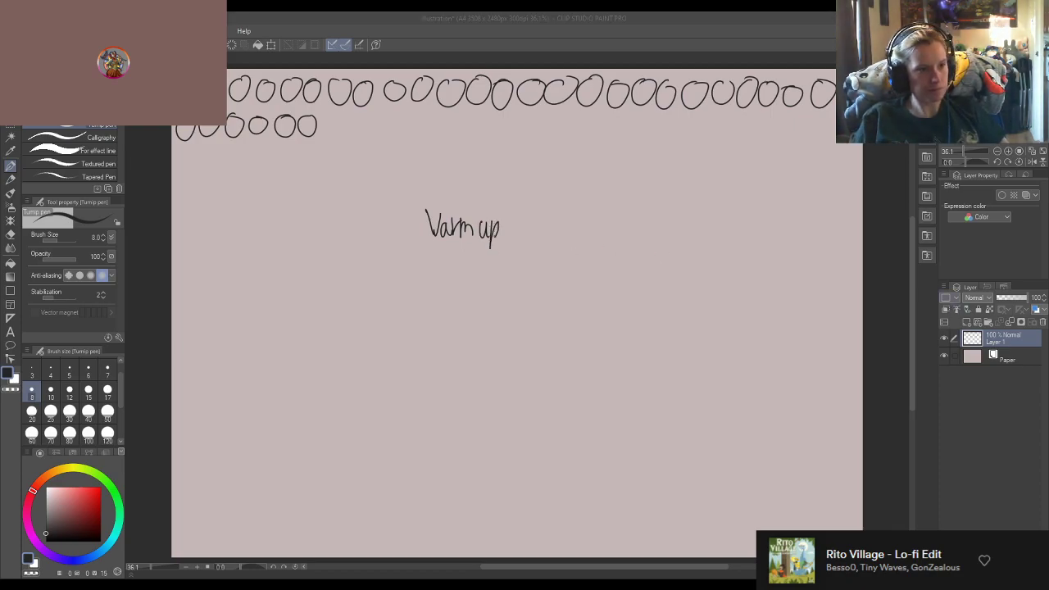
pyautogui.moveTo(336, 115)
pyautogui.mouseDown()
pyautogui.moveTo(401, 114)
pyautogui.moveTo(420, 131)
pyautogui.moveTo(453, 112)
pyautogui.moveTo(589, 129)
pyautogui.moveTo(625, 117)
pyautogui.moveTo(811, 123)
pyautogui.mouseUp()
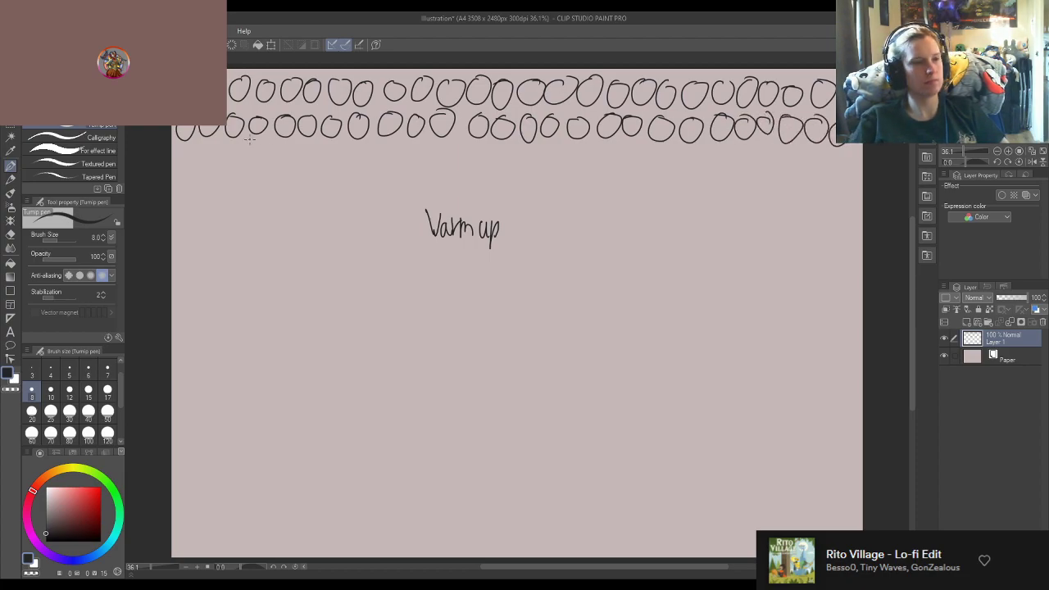
# Step: Draw the third and fourth rows of circles across the full canvas width, above the "Warm up" lettering
pyautogui.moveTo(191, 147)
pyautogui.mouseDown()
pyautogui.moveTo(209, 170)
pyautogui.moveTo(216, 149)
pyautogui.moveTo(296, 161)
pyautogui.moveTo(289, 149)
pyautogui.moveTo(464, 156)
pyautogui.moveTo(473, 147)
pyautogui.moveTo(497, 160)
pyautogui.moveTo(512, 148)
pyautogui.moveTo(566, 160)
pyautogui.moveTo(562, 148)
pyautogui.moveTo(595, 150)
pyautogui.moveTo(610, 167)
pyautogui.moveTo(628, 149)
pyautogui.moveTo(647, 167)
pyautogui.moveTo(656, 148)
pyautogui.mouseUp()
pyautogui.moveTo(682, 148)
pyautogui.mouseDown()
pyautogui.moveTo(668, 164)
pyautogui.moveTo(684, 148)
pyautogui.moveTo(728, 161)
pyautogui.moveTo(748, 150)
pyautogui.moveTo(759, 168)
pyautogui.moveTo(774, 151)
pyautogui.moveTo(782, 164)
pyautogui.moveTo(807, 160)
pyautogui.mouseUp()
pyautogui.moveTo(188, 181)
pyautogui.mouseDown()
pyautogui.moveTo(197, 203)
pyautogui.moveTo(193, 181)
pyautogui.moveTo(230, 196)
pyautogui.moveTo(280, 175)
pyautogui.moveTo(319, 190)
pyautogui.moveTo(307, 174)
pyautogui.moveTo(342, 174)
pyautogui.moveTo(366, 197)
pyautogui.moveTo(377, 178)
pyautogui.moveTo(401, 194)
pyautogui.moveTo(440, 177)
pyautogui.moveTo(474, 205)
pyautogui.moveTo(468, 180)
pyautogui.moveTo(495, 193)
pyautogui.moveTo(512, 178)
pyautogui.mouseUp()
pyautogui.moveTo(537, 180)
pyautogui.mouseDown()
pyautogui.moveTo(525, 188)
pyautogui.moveTo(669, 178)
pyautogui.moveTo(685, 200)
pyautogui.moveTo(703, 182)
pyautogui.moveTo(710, 197)
pyautogui.moveTo(727, 174)
pyautogui.moveTo(757, 182)
pyautogui.moveTo(763, 195)
pyautogui.moveTo(778, 178)
pyautogui.mouseUp()
pyautogui.moveTo(802, 177); pyautogui.dragTo(819, 189)
# Step: Draw a fifth row of circles on both sides of the "Warm up" lettering, leaving the words clear
pyautogui.moveTo(184, 218); pyautogui.dragTo(215, 212)
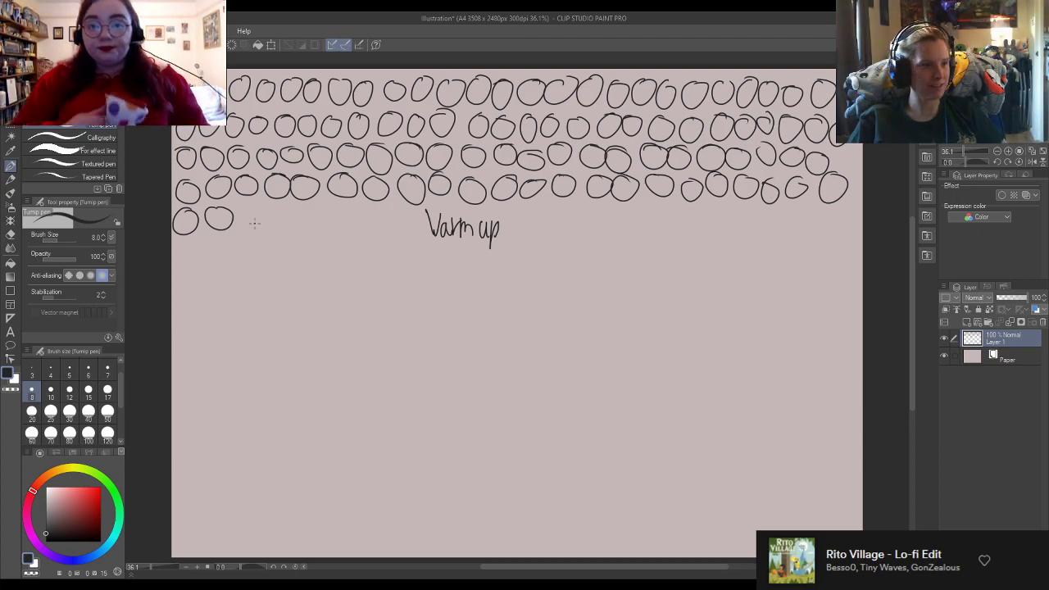
pyautogui.moveTo(247, 211); pyautogui.dragTo(246, 210)
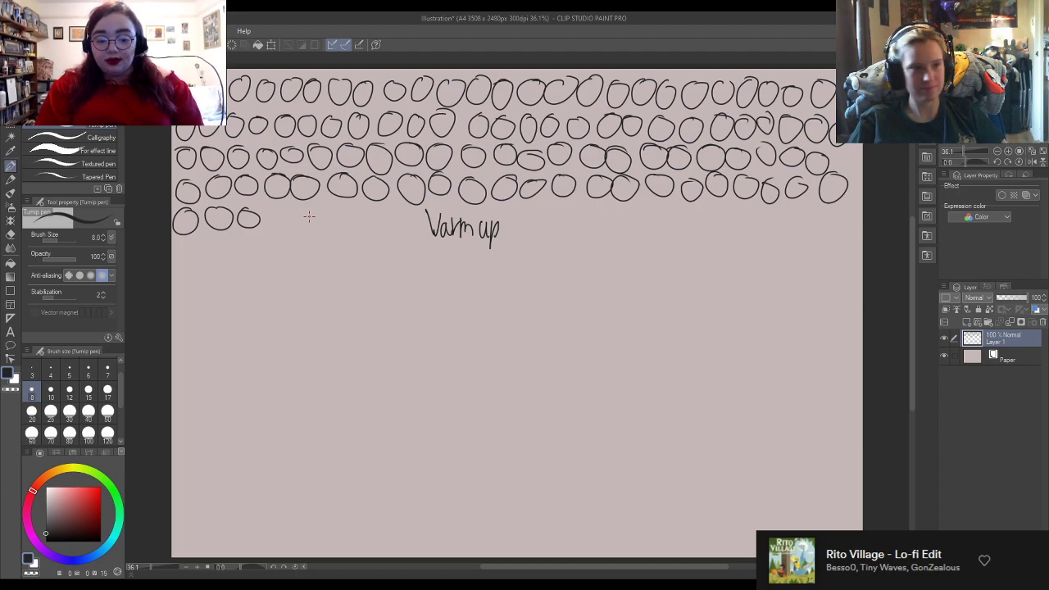
pyautogui.moveTo(283, 206)
pyautogui.mouseDown()
pyautogui.moveTo(298, 229)
pyautogui.moveTo(317, 208)
pyautogui.moveTo(355, 217)
pyautogui.moveTo(341, 203)
pyautogui.mouseUp()
pyautogui.moveTo(369, 208)
pyautogui.mouseDown()
pyautogui.moveTo(356, 218)
pyautogui.moveTo(393, 209)
pyautogui.mouseUp()
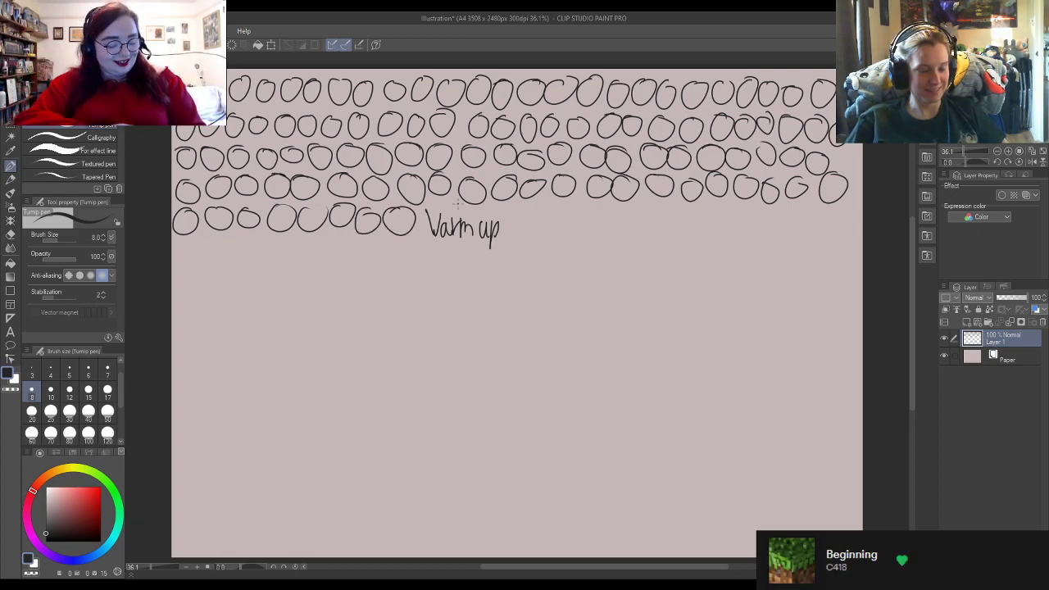
pyautogui.moveTo(526, 213)
pyautogui.mouseDown()
pyautogui.moveTo(517, 239)
pyautogui.moveTo(525, 212)
pyautogui.moveTo(547, 205)
pyautogui.moveTo(661, 209)
pyautogui.moveTo(699, 231)
pyautogui.moveTo(690, 210)
pyautogui.moveTo(746, 236)
pyautogui.moveTo(749, 209)
pyautogui.moveTo(817, 225)
pyautogui.moveTo(808, 208)
pyautogui.moveTo(833, 209)
pyautogui.mouseUp()
# Step: Draw three more full-width rows of circles directly below the "Warm up" lettering
pyautogui.moveTo(186, 240)
pyautogui.mouseDown()
pyautogui.moveTo(176, 256)
pyautogui.moveTo(187, 240)
pyautogui.moveTo(202, 258)
pyautogui.moveTo(220, 238)
pyautogui.moveTo(258, 238)
pyautogui.moveTo(274, 255)
pyautogui.moveTo(284, 240)
pyautogui.moveTo(307, 242)
pyautogui.moveTo(322, 258)
pyautogui.moveTo(334, 239)
pyautogui.moveTo(365, 239)
pyautogui.moveTo(396, 262)
pyautogui.moveTo(404, 237)
pyautogui.moveTo(433, 264)
pyautogui.moveTo(439, 248)
pyautogui.moveTo(460, 244)
pyautogui.moveTo(563, 240)
pyautogui.moveTo(591, 257)
pyautogui.moveTo(605, 239)
pyautogui.moveTo(640, 253)
pyautogui.moveTo(640, 241)
pyautogui.moveTo(726, 238)
pyautogui.moveTo(746, 250)
pyautogui.moveTo(792, 237)
pyautogui.moveTo(830, 255)
pyautogui.mouseUp()
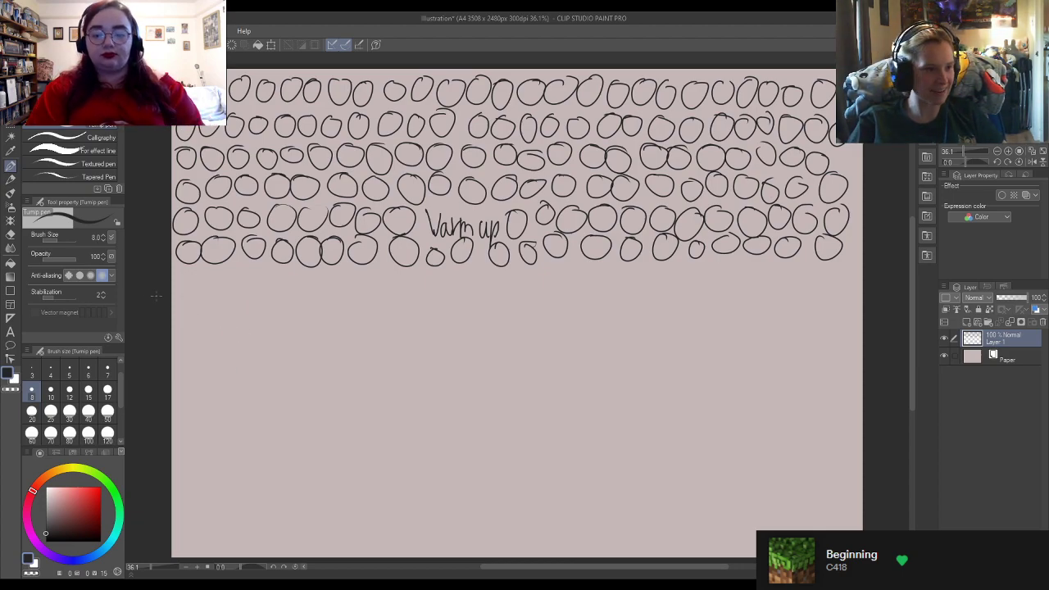
pyautogui.moveTo(189, 274)
pyautogui.mouseDown()
pyautogui.moveTo(259, 287)
pyautogui.moveTo(247, 270)
pyautogui.moveTo(310, 274)
pyautogui.mouseUp()
pyautogui.moveTo(331, 272)
pyautogui.mouseDown()
pyautogui.moveTo(318, 291)
pyautogui.moveTo(333, 274)
pyautogui.moveTo(366, 274)
pyautogui.moveTo(377, 288)
pyautogui.moveTo(395, 275)
pyautogui.moveTo(449, 284)
pyautogui.moveTo(492, 272)
pyautogui.moveTo(516, 287)
pyautogui.moveTo(568, 264)
pyautogui.moveTo(648, 274)
pyautogui.moveTo(718, 264)
pyautogui.moveTo(750, 274)
pyautogui.moveTo(758, 264)
pyautogui.moveTo(802, 279)
pyautogui.moveTo(816, 264)
pyautogui.mouseUp()
pyautogui.moveTo(844, 264); pyautogui.dragTo(844, 267)
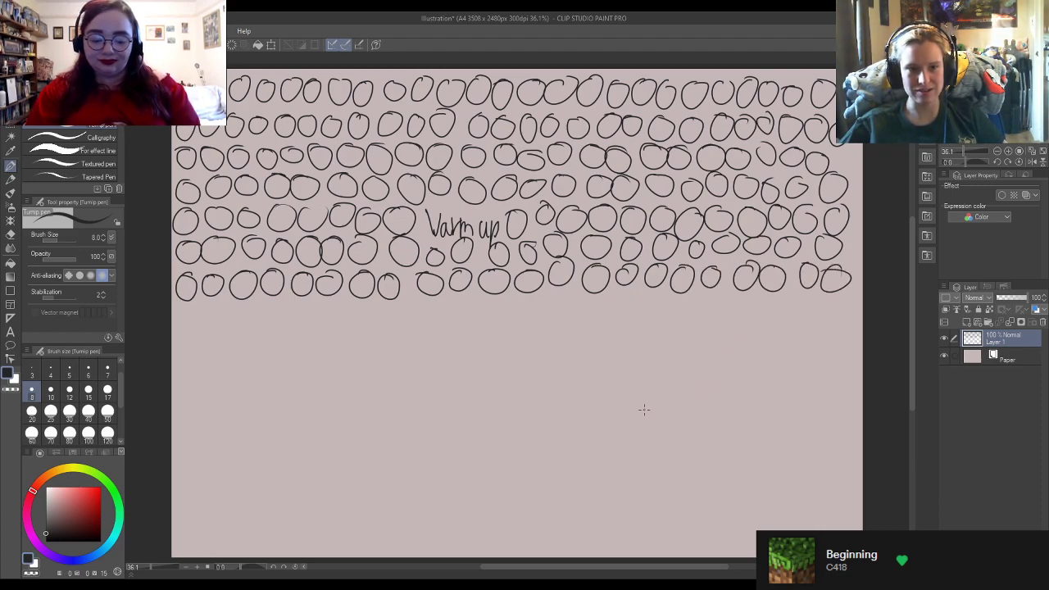
pyautogui.moveTo(184, 305)
pyautogui.mouseDown()
pyautogui.moveTo(201, 316)
pyautogui.moveTo(215, 304)
pyautogui.moveTo(269, 313)
pyautogui.moveTo(359, 306)
pyautogui.moveTo(391, 326)
pyautogui.moveTo(406, 304)
pyautogui.moveTo(488, 302)
pyautogui.moveTo(508, 317)
pyautogui.moveTo(521, 297)
pyautogui.moveTo(564, 325)
pyautogui.moveTo(561, 300)
pyautogui.moveTo(617, 315)
pyautogui.moveTo(629, 296)
pyautogui.moveTo(830, 297)
pyautogui.mouseUp()
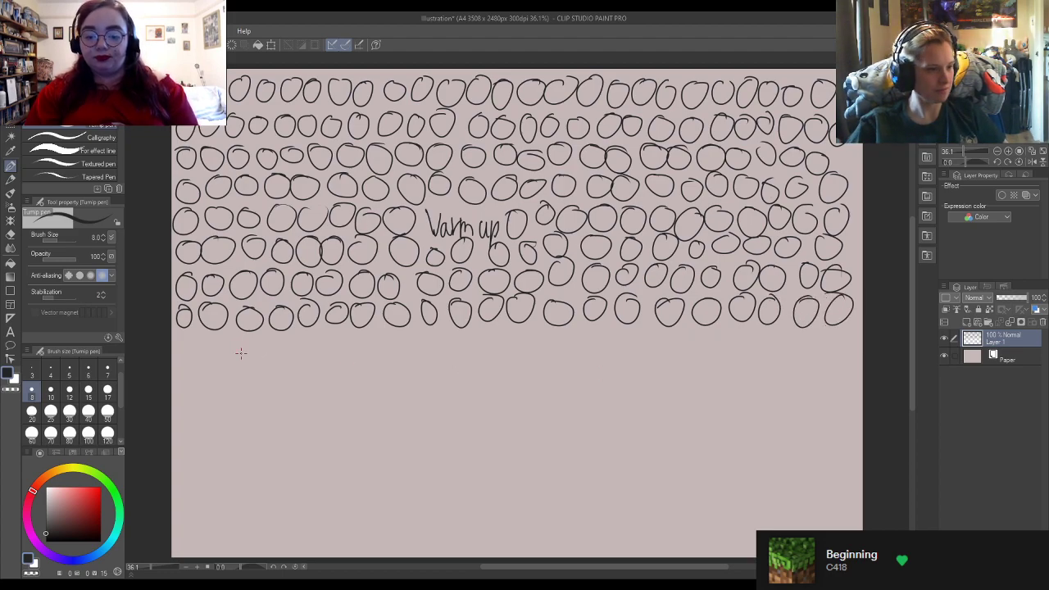
# Step: Draw a ninth row of circles across the canvas, just below the existing eight rows
pyautogui.moveTo(190, 336)
pyautogui.mouseDown()
pyautogui.moveTo(254, 344)
pyautogui.moveTo(287, 364)
pyautogui.moveTo(289, 351)
pyautogui.moveTo(332, 332)
pyautogui.moveTo(368, 358)
pyautogui.mouseUp()
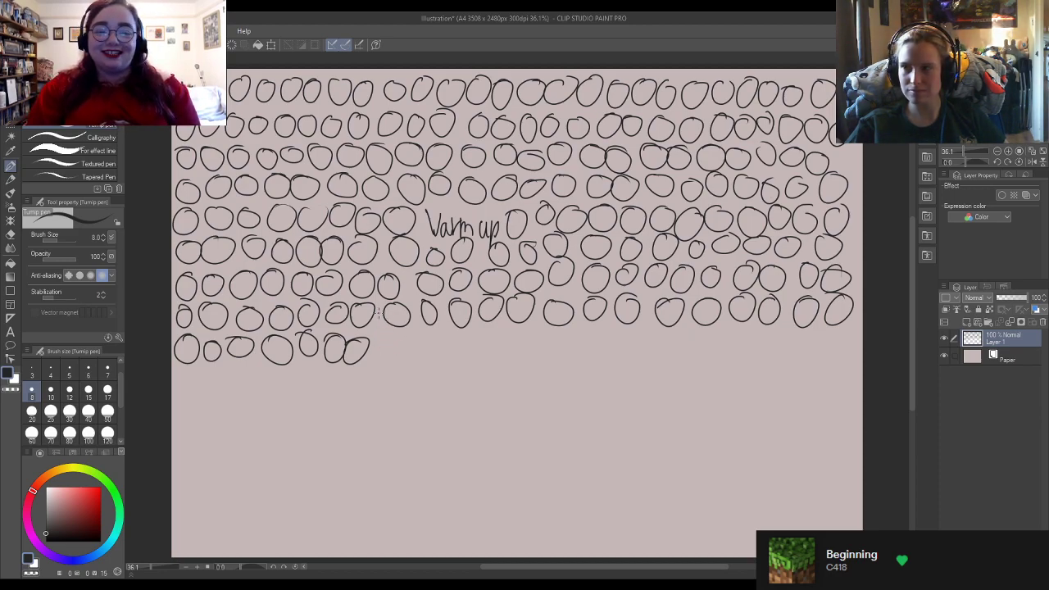
pyautogui.moveTo(388, 344)
pyautogui.mouseDown()
pyautogui.moveTo(418, 335)
pyautogui.moveTo(448, 352)
pyautogui.moveTo(459, 336)
pyautogui.moveTo(496, 330)
pyautogui.mouseUp()
pyautogui.moveTo(518, 334)
pyautogui.mouseDown()
pyautogui.moveTo(511, 344)
pyautogui.moveTo(525, 334)
pyautogui.mouseUp()
pyautogui.moveTo(551, 334)
pyautogui.mouseDown()
pyautogui.moveTo(543, 347)
pyautogui.moveTo(569, 359)
pyautogui.moveTo(564, 333)
pyautogui.moveTo(584, 345)
pyautogui.moveTo(594, 325)
pyautogui.mouseUp()
pyautogui.moveTo(630, 331)
pyautogui.mouseDown()
pyautogui.moveTo(614, 339)
pyautogui.moveTo(632, 331)
pyautogui.moveTo(656, 348)
pyautogui.moveTo(677, 331)
pyautogui.mouseUp()
pyautogui.moveTo(705, 330)
pyautogui.mouseDown()
pyautogui.moveTo(689, 345)
pyautogui.moveTo(708, 327)
pyautogui.moveTo(741, 354)
pyautogui.moveTo(734, 331)
pyautogui.moveTo(770, 331)
pyautogui.moveTo(794, 361)
pyautogui.moveTo(807, 334)
pyautogui.moveTo(842, 329)
pyautogui.mouseUp()
# Step: Draw the tenth, eleventh and twelfth rows of circles across the lower part of the canvas
pyautogui.moveTo(192, 381)
pyautogui.mouseDown()
pyautogui.moveTo(177, 375)
pyautogui.moveTo(190, 371)
pyautogui.moveTo(205, 385)
pyautogui.moveTo(217, 365)
pyautogui.mouseUp()
pyautogui.moveTo(241, 370)
pyautogui.mouseDown()
pyautogui.moveTo(336, 399)
pyautogui.moveTo(347, 383)
pyautogui.moveTo(386, 376)
pyautogui.moveTo(412, 394)
pyautogui.moveTo(419, 379)
pyautogui.moveTo(475, 367)
pyautogui.mouseUp()
pyautogui.moveTo(507, 370)
pyautogui.mouseDown()
pyautogui.moveTo(482, 384)
pyautogui.moveTo(562, 391)
pyautogui.moveTo(562, 381)
pyautogui.moveTo(638, 361)
pyautogui.moveTo(682, 373)
pyautogui.moveTo(685, 363)
pyautogui.moveTo(743, 380)
pyautogui.moveTo(753, 367)
pyautogui.moveTo(790, 392)
pyautogui.moveTo(797, 381)
pyautogui.moveTo(844, 390)
pyautogui.moveTo(827, 367)
pyautogui.mouseUp()
pyautogui.moveTo(182, 404)
pyautogui.mouseDown()
pyautogui.moveTo(177, 412)
pyautogui.moveTo(193, 402)
pyautogui.moveTo(377, 398)
pyautogui.moveTo(417, 412)
pyautogui.moveTo(422, 394)
pyautogui.moveTo(459, 410)
pyautogui.moveTo(519, 396)
pyautogui.moveTo(562, 421)
pyautogui.mouseUp()
pyautogui.moveTo(607, 395)
pyautogui.mouseDown()
pyautogui.moveTo(630, 416)
pyautogui.moveTo(644, 391)
pyautogui.moveTo(741, 405)
pyautogui.moveTo(751, 393)
pyautogui.moveTo(836, 412)
pyautogui.moveTo(845, 400)
pyautogui.mouseUp()
pyautogui.moveTo(192, 437)
pyautogui.mouseDown()
pyautogui.moveTo(177, 456)
pyautogui.moveTo(193, 440)
pyautogui.moveTo(220, 441)
pyautogui.moveTo(253, 461)
pyautogui.moveTo(247, 436)
pyautogui.moveTo(316, 430)
pyautogui.moveTo(359, 464)
pyautogui.moveTo(362, 436)
pyautogui.moveTo(407, 459)
pyautogui.moveTo(420, 431)
pyautogui.moveTo(476, 433)
pyautogui.mouseUp()
pyautogui.moveTo(508, 428)
pyautogui.mouseDown()
pyautogui.moveTo(587, 443)
pyautogui.moveTo(600, 428)
pyautogui.moveTo(645, 450)
pyautogui.moveTo(661, 428)
pyautogui.moveTo(685, 451)
pyautogui.moveTo(697, 428)
pyautogui.mouseUp()
pyautogui.moveTo(736, 430)
pyautogui.mouseDown()
pyautogui.moveTo(726, 437)
pyautogui.moveTo(826, 432)
pyautogui.mouseUp()
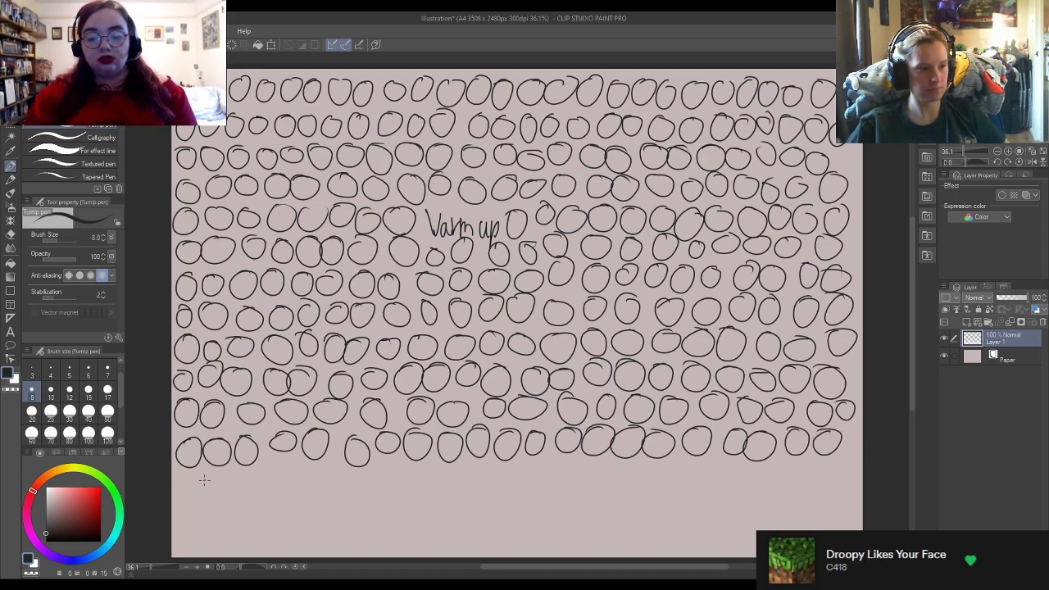
# Step: Fill the remaining space down to the canvas's bottom edge with three more rows of circles
pyautogui.moveTo(190, 482); pyautogui.dragTo(218, 474)
pyautogui.moveTo(239, 475)
pyautogui.mouseDown()
pyautogui.moveTo(233, 484)
pyautogui.moveTo(291, 482)
pyautogui.mouseUp()
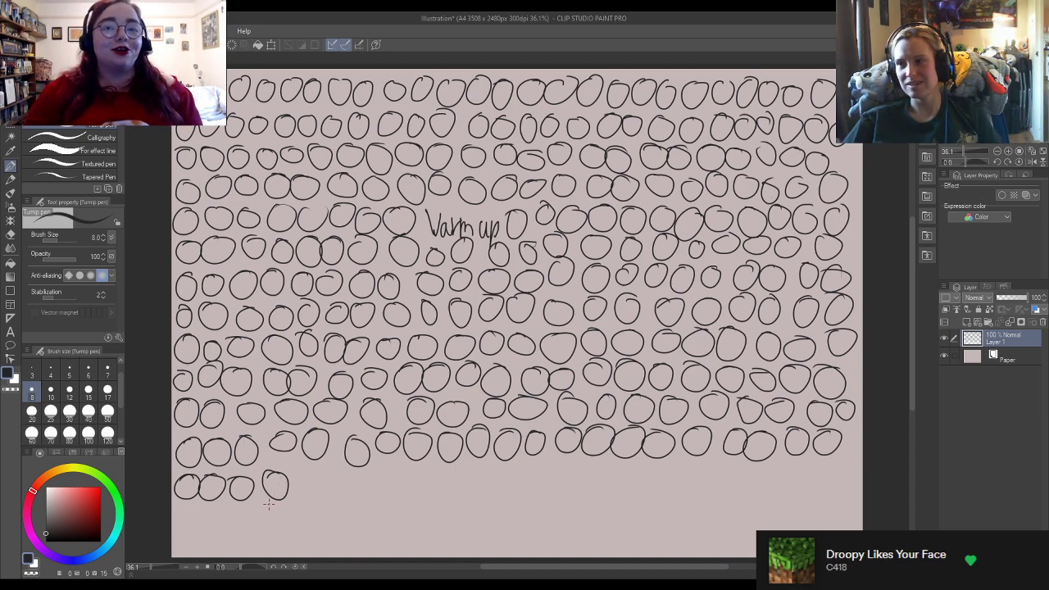
pyautogui.moveTo(302, 471)
pyautogui.mouseDown()
pyautogui.moveTo(324, 484)
pyautogui.moveTo(333, 467)
pyautogui.moveTo(441, 469)
pyautogui.mouseUp()
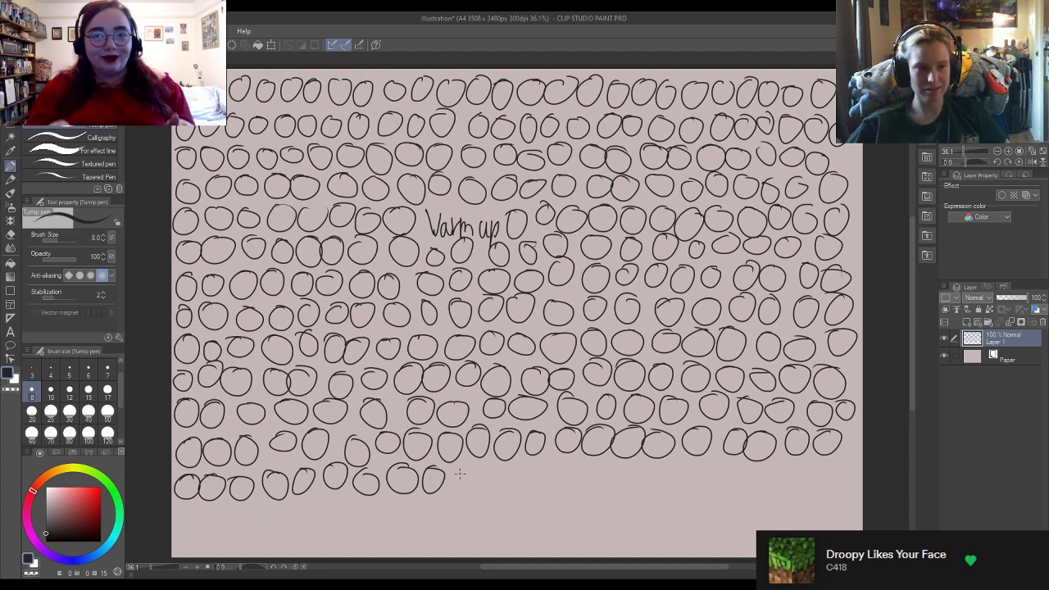
pyautogui.moveTo(472, 466)
pyautogui.mouseDown()
pyautogui.moveTo(515, 480)
pyautogui.moveTo(538, 465)
pyautogui.moveTo(571, 464)
pyautogui.moveTo(580, 480)
pyautogui.moveTo(633, 464)
pyautogui.moveTo(655, 489)
pyautogui.moveTo(667, 464)
pyautogui.moveTo(720, 479)
pyautogui.moveTo(737, 464)
pyautogui.moveTo(829, 464)
pyautogui.mouseUp()
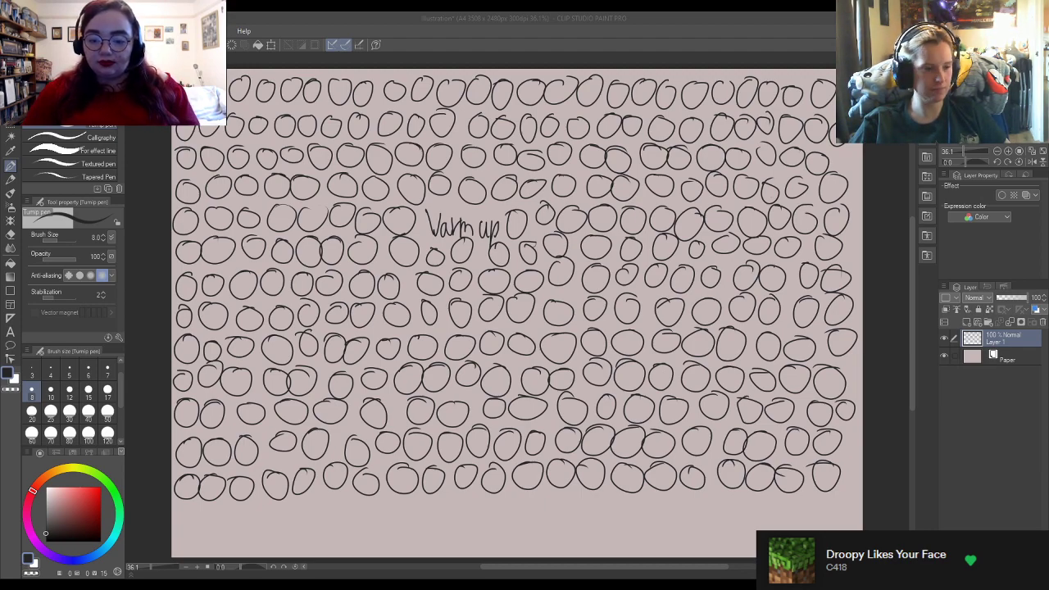
pyautogui.moveTo(187, 507)
pyautogui.mouseDown()
pyautogui.moveTo(176, 518)
pyautogui.moveTo(187, 508)
pyautogui.moveTo(232, 518)
pyautogui.moveTo(331, 499)
pyautogui.moveTo(361, 514)
pyautogui.moveTo(372, 500)
pyautogui.moveTo(526, 496)
pyautogui.moveTo(543, 515)
pyautogui.moveTo(557, 497)
pyautogui.moveTo(723, 495)
pyautogui.moveTo(787, 497)
pyautogui.moveTo(812, 516)
pyautogui.moveTo(809, 505)
pyautogui.moveTo(849, 495)
pyautogui.mouseUp()
pyautogui.moveTo(182, 535)
pyautogui.mouseDown()
pyautogui.moveTo(197, 545)
pyautogui.moveTo(215, 533)
pyautogui.moveTo(220, 544)
pyautogui.moveTo(279, 531)
pyautogui.moveTo(503, 541)
pyautogui.moveTo(524, 529)
pyautogui.moveTo(536, 541)
pyautogui.moveTo(587, 529)
pyautogui.moveTo(695, 534)
pyautogui.moveTo(715, 547)
pyautogui.moveTo(763, 528)
pyautogui.moveTo(783, 541)
pyautogui.moveTo(825, 525)
pyautogui.moveTo(816, 530)
pyautogui.moveTo(857, 529)
pyautogui.mouseUp()
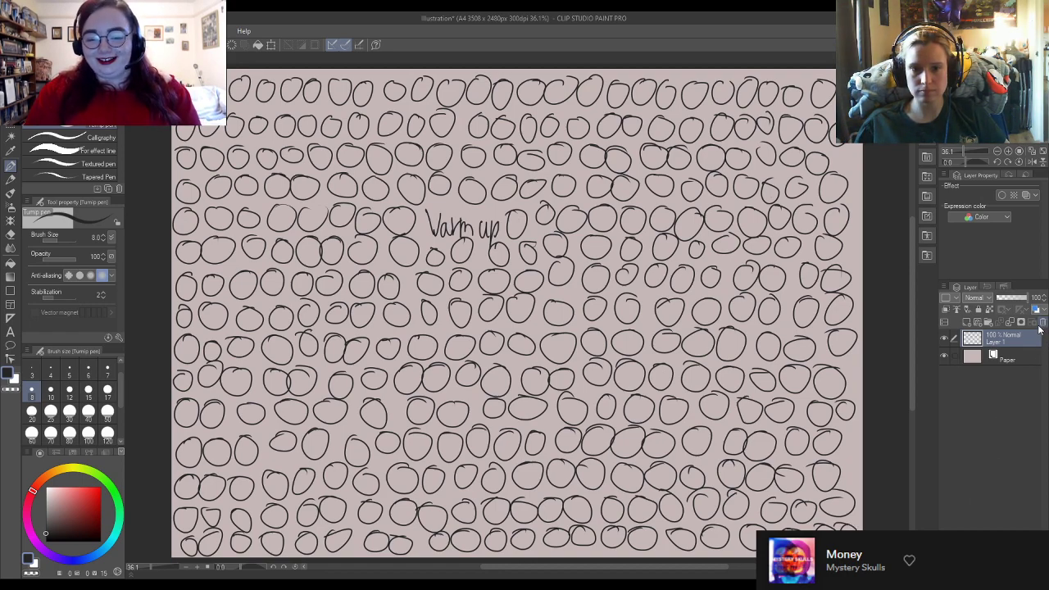
# Step: Replace the circle-filled layer with a new empty layer and handwrite "Warm Up" near the middle of the canvas
pyautogui.click(523, 229)
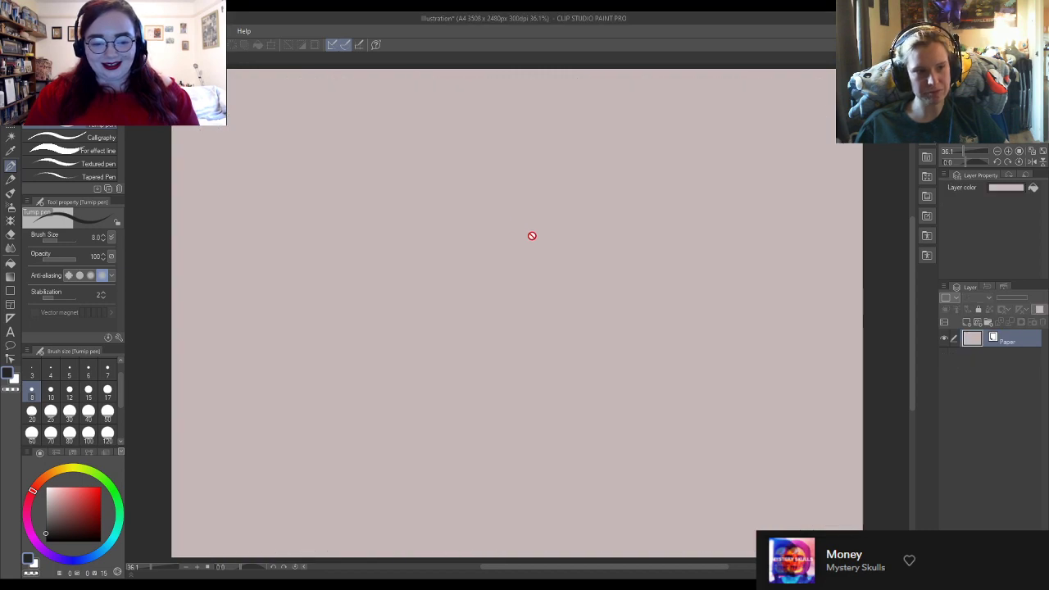
pyautogui.click(966, 323)
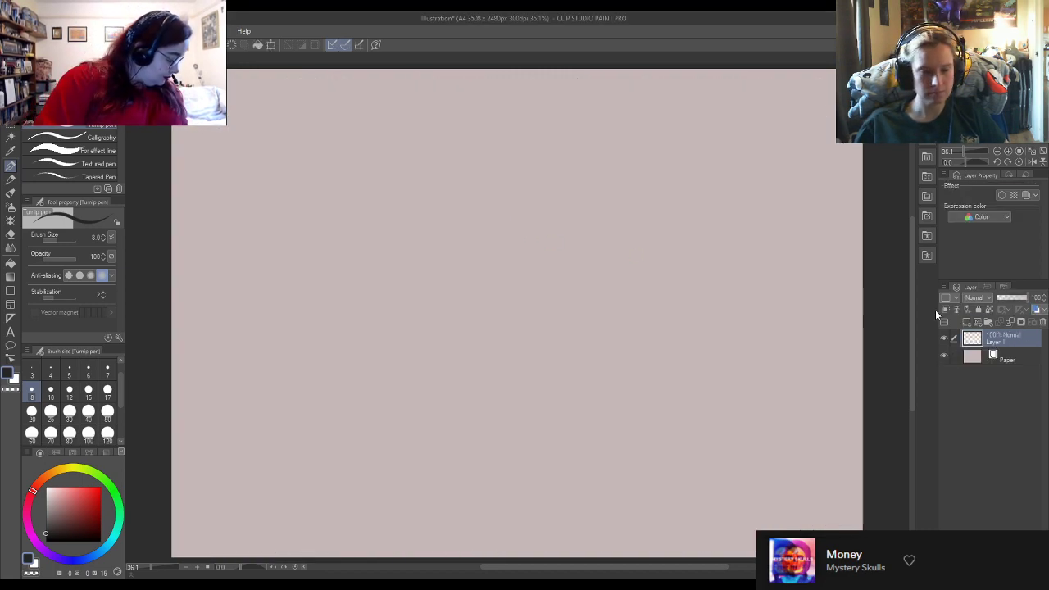
pyautogui.moveTo(435, 224)
pyautogui.mouseDown()
pyautogui.moveTo(455, 253)
pyautogui.moveTo(479, 241)
pyautogui.moveTo(484, 253)
pyautogui.moveTo(517, 238)
pyautogui.mouseUp()
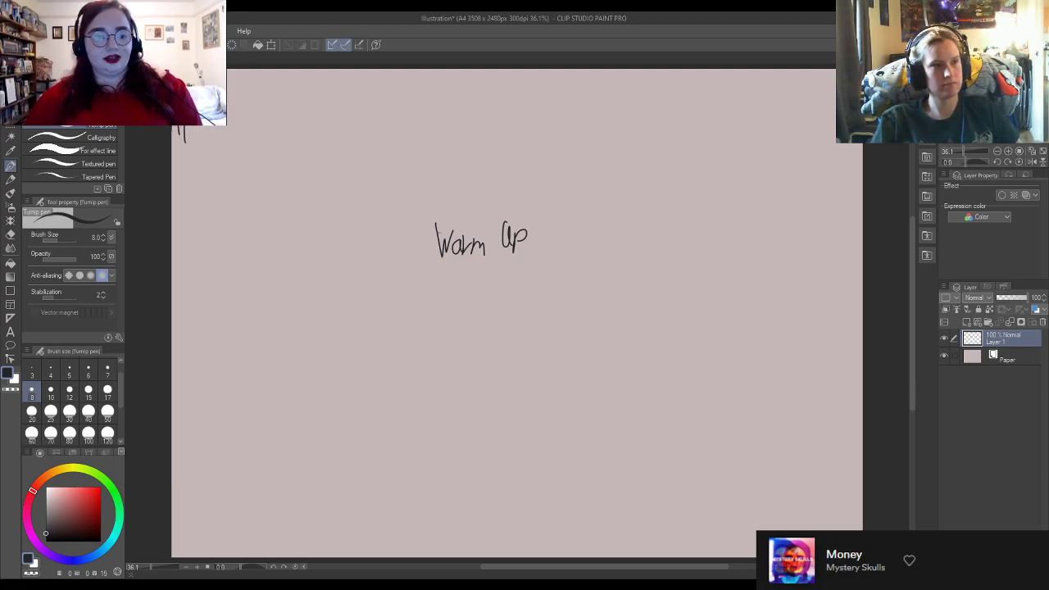
# Step: Fill a band along the canvas's top edge with closely spaced vertical strokes, from the left edge to the right edge
pyautogui.moveTo(195, 122); pyautogui.dragTo(209, 138)
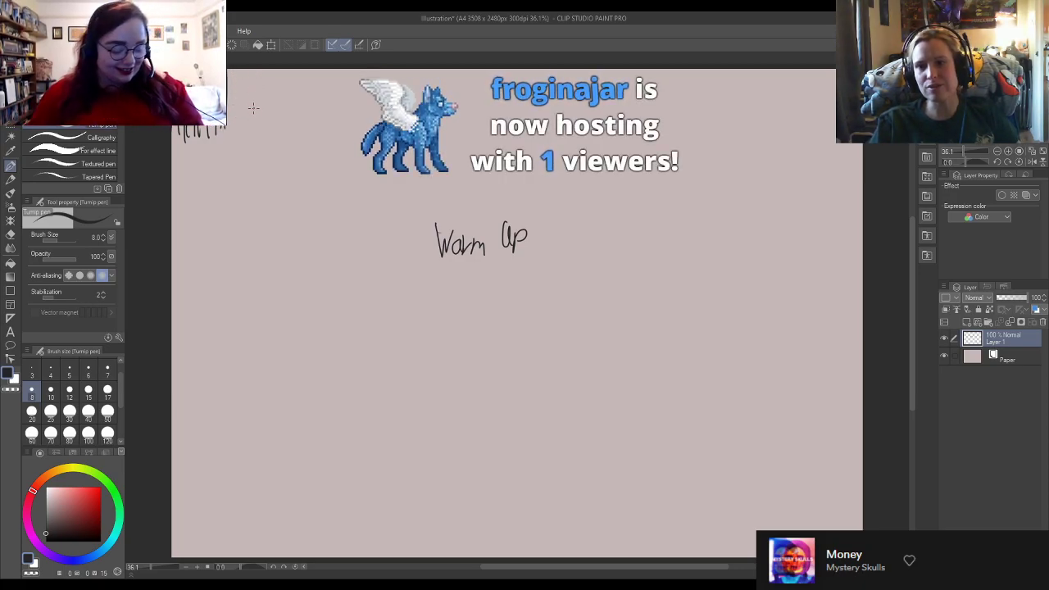
pyautogui.moveTo(231, 72)
pyautogui.mouseDown()
pyautogui.moveTo(237, 135)
pyautogui.moveTo(250, 141)
pyautogui.moveTo(254, 78)
pyautogui.moveTo(259, 135)
pyautogui.moveTo(265, 78)
pyautogui.moveTo(294, 131)
pyautogui.moveTo(300, 112)
pyautogui.moveTo(315, 139)
pyautogui.moveTo(313, 82)
pyautogui.moveTo(322, 138)
pyautogui.moveTo(326, 127)
pyautogui.moveTo(339, 135)
pyautogui.moveTo(343, 82)
pyautogui.moveTo(355, 127)
pyautogui.mouseUp()
pyautogui.moveTo(356, 82)
pyautogui.mouseDown()
pyautogui.moveTo(367, 131)
pyautogui.moveTo(364, 79)
pyautogui.moveTo(379, 139)
pyautogui.mouseUp()
pyautogui.moveTo(390, 80)
pyautogui.mouseDown()
pyautogui.moveTo(387, 127)
pyautogui.moveTo(403, 137)
pyautogui.moveTo(421, 82)
pyautogui.moveTo(431, 136)
pyautogui.moveTo(439, 82)
pyautogui.mouseUp()
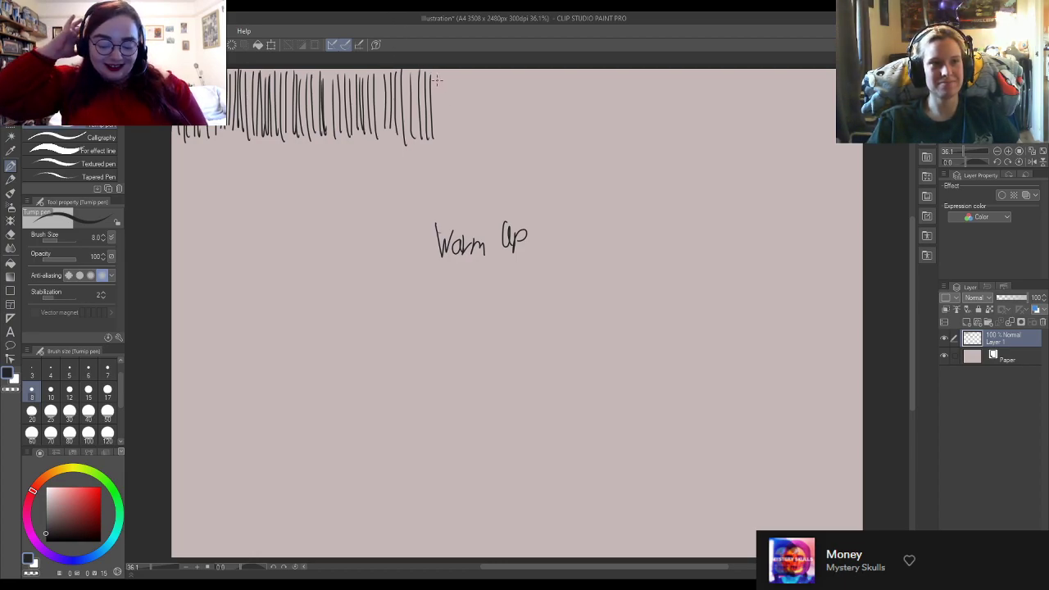
pyautogui.moveTo(438, 79); pyautogui.dragTo(435, 138)
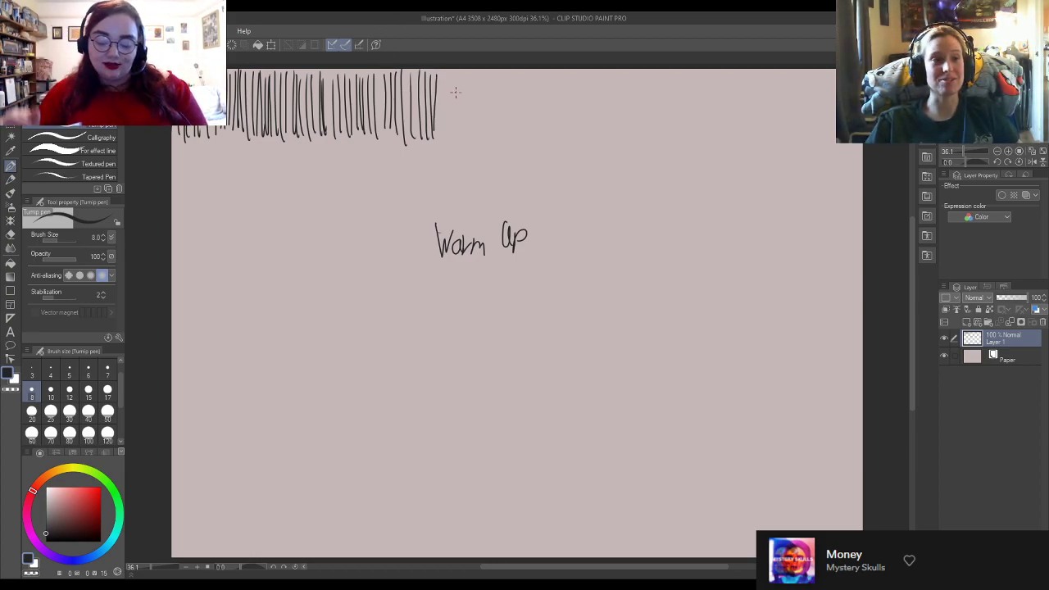
pyautogui.moveTo(444, 72)
pyautogui.mouseDown()
pyautogui.moveTo(442, 139)
pyautogui.moveTo(467, 135)
pyautogui.mouseUp()
pyautogui.moveTo(475, 74)
pyautogui.mouseDown()
pyautogui.moveTo(475, 127)
pyautogui.moveTo(481, 116)
pyautogui.moveTo(484, 138)
pyautogui.moveTo(485, 109)
pyautogui.moveTo(491, 137)
pyautogui.mouseUp()
pyautogui.moveTo(499, 72)
pyautogui.mouseDown()
pyautogui.moveTo(498, 133)
pyautogui.moveTo(514, 136)
pyautogui.moveTo(520, 125)
pyautogui.mouseUp()
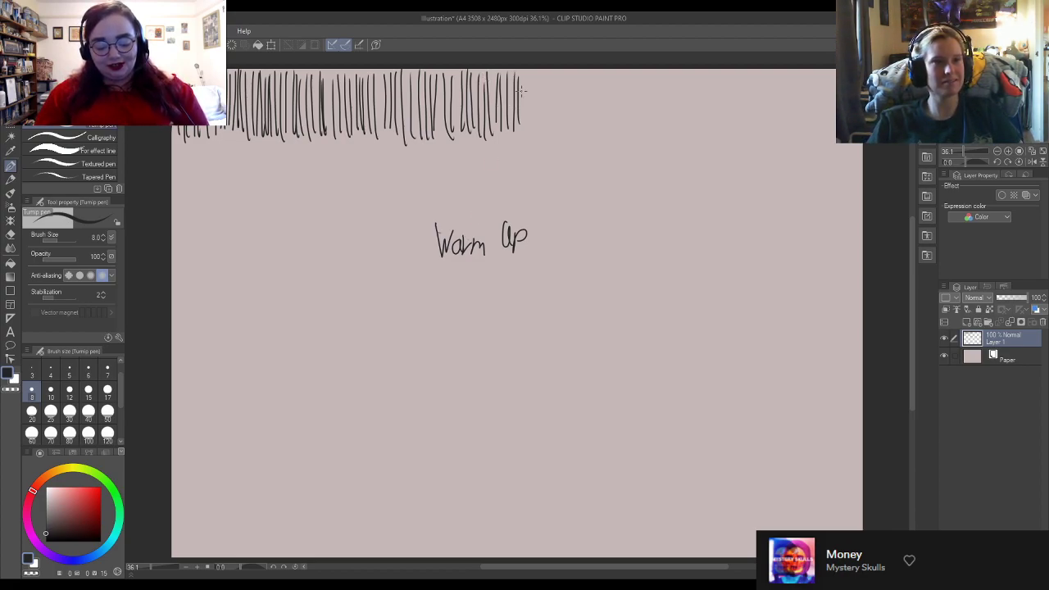
pyautogui.moveTo(526, 76); pyautogui.dragTo(530, 146)
pyautogui.moveTo(533, 79)
pyautogui.mouseDown()
pyautogui.moveTo(541, 133)
pyautogui.moveTo(544, 87)
pyautogui.moveTo(551, 132)
pyautogui.moveTo(557, 87)
pyautogui.moveTo(553, 129)
pyautogui.mouseUp()
pyautogui.moveTo(564, 72); pyautogui.dragTo(558, 133)
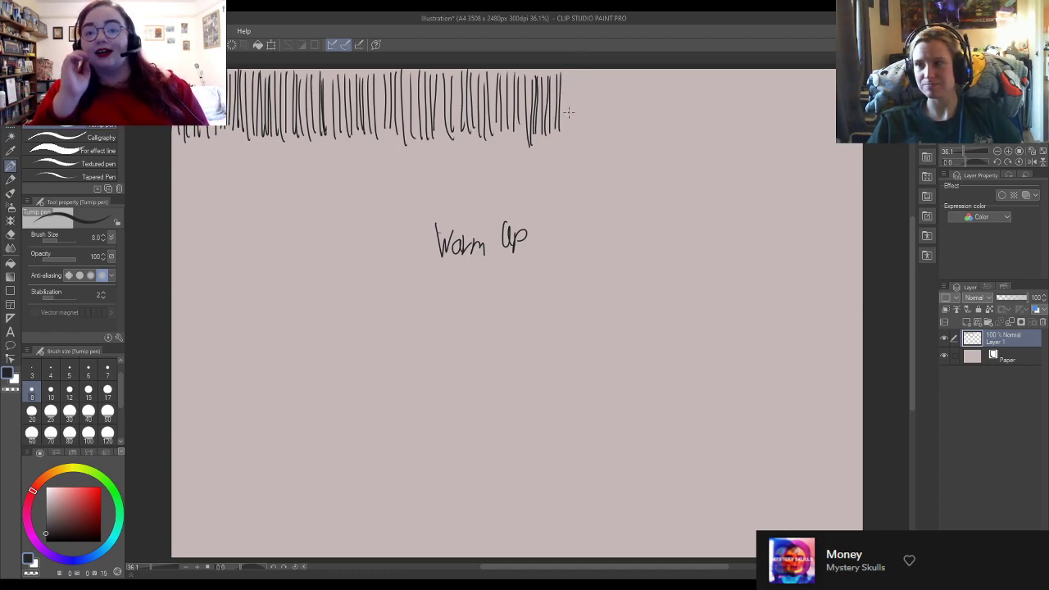
pyautogui.moveTo(566, 76); pyautogui.dragTo(562, 133)
pyautogui.moveTo(572, 75)
pyautogui.mouseDown()
pyautogui.moveTo(573, 131)
pyautogui.moveTo(575, 76)
pyautogui.moveTo(578, 127)
pyautogui.moveTo(578, 82)
pyautogui.moveTo(584, 133)
pyautogui.moveTo(586, 84)
pyautogui.moveTo(597, 131)
pyautogui.moveTo(602, 79)
pyautogui.moveTo(595, 135)
pyautogui.mouseUp()
pyautogui.moveTo(606, 78); pyautogui.dragTo(610, 137)
pyautogui.moveTo(617, 77); pyautogui.dragTo(615, 137)
pyautogui.moveTo(621, 72); pyautogui.dragTo(621, 132)
pyautogui.moveTo(625, 72); pyautogui.dragTo(627, 135)
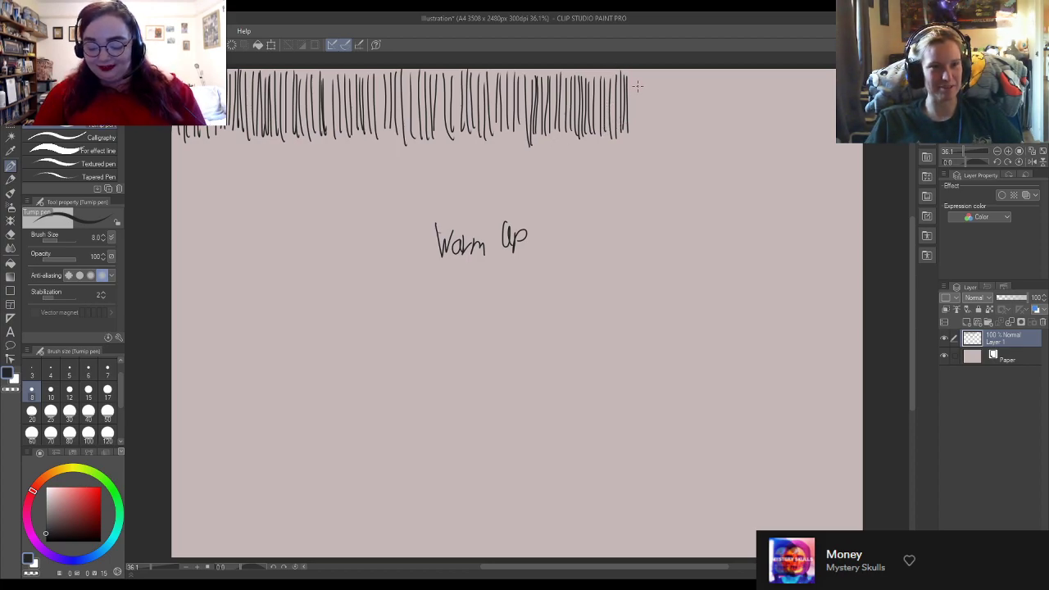
pyautogui.moveTo(635, 73)
pyautogui.mouseDown()
pyautogui.moveTo(636, 130)
pyautogui.moveTo(638, 80)
pyautogui.moveTo(639, 139)
pyautogui.mouseUp()
pyautogui.moveTo(643, 75); pyautogui.dragTo(643, 129)
pyautogui.moveTo(646, 78); pyautogui.dragTo(651, 130)
pyautogui.moveTo(654, 72); pyautogui.dragTo(659, 145)
pyautogui.moveTo(663, 76); pyautogui.dragTo(666, 150)
pyautogui.moveTo(672, 82); pyautogui.dragTo(672, 141)
pyautogui.moveTo(677, 75); pyautogui.dragTo(679, 139)
pyautogui.moveTo(684, 77); pyautogui.dragTo(690, 130)
pyautogui.moveTo(694, 80); pyautogui.dragTo(693, 128)
pyautogui.moveTo(698, 82)
pyautogui.mouseDown()
pyautogui.moveTo(699, 126)
pyautogui.moveTo(712, 128)
pyautogui.mouseUp()
pyautogui.moveTo(715, 74); pyautogui.dragTo(717, 131)
pyautogui.moveTo(720, 74); pyautogui.dragTo(732, 140)
pyautogui.moveTo(737, 78); pyautogui.dragTo(743, 139)
pyautogui.moveTo(748, 78)
pyautogui.mouseDown()
pyautogui.moveTo(749, 138)
pyautogui.moveTo(753, 85)
pyautogui.moveTo(756, 129)
pyautogui.moveTo(763, 95)
pyautogui.moveTo(764, 143)
pyautogui.mouseUp()
pyautogui.moveTo(768, 77)
pyautogui.mouseDown()
pyautogui.moveTo(771, 141)
pyautogui.moveTo(776, 107)
pyautogui.moveTo(778, 140)
pyautogui.mouseUp()
pyautogui.moveTo(782, 75); pyautogui.dragTo(783, 141)
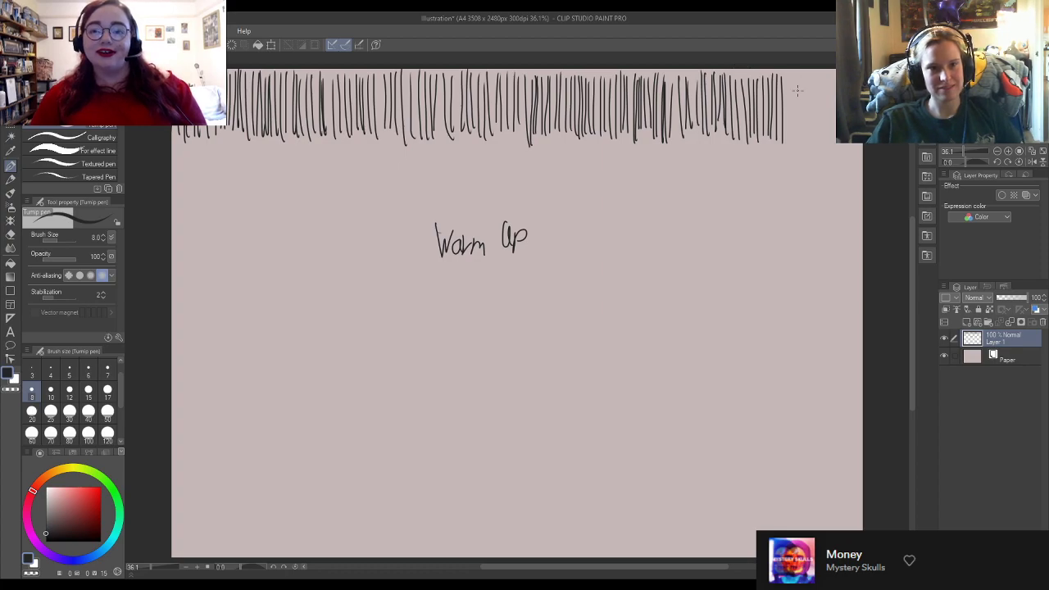
pyautogui.moveTo(785, 74); pyautogui.dragTo(788, 148)
pyautogui.moveTo(791, 73); pyautogui.dragTo(795, 141)
pyautogui.moveTo(801, 71); pyautogui.dragTo(808, 141)
pyautogui.moveTo(813, 72)
pyautogui.mouseDown()
pyautogui.moveTo(819, 141)
pyautogui.moveTo(829, 98)
pyautogui.moveTo(822, 87)
pyautogui.moveTo(836, 149)
pyautogui.mouseUp()
pyautogui.moveTo(843, 82); pyautogui.dragTo(846, 151)
pyautogui.moveTo(852, 82); pyautogui.dragTo(856, 151)
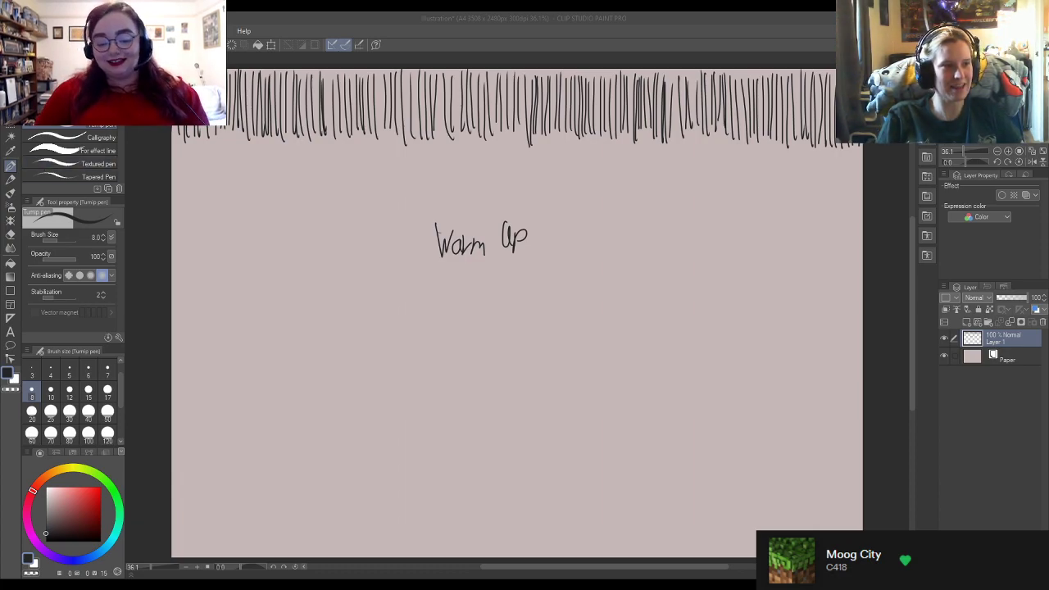
# Step: Draw a stacked block of horizontal strokes at the canvas's left edge, directly below the band of vertical strokes
pyautogui.click(174, 147)
pyautogui.moveTo(219, 152); pyautogui.dragTo(257, 154)
pyautogui.moveTo(174, 160); pyautogui.dragTo(259, 162)
pyautogui.moveTo(175, 169); pyautogui.dragTo(280, 175)
pyautogui.moveTo(173, 188); pyautogui.dragTo(292, 188)
pyautogui.moveTo(176, 206); pyautogui.dragTo(282, 209)
pyautogui.moveTo(185, 203); pyautogui.dragTo(279, 199)
pyautogui.moveTo(174, 212); pyautogui.dragTo(267, 210)
# Step: Add a second block of horizontal strokes that overlaps the first block's right end and extends it toward the "Warm Up" lettering
pyautogui.moveTo(250, 147)
pyautogui.mouseDown()
pyautogui.moveTo(357, 143)
pyautogui.moveTo(364, 156)
pyautogui.mouseUp()
pyautogui.moveTo(245, 169); pyautogui.dragTo(372, 176)
pyautogui.moveTo(255, 190)
pyautogui.mouseDown()
pyautogui.moveTo(380, 185)
pyautogui.moveTo(377, 199)
pyautogui.mouseUp()
pyautogui.moveTo(248, 209); pyautogui.dragTo(380, 205)
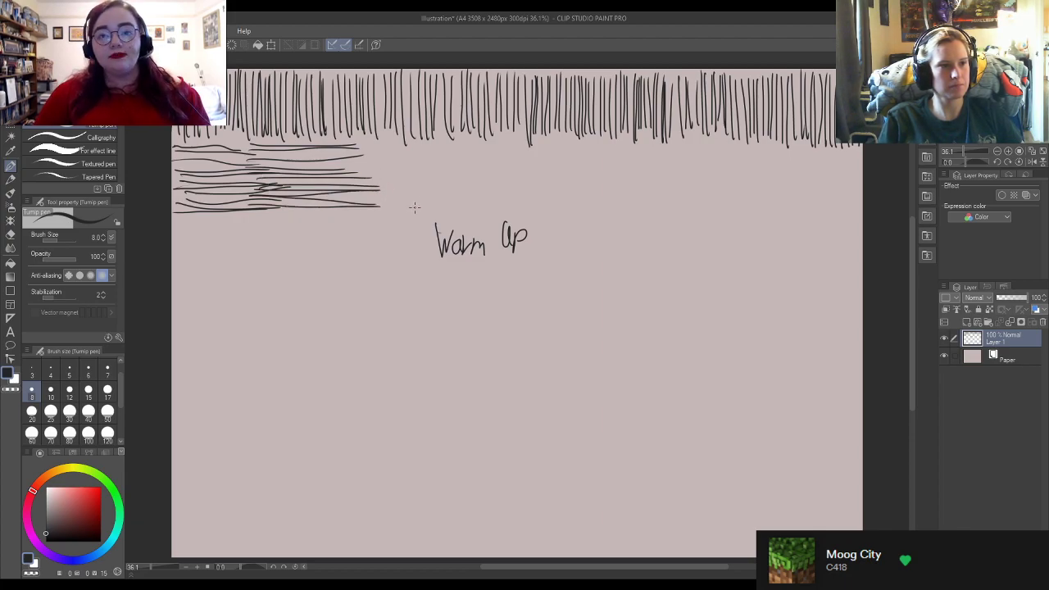
# Step: Extend the band of horizontal strokes above the "Warm Up" lettering with overlapping stroke blocks until it reaches the canvas's right edge
pyautogui.moveTo(358, 149)
pyautogui.mouseDown()
pyautogui.moveTo(466, 154)
pyautogui.moveTo(449, 154)
pyautogui.mouseUp()
pyautogui.moveTo(334, 164)
pyautogui.mouseDown()
pyautogui.moveTo(466, 154)
pyautogui.moveTo(490, 169)
pyautogui.mouseUp()
pyautogui.moveTo(367, 177)
pyautogui.mouseDown()
pyautogui.moveTo(466, 174)
pyautogui.moveTo(389, 183)
pyautogui.moveTo(494, 181)
pyautogui.moveTo(363, 185)
pyautogui.moveTo(459, 190)
pyautogui.mouseUp()
pyautogui.moveTo(355, 199)
pyautogui.mouseDown()
pyautogui.moveTo(492, 195)
pyautogui.moveTo(460, 208)
pyautogui.mouseUp()
pyautogui.moveTo(444, 143); pyautogui.dragTo(529, 137)
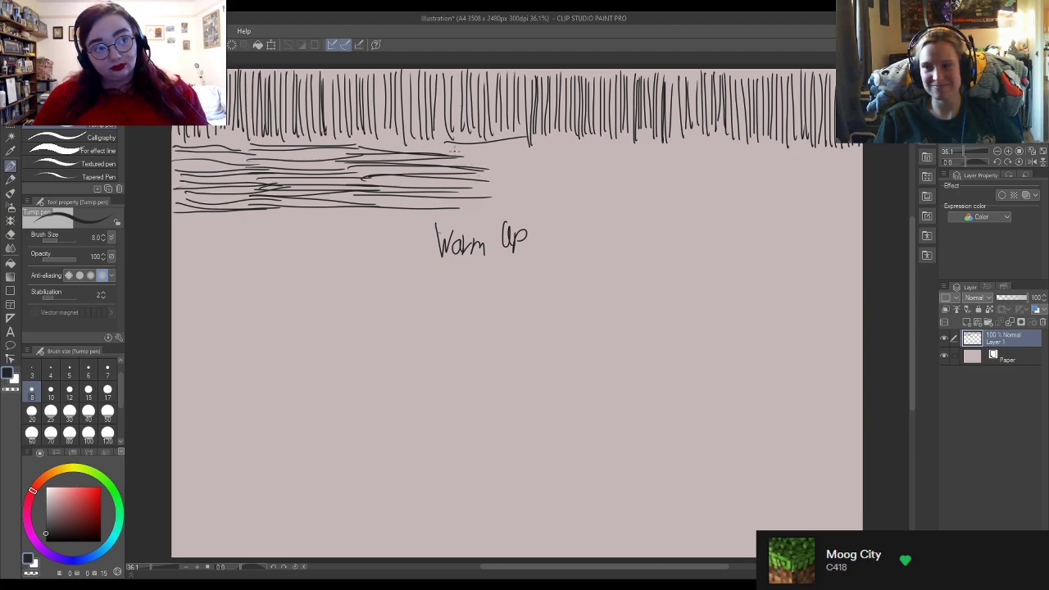
pyautogui.moveTo(440, 153); pyautogui.dragTo(529, 146)
pyautogui.moveTo(458, 161)
pyautogui.mouseDown()
pyautogui.moveTo(562, 167)
pyautogui.moveTo(467, 177)
pyautogui.moveTo(572, 174)
pyautogui.mouseUp()
pyautogui.moveTo(460, 185)
pyautogui.mouseDown()
pyautogui.moveTo(559, 192)
pyautogui.moveTo(461, 198)
pyautogui.mouseUp()
pyautogui.moveTo(559, 198); pyautogui.dragTo(458, 203)
pyautogui.moveTo(456, 205); pyautogui.dragTo(492, 205)
pyautogui.moveTo(559, 205); pyautogui.dragTo(490, 207)
pyautogui.moveTo(541, 135)
pyautogui.mouseDown()
pyautogui.moveTo(628, 135)
pyautogui.moveTo(531, 143)
pyautogui.moveTo(642, 152)
pyautogui.mouseUp()
pyautogui.moveTo(502, 155)
pyautogui.mouseDown()
pyautogui.moveTo(648, 154)
pyautogui.moveTo(551, 172)
pyautogui.moveTo(674, 166)
pyautogui.mouseUp()
pyautogui.moveTo(540, 183)
pyautogui.mouseDown()
pyautogui.moveTo(640, 177)
pyautogui.moveTo(541, 193)
pyautogui.moveTo(659, 192)
pyautogui.mouseUp()
pyautogui.moveTo(653, 200); pyautogui.dragTo(525, 216)
pyautogui.moveTo(635, 138); pyautogui.dragTo(749, 146)
pyautogui.moveTo(629, 149)
pyautogui.mouseDown()
pyautogui.moveTo(746, 149)
pyautogui.moveTo(633, 156)
pyautogui.moveTo(751, 160)
pyautogui.moveTo(643, 174)
pyautogui.mouseUp()
pyautogui.moveTo(742, 174); pyautogui.dragTo(633, 179)
pyautogui.moveTo(626, 187)
pyautogui.mouseDown()
pyautogui.moveTo(741, 185)
pyautogui.moveTo(636, 193)
pyautogui.moveTo(743, 202)
pyautogui.moveTo(621, 211)
pyautogui.moveTo(729, 208)
pyautogui.mouseUp()
pyautogui.moveTo(753, 146)
pyautogui.mouseDown()
pyautogui.moveTo(852, 147)
pyautogui.moveTo(858, 159)
pyautogui.moveTo(719, 167)
pyautogui.moveTo(849, 170)
pyautogui.moveTo(696, 176)
pyautogui.moveTo(849, 178)
pyautogui.mouseUp()
pyautogui.moveTo(853, 183)
pyautogui.mouseDown()
pyautogui.moveTo(692, 182)
pyautogui.moveTo(860, 189)
pyautogui.mouseUp()
pyautogui.moveTo(722, 194)
pyautogui.mouseDown()
pyautogui.moveTo(864, 196)
pyautogui.moveTo(734, 202)
pyautogui.mouseUp()
pyautogui.moveTo(859, 202)
pyautogui.mouseDown()
pyautogui.moveTo(729, 205)
pyautogui.moveTo(826, 207)
pyautogui.mouseUp()
pyautogui.moveTo(711, 209); pyautogui.dragTo(864, 218)
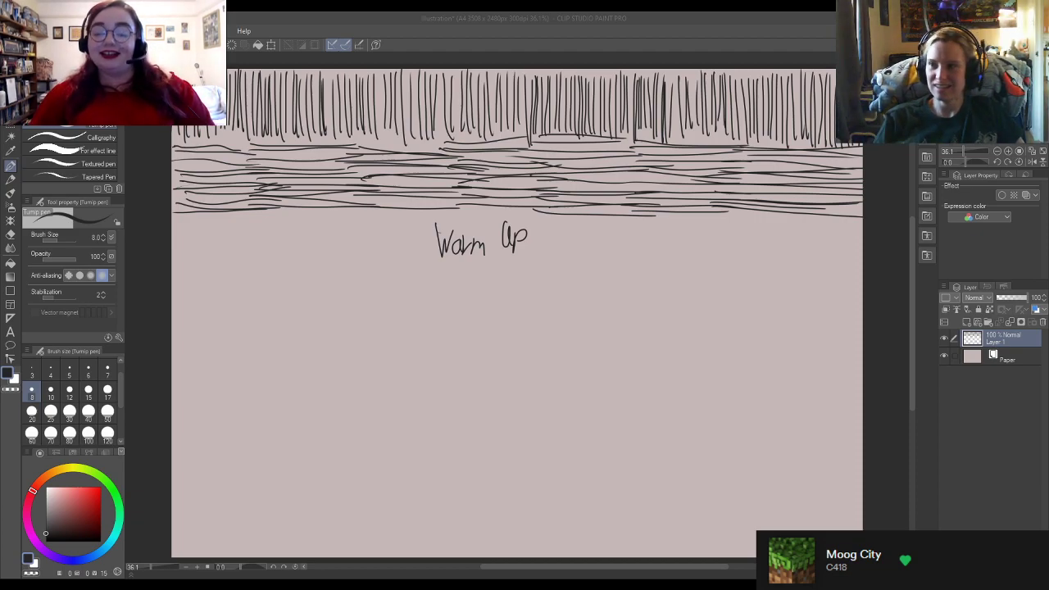
# Step: Draw closely spaced vertical strokes below the horizontal band, from the canvas's left edge up to the "Warm Up" lettering
pyautogui.moveTo(174, 216); pyautogui.dragTo(172, 255)
pyautogui.moveTo(175, 218)
pyautogui.mouseDown()
pyautogui.moveTo(176, 272)
pyautogui.moveTo(191, 279)
pyautogui.mouseUp()
pyautogui.moveTo(200, 214)
pyautogui.mouseDown()
pyautogui.moveTo(199, 280)
pyautogui.moveTo(211, 282)
pyautogui.moveTo(222, 247)
pyautogui.moveTo(226, 280)
pyautogui.mouseUp()
pyautogui.moveTo(233, 216)
pyautogui.mouseDown()
pyautogui.moveTo(233, 275)
pyautogui.moveTo(250, 282)
pyautogui.mouseUp()
pyautogui.moveTo(267, 211); pyautogui.dragTo(266, 282)
pyautogui.moveTo(274, 210); pyautogui.dragTo(278, 282)
pyautogui.moveTo(289, 205); pyautogui.dragTo(287, 277)
pyautogui.moveTo(296, 208); pyautogui.dragTo(300, 285)
pyautogui.moveTo(307, 205); pyautogui.dragTo(309, 273)
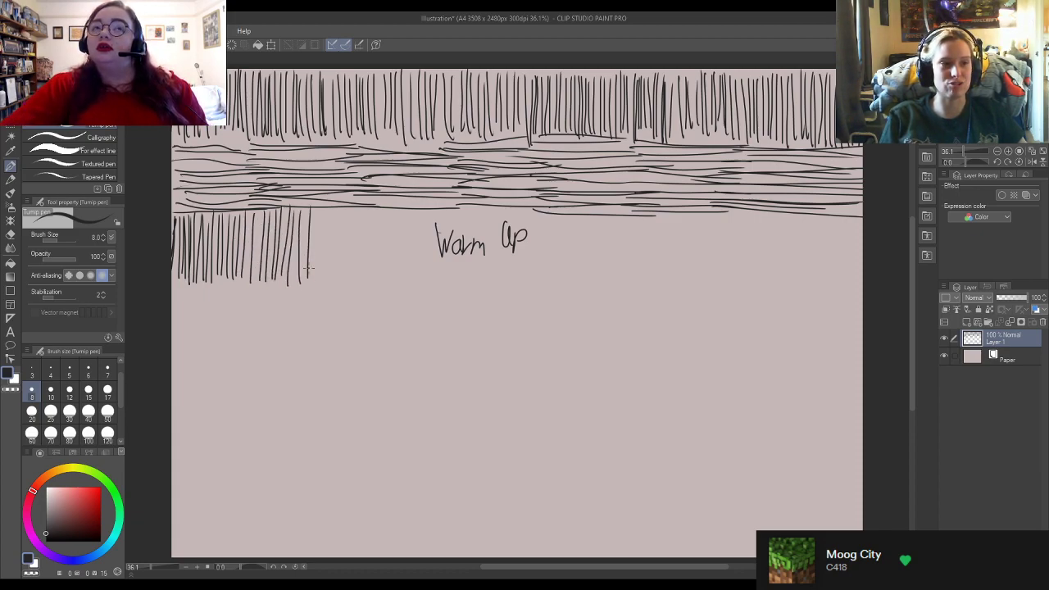
pyautogui.moveTo(315, 210); pyautogui.dragTo(314, 275)
pyautogui.moveTo(320, 210)
pyautogui.mouseDown()
pyautogui.moveTo(317, 279)
pyautogui.moveTo(328, 215)
pyautogui.moveTo(329, 284)
pyautogui.mouseUp()
pyautogui.moveTo(334, 214)
pyautogui.mouseDown()
pyautogui.moveTo(334, 285)
pyautogui.moveTo(345, 211)
pyautogui.moveTo(344, 293)
pyautogui.mouseUp()
pyautogui.moveTo(351, 211); pyautogui.dragTo(351, 284)
pyautogui.moveTo(363, 212); pyautogui.dragTo(362, 293)
pyautogui.moveTo(370, 213); pyautogui.dragTo(377, 300)
pyautogui.moveTo(387, 220); pyautogui.dragTo(390, 304)
pyautogui.moveTo(401, 216); pyautogui.dragTo(402, 300)
pyautogui.moveTo(408, 211); pyautogui.dragTo(413, 294)
pyautogui.moveTo(419, 217); pyautogui.dragTo(423, 292)
pyautogui.moveTo(429, 210); pyautogui.dragTo(428, 287)
# Step: Draw a row of short vertical strokes directly beneath the "Warm Up" lettering, leaving the words clear
pyautogui.moveTo(434, 208)
pyautogui.mouseDown()
pyautogui.moveTo(428, 282)
pyautogui.moveTo(438, 264)
pyautogui.moveTo(438, 289)
pyautogui.moveTo(465, 290)
pyautogui.mouseUp()
pyautogui.moveTo(470, 257); pyautogui.dragTo(472, 296)
pyautogui.moveTo(482, 262); pyautogui.dragTo(482, 296)
pyautogui.moveTo(490, 259); pyautogui.dragTo(489, 294)
pyautogui.moveTo(495, 259); pyautogui.dragTo(494, 292)
pyautogui.moveTo(500, 259)
pyautogui.mouseDown()
pyautogui.moveTo(500, 288)
pyautogui.moveTo(514, 290)
pyautogui.mouseUp()
pyautogui.moveTo(521, 258); pyautogui.dragTo(520, 292)
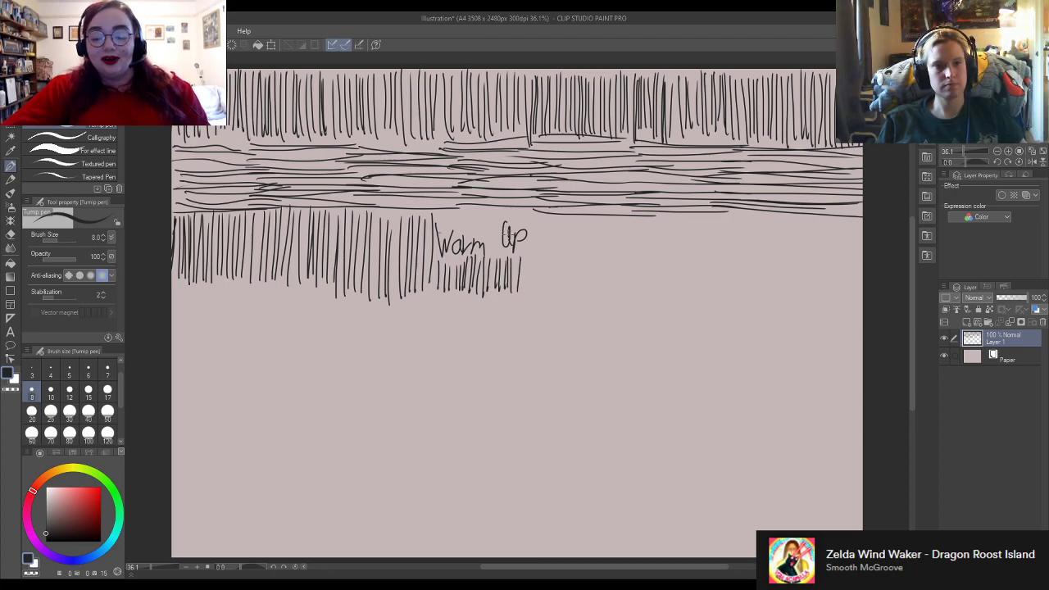
# Step: Continue the band of full-height vertical strokes from the end of the "Warm Up" lettering to the canvas's right edge
pyautogui.moveTo(531, 216); pyautogui.dragTo(535, 289)
pyautogui.moveTo(537, 214); pyautogui.dragTo(538, 292)
pyautogui.moveTo(544, 217); pyautogui.dragTo(541, 288)
pyautogui.moveTo(547, 220); pyautogui.dragTo(553, 292)
pyautogui.moveTo(556, 216); pyautogui.dragTo(558, 289)
pyautogui.moveTo(563, 220); pyautogui.dragTo(572, 296)
pyautogui.moveTo(580, 225)
pyautogui.mouseDown()
pyautogui.moveTo(582, 297)
pyautogui.moveTo(588, 245)
pyautogui.mouseUp()
pyautogui.moveTo(587, 236); pyautogui.dragTo(587, 300)
pyautogui.moveTo(592, 215); pyautogui.dragTo(596, 297)
pyautogui.moveTo(602, 218); pyautogui.dragTo(600, 300)
pyautogui.moveTo(608, 225); pyautogui.dragTo(610, 295)
pyautogui.moveTo(615, 217); pyautogui.dragTo(621, 296)
pyautogui.moveTo(625, 220); pyautogui.dragTo(628, 297)
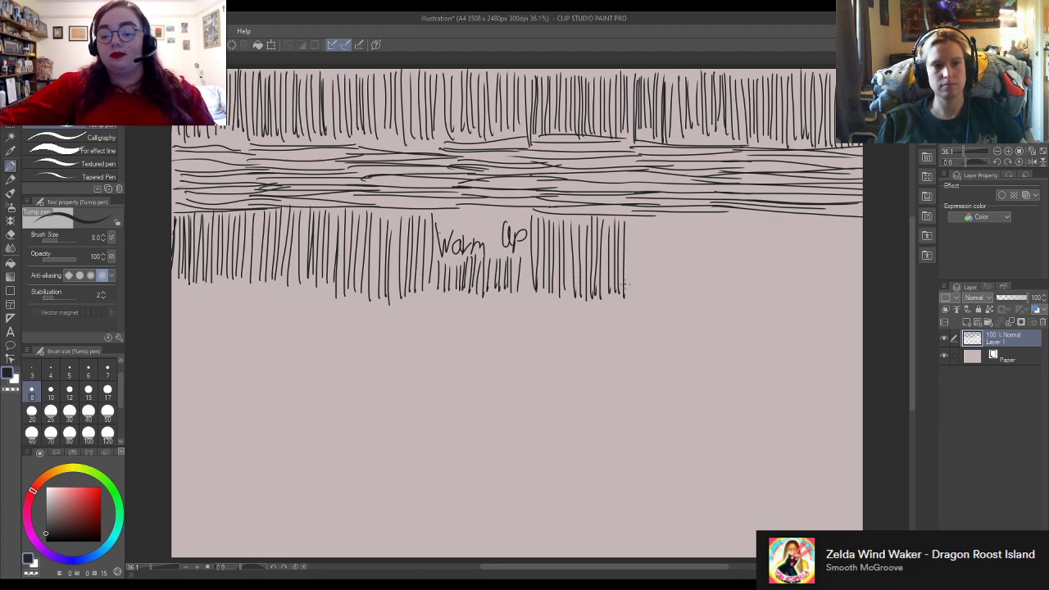
pyautogui.moveTo(629, 225); pyautogui.dragTo(638, 302)
pyautogui.moveTo(643, 223)
pyautogui.mouseDown()
pyautogui.moveTo(639, 292)
pyautogui.moveTo(643, 300)
pyautogui.moveTo(653, 232)
pyautogui.moveTo(655, 303)
pyautogui.mouseUp()
pyautogui.moveTo(661, 216); pyautogui.dragTo(666, 300)
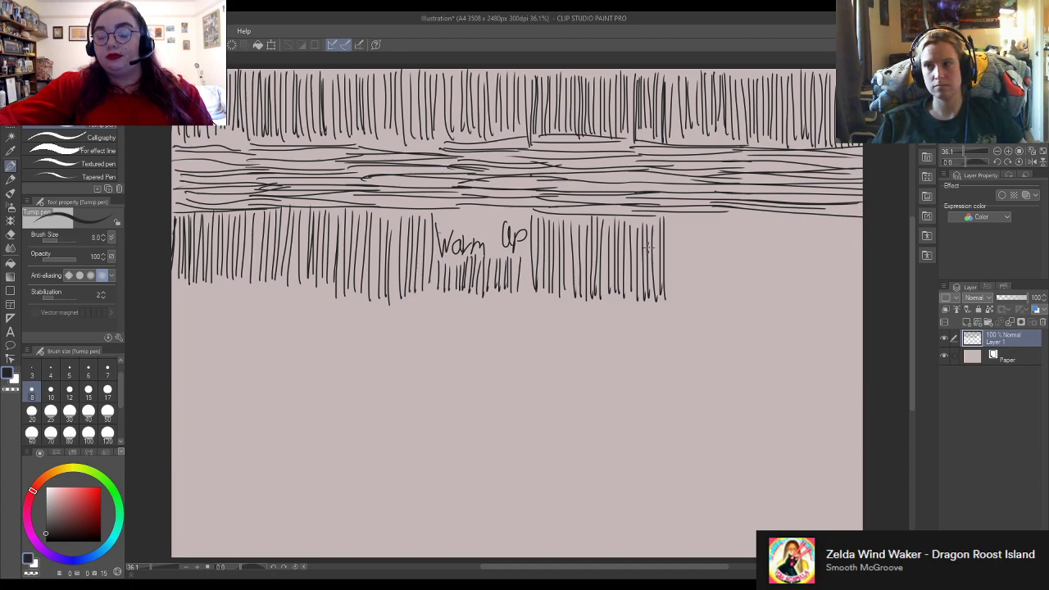
pyautogui.moveTo(670, 220)
pyautogui.mouseDown()
pyautogui.moveTo(679, 293)
pyautogui.moveTo(681, 225)
pyautogui.moveTo(690, 295)
pyautogui.moveTo(696, 225)
pyautogui.moveTo(700, 294)
pyautogui.mouseUp()
pyautogui.moveTo(703, 220)
pyautogui.mouseDown()
pyautogui.moveTo(702, 295)
pyautogui.moveTo(710, 290)
pyautogui.mouseUp()
pyautogui.moveTo(714, 214); pyautogui.dragTo(717, 294)
pyautogui.moveTo(727, 221); pyautogui.dragTo(727, 286)
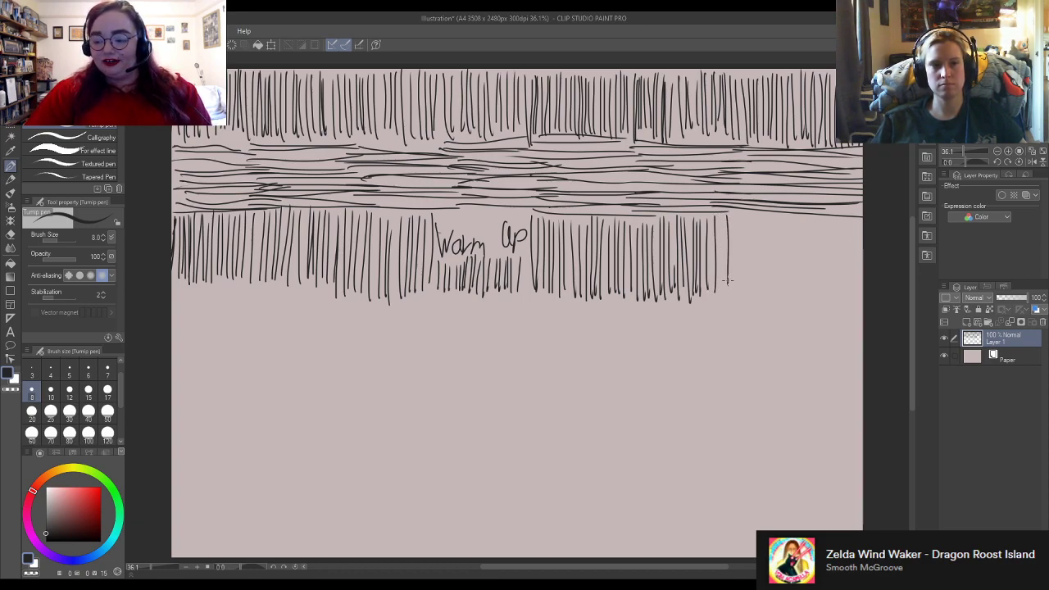
pyautogui.moveTo(725, 218); pyautogui.dragTo(735, 293)
pyautogui.moveTo(741, 217); pyautogui.dragTo(744, 287)
pyautogui.moveTo(746, 215); pyautogui.dragTo(755, 294)
pyautogui.moveTo(761, 215); pyautogui.dragTo(771, 287)
pyautogui.moveTo(776, 218); pyautogui.dragTo(782, 294)
pyautogui.moveTo(785, 218)
pyautogui.mouseDown()
pyautogui.moveTo(787, 301)
pyautogui.moveTo(796, 289)
pyautogui.mouseUp()
pyautogui.moveTo(798, 216); pyautogui.dragTo(797, 302)
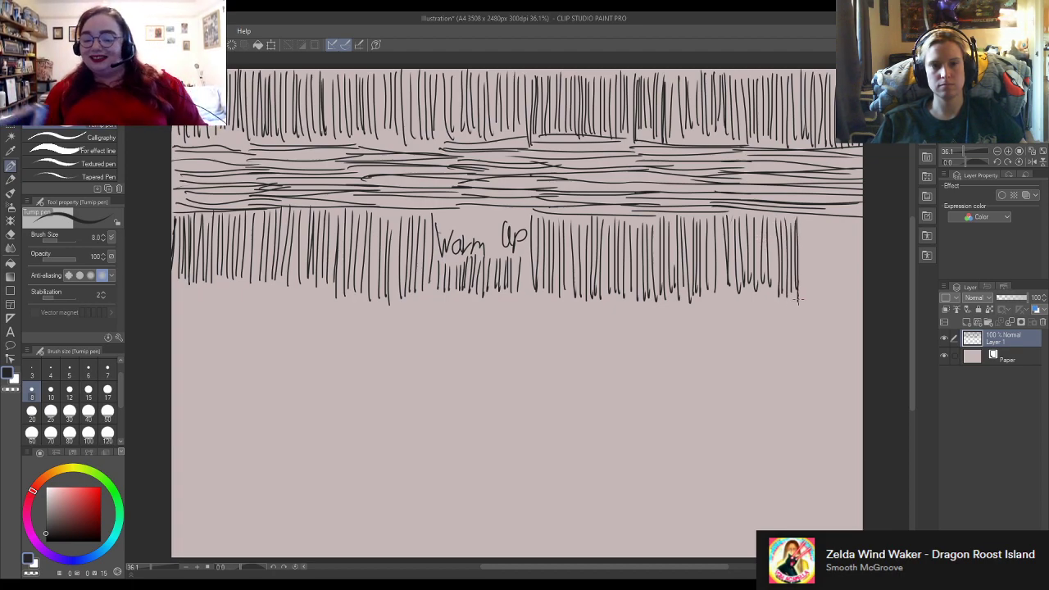
pyautogui.moveTo(811, 217); pyautogui.dragTo(811, 295)
pyautogui.moveTo(816, 218); pyautogui.dragTo(817, 298)
pyautogui.moveTo(821, 218); pyautogui.dragTo(822, 300)
pyautogui.moveTo(827, 220); pyautogui.dragTo(835, 303)
pyautogui.moveTo(839, 218); pyautogui.dragTo(841, 307)
pyautogui.moveTo(847, 217)
pyautogui.mouseDown()
pyautogui.moveTo(852, 309)
pyautogui.moveTo(848, 298)
pyautogui.moveTo(858, 307)
pyautogui.mouseUp()
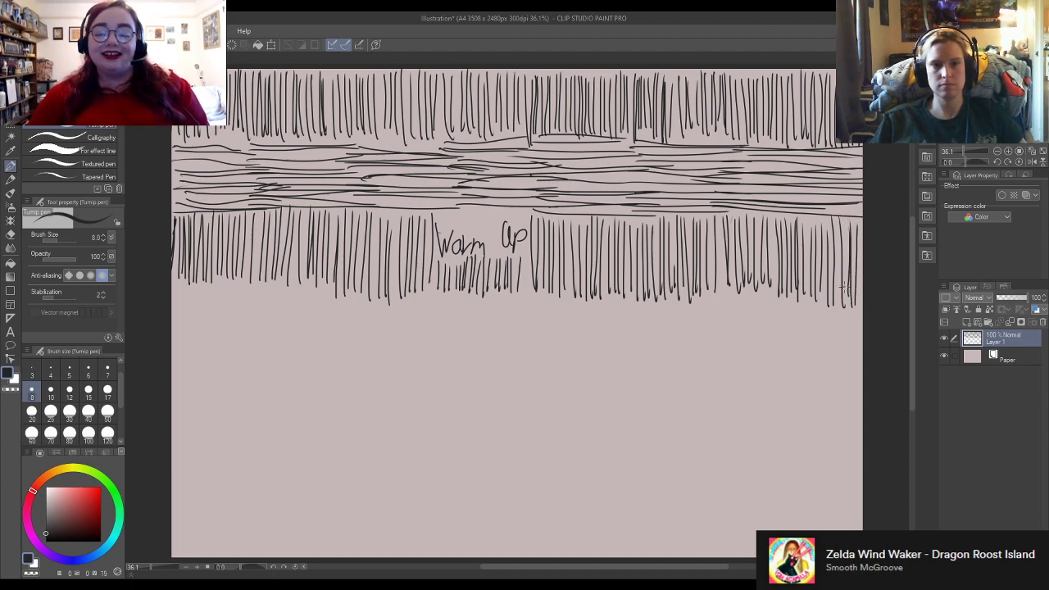
# Step: Fill a second band of overlapping horizontal strokes across the full canvas width, directly below the vertical strokes around "Warm Up"
pyautogui.moveTo(173, 289)
pyautogui.mouseDown()
pyautogui.moveTo(237, 290)
pyautogui.moveTo(231, 312)
pyautogui.moveTo(198, 315)
pyautogui.mouseUp()
pyautogui.moveTo(186, 317); pyautogui.dragTo(239, 318)
pyautogui.moveTo(171, 328); pyautogui.dragTo(228, 328)
pyautogui.moveTo(172, 333)
pyautogui.mouseDown()
pyautogui.moveTo(244, 332)
pyautogui.moveTo(220, 344)
pyautogui.mouseUp()
pyautogui.moveTo(248, 299)
pyautogui.mouseDown()
pyautogui.moveTo(313, 298)
pyautogui.moveTo(322, 289)
pyautogui.moveTo(315, 303)
pyautogui.mouseUp()
pyautogui.moveTo(220, 315); pyautogui.dragTo(316, 312)
pyautogui.moveTo(218, 313); pyautogui.dragTo(332, 310)
pyautogui.moveTo(229, 315); pyautogui.dragTo(290, 313)
pyautogui.moveTo(217, 319); pyautogui.dragTo(329, 317)
pyautogui.moveTo(225, 325); pyautogui.dragTo(338, 334)
pyautogui.moveTo(221, 345); pyautogui.dragTo(330, 335)
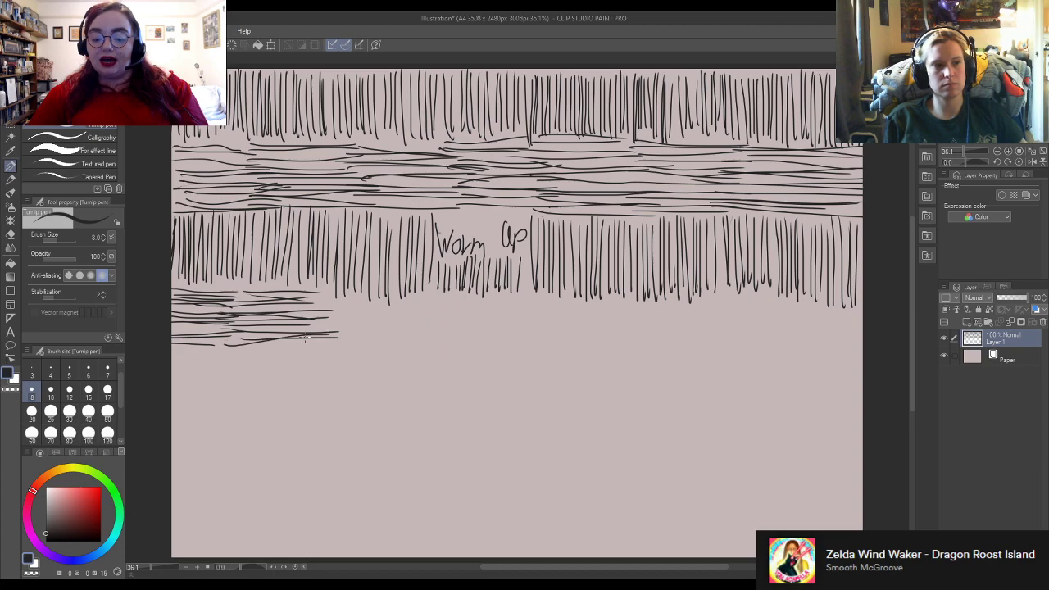
pyautogui.moveTo(154, 352); pyautogui.dragTo(325, 355)
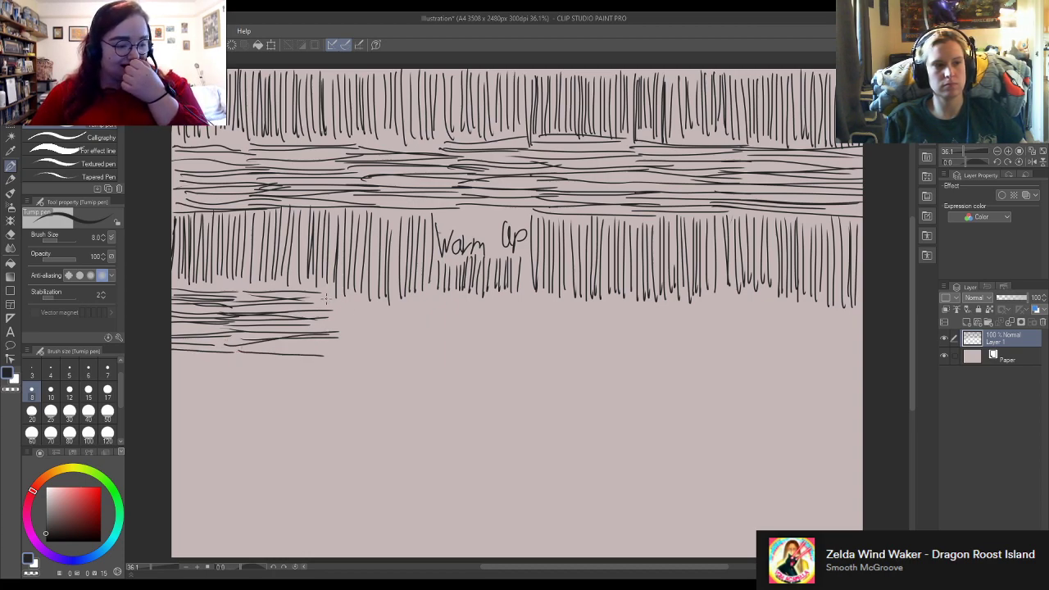
pyautogui.moveTo(328, 310); pyautogui.dragTo(385, 313)
pyautogui.moveTo(316, 328); pyautogui.dragTo(396, 340)
pyautogui.moveTo(308, 351); pyautogui.dragTo(423, 348)
pyautogui.moveTo(413, 304); pyautogui.dragTo(487, 299)
pyautogui.moveTo(372, 306)
pyautogui.mouseDown()
pyautogui.moveTo(503, 305)
pyautogui.moveTo(459, 325)
pyautogui.mouseUp()
pyautogui.moveTo(348, 331); pyautogui.dragTo(474, 330)
pyautogui.moveTo(372, 336); pyautogui.dragTo(482, 335)
pyautogui.moveTo(377, 334); pyautogui.dragTo(472, 336)
pyautogui.moveTo(393, 341); pyautogui.dragTo(496, 346)
pyautogui.moveTo(516, 303); pyautogui.dragTo(578, 294)
pyautogui.moveTo(476, 305)
pyautogui.mouseDown()
pyautogui.moveTo(566, 300)
pyautogui.moveTo(574, 310)
pyautogui.moveTo(493, 324)
pyautogui.moveTo(572, 326)
pyautogui.moveTo(459, 335)
pyautogui.mouseUp()
pyautogui.moveTo(470, 331)
pyautogui.mouseDown()
pyautogui.moveTo(431, 333)
pyautogui.moveTo(542, 333)
pyautogui.mouseUp()
pyautogui.moveTo(437, 344); pyautogui.dragTo(578, 344)
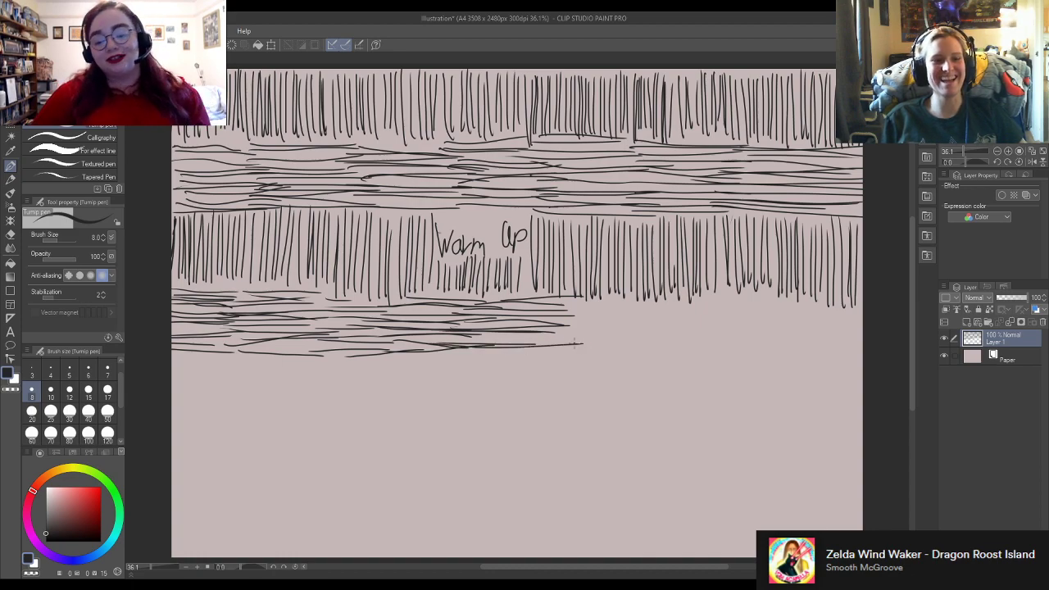
pyautogui.moveTo(485, 354)
pyautogui.mouseDown()
pyautogui.moveTo(564, 343)
pyautogui.moveTo(667, 300)
pyautogui.mouseUp()
pyautogui.moveTo(550, 308)
pyautogui.mouseDown()
pyautogui.moveTo(664, 305)
pyautogui.moveTo(521, 320)
pyautogui.moveTo(654, 326)
pyautogui.moveTo(532, 334)
pyautogui.mouseUp()
pyautogui.moveTo(625, 336); pyautogui.dragTo(670, 338)
pyautogui.moveTo(644, 339)
pyautogui.mouseDown()
pyautogui.moveTo(529, 342)
pyautogui.moveTo(665, 344)
pyautogui.mouseUp()
pyautogui.moveTo(661, 302)
pyautogui.mouseDown()
pyautogui.moveTo(799, 290)
pyautogui.moveTo(753, 307)
pyautogui.mouseUp()
pyautogui.moveTo(628, 320)
pyautogui.mouseDown()
pyautogui.moveTo(786, 312)
pyautogui.moveTo(628, 322)
pyautogui.moveTo(762, 325)
pyautogui.mouseUp()
pyautogui.moveTo(628, 328)
pyautogui.mouseDown()
pyautogui.moveTo(739, 326)
pyautogui.moveTo(730, 338)
pyautogui.mouseUp()
pyautogui.moveTo(726, 339)
pyautogui.mouseDown()
pyautogui.moveTo(618, 342)
pyautogui.moveTo(746, 346)
pyautogui.mouseUp()
pyautogui.moveTo(779, 303)
pyautogui.mouseDown()
pyautogui.moveTo(864, 307)
pyautogui.moveTo(852, 313)
pyautogui.mouseUp()
pyautogui.moveTo(844, 315)
pyautogui.mouseDown()
pyautogui.moveTo(756, 319)
pyautogui.moveTo(855, 328)
pyautogui.mouseUp()
pyautogui.moveTo(736, 328)
pyautogui.mouseDown()
pyautogui.moveTo(859, 335)
pyautogui.moveTo(853, 343)
pyautogui.mouseUp()
pyautogui.moveTo(711, 345); pyautogui.dragTo(863, 349)
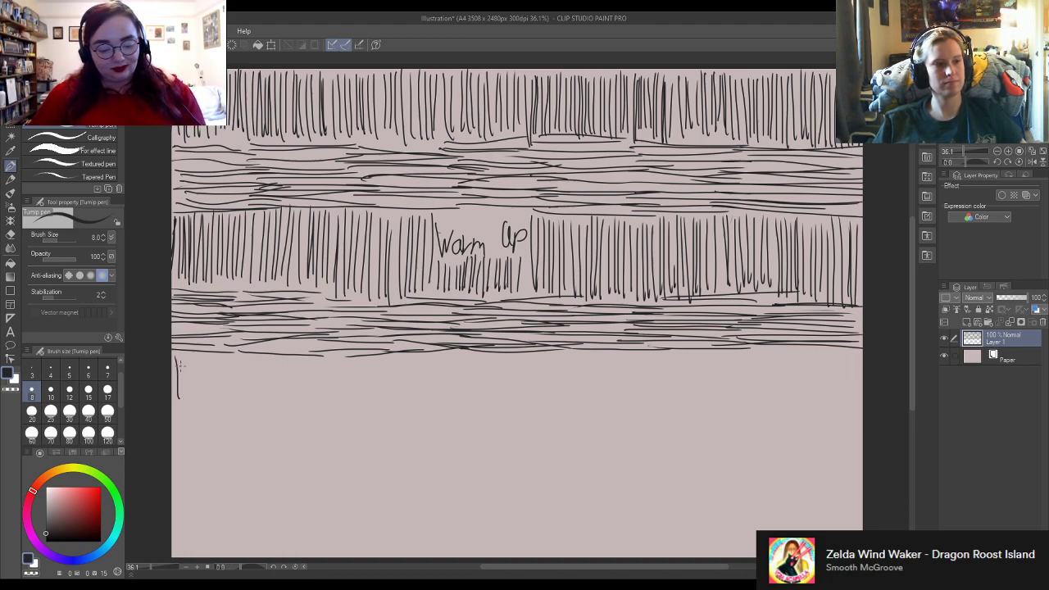
# Step: Fill a third band of closely spaced vertical strokes across the full canvas width, directly below the second band of horizontal strokes
pyautogui.moveTo(184, 366); pyautogui.dragTo(182, 413)
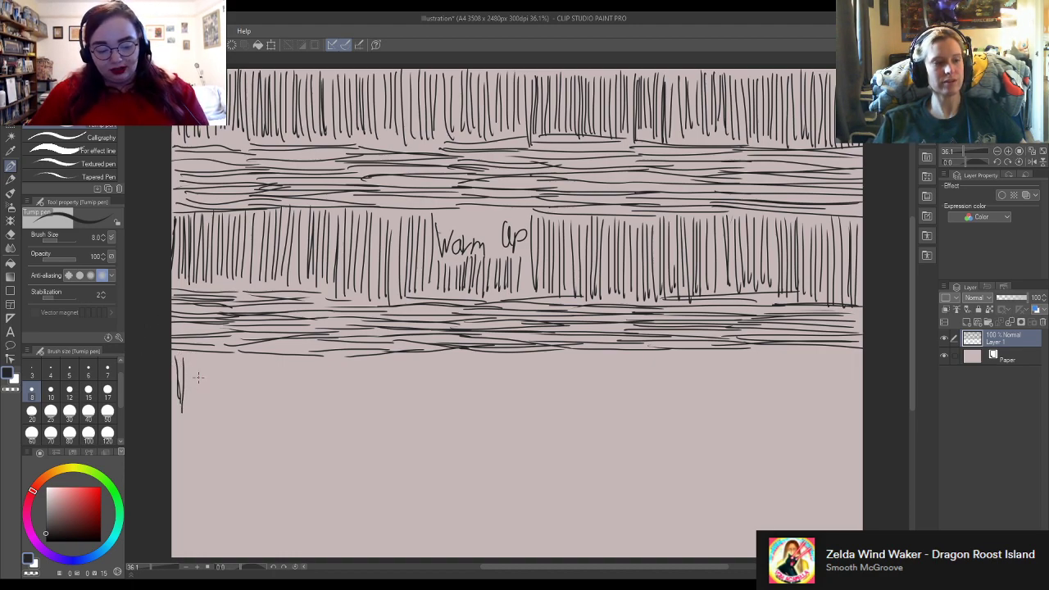
pyautogui.moveTo(186, 359); pyautogui.dragTo(188, 416)
pyautogui.moveTo(191, 361); pyautogui.dragTo(191, 410)
pyautogui.moveTo(195, 355); pyautogui.dragTo(200, 410)
pyautogui.moveTo(205, 358); pyautogui.dragTo(204, 411)
pyautogui.moveTo(209, 356)
pyautogui.mouseDown()
pyautogui.moveTo(209, 408)
pyautogui.moveTo(229, 413)
pyautogui.moveTo(234, 401)
pyautogui.mouseUp()
pyautogui.moveTo(240, 354)
pyautogui.mouseDown()
pyautogui.moveTo(238, 415)
pyautogui.moveTo(251, 407)
pyautogui.moveTo(267, 420)
pyautogui.mouseUp()
pyautogui.moveTo(272, 361)
pyautogui.mouseDown()
pyautogui.moveTo(274, 415)
pyautogui.moveTo(291, 410)
pyautogui.mouseUp()
pyautogui.moveTo(293, 361); pyautogui.dragTo(290, 406)
pyautogui.moveTo(297, 358); pyautogui.dragTo(296, 416)
pyautogui.moveTo(302, 354); pyautogui.dragTo(307, 419)
pyautogui.moveTo(313, 357); pyautogui.dragTo(315, 418)
pyautogui.moveTo(321, 354); pyautogui.dragTo(325, 413)
pyautogui.moveTo(330, 352); pyautogui.dragTo(331, 414)
pyautogui.moveTo(341, 351)
pyautogui.mouseDown()
pyautogui.moveTo(341, 409)
pyautogui.moveTo(355, 416)
pyautogui.mouseUp()
pyautogui.moveTo(356, 363); pyautogui.dragTo(356, 418)
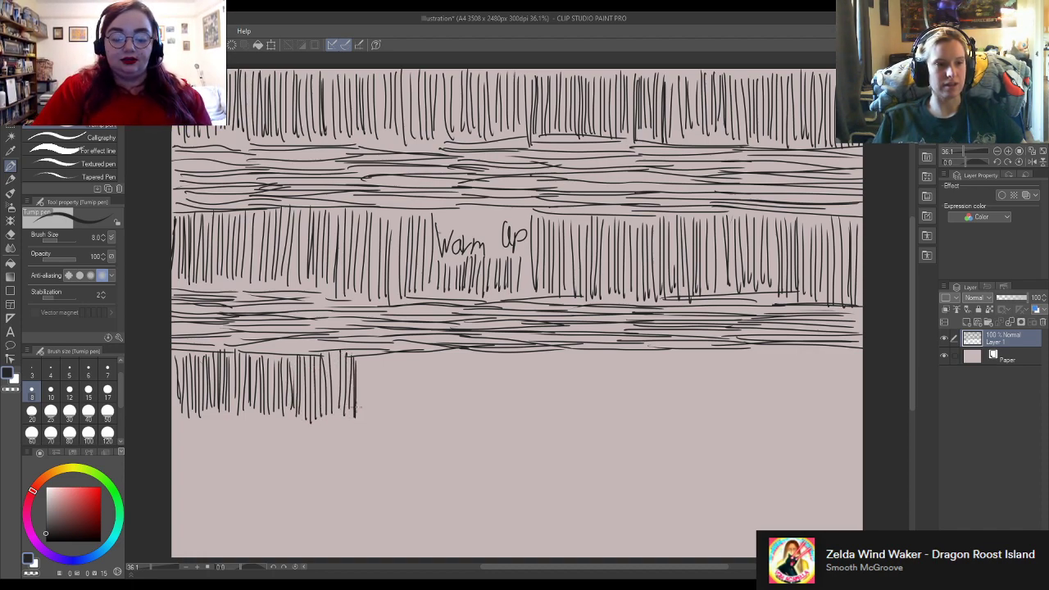
pyautogui.moveTo(365, 358); pyautogui.dragTo(363, 403)
pyautogui.moveTo(373, 357); pyautogui.dragTo(375, 408)
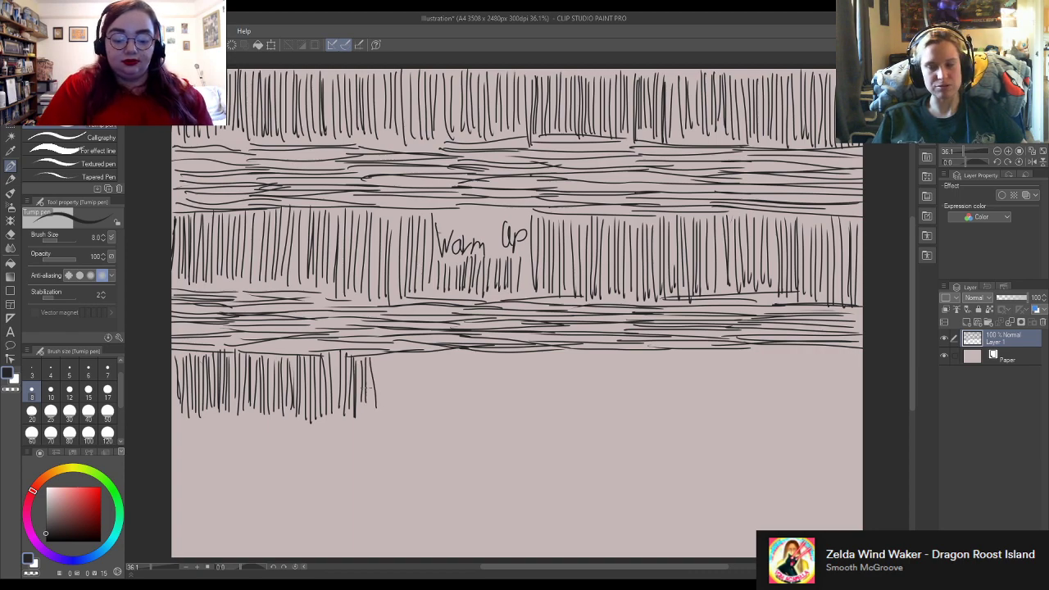
pyautogui.moveTo(378, 359); pyautogui.dragTo(381, 415)
pyautogui.moveTo(387, 356); pyautogui.dragTo(389, 415)
pyautogui.moveTo(394, 358); pyautogui.dragTo(394, 415)
pyautogui.moveTo(398, 353)
pyautogui.mouseDown()
pyautogui.moveTo(398, 418)
pyautogui.moveTo(422, 416)
pyautogui.mouseUp()
pyautogui.moveTo(427, 355)
pyautogui.mouseDown()
pyautogui.moveTo(428, 416)
pyautogui.moveTo(437, 415)
pyautogui.mouseUp()
pyautogui.moveTo(443, 351); pyautogui.dragTo(443, 413)
pyautogui.moveTo(448, 351); pyautogui.dragTo(447, 402)
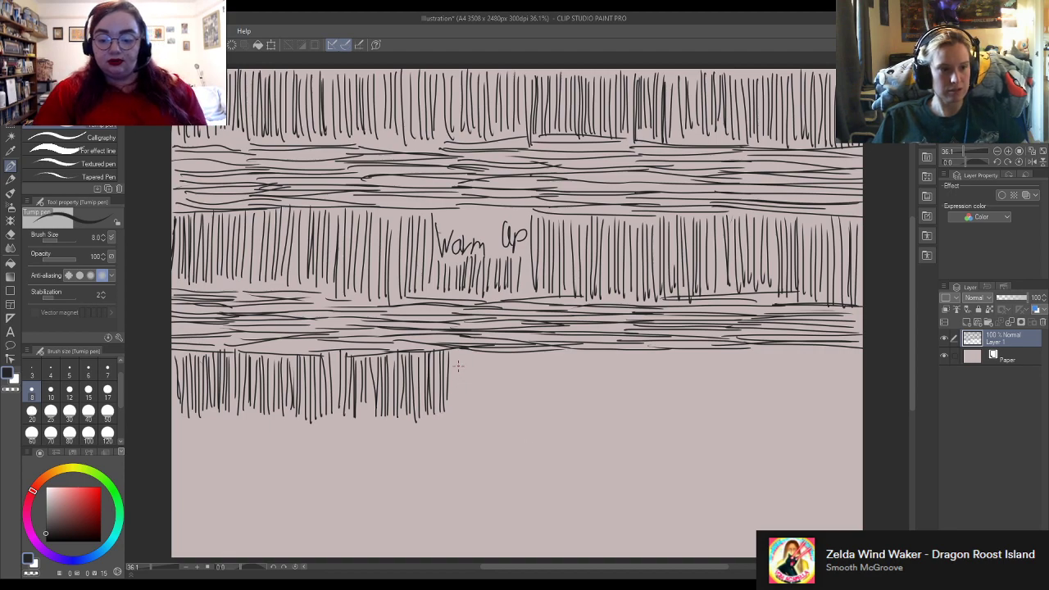
pyautogui.moveTo(452, 350); pyautogui.dragTo(452, 413)
pyautogui.moveTo(459, 350)
pyautogui.mouseDown()
pyautogui.moveTo(458, 411)
pyautogui.moveTo(464, 405)
pyautogui.mouseUp()
pyautogui.moveTo(467, 349); pyautogui.dragTo(471, 413)
pyautogui.moveTo(477, 350); pyautogui.dragTo(478, 415)
pyautogui.moveTo(482, 374); pyautogui.dragTo(481, 415)
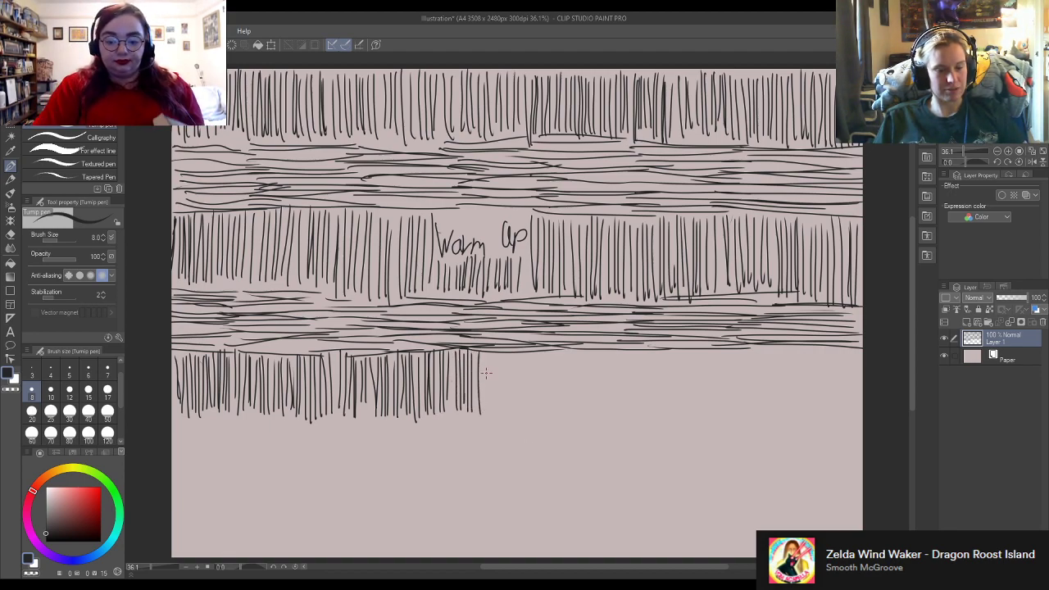
pyautogui.moveTo(487, 352); pyautogui.dragTo(486, 417)
pyautogui.moveTo(492, 353); pyautogui.dragTo(496, 415)
pyautogui.moveTo(501, 355); pyautogui.dragTo(505, 414)
pyautogui.moveTo(510, 351); pyautogui.dragTo(510, 415)
pyautogui.moveTo(515, 353); pyautogui.dragTo(514, 417)
pyautogui.moveTo(520, 353); pyautogui.dragTo(524, 418)
pyautogui.moveTo(529, 354); pyautogui.dragTo(534, 418)
pyautogui.moveTo(538, 358); pyautogui.dragTo(540, 419)
pyautogui.moveTo(544, 352); pyautogui.dragTo(543, 416)
pyautogui.moveTo(550, 352); pyautogui.dragTo(555, 414)
pyautogui.moveTo(562, 353); pyautogui.dragTo(568, 416)
pyautogui.moveTo(576, 354); pyautogui.dragTo(582, 428)
pyautogui.moveTo(585, 391); pyautogui.dragTo(588, 430)
pyautogui.moveTo(590, 354)
pyautogui.mouseDown()
pyautogui.moveTo(589, 417)
pyautogui.moveTo(603, 423)
pyautogui.mouseUp()
pyautogui.moveTo(607, 353); pyautogui.dragTo(612, 422)
pyautogui.moveTo(616, 354); pyautogui.dragTo(620, 418)
pyautogui.moveTo(623, 352)
pyautogui.mouseDown()
pyautogui.moveTo(623, 417)
pyautogui.moveTo(632, 410)
pyautogui.mouseUp()
pyautogui.moveTo(636, 358); pyautogui.dragTo(641, 412)
pyautogui.moveTo(644, 357); pyautogui.dragTo(645, 415)
pyautogui.moveTo(648, 358); pyautogui.dragTo(649, 410)
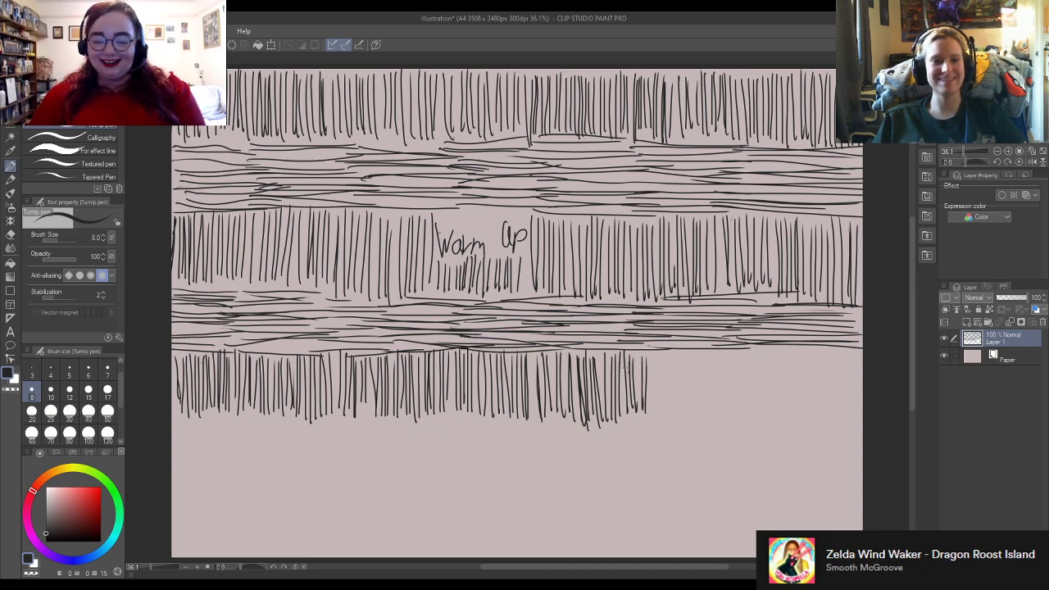
pyautogui.moveTo(652, 361)
pyautogui.mouseDown()
pyautogui.moveTo(653, 418)
pyautogui.moveTo(657, 385)
pyautogui.mouseUp()
pyautogui.moveTo(659, 351); pyautogui.dragTo(665, 414)
pyautogui.moveTo(667, 351); pyautogui.dragTo(672, 418)
pyautogui.moveTo(676, 359); pyautogui.dragTo(680, 422)
pyautogui.moveTo(683, 354); pyautogui.dragTo(685, 426)
pyautogui.moveTo(687, 354); pyautogui.dragTo(688, 417)
pyautogui.moveTo(690, 353); pyautogui.dragTo(695, 415)
pyautogui.moveTo(698, 354); pyautogui.dragTo(704, 422)
pyautogui.moveTo(705, 353); pyautogui.dragTo(709, 421)
pyautogui.moveTo(710, 349); pyautogui.dragTo(714, 413)
pyautogui.moveTo(717, 351); pyautogui.dragTo(726, 418)
pyautogui.moveTo(729, 344); pyautogui.dragTo(730, 410)
pyautogui.moveTo(733, 343); pyautogui.dragTo(739, 410)
pyautogui.moveTo(742, 349); pyautogui.dragTo(745, 413)
pyautogui.moveTo(748, 349); pyautogui.dragTo(748, 406)
pyautogui.moveTo(751, 351); pyautogui.dragTo(752, 412)
pyautogui.moveTo(756, 353); pyautogui.dragTo(761, 416)
pyautogui.moveTo(765, 349); pyautogui.dragTo(770, 418)
pyautogui.moveTo(772, 342); pyautogui.dragTo(777, 418)
pyautogui.moveTo(780, 344); pyautogui.dragTo(785, 420)
pyautogui.moveTo(787, 347); pyautogui.dragTo(792, 418)
pyautogui.moveTo(797, 351)
pyautogui.mouseDown()
pyautogui.moveTo(798, 416)
pyautogui.moveTo(803, 397)
pyautogui.mouseUp()
pyautogui.moveTo(807, 353); pyautogui.dragTo(813, 414)
pyautogui.moveTo(816, 350); pyautogui.dragTo(818, 416)
pyautogui.moveTo(822, 361); pyautogui.dragTo(827, 415)
pyautogui.moveTo(828, 359)
pyautogui.mouseDown()
pyautogui.moveTo(828, 422)
pyautogui.moveTo(835, 415)
pyautogui.mouseUp()
pyautogui.moveTo(838, 331); pyautogui.dragTo(847, 418)
pyautogui.moveTo(852, 343); pyautogui.dragTo(850, 425)
pyautogui.moveTo(852, 364); pyautogui.dragTo(854, 418)
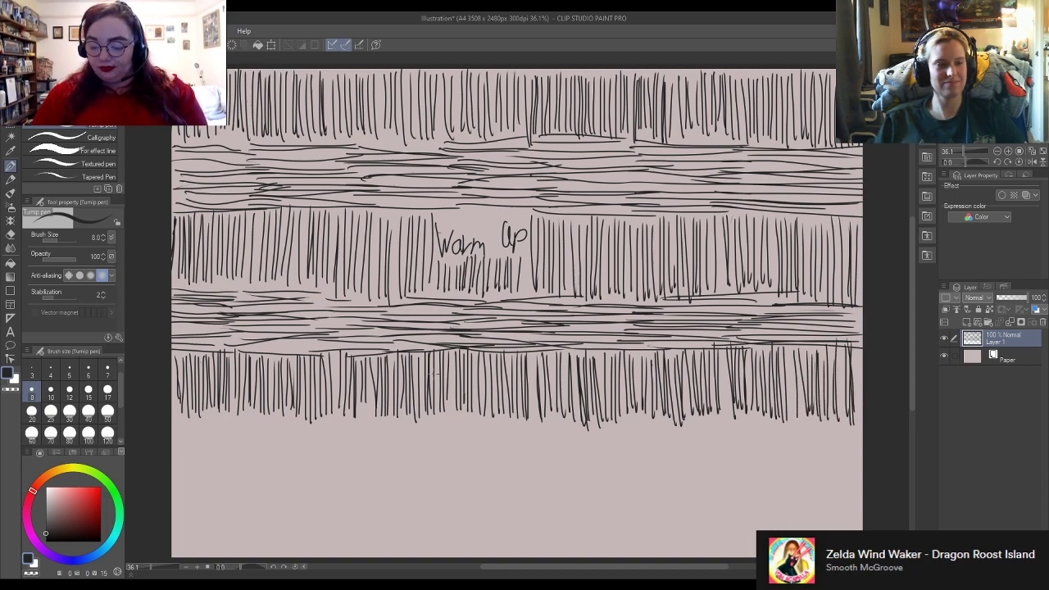
# Step: Fill a third band of overlapping horizontal strokes across the full canvas width, directly beneath the third band of vertical strokes
pyautogui.moveTo(180, 418); pyautogui.dragTo(287, 426)
pyautogui.moveTo(172, 436)
pyautogui.mouseDown()
pyautogui.moveTo(303, 438)
pyautogui.moveTo(270, 441)
pyautogui.moveTo(287, 448)
pyautogui.mouseUp()
pyautogui.moveTo(172, 454); pyautogui.dragTo(274, 454)
pyautogui.moveTo(173, 472); pyautogui.dragTo(284, 463)
pyautogui.moveTo(172, 478); pyautogui.dragTo(277, 473)
pyautogui.moveTo(172, 486); pyautogui.dragTo(277, 471)
pyautogui.moveTo(277, 417); pyautogui.dragTo(374, 420)
pyautogui.moveTo(246, 428)
pyautogui.mouseDown()
pyautogui.moveTo(366, 424)
pyautogui.moveTo(361, 439)
pyautogui.mouseUp()
pyautogui.moveTo(231, 446)
pyautogui.mouseDown()
pyautogui.moveTo(380, 441)
pyautogui.moveTo(372, 448)
pyautogui.mouseUp()
pyautogui.moveTo(211, 462)
pyautogui.mouseDown()
pyautogui.moveTo(374, 454)
pyautogui.moveTo(363, 460)
pyautogui.mouseUp()
pyautogui.moveTo(265, 473); pyautogui.dragTo(370, 464)
pyautogui.moveTo(203, 476); pyautogui.dragTo(379, 470)
pyautogui.moveTo(270, 476); pyautogui.dragTo(334, 472)
pyautogui.moveTo(367, 416); pyautogui.dragTo(455, 417)
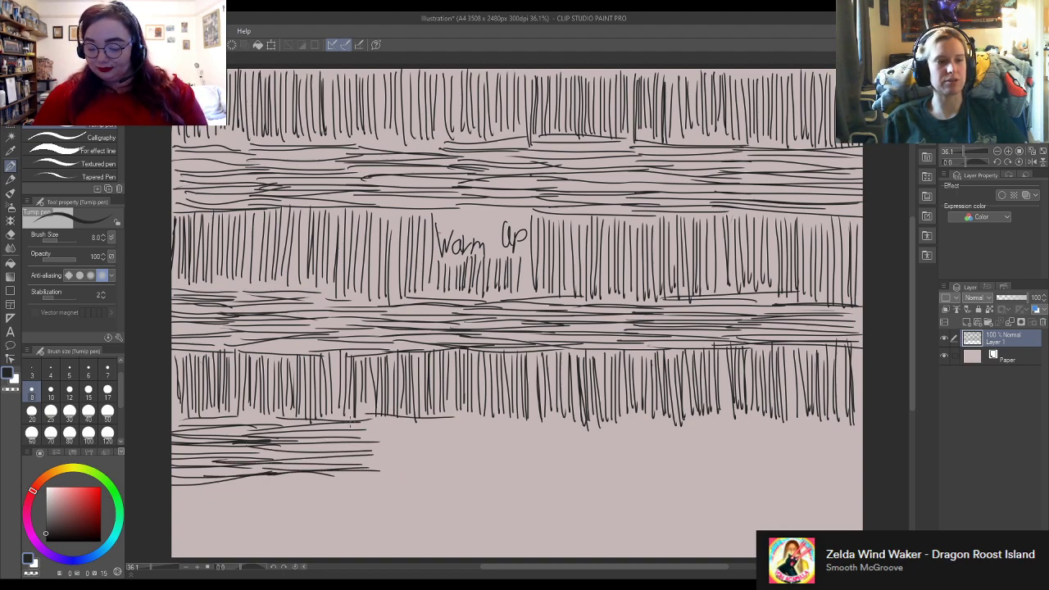
pyautogui.moveTo(354, 423)
pyautogui.mouseDown()
pyautogui.moveTo(451, 425)
pyautogui.moveTo(426, 427)
pyautogui.mouseUp()
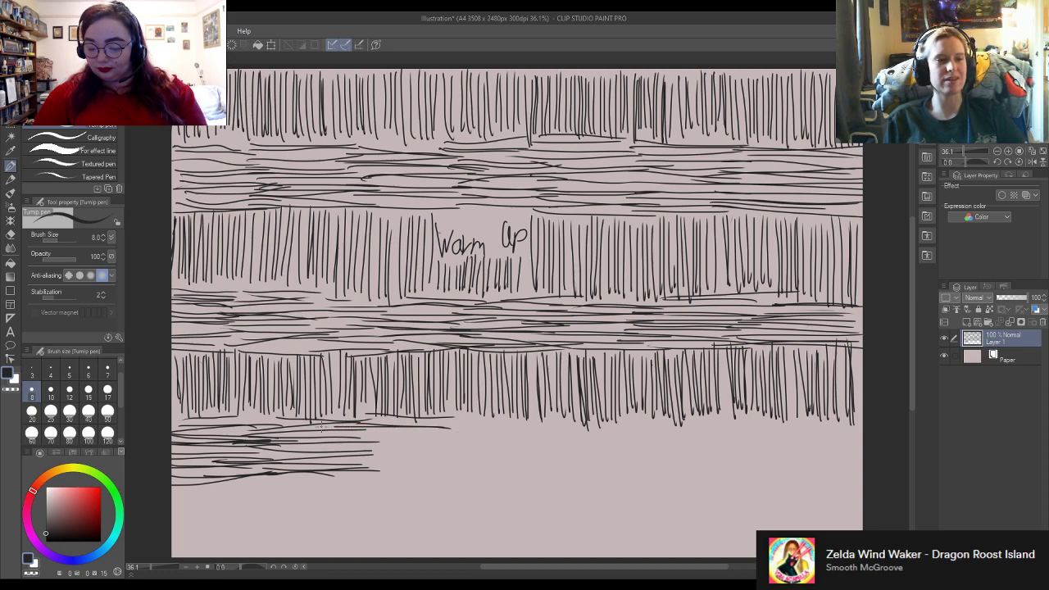
pyautogui.moveTo(357, 439); pyautogui.dragTo(471, 443)
pyautogui.moveTo(321, 449); pyautogui.dragTo(456, 453)
pyautogui.moveTo(323, 456); pyautogui.dragTo(472, 454)
pyautogui.moveTo(327, 463); pyautogui.dragTo(455, 466)
pyautogui.moveTo(337, 467); pyautogui.dragTo(461, 471)
pyautogui.moveTo(373, 466); pyautogui.dragTo(441, 462)
pyautogui.moveTo(431, 415); pyautogui.dragTo(541, 424)
pyautogui.moveTo(422, 433)
pyautogui.mouseDown()
pyautogui.moveTo(549, 422)
pyautogui.moveTo(569, 437)
pyautogui.mouseUp()
pyautogui.moveTo(395, 443); pyautogui.dragTo(547, 445)
pyautogui.moveTo(431, 451)
pyautogui.mouseDown()
pyautogui.moveTo(558, 449)
pyautogui.moveTo(554, 464)
pyautogui.moveTo(464, 473)
pyautogui.moveTo(553, 467)
pyautogui.mouseUp()
pyautogui.moveTo(497, 436); pyautogui.dragTo(664, 428)
pyautogui.moveTo(522, 428)
pyautogui.mouseDown()
pyautogui.moveTo(649, 430)
pyautogui.moveTo(658, 417)
pyautogui.moveTo(633, 428)
pyautogui.moveTo(654, 431)
pyautogui.moveTo(638, 446)
pyautogui.mouseUp()
pyautogui.moveTo(515, 452); pyautogui.dragTo(643, 453)
pyautogui.moveTo(548, 460); pyautogui.dragTo(651, 462)
pyautogui.moveTo(641, 420); pyautogui.dragTo(762, 418)
pyautogui.moveTo(682, 424); pyautogui.dragTo(759, 424)
pyautogui.moveTo(636, 431)
pyautogui.mouseDown()
pyautogui.moveTo(741, 433)
pyautogui.moveTo(663, 435)
pyautogui.moveTo(748, 443)
pyautogui.mouseUp()
pyautogui.moveTo(632, 445); pyautogui.dragTo(753, 452)
pyautogui.moveTo(627, 468); pyautogui.dragTo(745, 465)
pyautogui.moveTo(752, 423)
pyautogui.mouseDown()
pyautogui.moveTo(888, 433)
pyautogui.moveTo(862, 430)
pyautogui.mouseUp()
pyautogui.moveTo(747, 446)
pyautogui.mouseDown()
pyautogui.moveTo(862, 439)
pyautogui.moveTo(851, 447)
pyautogui.mouseUp()
pyautogui.moveTo(736, 452); pyautogui.dragTo(859, 458)
pyautogui.moveTo(735, 460); pyautogui.dragTo(864, 464)
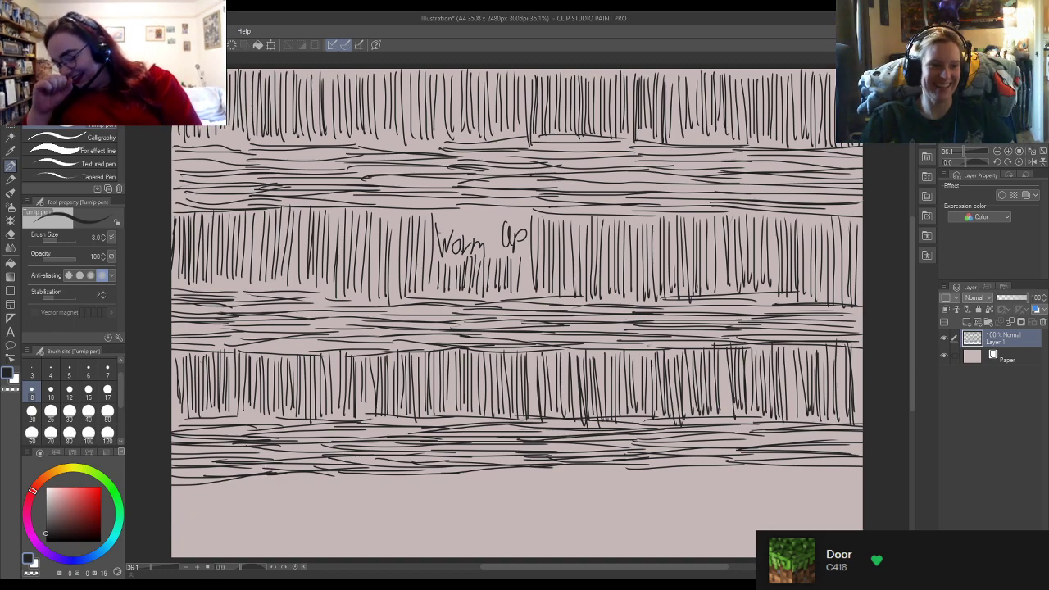
# Step: Fill a fourth band of closely spaced vertical strokes across the full canvas width, from the lowest horizontal band to the canvas's bottom edge
pyautogui.moveTo(176, 487); pyautogui.dragTo(176, 558)
pyautogui.moveTo(181, 489)
pyautogui.mouseDown()
pyautogui.moveTo(182, 561)
pyautogui.moveTo(186, 541)
pyautogui.mouseUp()
pyautogui.moveTo(192, 485); pyautogui.dragTo(191, 553)
pyautogui.moveTo(188, 505); pyautogui.dragTo(190, 558)
pyautogui.moveTo(200, 485); pyautogui.dragTo(199, 559)
pyautogui.moveTo(210, 485); pyautogui.dragTo(215, 559)
pyautogui.moveTo(219, 482); pyautogui.dragTo(222, 559)
pyautogui.moveTo(227, 486); pyautogui.dragTo(232, 558)
pyautogui.moveTo(238, 479); pyautogui.dragTo(243, 558)
pyautogui.moveTo(249, 479); pyautogui.dragTo(254, 558)
pyautogui.moveTo(257, 478); pyautogui.dragTo(263, 558)
pyautogui.moveTo(266, 475); pyautogui.dragTo(265, 558)
pyautogui.moveTo(274, 466)
pyautogui.mouseDown()
pyautogui.moveTo(277, 564)
pyautogui.moveTo(283, 558)
pyautogui.mouseUp()
pyautogui.moveTo(288, 471); pyautogui.dragTo(296, 559)
pyautogui.moveTo(301, 477); pyautogui.dragTo(309, 558)
pyautogui.moveTo(314, 487)
pyautogui.mouseDown()
pyautogui.moveTo(315, 557)
pyautogui.moveTo(326, 559)
pyautogui.mouseUp()
pyautogui.moveTo(329, 478); pyautogui.dragTo(330, 559)
pyautogui.moveTo(334, 481); pyautogui.dragTo(339, 563)
pyautogui.moveTo(347, 476); pyautogui.dragTo(346, 559)
pyautogui.moveTo(353, 475); pyautogui.dragTo(355, 560)
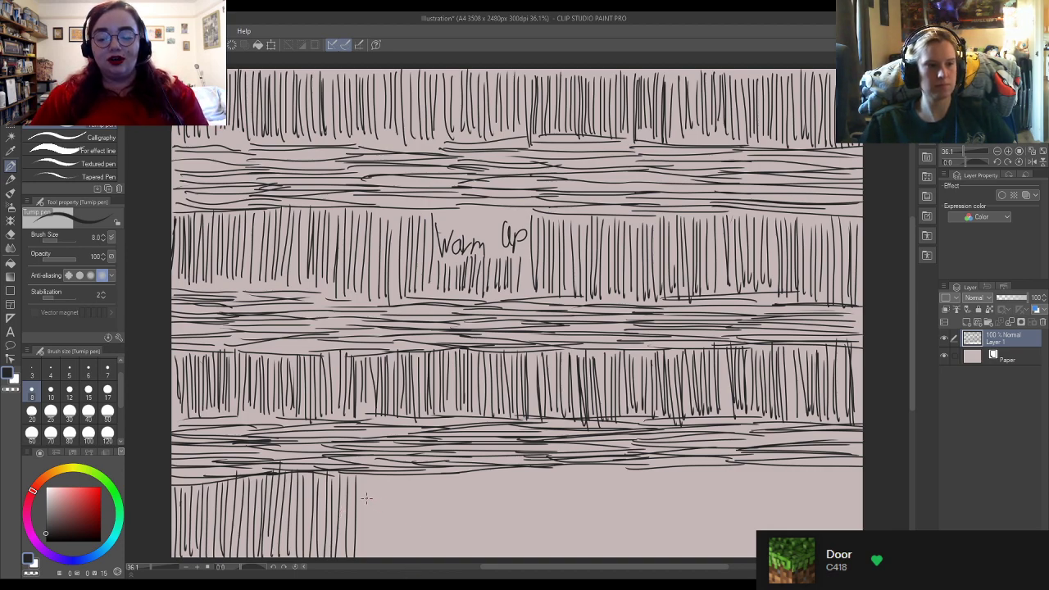
pyautogui.moveTo(359, 477); pyautogui.dragTo(366, 554)
pyautogui.moveTo(371, 475)
pyautogui.mouseDown()
pyautogui.moveTo(366, 560)
pyautogui.moveTo(376, 495)
pyautogui.moveTo(381, 560)
pyautogui.mouseUp()
pyautogui.moveTo(385, 475); pyautogui.dragTo(390, 559)
pyautogui.moveTo(392, 476)
pyautogui.mouseDown()
pyautogui.moveTo(400, 559)
pyautogui.moveTo(410, 476)
pyautogui.moveTo(406, 548)
pyautogui.mouseUp()
pyautogui.moveTo(410, 496)
pyautogui.mouseDown()
pyautogui.moveTo(409, 558)
pyautogui.moveTo(415, 530)
pyautogui.moveTo(422, 561)
pyautogui.mouseUp()
pyautogui.moveTo(428, 477); pyautogui.dragTo(430, 559)
pyautogui.moveTo(434, 476)
pyautogui.mouseDown()
pyautogui.moveTo(434, 562)
pyautogui.moveTo(437, 535)
pyautogui.moveTo(443, 557)
pyautogui.mouseUp()
pyautogui.moveTo(449, 477); pyautogui.dragTo(450, 554)
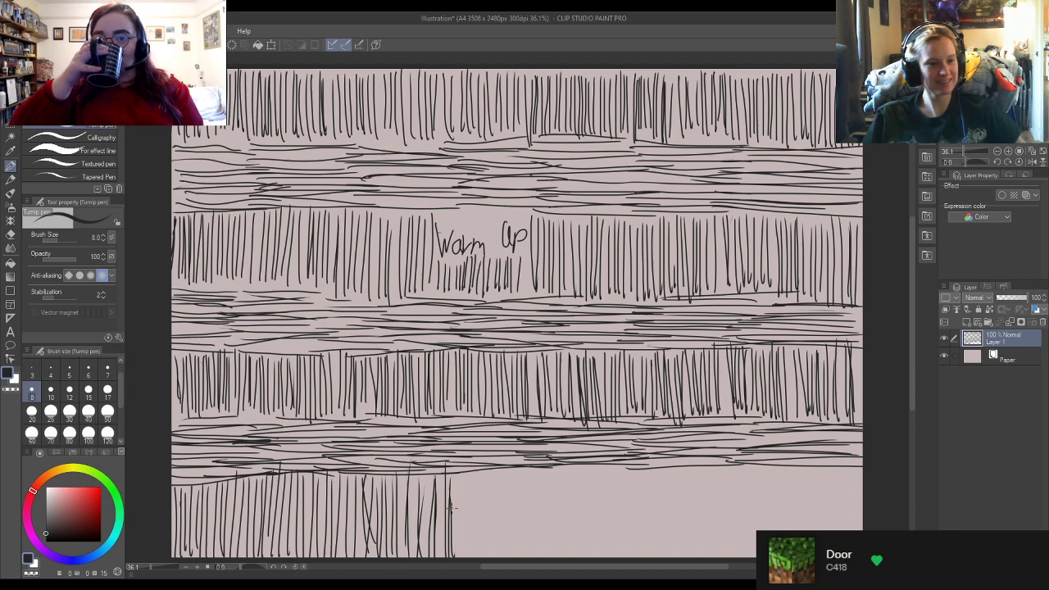
pyautogui.moveTo(457, 550)
pyautogui.mouseDown()
pyautogui.moveTo(461, 474)
pyautogui.moveTo(473, 489)
pyautogui.moveTo(486, 475)
pyautogui.mouseUp()
pyautogui.moveTo(493, 555); pyautogui.dragTo(505, 467)
pyautogui.moveTo(512, 523); pyautogui.dragTo(513, 458)
pyautogui.moveTo(515, 541); pyautogui.dragTo(519, 521)
pyautogui.moveTo(520, 557); pyautogui.dragTo(530, 471)
pyautogui.moveTo(534, 559); pyautogui.dragTo(541, 470)
pyautogui.moveTo(545, 559); pyautogui.dragTo(555, 469)
pyautogui.moveTo(560, 560); pyautogui.dragTo(567, 469)
pyautogui.moveTo(566, 557); pyautogui.dragTo(571, 469)
pyautogui.moveTo(572, 551); pyautogui.dragTo(578, 463)
pyautogui.moveTo(580, 564); pyautogui.dragTo(585, 464)
pyautogui.moveTo(586, 559); pyautogui.dragTo(592, 467)
pyautogui.moveTo(593, 559); pyautogui.dragTo(598, 471)
pyautogui.moveTo(601, 559); pyautogui.dragTo(607, 469)
pyautogui.moveTo(611, 557)
pyautogui.mouseDown()
pyautogui.moveTo(617, 464)
pyautogui.moveTo(621, 472)
pyautogui.mouseUp()
pyautogui.moveTo(623, 561); pyautogui.dragTo(625, 475)
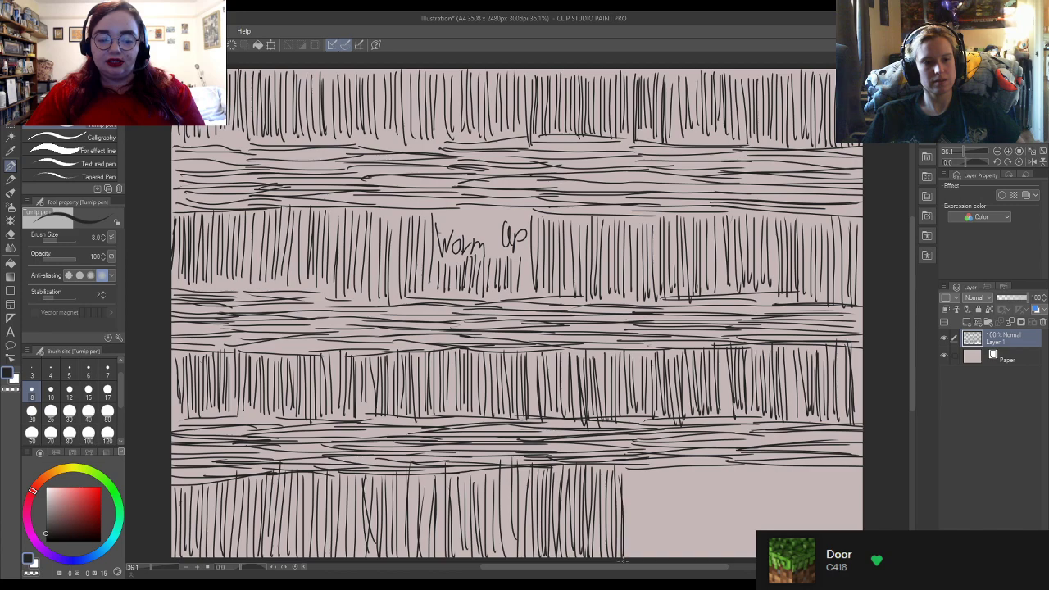
pyautogui.moveTo(626, 559); pyautogui.dragTo(632, 471)
pyautogui.moveTo(635, 558)
pyautogui.mouseDown()
pyautogui.moveTo(636, 472)
pyautogui.moveTo(645, 472)
pyautogui.mouseUp()
pyautogui.moveTo(649, 559); pyautogui.dragTo(655, 473)
pyautogui.moveTo(658, 557); pyautogui.dragTo(667, 472)
pyautogui.moveTo(670, 559); pyautogui.dragTo(676, 474)
pyautogui.moveTo(678, 559); pyautogui.dragTo(681, 475)
pyautogui.moveTo(683, 559); pyautogui.dragTo(688, 472)
pyautogui.moveTo(691, 559)
pyautogui.mouseDown()
pyautogui.moveTo(697, 469)
pyautogui.moveTo(700, 524)
pyautogui.mouseUp()
pyautogui.moveTo(702, 559); pyautogui.dragTo(707, 467)
pyautogui.moveTo(711, 560); pyautogui.dragTo(717, 470)
pyautogui.moveTo(720, 559); pyautogui.dragTo(721, 473)
pyautogui.moveTo(724, 560); pyautogui.dragTo(726, 469)
pyautogui.moveTo(729, 558); pyautogui.dragTo(735, 472)
pyautogui.moveTo(740, 557); pyautogui.dragTo(742, 460)
pyautogui.moveTo(745, 557); pyautogui.dragTo(747, 464)
pyautogui.moveTo(750, 559); pyautogui.dragTo(756, 469)
pyautogui.moveTo(759, 559); pyautogui.dragTo(760, 470)
pyautogui.moveTo(763, 559); pyautogui.dragTo(773, 464)
pyautogui.moveTo(776, 559); pyautogui.dragTo(781, 460)
pyautogui.moveTo(784, 559); pyautogui.dragTo(792, 461)
pyautogui.moveTo(797, 557)
pyautogui.mouseDown()
pyautogui.moveTo(798, 461)
pyautogui.moveTo(809, 459)
pyautogui.mouseUp()
pyautogui.moveTo(812, 558); pyautogui.dragTo(814, 461)
pyautogui.moveTo(818, 557); pyautogui.dragTo(826, 467)
pyautogui.moveTo(830, 557)
pyautogui.mouseDown()
pyautogui.moveTo(831, 467)
pyautogui.moveTo(842, 457)
pyautogui.mouseUp()
pyautogui.moveTo(846, 557)
pyautogui.mouseDown()
pyautogui.moveTo(848, 456)
pyautogui.moveTo(851, 464)
pyautogui.mouseUp()
pyautogui.moveTo(855, 558); pyautogui.dragTo(859, 461)
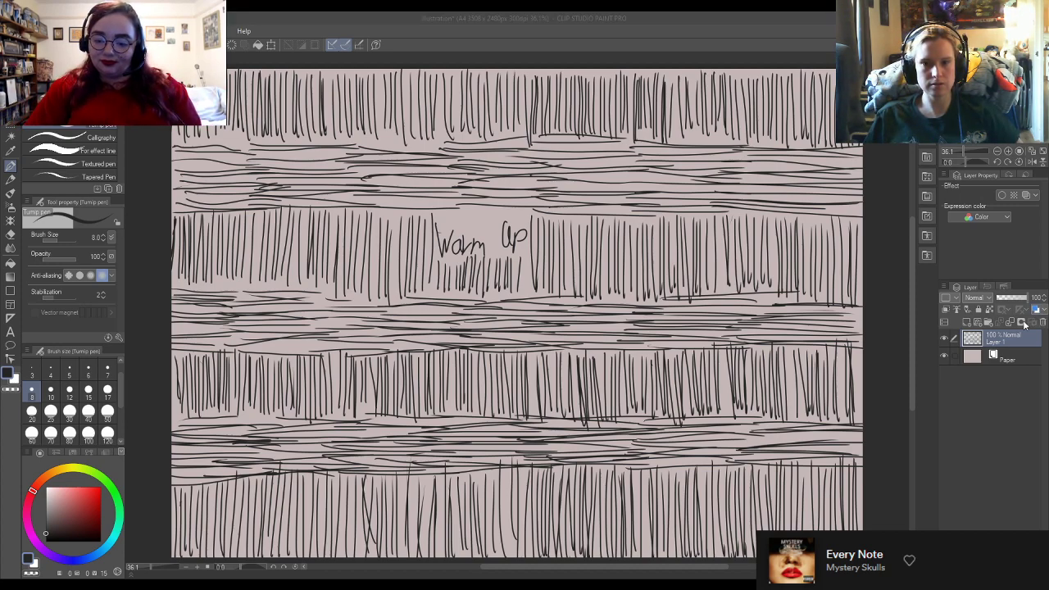
# Step: Replace the stroke-filled layer with a new blank layer and letter "Warm up" near the canvas's top centre
pyautogui.press('Delete')
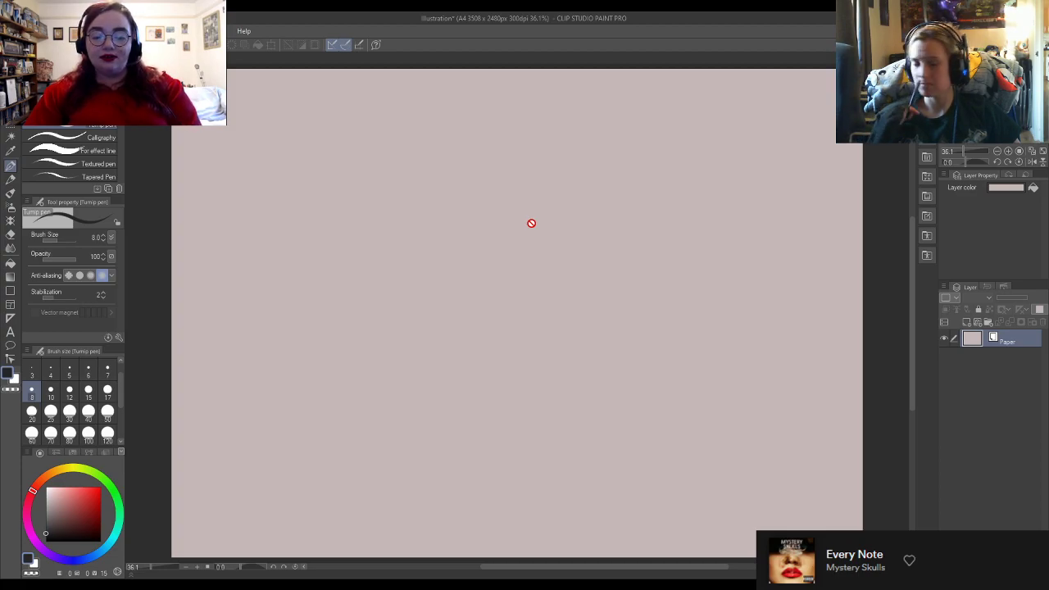
pyautogui.hotkey('ctrl', 'shift', 'n')
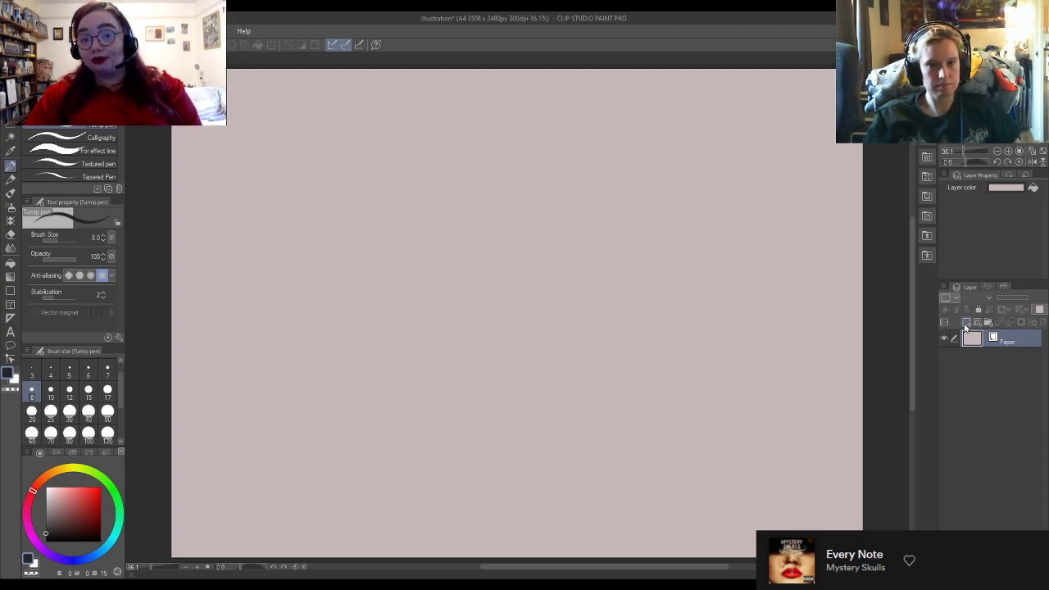
pyautogui.moveTo(425, 200)
pyautogui.mouseDown()
pyautogui.moveTo(443, 228)
pyautogui.moveTo(466, 215)
pyautogui.moveTo(477, 226)
pyautogui.moveTo(497, 206)
pyautogui.moveTo(492, 228)
pyautogui.mouseUp()
pyautogui.moveTo(494, 206)
pyautogui.mouseDown()
pyautogui.moveTo(497, 220)
pyautogui.moveTo(469, 165)
pyautogui.mouseUp()
pyautogui.press('k')
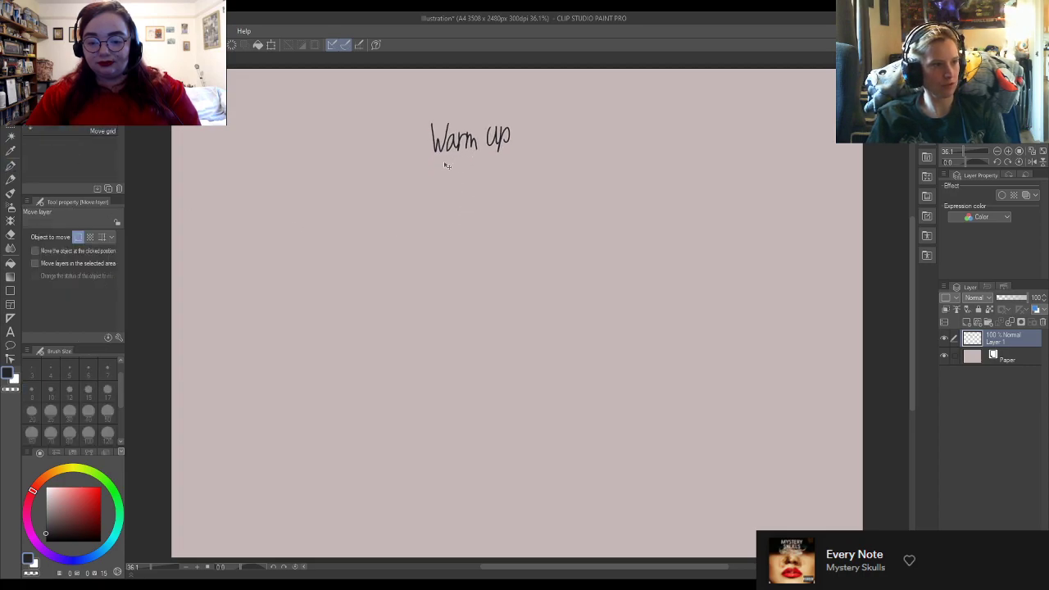
pyautogui.click(10, 165)
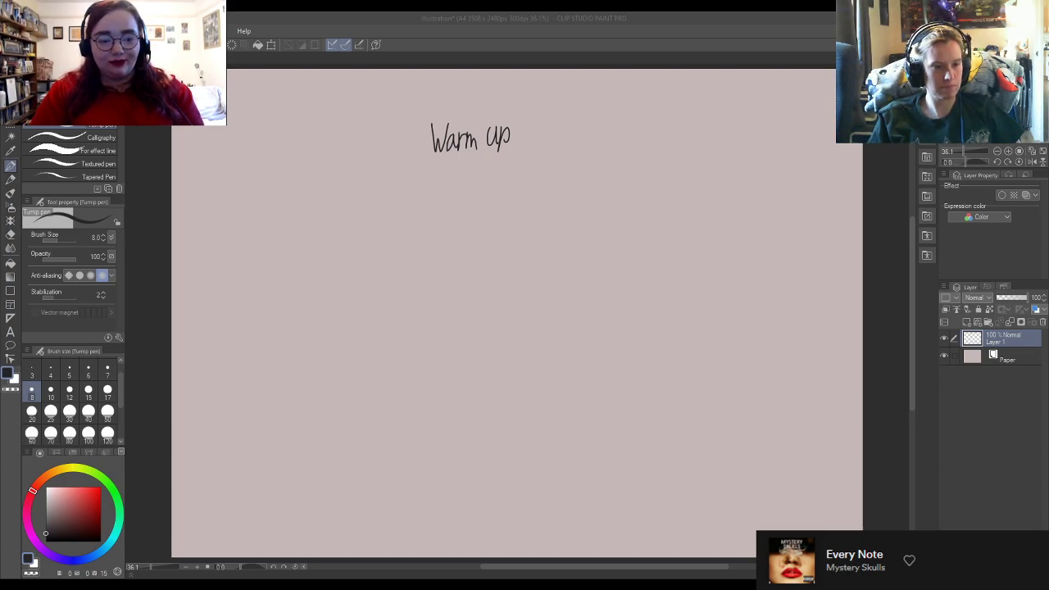
pyautogui.moveTo(527, 252)
pyautogui.mouseDown()
pyautogui.moveTo(485, 244)
pyautogui.moveTo(569, 237)
pyautogui.moveTo(569, 283)
pyautogui.mouseUp()
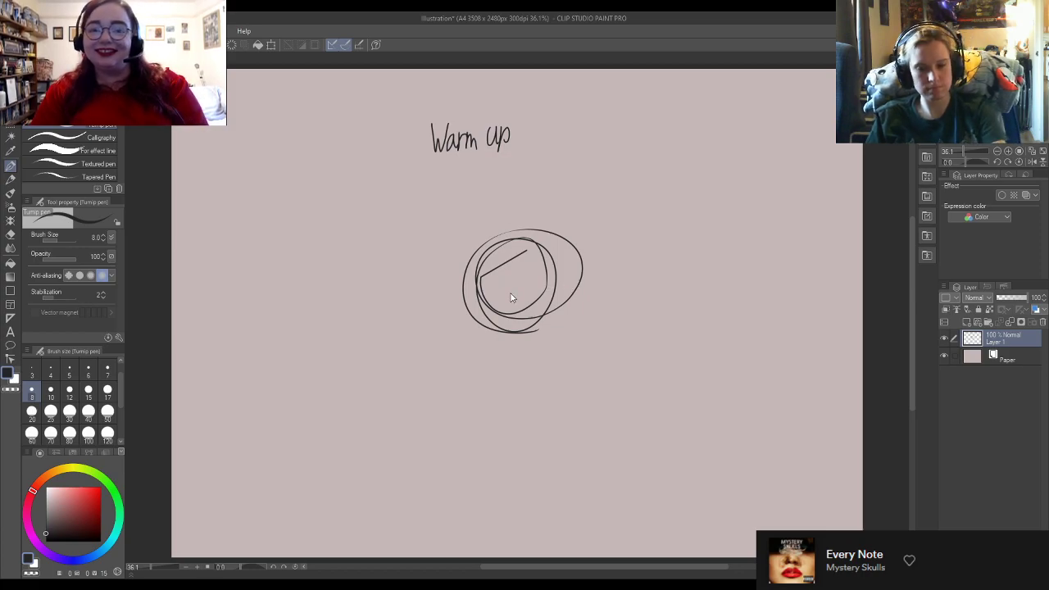
pyautogui.hotkey('ctrl', 'z')
pyautogui.moveTo(531, 233)
pyautogui.mouseDown()
pyautogui.moveTo(573, 269)
pyautogui.moveTo(546, 314)
pyautogui.moveTo(519, 303)
pyautogui.moveTo(569, 275)
pyautogui.mouseUp()
pyautogui.moveTo(493, 346)
pyautogui.mouseDown()
pyautogui.moveTo(512, 302)
pyautogui.moveTo(545, 323)
pyautogui.mouseUp()
pyautogui.moveTo(461, 376)
pyautogui.mouseDown()
pyautogui.moveTo(562, 362)
pyautogui.moveTo(463, 422)
pyautogui.mouseUp()
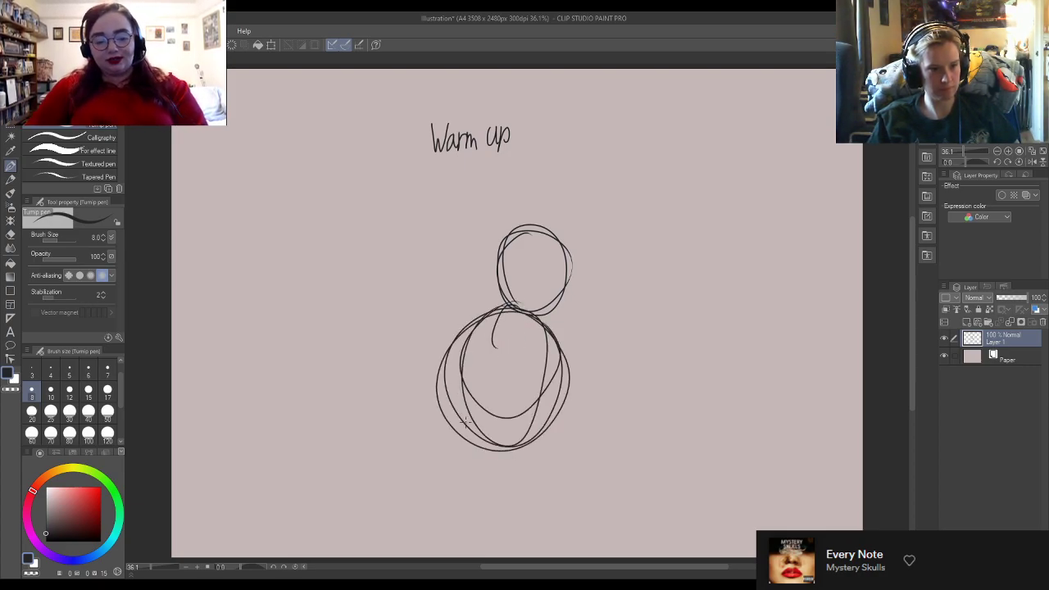
pyautogui.moveTo(458, 346)
pyautogui.mouseDown()
pyautogui.moveTo(459, 428)
pyautogui.moveTo(458, 357)
pyautogui.moveTo(515, 449)
pyautogui.mouseUp()
pyautogui.moveTo(533, 328)
pyautogui.mouseDown()
pyautogui.moveTo(543, 362)
pyautogui.moveTo(526, 400)
pyautogui.moveTo(518, 446)
pyautogui.mouseUp()
pyautogui.moveTo(508, 296)
pyautogui.mouseDown()
pyautogui.moveTo(466, 333)
pyautogui.moveTo(482, 459)
pyautogui.moveTo(533, 425)
pyautogui.moveTo(553, 373)
pyautogui.moveTo(542, 330)
pyautogui.moveTo(549, 422)
pyautogui.mouseUp()
pyautogui.moveTo(544, 316)
pyautogui.mouseDown()
pyautogui.moveTo(559, 428)
pyautogui.moveTo(541, 344)
pyautogui.moveTo(529, 430)
pyautogui.moveTo(487, 395)
pyautogui.moveTo(467, 397)
pyautogui.moveTo(486, 417)
pyautogui.mouseUp()
pyautogui.press('e')
pyautogui.moveTo(493, 346)
pyautogui.mouseDown()
pyautogui.moveTo(496, 326)
pyautogui.moveTo(459, 427)
pyautogui.moveTo(490, 451)
pyautogui.moveTo(525, 442)
pyautogui.moveTo(548, 389)
pyautogui.moveTo(541, 424)
pyautogui.mouseUp()
pyautogui.press('p')
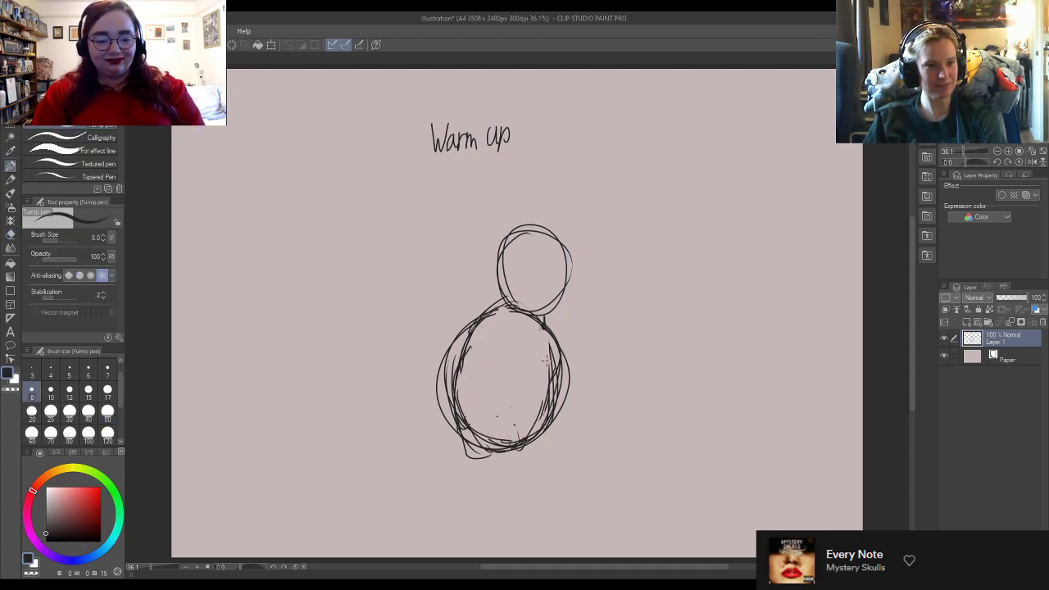
pyautogui.press('e')
pyautogui.moveTo(546, 353)
pyautogui.mouseDown()
pyautogui.moveTo(534, 430)
pyautogui.moveTo(509, 425)
pyautogui.mouseUp()
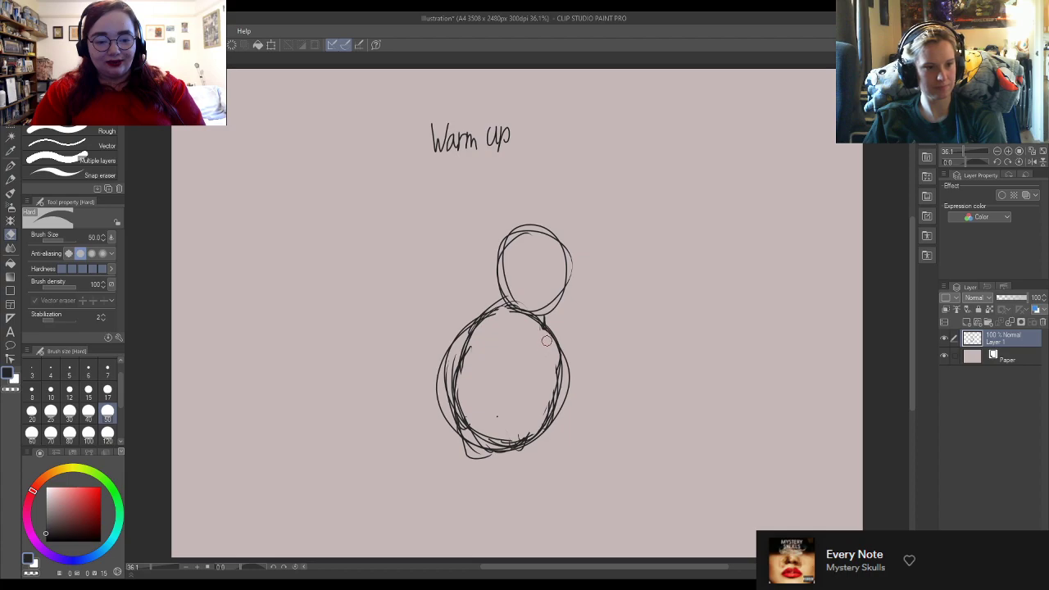
pyautogui.press('p')
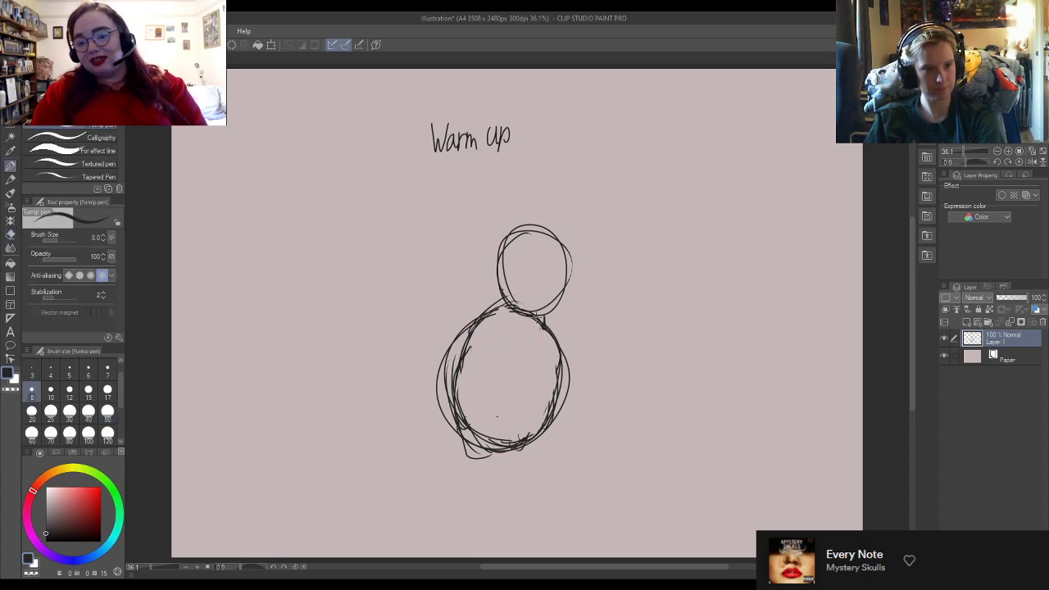
pyautogui.moveTo(503, 316); pyautogui.dragTo(546, 315)
pyautogui.moveTo(492, 289); pyautogui.dragTo(515, 320)
pyautogui.moveTo(489, 285)
pyautogui.mouseDown()
pyautogui.moveTo(509, 321)
pyautogui.moveTo(497, 305)
pyautogui.moveTo(510, 302)
pyautogui.moveTo(504, 274)
pyautogui.mouseUp()
pyautogui.press('e')
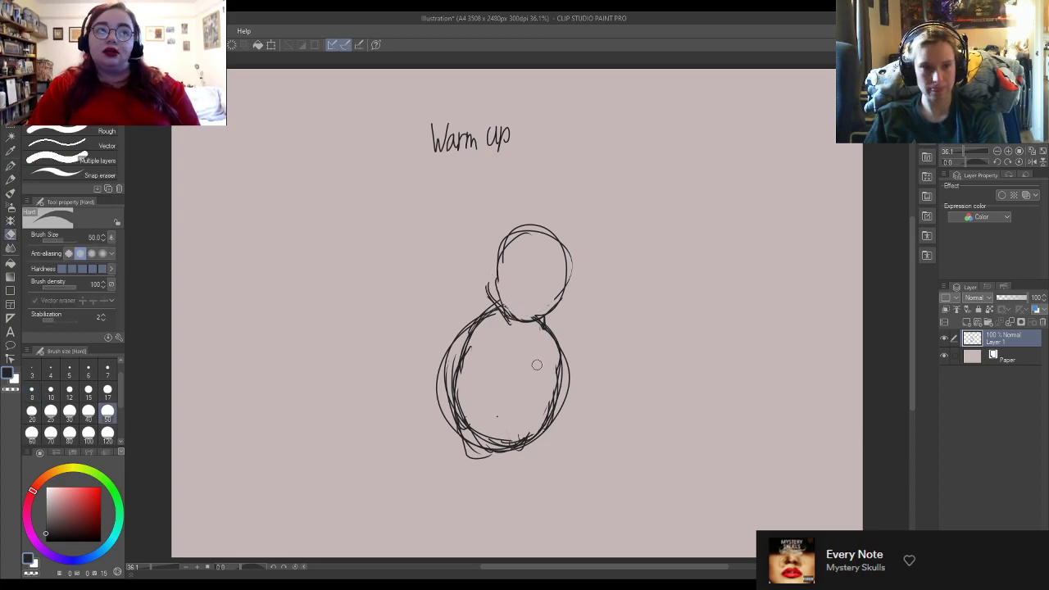
pyautogui.press('p')
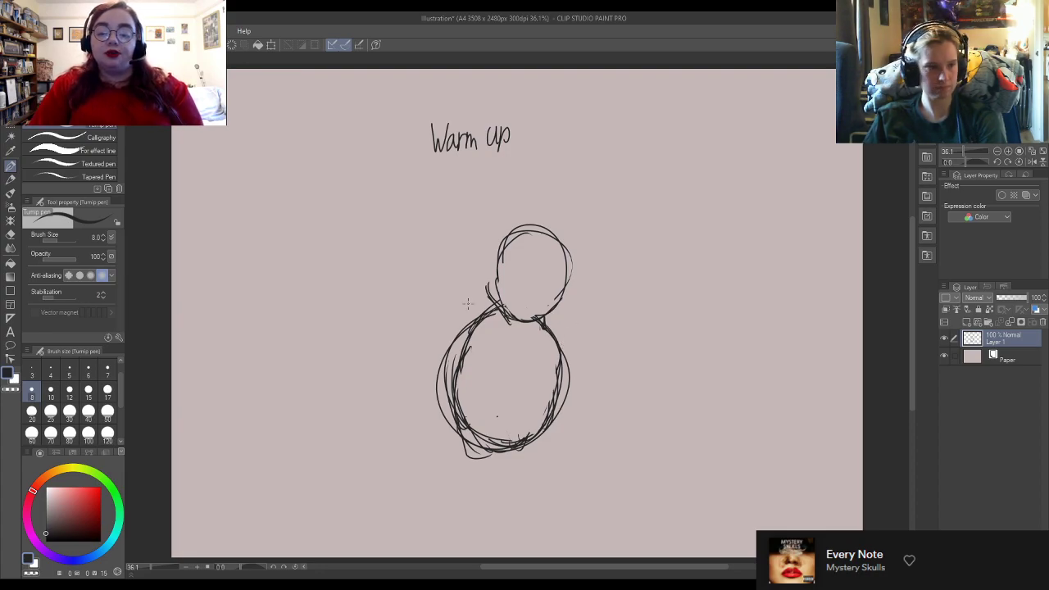
pyautogui.press('e')
pyautogui.click(107, 434)
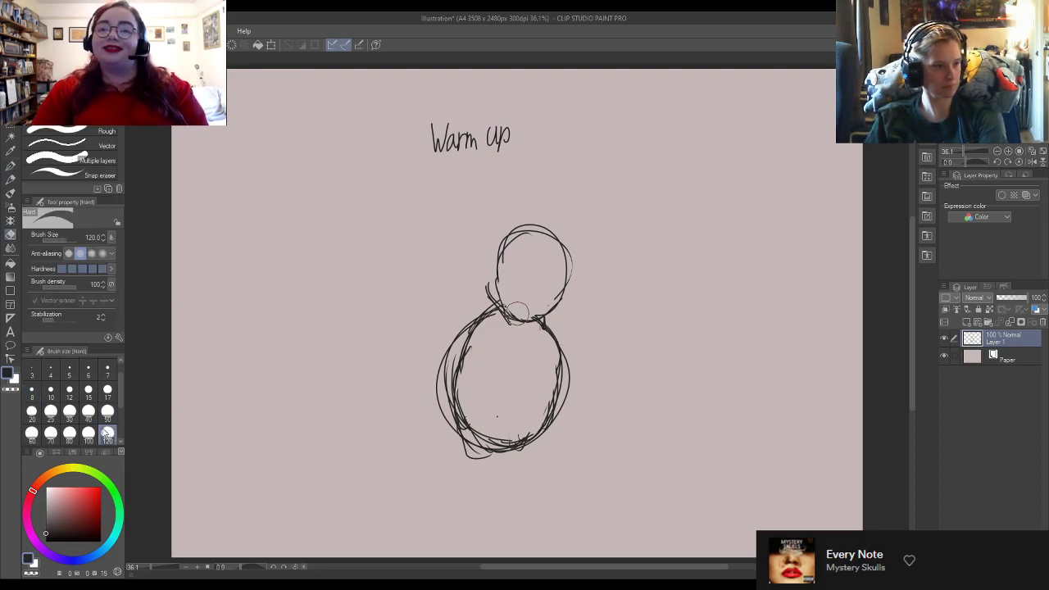
pyautogui.moveTo(492, 343)
pyautogui.mouseDown()
pyautogui.moveTo(423, 374)
pyautogui.moveTo(470, 410)
pyautogui.moveTo(489, 456)
pyautogui.moveTo(556, 401)
pyautogui.moveTo(569, 290)
pyautogui.moveTo(532, 351)
pyautogui.moveTo(501, 221)
pyautogui.mouseUp()
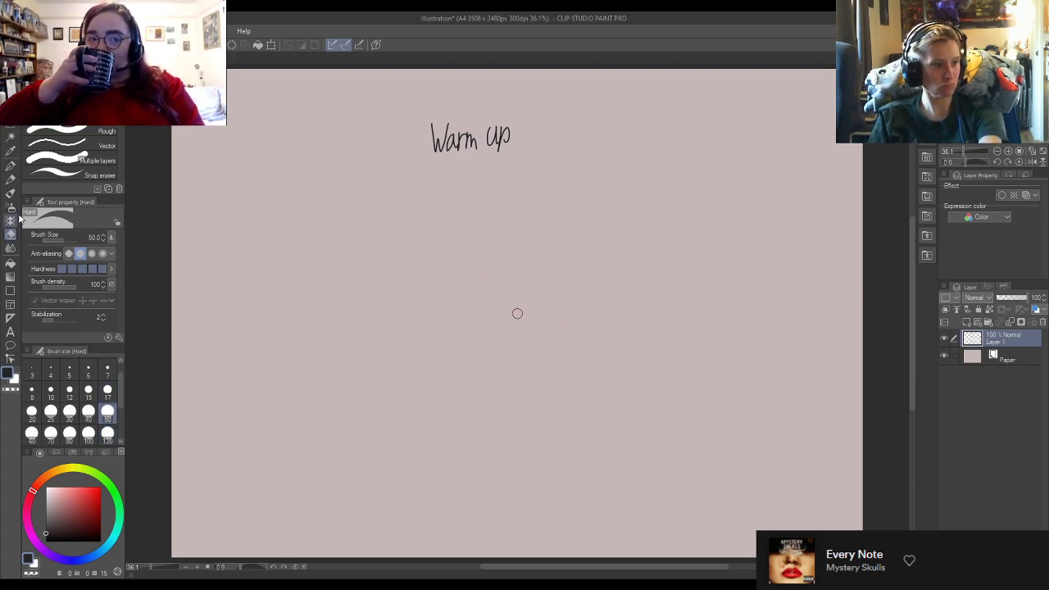
# Step: Sketch a figure below the lettering with looping pen strokes: round head, long oval body and a raised clawed paw on its right side
pyautogui.click(11, 165)
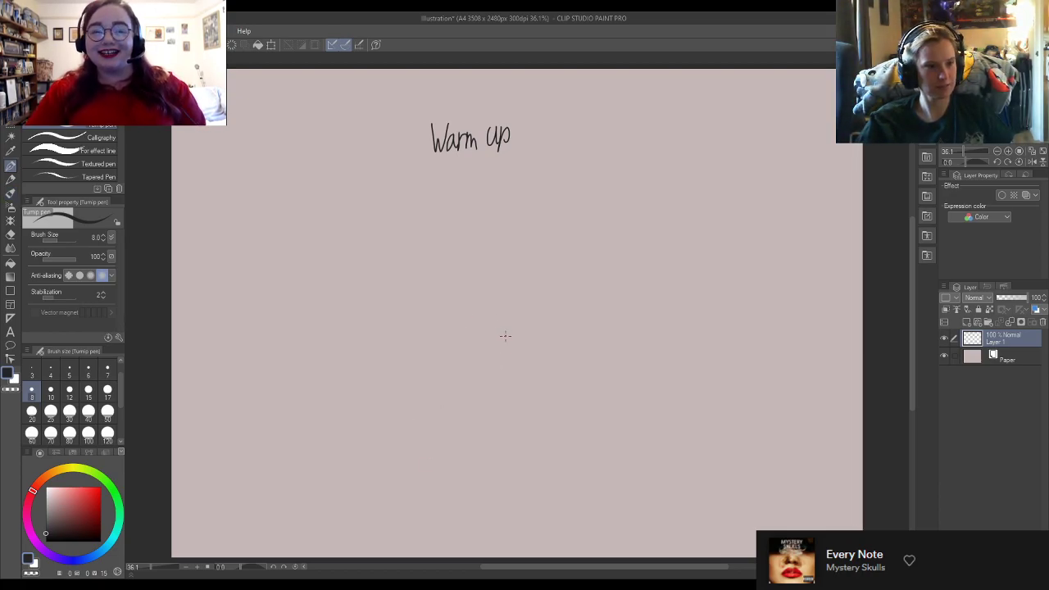
pyautogui.moveTo(490, 241)
pyautogui.mouseDown()
pyautogui.moveTo(483, 270)
pyautogui.moveTo(516, 238)
pyautogui.moveTo(460, 288)
pyautogui.moveTo(494, 368)
pyautogui.moveTo(524, 386)
pyautogui.moveTo(517, 287)
pyautogui.moveTo(519, 401)
pyautogui.mouseUp()
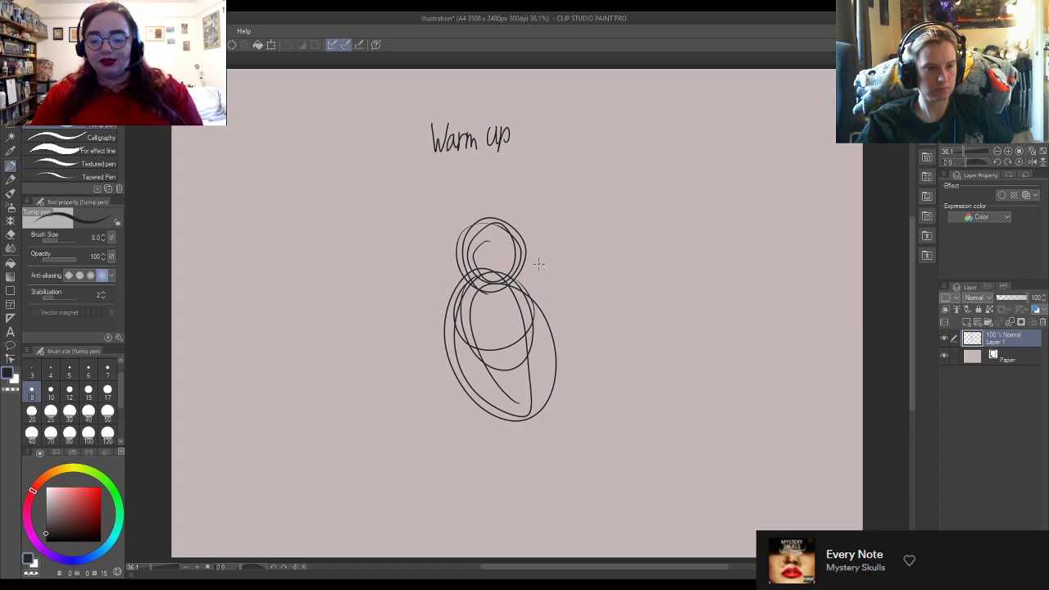
pyautogui.moveTo(537, 261)
pyautogui.mouseDown()
pyautogui.moveTo(564, 316)
pyautogui.moveTo(542, 255)
pyautogui.moveTo(559, 251)
pyautogui.moveTo(543, 246)
pyautogui.moveTo(548, 234)
pyautogui.moveTo(566, 253)
pyautogui.moveTo(538, 259)
pyautogui.moveTo(540, 326)
pyautogui.mouseUp()
pyautogui.moveTo(561, 282)
pyautogui.mouseDown()
pyautogui.moveTo(565, 273)
pyautogui.moveTo(536, 319)
pyautogui.mouseUp()
pyautogui.moveTo(531, 272)
pyautogui.mouseDown()
pyautogui.moveTo(523, 294)
pyautogui.moveTo(545, 316)
pyautogui.moveTo(543, 371)
pyautogui.mouseUp()
pyautogui.moveTo(557, 320); pyautogui.dragTo(543, 398)
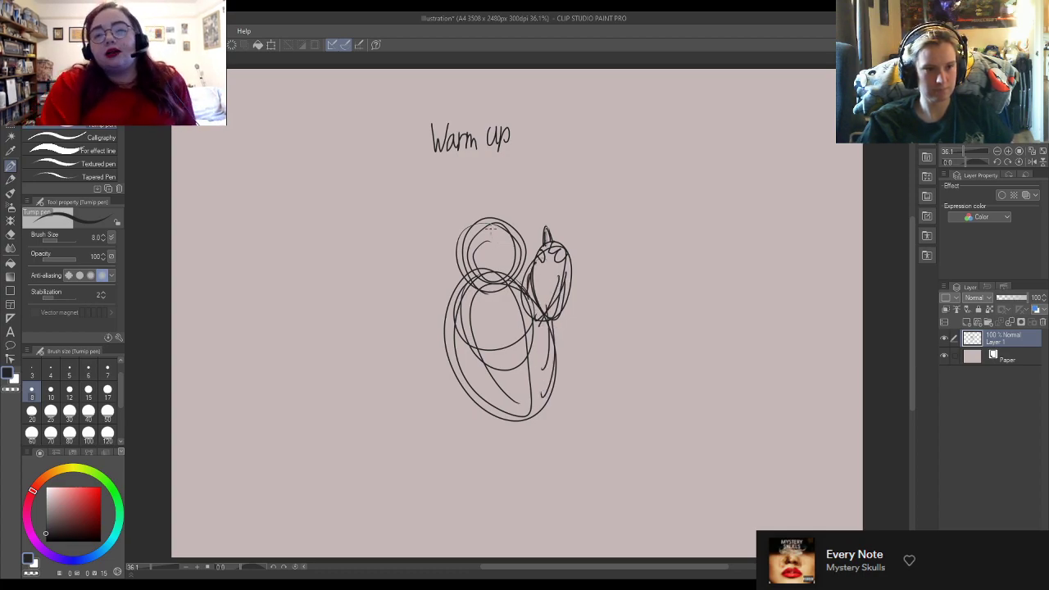
# Step: Build up the left side of the figure's head with extra curved strokes just outside the first circles
pyautogui.moveTo(490, 233); pyautogui.dragTo(464, 287)
pyautogui.moveTo(458, 238)
pyautogui.mouseDown()
pyautogui.moveTo(491, 270)
pyautogui.moveTo(446, 295)
pyautogui.moveTo(463, 208)
pyautogui.mouseUp()
pyautogui.moveTo(443, 256); pyautogui.dragTo(478, 234)
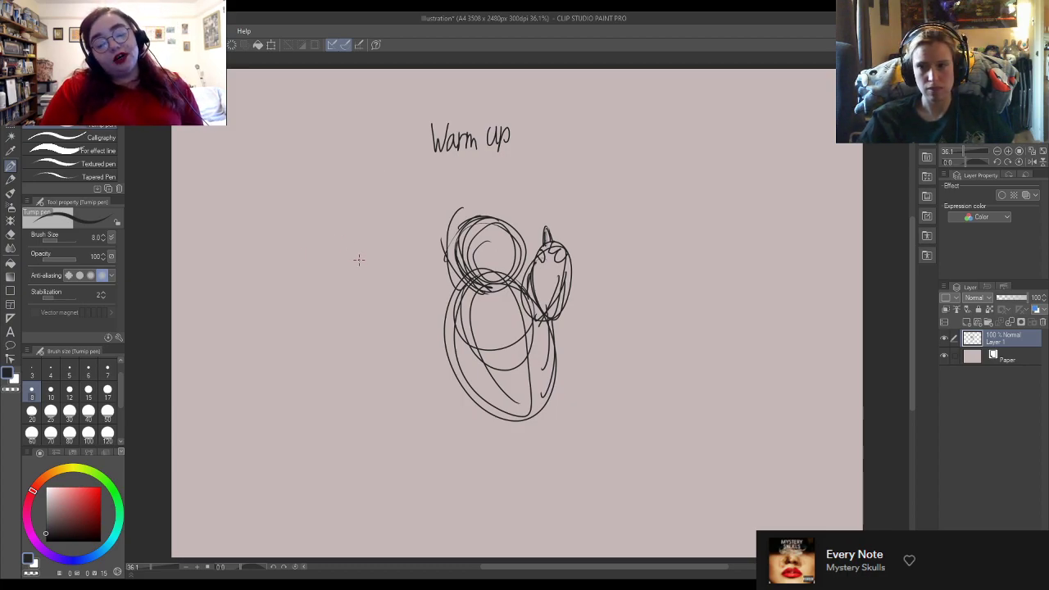
# Step: Rough in a lowered clawed arm on the figure's left side and erase its claws, underside and the body line behind it
pyautogui.moveTo(446, 313)
pyautogui.mouseDown()
pyautogui.moveTo(414, 342)
pyautogui.moveTo(459, 322)
pyautogui.moveTo(459, 336)
pyautogui.moveTo(459, 323)
pyautogui.moveTo(406, 352)
pyautogui.moveTo(427, 369)
pyautogui.moveTo(461, 330)
pyautogui.mouseUp()
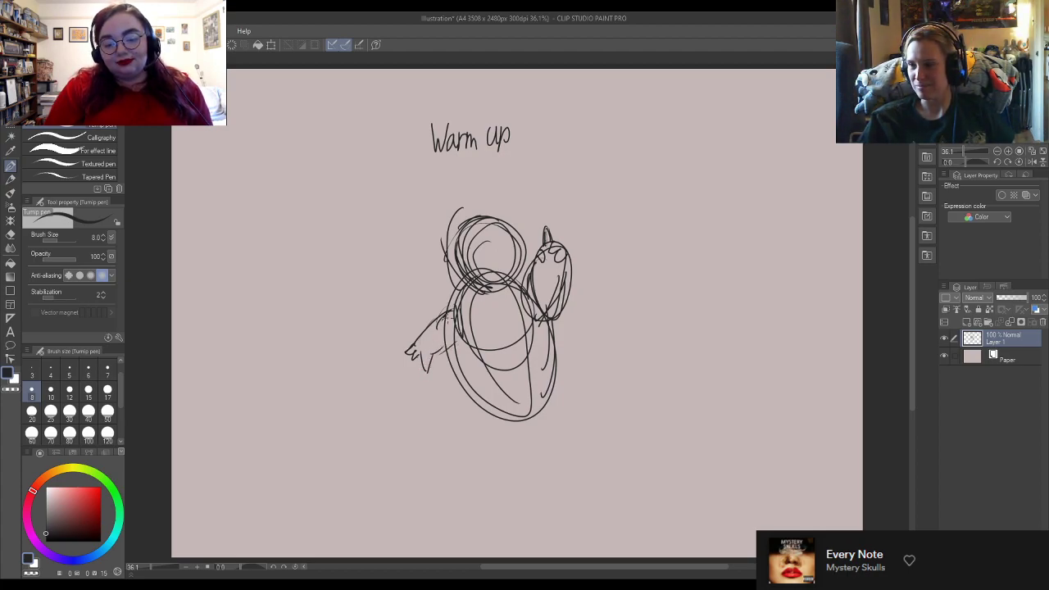
pyautogui.press('e')
pyautogui.moveTo(428, 369)
pyautogui.mouseDown()
pyautogui.moveTo(418, 353)
pyautogui.moveTo(424, 367)
pyautogui.moveTo(442, 352)
pyautogui.moveTo(426, 357)
pyautogui.moveTo(423, 375)
pyautogui.moveTo(434, 349)
pyautogui.moveTo(419, 354)
pyautogui.moveTo(431, 347)
pyautogui.mouseUp()
pyautogui.press('p')
pyautogui.press('e')
pyautogui.press('p')
pyautogui.press('e')
pyautogui.press('p')
pyautogui.moveTo(427, 355)
pyautogui.mouseDown()
pyautogui.moveTo(450, 345)
pyautogui.moveTo(423, 368)
pyautogui.moveTo(415, 345)
pyautogui.moveTo(437, 358)
pyautogui.moveTo(450, 346)
pyautogui.moveTo(444, 323)
pyautogui.moveTo(453, 354)
pyautogui.mouseUp()
pyautogui.press('e')
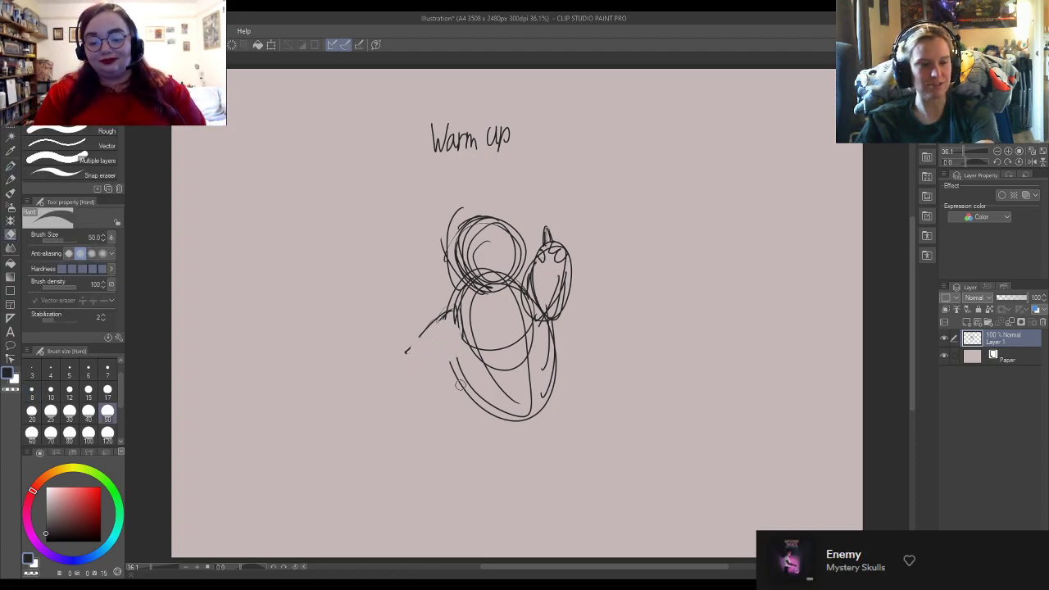
# Step: Redraw the lowered left arm as a tapering limb, darkening its shoulder joint and the body's lower left edge
pyautogui.press('p')
pyautogui.moveTo(451, 306); pyautogui.dragTo(456, 323)
pyautogui.moveTo(456, 322); pyautogui.dragTo(462, 351)
pyautogui.moveTo(452, 311)
pyautogui.mouseDown()
pyautogui.moveTo(459, 345)
pyautogui.moveTo(418, 339)
pyautogui.moveTo(405, 354)
pyautogui.moveTo(438, 359)
pyautogui.moveTo(411, 366)
pyautogui.moveTo(401, 344)
pyautogui.moveTo(397, 359)
pyautogui.mouseUp()
pyautogui.moveTo(398, 356)
pyautogui.mouseDown()
pyautogui.moveTo(402, 367)
pyautogui.moveTo(451, 355)
pyautogui.moveTo(458, 382)
pyautogui.moveTo(500, 407)
pyautogui.mouseUp()
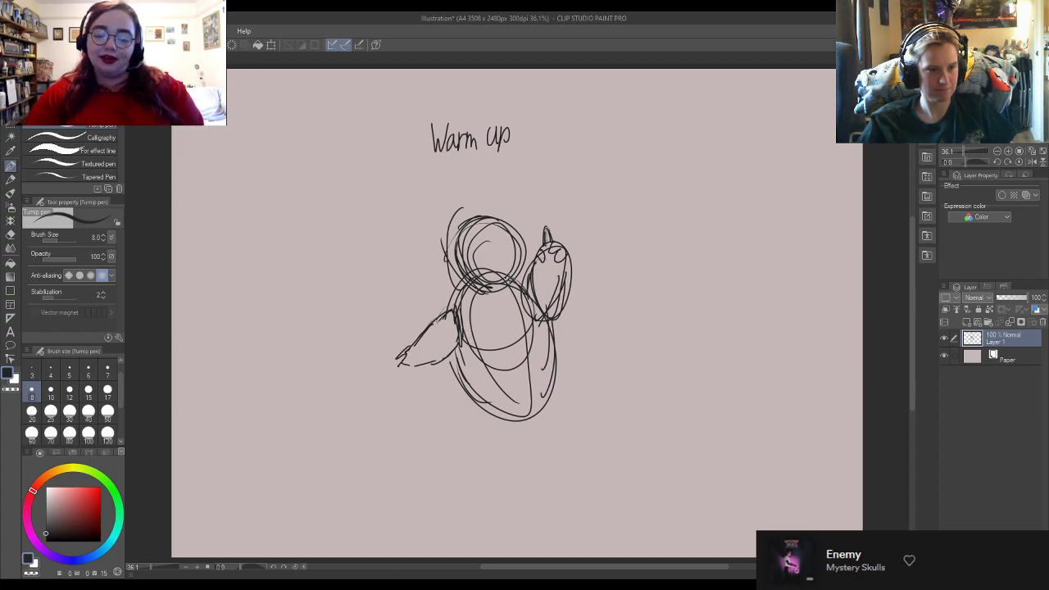
pyautogui.moveTo(472, 318)
pyautogui.mouseDown()
pyautogui.moveTo(461, 348)
pyautogui.moveTo(459, 324)
pyautogui.moveTo(457, 349)
pyautogui.mouseUp()
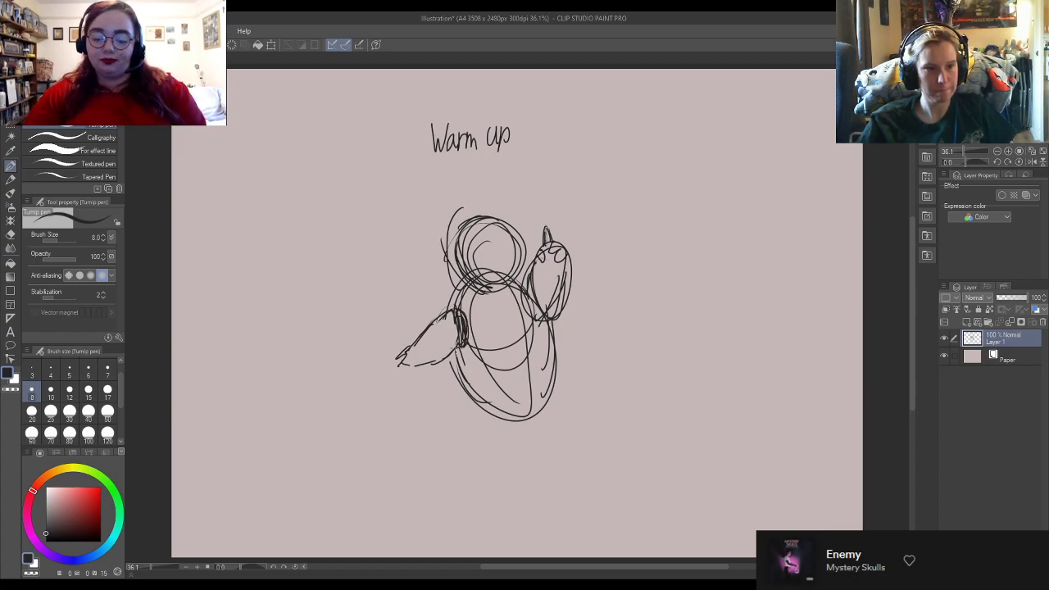
# Step: Thicken the outlines of the head, both shoulders and the sides of the body with repeated short strokes
pyautogui.moveTo(515, 303)
pyautogui.mouseDown()
pyautogui.moveTo(537, 296)
pyautogui.moveTo(543, 373)
pyautogui.mouseUp()
pyautogui.moveTo(548, 336)
pyautogui.mouseDown()
pyautogui.moveTo(533, 400)
pyautogui.moveTo(542, 344)
pyautogui.moveTo(535, 290)
pyautogui.moveTo(505, 276)
pyautogui.moveTo(521, 278)
pyautogui.moveTo(517, 223)
pyautogui.mouseUp()
pyautogui.moveTo(521, 260)
pyautogui.mouseDown()
pyautogui.moveTo(500, 220)
pyautogui.moveTo(523, 239)
pyautogui.moveTo(484, 215)
pyautogui.moveTo(506, 202)
pyautogui.moveTo(490, 196)
pyautogui.moveTo(473, 200)
pyautogui.moveTo(492, 204)
pyautogui.moveTo(452, 254)
pyautogui.mouseUp()
pyautogui.moveTo(484, 211)
pyautogui.mouseDown()
pyautogui.moveTo(453, 238)
pyautogui.moveTo(448, 277)
pyautogui.mouseUp()
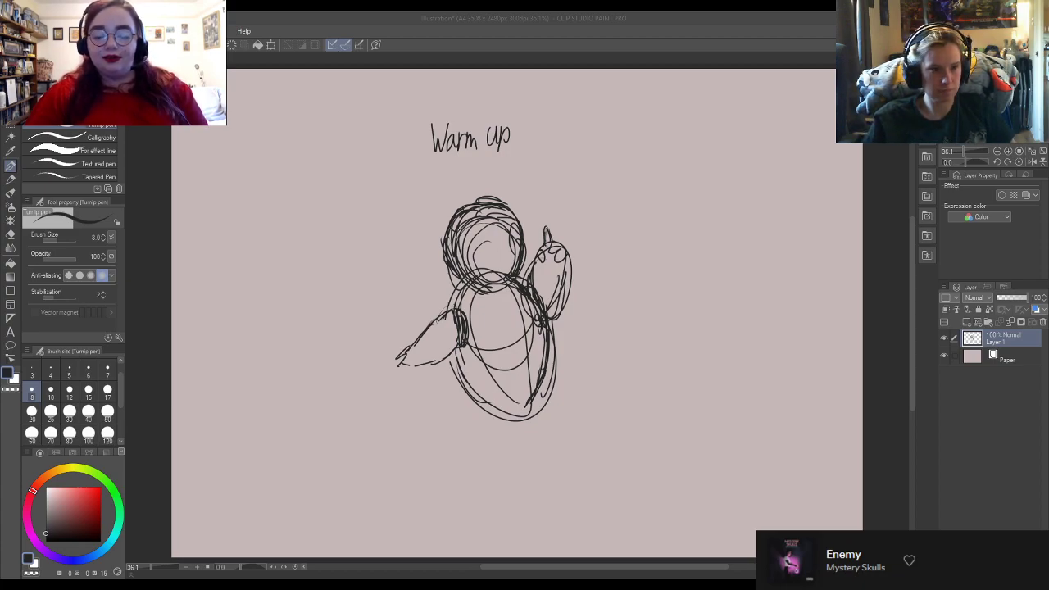
pyautogui.moveTo(468, 283)
pyautogui.mouseDown()
pyautogui.moveTo(441, 315)
pyautogui.moveTo(464, 305)
pyautogui.moveTo(453, 311)
pyautogui.mouseUp()
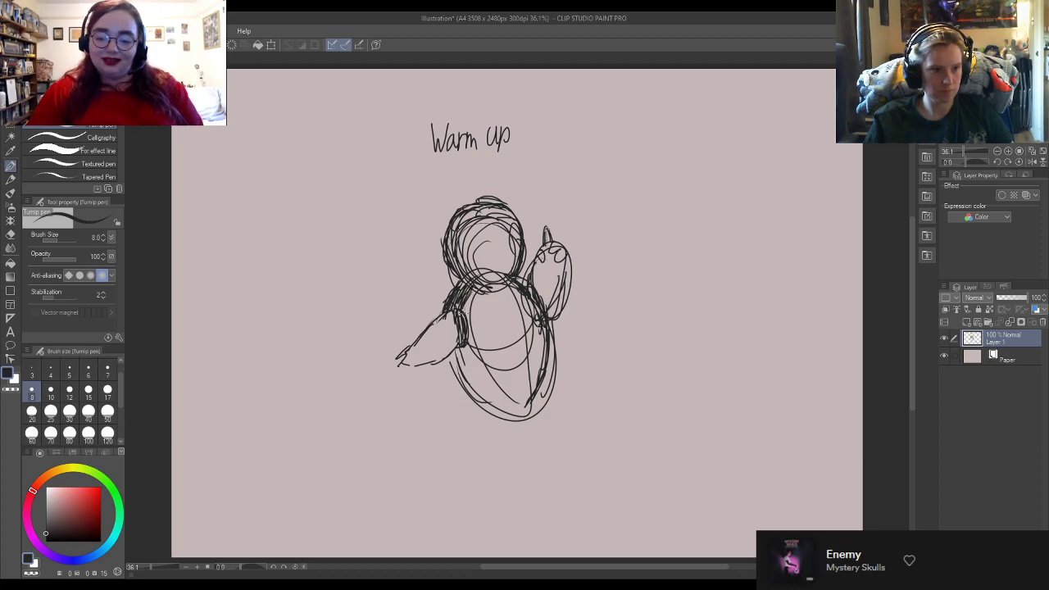
pyautogui.moveTo(459, 351); pyautogui.dragTo(452, 392)
pyautogui.moveTo(453, 377)
pyautogui.mouseDown()
pyautogui.moveTo(474, 410)
pyautogui.moveTo(478, 398)
pyautogui.mouseUp()
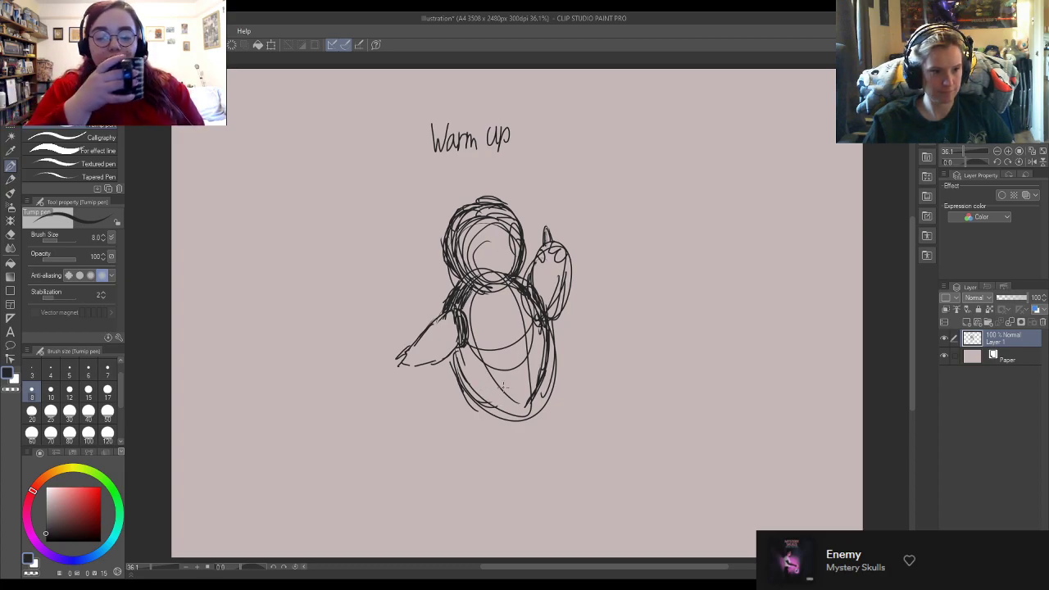
# Step: Sketch two short legs with clawed feet under the body and reinforce the body's lower right curve
pyautogui.moveTo(552, 376); pyautogui.dragTo(551, 405)
pyautogui.moveTo(558, 369); pyautogui.dragTo(554, 414)
pyautogui.moveTo(472, 385)
pyautogui.mouseDown()
pyautogui.moveTo(497, 401)
pyautogui.moveTo(469, 377)
pyautogui.moveTo(458, 390)
pyautogui.moveTo(464, 418)
pyautogui.mouseUp()
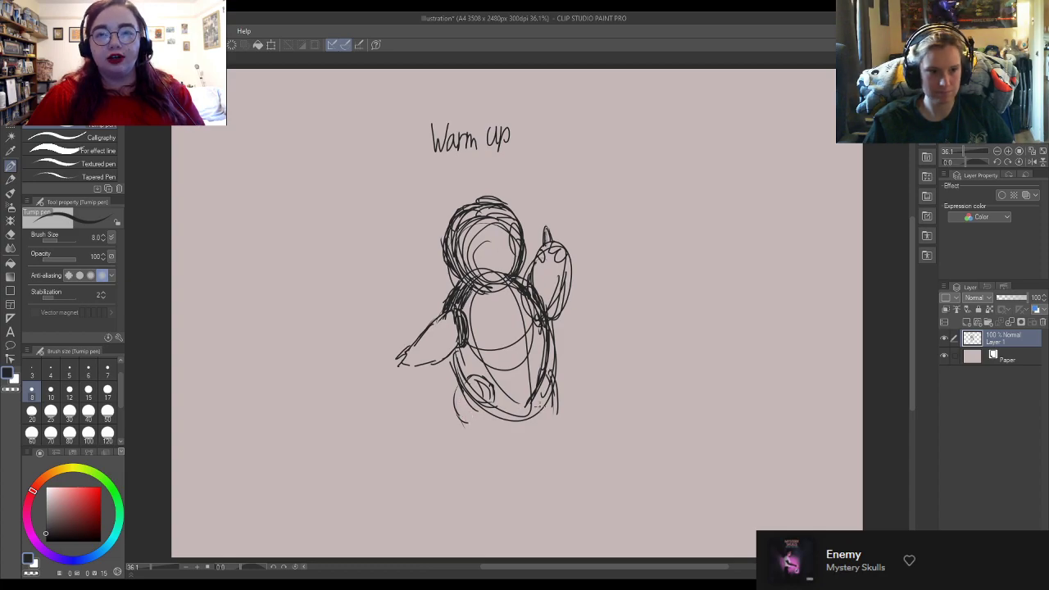
pyautogui.moveTo(558, 375)
pyautogui.mouseDown()
pyautogui.moveTo(564, 456)
pyautogui.moveTo(554, 437)
pyautogui.moveTo(555, 451)
pyautogui.mouseUp()
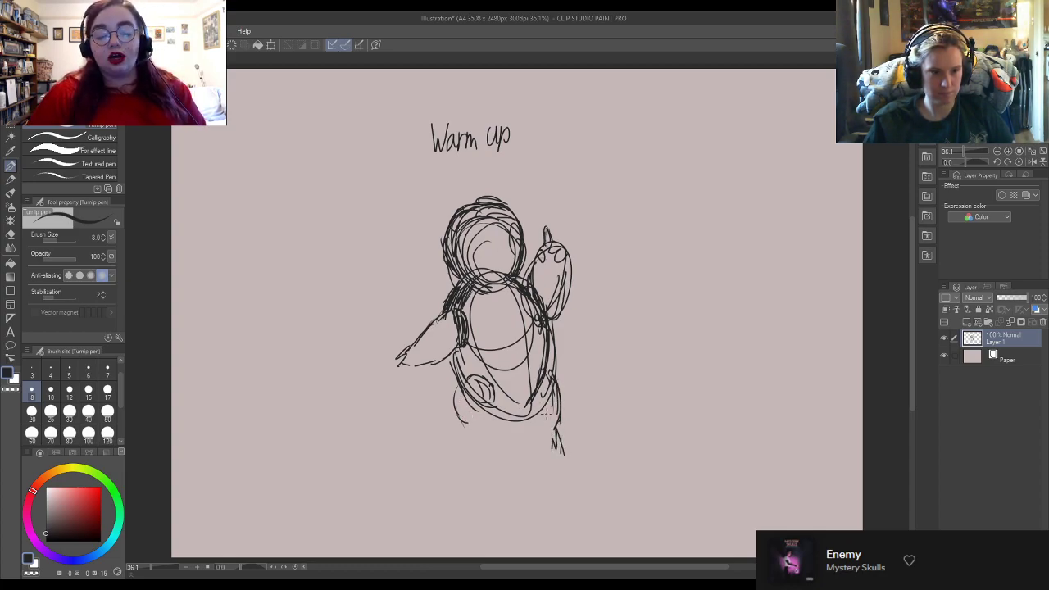
pyautogui.moveTo(462, 421)
pyautogui.mouseDown()
pyautogui.moveTo(452, 430)
pyautogui.moveTo(466, 437)
pyautogui.moveTo(492, 423)
pyautogui.moveTo(495, 402)
pyautogui.moveTo(484, 436)
pyautogui.mouseUp()
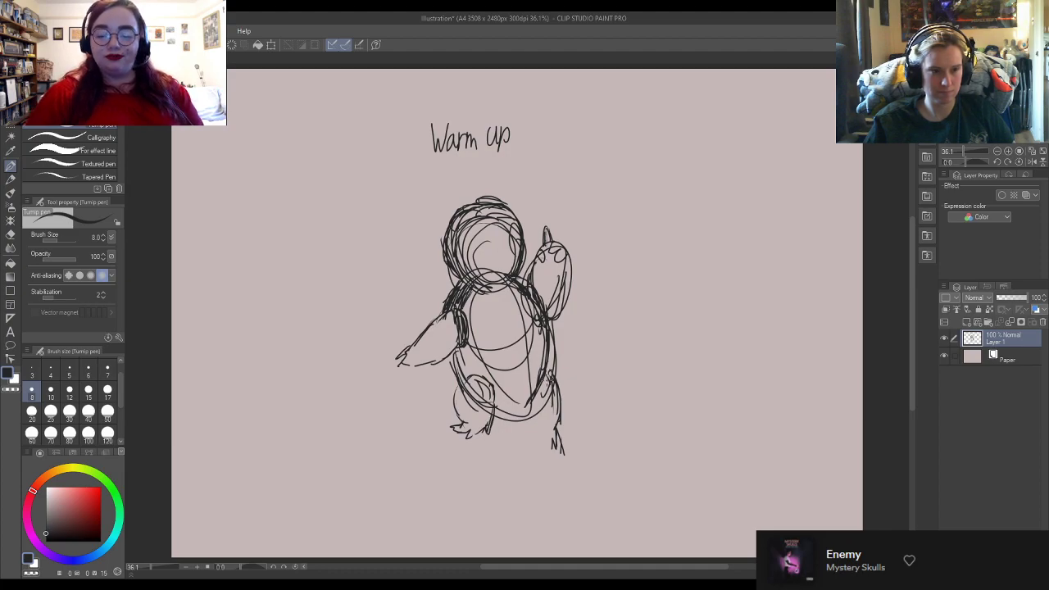
pyautogui.moveTo(552, 332)
pyautogui.mouseDown()
pyautogui.moveTo(568, 420)
pyautogui.moveTo(560, 402)
pyautogui.moveTo(507, 408)
pyautogui.moveTo(531, 396)
pyautogui.mouseUp()
# Step: Sketch a large tail sweeping out from the left leg and curling up over the lowered arm
pyautogui.moveTo(453, 405)
pyautogui.mouseDown()
pyautogui.moveTo(408, 394)
pyautogui.moveTo(426, 394)
pyautogui.moveTo(414, 403)
pyautogui.moveTo(396, 374)
pyautogui.moveTo(393, 385)
pyautogui.moveTo(389, 331)
pyautogui.moveTo(381, 340)
pyautogui.moveTo(382, 308)
pyautogui.mouseUp()
pyautogui.moveTo(402, 398); pyautogui.dragTo(379, 352)
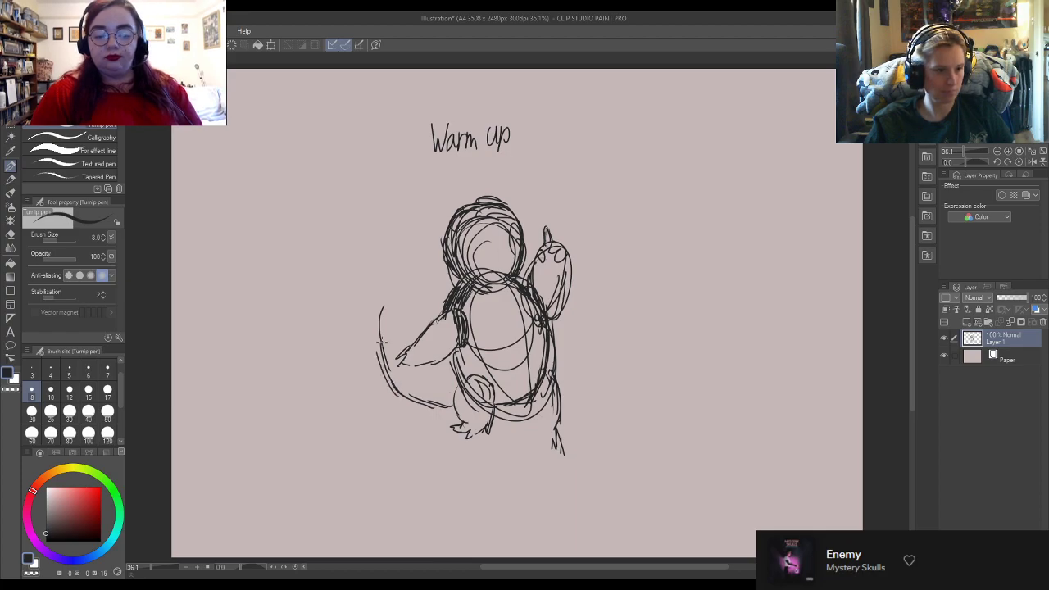
pyautogui.moveTo(382, 314); pyautogui.dragTo(384, 379)
pyautogui.moveTo(377, 318)
pyautogui.mouseDown()
pyautogui.moveTo(396, 304)
pyautogui.moveTo(418, 317)
pyautogui.moveTo(412, 325)
pyautogui.mouseUp()
pyautogui.moveTo(378, 317)
pyautogui.mouseDown()
pyautogui.moveTo(389, 377)
pyautogui.moveTo(433, 315)
pyautogui.moveTo(390, 303)
pyautogui.mouseUp()
pyautogui.moveTo(415, 344)
pyautogui.mouseDown()
pyautogui.moveTo(414, 354)
pyautogui.moveTo(394, 351)
pyautogui.moveTo(405, 344)
pyautogui.mouseUp()
pyautogui.moveTo(436, 376)
pyautogui.mouseDown()
pyautogui.moveTo(434, 302)
pyautogui.moveTo(405, 298)
pyautogui.moveTo(392, 312)
pyautogui.mouseUp()
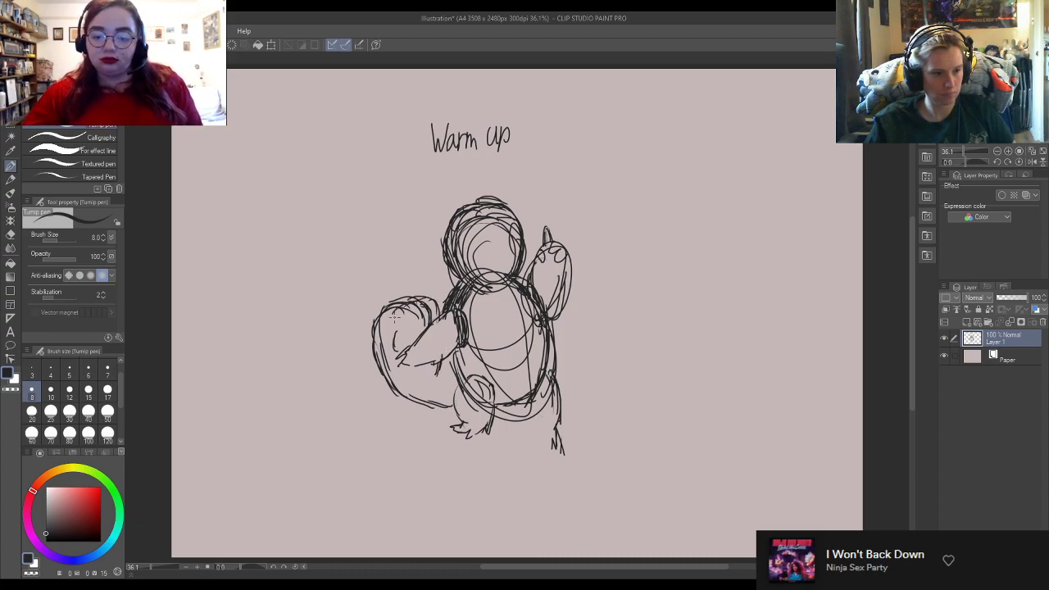
# Step: Draw the tail's inner curl around the lowered hand and erase the stray lines inside the tail's upper curve
pyautogui.moveTo(441, 367)
pyautogui.mouseDown()
pyautogui.moveTo(455, 375)
pyautogui.moveTo(406, 371)
pyautogui.moveTo(433, 366)
pyautogui.moveTo(421, 376)
pyautogui.moveTo(392, 354)
pyautogui.moveTo(413, 330)
pyautogui.moveTo(406, 354)
pyautogui.mouseUp()
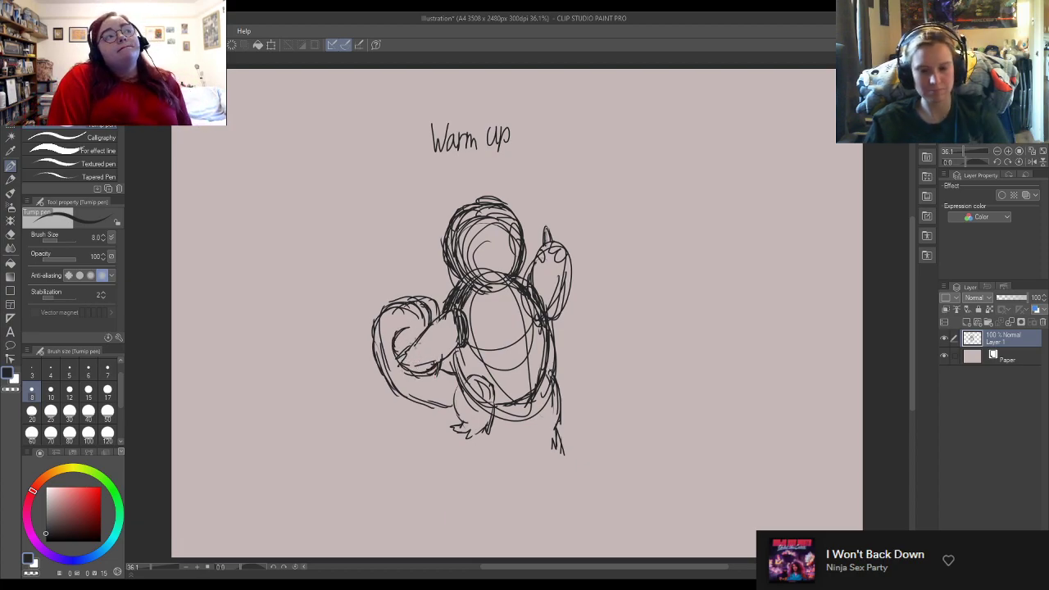
pyautogui.press('e')
pyautogui.moveTo(404, 312)
pyautogui.mouseDown()
pyautogui.moveTo(434, 310)
pyautogui.moveTo(389, 301)
pyautogui.mouseUp()
pyautogui.press('p')
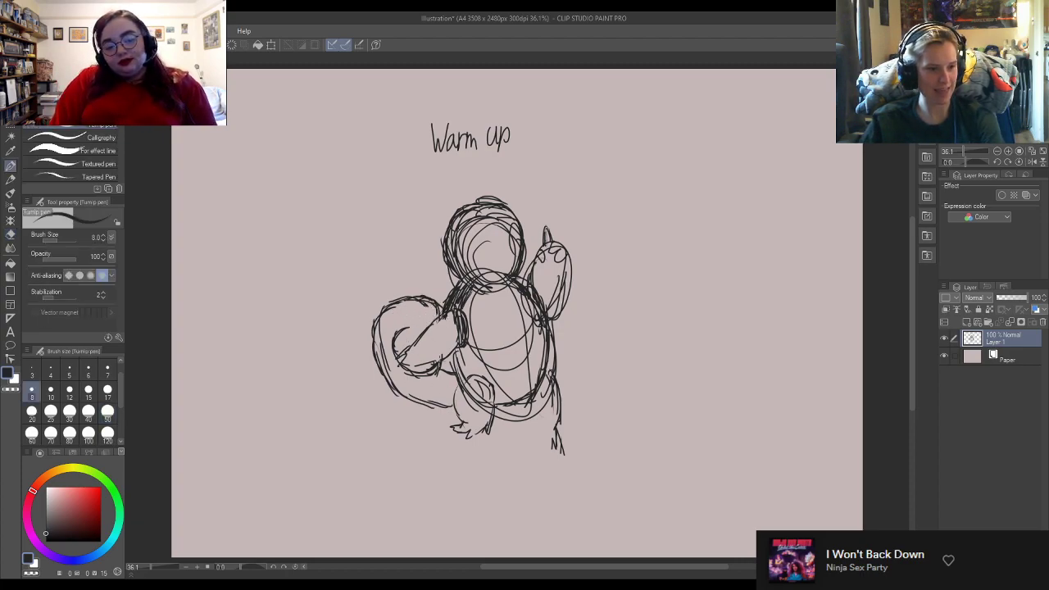
# Step: Redraw the figure's left foot beneath the body with sharper, pointed claws
pyautogui.moveTo(448, 350)
pyautogui.mouseDown()
pyautogui.moveTo(439, 373)
pyautogui.moveTo(534, 401)
pyautogui.mouseUp()
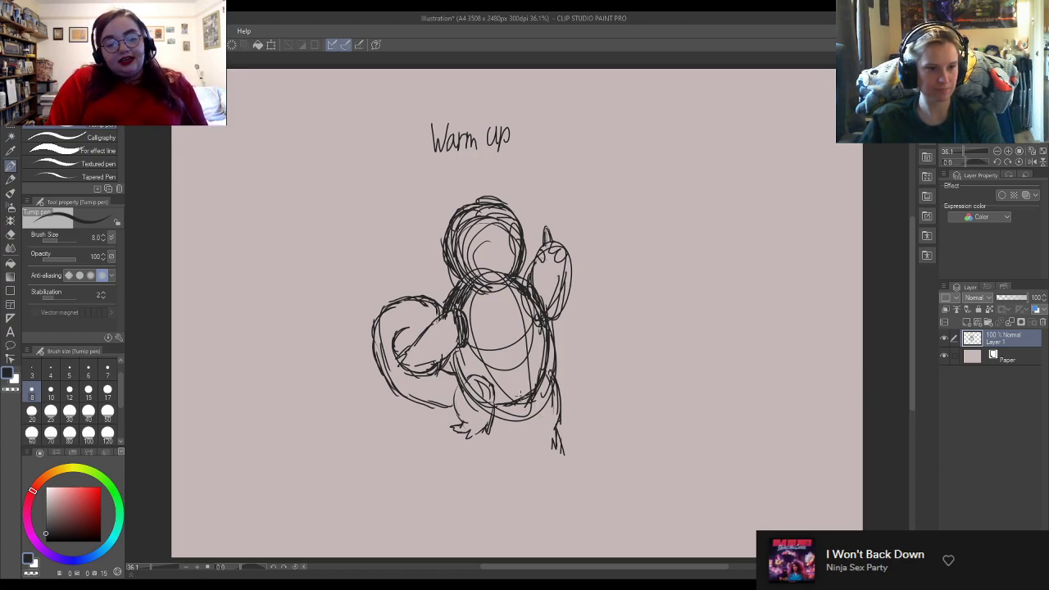
pyautogui.scroll(1, 495, 253)
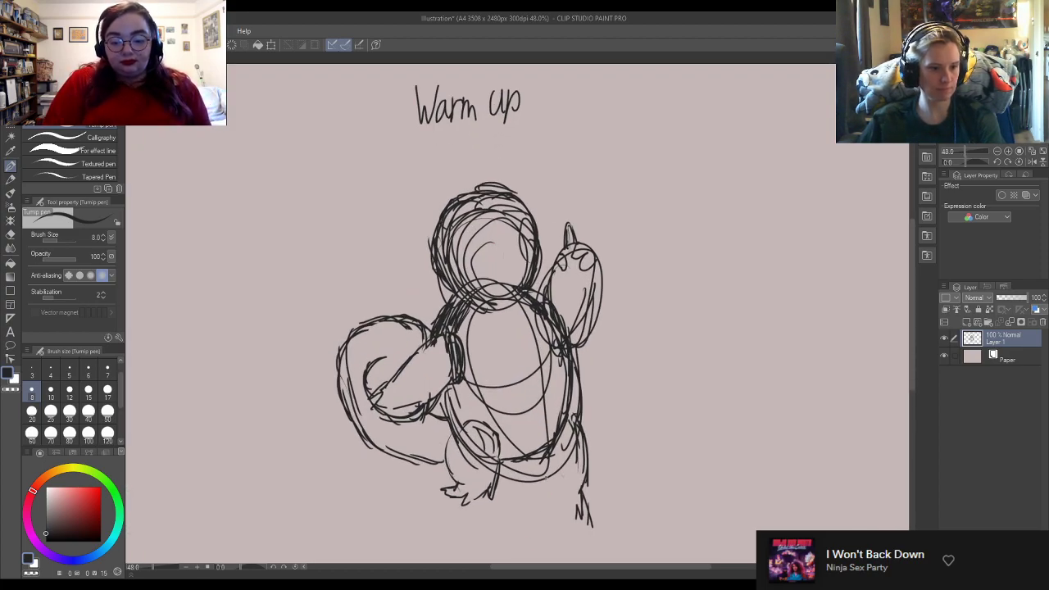
pyautogui.moveTo(436, 426)
pyautogui.mouseDown()
pyautogui.moveTo(446, 477)
pyautogui.moveTo(482, 477)
pyautogui.mouseUp()
pyautogui.hotkey('ctrl', 'z')
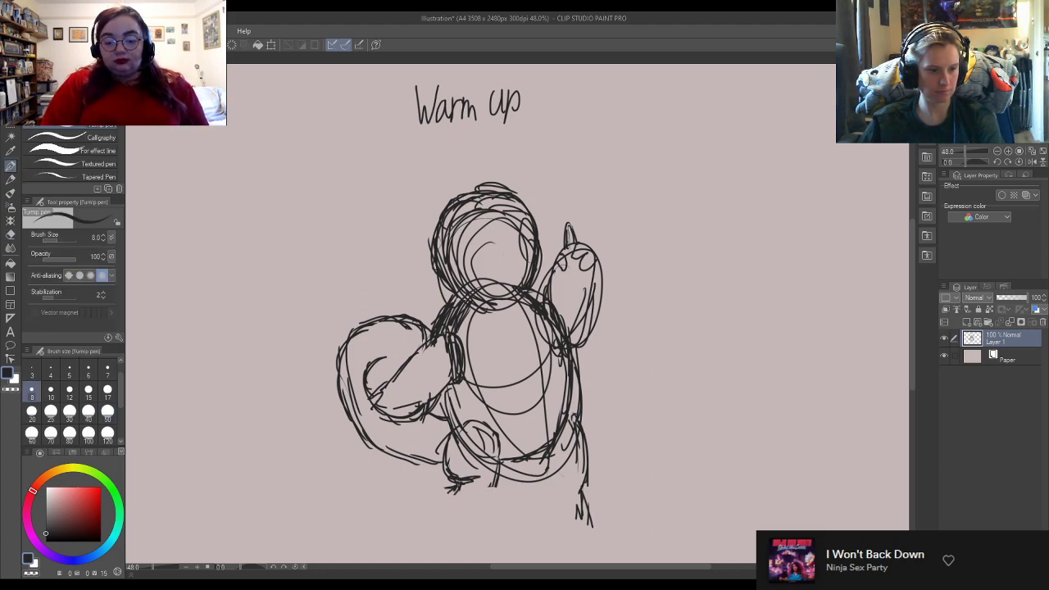
pyautogui.moveTo(449, 490)
pyautogui.mouseDown()
pyautogui.moveTo(439, 501)
pyautogui.moveTo(464, 502)
pyautogui.mouseUp()
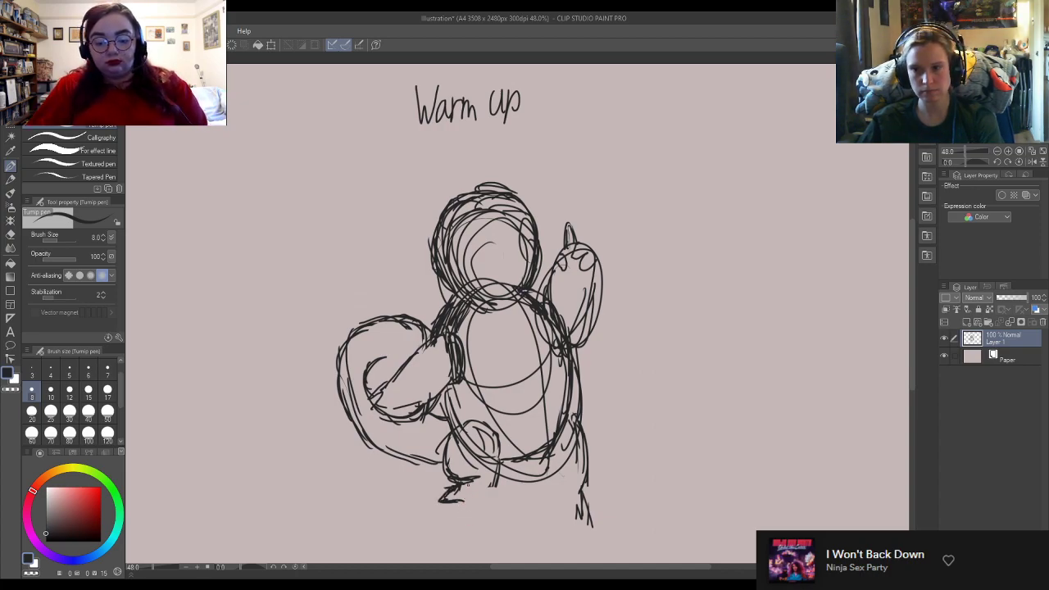
pyautogui.moveTo(462, 495); pyautogui.dragTo(457, 516)
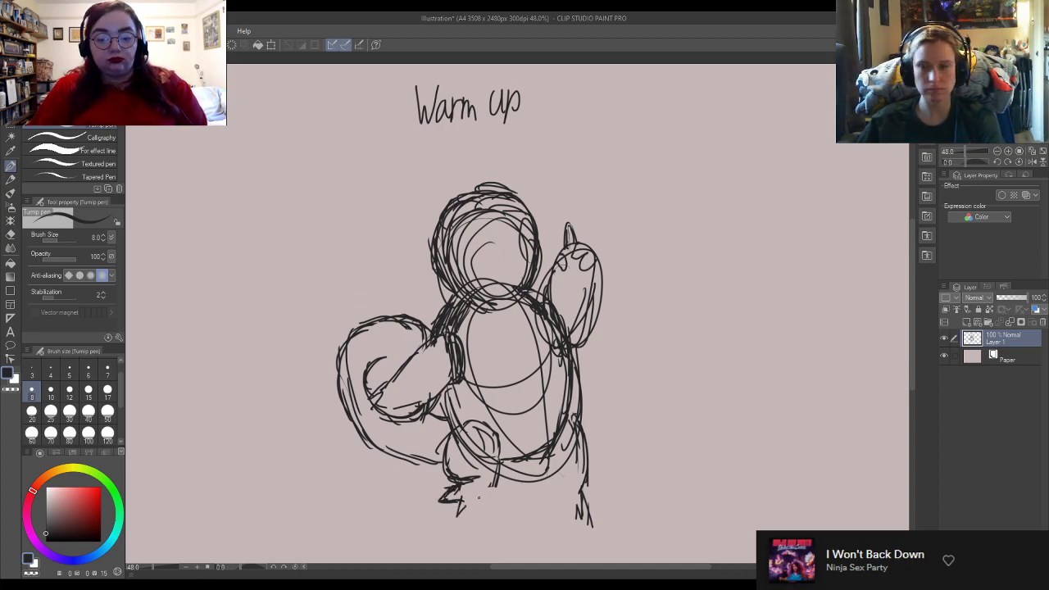
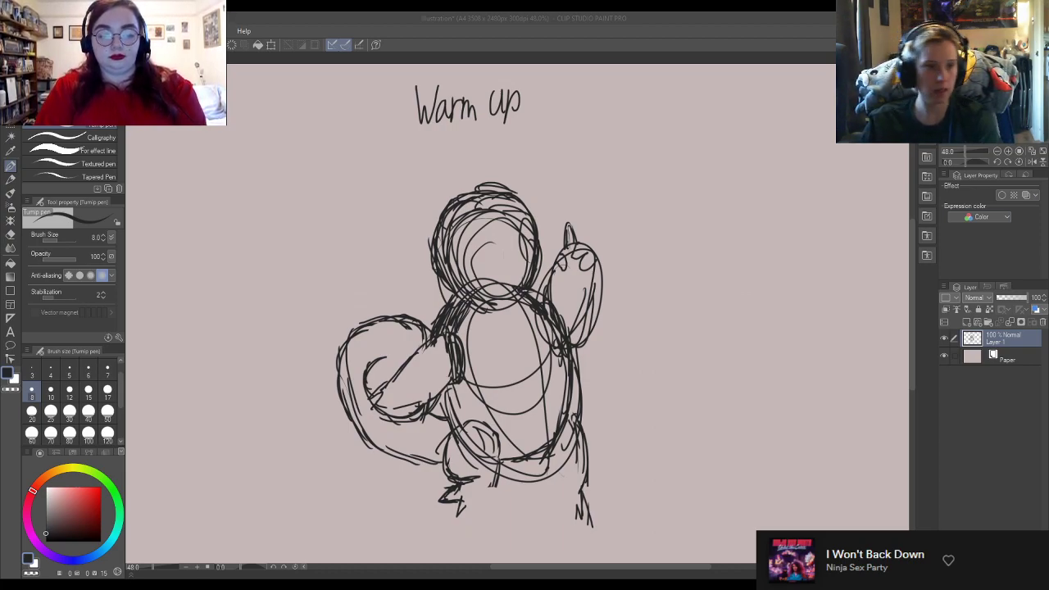
# Step: Erase the rounded fingertips of the raised hand and redraw them as two pointed claws
pyautogui.press('e')
pyautogui.moveTo(587, 264); pyautogui.dragTo(578, 270)
pyautogui.press('p')
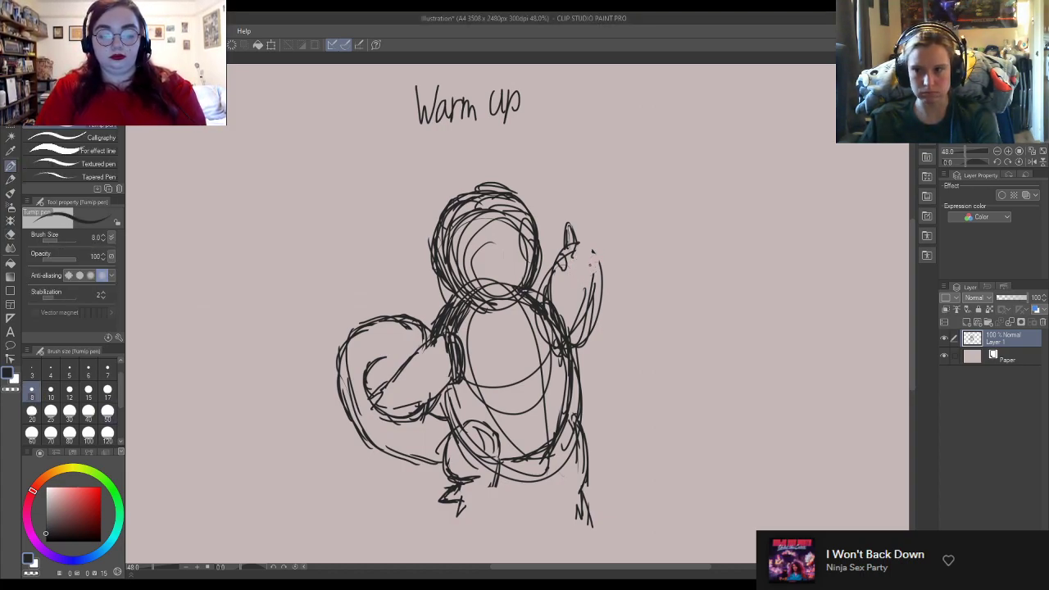
pyautogui.moveTo(569, 222); pyautogui.dragTo(579, 238)
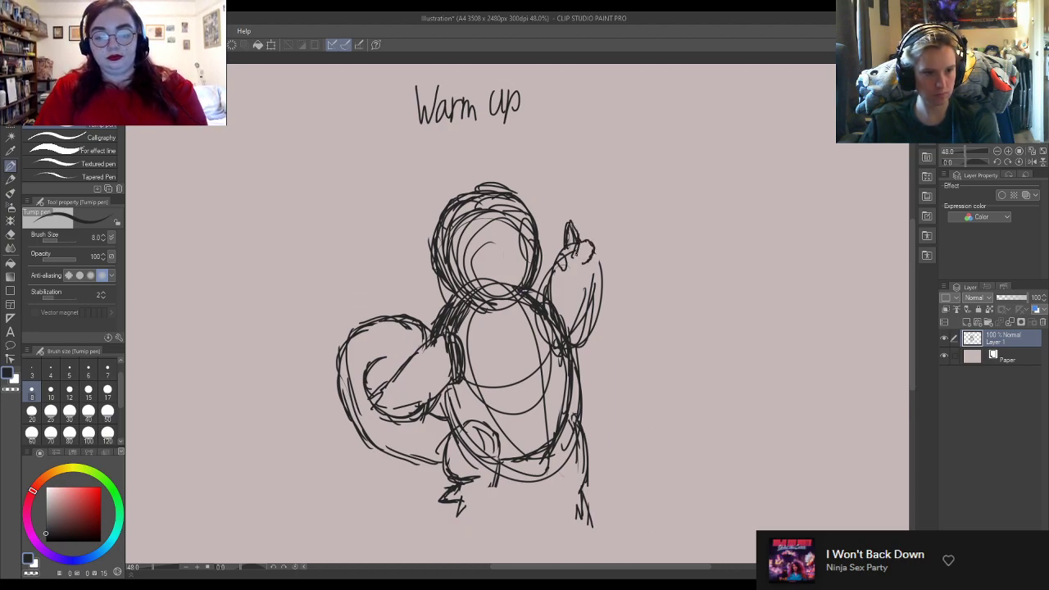
pyautogui.moveTo(593, 252); pyautogui.dragTo(590, 296)
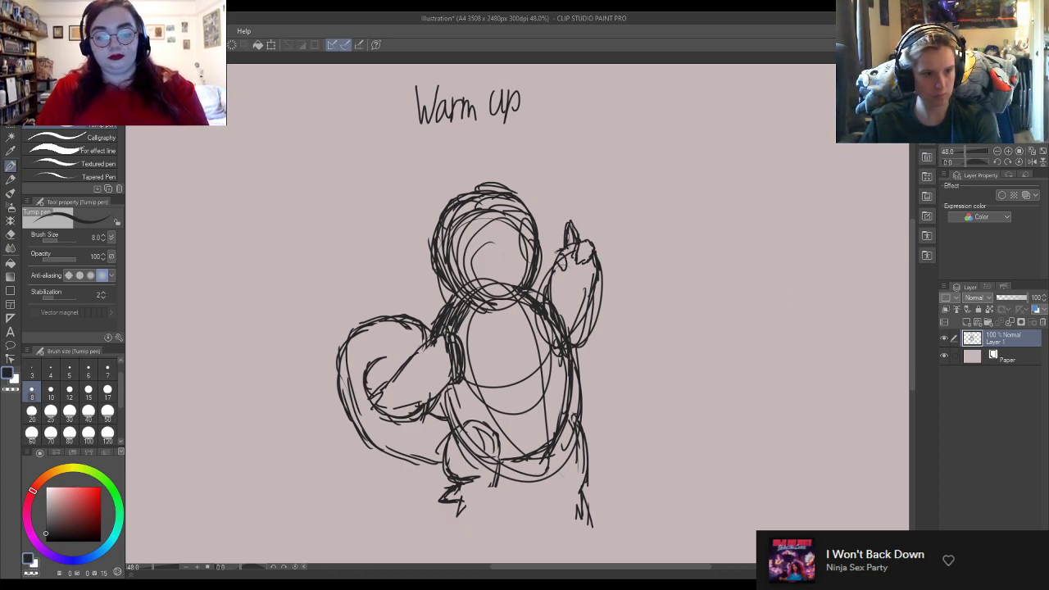
pyautogui.press('e')
pyautogui.moveTo(575, 228)
pyautogui.mouseDown()
pyautogui.moveTo(550, 268)
pyautogui.moveTo(581, 251)
pyautogui.moveTo(592, 228)
pyautogui.moveTo(597, 246)
pyautogui.moveTo(571, 258)
pyautogui.mouseUp()
pyautogui.press('p')
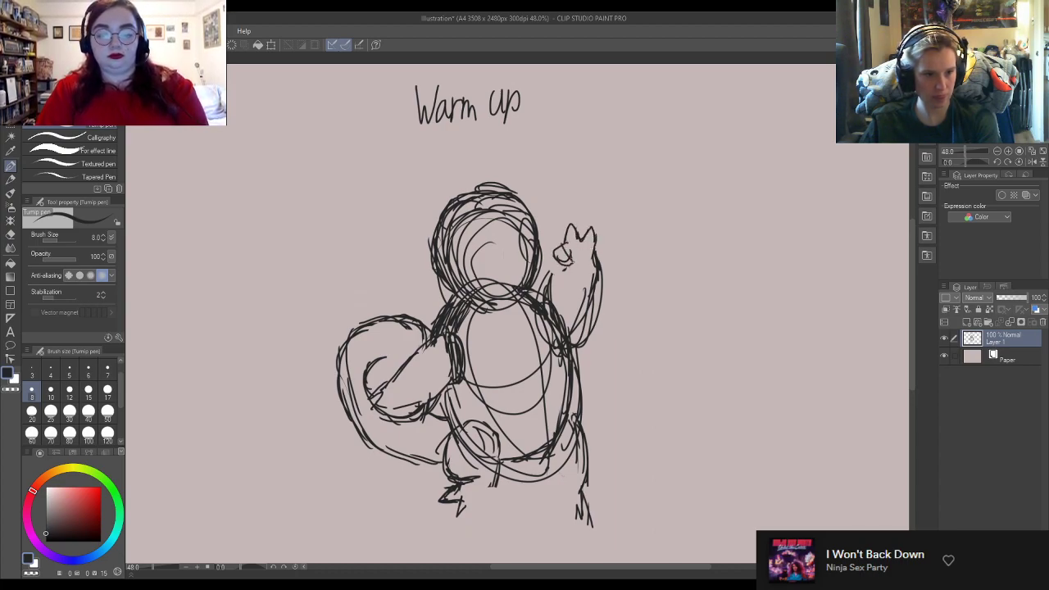
# Step: Erase the rough thumb on the raised hand and redraw it as a small curled digit beside the claws
pyautogui.press('e')
pyautogui.moveTo(564, 266); pyautogui.dragTo(566, 281)
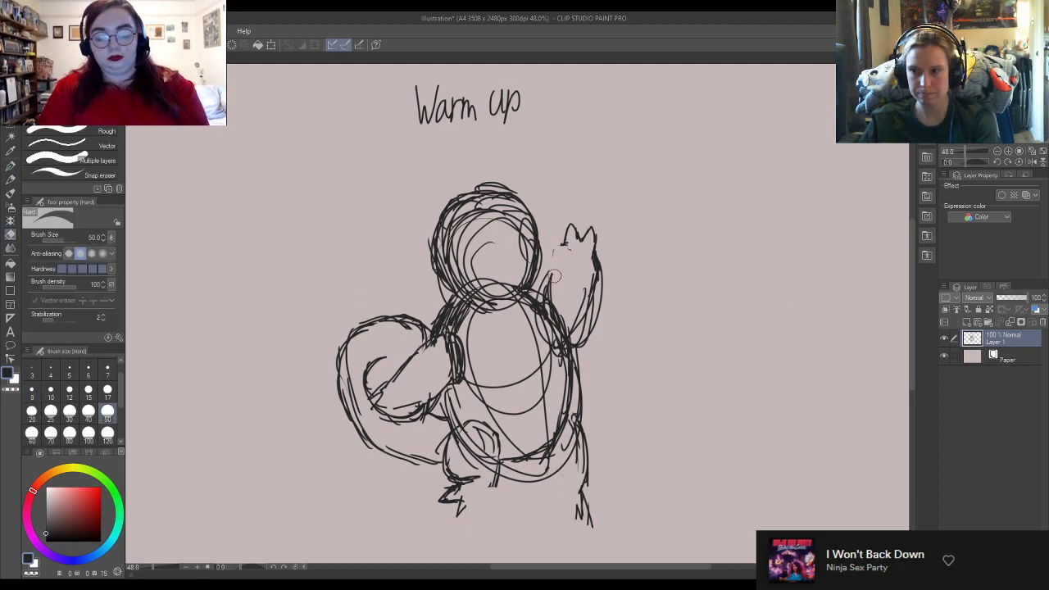
pyautogui.press('p')
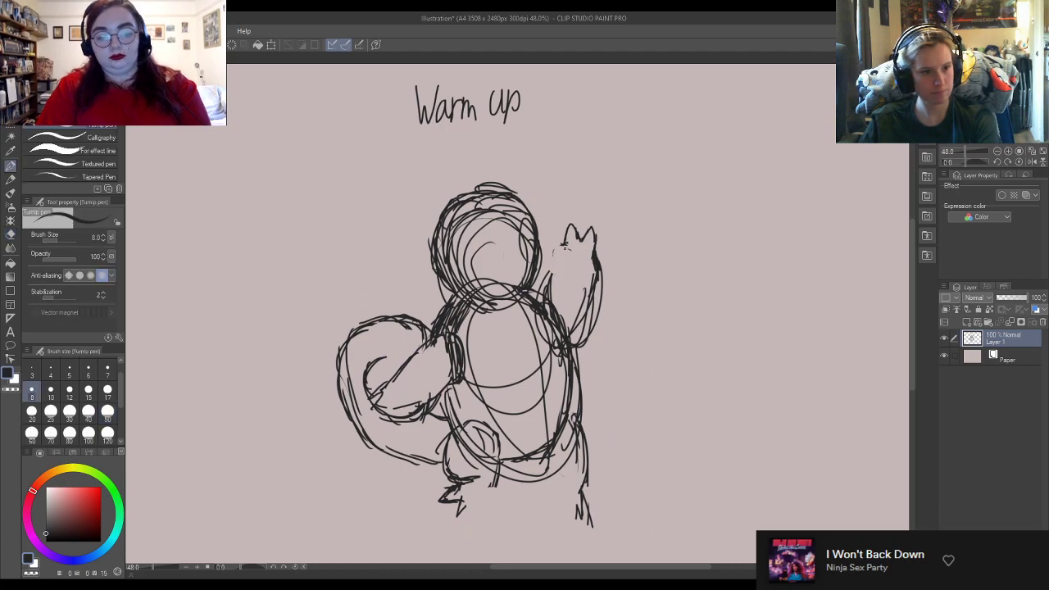
pyautogui.moveTo(567, 251); pyautogui.dragTo(558, 257)
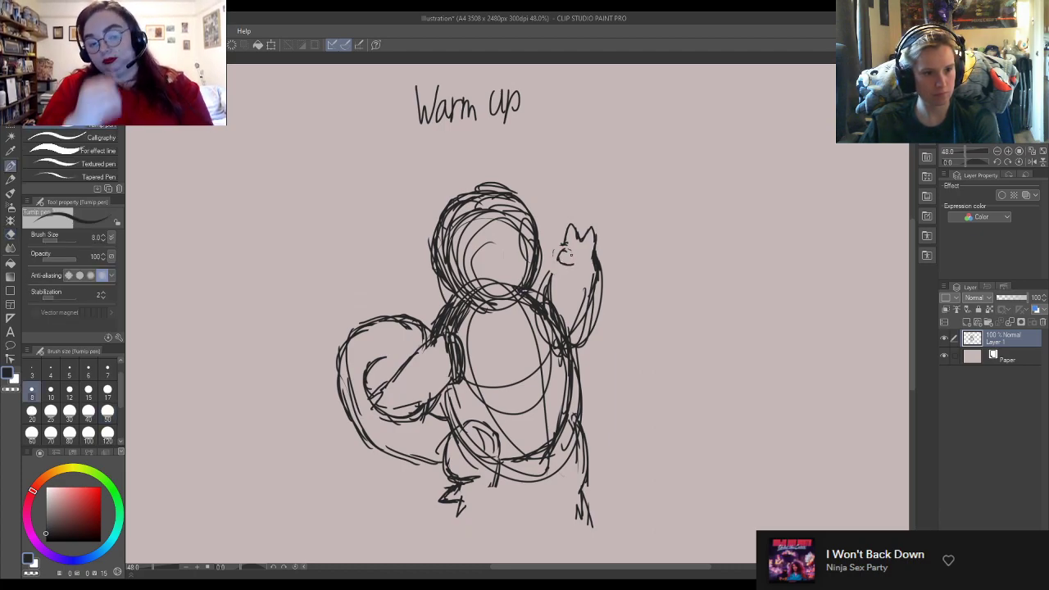
pyautogui.press('e')
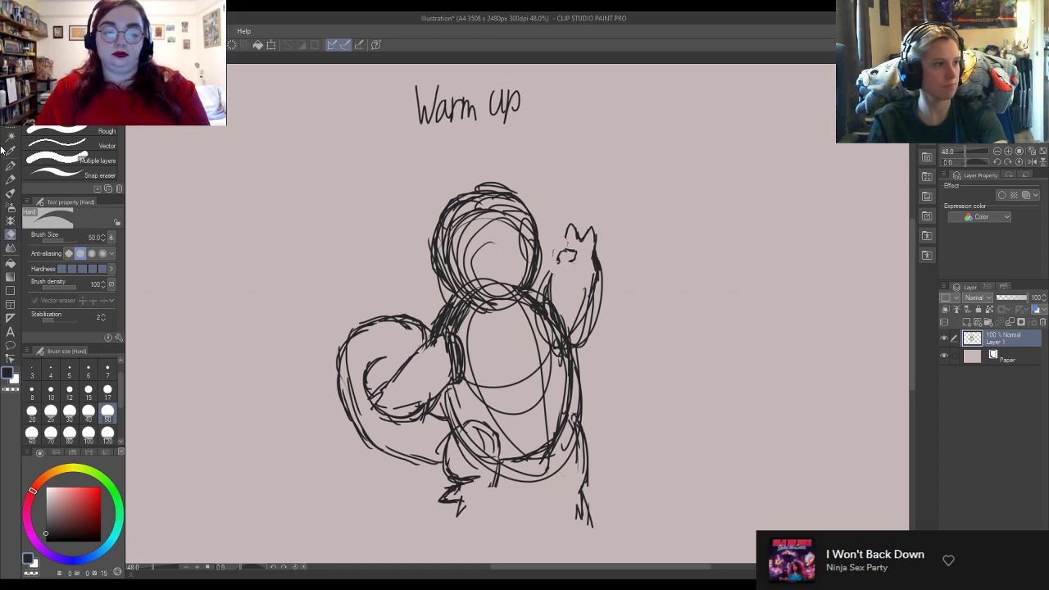
pyautogui.press('p')
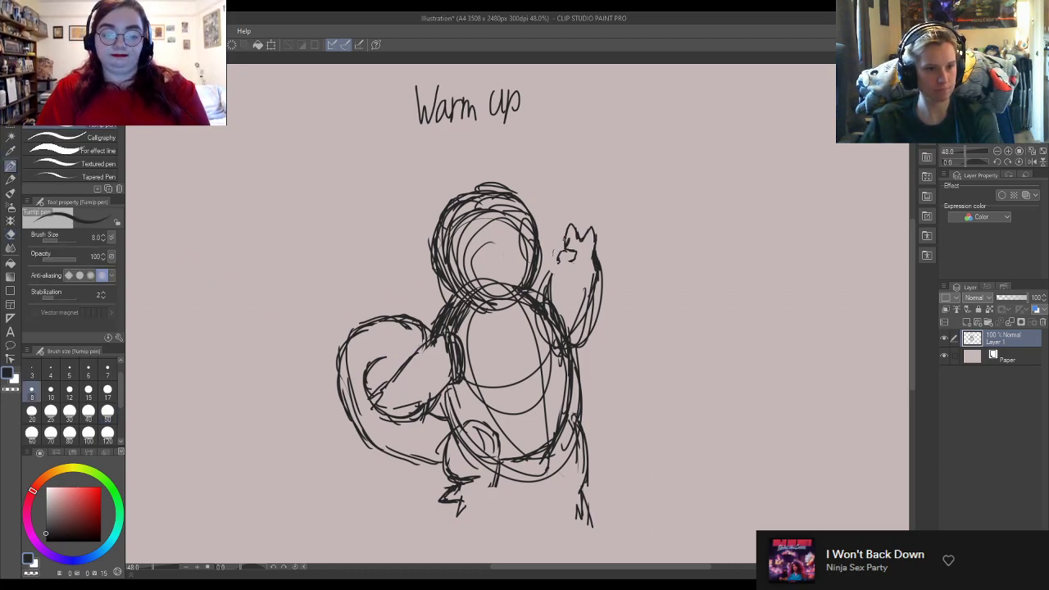
# Step: Redraw the raised arm's inner edge and erase the construction lines crossing the lower head, neck and shoulder
pyautogui.moveTo(561, 264)
pyautogui.mouseDown()
pyautogui.moveTo(536, 312)
pyautogui.moveTo(558, 347)
pyautogui.moveTo(538, 296)
pyautogui.mouseUp()
pyautogui.press('e')
pyautogui.press('p')
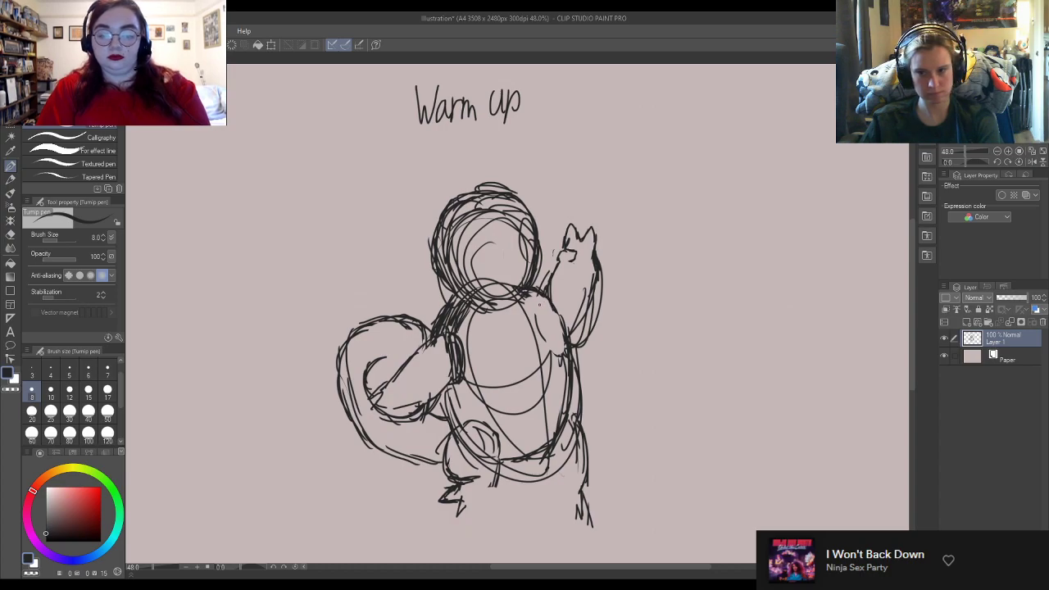
pyautogui.moveTo(537, 289); pyautogui.dragTo(543, 257)
pyautogui.press('e')
pyautogui.moveTo(510, 294)
pyautogui.mouseDown()
pyautogui.moveTo(526, 255)
pyautogui.moveTo(521, 234)
pyautogui.moveTo(496, 297)
pyautogui.moveTo(461, 283)
pyautogui.moveTo(471, 288)
pyautogui.moveTo(453, 264)
pyautogui.moveTo(459, 297)
pyautogui.moveTo(526, 300)
pyautogui.moveTo(547, 280)
pyautogui.mouseUp()
pyautogui.press('p')
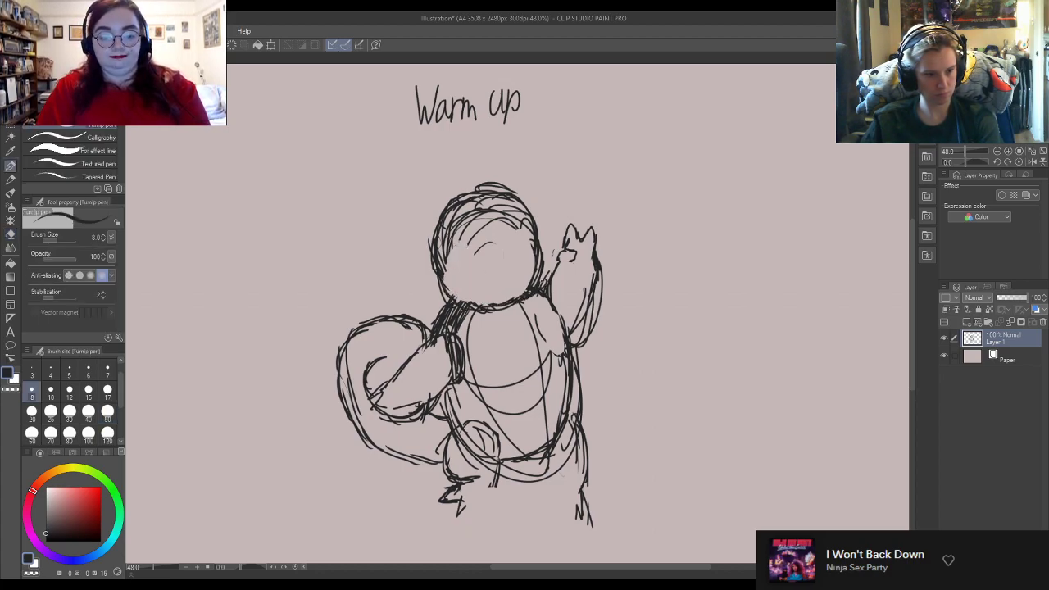
# Step: Shape a short rounded muzzle on the head's right side and erase the old head lines around it
pyautogui.press('e')
pyautogui.press('p')
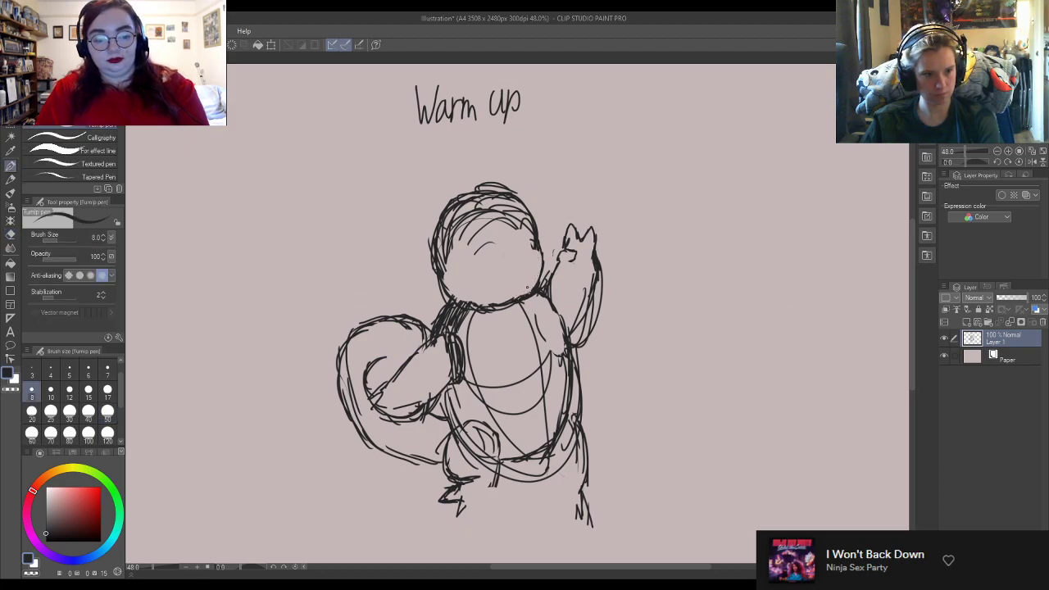
pyautogui.press('e')
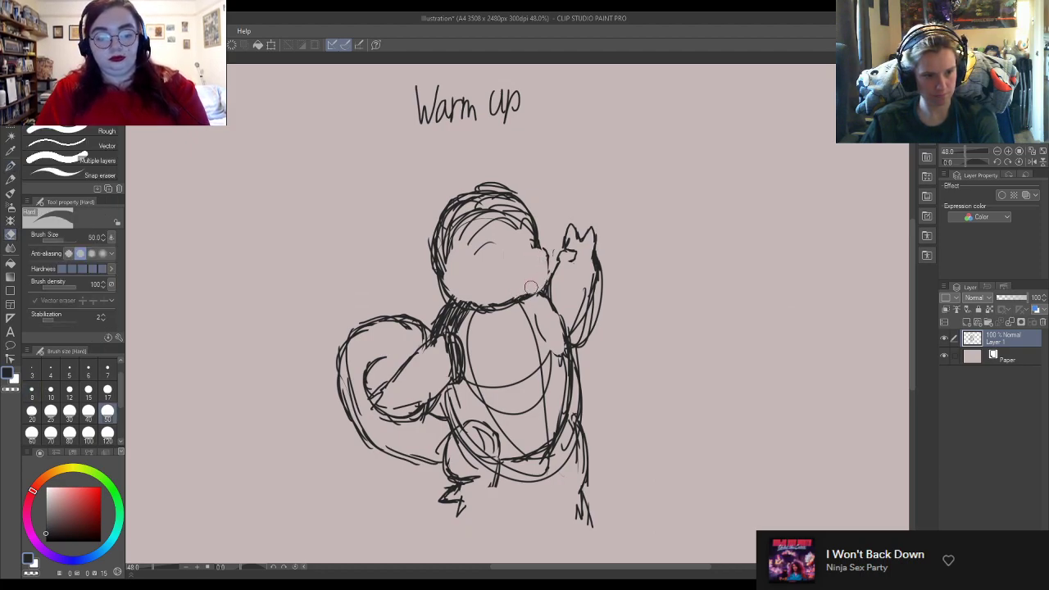
pyautogui.press('p')
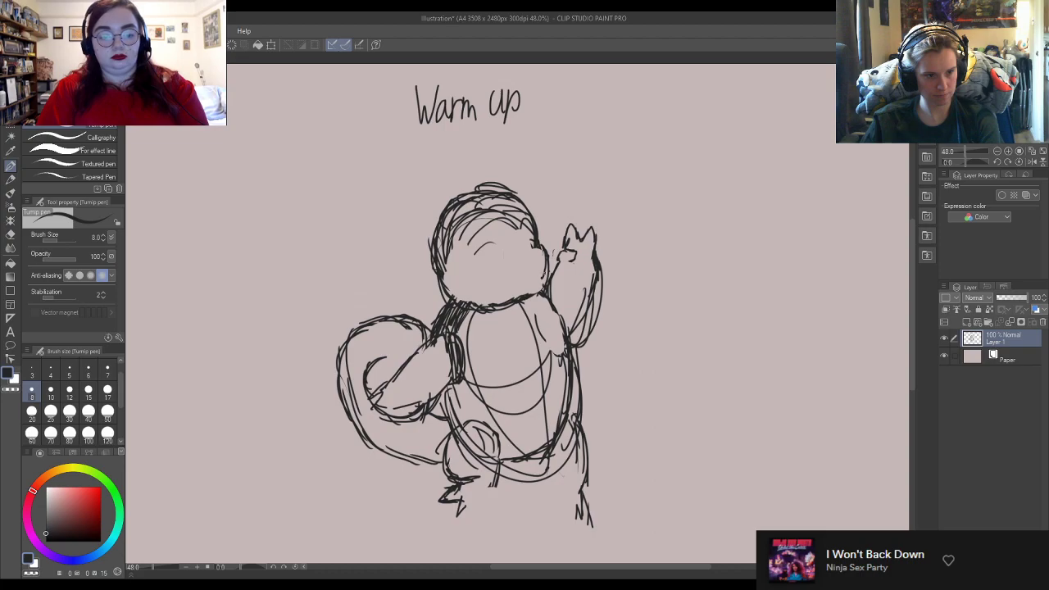
pyautogui.press('e')
pyautogui.moveTo(536, 251); pyautogui.dragTo(518, 216)
pyautogui.press('p')
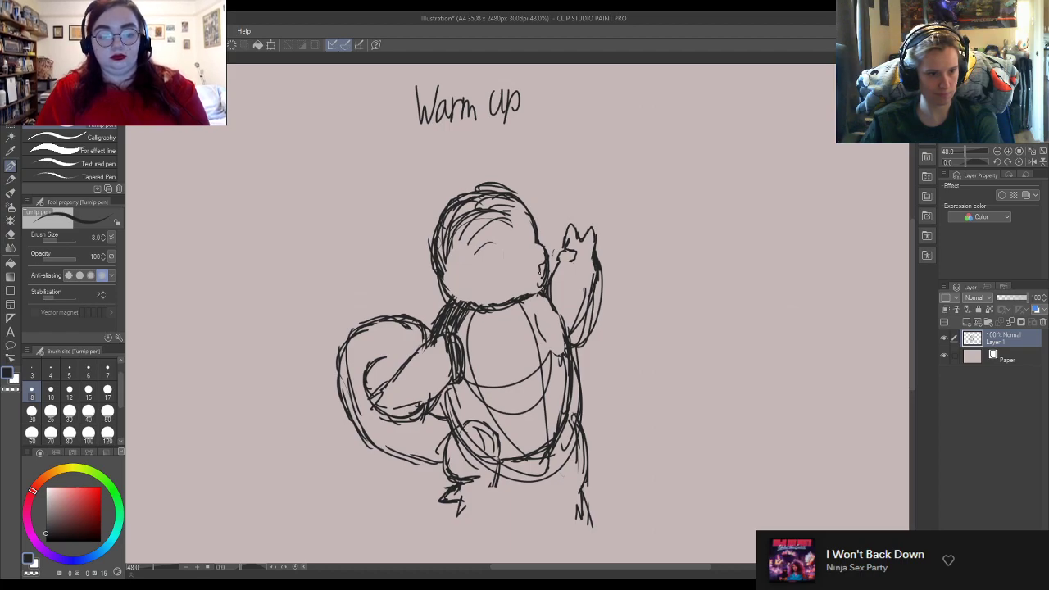
# Step: Draw a wide mouth line across the lower face, ending in a small fang near the muzzle's tip
pyautogui.moveTo(478, 279); pyautogui.dragTo(525, 276)
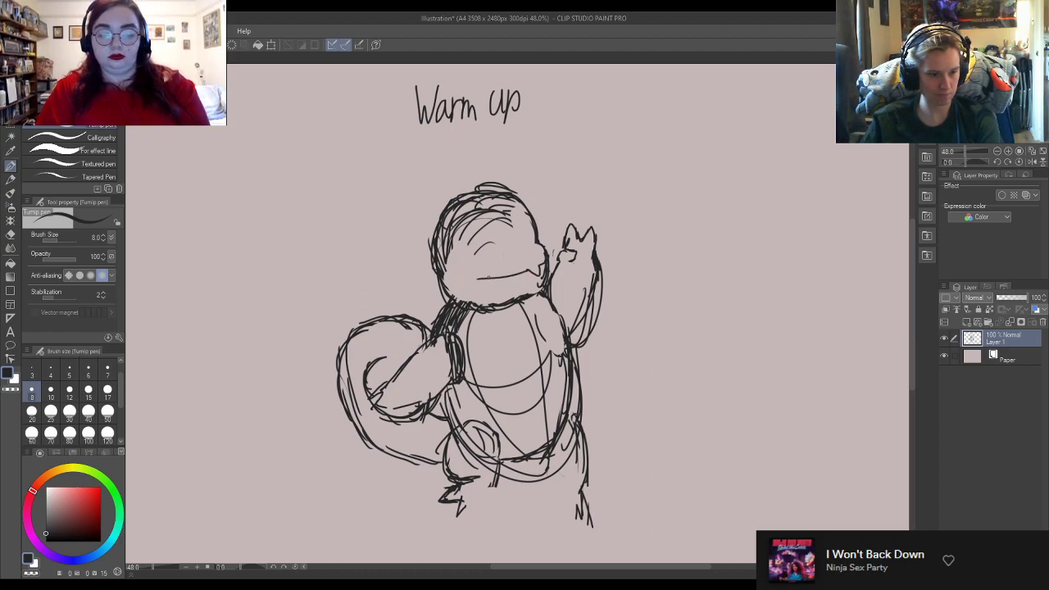
pyautogui.press('e')
pyautogui.press('p')
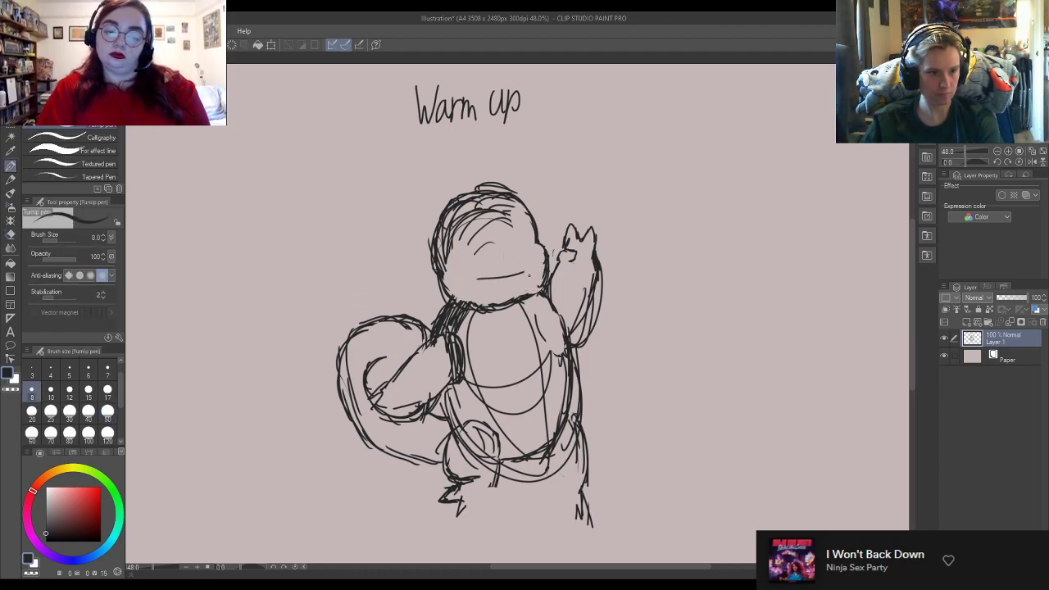
pyautogui.press('e')
pyautogui.press('p')
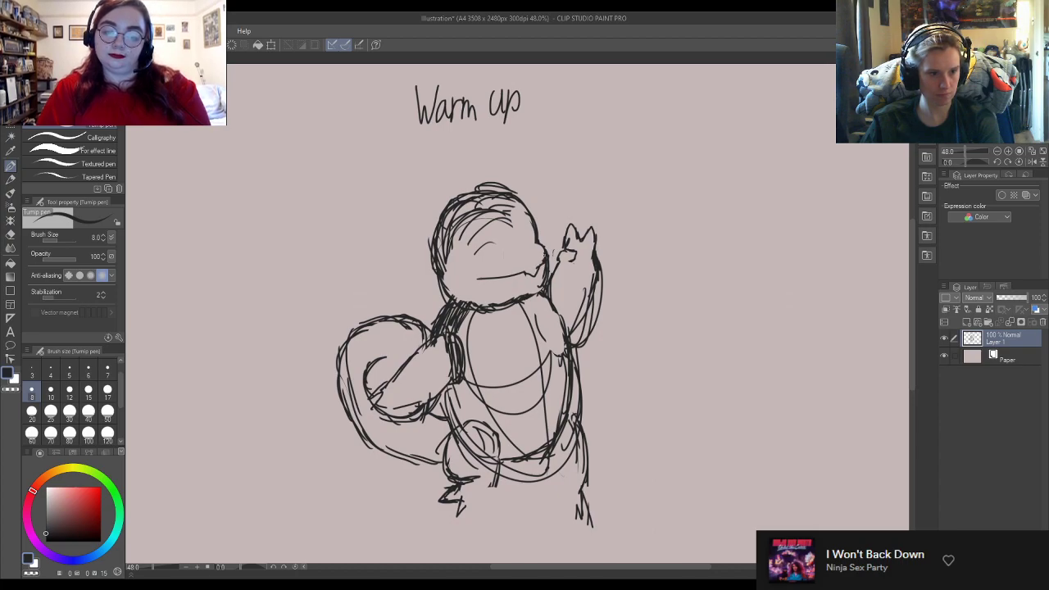
# Step: Redraw the head's right outline down to the muzzle and erase the construction strokes inside the head
pyautogui.press('e')
pyautogui.moveTo(533, 245)
pyautogui.mouseDown()
pyautogui.moveTo(533, 218)
pyautogui.moveTo(547, 282)
pyautogui.mouseUp()
pyautogui.press('p')
pyautogui.press('e')
pyautogui.press('p')
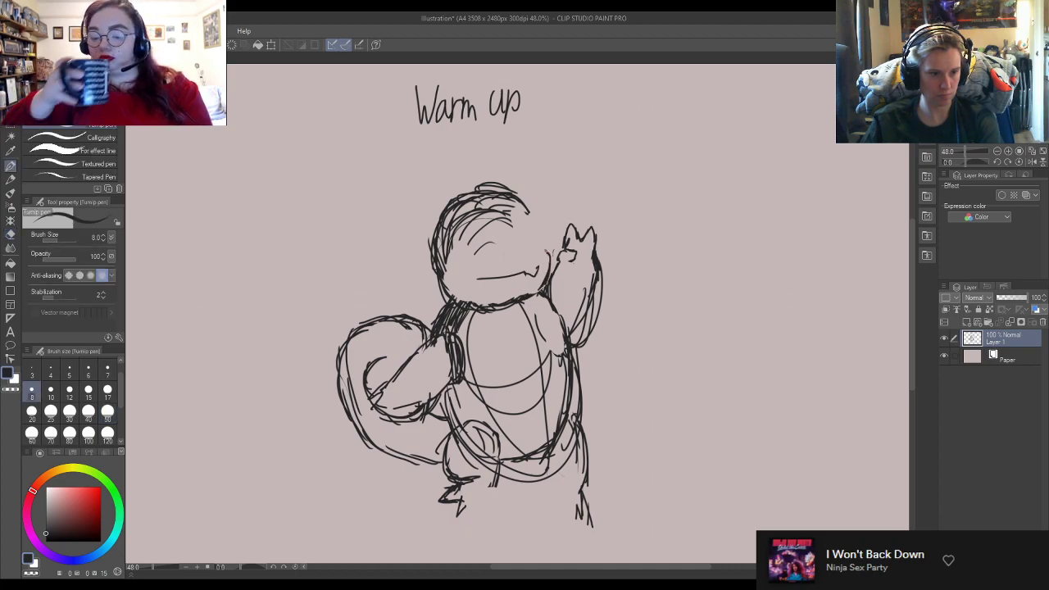
pyautogui.moveTo(543, 226)
pyautogui.mouseDown()
pyautogui.moveTo(546, 248)
pyautogui.moveTo(546, 237)
pyautogui.mouseUp()
pyautogui.moveTo(521, 197)
pyautogui.mouseDown()
pyautogui.moveTo(527, 222)
pyautogui.moveTo(507, 217)
pyautogui.moveTo(447, 247)
pyautogui.moveTo(452, 261)
pyautogui.moveTo(451, 224)
pyautogui.moveTo(487, 202)
pyautogui.moveTo(518, 223)
pyautogui.moveTo(518, 198)
pyautogui.moveTo(473, 200)
pyautogui.mouseUp()
pyautogui.press('e')
pyautogui.press('p')
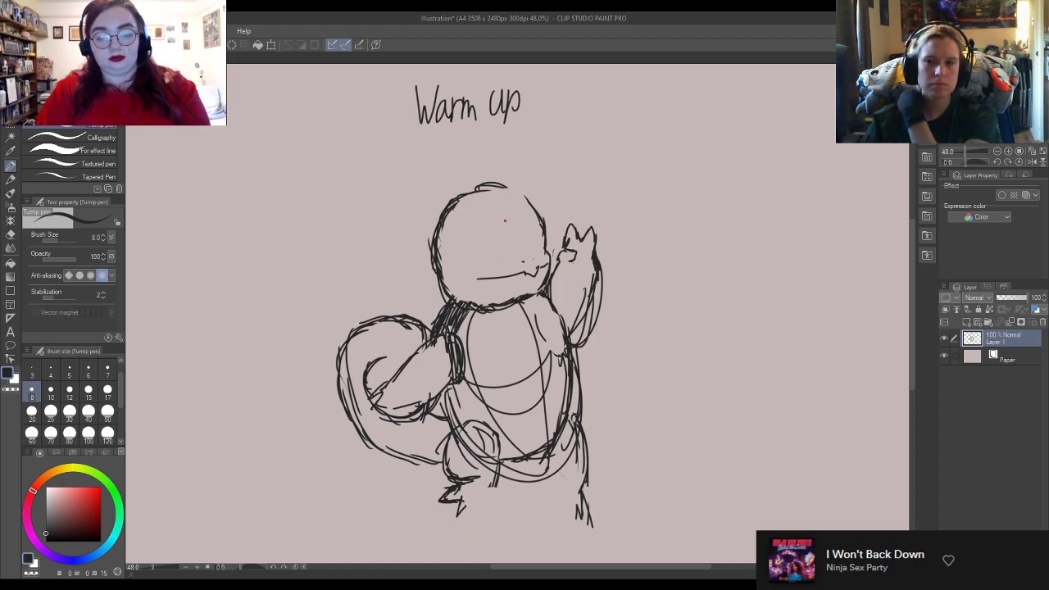
# Step: Rework the raised arm's outer edge and erase its doubled lines down to the elbow
pyautogui.moveTo(597, 286); pyautogui.dragTo(571, 342)
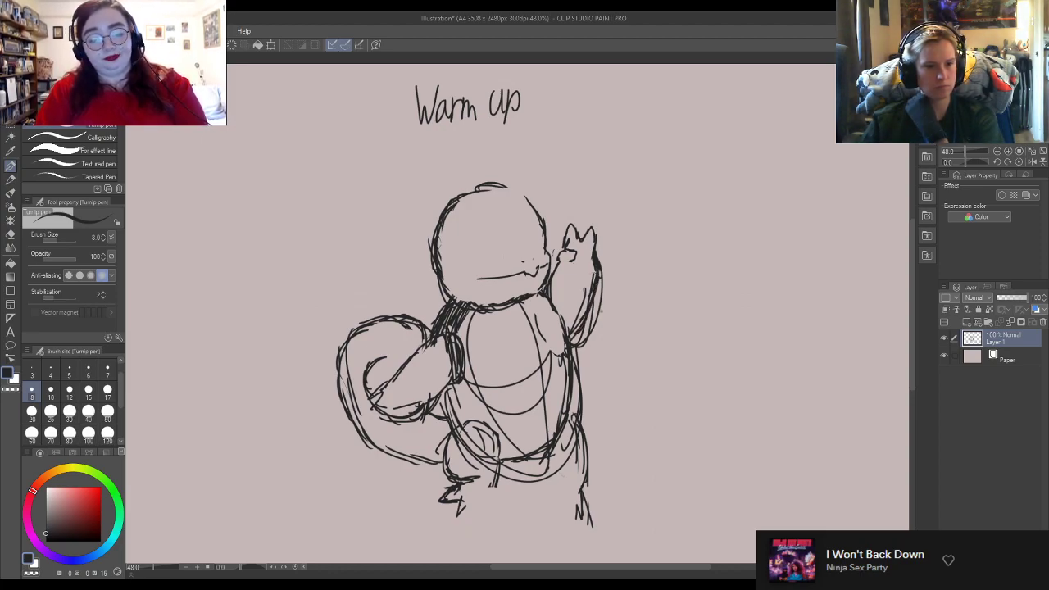
pyautogui.press('e')
pyautogui.moveTo(587, 255)
pyautogui.mouseDown()
pyautogui.moveTo(589, 274)
pyautogui.moveTo(607, 271)
pyautogui.moveTo(584, 335)
pyautogui.moveTo(582, 293)
pyautogui.moveTo(579, 305)
pyautogui.moveTo(555, 291)
pyautogui.moveTo(568, 328)
pyautogui.mouseUp()
pyautogui.press('p')
# Step: Redraw the right shoulder and side of the body as one rounder outline and erase the old inner lines
pyautogui.moveTo(546, 292); pyautogui.dragTo(575, 327)
pyautogui.moveTo(561, 306); pyautogui.dragTo(579, 371)
pyautogui.moveTo(577, 330); pyautogui.dragTo(587, 390)
pyautogui.moveTo(585, 352)
pyautogui.mouseDown()
pyautogui.moveTo(583, 406)
pyautogui.moveTo(557, 438)
pyautogui.moveTo(558, 335)
pyautogui.moveTo(569, 398)
pyautogui.mouseUp()
pyautogui.press('e')
pyautogui.moveTo(566, 311); pyautogui.dragTo(574, 386)
pyautogui.press('p')
pyautogui.moveTo(582, 338)
pyautogui.mouseDown()
pyautogui.moveTo(586, 402)
pyautogui.moveTo(544, 437)
pyautogui.moveTo(578, 387)
pyautogui.moveTo(556, 315)
pyautogui.moveTo(506, 298)
pyautogui.moveTo(540, 288)
pyautogui.mouseUp()
# Step: Clean up the head's outline around the chin, back and crown by erasing stray lines and closing gaps
pyautogui.press('e')
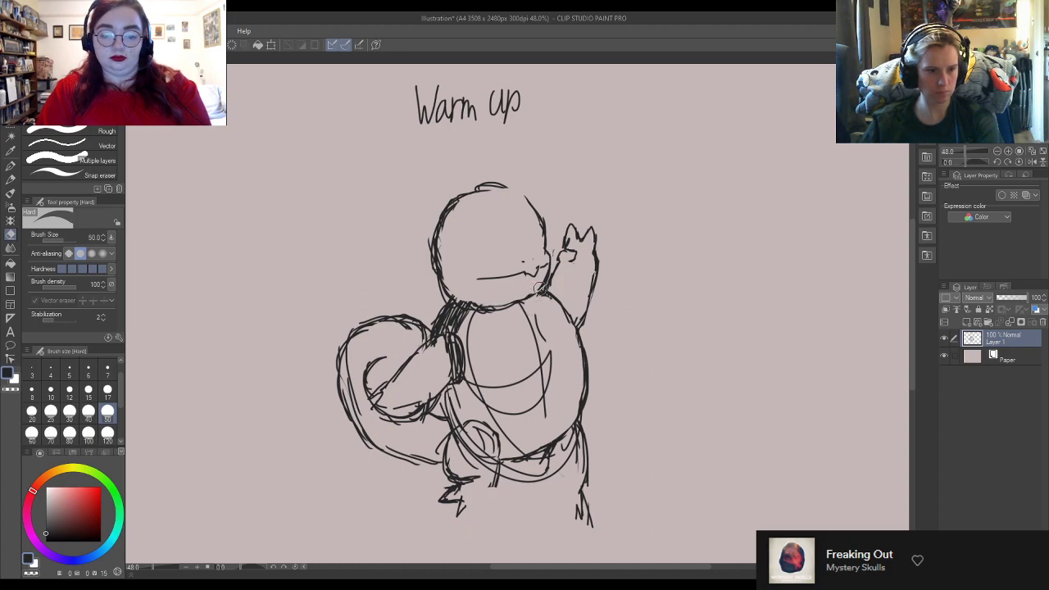
pyautogui.press('p')
pyautogui.press('e')
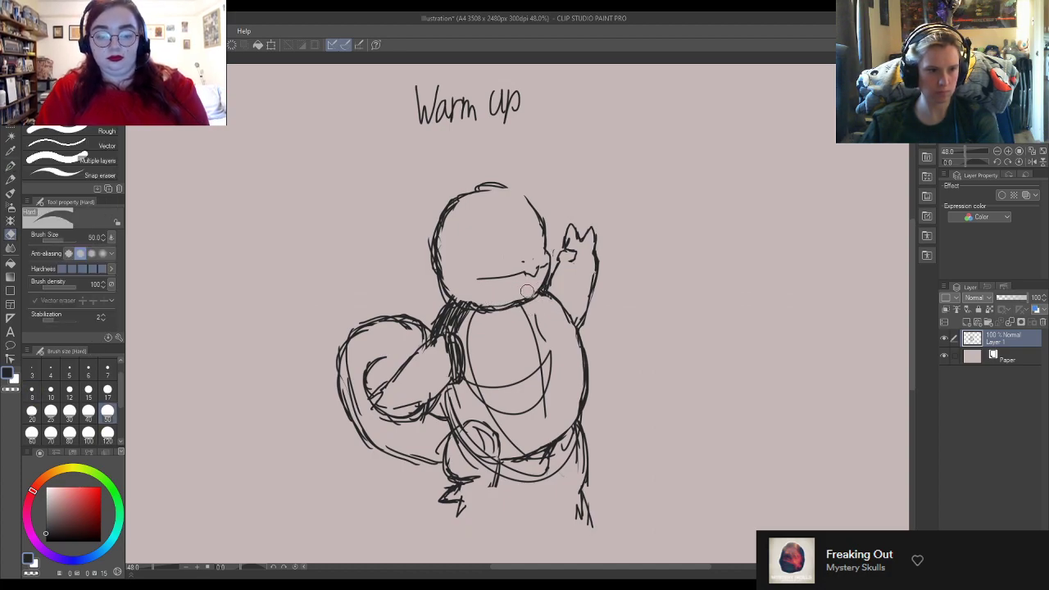
pyautogui.press('p')
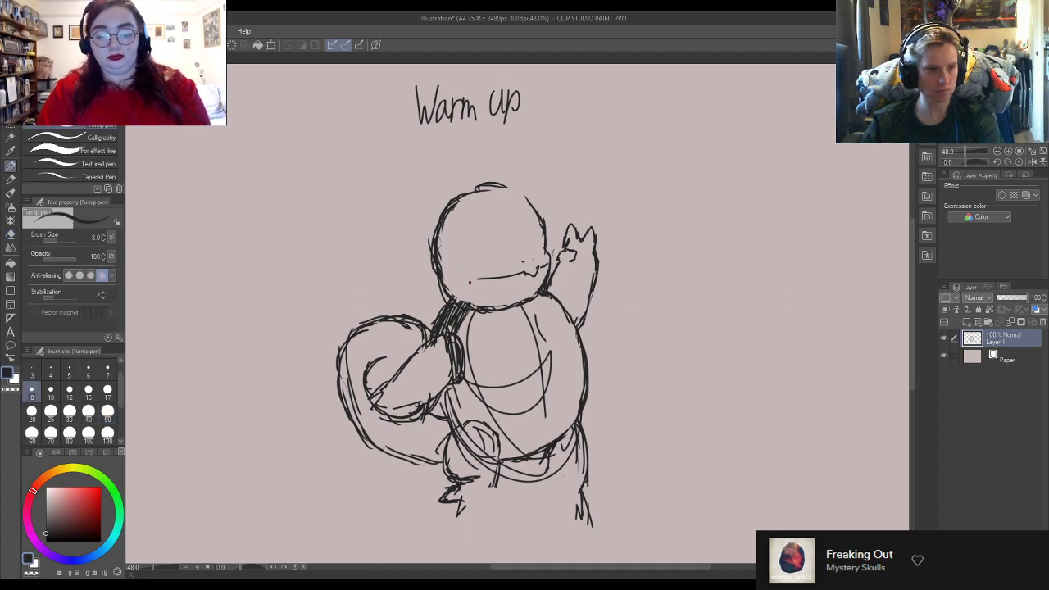
pyautogui.press('e')
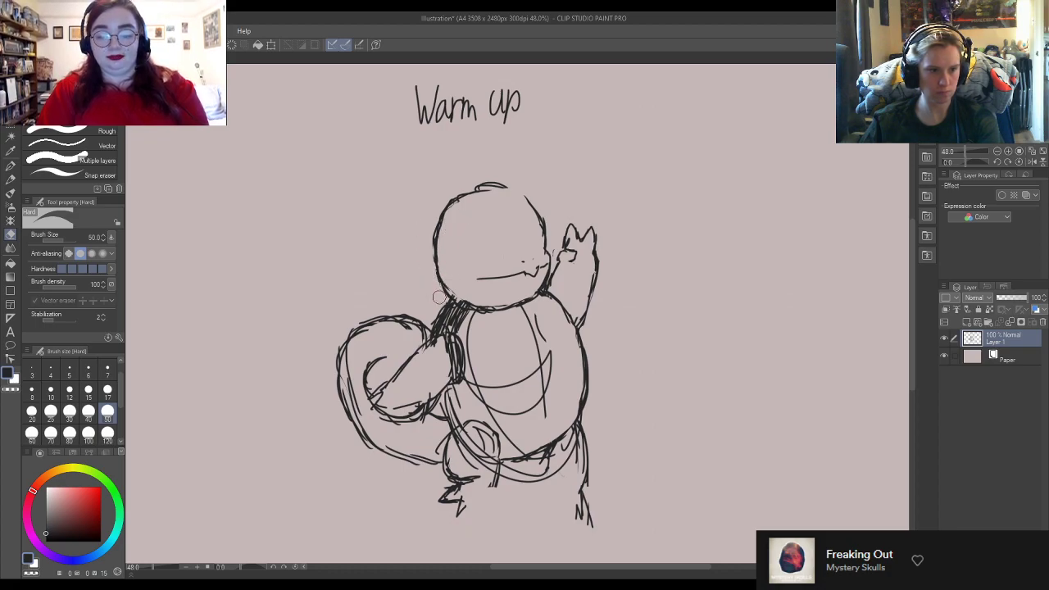
pyautogui.click(9, 164)
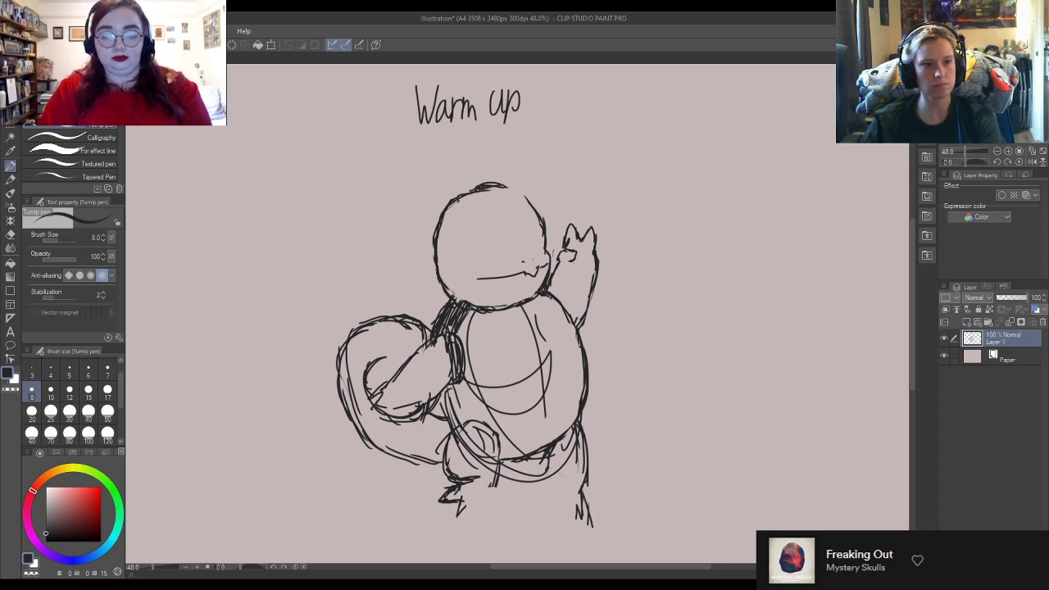
pyautogui.press('e')
pyautogui.moveTo(478, 178); pyautogui.dragTo(513, 179)
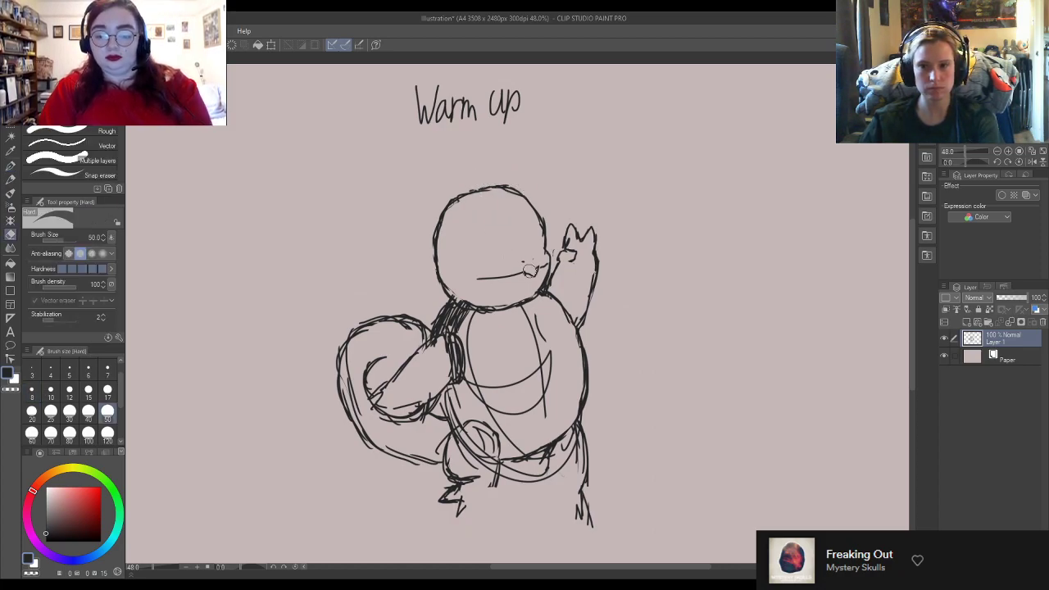
# Step: Erase the head's outline above the muzzle and redraw it as an inward-curving brow and eye socket
pyautogui.moveTo(547, 236); pyautogui.dragTo(536, 218)
pyautogui.press('p')
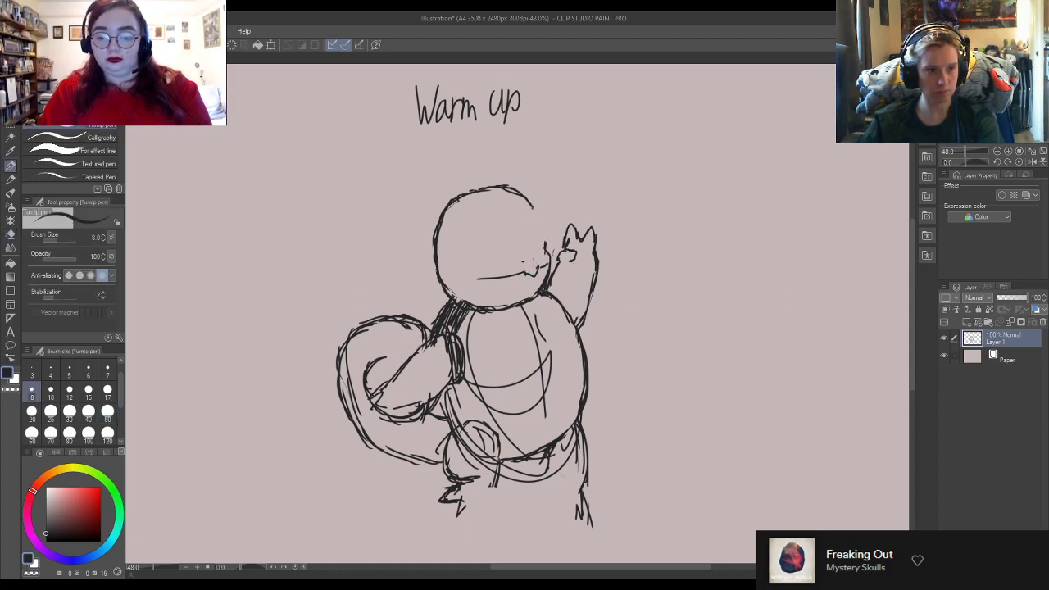
pyautogui.moveTo(532, 209); pyautogui.dragTo(530, 220)
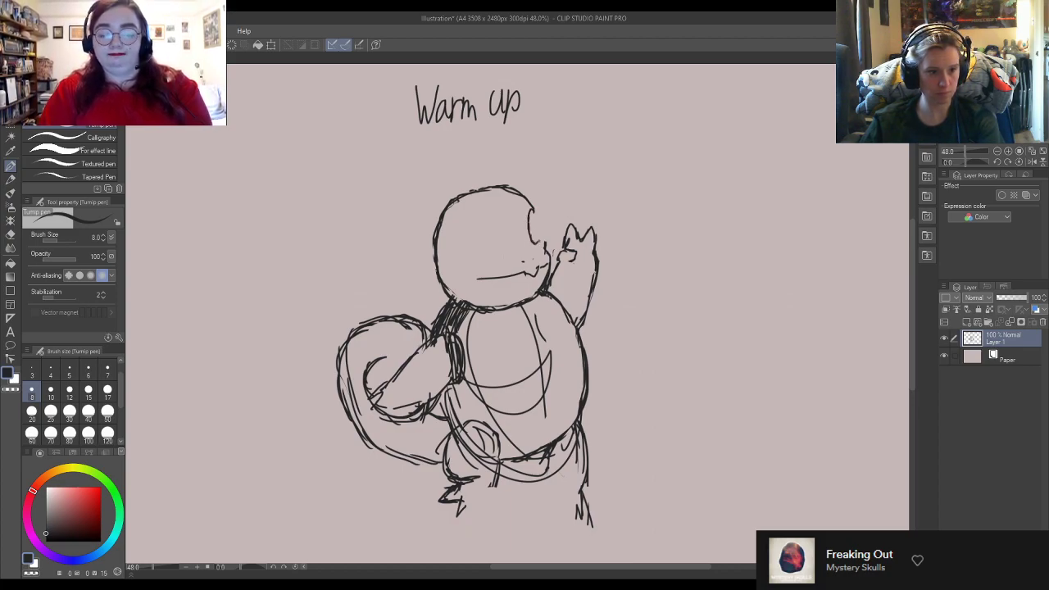
# Step: Draw the far eye with a dark pupil in its socket and reshape the mouth into a wide, open smile
pyautogui.moveTo(534, 210); pyautogui.dragTo(540, 231)
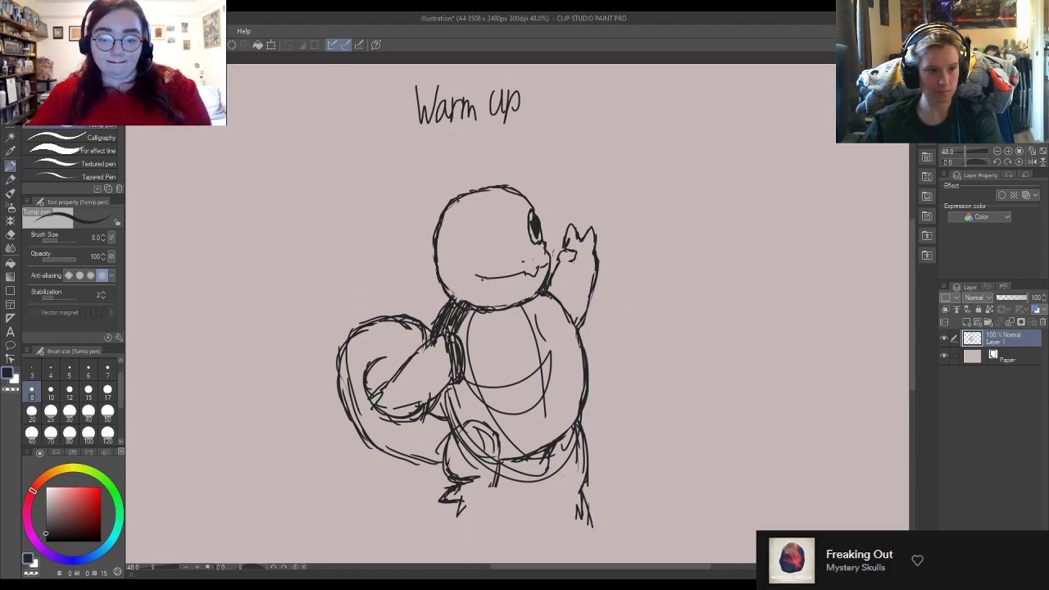
pyautogui.moveTo(475, 275); pyautogui.dragTo(535, 283)
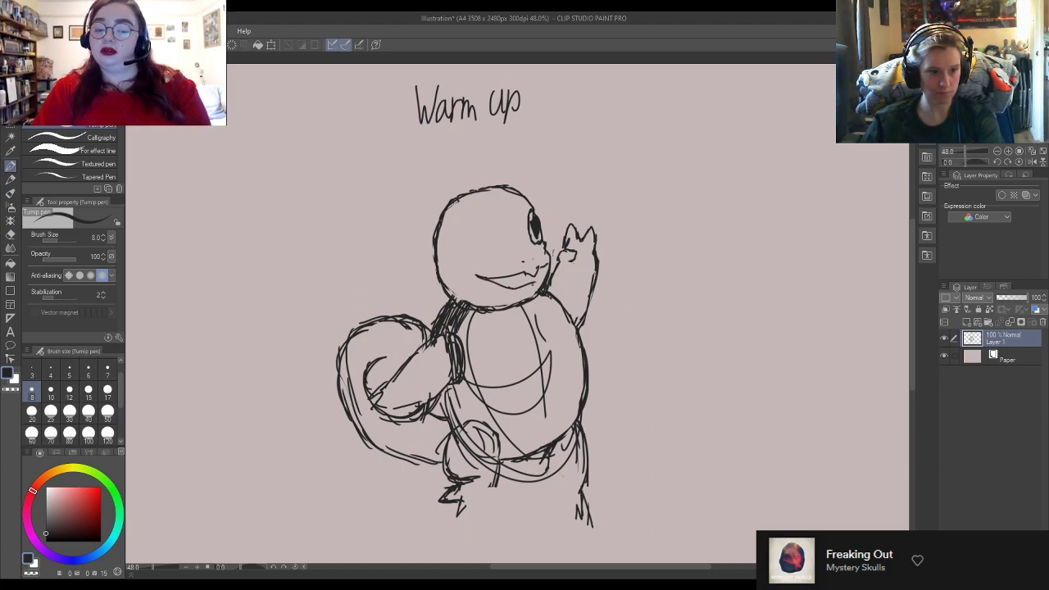
pyautogui.press('e')
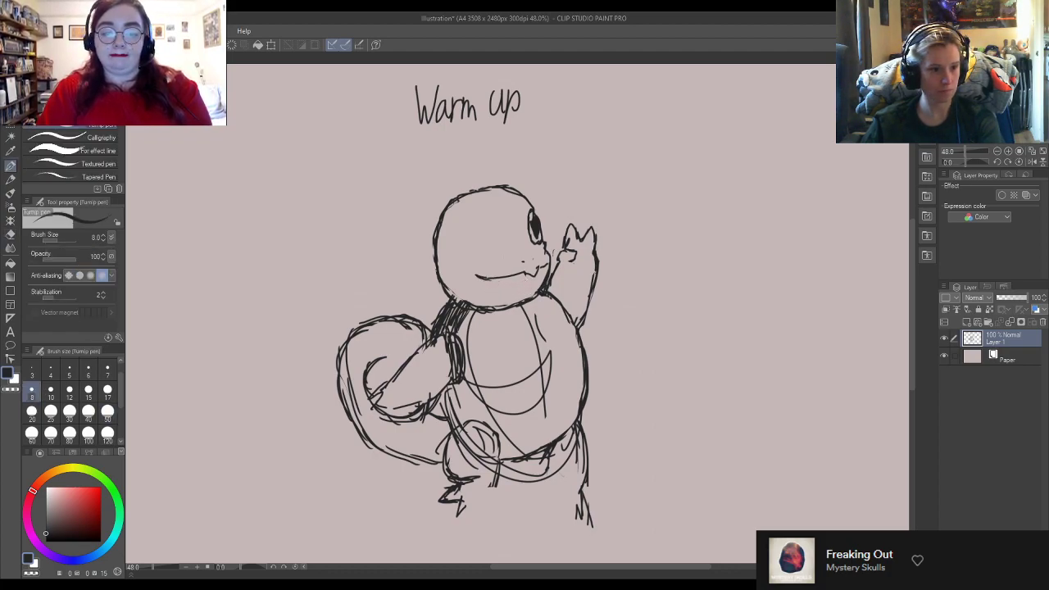
pyautogui.moveTo(488, 278); pyautogui.dragTo(474, 277)
pyautogui.press('p')
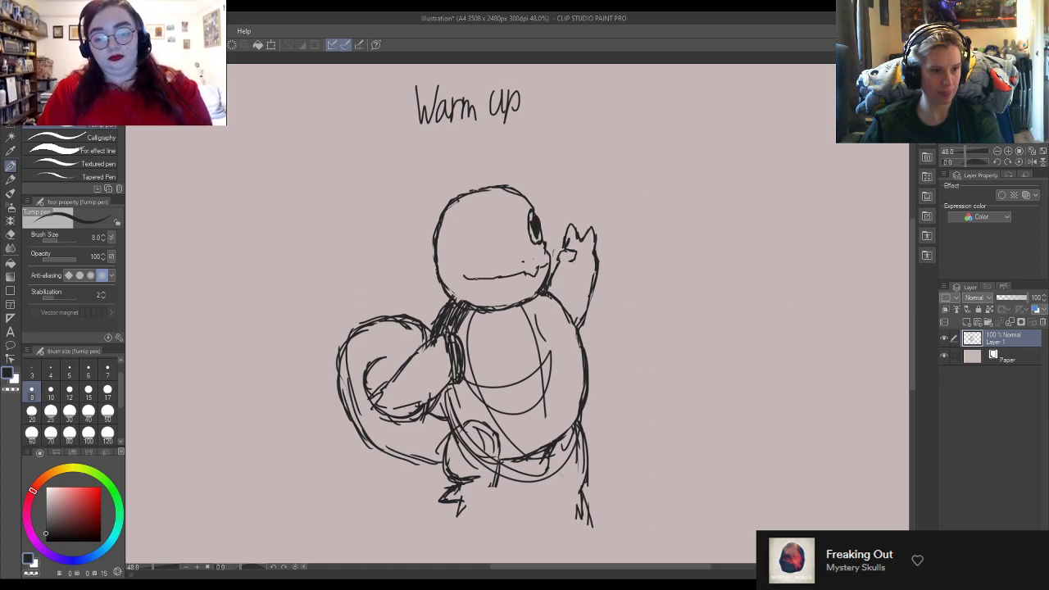
pyautogui.moveTo(479, 281)
pyautogui.mouseDown()
pyautogui.moveTo(503, 288)
pyautogui.moveTo(549, 273)
pyautogui.mouseUp()
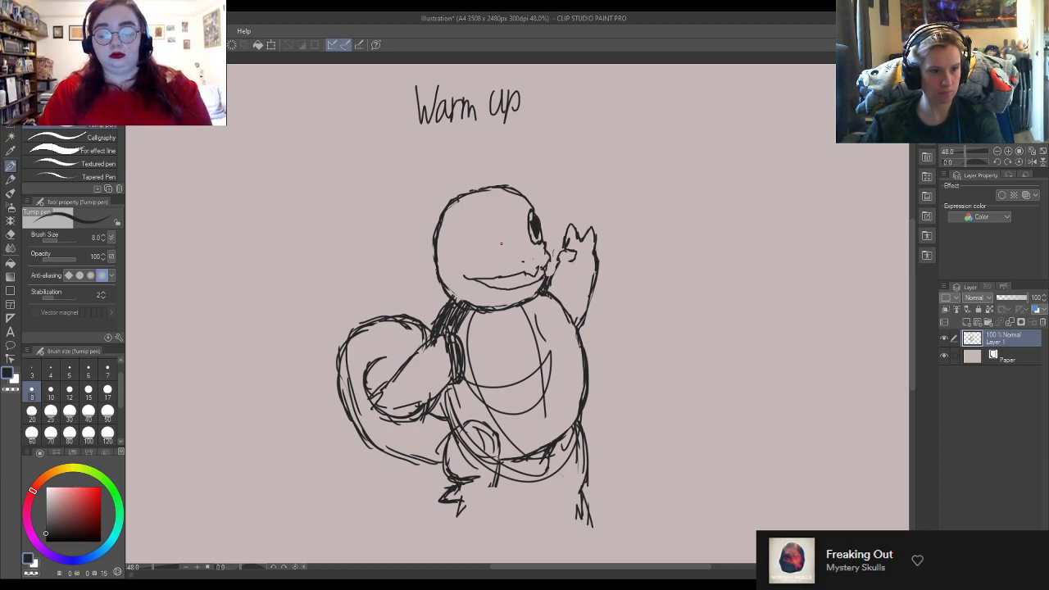
# Step: Draw the near eye's outline as a tall rounded oval in the middle of the head
pyautogui.moveTo(494, 218)
pyautogui.mouseDown()
pyautogui.moveTo(502, 245)
pyautogui.moveTo(479, 230)
pyautogui.moveTo(474, 243)
pyautogui.moveTo(492, 252)
pyautogui.moveTo(501, 247)
pyautogui.moveTo(487, 255)
pyautogui.moveTo(490, 222)
pyautogui.moveTo(480, 218)
pyautogui.moveTo(479, 255)
pyautogui.moveTo(472, 230)
pyautogui.moveTo(485, 251)
pyautogui.mouseUp()
pyautogui.press('e')
pyautogui.press('p')
pyautogui.press('e')
pyautogui.press('p')
pyautogui.press('e')
pyautogui.press('p')
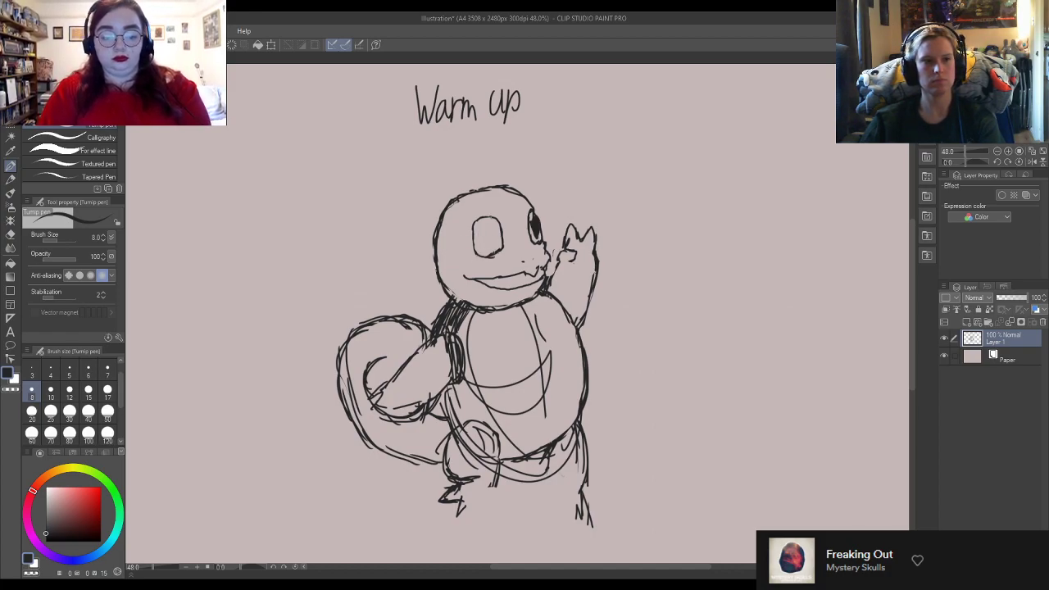
# Step: Clean up the near eye's outline and fill in a large dark pupil, leaving a small highlight
pyautogui.press('e')
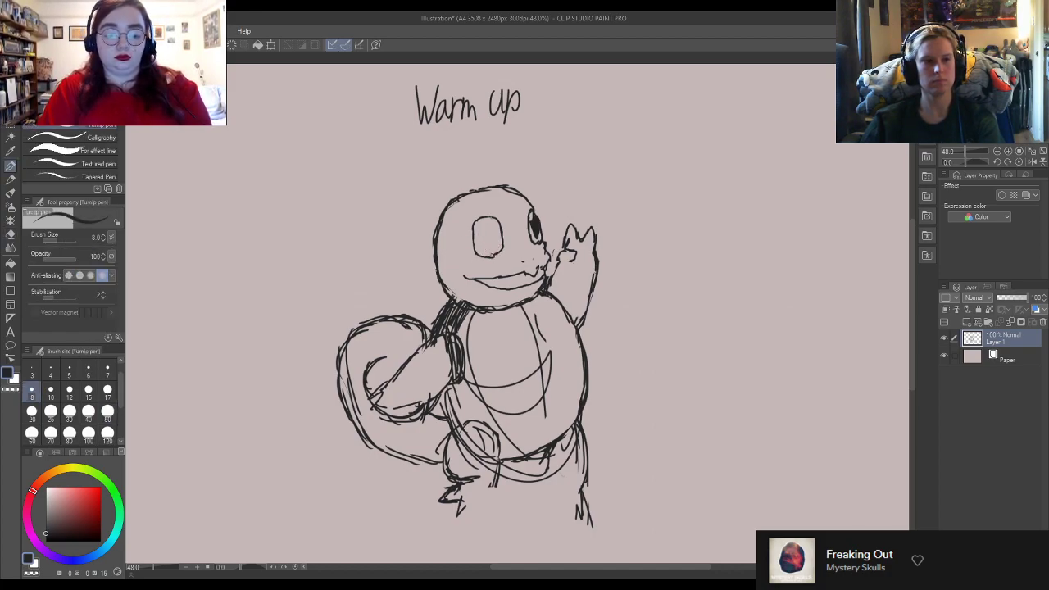
pyautogui.press('p')
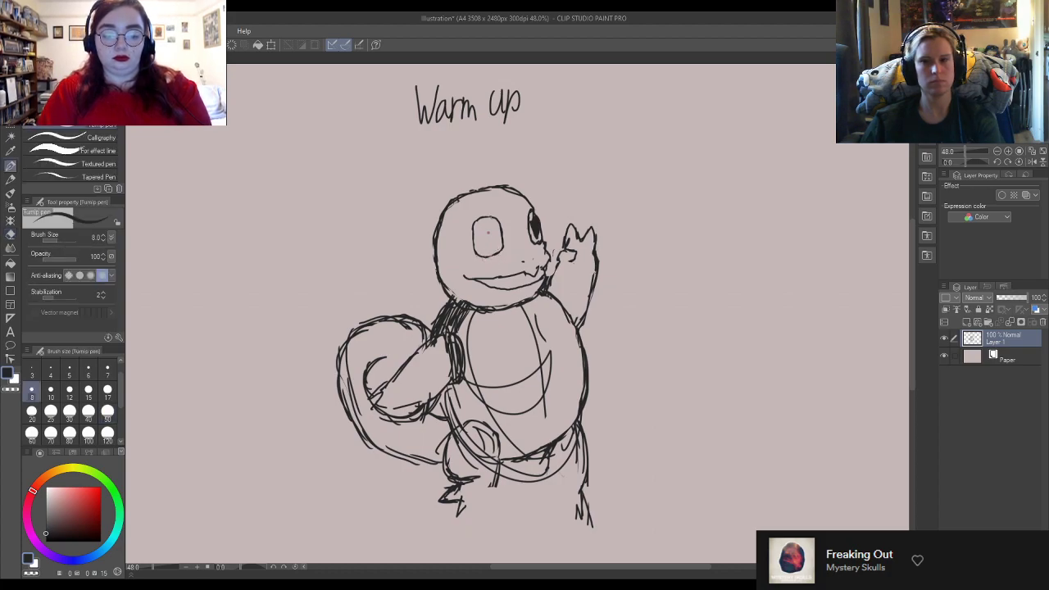
pyautogui.moveTo(475, 223)
pyautogui.mouseDown()
pyautogui.moveTo(477, 236)
pyautogui.moveTo(483, 219)
pyautogui.mouseUp()
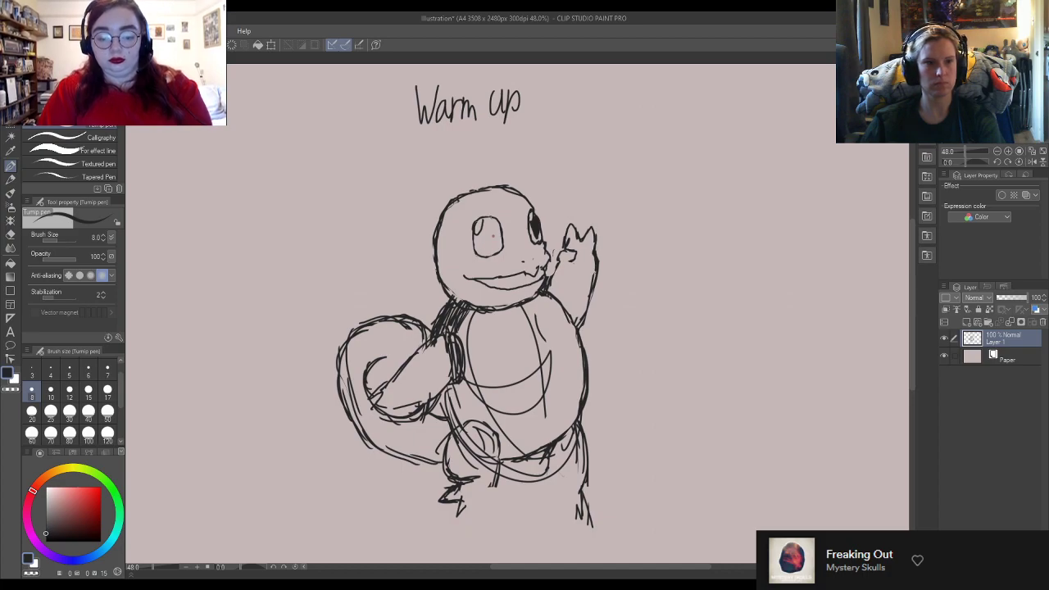
pyautogui.moveTo(482, 230)
pyautogui.mouseDown()
pyautogui.moveTo(497, 242)
pyautogui.moveTo(493, 219)
pyautogui.moveTo(487, 243)
pyautogui.moveTo(490, 219)
pyautogui.moveTo(498, 242)
pyautogui.moveTo(481, 245)
pyautogui.moveTo(492, 218)
pyautogui.mouseUp()
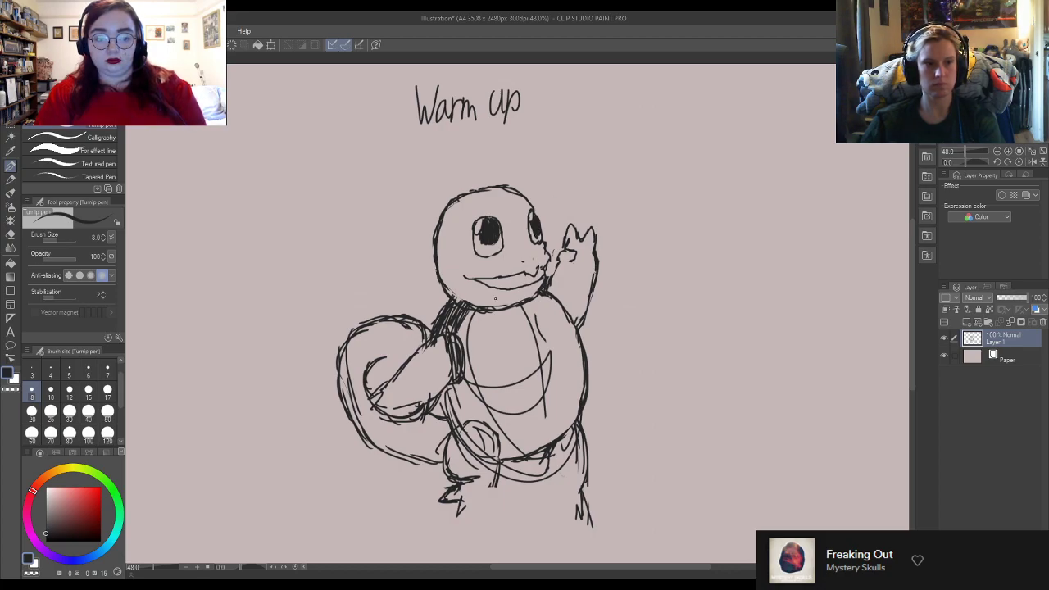
# Step: Erase the construction lines inside the torso and redraw the belly's lower edge as a clean curve
pyautogui.press('e')
pyautogui.moveTo(528, 326)
pyautogui.mouseDown()
pyautogui.moveTo(548, 423)
pyautogui.moveTo(548, 409)
pyautogui.moveTo(524, 423)
pyautogui.moveTo(489, 368)
pyautogui.moveTo(529, 375)
pyautogui.mouseUp()
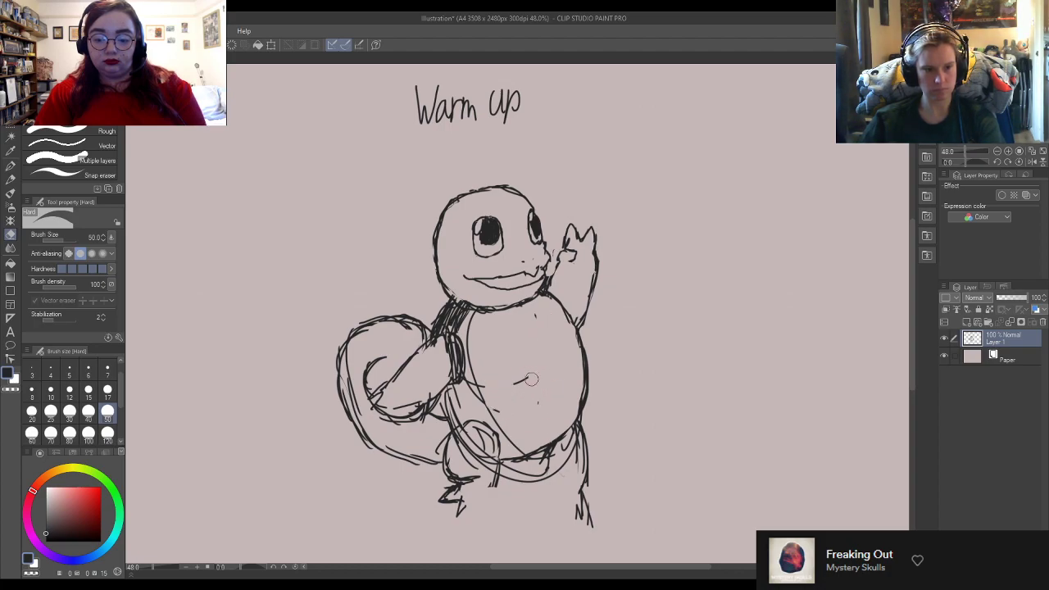
pyautogui.moveTo(516, 461)
pyautogui.mouseDown()
pyautogui.moveTo(557, 443)
pyautogui.moveTo(533, 472)
pyautogui.mouseUp()
pyautogui.press('p')
pyautogui.moveTo(578, 408); pyautogui.dragTo(513, 451)
# Step: Erase the dark hatching between the head and near shoulder and redraw the jaw and shell collar with clean lines
pyautogui.press('e')
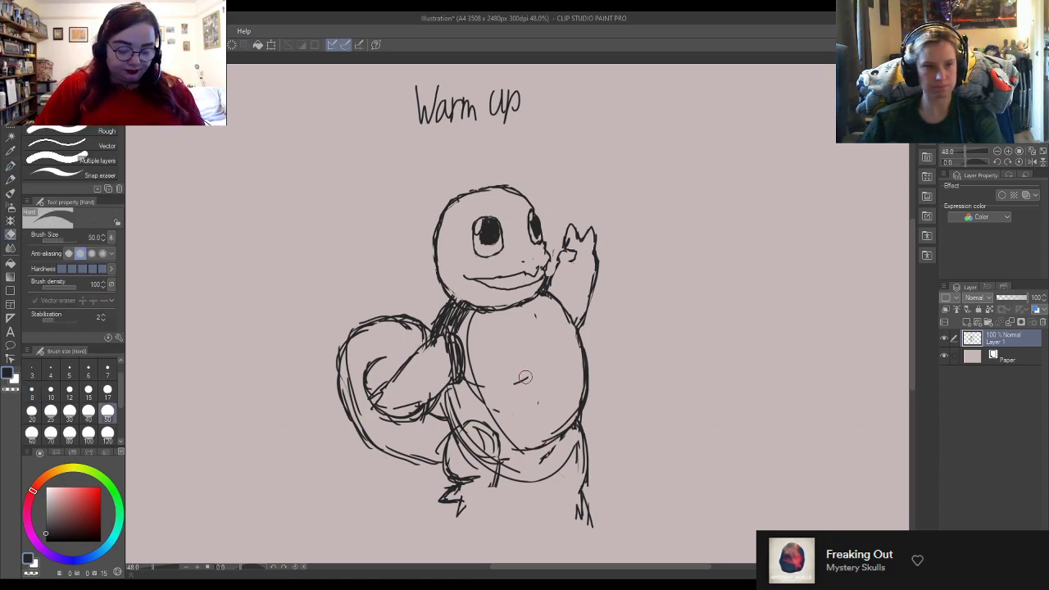
pyautogui.moveTo(445, 353)
pyautogui.mouseDown()
pyautogui.moveTo(475, 332)
pyautogui.moveTo(450, 315)
pyautogui.moveTo(474, 298)
pyautogui.moveTo(461, 293)
pyautogui.moveTo(442, 330)
pyautogui.moveTo(452, 315)
pyautogui.moveTo(461, 332)
pyautogui.moveTo(456, 291)
pyautogui.mouseUp()
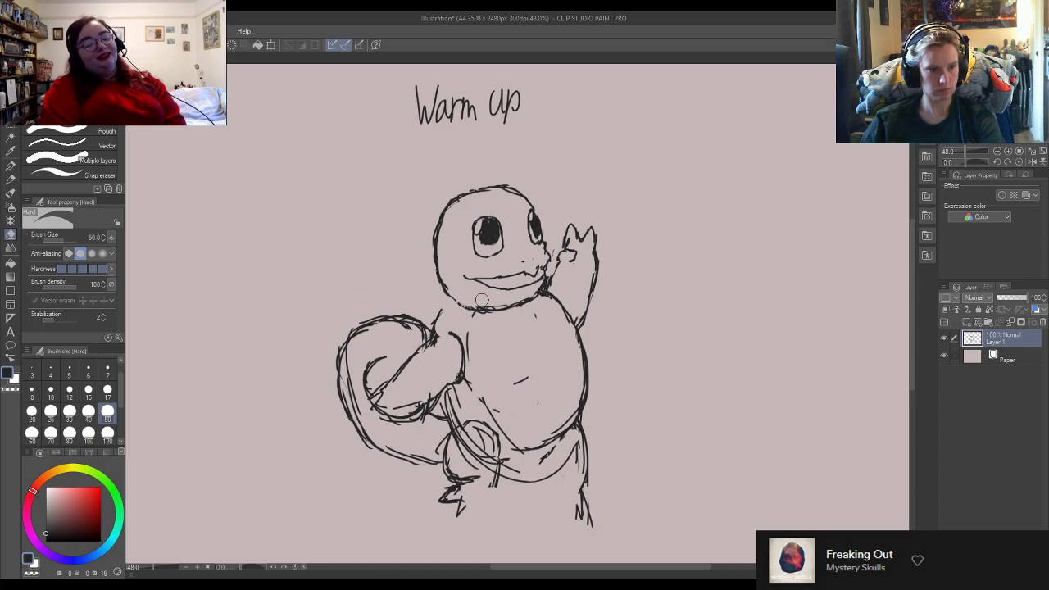
pyautogui.press('p')
pyautogui.moveTo(445, 289); pyautogui.dragTo(495, 310)
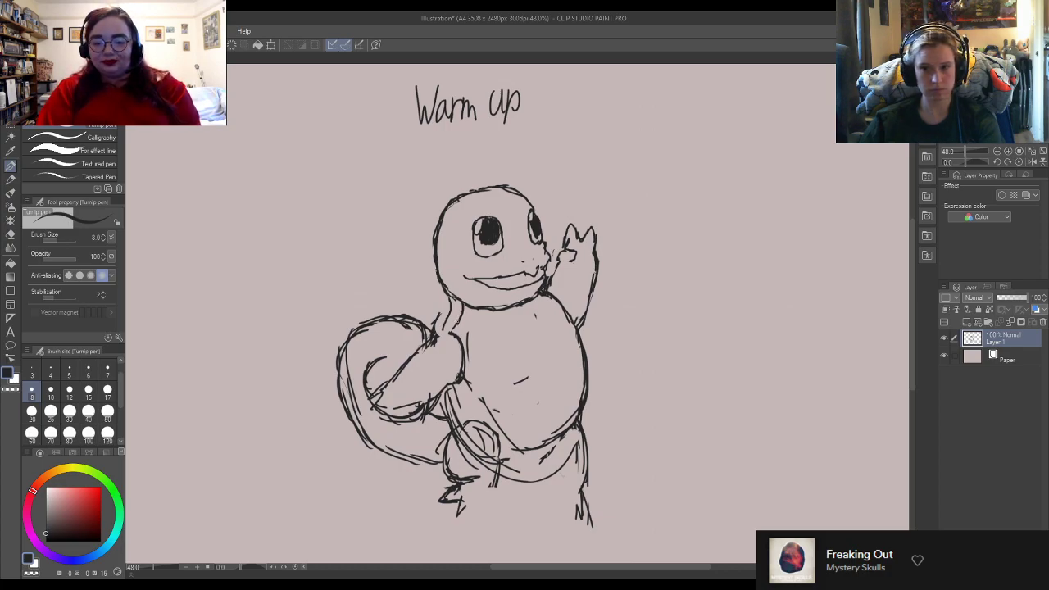
pyautogui.moveTo(452, 324)
pyautogui.mouseDown()
pyautogui.moveTo(455, 333)
pyautogui.moveTo(437, 318)
pyautogui.mouseUp()
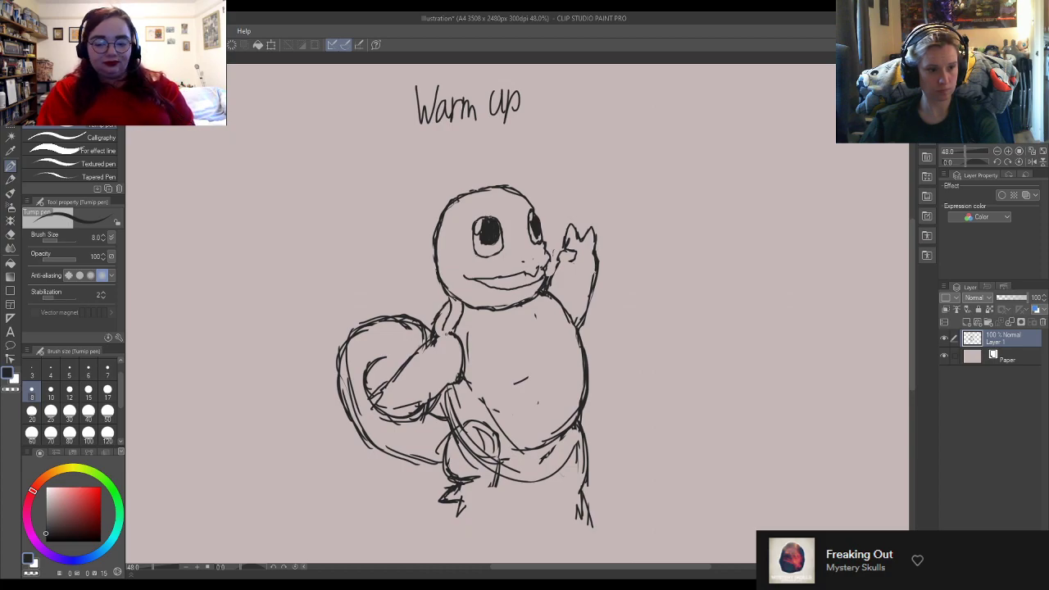
# Step: Redraw the near arm from the shoulder down as one smooth outline and erase its doubled lower lines
pyautogui.press('e')
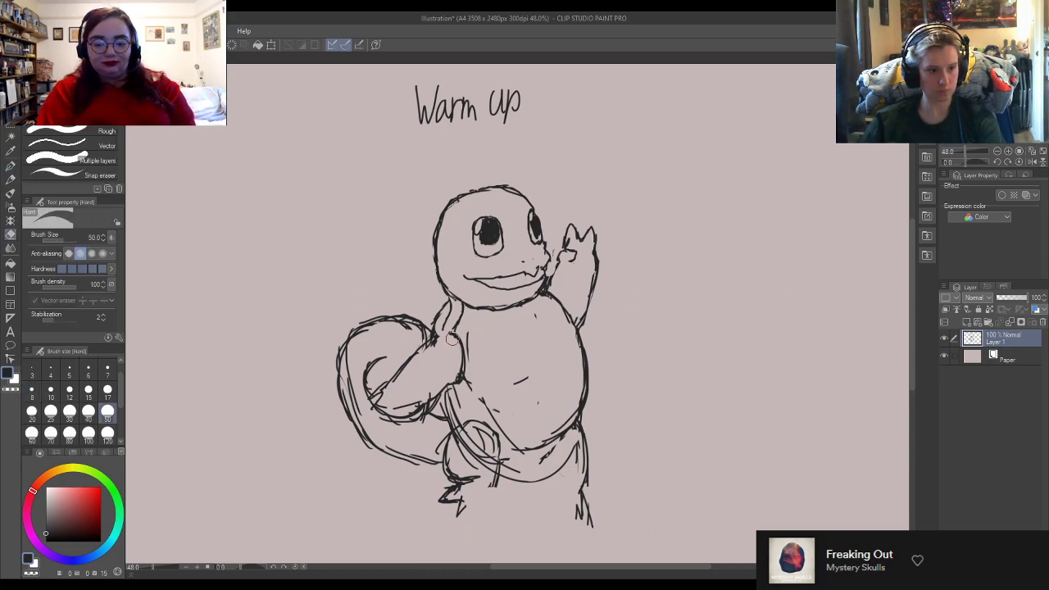
pyautogui.press('p')
pyautogui.moveTo(435, 338)
pyautogui.mouseDown()
pyautogui.moveTo(450, 375)
pyautogui.moveTo(431, 385)
pyautogui.moveTo(435, 403)
pyautogui.moveTo(407, 418)
pyautogui.mouseUp()
pyautogui.press('e')
pyautogui.press('p')
pyautogui.press('e')
pyautogui.press('p')
pyautogui.press('e')
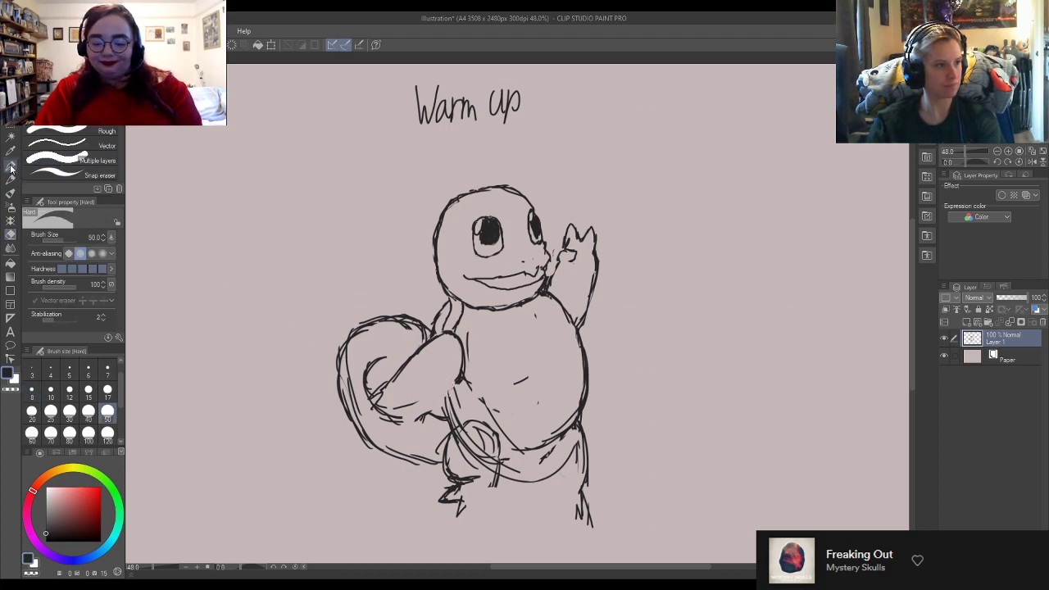
pyautogui.press('p')
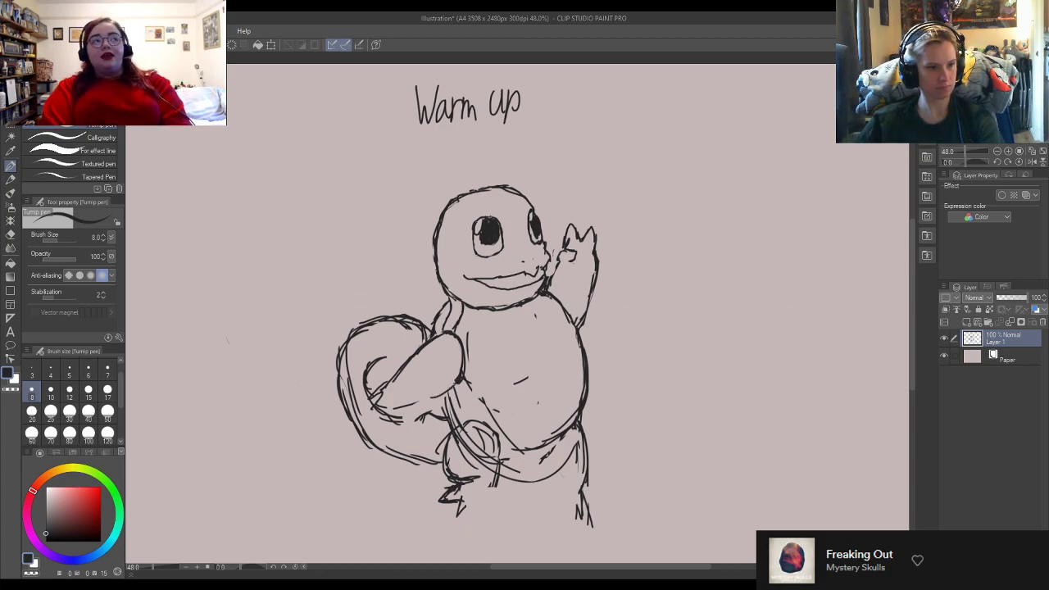
# Step: Erase the leftover marks on the torso and draw a curved line across the upper chest from shoulder to shoulder
pyautogui.press('e')
pyautogui.moveTo(489, 391)
pyautogui.mouseDown()
pyautogui.moveTo(498, 434)
pyautogui.moveTo(471, 383)
pyautogui.moveTo(473, 356)
pyautogui.moveTo(524, 386)
pyautogui.mouseUp()
pyautogui.press('p')
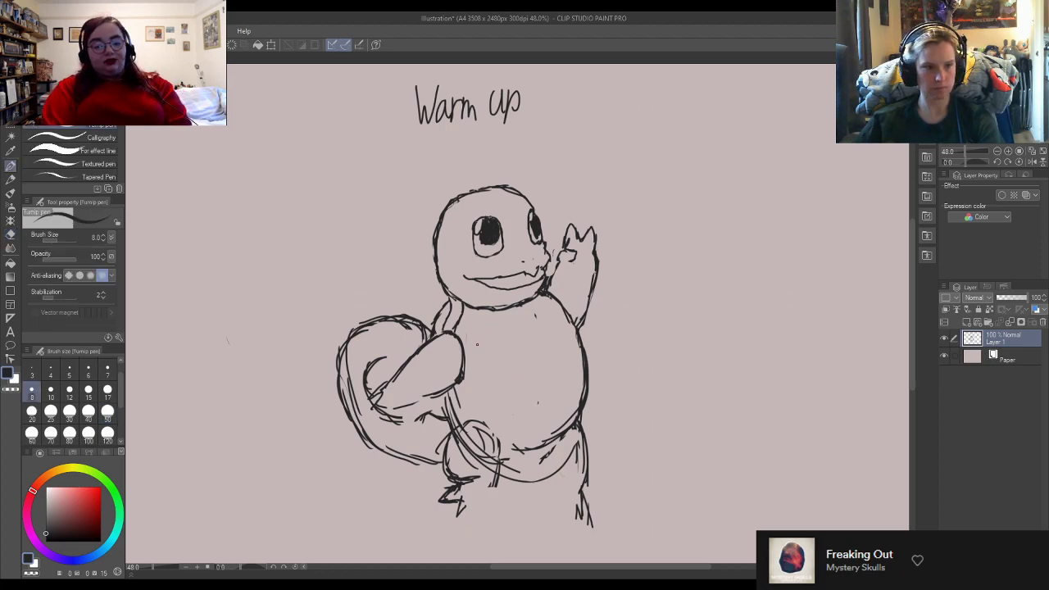
pyautogui.moveTo(466, 350)
pyautogui.mouseDown()
pyautogui.moveTo(541, 332)
pyautogui.moveTo(567, 306)
pyautogui.mouseUp()
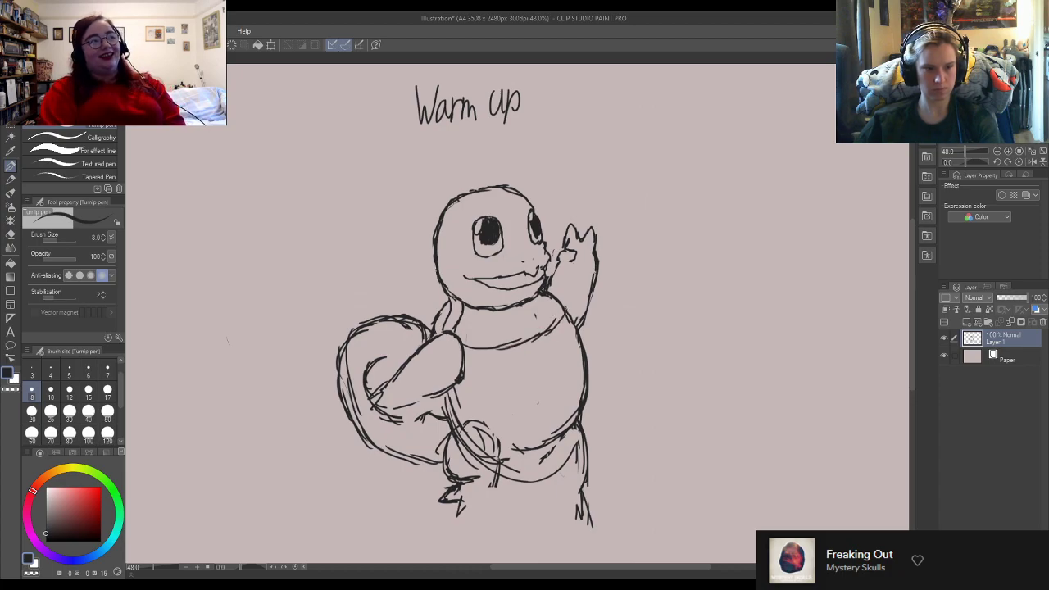
pyautogui.press('e')
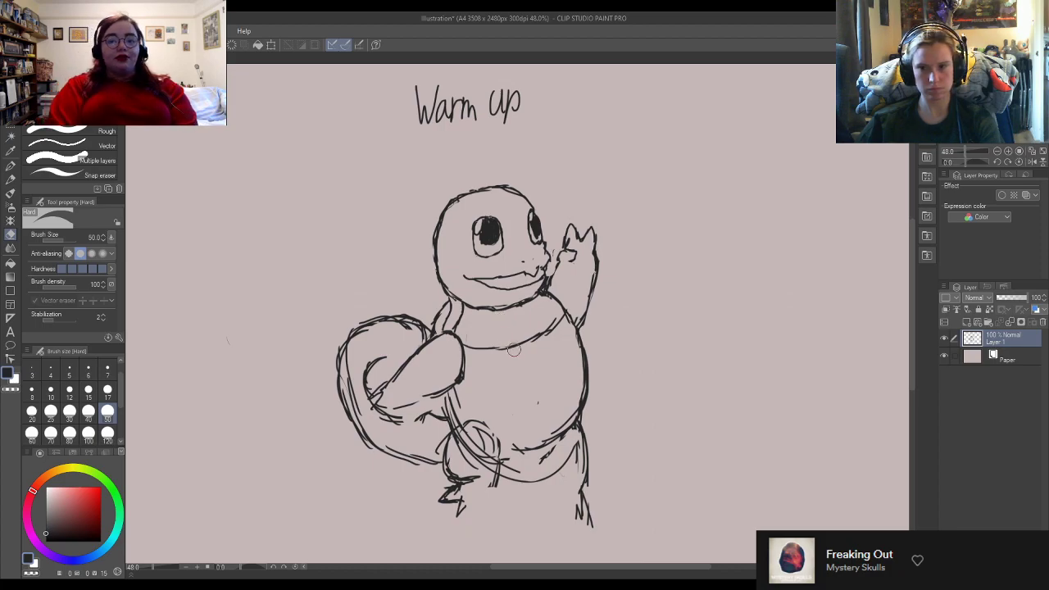
pyautogui.press('p')
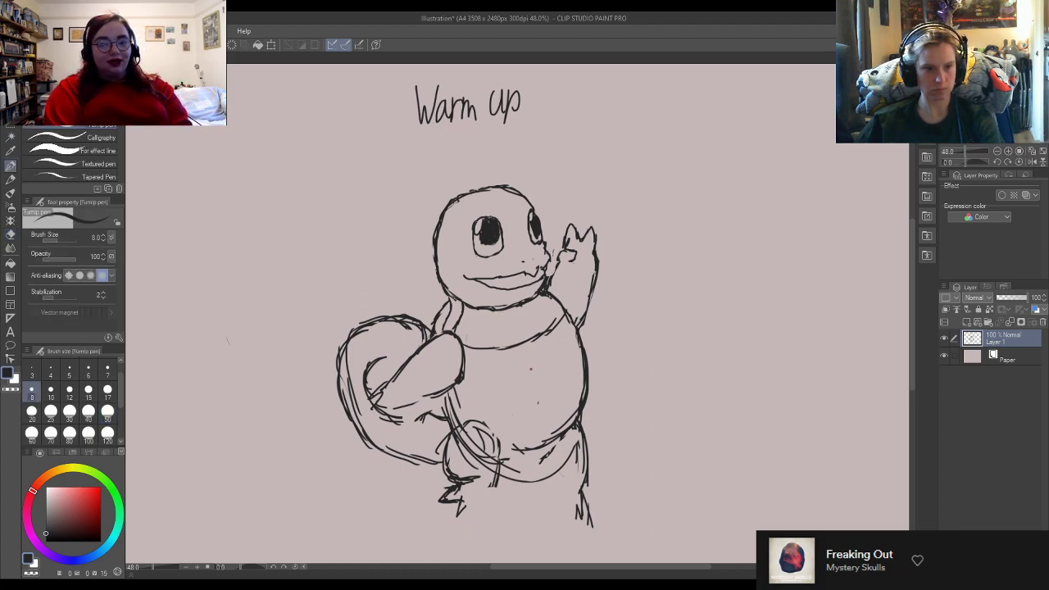
# Step: Draw a vertical dividing line down the belly from the chest curve and clean up around it
pyautogui.moveTo(527, 341); pyautogui.dragTo(542, 418)
pyautogui.press('e')
pyautogui.moveTo(534, 363)
pyautogui.mouseDown()
pyautogui.moveTo(539, 386)
pyautogui.moveTo(529, 349)
pyautogui.moveTo(543, 357)
pyautogui.moveTo(550, 414)
pyautogui.moveTo(577, 436)
pyautogui.mouseUp()
pyautogui.press('p')
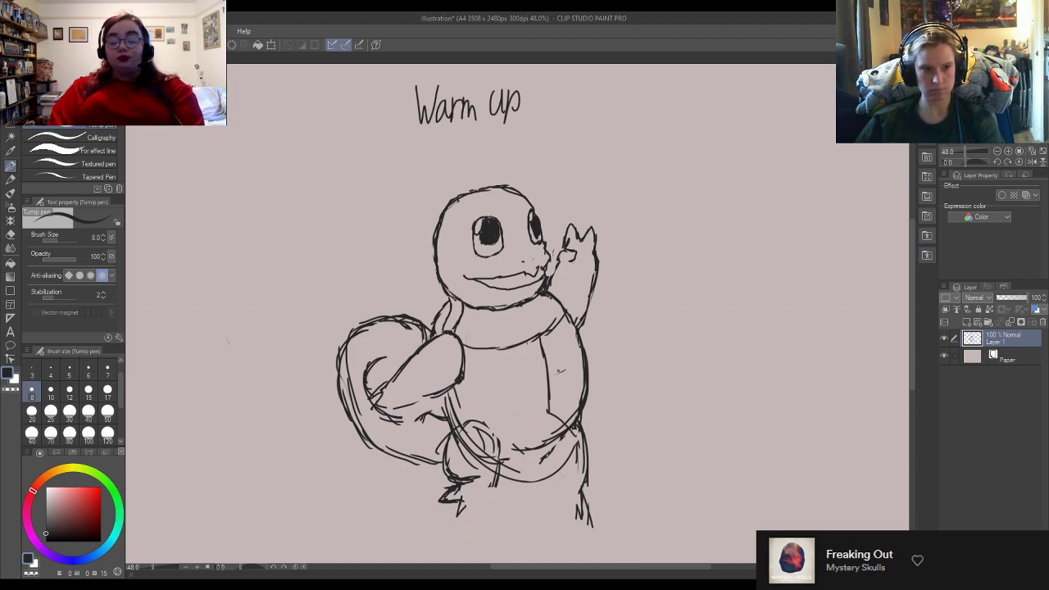
# Step: Draw a curved line across the belly from its outer edge past the vertical divider, reworking its inner end
pyautogui.moveTo(552, 375); pyautogui.dragTo(577, 365)
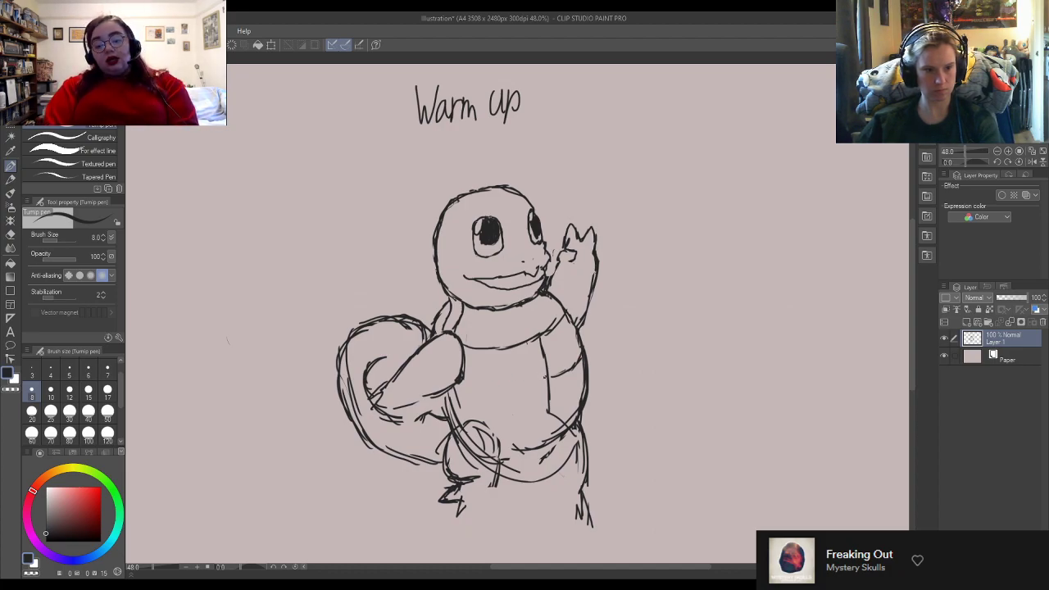
pyautogui.hotkey('ctrl', 'z')
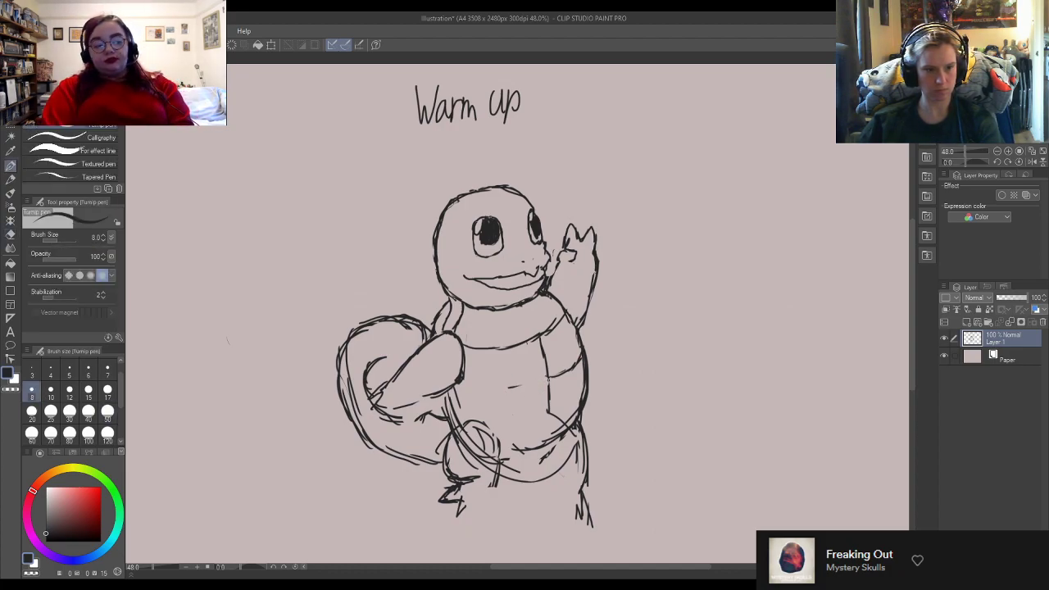
pyautogui.moveTo(523, 383)
pyautogui.mouseDown()
pyautogui.moveTo(573, 372)
pyautogui.moveTo(545, 376)
pyautogui.mouseUp()
pyautogui.press('e')
pyautogui.press('p')
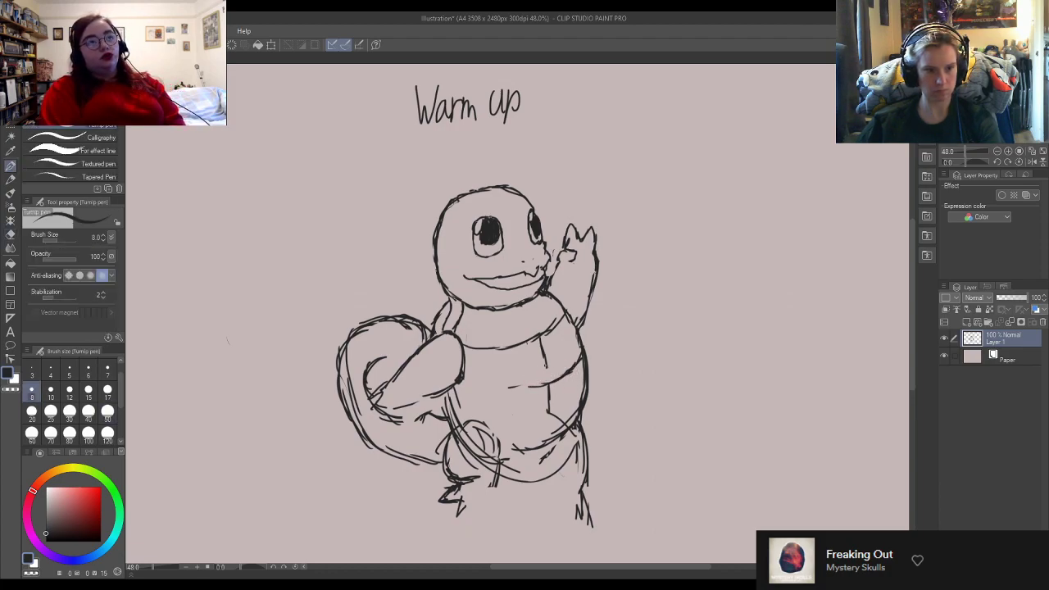
pyautogui.moveTo(501, 393); pyautogui.dragTo(535, 383)
pyautogui.press('e')
pyautogui.press('p')
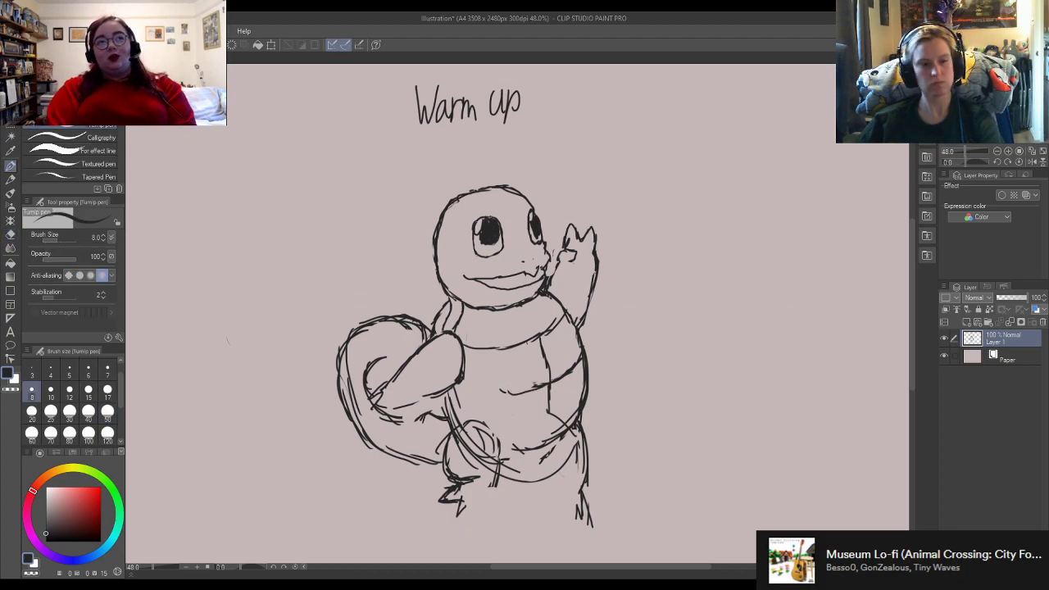
# Step: Extend the belly's cross curve to the near arm and add a diagonal plate line below it
pyautogui.press('e')
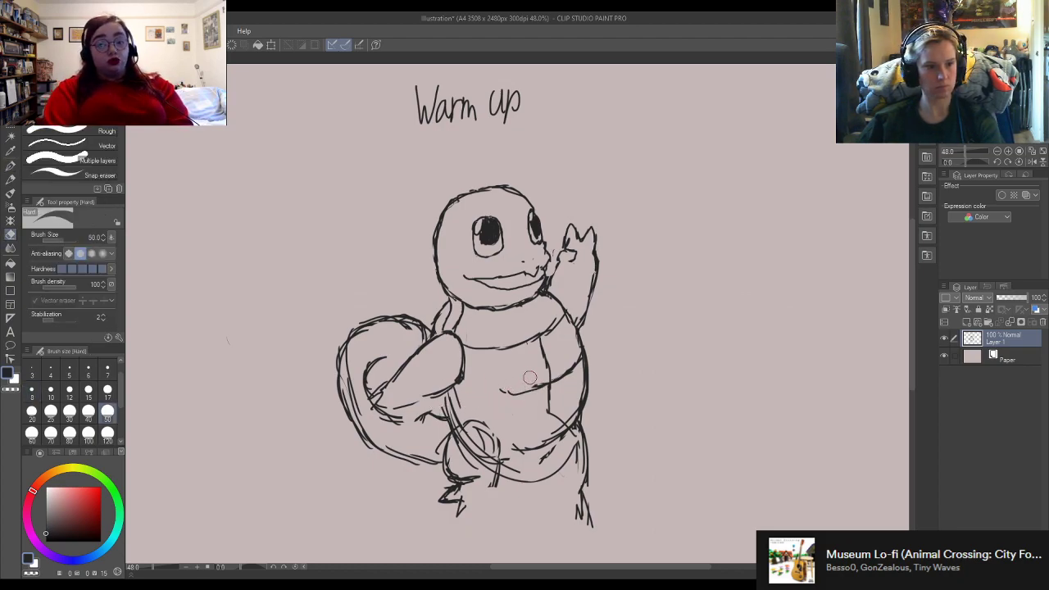
pyautogui.moveTo(501, 385); pyautogui.dragTo(520, 392)
pyautogui.press('p')
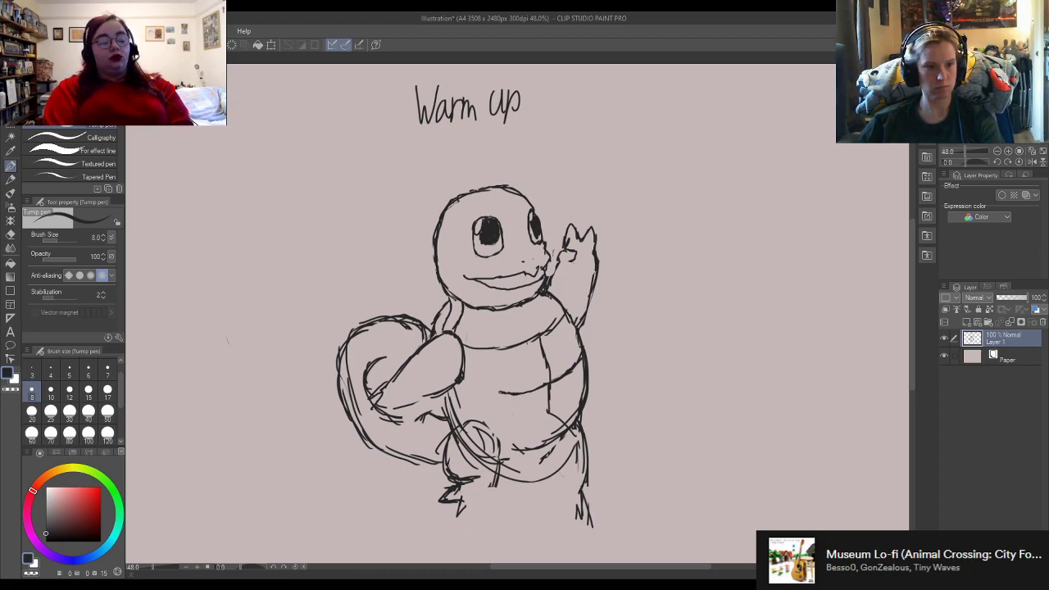
pyautogui.moveTo(464, 392); pyautogui.dragTo(496, 365)
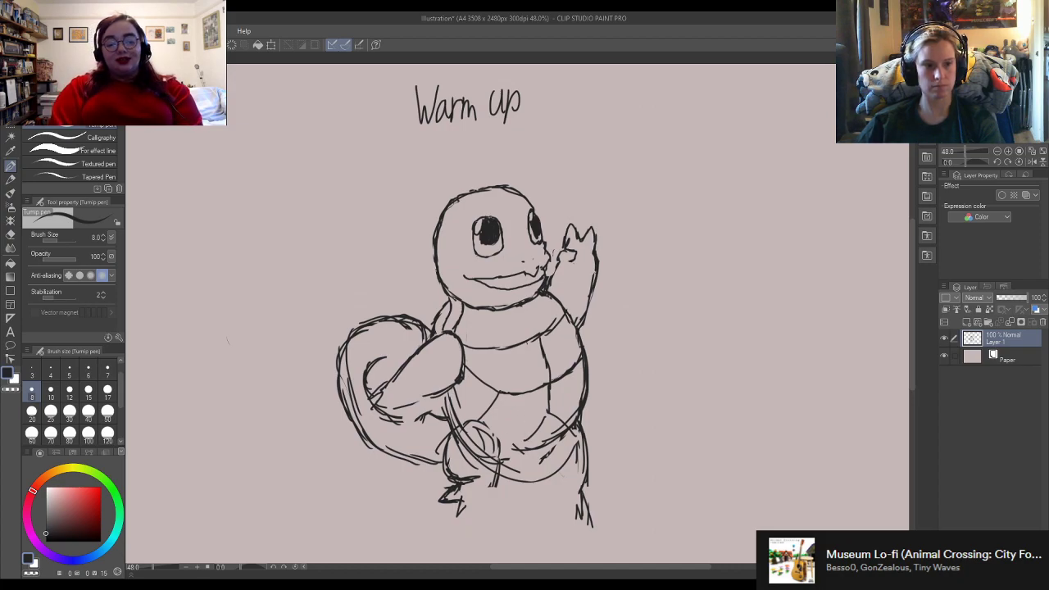
# Step: Erase the lines overlapping the near thigh and redraw the body's side and shell rim between arm and leg
pyautogui.press('e')
pyautogui.moveTo(476, 461)
pyautogui.mouseDown()
pyautogui.moveTo(464, 447)
pyautogui.moveTo(466, 466)
pyautogui.moveTo(459, 450)
pyautogui.moveTo(451, 418)
pyautogui.moveTo(461, 405)
pyautogui.moveTo(449, 397)
pyautogui.moveTo(446, 410)
pyautogui.mouseUp()
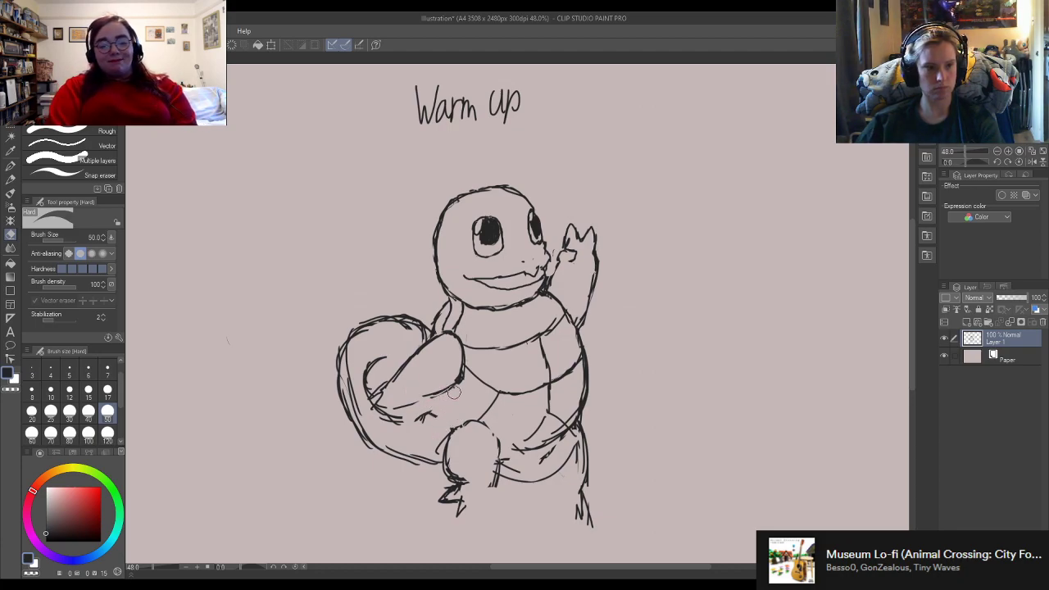
pyautogui.press('p')
pyautogui.moveTo(449, 403); pyautogui.dragTo(458, 421)
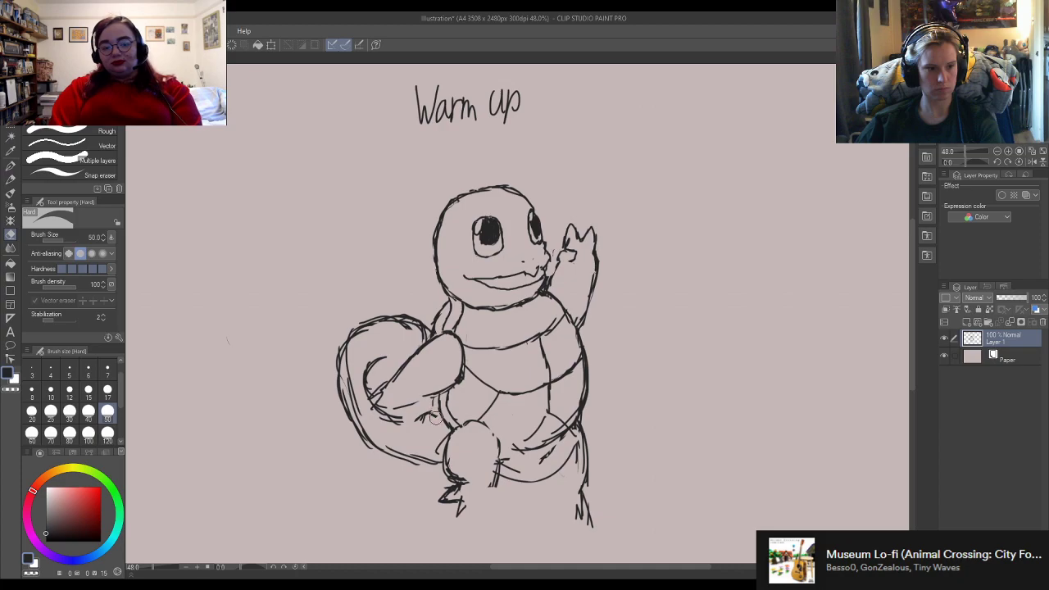
pyautogui.moveTo(432, 400); pyautogui.dragTo(441, 431)
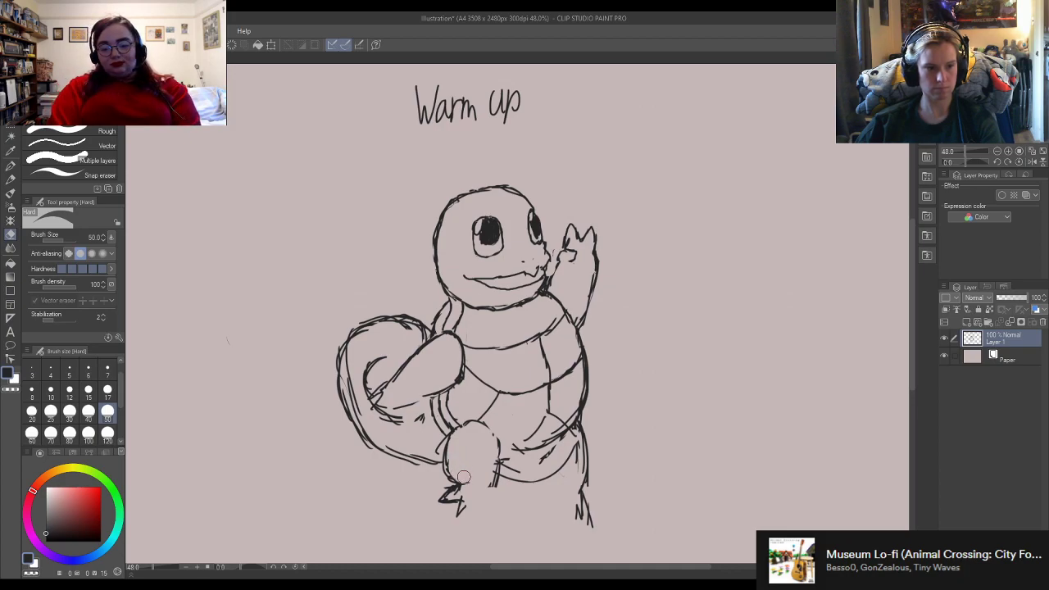
# Step: Erase the jagged claws of the near foot and redraw the foot with pointed toes
pyautogui.press('e')
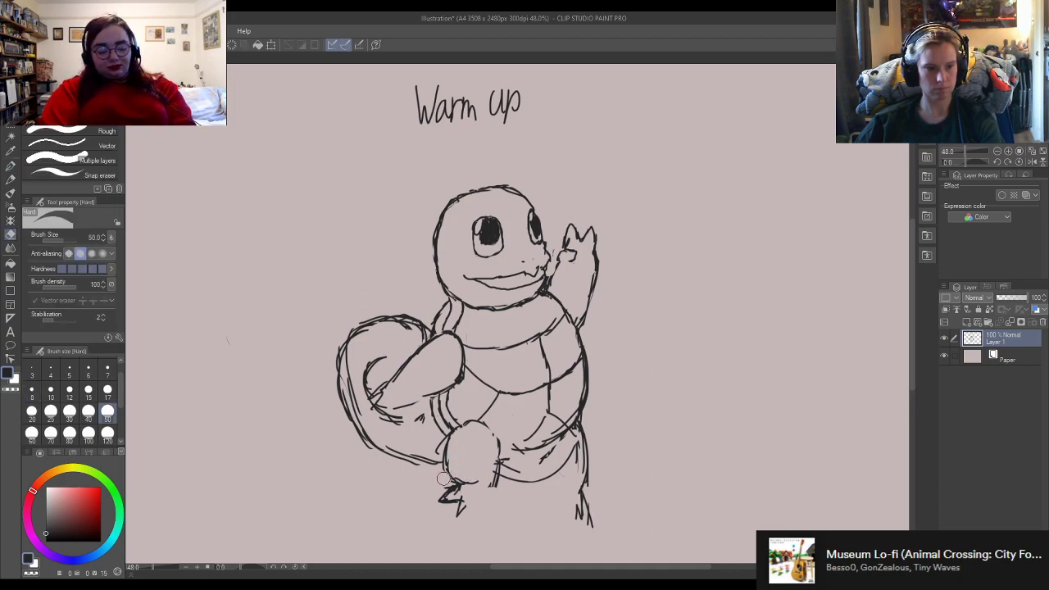
pyautogui.press('p')
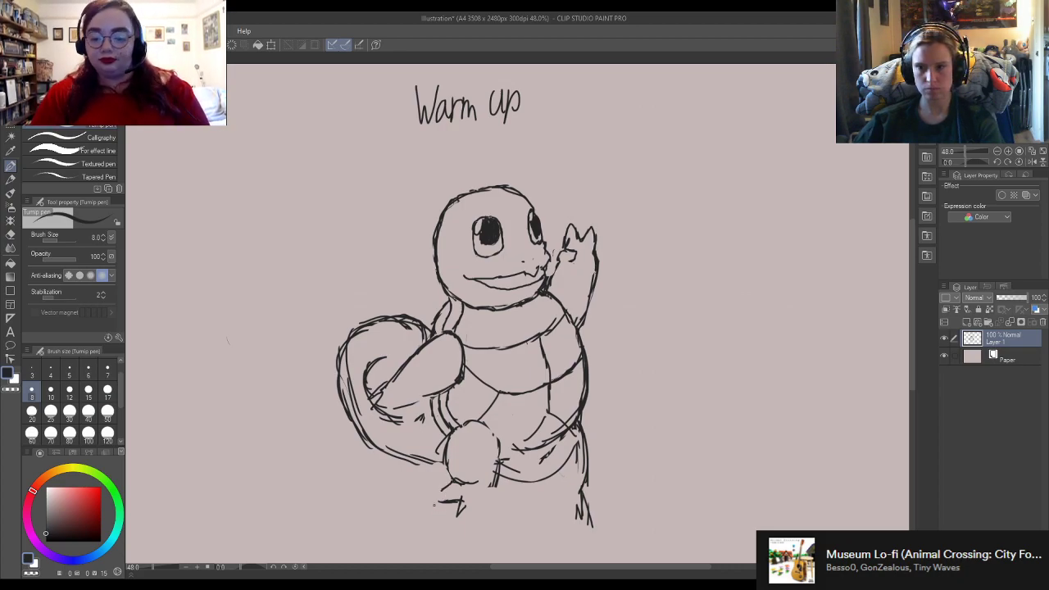
pyautogui.press('e')
pyautogui.moveTo(450, 493)
pyautogui.mouseDown()
pyautogui.moveTo(461, 504)
pyautogui.moveTo(442, 489)
pyautogui.mouseUp()
pyautogui.press('p')
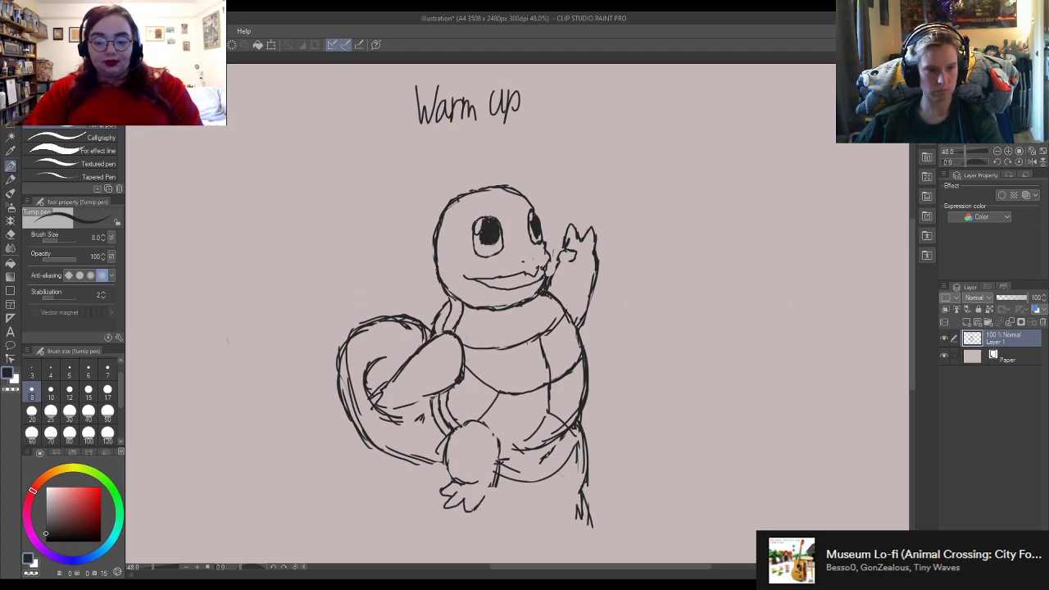
# Step: Clean up the near lower leg and redraw its inner edge from the knee down to the foot
pyautogui.press('e')
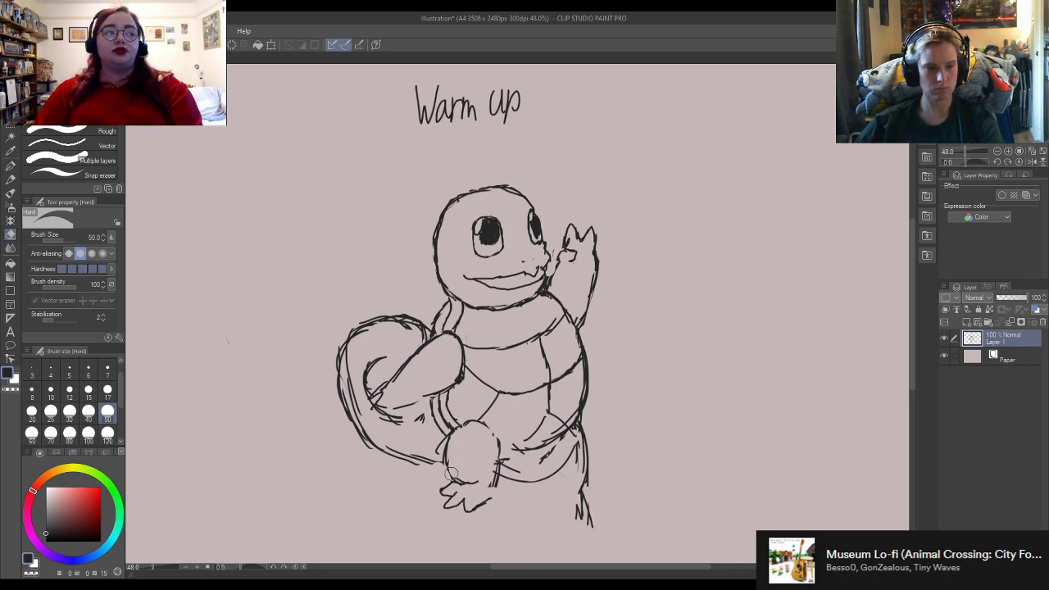
pyautogui.moveTo(487, 509); pyautogui.dragTo(486, 508)
pyautogui.press('p')
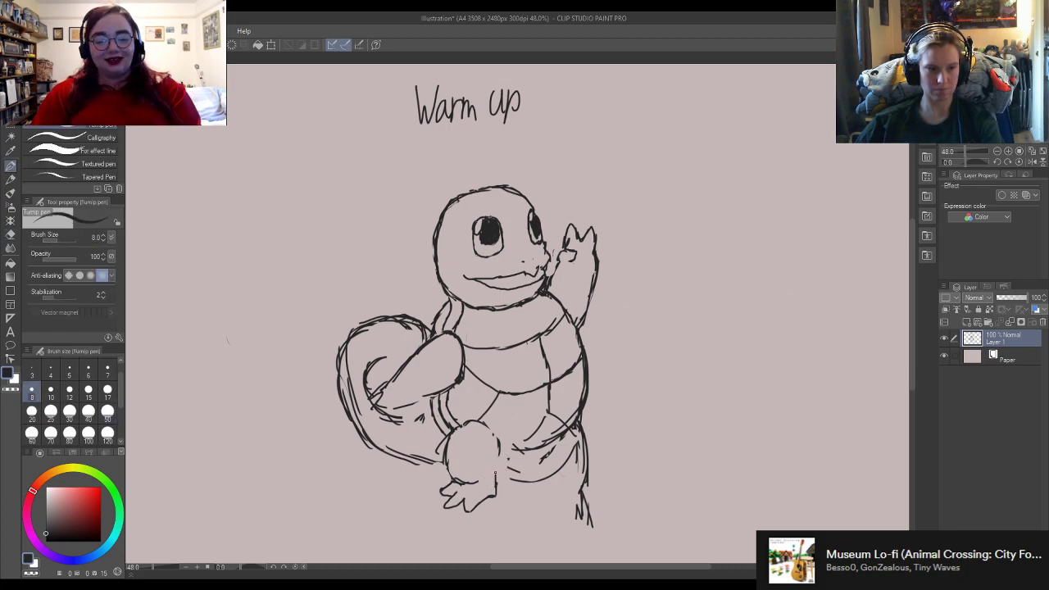
pyautogui.moveTo(497, 455); pyautogui.dragTo(494, 483)
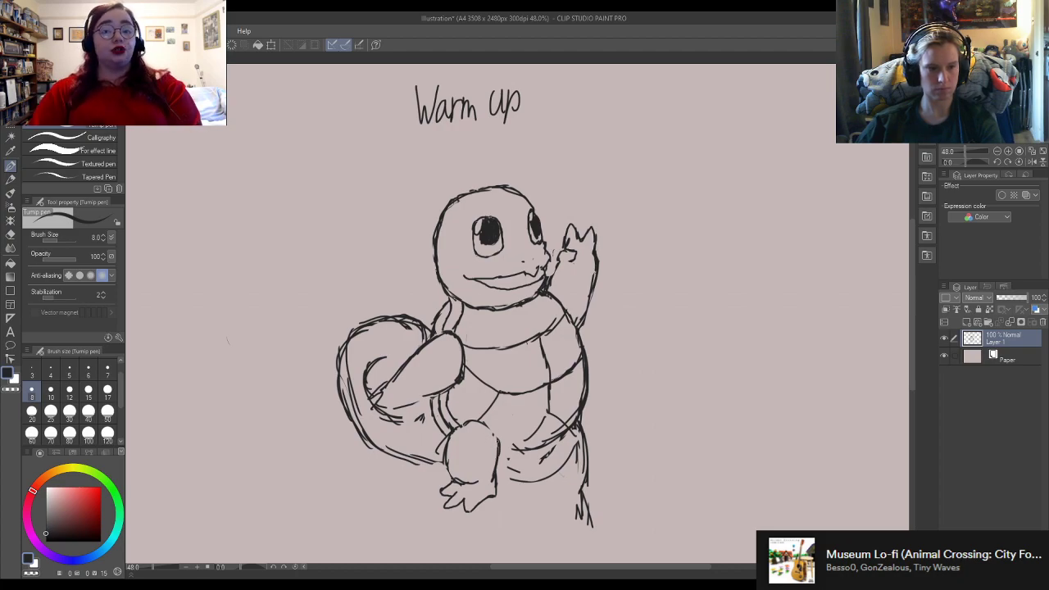
# Step: Erase the outer side of the body below the raised arm and redraw the belly's far edge further inward
pyautogui.press('e')
pyautogui.moveTo(543, 464)
pyautogui.mouseDown()
pyautogui.moveTo(531, 448)
pyautogui.moveTo(576, 421)
pyautogui.moveTo(563, 428)
pyautogui.mouseUp()
pyautogui.moveTo(588, 349); pyautogui.dragTo(585, 412)
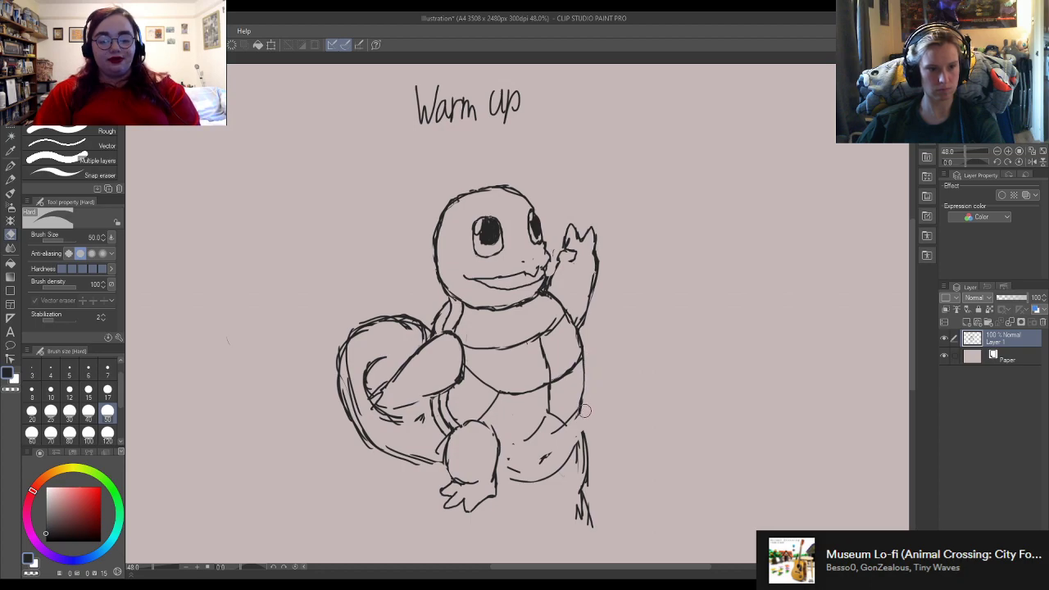
pyautogui.moveTo(563, 321); pyautogui.dragTo(581, 396)
pyautogui.press('p')
pyautogui.moveTo(554, 293); pyautogui.dragTo(578, 341)
pyautogui.moveTo(549, 294)
pyautogui.mouseDown()
pyautogui.moveTo(565, 317)
pyautogui.moveTo(555, 292)
pyautogui.moveTo(564, 305)
pyautogui.moveTo(574, 371)
pyautogui.moveTo(566, 417)
pyautogui.moveTo(525, 449)
pyautogui.mouseUp()
# Step: Redraw the belly's lower curve between the legs and erase the overlapping lines at its far corner
pyautogui.press('e')
pyautogui.press('p')
pyautogui.moveTo(530, 446); pyautogui.dragTo(501, 446)
pyautogui.press('e')
pyautogui.moveTo(568, 437); pyautogui.dragTo(586, 394)
pyautogui.press('p')
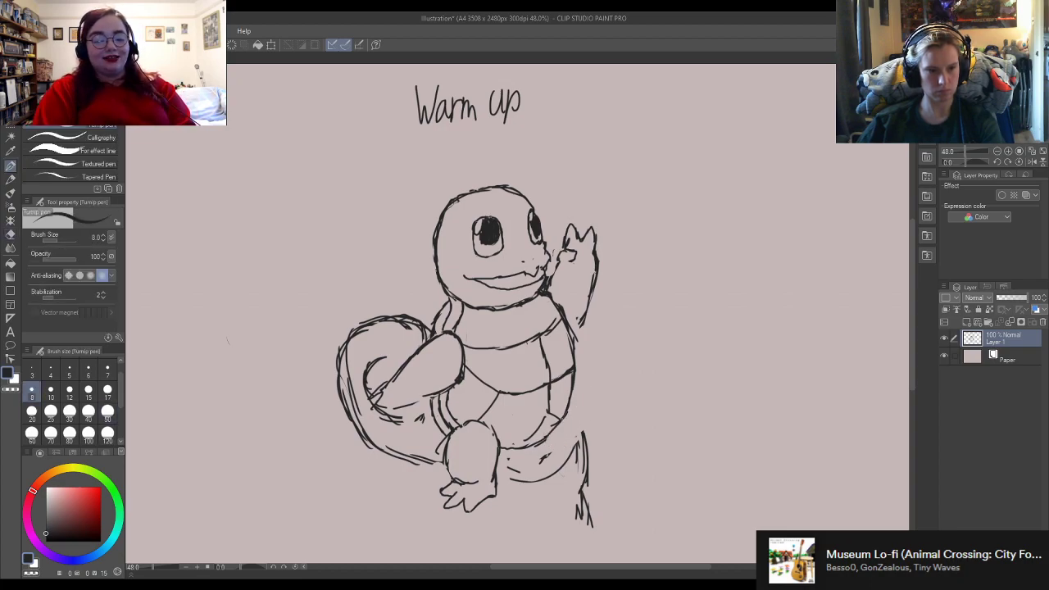
# Step: Erase the rough lower lines of the raised arm and redraw both edges so they meet the body
pyautogui.press('e')
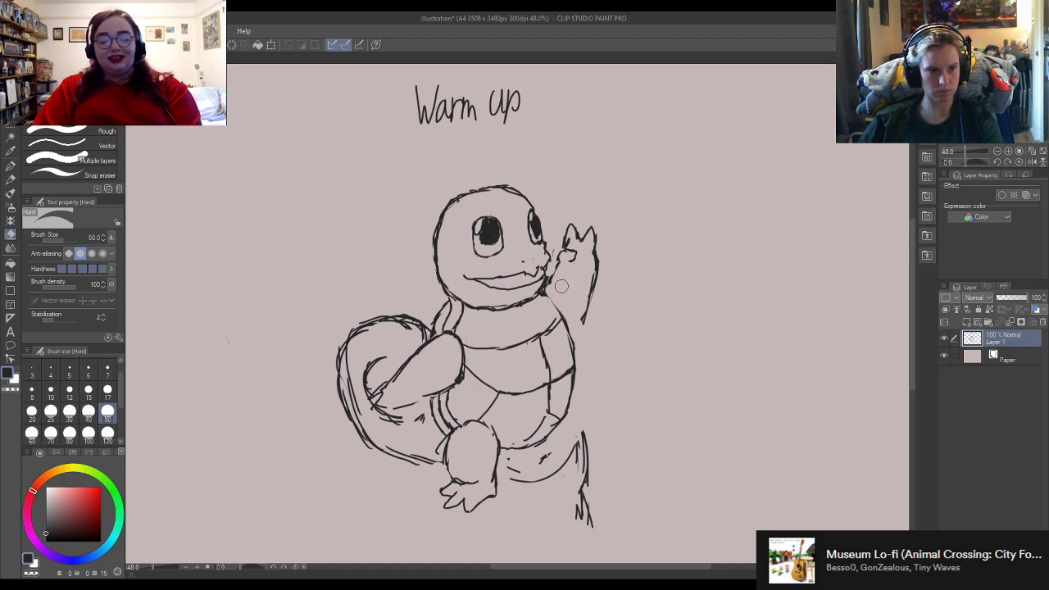
pyautogui.press('p')
pyautogui.press('e')
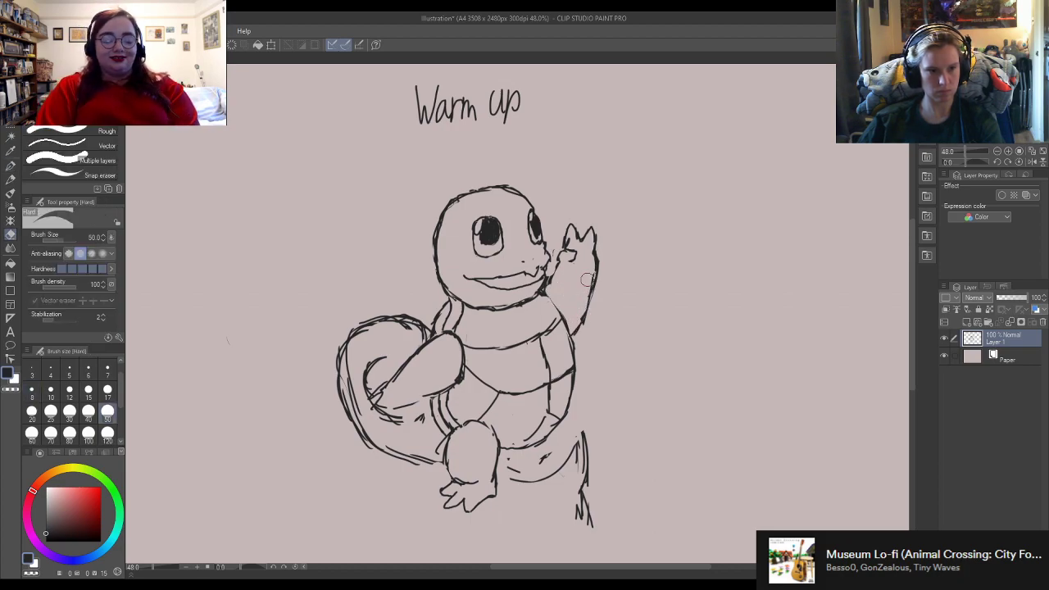
pyautogui.press('p')
pyautogui.press('e')
pyautogui.press('p')
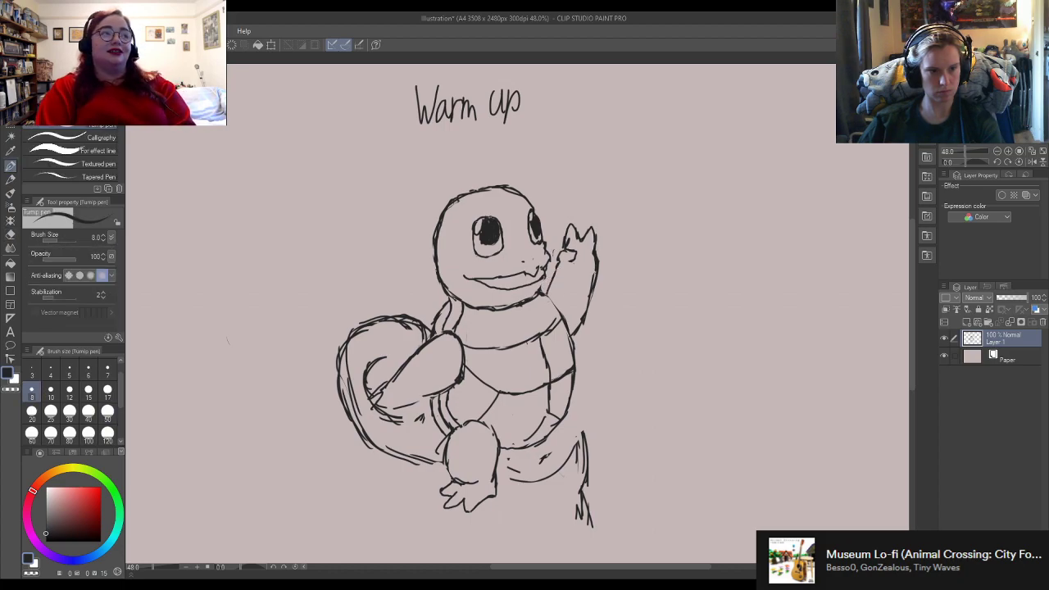
# Step: Erase the thick outer edge of the raised forearm and redraw it as a thinner line
pyautogui.press('e')
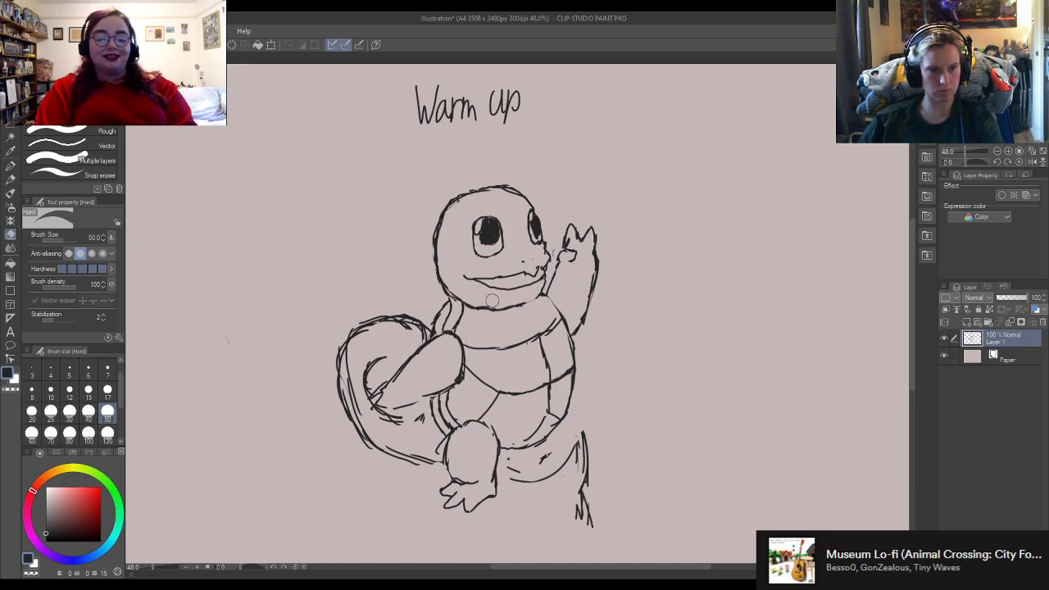
pyautogui.press('p')
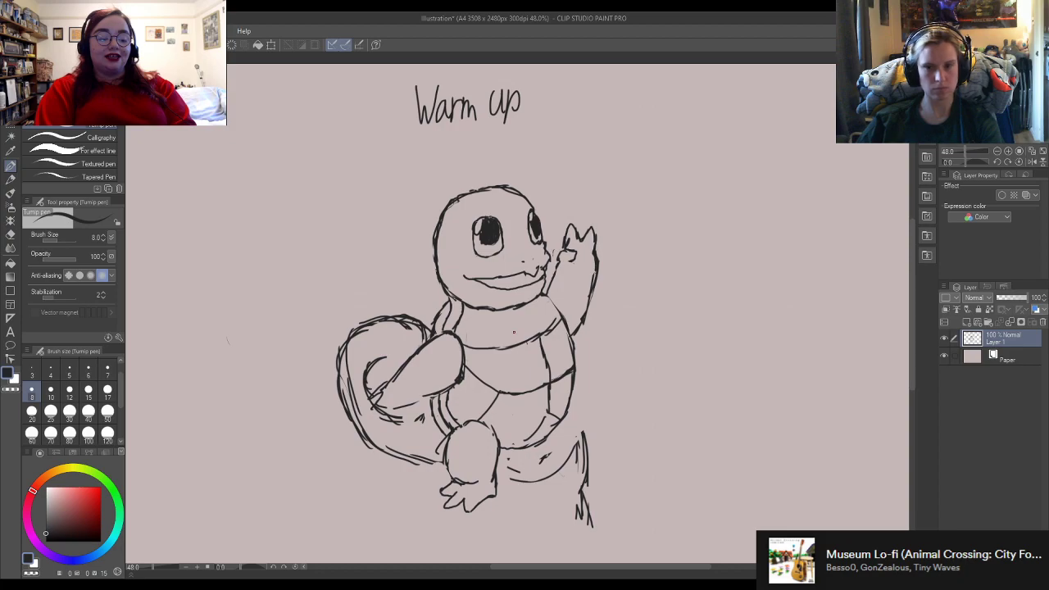
pyautogui.press('e')
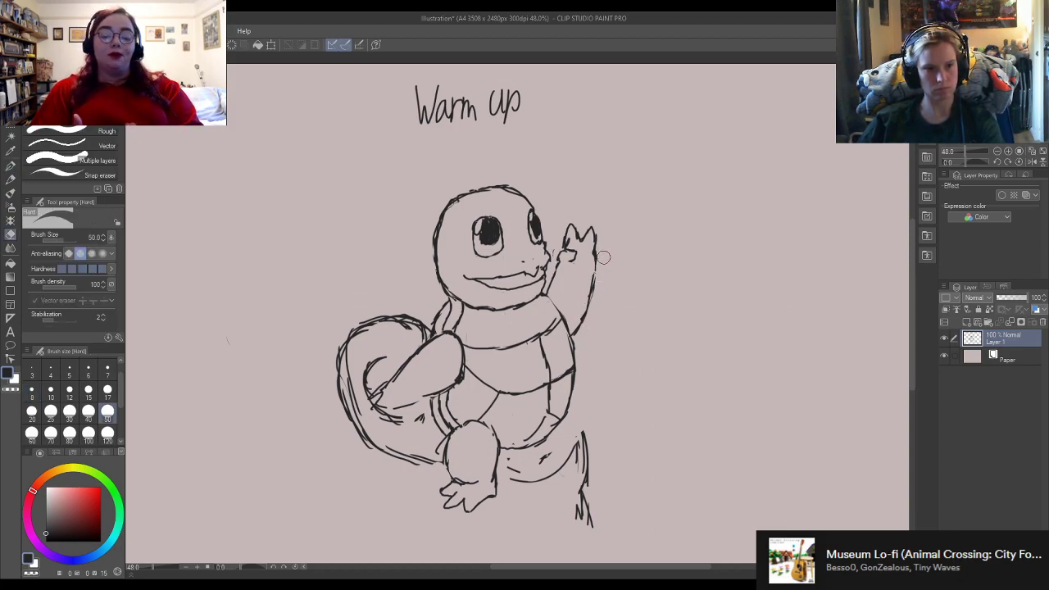
pyautogui.press('p')
pyautogui.press('e')
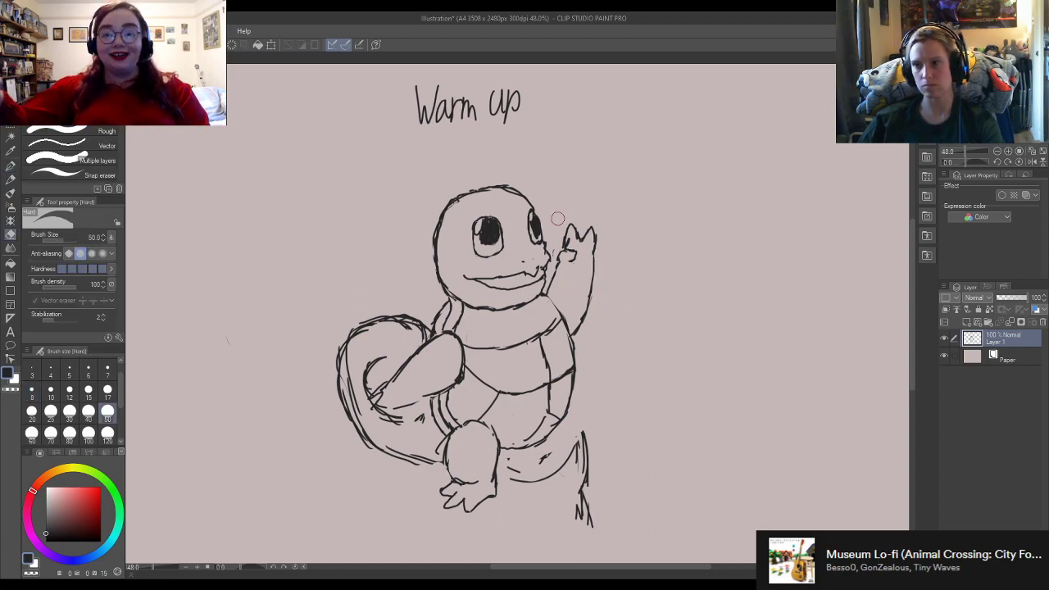
pyautogui.press('p')
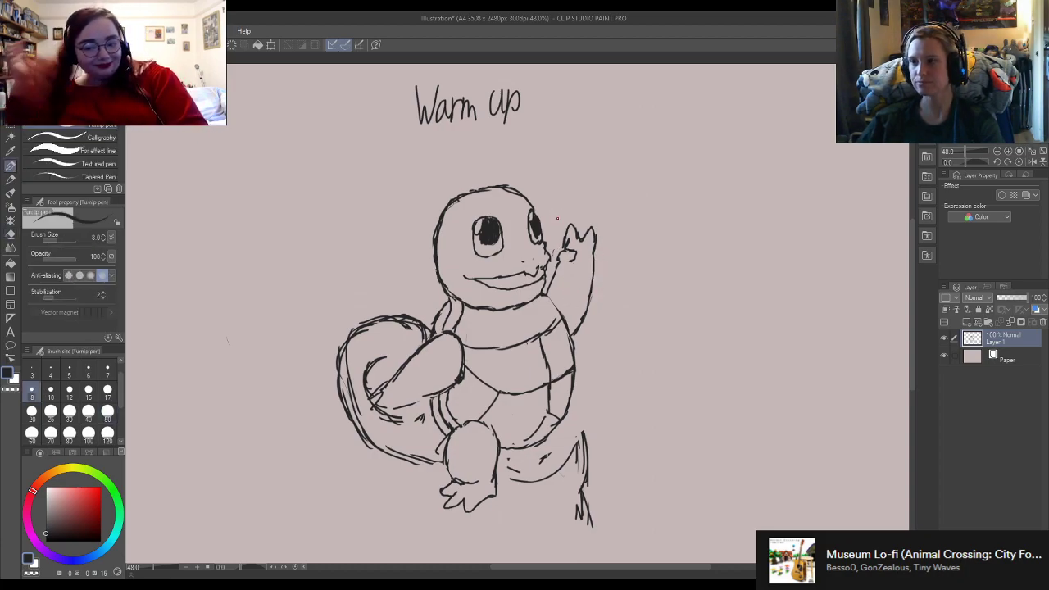
# Step: Erase the stray hatching below the belly and draw the shell's lower rim beneath the belly curve
pyautogui.press('e')
pyautogui.moveTo(516, 470); pyautogui.dragTo(537, 466)
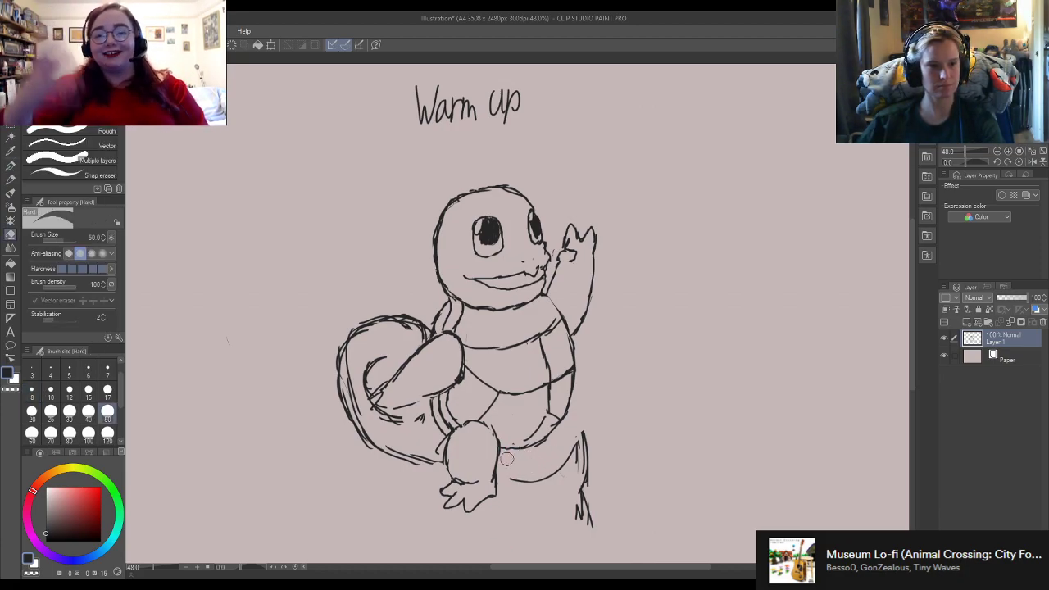
pyautogui.press('p')
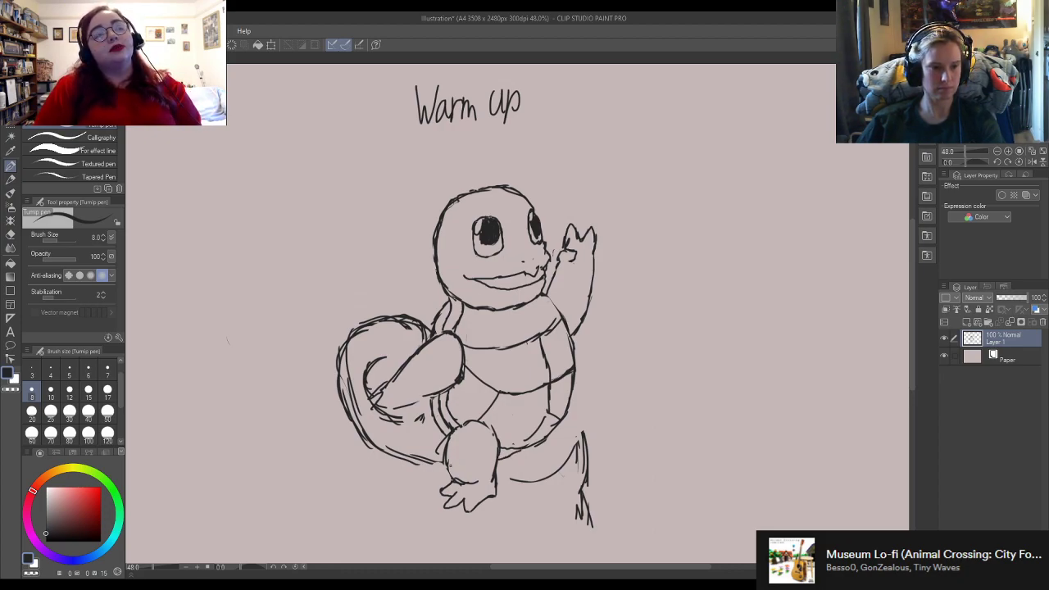
# Step: Erase the doubled strokes around the tail's outer curve and redraw it as one clean outline
pyautogui.press('e')
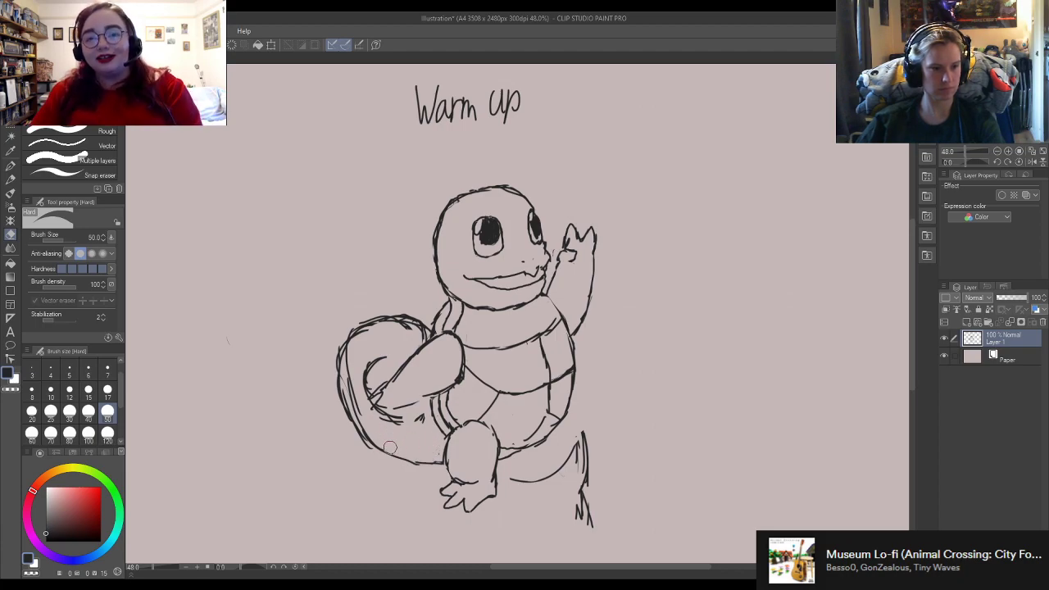
pyautogui.moveTo(376, 436)
pyautogui.mouseDown()
pyautogui.moveTo(346, 357)
pyautogui.moveTo(355, 318)
pyautogui.moveTo(332, 366)
pyautogui.mouseUp()
pyautogui.press('p')
pyautogui.press('e')
pyautogui.moveTo(384, 445)
pyautogui.mouseDown()
pyautogui.moveTo(348, 387)
pyautogui.moveTo(359, 415)
pyautogui.mouseUp()
pyautogui.press('p')
pyautogui.press('e')
pyautogui.moveTo(348, 346)
pyautogui.mouseDown()
pyautogui.moveTo(390, 326)
pyautogui.moveTo(422, 337)
pyautogui.moveTo(410, 327)
pyautogui.moveTo(348, 331)
pyautogui.moveTo(340, 369)
pyautogui.mouseUp()
pyautogui.press('p')
# Step: Erase the rough lines inside the tail curl and redraw the spiral and the lowered hand
pyautogui.press('e')
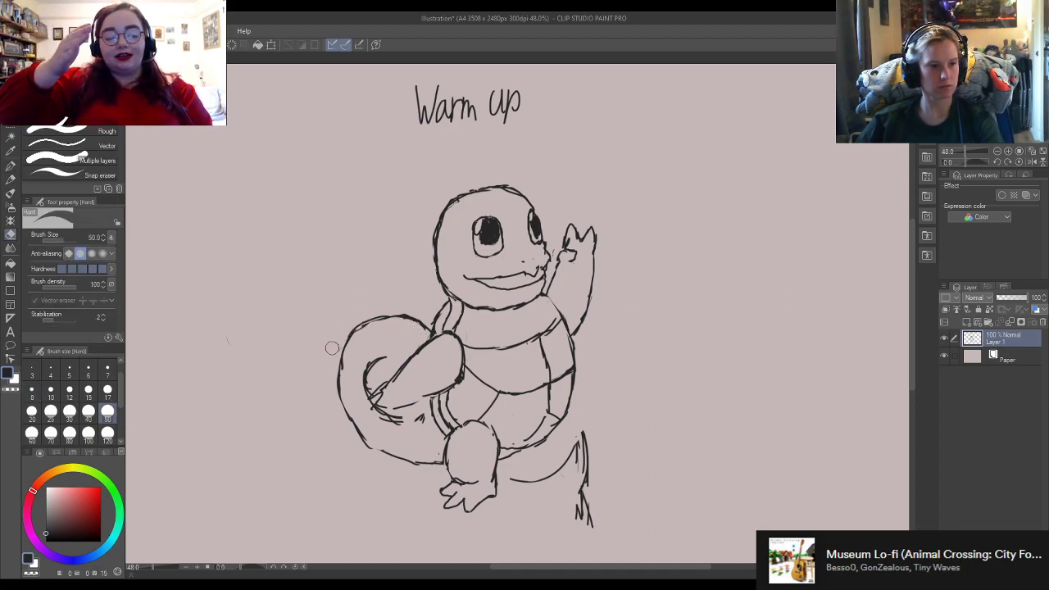
pyautogui.moveTo(371, 389)
pyautogui.mouseDown()
pyautogui.moveTo(406, 411)
pyautogui.moveTo(397, 407)
pyautogui.moveTo(415, 429)
pyautogui.moveTo(369, 414)
pyautogui.moveTo(426, 427)
pyautogui.mouseUp()
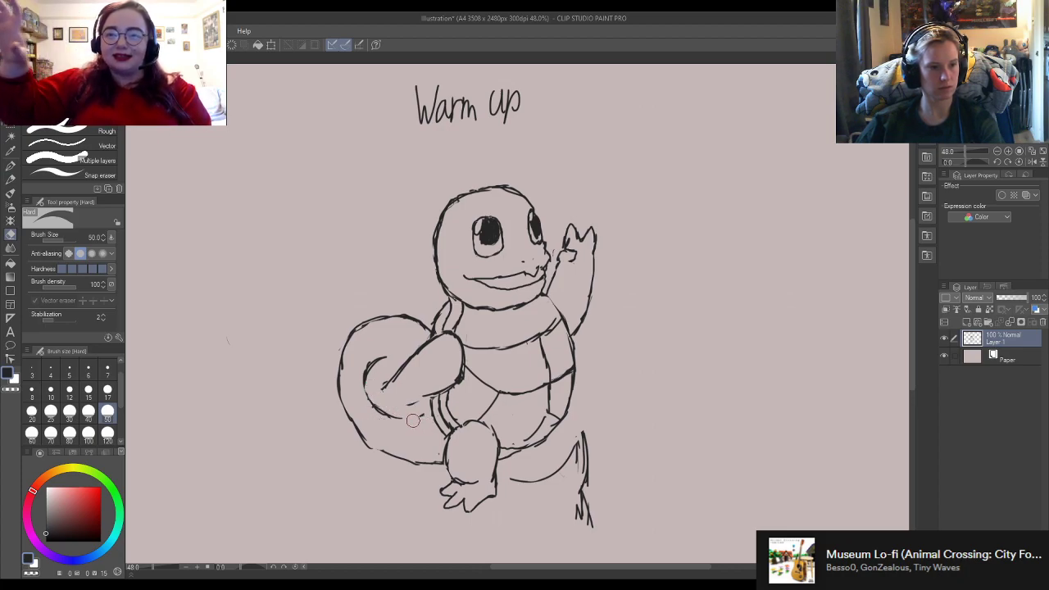
pyautogui.press('p')
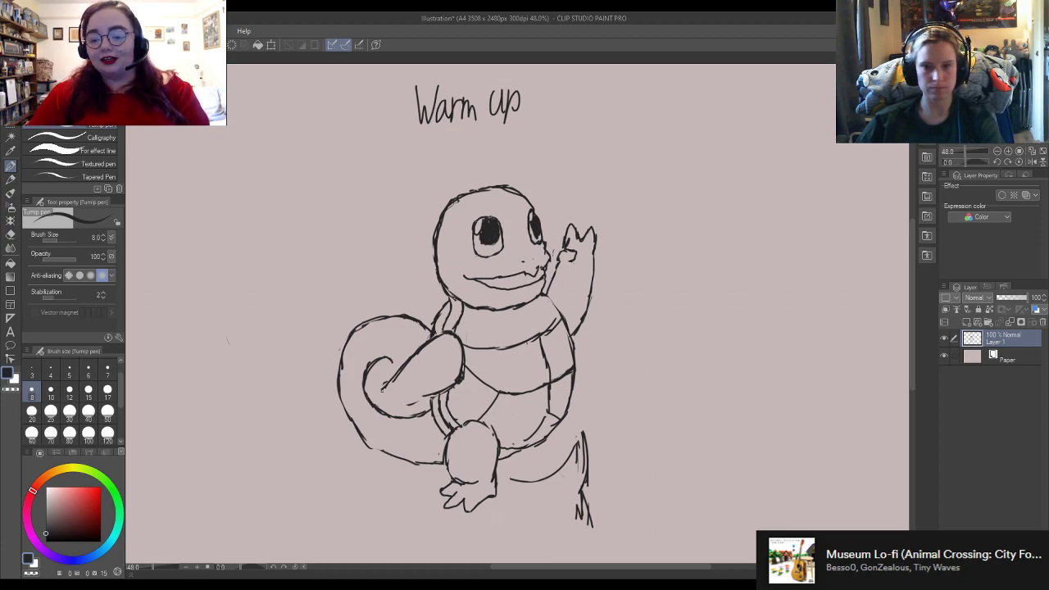
pyautogui.hotkey('ctrl', 'z')
pyautogui.hotkey('ctrl', 'z')
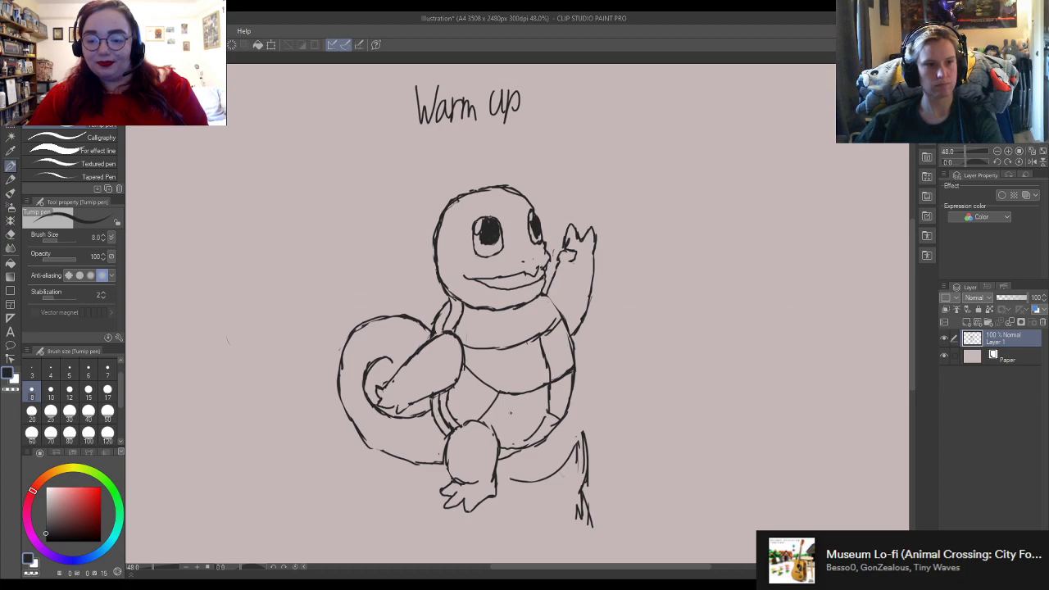
# Step: Erase the rough far leg and draw a new curved outer thigh line from the body
pyautogui.press('e')
pyautogui.moveTo(507, 482)
pyautogui.mouseDown()
pyautogui.moveTo(574, 466)
pyautogui.moveTo(578, 446)
pyautogui.moveTo(564, 468)
pyautogui.mouseUp()
pyautogui.press('p')
pyautogui.moveTo(571, 403); pyautogui.dragTo(589, 444)
pyautogui.press('e')
pyautogui.moveTo(585, 513)
pyautogui.mouseDown()
pyautogui.moveTo(587, 431)
pyautogui.moveTo(581, 452)
pyautogui.mouseUp()
pyautogui.press('p')
pyautogui.moveTo(571, 403); pyautogui.dragTo(583, 457)
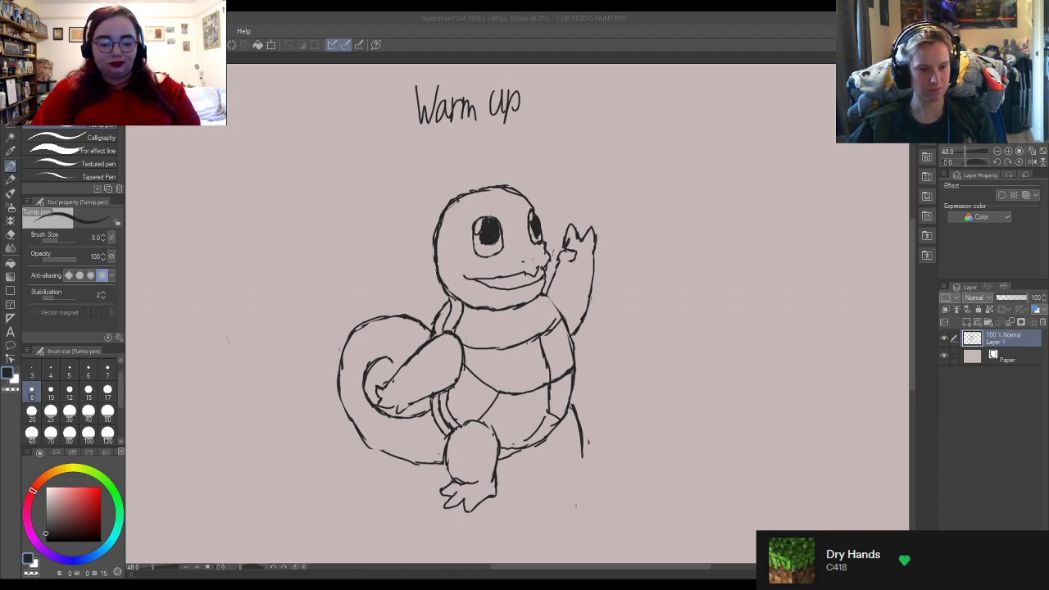
# Step: Draw the rest of the far leg with its inner edge and pointed toes, and tidy the lines
pyautogui.click(588, 467)
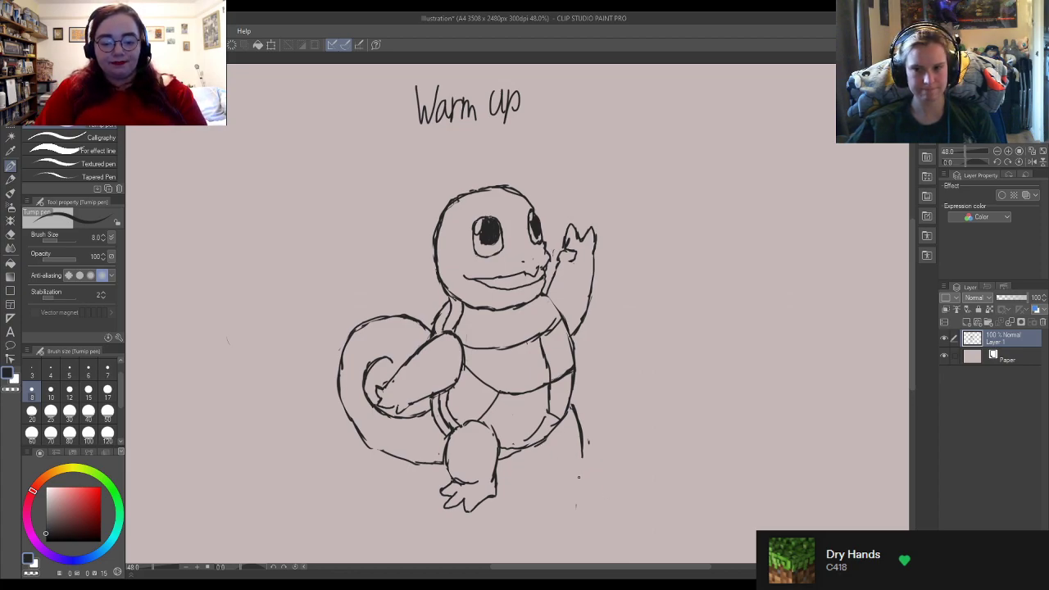
pyautogui.moveTo(583, 456); pyautogui.dragTo(584, 491)
pyautogui.moveTo(583, 446)
pyautogui.mouseDown()
pyautogui.moveTo(587, 491)
pyautogui.moveTo(574, 492)
pyautogui.mouseUp()
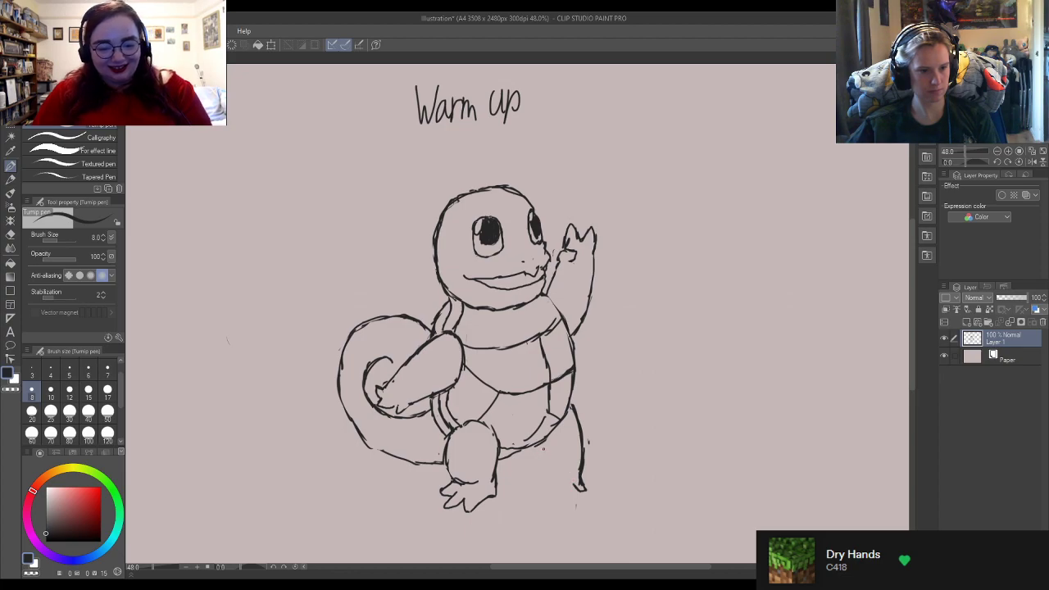
pyautogui.moveTo(540, 450)
pyautogui.mouseDown()
pyautogui.moveTo(565, 507)
pyautogui.moveTo(590, 488)
pyautogui.mouseUp()
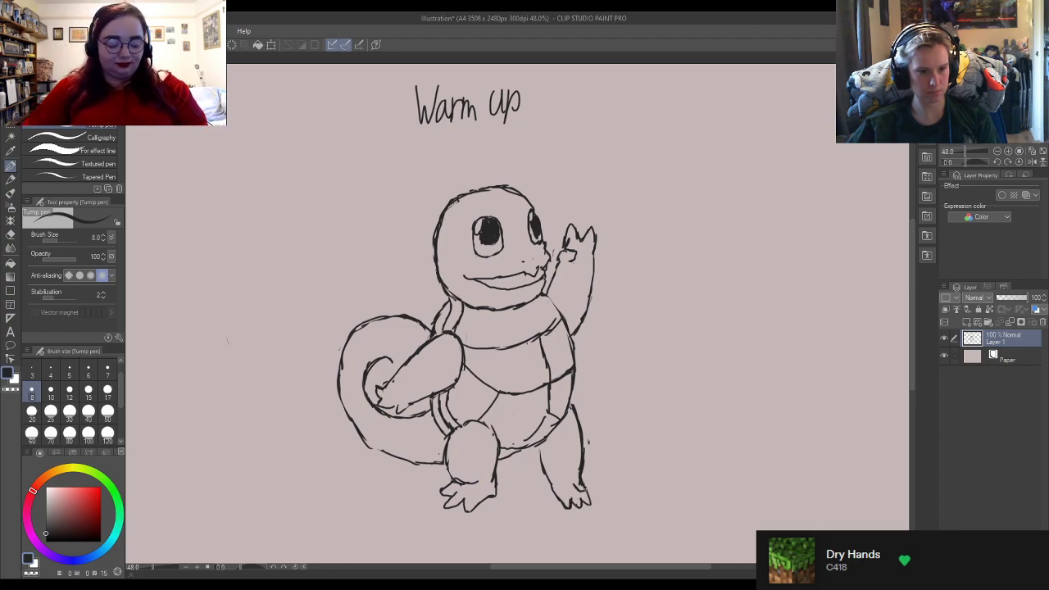
pyautogui.press('e')
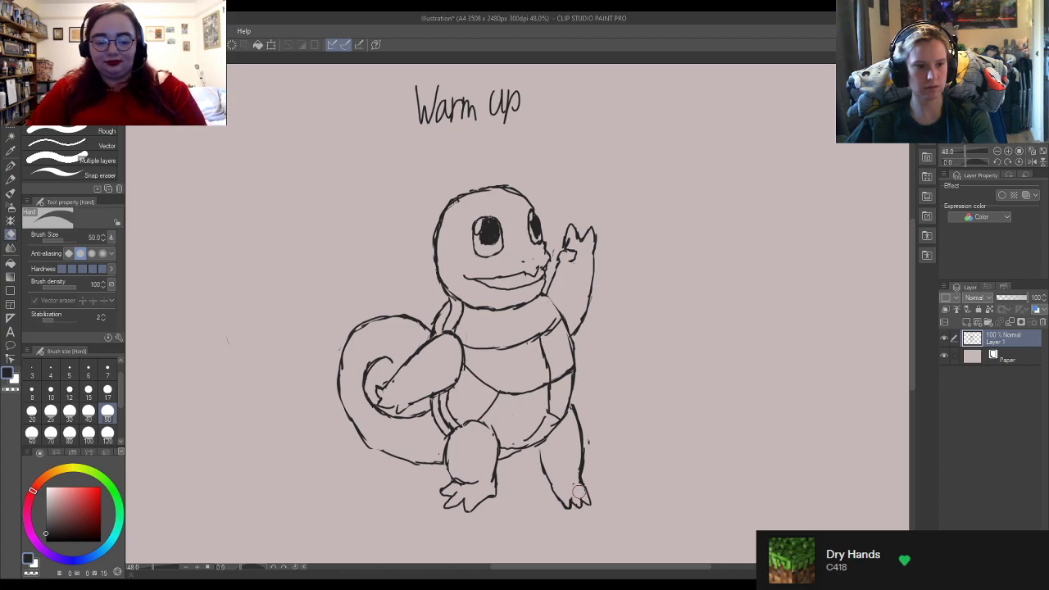
pyautogui.moveTo(557, 464)
pyautogui.mouseDown()
pyautogui.moveTo(542, 479)
pyautogui.moveTo(572, 477)
pyautogui.mouseUp()
pyautogui.press('p')
pyautogui.press('e')
pyautogui.press('p')
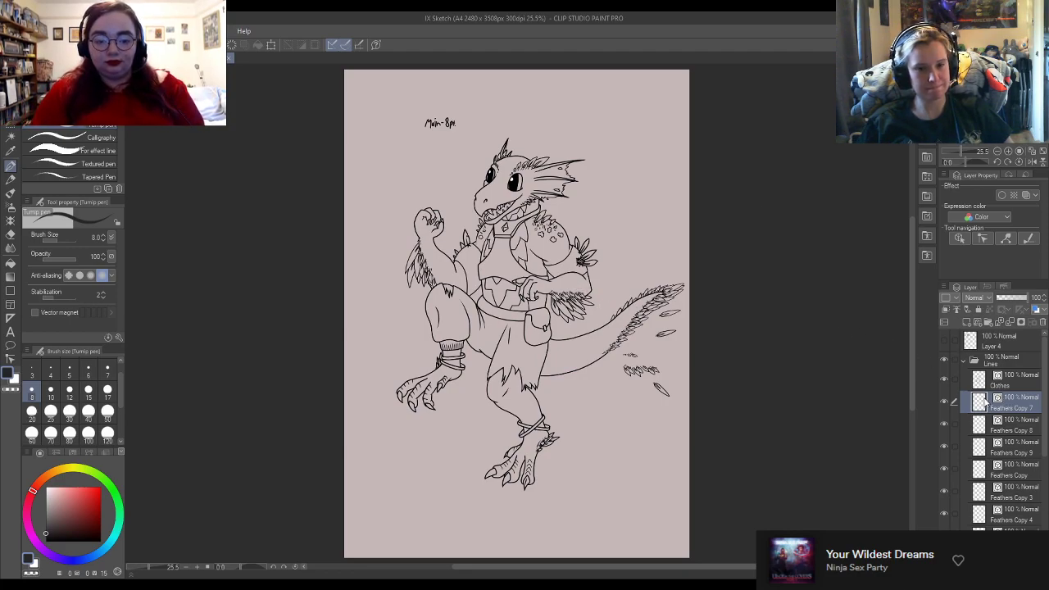
# Step: In the IX Sketch drawing, delete the Feathers Copy 8 layer and merge Feathers Copy 7 down into Feathers Copy 9
pyautogui.click(945, 401)
pyautogui.click(945, 402)
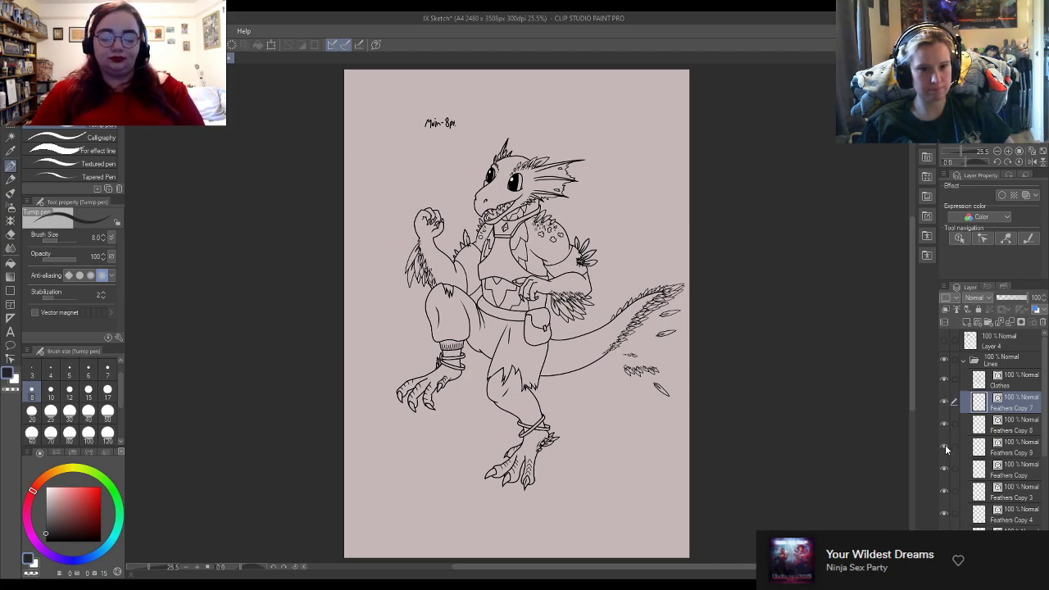
pyautogui.click(1012, 429)
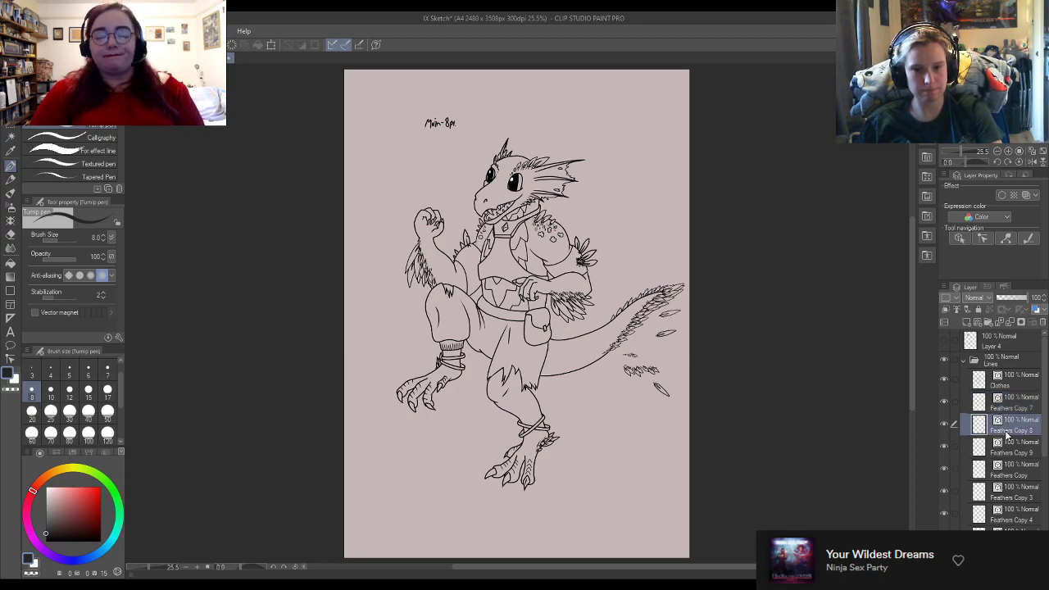
pyautogui.press('Delete')
pyautogui.click(988, 405)
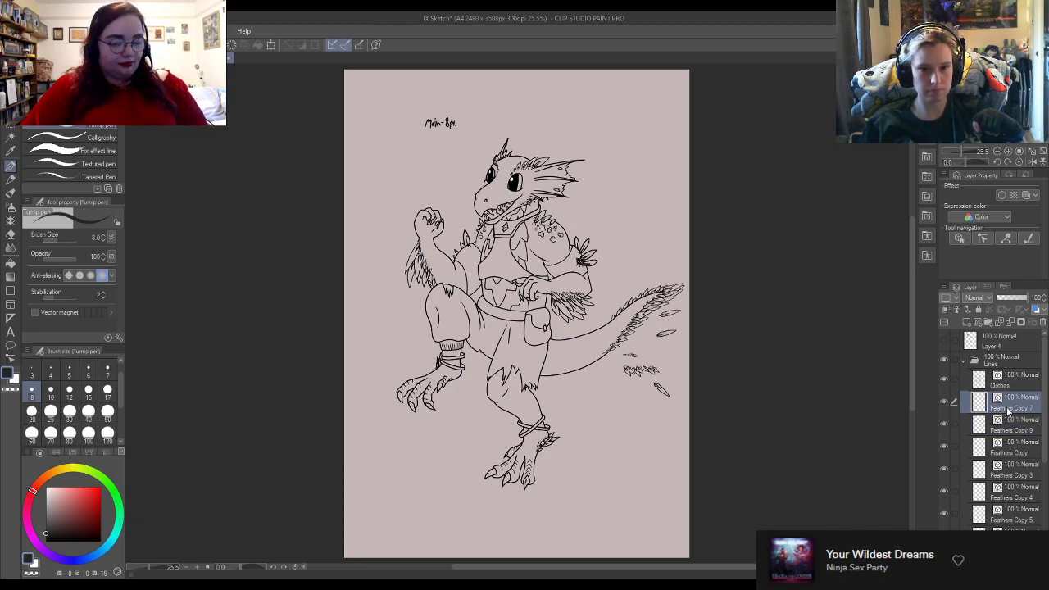
pyautogui.hotkey('ctrl', 'e')
pyautogui.scroll(4, 692, 300)
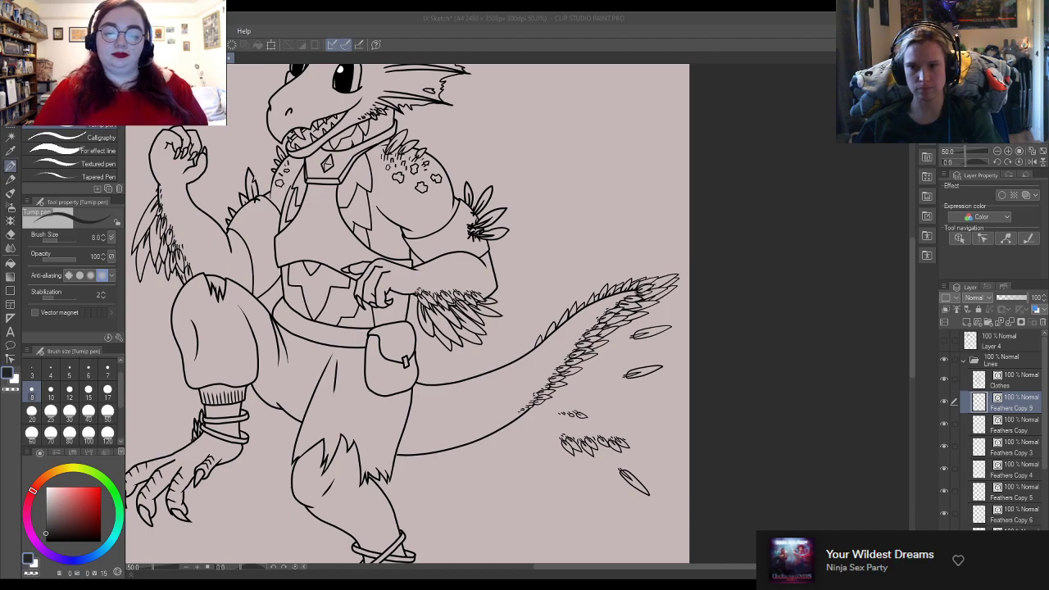
pyautogui.scroll(-1, 855, 329)
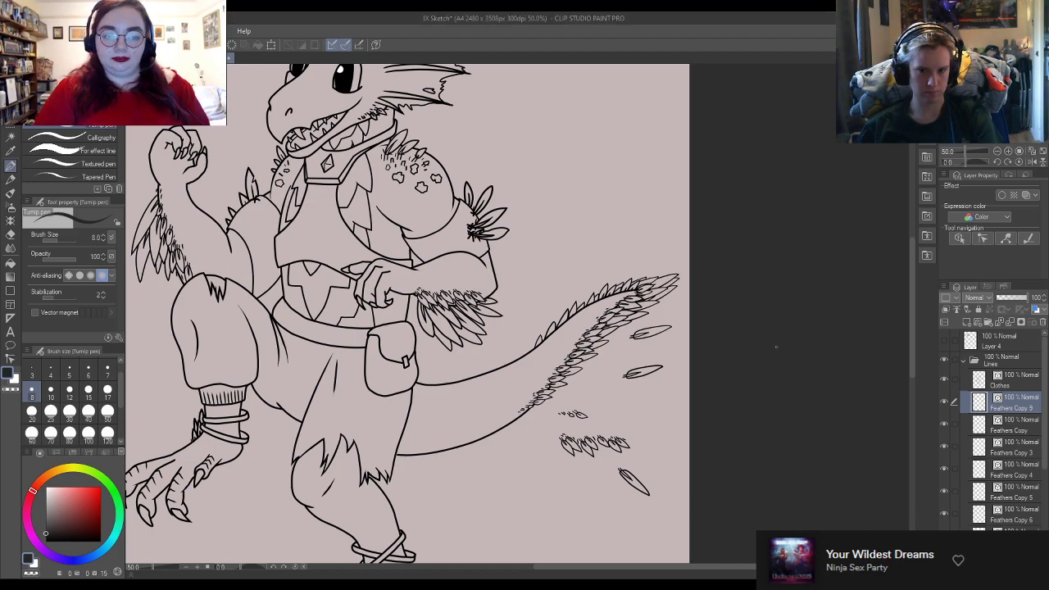
pyautogui.scroll(-1, 855, 329)
pyautogui.scroll(-1, 855, 330)
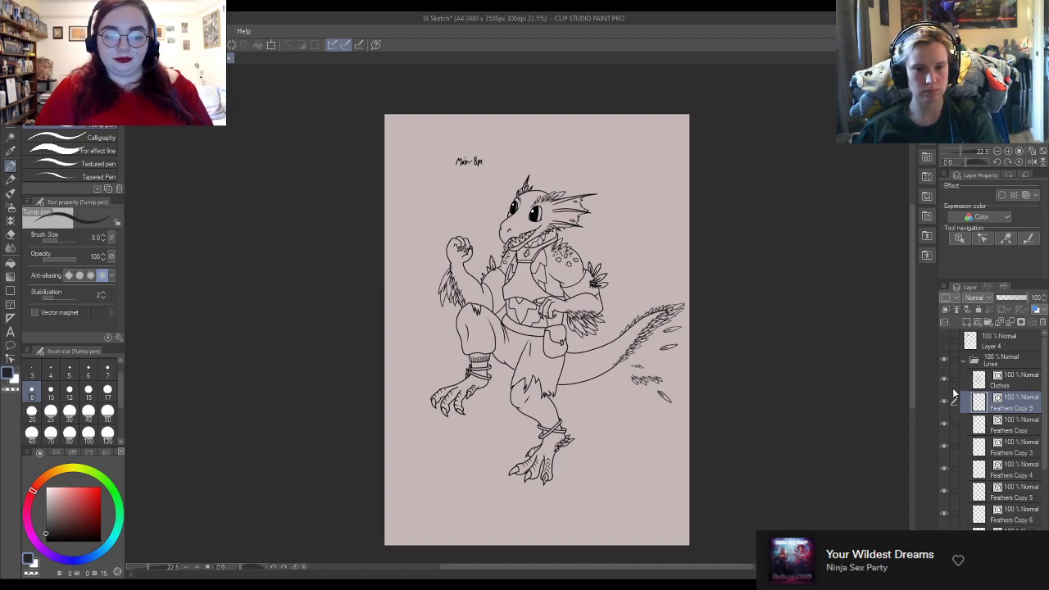
# Step: Collapse the Lines folder, select all layers from Layer 4 down to Paper, and move the whole drawing slightly left on the page
pyautogui.click(963, 363)
pyautogui.click(987, 343)
pyautogui.keyDown('shift'); pyautogui.click(1018, 444); pyautogui.keyUp('shift')
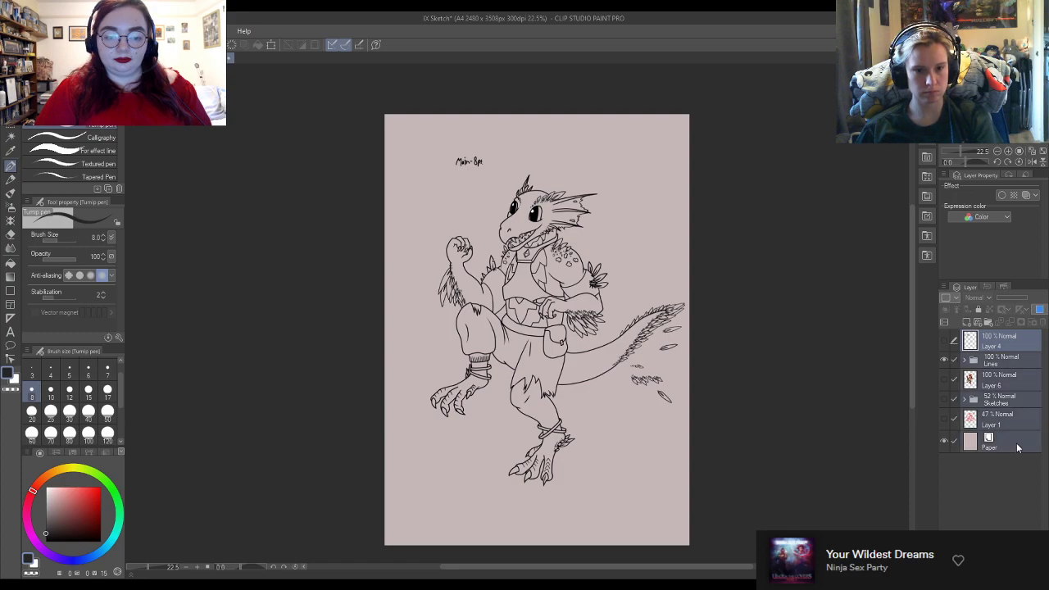
pyautogui.press('k')
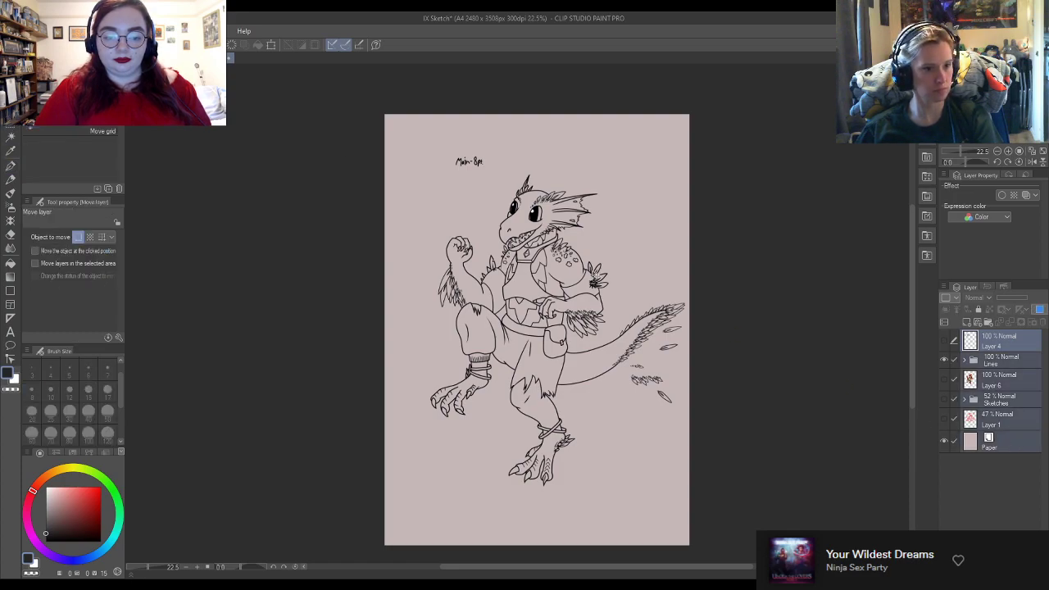
pyautogui.moveTo(537, 328); pyautogui.dragTo(523, 326)
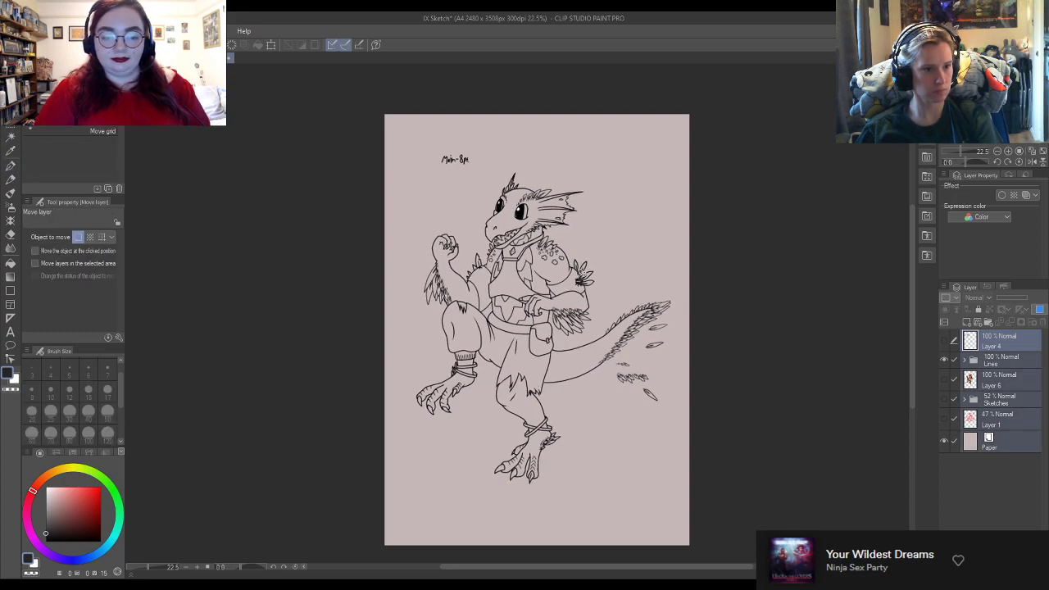
pyautogui.moveTo(583, 273); pyautogui.dragTo(582, 274)
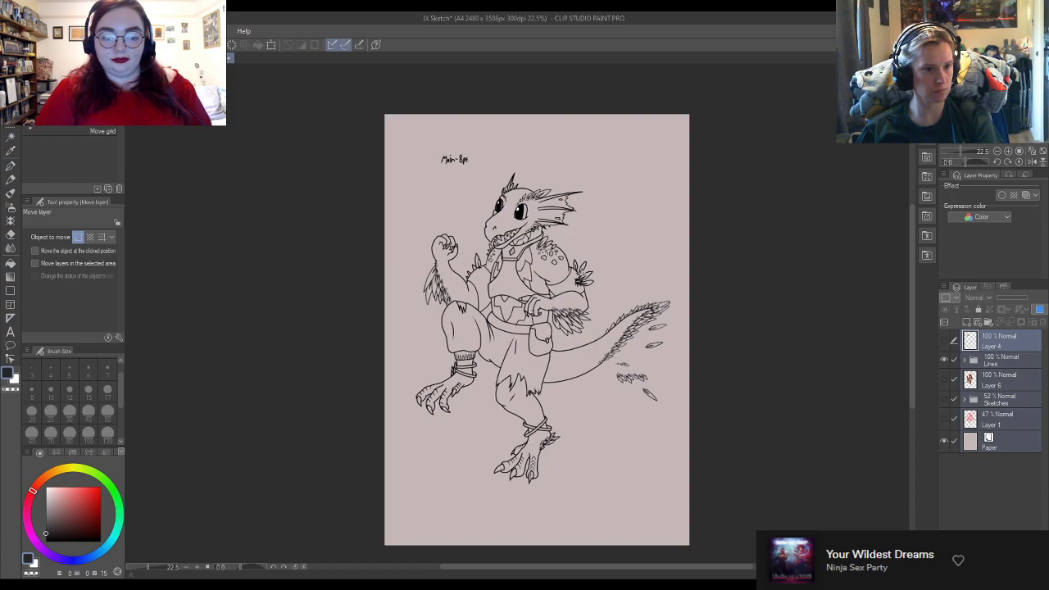
# Step: Reopen the Lines folder and toggle the visibility of the feather layers one by one to identify which feathers each holds
pyautogui.click(1009, 362)
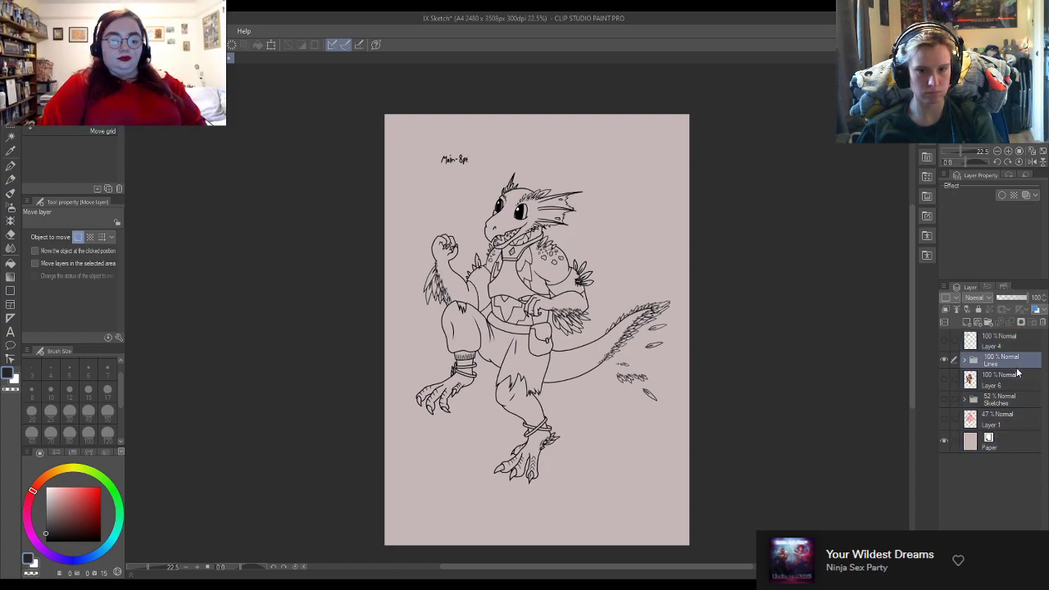
pyautogui.click(965, 361)
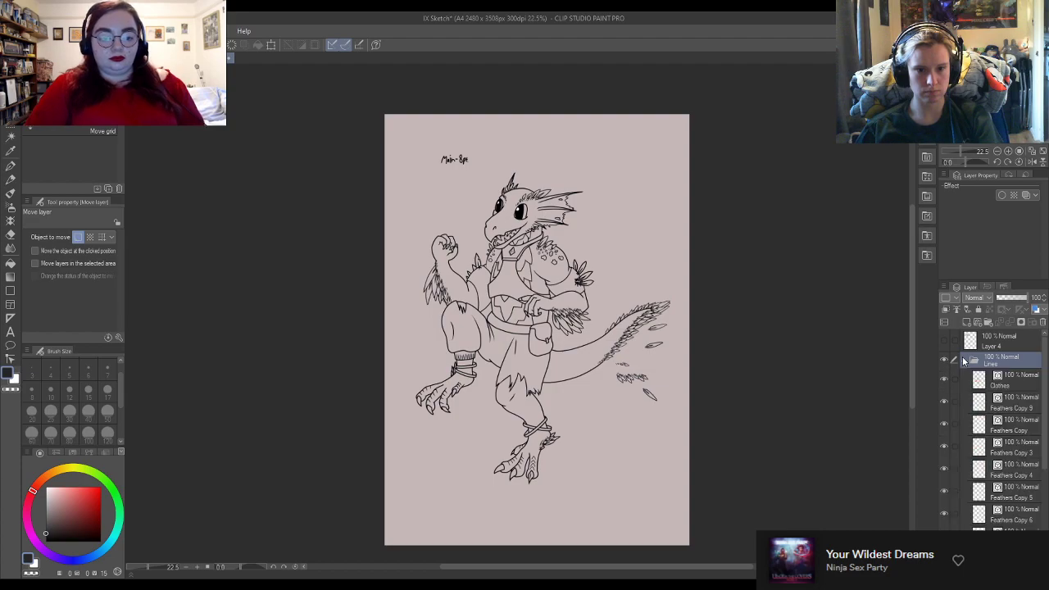
pyautogui.click(1014, 457)
pyautogui.click(1013, 457)
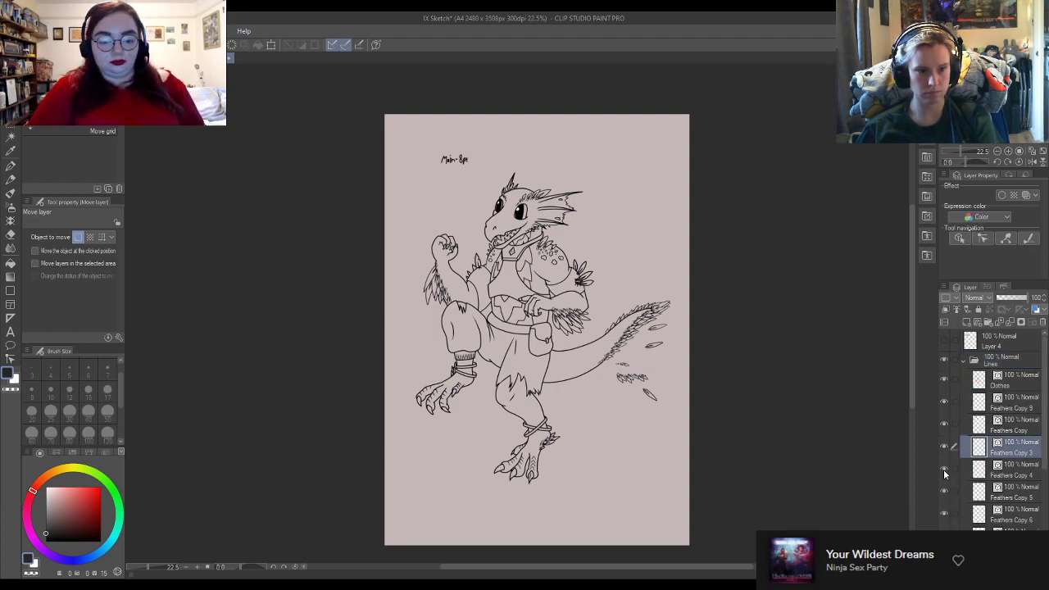
pyautogui.scroll(5, 713, 340)
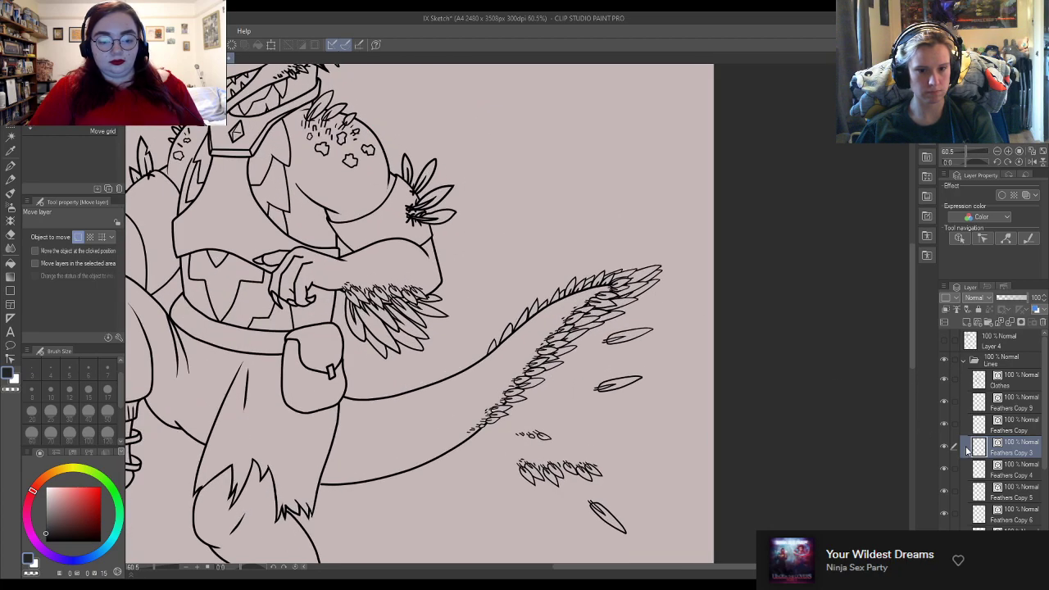
pyautogui.click(943, 423)
pyautogui.click(943, 423)
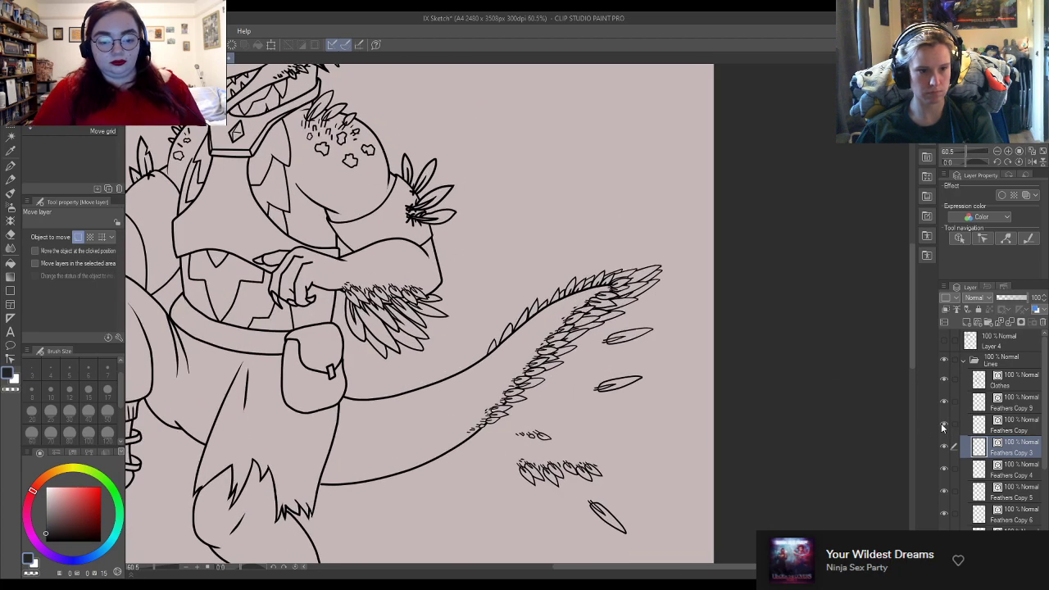
pyautogui.click(945, 470)
pyautogui.click(944, 471)
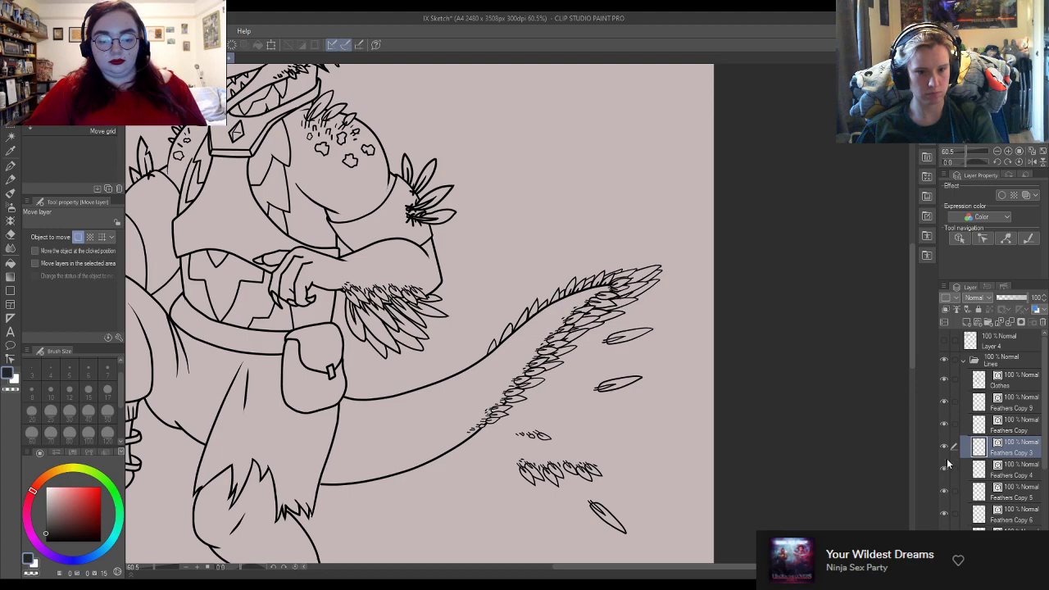
pyautogui.click(943, 447)
pyautogui.click(943, 447)
pyautogui.click(944, 471)
pyautogui.click(945, 471)
pyautogui.click(943, 493)
pyautogui.click(943, 495)
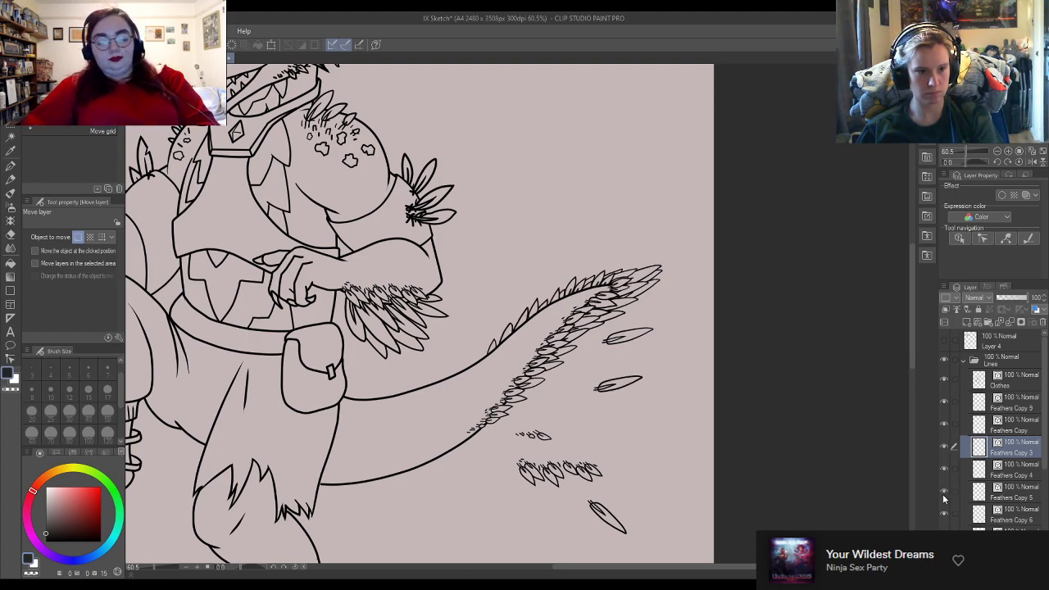
pyautogui.click(943, 514)
pyautogui.click(944, 514)
pyautogui.scroll(-2, 943, 514)
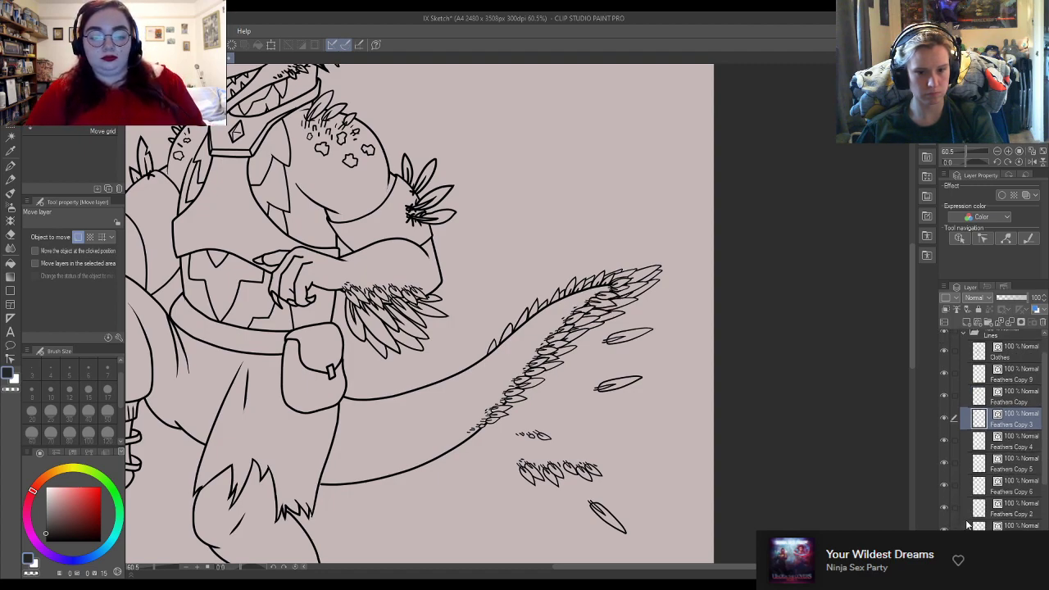
pyautogui.click(945, 505)
pyautogui.click(945, 505)
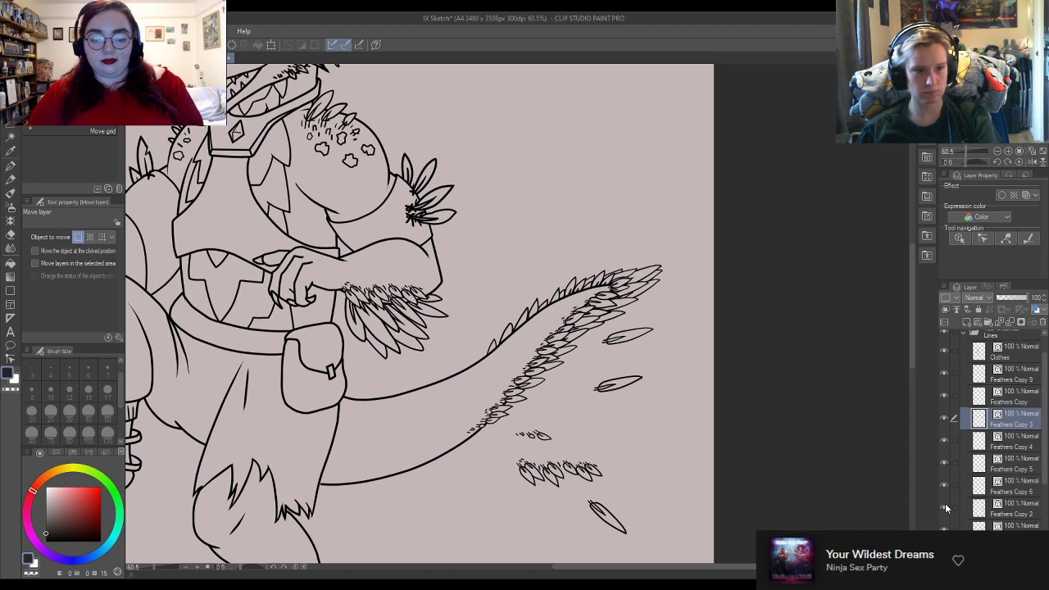
pyautogui.click(996, 379)
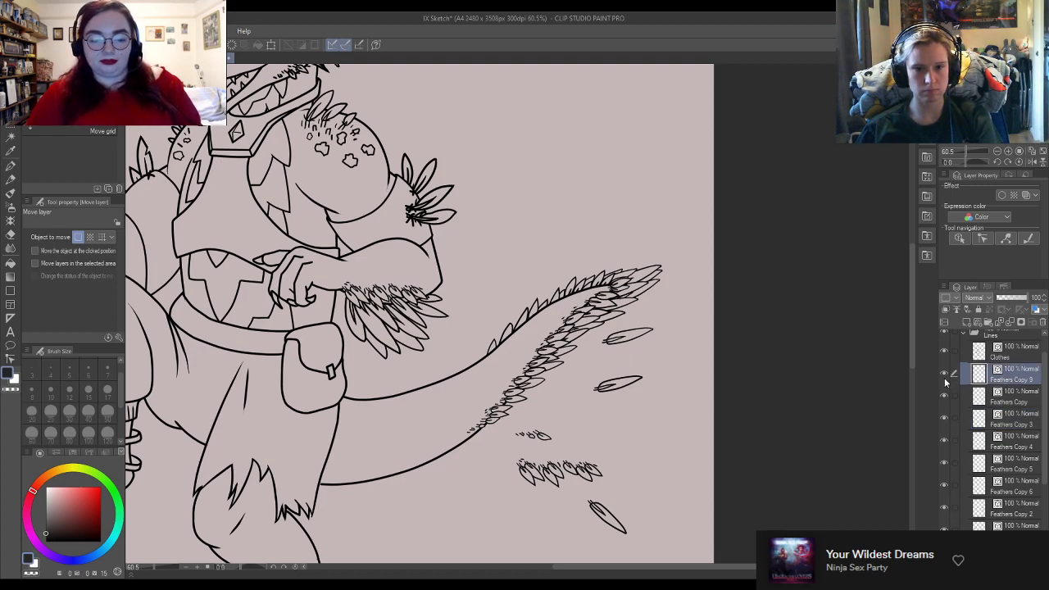
pyautogui.click(942, 376)
pyautogui.click(941, 375)
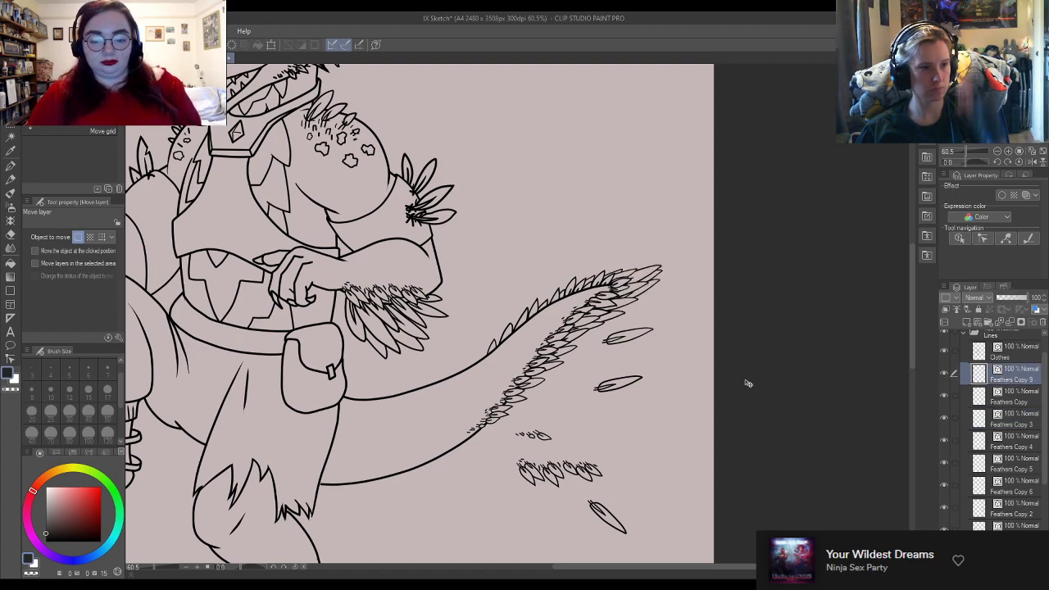
pyautogui.scroll(-3, 748, 383)
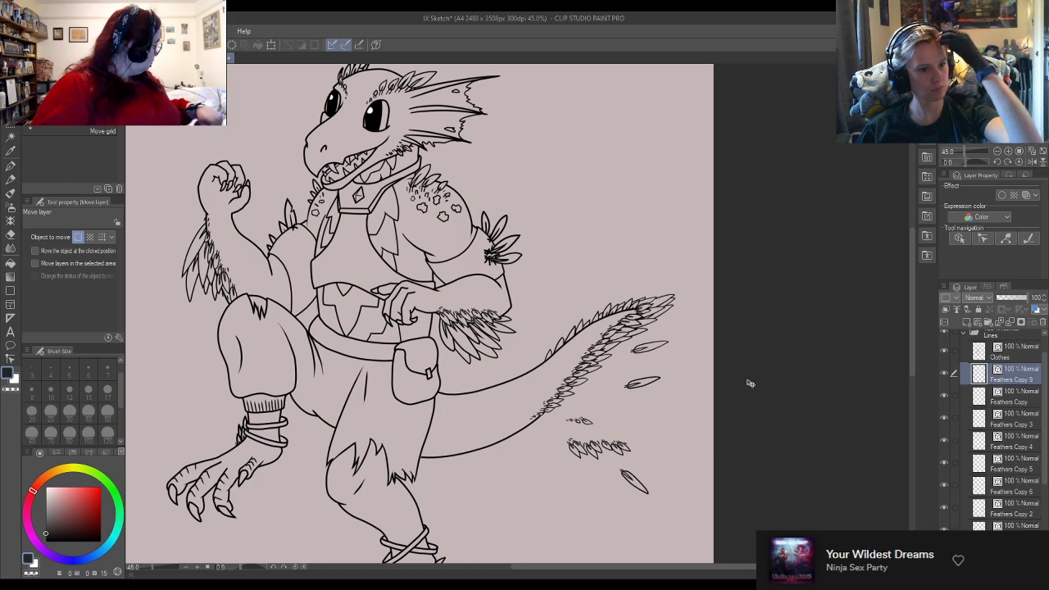
pyautogui.scroll(-3, 747, 384)
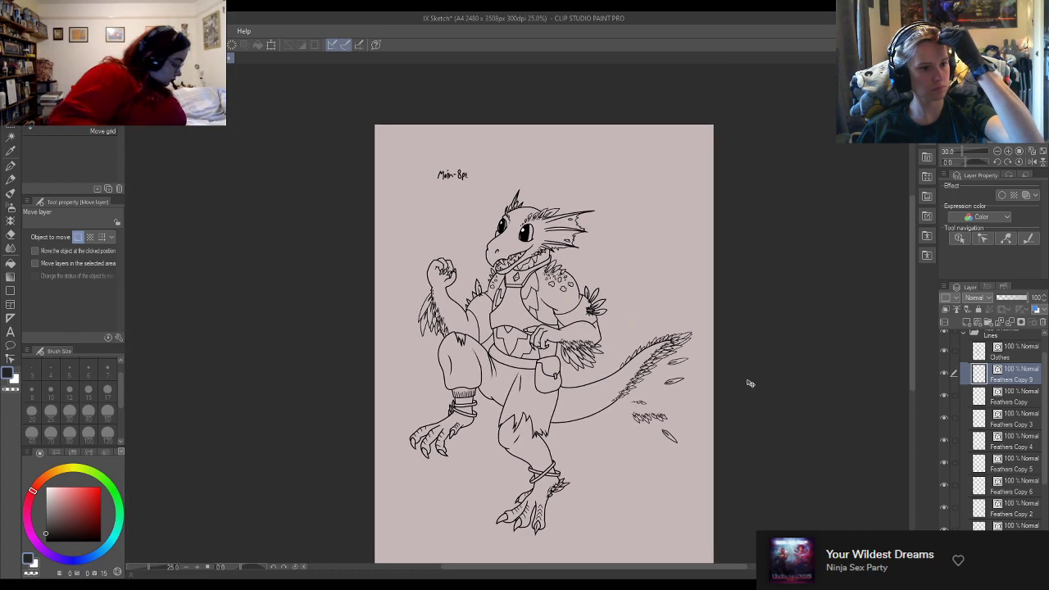
pyautogui.scroll(-1, 748, 385)
pyautogui.scroll(2, 771, 410)
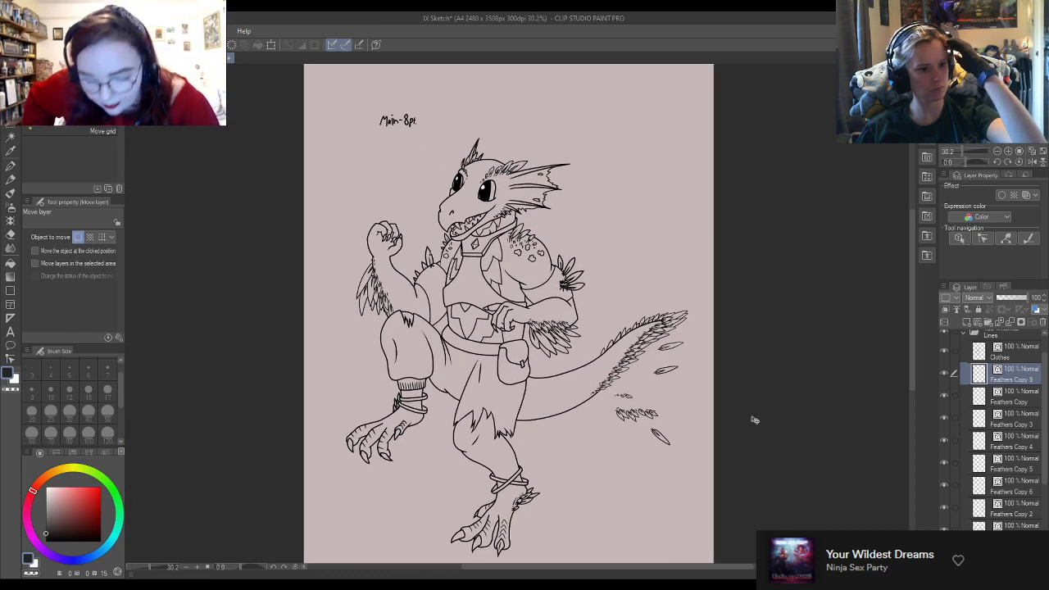
pyautogui.scroll(-2, 738, 421)
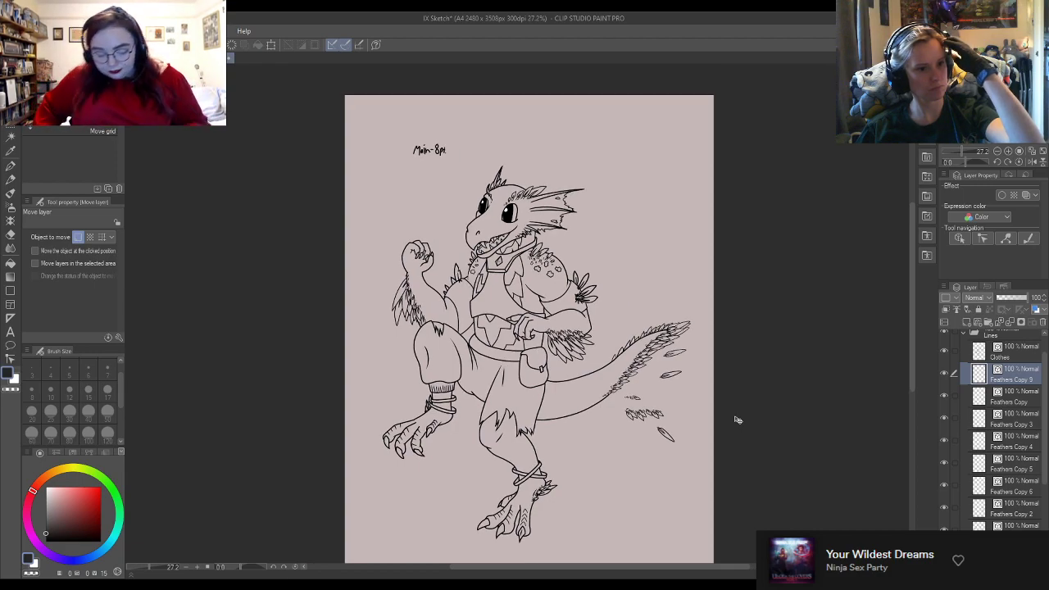
pyautogui.scroll(2, 742, 424)
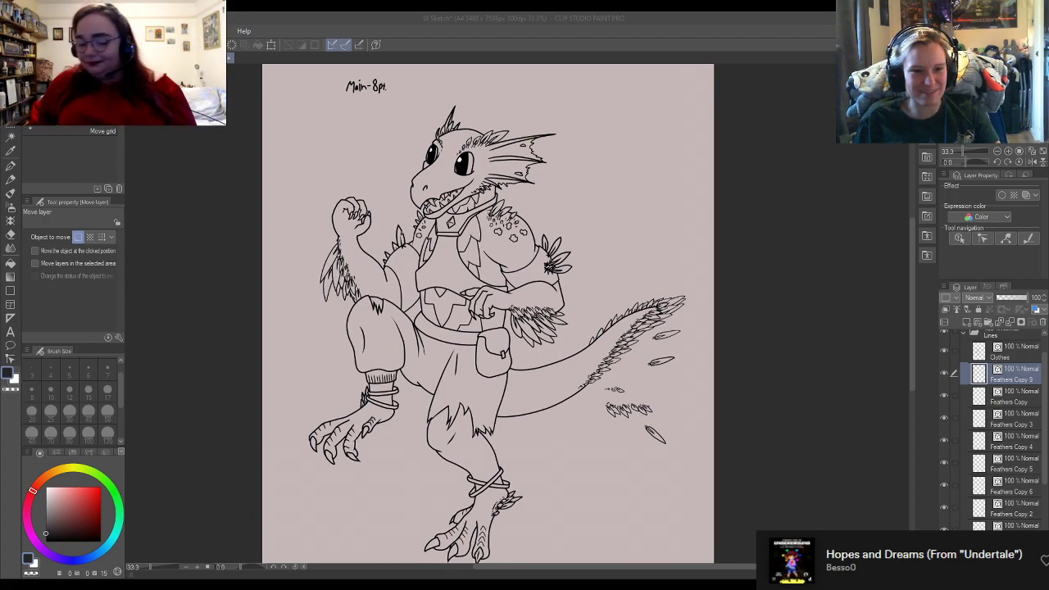
# Step: Check the Feathers Copy 9 and Feathers Copy layers, and lasso the upper loose feather beside the tail on Feathers Copy
pyautogui.scroll(3, 691, 331)
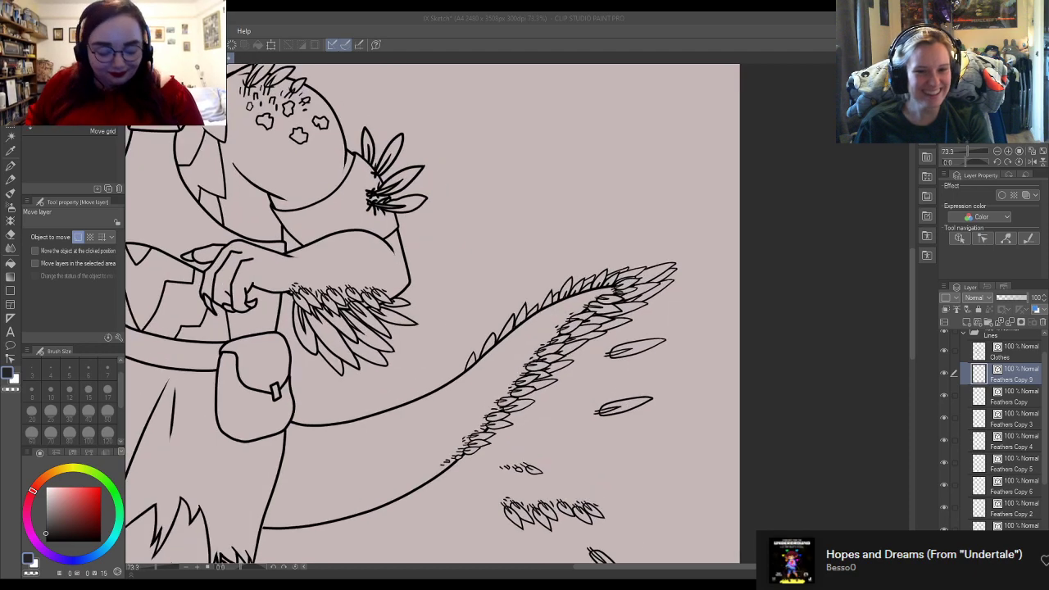
pyautogui.click(943, 375)
pyautogui.click(943, 376)
pyautogui.click(946, 399)
pyautogui.click(946, 399)
pyautogui.click(994, 404)
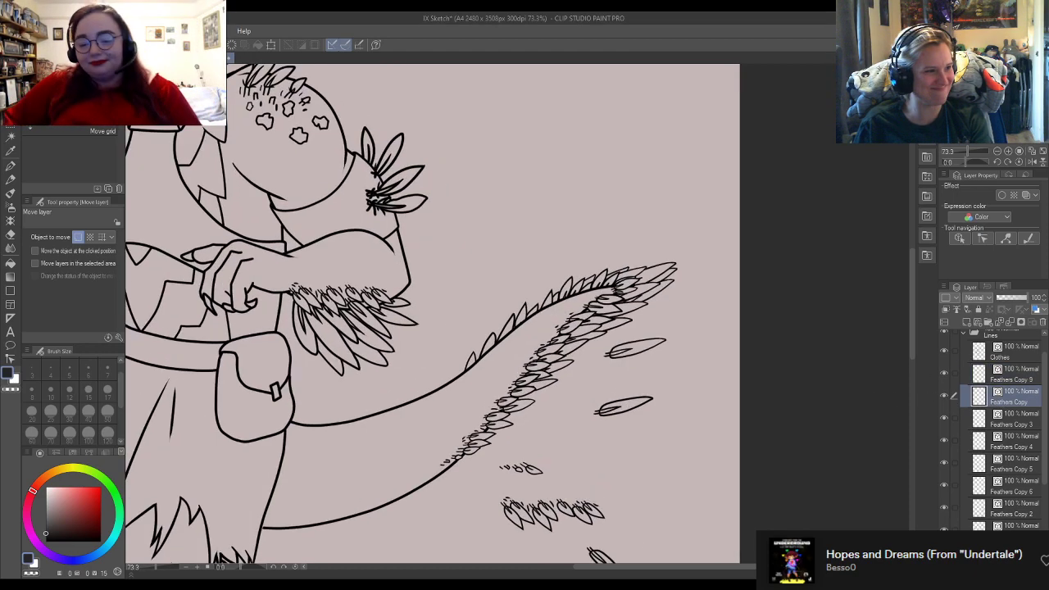
pyautogui.press('m')
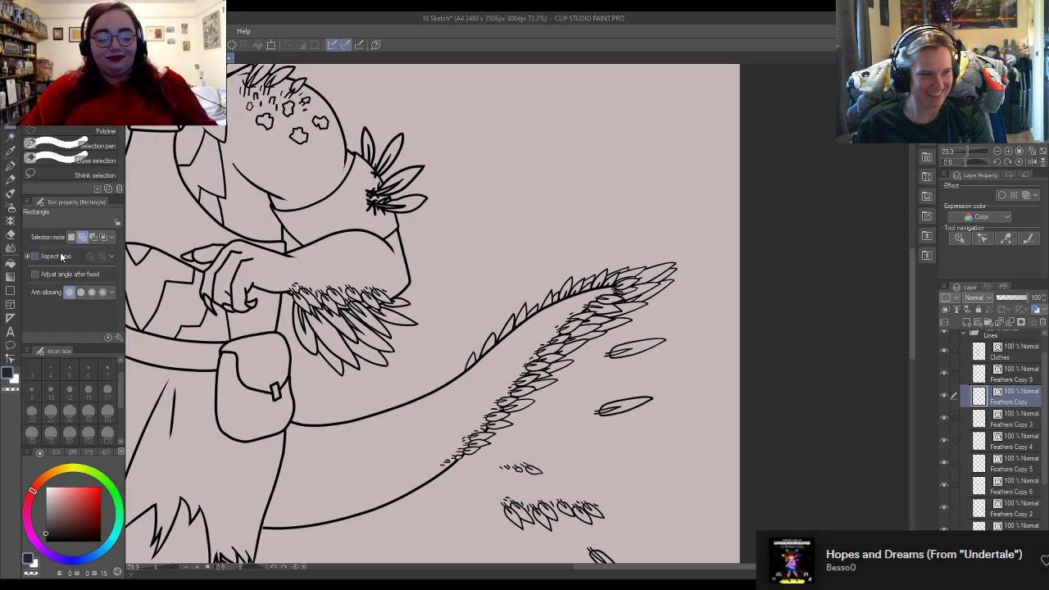
pyautogui.click(57, 116)
pyautogui.moveTo(606, 375)
pyautogui.mouseDown()
pyautogui.moveTo(683, 336)
pyautogui.moveTo(625, 318)
pyautogui.moveTo(615, 359)
pyautogui.mouseUp()
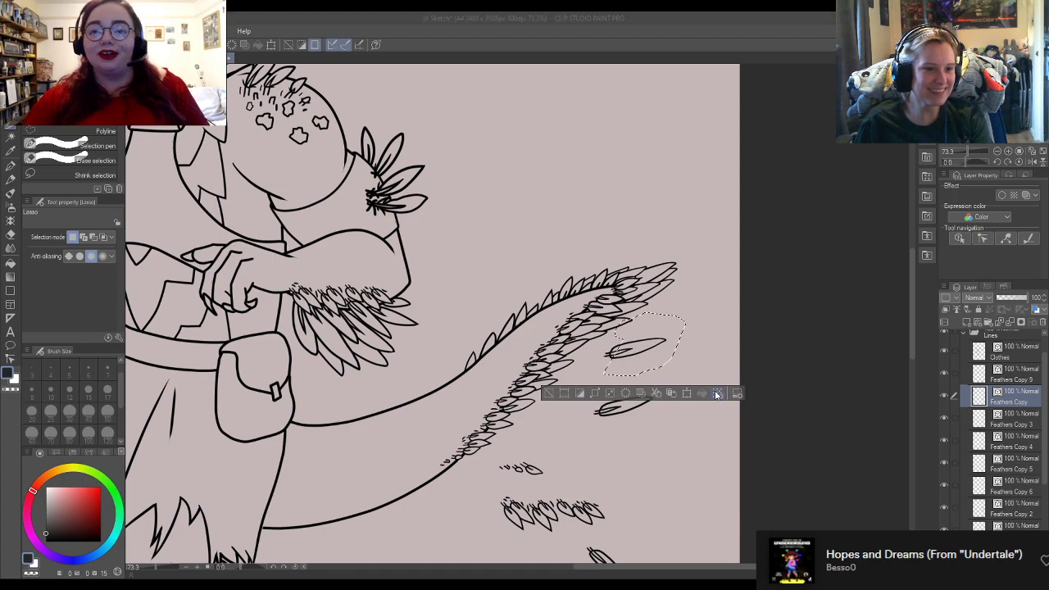
pyautogui.click(649, 369)
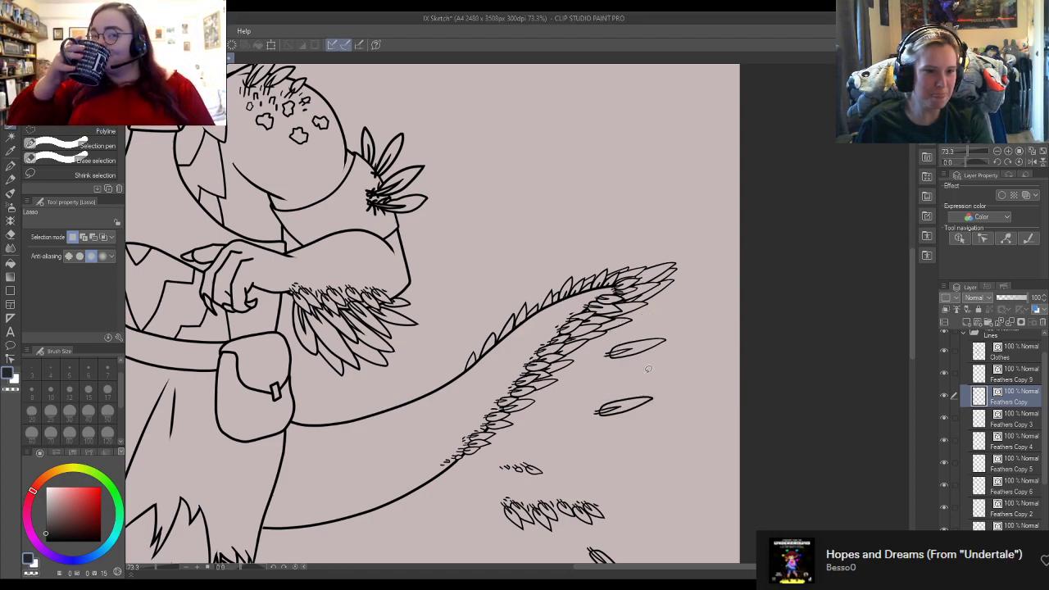
pyautogui.moveTo(444, 413); pyautogui.dragTo(453, 407)
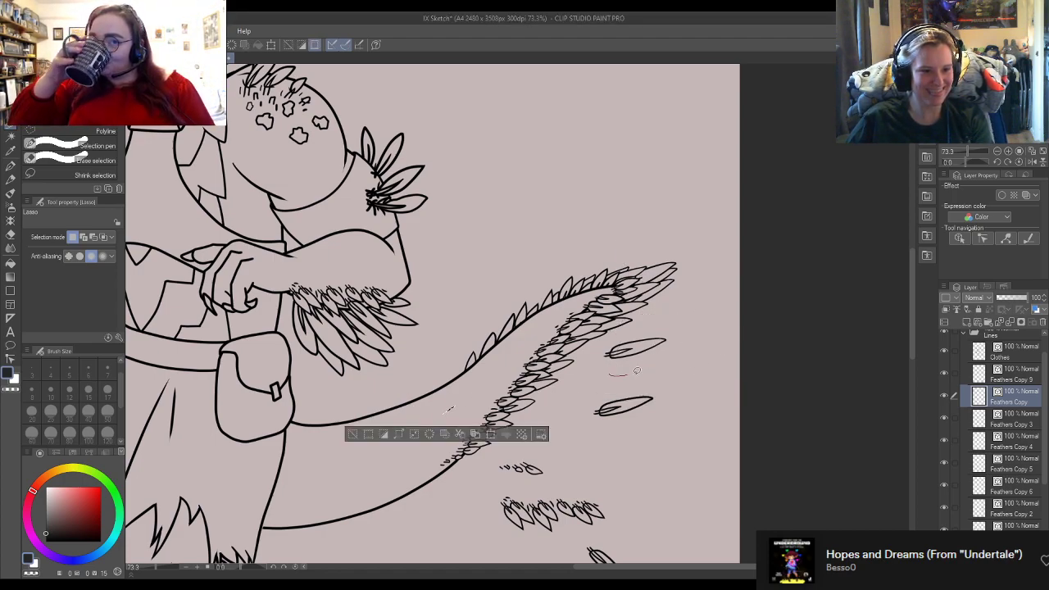
pyautogui.moveTo(620, 329)
pyautogui.mouseDown()
pyautogui.moveTo(591, 355)
pyautogui.moveTo(636, 368)
pyautogui.mouseUp()
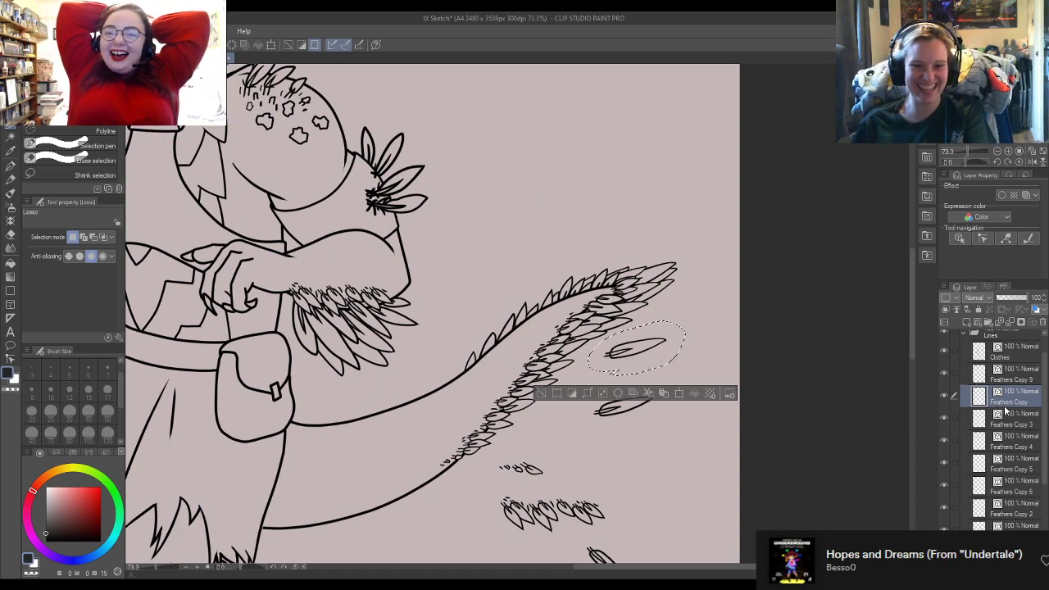
# Step: Duplicate the selected feather onto a new layer, place it under the tail tip's feathers, and scale its width to 123%
pyautogui.hotkey('ctrl', 'c')
pyautogui.hotkey('ctrl', 'v')
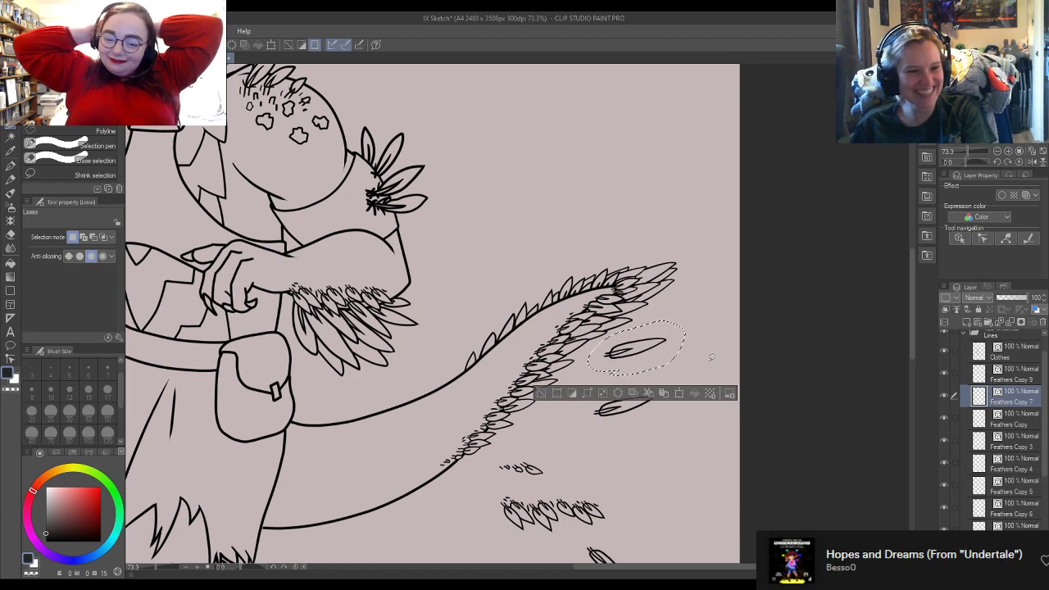
pyautogui.moveTo(638, 348)
pyautogui.mouseDown()
pyautogui.moveTo(679, 313)
pyautogui.moveTo(661, 313)
pyautogui.mouseUp()
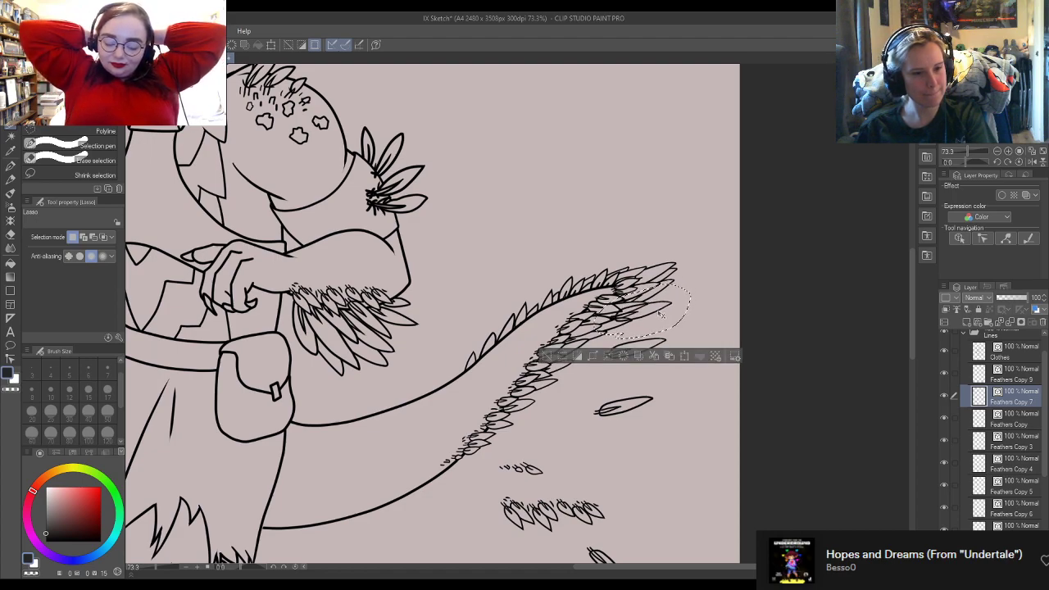
pyautogui.hotkey('ctrl', 't')
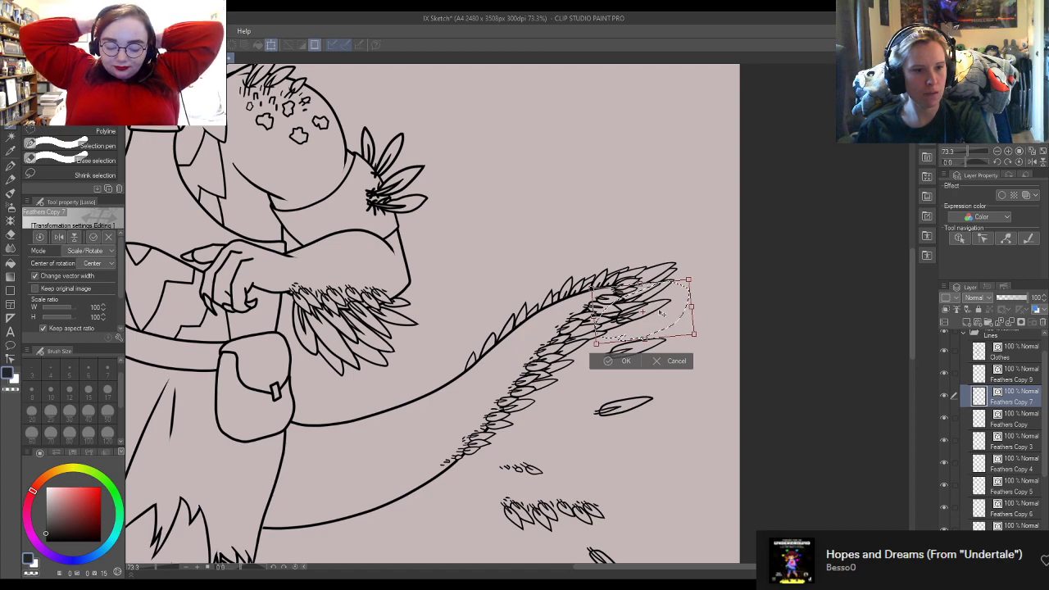
pyautogui.moveTo(691, 307)
pyautogui.mouseDown()
pyautogui.moveTo(714, 301)
pyautogui.moveTo(701, 305)
pyautogui.mouseUp()
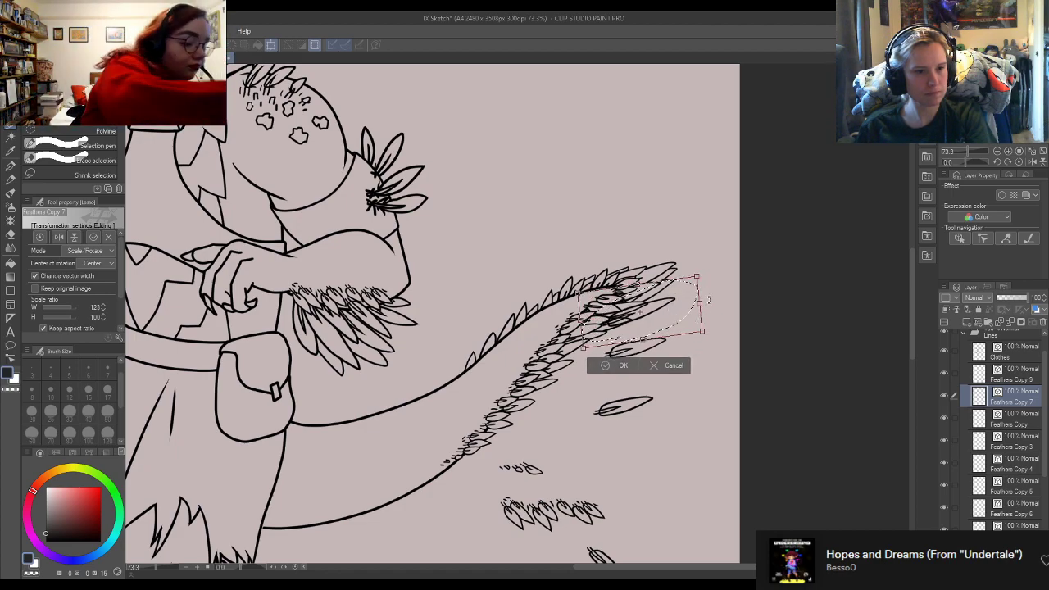
pyautogui.click(623, 366)
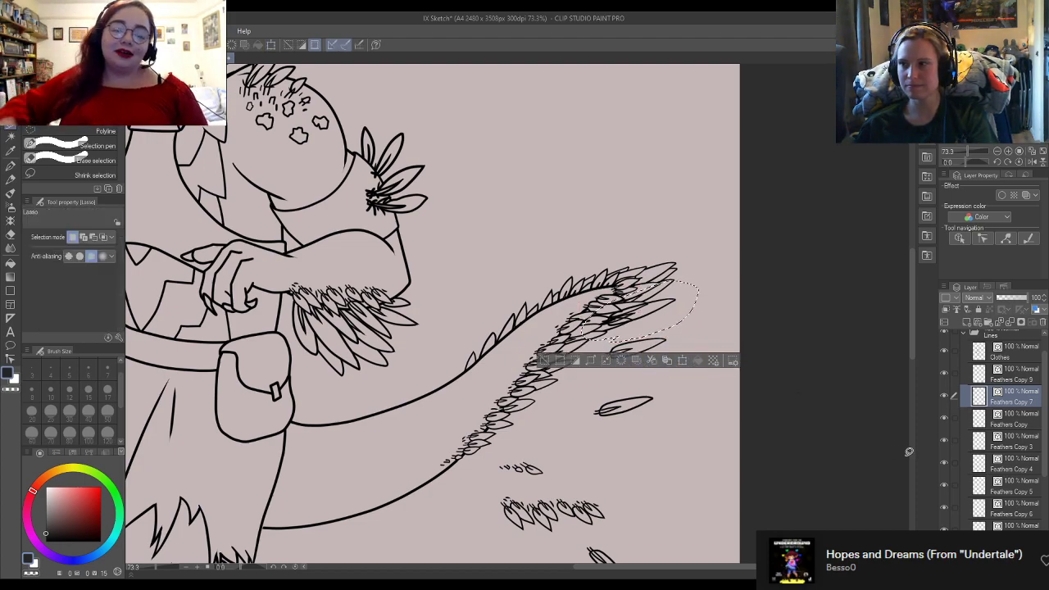
pyautogui.hotkey('ctrl', 'd')
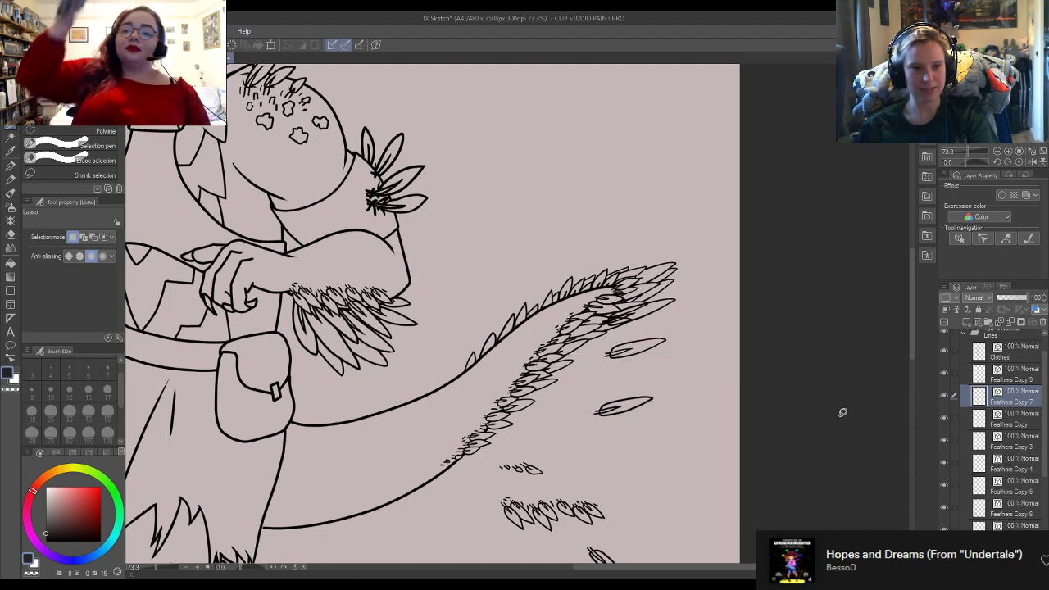
# Step: Paste the copied feather onto a new layer, place it above the tail tip, and flip it vertically
pyautogui.hotkey('ctrl', 'v')
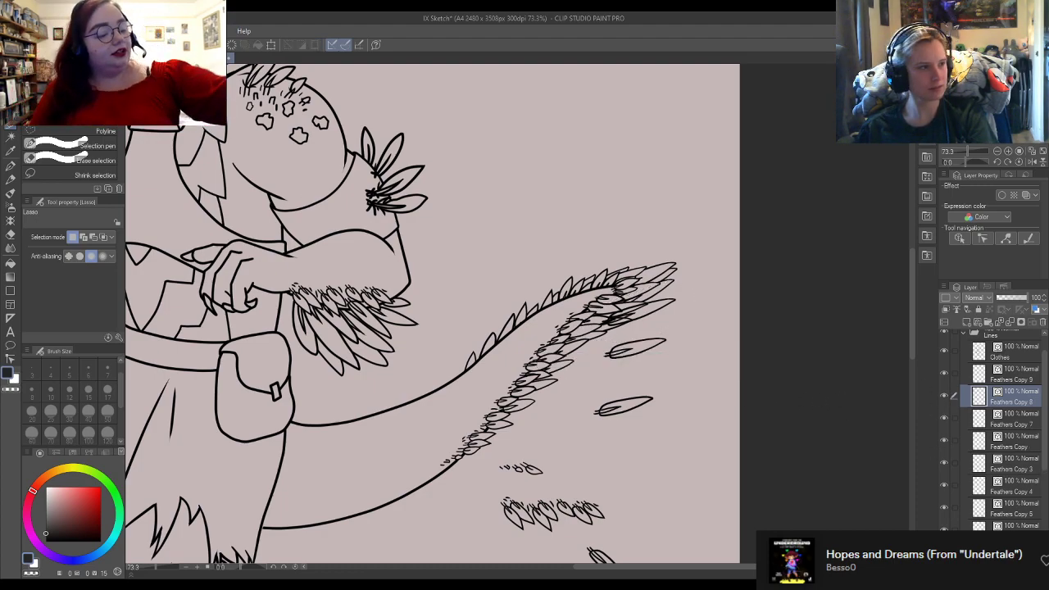
pyautogui.press('k')
pyautogui.moveTo(747, 368); pyautogui.dragTo(717, 285)
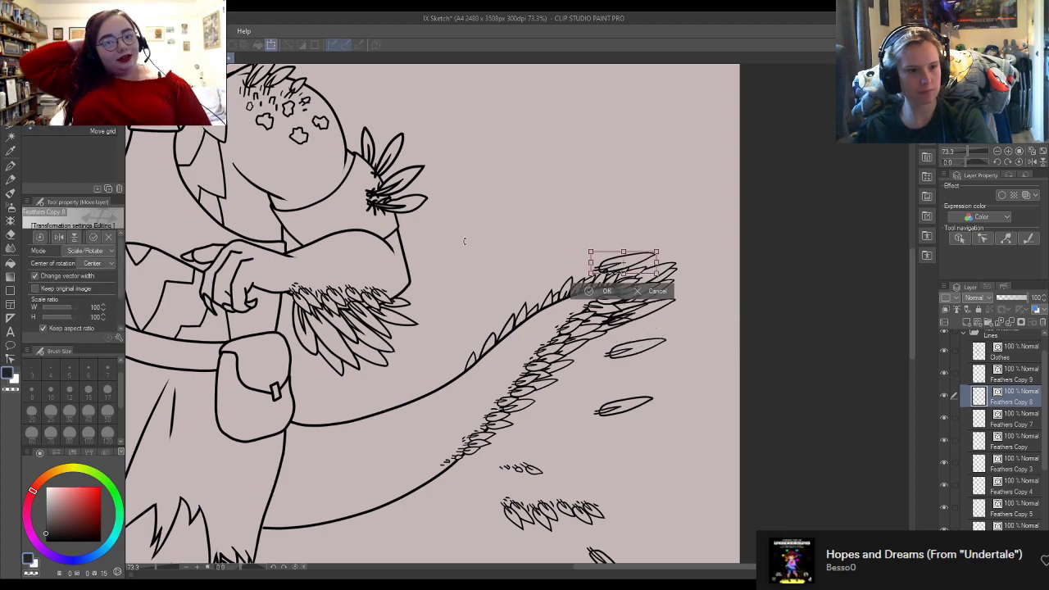
pyautogui.hotkey('ctrl', 't')
pyautogui.click(60, 237)
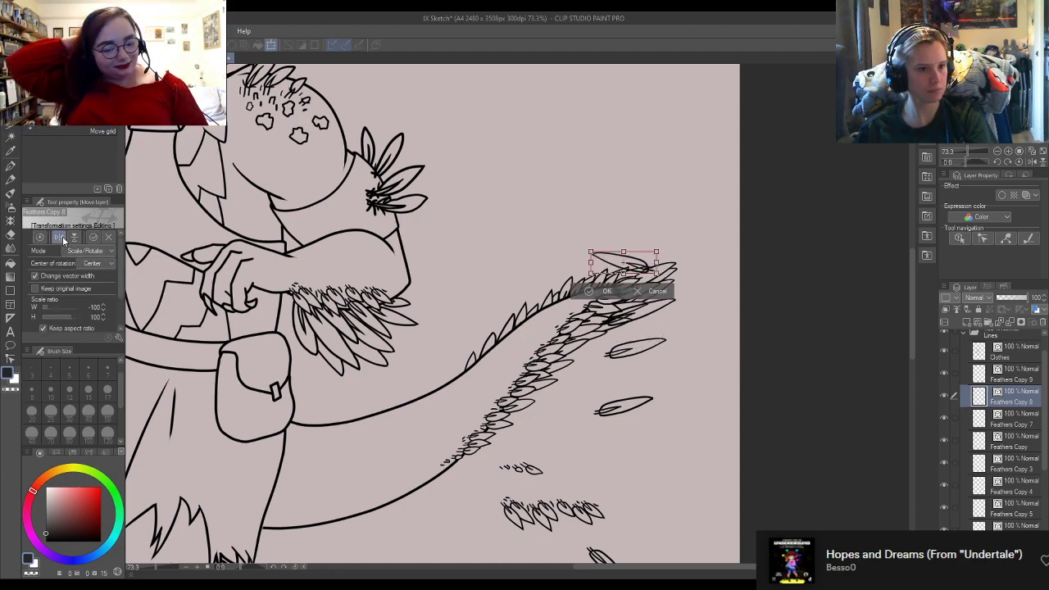
pyautogui.click(60, 237)
pyautogui.click(74, 237)
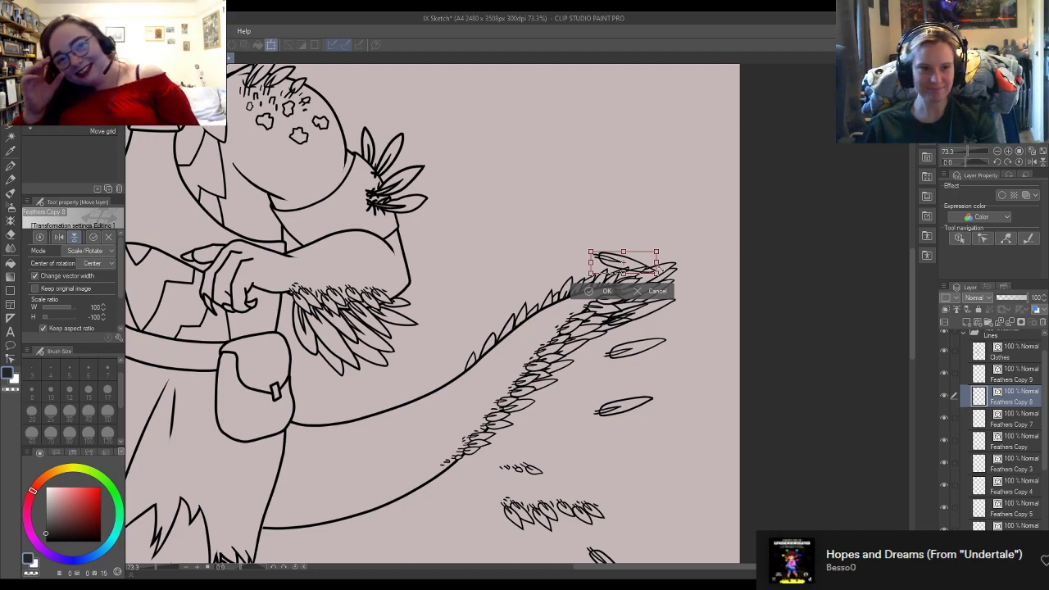
# Step: Rotate the flipped feather to slant upward and outward, and fit it over the tail tip's upper feathers
pyautogui.scroll(2, 699, 252)
pyautogui.moveTo(734, 236); pyautogui.dragTo(714, 175)
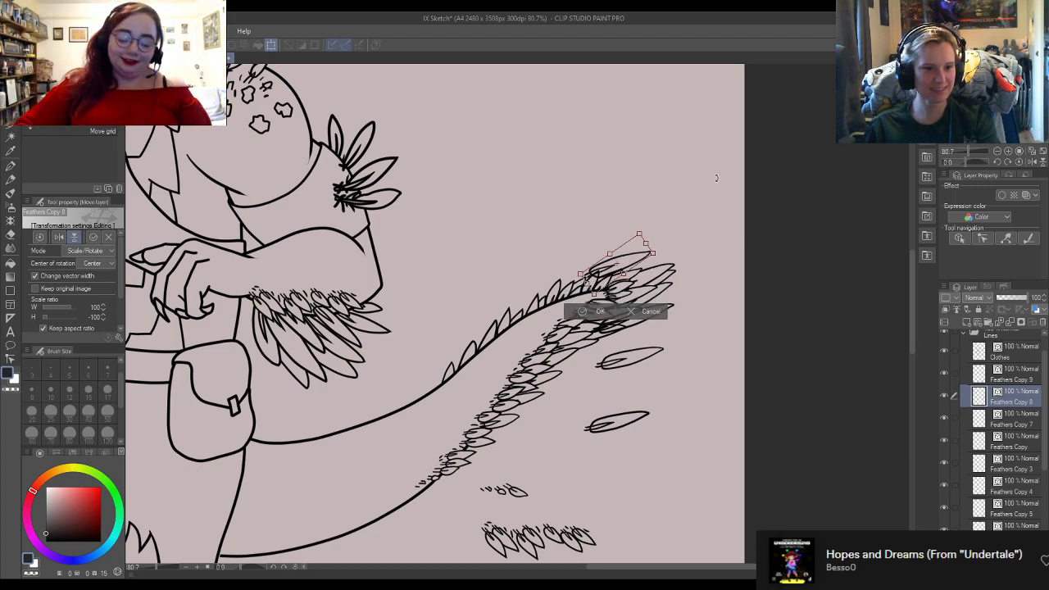
pyautogui.moveTo(645, 250); pyautogui.dragTo(644, 271)
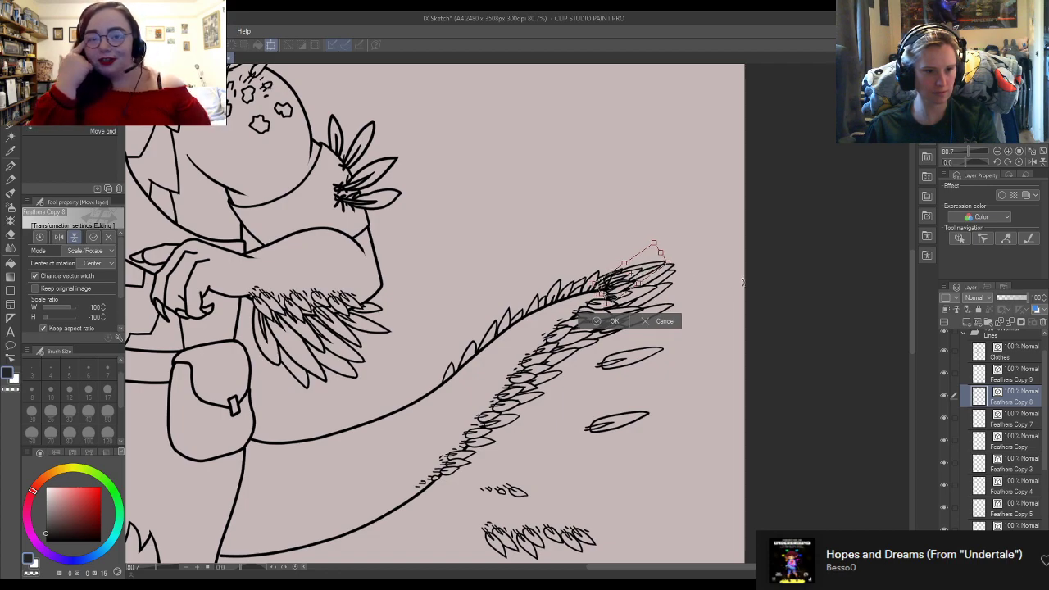
pyautogui.moveTo(644, 270); pyautogui.dragTo(646, 281)
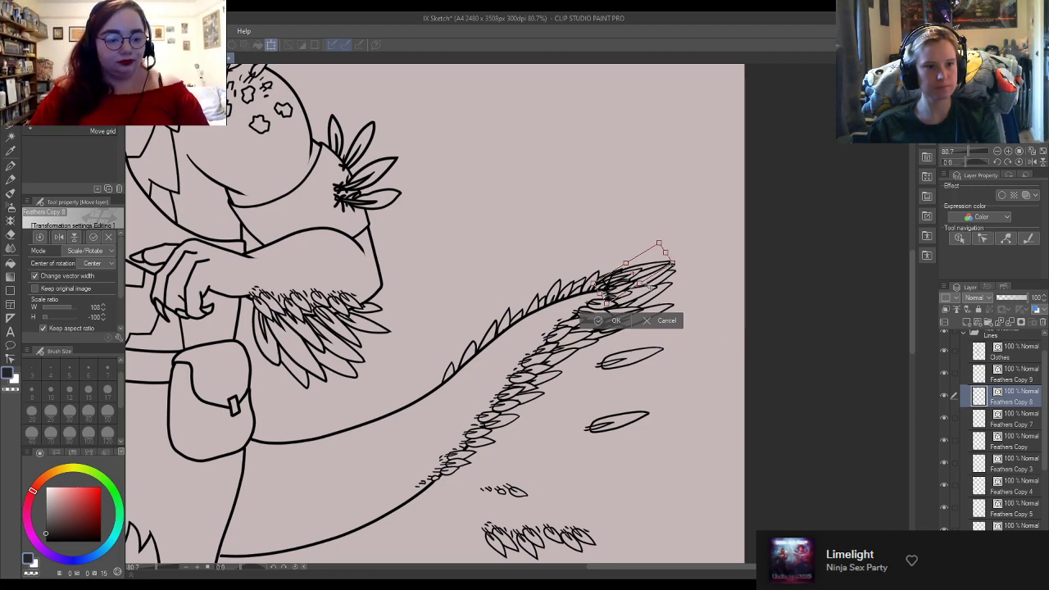
pyautogui.click(613, 323)
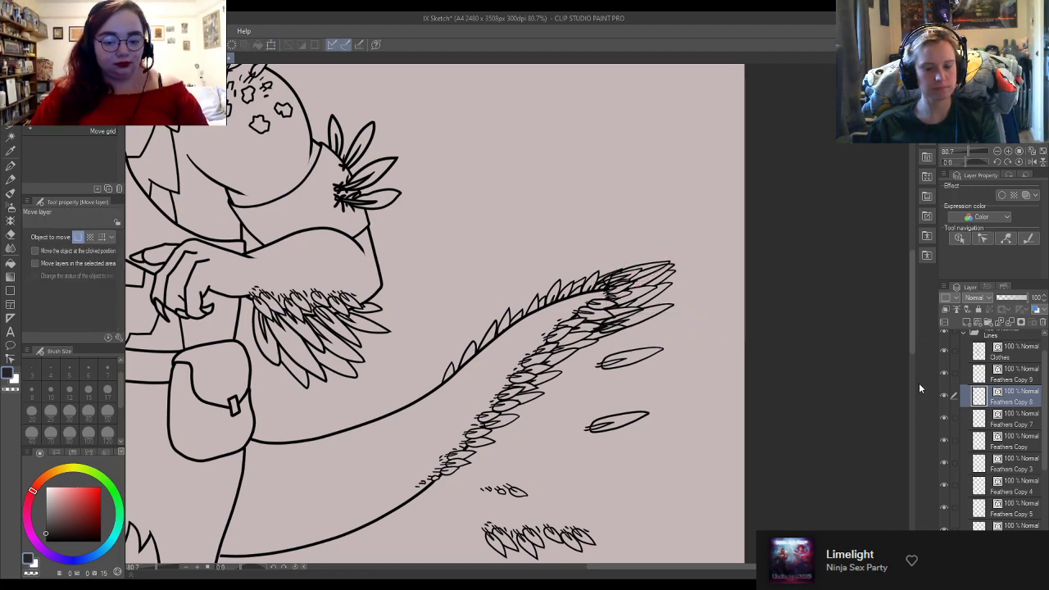
# Step: Paste another feather onto a new layer among the tail tip's lower feathers and stretch its width to 120%
pyautogui.hotkey('ctrl', 'v')
pyautogui.moveTo(655, 401); pyautogui.dragTo(714, 306)
pyautogui.hotkey('ctrl', 't')
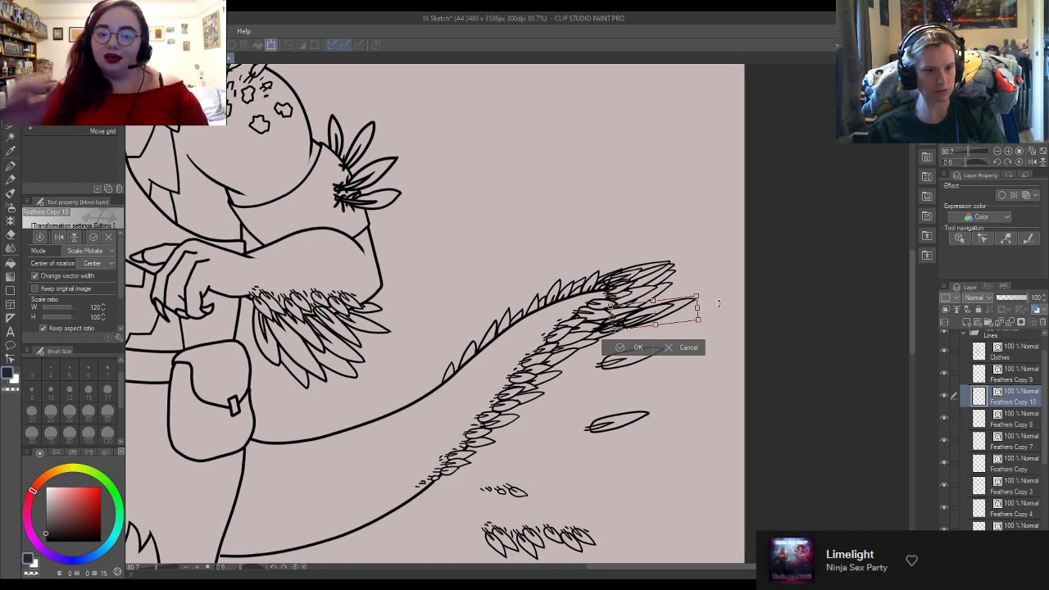
pyautogui.moveTo(714, 302); pyautogui.dragTo(713, 303)
pyautogui.click(641, 350)
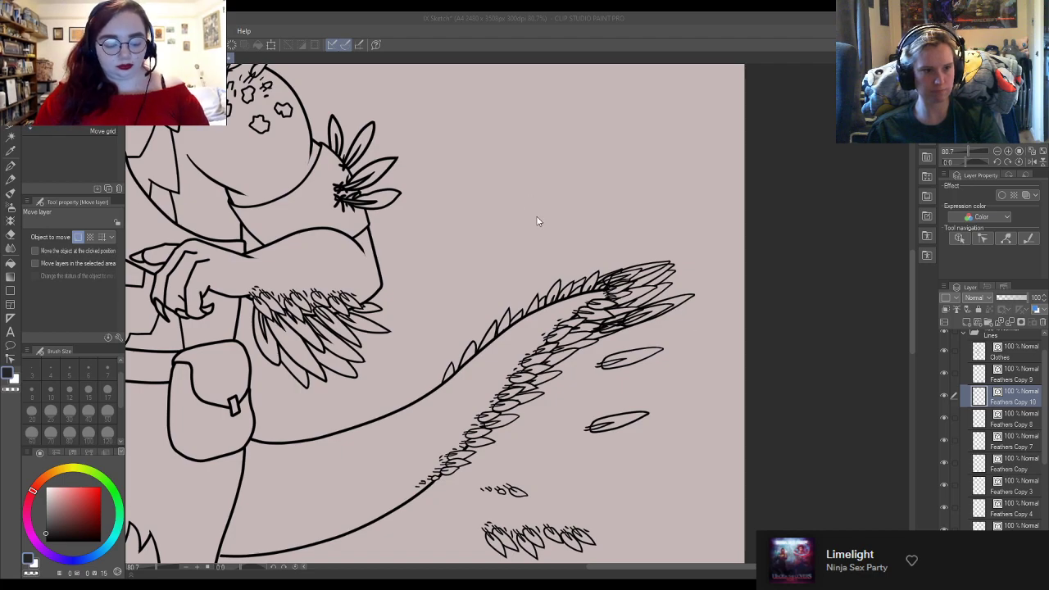
# Step: Add one more feather on a new layer at the tail tip, stretch its width to 153%, and angle it upward beyond the others
pyautogui.hotkey('ctrl', 'c')
pyautogui.hotkey('ctrl', 'v')
pyautogui.moveTo(686, 363); pyautogui.dragTo(705, 304)
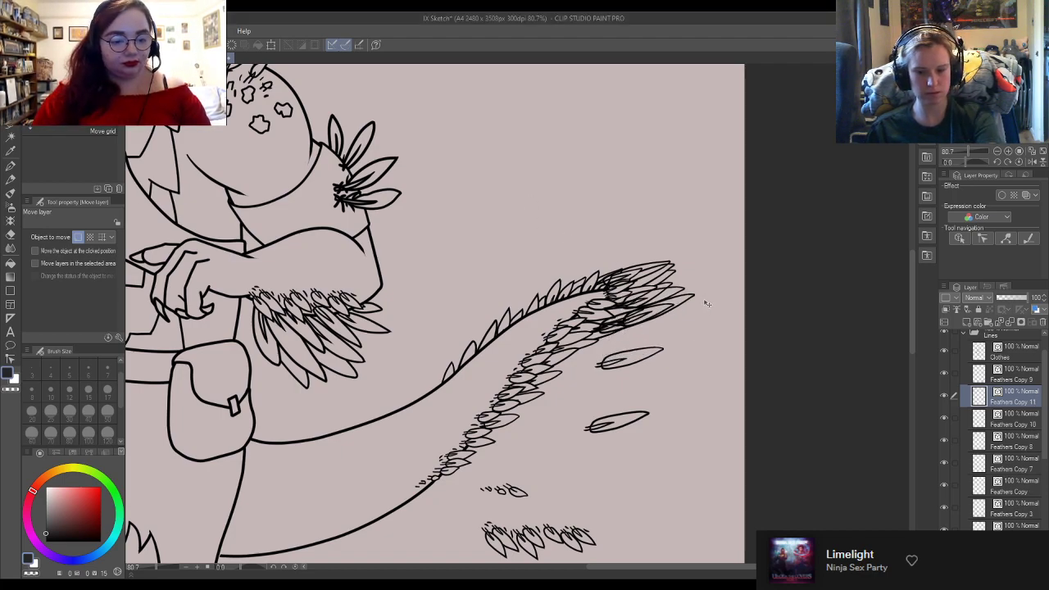
pyautogui.hotkey('ctrl', 't')
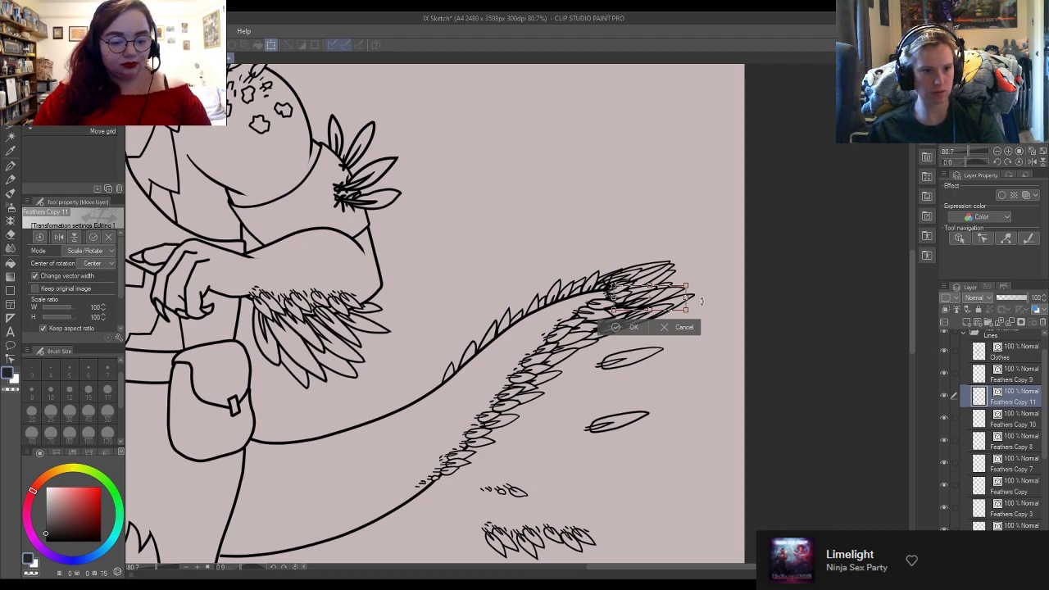
pyautogui.moveTo(715, 297); pyautogui.dragTo(718, 292)
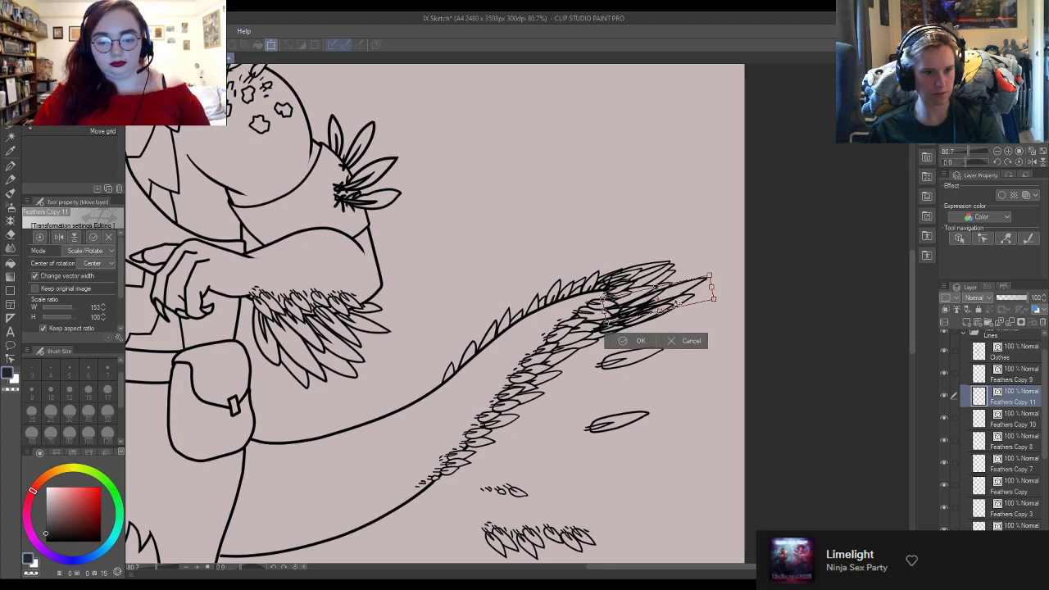
pyautogui.moveTo(734, 301); pyautogui.dragTo(679, 302)
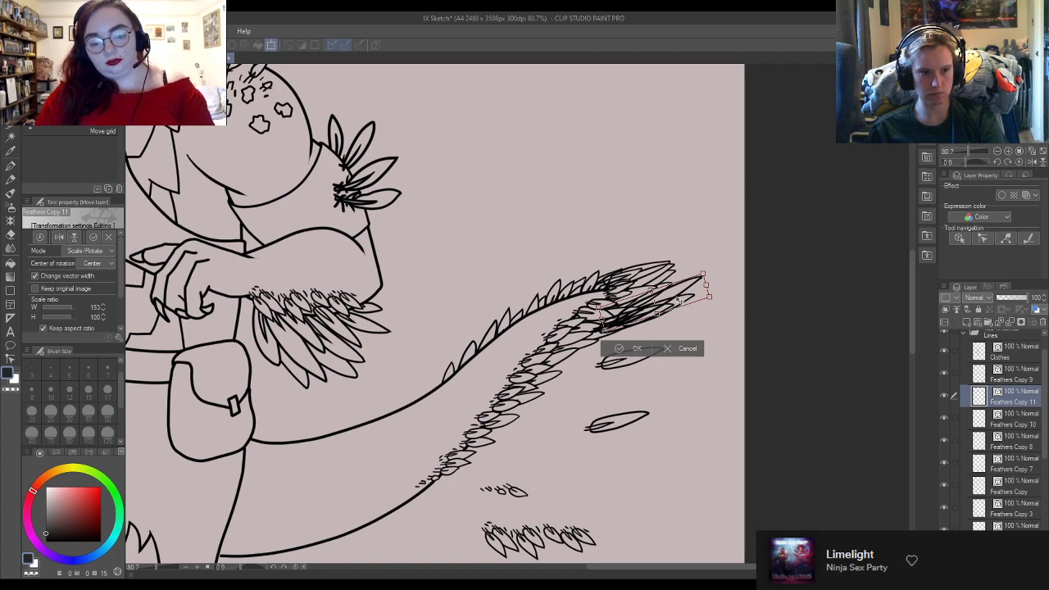
pyautogui.click(631, 348)
# Step: Erase the overlapping line segments of the tail tip's lower feathers on the Feathers Copy 11 and Feathers Copy 10 layers with the vector eraser
pyautogui.scroll(3, 489, 304)
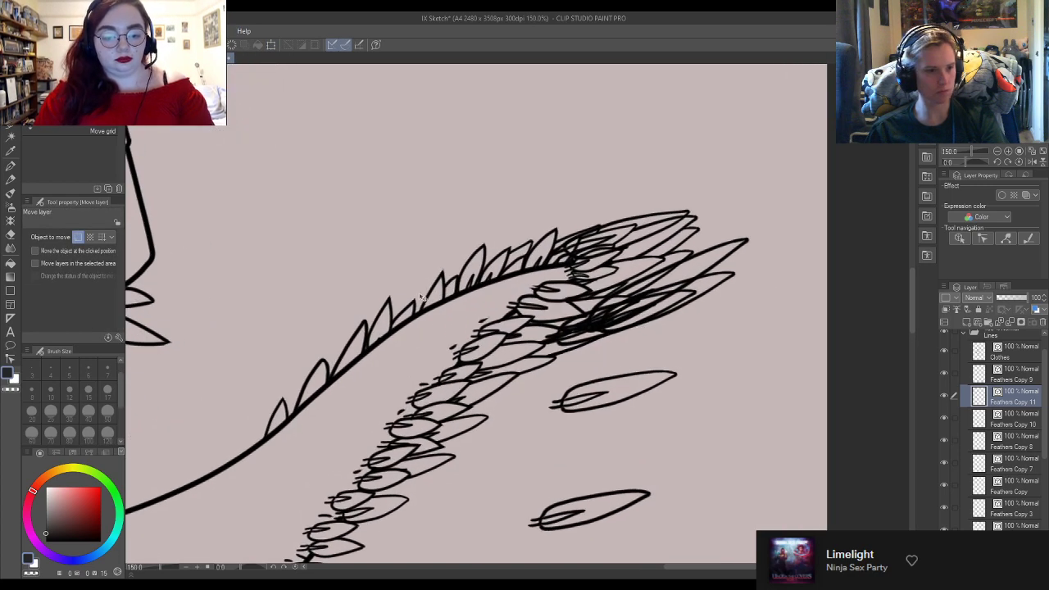
pyautogui.press('e')
pyautogui.moveTo(583, 283)
pyautogui.mouseDown()
pyautogui.moveTo(615, 311)
pyautogui.moveTo(623, 279)
pyautogui.moveTo(623, 310)
pyautogui.moveTo(676, 314)
pyautogui.mouseUp()
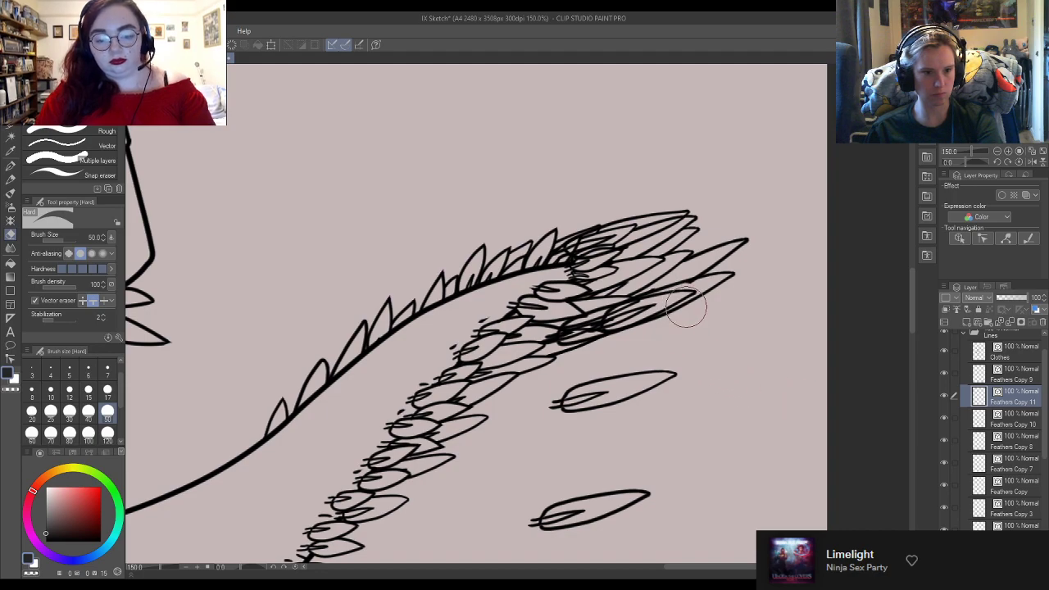
pyautogui.press('k')
pyautogui.click(967, 419)
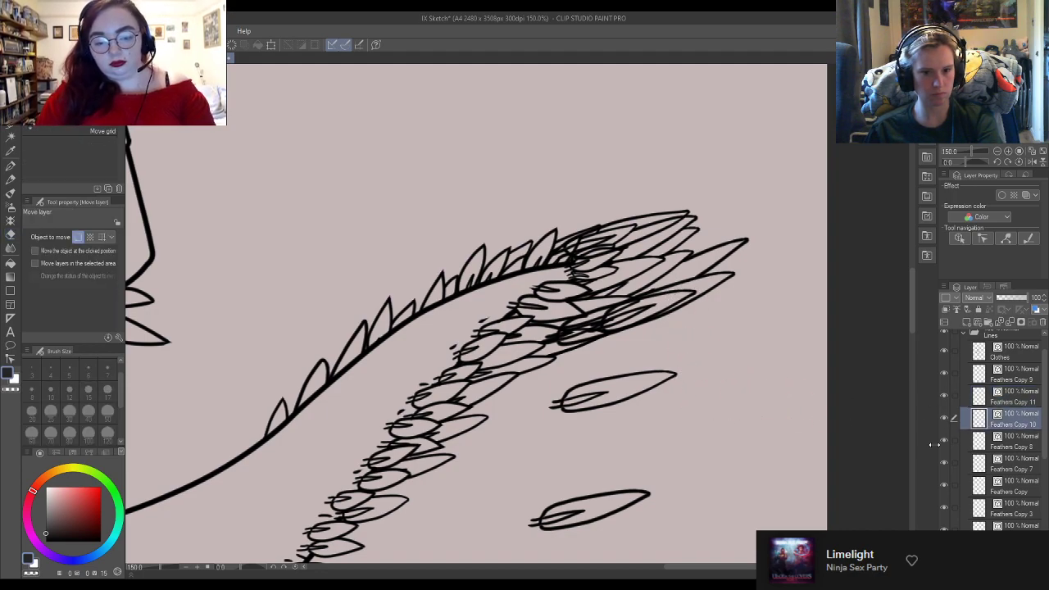
pyautogui.press('e')
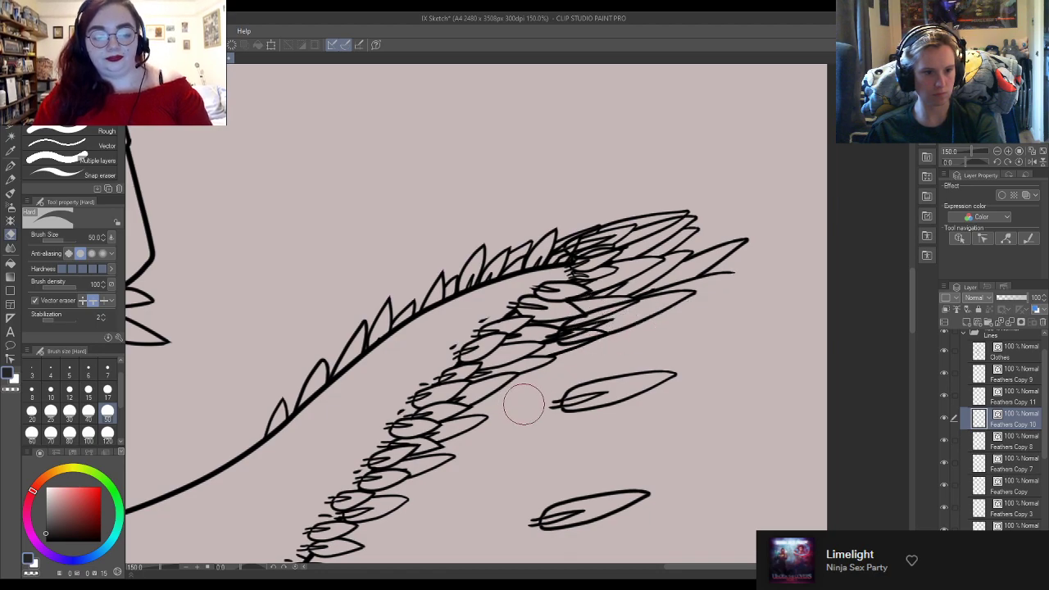
pyautogui.hotkey('ctrl', 'z')
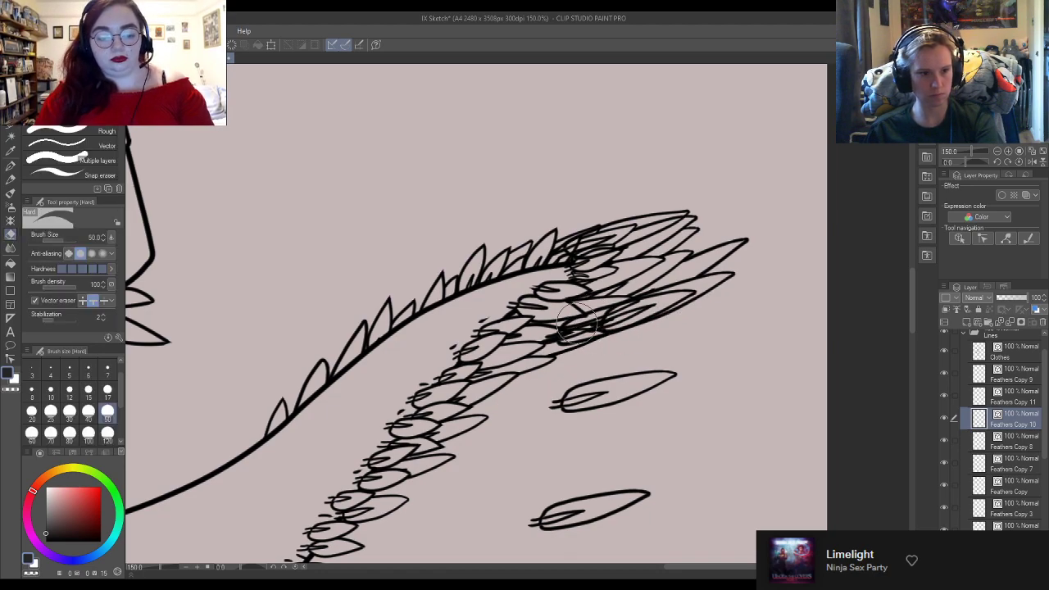
pyautogui.moveTo(591, 314); pyautogui.dragTo(566, 316)
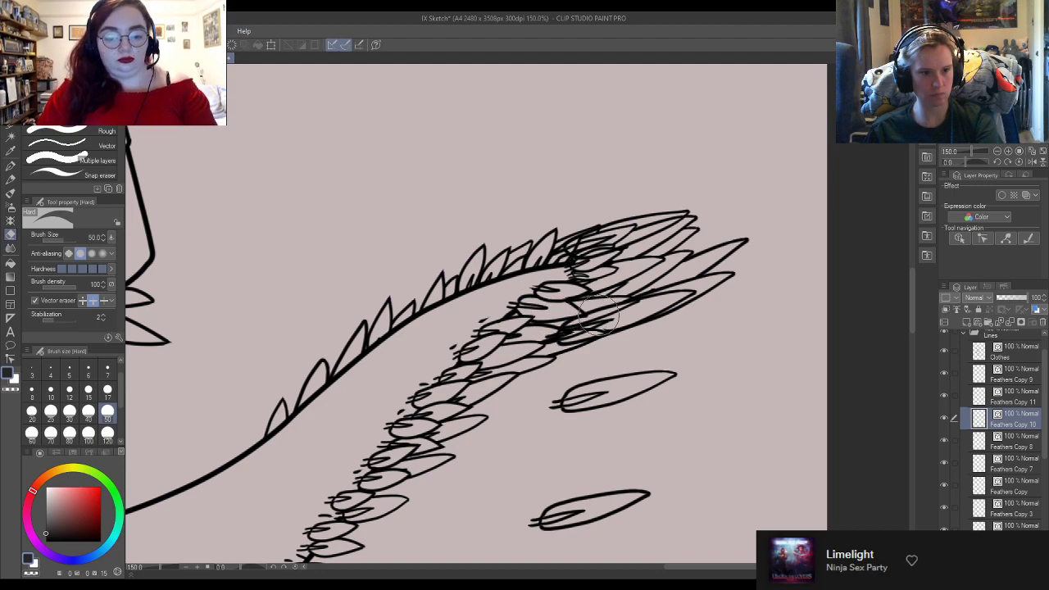
# Step: Erase the overlapping feather base lines at the tail tip's lower edge on the Feathers Copy 7 layer
pyautogui.click(1023, 437)
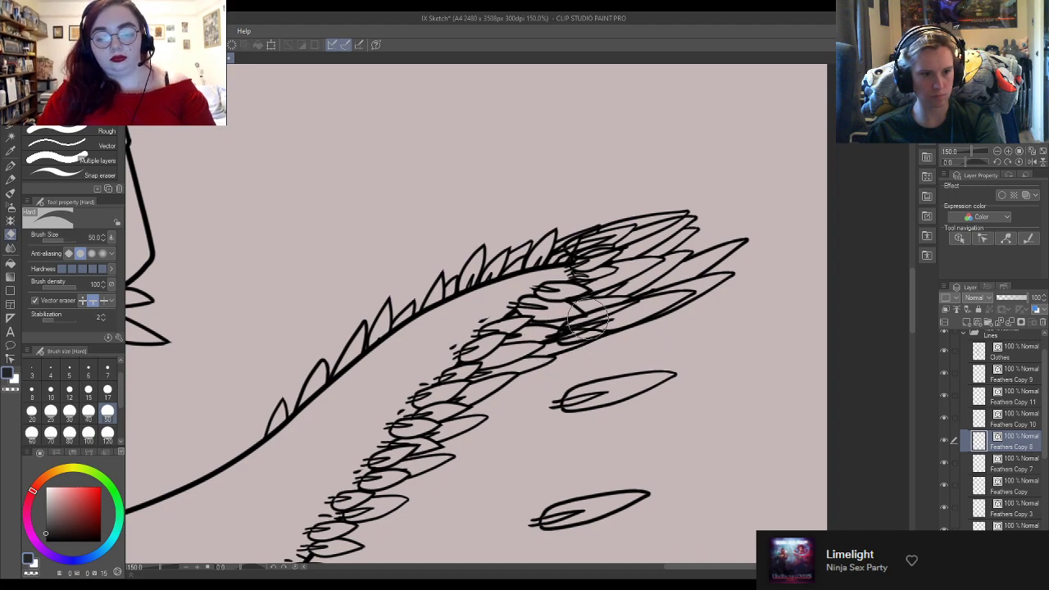
pyautogui.press('k')
pyautogui.click(1023, 464)
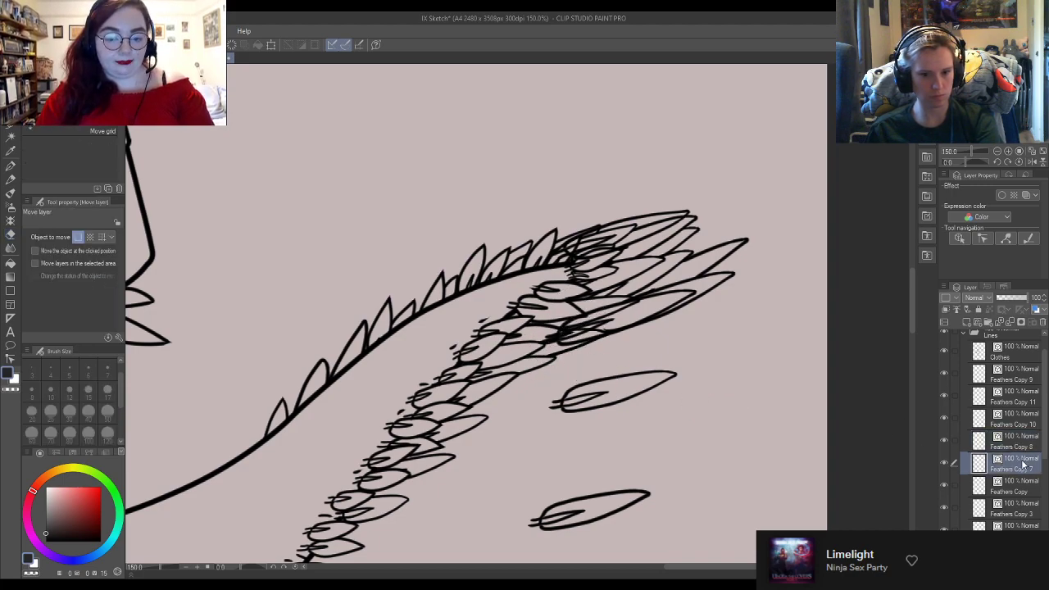
pyautogui.press('e')
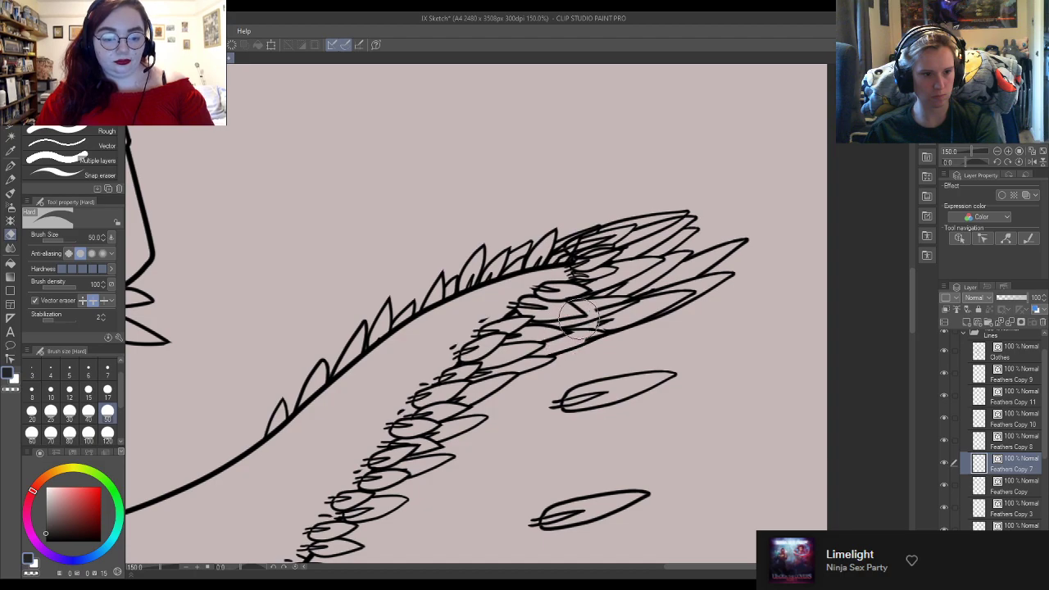
pyautogui.press('k')
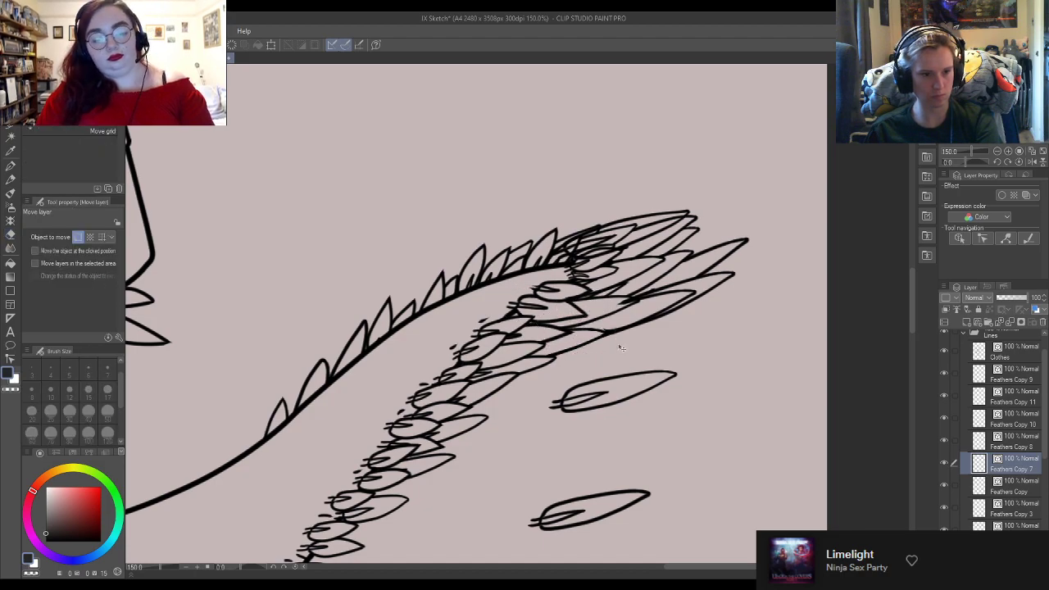
# Step: Review the tail tip against the whole figure, and toggle the topmost feather layers to identify which feathers each holds
pyautogui.scroll(-5, 626, 320)
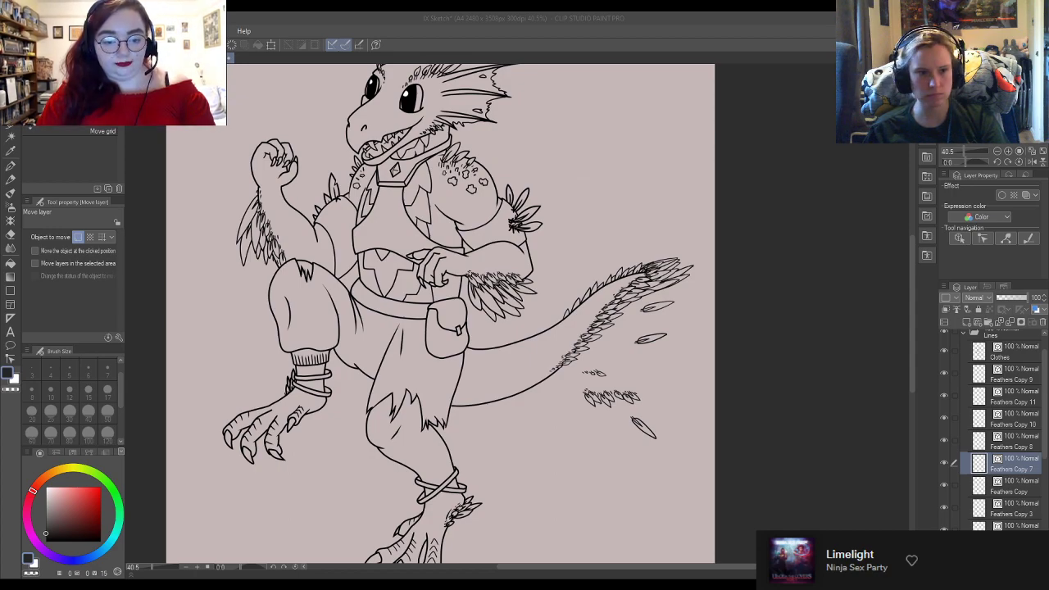
pyautogui.click(756, 301)
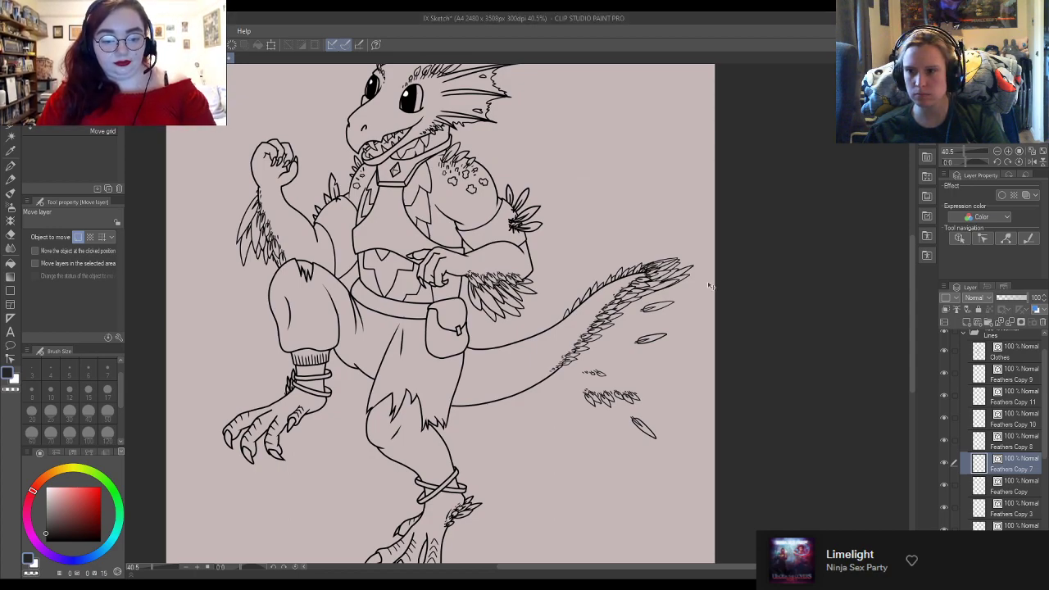
pyautogui.scroll(7, 714, 287)
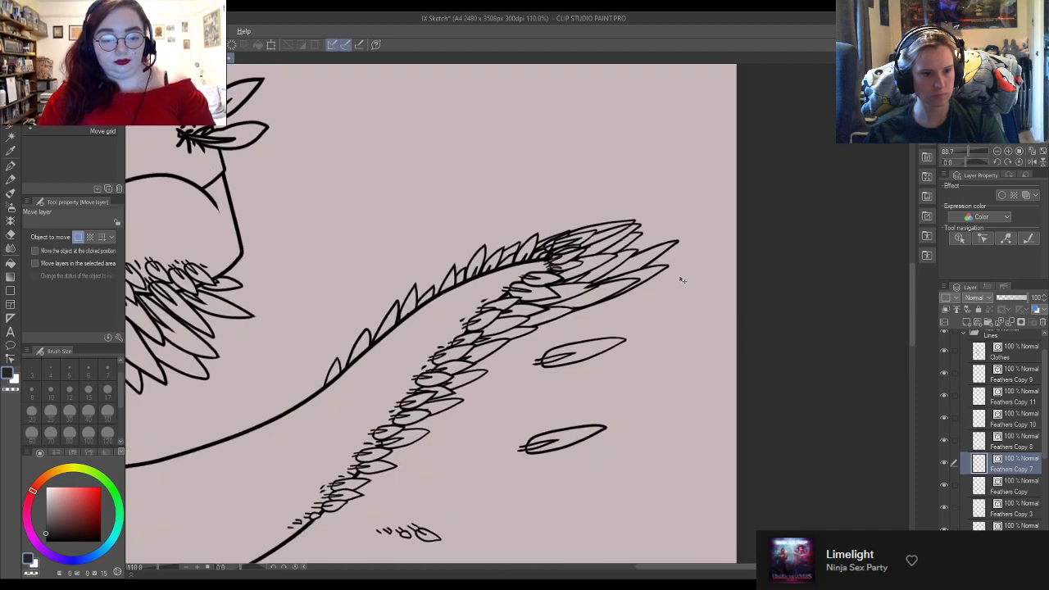
pyautogui.scroll(2, 681, 287)
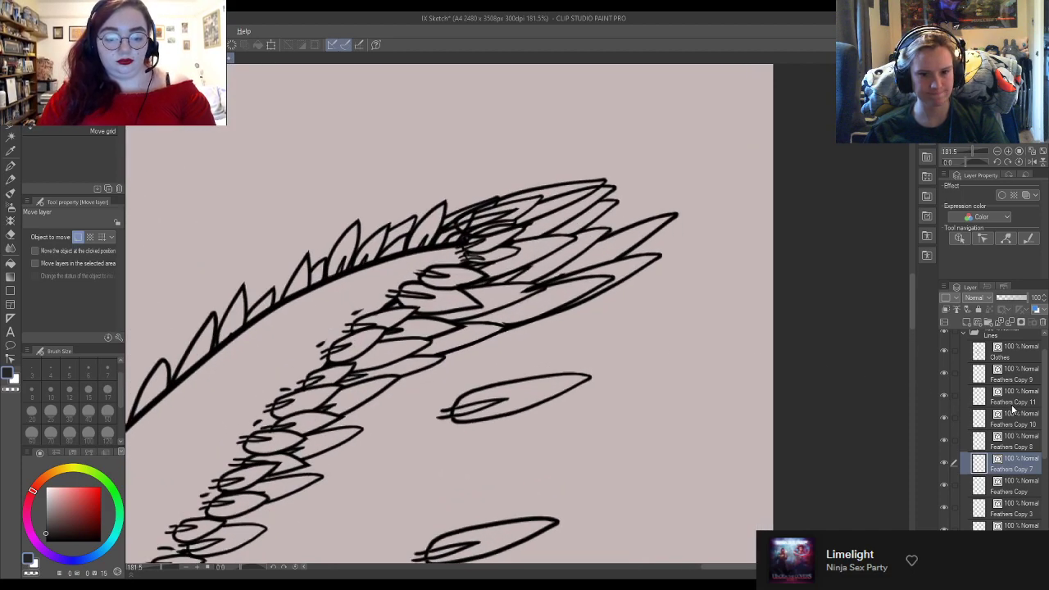
pyautogui.click(945, 375)
pyautogui.click(1012, 377)
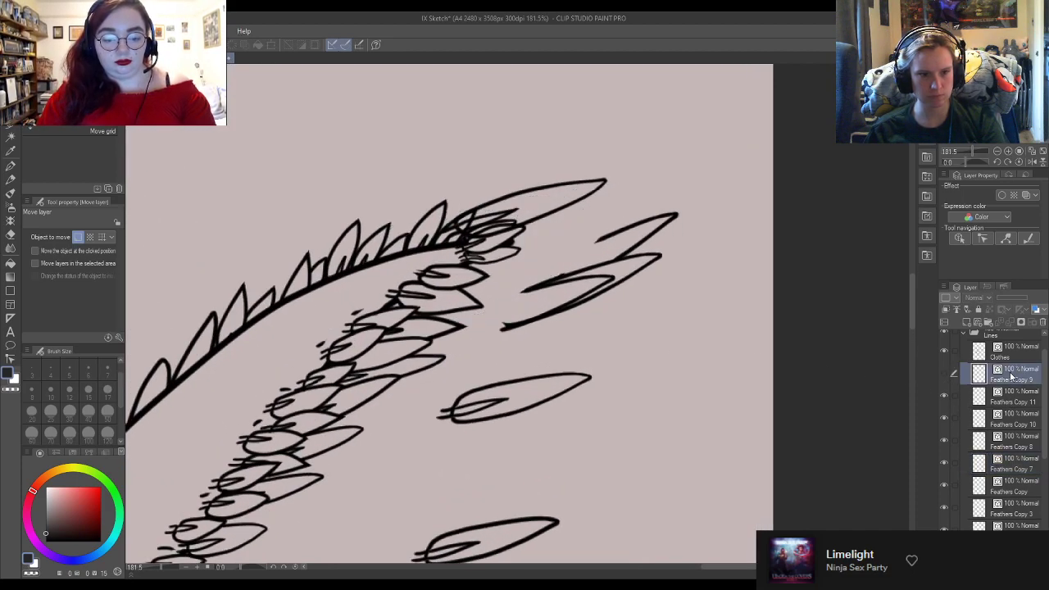
pyautogui.click(945, 375)
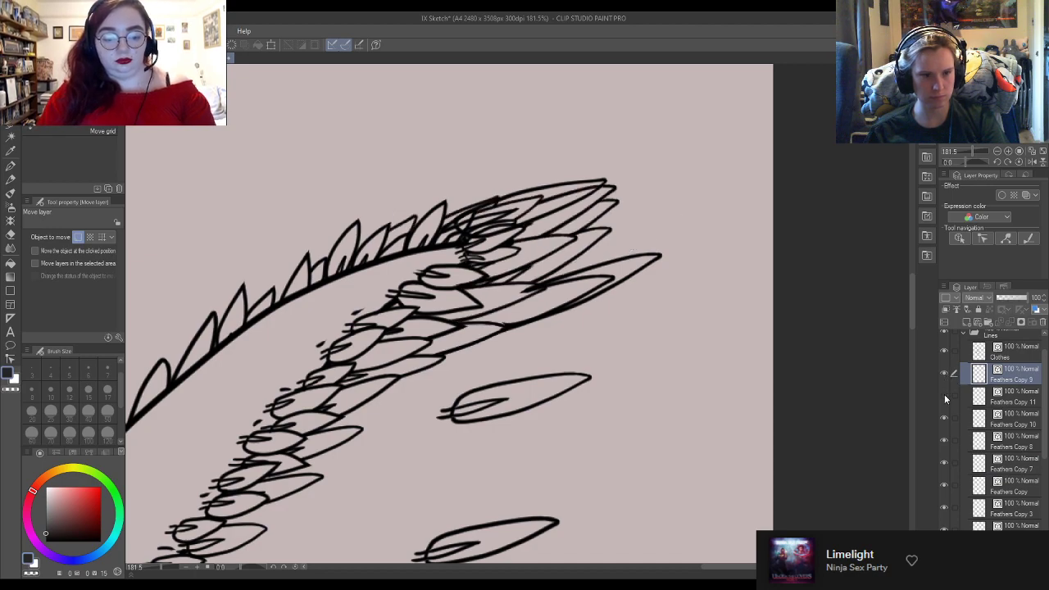
pyautogui.click(1016, 399)
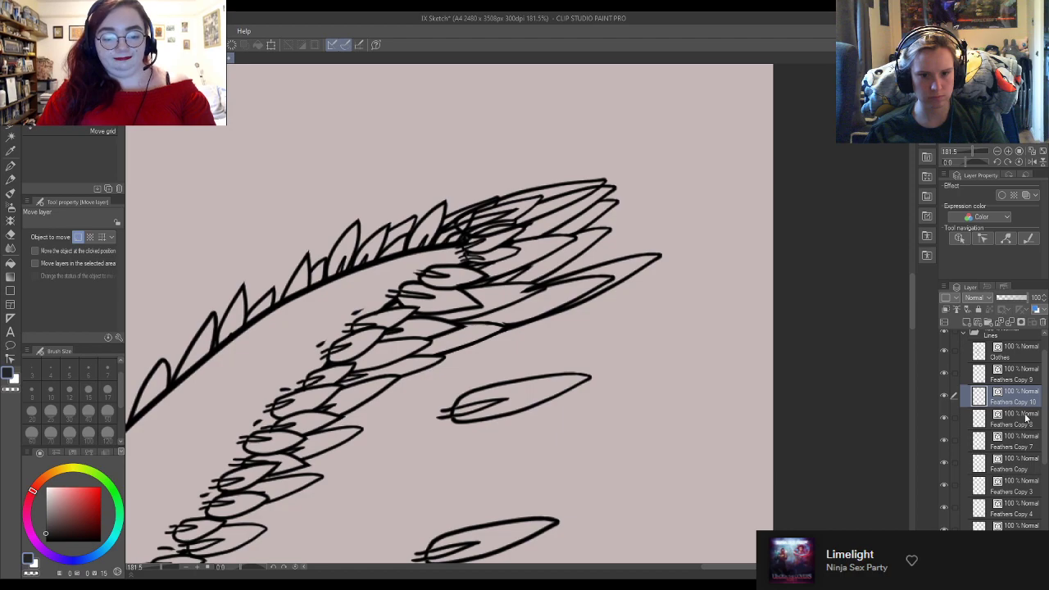
pyautogui.moveTo(1026, 419); pyautogui.dragTo(1022, 393)
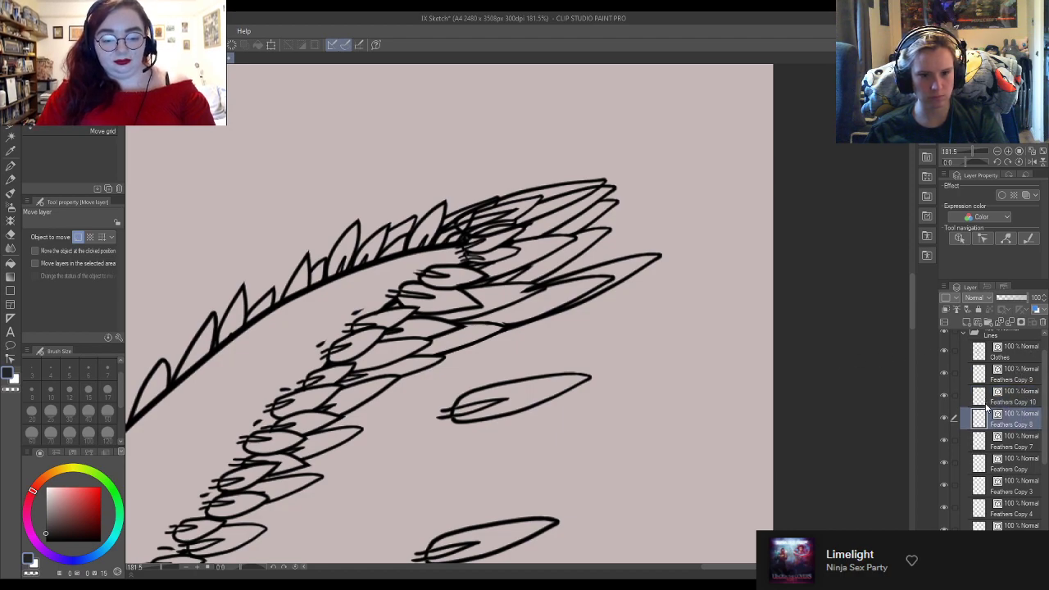
pyautogui.hotkey('ctrl', 'z')
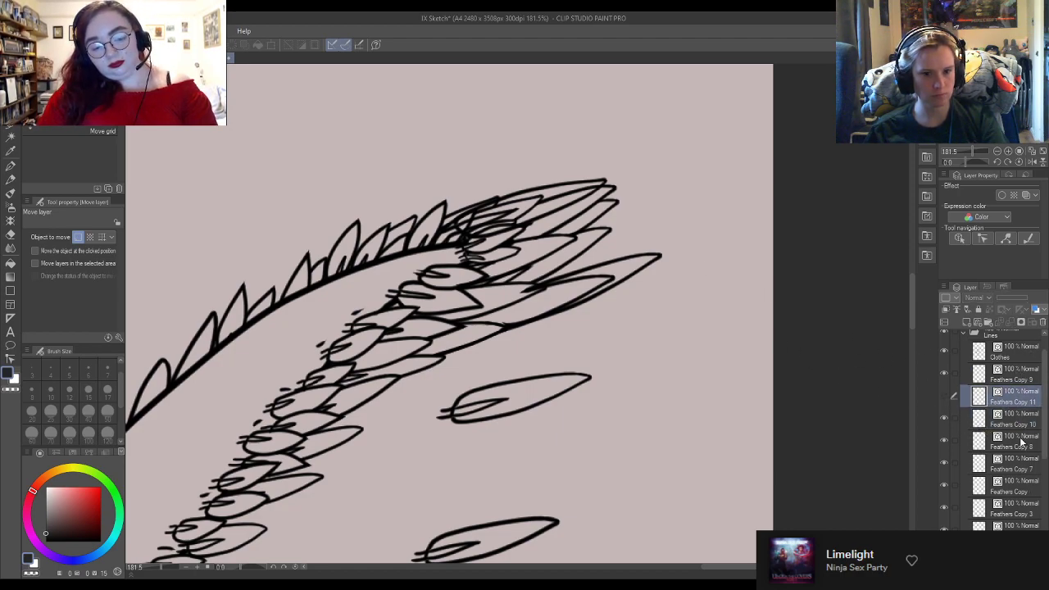
# Step: Show the Feathers Copy 11 layer and join the line ends at its long feather's tip with Connect vector line
pyautogui.click(943, 397)
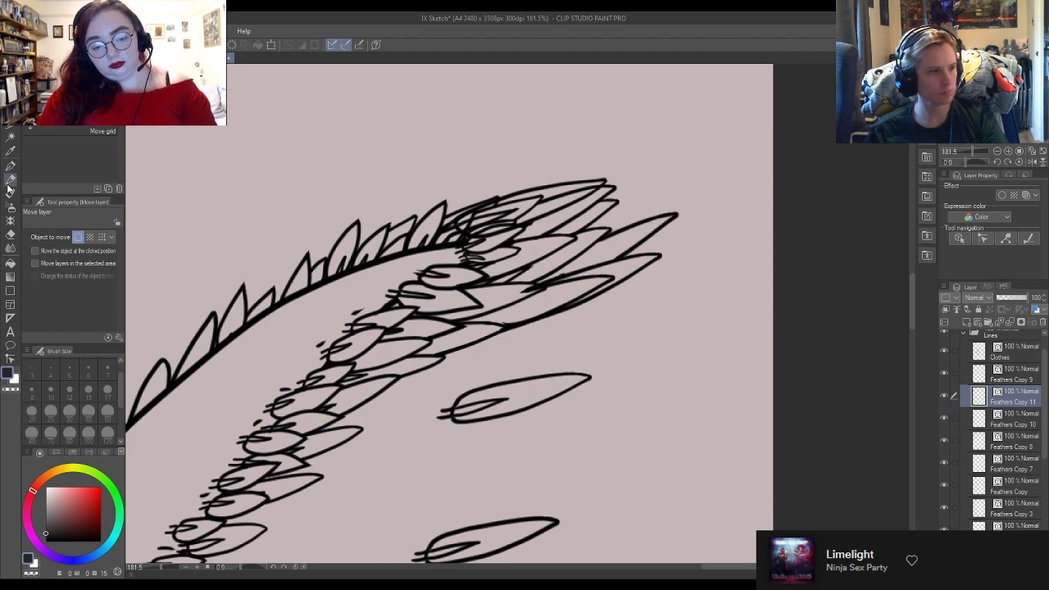
pyautogui.click(11, 358)
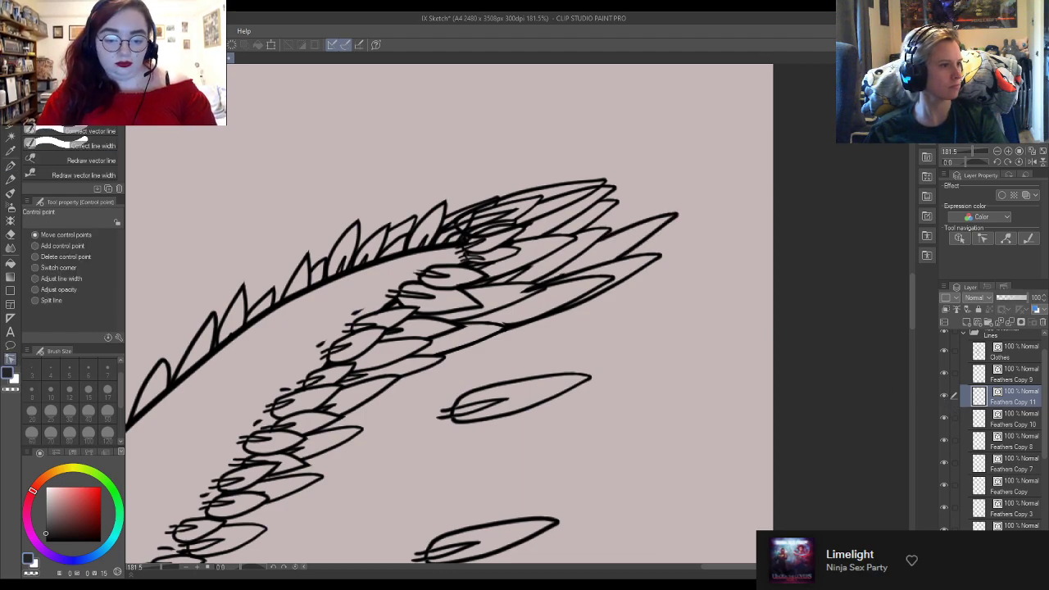
pyautogui.click(90, 101)
pyautogui.scroll(1, 670, 231)
pyautogui.moveTo(673, 225); pyautogui.dragTo(670, 234)
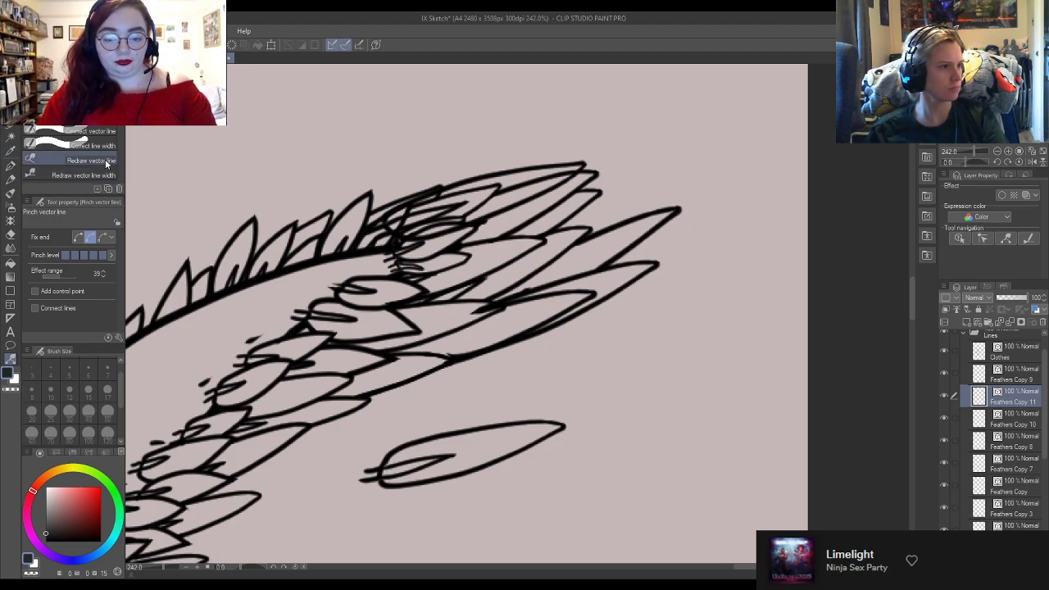
pyautogui.click(95, 132)
pyautogui.moveTo(695, 193)
pyautogui.mouseDown()
pyautogui.moveTo(673, 217)
pyautogui.moveTo(705, 208)
pyautogui.mouseUp()
# Step: Connect the vector line ends at the feather tips on the Feathers Copy 10 and Feathers Copy 8 layers
pyautogui.click(1017, 420)
pyautogui.moveTo(693, 251)
pyautogui.mouseDown()
pyautogui.moveTo(647, 270)
pyautogui.moveTo(656, 277)
pyautogui.mouseUp()
pyautogui.click(943, 439)
pyautogui.click(943, 439)
pyautogui.click(1012, 444)
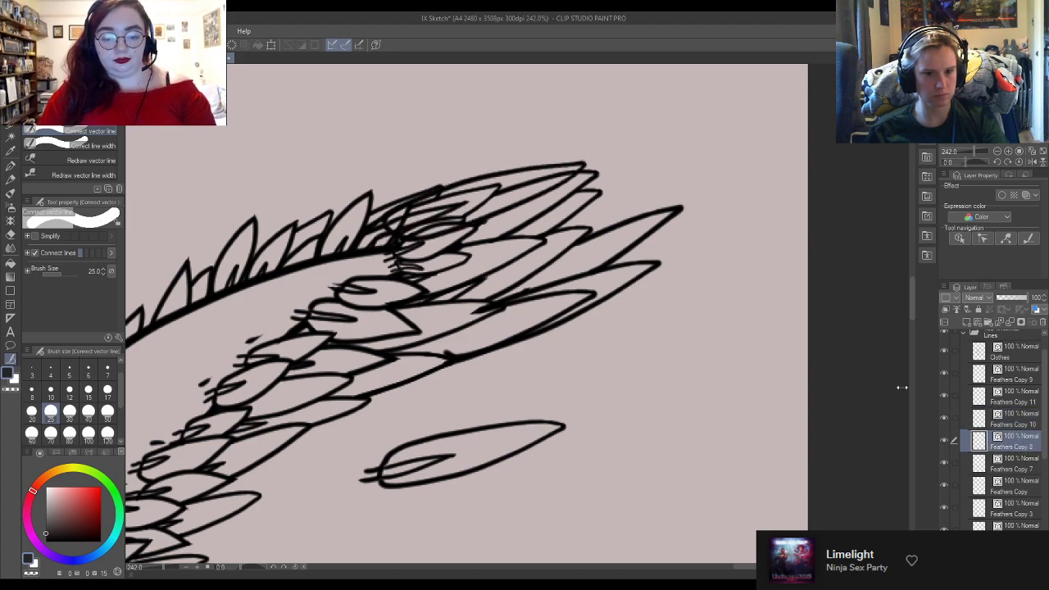
pyautogui.moveTo(592, 164); pyautogui.dragTo(586, 162)
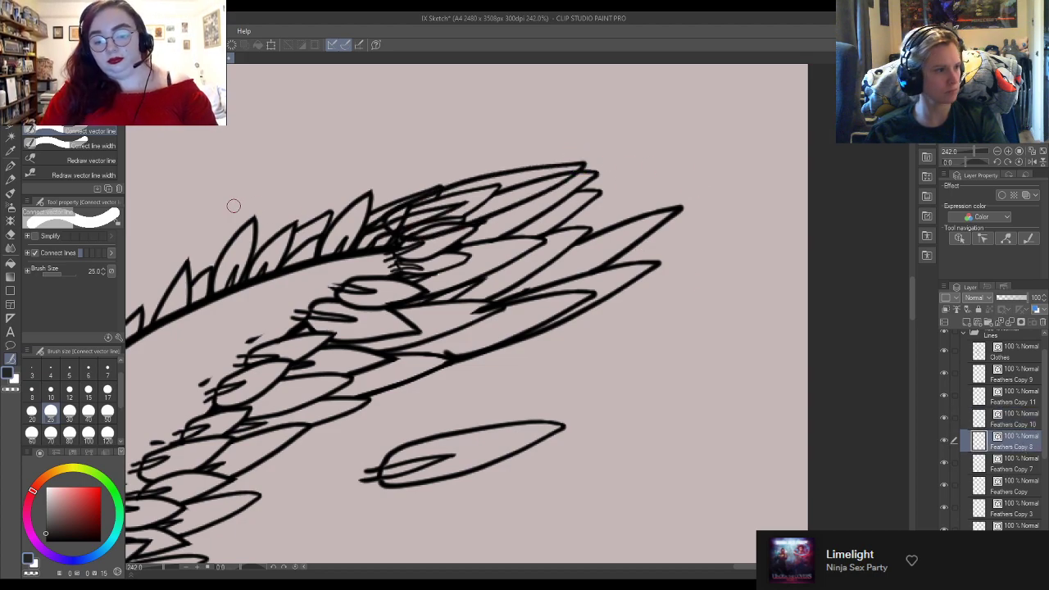
# Step: Round off the long feather's tip on Feathers Copy 11 with Pinch vector line, using the first Fix end option
pyautogui.click(1010, 400)
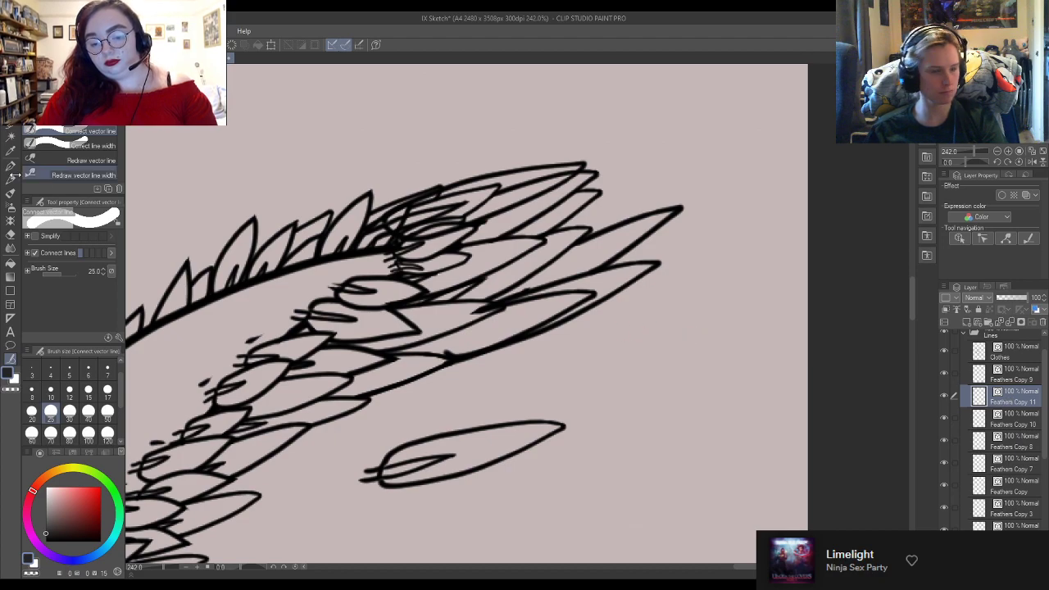
pyautogui.click(72, 87)
pyautogui.click(72, 102)
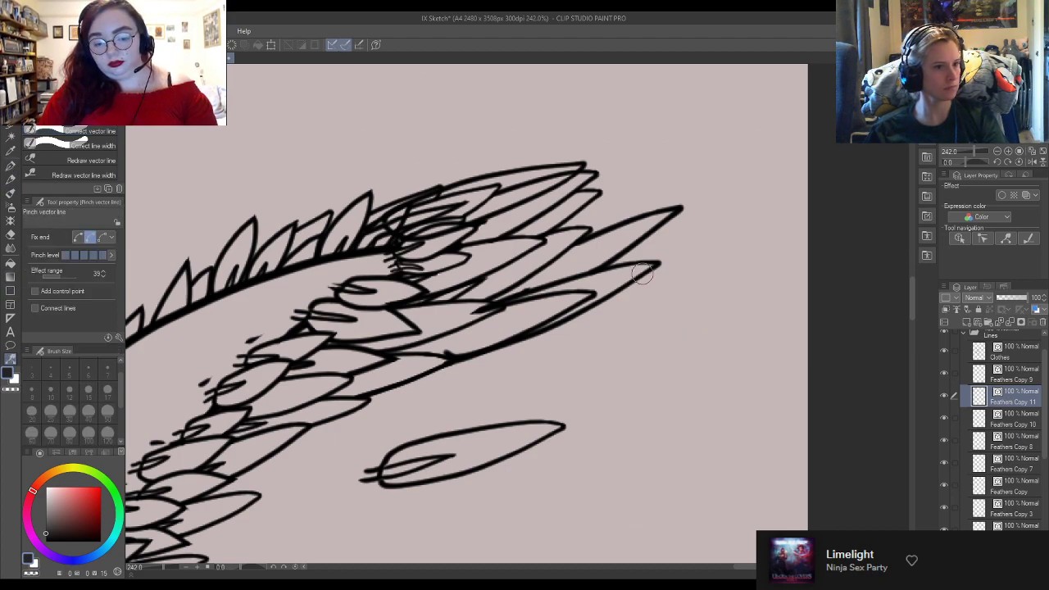
pyautogui.moveTo(668, 226); pyautogui.dragTo(652, 235)
pyautogui.click(101, 237)
pyautogui.click(79, 237)
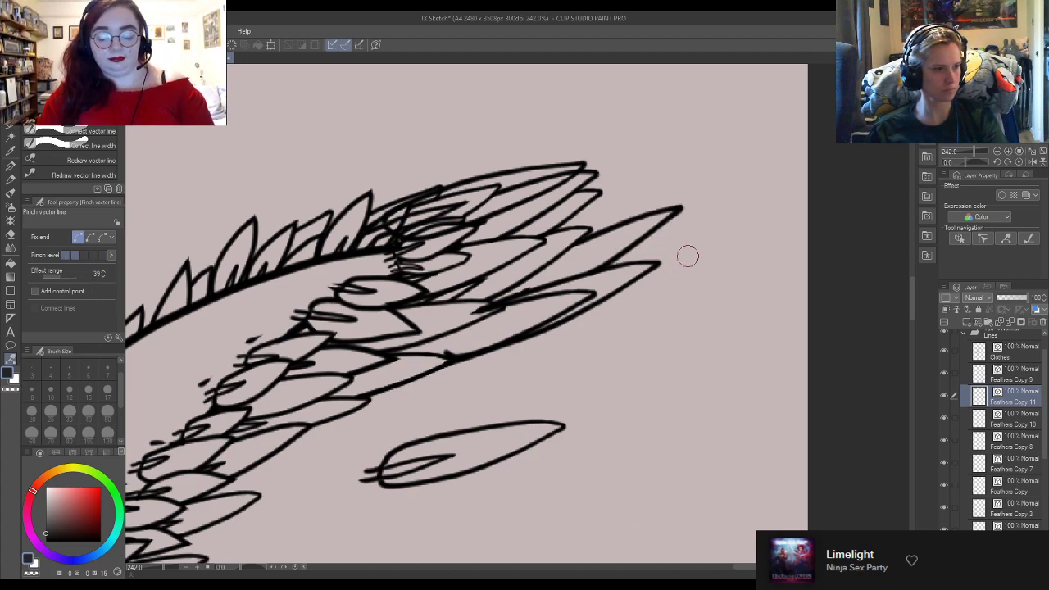
pyautogui.moveTo(669, 232)
pyautogui.mouseDown()
pyautogui.moveTo(625, 250)
pyautogui.moveTo(682, 215)
pyautogui.moveTo(641, 214)
pyautogui.moveTo(668, 219)
pyautogui.moveTo(653, 214)
pyautogui.moveTo(649, 248)
pyautogui.moveTo(635, 251)
pyautogui.moveTo(671, 212)
pyautogui.moveTo(648, 244)
pyautogui.mouseUp()
# Step: Pinch the tip of the long feather on Feathers Copy 10 into a blunter, rounder shape
pyautogui.click(990, 425)
pyautogui.moveTo(631, 278)
pyautogui.mouseDown()
pyautogui.moveTo(643, 286)
pyautogui.moveTo(662, 253)
pyautogui.mouseUp()
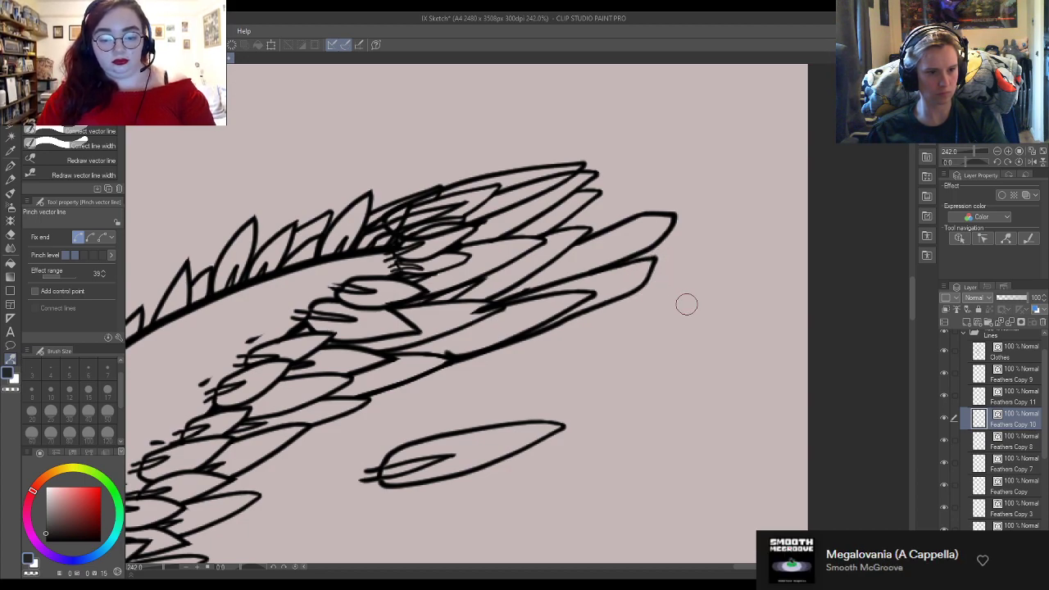
pyautogui.moveTo(658, 274); pyautogui.dragTo(662, 277)
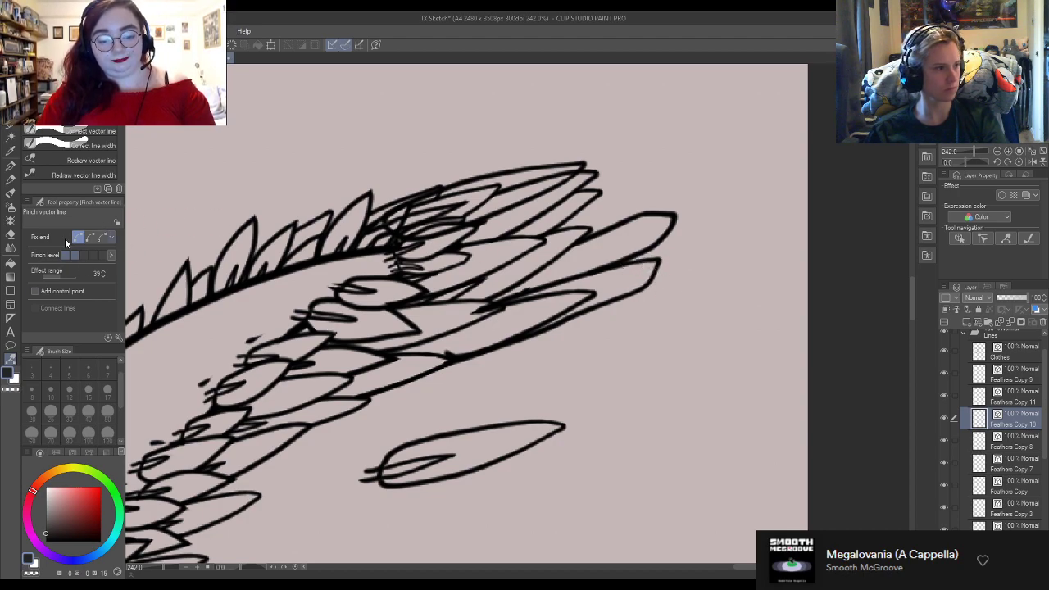
# Step: Round the pointed feather tips on the Feathers Copy 8 and Feathers Copy 7 layers with Pinch vector line
pyautogui.click(1012, 443)
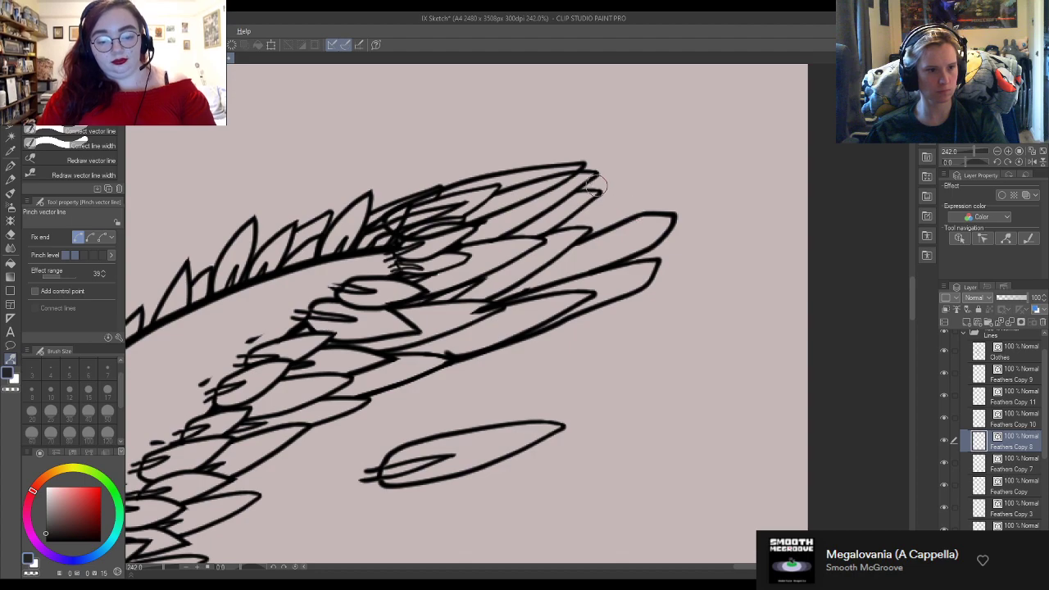
pyautogui.moveTo(587, 166)
pyautogui.mouseDown()
pyautogui.moveTo(554, 163)
pyautogui.moveTo(572, 181)
pyautogui.moveTo(548, 191)
pyautogui.moveTo(565, 186)
pyautogui.moveTo(561, 161)
pyautogui.moveTo(580, 165)
pyautogui.moveTo(571, 194)
pyautogui.moveTo(549, 162)
pyautogui.moveTo(547, 177)
pyautogui.moveTo(572, 165)
pyautogui.mouseUp()
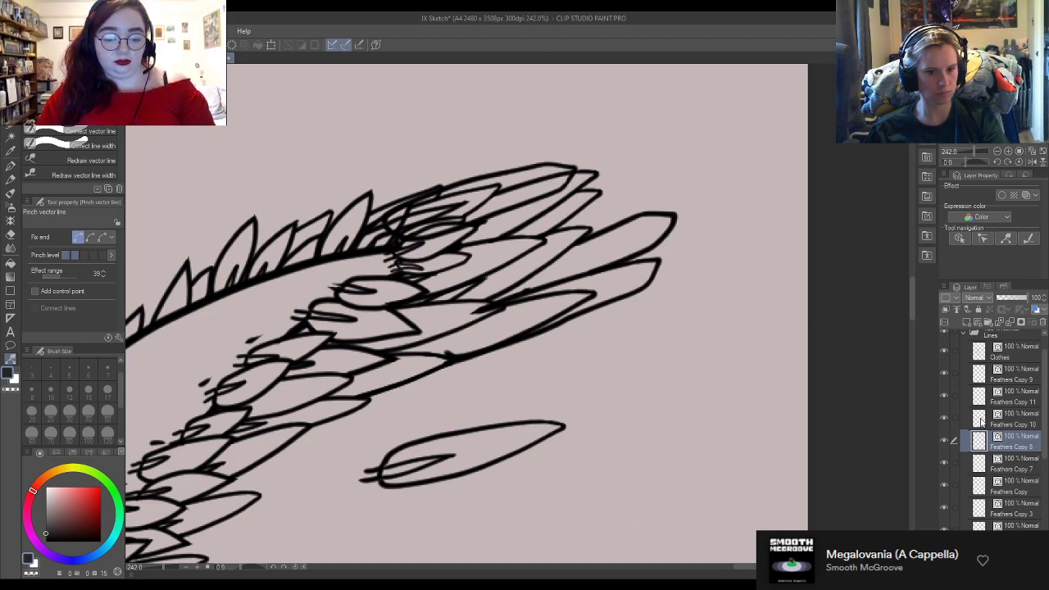
pyautogui.click(1026, 469)
pyautogui.moveTo(584, 293)
pyautogui.mouseDown()
pyautogui.moveTo(575, 297)
pyautogui.moveTo(581, 284)
pyautogui.moveTo(579, 304)
pyautogui.moveTo(596, 292)
pyautogui.moveTo(519, 338)
pyautogui.moveTo(577, 310)
pyautogui.mouseUp()
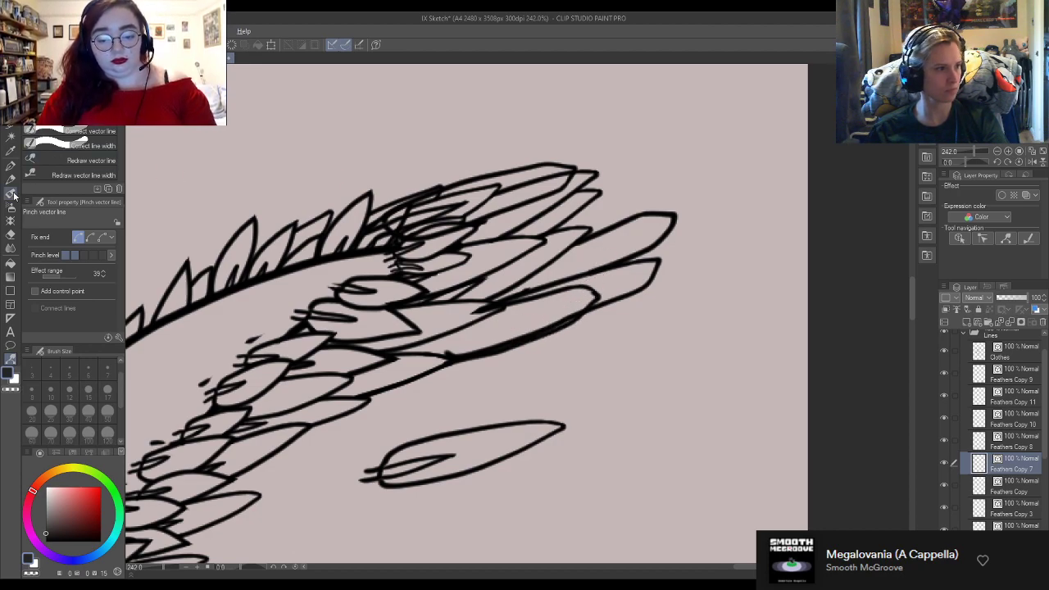
# Step: Refine the lower edge of the feather on Feathers Copy 7 by moving its vector control points
pyautogui.click(97, 145)
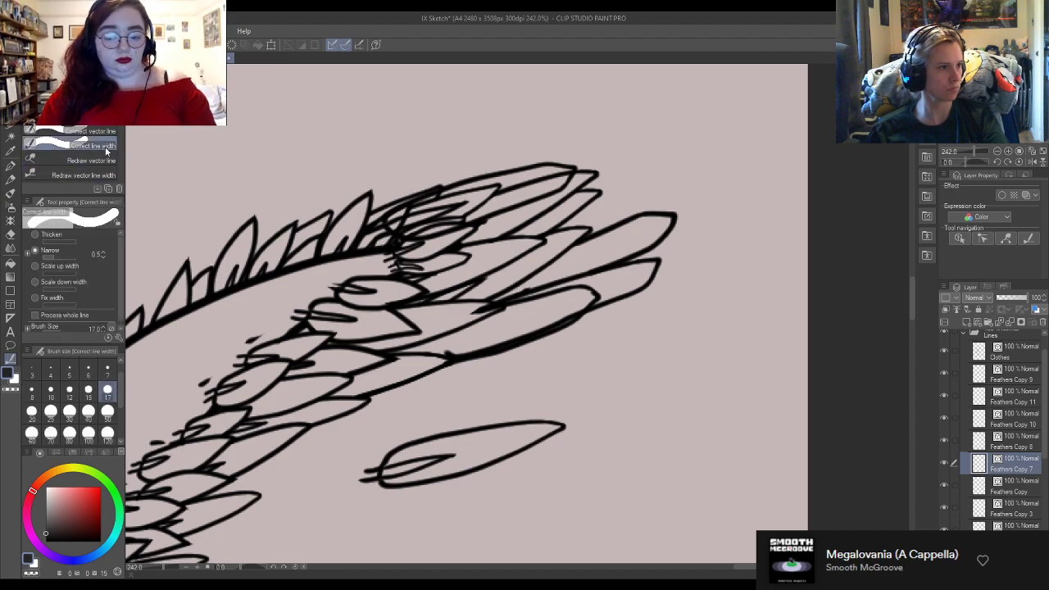
pyautogui.click(95, 133)
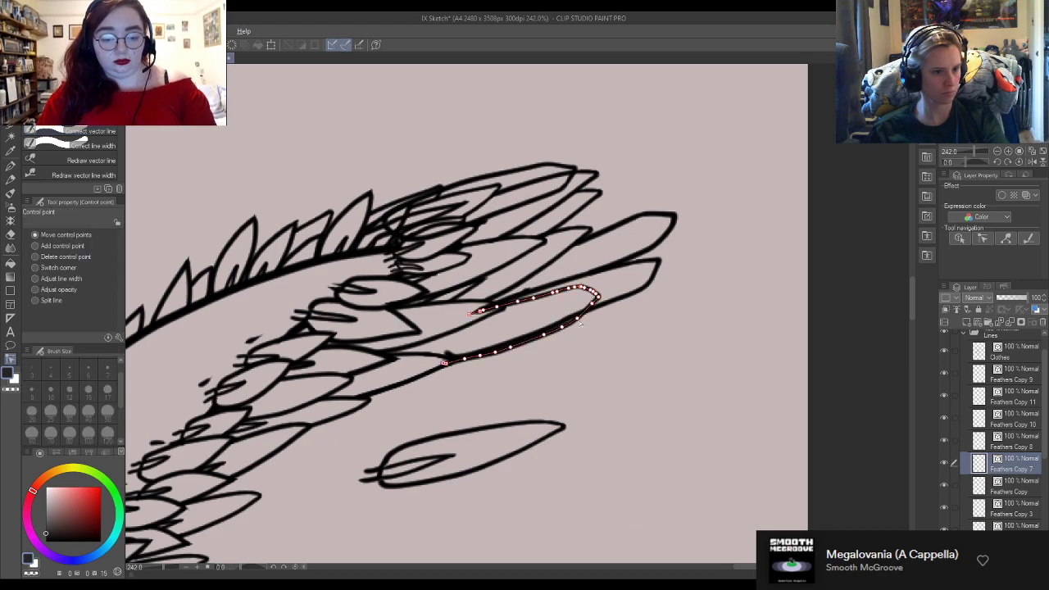
pyautogui.scroll(2, 537, 334)
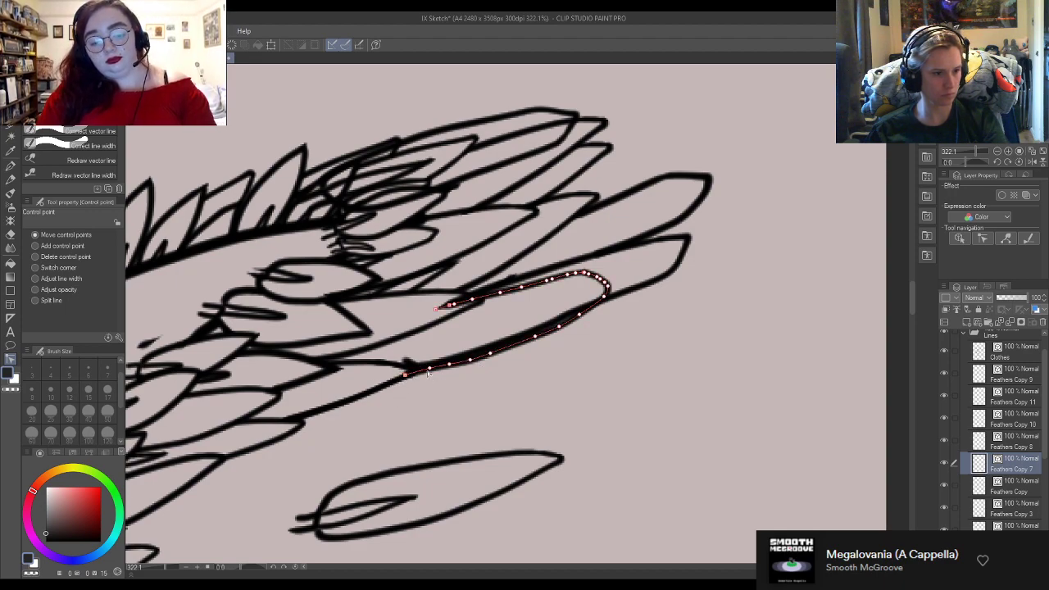
# Step: Erase the overlapping base and lower edge of the topmost feather on Feathers Copy 8 with the vector eraser
pyautogui.click(1010, 442)
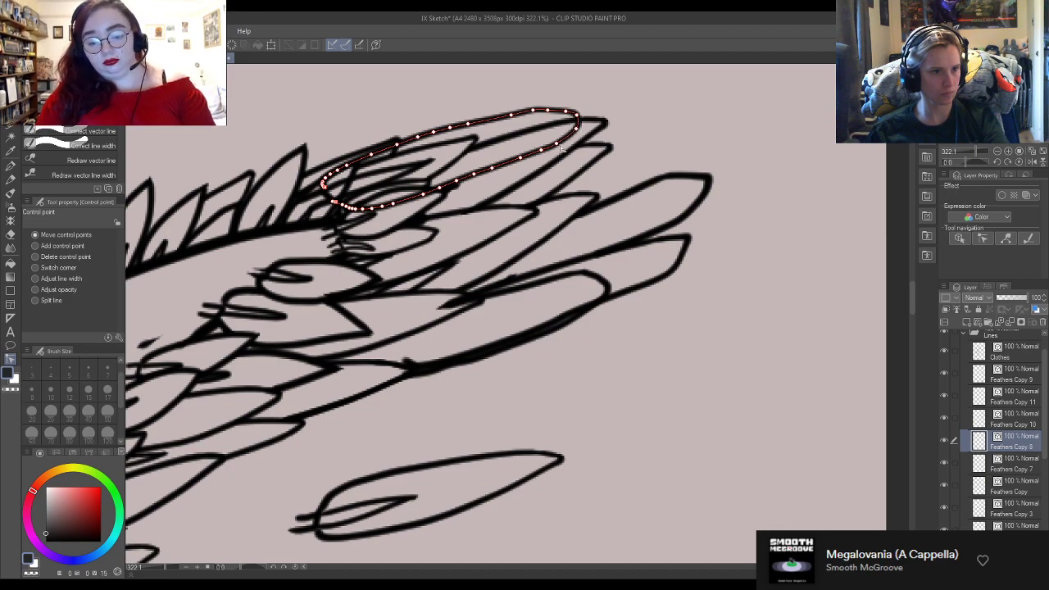
pyautogui.press('e')
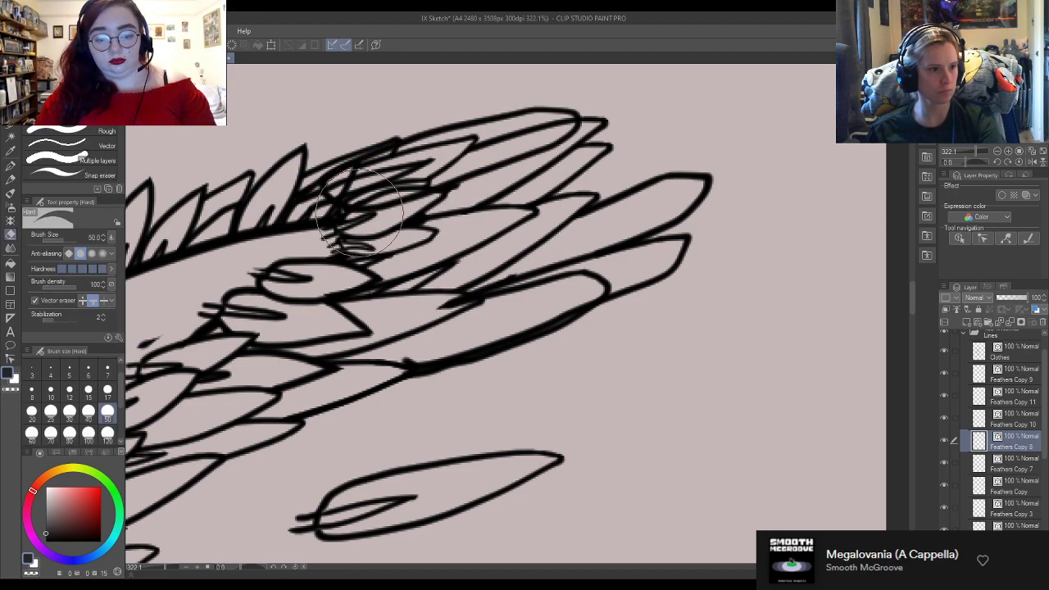
pyautogui.moveTo(464, 205)
pyautogui.mouseDown()
pyautogui.moveTo(534, 160)
pyautogui.moveTo(562, 164)
pyautogui.moveTo(385, 238)
pyautogui.moveTo(338, 195)
pyautogui.moveTo(327, 140)
pyautogui.moveTo(410, 164)
pyautogui.mouseUp()
pyautogui.press('y')
# Step: Erase the lower-edge line on Feathers Copy 10 where it overlaps the feather beneath it
pyautogui.click(1023, 471)
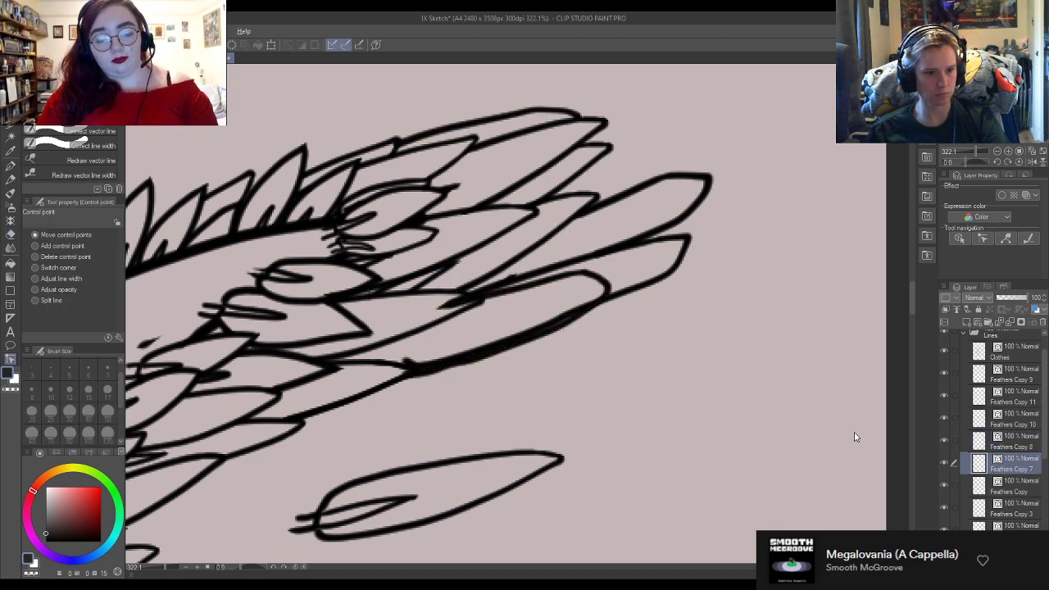
pyautogui.click(1012, 493)
pyautogui.click(1017, 441)
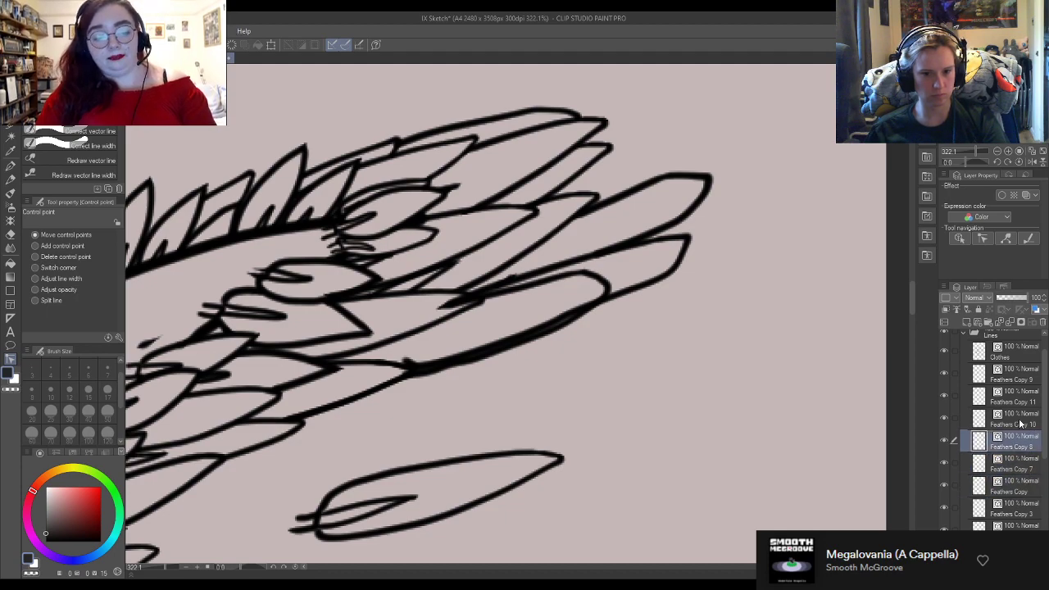
pyautogui.click(1023, 421)
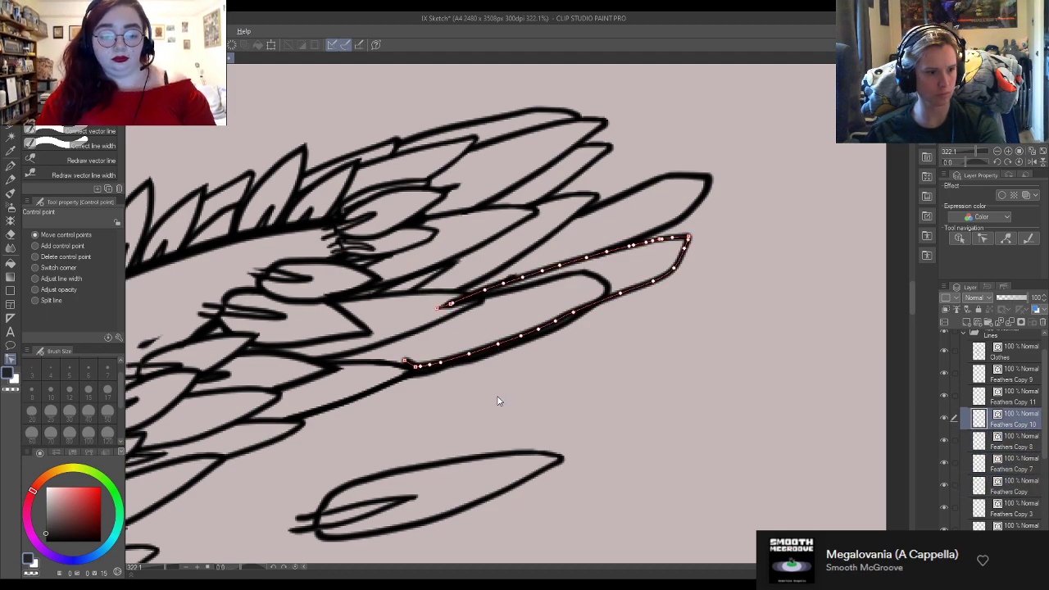
pyautogui.press('e')
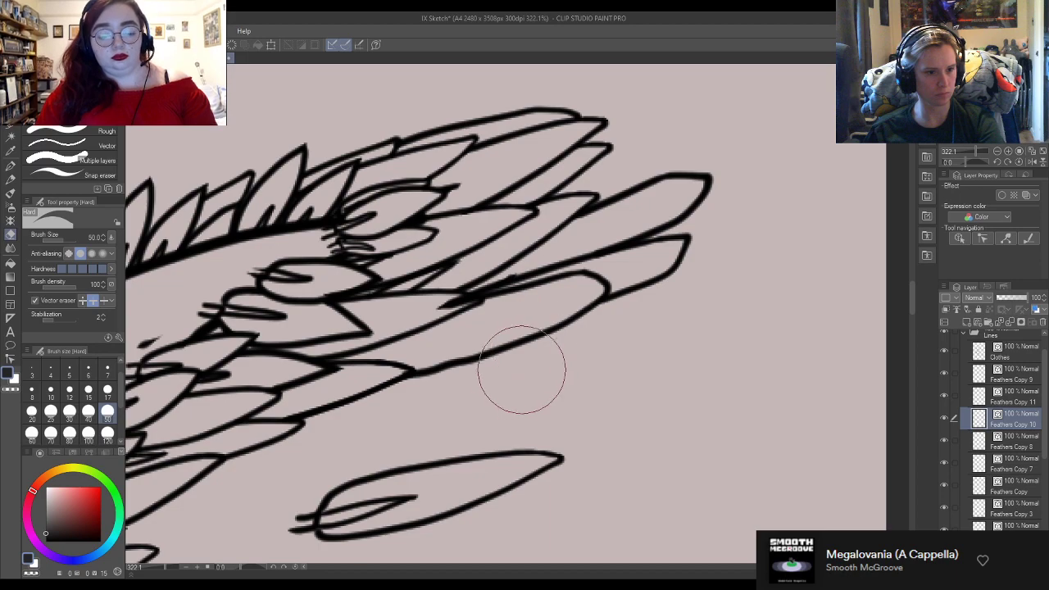
pyautogui.press('y')
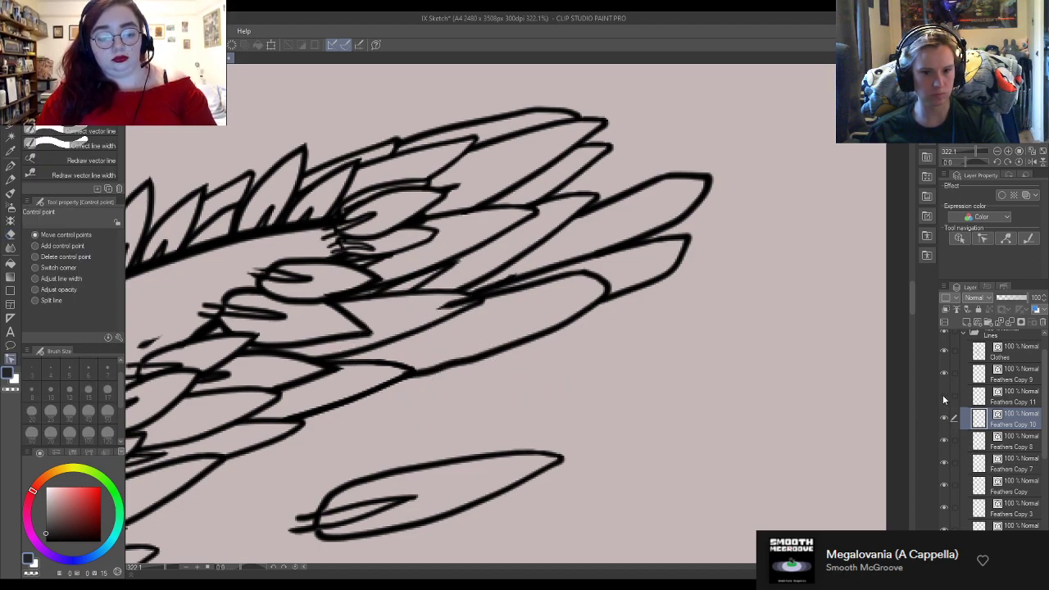
# Step: Shorten the upper-edge line of the Feathers Copy 7 feather so it starts at the neighbouring feather's tip
pyautogui.click(1013, 453)
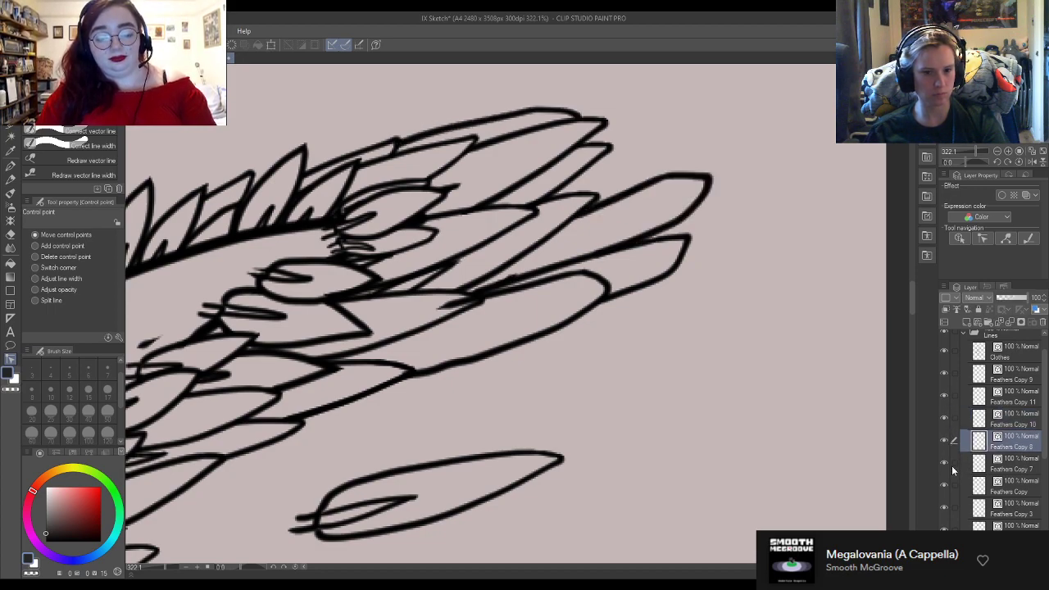
pyautogui.click(1028, 468)
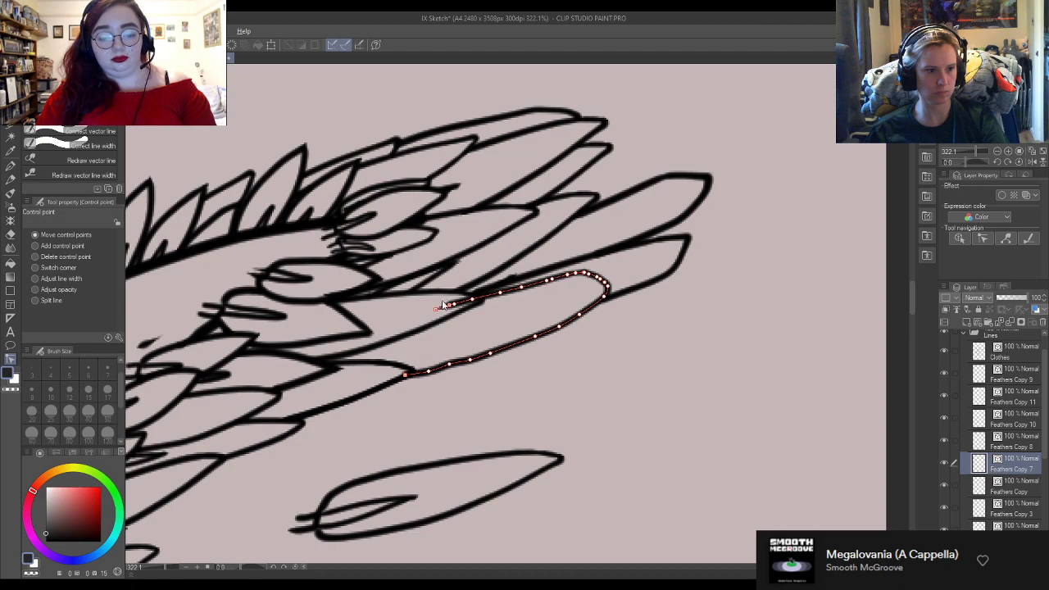
pyautogui.moveTo(451, 305); pyautogui.dragTo(484, 301)
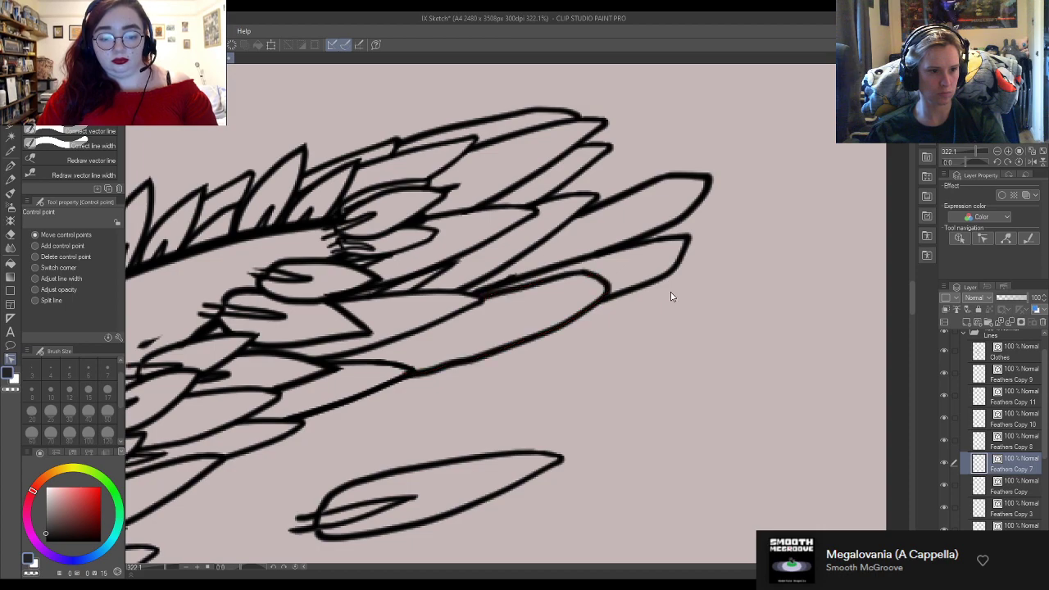
# Step: Toggle Feathers Copy 10 and 11 to identify their lines, and smooth the rounded feather tip on Feathers Copy 11 with its control points
pyautogui.click(944, 418)
pyautogui.click(945, 418)
pyautogui.click(944, 418)
pyautogui.click(944, 418)
pyautogui.click(943, 396)
pyautogui.click(943, 396)
pyautogui.click(1014, 397)
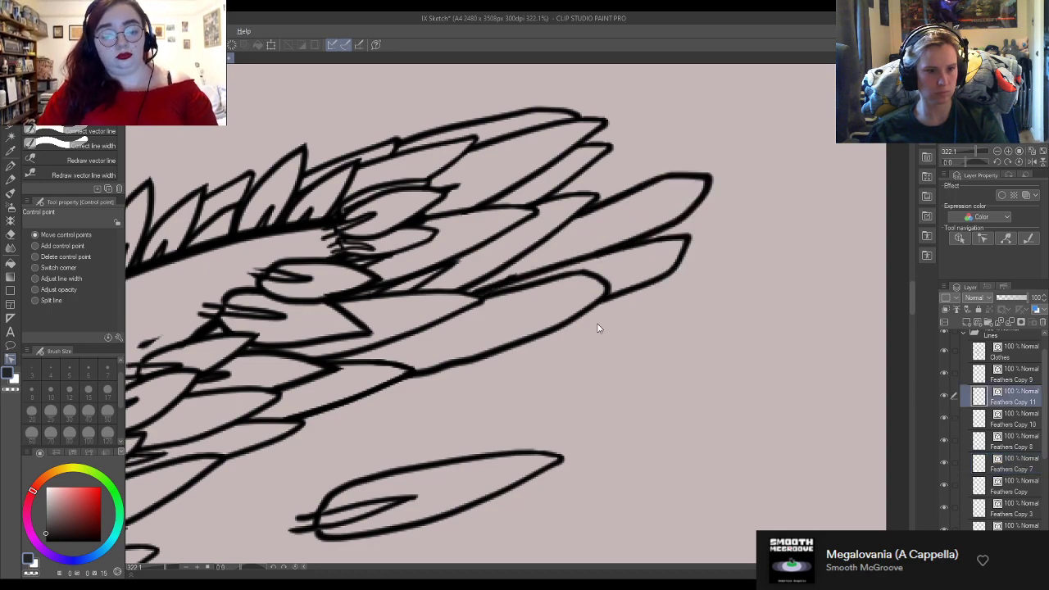
pyautogui.click(505, 283)
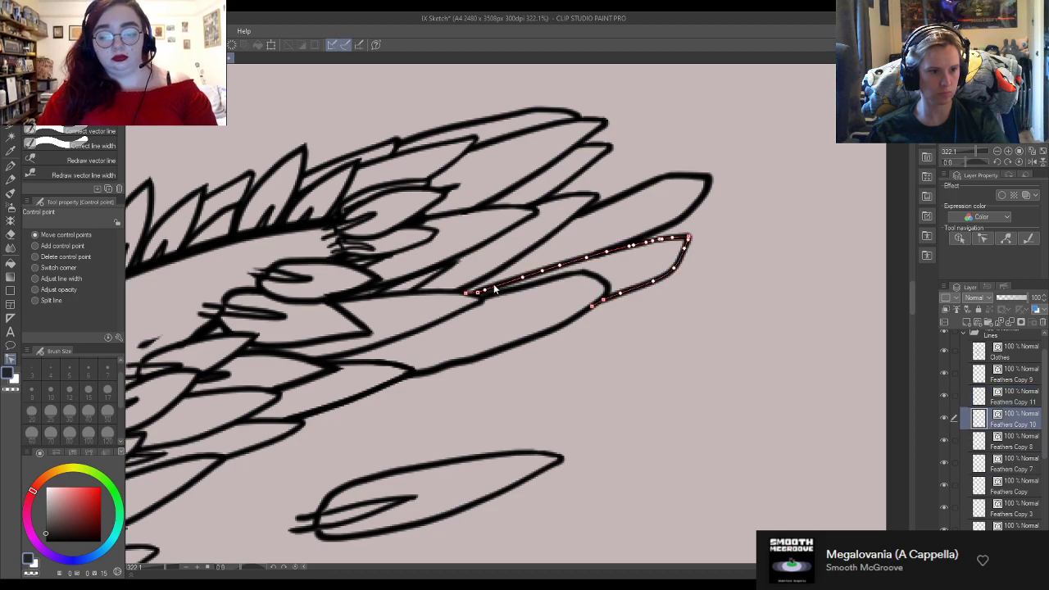
pyautogui.click(1024, 400)
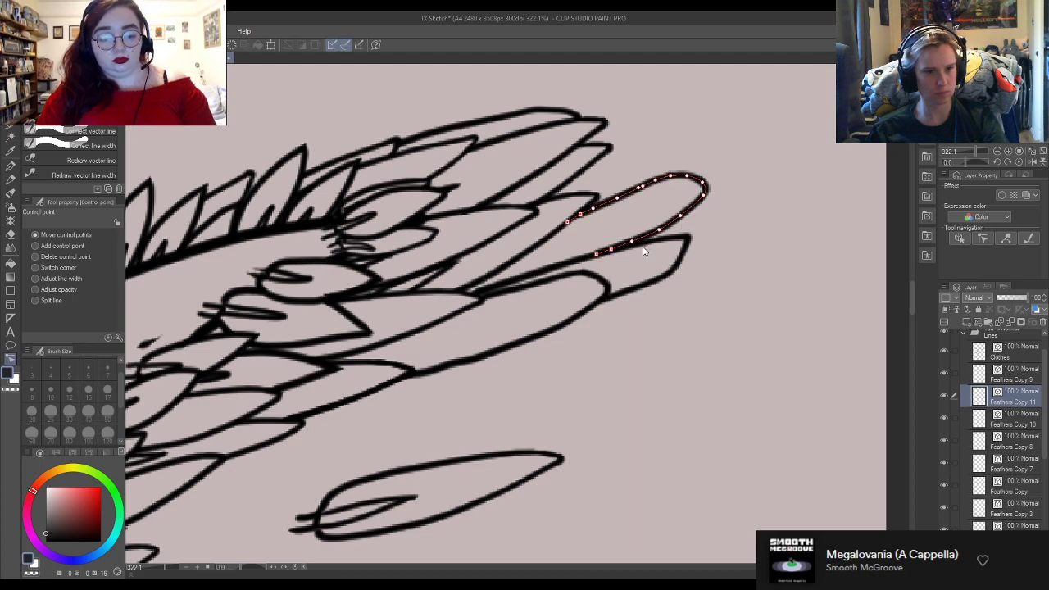
# Step: Move control points on Feathers Copy 9 to round the tips of the two pointed feathers beside the long upper feather
pyautogui.keyDown('ctrl'); pyautogui.keyDown('shift'); pyautogui.click(537, 247); pyautogui.keyUp('shift'); pyautogui.keyUp('ctrl')
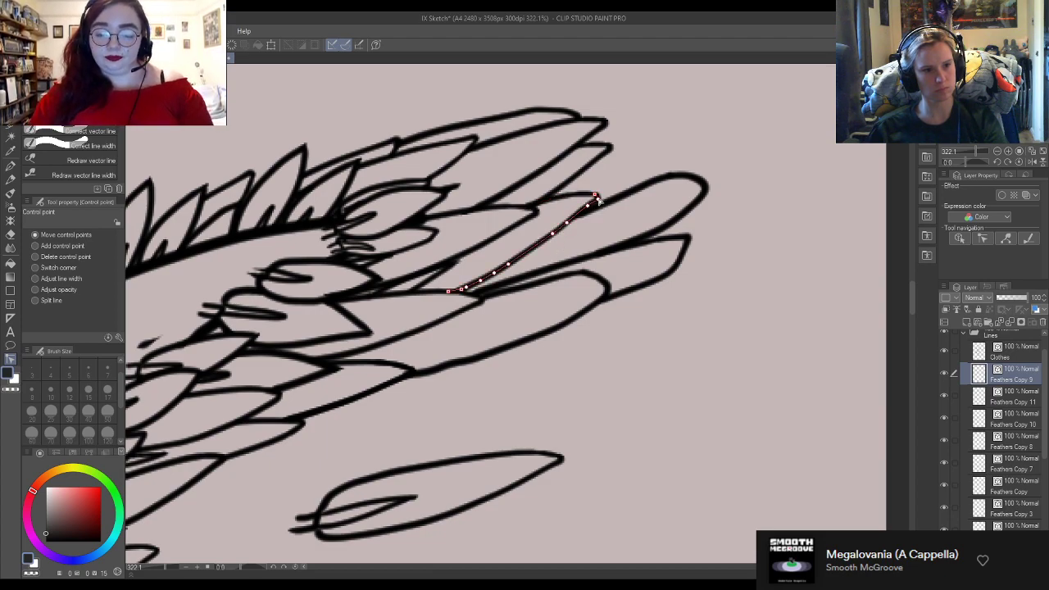
pyautogui.moveTo(587, 208); pyautogui.dragTo(546, 244)
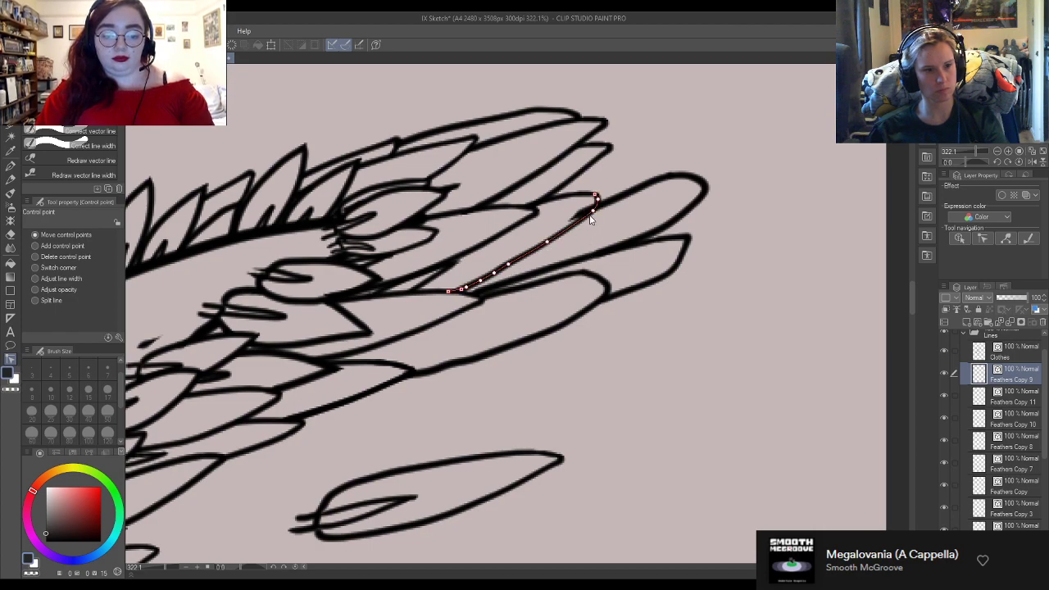
pyautogui.moveTo(591, 213); pyautogui.dragTo(593, 217)
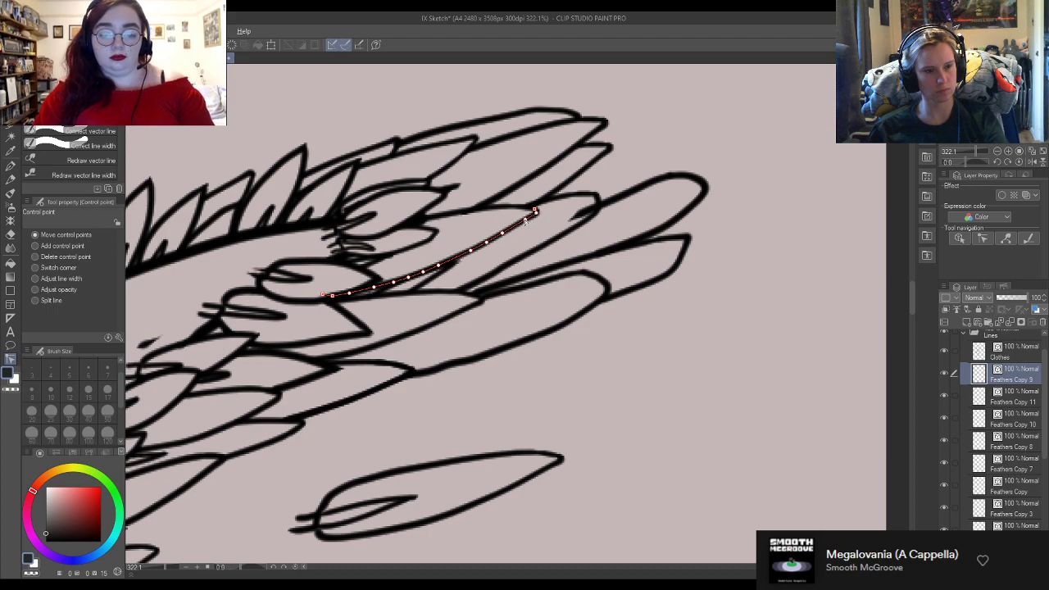
pyautogui.moveTo(504, 235); pyautogui.dragTo(472, 251)
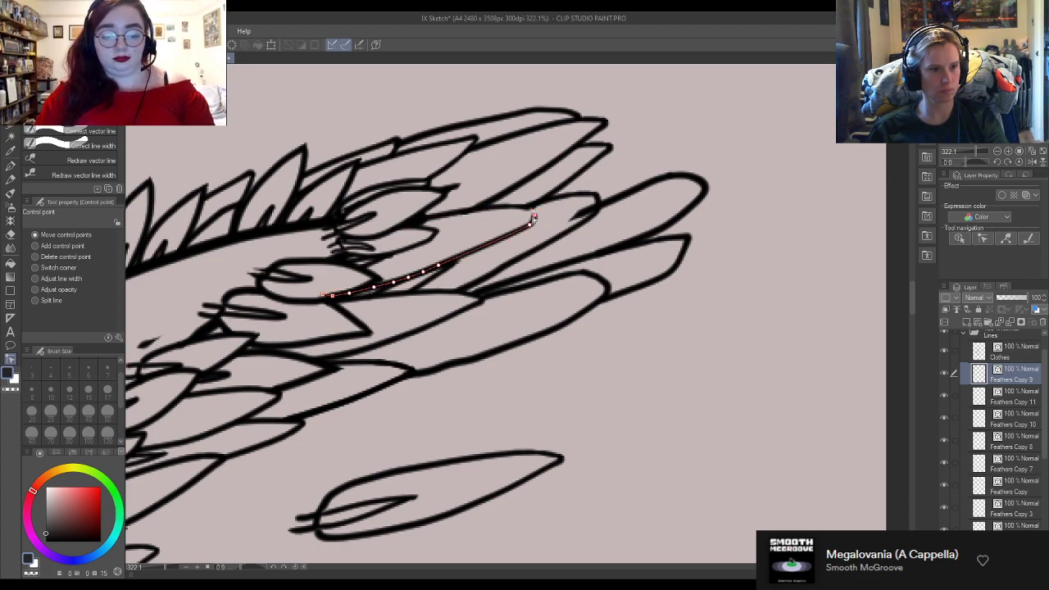
pyautogui.moveTo(533, 218)
pyautogui.mouseDown()
pyautogui.moveTo(529, 210)
pyautogui.moveTo(535, 219)
pyautogui.mouseUp()
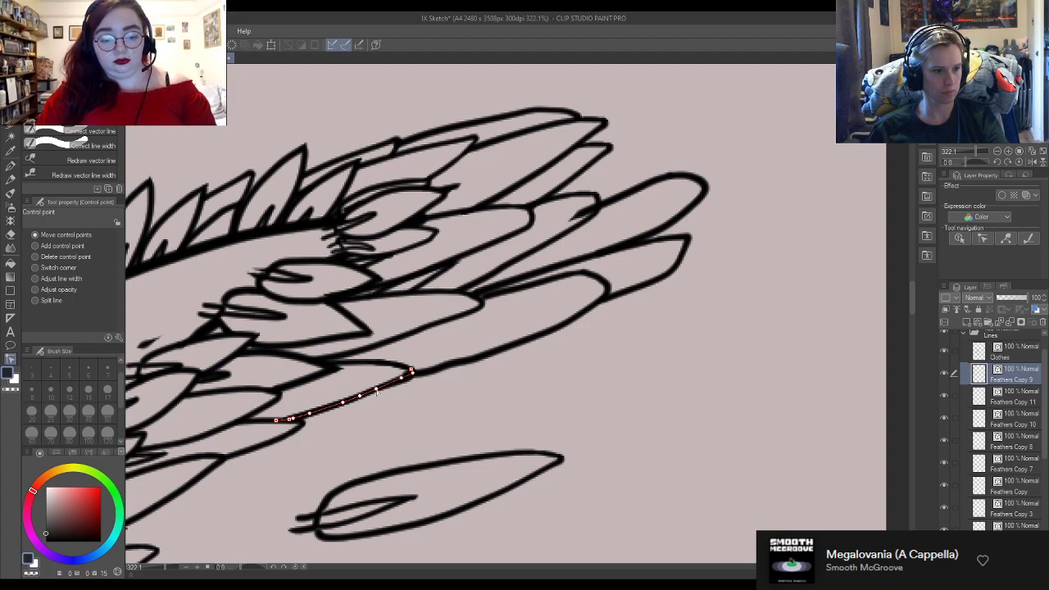
# Step: Pull the lower end of the Feathers Copy 7 line to the neighbouring feather's tip and round the Feathers Copy 10 feather's pointed tip
pyautogui.keyDown('ctrl'); pyautogui.keyDown('shift'); pyautogui.click(442, 369); pyautogui.keyUp('shift'); pyautogui.keyUp('ctrl')
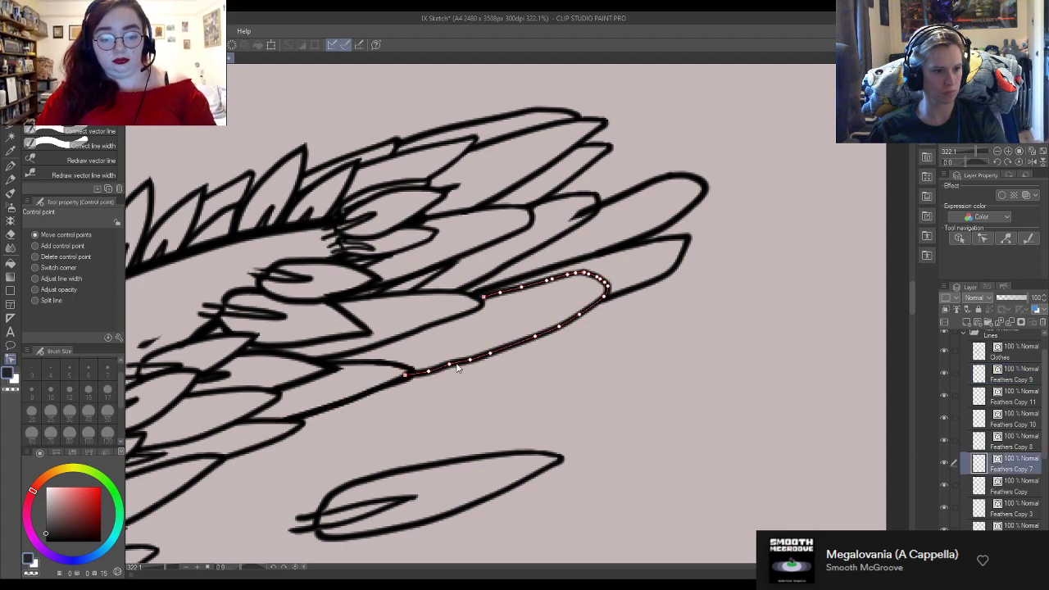
pyautogui.moveTo(404, 374)
pyautogui.mouseDown()
pyautogui.moveTo(428, 372)
pyautogui.moveTo(416, 374)
pyautogui.mouseUp()
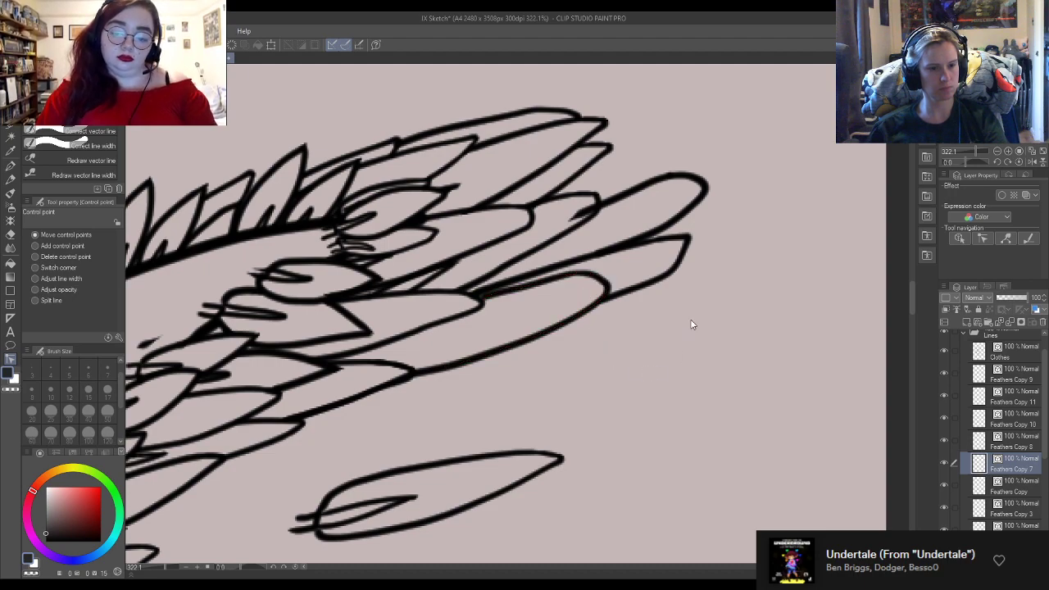
pyautogui.click(689, 238)
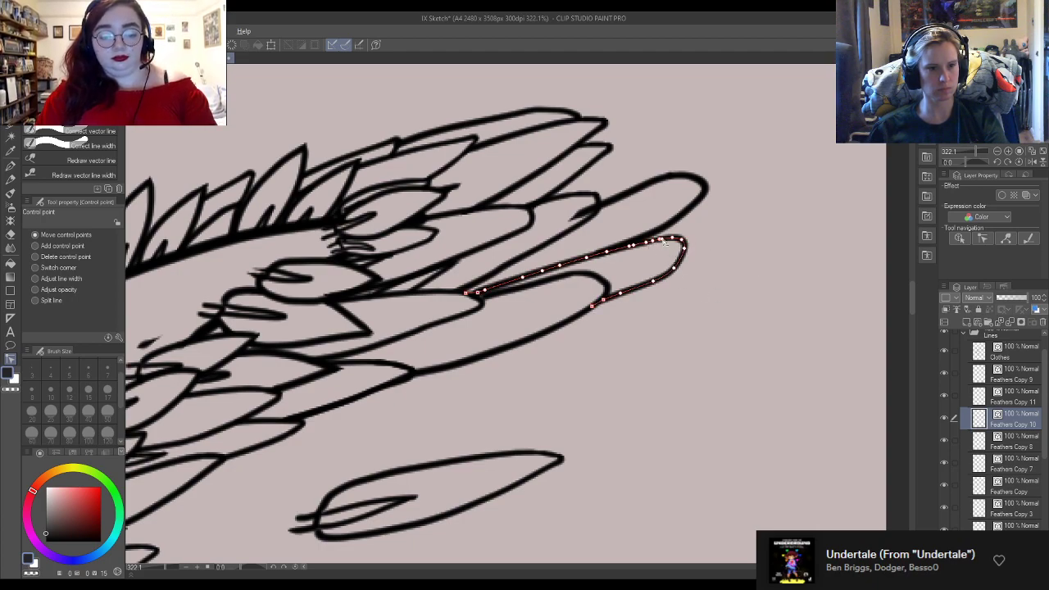
pyautogui.moveTo(672, 272)
pyautogui.mouseDown()
pyautogui.moveTo(662, 286)
pyautogui.moveTo(669, 270)
pyautogui.mouseUp()
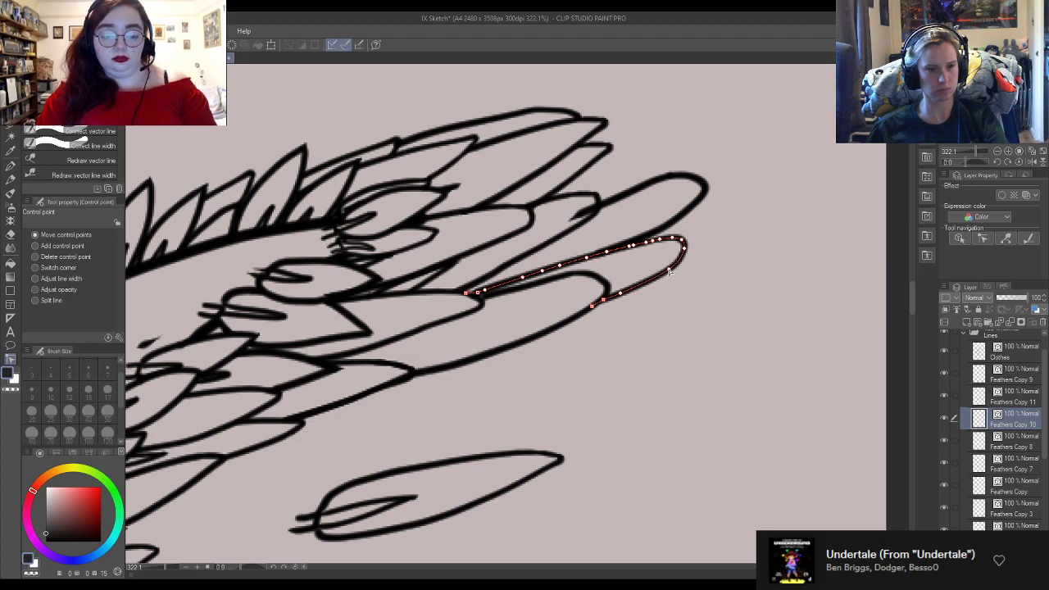
# Step: Pull both ends of the Feathers Copy 11 outline back so they meet the neighbouring feathers without overlapping them
pyautogui.keyDown('ctrl'); pyautogui.keyDown('shift'); pyautogui.click(572, 222); pyautogui.keyUp('shift'); pyautogui.keyUp('ctrl')
pyautogui.moveTo(587, 214)
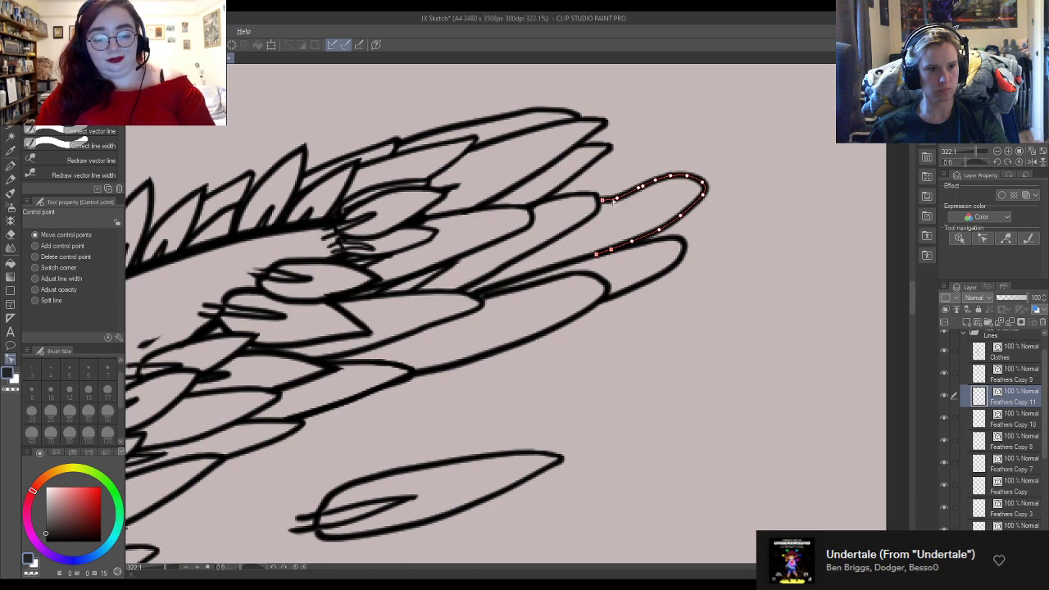
pyautogui.moveTo(597, 256); pyautogui.dragTo(633, 245)
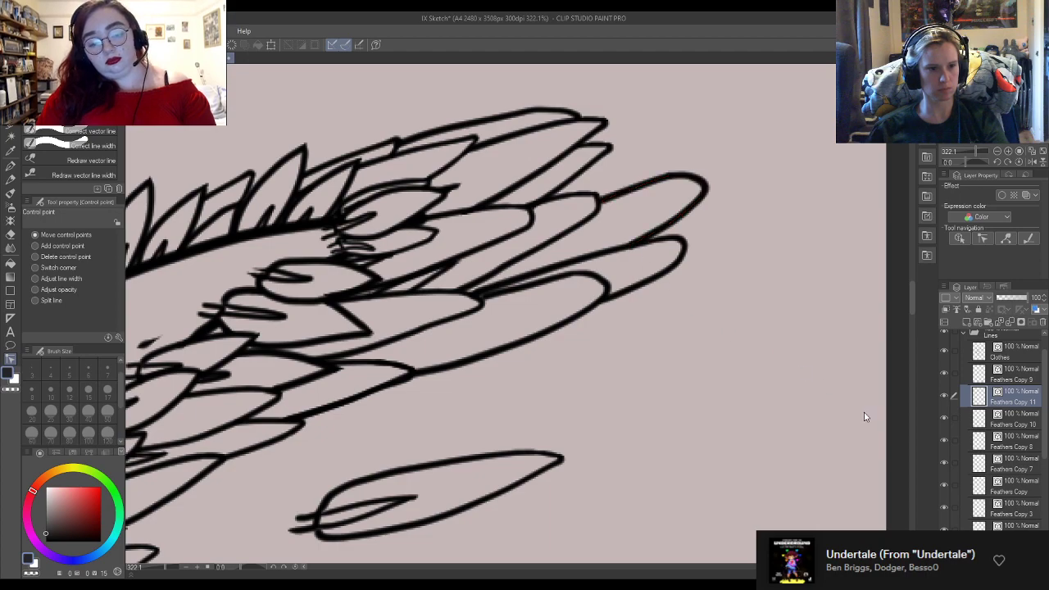
# Step: Round the short pointed upper feather's tip on Feathers Copy 9 with control points and join its line ends with Connect vector line
pyautogui.scroll(-5, 719, 268)
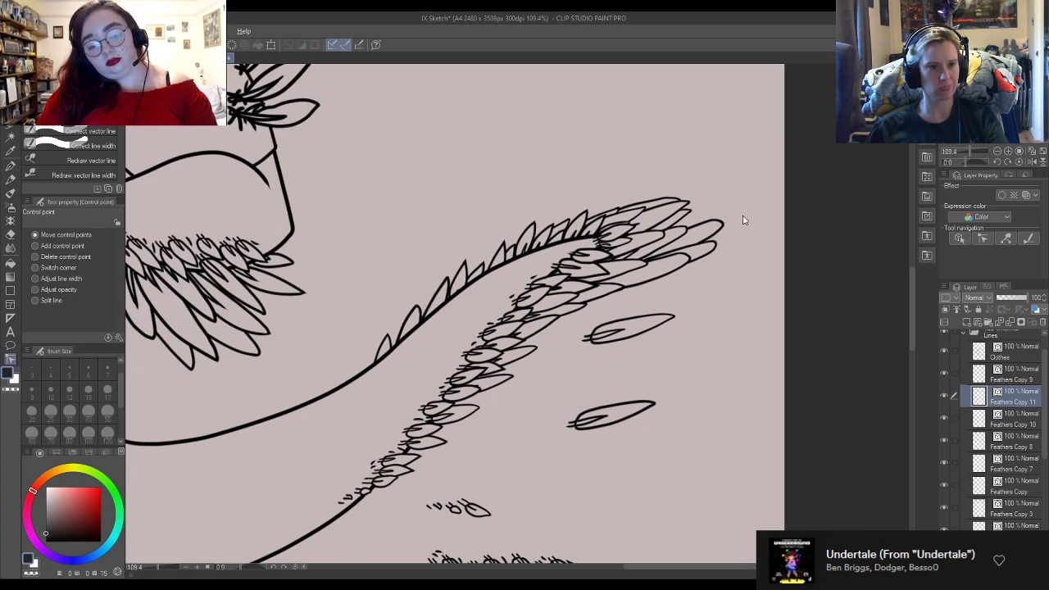
pyautogui.scroll(4, 743, 218)
pyautogui.keyDown('ctrl'); pyautogui.keyDown('shift'); pyautogui.click(666, 232); pyautogui.keyUp('shift'); pyautogui.keyUp('ctrl')
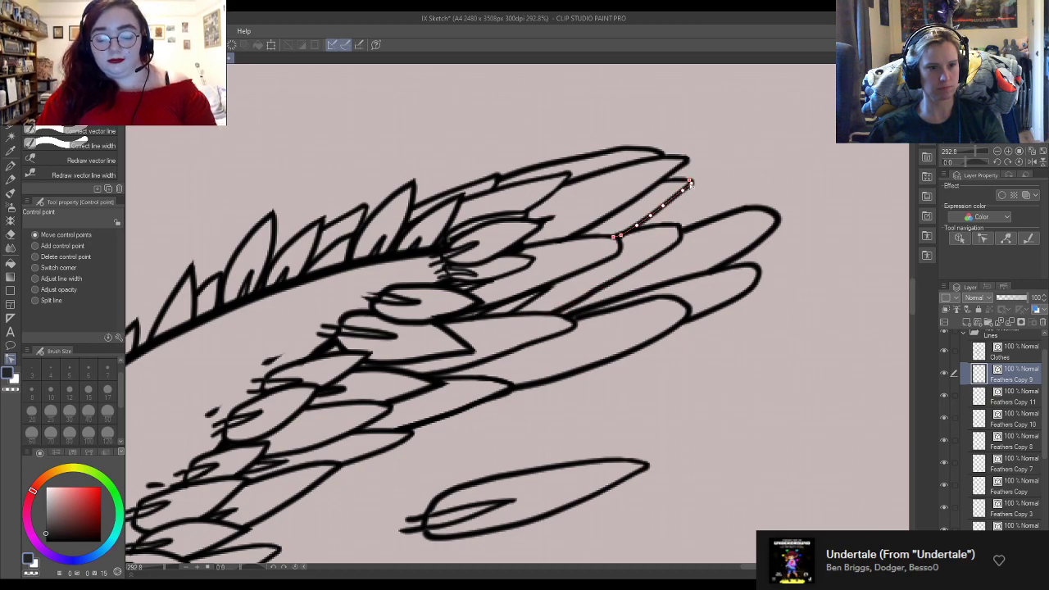
pyautogui.moveTo(682, 191)
pyautogui.mouseDown()
pyautogui.moveTo(696, 192)
pyautogui.moveTo(664, 216)
pyautogui.mouseUp()
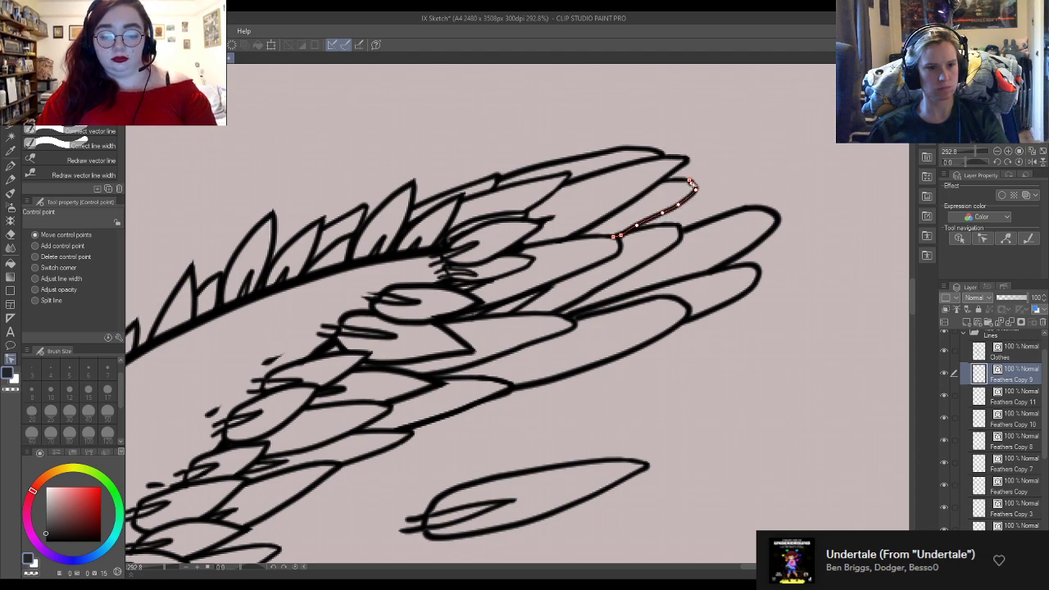
pyautogui.click(97, 134)
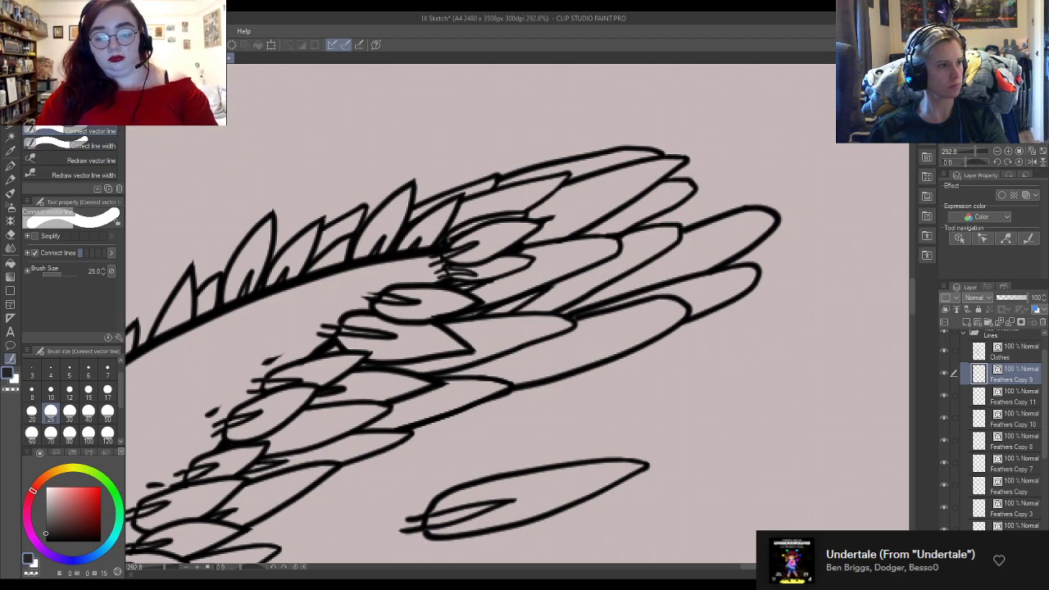
pyautogui.click(92, 87)
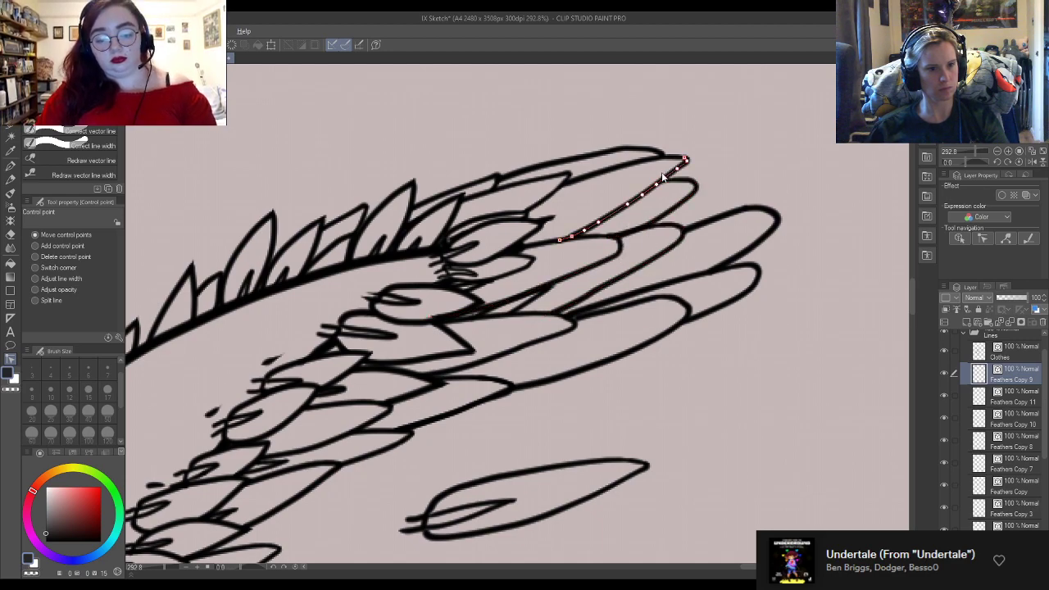
pyautogui.click(111, 136)
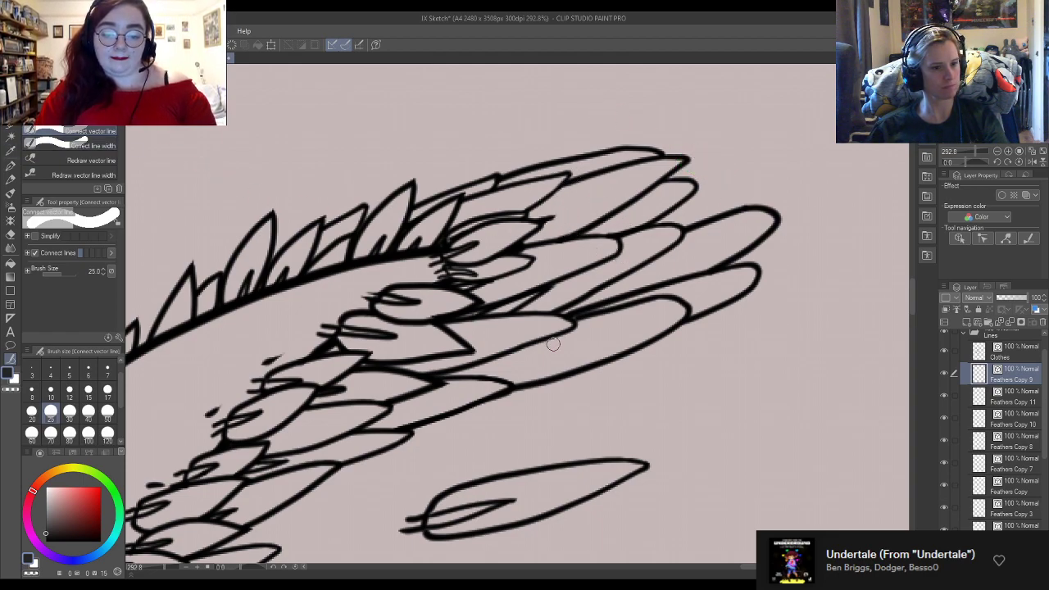
pyautogui.press('ctrl')
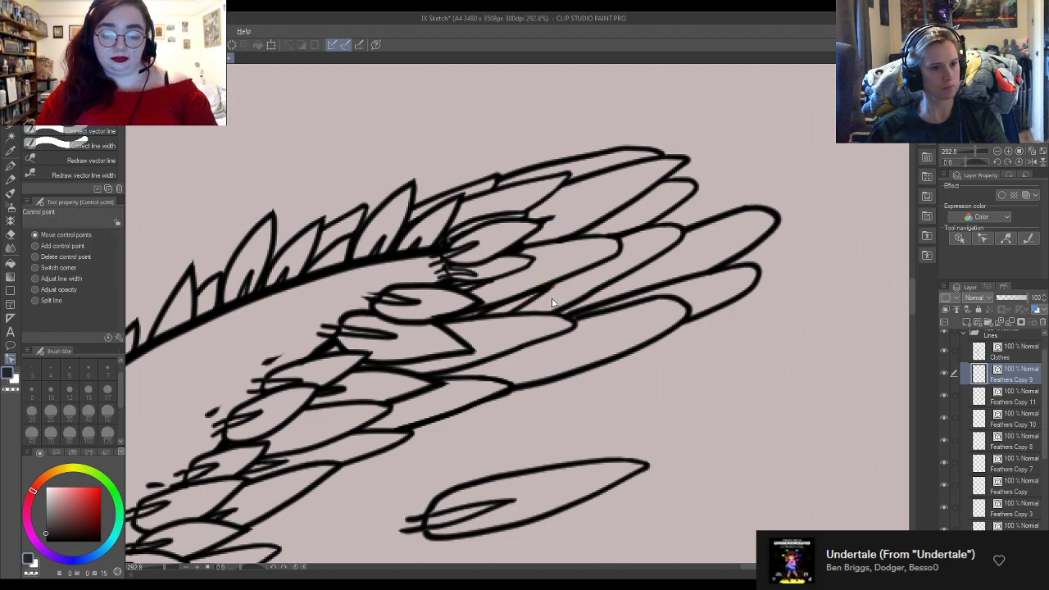
# Step: Round the tip of the lower Feathers Copy 9 feather, align the adjoining Feathers Copy 7 line end with it, and refine the feather edge above
pyautogui.moveTo(515, 350); pyautogui.dragTo(526, 352)
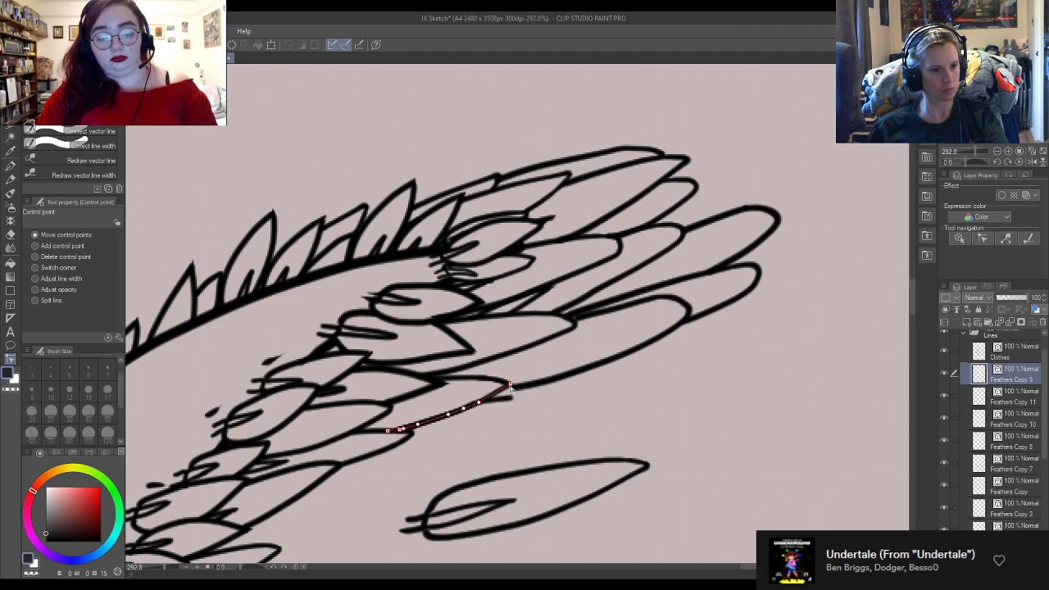
pyautogui.moveTo(509, 391)
pyautogui.mouseDown()
pyautogui.moveTo(505, 399)
pyautogui.moveTo(512, 385)
pyautogui.mouseUp()
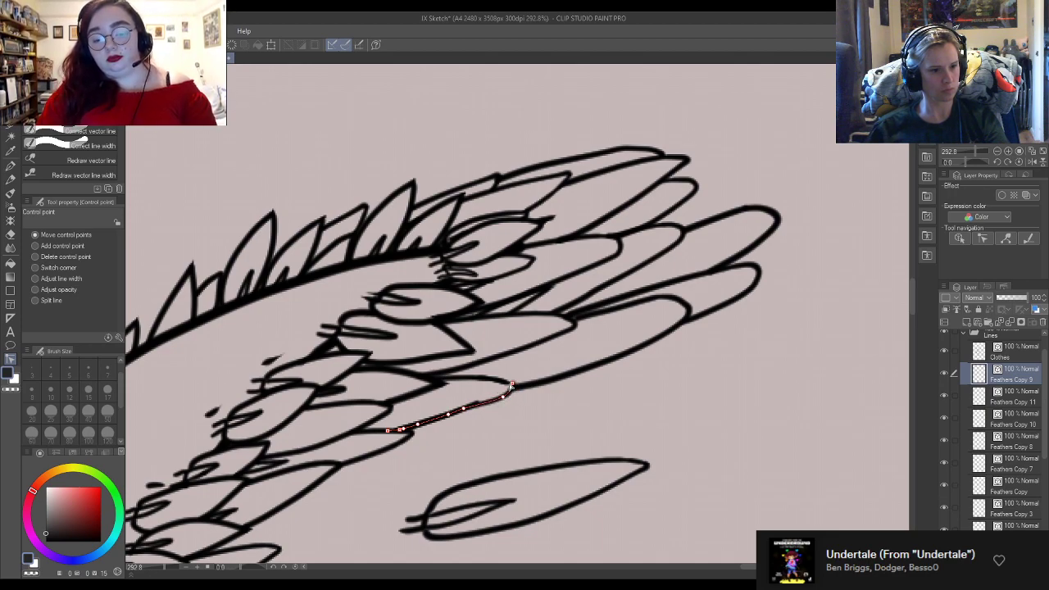
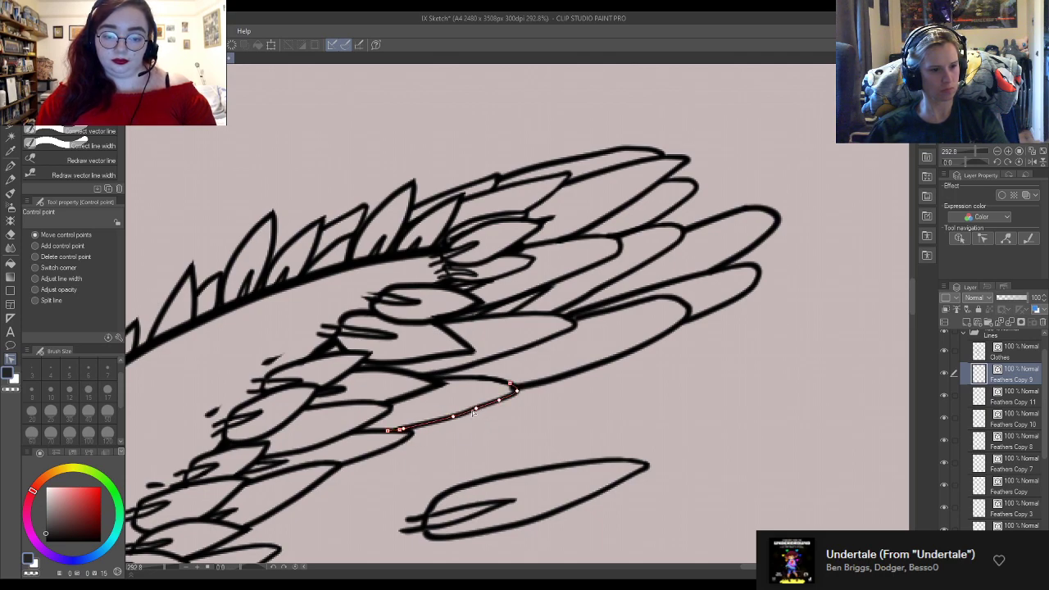
pyautogui.click(535, 388)
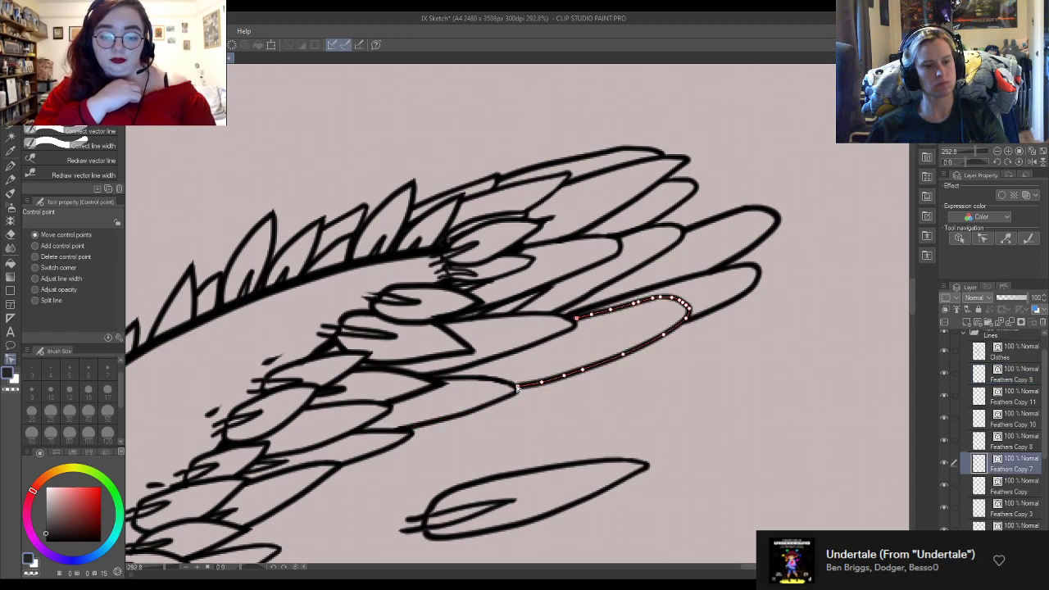
pyautogui.click(559, 337)
pyautogui.moveTo(560, 336); pyautogui.dragTo(562, 344)
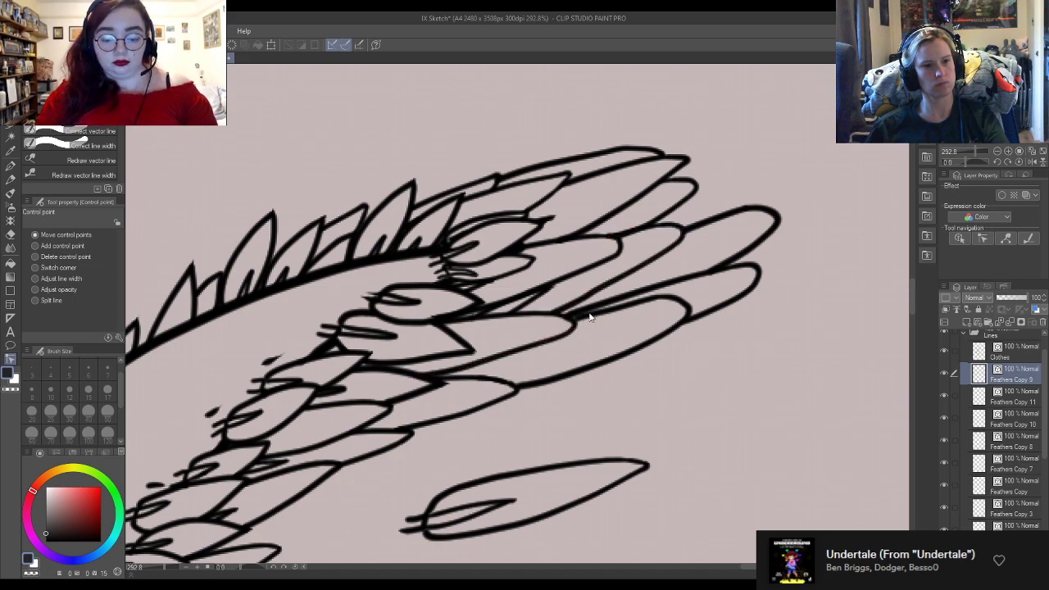
# Step: Connect the vector lines at the tip of the short upper tail feather on Feathers Copy 9 and round the tip with control points
pyautogui.click(537, 226)
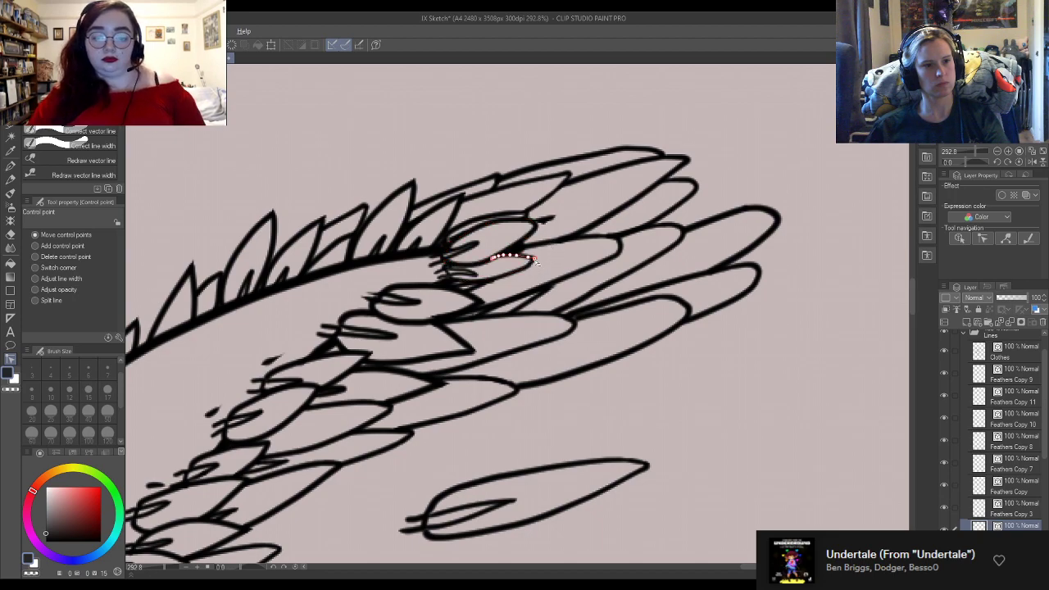
pyautogui.click(561, 181)
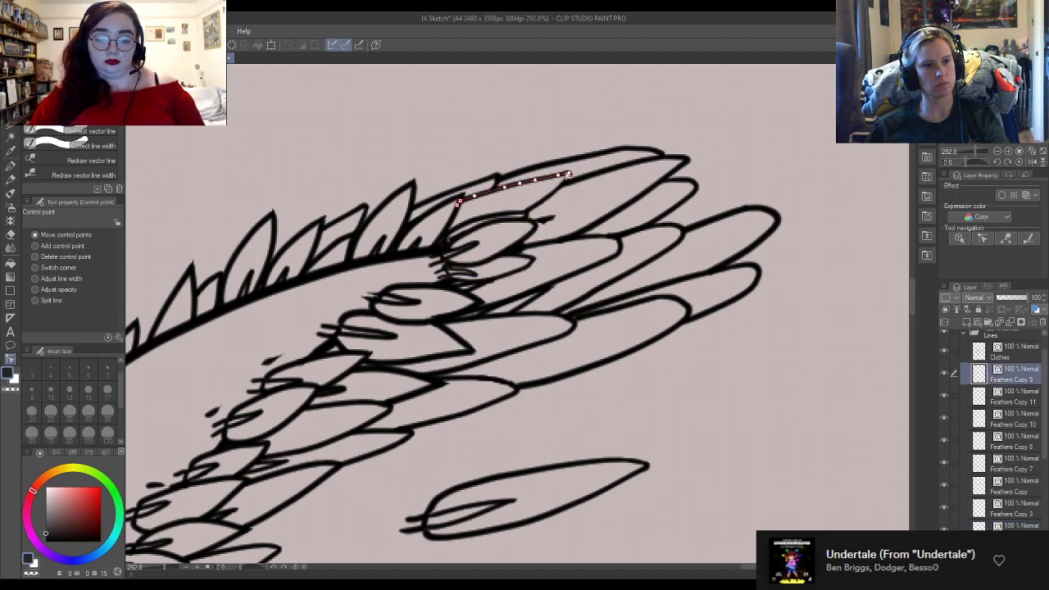
pyautogui.click(95, 133)
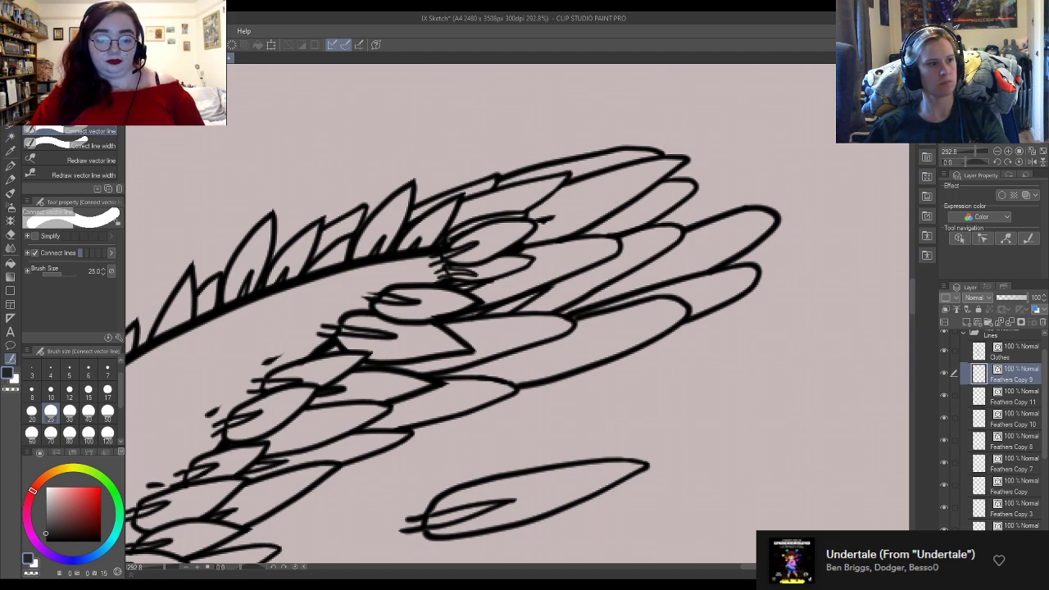
pyautogui.click(90, 88)
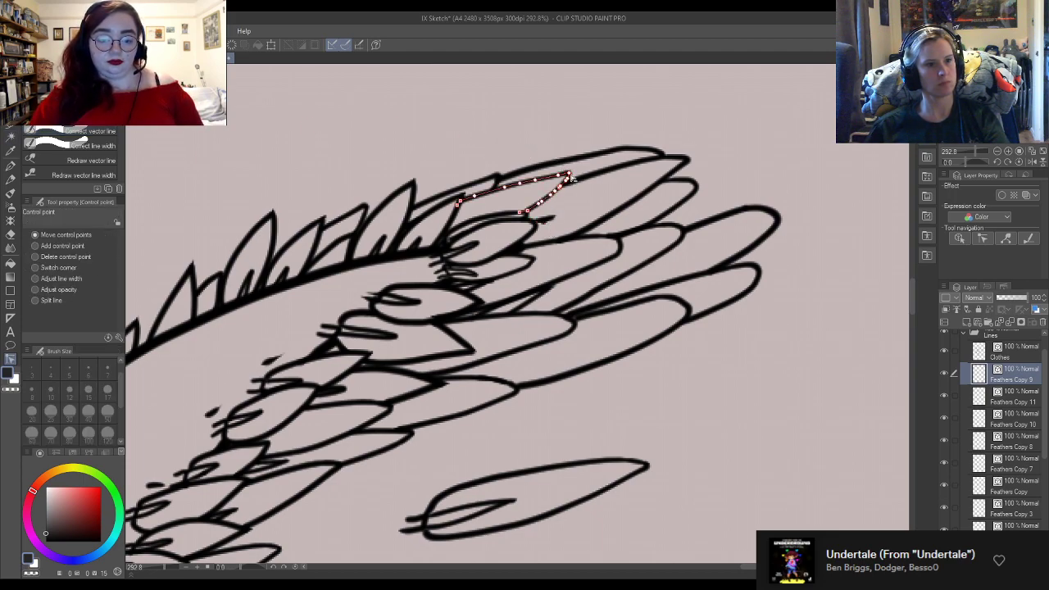
pyautogui.moveTo(566, 177); pyautogui.dragTo(680, 158)
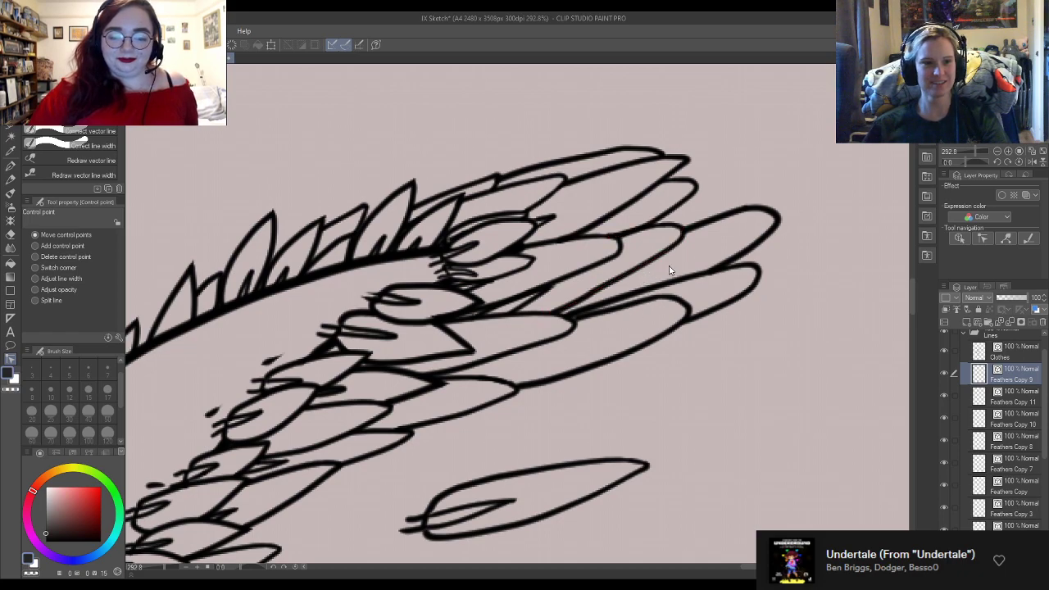
# Step: Join the outline at the tip of the loose feather on the Feathers Copy layer and reshape its control points into a rounded end
pyautogui.scroll(-5, 659, 267)
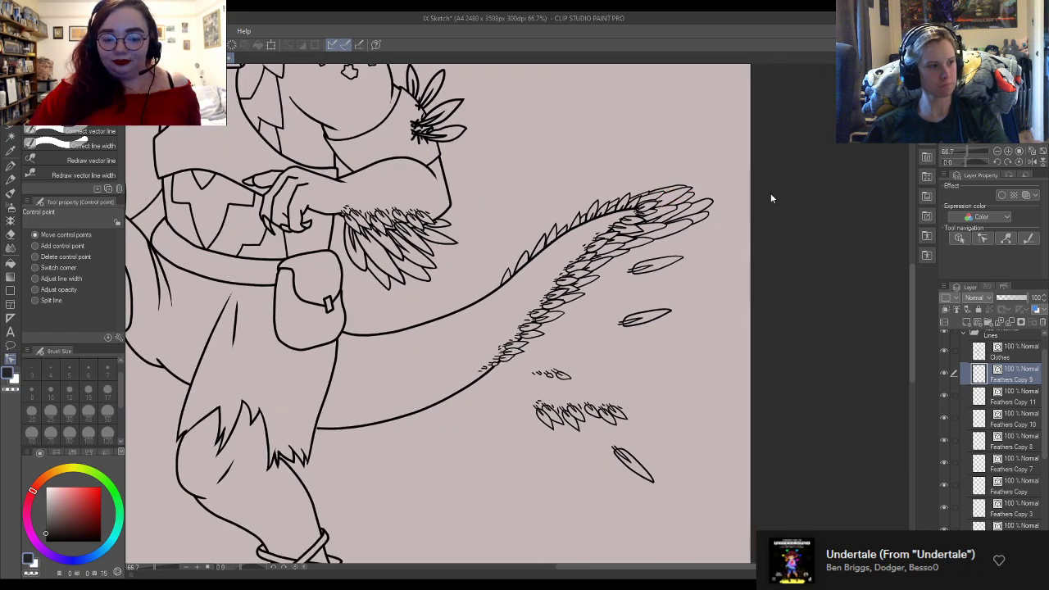
pyautogui.scroll(4, 746, 192)
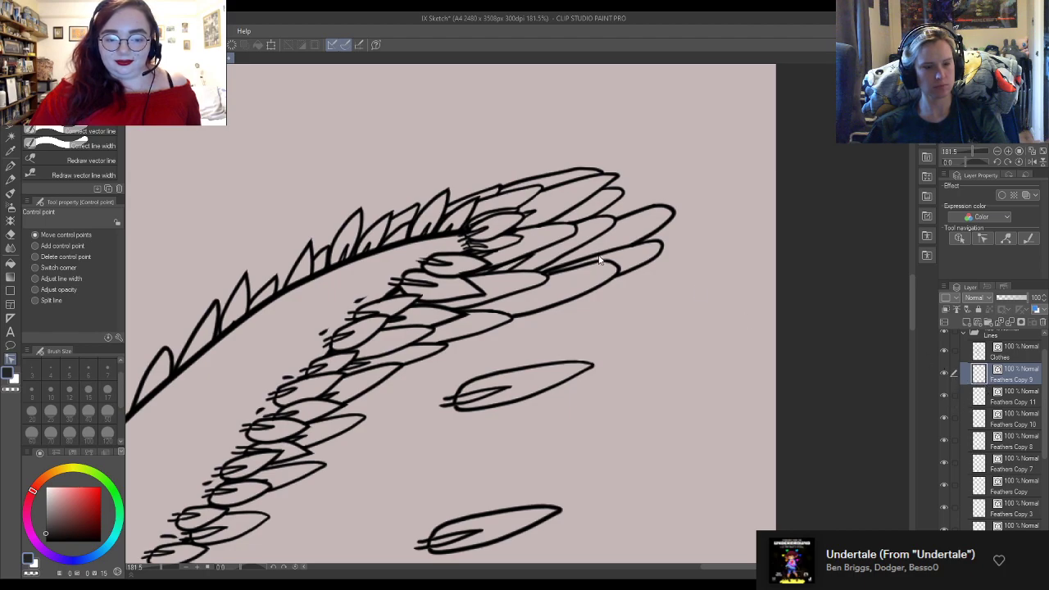
pyautogui.click(591, 369)
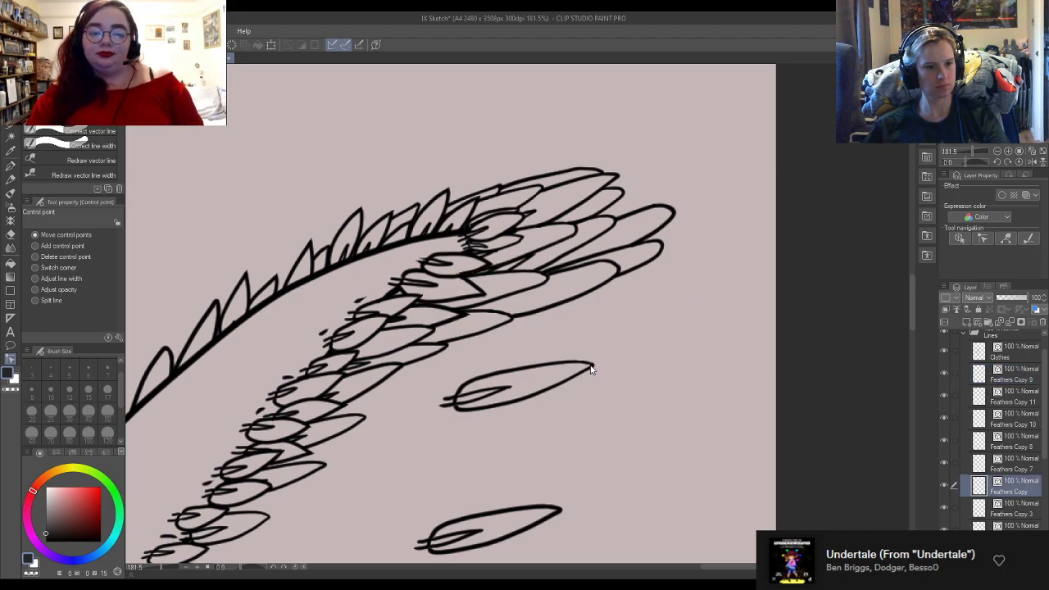
pyautogui.click(115, 131)
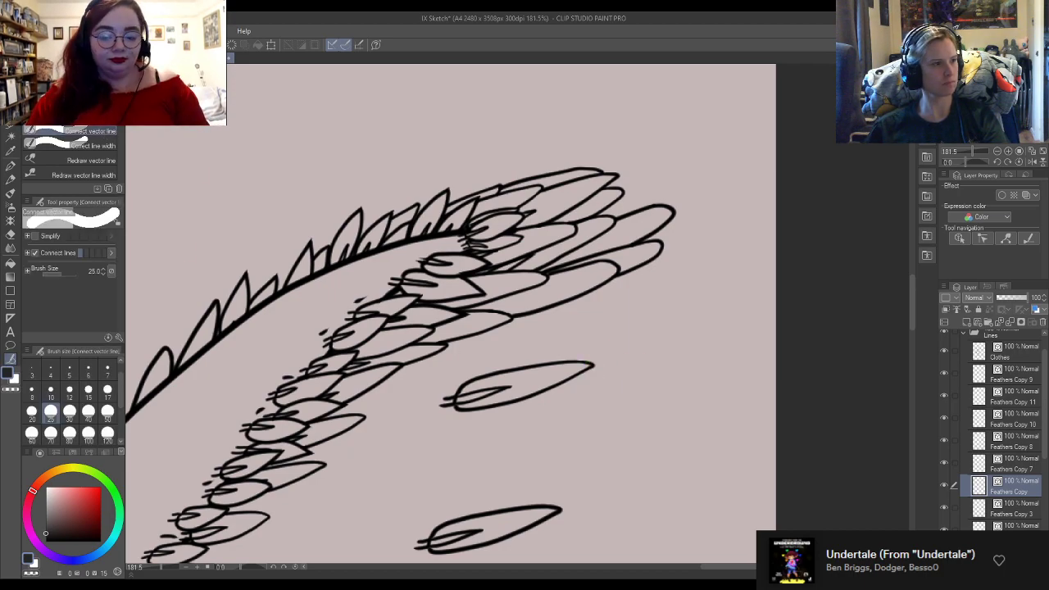
pyautogui.click(115, 87)
pyautogui.scroll(5, 590, 365)
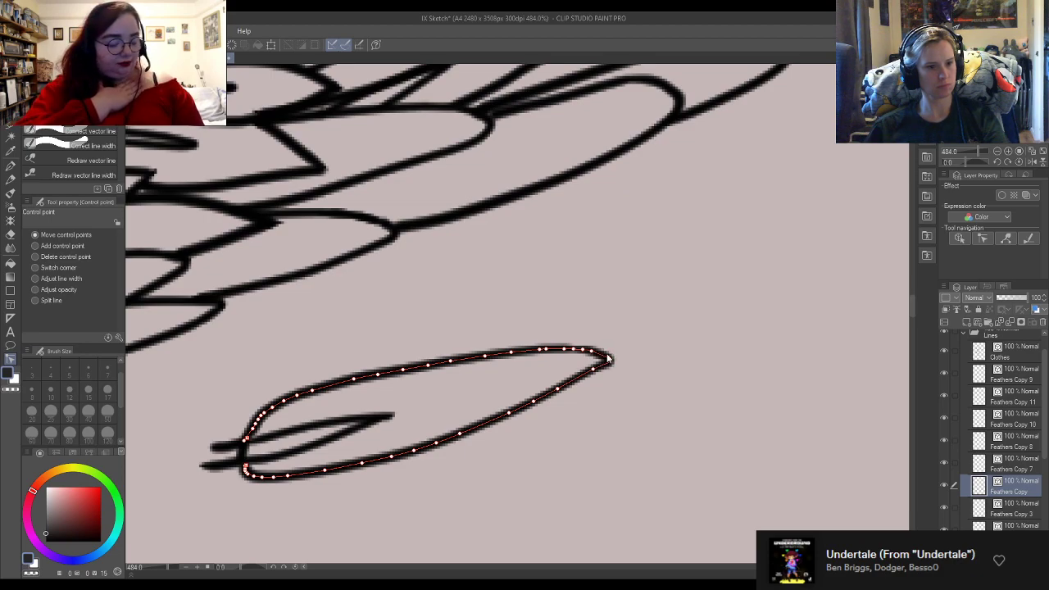
pyautogui.moveTo(606, 358)
pyautogui.mouseDown()
pyautogui.moveTo(587, 359)
pyautogui.moveTo(594, 370)
pyautogui.moveTo(581, 354)
pyautogui.mouseUp()
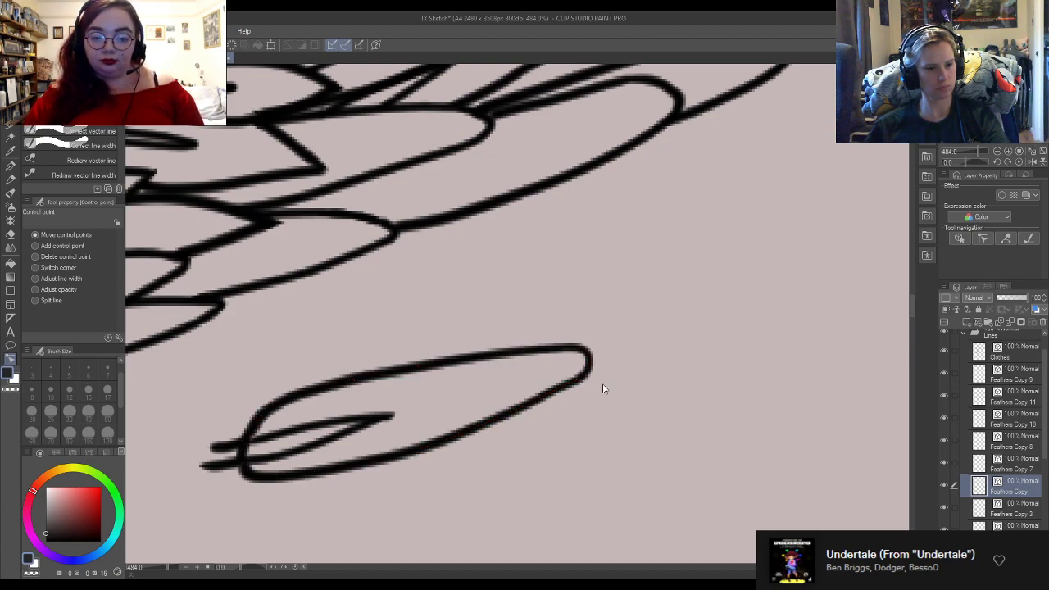
# Step: Narrow the outlines of the long tail-tip feathers on layers Feathers Copy 10 and 11, using Correct line width at 0.5
pyautogui.scroll(-2, 617, 403)
pyautogui.scroll(-1, 616, 402)
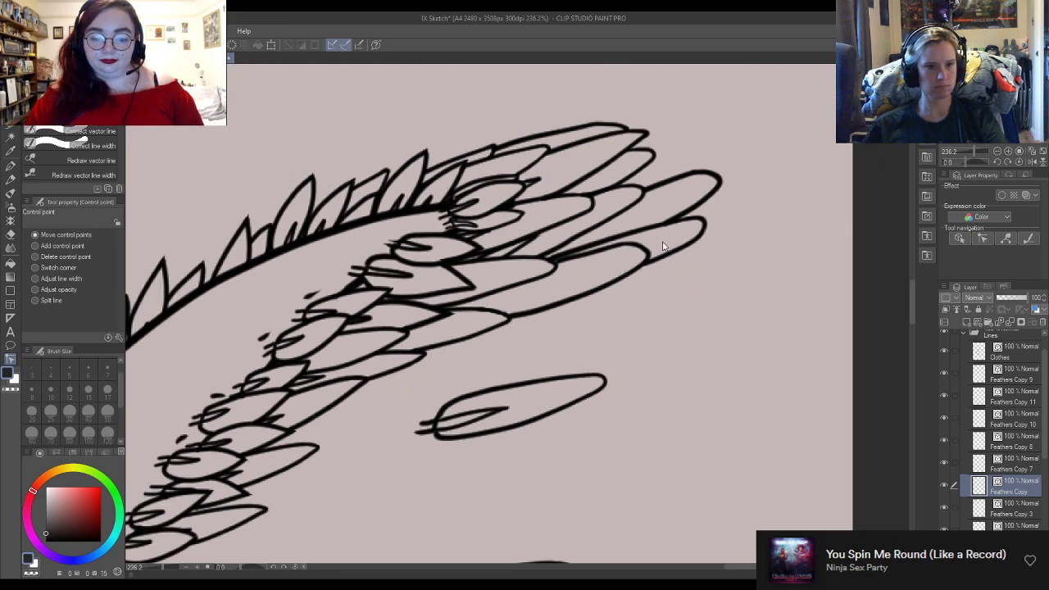
pyautogui.keyDown('ctrl'); pyautogui.keyDown('shift'); pyautogui.click(699, 219); pyautogui.keyUp('shift'); pyautogui.keyUp('ctrl')
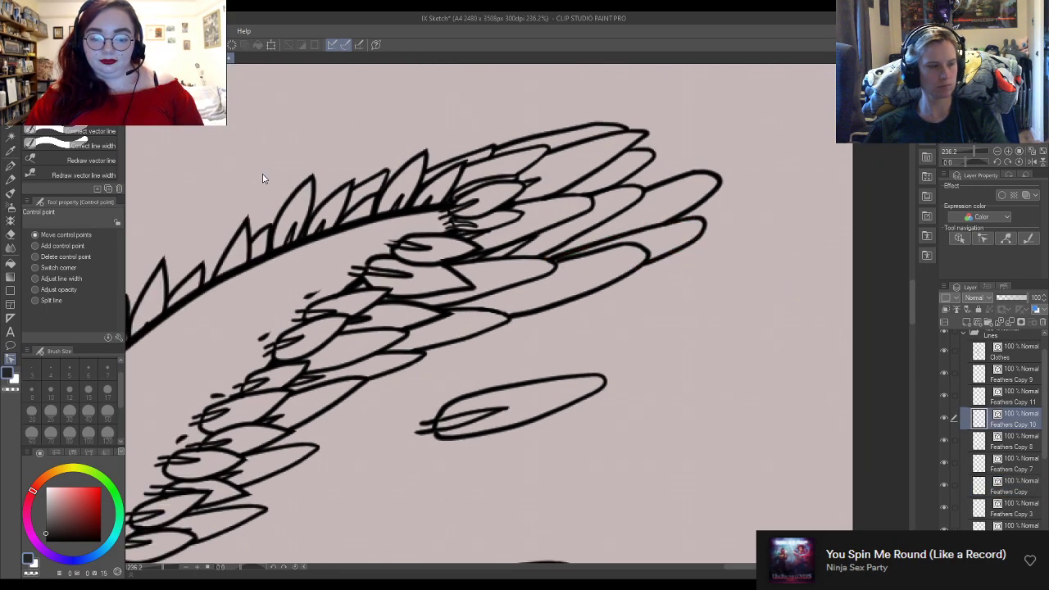
pyautogui.click(115, 147)
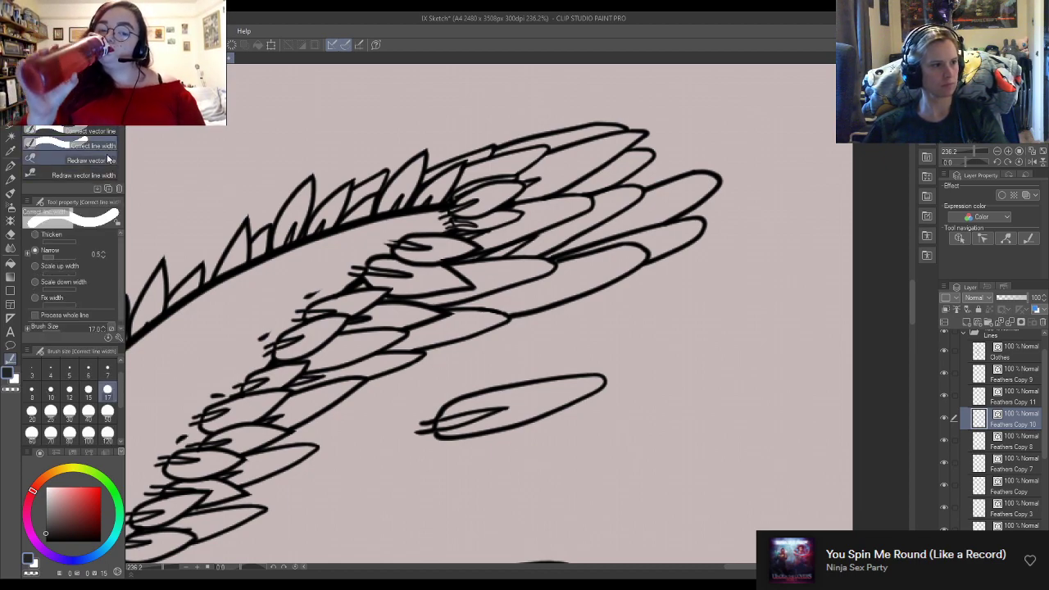
pyautogui.moveTo(705, 160)
pyautogui.mouseDown()
pyautogui.moveTo(682, 246)
pyautogui.moveTo(708, 266)
pyautogui.mouseUp()
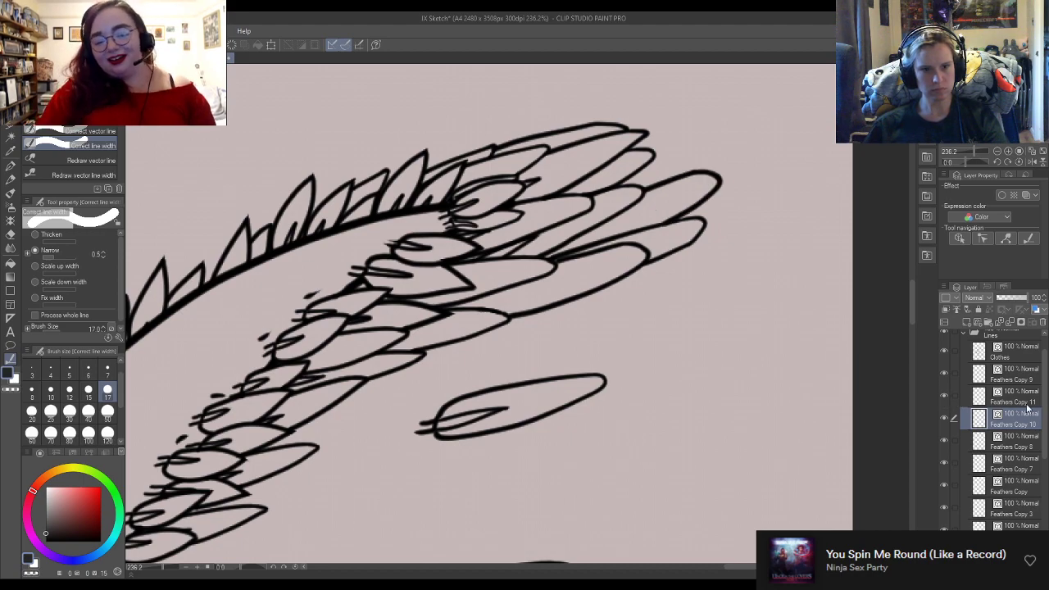
pyautogui.click(983, 397)
pyautogui.moveTo(700, 168)
pyautogui.mouseDown()
pyautogui.moveTo(713, 197)
pyautogui.moveTo(689, 197)
pyautogui.mouseUp()
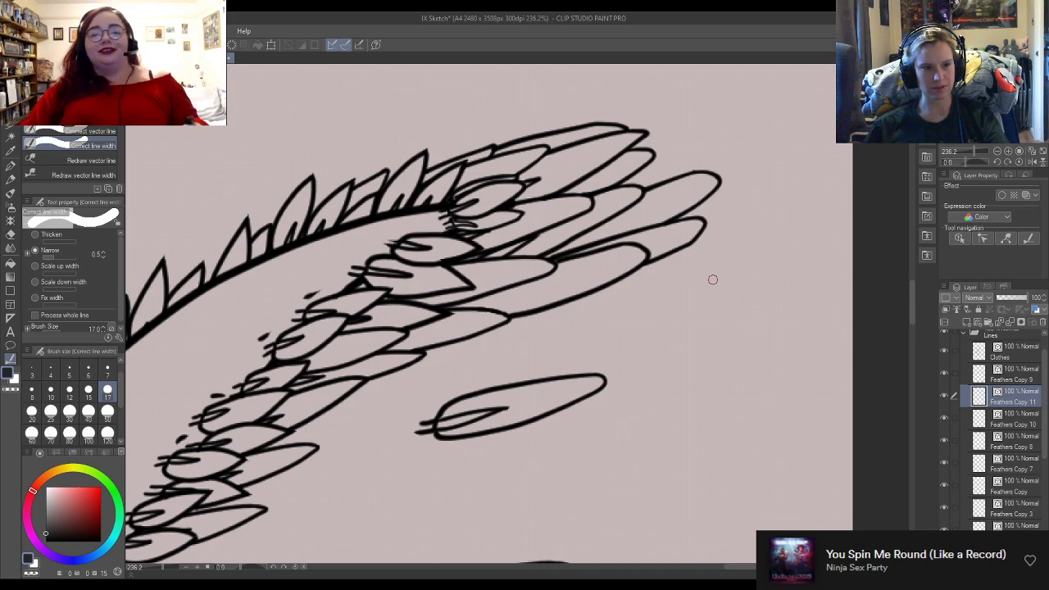
pyautogui.moveTo(564, 243); pyautogui.dragTo(508, 316)
pyautogui.scroll(-5, 599, 328)
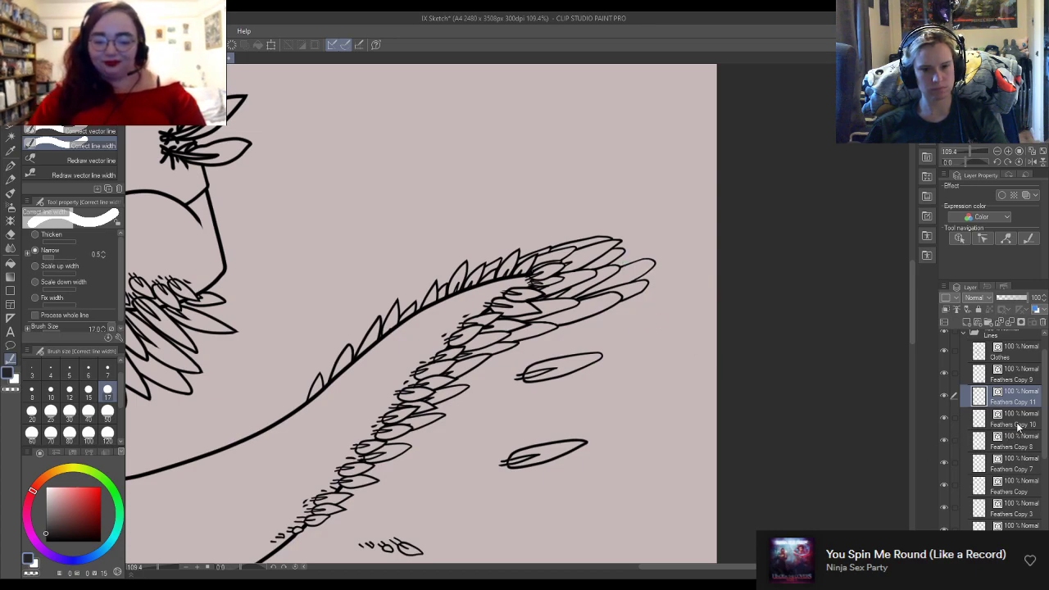
pyautogui.click(1017, 423)
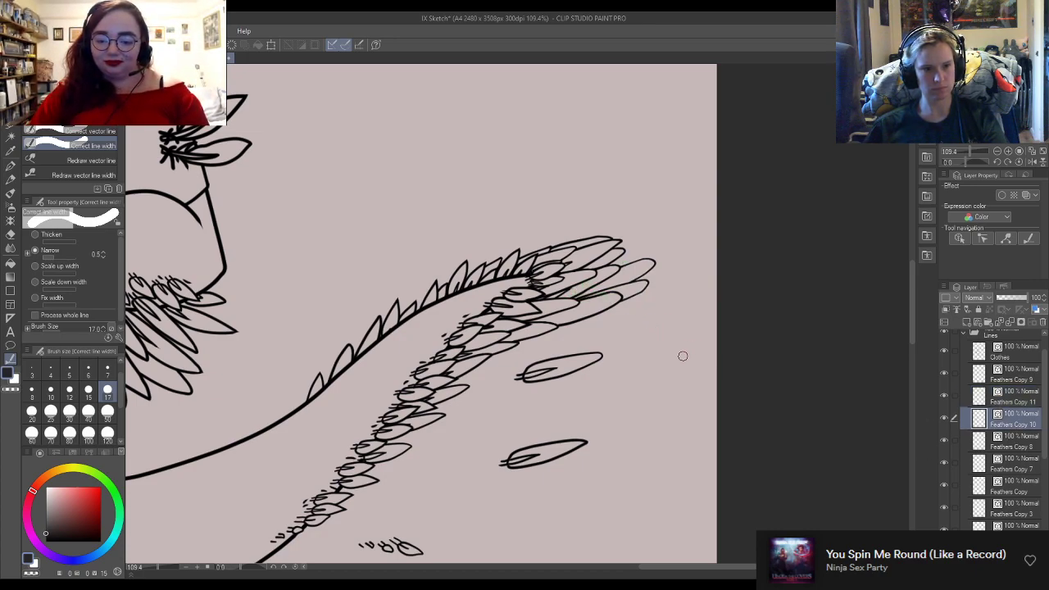
pyautogui.scroll(-5, 626, 339)
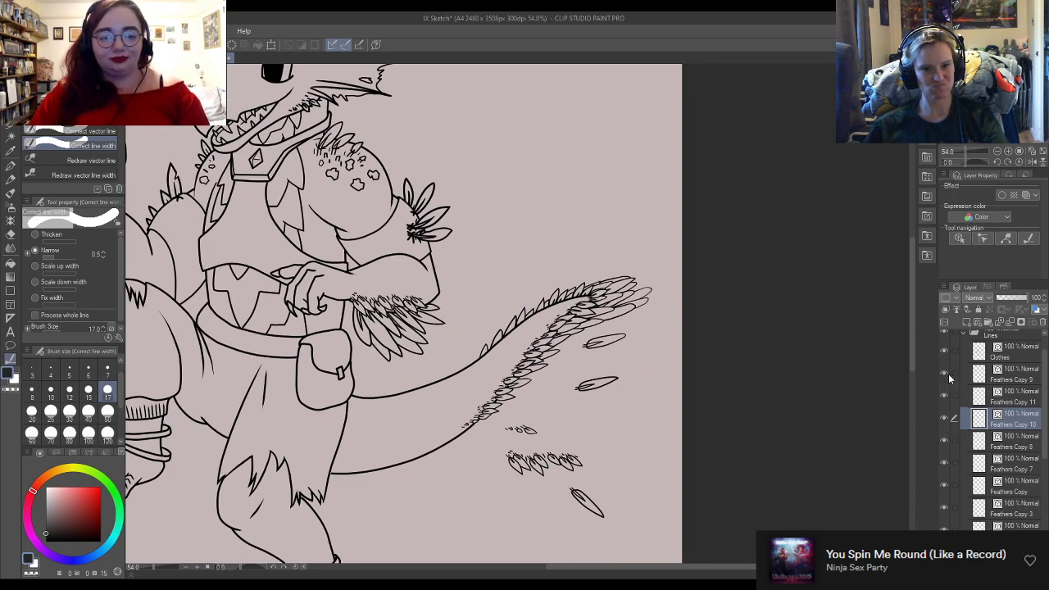
# Step: Round the tip of the long upper feather on Feathers Copy 9 by moving its control points
pyautogui.click(1012, 379)
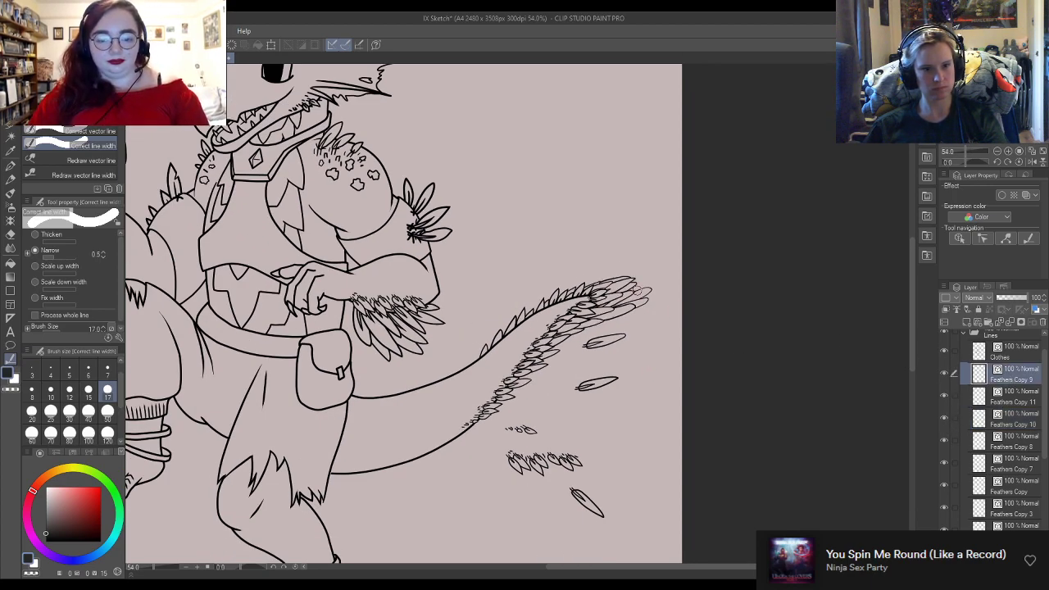
pyautogui.scroll(5, 689, 300)
pyautogui.click(71, 85)
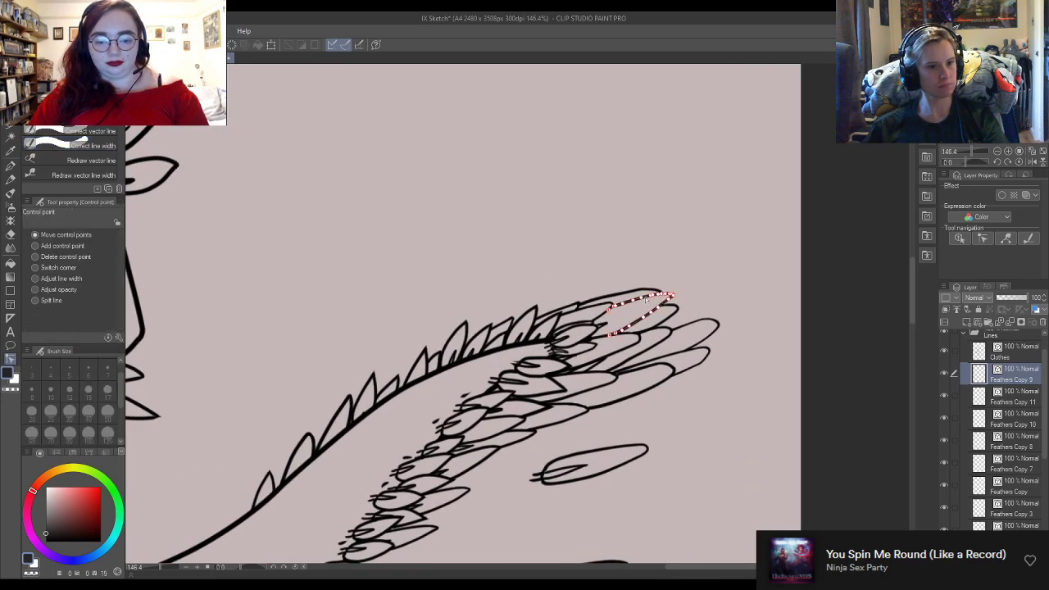
pyautogui.scroll(4, 651, 310)
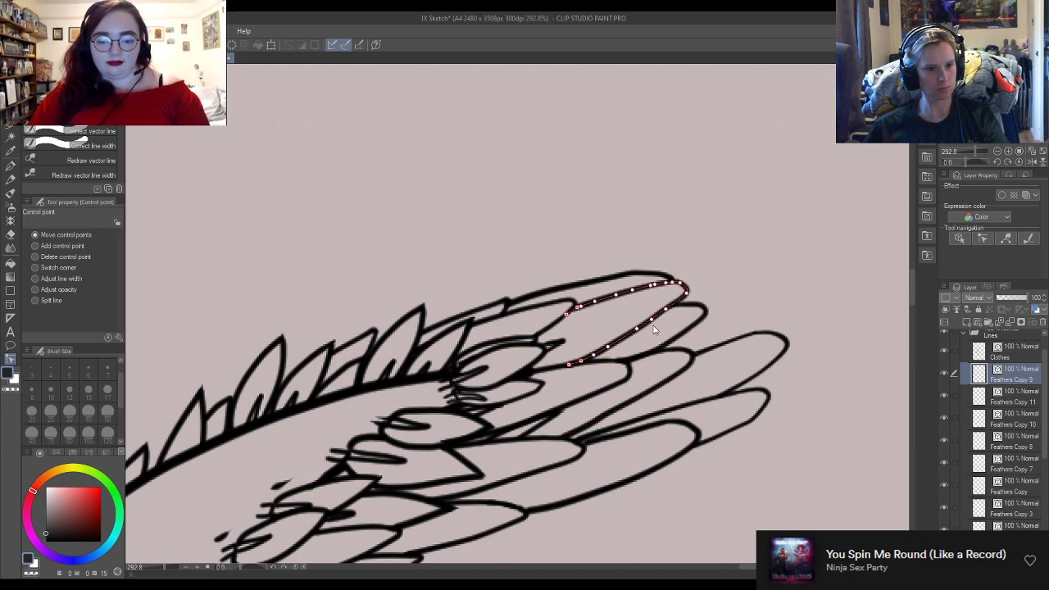
pyautogui.scroll(-2, 731, 311)
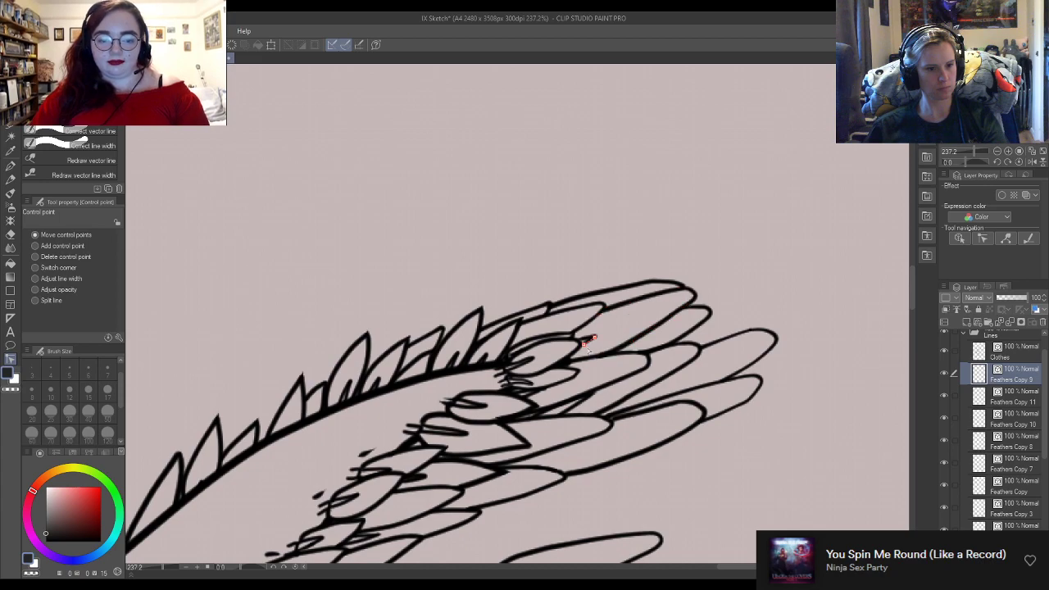
pyautogui.scroll(-1, 603, 291)
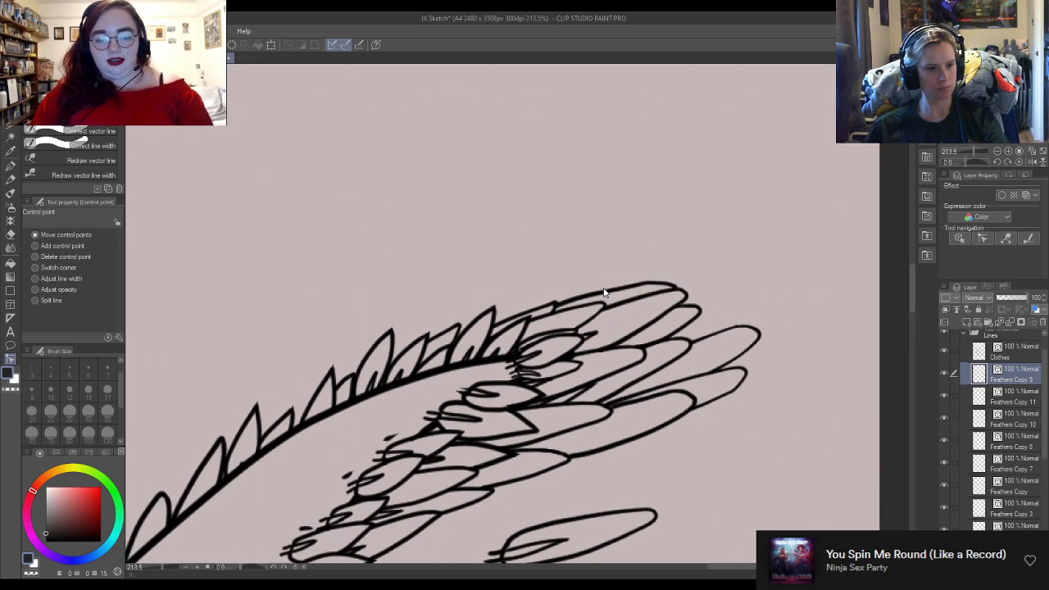
# Step: Connect the vector lines at the tips of the small feathers near the tail's end and round those tips with control points
pyautogui.scroll(5, 533, 437)
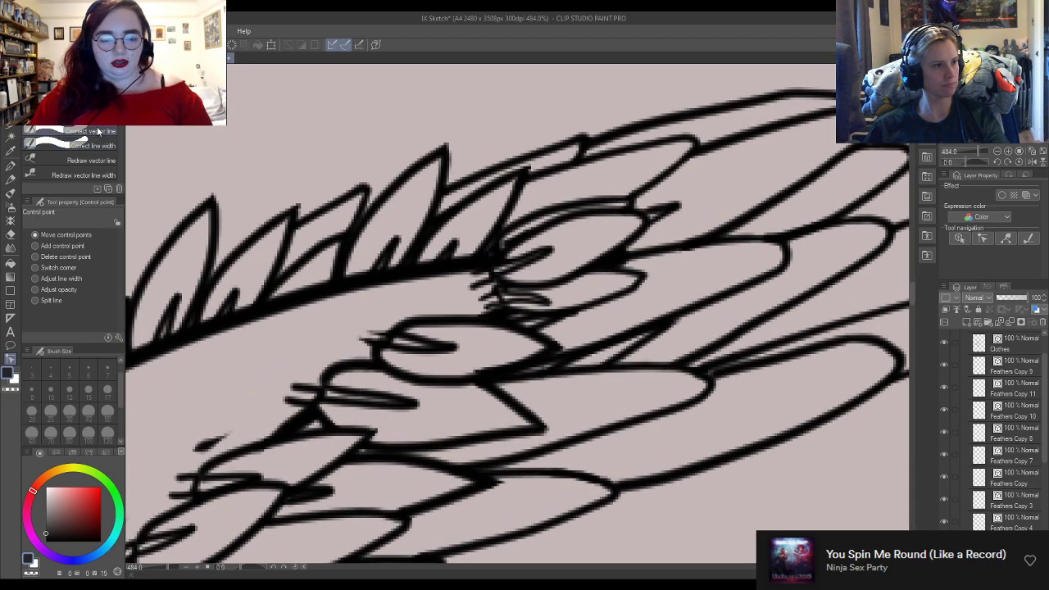
pyautogui.click(98, 131)
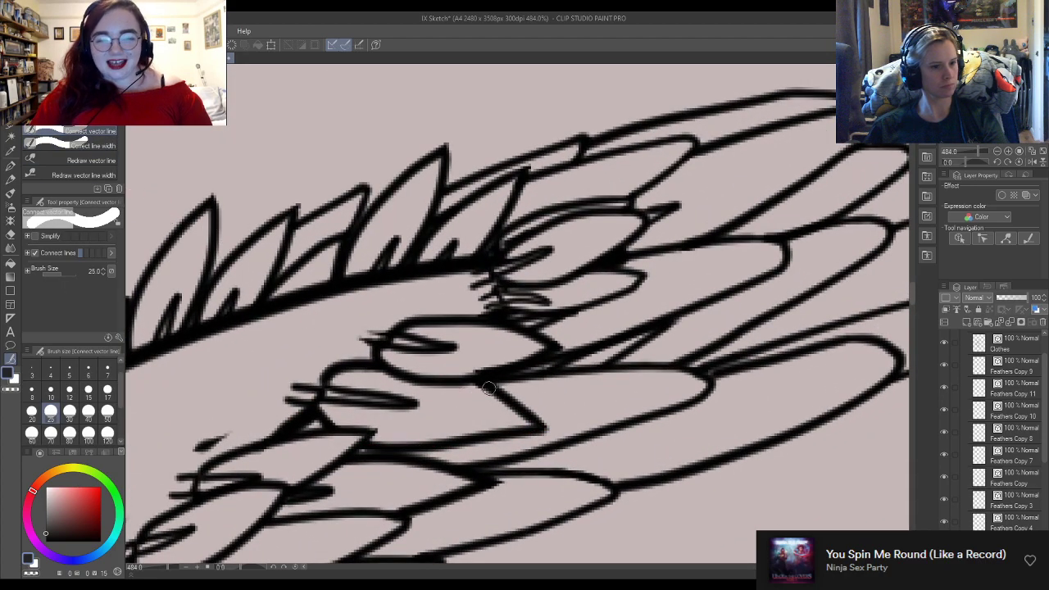
pyautogui.moveTo(534, 431); pyautogui.dragTo(542, 427)
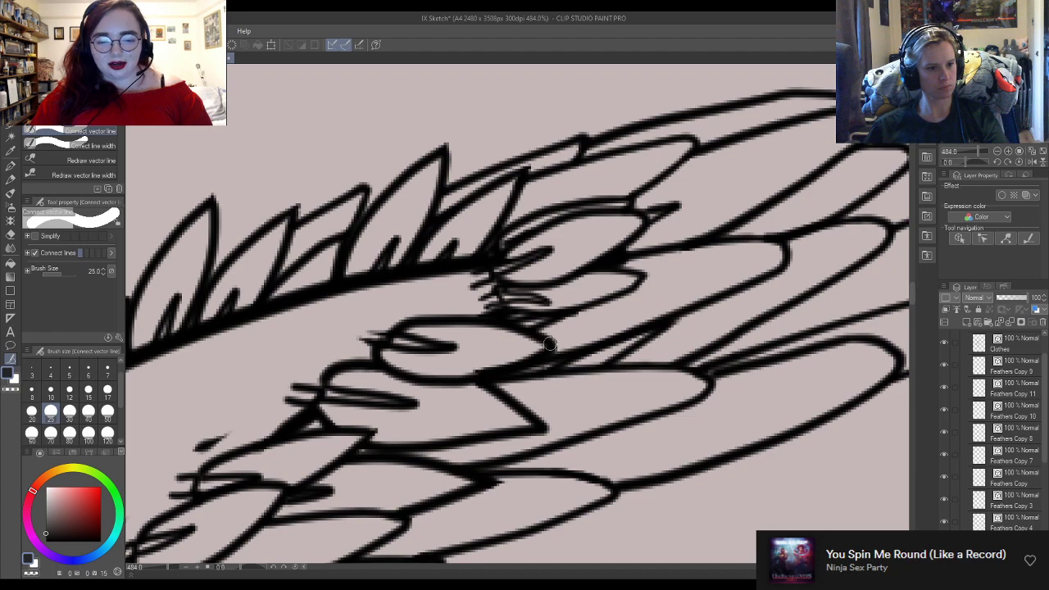
pyautogui.click(73, 102)
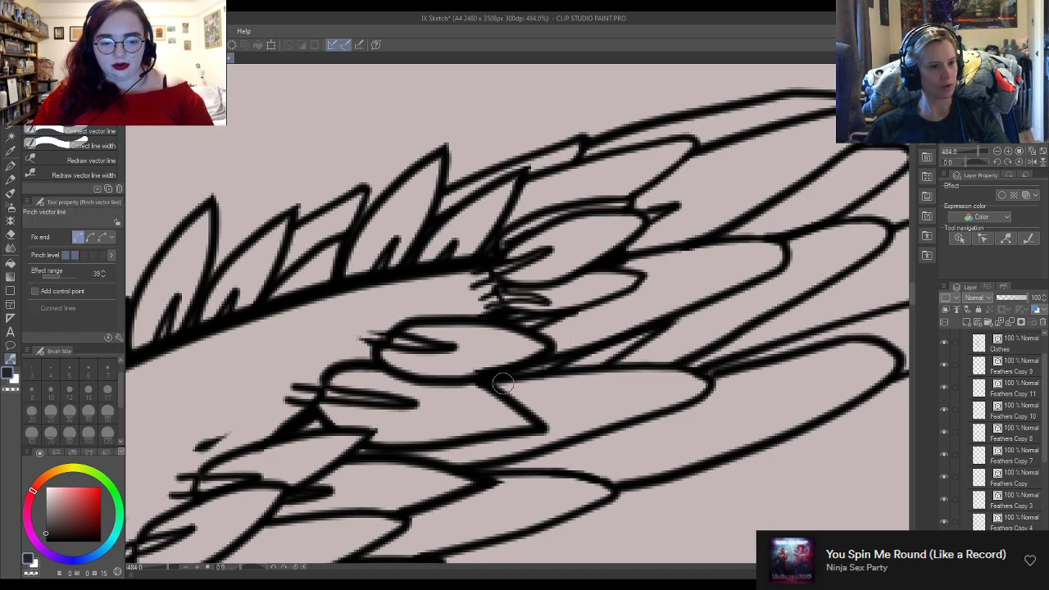
pyautogui.click(74, 87)
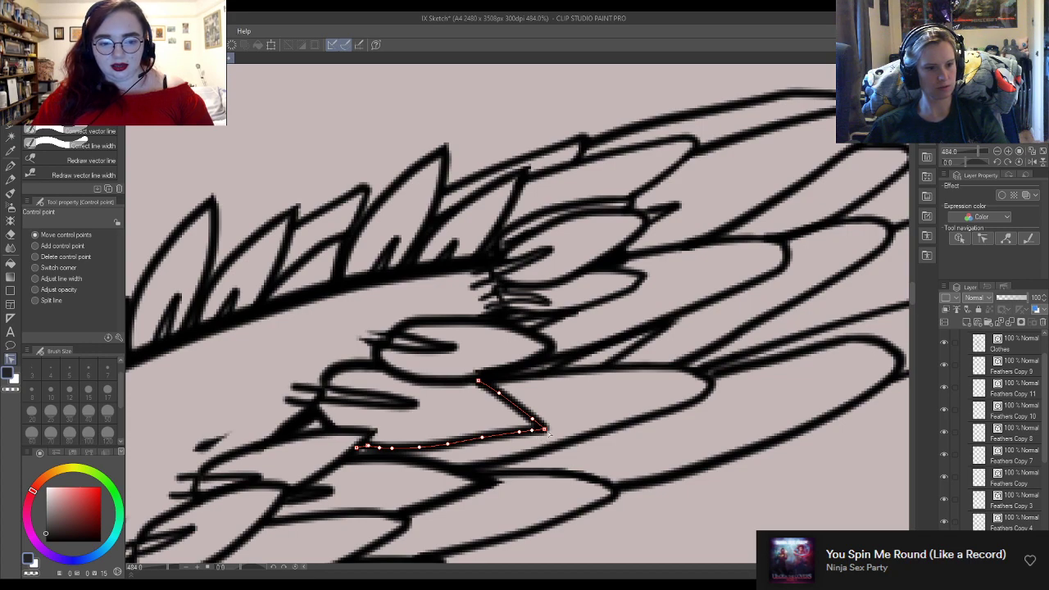
pyautogui.moveTo(543, 428)
pyautogui.mouseDown()
pyautogui.moveTo(533, 421)
pyautogui.moveTo(522, 435)
pyautogui.mouseUp()
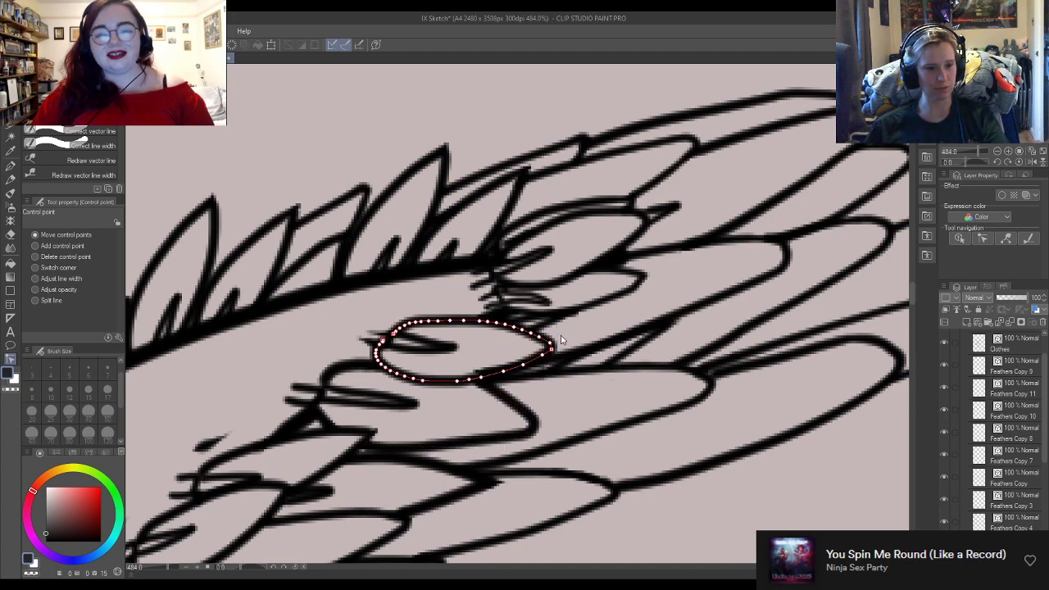
pyautogui.moveTo(548, 352); pyautogui.dragTo(543, 354)
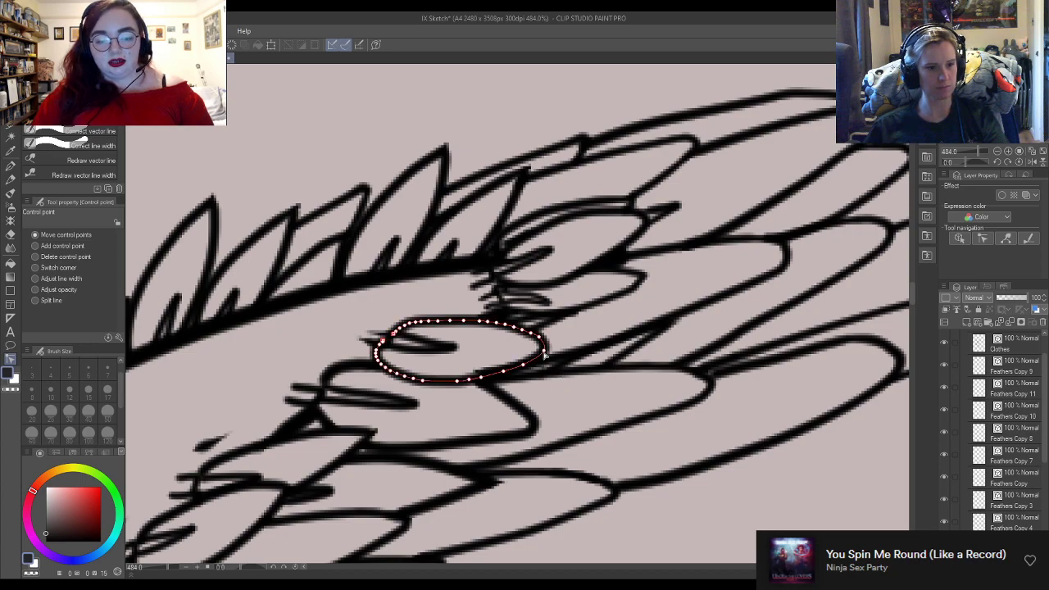
pyautogui.keyDown('ctrl'); pyautogui.keyDown('shift'); pyautogui.click(639, 278); pyautogui.keyUp('shift'); pyautogui.keyUp('ctrl')
# Step: Inspect the outlines of the feathers along the tail, both close up and against the whole character
pyautogui.scroll(-7, 617, 330)
pyautogui.scroll(-3, 621, 286)
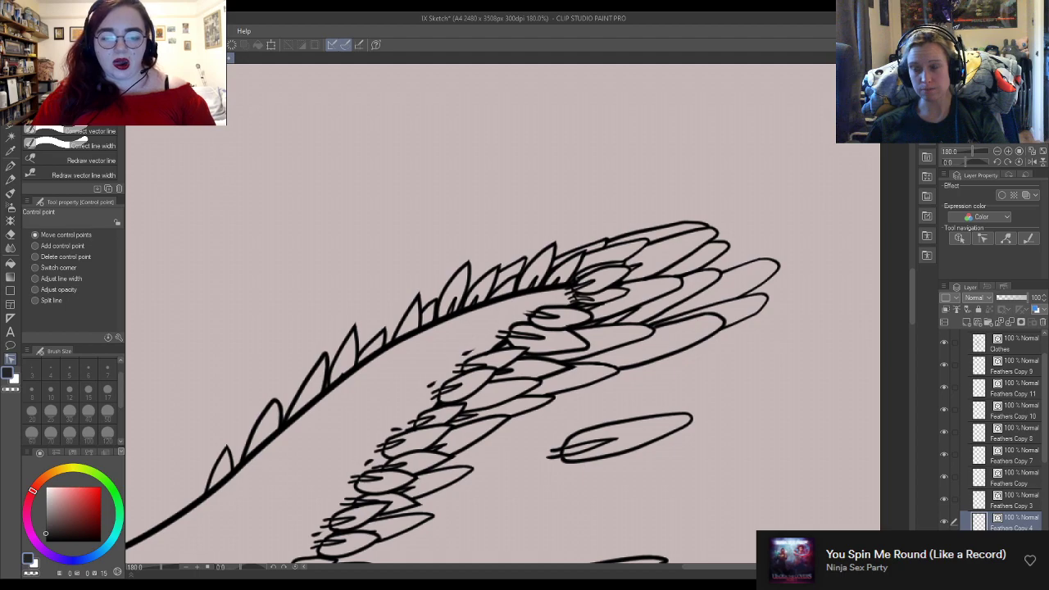
pyautogui.scroll(5, 475, 383)
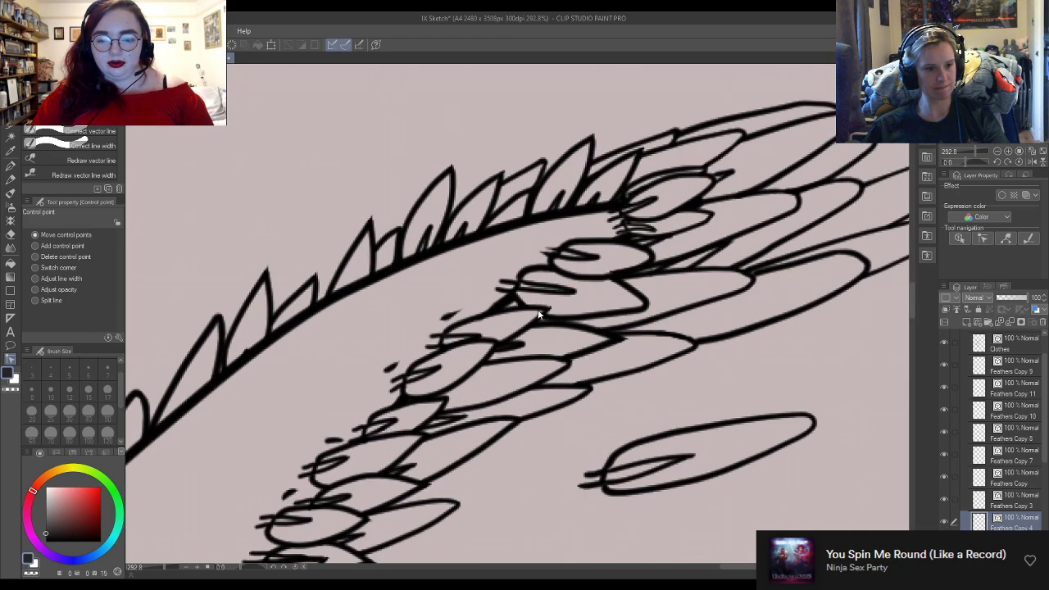
pyautogui.scroll(3, 592, 334)
pyautogui.keyDown('ctrl'); pyautogui.keyDown('shift'); pyautogui.click(617, 348); pyautogui.keyUp('shift'); pyautogui.keyUp('ctrl')
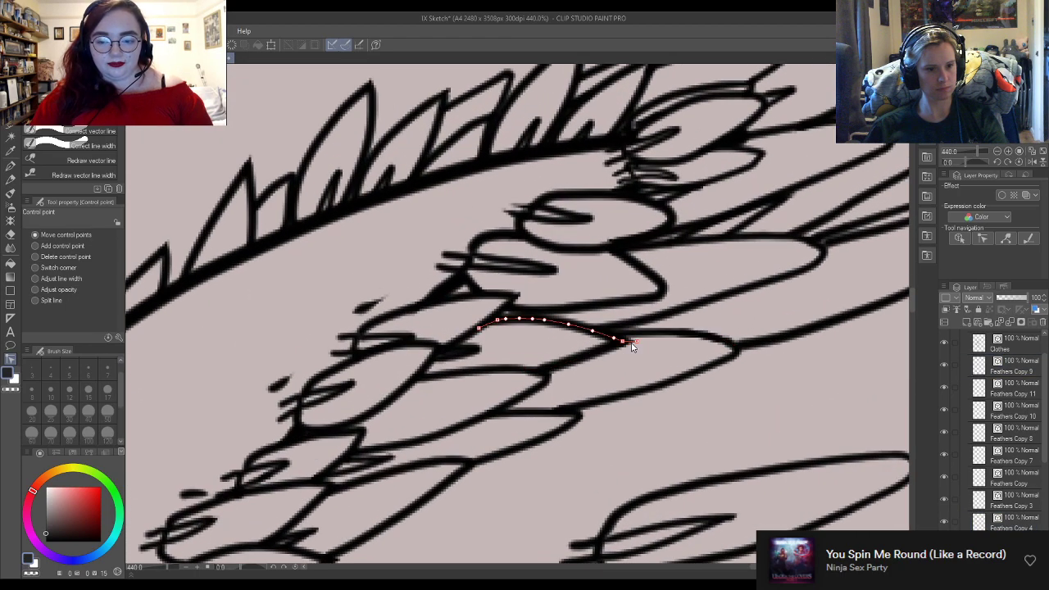
pyautogui.scroll(-4, 615, 415)
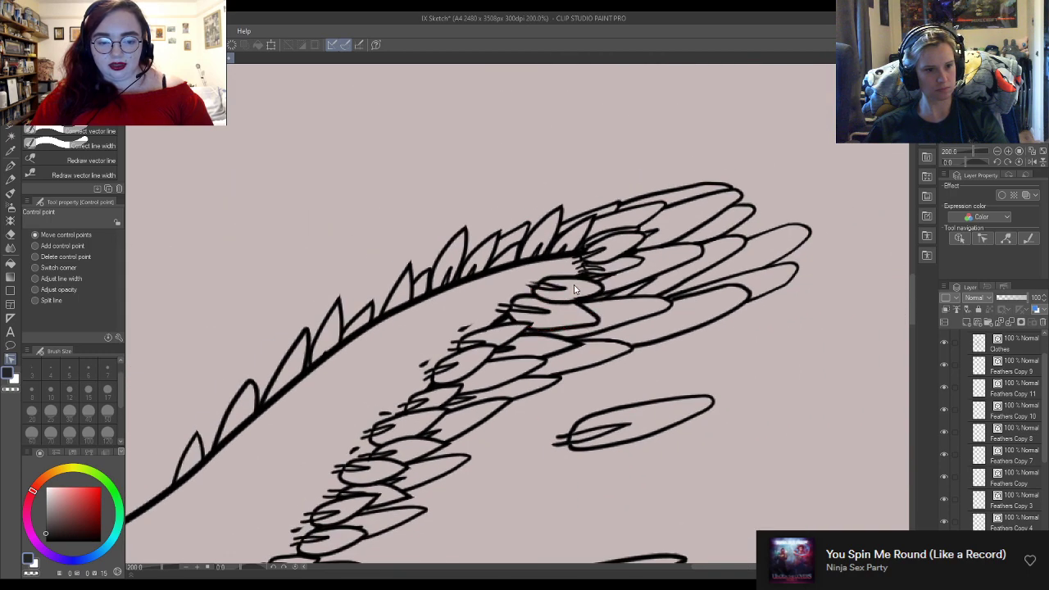
pyautogui.scroll(-7, 574, 347)
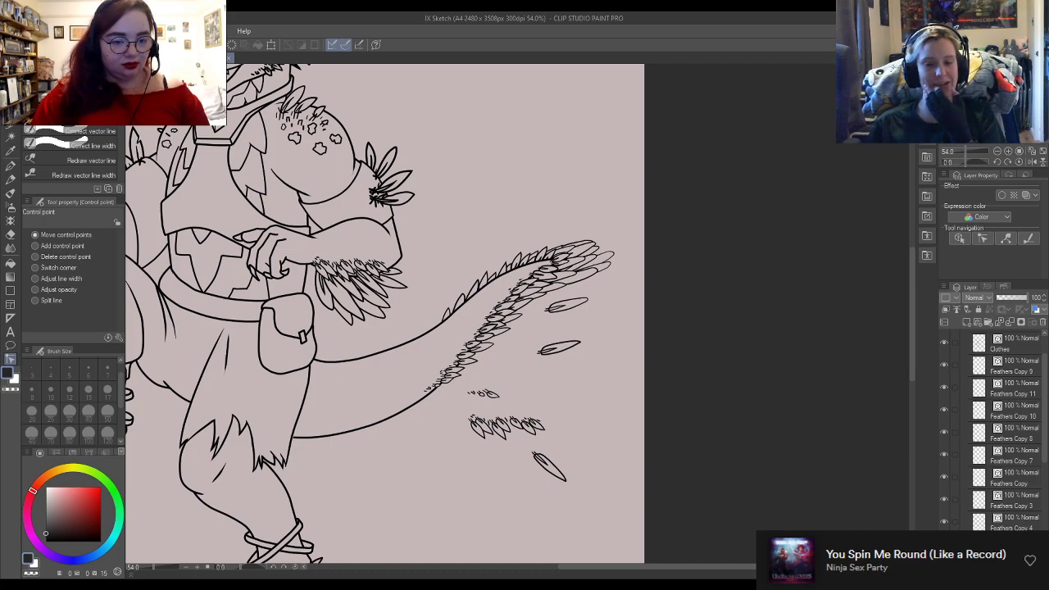
pyautogui.scroll(-3, 562, 310)
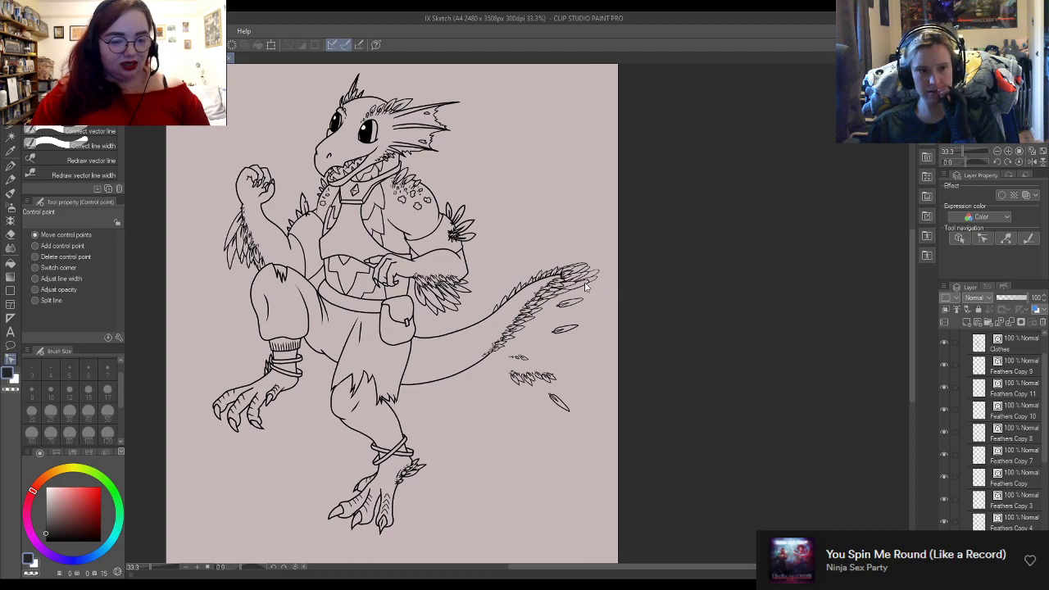
pyautogui.scroll(1, 573, 303)
pyautogui.scroll(2, 573, 303)
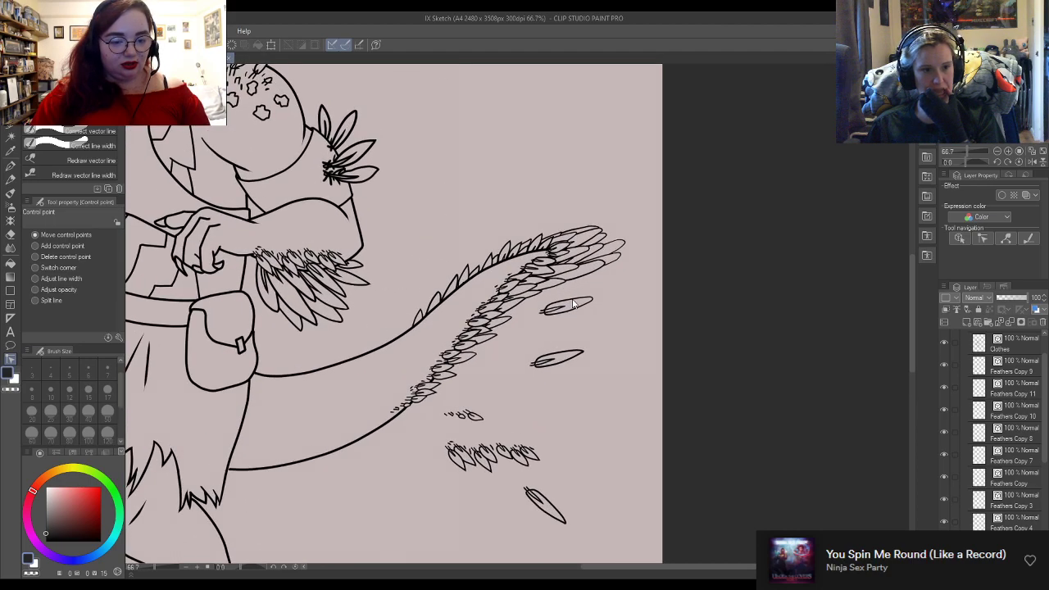
# Step: Check what Feathers Copy 10 holds by toggling its visibility, and merge the Feathers Copy 11 layer down into it
pyautogui.click(943, 412)
pyautogui.click(943, 412)
pyautogui.click(943, 412)
pyautogui.click(943, 411)
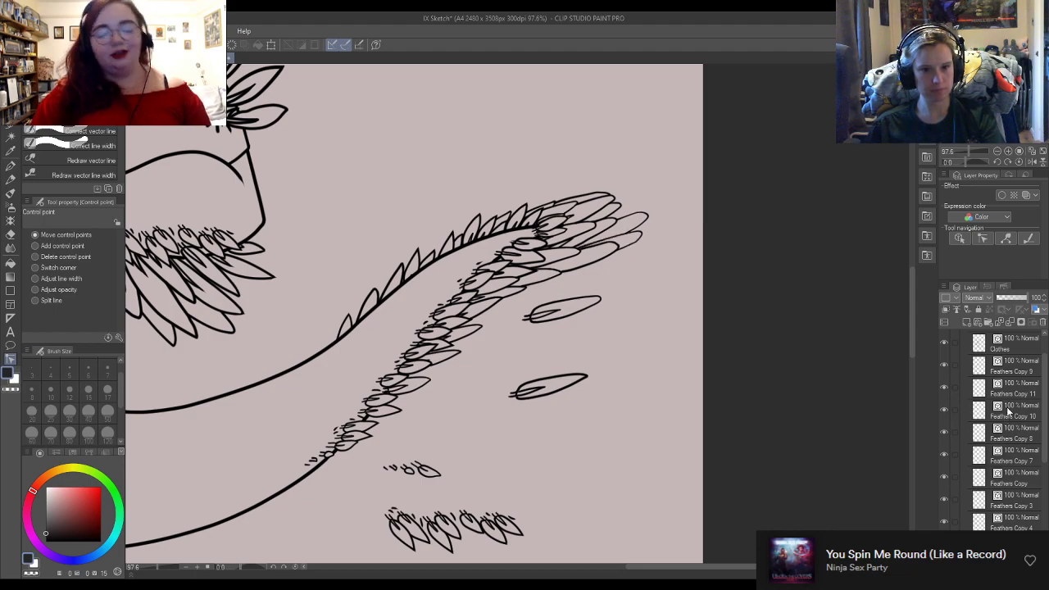
pyautogui.click(953, 410)
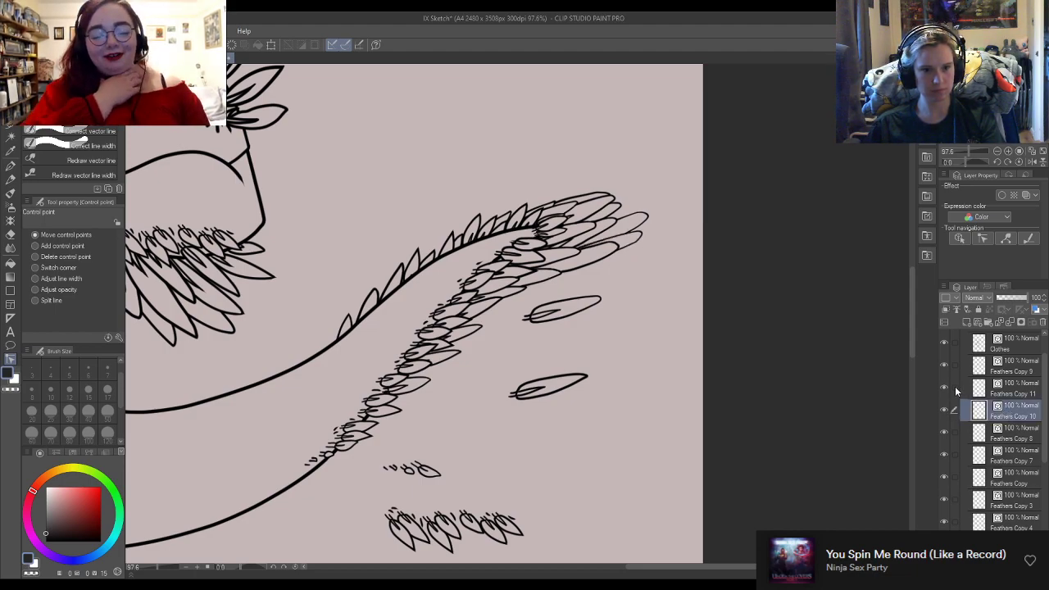
pyautogui.click(956, 390)
pyautogui.scroll(2, 595, 263)
pyautogui.scroll(2, 596, 263)
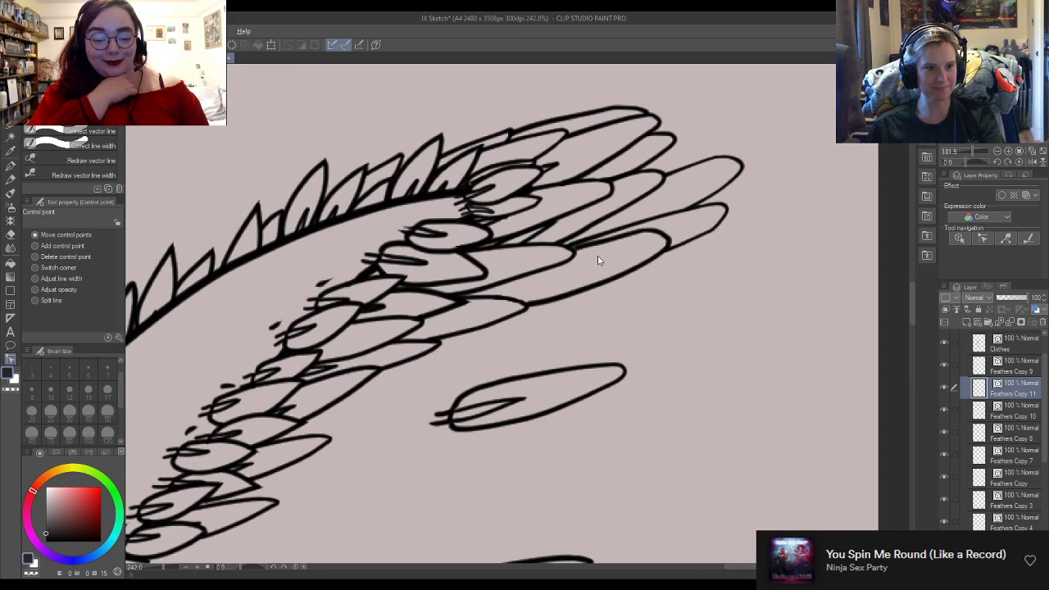
pyautogui.scroll(-2, 1029, 394)
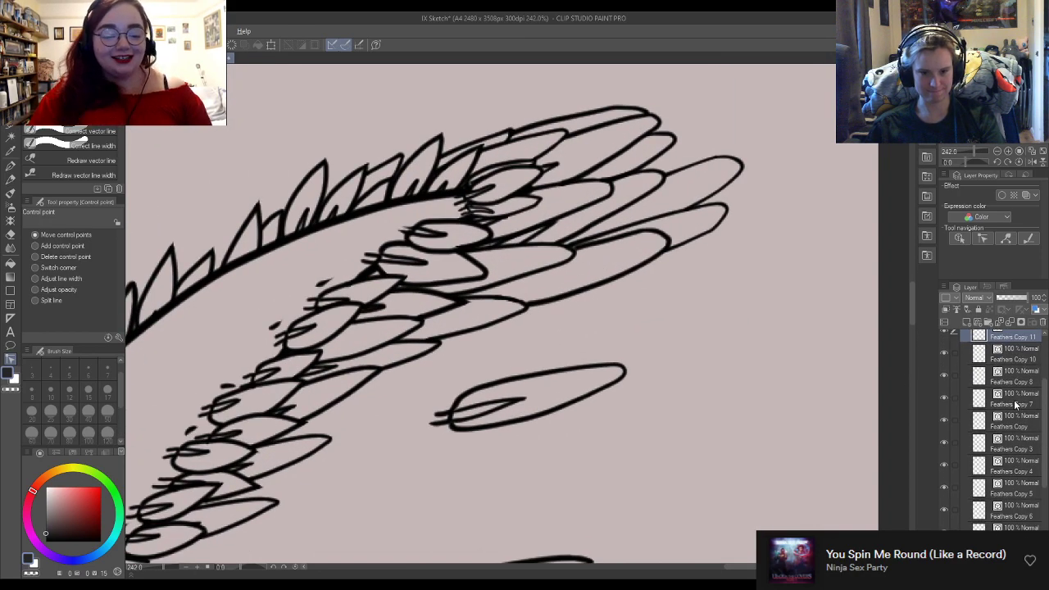
pyautogui.click(943, 353)
pyautogui.click(943, 353)
pyautogui.click(943, 353)
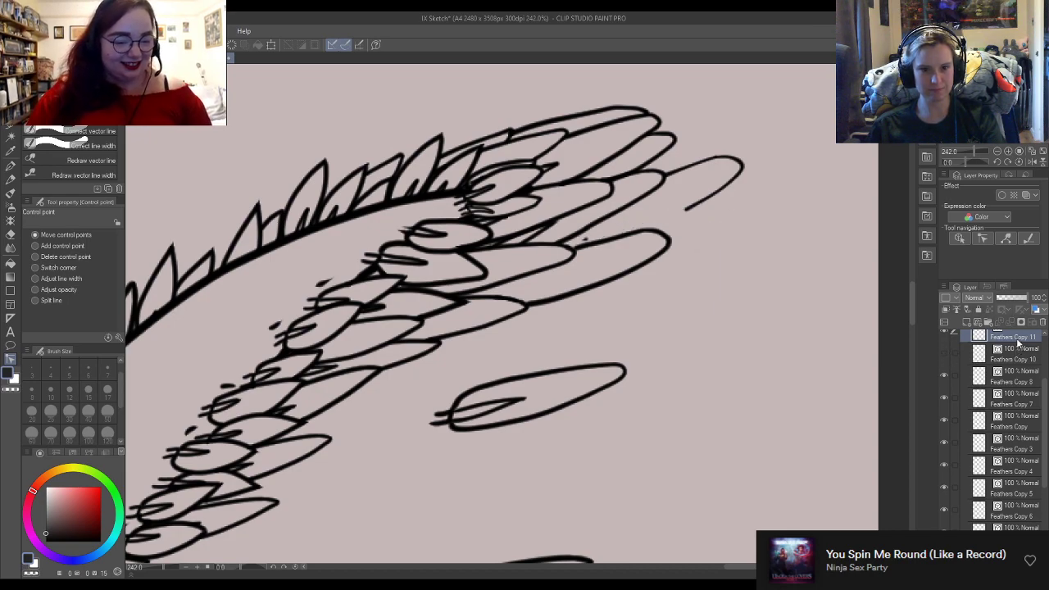
pyautogui.scroll(1, 1019, 352)
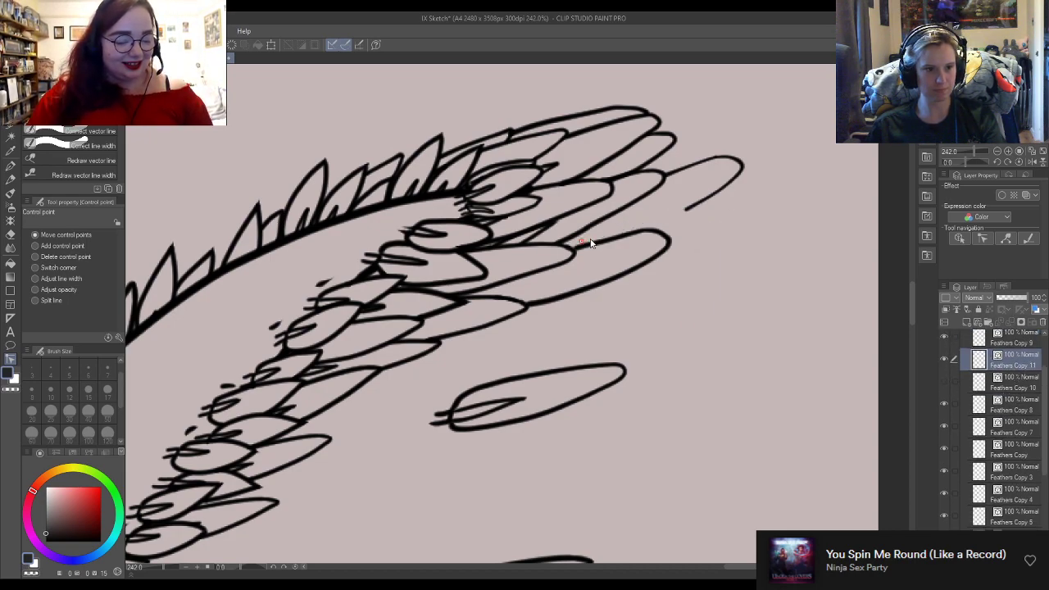
pyautogui.click(944, 381)
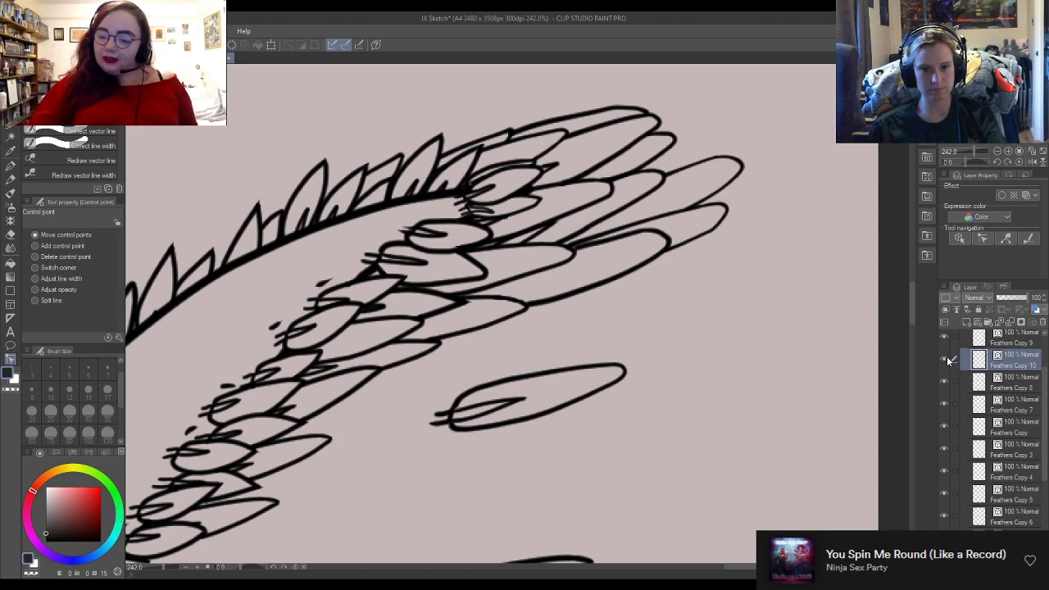
# Step: Check the Feathers Copy 10 and Feathers Copy 8 layers by toggling their visibility and merge Feathers Copy 10 into Feathers Copy 8
pyautogui.click(944, 360)
pyautogui.click(944, 360)
pyautogui.click(945, 381)
pyautogui.click(944, 381)
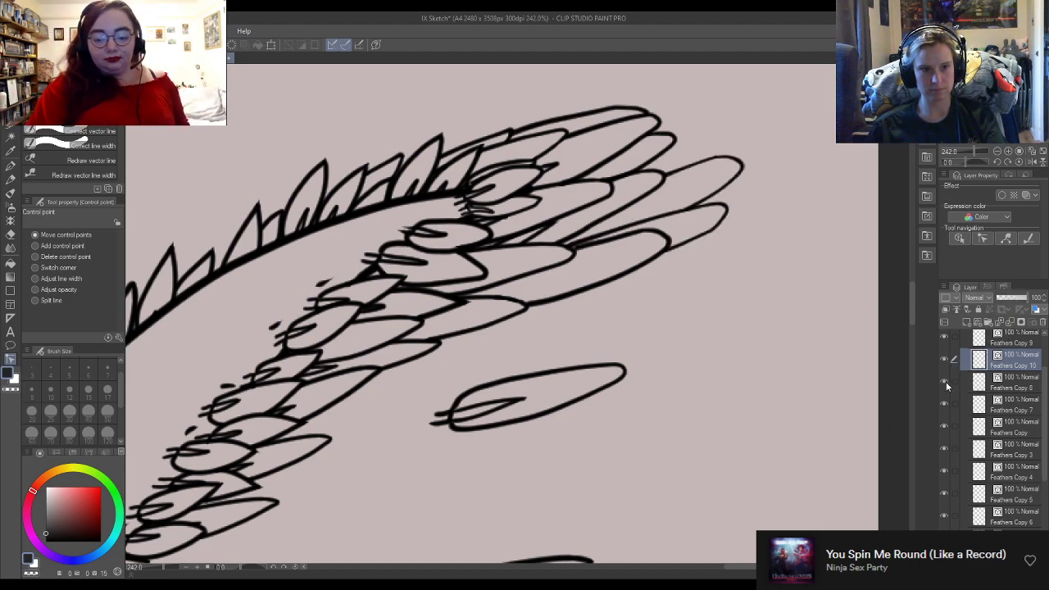
pyautogui.click(1010, 323)
# Step: Check the merged Feathers Copy 8 against Feathers Copy 7 by toggling visibility and merge it down into Feathers Copy 7
pyautogui.click(947, 361)
pyautogui.click(947, 361)
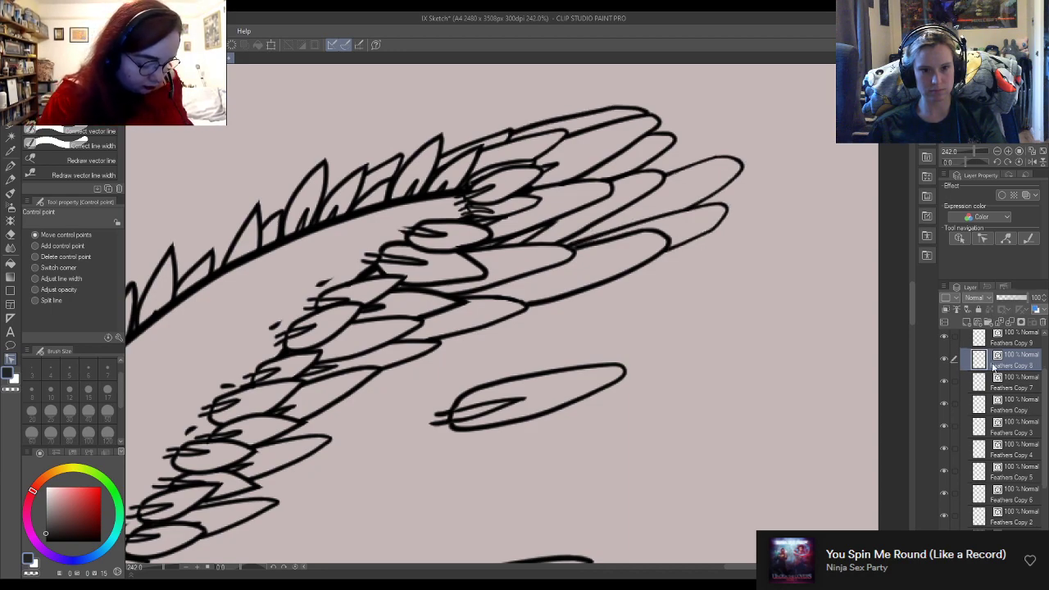
pyautogui.click(948, 384)
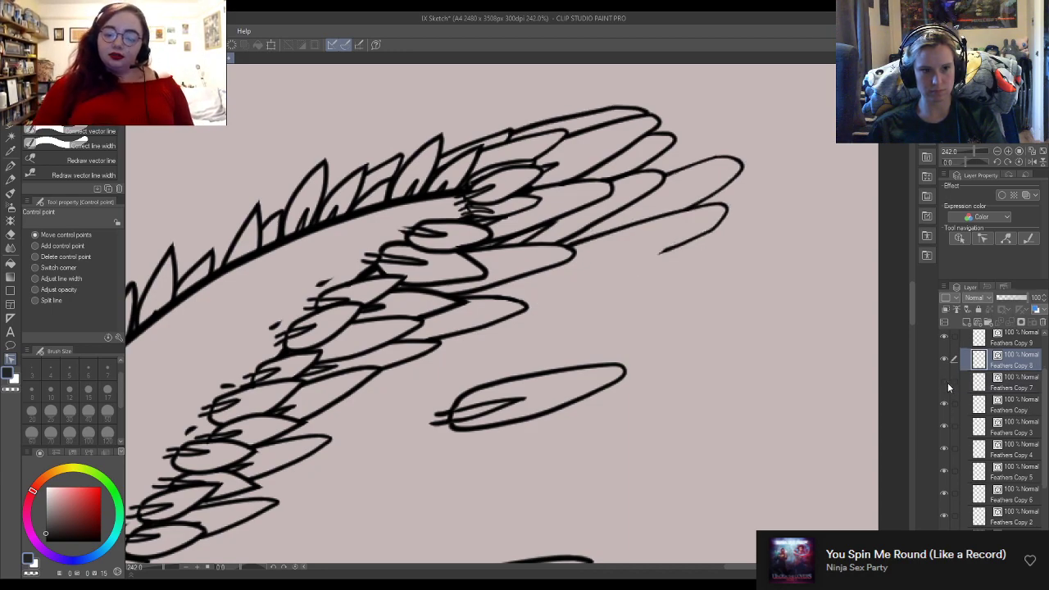
pyautogui.click(947, 383)
pyautogui.click(1010, 322)
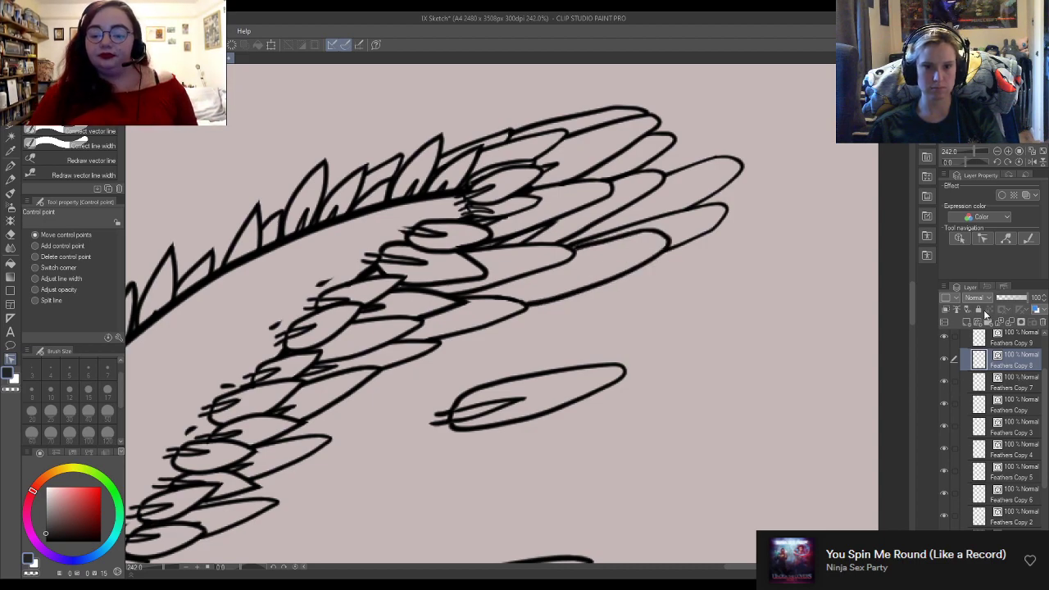
# Step: Toggle the visibility of Feathers Copy 7, Feathers Copy and Feathers Copy 3 to check which feathers each layer holds
pyautogui.click(945, 361)
pyautogui.click(945, 361)
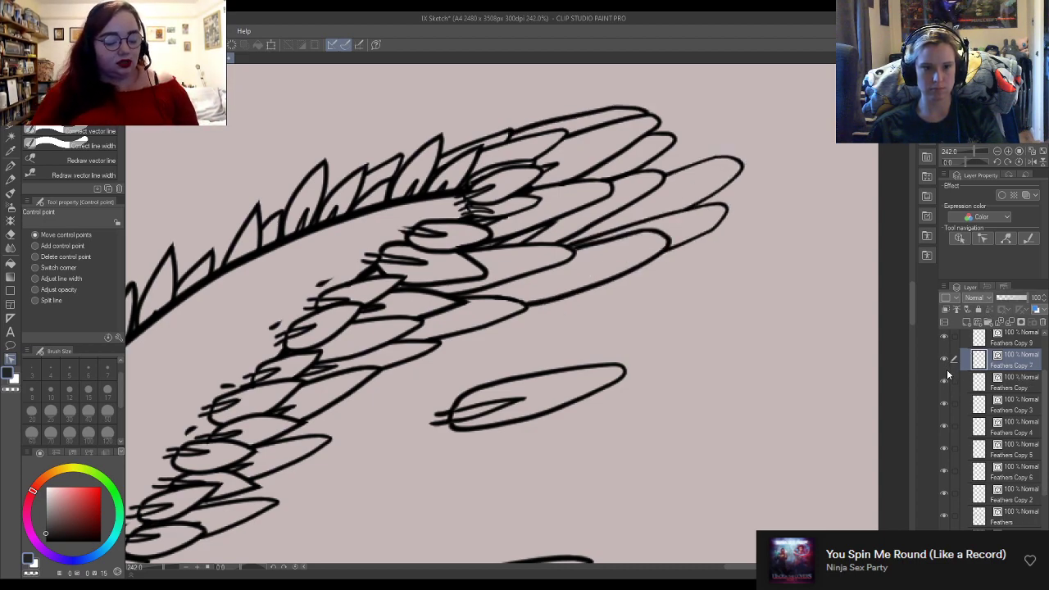
pyautogui.click(946, 383)
pyautogui.click(947, 383)
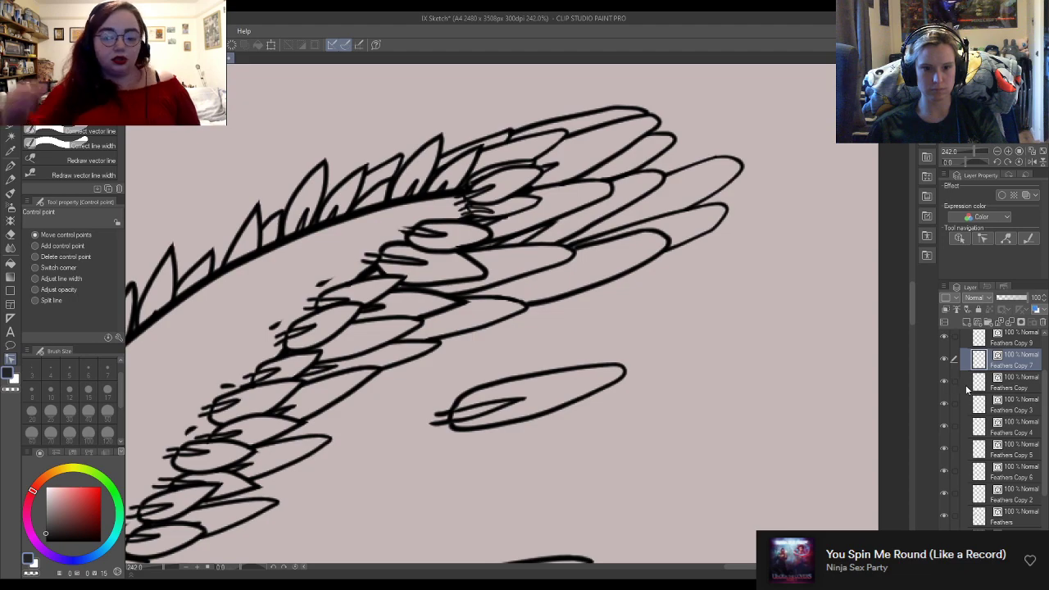
pyautogui.click(944, 406)
pyautogui.click(945, 403)
pyautogui.click(945, 403)
pyautogui.click(945, 403)
# Step: Select the upper loose feather beside the tail on the Feathers Copy layer with the lasso and paste a copy on a new layer
pyautogui.click(1017, 382)
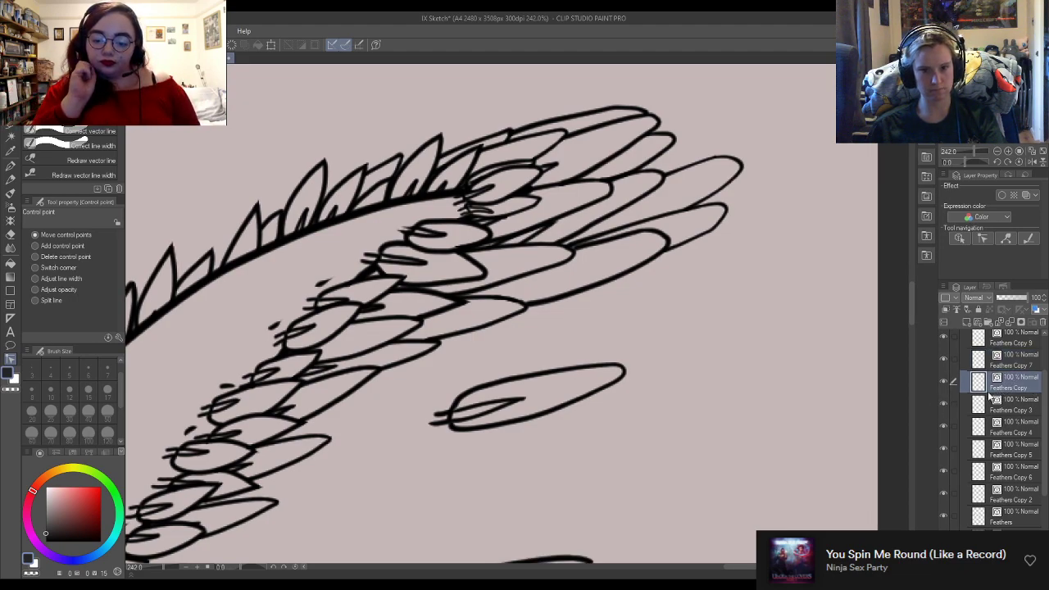
pyautogui.press('m')
pyautogui.moveTo(558, 353)
pyautogui.mouseDown()
pyautogui.moveTo(423, 368)
pyautogui.moveTo(426, 445)
pyautogui.moveTo(693, 419)
pyautogui.moveTo(660, 357)
pyautogui.moveTo(548, 338)
pyautogui.mouseUp()
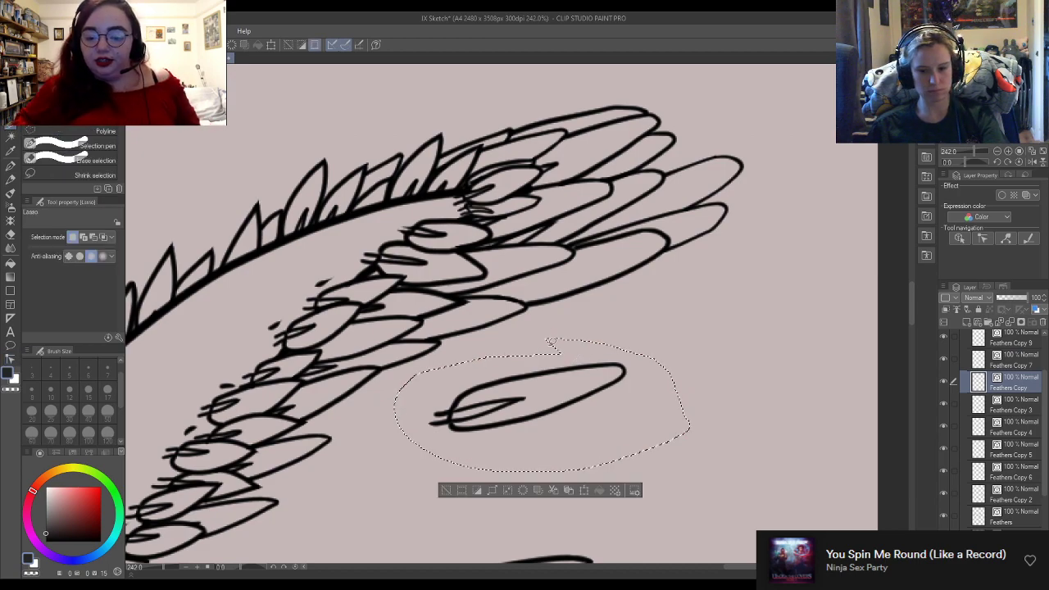
pyautogui.click(698, 346)
pyautogui.hotkey('ctrl', 'v')
pyautogui.scroll(-2, 689, 328)
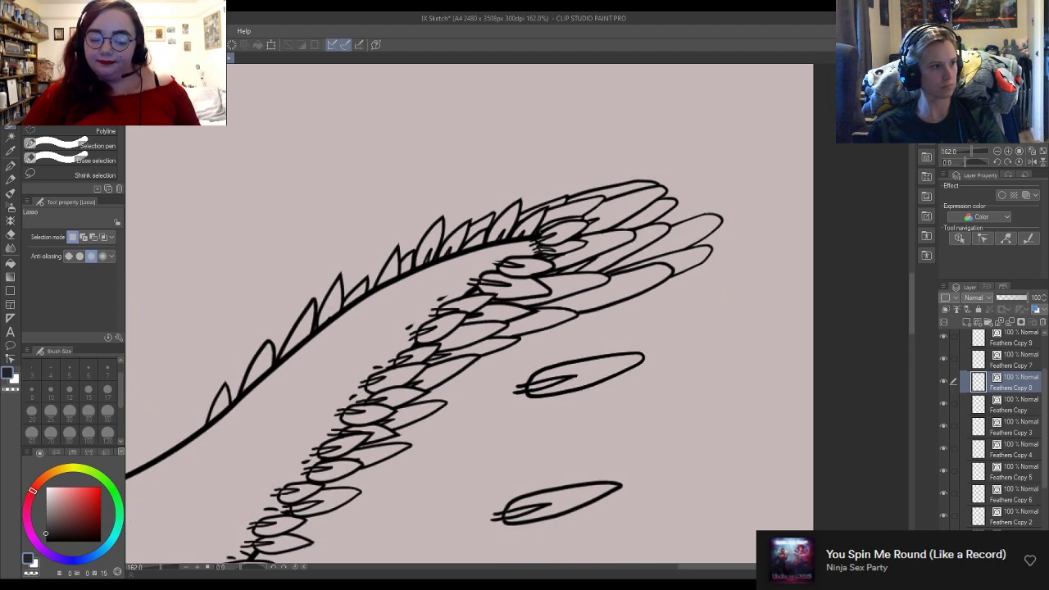
# Step: Move the pasted feather to the tail tip, flip it vertically, stretch its height to 131% and rotate it to follow the neighbouring feathers
pyautogui.click(9, 136)
pyautogui.moveTo(574, 401)
pyautogui.mouseDown()
pyautogui.moveTo(602, 386)
pyautogui.moveTo(675, 298)
pyautogui.moveTo(663, 252)
pyautogui.mouseUp()
pyautogui.hotkey('ctrl', 't')
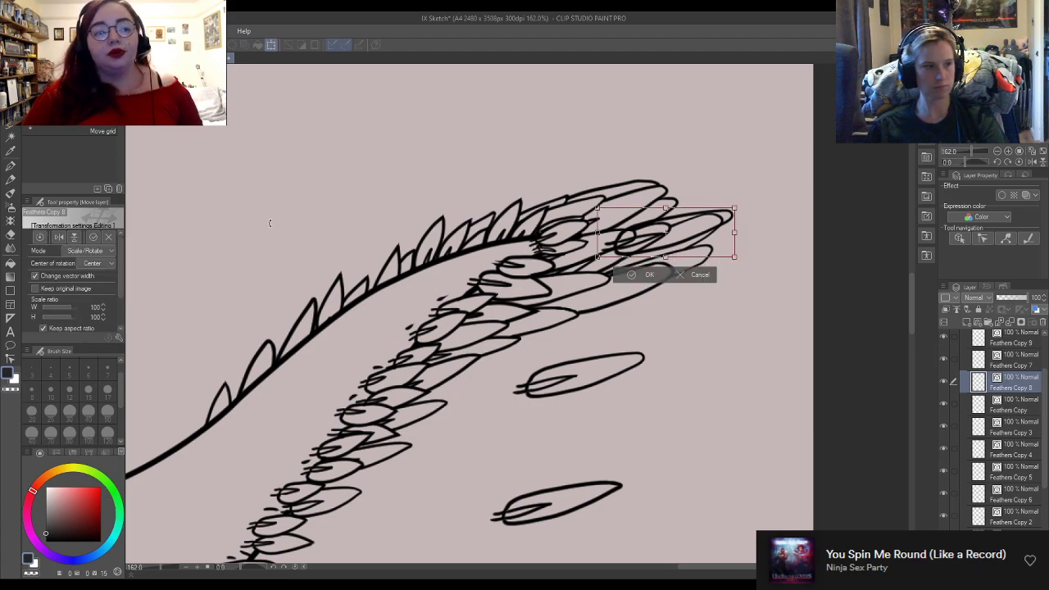
pyautogui.click(74, 237)
pyautogui.moveTo(822, 256); pyautogui.dragTo(770, 191)
pyautogui.moveTo(708, 217)
pyautogui.mouseDown()
pyautogui.moveTo(691, 200)
pyautogui.moveTo(703, 210)
pyautogui.moveTo(693, 209)
pyautogui.moveTo(741, 218)
pyautogui.moveTo(726, 212)
pyautogui.moveTo(756, 199)
pyautogui.moveTo(731, 228)
pyautogui.moveTo(713, 205)
pyautogui.moveTo(692, 211)
pyautogui.mouseUp()
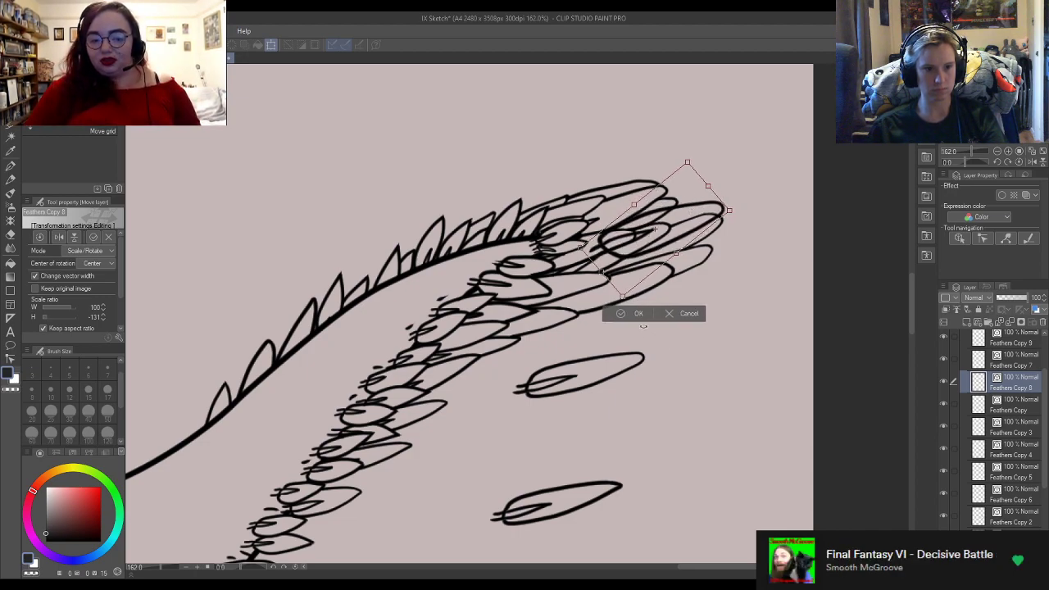
pyautogui.click(647, 316)
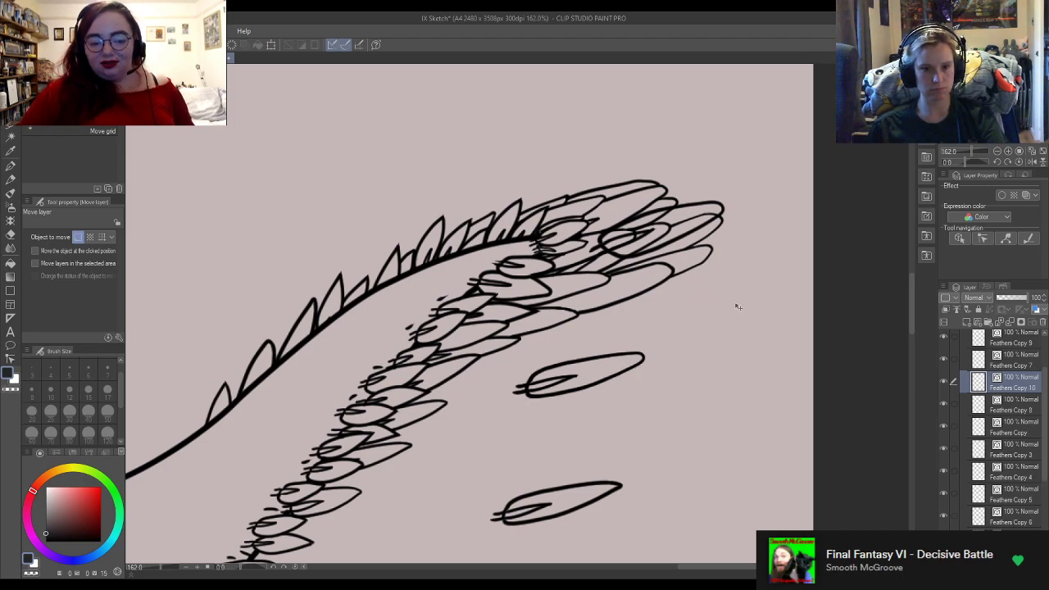
# Step: Place another feather copy on Feathers Copy 10 at the upper tail tip, flip it vertically and rotate it to follow the tail
pyautogui.moveTo(695, 373); pyautogui.dragTo(758, 210)
pyautogui.hotkey('ctrl', 't')
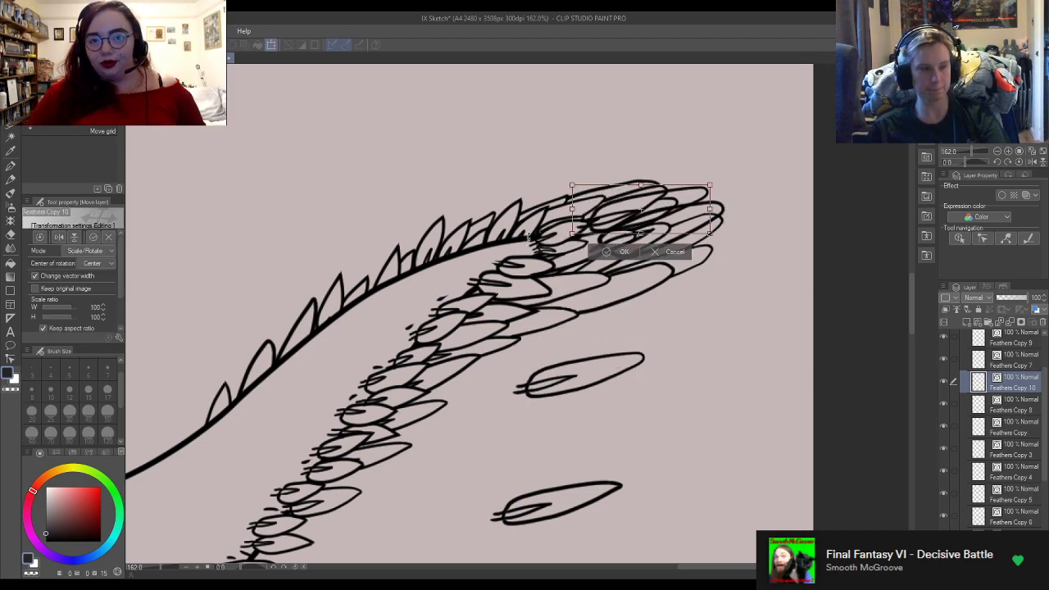
pyautogui.click(74, 237)
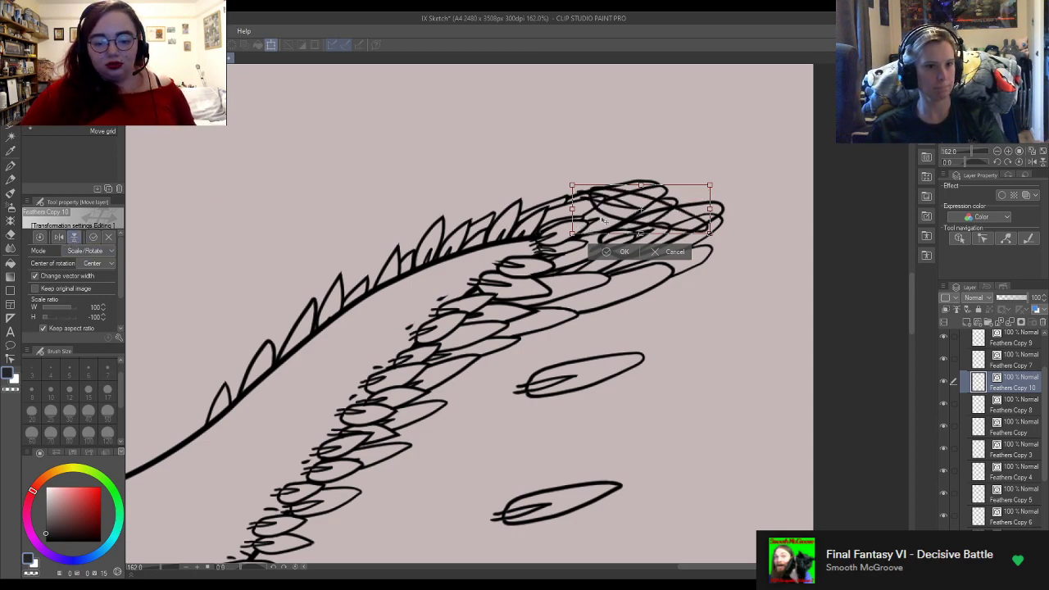
pyautogui.moveTo(731, 199); pyautogui.dragTo(715, 152)
pyautogui.moveTo(714, 210); pyautogui.dragTo(736, 194)
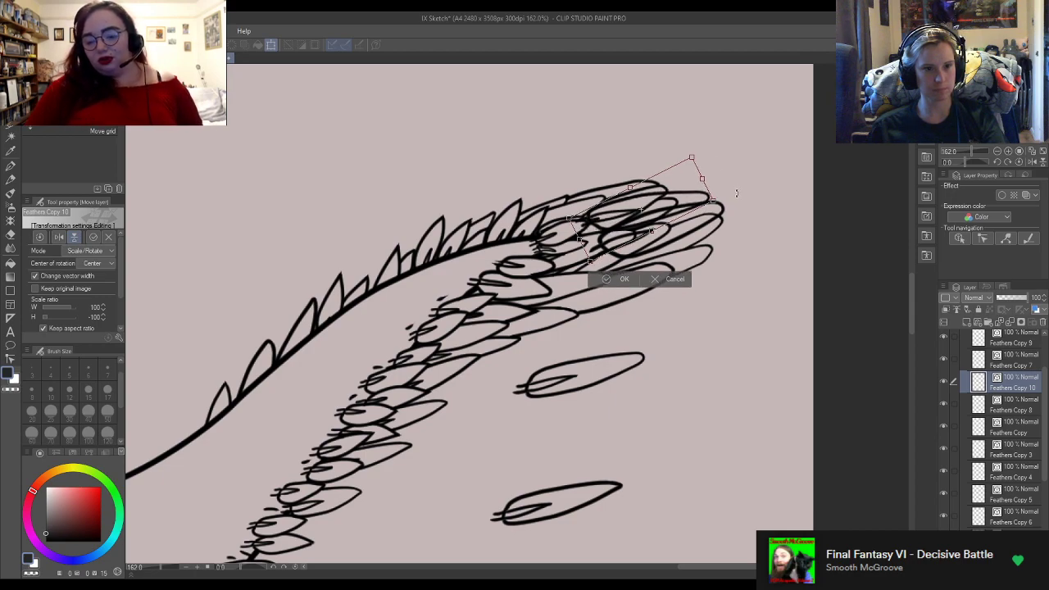
pyautogui.click(623, 281)
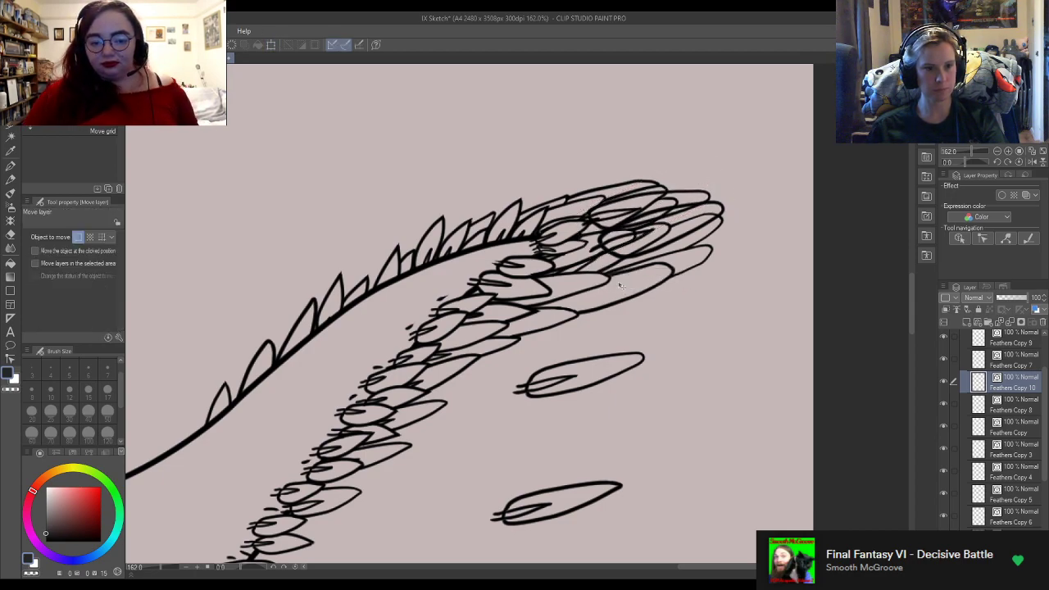
# Step: Erase the overlapping inner line segments of the two added feathers on Feathers Copy 10 and Feathers Copy 8 with the vector eraser
pyautogui.press('e')
pyautogui.moveTo(574, 222)
pyautogui.mouseDown()
pyautogui.moveTo(611, 239)
pyautogui.moveTo(644, 221)
pyautogui.mouseUp()
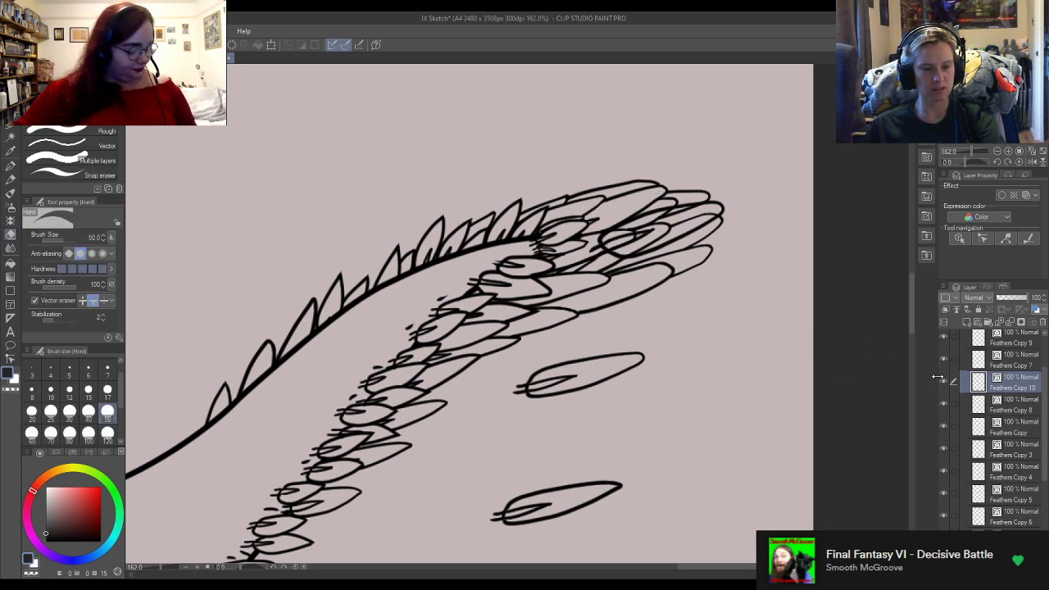
pyautogui.press('k')
pyautogui.click(1013, 401)
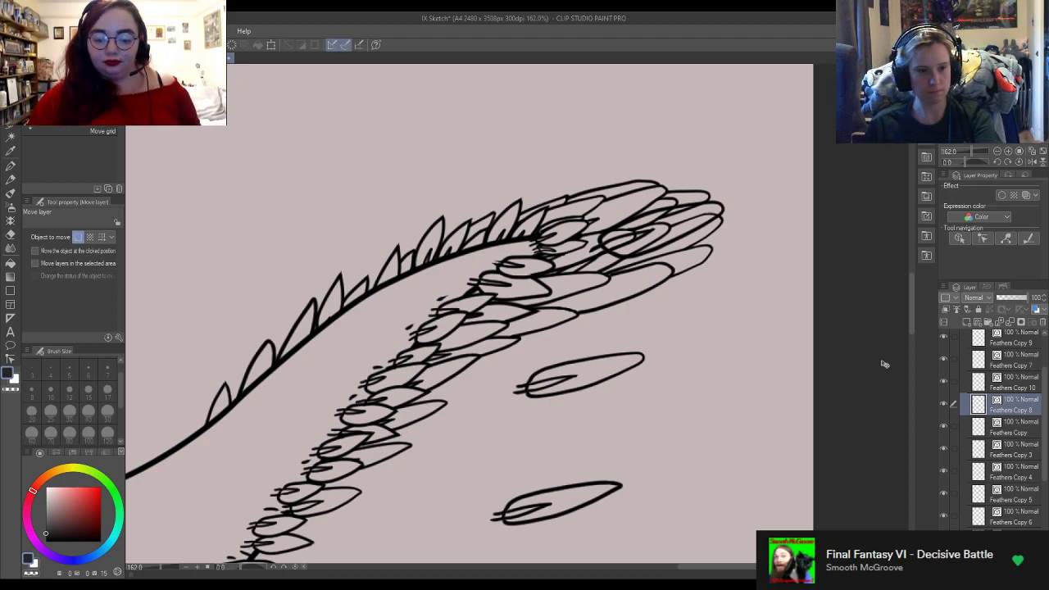
pyautogui.press('e')
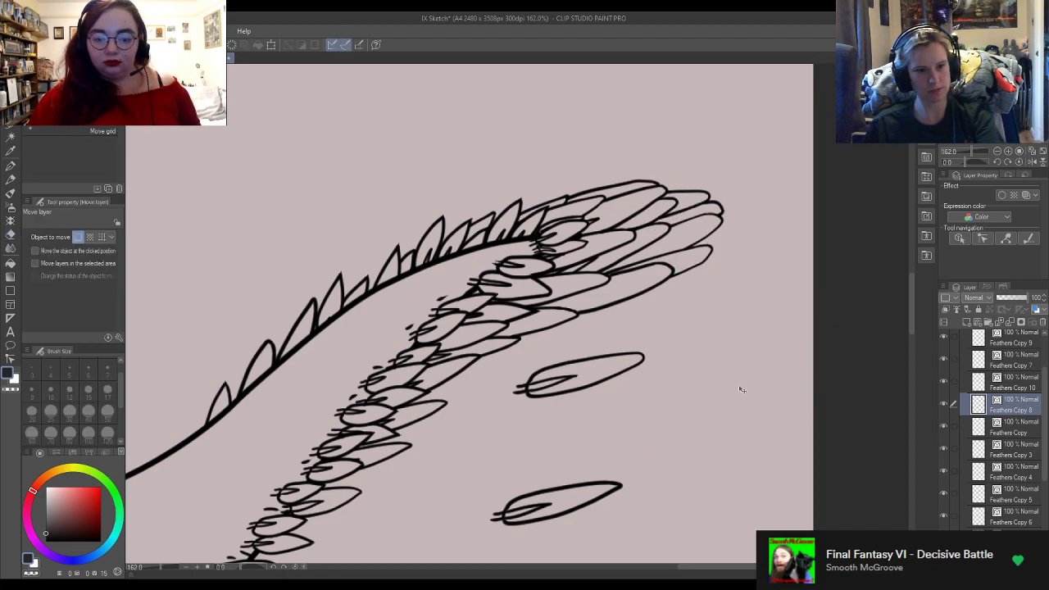
pyautogui.scroll(-5, 738, 377)
pyautogui.scroll(-2, 644, 171)
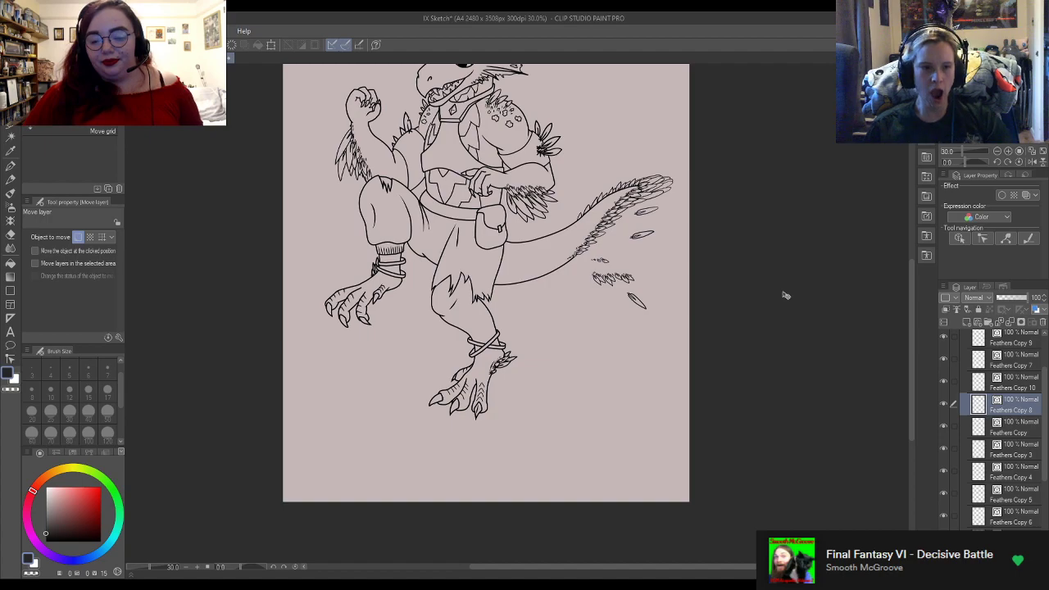
pyautogui.scroll(1, 691, 133)
pyautogui.scroll(1, 687, 114)
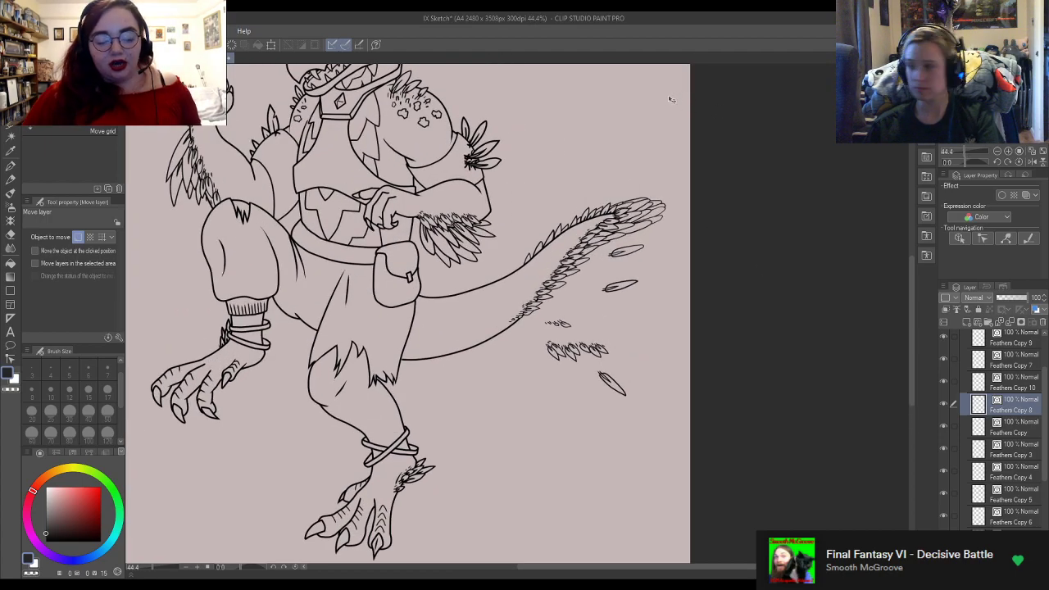
# Step: Thin the tail tip feather outlines on Feathers Copy 8 with Correct line width in Narrow mode at 0.5
pyautogui.scroll(1, 670, 98)
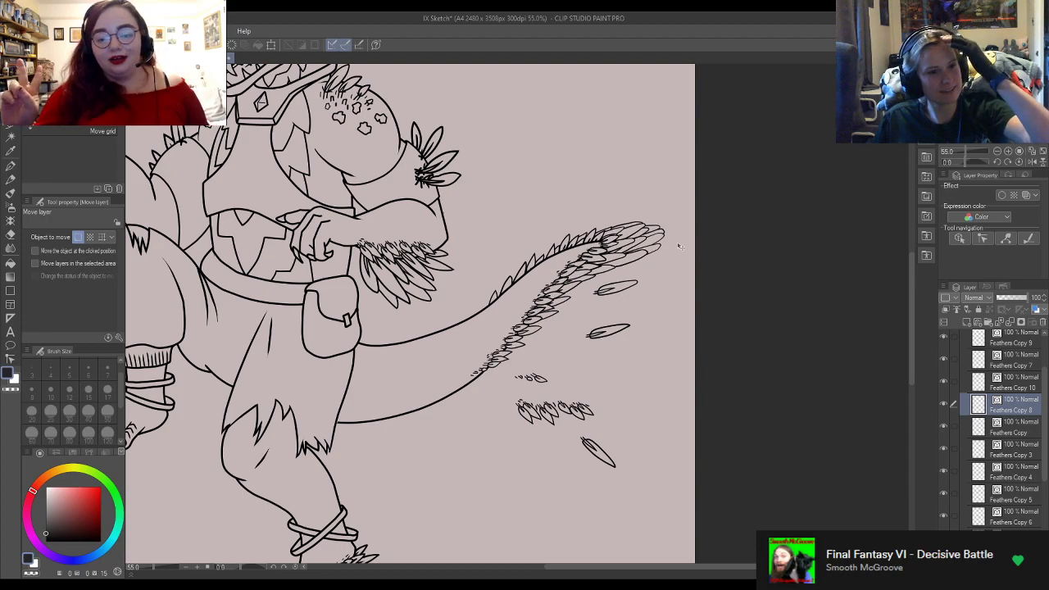
pyautogui.scroll(2, 674, 244)
pyautogui.scroll(4, 674, 245)
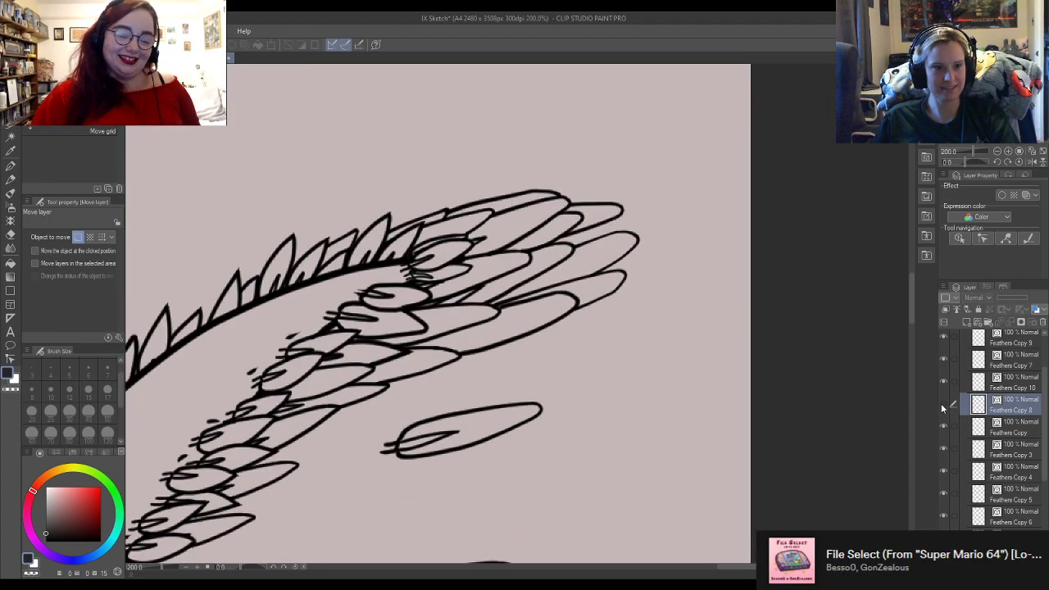
pyautogui.click(10, 358)
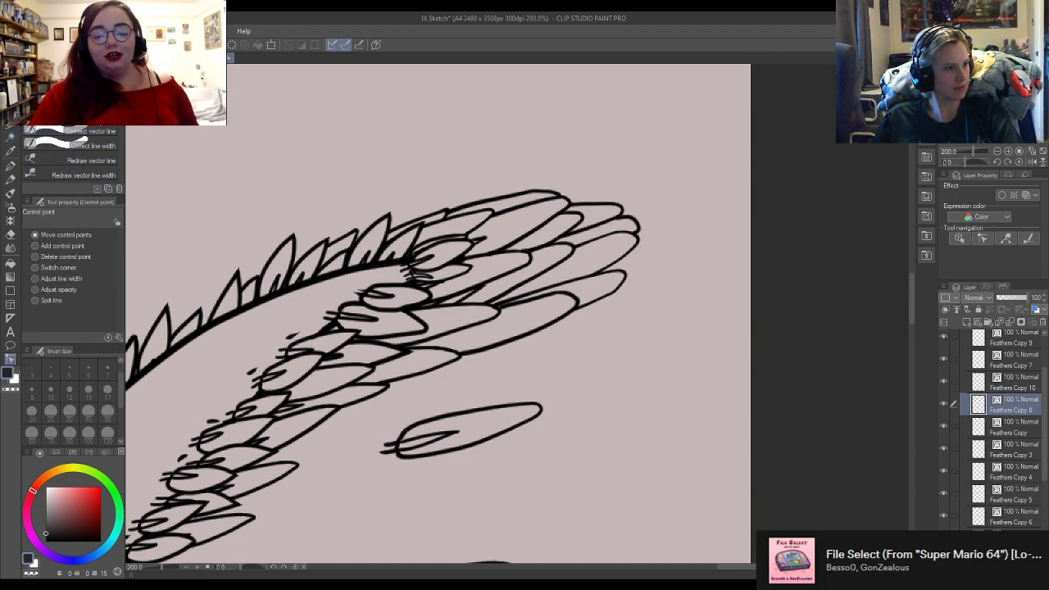
pyautogui.click(82, 118)
pyautogui.click(82, 146)
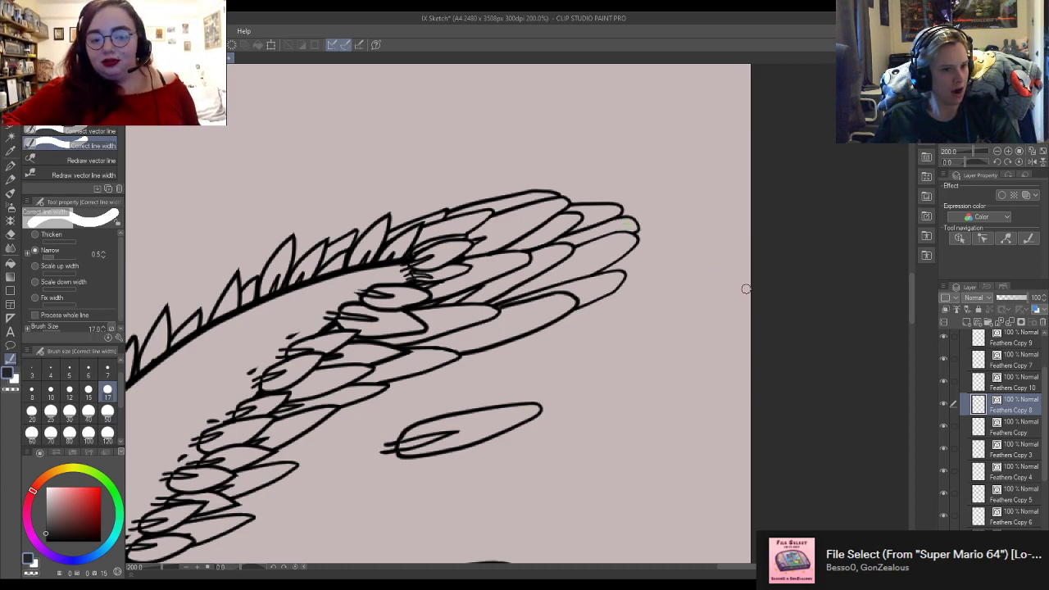
pyautogui.scroll(-1, 745, 279)
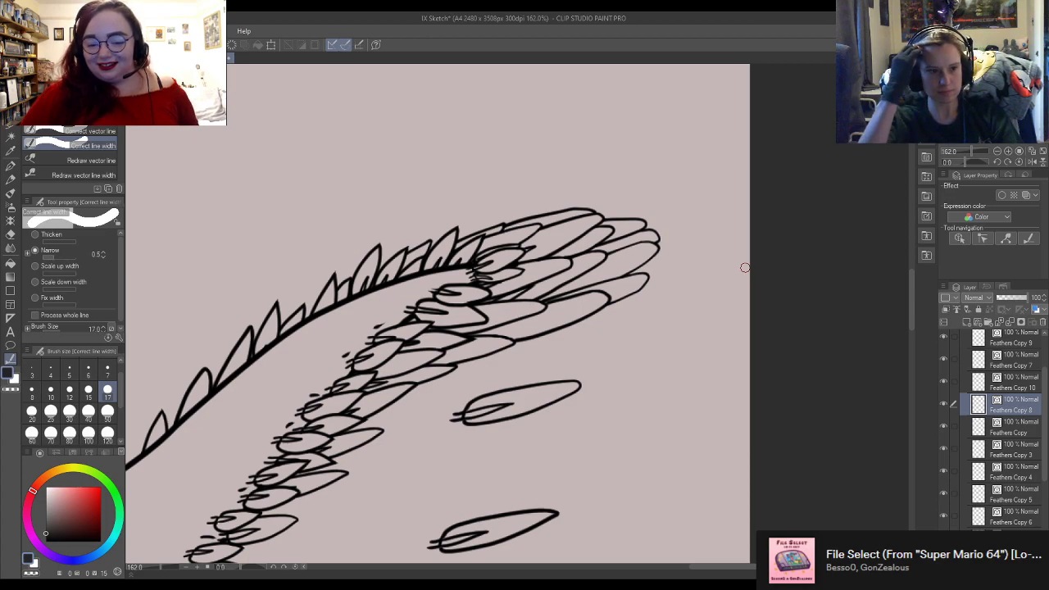
pyautogui.scroll(-5, 683, 300)
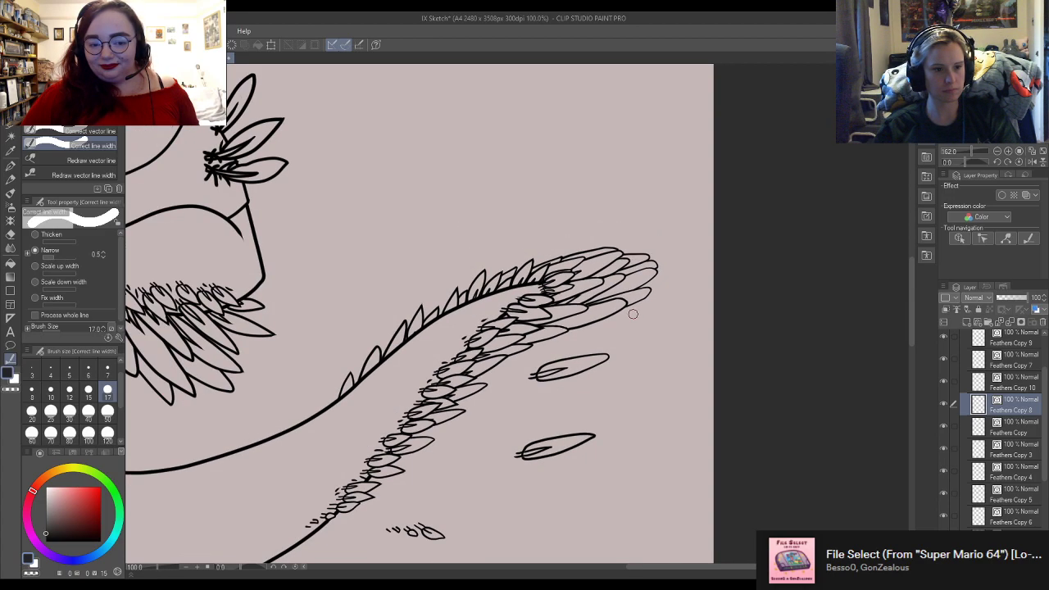
pyautogui.scroll(-1, 646, 314)
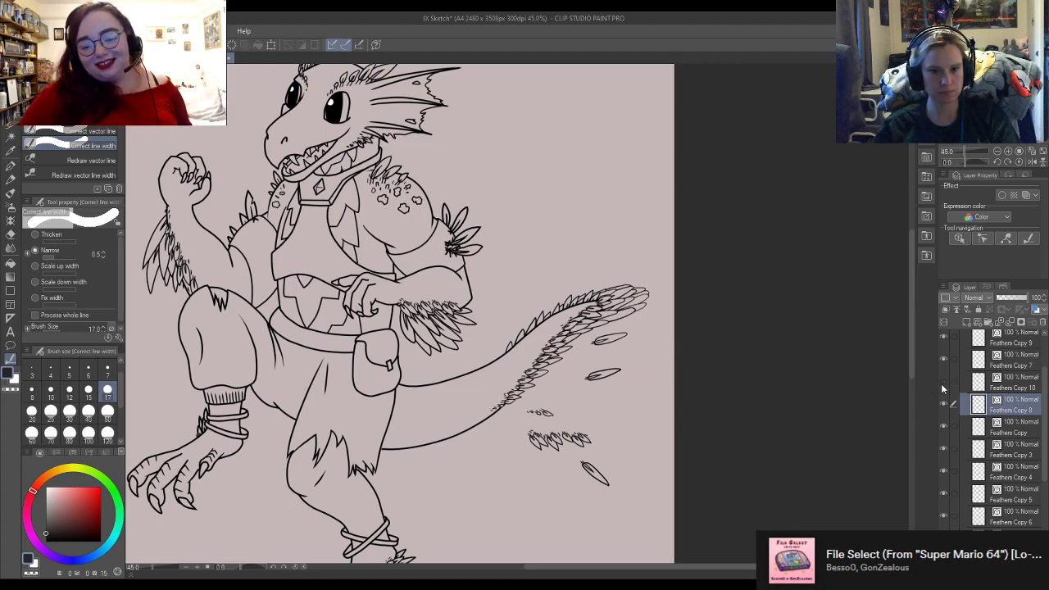
# Step: Identify the two tail tip feather layers by toggling their visibility and merge Feathers Copy 10 into Feathers Copy 8
pyautogui.click(942, 404)
pyautogui.click(943, 405)
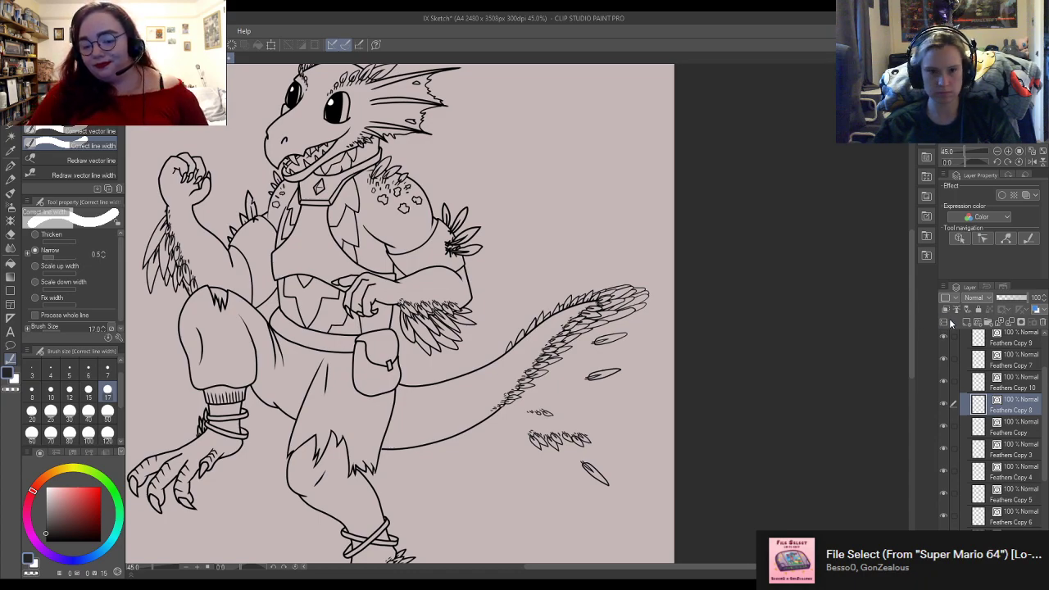
pyautogui.click(943, 382)
pyautogui.click(943, 383)
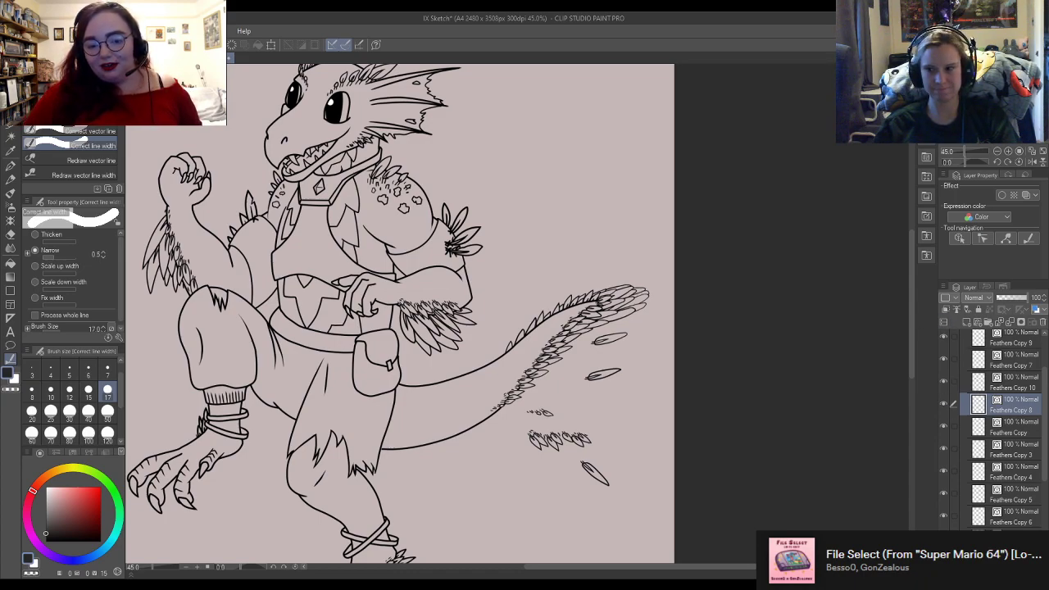
pyautogui.click(1016, 390)
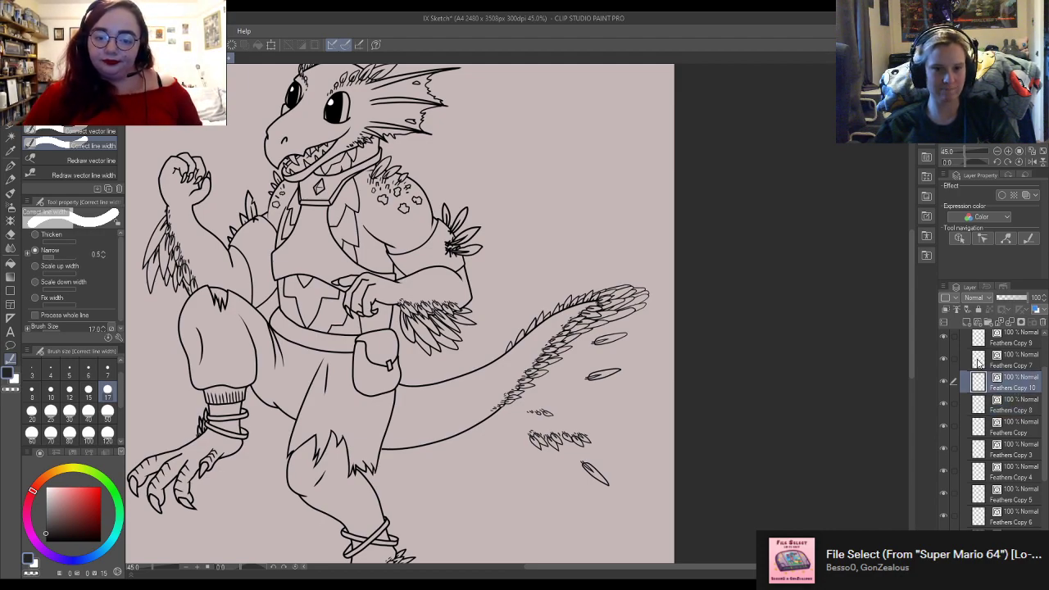
pyautogui.click(992, 325)
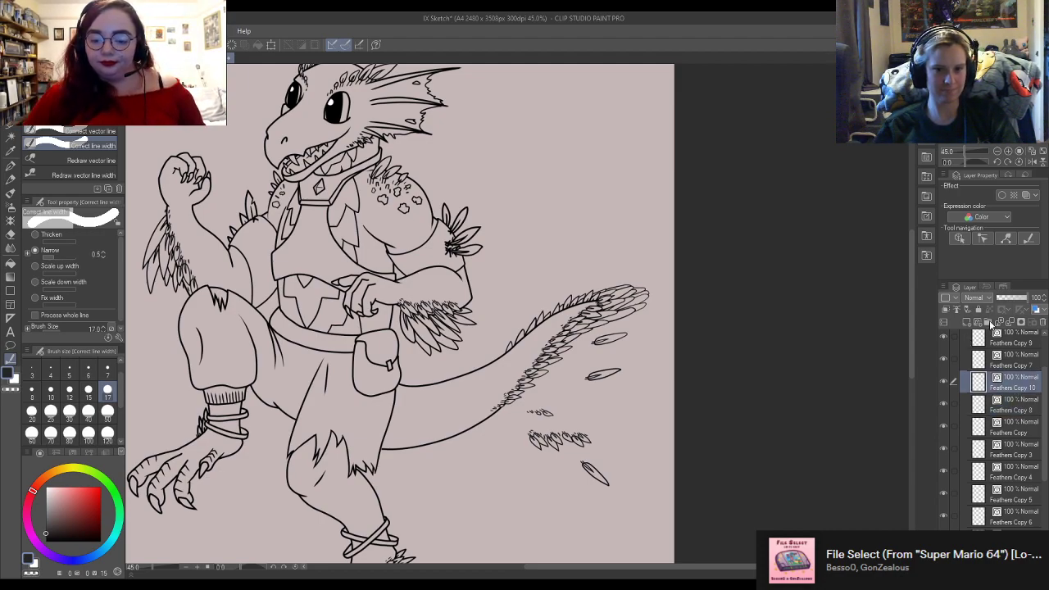
# Step: Check which feathers Feathers Copy 7 and Feathers Copy 9 hold and merge Feathers Copy 9 into Feathers Copy 7
pyautogui.click(945, 359)
pyautogui.click(945, 359)
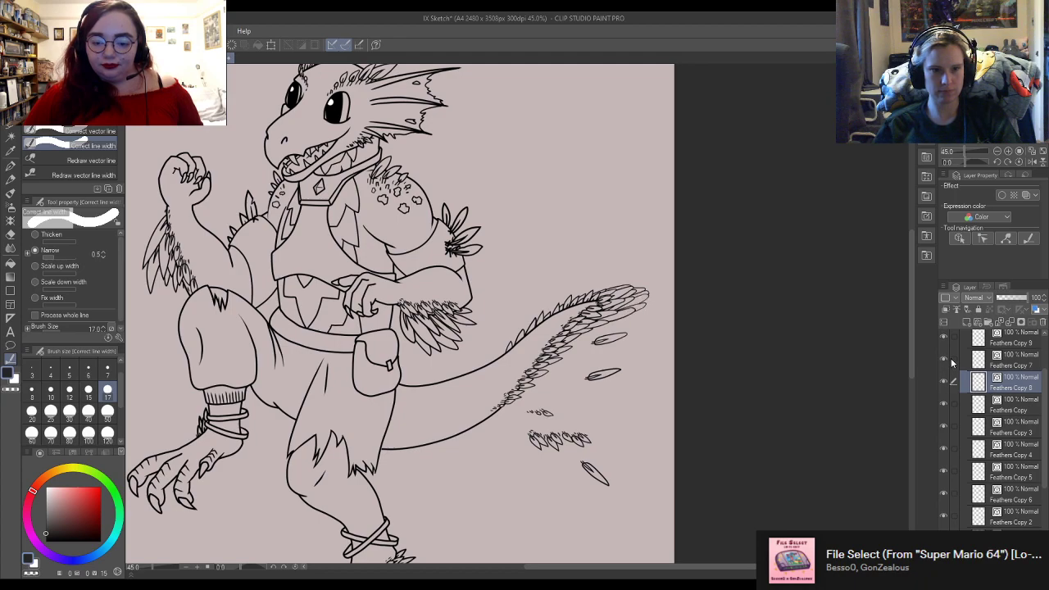
pyautogui.click(1011, 361)
pyautogui.scroll(1, 1011, 362)
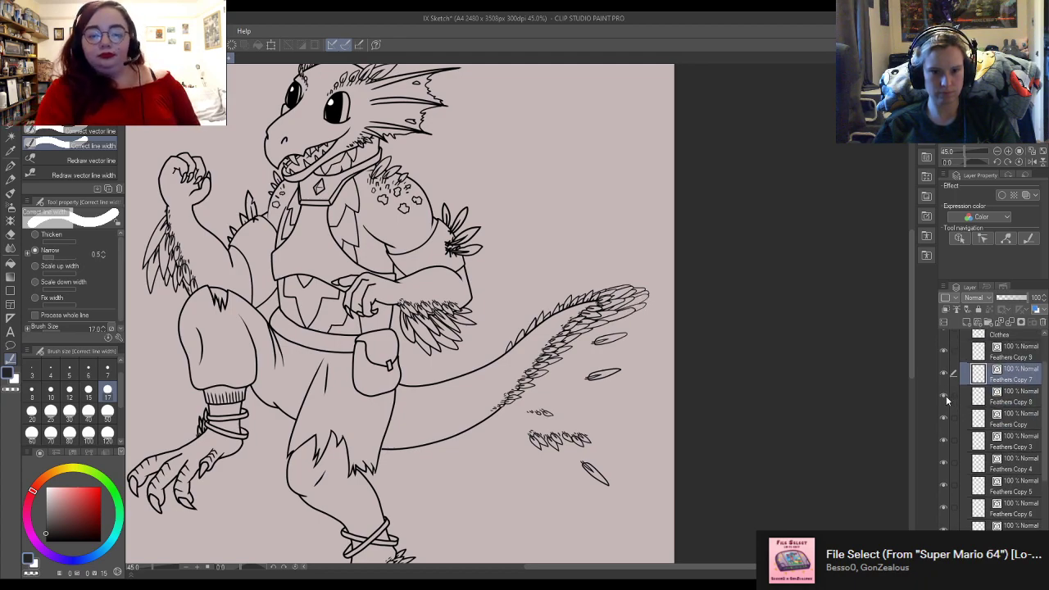
pyautogui.click(944, 351)
pyautogui.click(943, 351)
pyautogui.click(1017, 355)
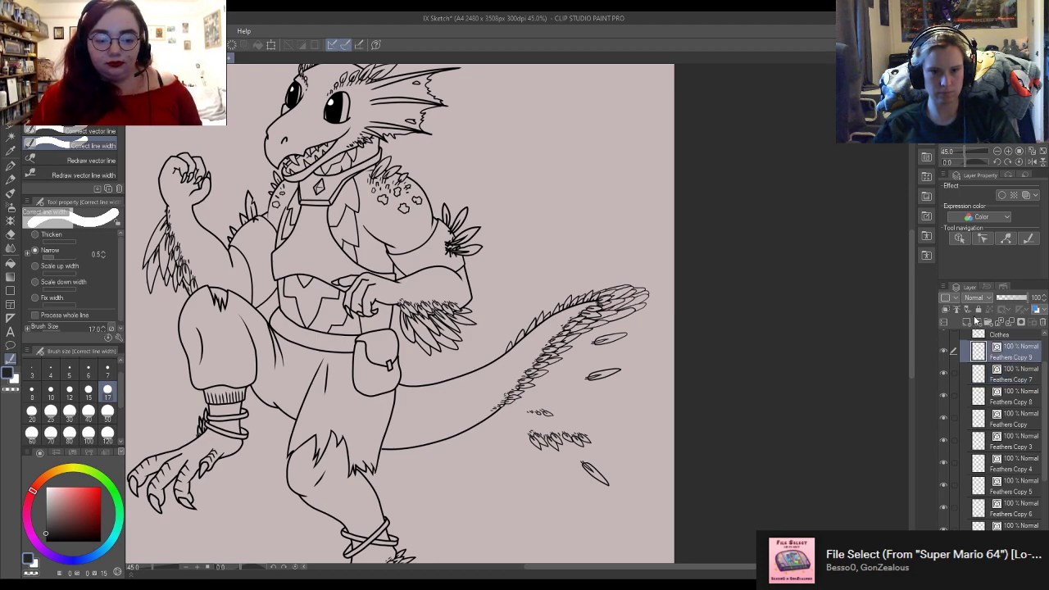
pyautogui.hotkey('ctrl', 'e')
# Step: Check the contents of Feathers Copy 8 and merge Feathers Copy 7 into it
pyautogui.click(943, 388)
pyautogui.click(944, 388)
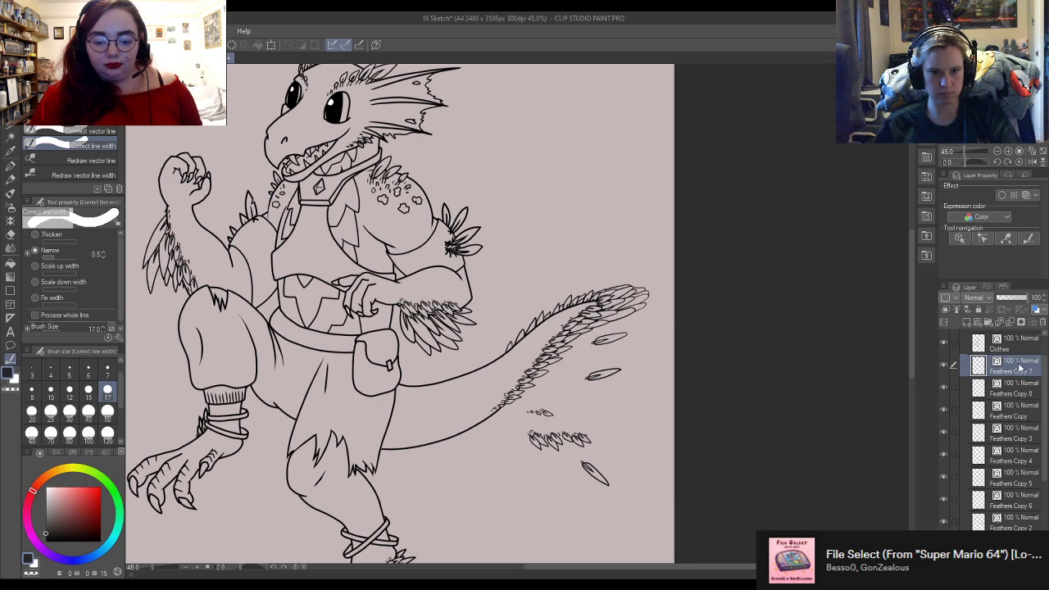
pyautogui.hotkey('ctrl', 'e')
# Step: Copy a loose feather from the Feathers Copy layer onto a new layer and move it to the lower edge near the tail tip
pyautogui.click(1009, 396)
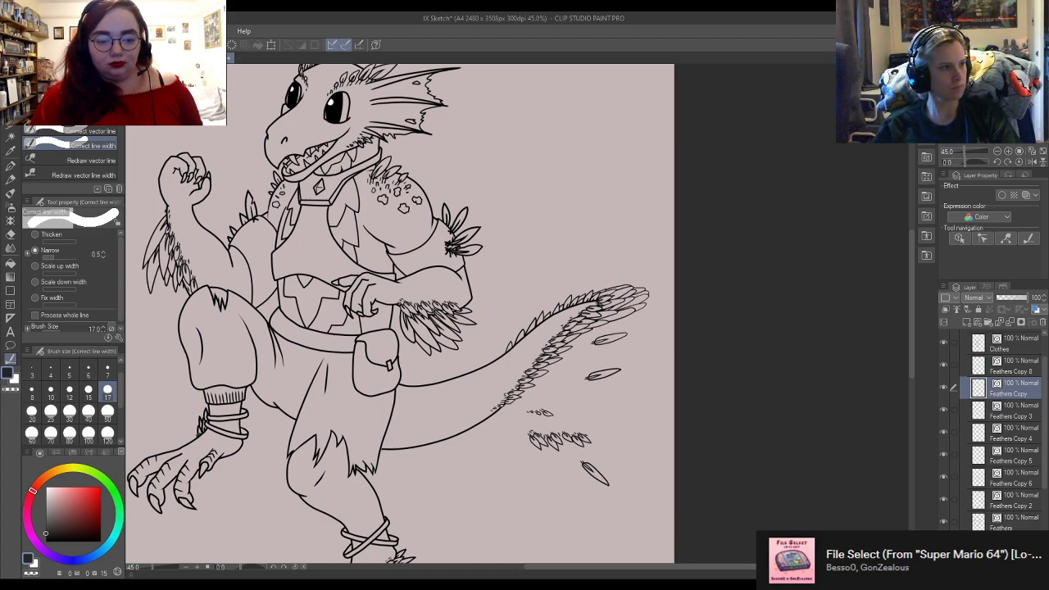
pyautogui.press('m')
pyautogui.hotkey('ctrl', 'c')
pyautogui.hotkey('ctrl', 'v')
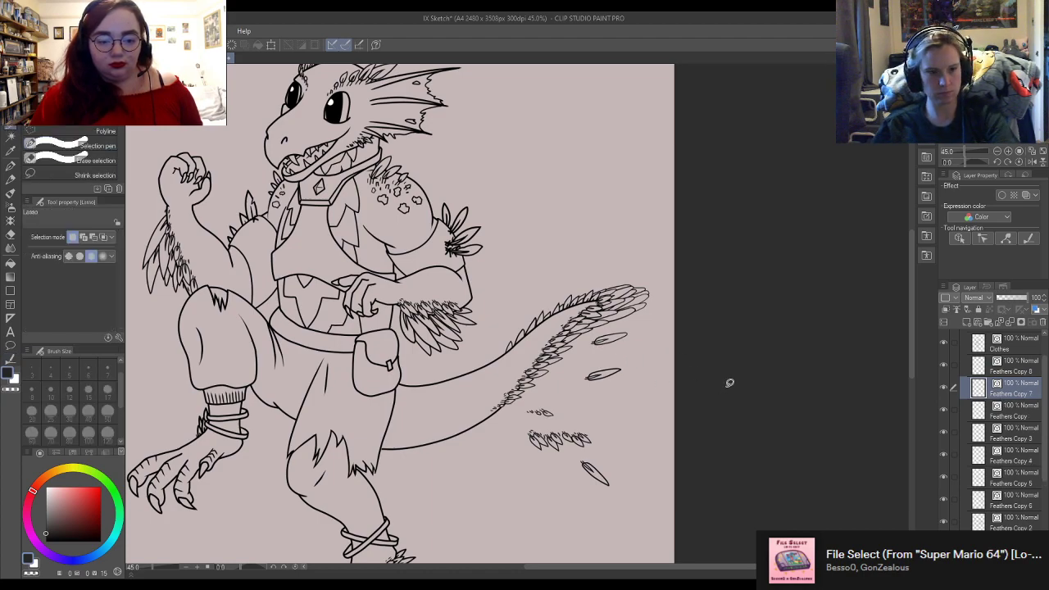
pyautogui.press('k')
pyautogui.moveTo(654, 385); pyautogui.dragTo(665, 338)
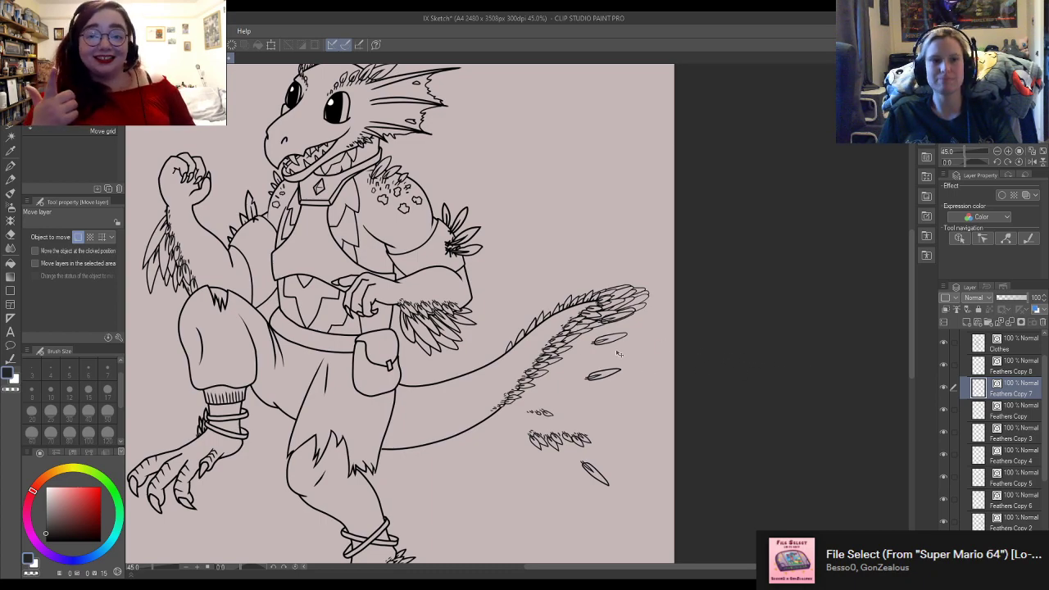
pyautogui.scroll(6, 623, 353)
pyautogui.moveTo(663, 312); pyautogui.dragTo(612, 323)
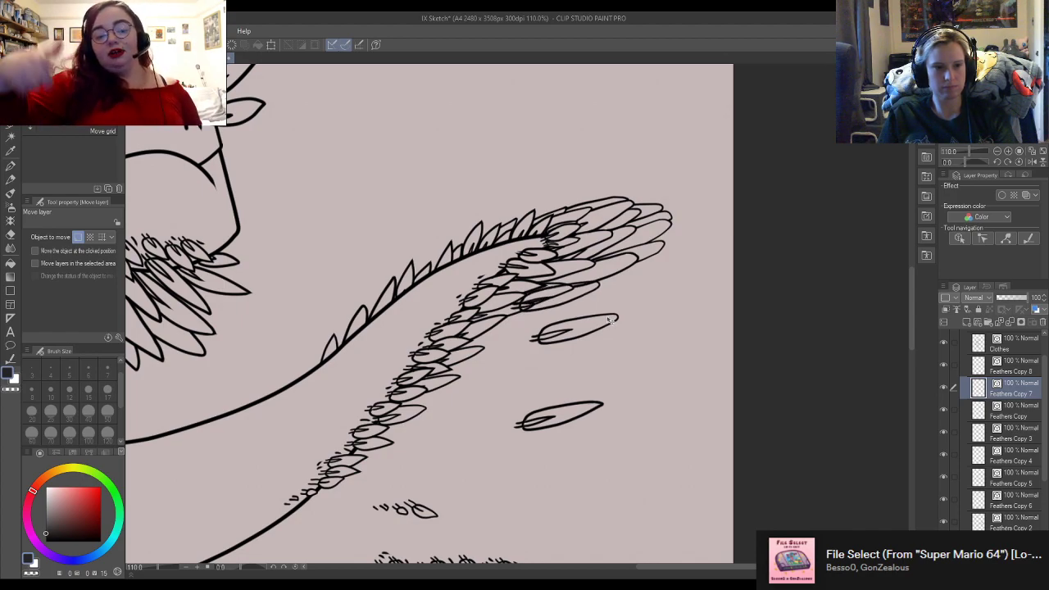
# Step: Add another feather copy on its own layer, place it farther toward the tail tip, enlarge it slightly and rotate it to follow its neighbours
pyautogui.hotkey('ctrl', 'j')
pyautogui.moveTo(588, 395); pyautogui.dragTo(626, 339)
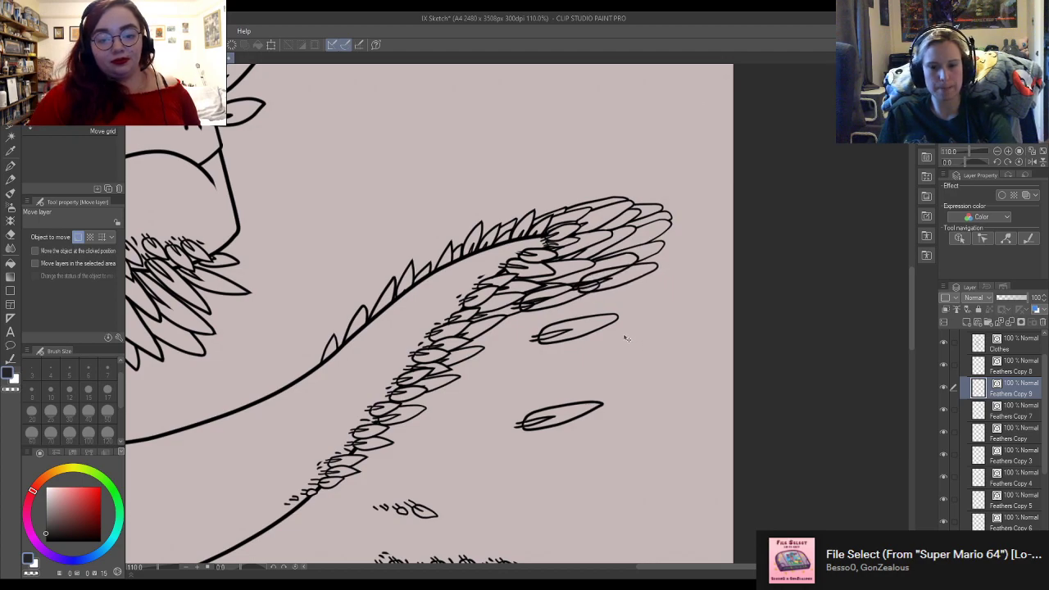
pyautogui.hotkey('ctrl', 't')
pyautogui.moveTo(659, 293)
pyautogui.mouseDown()
pyautogui.moveTo(667, 301)
pyautogui.moveTo(668, 283)
pyautogui.moveTo(697, 277)
pyautogui.moveTo(651, 285)
pyautogui.mouseUp()
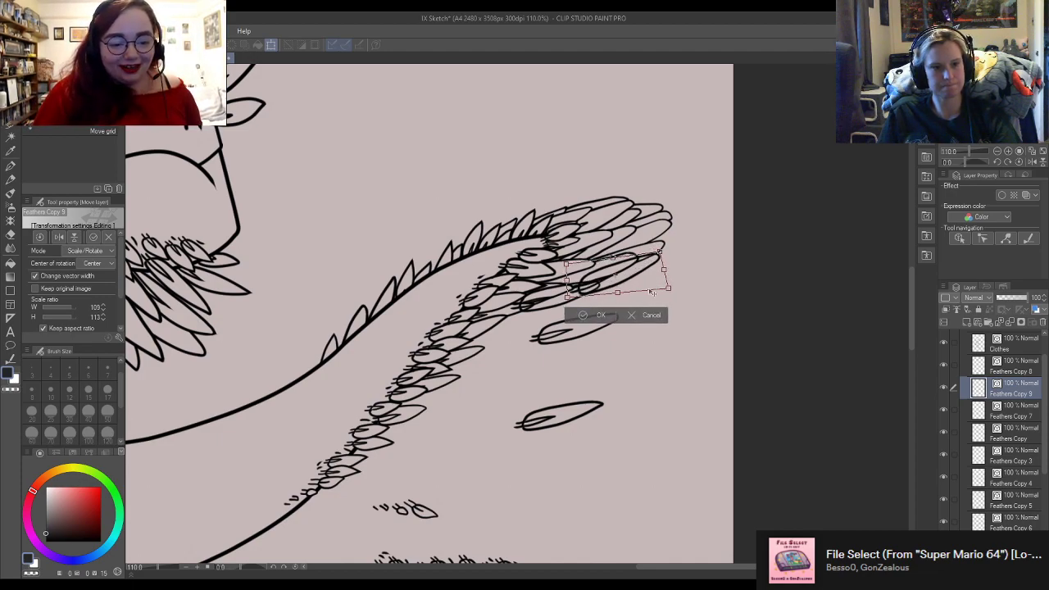
pyautogui.click(597, 317)
# Step: Erase the overlapping inner line segments of the outer added feather on Feathers Copy 9 with the vector eraser
pyautogui.scroll(-4, 664, 354)
pyautogui.scroll(-2, 671, 356)
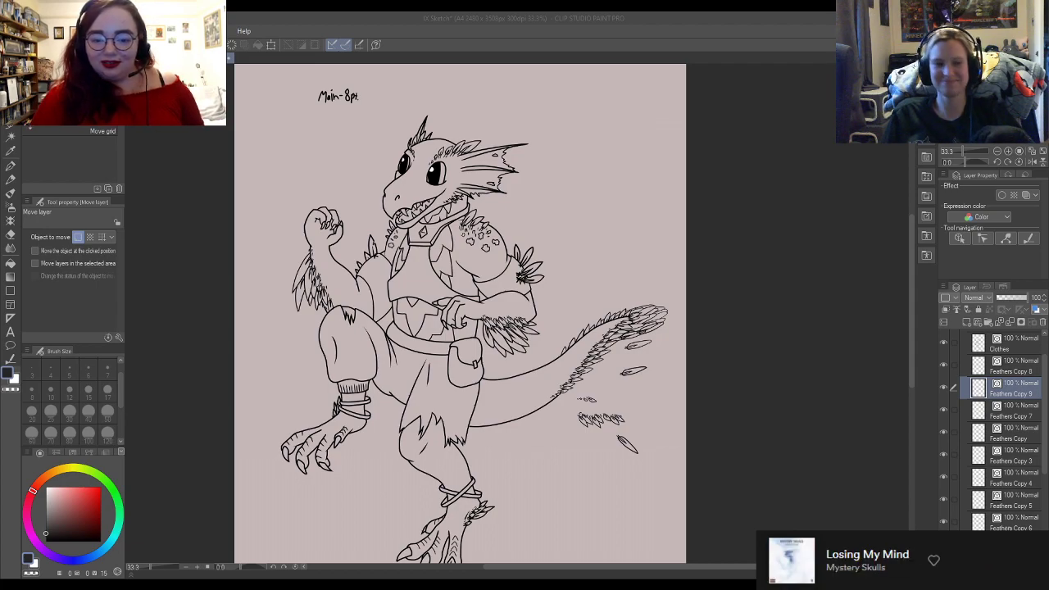
pyautogui.scroll(4, 588, 320)
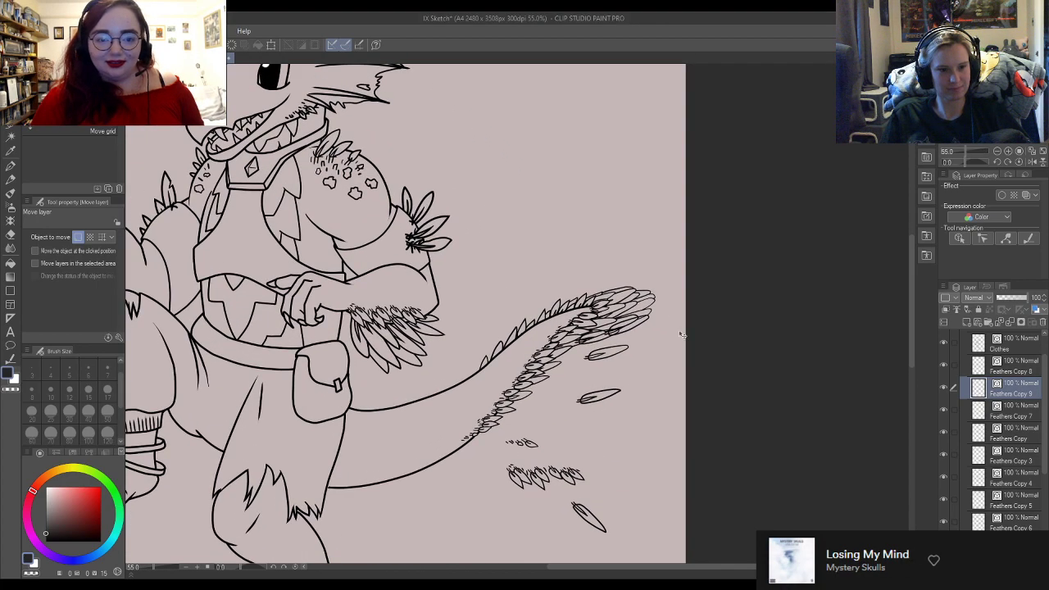
pyautogui.scroll(2, 589, 320)
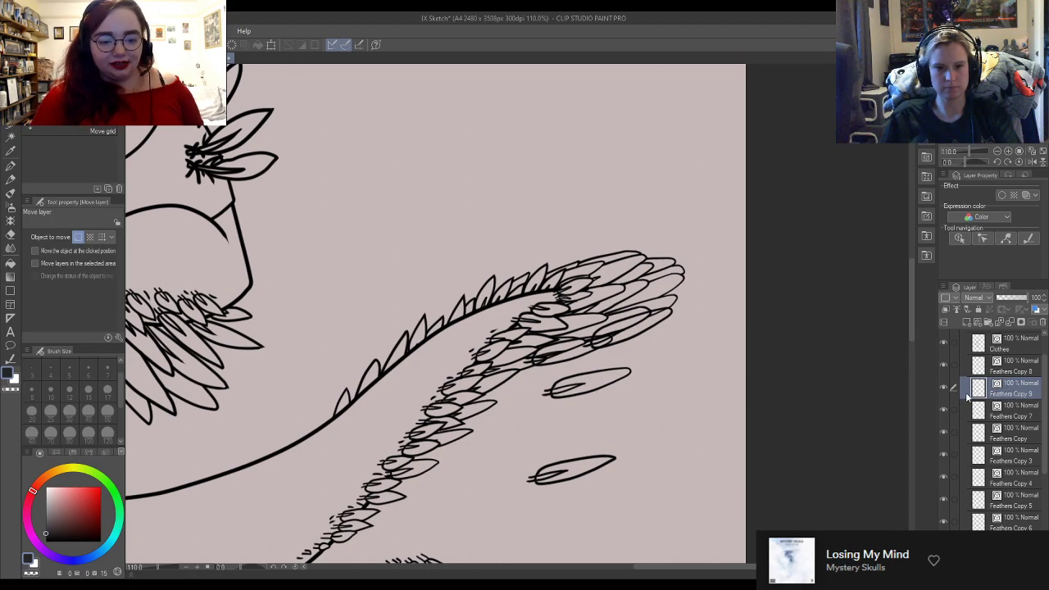
pyautogui.scroll(2, 722, 363)
pyautogui.press('e')
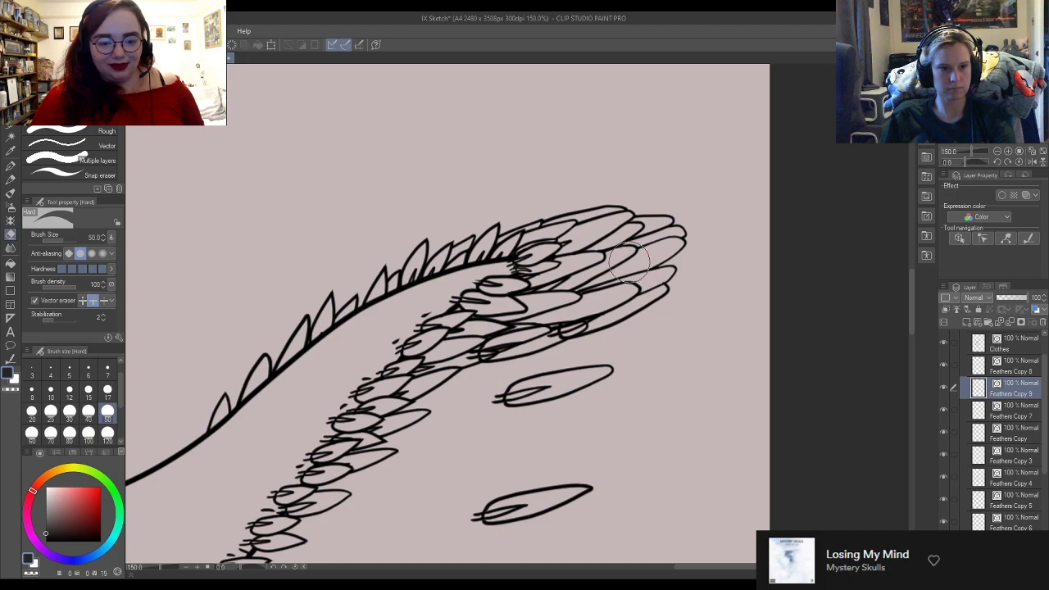
pyautogui.moveTo(547, 305)
pyautogui.mouseDown()
pyautogui.moveTo(560, 310)
pyautogui.moveTo(551, 321)
pyautogui.moveTo(480, 343)
pyautogui.mouseUp()
pyautogui.press('k')
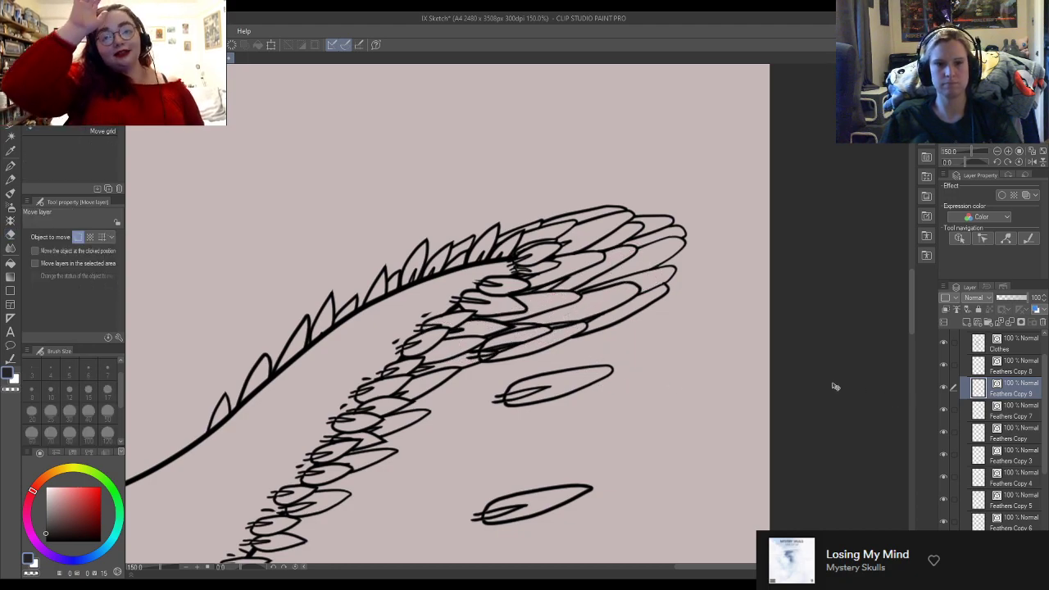
# Step: Identify the other added feather on Feathers Copy 7 and erase its overlapping base lines with the vector eraser
pyautogui.click(942, 389)
pyautogui.click(942, 389)
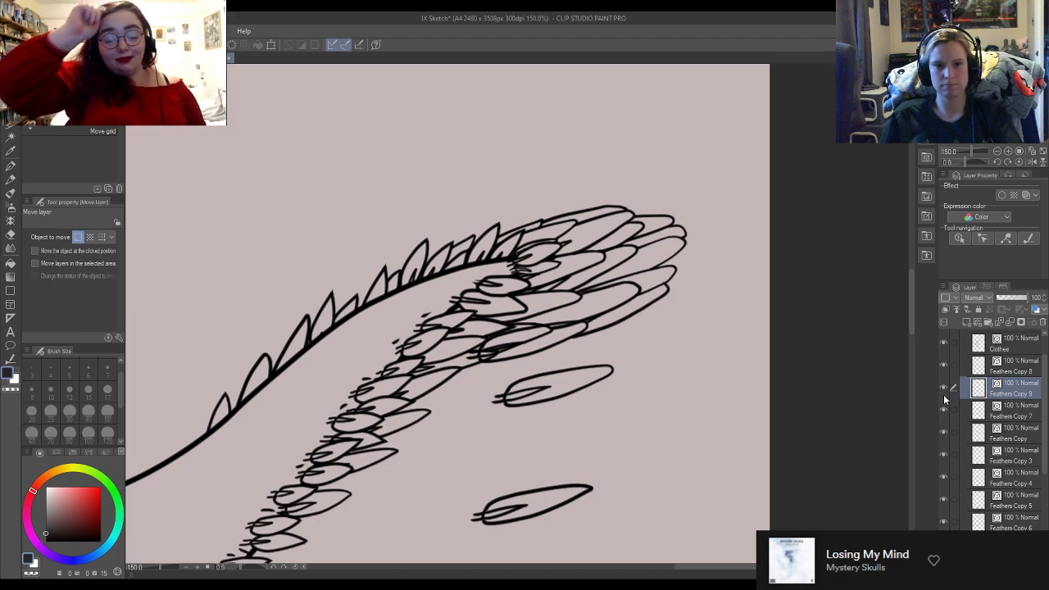
pyautogui.click(946, 407)
pyautogui.click(946, 405)
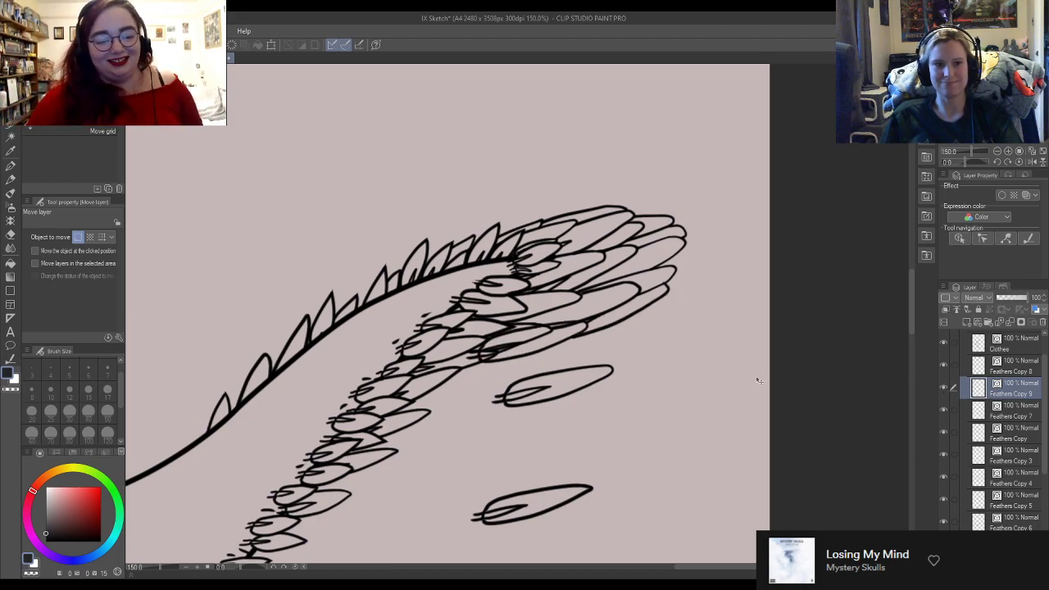
pyautogui.click(1007, 407)
pyautogui.press('e')
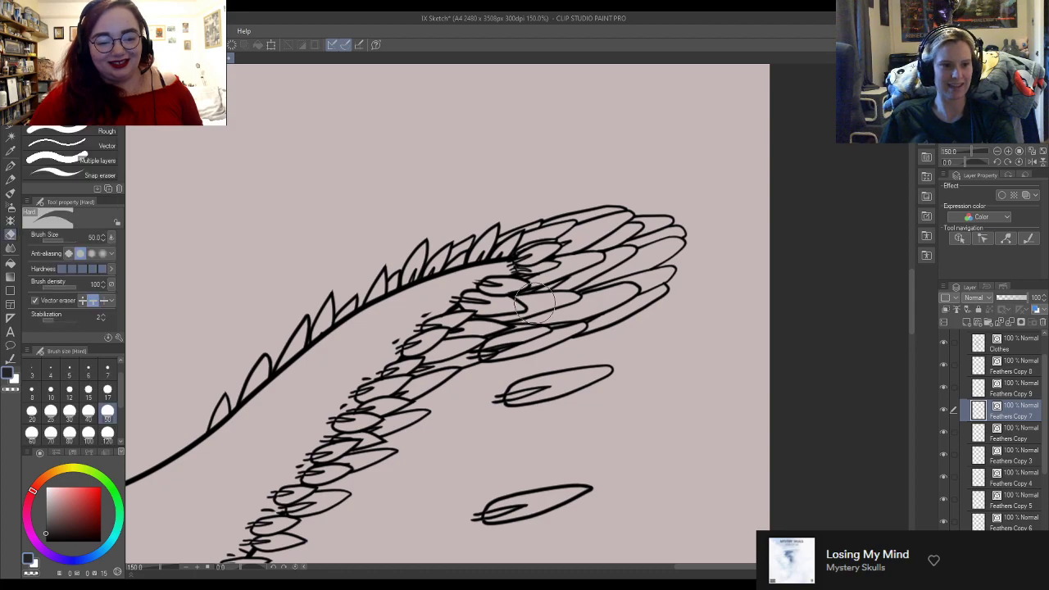
pyautogui.moveTo(550, 304)
pyautogui.mouseDown()
pyautogui.moveTo(496, 316)
pyautogui.moveTo(451, 347)
pyautogui.moveTo(463, 348)
pyautogui.moveTo(414, 344)
pyautogui.mouseUp()
pyautogui.press('k')
# Step: Merge Feathers Copy 9 into Feathers Copy 7, and merge Feathers Copy 8 into that same layer
pyautogui.click(954, 393)
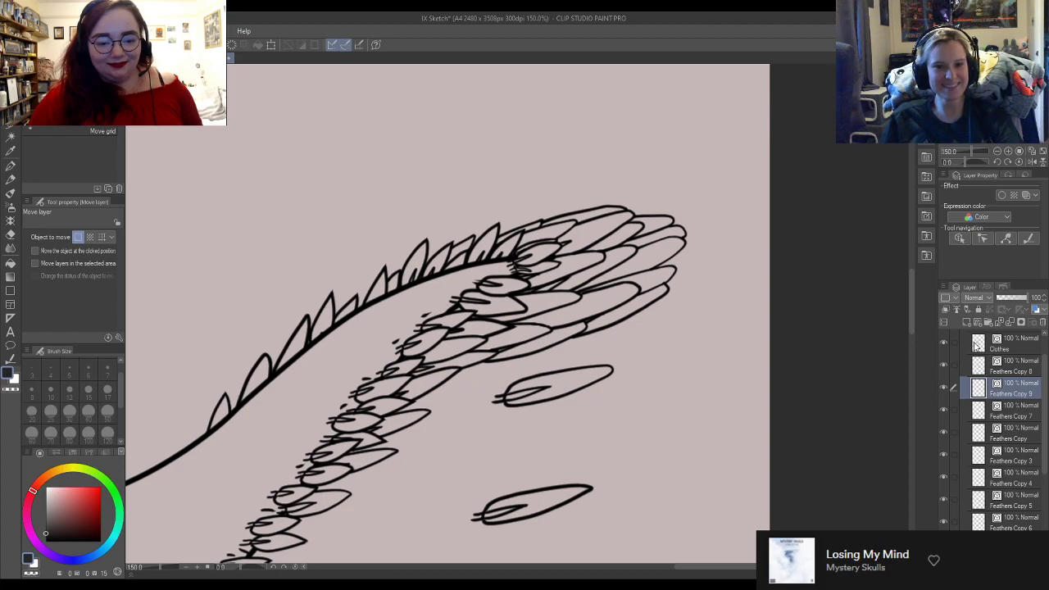
pyautogui.hotkey('ctrl', 'e')
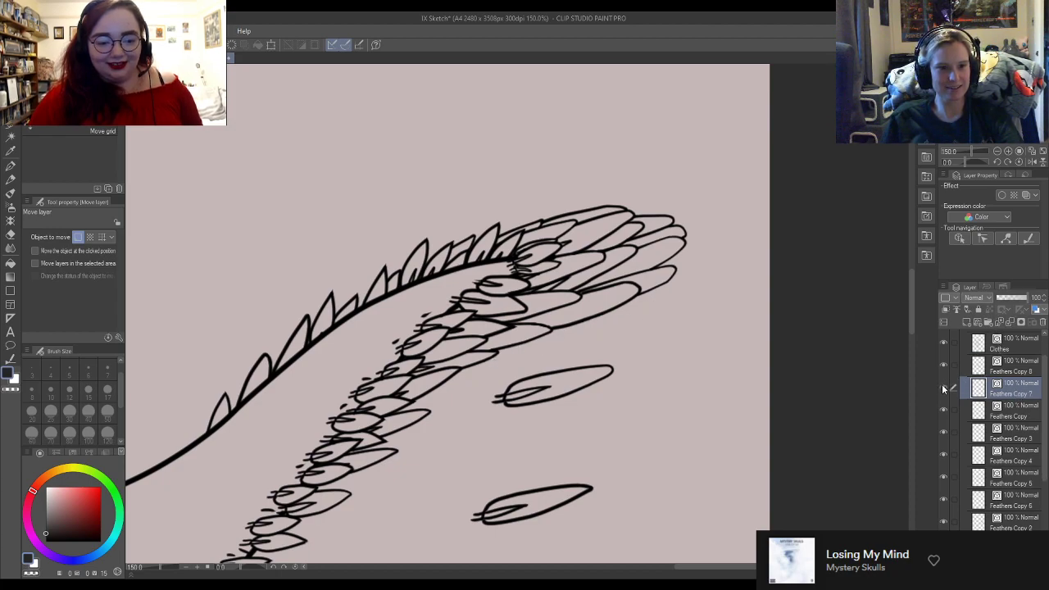
pyautogui.click(947, 372)
pyautogui.click(944, 366)
pyautogui.click(944, 365)
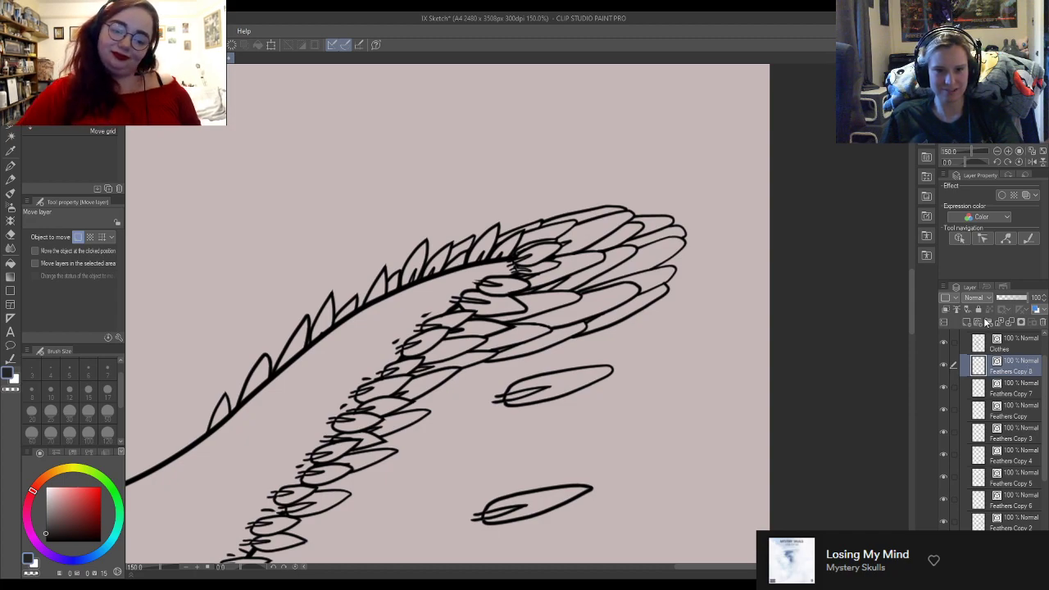
pyautogui.hotkey('ctrl', 'e')
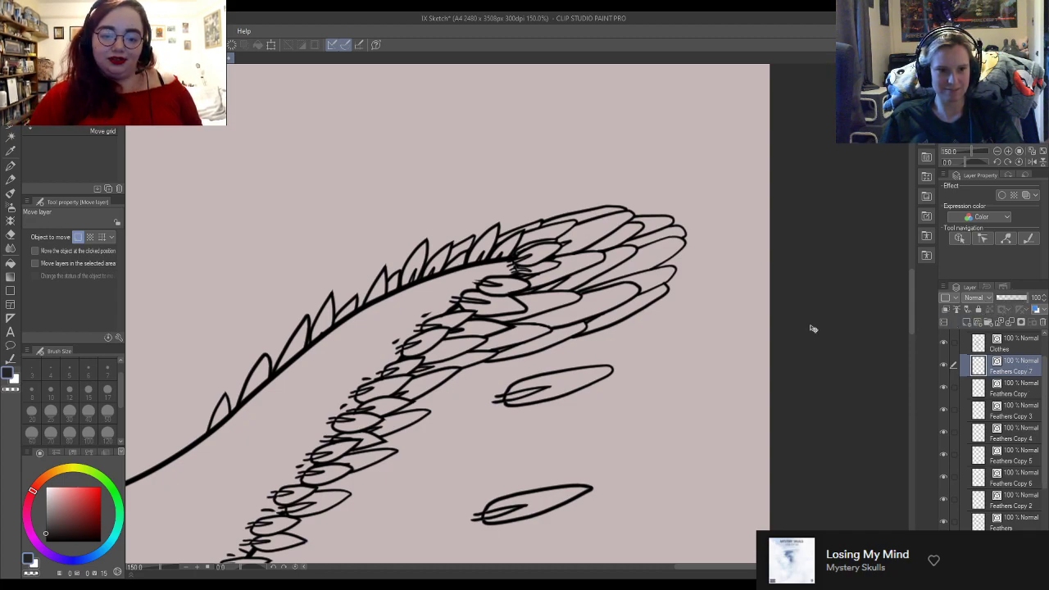
# Step: Move the control point on the lower outer tail-tip feather of Feathers Copy 7 so its outline meets the neighbouring feather cleanly
pyautogui.click(10, 168)
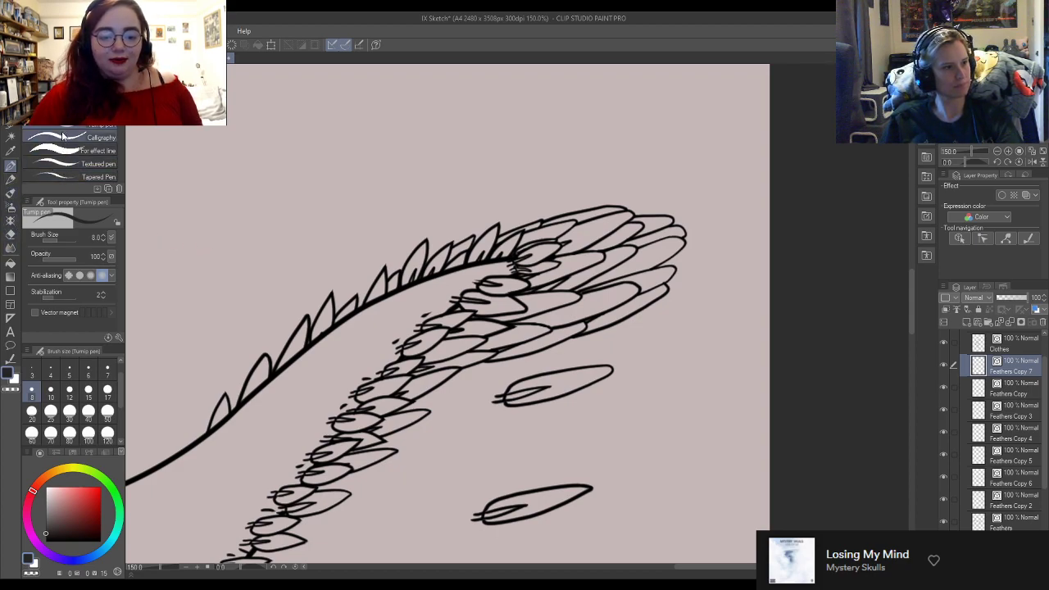
pyautogui.click(10, 359)
pyautogui.click(100, 130)
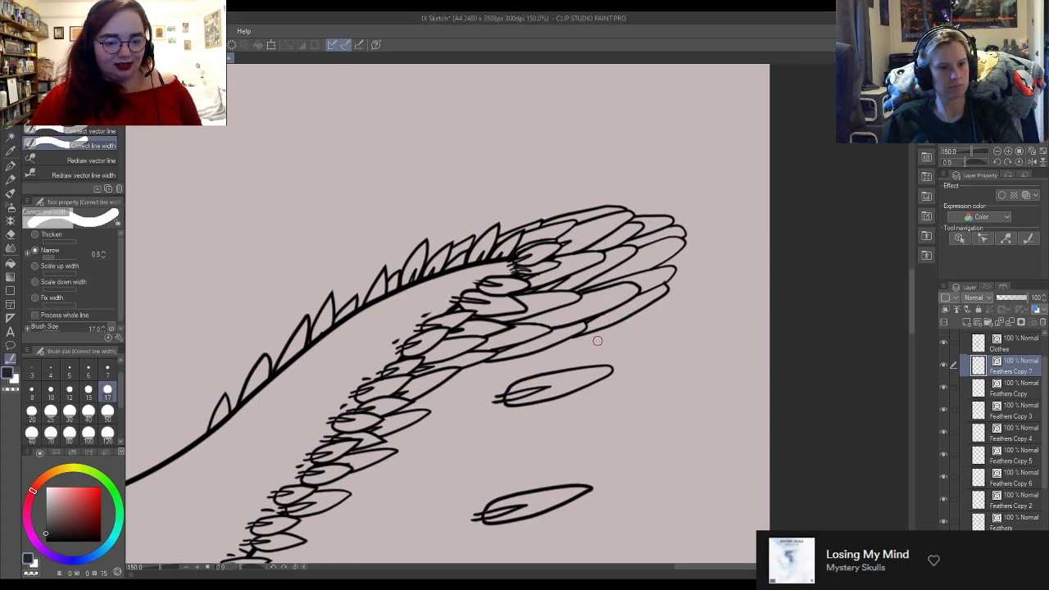
pyautogui.press('y')
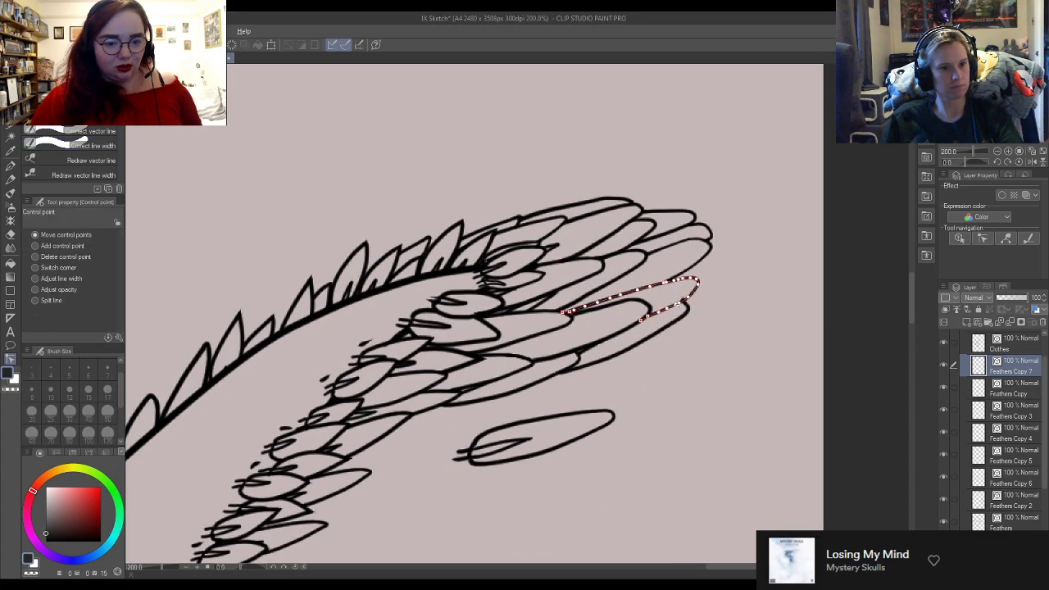
pyautogui.scroll(3, 688, 309)
pyautogui.scroll(2, 688, 309)
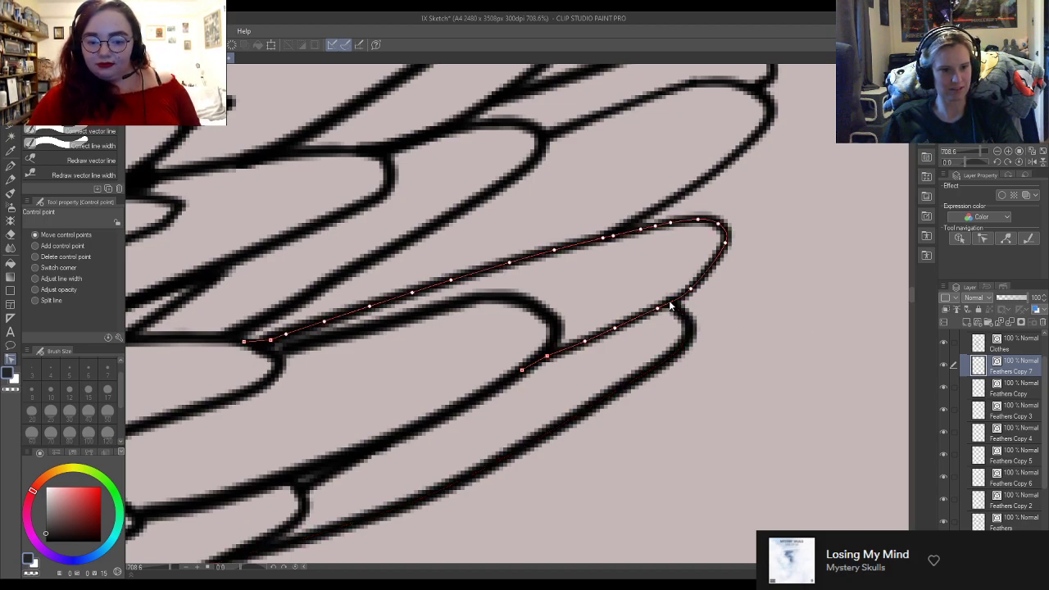
pyautogui.moveTo(668, 301); pyautogui.dragTo(680, 305)
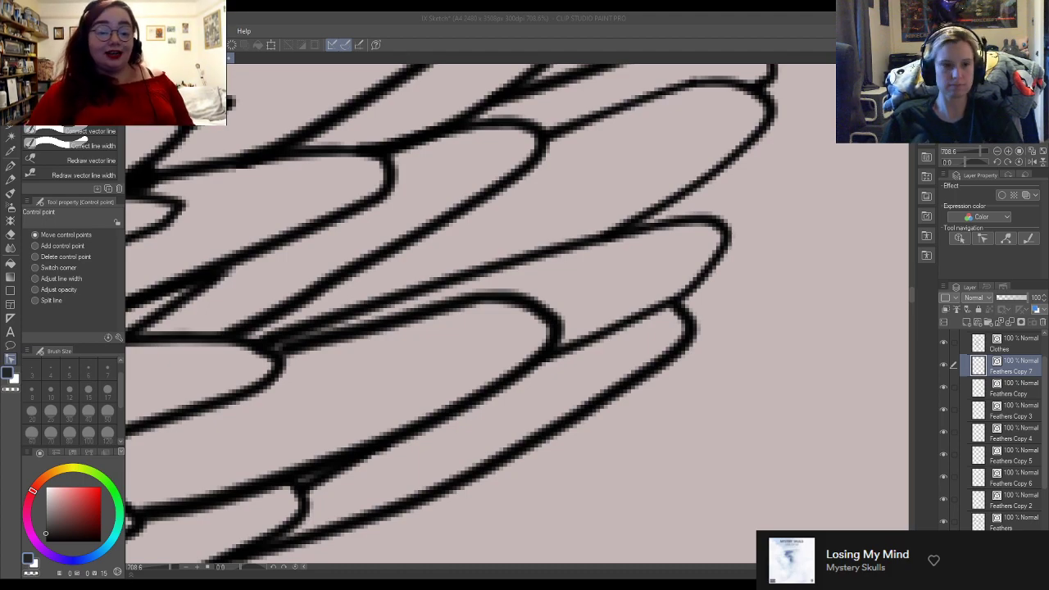
pyautogui.scroll(-9, 545, 315)
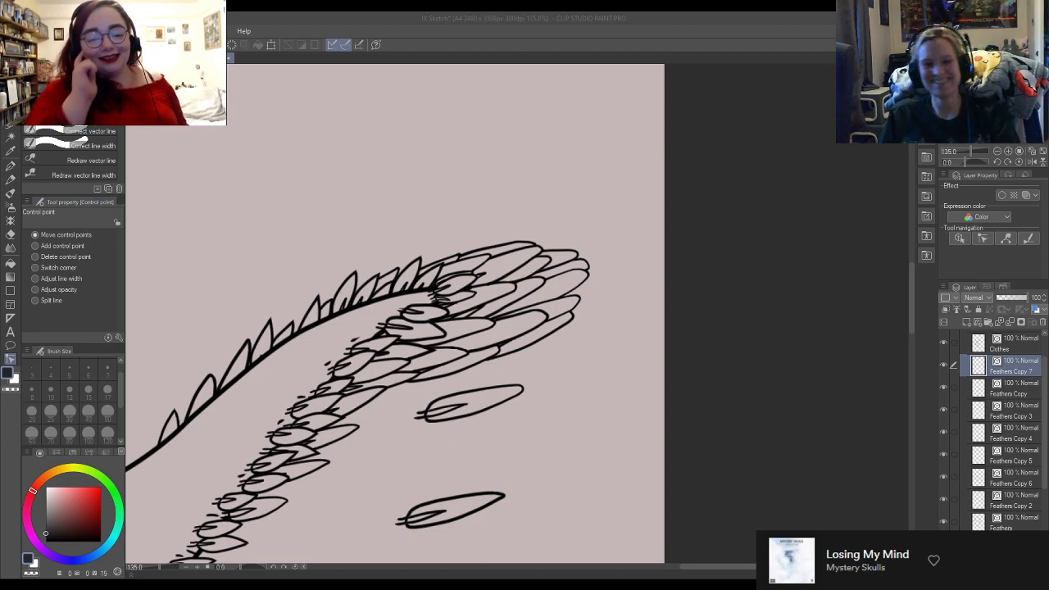
pyautogui.click(944, 366)
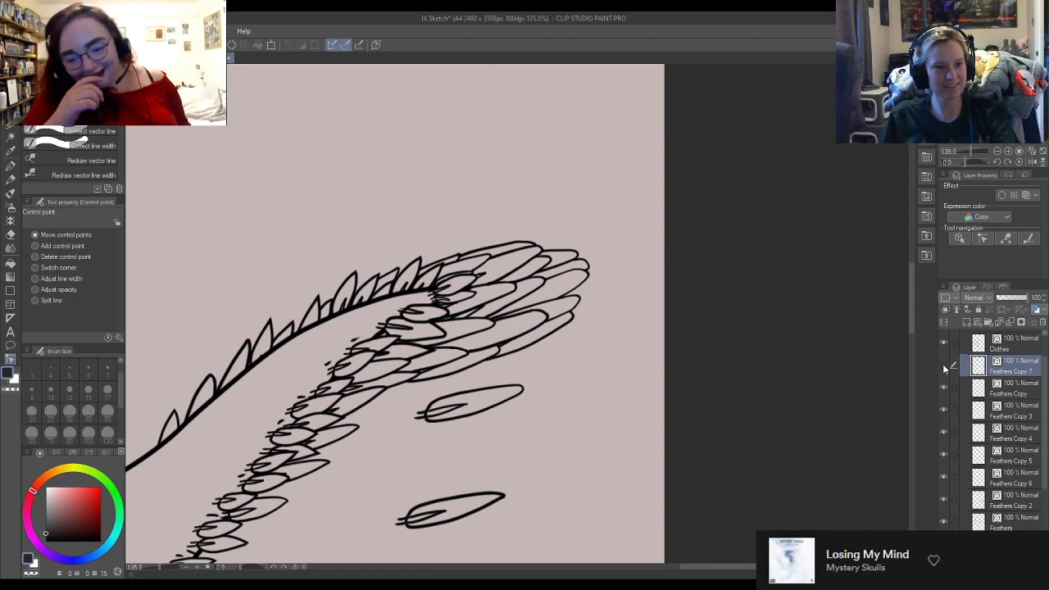
pyautogui.click(944, 366)
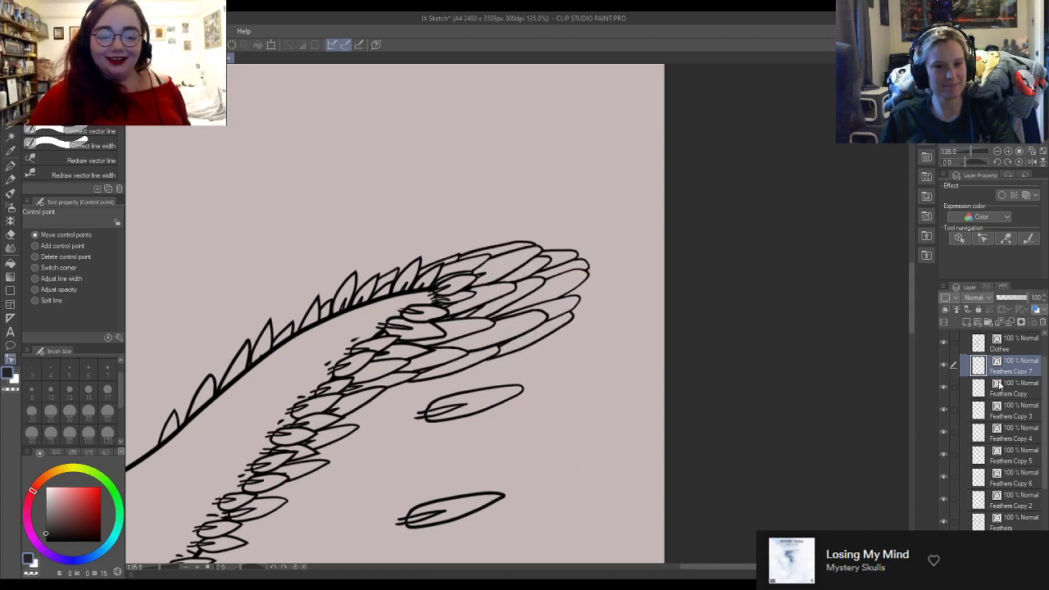
pyautogui.hotkey('ctrl', 't')
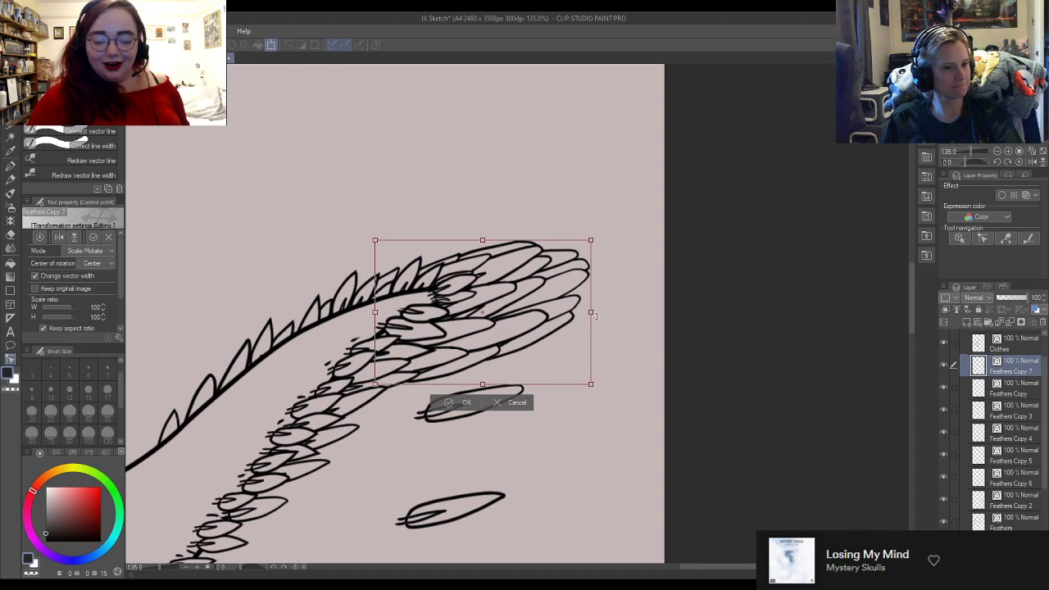
pyautogui.moveTo(591, 312); pyautogui.dragTo(587, 320)
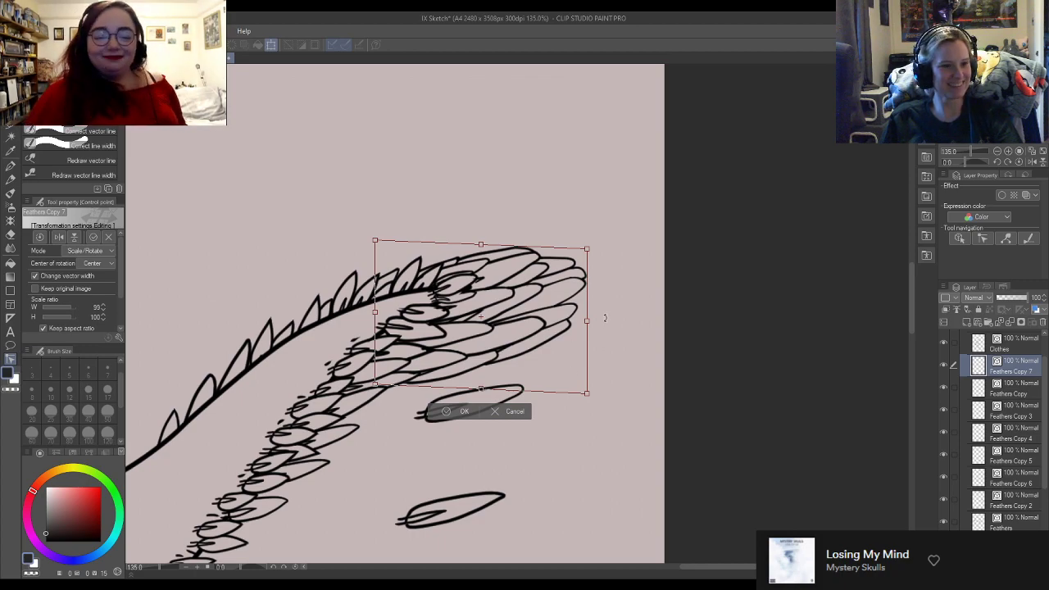
pyautogui.scroll(-2, 585, 310)
pyautogui.scroll(-3, 582, 307)
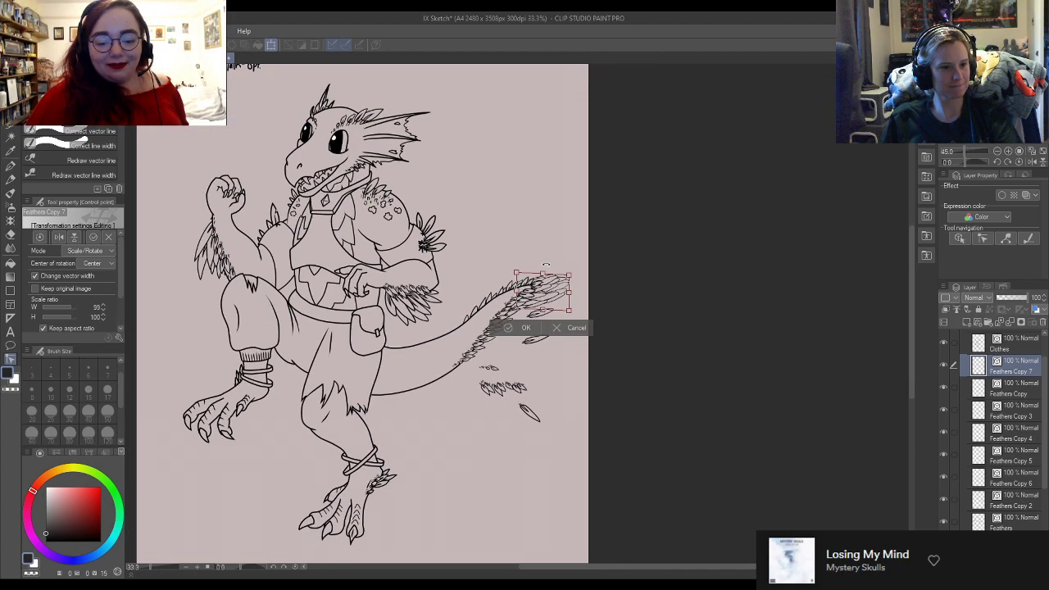
pyautogui.click(576, 328)
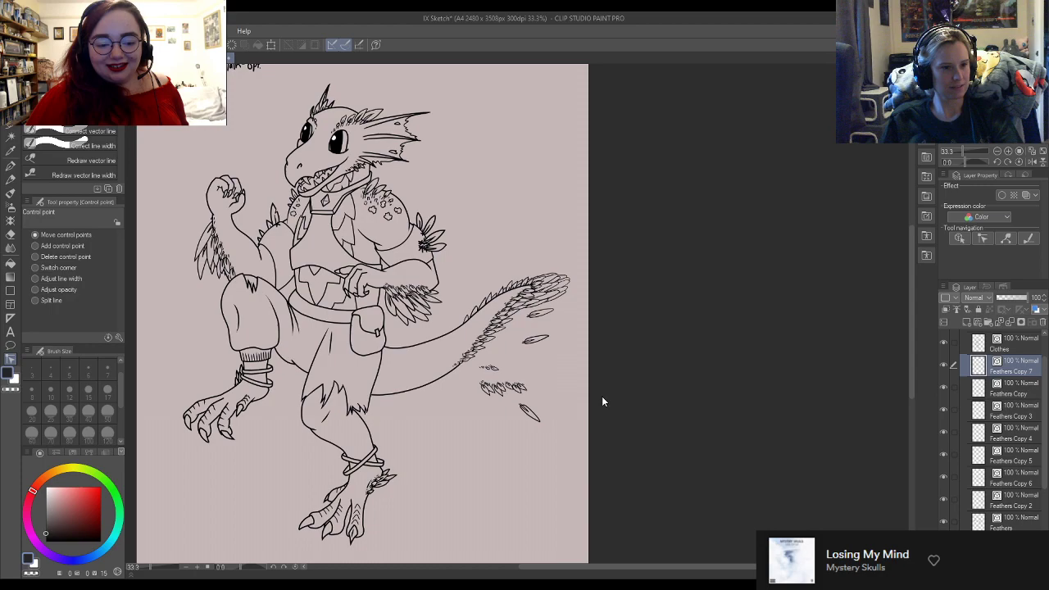
# Step: Round off the pointed tip of the short base feather on Feathers Copy 6 with Pinch vector line, keeping both ends fixed
pyautogui.scroll(-2, 625, 358)
pyautogui.scroll(3, 573, 353)
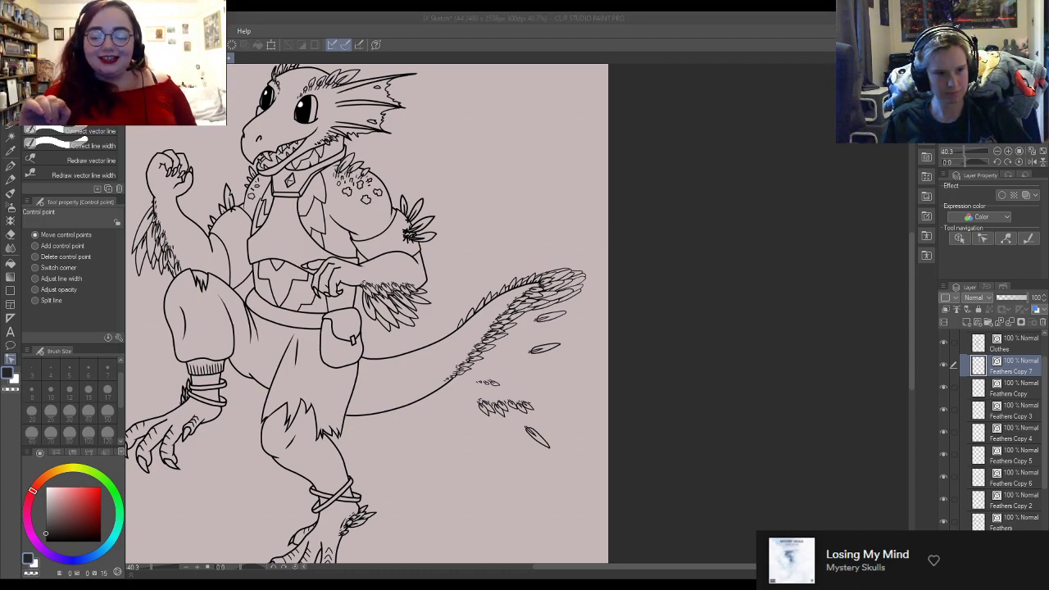
pyautogui.scroll(3, 574, 303)
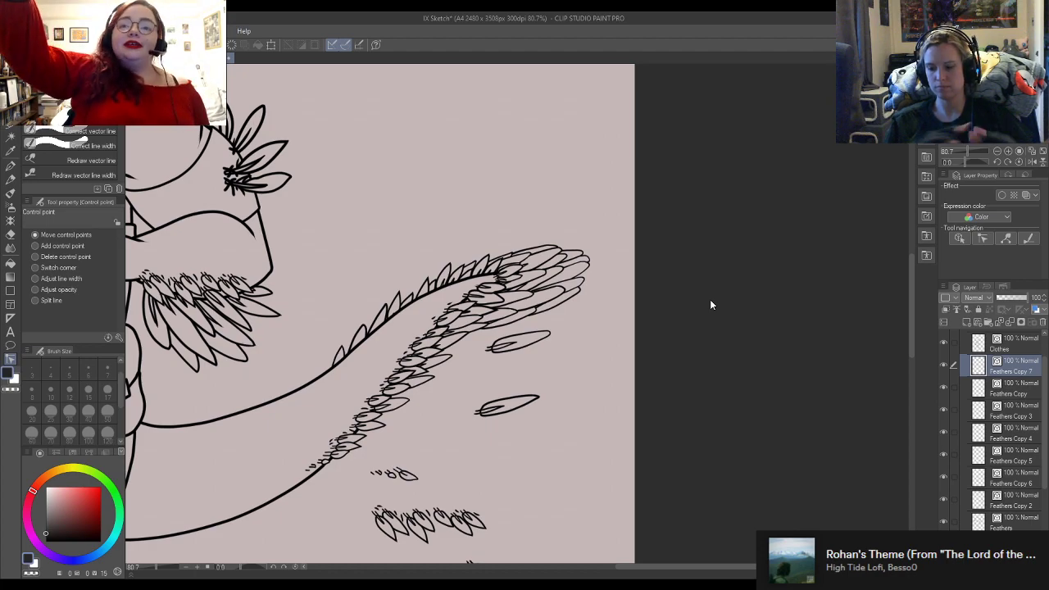
pyautogui.scroll(4, 500, 299)
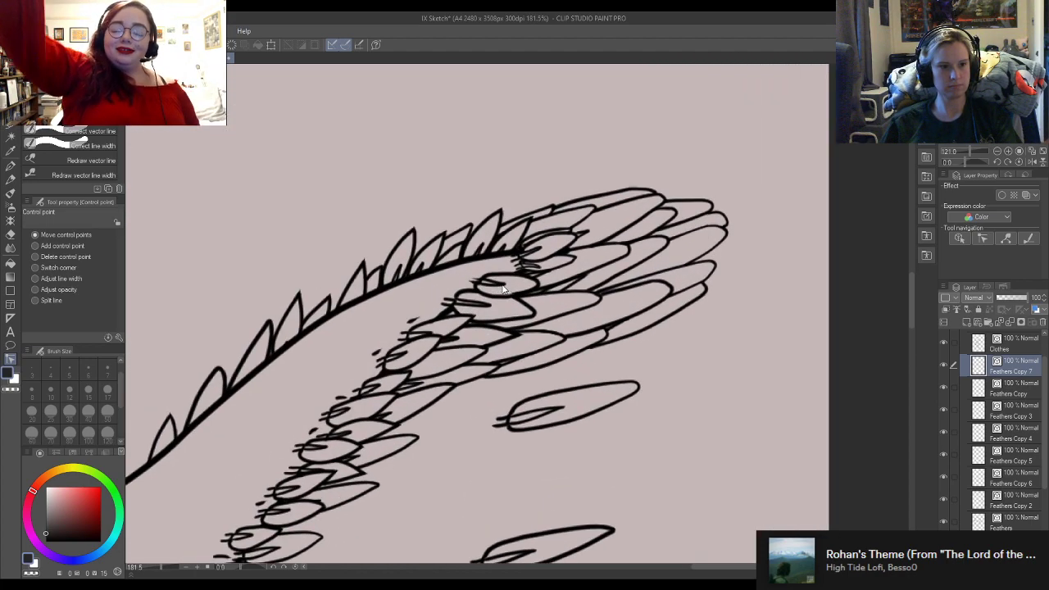
pyautogui.keyDown('ctrl'); pyautogui.keyDown('shift'); pyautogui.click(533, 316); pyautogui.keyUp('shift'); pyautogui.keyUp('ctrl')
pyautogui.scroll(4, 526, 315)
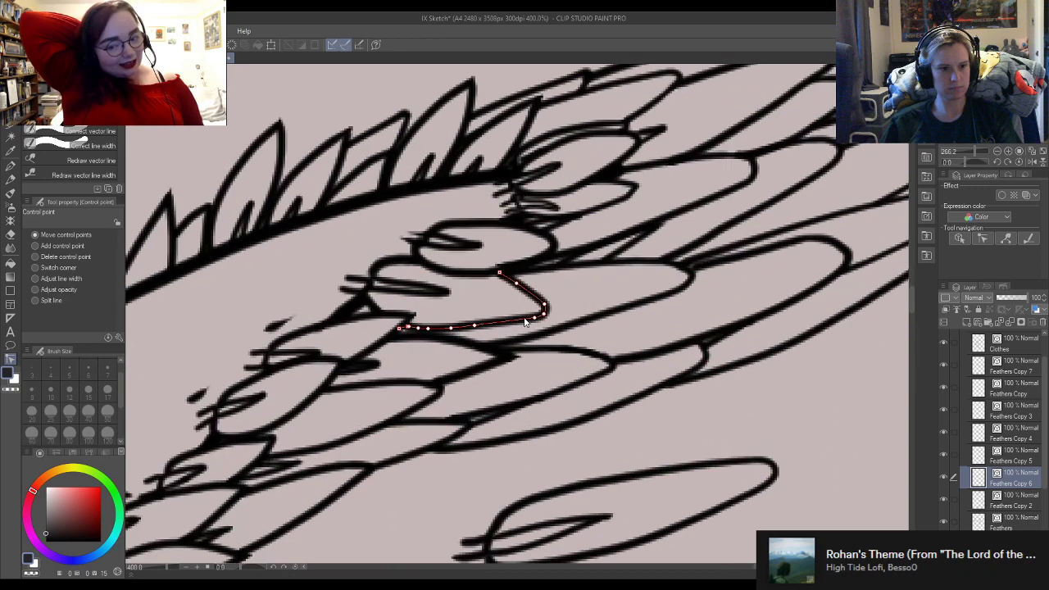
pyautogui.click(78, 101)
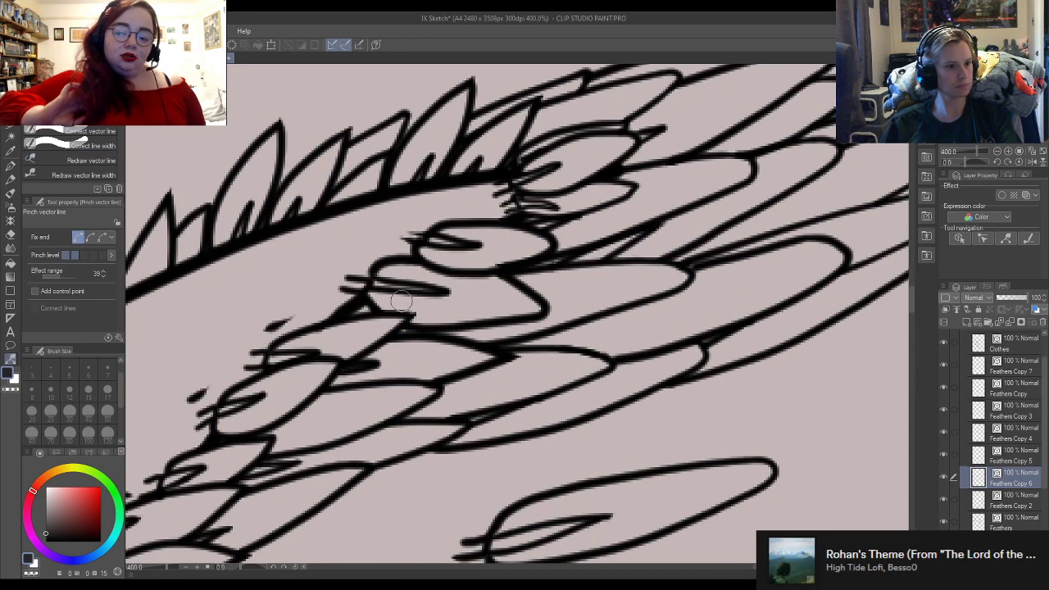
pyautogui.moveTo(352, 285); pyautogui.dragTo(364, 282)
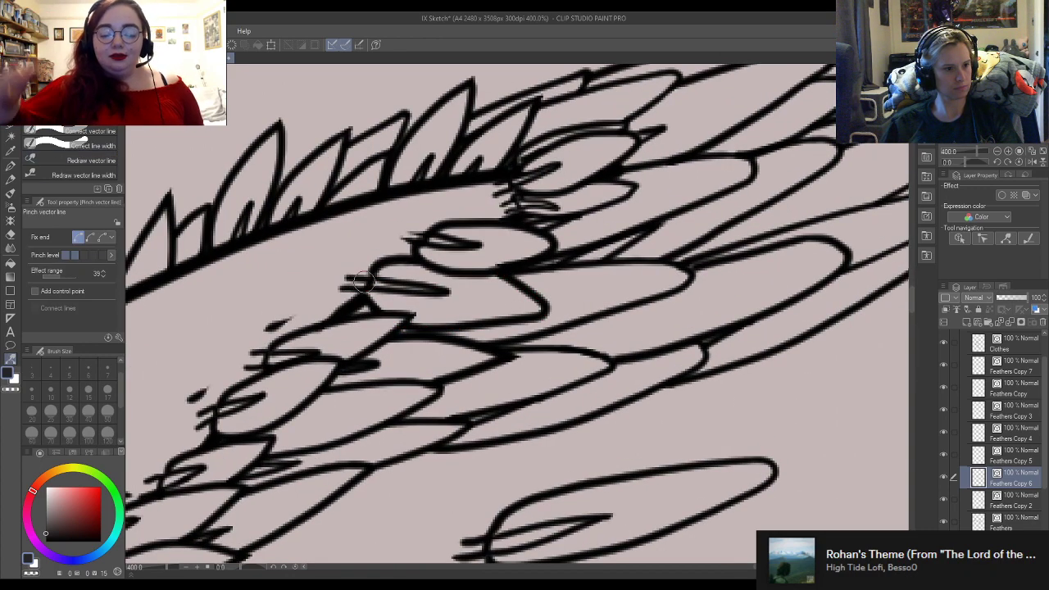
pyautogui.moveTo(549, 307); pyautogui.dragTo(549, 297)
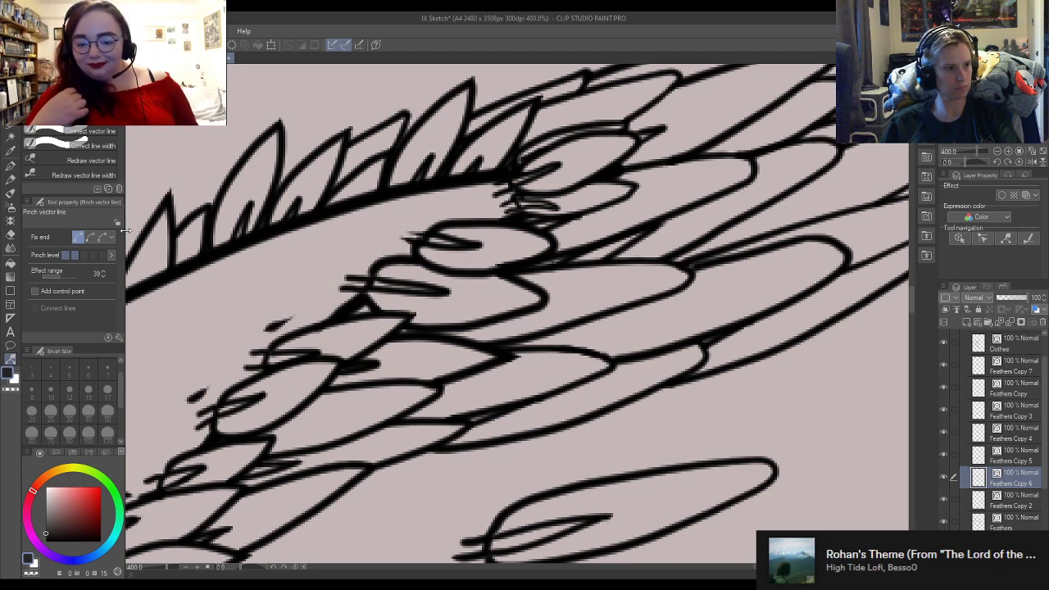
# Step: Pinch the base and tip of that short feather and the small feather above it into fuller curves with only one end fixed
pyautogui.click(92, 237)
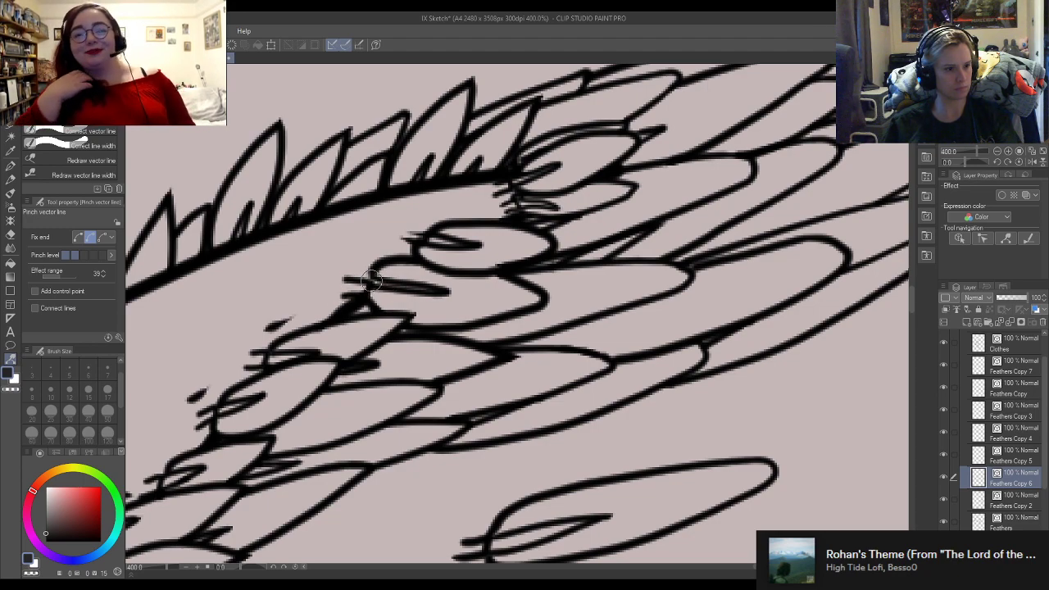
pyautogui.click(67, 255)
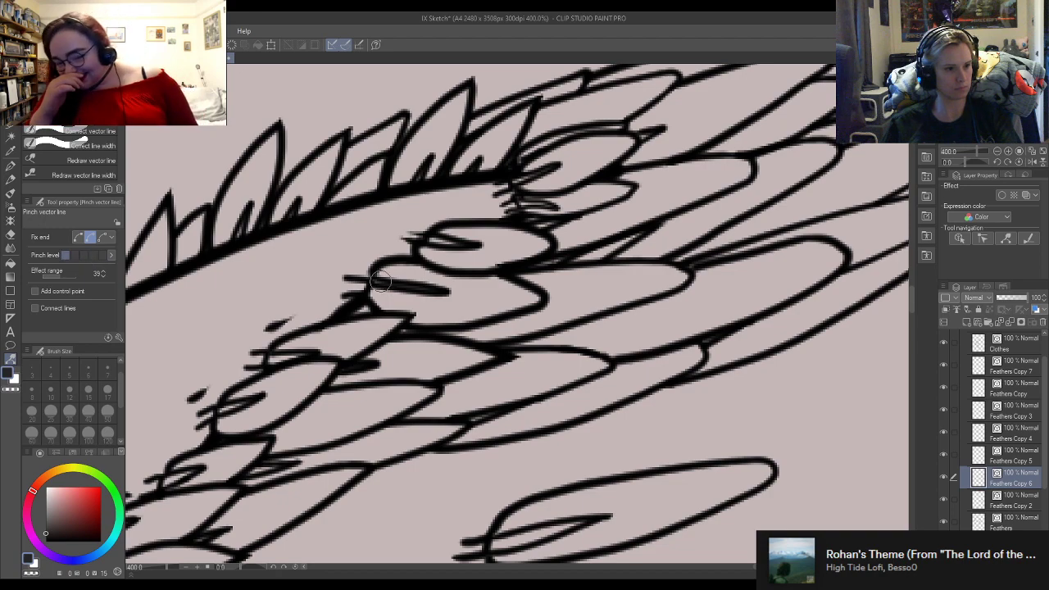
pyautogui.moveTo(382, 290); pyautogui.dragTo(376, 269)
pyautogui.moveTo(554, 305); pyautogui.dragTo(543, 297)
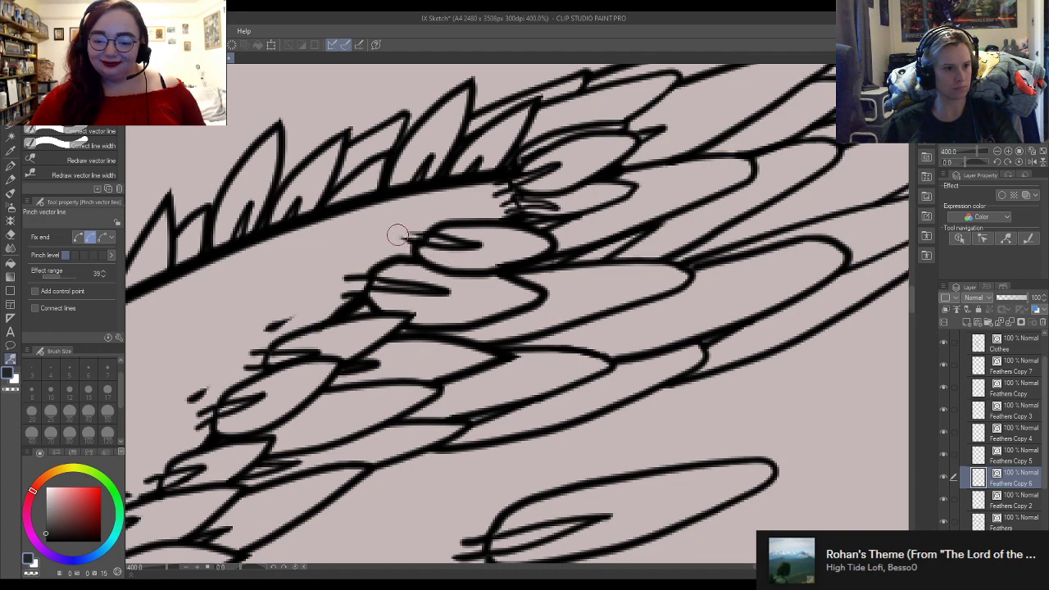
pyautogui.moveTo(432, 227); pyautogui.dragTo(447, 232)
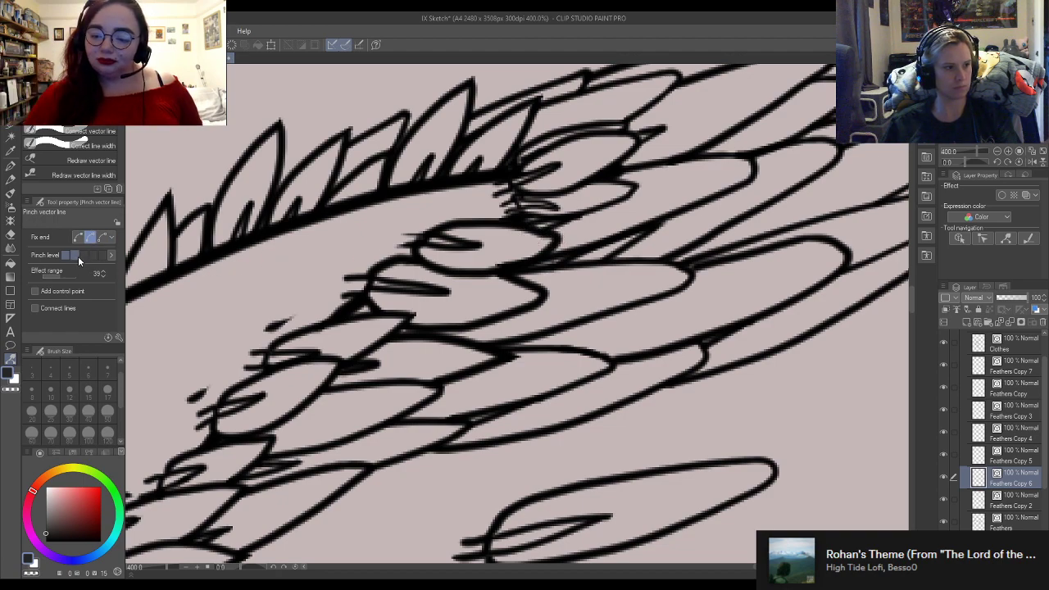
pyautogui.moveTo(543, 238); pyautogui.dragTo(548, 236)
# Step: Try to pinch the outermost tail feather's tip outward on Feathers Copy 7, and undo the attempt
pyautogui.scroll(-1, 581, 287)
pyautogui.scroll(1, 585, 319)
pyautogui.scroll(-1, 585, 329)
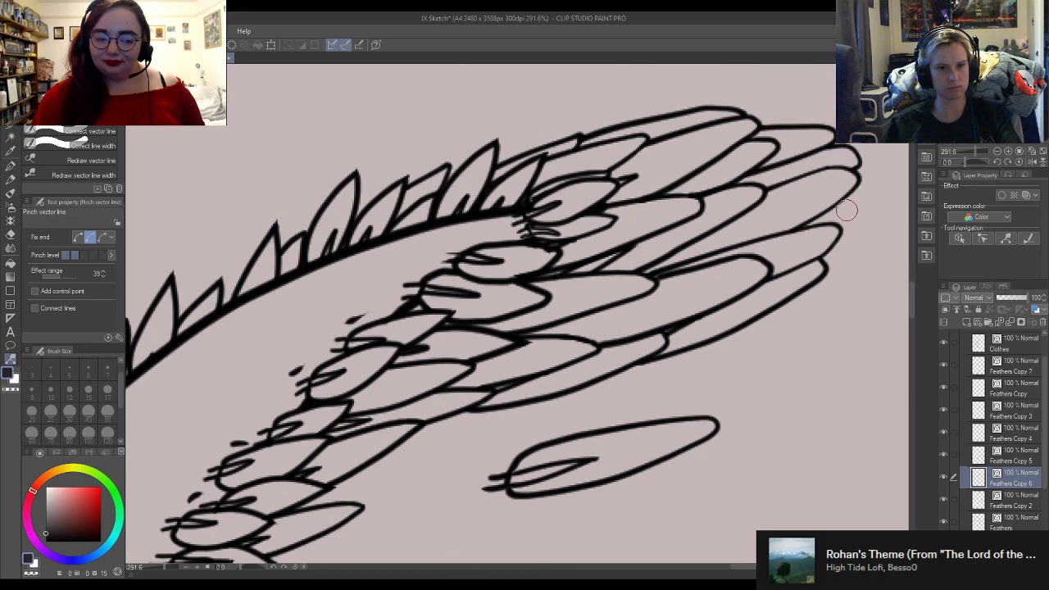
pyautogui.keyDown('ctrl'); pyautogui.keyDown('shift'); pyautogui.click(849, 181); pyautogui.keyUp('shift'); pyautogui.keyUp('ctrl')
pyautogui.moveTo(849, 182); pyautogui.dragTo(861, 172)
pyautogui.hotkey('ctrl', 'z')
pyautogui.hotkey('ctrl', 'z')
# Step: Try to reshape the tip of the uppermost outer feather with Pinch vector line, and undo the changes
pyautogui.scroll(-5, 859, 172)
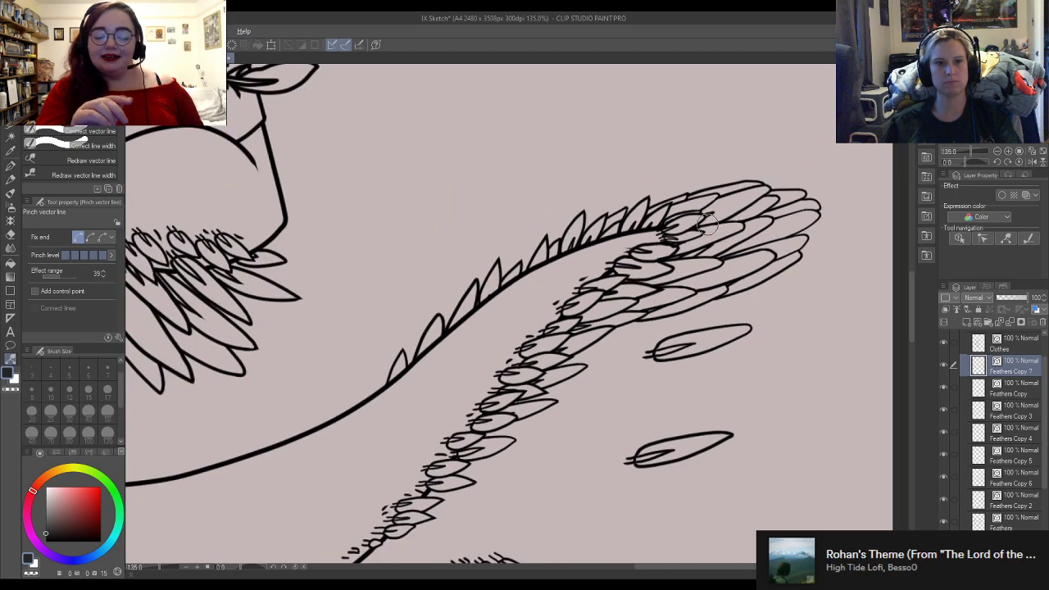
pyautogui.moveTo(760, 184); pyautogui.dragTo(763, 189)
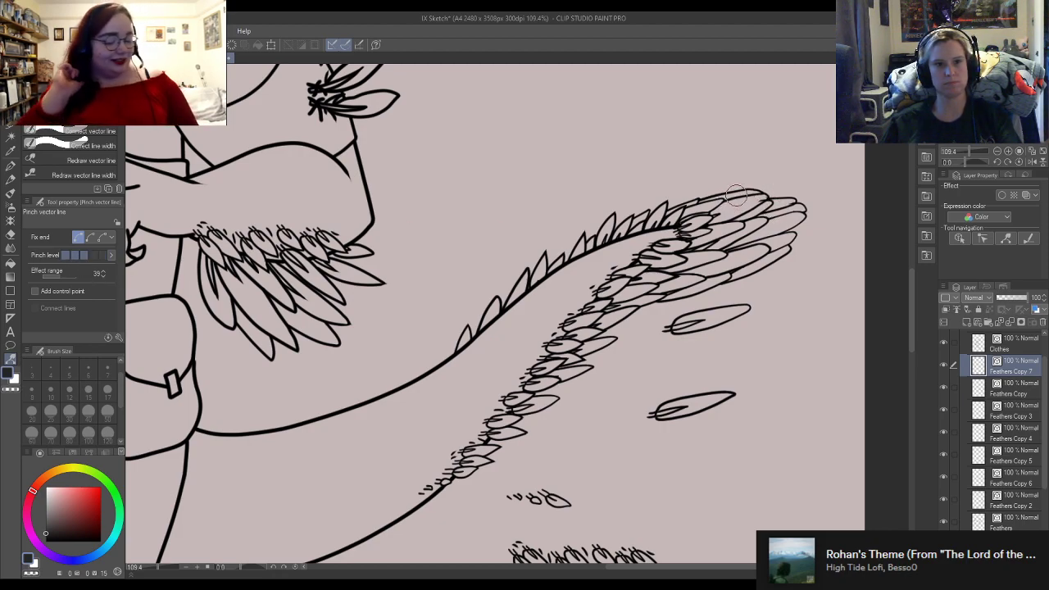
pyautogui.moveTo(765, 193)
pyautogui.mouseDown()
pyautogui.moveTo(745, 193)
pyautogui.moveTo(765, 193)
pyautogui.mouseUp()
pyautogui.hotkey('ctrl', 'z')
pyautogui.hotkey('ctrl', 'z')
pyautogui.hotkey('ctrl', 'z')
pyautogui.hotkey('ctrl', 'z')
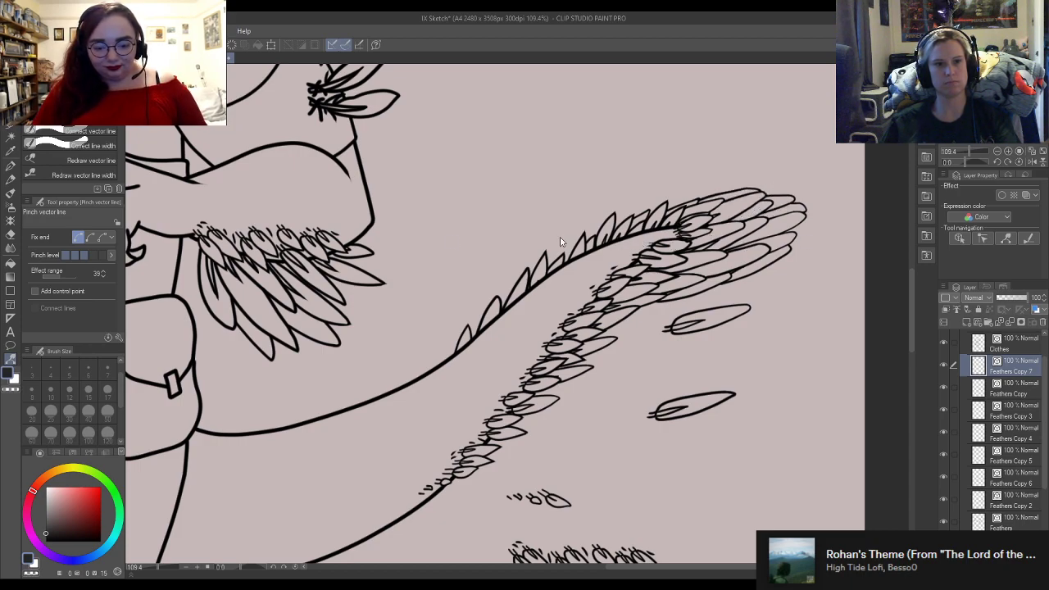
# Step: Reshape the upper outer feather tips on Feathers Copy 7 with Pinch vector line, using one fixed end
pyautogui.click(90, 237)
pyautogui.moveTo(763, 194)
pyautogui.mouseDown()
pyautogui.moveTo(791, 194)
pyautogui.moveTo(804, 222)
pyautogui.moveTo(794, 202)
pyautogui.mouseUp()
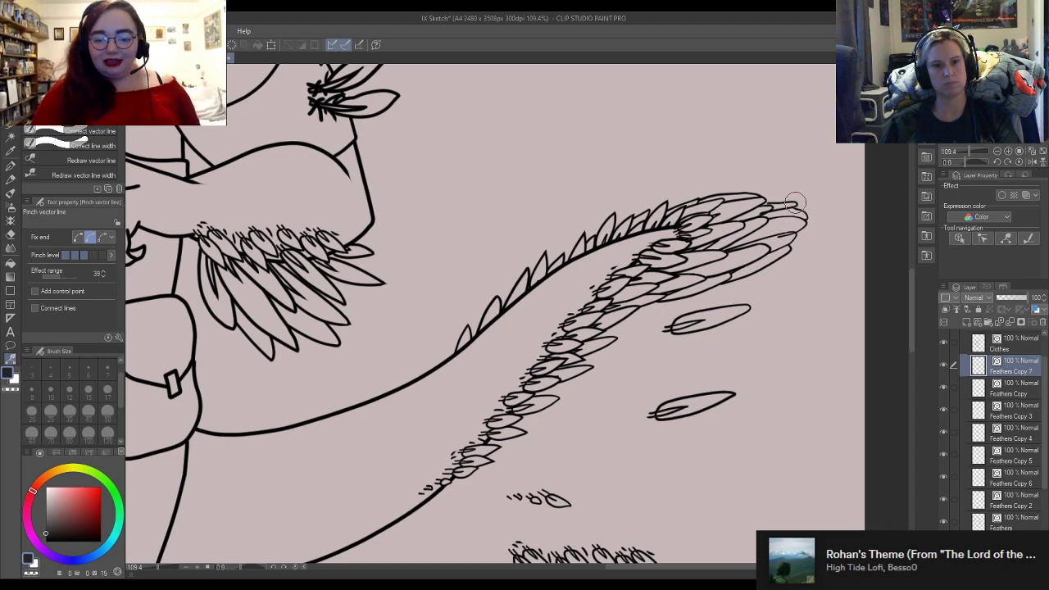
pyautogui.scroll(3, 799, 209)
pyautogui.scroll(3, 803, 221)
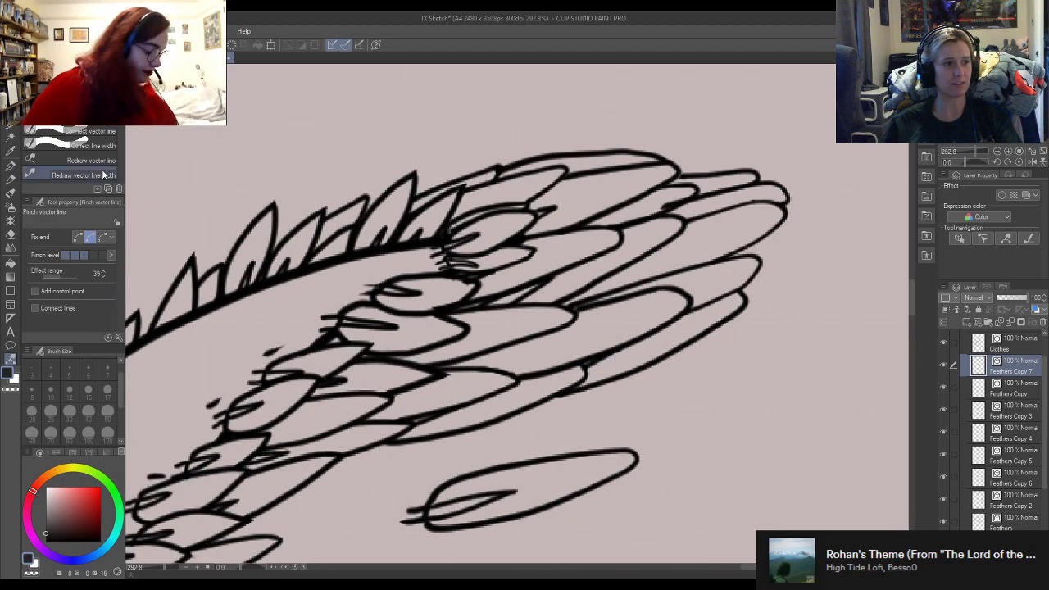
pyautogui.moveTo(785, 202); pyautogui.dragTo(780, 209)
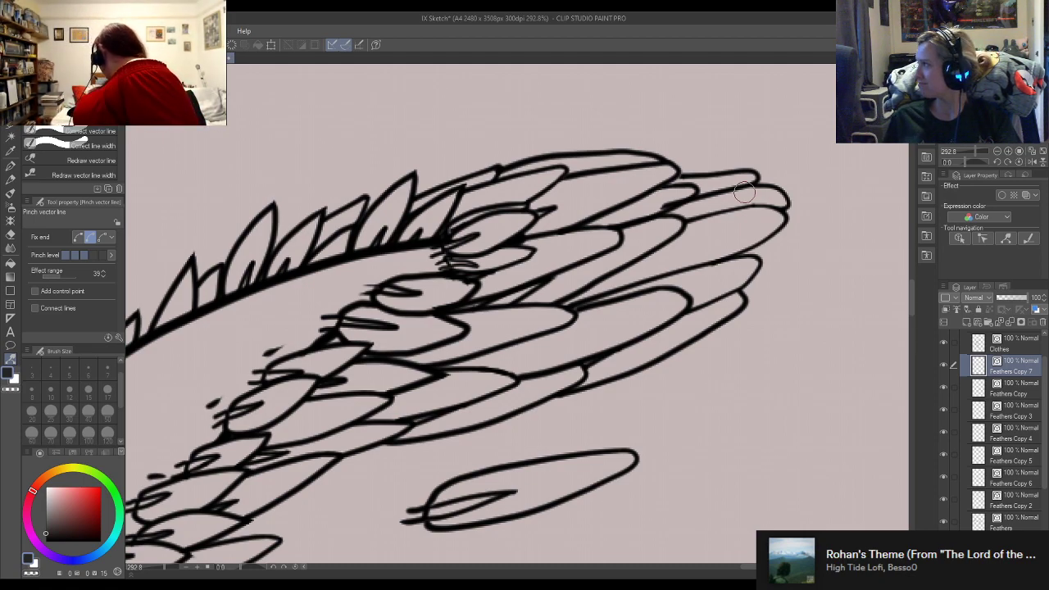
pyautogui.moveTo(777, 213); pyautogui.dragTo(778, 216)
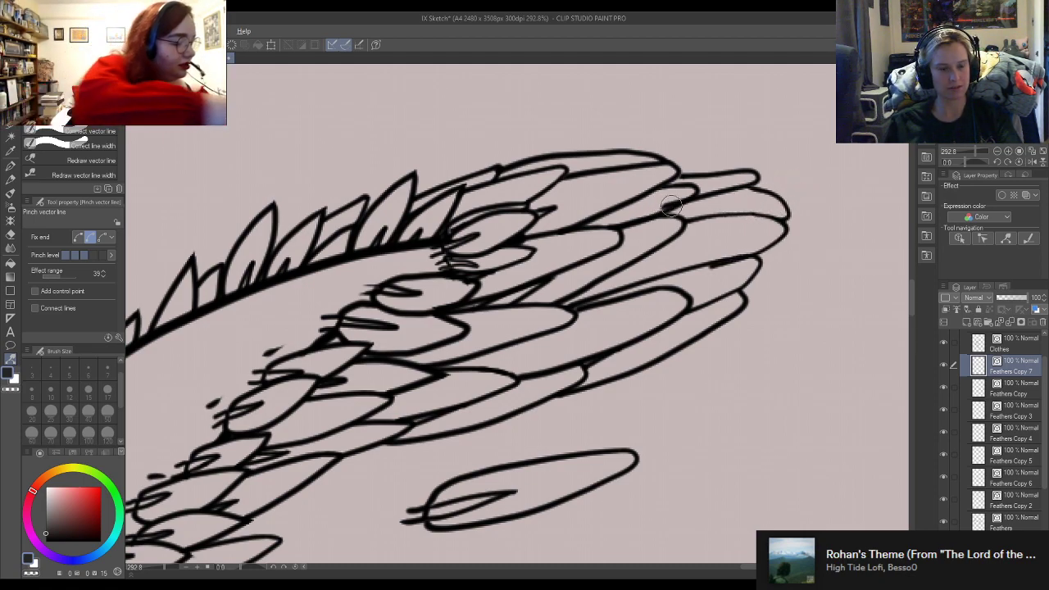
# Step: Pinch the uppermost outer feather into a longer, rounder shape with both ends fixed, and extend the next feather's line to its neighbour
pyautogui.press('y')
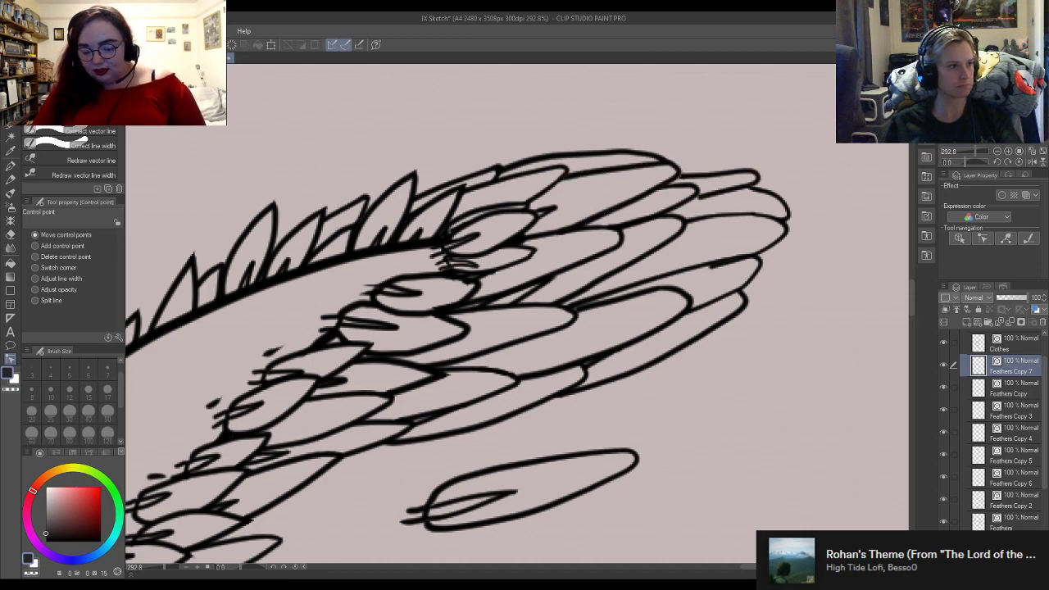
pyautogui.press('y')
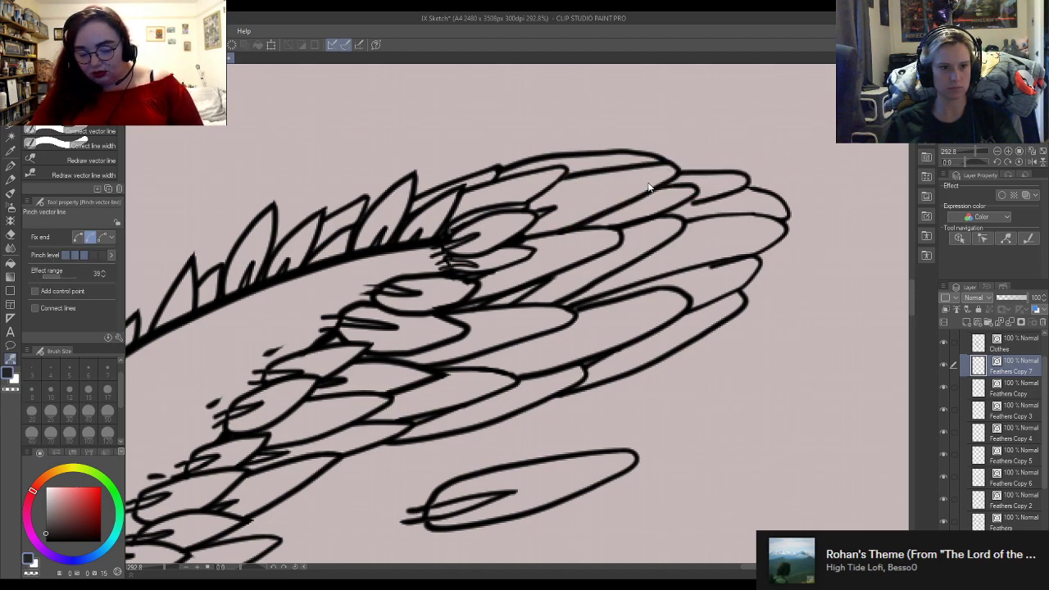
pyautogui.click(77, 237)
pyautogui.moveTo(701, 203); pyautogui.dragTo(701, 201)
pyautogui.moveTo(722, 167)
pyautogui.mouseDown()
pyautogui.moveTo(719, 157)
pyautogui.moveTo(751, 187)
pyautogui.moveTo(737, 176)
pyautogui.moveTo(763, 171)
pyautogui.moveTo(716, 209)
pyautogui.moveTo(700, 206)
pyautogui.mouseUp()
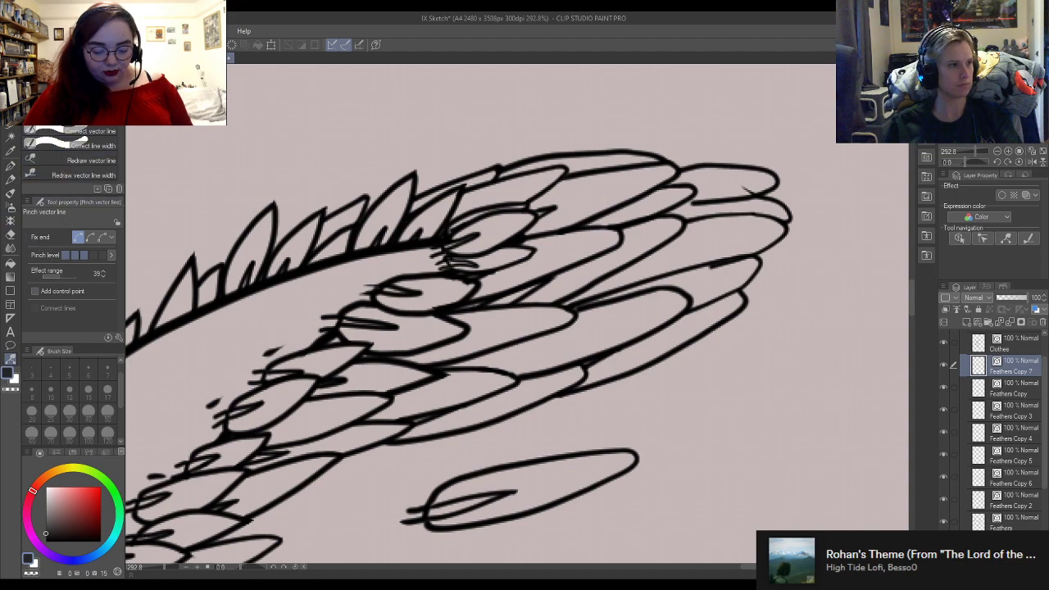
pyautogui.click(72, 87)
pyautogui.moveTo(693, 206); pyautogui.dragTo(672, 210)
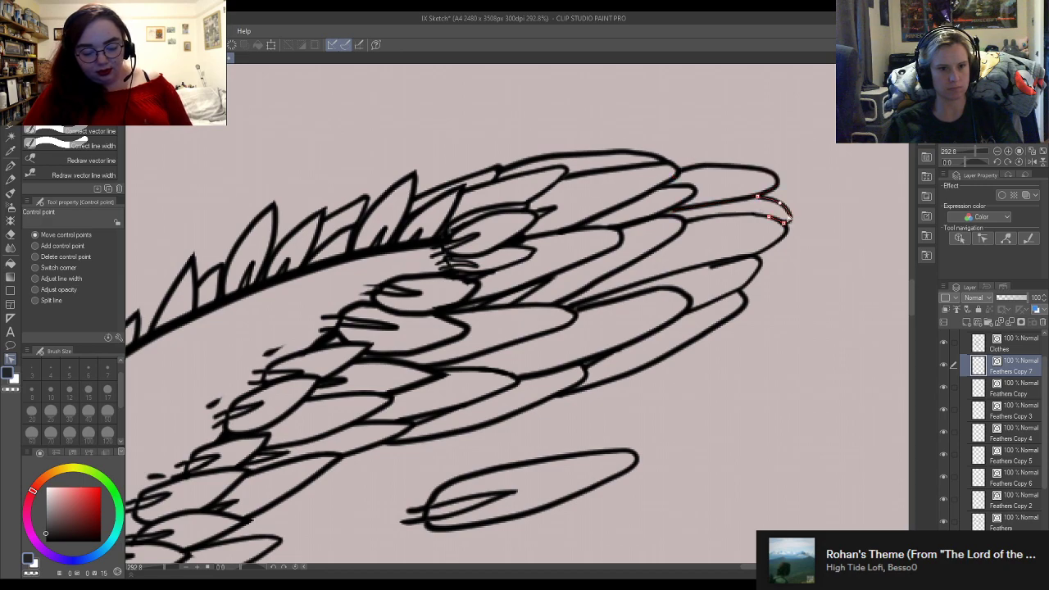
# Step: Round out the second outer feather's tip with Pinch vector line and tidy the overlapping line ends on the feather below
pyautogui.click(74, 159)
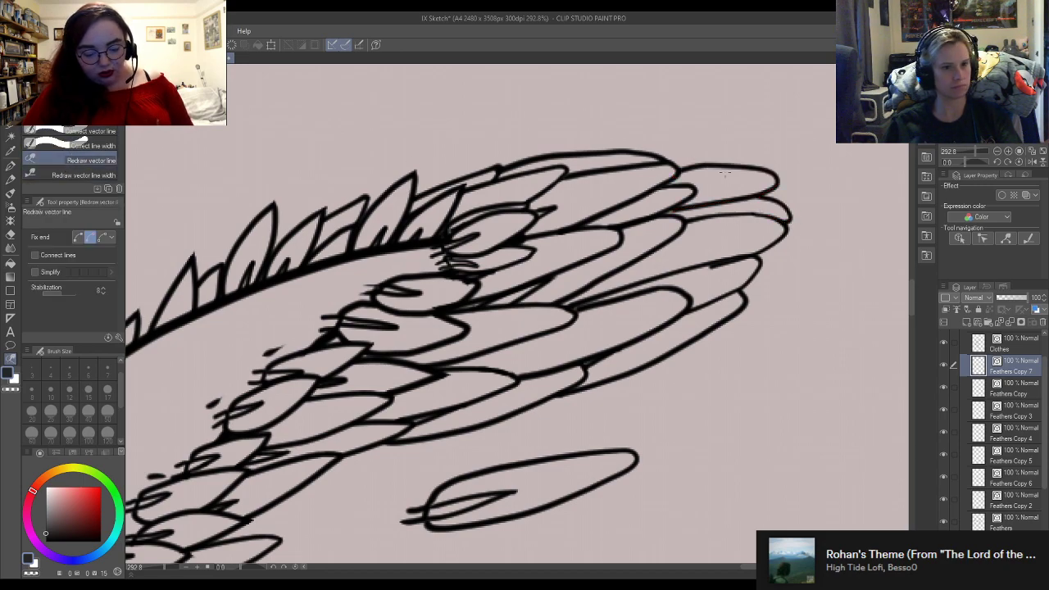
pyautogui.click(74, 102)
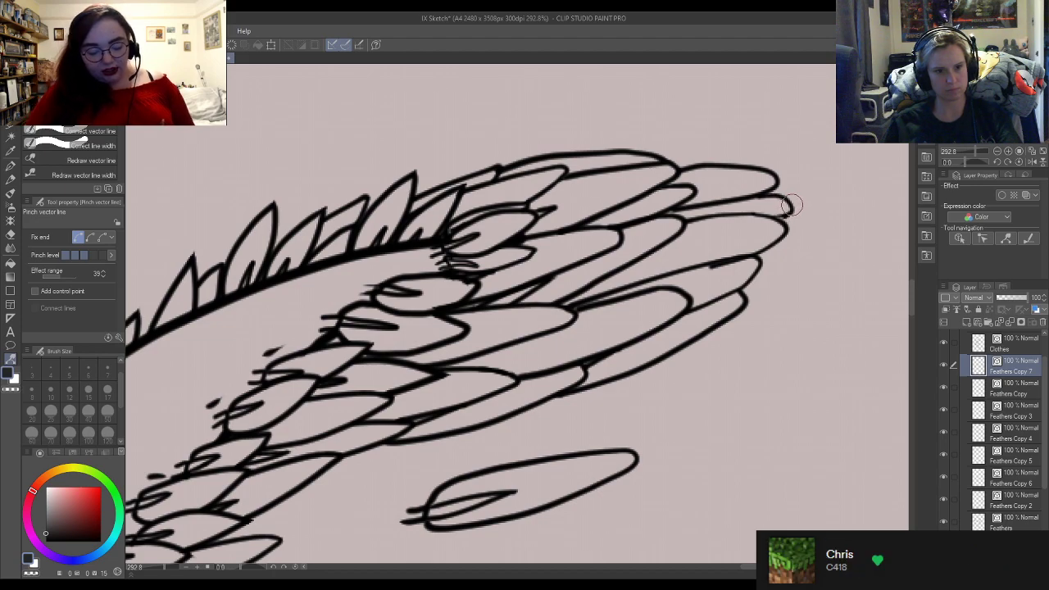
pyautogui.click(74, 87)
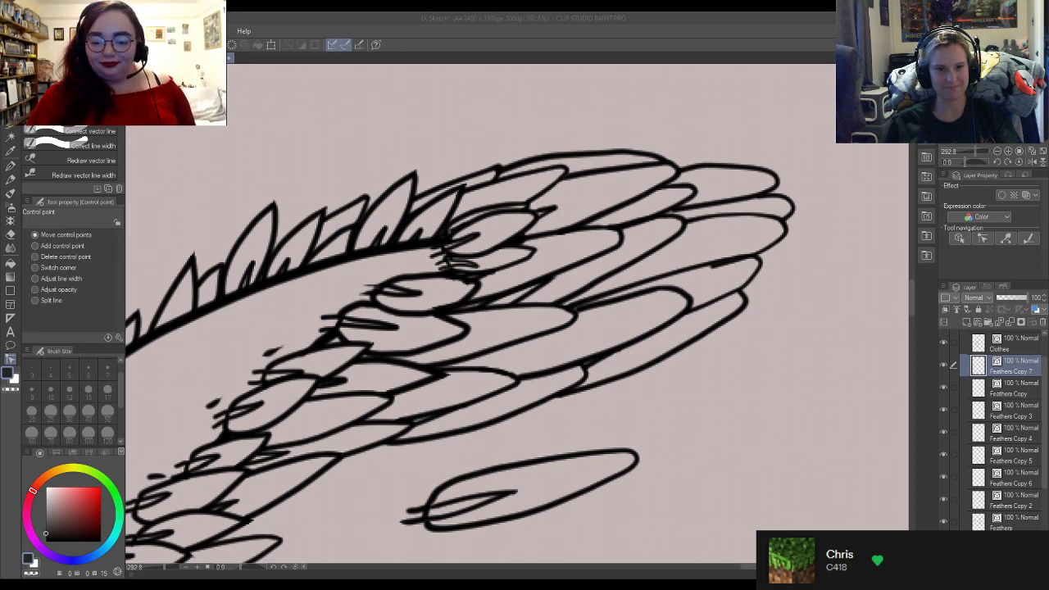
pyautogui.click(712, 269)
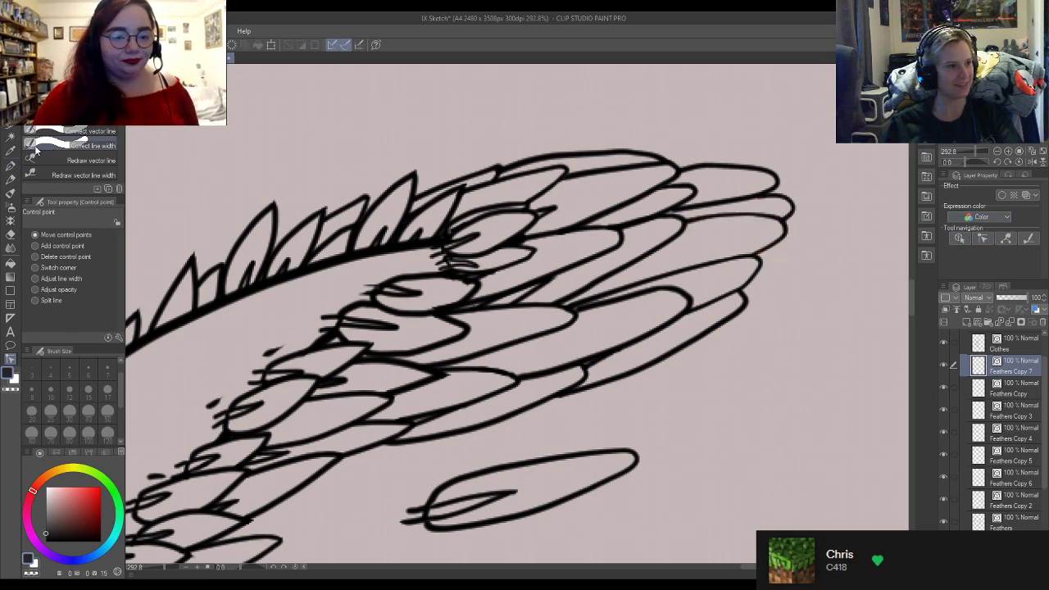
pyautogui.press('y')
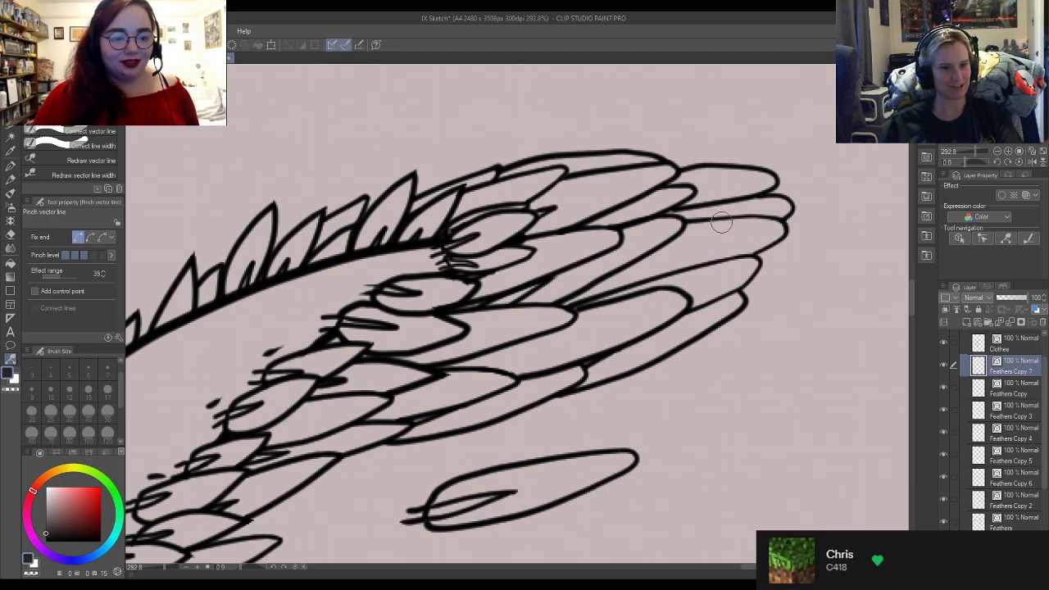
pyautogui.press('y')
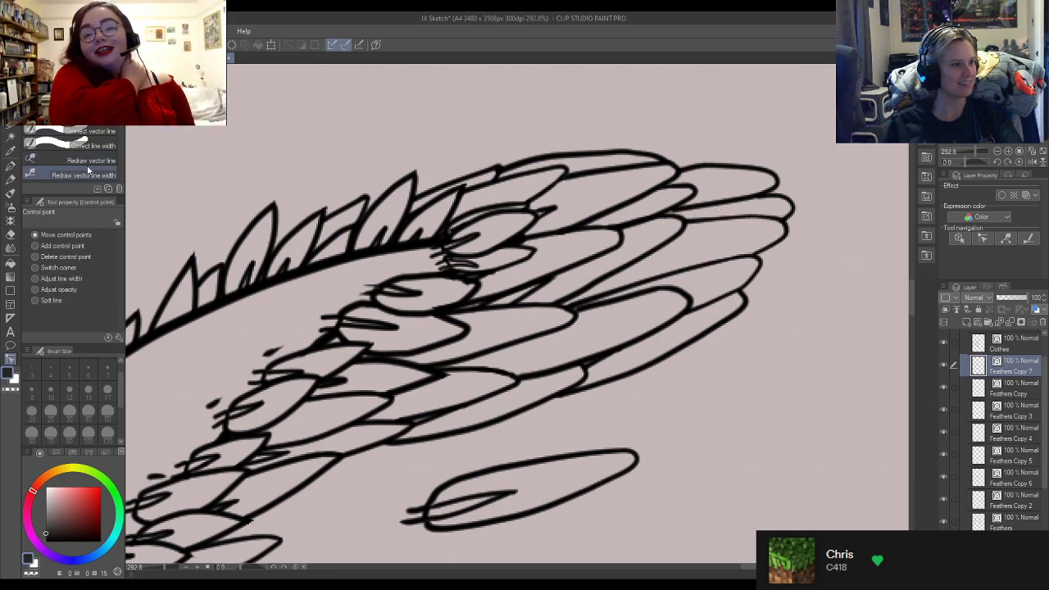
pyautogui.click(57, 145)
pyautogui.click(49, 235)
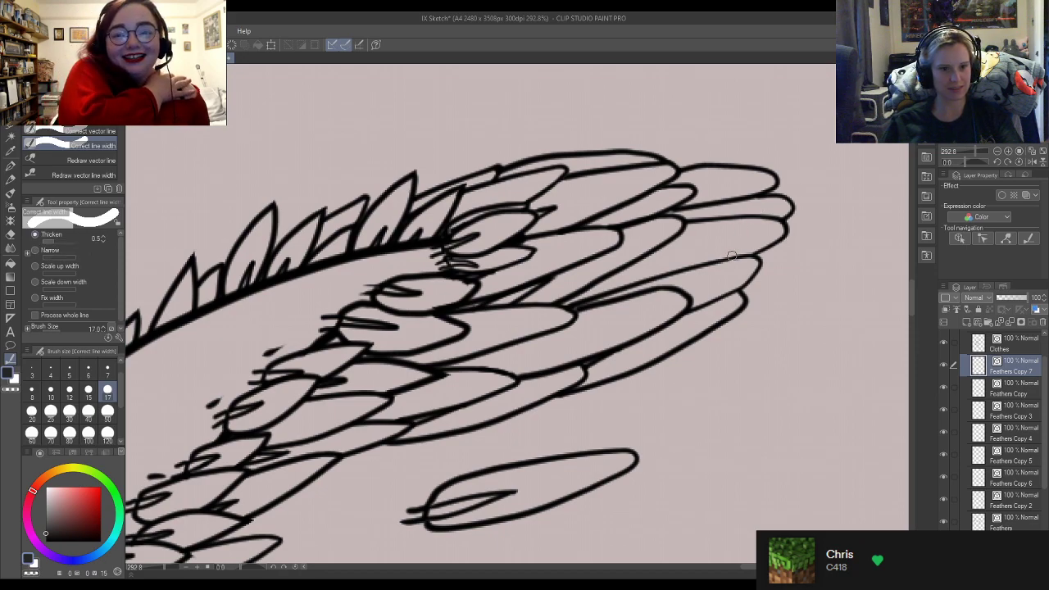
pyautogui.scroll(-2, 729, 256)
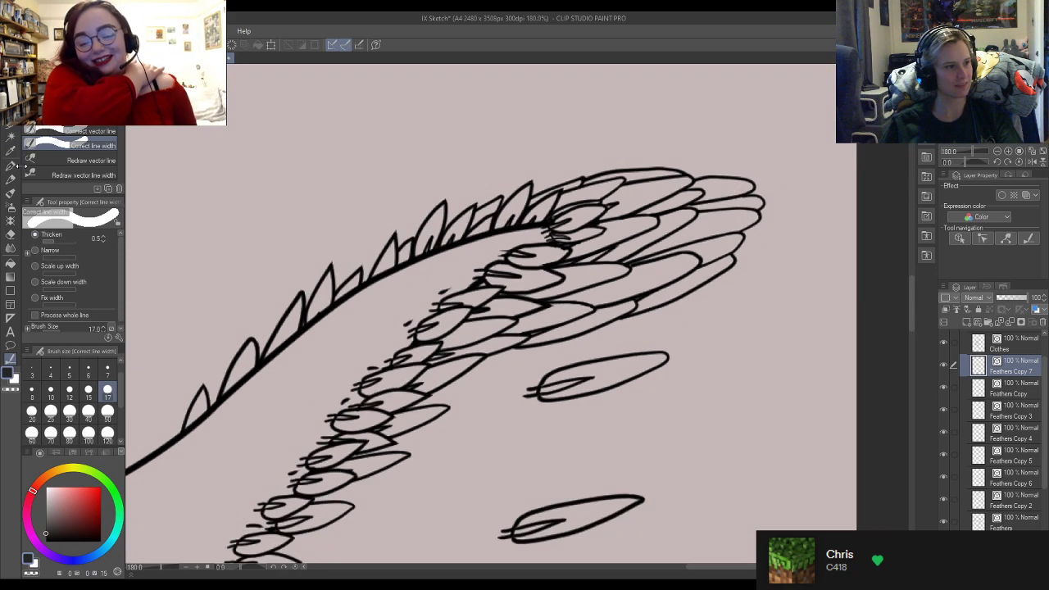
# Step: Move the end control point of the uppermost outer feather's upper line to meet the neighbouring feather's tip
pyautogui.click(73, 87)
pyautogui.scroll(7, 712, 181)
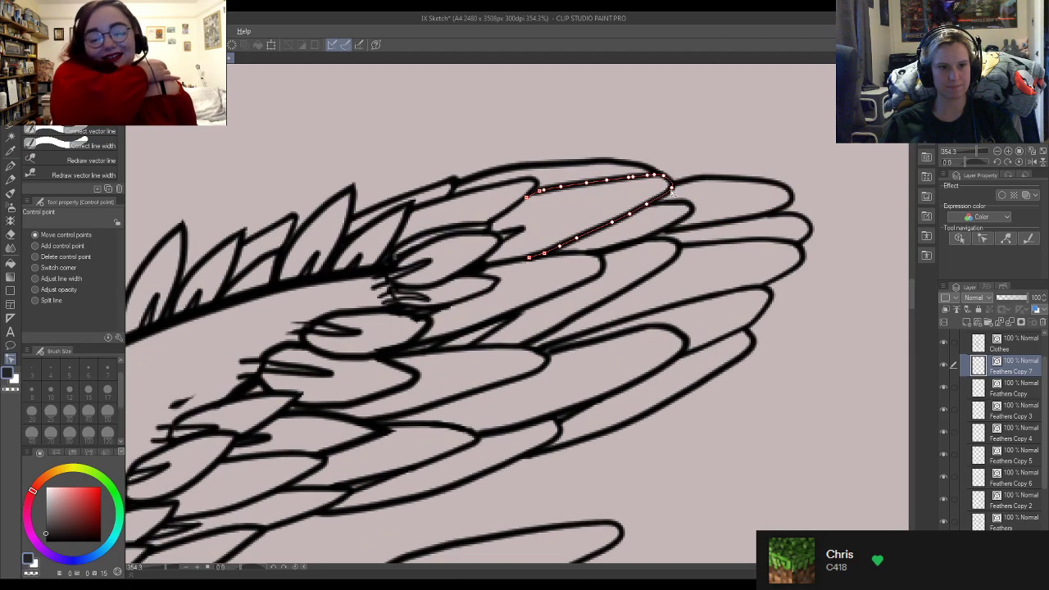
pyautogui.click(671, 188)
pyautogui.click(670, 189)
pyautogui.click(670, 190)
pyautogui.click(669, 190)
pyautogui.click(668, 191)
pyautogui.click(667, 192)
pyautogui.click(668, 193)
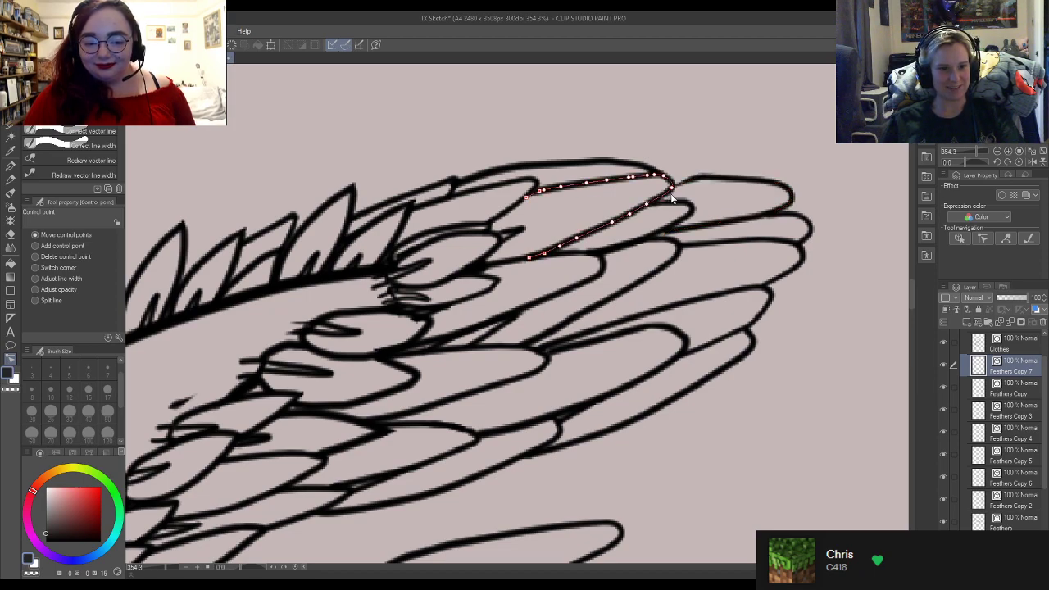
pyautogui.click(671, 195)
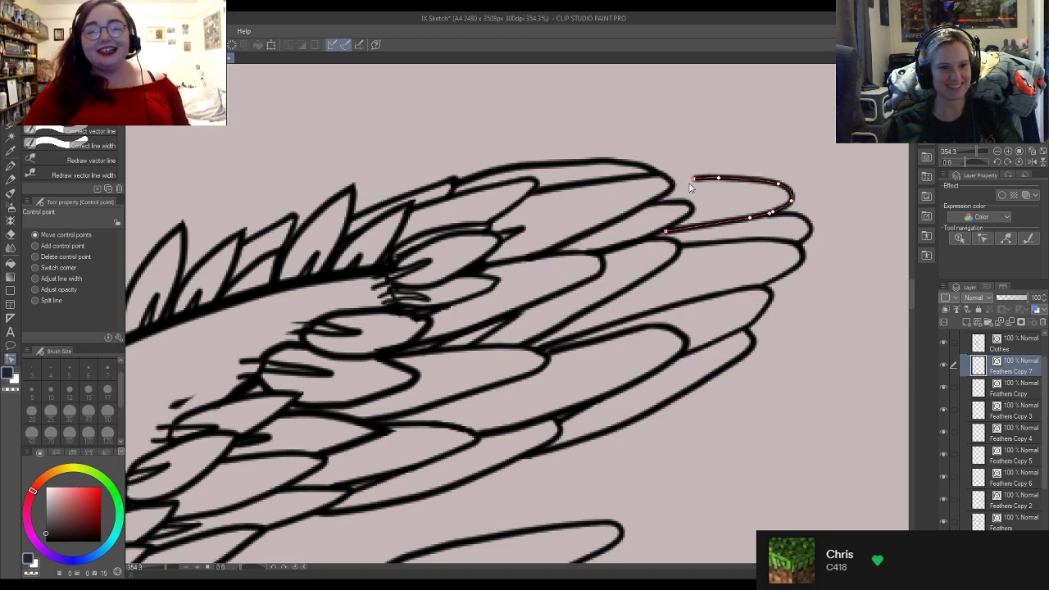
pyautogui.moveTo(694, 178); pyautogui.dragTo(670, 179)
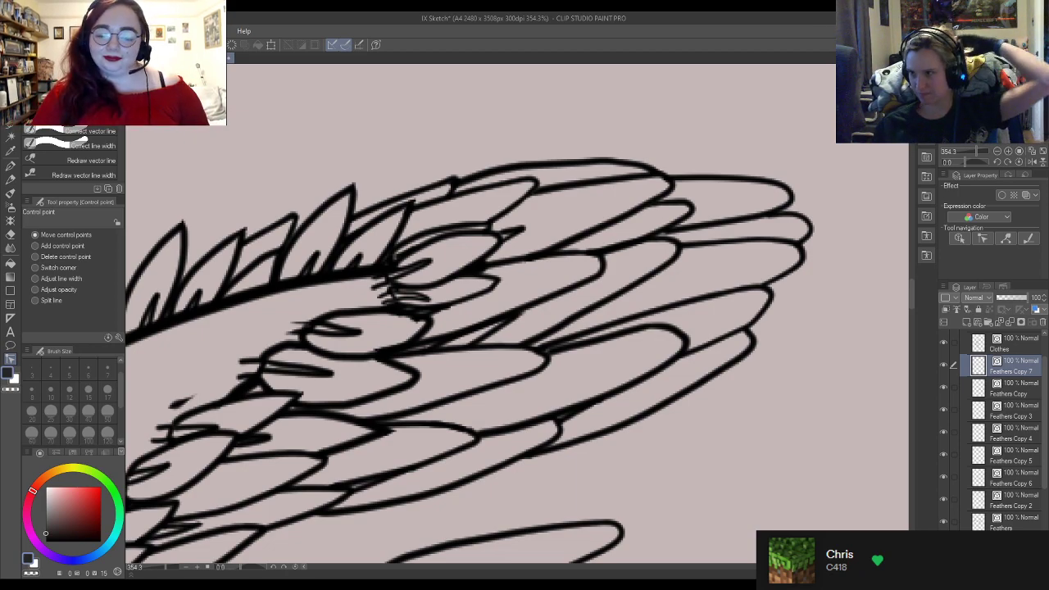
# Step: Pinch the lowest outer feather's lower edge and tip slightly outward with Pinch vector line
pyautogui.click(747, 363)
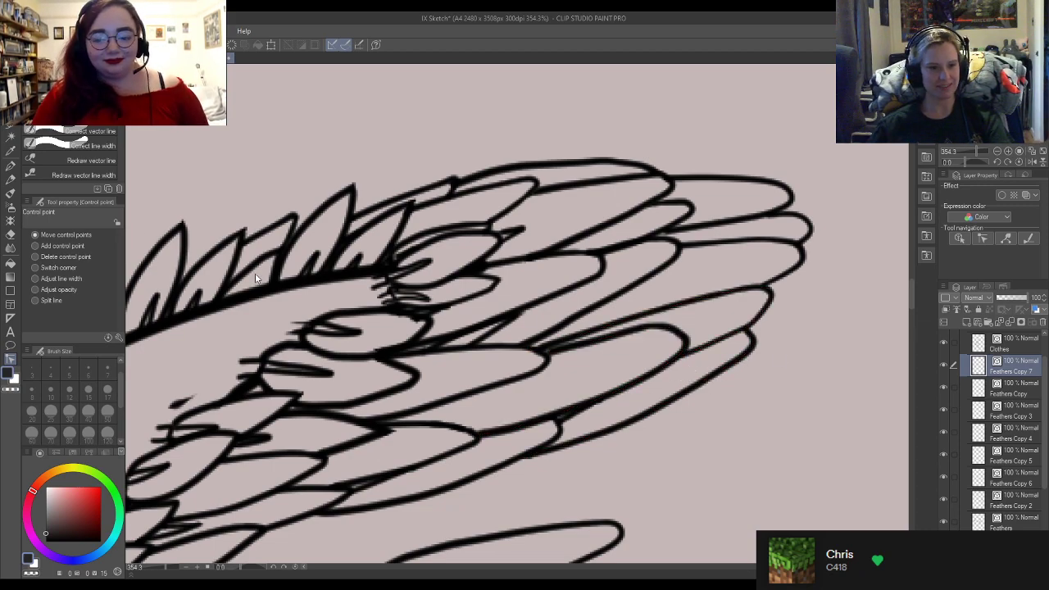
pyautogui.click(74, 101)
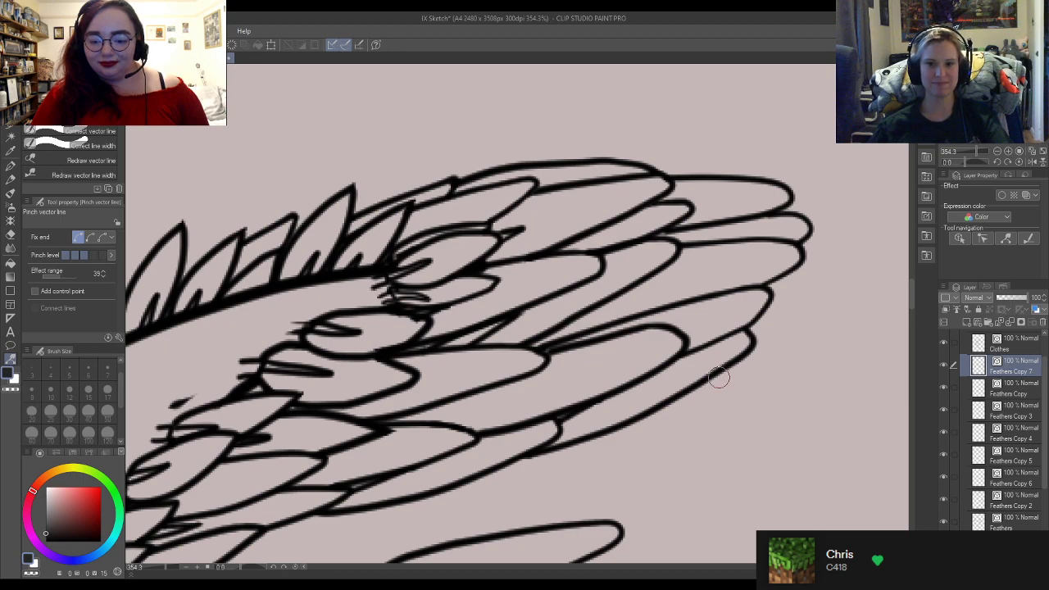
pyautogui.moveTo(700, 383); pyautogui.dragTo(716, 377)
pyautogui.moveTo(758, 343); pyautogui.dragTo(768, 336)
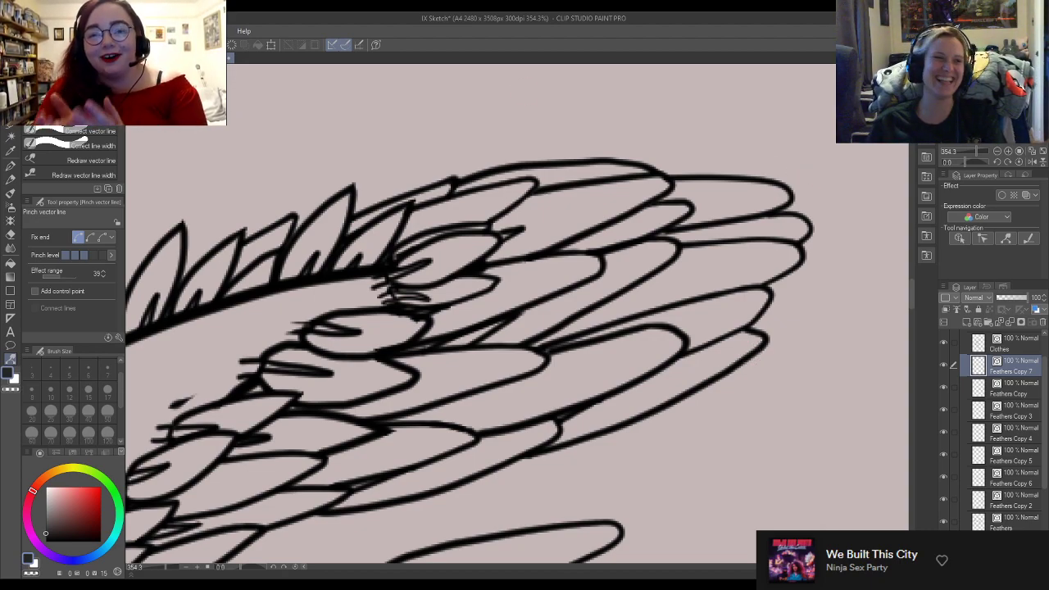
# Step: Move the control points at the lowest outer feather's tip so its line end joins the feather above
pyautogui.click(88, 87)
pyautogui.scroll(5, 725, 325)
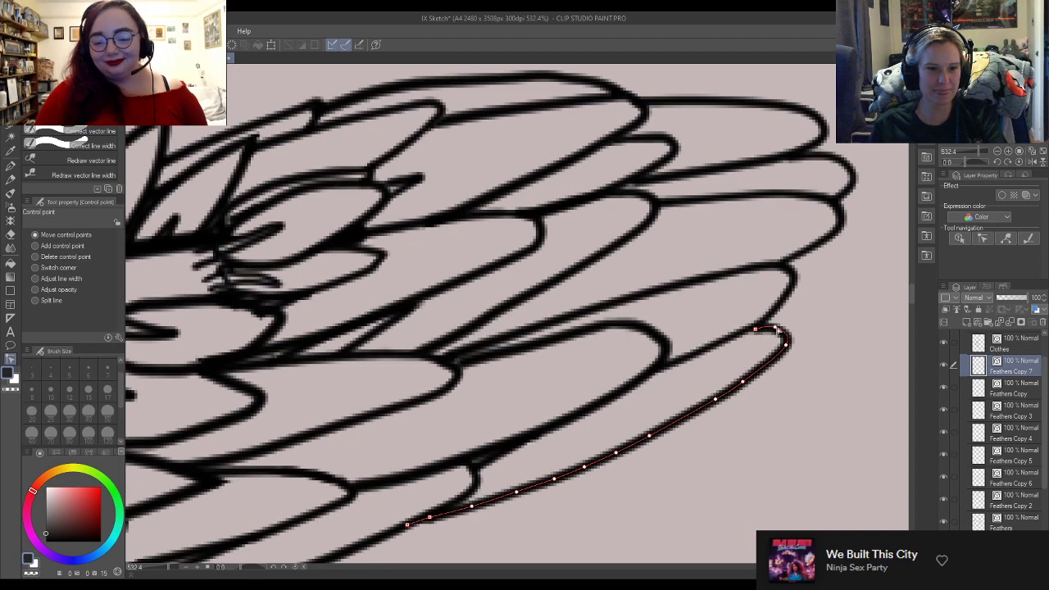
pyautogui.click(768, 335)
pyautogui.click(769, 334)
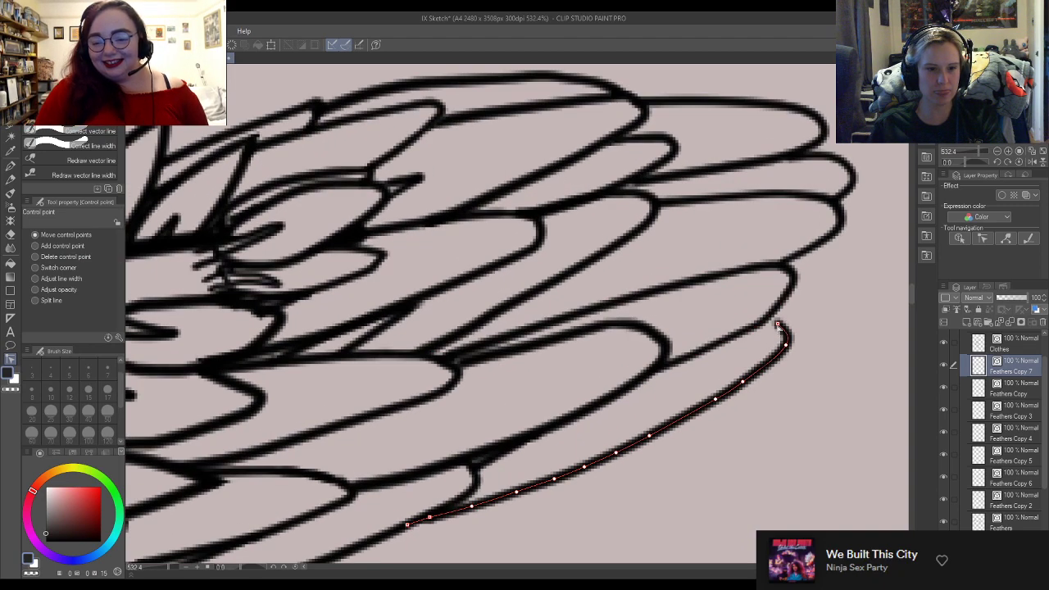
pyautogui.moveTo(780, 327); pyautogui.dragTo(783, 325)
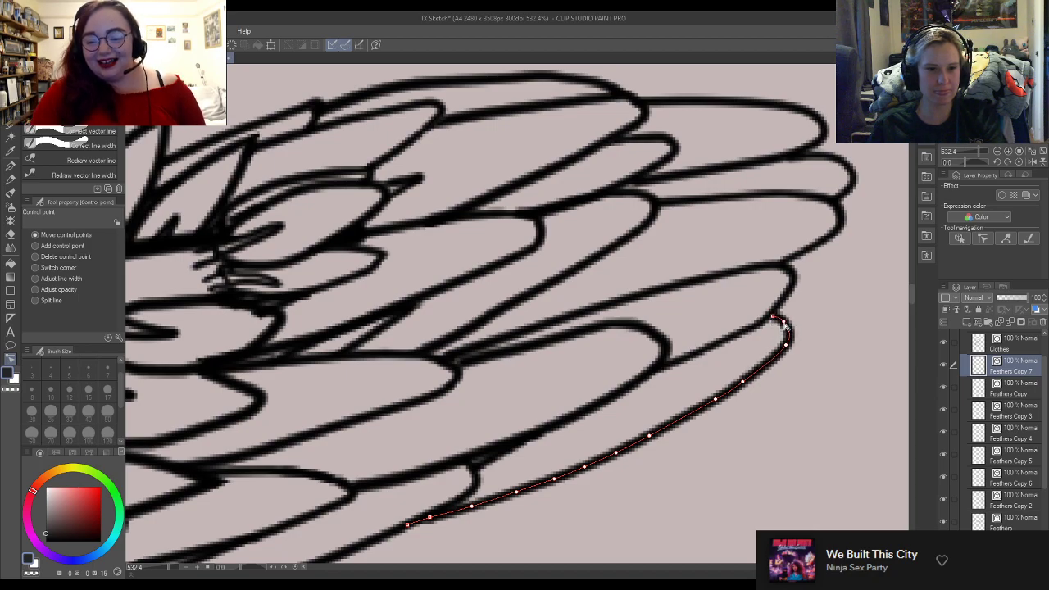
# Step: Examine the reshaped tail tip feathers up close and against the rest of the tail
pyautogui.scroll(-3, 805, 279)
pyautogui.scroll(-6, 793, 243)
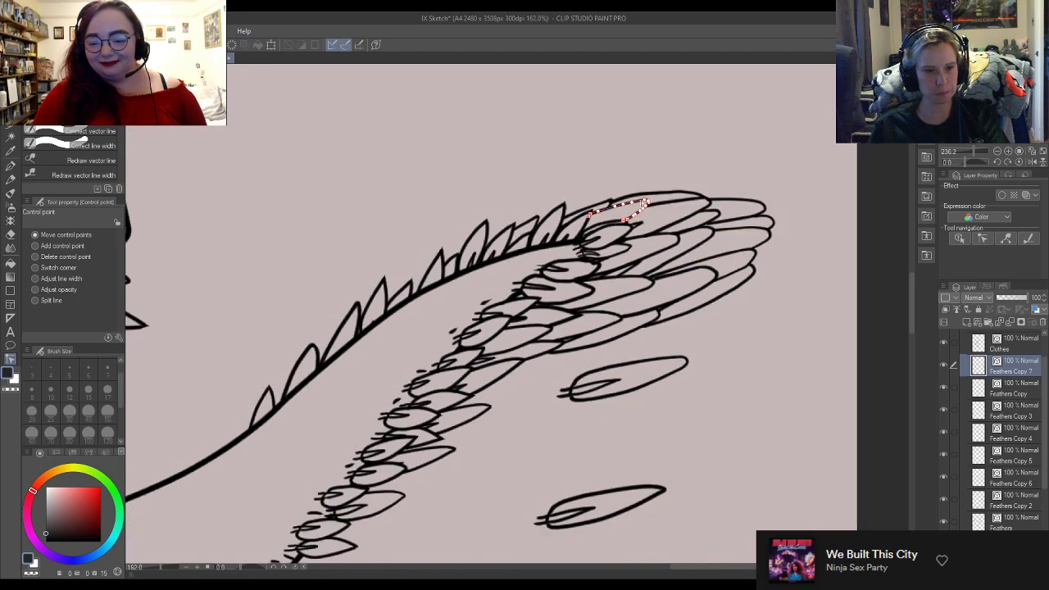
pyautogui.scroll(-1, 533, 139)
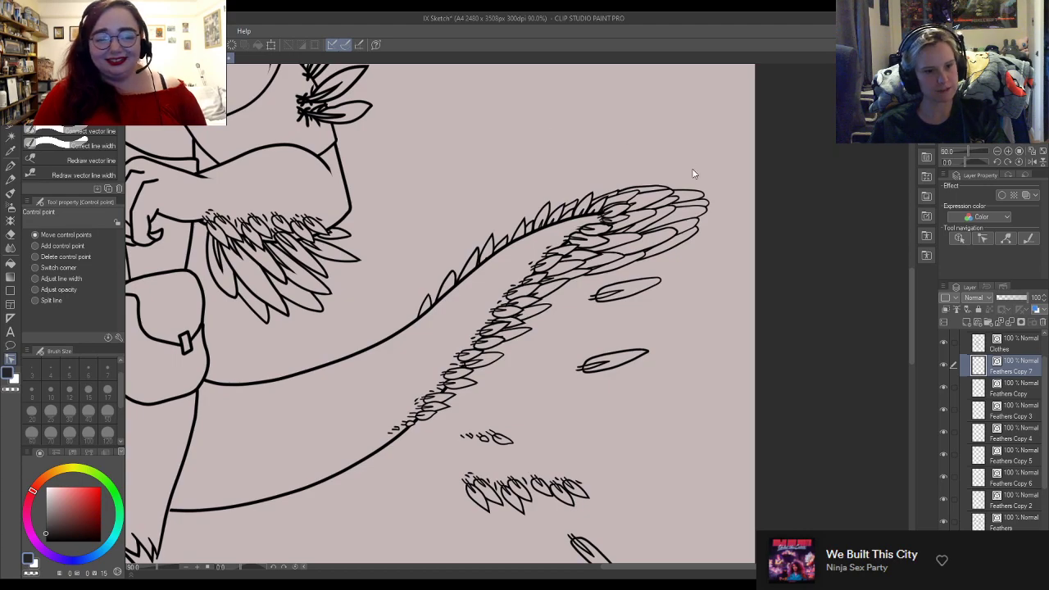
pyautogui.scroll(1, 696, 188)
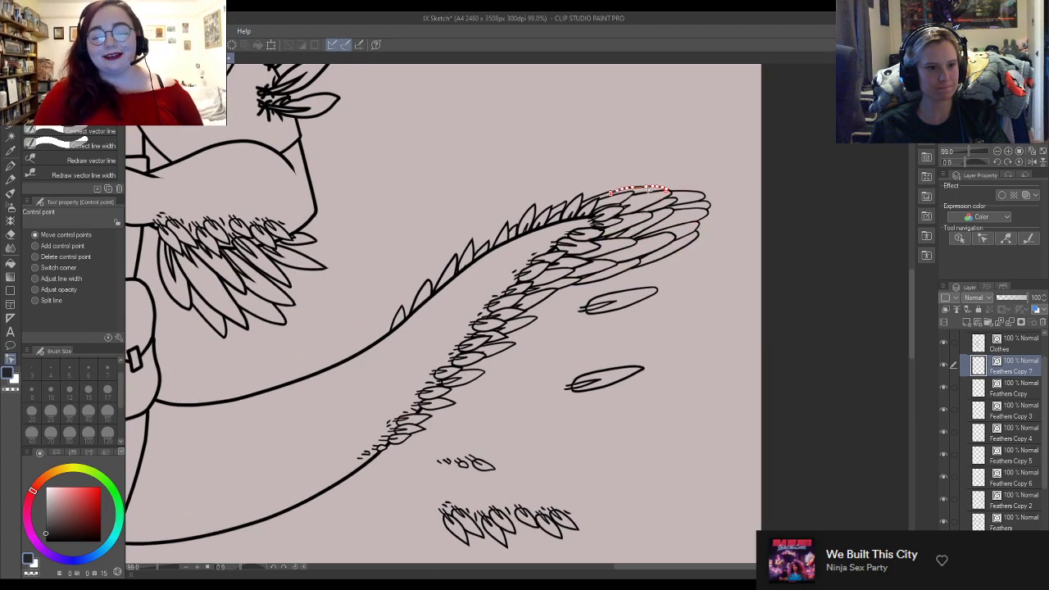
pyautogui.scroll(3, 649, 189)
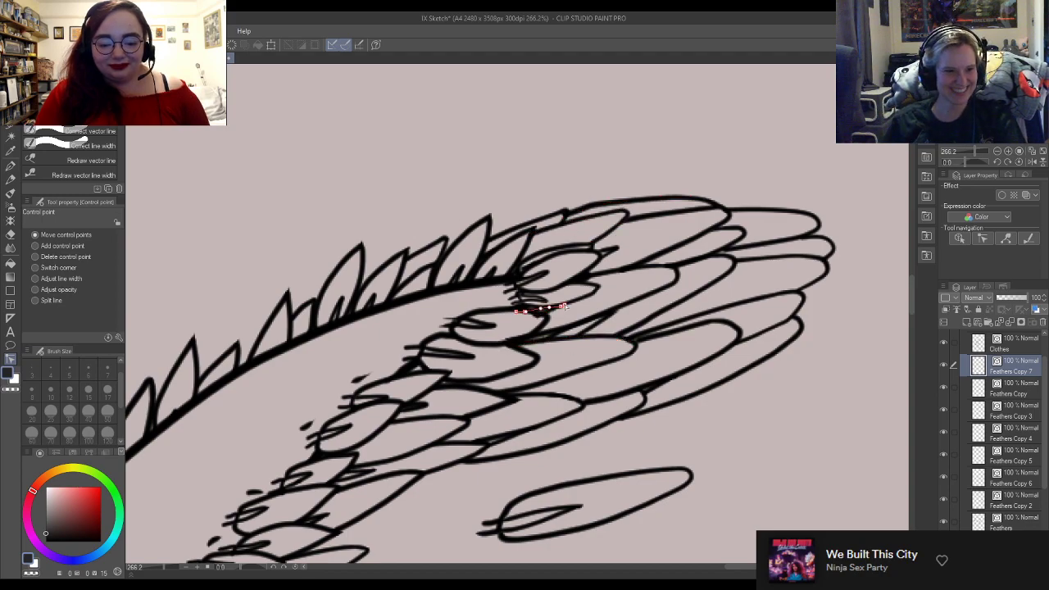
pyautogui.scroll(2, 541, 298)
pyautogui.scroll(2, 541, 298)
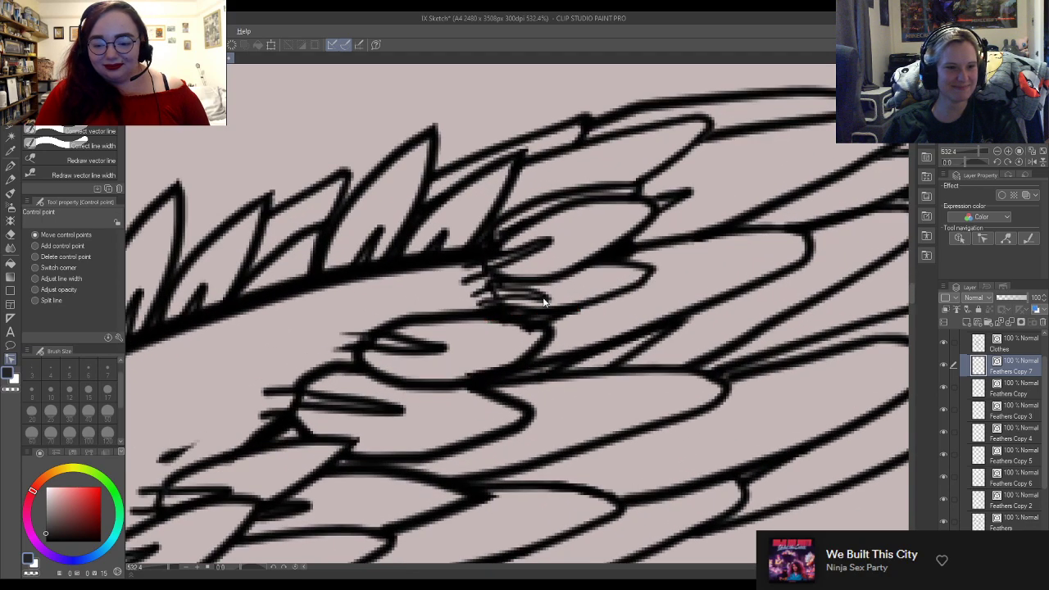
pyautogui.keyDown('ctrl'); pyautogui.keyDown('shift'); pyautogui.click(543, 302); pyautogui.keyUp('shift'); pyautogui.keyUp('ctrl')
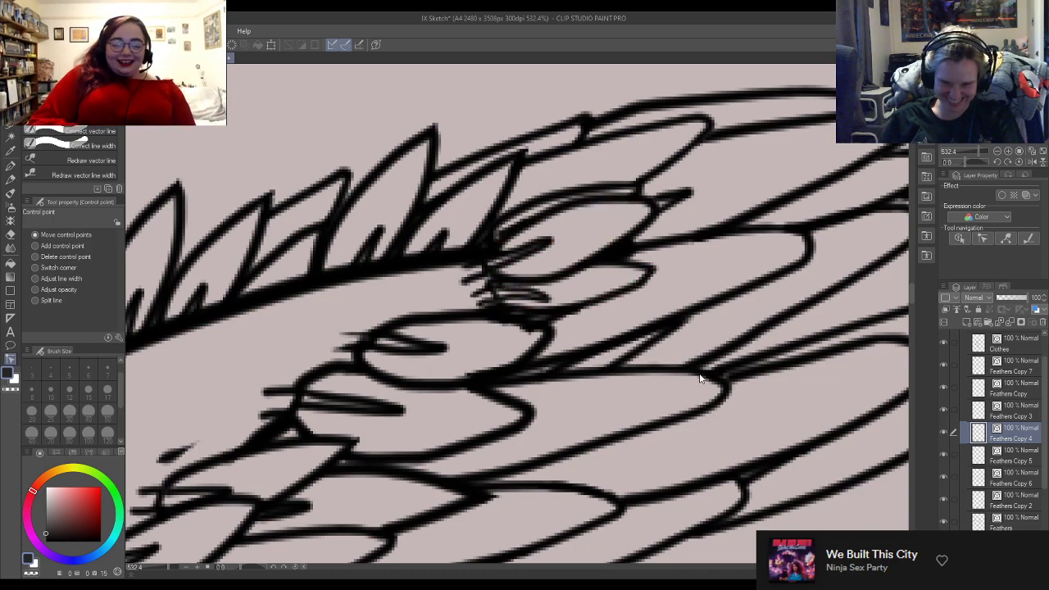
pyautogui.scroll(-2, 658, 345)
pyautogui.scroll(-5, 639, 336)
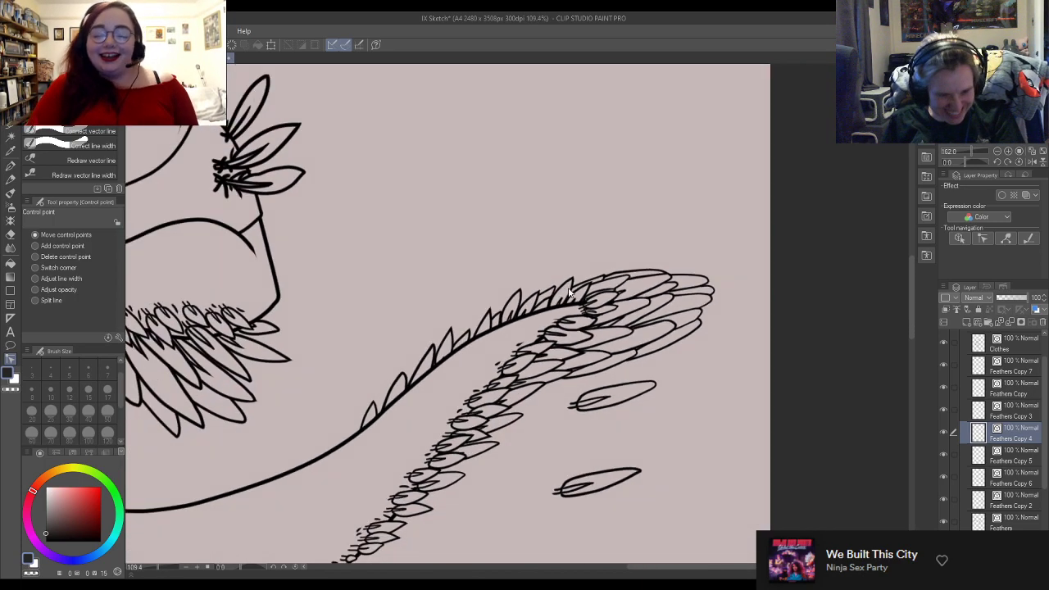
pyautogui.scroll(2, 710, 322)
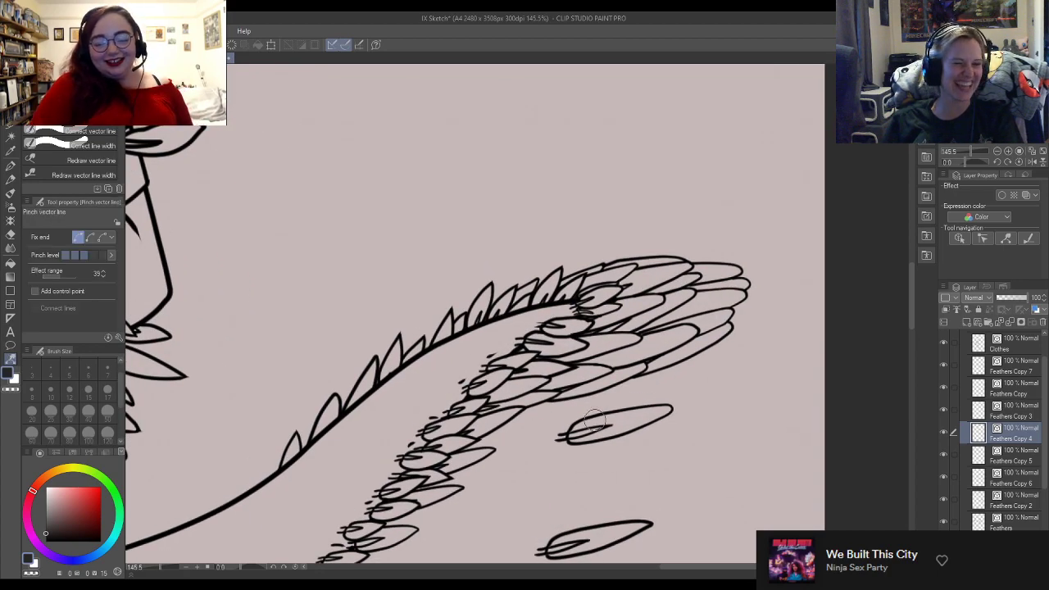
pyautogui.scroll(2, 656, 375)
pyautogui.scroll(2, 738, 342)
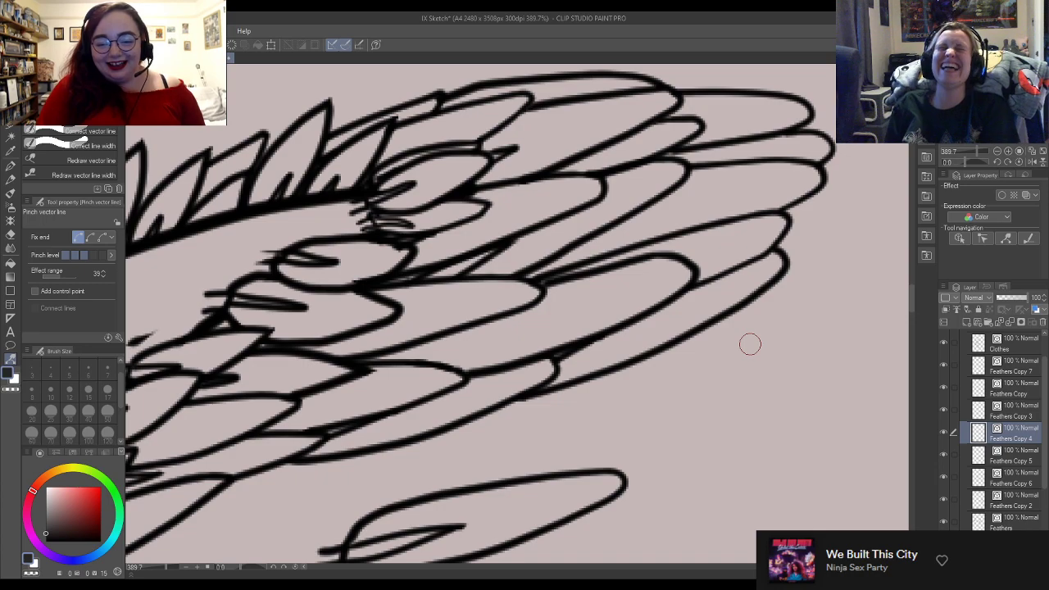
pyautogui.scroll(-1, 713, 326)
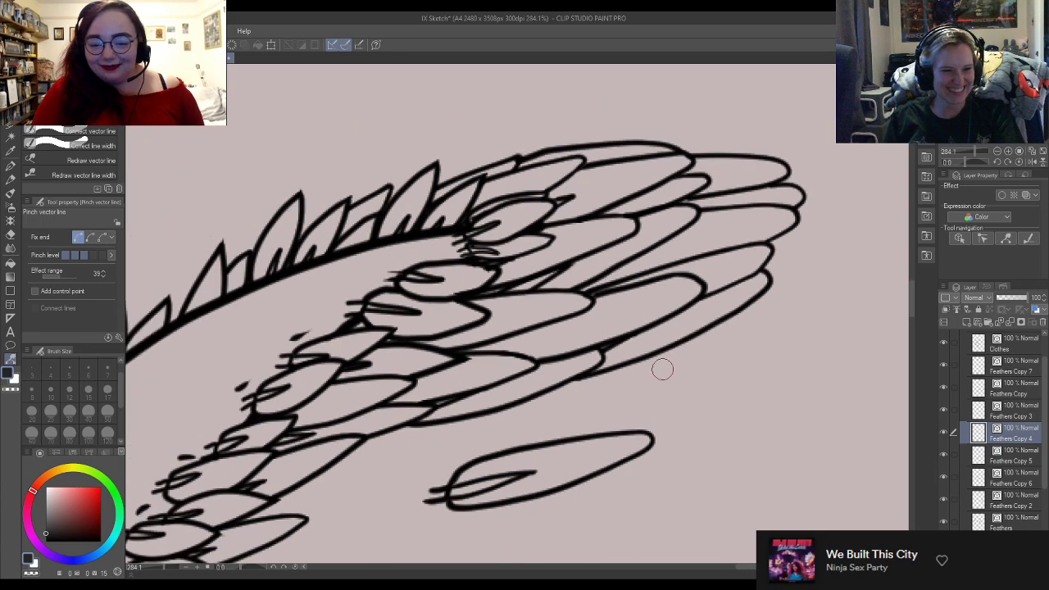
pyautogui.scroll(1, 717, 353)
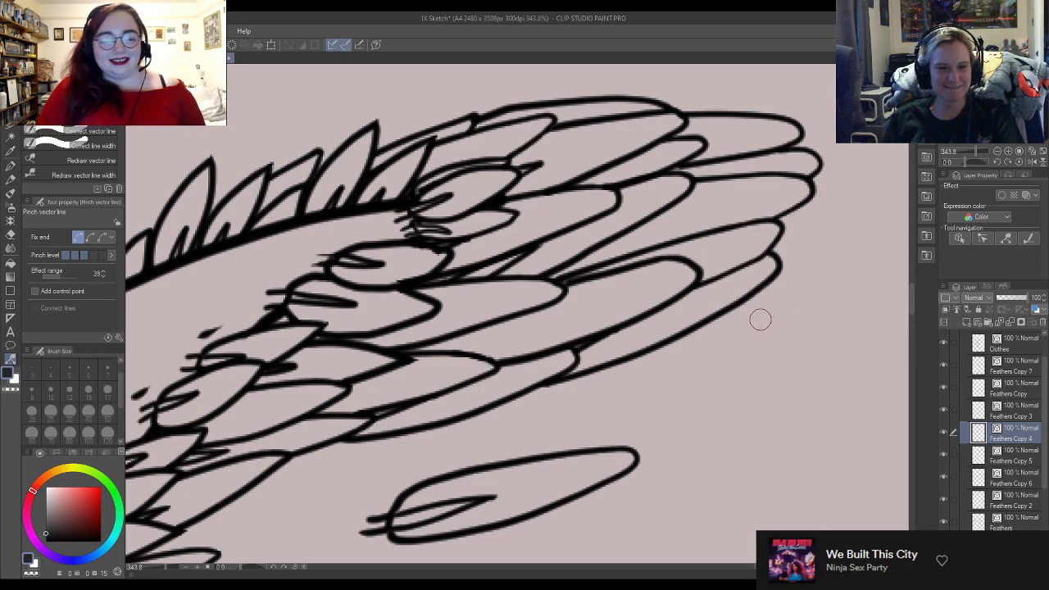
pyautogui.scroll(-4, 679, 337)
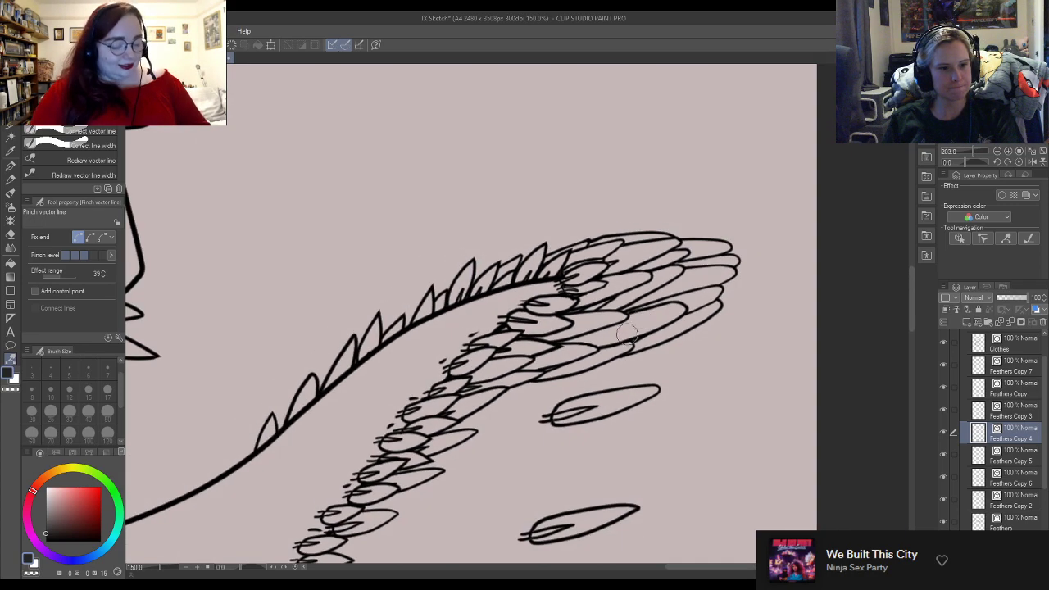
# Step: Select the Feathers Copy 7 layer and pinch the lowest outer feather's lower edge and the inner end of the feather line above it
pyautogui.keyDown('ctrl'); pyautogui.keyDown('shift'); pyautogui.click(558, 379); pyautogui.keyUp('shift'); pyautogui.keyUp('ctrl')
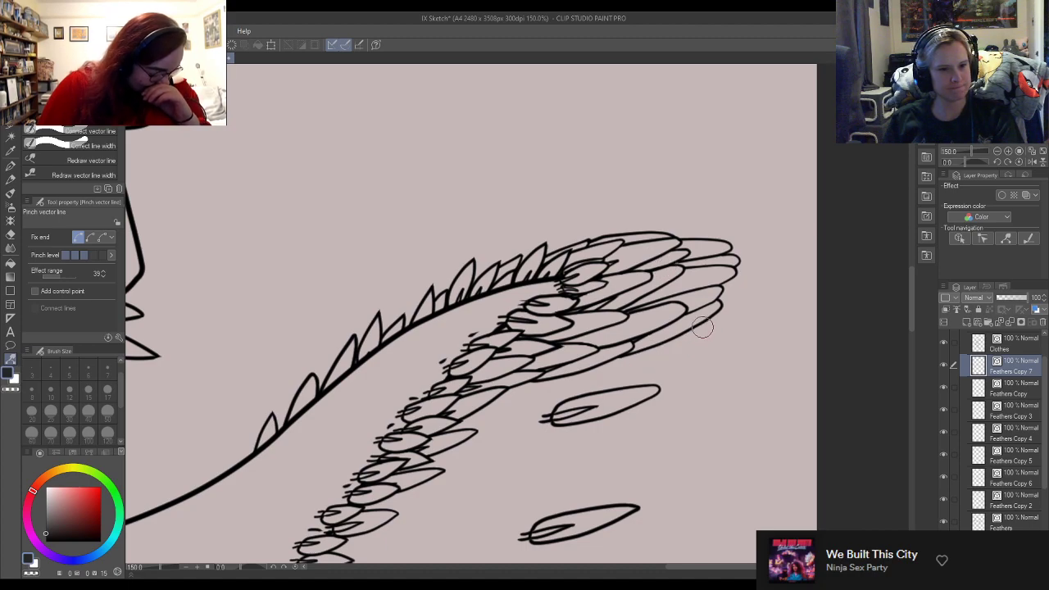
pyautogui.moveTo(723, 308)
pyautogui.mouseDown()
pyautogui.moveTo(676, 318)
pyautogui.moveTo(678, 297)
pyautogui.moveTo(648, 307)
pyautogui.mouseUp()
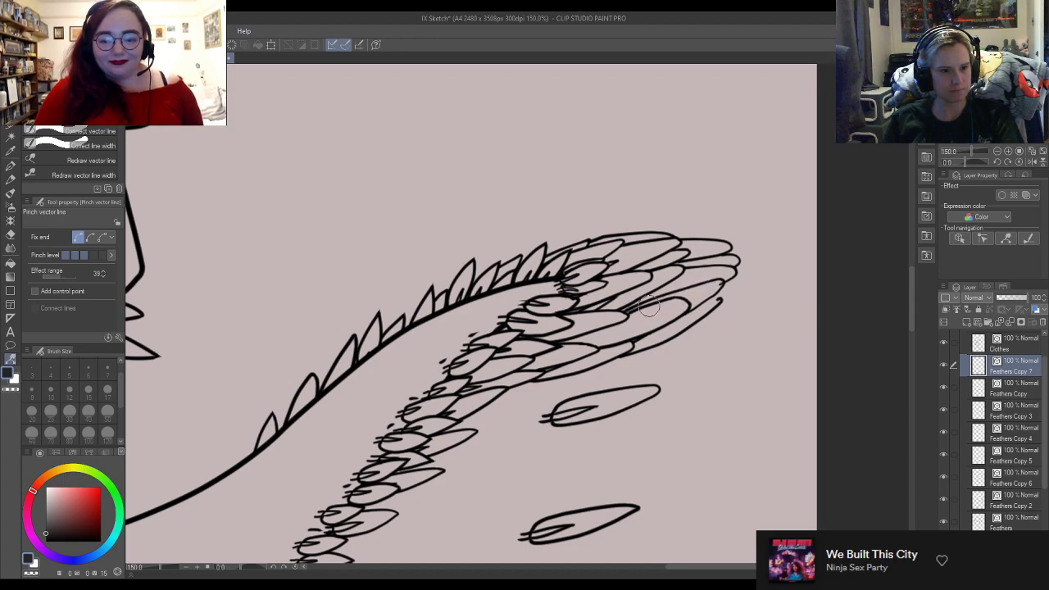
pyautogui.click(94, 237)
pyautogui.scroll(4, 652, 313)
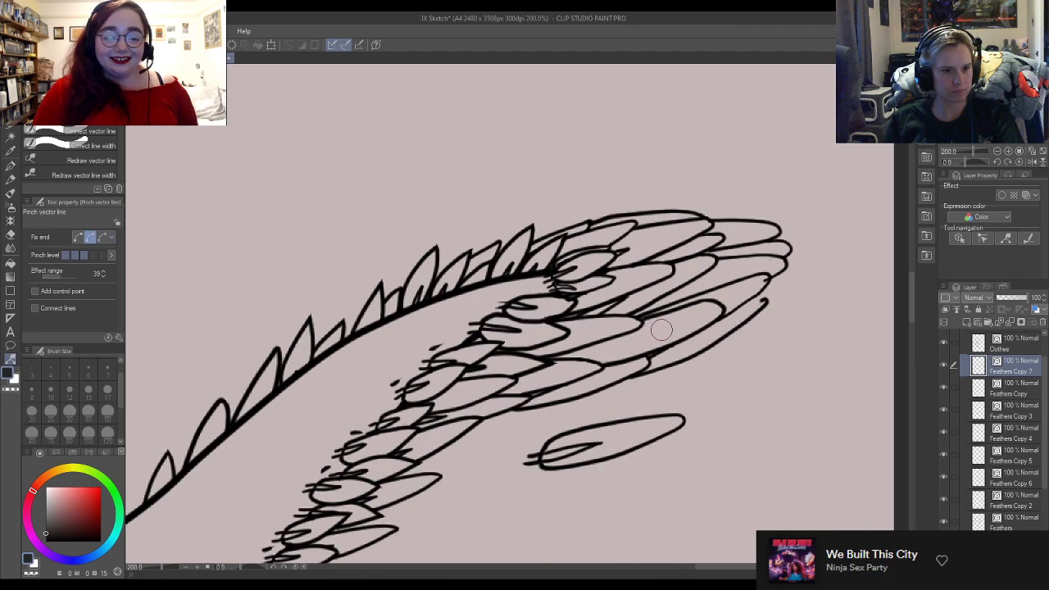
pyautogui.moveTo(648, 315); pyautogui.dragTo(559, 309)
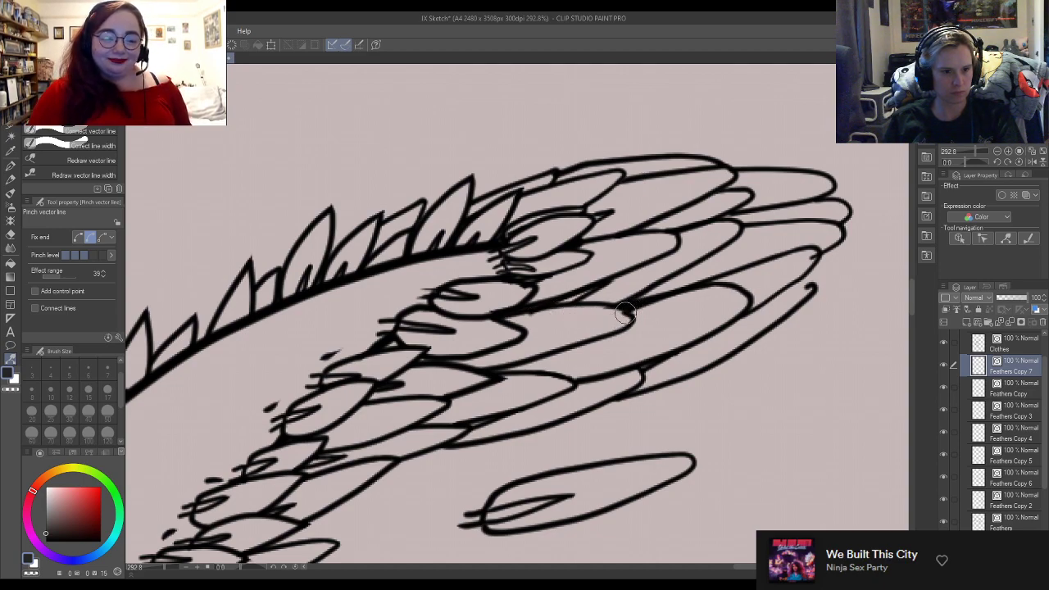
pyautogui.moveTo(590, 323); pyautogui.dragTo(628, 320)
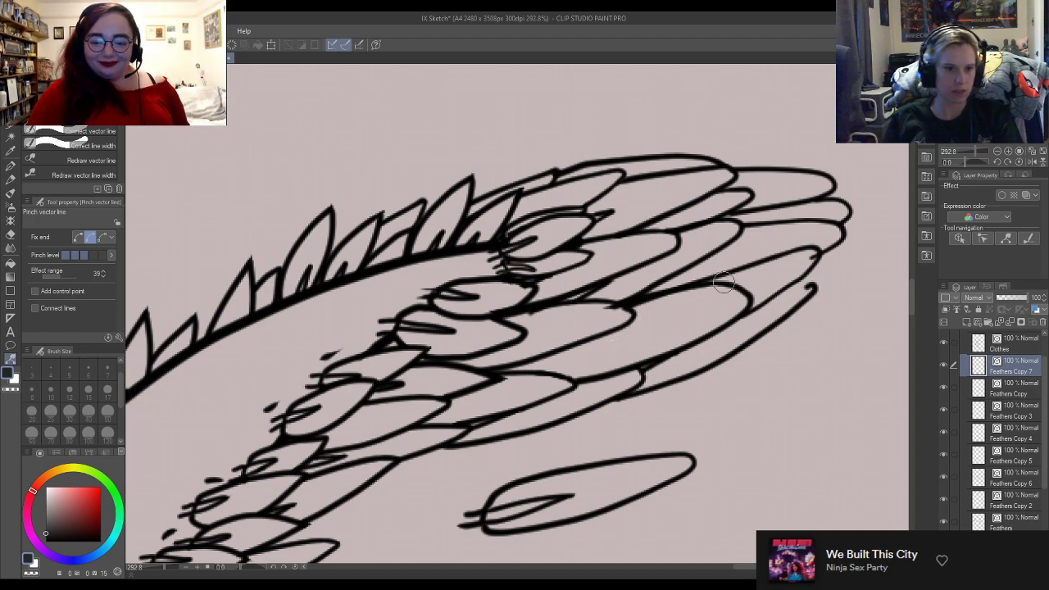
# Step: Pinch the lower outer feathers' lines so their ends meet the neighbouring feathers at the tail tip
pyautogui.moveTo(724, 278)
pyautogui.mouseDown()
pyautogui.moveTo(731, 266)
pyautogui.moveTo(761, 265)
pyautogui.mouseUp()
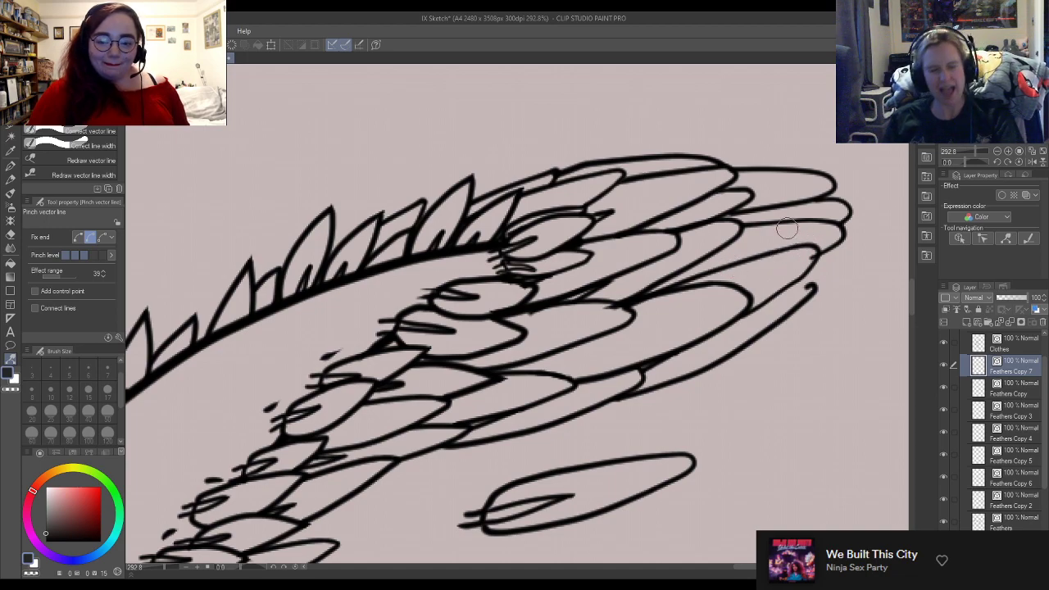
pyautogui.moveTo(848, 232); pyautogui.dragTo(830, 223)
pyautogui.moveTo(752, 229)
pyautogui.mouseDown()
pyautogui.moveTo(707, 252)
pyautogui.moveTo(808, 269)
pyautogui.moveTo(758, 336)
pyautogui.moveTo(700, 359)
pyautogui.mouseUp()
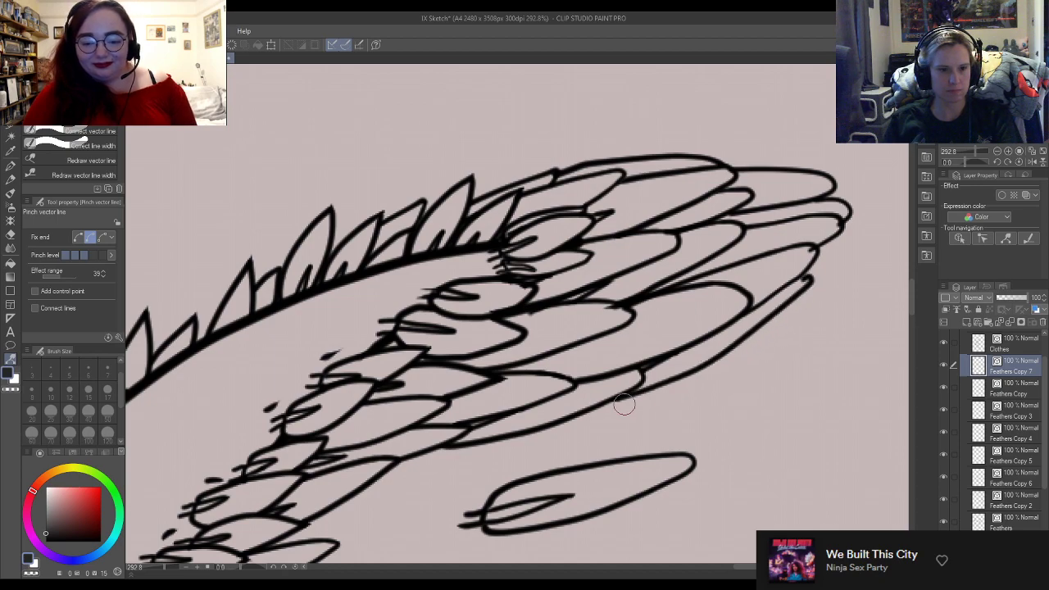
# Step: Adjust the control points along the lowest outer feather's lower edge to smooth its curve near the tip
pyautogui.scroll(-3, 640, 361)
pyautogui.click(65, 87)
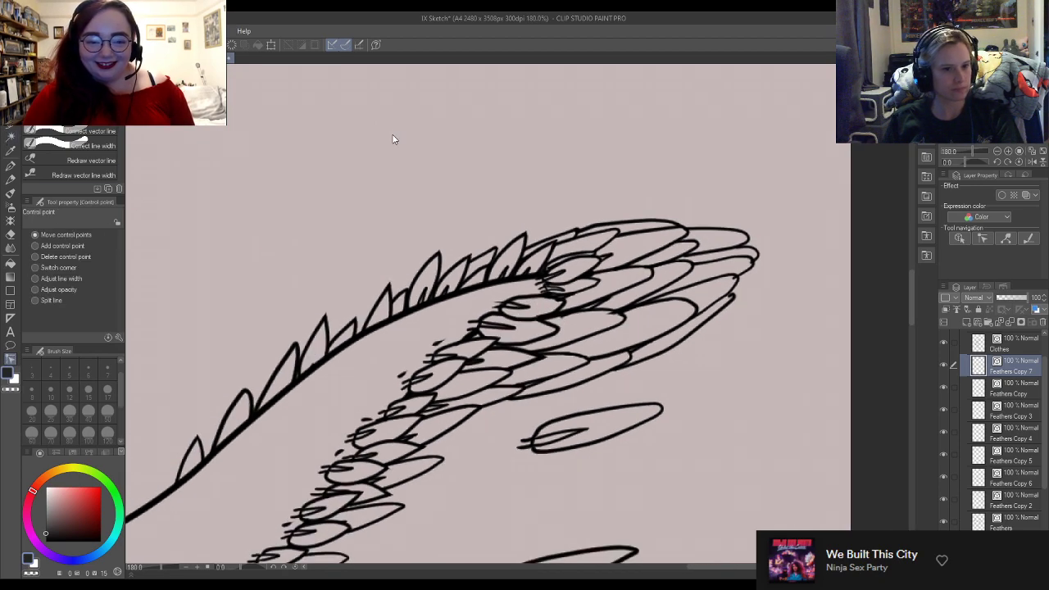
pyautogui.scroll(4, 730, 287)
pyautogui.scroll(2, 714, 311)
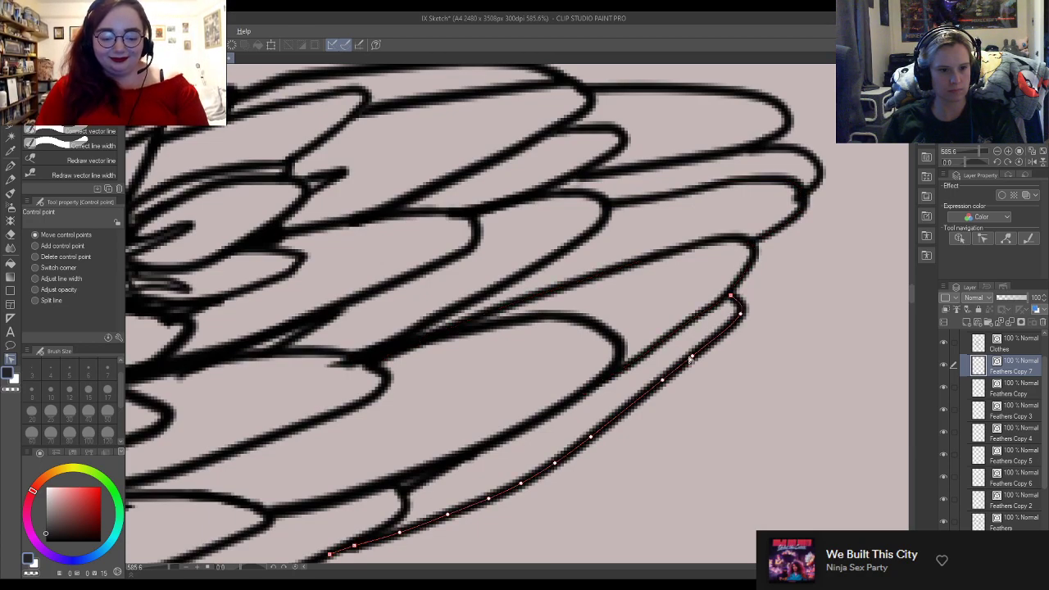
pyautogui.moveTo(662, 381); pyautogui.dragTo(662, 386)
pyautogui.keyDown('alt'); pyautogui.click(694, 361); pyautogui.keyUp('alt')
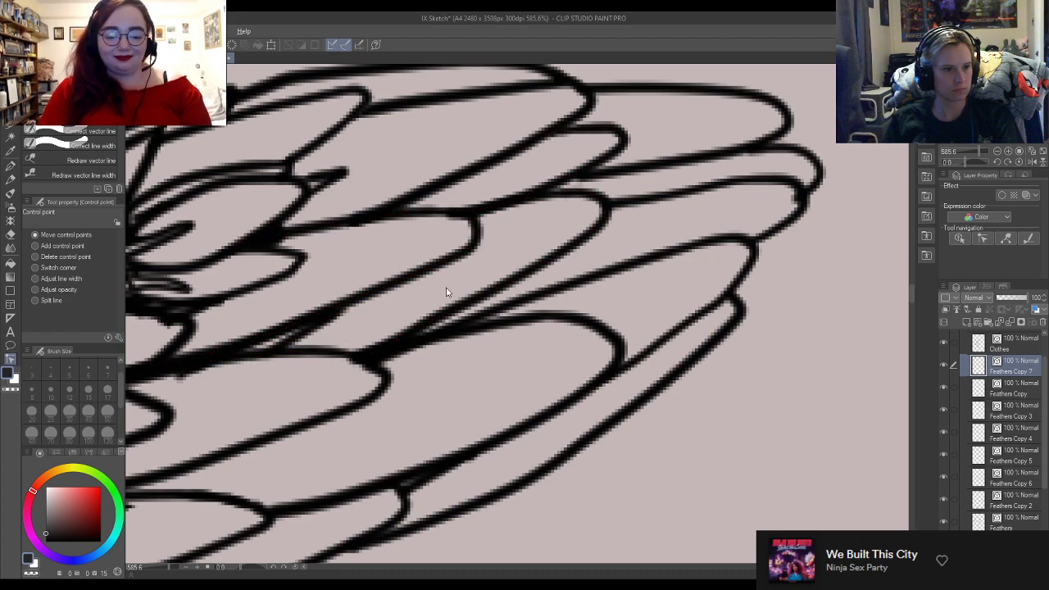
pyautogui.scroll(-2, 560, 318)
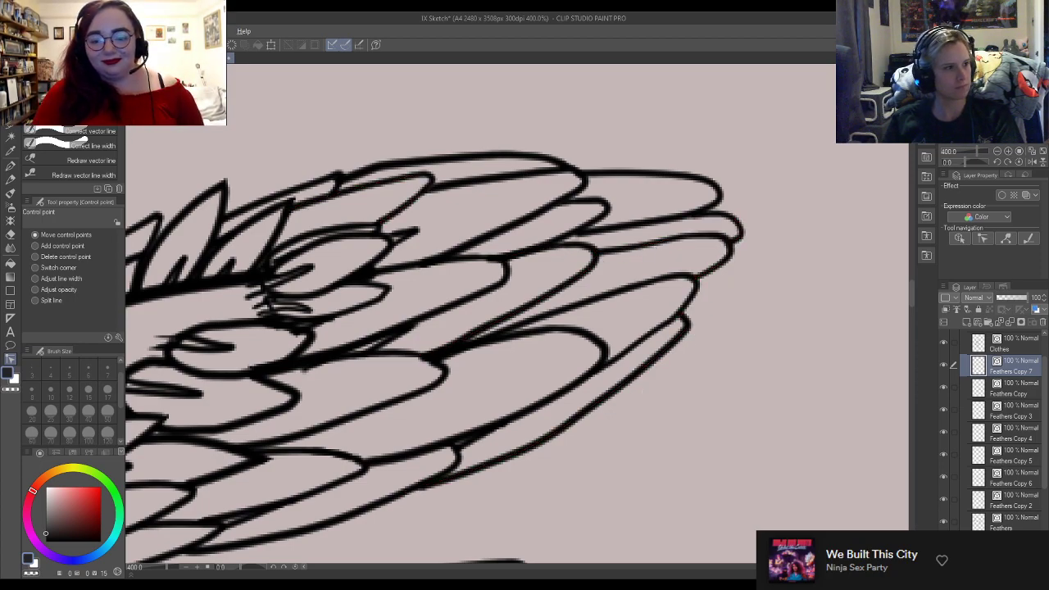
pyautogui.click(78, 176)
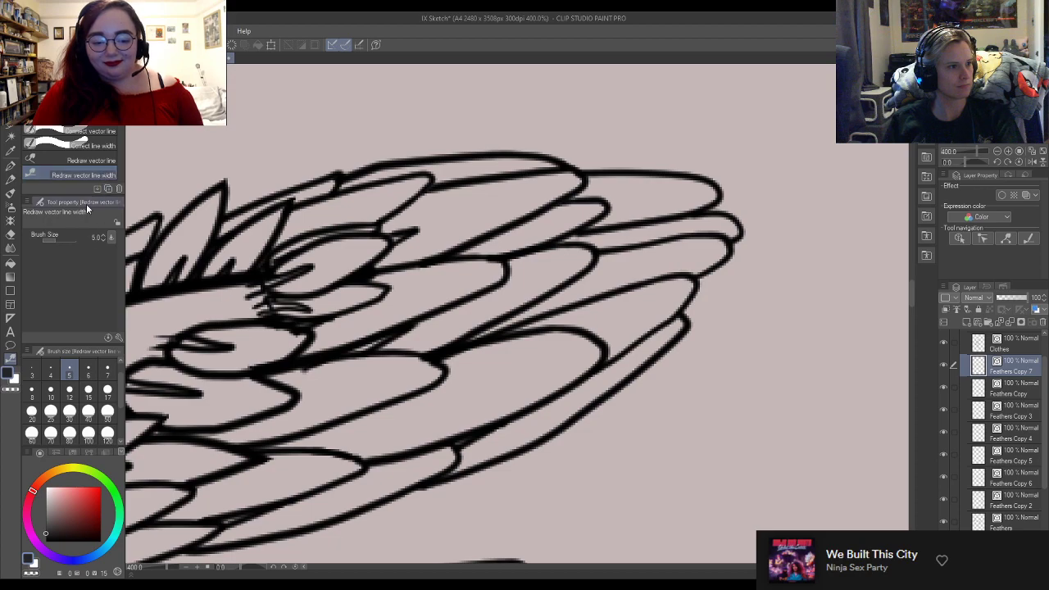
pyautogui.click(75, 160)
pyautogui.click(82, 145)
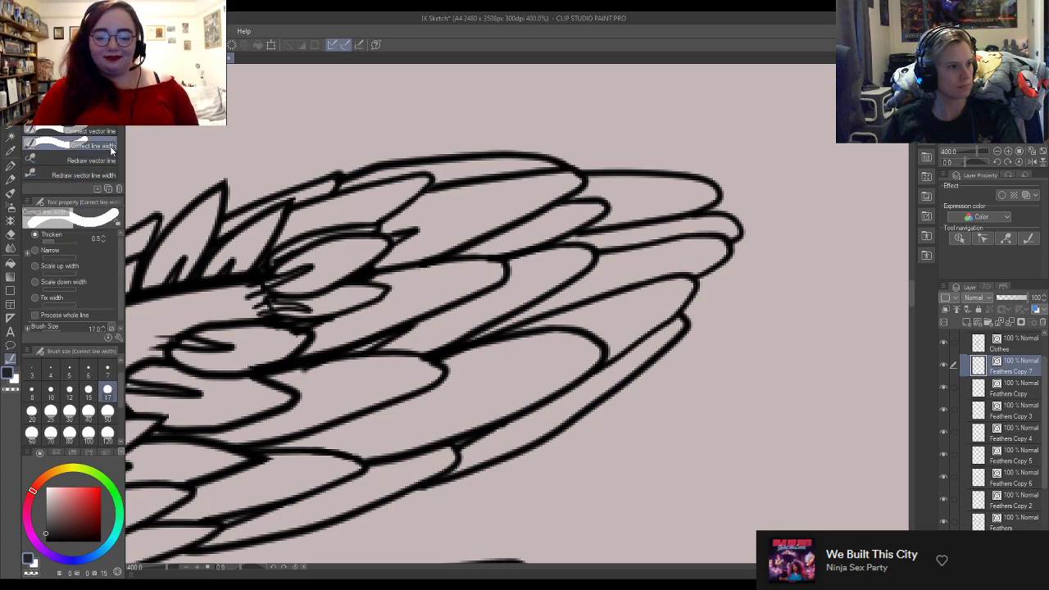
pyautogui.scroll(-2, 703, 311)
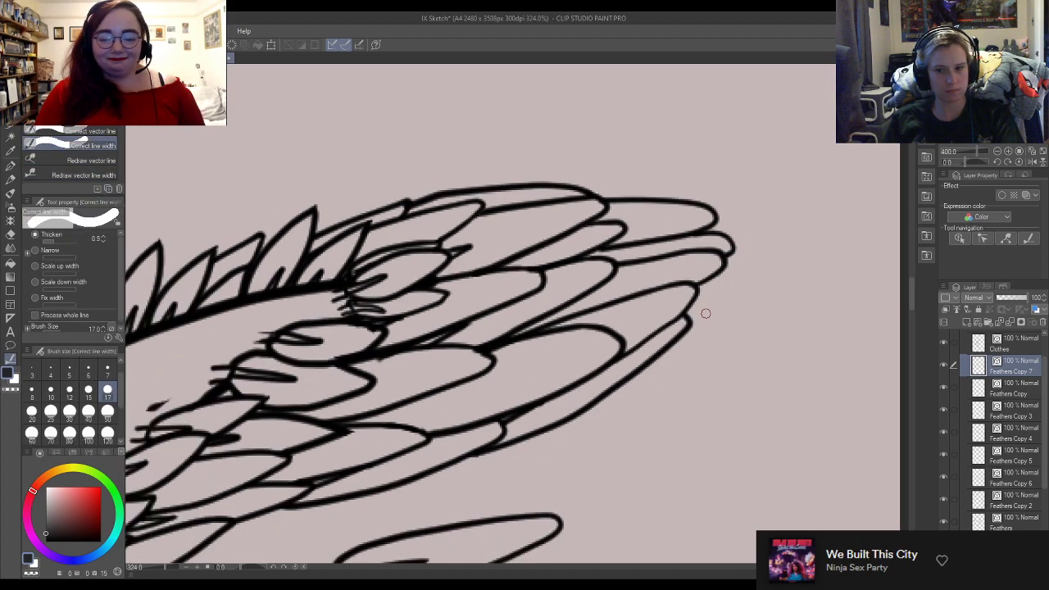
pyautogui.scroll(-5, 749, 295)
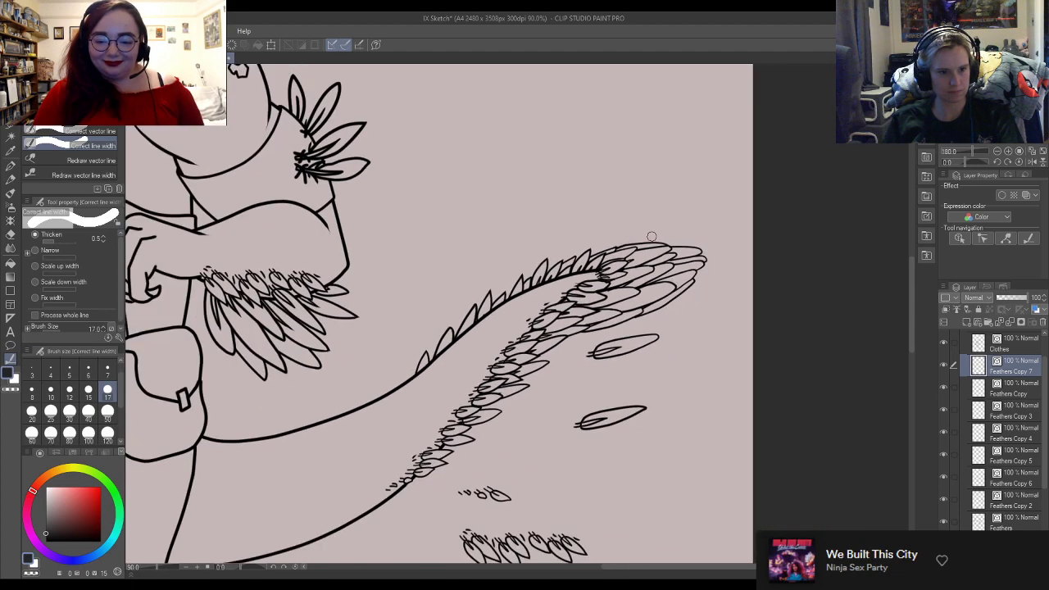
pyautogui.click(90, 87)
pyautogui.scroll(3, 722, 304)
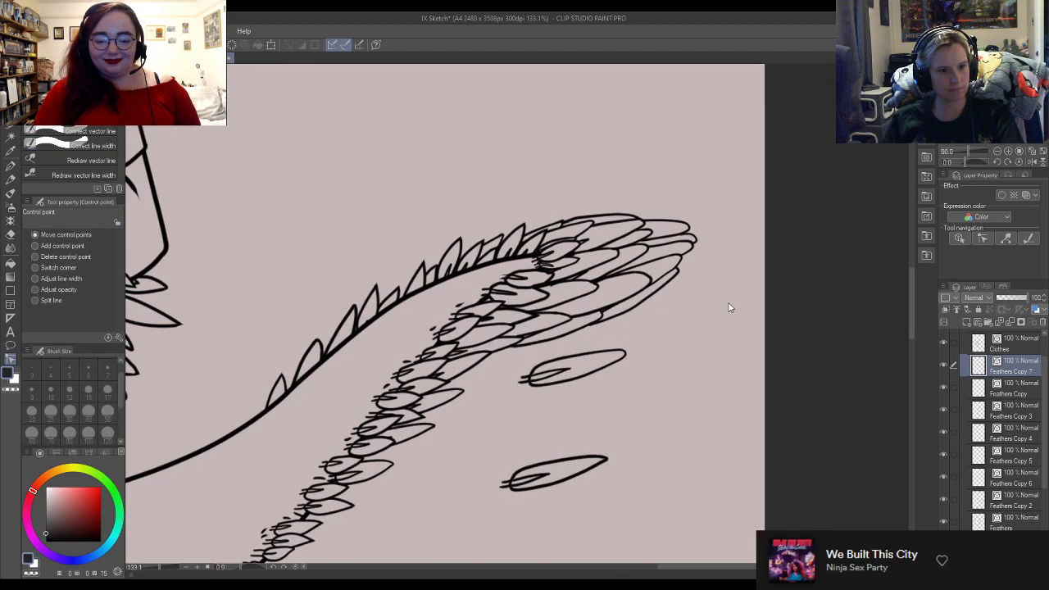
pyautogui.click(91, 102)
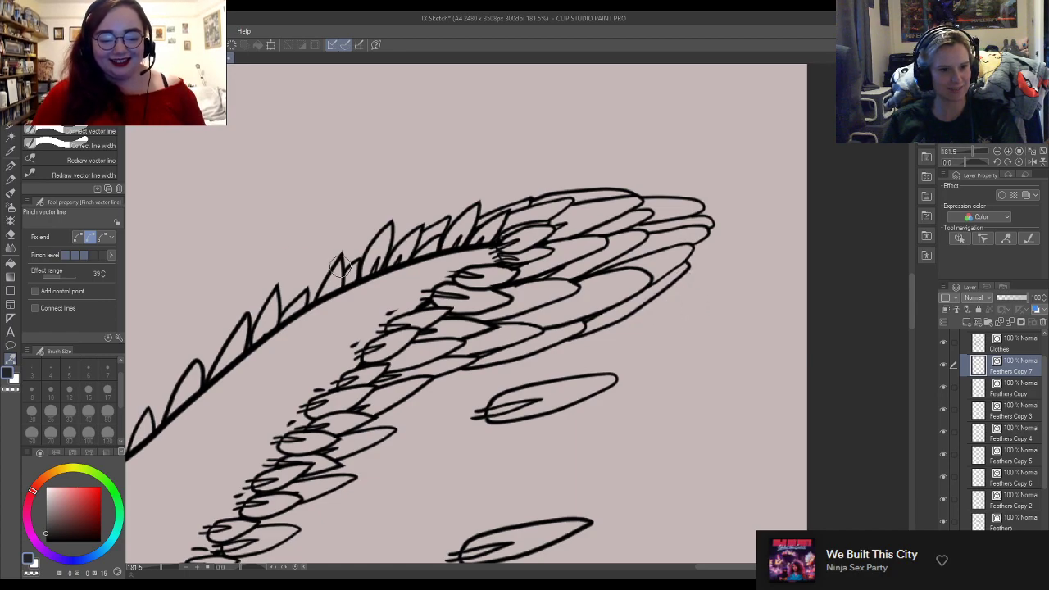
pyautogui.click(90, 143)
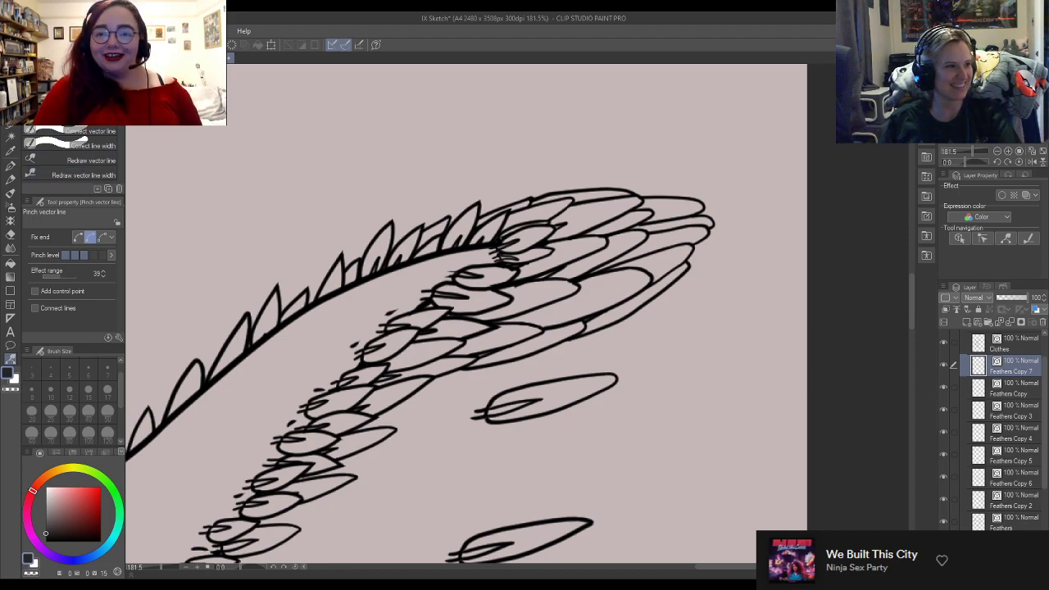
pyautogui.press('y')
# Step: Change the fixed-end mode of Pinch vector line and bulge the lowest outer feather's lower edge outward so it rounds into the tip
pyautogui.scroll(3, 502, 290)
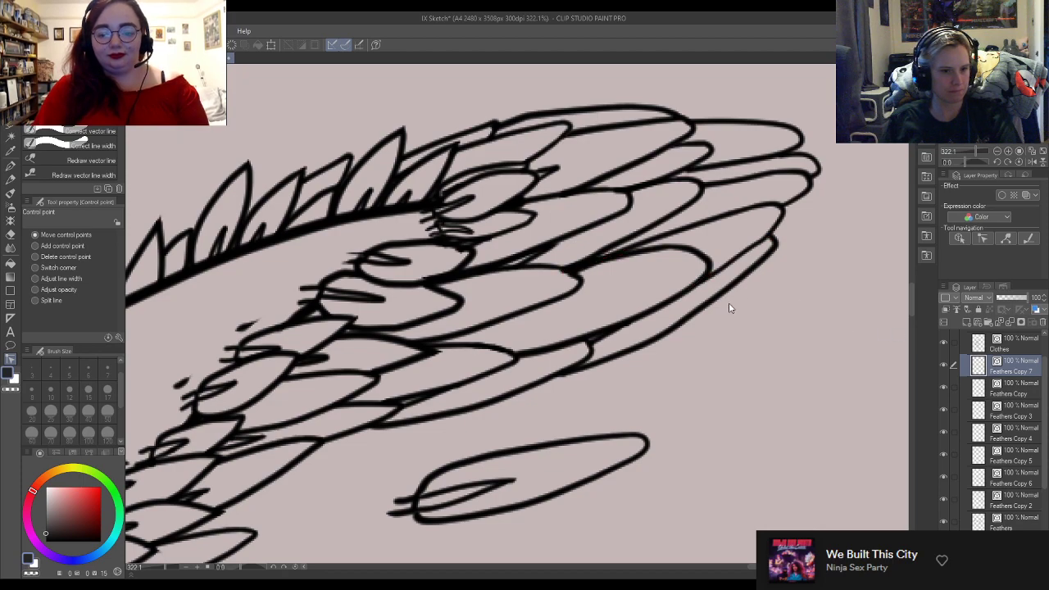
pyautogui.click(90, 102)
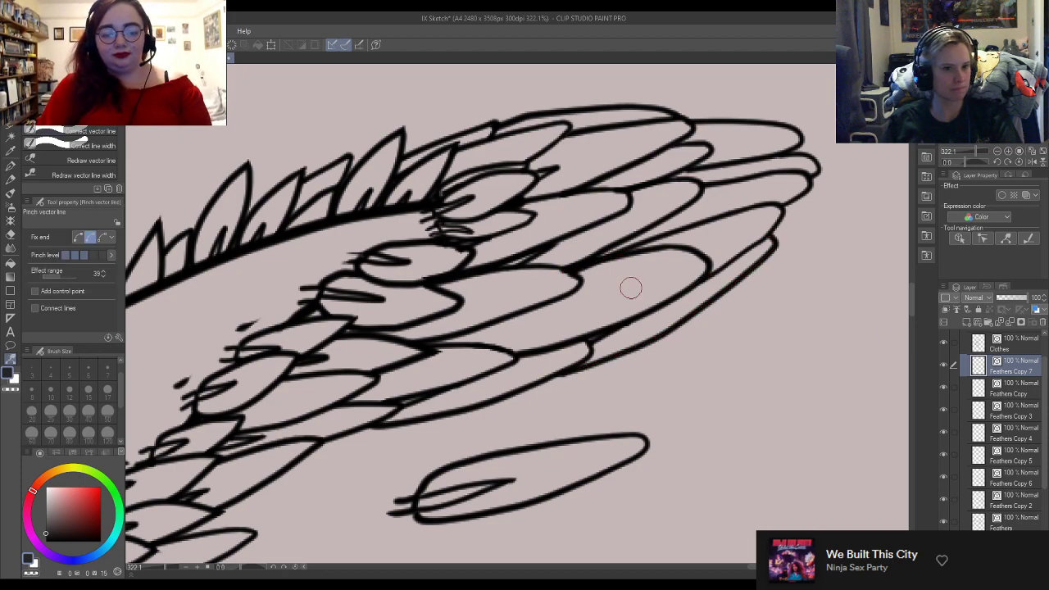
pyautogui.moveTo(724, 296); pyautogui.dragTo(729, 297)
pyautogui.moveTo(728, 302); pyautogui.dragTo(771, 246)
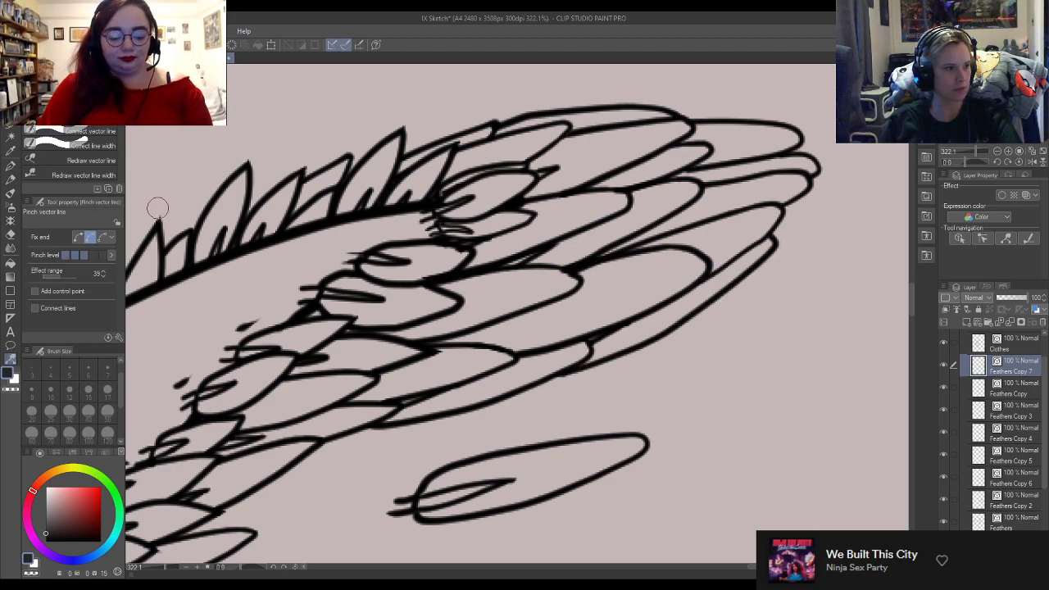
pyautogui.click(78, 236)
pyautogui.moveTo(728, 288); pyautogui.dragTo(740, 287)
pyautogui.moveTo(651, 339); pyautogui.dragTo(655, 333)
pyautogui.moveTo(779, 262); pyautogui.dragTo(783, 267)
pyautogui.scroll(-6, 782, 267)
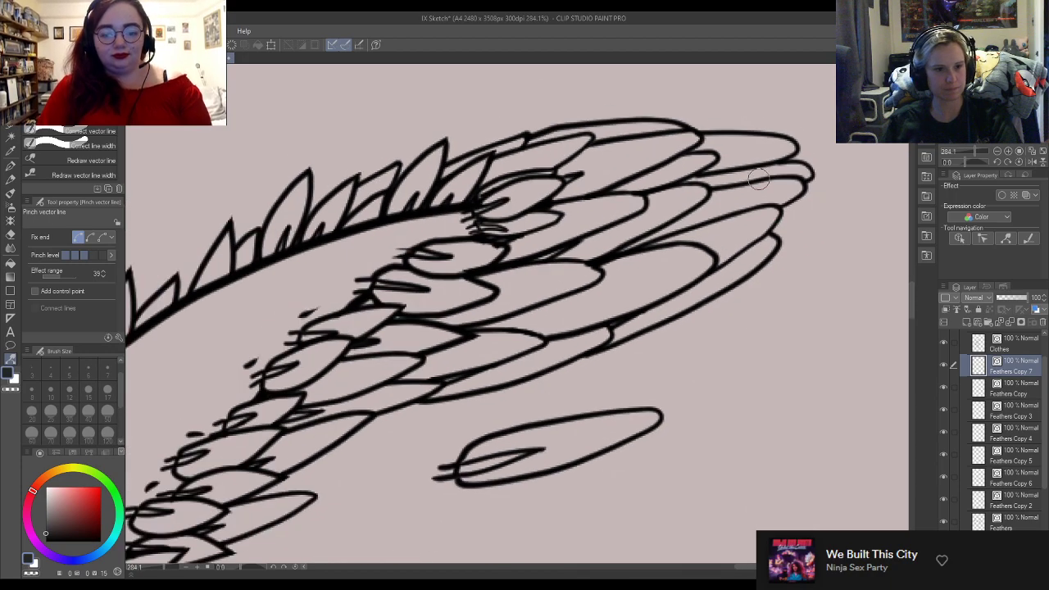
pyautogui.scroll(-3, 808, 207)
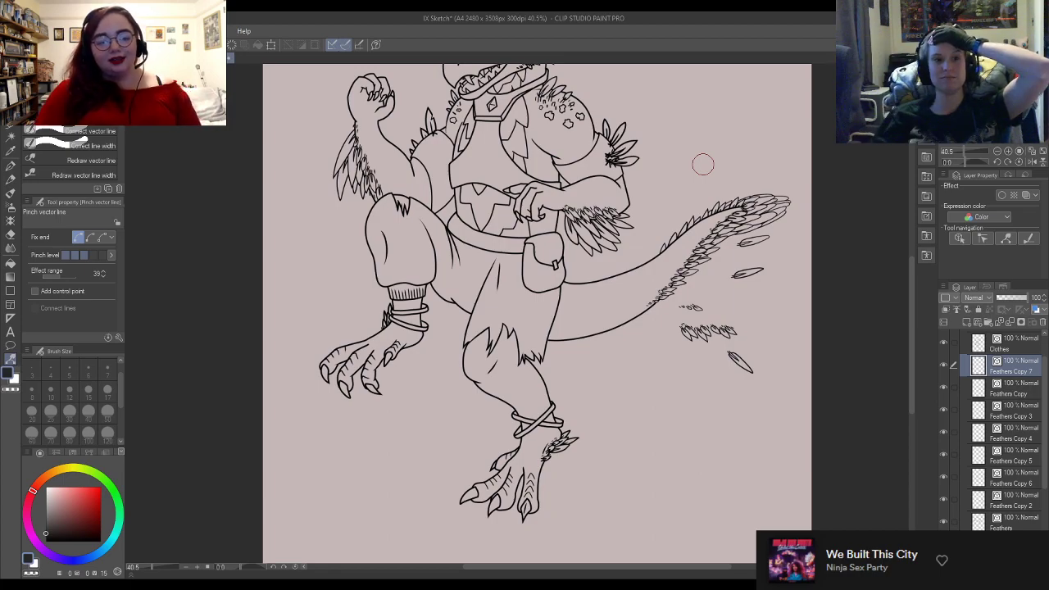
pyautogui.scroll(-2, 697, 355)
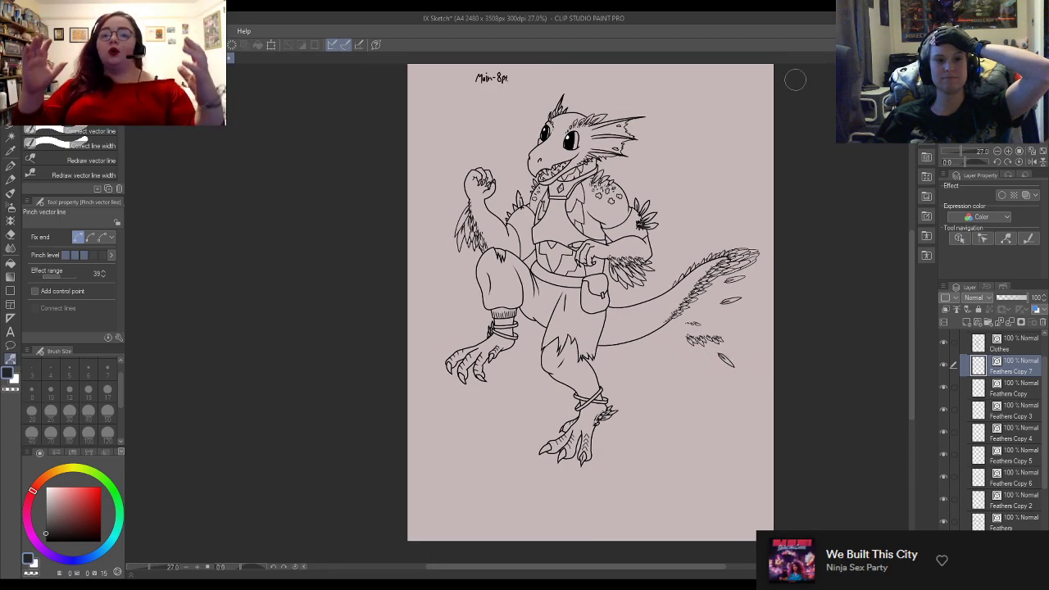
pyautogui.scroll(1, 767, 99)
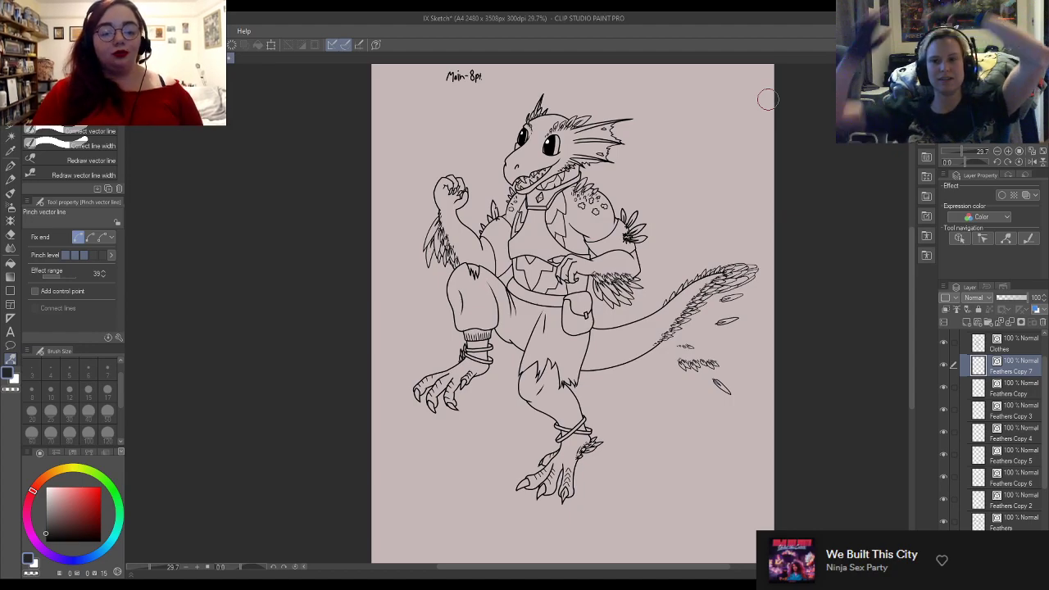
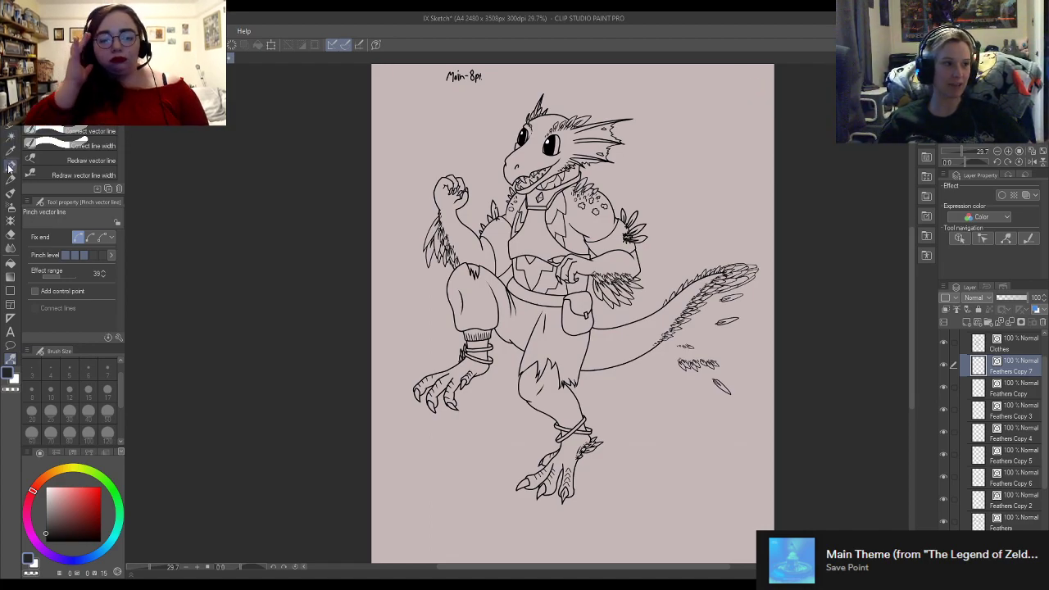
# Step: Add a new raster layer above the Feathers Copy 7 layer, with the Turnip pen at size 8 ready for drawing
pyautogui.press('p')
pyautogui.scroll(1, 766, 378)
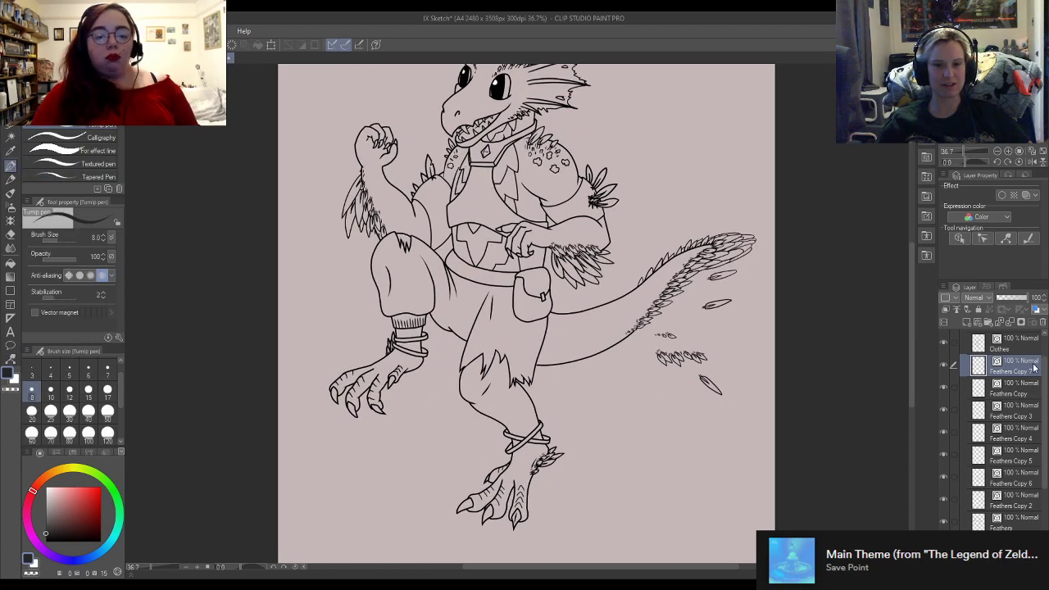
pyautogui.click(964, 321)
pyautogui.scroll(1, 696, 164)
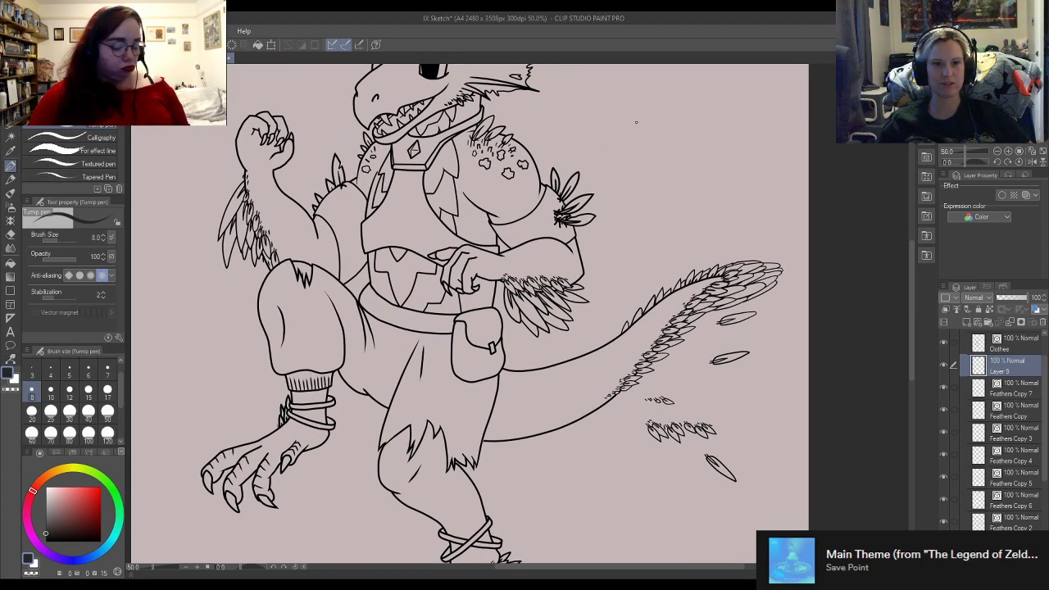
pyautogui.scroll(1, 683, 183)
pyautogui.scroll(1, 683, 182)
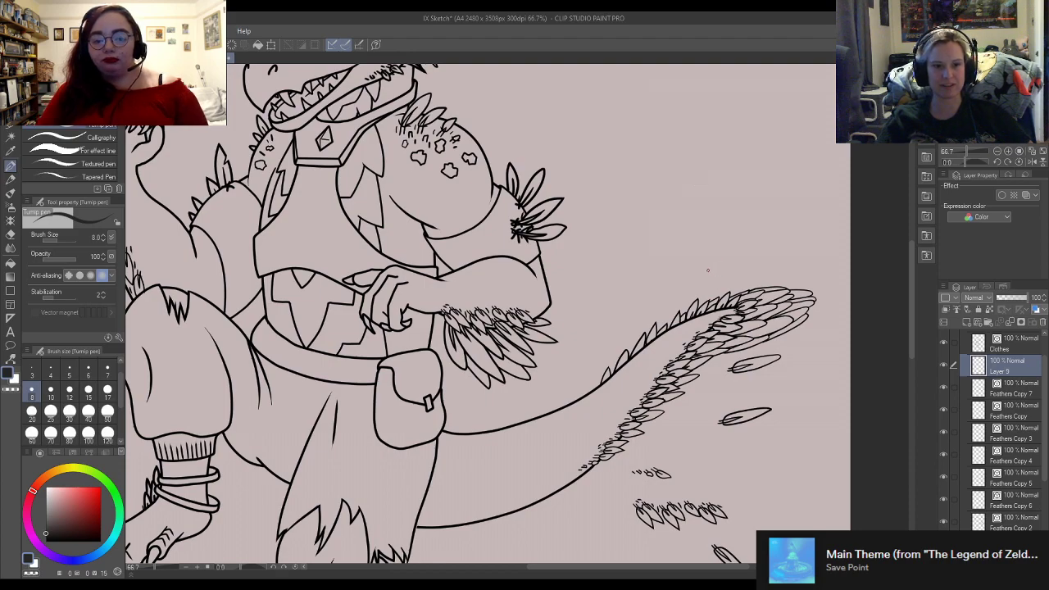
# Step: Try a rough sketch of a fan-shaped form with a two-line diagonal shaft in the empty area above the tail
pyautogui.moveTo(676, 236)
pyautogui.mouseDown()
pyautogui.moveTo(686, 163)
pyautogui.moveTo(763, 211)
pyautogui.mouseUp()
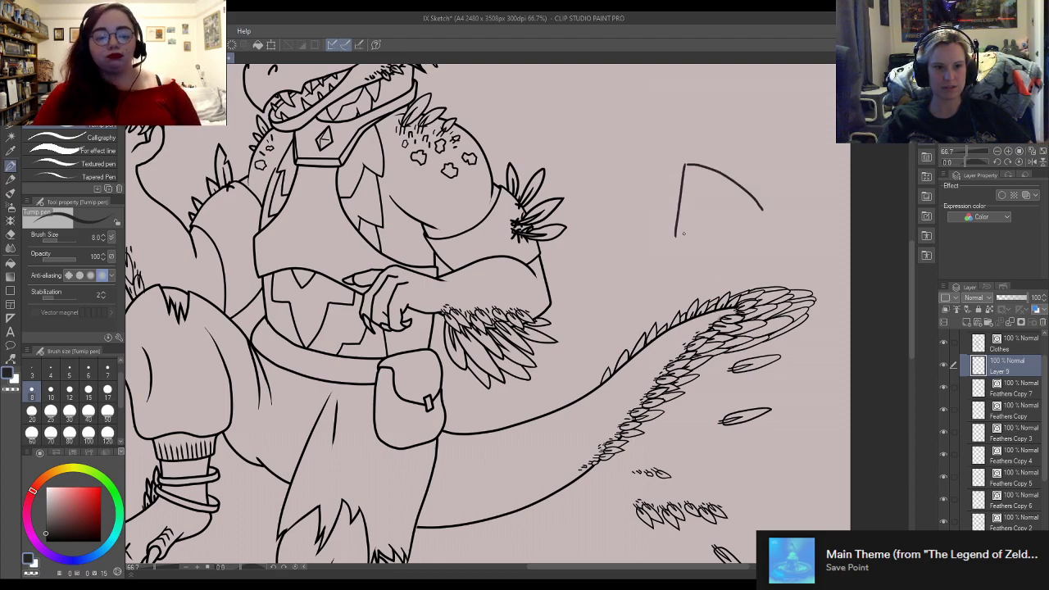
pyautogui.moveTo(704, 238); pyautogui.dragTo(756, 220)
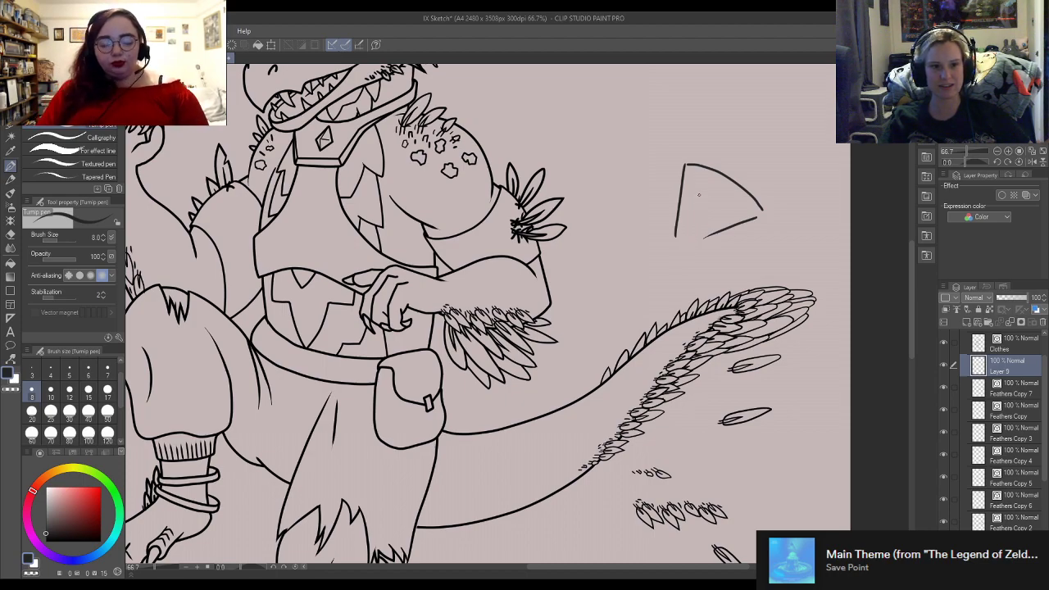
pyautogui.moveTo(707, 199); pyautogui.dragTo(607, 301)
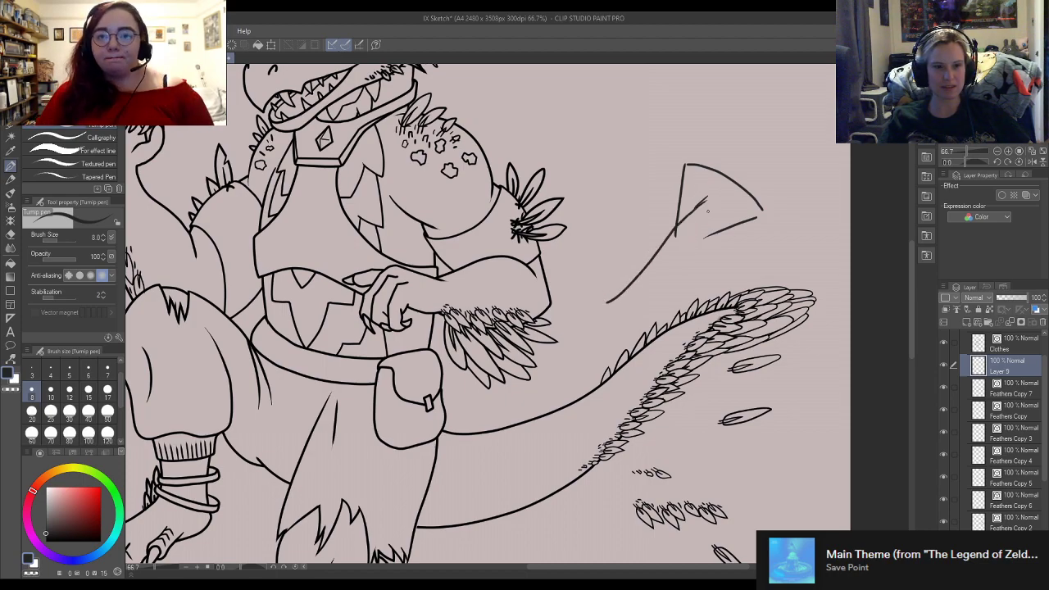
pyautogui.moveTo(709, 199)
pyautogui.mouseDown()
pyautogui.moveTo(661, 271)
pyautogui.moveTo(613, 305)
pyautogui.mouseUp()
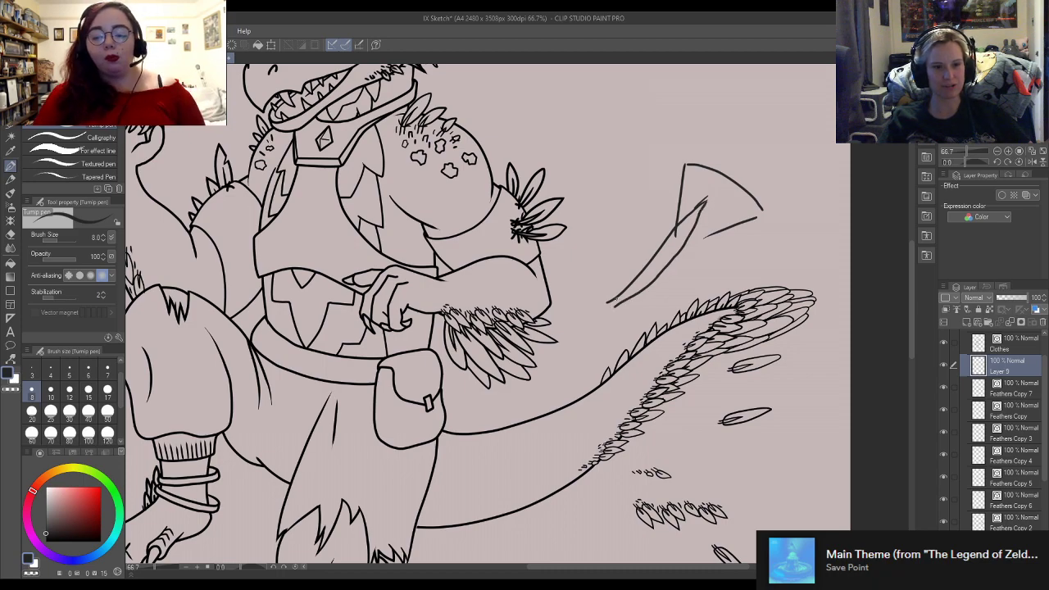
# Step: Undo all strokes of the rough sketch above the tail
pyautogui.scroll(-4, 707, 272)
pyautogui.scroll(5, 707, 272)
pyautogui.hotkey('ctrl', 'z')
pyautogui.hotkey('ctrl', 'z')
pyautogui.hotkey('ctrl', 'z')
pyautogui.hotkey('ctrl', 'z')
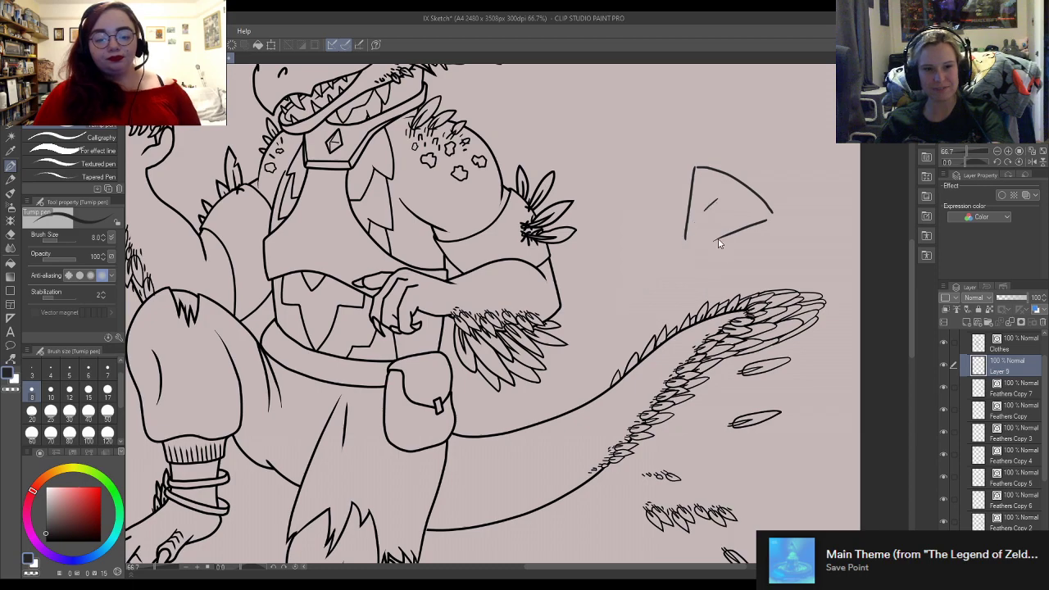
pyautogui.hotkey('ctrl', 'z')
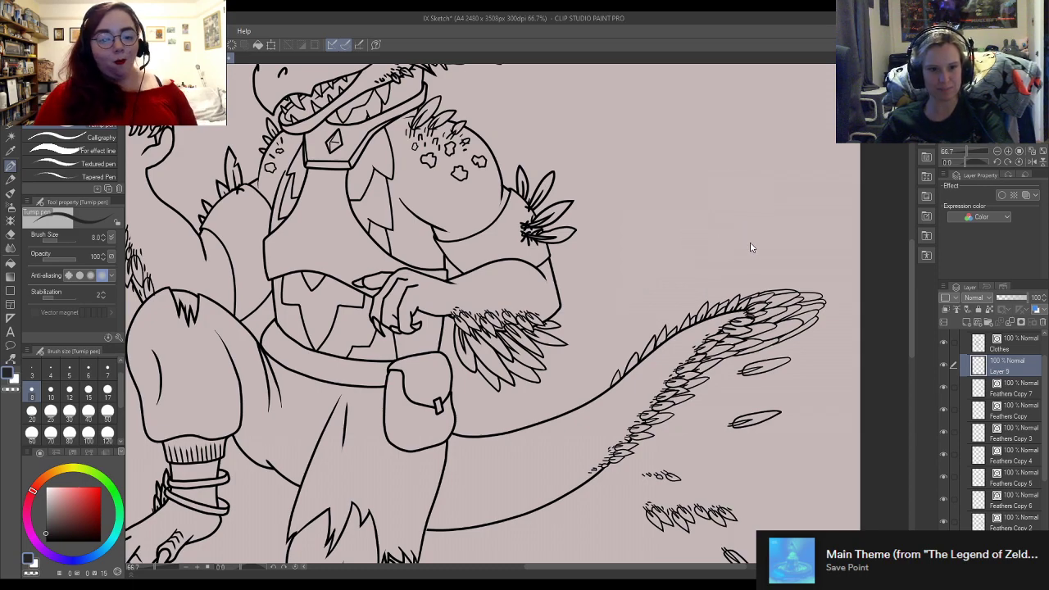
# Step: Sketch a curved, tapering tail form with fine inner feather strokes in the empty area above the tail
pyautogui.scroll(-1, 752, 244)
pyautogui.scroll(2, 794, 342)
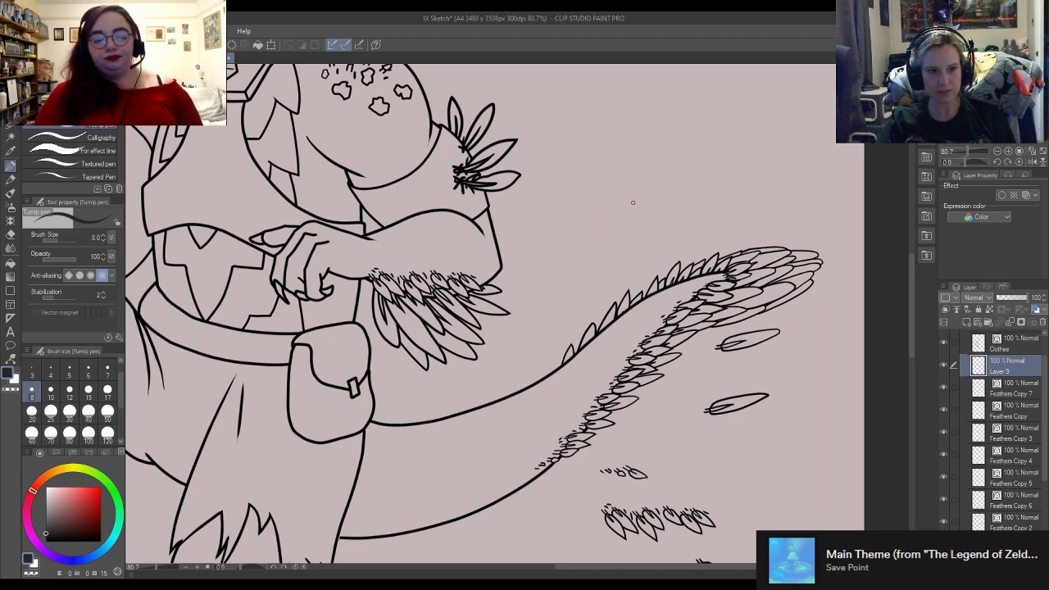
pyautogui.moveTo(631, 201)
pyautogui.mouseDown()
pyautogui.moveTo(718, 151)
pyautogui.moveTo(734, 156)
pyautogui.moveTo(653, 207)
pyautogui.moveTo(660, 216)
pyautogui.moveTo(653, 159)
pyautogui.moveTo(712, 131)
pyautogui.mouseUp()
pyautogui.moveTo(759, 134)
pyautogui.mouseDown()
pyautogui.moveTo(806, 143)
pyautogui.moveTo(792, 164)
pyautogui.moveTo(679, 204)
pyautogui.moveTo(654, 232)
pyautogui.mouseUp()
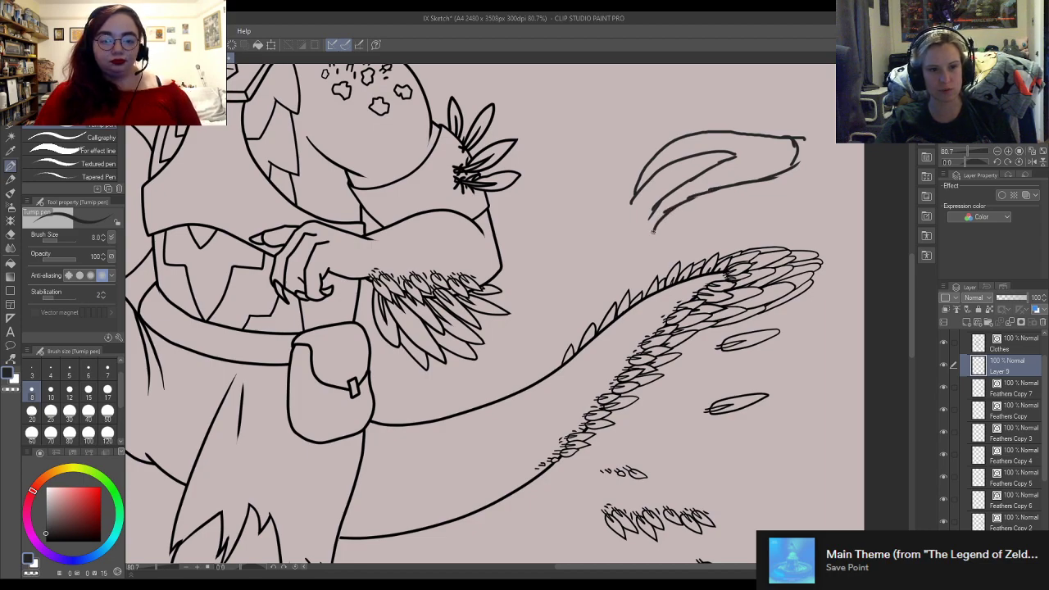
pyautogui.moveTo(656, 170)
pyautogui.mouseDown()
pyautogui.moveTo(704, 137)
pyautogui.moveTo(687, 156)
pyautogui.moveTo(767, 147)
pyautogui.moveTo(737, 162)
pyautogui.moveTo(758, 177)
pyautogui.moveTo(681, 200)
pyautogui.mouseUp()
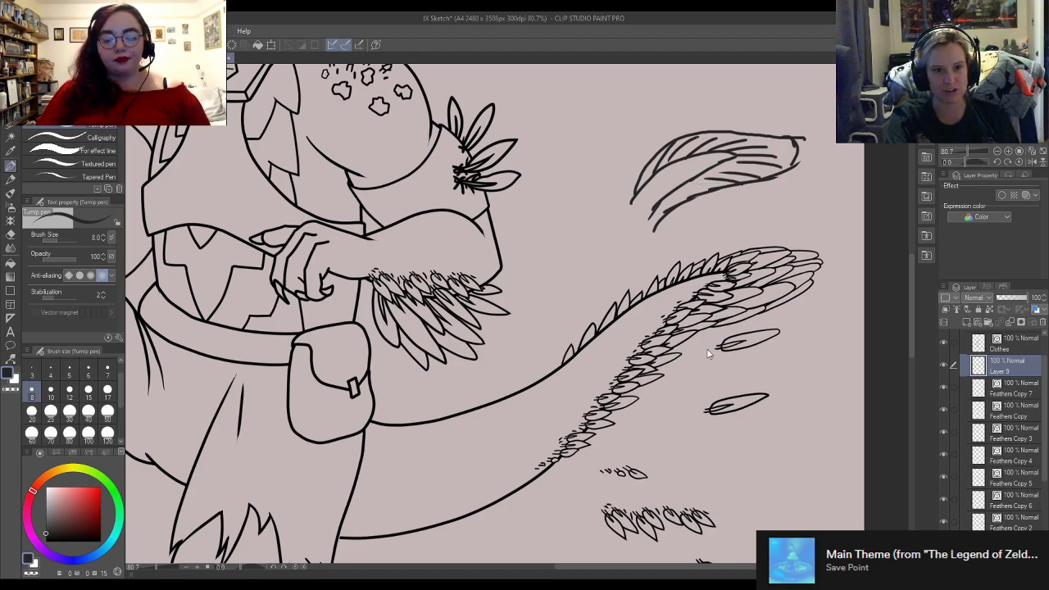
# Step: Undo the inner feather strokes of the sketched form above the tail, keeping its outline
pyautogui.hotkey('ctrl', 'z')
pyautogui.hotkey('ctrl', 'z')
pyautogui.hotkey('ctrl', 'z')
pyautogui.hotkey('ctrl', 'z')
pyautogui.hotkey('ctrl', 'z')
pyautogui.hotkey('ctrl', 'z')
pyautogui.hotkey('ctrl', 'z')
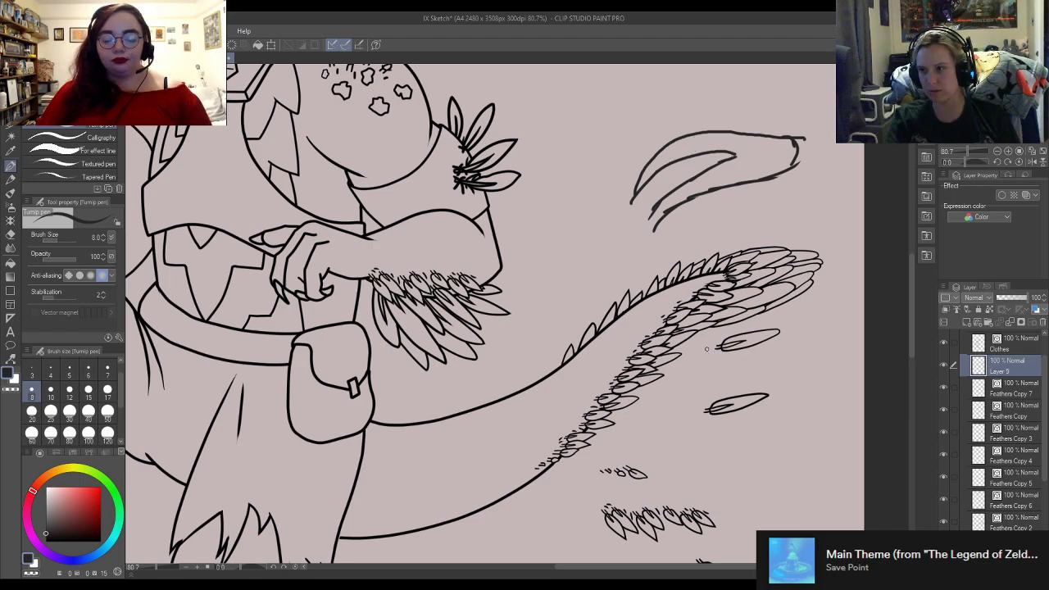
pyautogui.scroll(-5, 707, 349)
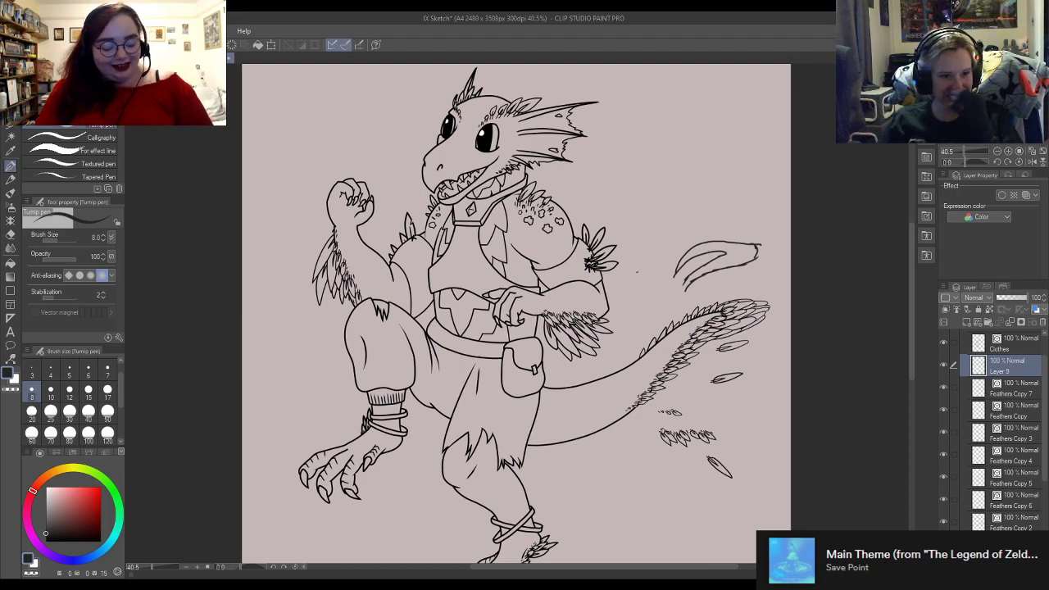
pyautogui.scroll(3, 707, 258)
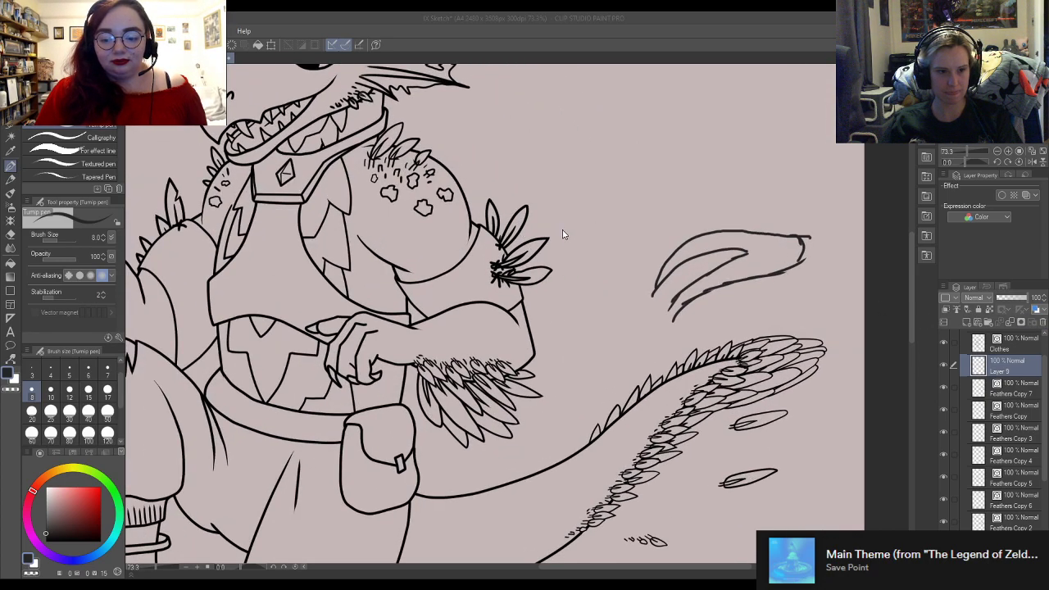
pyautogui.scroll(-4, 704, 308)
pyautogui.scroll(2, 704, 308)
pyautogui.scroll(-2, 705, 307)
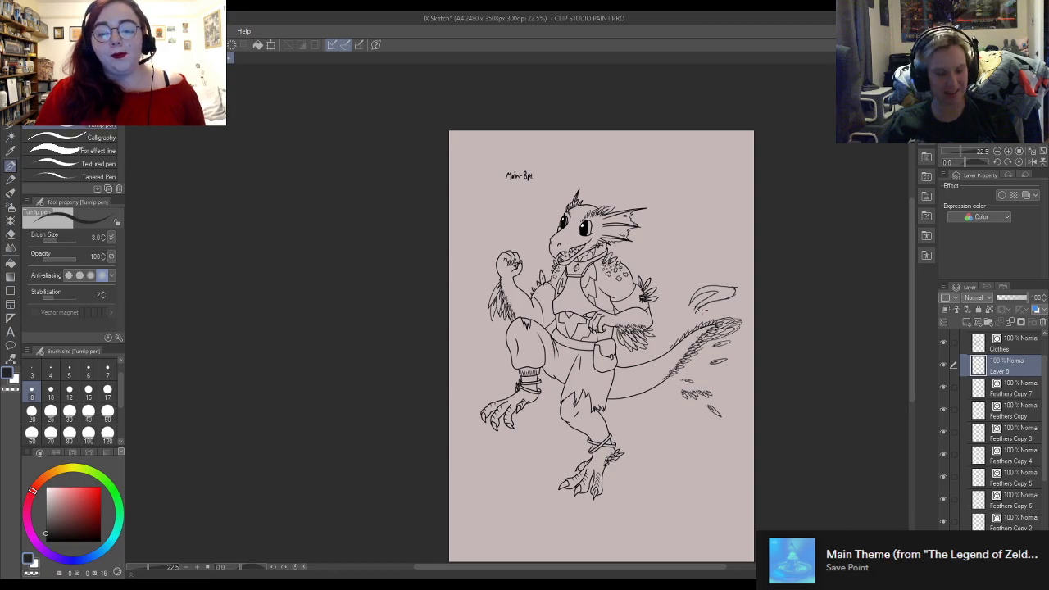
pyautogui.scroll(2, 684, 162)
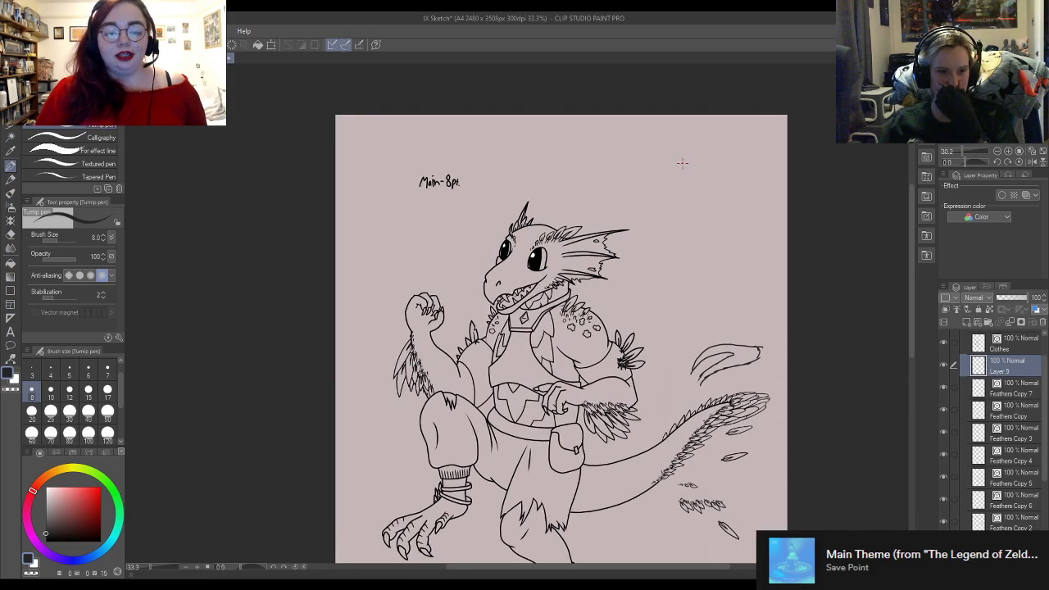
pyautogui.scroll(2, 666, 250)
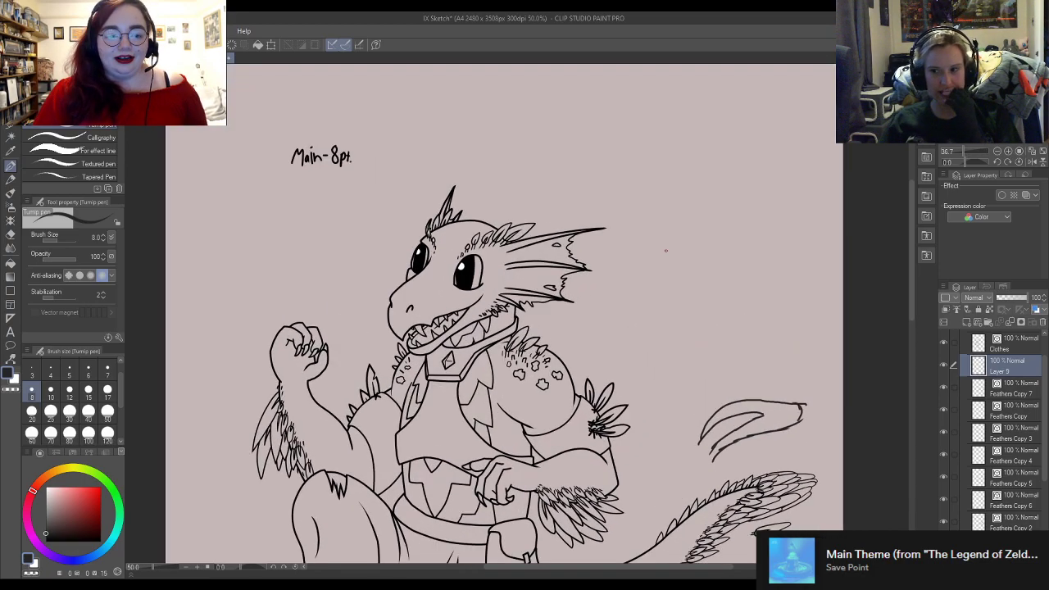
pyautogui.scroll(-2, 666, 250)
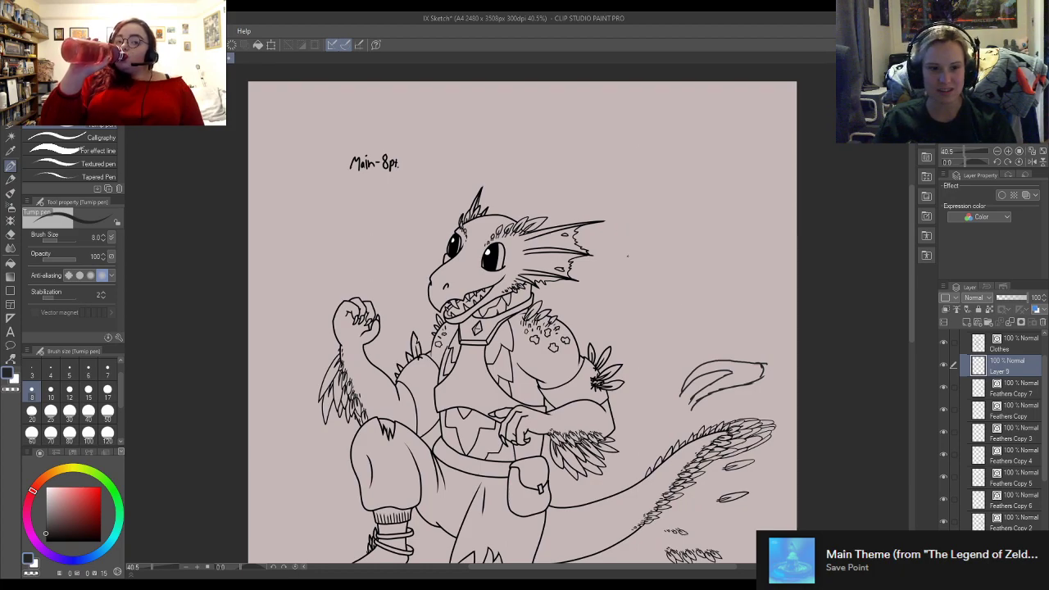
pyautogui.scroll(1, 672, 319)
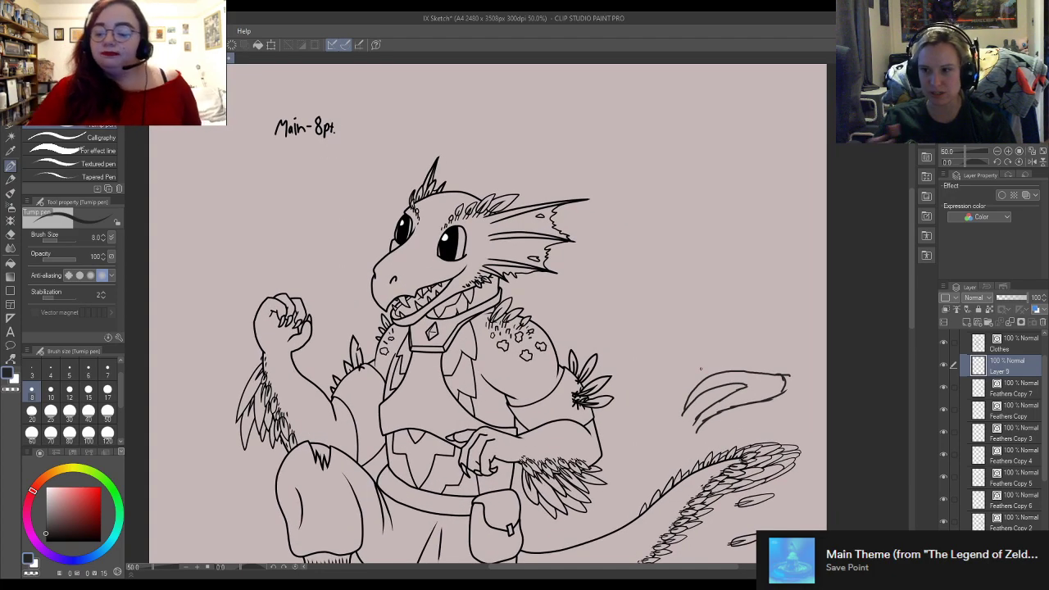
pyautogui.scroll(-1, 672, 373)
pyautogui.scroll(2, 684, 365)
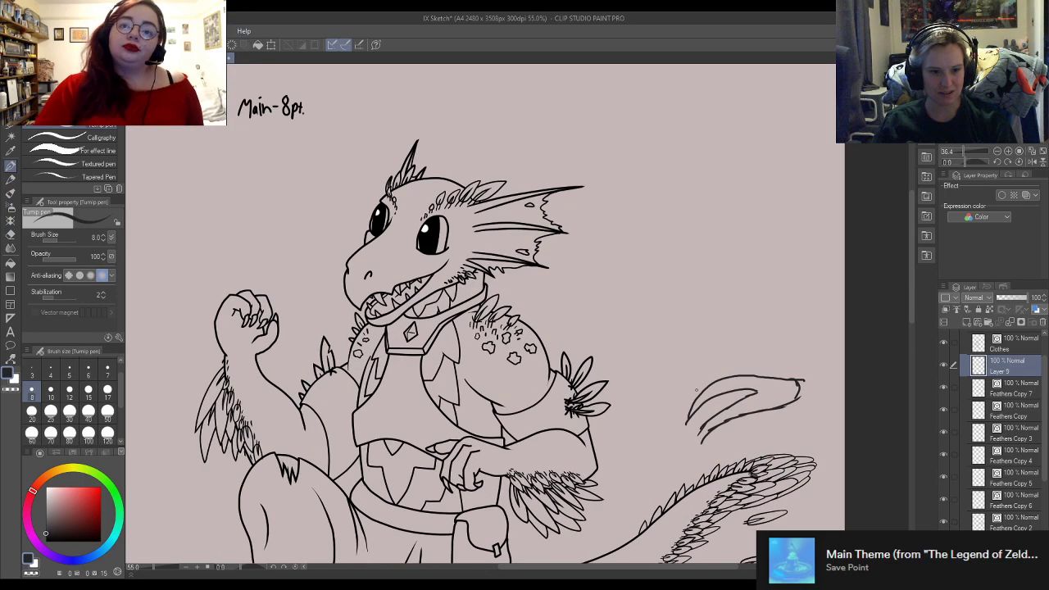
pyautogui.scroll(-1, 690, 364)
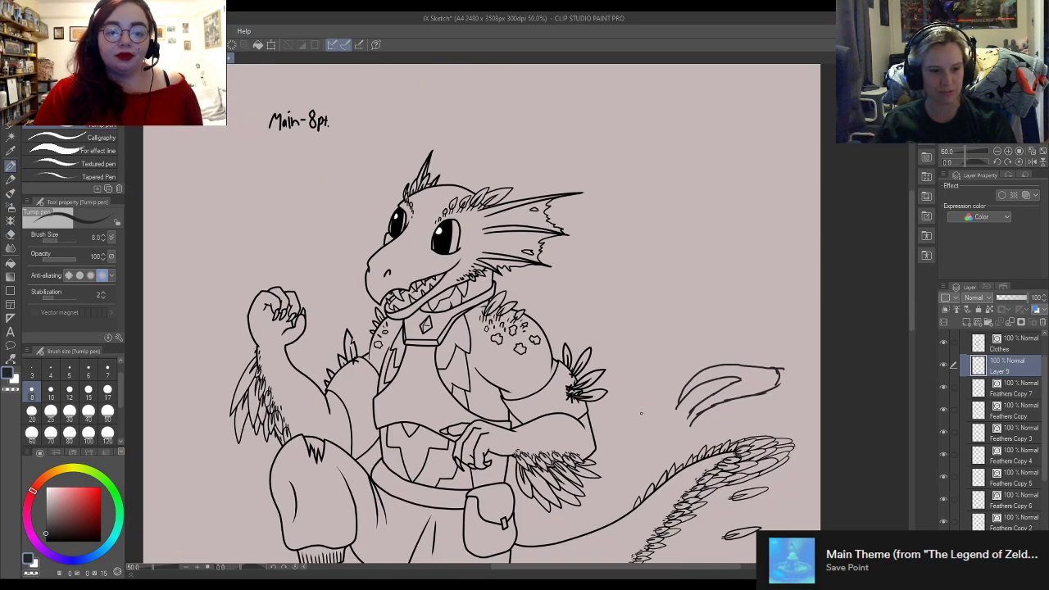
# Step: Sketch a second, upright curling tail form with a rounded tip and small feather tufts on both sides above the first sketch
pyautogui.scroll(1, 642, 412)
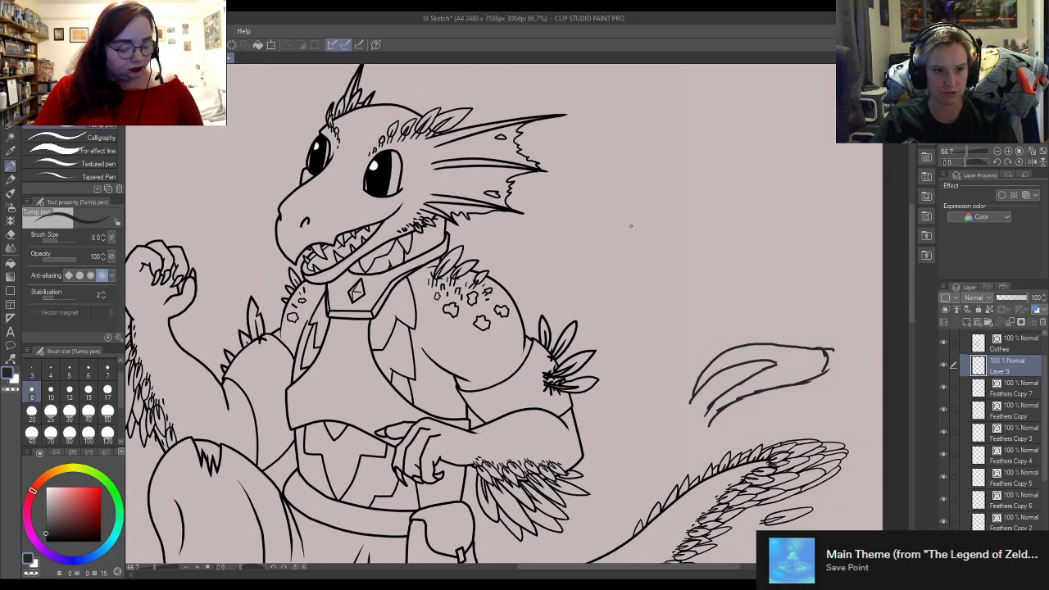
pyautogui.moveTo(623, 287)
pyautogui.mouseDown()
pyautogui.moveTo(701, 212)
pyautogui.moveTo(657, 273)
pyautogui.mouseUp()
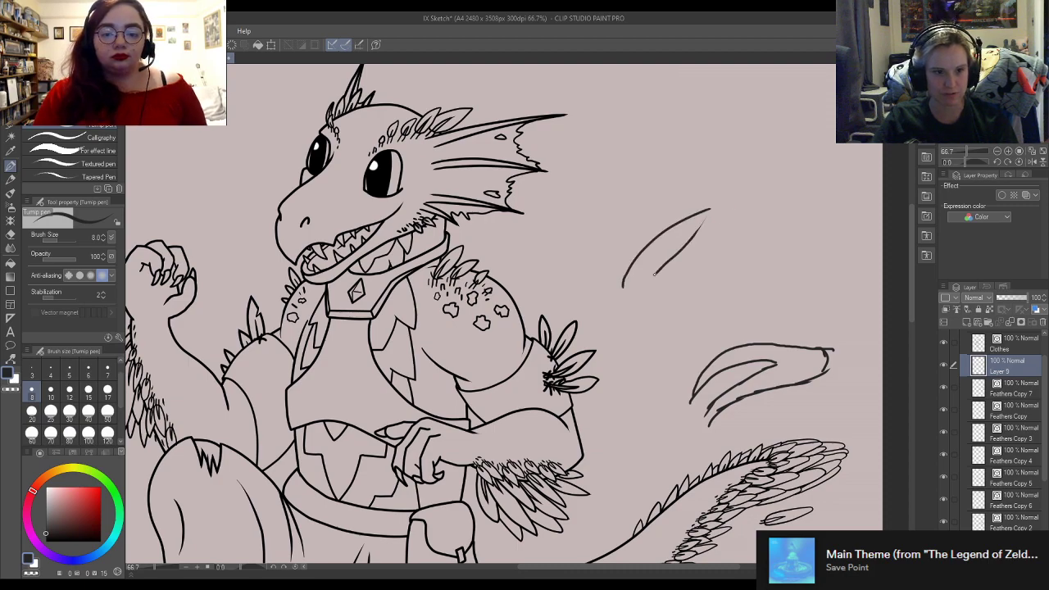
pyautogui.moveTo(711, 212)
pyautogui.mouseDown()
pyautogui.moveTo(656, 273)
pyautogui.moveTo(651, 316)
pyautogui.mouseUp()
pyautogui.moveTo(626, 266)
pyautogui.mouseDown()
pyautogui.moveTo(650, 190)
pyautogui.moveTo(692, 162)
pyautogui.moveTo(660, 187)
pyautogui.moveTo(735, 150)
pyautogui.moveTo(734, 163)
pyautogui.moveTo(747, 151)
pyautogui.moveTo(771, 180)
pyautogui.moveTo(786, 178)
pyautogui.moveTo(656, 288)
pyautogui.mouseUp()
pyautogui.moveTo(681, 276)
pyautogui.mouseDown()
pyautogui.moveTo(658, 287)
pyautogui.moveTo(651, 310)
pyautogui.mouseUp()
pyautogui.moveTo(689, 292); pyautogui.dragTo(650, 322)
pyautogui.moveTo(630, 238)
pyautogui.mouseDown()
pyautogui.moveTo(617, 287)
pyautogui.moveTo(613, 275)
pyautogui.moveTo(621, 355)
pyautogui.mouseUp()
pyautogui.moveTo(656, 302); pyautogui.dragTo(654, 371)
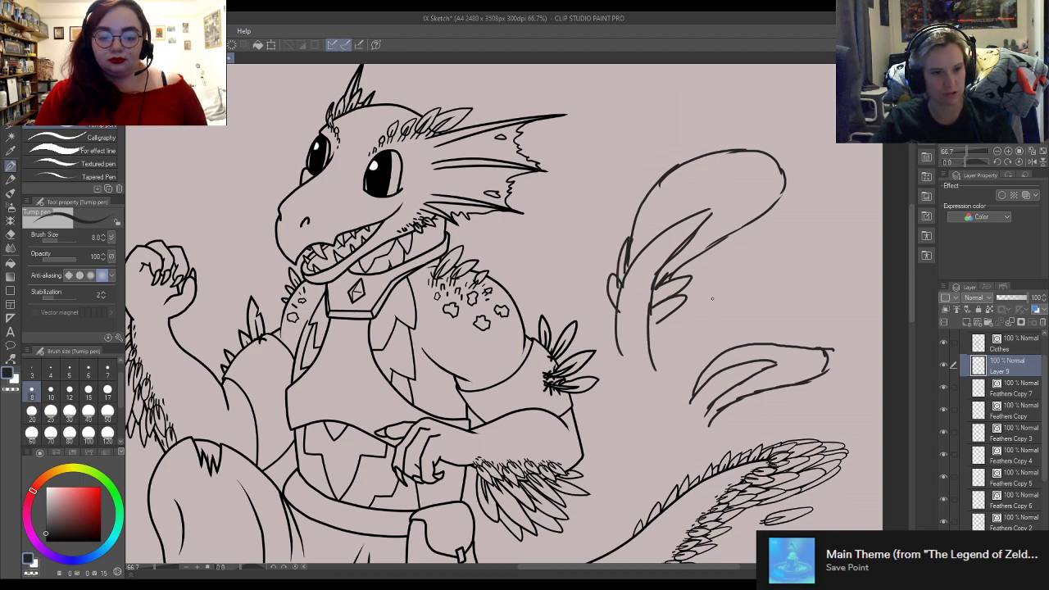
# Step: Sketch a pointed form with a curved offshoot and zigzag fur marks above the curling tail sketch
pyautogui.scroll(-6, 492, 312)
pyautogui.scroll(4, 492, 311)
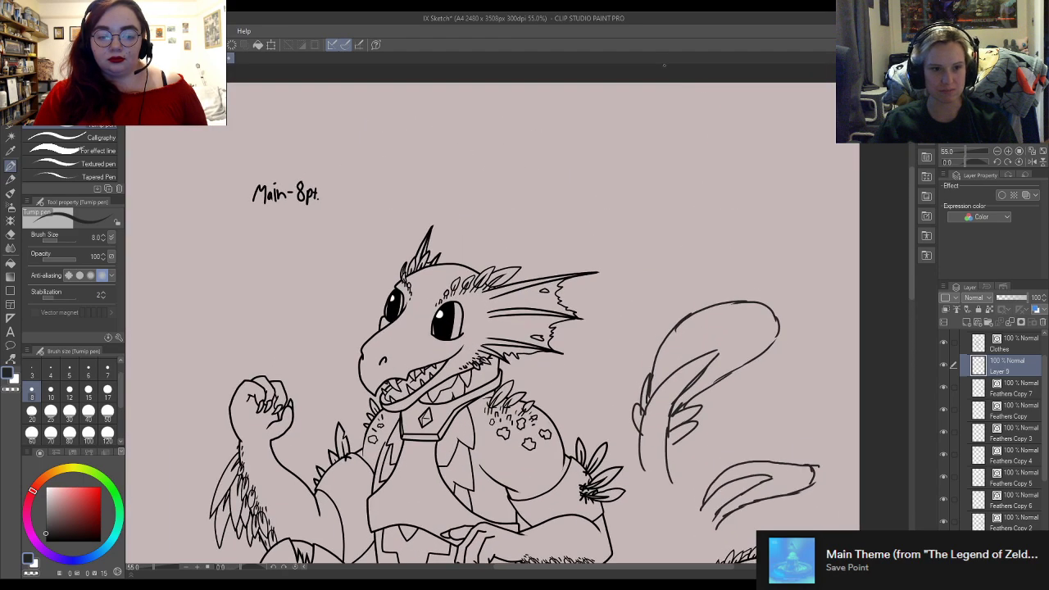
pyautogui.moveTo(663, 209)
pyautogui.mouseDown()
pyautogui.moveTo(690, 153)
pyautogui.moveTo(724, 243)
pyautogui.mouseUp()
pyautogui.moveTo(630, 226)
pyautogui.mouseDown()
pyautogui.moveTo(672, 256)
pyautogui.moveTo(650, 325)
pyautogui.mouseUp()
pyautogui.moveTo(727, 252); pyautogui.dragTo(666, 315)
pyautogui.moveTo(686, 179); pyautogui.dragTo(685, 209)
pyautogui.moveTo(693, 187); pyautogui.dragTo(694, 210)
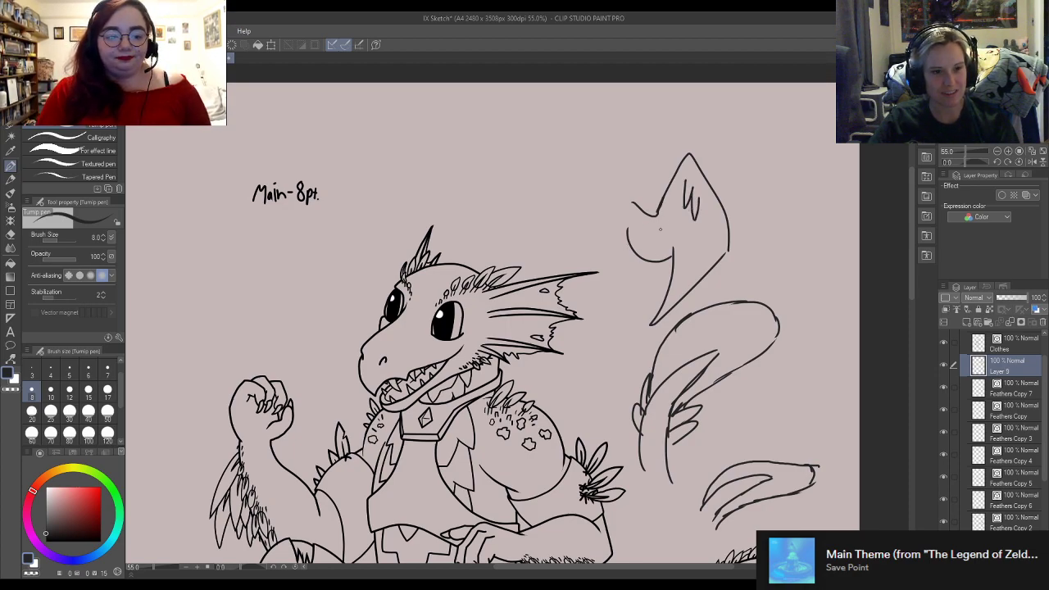
pyautogui.moveTo(699, 197); pyautogui.dragTo(706, 214)
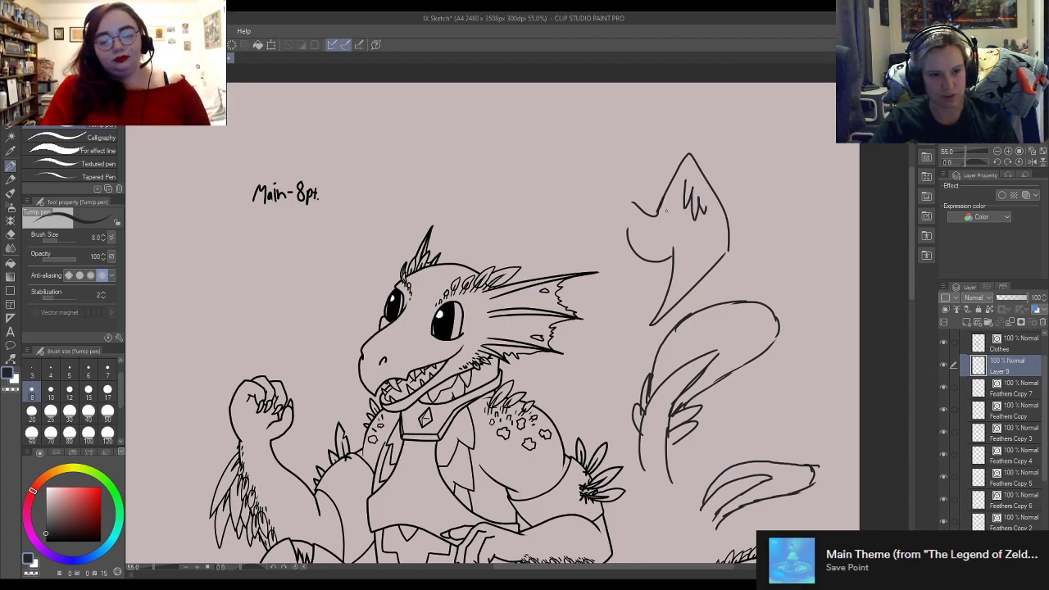
pyautogui.moveTo(640, 224)
pyautogui.mouseDown()
pyautogui.moveTo(660, 239)
pyautogui.moveTo(669, 223)
pyautogui.mouseUp()
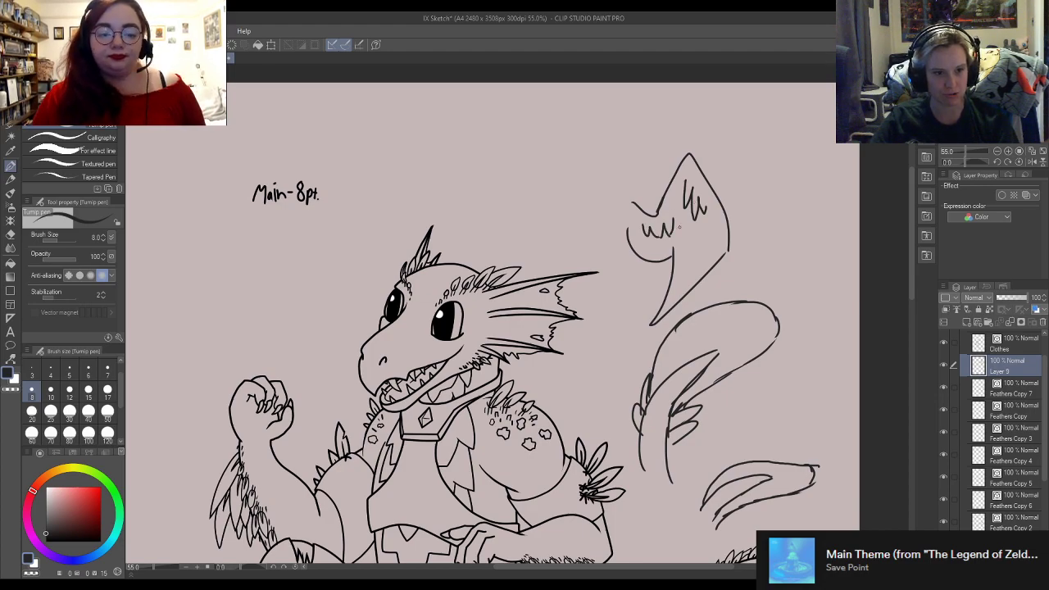
# Step: Sketch a small bent arm with a raised fist and feathers trailing from the forearm, beside the pointed form
pyautogui.scroll(-3, 701, 336)
pyautogui.scroll(-1, 700, 331)
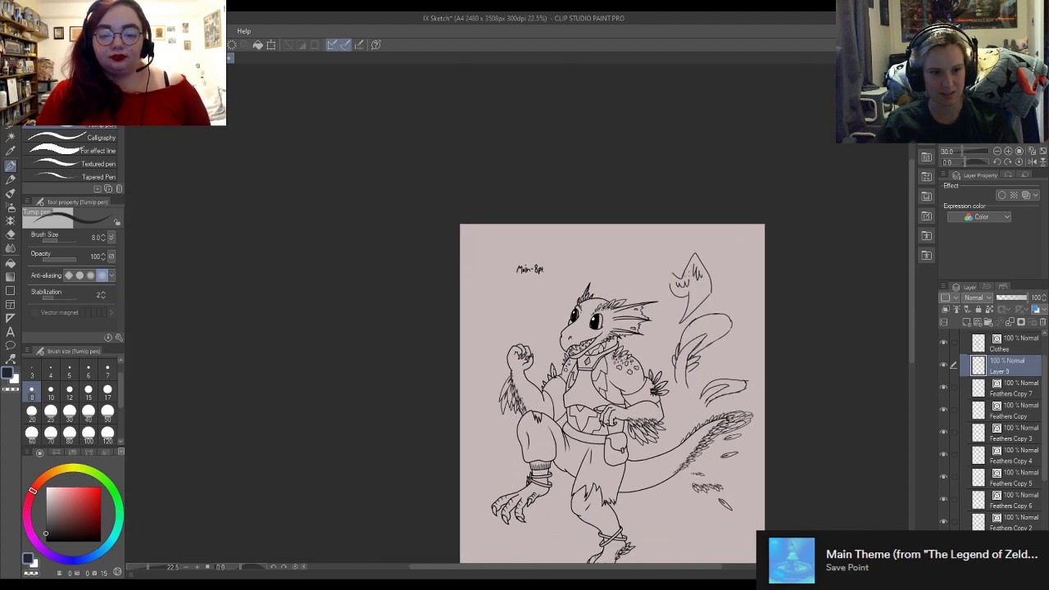
pyautogui.scroll(3, 646, 271)
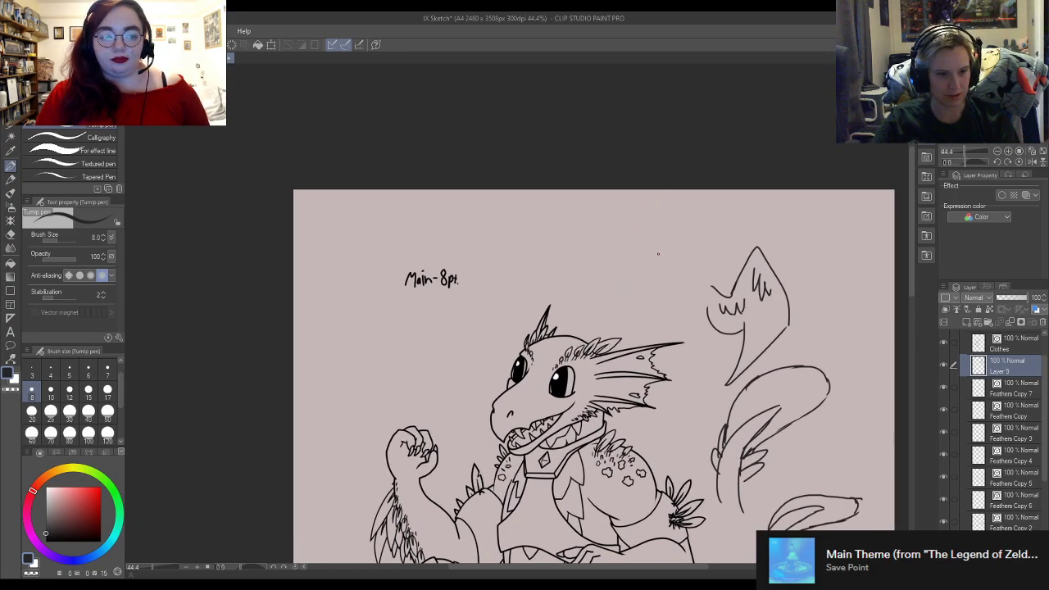
pyautogui.moveTo(619, 244)
pyautogui.mouseDown()
pyautogui.moveTo(635, 266)
pyautogui.moveTo(658, 263)
pyautogui.moveTo(702, 231)
pyautogui.mouseUp()
pyautogui.moveTo(633, 267)
pyautogui.mouseDown()
pyautogui.moveTo(656, 290)
pyautogui.moveTo(697, 253)
pyautogui.moveTo(673, 265)
pyautogui.mouseUp()
pyautogui.moveTo(691, 233); pyautogui.dragTo(693, 250)
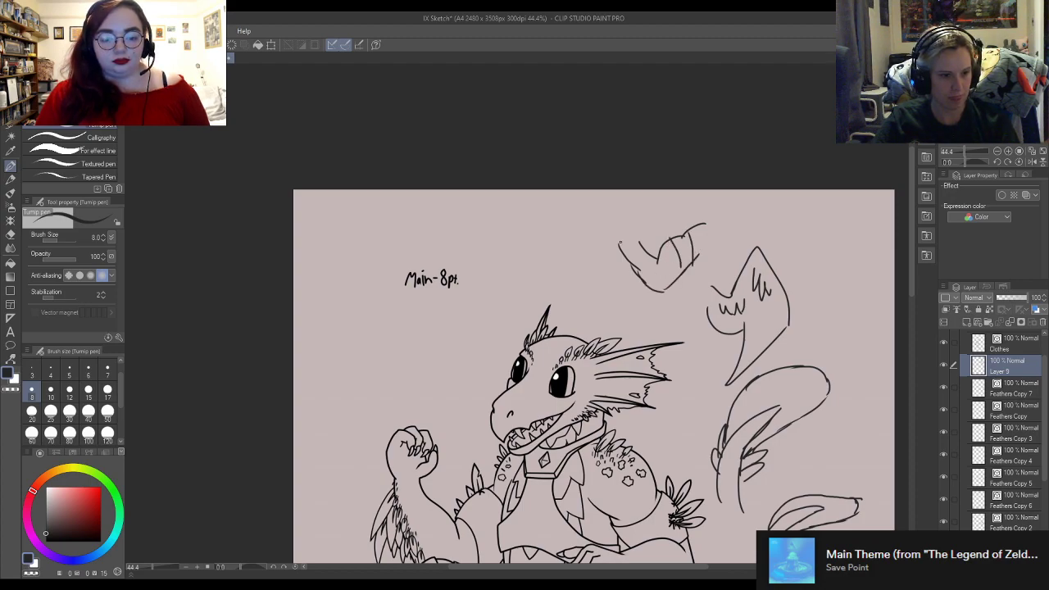
pyautogui.moveTo(622, 223)
pyautogui.mouseDown()
pyautogui.moveTo(616, 247)
pyautogui.moveTo(627, 233)
pyautogui.moveTo(642, 238)
pyautogui.moveTo(623, 273)
pyautogui.moveTo(638, 313)
pyautogui.mouseUp()
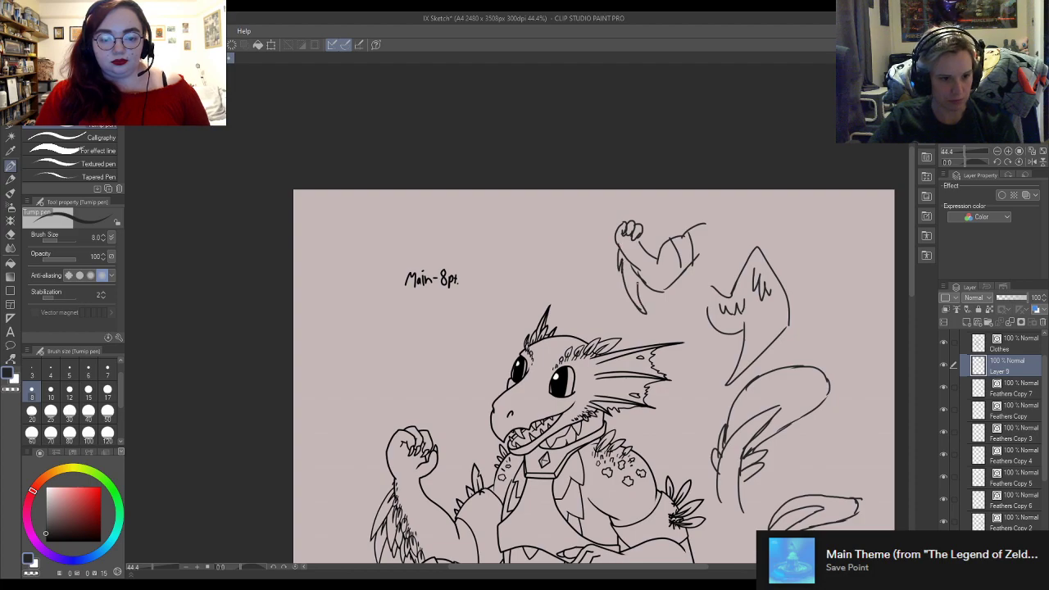
# Step: Delete the raster layer holding the rough tail and arm sketches
pyautogui.scroll(-2, 591, 221)
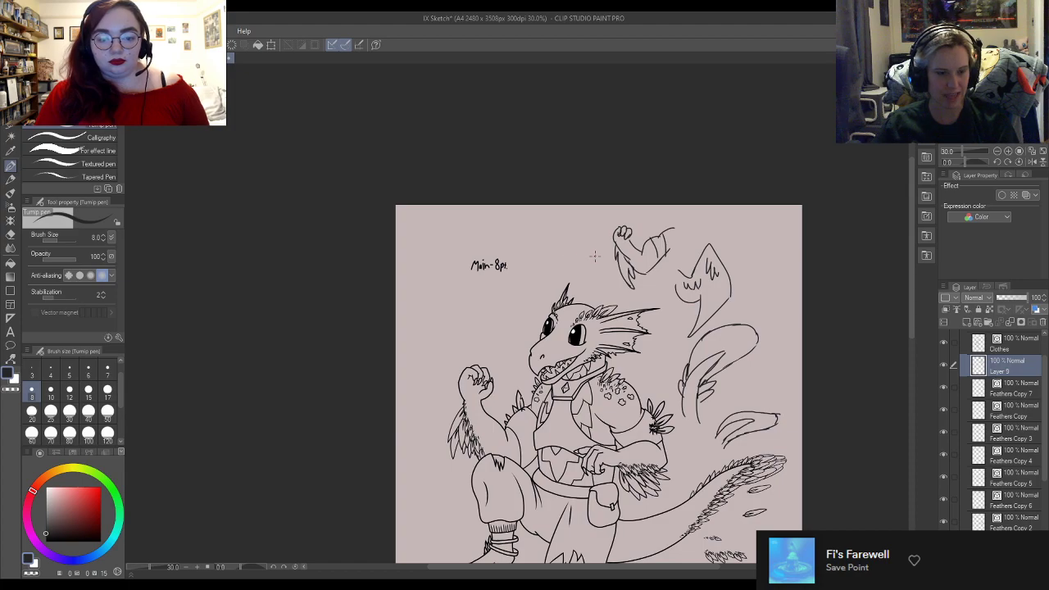
pyautogui.scroll(-1, 597, 260)
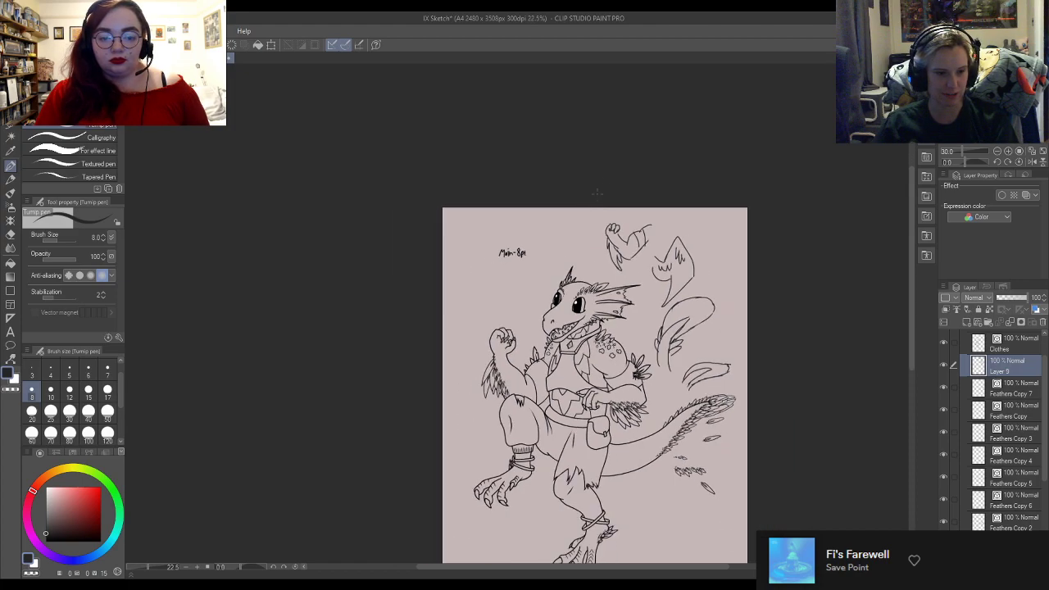
pyautogui.scroll(-1, 597, 260)
pyautogui.scroll(3, 564, 322)
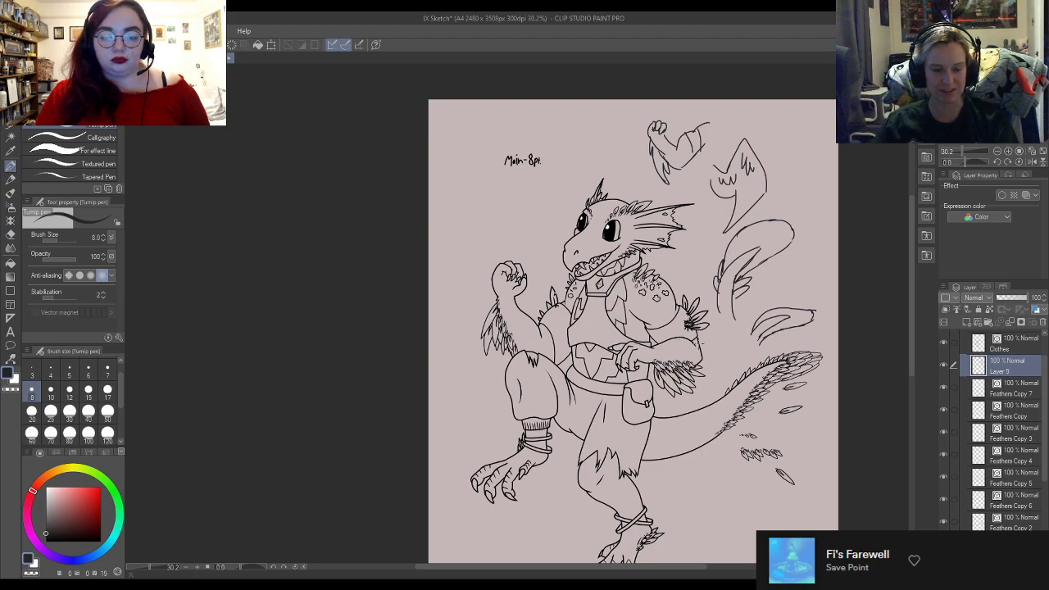
pyautogui.scroll(-1, 685, 341)
pyautogui.scroll(2, 738, 229)
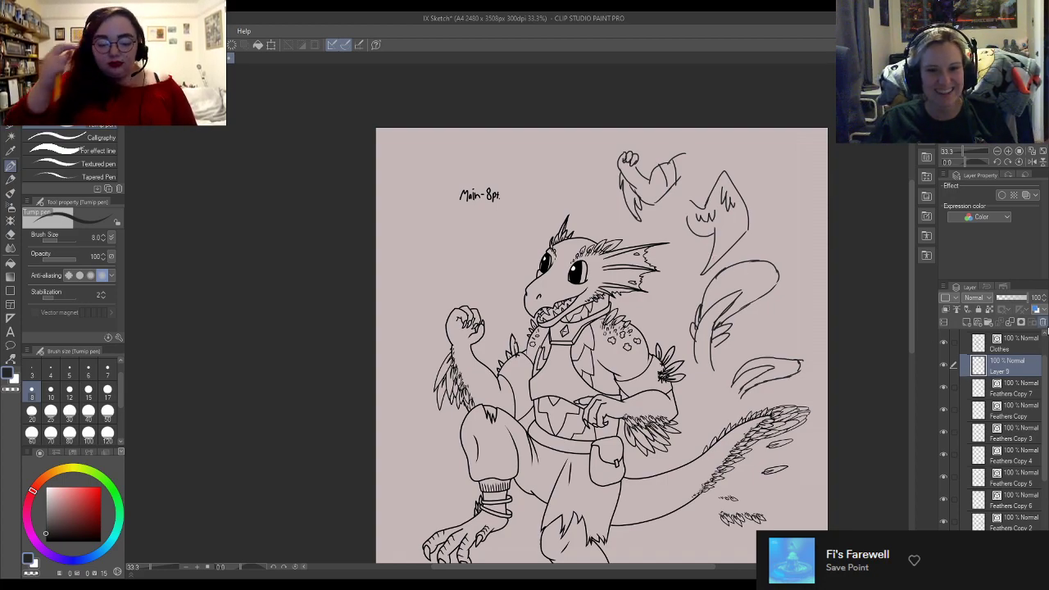
pyautogui.click(1022, 324)
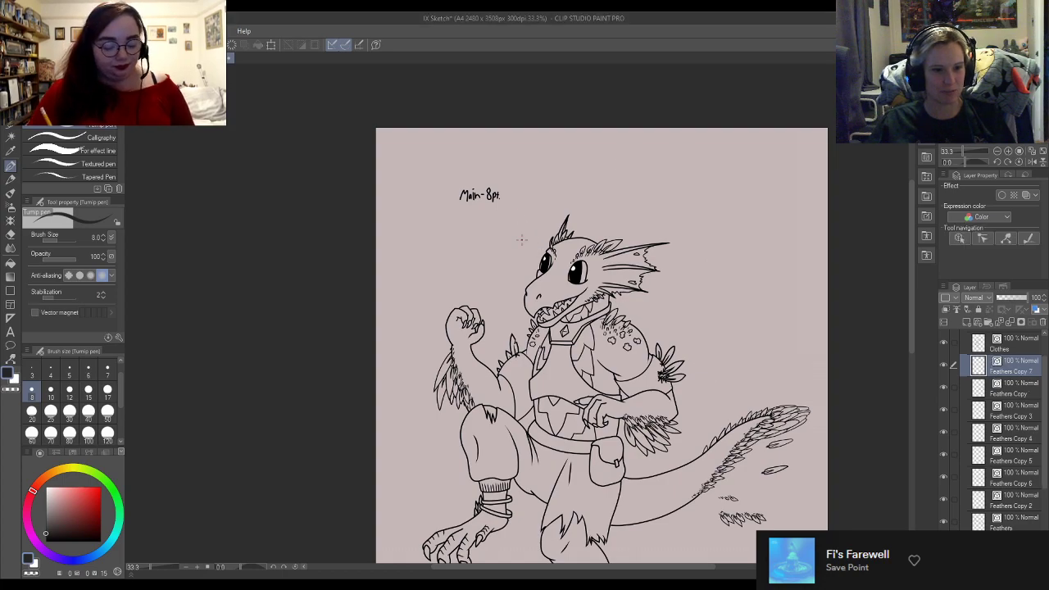
# Step: Hide and show the Feathers Copy 7 layer to check which feathers it holds
pyautogui.scroll(-3, 424, 119)
pyautogui.scroll(-3, 432, 221)
pyautogui.scroll(6, 440, 266)
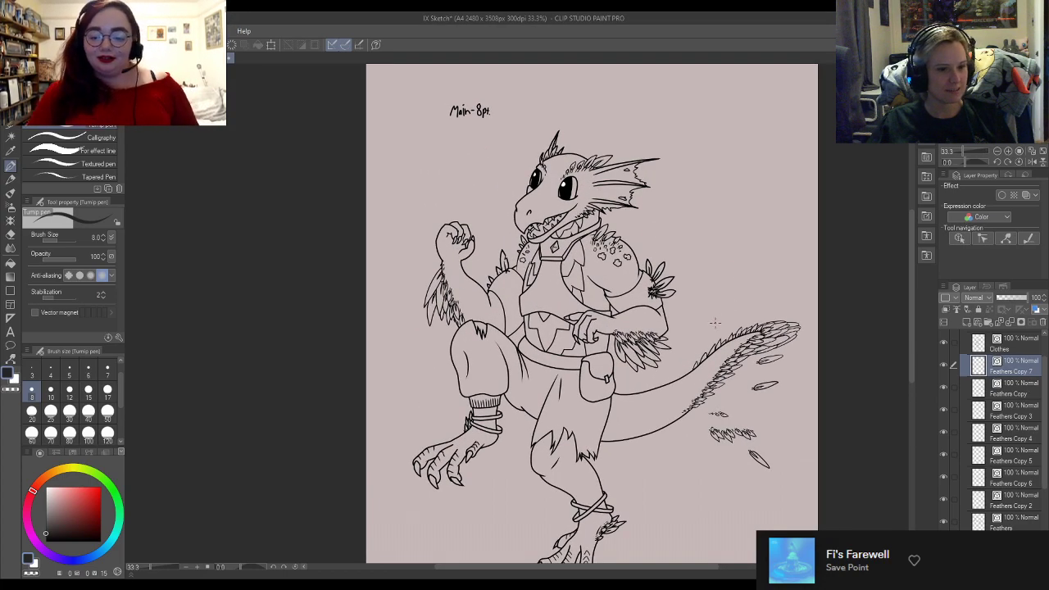
pyautogui.scroll(1, 961, 379)
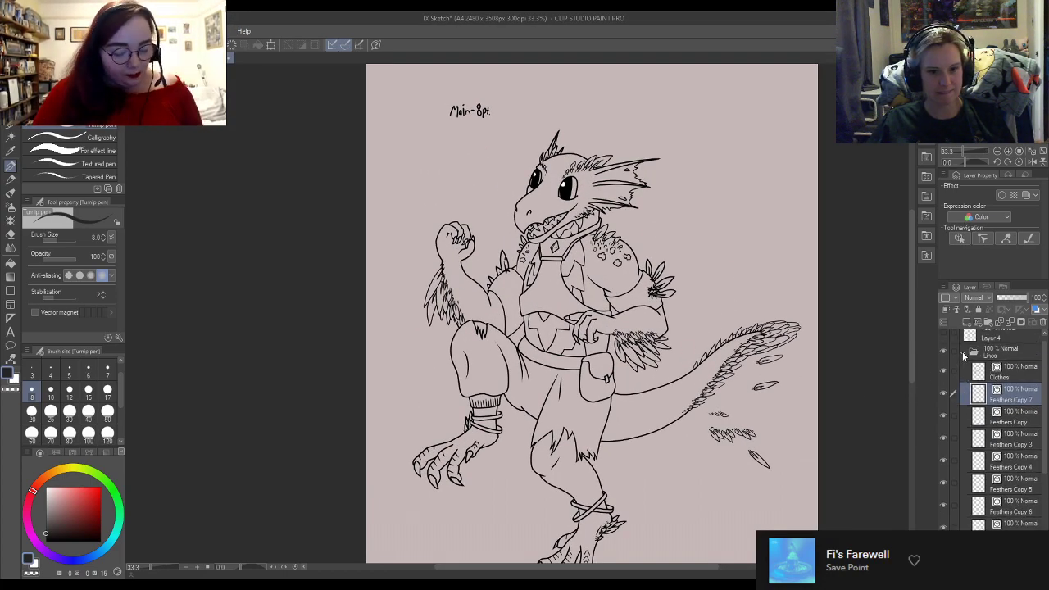
pyautogui.click(942, 394)
pyautogui.click(943, 394)
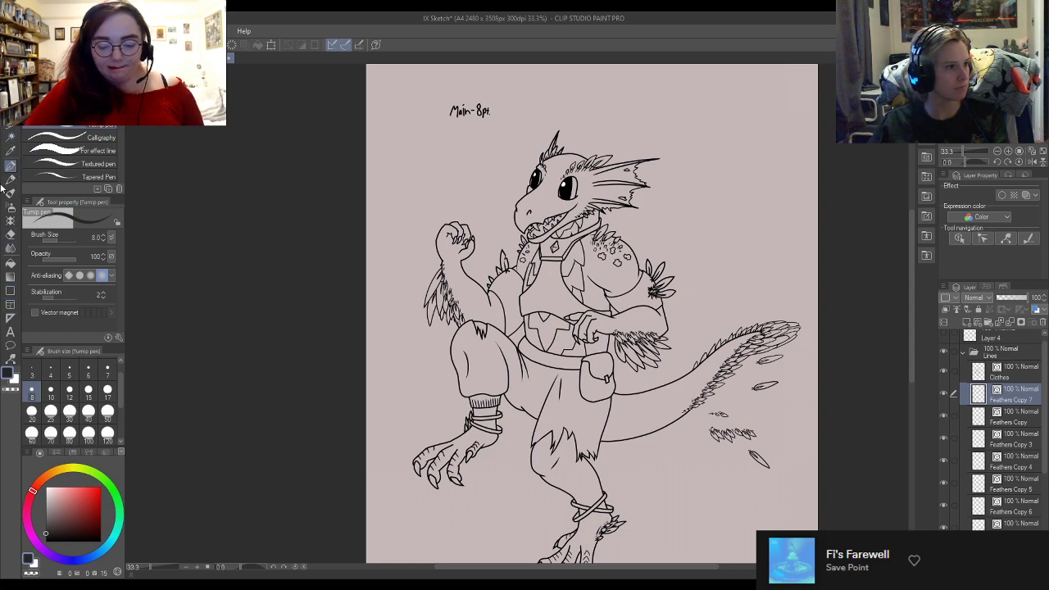
# Step: Select the Feathers Copy layer through its stray feathers beside the tail tip and move it out of the Lines folder
pyautogui.click(11, 359)
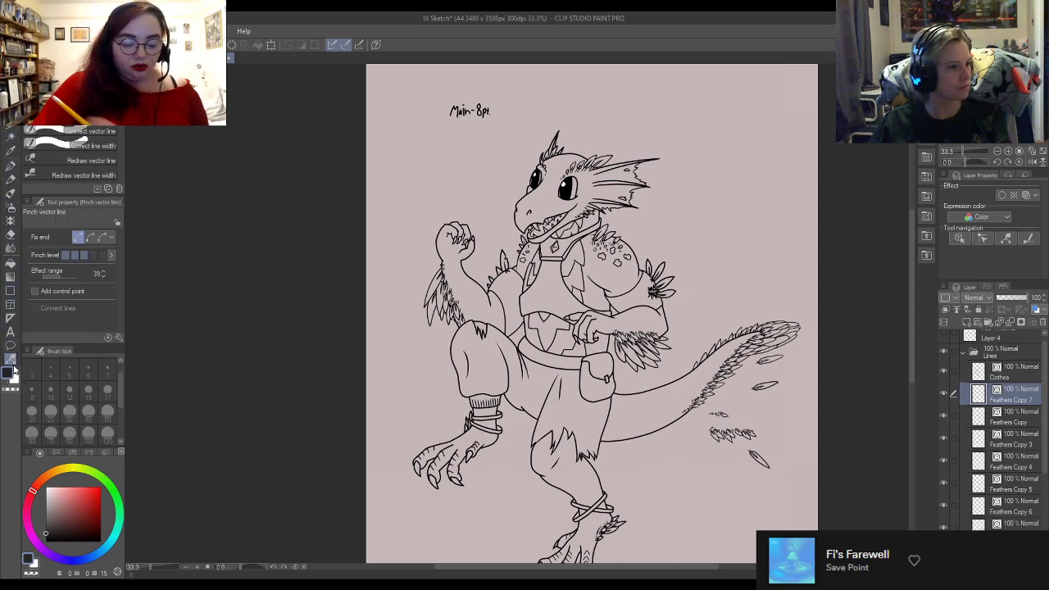
pyautogui.click(72, 87)
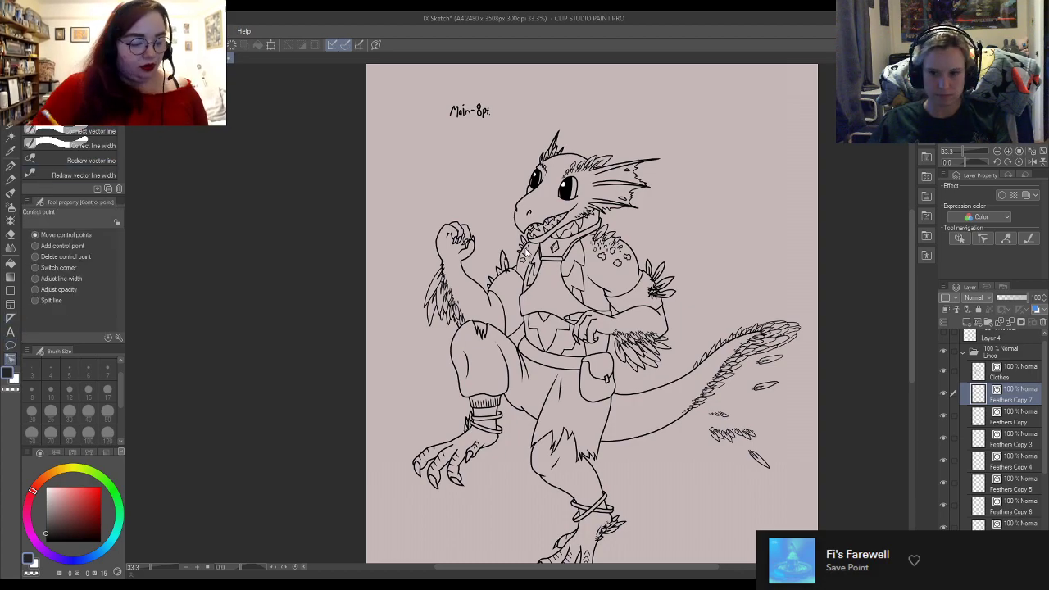
pyautogui.scroll(-1, 561, 213)
pyautogui.scroll(-4, 589, 239)
pyautogui.scroll(7, 648, 264)
pyautogui.keyDown('ctrl'); pyautogui.keyDown('shift'); pyautogui.click(624, 266); pyautogui.keyUp('shift'); pyautogui.keyUp('ctrl')
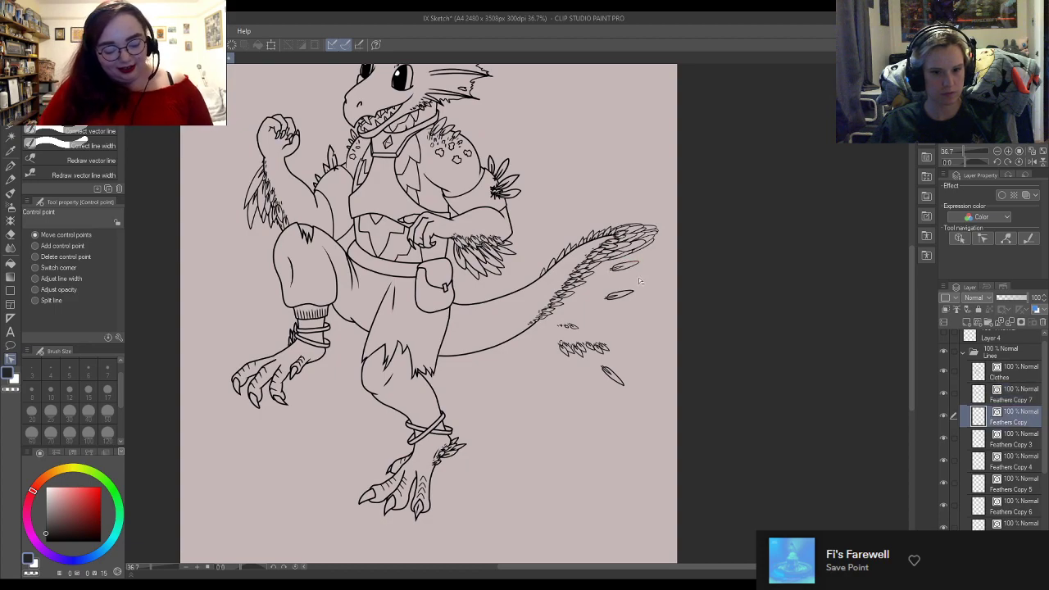
pyautogui.scroll(2, 638, 281)
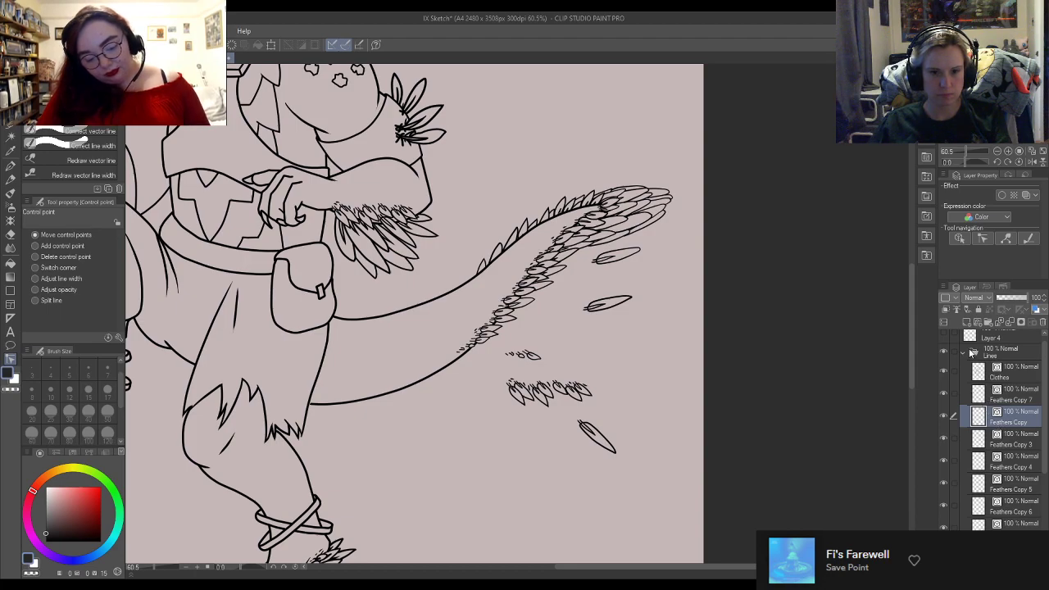
pyautogui.scroll(1, 993, 414)
pyautogui.moveTo(1007, 432); pyautogui.dragTo(1002, 361)
# Step: Create a layer folder named Feather templates above the Feathers Copy layer
pyautogui.click(979, 323)
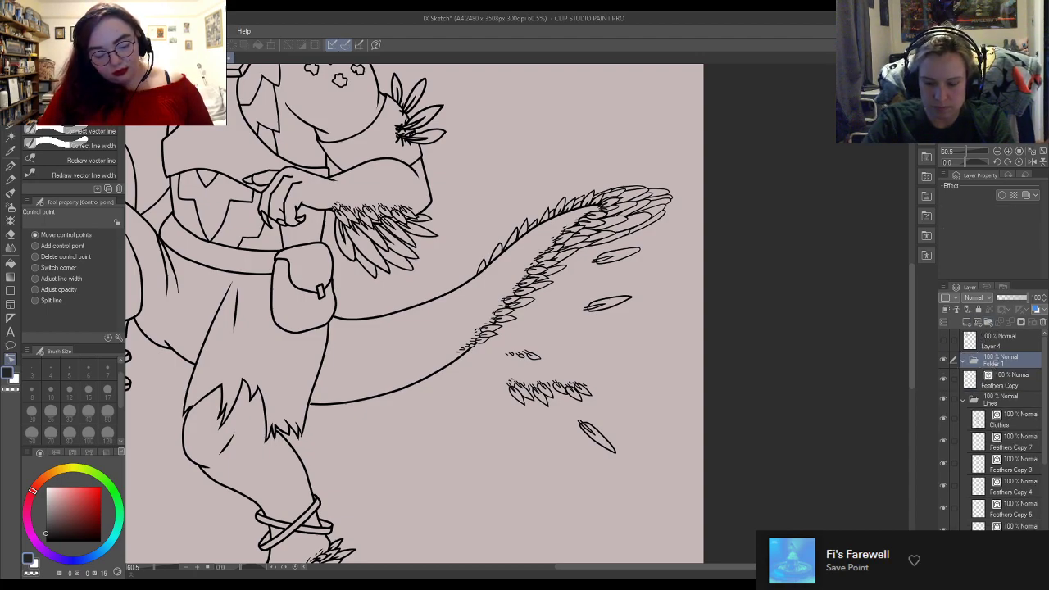
pyautogui.write('Feather templates')
pyautogui.press('Return')
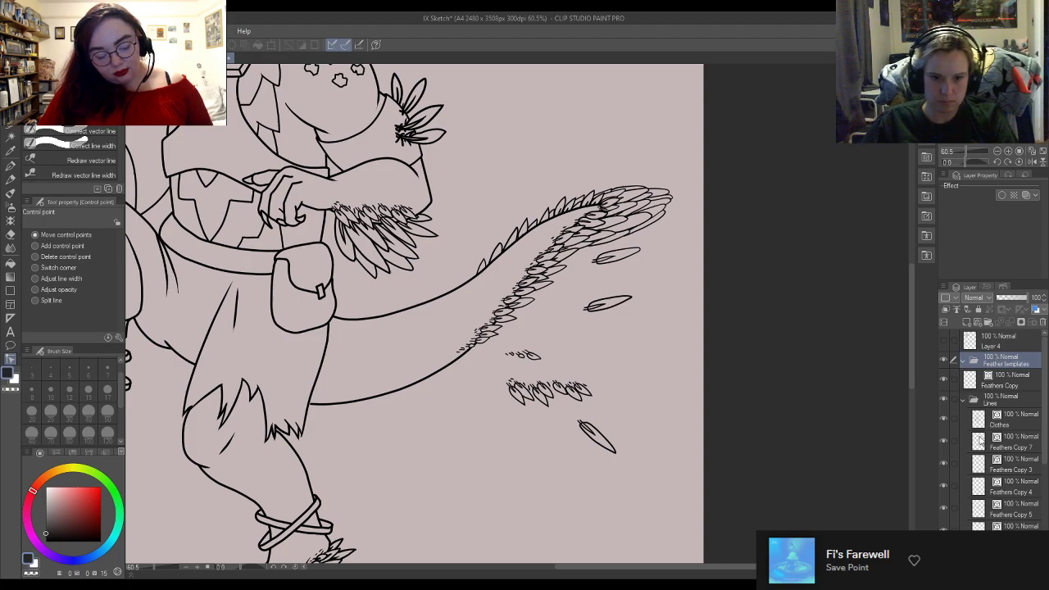
# Step: Move the Feathers Copy 3 layer out of the Lines folder to below Feathers Copy, and hide both layers
pyautogui.click(944, 380)
pyautogui.click(944, 379)
pyautogui.scroll(-1, 955, 426)
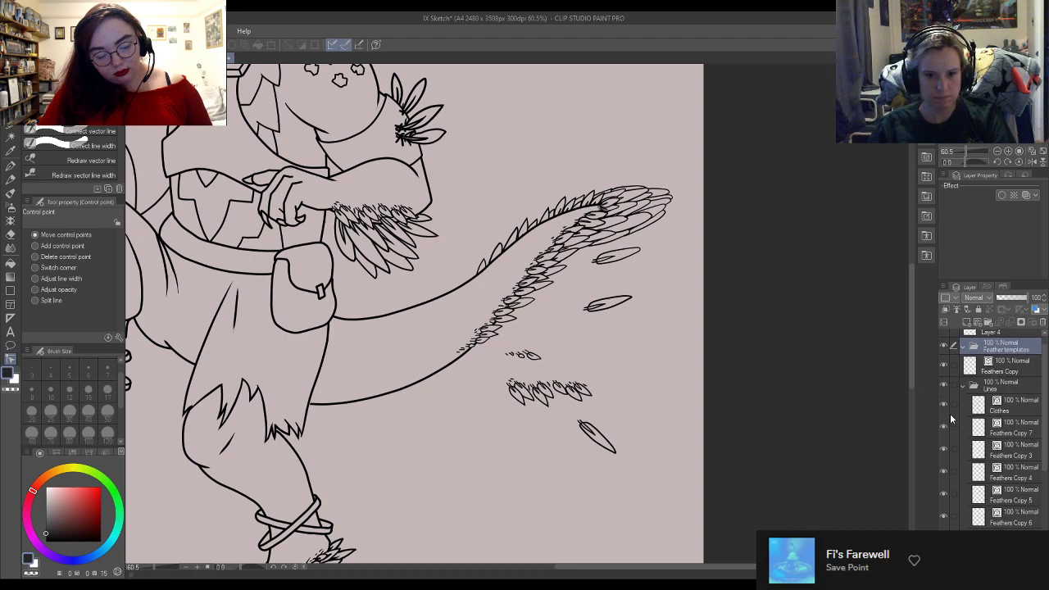
pyautogui.click(941, 423)
pyautogui.click(941, 423)
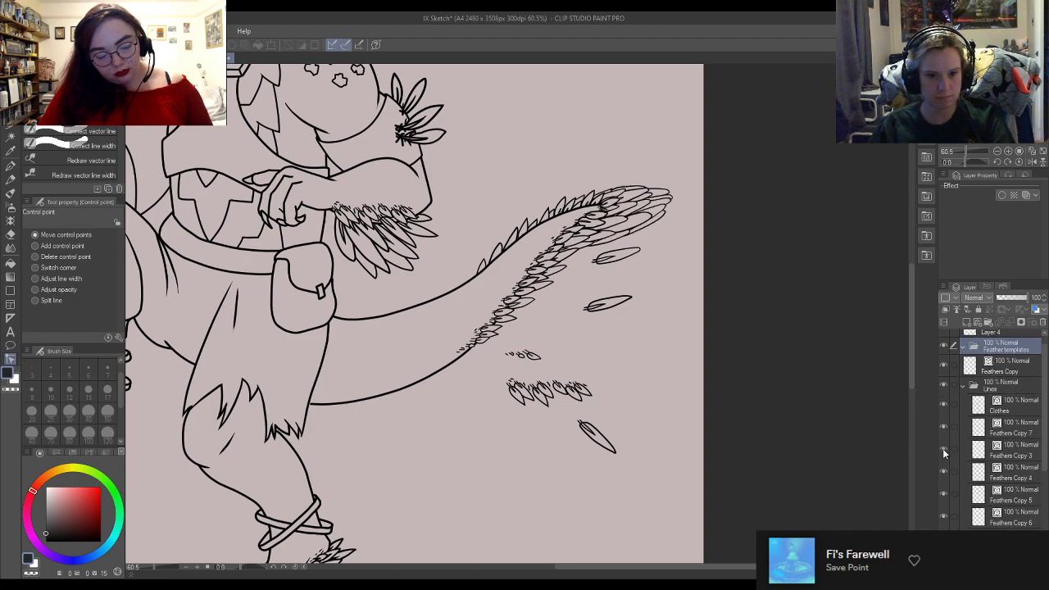
pyautogui.click(943, 450)
pyautogui.moveTo(991, 445); pyautogui.dragTo(975, 392)
pyautogui.click(943, 366)
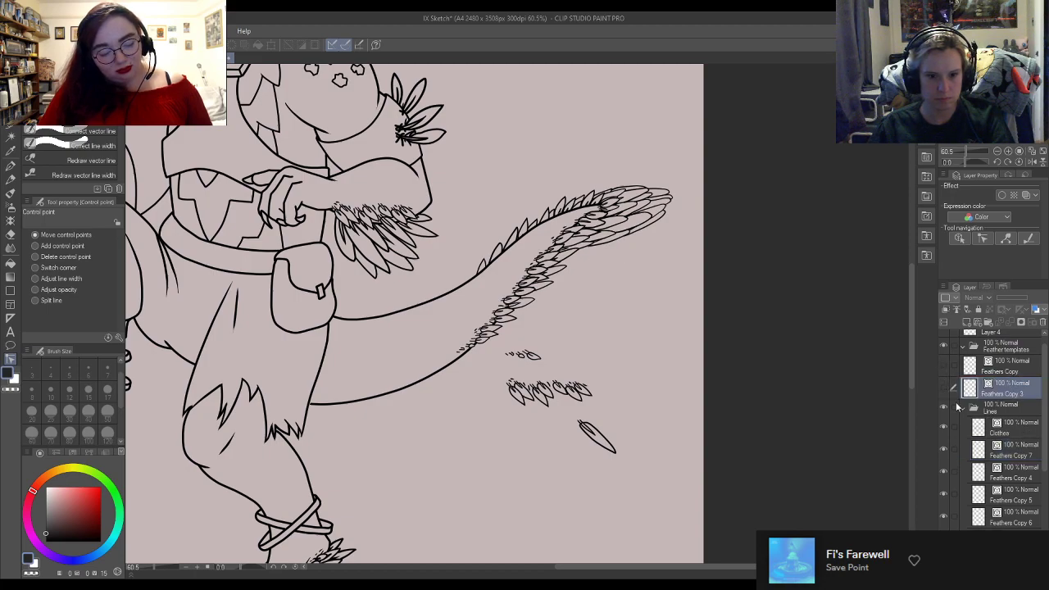
# Step: Hide and show the remaining feather layers in the Lines folder one by one to find the stray feathers below the tail
pyautogui.click(944, 449)
pyautogui.click(944, 449)
pyautogui.click(942, 471)
pyautogui.click(942, 449)
pyautogui.click(942, 450)
pyautogui.scroll(-1, 943, 463)
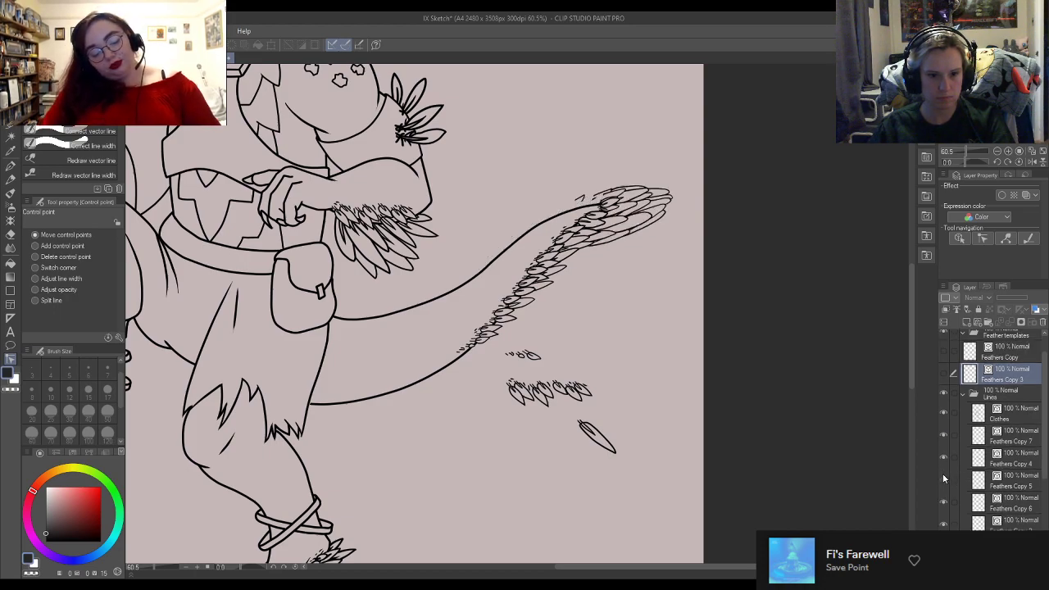
pyautogui.click(943, 475)
pyautogui.click(942, 502)
pyautogui.click(942, 502)
pyautogui.scroll(-1, 943, 508)
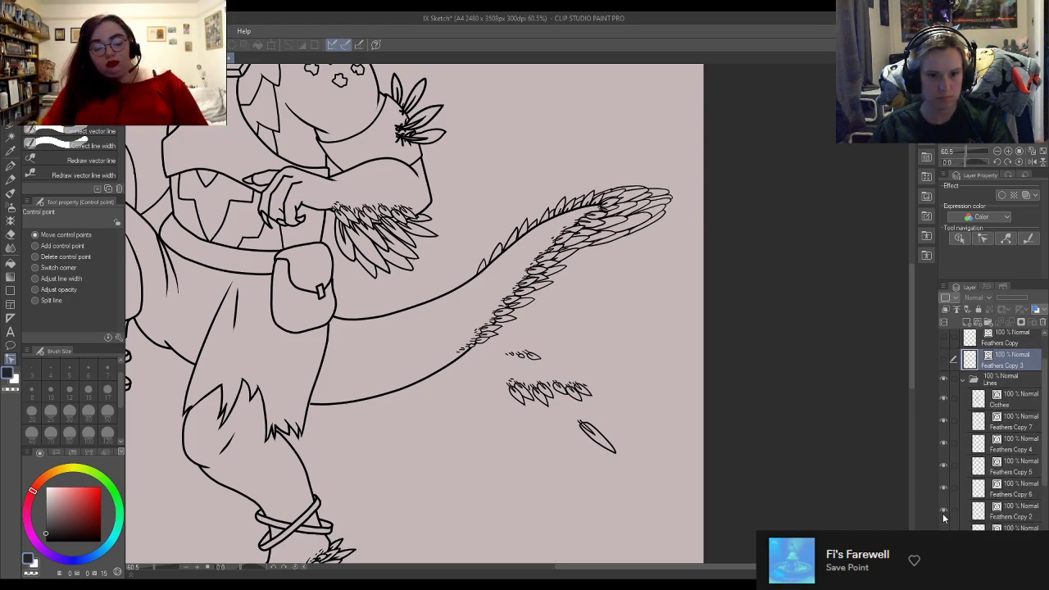
pyautogui.click(941, 508)
pyautogui.click(940, 509)
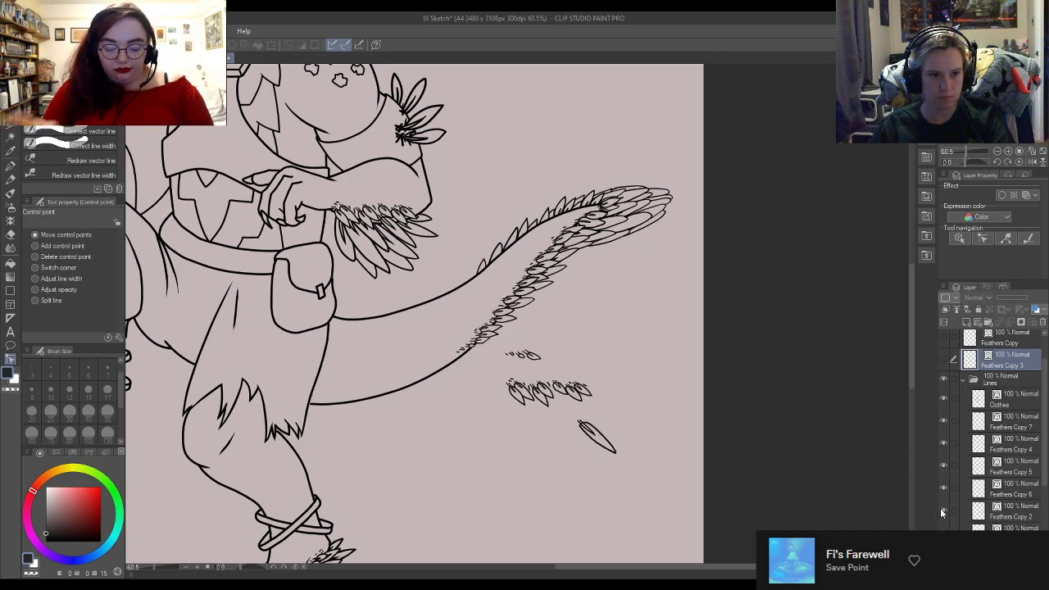
# Step: Lasso the stray feathers below the tail on Feathers Copy 2, split them onto their own layer and move it above the Lines folder
pyautogui.press('m')
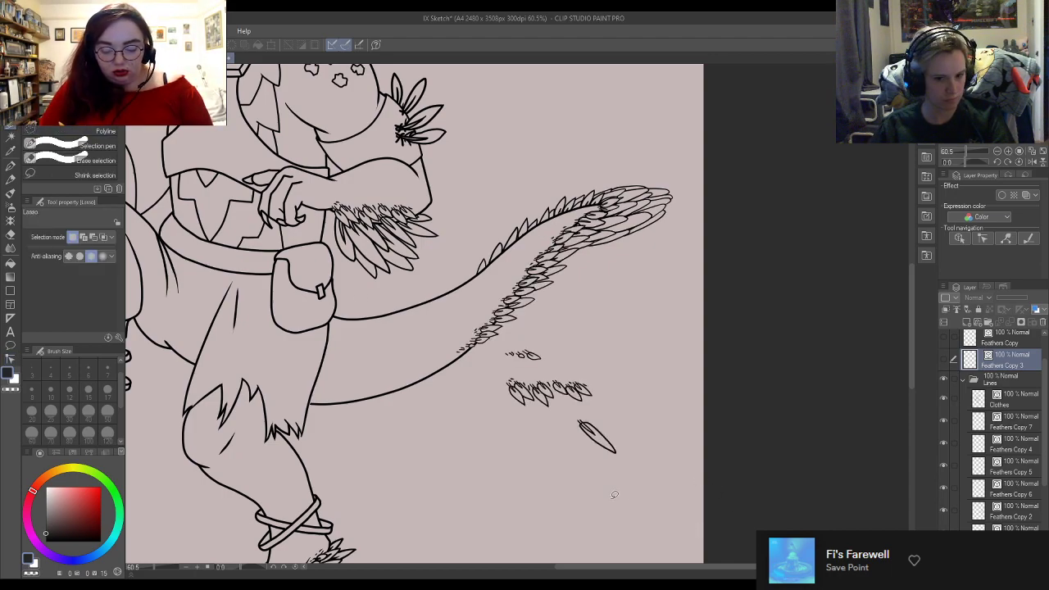
pyautogui.click(1015, 515)
pyautogui.moveTo(538, 464)
pyautogui.mouseDown()
pyautogui.moveTo(668, 373)
pyautogui.moveTo(537, 332)
pyautogui.moveTo(478, 374)
pyautogui.moveTo(529, 474)
pyautogui.mouseUp()
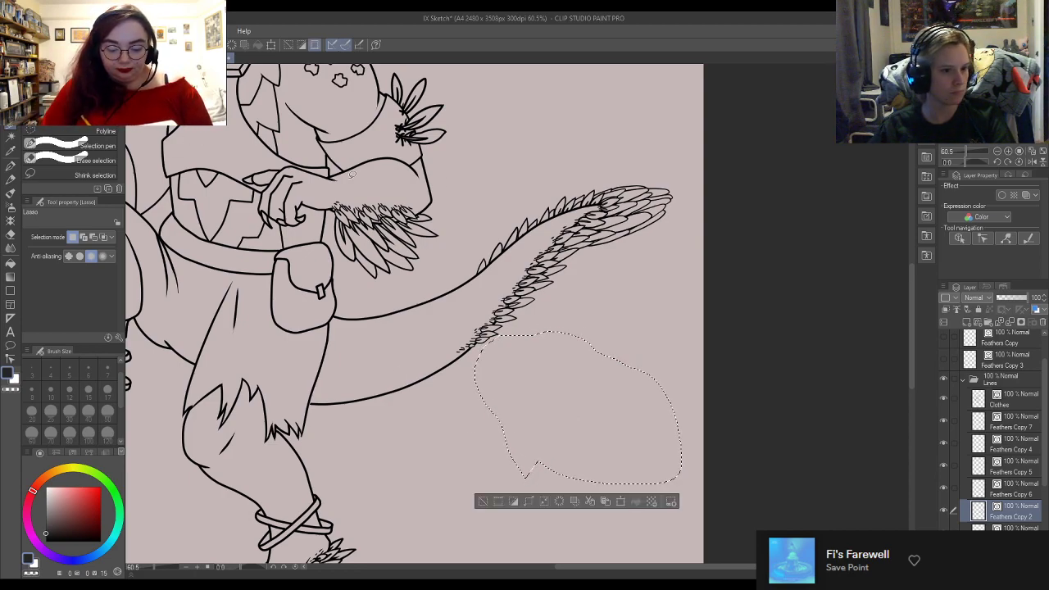
pyautogui.moveTo(1021, 515); pyautogui.dragTo(1020, 381)
pyautogui.scroll(1, 956, 426)
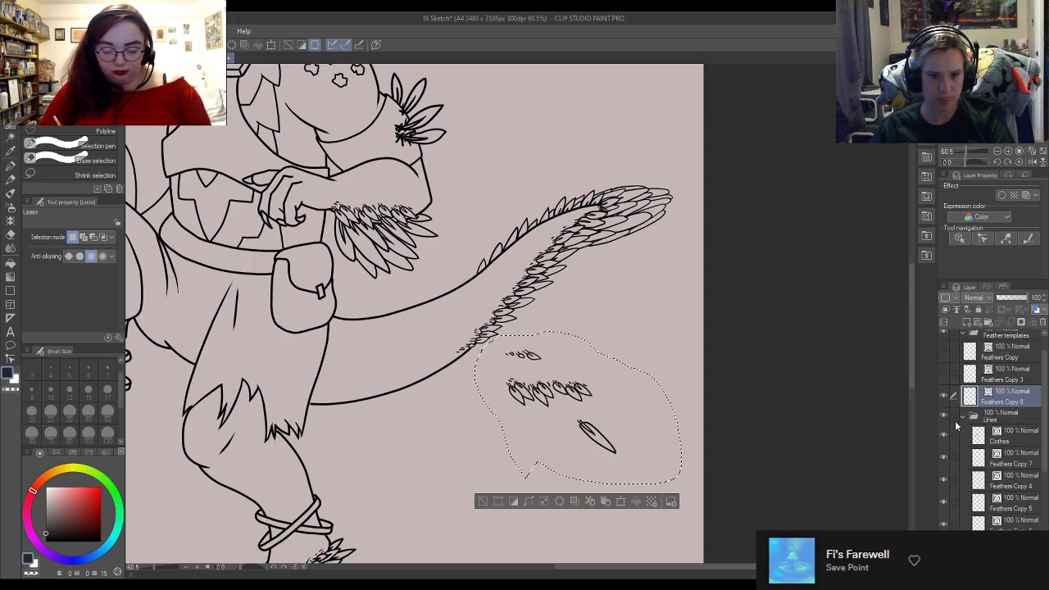
# Step: Show the Feathers Copy and Feathers Copy 3 layers and move all three stray-feather layers into the Feather templates folder
pyautogui.click(942, 373)
pyautogui.click(943, 350)
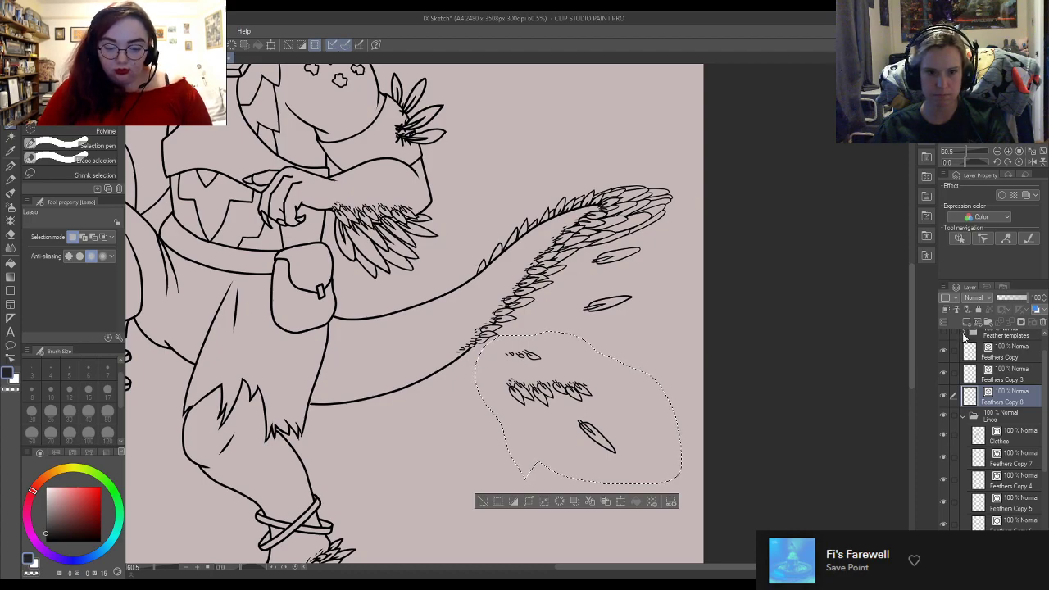
pyautogui.click(968, 336)
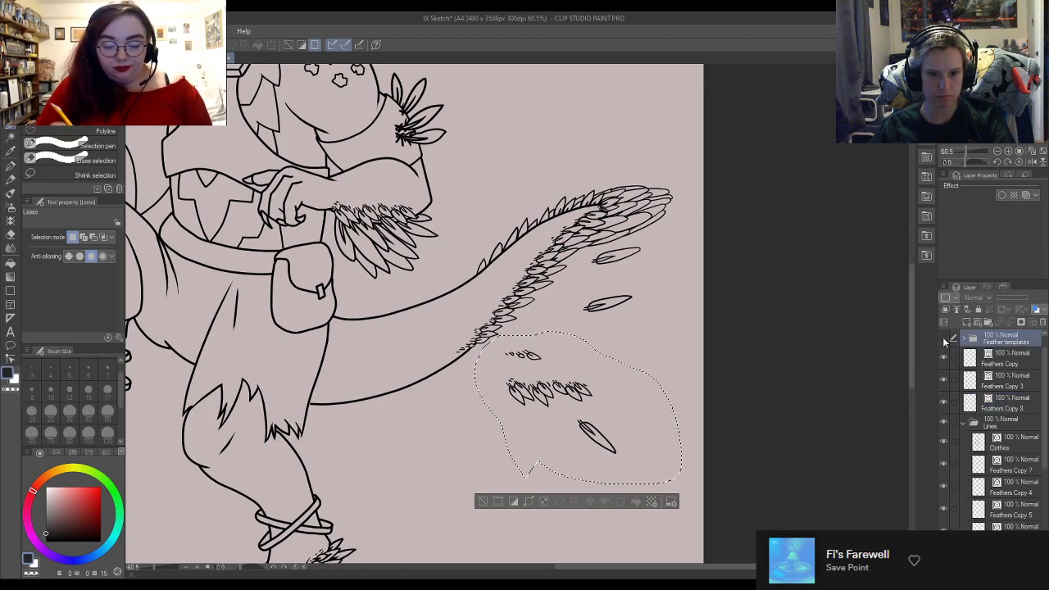
pyautogui.moveTo(988, 359); pyautogui.dragTo(992, 340)
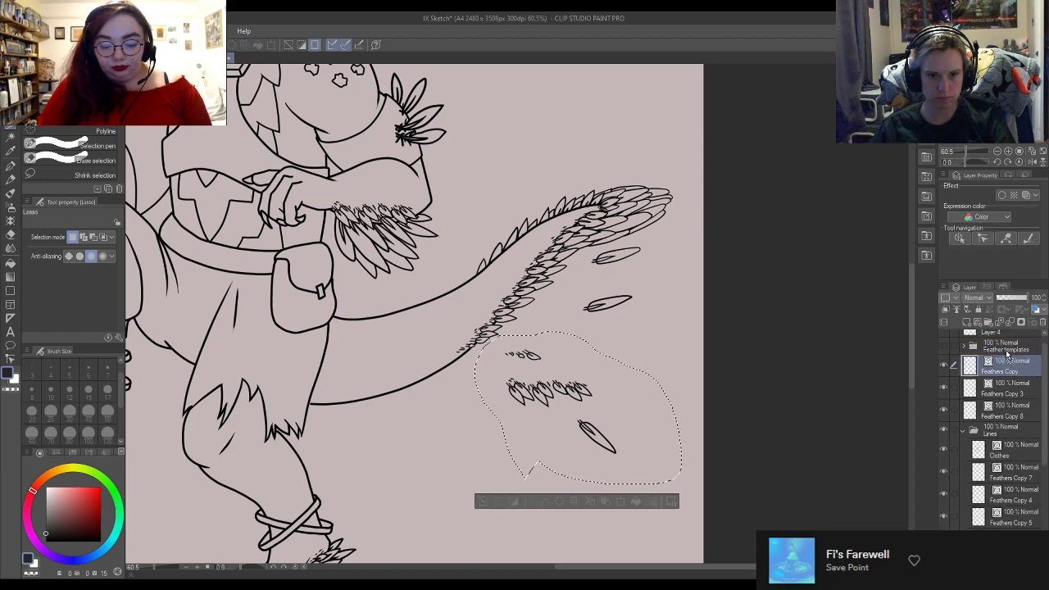
pyautogui.moveTo(994, 395); pyautogui.dragTo(1009, 349)
# Step: Hide the Feather templates folder and clear the lasso selection
pyautogui.click(942, 345)
pyautogui.click(942, 345)
pyautogui.click(942, 345)
pyautogui.click(941, 345)
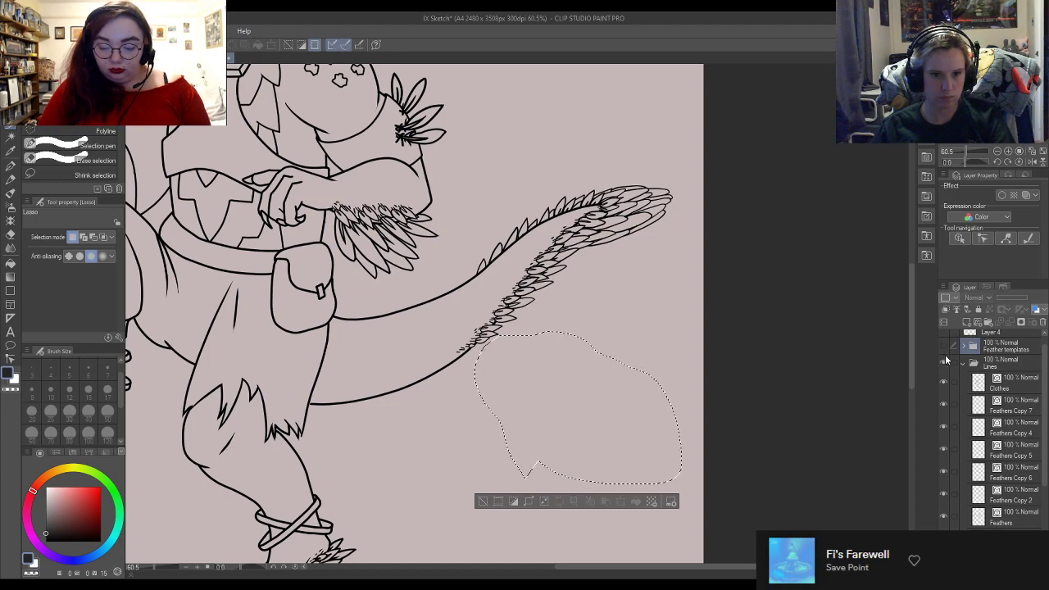
pyautogui.hotkey('ctrl', 'd')
# Step: Collapse the Lines folder, then select and show the Layer 6 colour layer beneath the line art
pyautogui.click(964, 364)
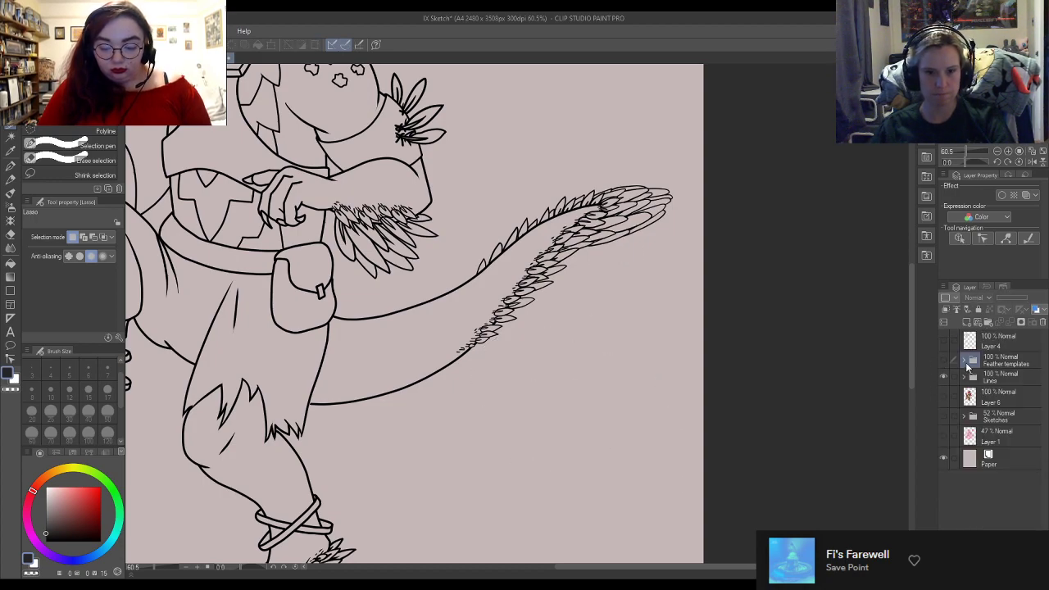
pyautogui.hotkey('ctrl', '-')
pyautogui.click(996, 398)
pyautogui.hotkey('ctrl', '-')
pyautogui.hotkey('ctrl', '-')
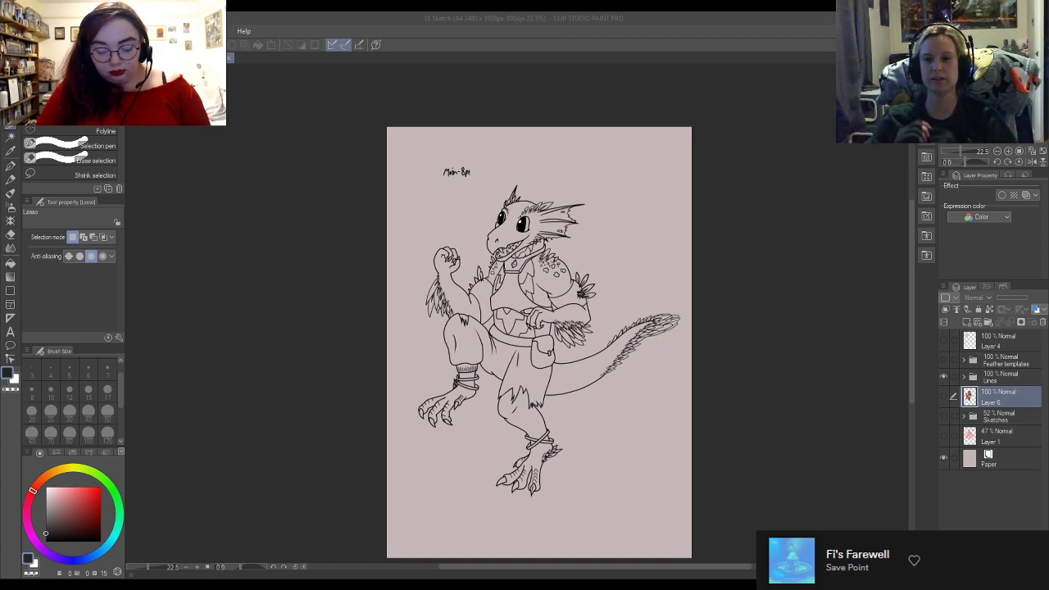
pyautogui.hotkey('ctrl', '+')
pyautogui.hotkey('ctrl', '+')
pyautogui.click(945, 396)
pyautogui.click(945, 396)
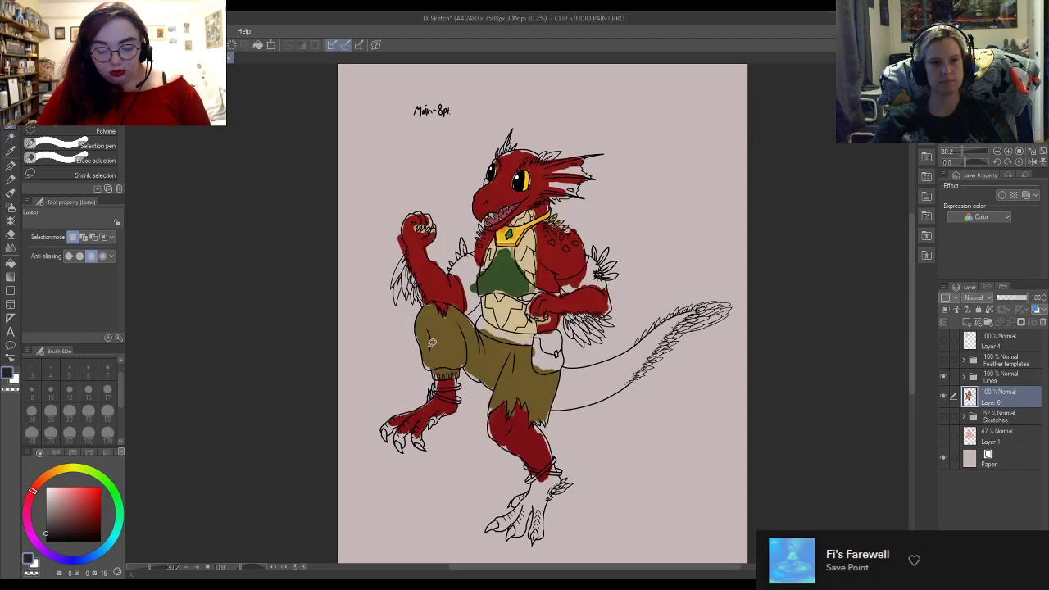
# Step: Paint the sampled skin red with the Turnip pen at size 100 out past the outlines of the snout, ear frill and raised fist
pyautogui.scroll(-1, 542, 386)
pyautogui.scroll(4, 375, 225)
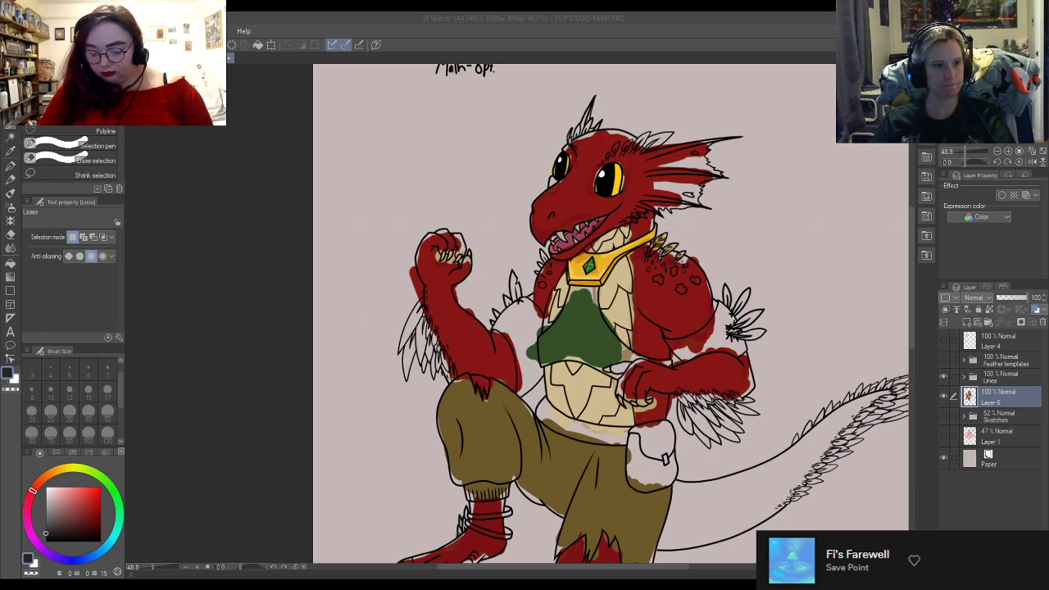
pyautogui.hotkey('ctrl', '-')
pyautogui.hotkey('ctrl', '+')
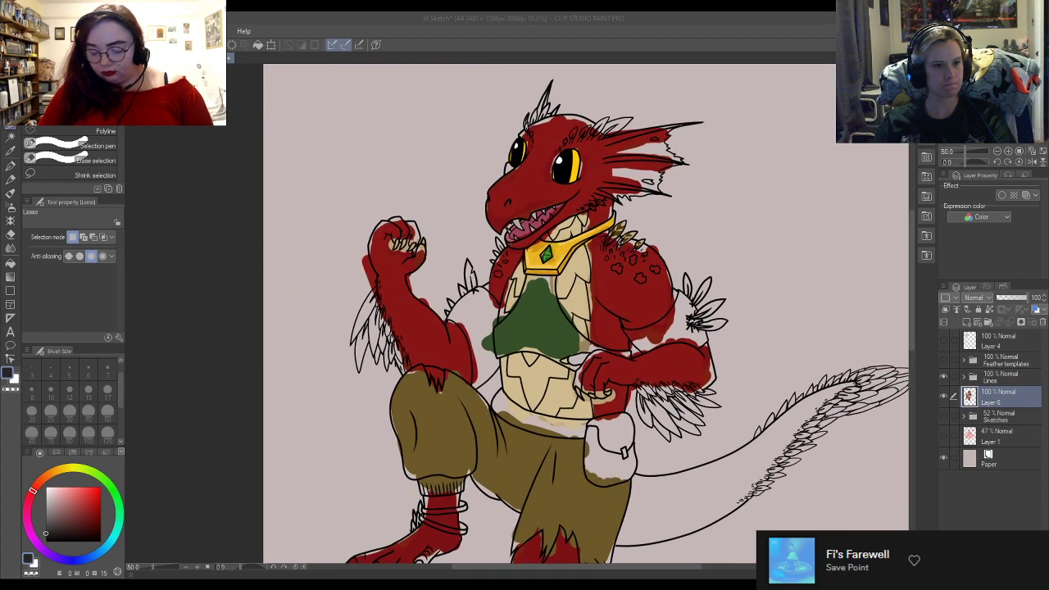
pyautogui.hotkey('ctrl', '+')
pyautogui.scroll(-1, 527, 246)
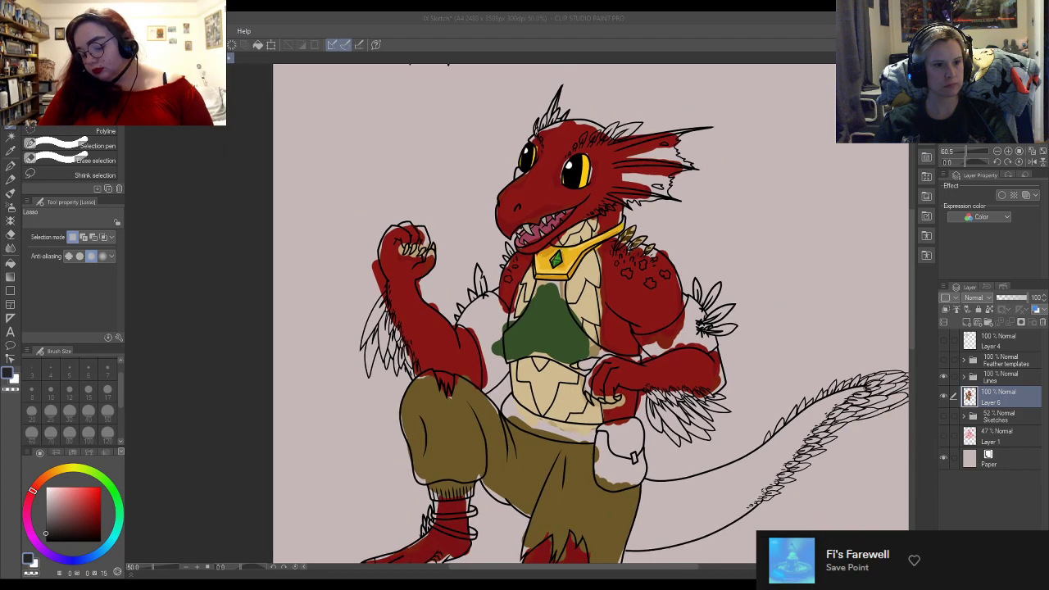
pyautogui.scroll(2, 541, 246)
pyautogui.scroll(-1, 557, 246)
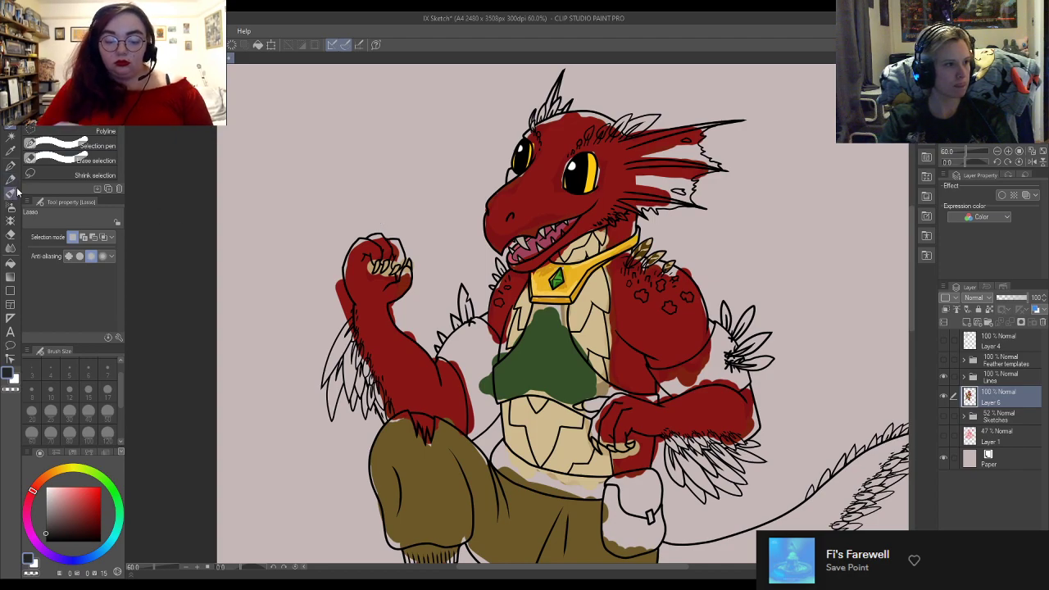
pyautogui.click(10, 164)
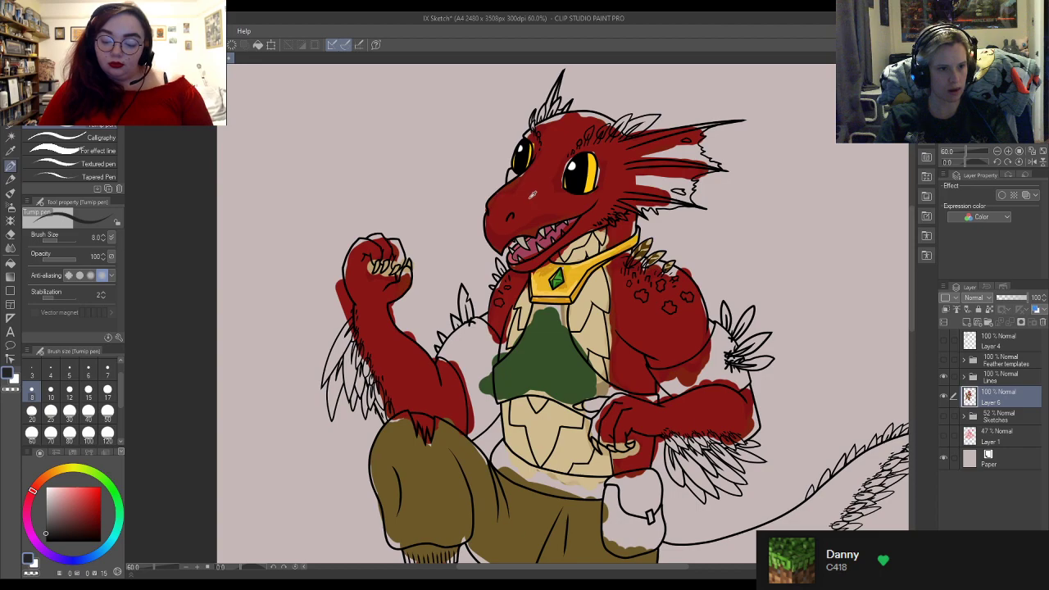
pyautogui.click(89, 433)
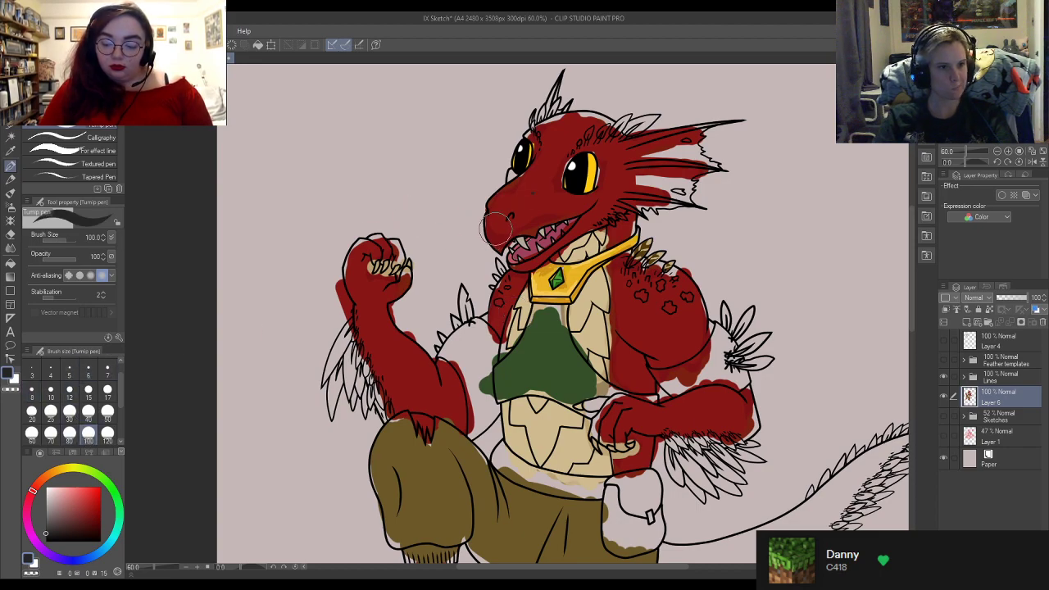
pyautogui.keyDown('alt'); pyautogui.click(544, 200); pyautogui.keyUp('alt')
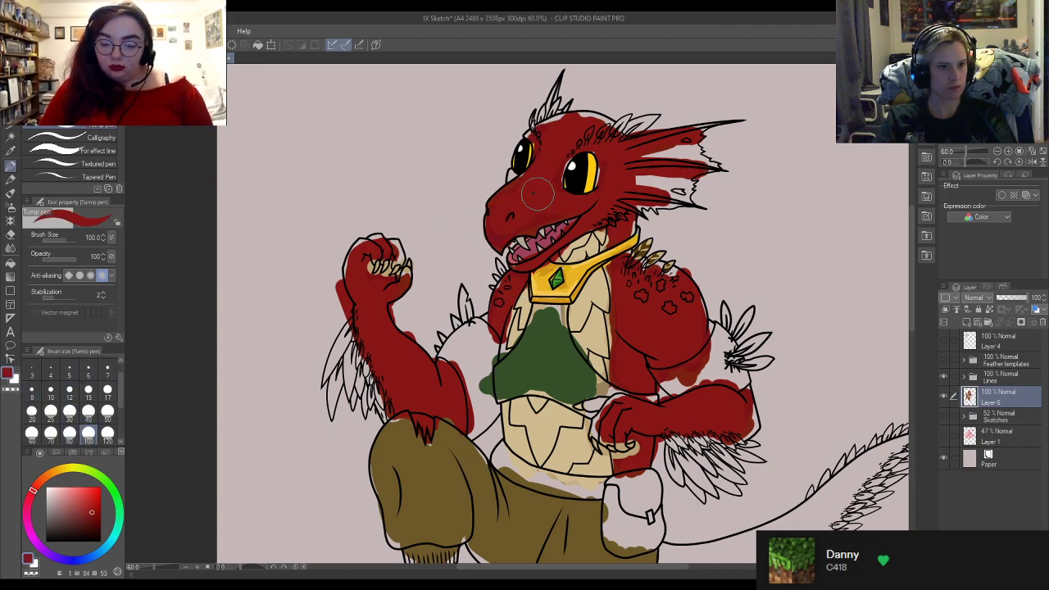
pyautogui.moveTo(504, 212)
pyautogui.mouseDown()
pyautogui.moveTo(507, 184)
pyautogui.moveTo(531, 191)
pyautogui.moveTo(586, 134)
pyautogui.moveTo(552, 130)
pyautogui.moveTo(587, 121)
pyautogui.moveTo(619, 153)
pyautogui.moveTo(715, 123)
pyautogui.moveTo(671, 128)
pyautogui.moveTo(711, 124)
pyautogui.moveTo(657, 161)
pyautogui.moveTo(716, 170)
pyautogui.moveTo(641, 192)
pyautogui.moveTo(690, 208)
pyautogui.moveTo(606, 203)
pyautogui.mouseUp()
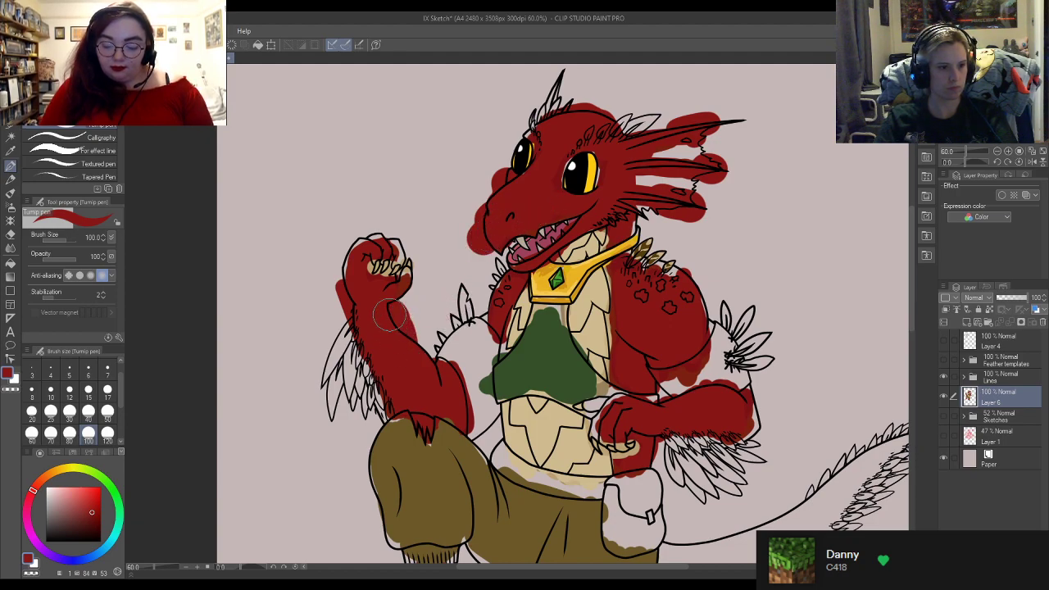
pyautogui.moveTo(367, 273)
pyautogui.mouseDown()
pyautogui.moveTo(349, 256)
pyautogui.moveTo(386, 235)
pyautogui.moveTo(408, 260)
pyautogui.mouseUp()
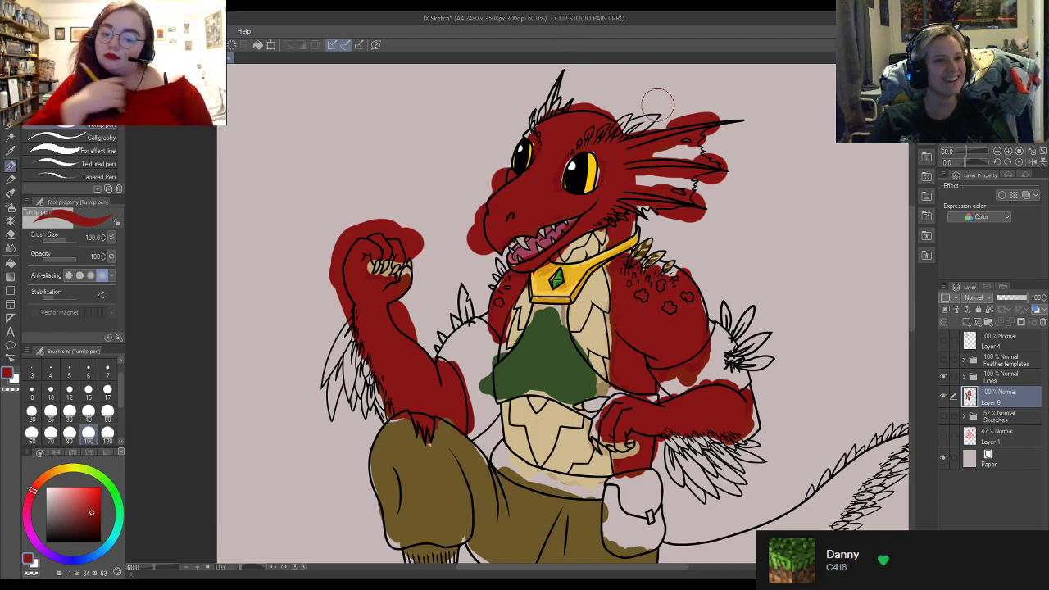
# Step: Touch up the red skin around both eyes, the yellow iris edge and the neck behind the collar with the Turnip pen at size 12
pyautogui.scroll(3, 738, 176)
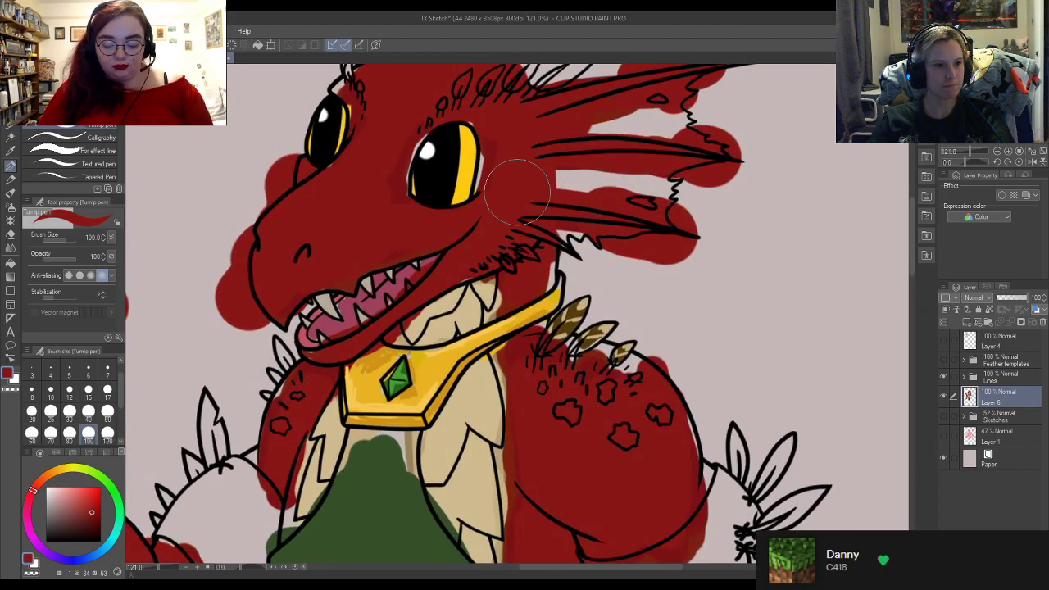
pyautogui.scroll(-5, 524, 172)
pyautogui.scroll(6, 480, 152)
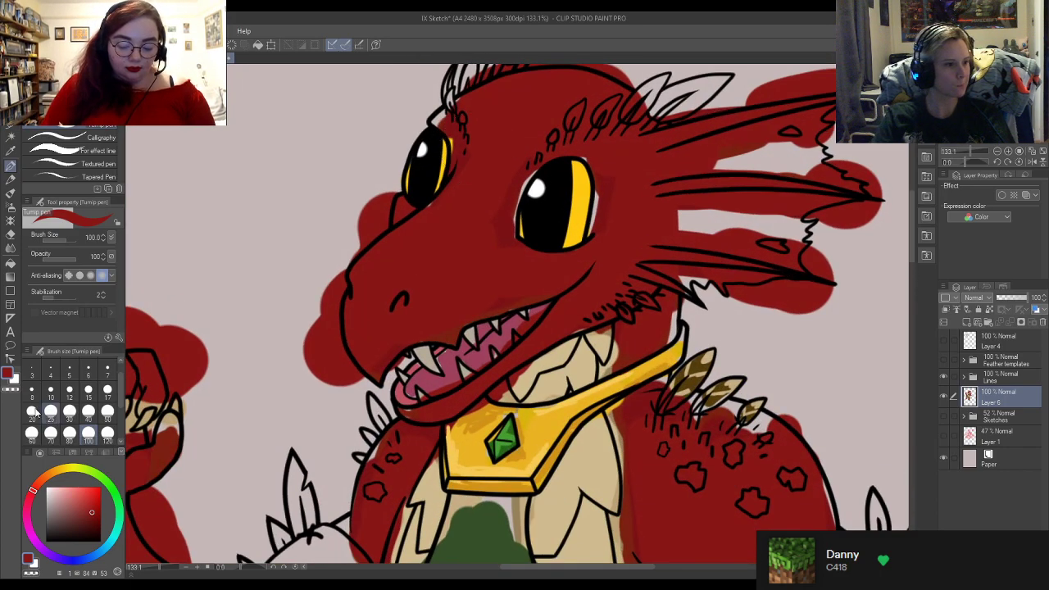
pyautogui.click(69, 389)
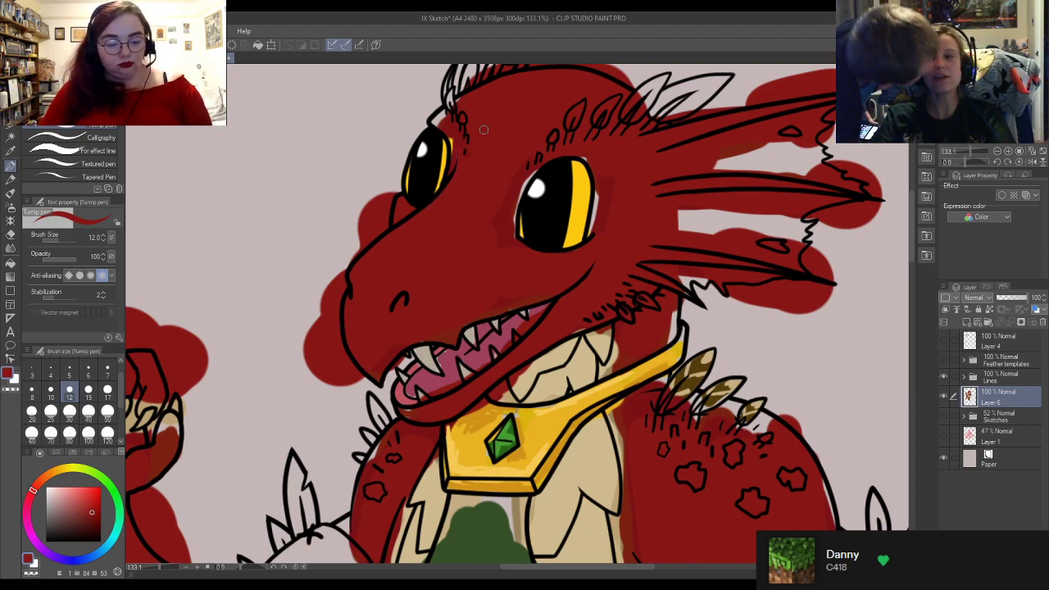
pyautogui.moveTo(466, 152); pyautogui.dragTo(472, 120)
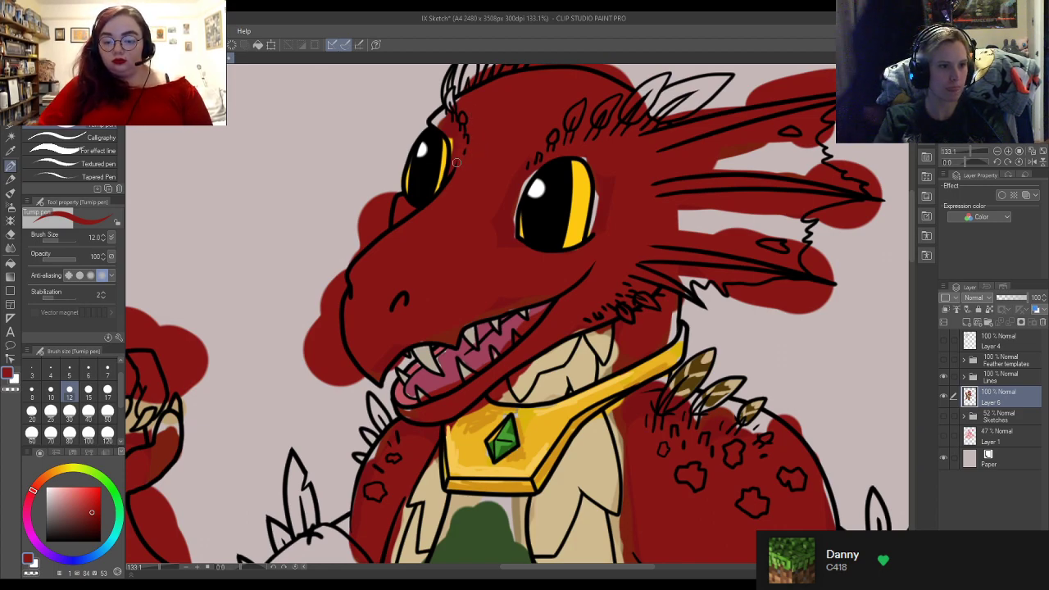
pyautogui.moveTo(450, 136); pyautogui.dragTo(444, 115)
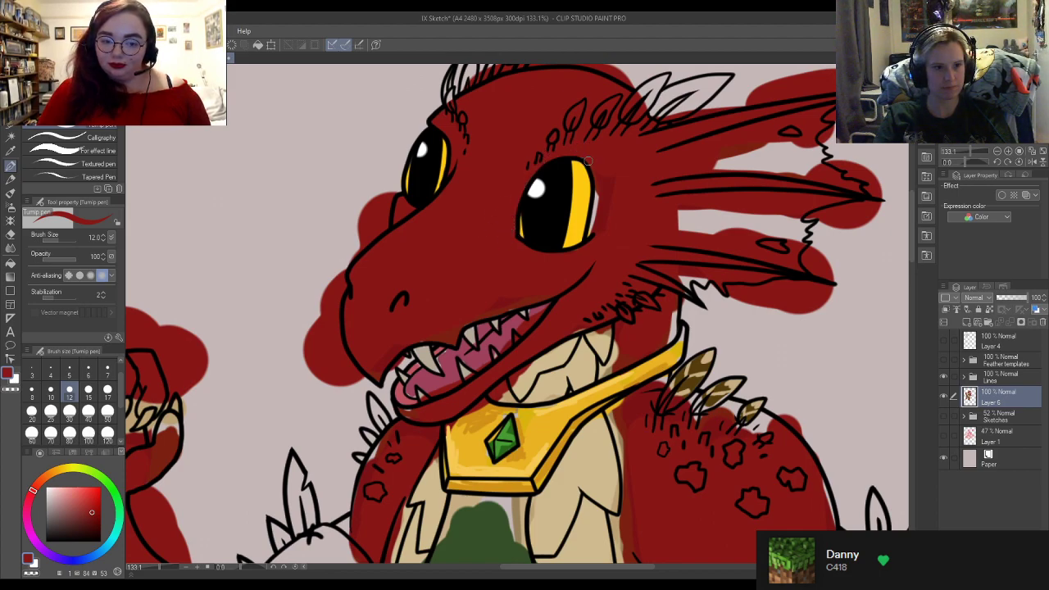
pyautogui.moveTo(593, 243); pyautogui.dragTo(587, 242)
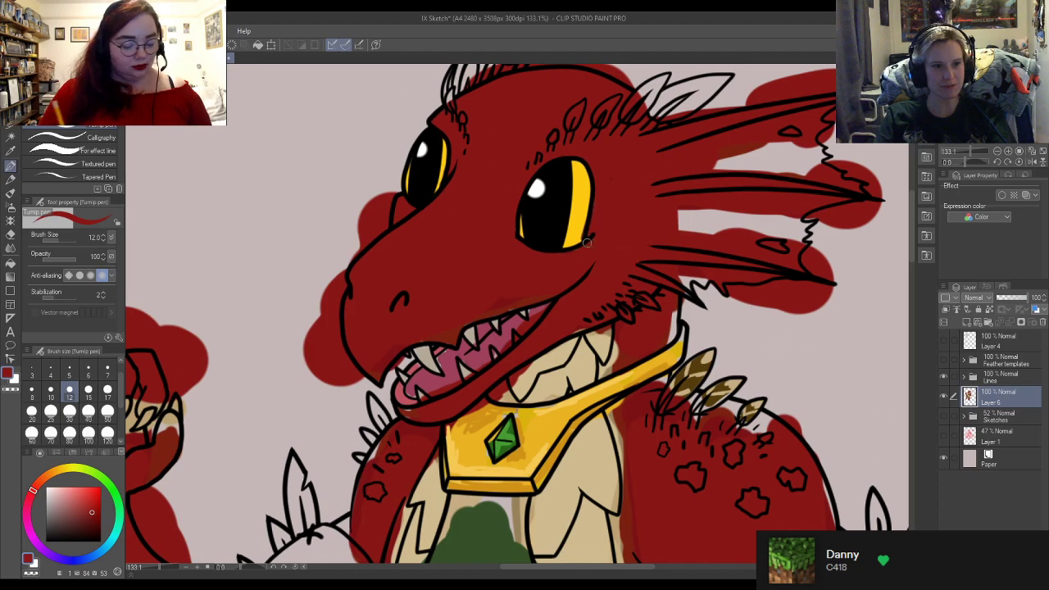
pyautogui.keyDown('alt'); pyautogui.click(584, 200); pyautogui.keyUp('alt')
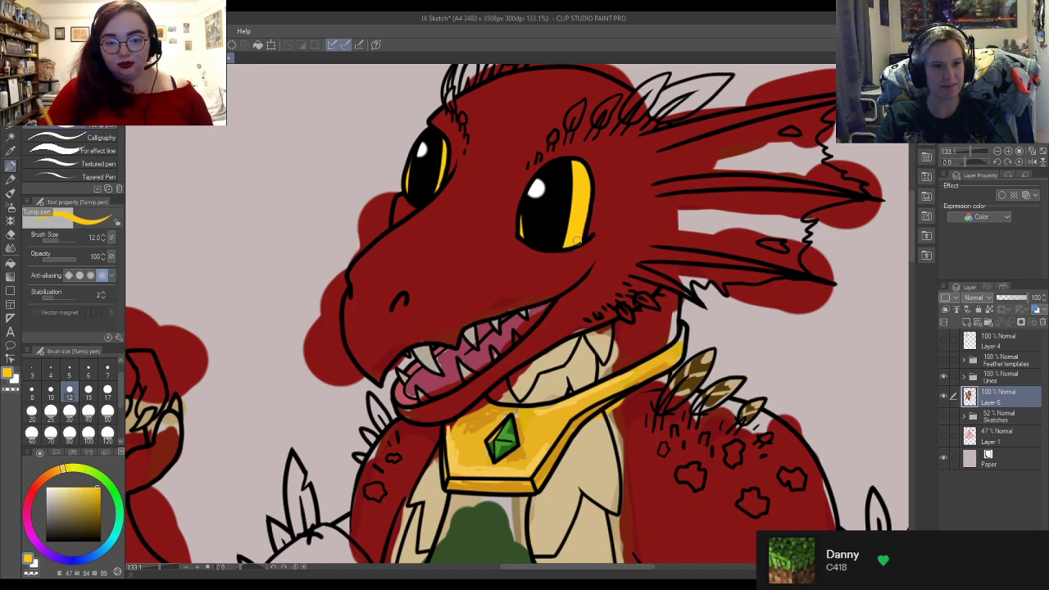
pyautogui.keyDown('alt'); pyautogui.click(623, 206); pyautogui.keyUp('alt')
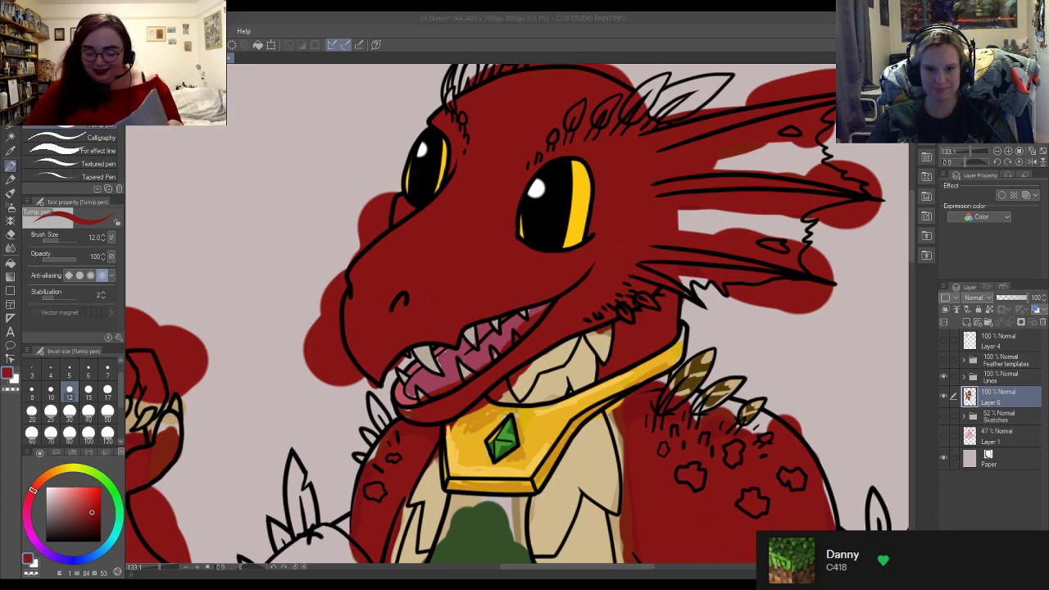
# Step: Add a new layer above Layer 6, lower Layer 6's opacity to about 39% and reselect the new layer
pyautogui.click(967, 324)
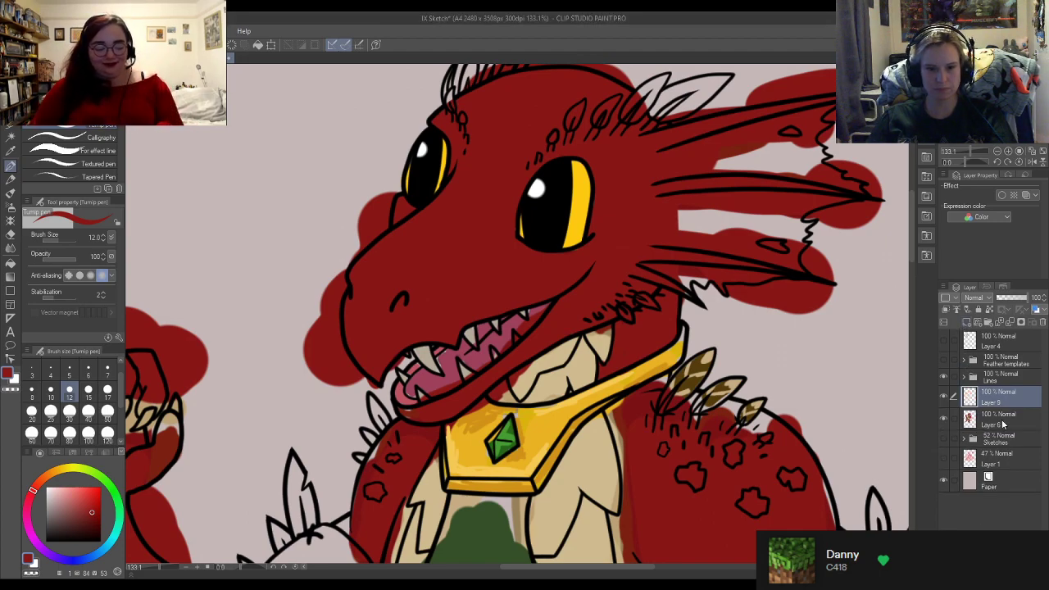
pyautogui.click(1000, 418)
pyautogui.moveTo(1026, 298); pyautogui.dragTo(1008, 299)
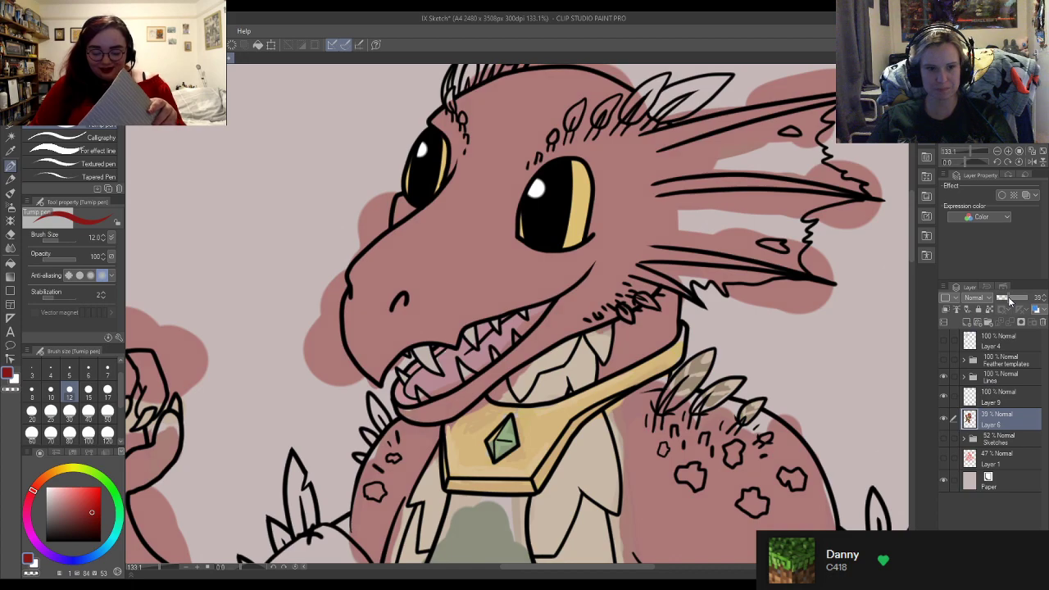
pyautogui.click(1002, 397)
pyautogui.scroll(-3, 751, 496)
pyautogui.scroll(2, 751, 496)
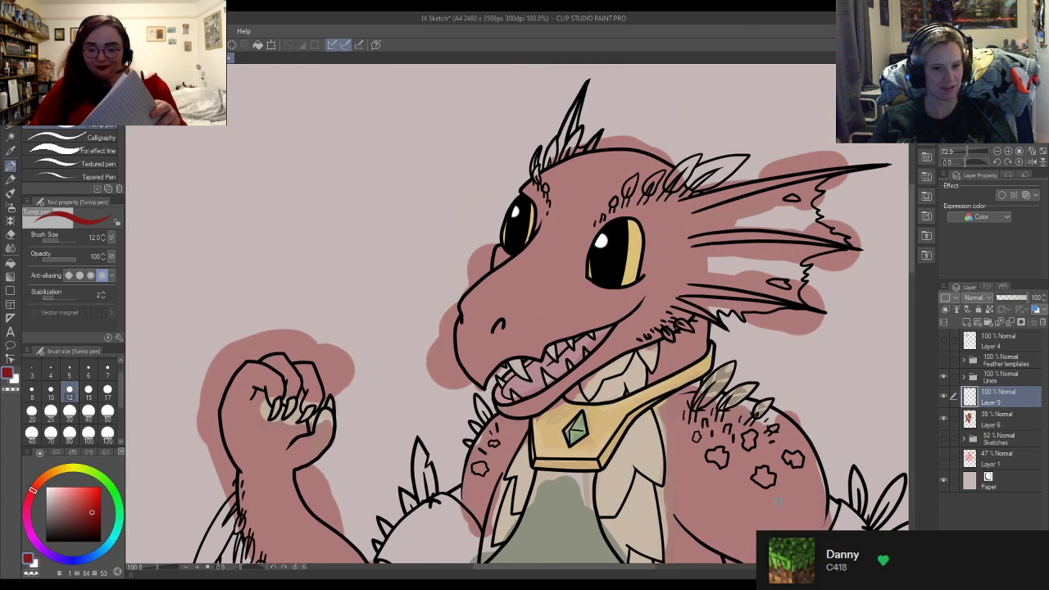
# Step: Erase Layer 6's excess red around the snout, raised fist and ear frill with the Hard eraser at size 50, and reselect Layer 9
pyautogui.click(998, 422)
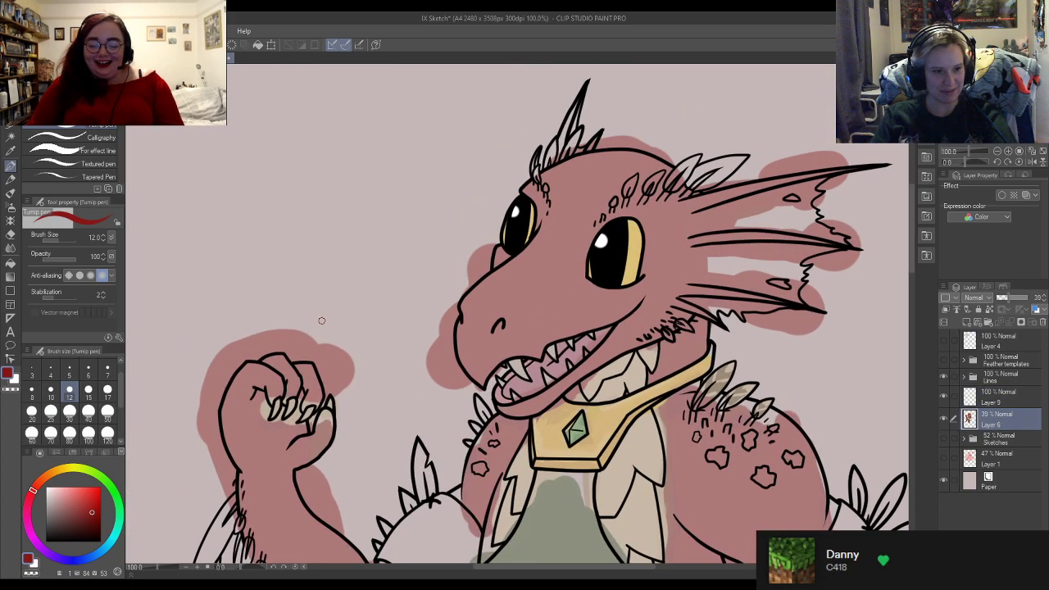
pyautogui.press('e')
pyautogui.moveTo(394, 368)
pyautogui.mouseDown()
pyautogui.moveTo(426, 371)
pyautogui.moveTo(450, 403)
pyautogui.moveTo(456, 384)
pyautogui.moveTo(433, 305)
pyautogui.moveTo(434, 343)
pyautogui.moveTo(470, 263)
pyautogui.mouseUp()
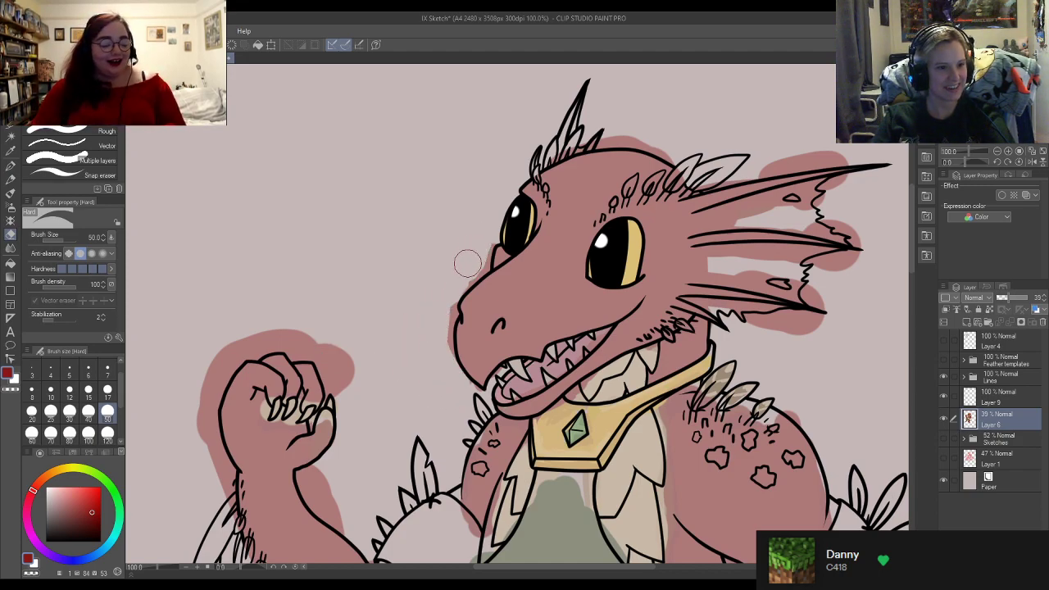
pyautogui.moveTo(323, 333)
pyautogui.mouseDown()
pyautogui.moveTo(364, 380)
pyautogui.moveTo(343, 389)
pyautogui.moveTo(300, 332)
pyautogui.moveTo(270, 330)
pyautogui.moveTo(234, 345)
pyautogui.moveTo(208, 389)
pyautogui.moveTo(223, 461)
pyautogui.mouseUp()
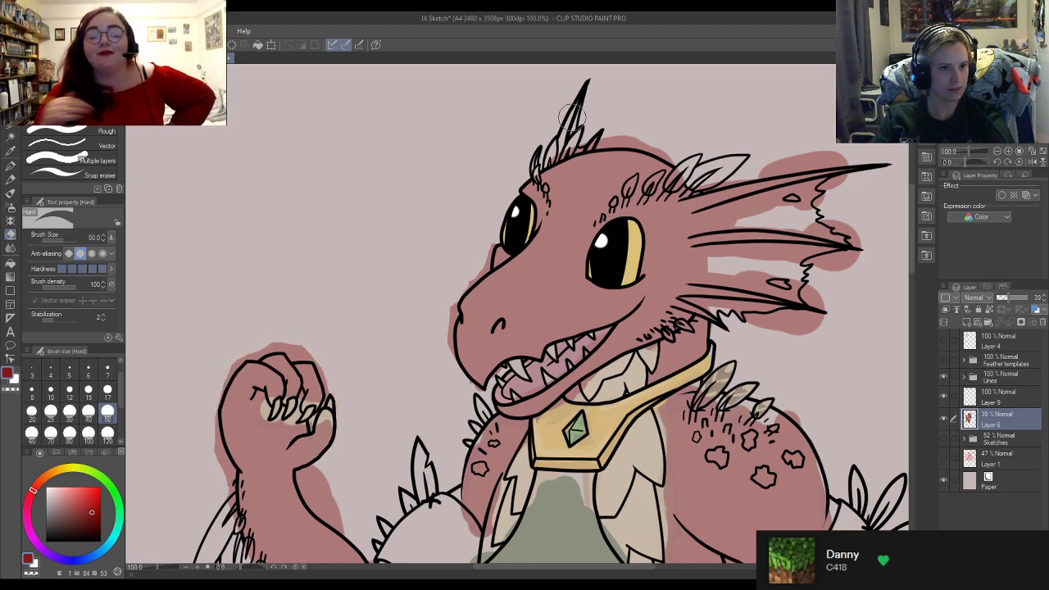
pyautogui.moveTo(769, 160)
pyautogui.mouseDown()
pyautogui.moveTo(804, 150)
pyautogui.moveTo(857, 176)
pyautogui.moveTo(866, 239)
pyautogui.moveTo(825, 288)
pyautogui.moveTo(837, 305)
pyautogui.moveTo(796, 328)
pyautogui.moveTo(712, 334)
pyautogui.mouseUp()
pyautogui.press('p')
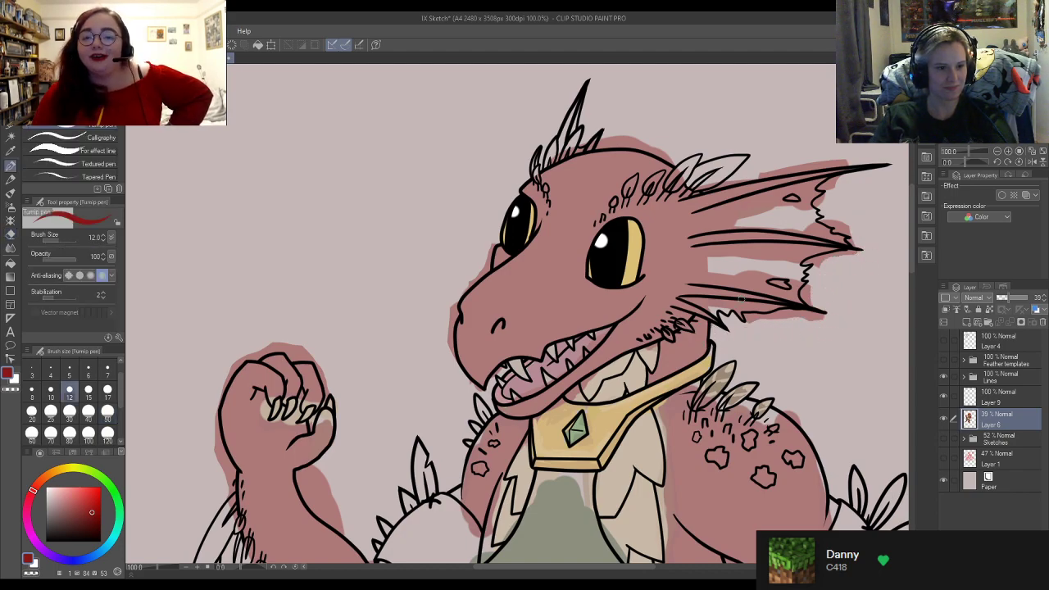
pyautogui.scroll(-6, 610, 225)
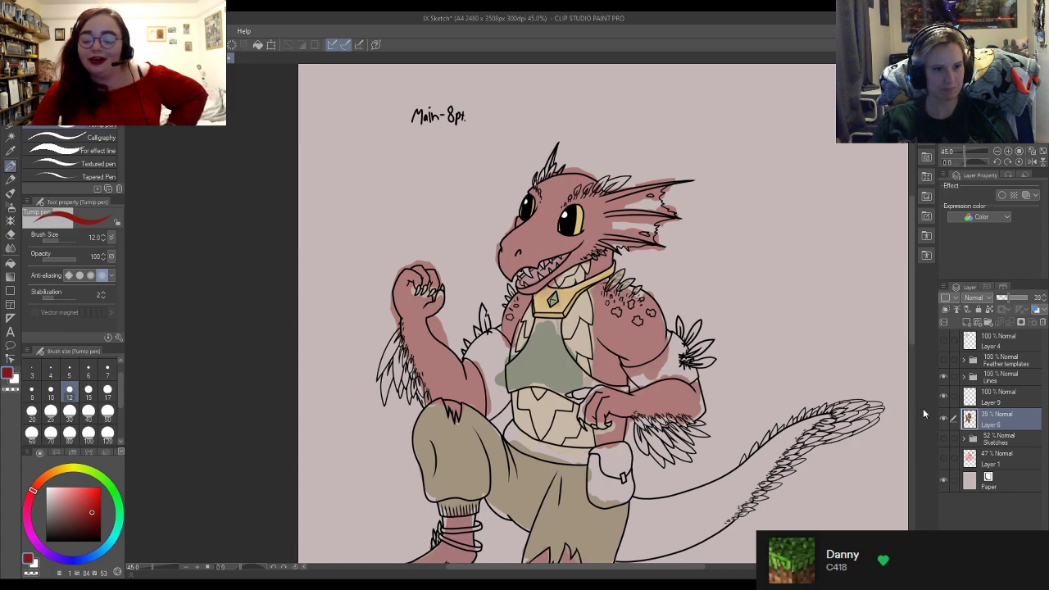
pyautogui.click(991, 402)
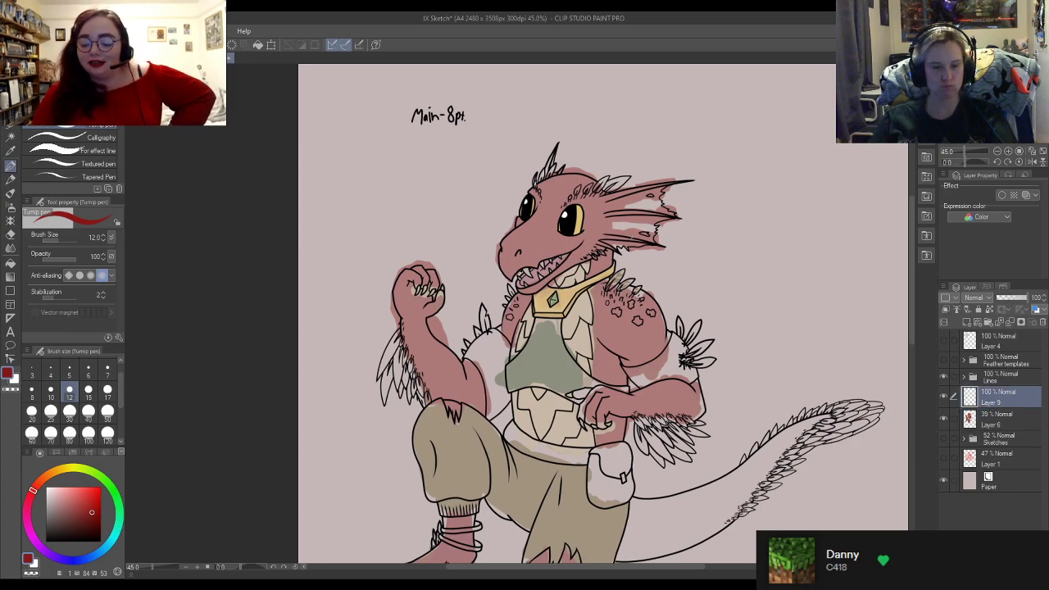
pyautogui.scroll(6, 501, 199)
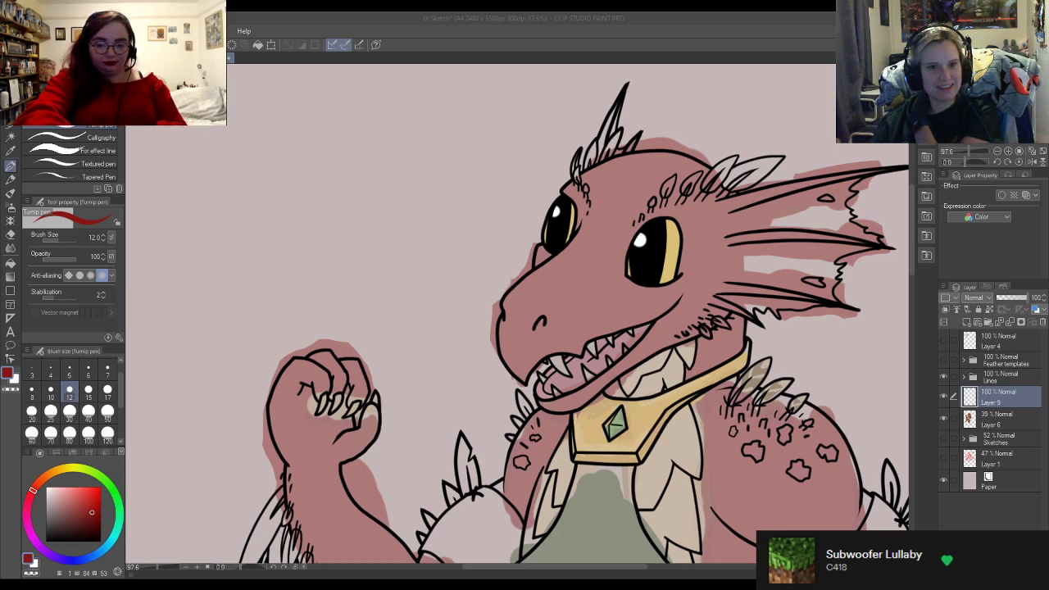
pyautogui.scroll(-2, 337, 187)
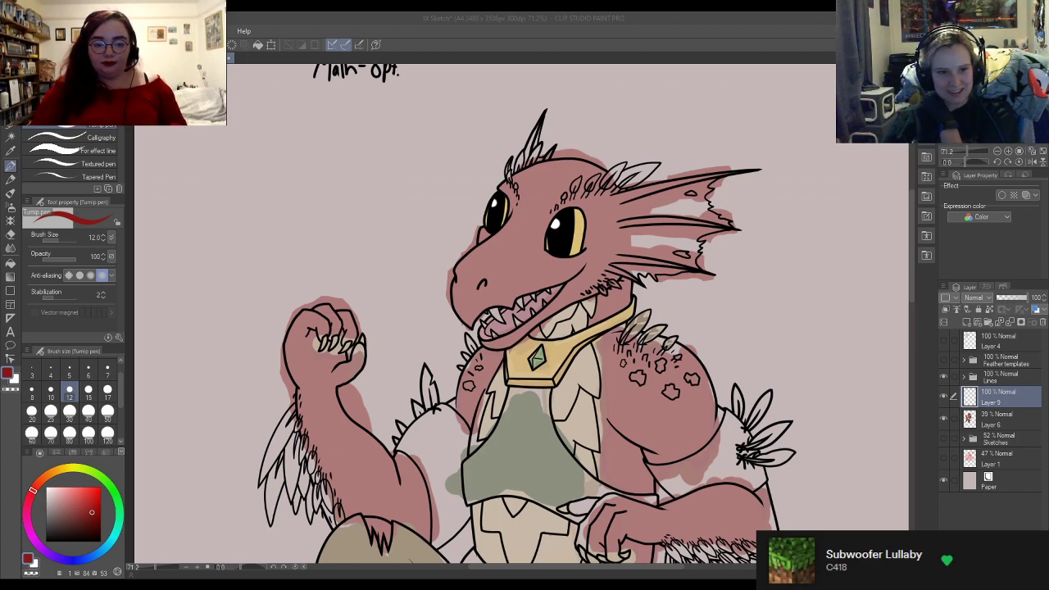
pyautogui.scroll(-3, 504, 148)
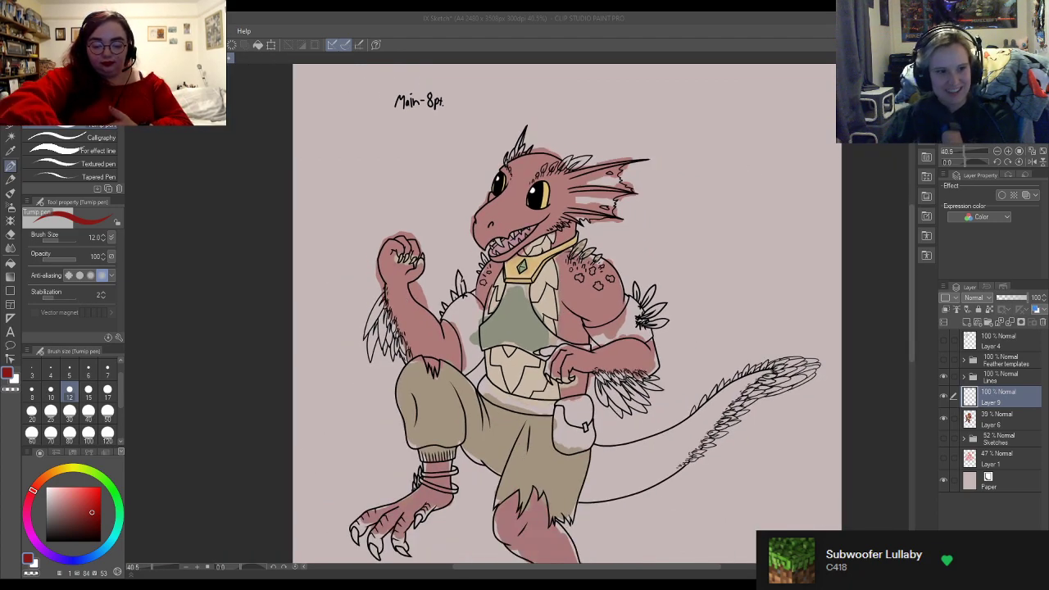
pyautogui.scroll(1, 575, 191)
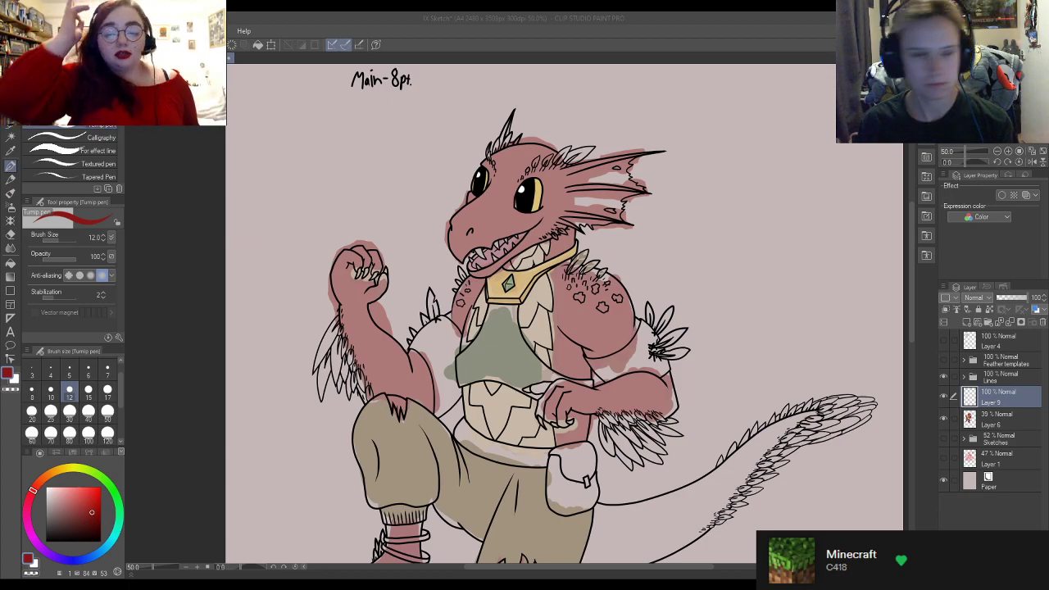
pyautogui.click(10, 129)
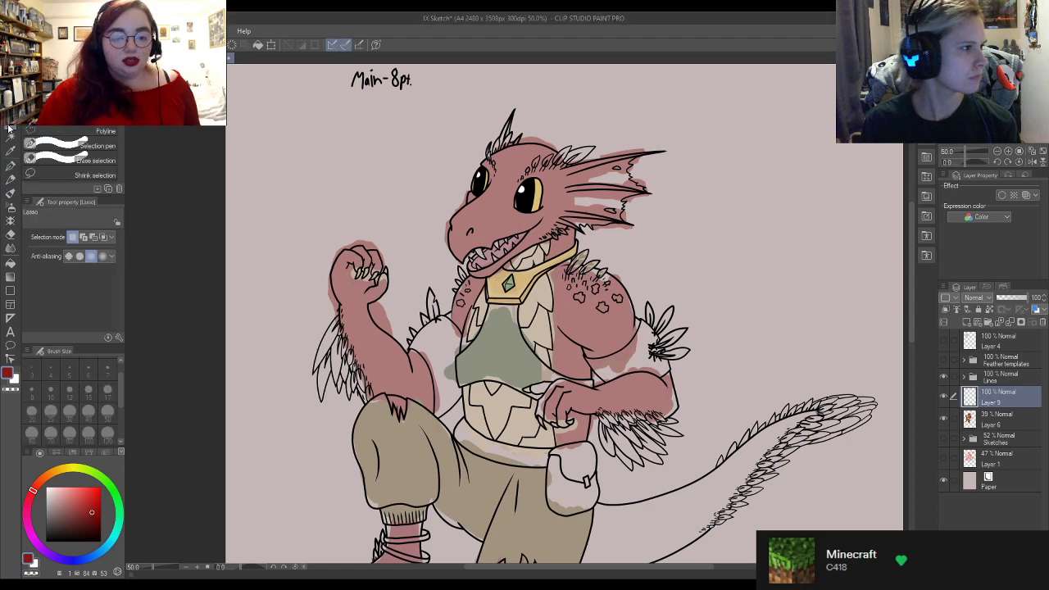
pyautogui.click(73, 146)
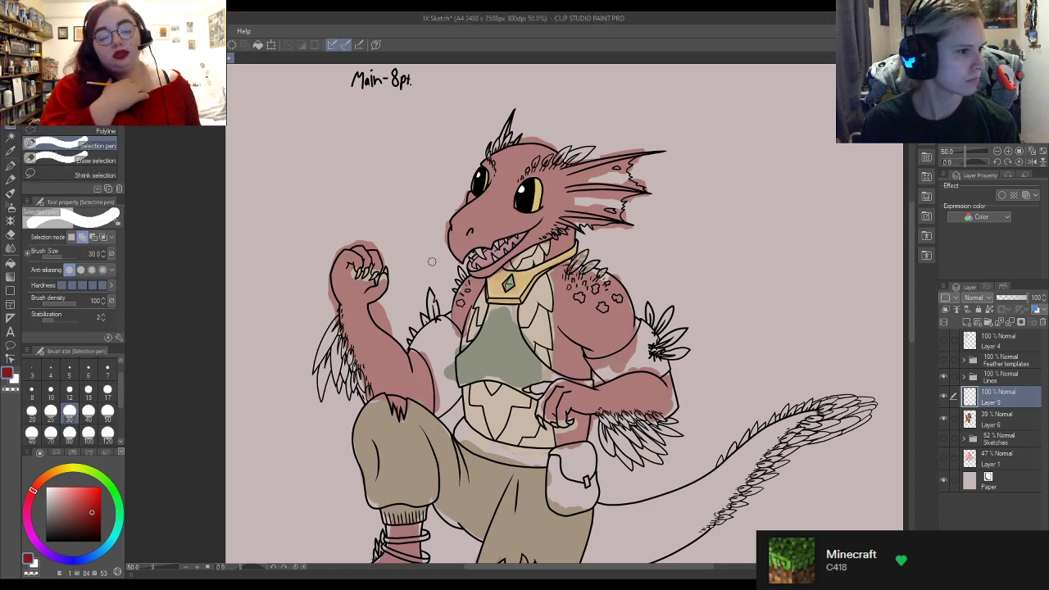
pyautogui.moveTo(394, 240)
pyautogui.mouseDown()
pyautogui.moveTo(312, 250)
pyautogui.moveTo(349, 310)
pyautogui.moveTo(400, 302)
pyautogui.moveTo(382, 238)
pyautogui.mouseUp()
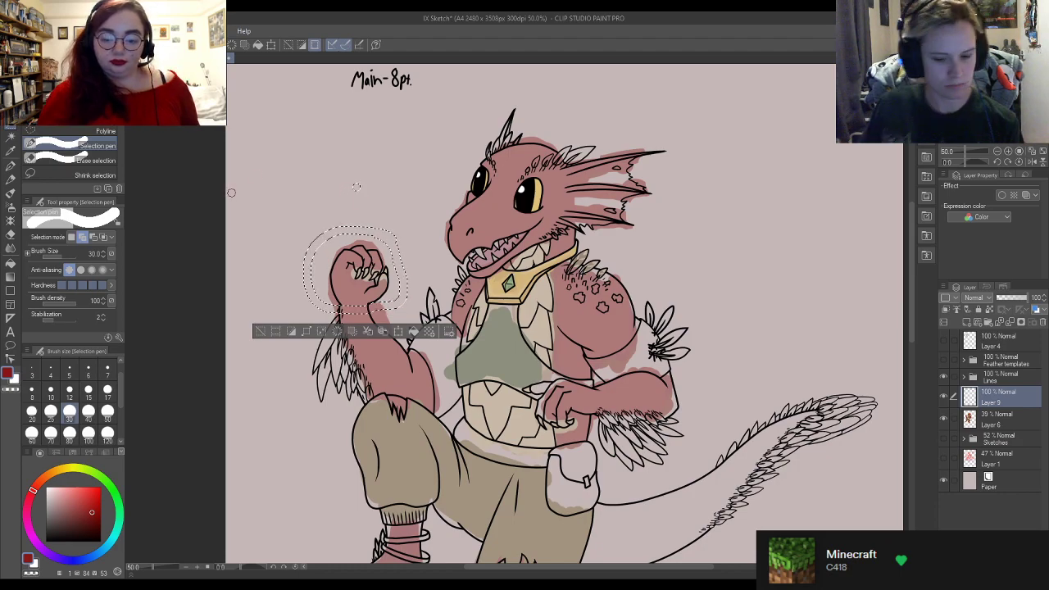
pyautogui.hotkey('ctrl', 'd')
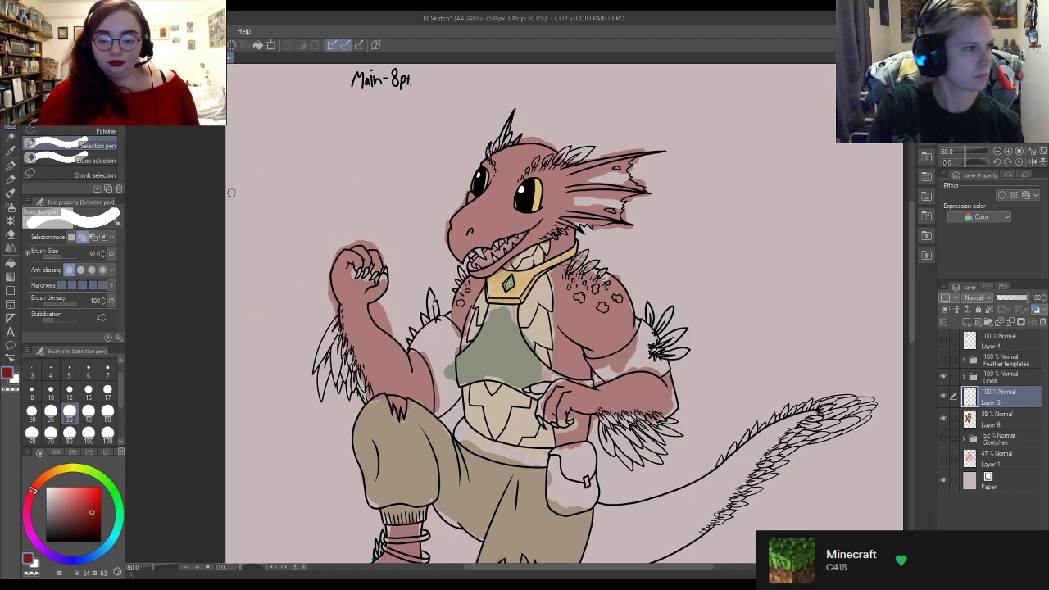
# Step: Try to select the raised fist with Shrink selection, first on Layer 9 and again on the Lines folder
pyautogui.click(68, 175)
pyautogui.moveTo(381, 226)
pyautogui.mouseDown()
pyautogui.moveTo(318, 233)
pyautogui.moveTo(414, 320)
pyautogui.moveTo(371, 214)
pyautogui.mouseUp()
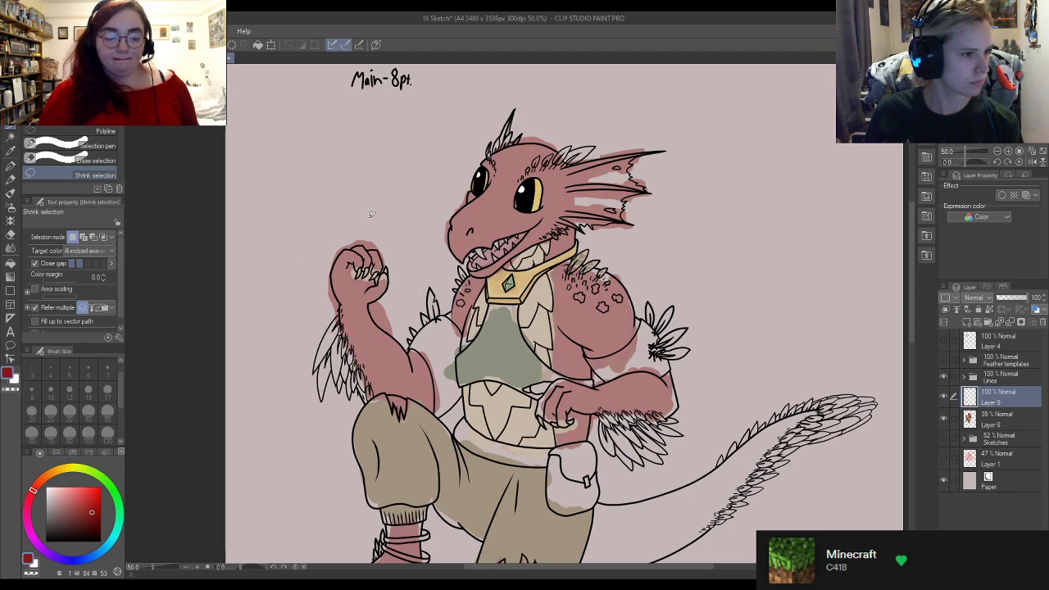
pyautogui.click(1007, 420)
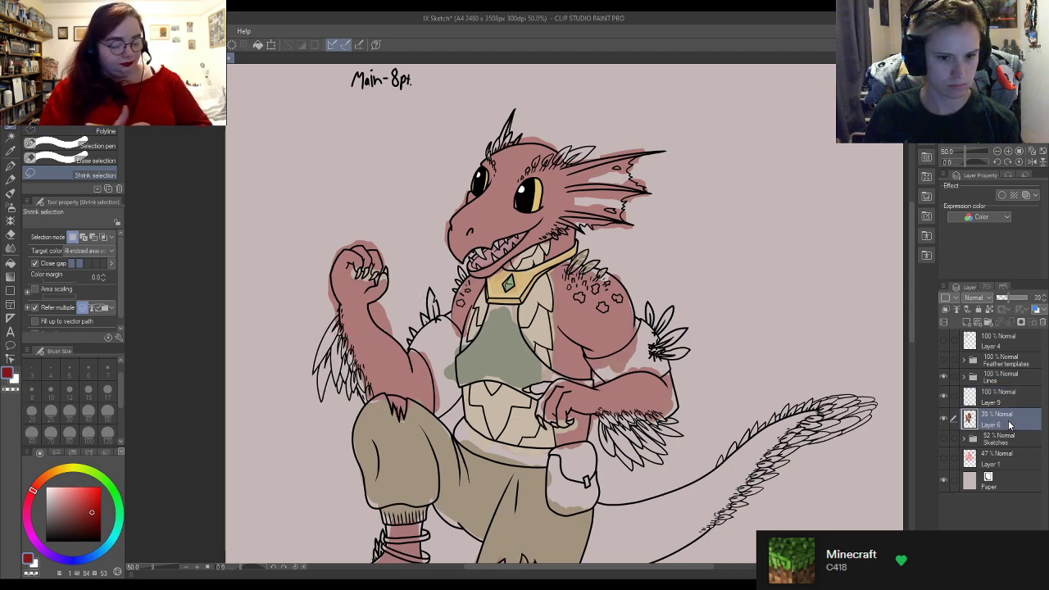
pyautogui.click(1019, 380)
pyautogui.moveTo(412, 234)
pyautogui.mouseDown()
pyautogui.moveTo(326, 243)
pyautogui.moveTo(306, 306)
pyautogui.moveTo(386, 322)
pyautogui.moveTo(407, 241)
pyautogui.mouseUp()
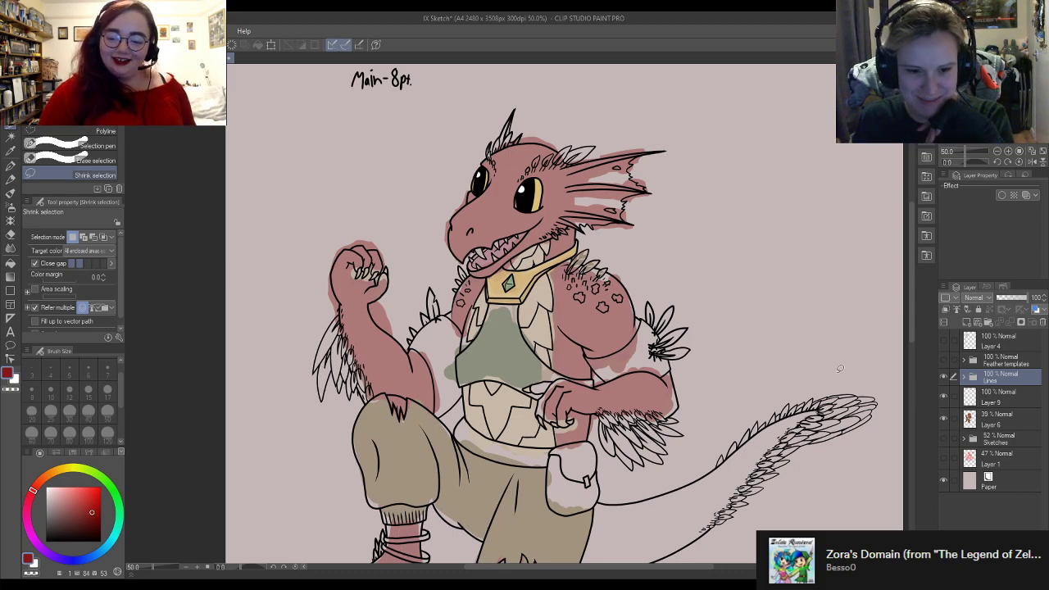
# Step: Open the downloaded materials and examine the details of the downloaded gap-closing fill and erase tools
pyautogui.scroll(1, 534, 211)
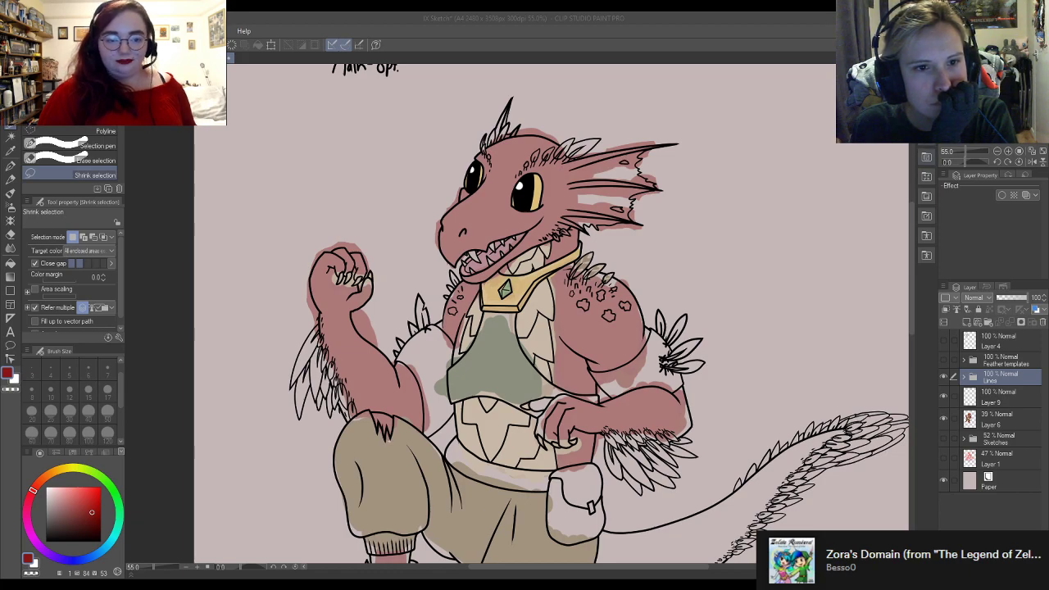
pyautogui.click(927, 255)
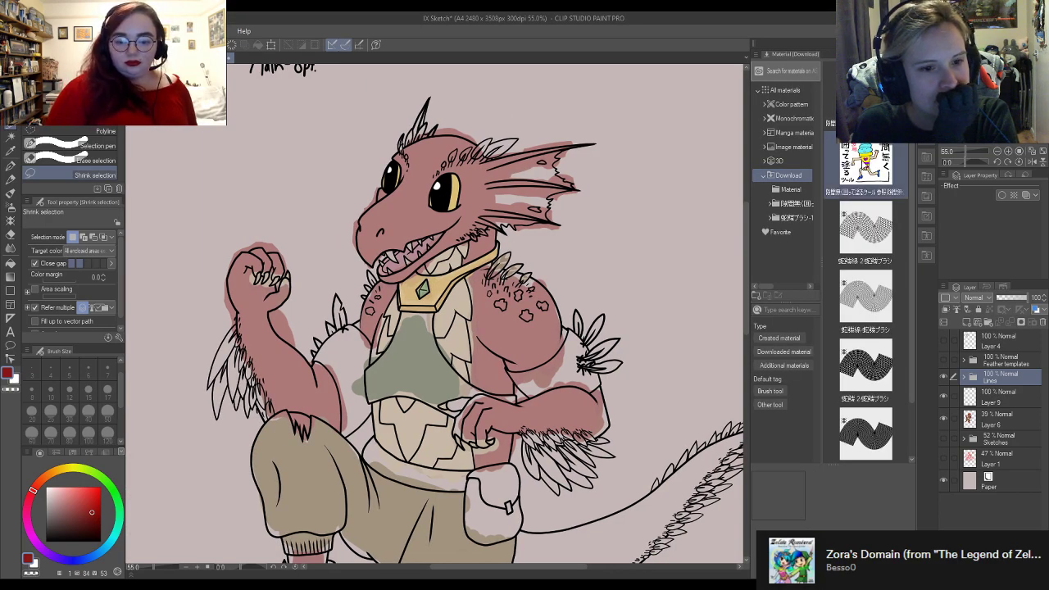
pyautogui.click(867, 148)
pyautogui.click(868, 110)
pyautogui.click(866, 151)
pyautogui.click(867, 110)
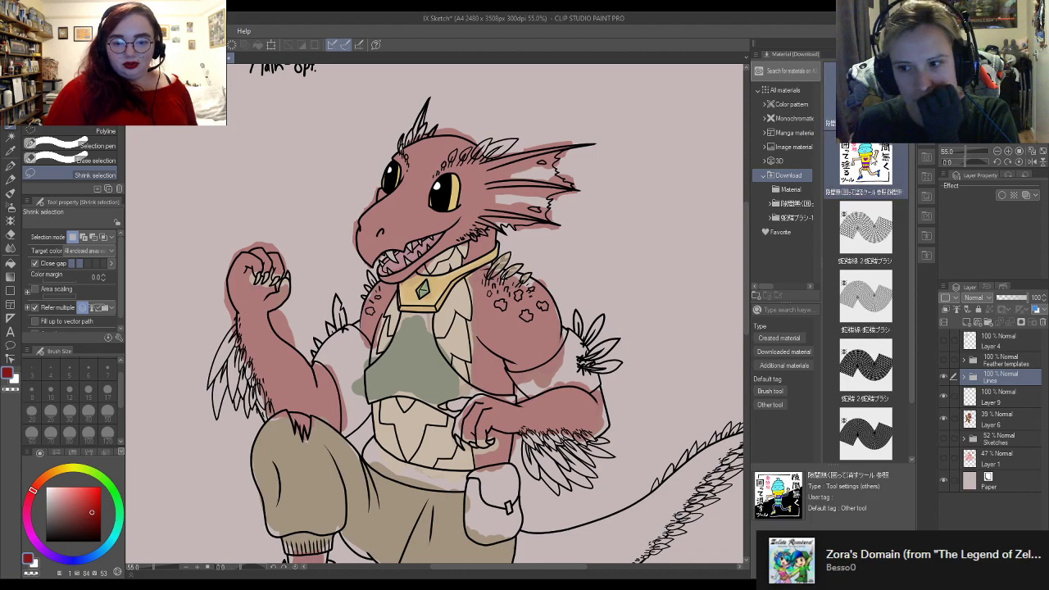
pyautogui.click(870, 159)
pyautogui.scroll(-1, 869, 240)
pyautogui.scroll(1, 870, 240)
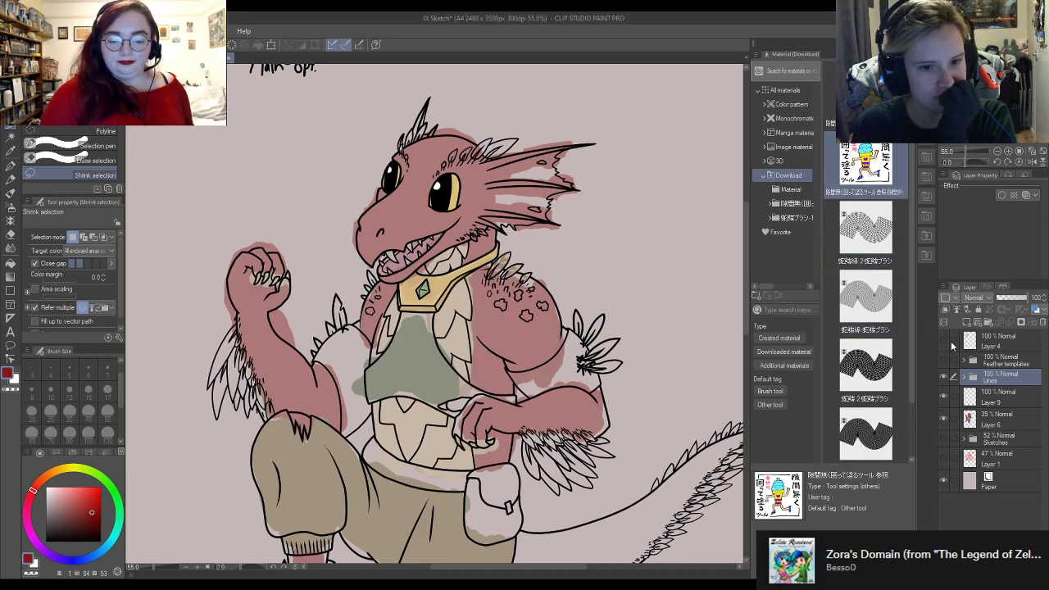
# Step: Set the Lines folder as the reference layer and make Layer 9 the active layer again
pyautogui.click(1007, 392)
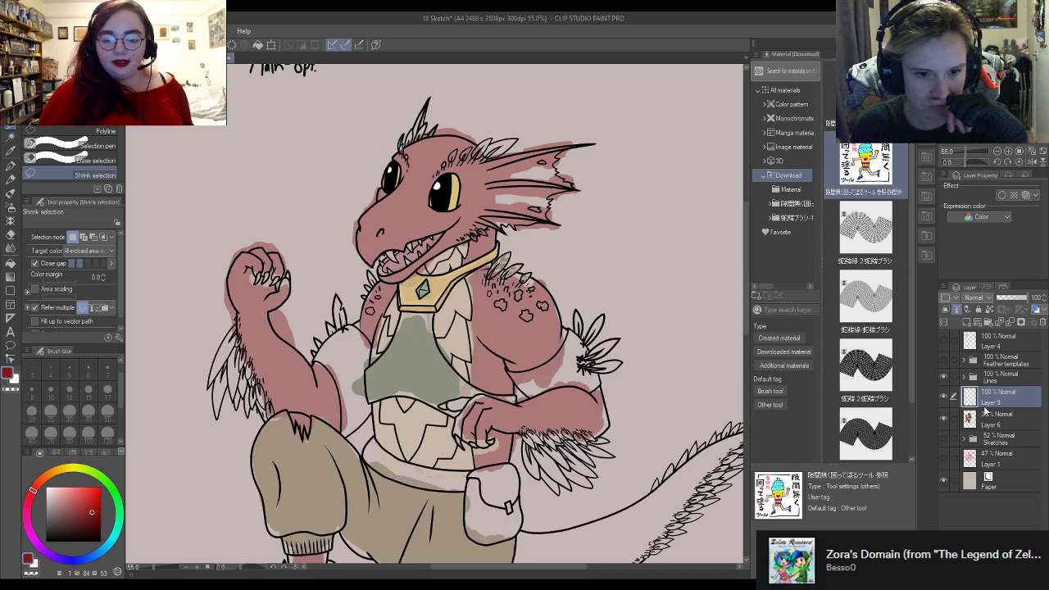
pyautogui.click(993, 424)
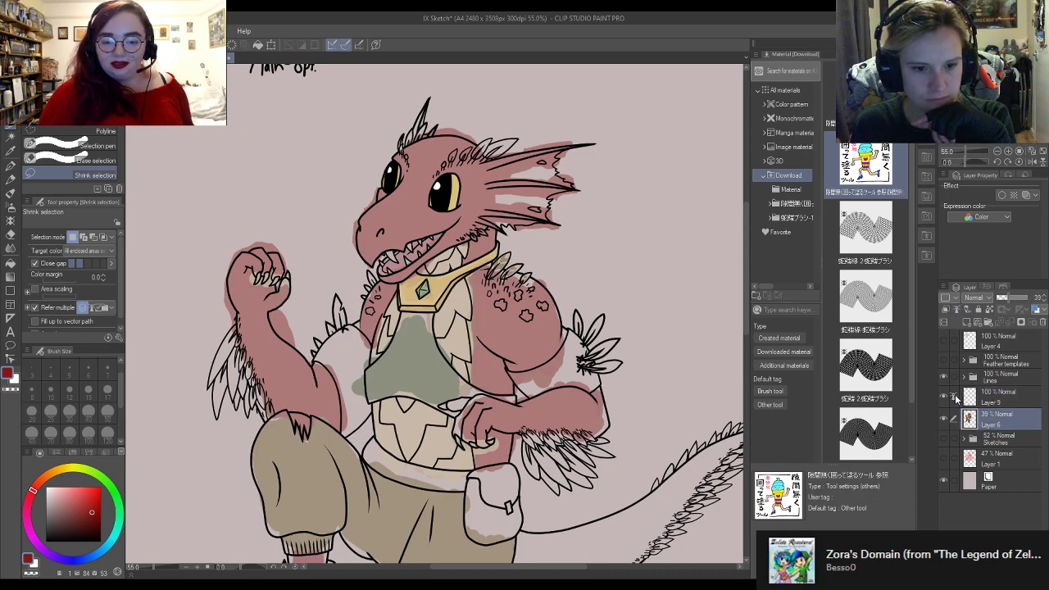
pyautogui.click(1014, 379)
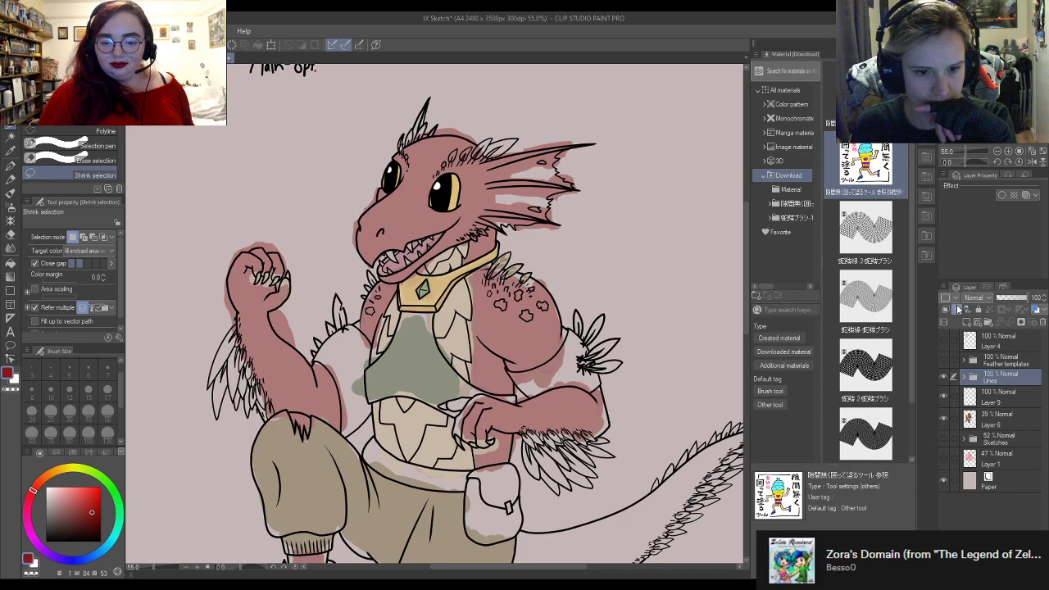
pyautogui.click(1007, 403)
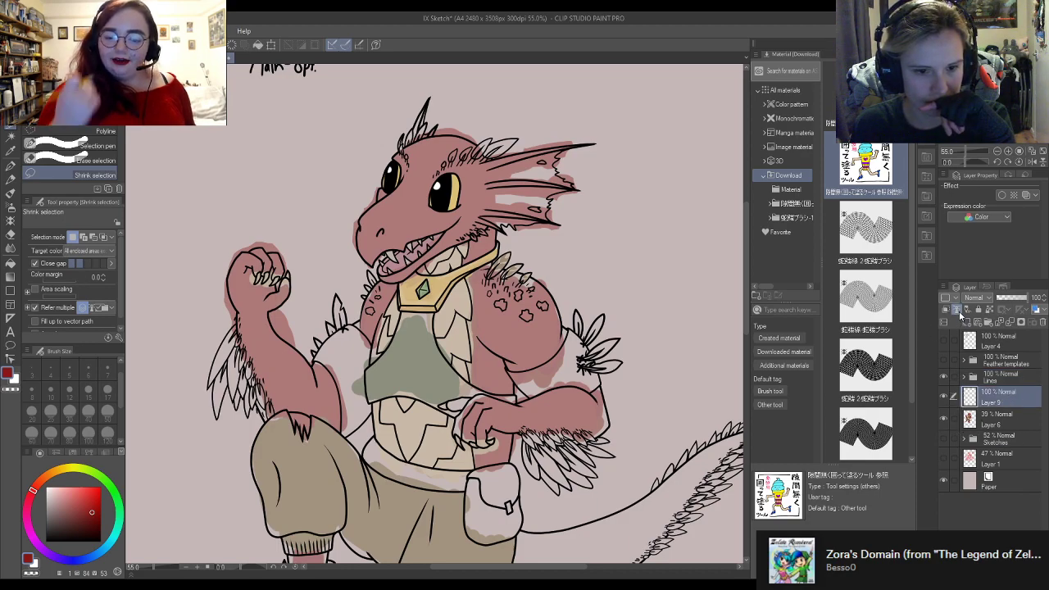
pyautogui.click(1008, 382)
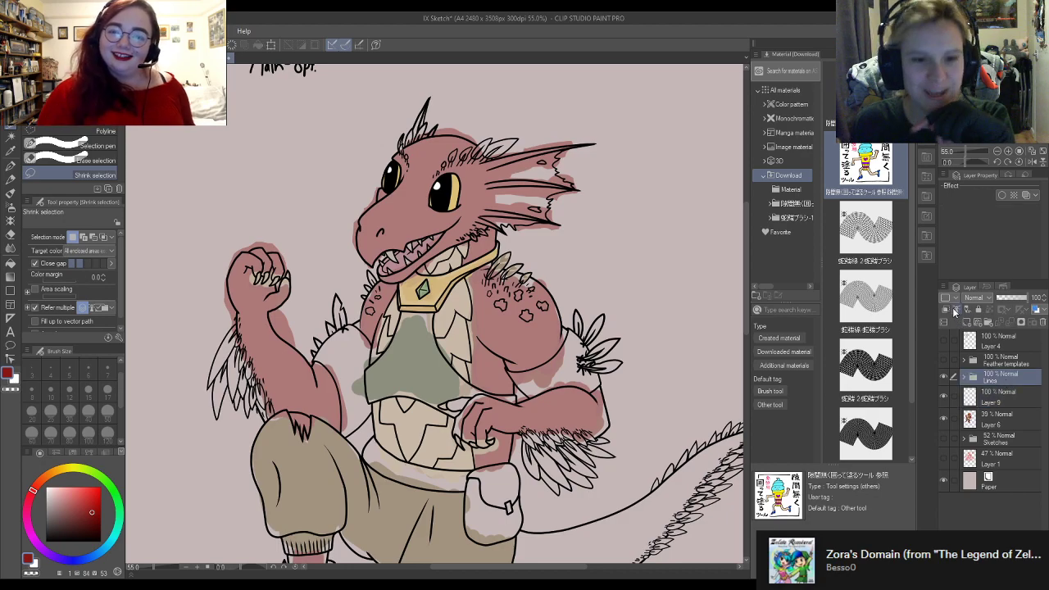
pyautogui.click(996, 403)
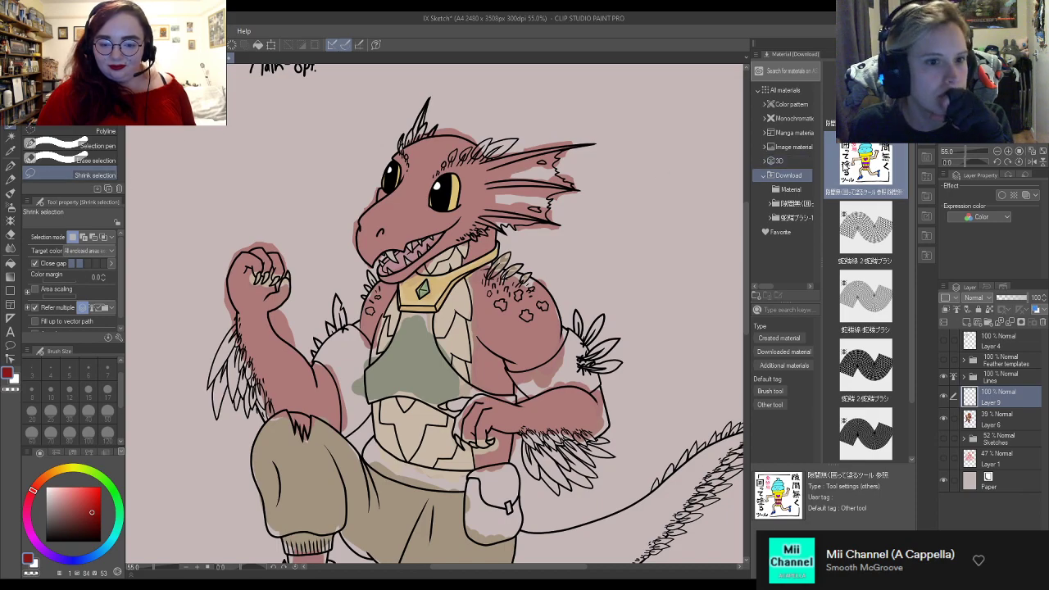
# Step: Add the downloaded gap-closing fill tool to the selection sub tools, test it on the raised fist, and collapse the materials
pyautogui.moveTo(119, 167); pyautogui.dragTo(93, 170)
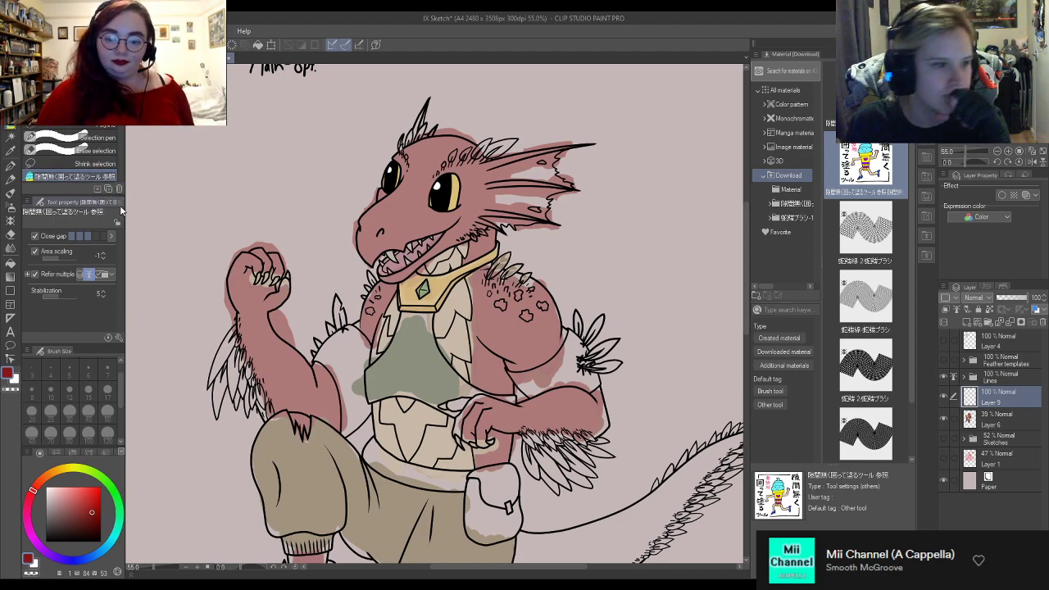
pyautogui.scroll(1, 126, 259)
pyautogui.scroll(2, 275, 260)
pyautogui.moveTo(332, 215)
pyautogui.mouseDown()
pyautogui.moveTo(291, 210)
pyautogui.moveTo(201, 361)
pyautogui.moveTo(383, 299)
pyautogui.mouseUp()
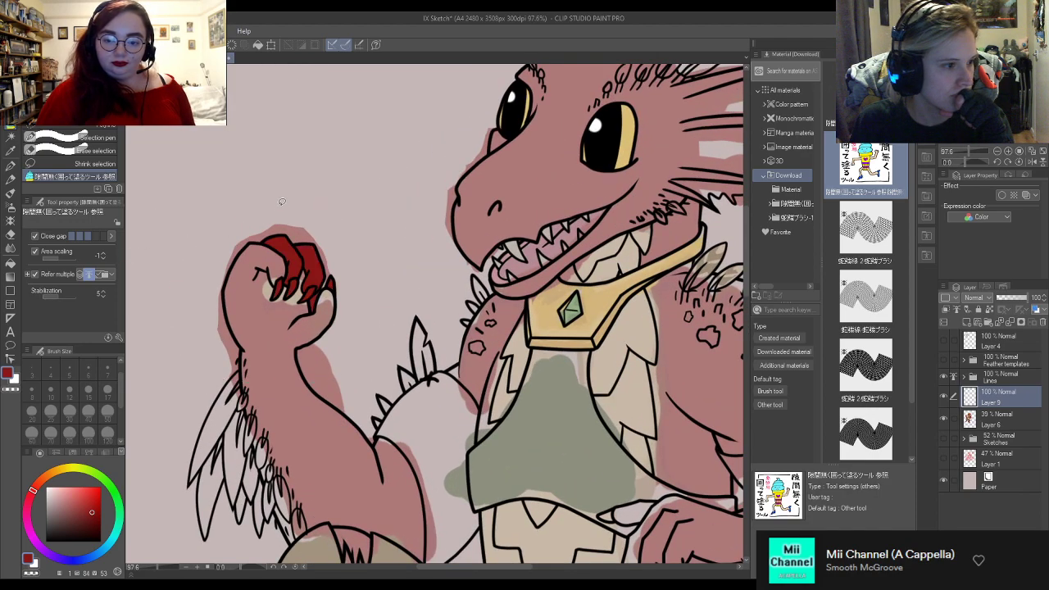
pyautogui.hotkey('ctrl', 'z')
pyautogui.scroll(-3, 252, 287)
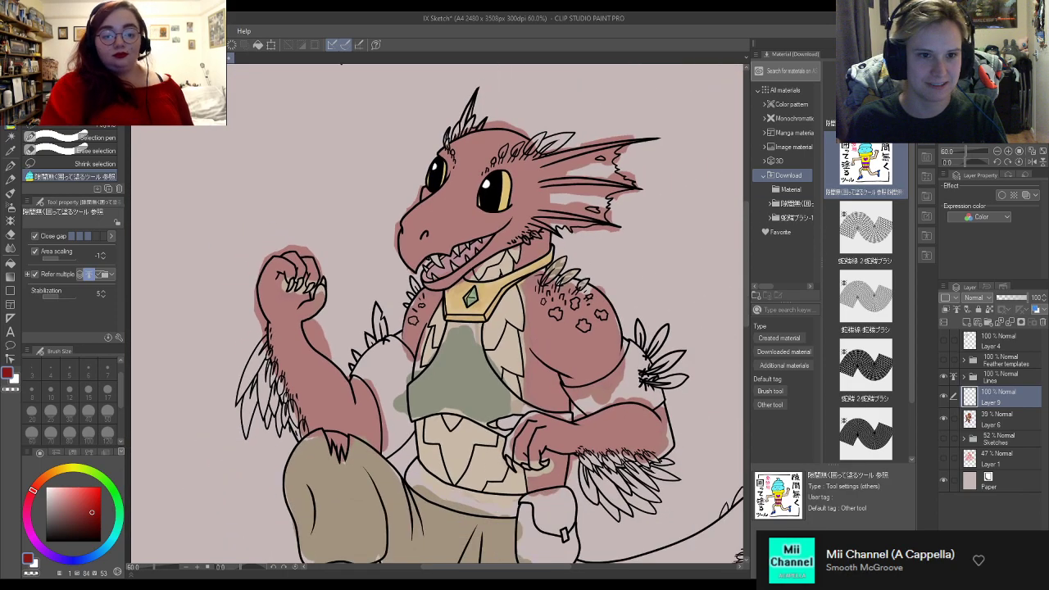
pyautogui.click(910, 45)
# Step: Try to fill the raised arm and its feathers with dark red on Layer 9 using the downloaded gap-closing fill tool
pyautogui.scroll(-3, 566, 257)
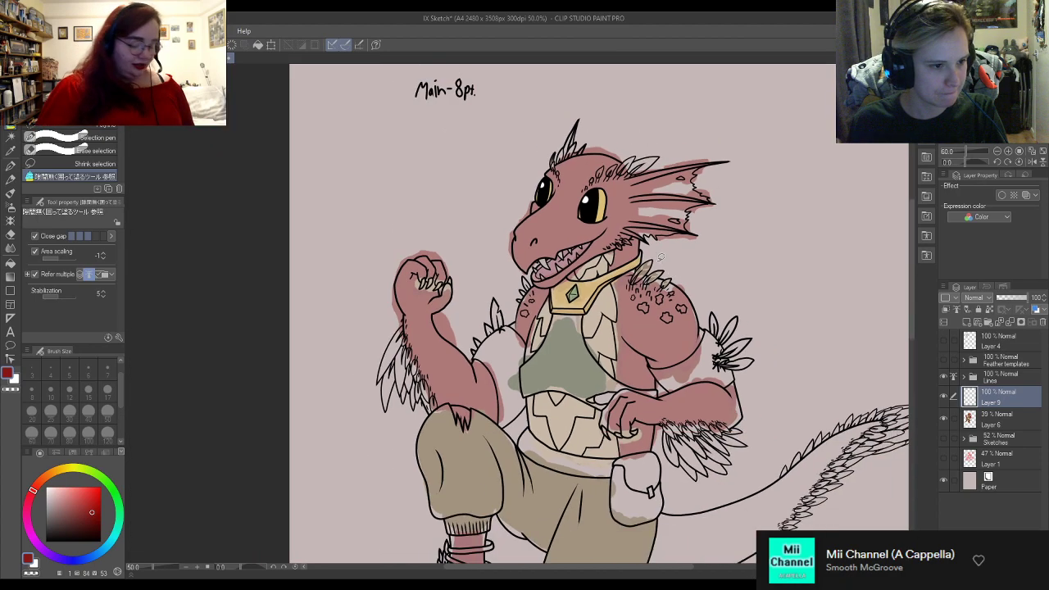
pyautogui.scroll(3, 448, 353)
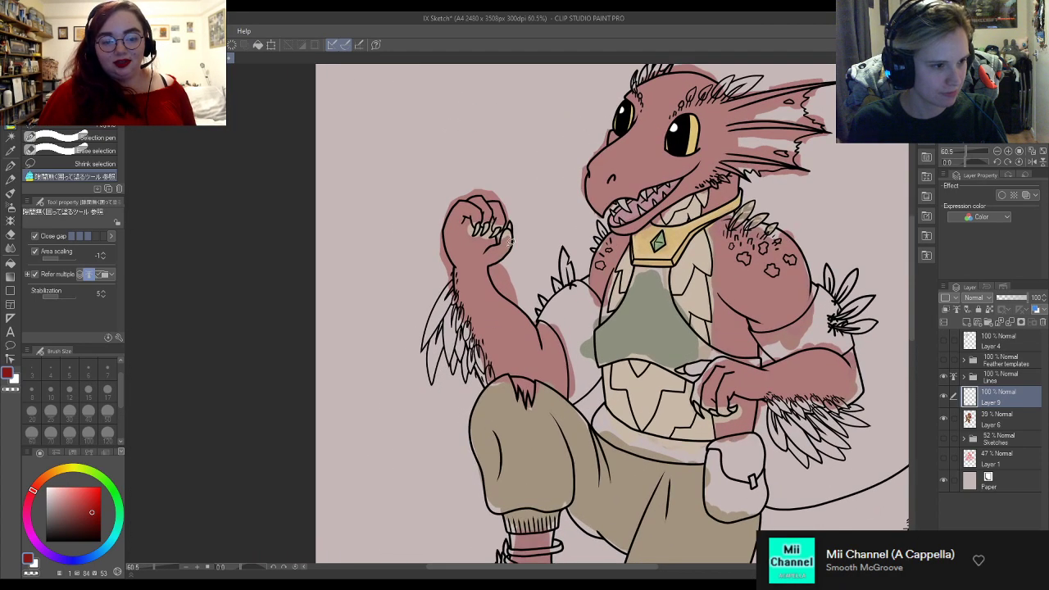
pyautogui.moveTo(514, 291)
pyautogui.mouseDown()
pyautogui.moveTo(537, 216)
pyautogui.moveTo(526, 164)
pyautogui.moveTo(479, 154)
pyautogui.moveTo(420, 172)
pyautogui.moveTo(399, 276)
pyautogui.moveTo(436, 387)
pyautogui.moveTo(480, 414)
pyautogui.moveTo(520, 418)
pyautogui.moveTo(579, 402)
pyautogui.moveTo(580, 325)
pyautogui.moveTo(525, 244)
pyautogui.mouseUp()
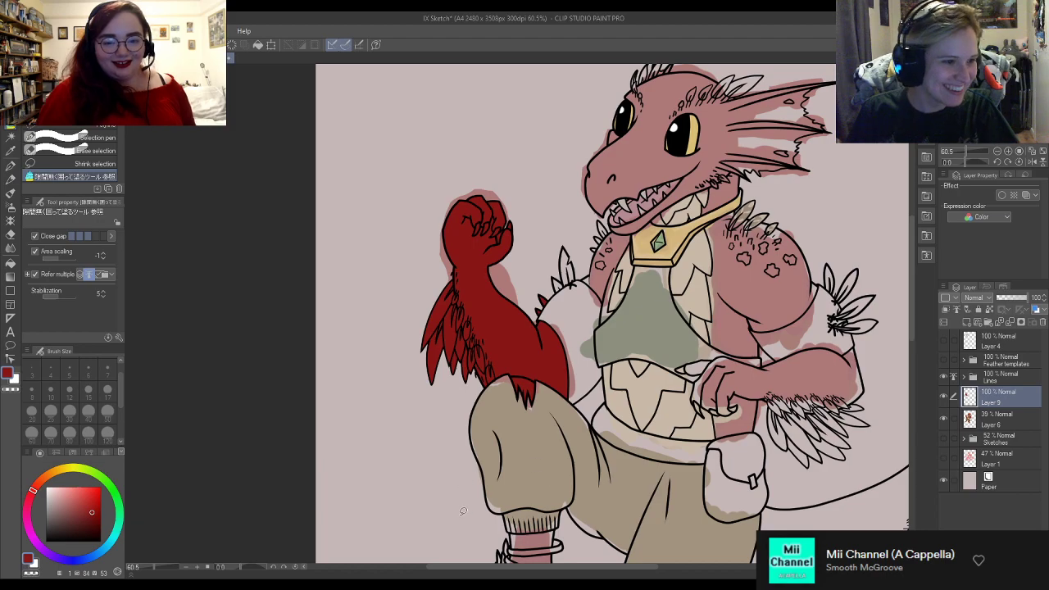
pyautogui.scroll(3, 401, 315)
pyautogui.scroll(1, 571, 324)
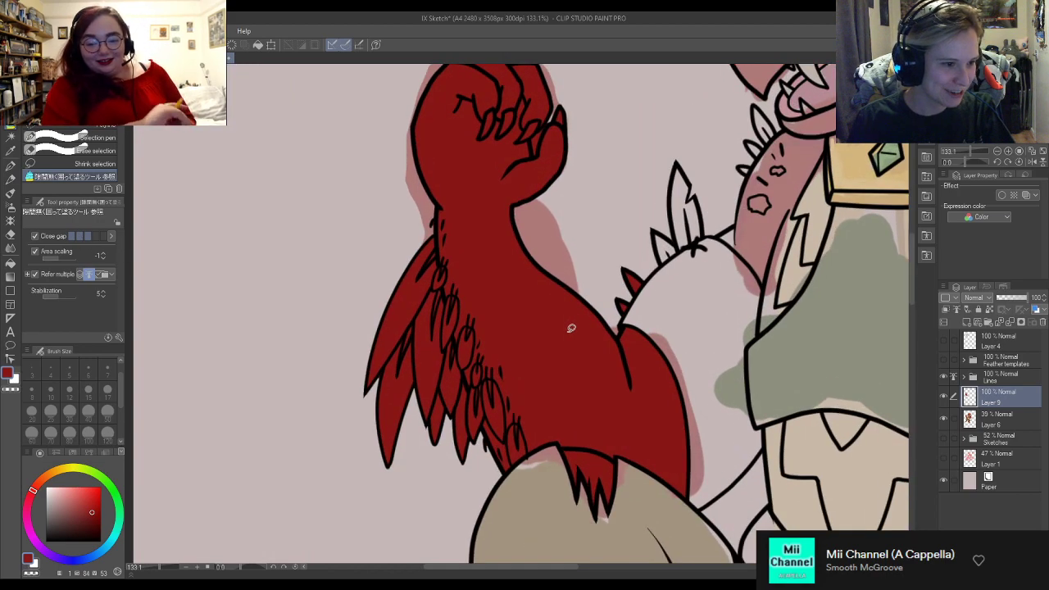
pyautogui.hotkey('ctrl', 'z')
# Step: Fill the whole character's silhouette, including the tail and feet, with flat dark red on Layer 9 by encircling the figure
pyautogui.scroll(-2, 572, 310)
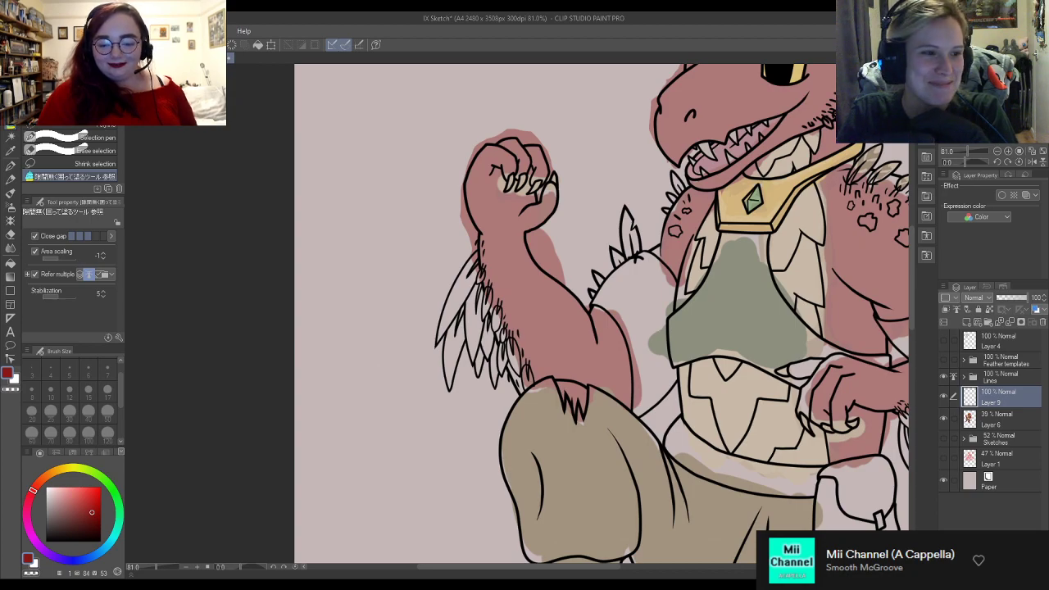
pyautogui.scroll(-4, 665, 274)
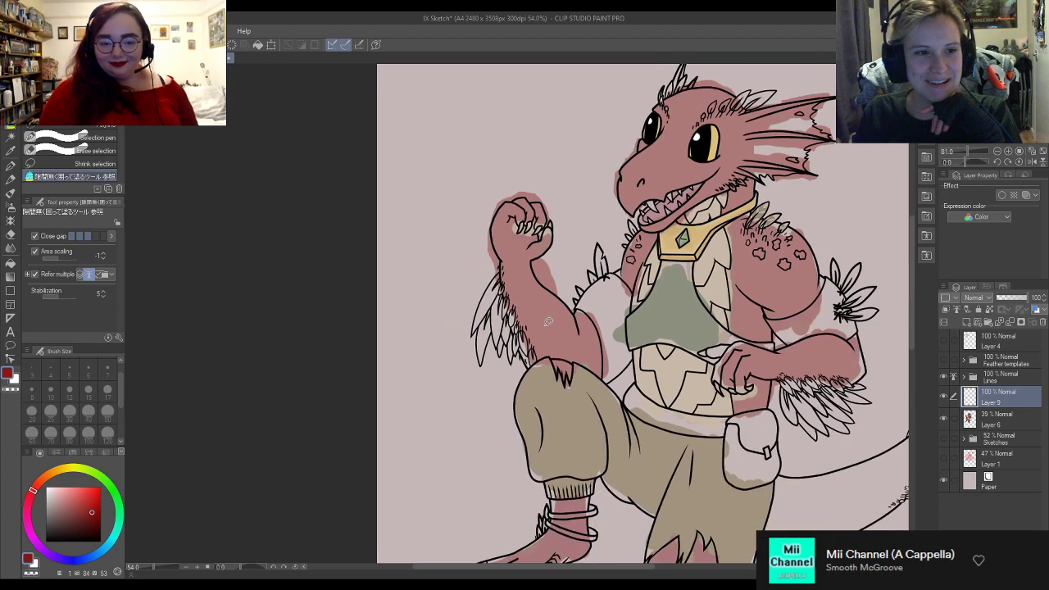
pyautogui.scroll(1, 810, 127)
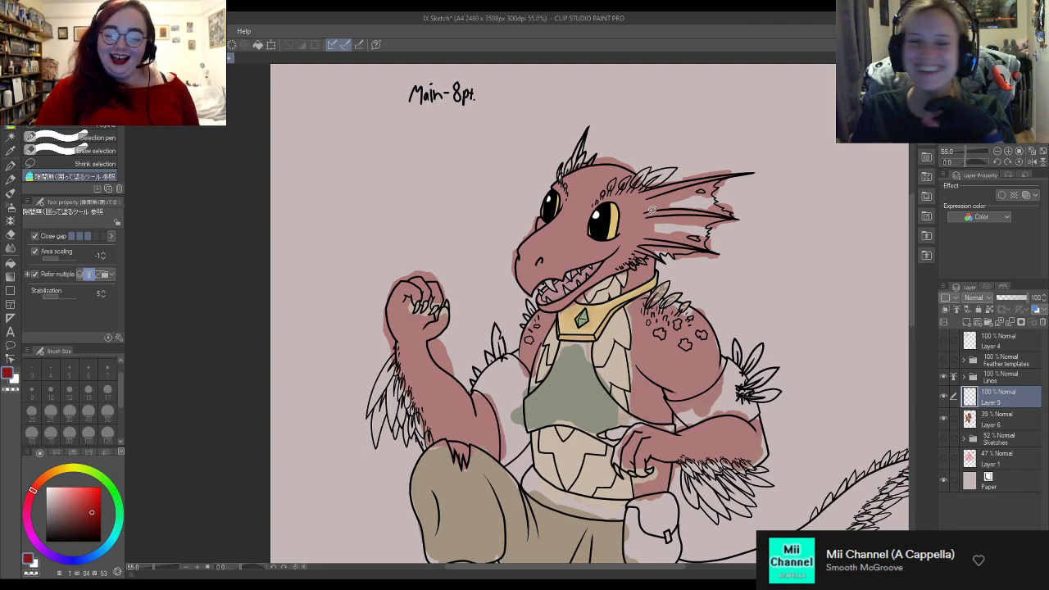
pyautogui.scroll(-4, 652, 210)
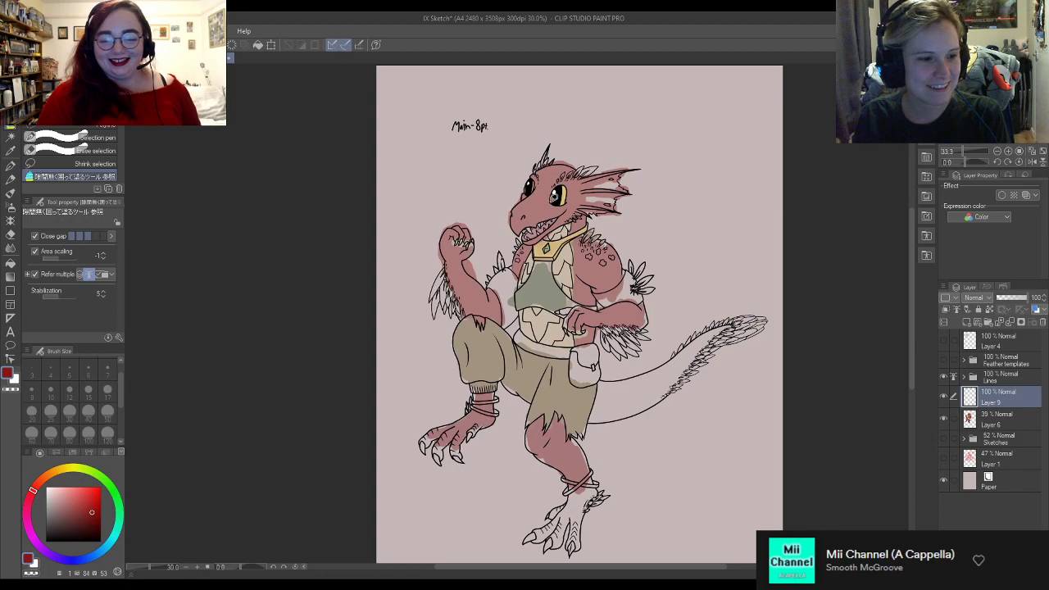
pyautogui.scroll(-1, 560, 194)
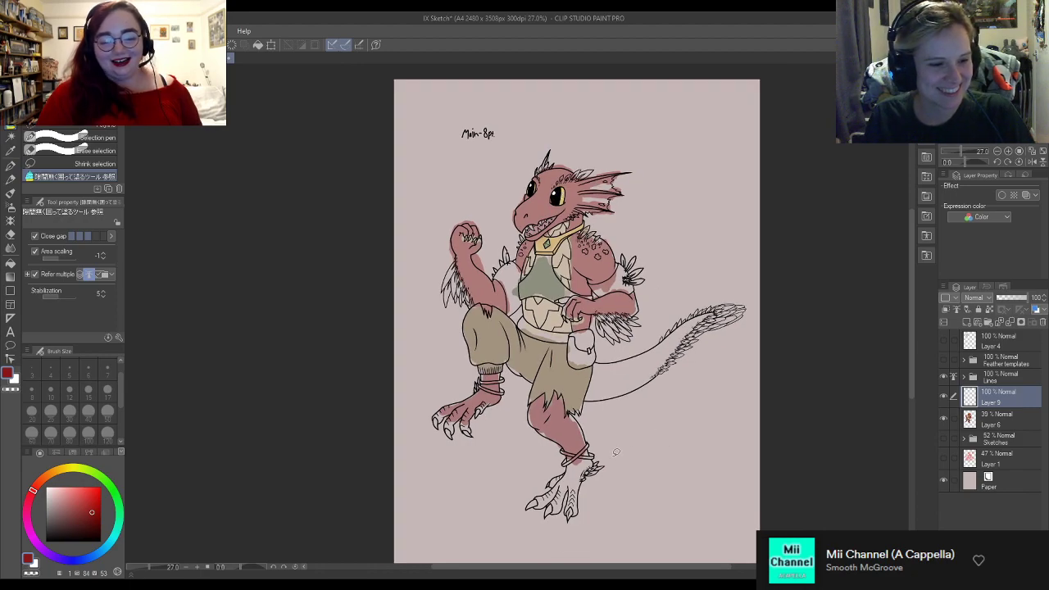
pyautogui.moveTo(512, 440)
pyautogui.mouseDown()
pyautogui.moveTo(493, 500)
pyautogui.moveTo(580, 530)
pyautogui.moveTo(632, 487)
pyautogui.moveTo(620, 429)
pyautogui.moveTo(716, 396)
pyautogui.moveTo(801, 294)
pyautogui.moveTo(721, 213)
pyautogui.moveTo(706, 149)
pyautogui.moveTo(628, 114)
pyautogui.moveTo(567, 112)
pyautogui.moveTo(514, 128)
pyautogui.moveTo(484, 173)
pyautogui.moveTo(412, 192)
pyautogui.moveTo(395, 269)
pyautogui.moveTo(403, 346)
pyautogui.moveTo(385, 424)
pyautogui.moveTo(445, 465)
pyautogui.moveTo(508, 468)
pyautogui.mouseUp()
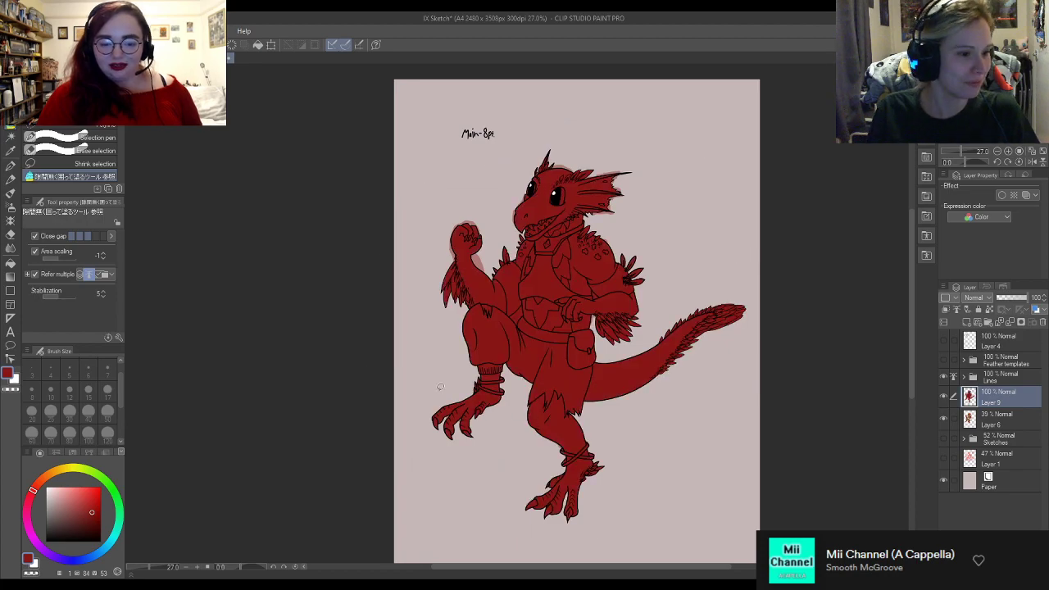
# Step: Inspect the red base fill on the upper body, hiding and showing the Lines folder to compare it with the line art
pyautogui.scroll(2, 487, 297)
pyautogui.scroll(-1, 488, 296)
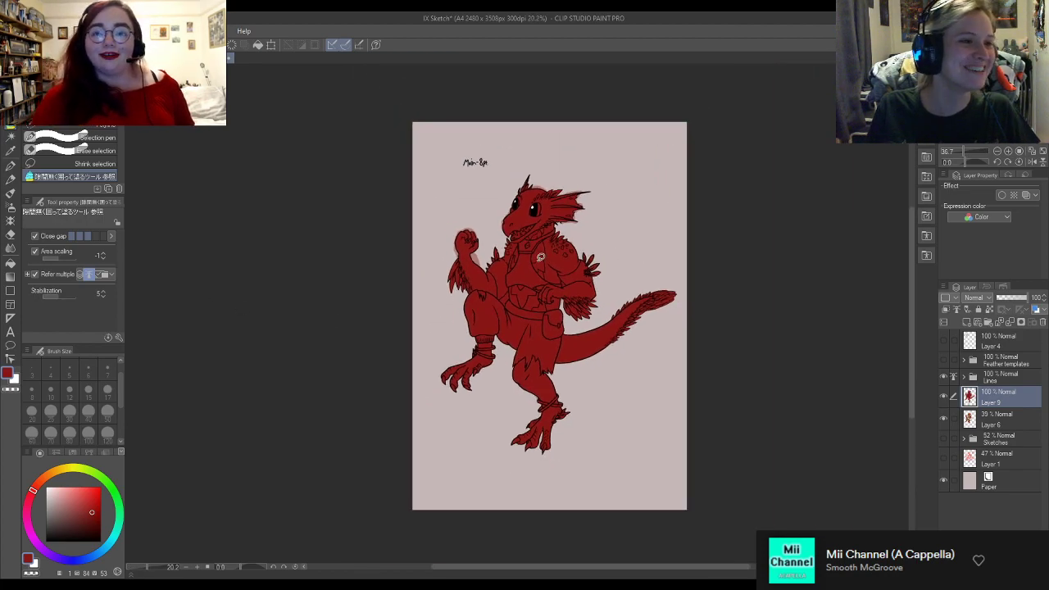
pyautogui.scroll(3, 636, 292)
pyautogui.scroll(1, 635, 292)
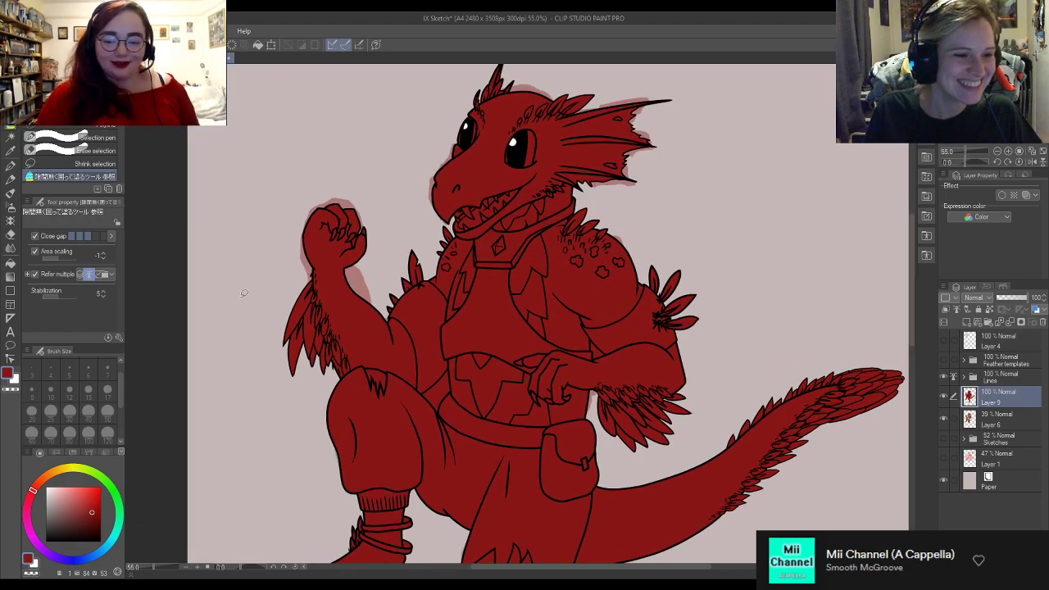
pyautogui.scroll(4, 311, 245)
pyautogui.scroll(5, 311, 244)
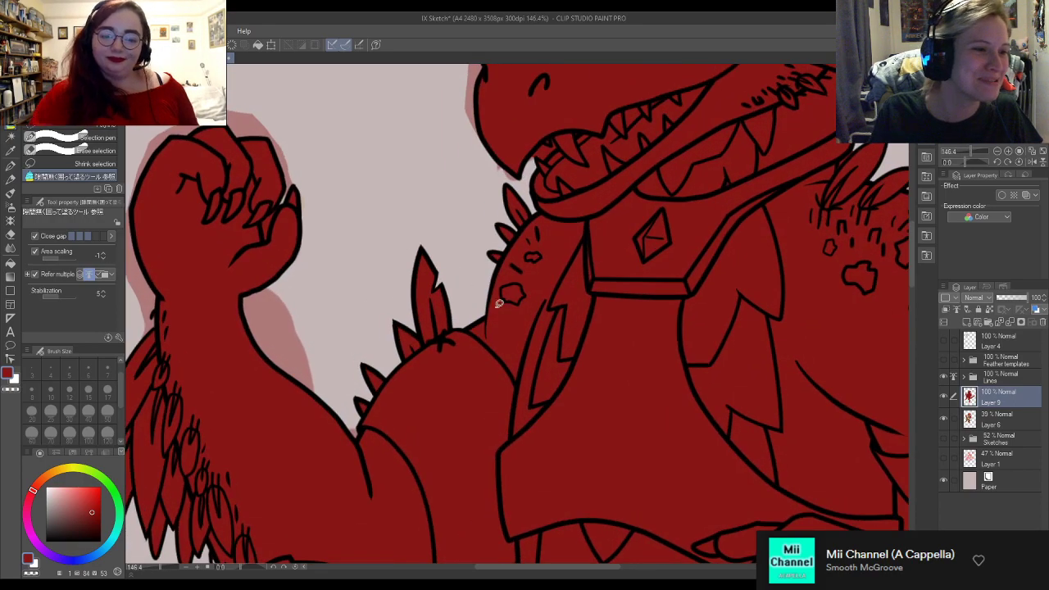
pyautogui.scroll(-5, 816, 338)
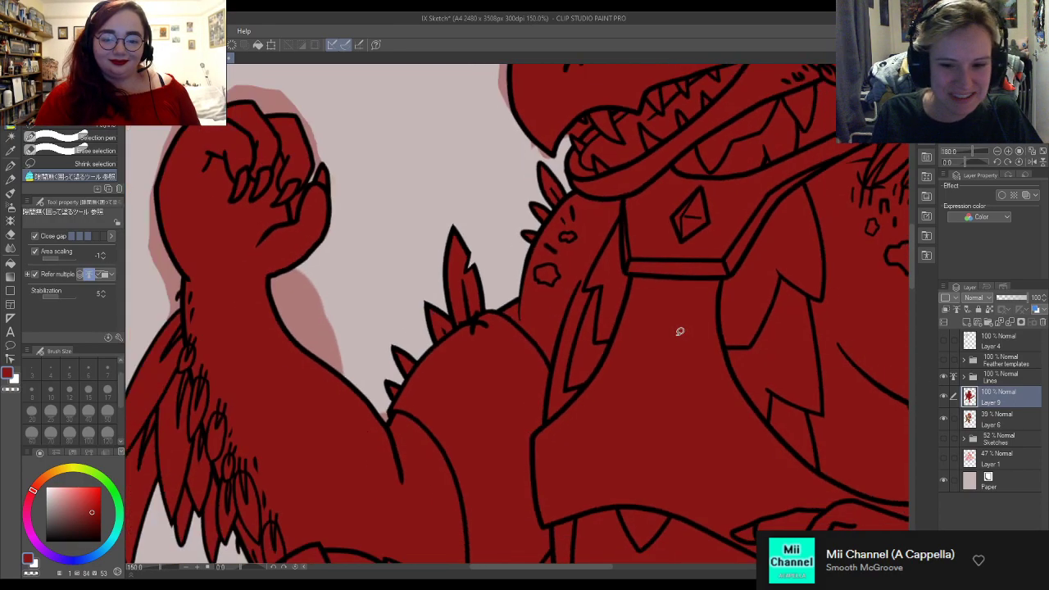
pyautogui.click(945, 376)
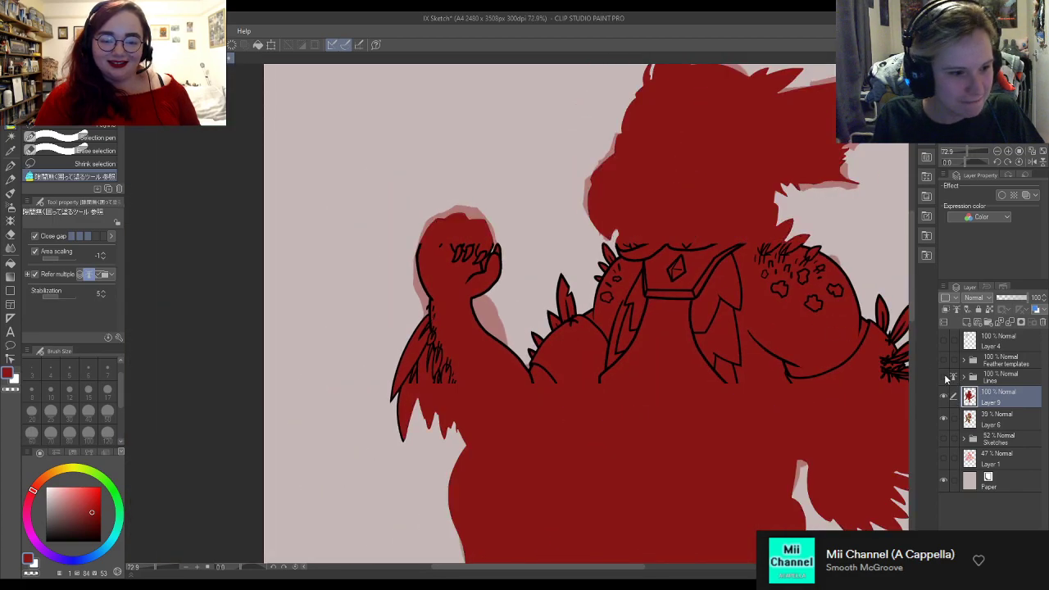
pyautogui.click(945, 375)
pyautogui.click(945, 375)
pyautogui.click(945, 376)
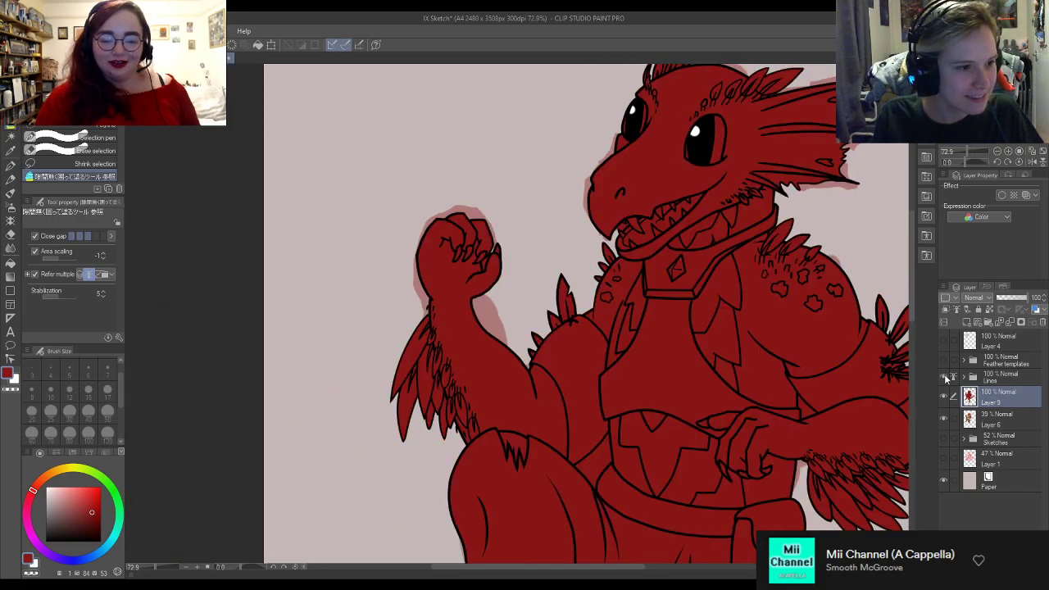
pyautogui.scroll(-2, 398, 238)
pyautogui.scroll(-3, 398, 238)
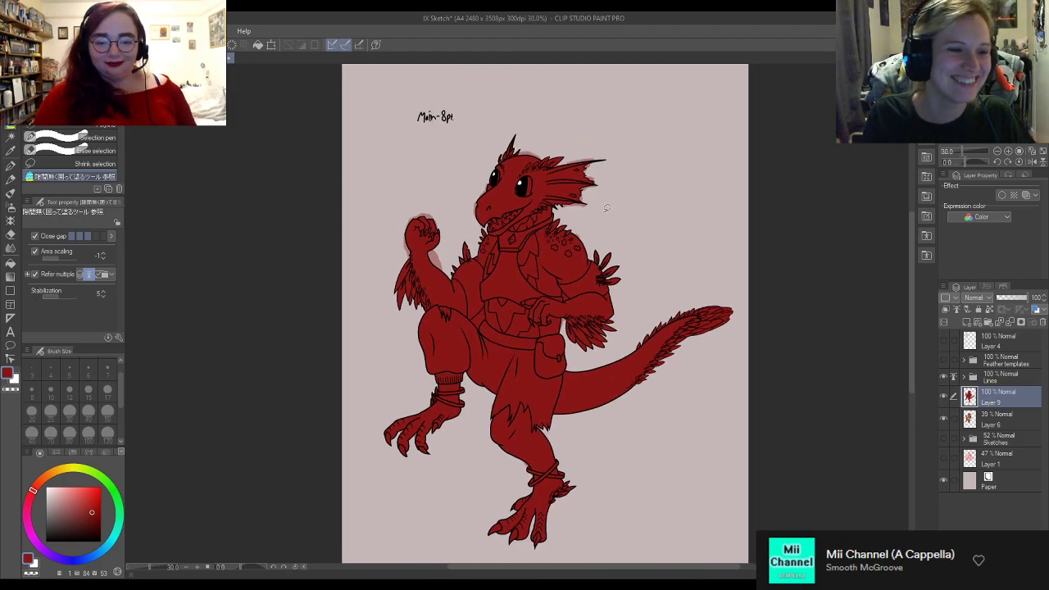
# Step: Examine the red base fill along the torn trouser hem, the ankle bands and the raised foot for gaps
pyautogui.scroll(1, 489, 361)
pyautogui.scroll(4, 483, 376)
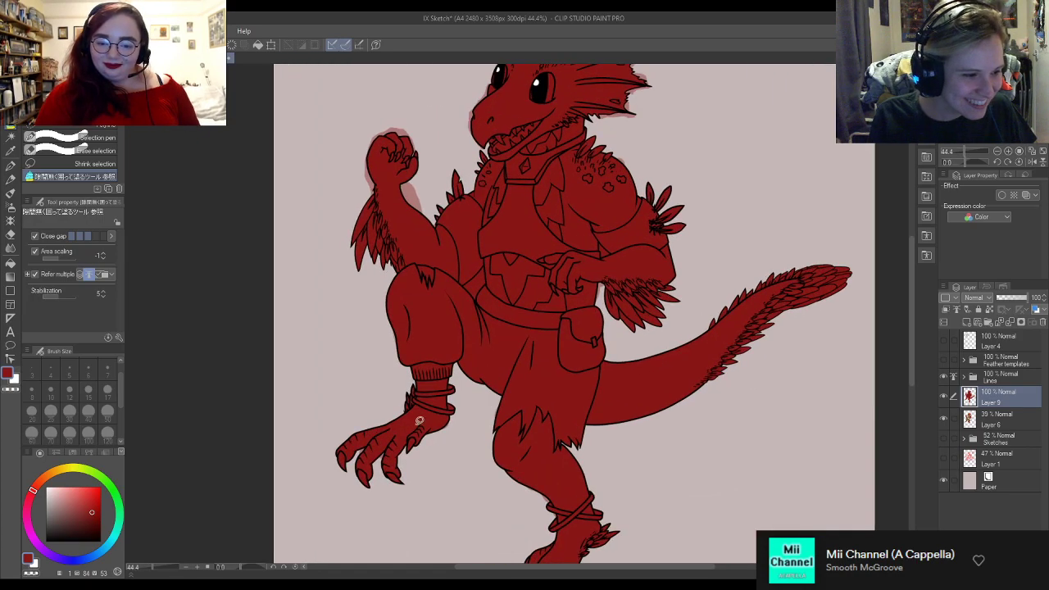
pyautogui.scroll(3, 614, 413)
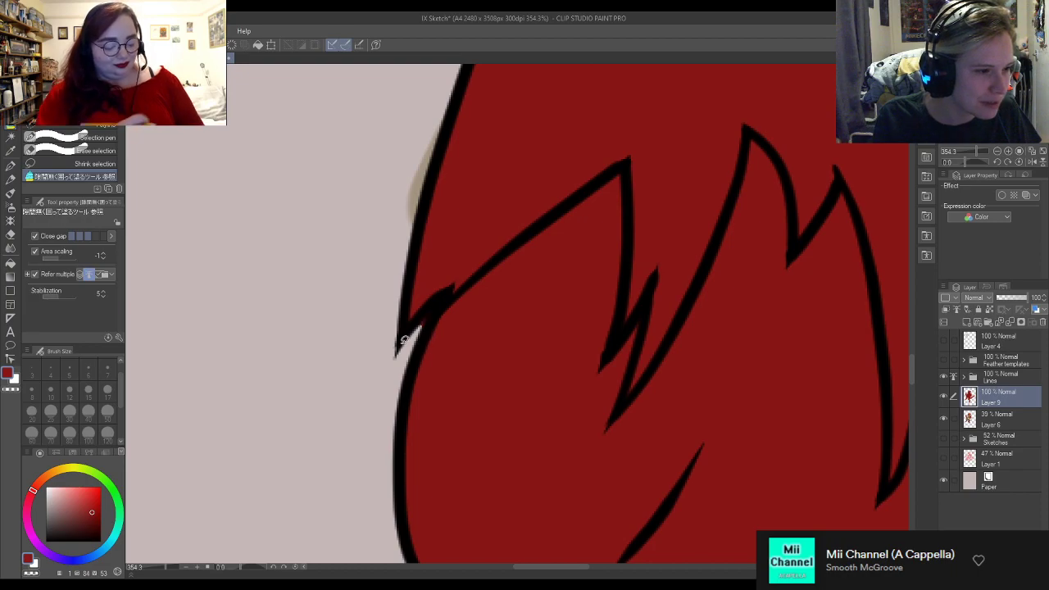
pyautogui.scroll(-3, 429, 311)
pyautogui.scroll(-2, 506, 346)
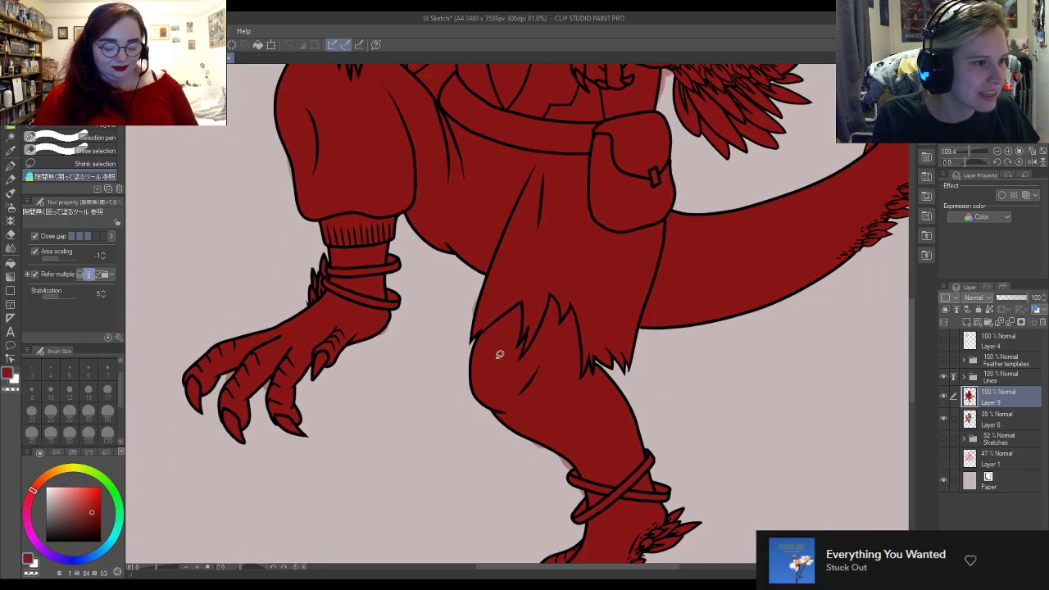
pyautogui.scroll(4, 324, 365)
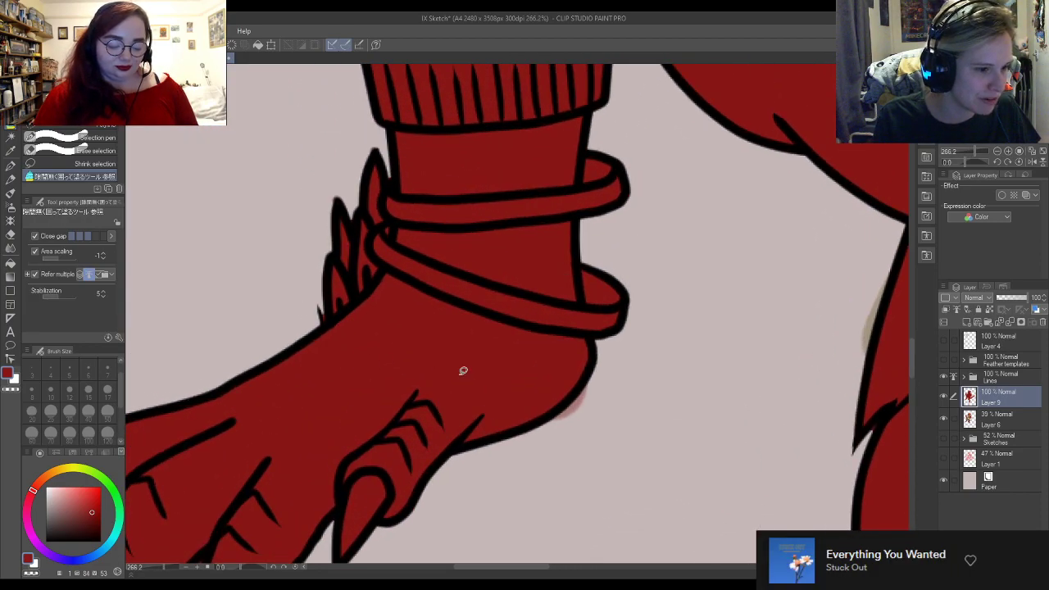
pyautogui.scroll(2, 687, 402)
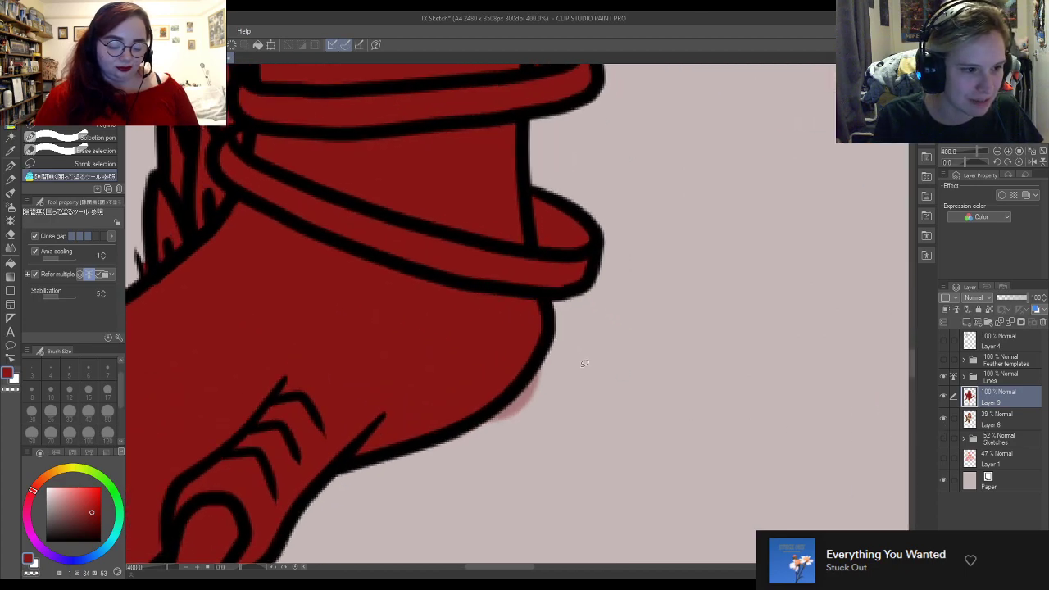
pyautogui.scroll(-3, 528, 308)
pyautogui.scroll(-8, 528, 308)
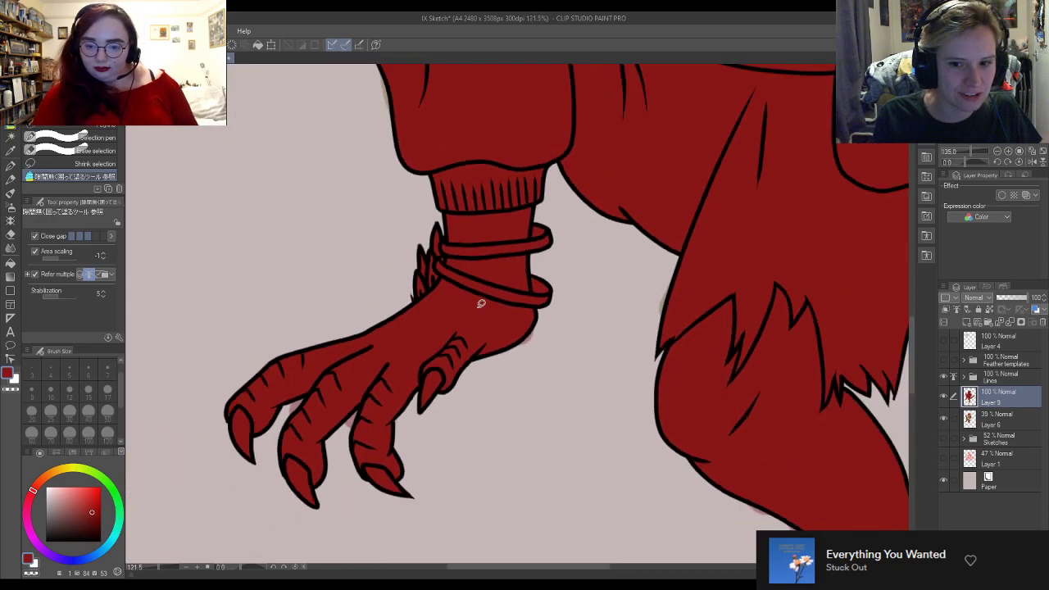
pyautogui.scroll(5, 532, 201)
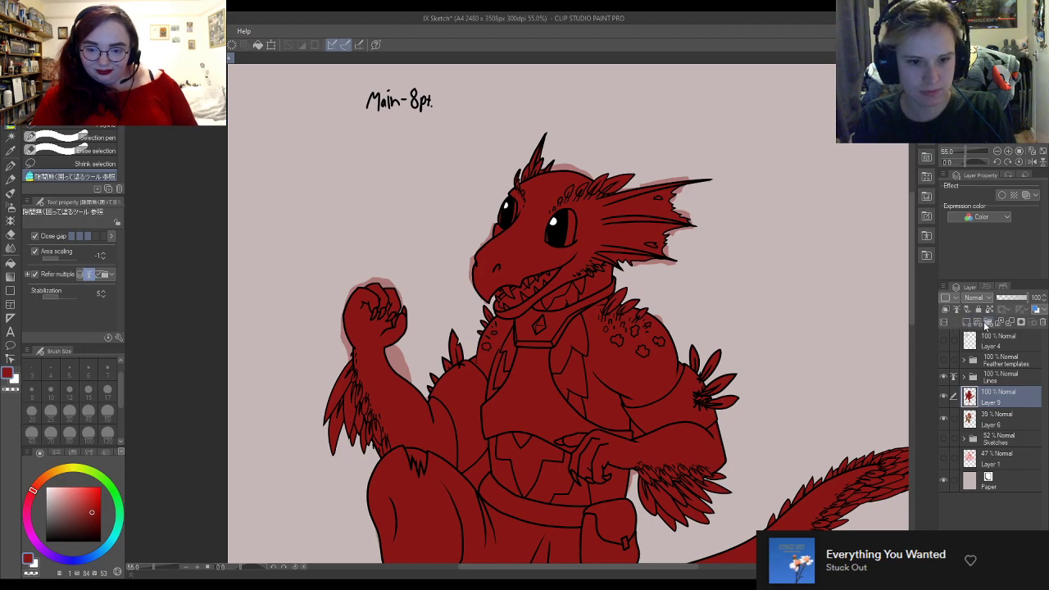
# Step: Create a layer folder named Colours above the red fill layer
pyautogui.click(981, 322)
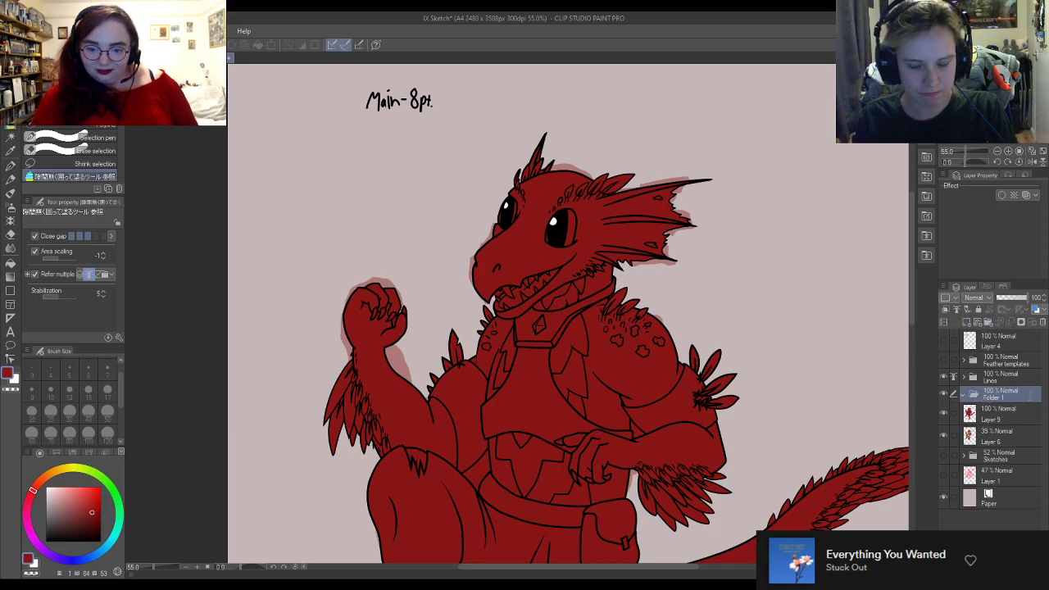
pyautogui.write('Colours')
pyautogui.press('Return')
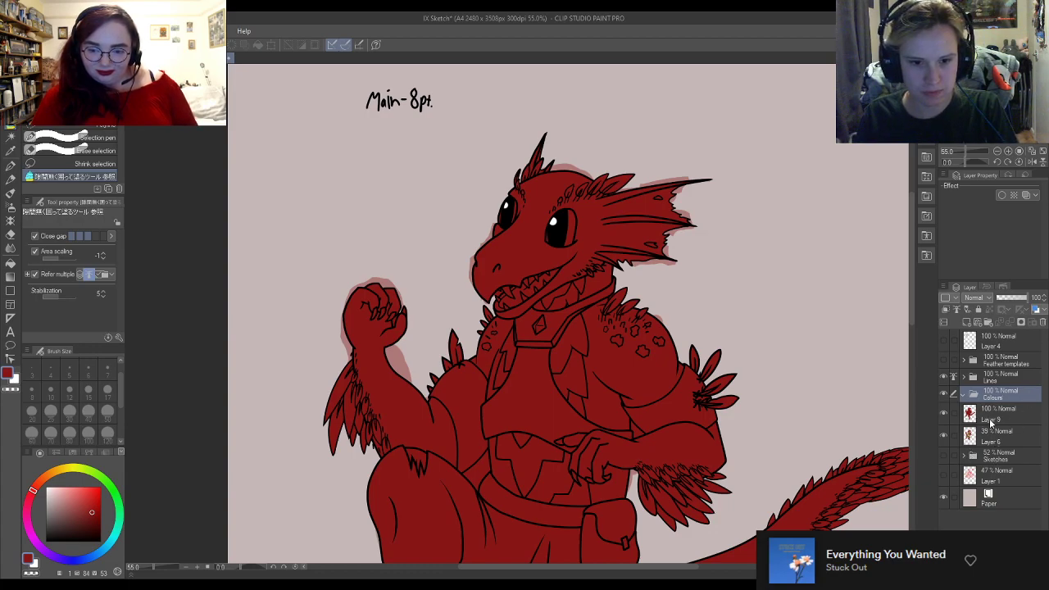
# Step: Rename the red fill layer as Red and move it into the Colours folder
pyautogui.click(991, 422)
pyautogui.write('Red')
pyautogui.press('Return')
pyautogui.moveTo(986, 415); pyautogui.dragTo(995, 398)
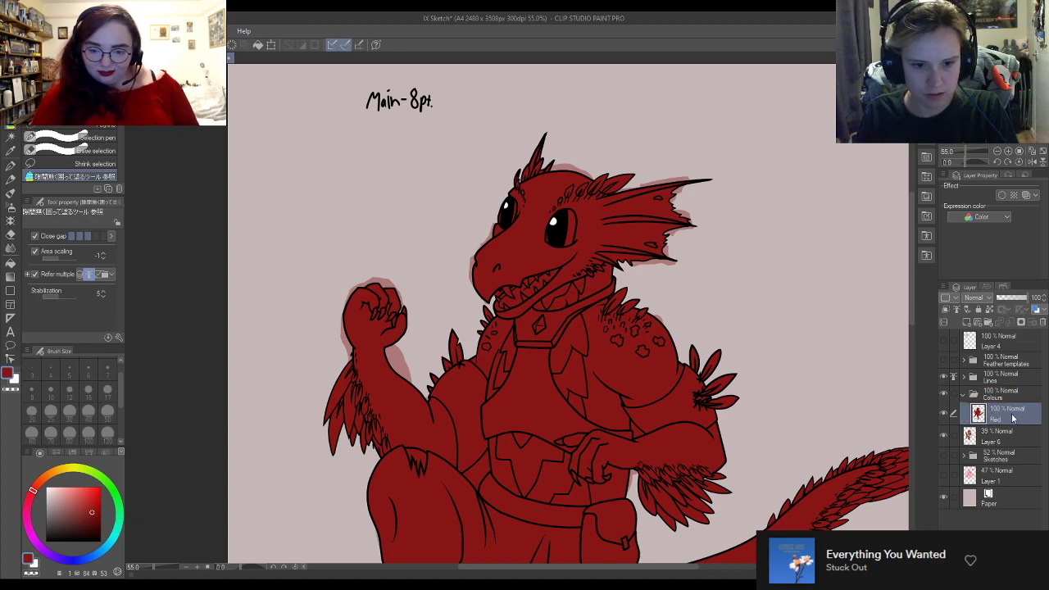
# Step: Set the opacity of Layer 6 to 100% and hide the Red layer to reveal the colour draft
pyautogui.click(1014, 435)
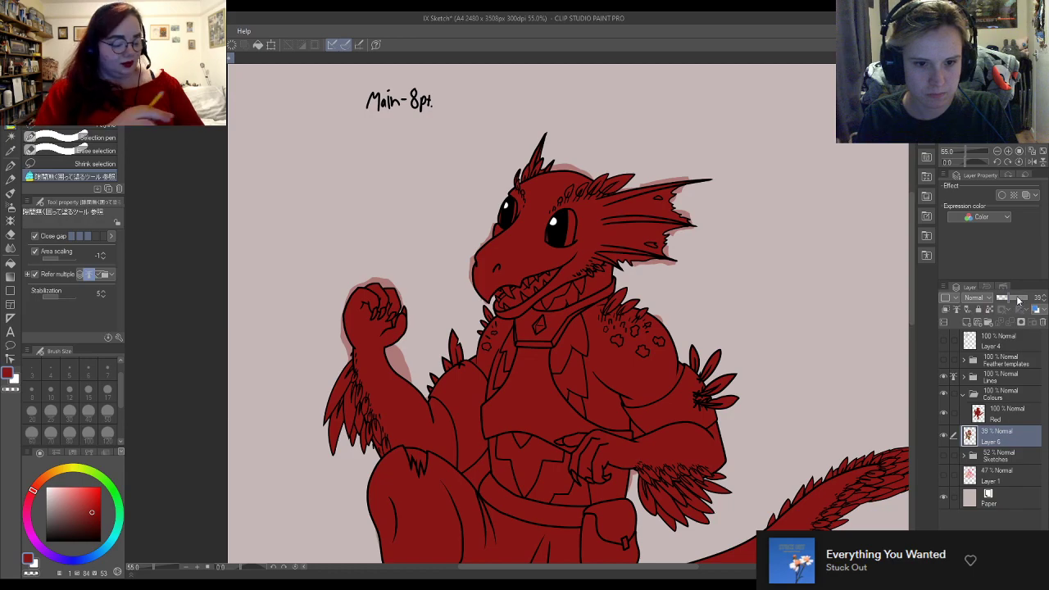
pyautogui.moveTo(1019, 301); pyautogui.dragTo(1031, 299)
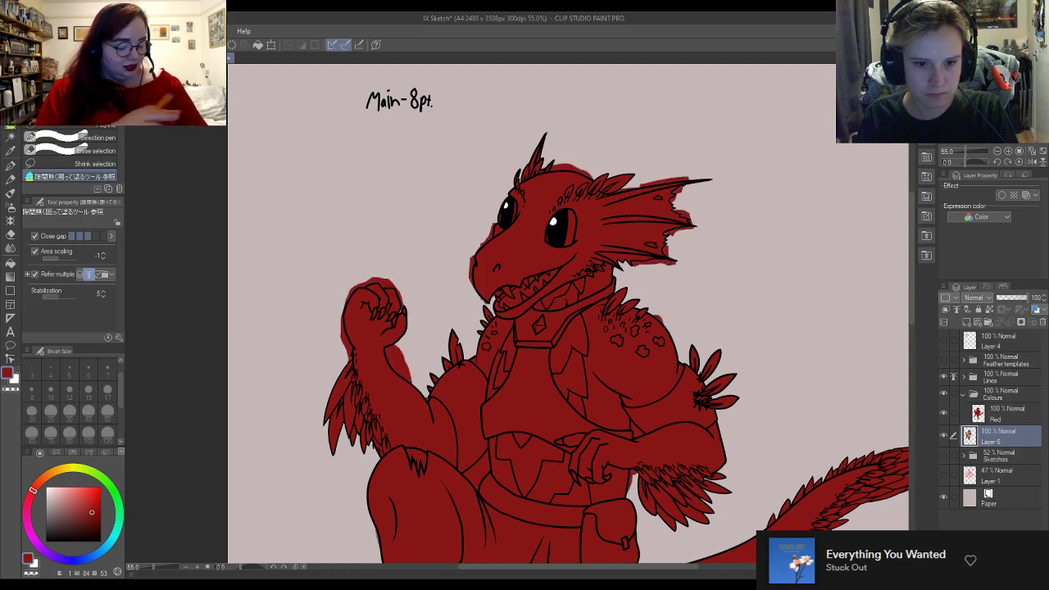
pyautogui.click(944, 418)
# Step: On a new layer above Red named Eye Yellow, fill both irises with the yellow sampled from the colour draft
pyautogui.click(1014, 420)
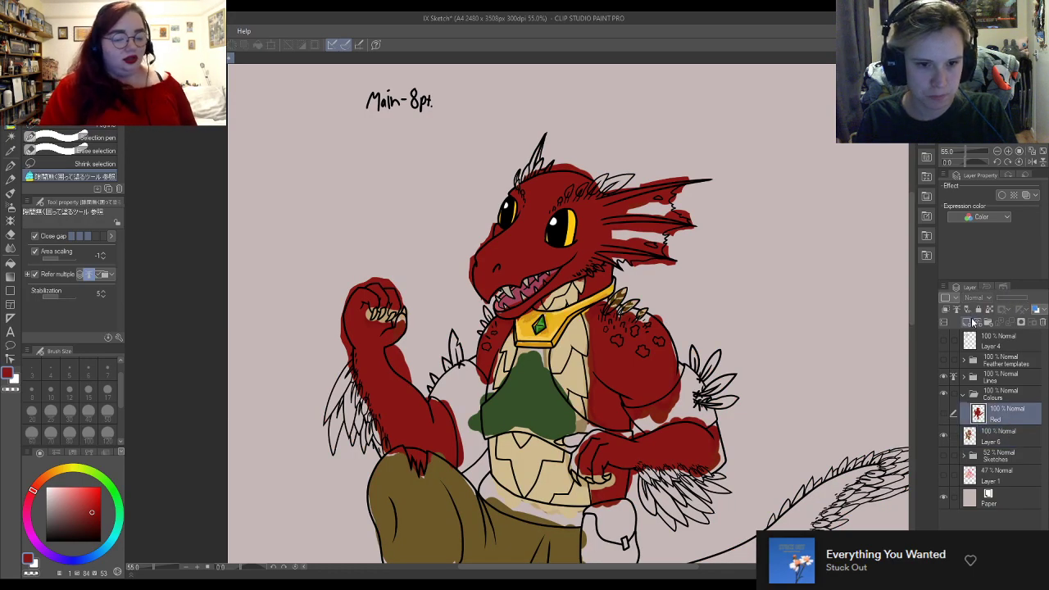
pyautogui.click(967, 322)
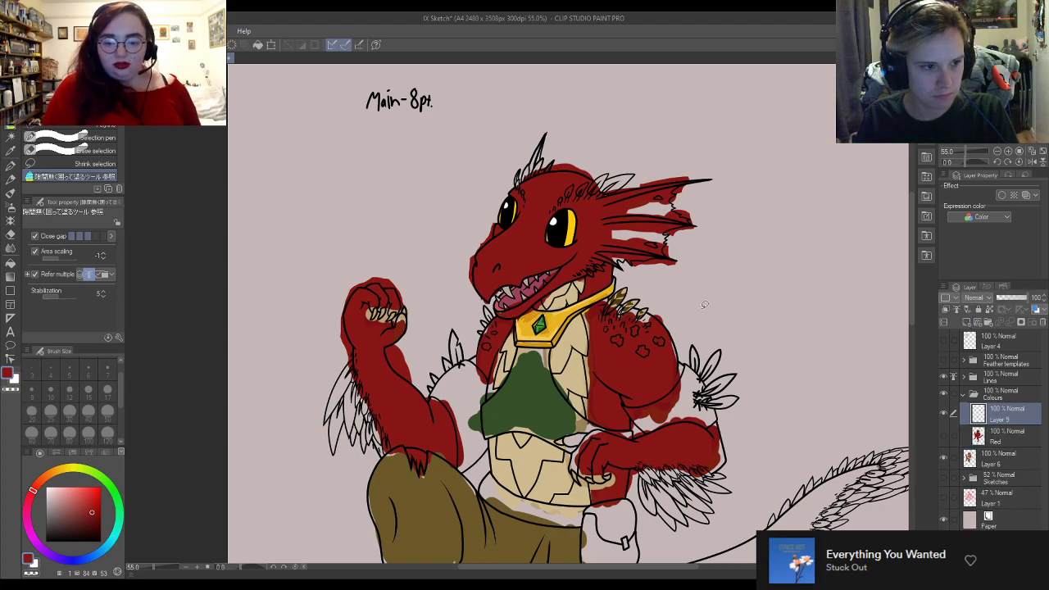
pyautogui.scroll(2, 537, 242)
pyautogui.keyDown('alt'); pyautogui.click(603, 203); pyautogui.keyUp('alt')
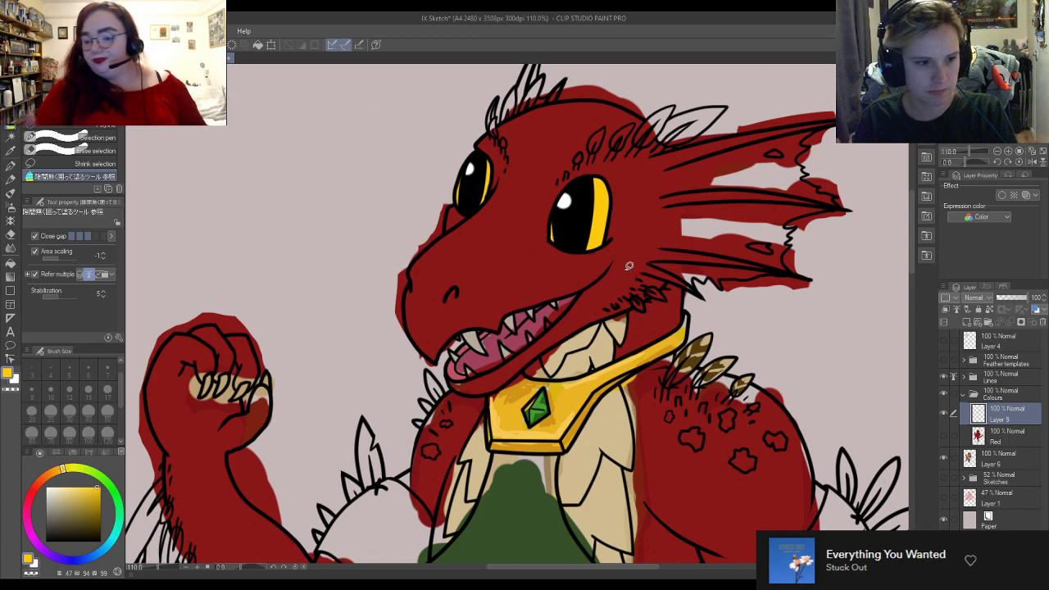
pyautogui.moveTo(555, 263)
pyautogui.mouseDown()
pyautogui.moveTo(589, 262)
pyautogui.moveTo(629, 240)
pyautogui.moveTo(632, 187)
pyautogui.moveTo(608, 161)
pyautogui.moveTo(553, 164)
pyautogui.moveTo(524, 228)
pyautogui.moveTo(529, 272)
pyautogui.mouseUp()
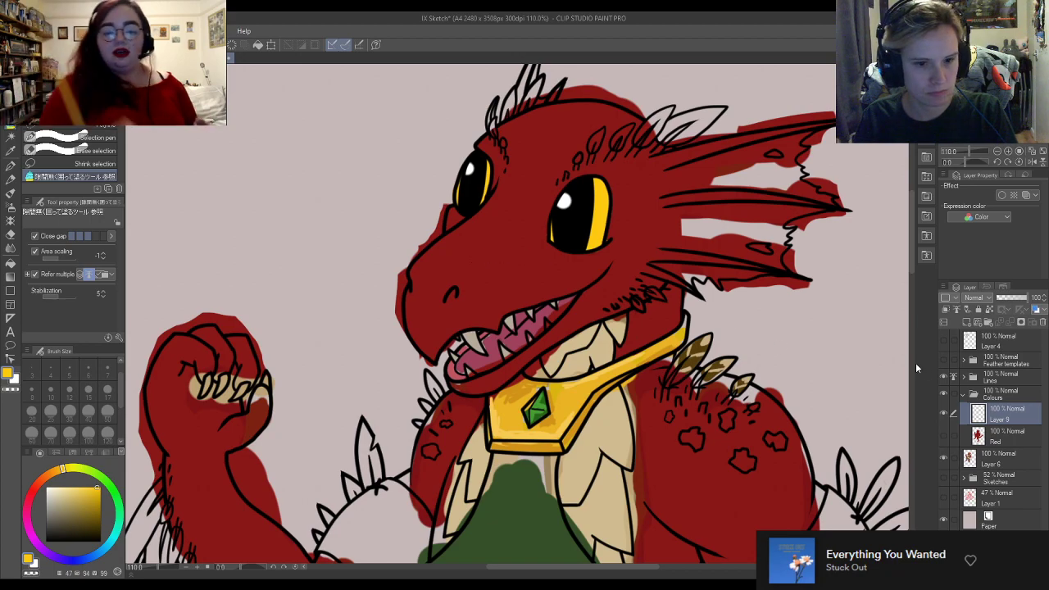
pyautogui.click(944, 459)
pyautogui.moveTo(442, 188)
pyautogui.mouseDown()
pyautogui.moveTo(509, 190)
pyautogui.moveTo(492, 141)
pyautogui.moveTo(422, 177)
pyautogui.moveTo(439, 200)
pyautogui.mouseUp()
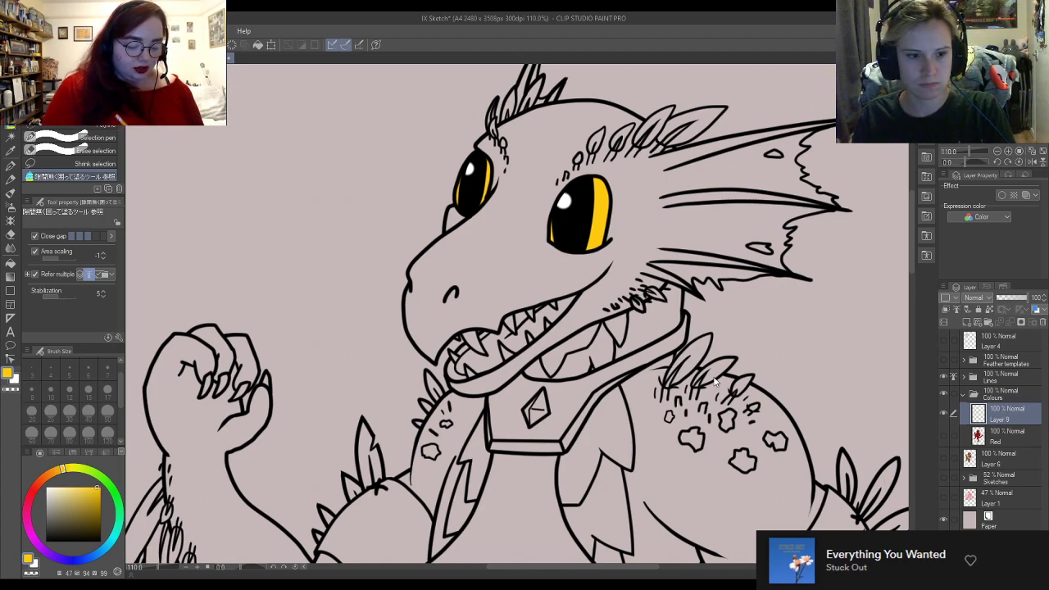
pyautogui.press('Return')
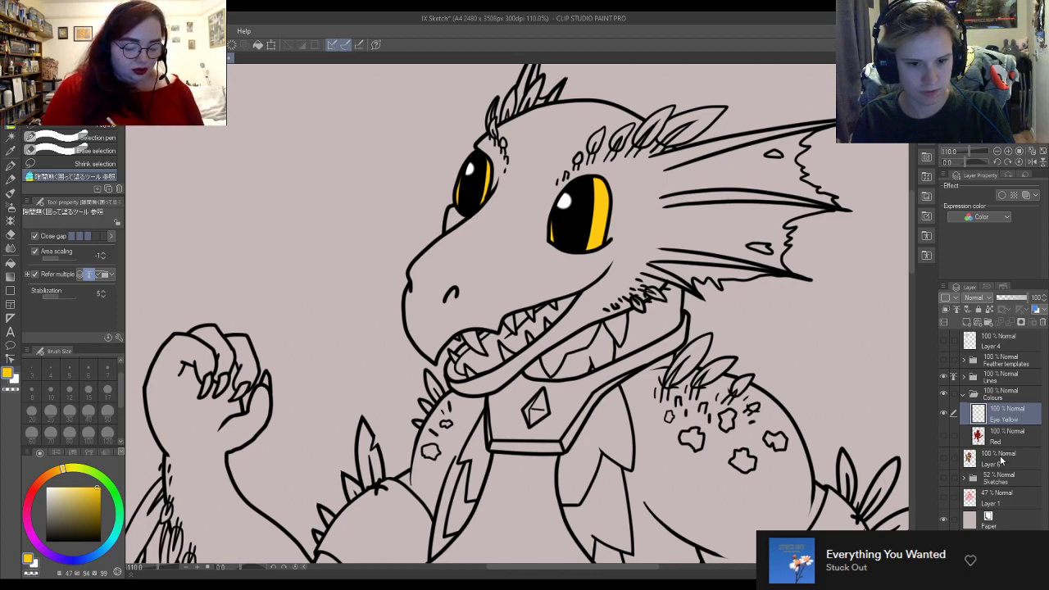
pyautogui.click(943, 457)
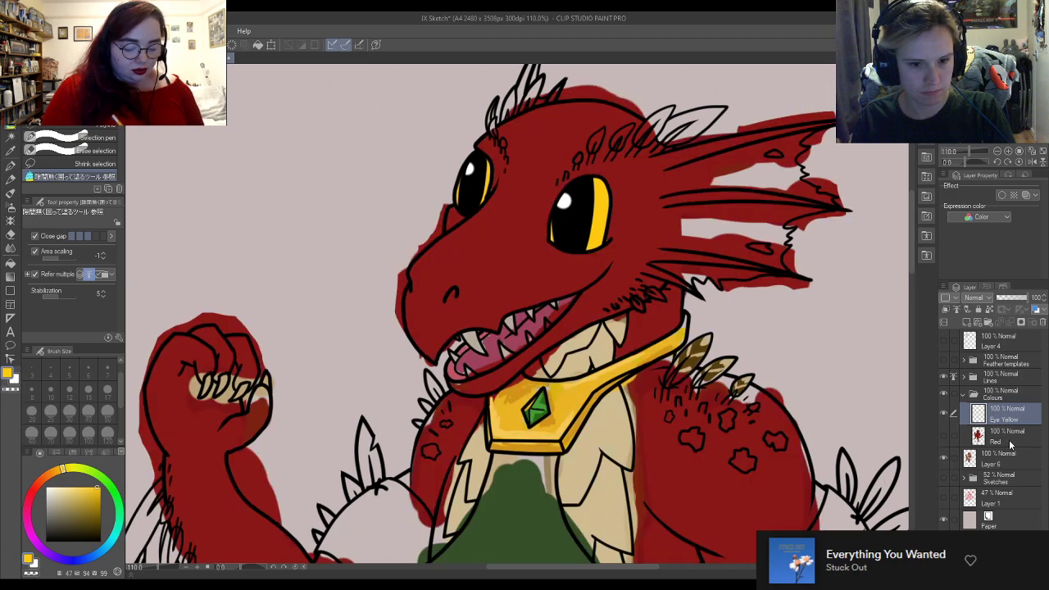
# Step: Add a layer named Green Chest directly above Red and sample the dark green of the chest garment
pyautogui.click(1010, 440)
pyautogui.click(967, 322)
pyautogui.scroll(-8, 566, 286)
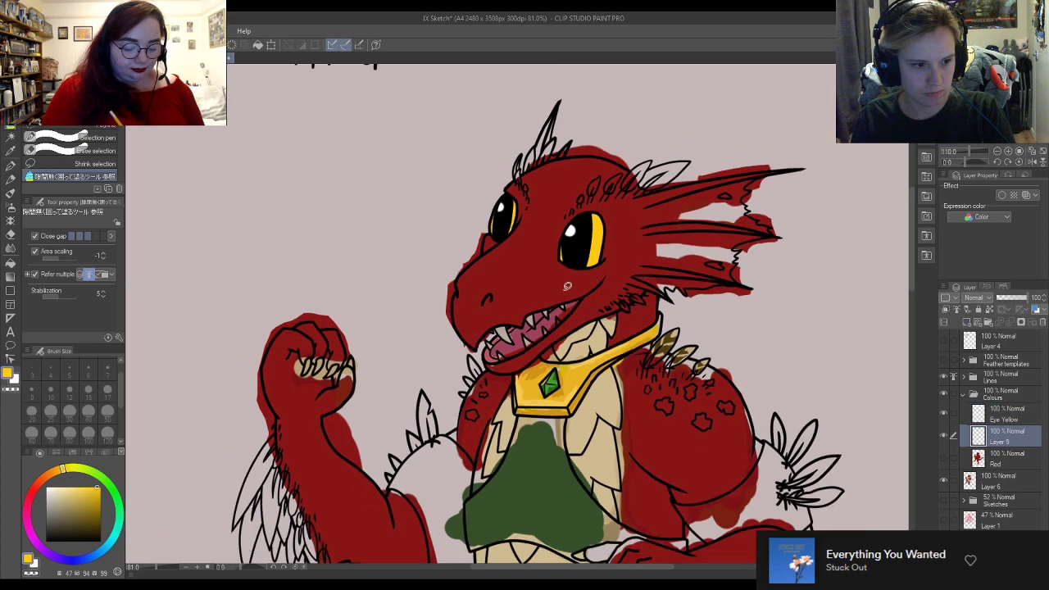
pyautogui.scroll(3, 536, 425)
pyautogui.scroll(2, 534, 424)
pyautogui.keyDown('alt'); pyautogui.click(561, 358); pyautogui.keyUp('alt')
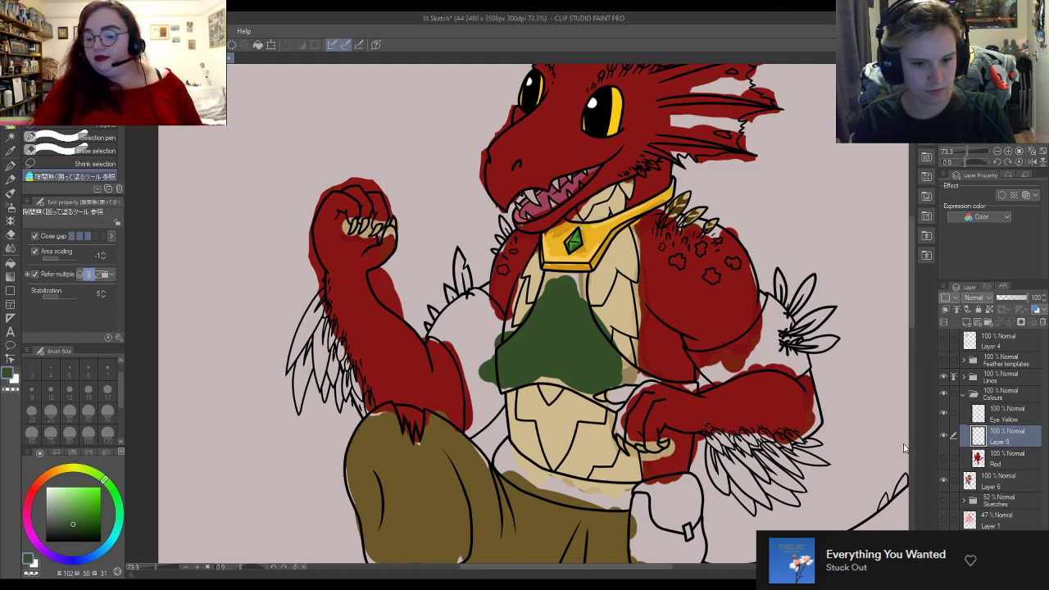
pyautogui.doubleClick(1001, 442)
pyautogui.write('Green Chest')
pyautogui.press('Return')
# Step: Fill the chest garment below the gold collar with the dark green, including its narrow strip beside the hand
pyautogui.scroll(1, 555, 351)
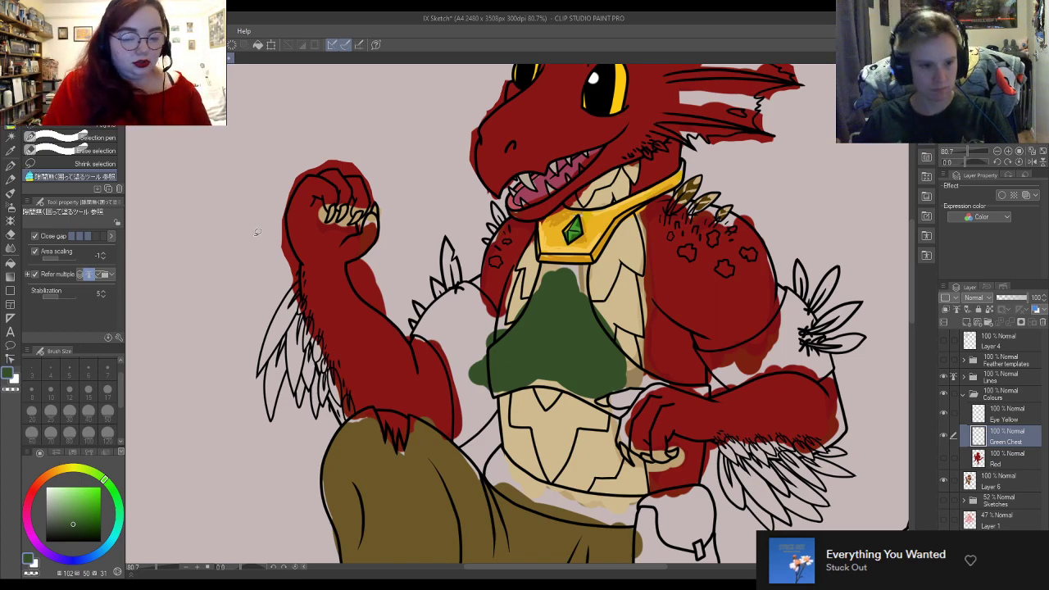
pyautogui.scroll(2, 546, 359)
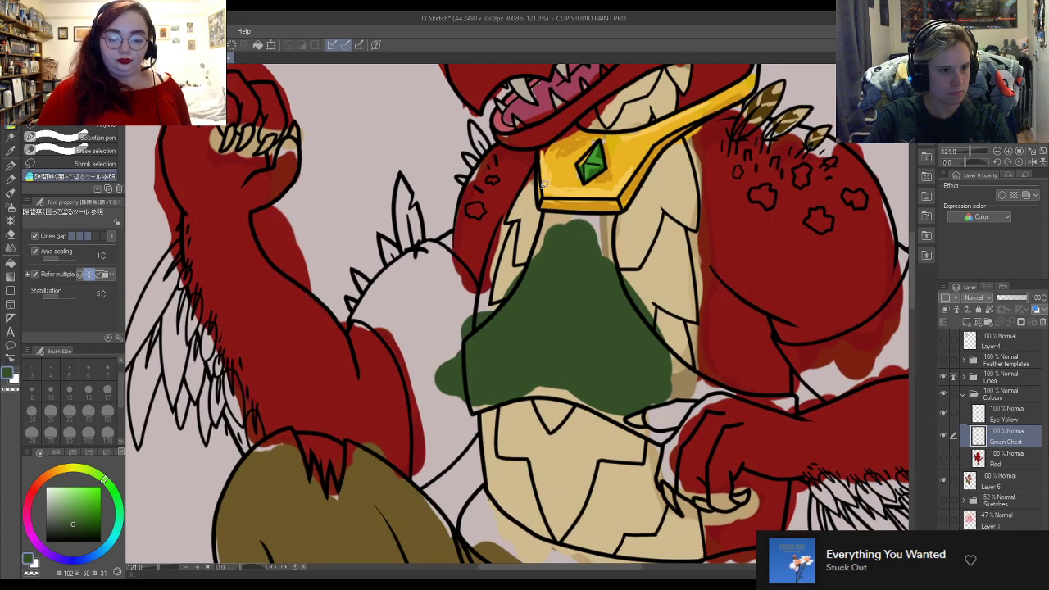
pyautogui.moveTo(555, 203)
pyautogui.mouseDown()
pyautogui.moveTo(466, 314)
pyautogui.moveTo(444, 359)
pyautogui.moveTo(460, 420)
pyautogui.moveTo(541, 418)
pyautogui.moveTo(663, 454)
pyautogui.moveTo(688, 424)
pyautogui.moveTo(684, 413)
pyautogui.moveTo(640, 414)
pyautogui.moveTo(808, 413)
pyautogui.moveTo(806, 388)
pyautogui.moveTo(667, 314)
pyautogui.moveTo(643, 232)
pyautogui.moveTo(623, 204)
pyautogui.moveTo(581, 204)
pyautogui.mouseUp()
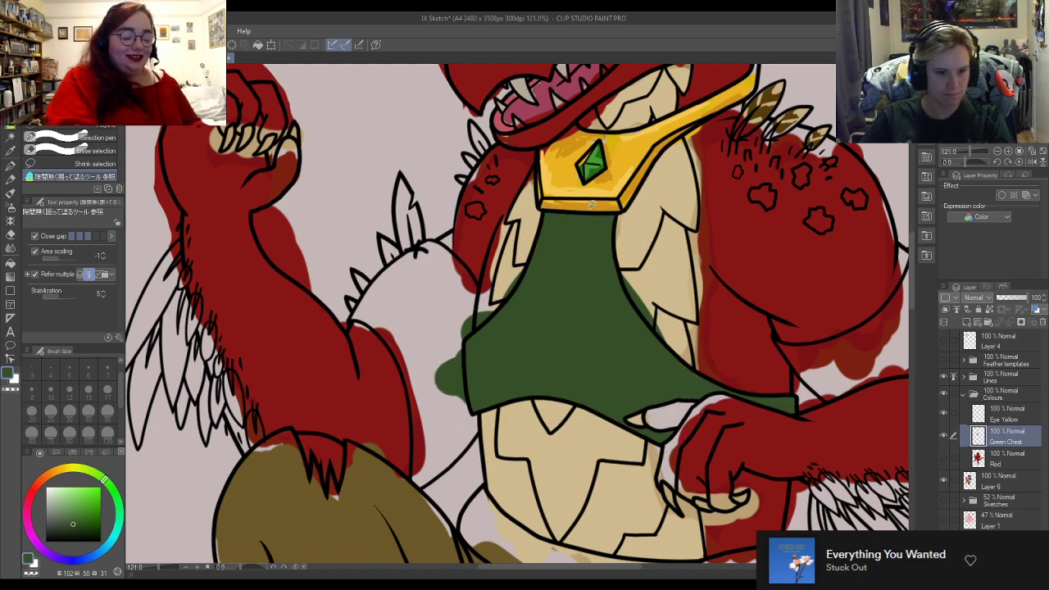
# Step: Show and hide the Red layer to compare the green chest fill against the red base
pyautogui.click(946, 460)
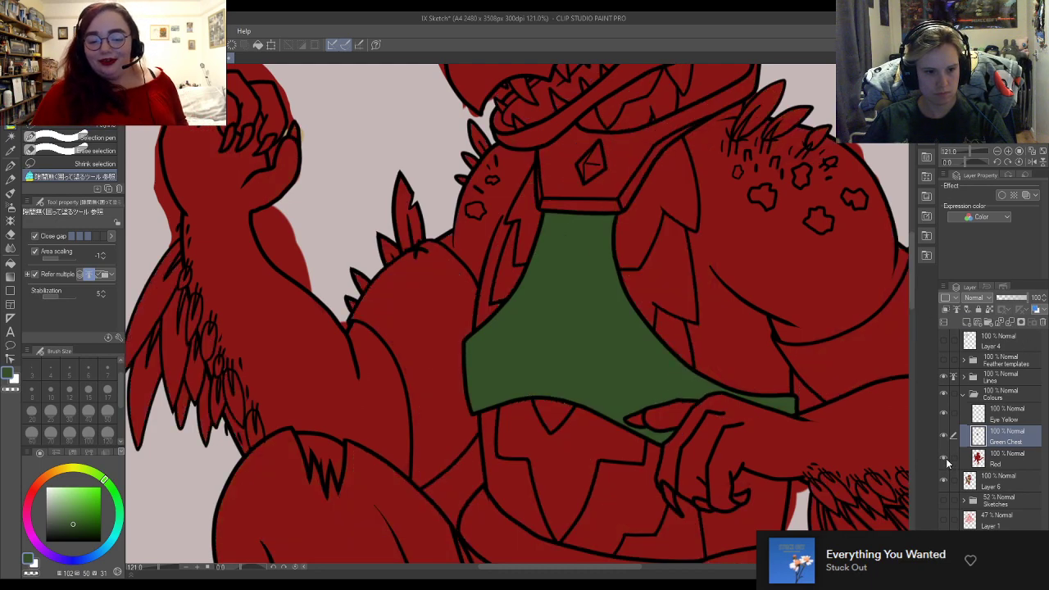
pyautogui.click(946, 459)
pyautogui.click(946, 460)
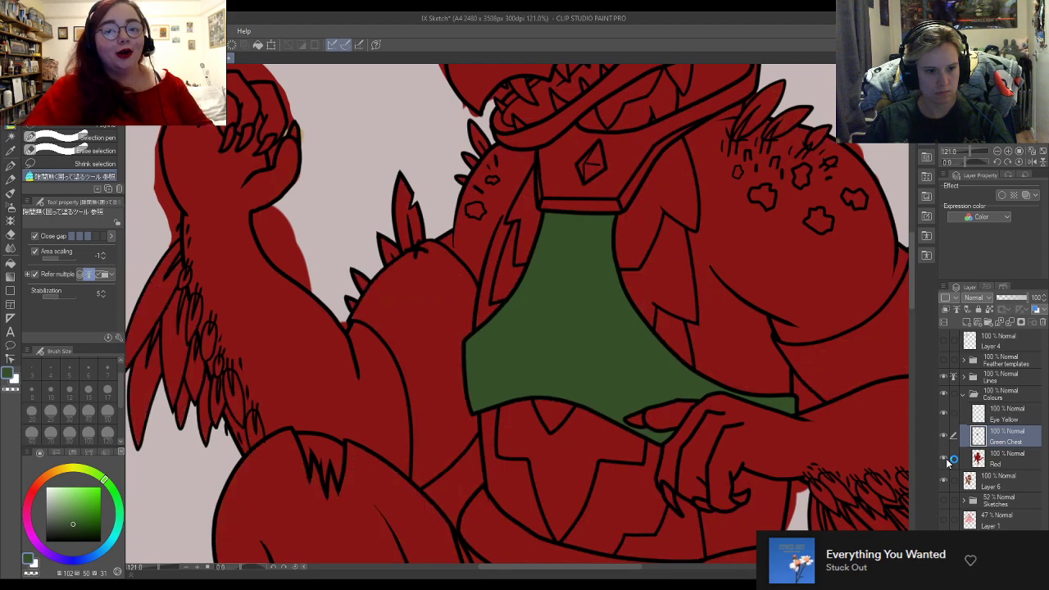
pyautogui.click(946, 460)
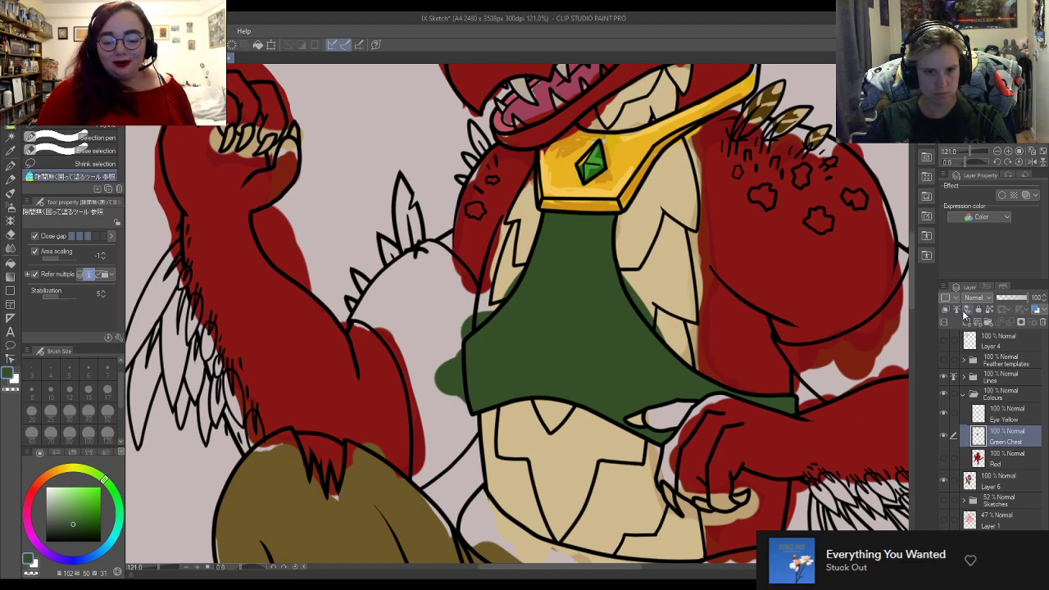
# Step: Lock the transparent pixels of the Green Chest layer and make Red the active layer
pyautogui.click(989, 315)
pyautogui.click(1004, 465)
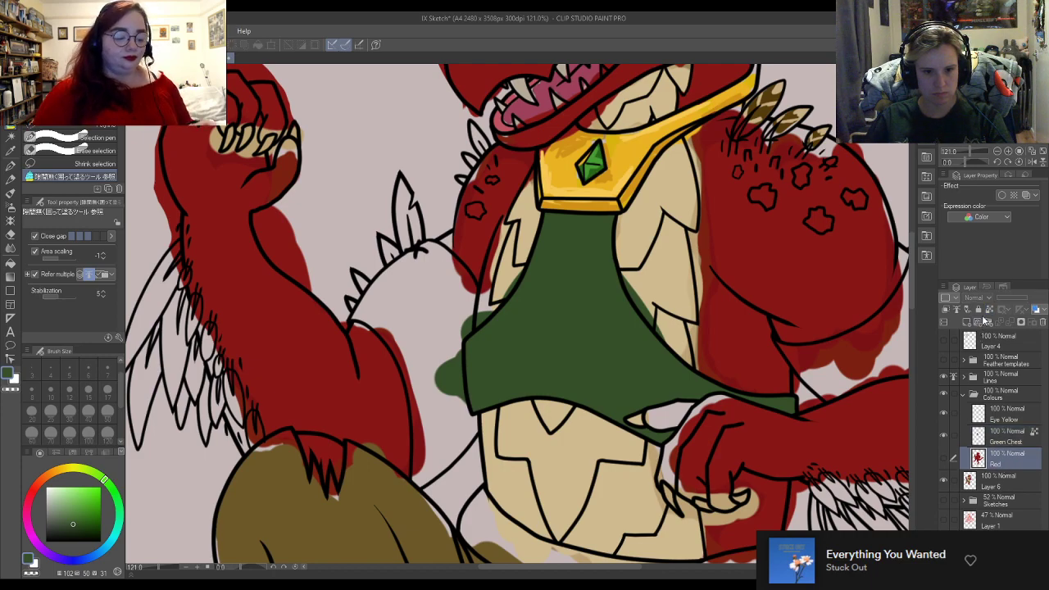
# Step: Lock the transparent pixels of the Eye Yellow layer and make Red the active layer
pyautogui.click(1007, 418)
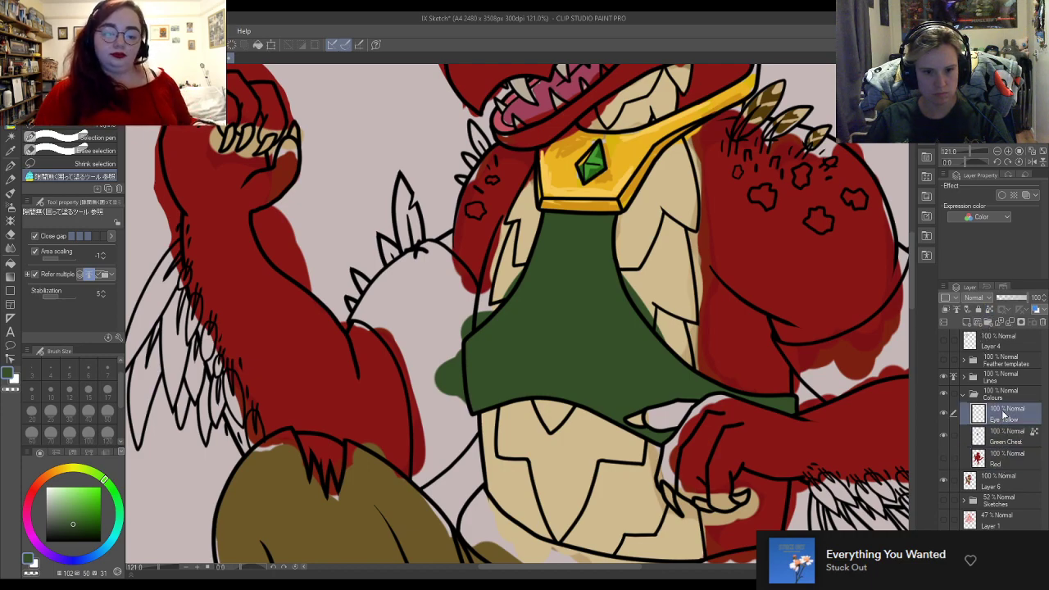
pyautogui.click(989, 315)
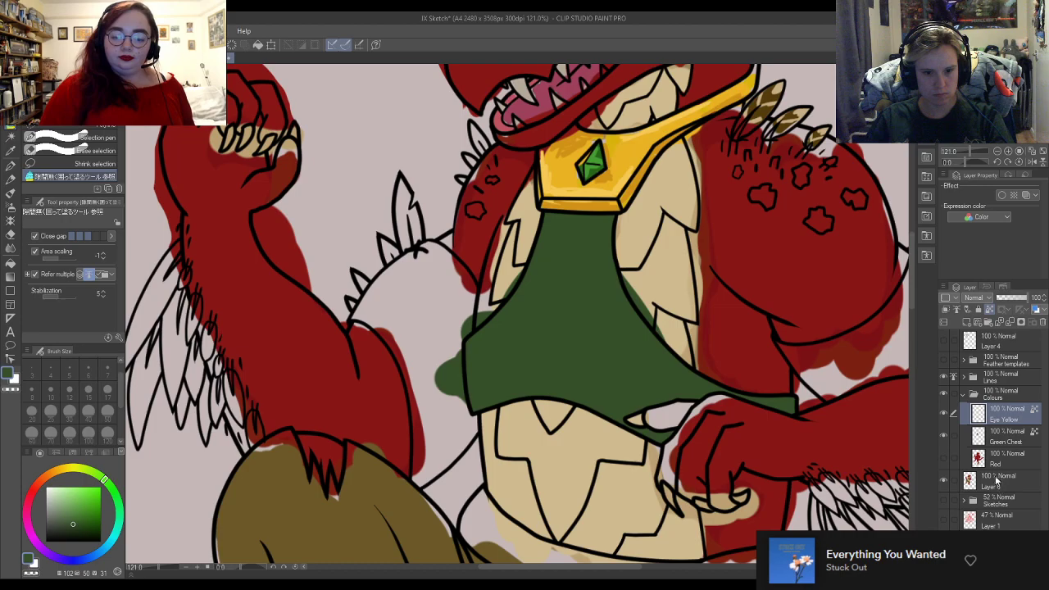
pyautogui.click(998, 466)
# Step: Hide the colour draft on Layer 6 and show the Red layer
pyautogui.hotkey('ctrl', '0')
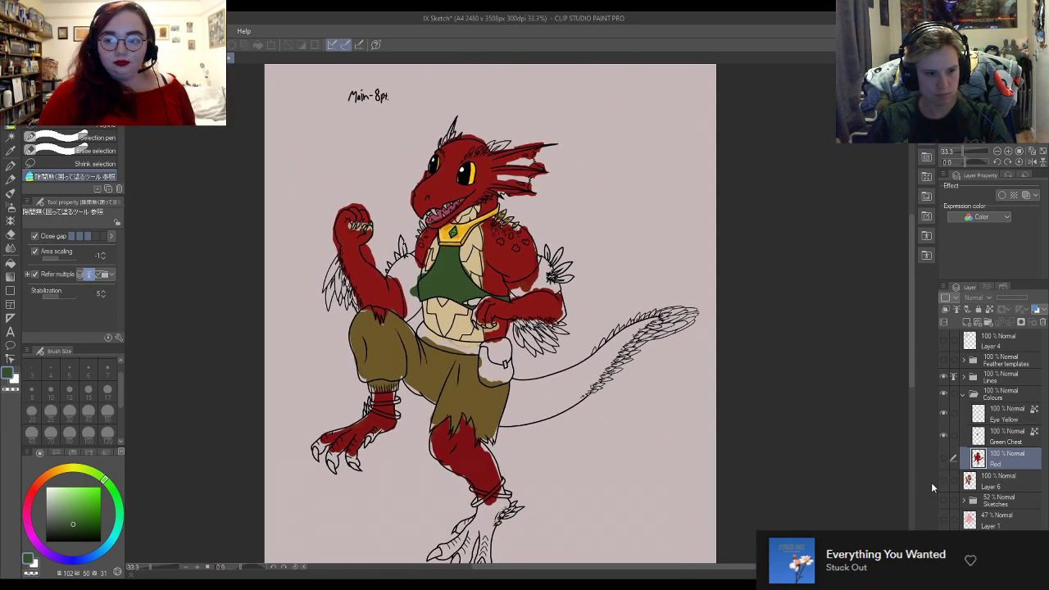
pyautogui.scroll(5, 394, 505)
pyautogui.click(942, 459)
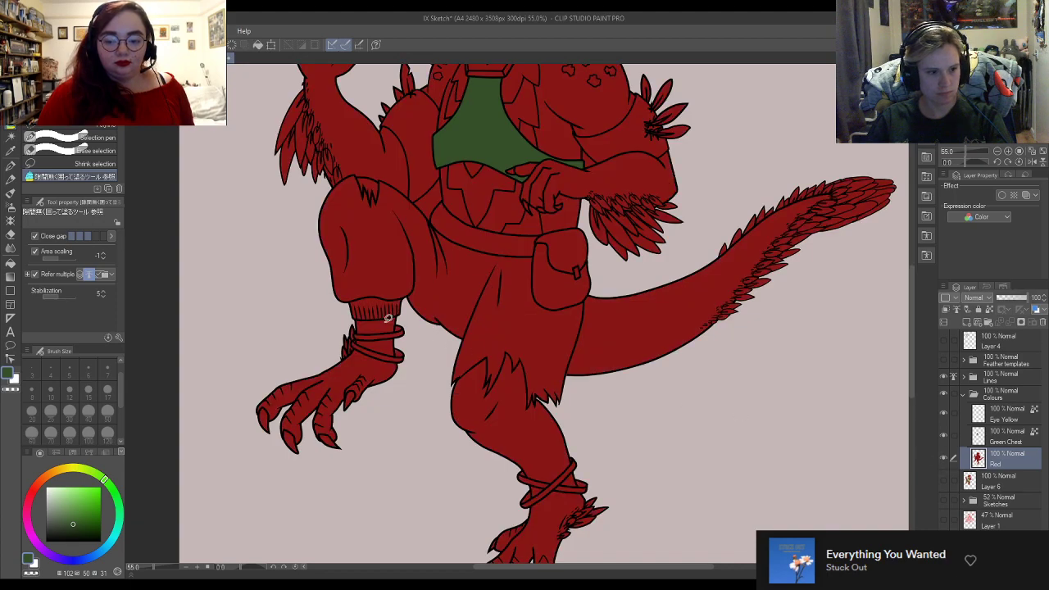
# Step: Erase the stray red in the notch between the torn trouser hem and the standing leg, using the Hard eraser at size 5
pyautogui.scroll(6, 529, 447)
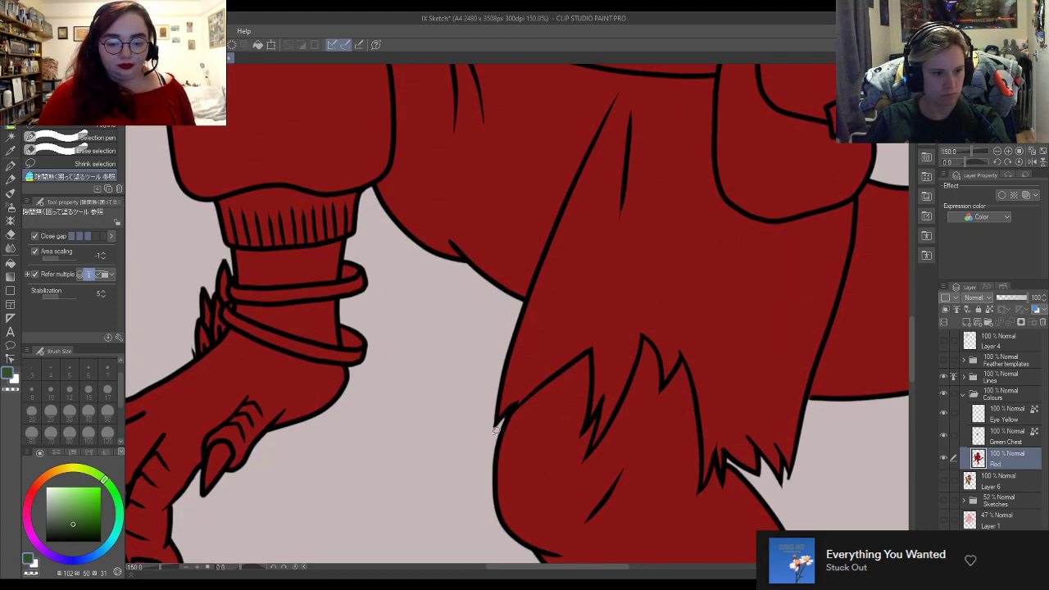
pyautogui.scroll(3, 519, 426)
pyautogui.press('e')
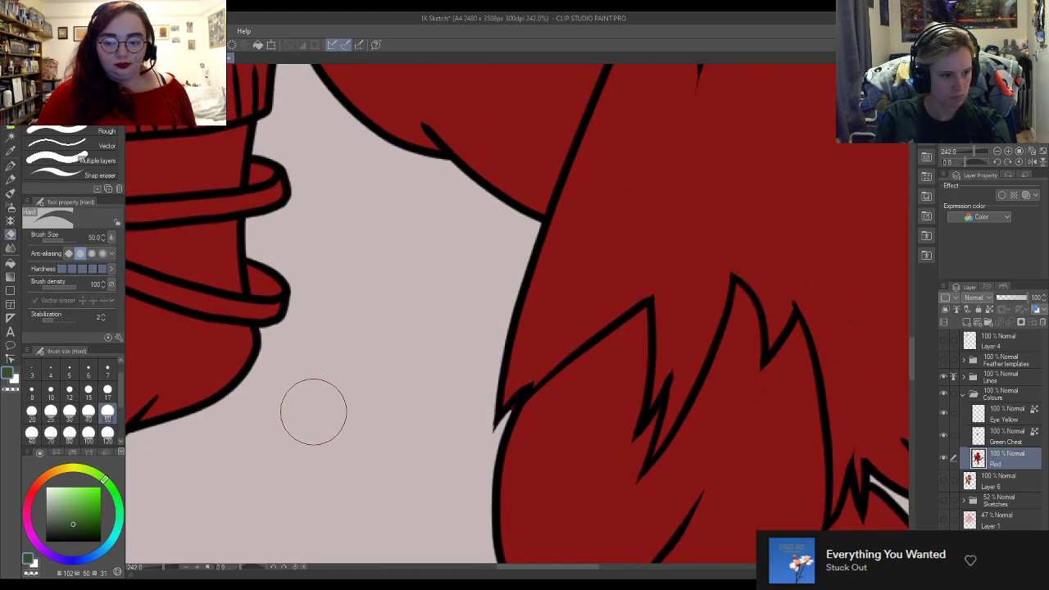
pyautogui.click(69, 370)
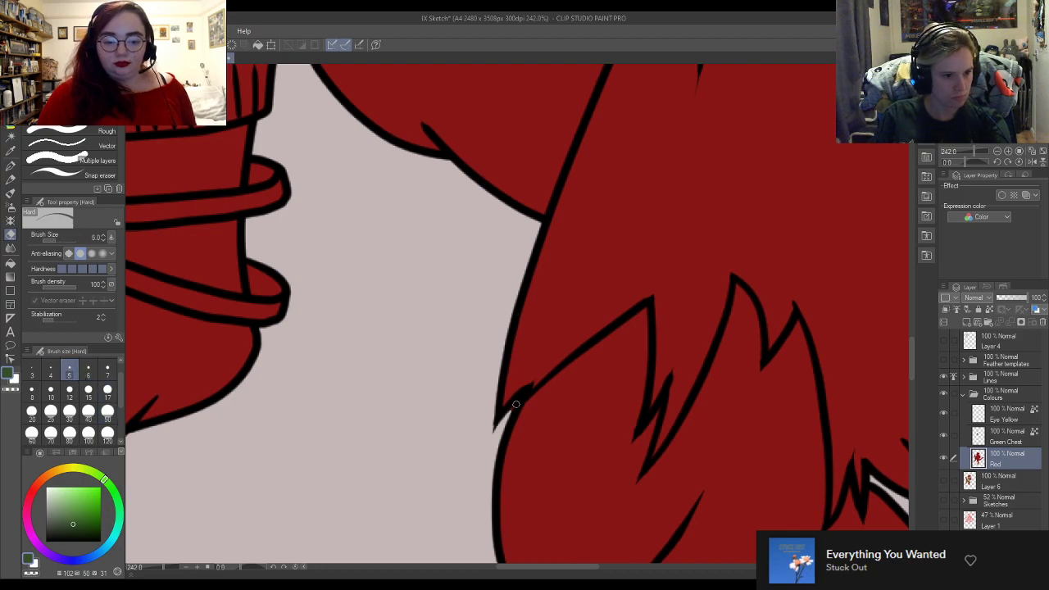
pyautogui.press('m')
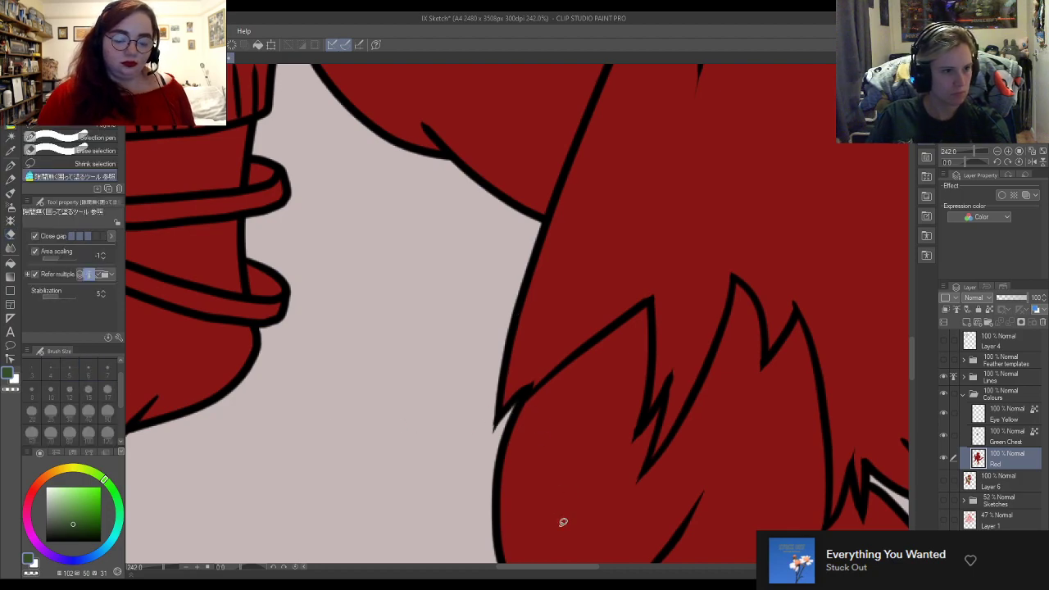
# Step: Clean up the red edge beside the small ankle feathers of the raised foot with the Hard eraser
pyautogui.scroll(-5, 567, 401)
pyautogui.scroll(2, 340, 339)
pyautogui.scroll(1, 340, 339)
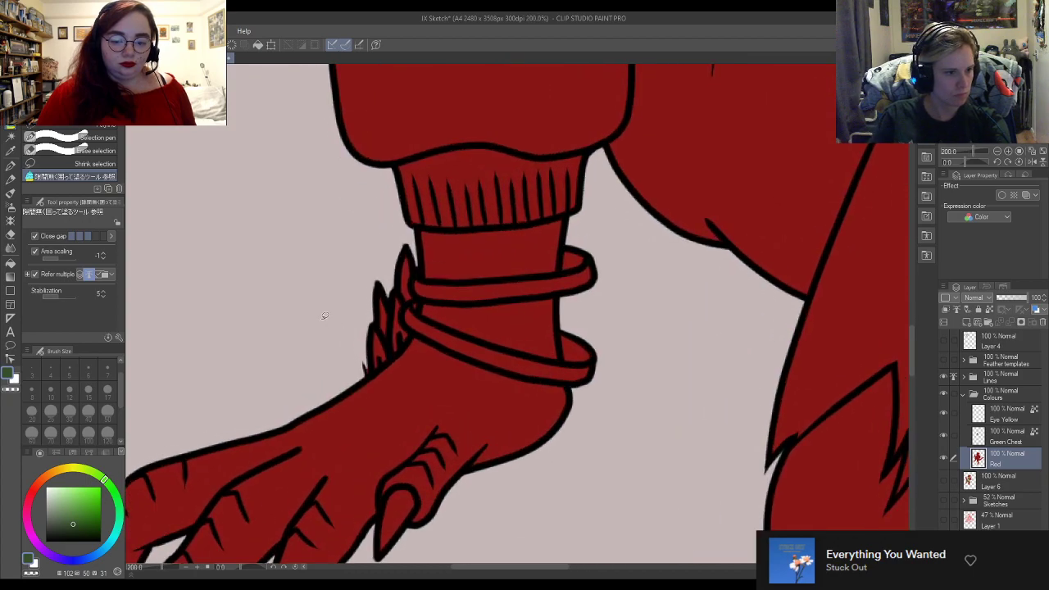
pyautogui.press('e')
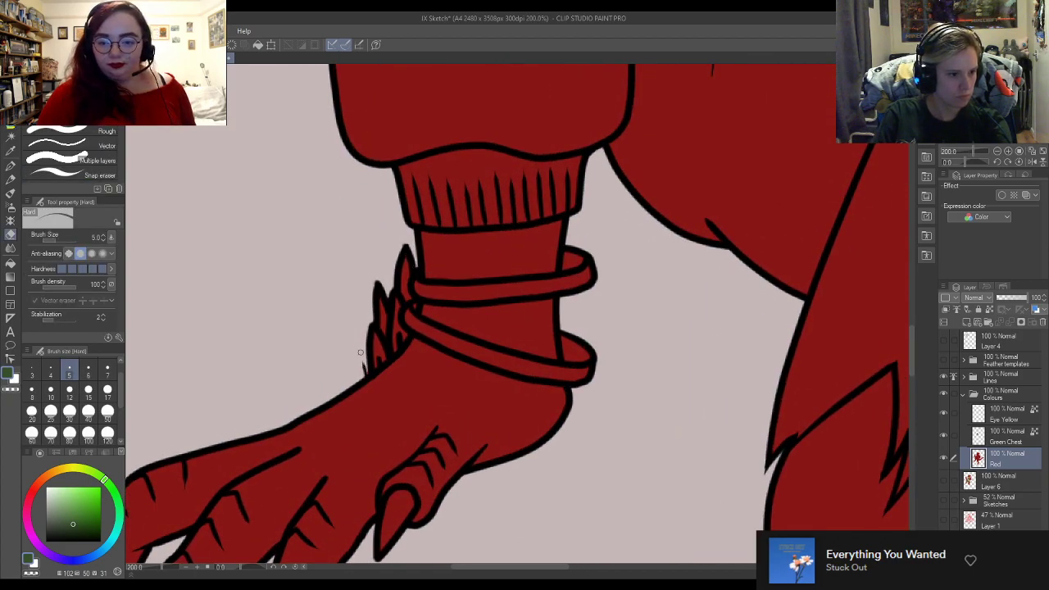
pyautogui.press('m')
# Step: Examine the red base along both feet, the heel feathers and the raised arm's feathers for spill outside the lines
pyautogui.scroll(-3, 392, 289)
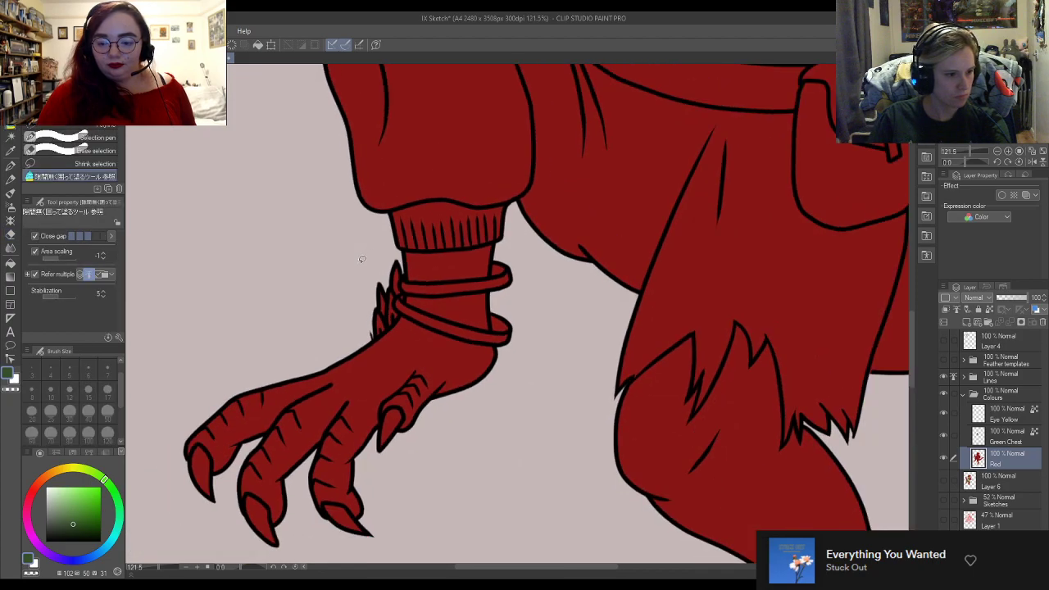
pyautogui.scroll(-3, 366, 256)
pyautogui.scroll(4, 540, 436)
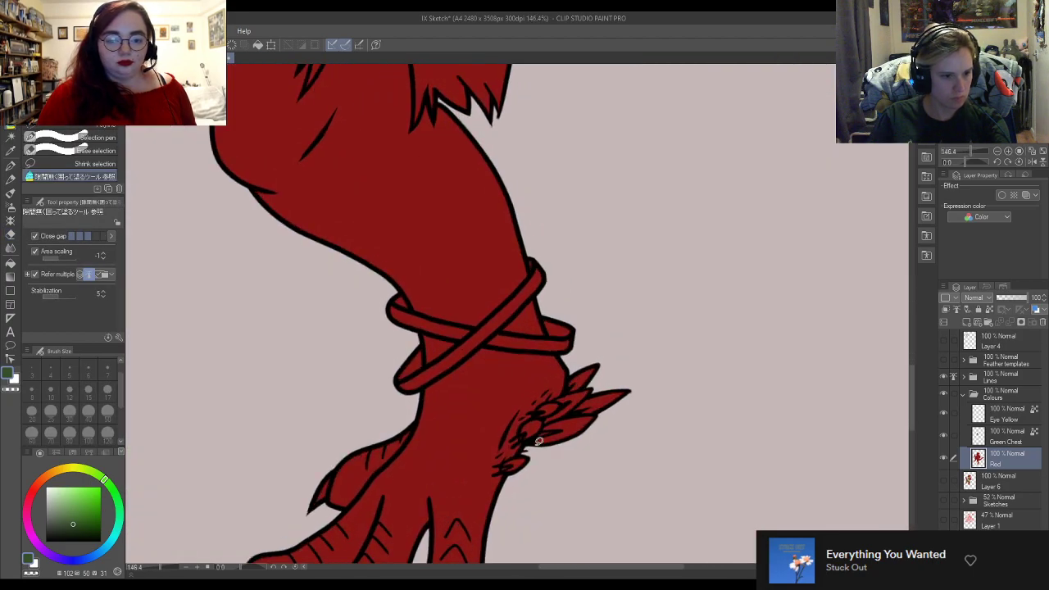
pyautogui.scroll(-4, 540, 436)
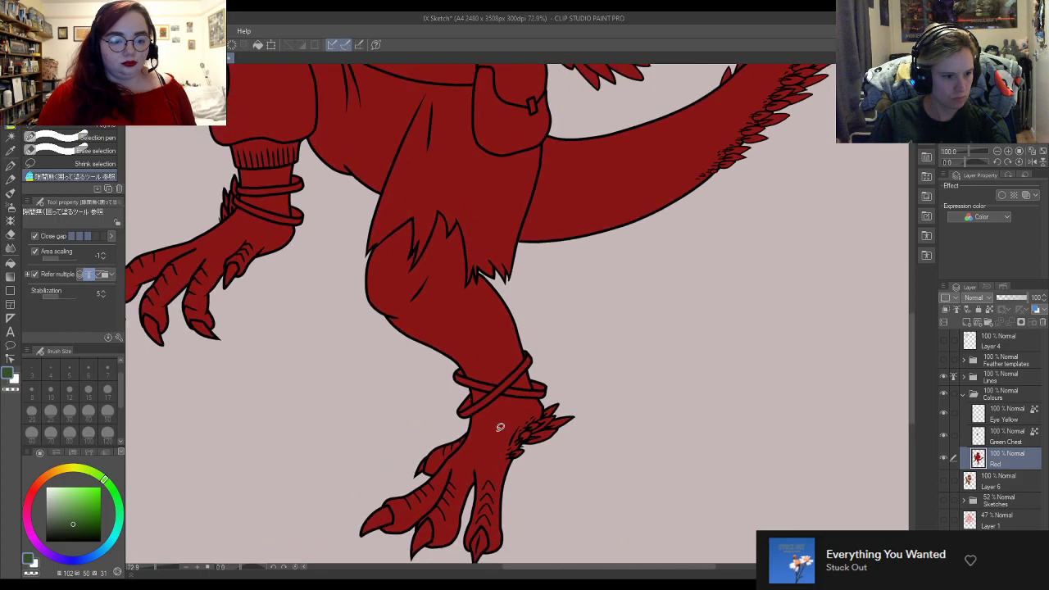
pyautogui.scroll(-4, 500, 431)
pyautogui.scroll(3, 396, 291)
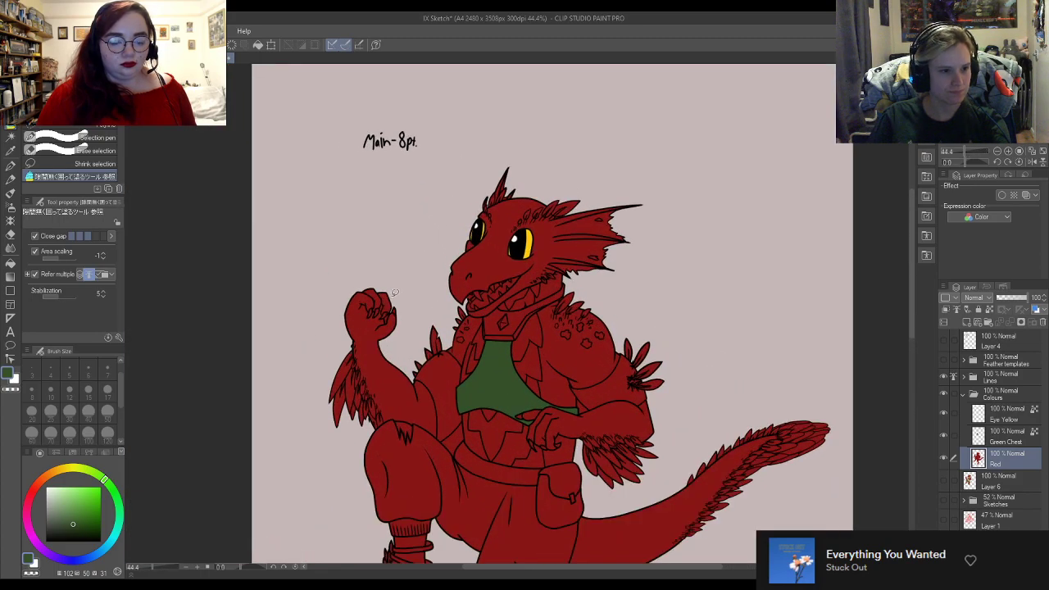
pyautogui.scroll(6, 396, 291)
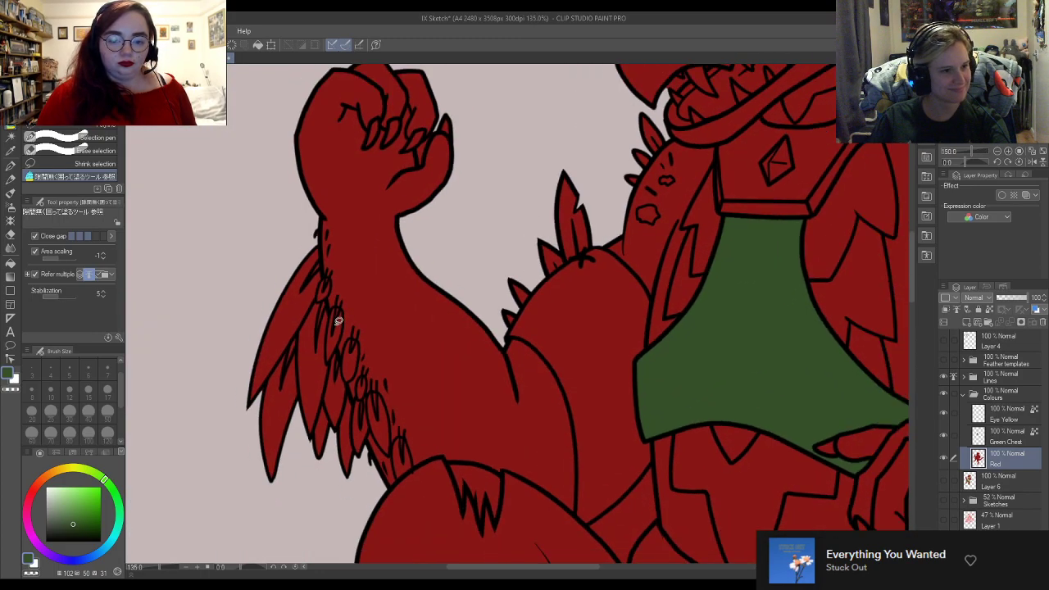
pyautogui.scroll(-6, 338, 318)
# Step: Erase the stray red in the narrow gap between the rearmost head feather and the upper edge of the ear fin
pyautogui.scroll(3, 352, 152)
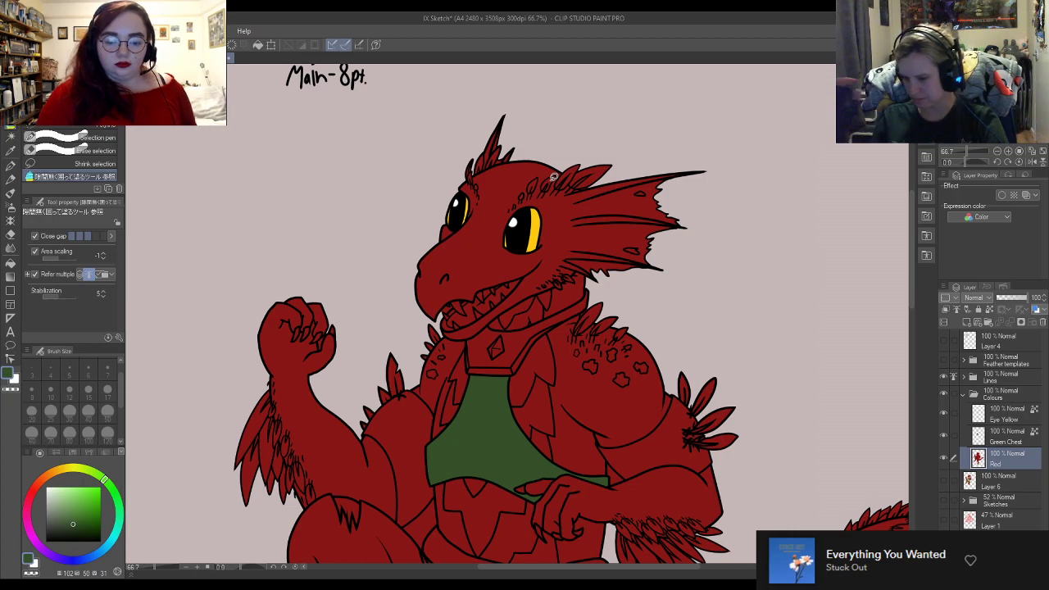
pyautogui.scroll(5, 554, 176)
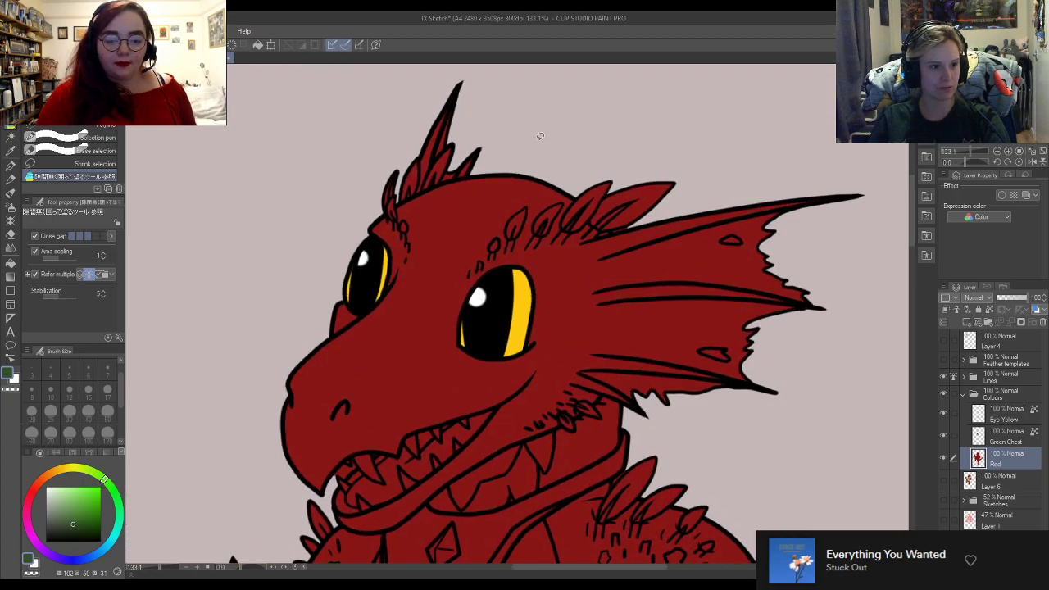
pyautogui.scroll(2, 582, 192)
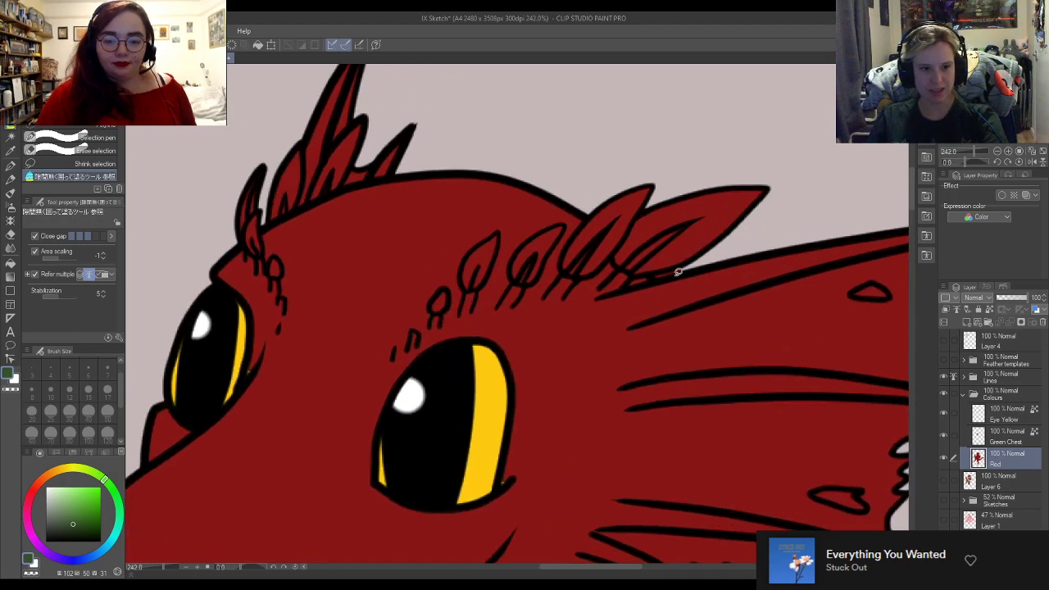
pyautogui.press('e')
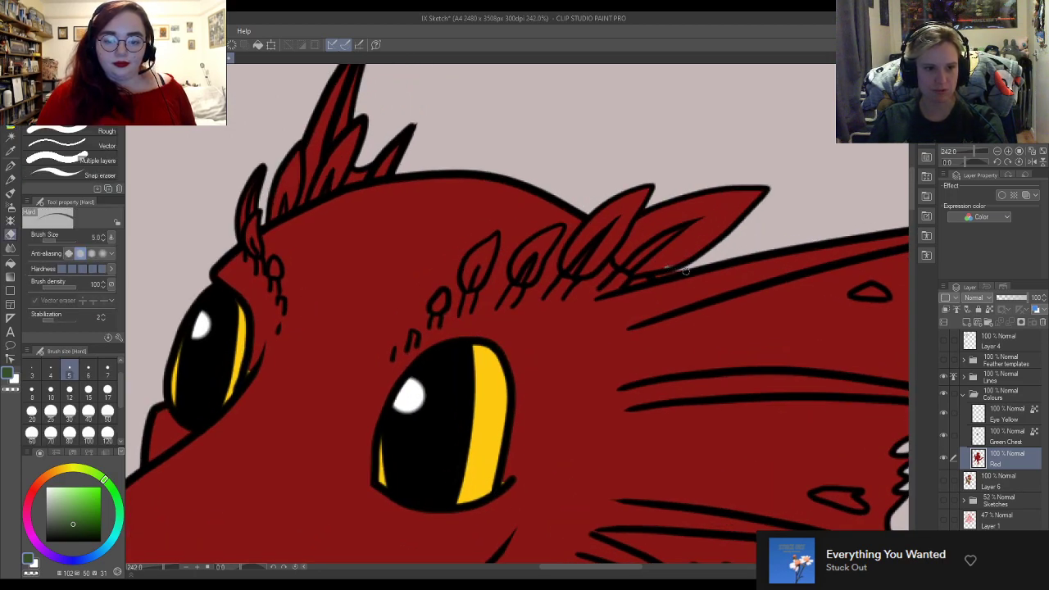
pyautogui.press('m')
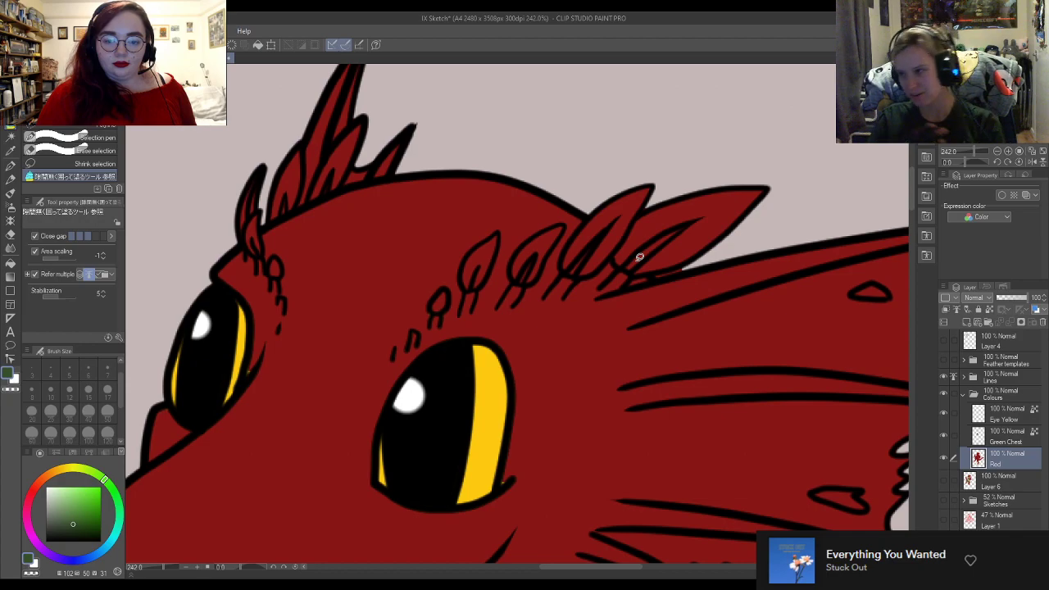
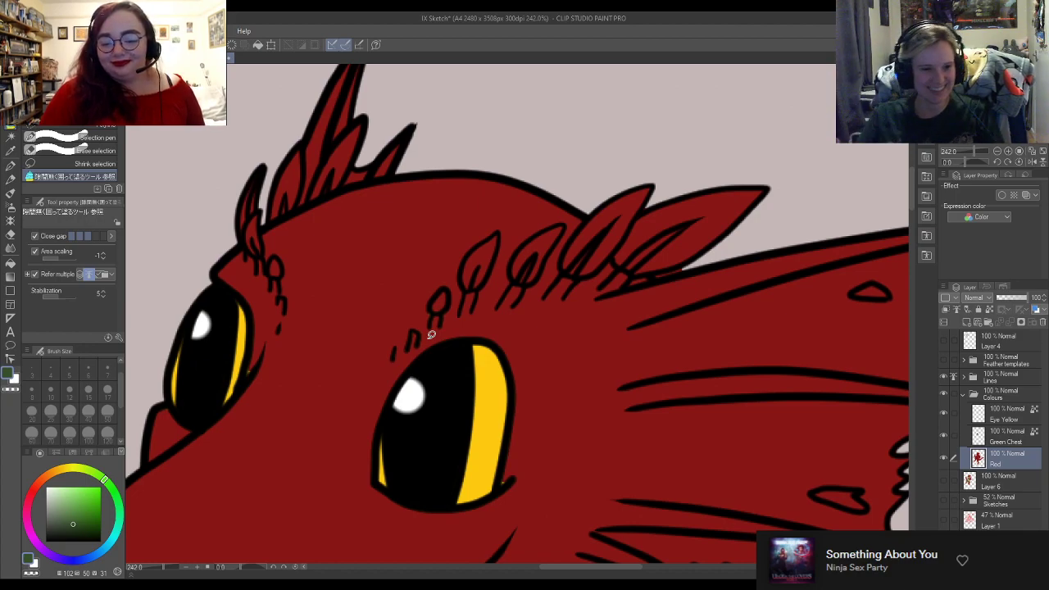
# Step: Clear the remaining red from the innermost corner of the gap beneath the rearmost head feather
pyautogui.scroll(-5, 486, 236)
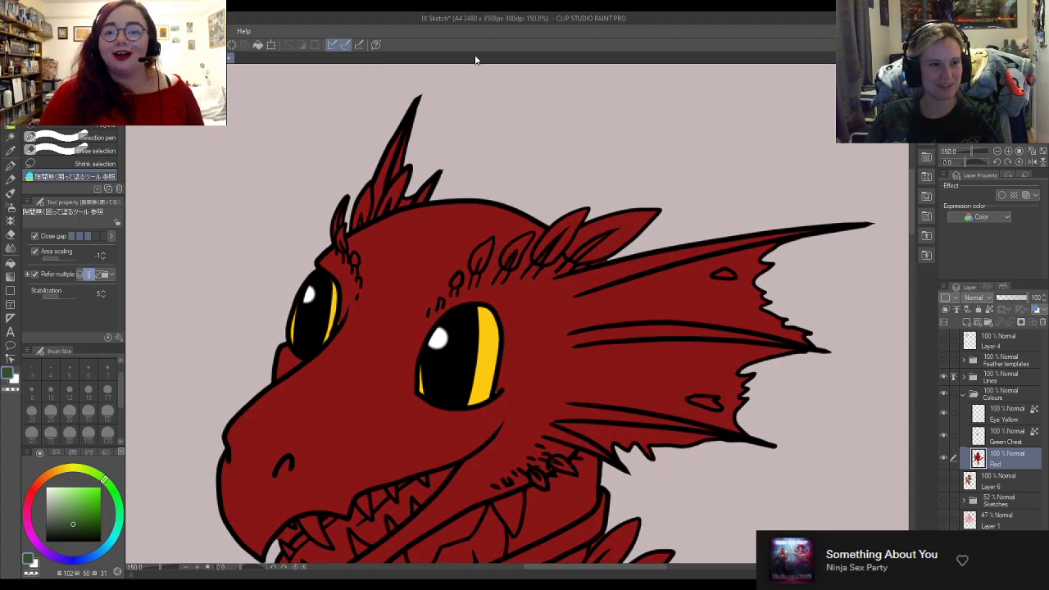
pyautogui.scroll(6, 670, 340)
pyautogui.scroll(2, 670, 339)
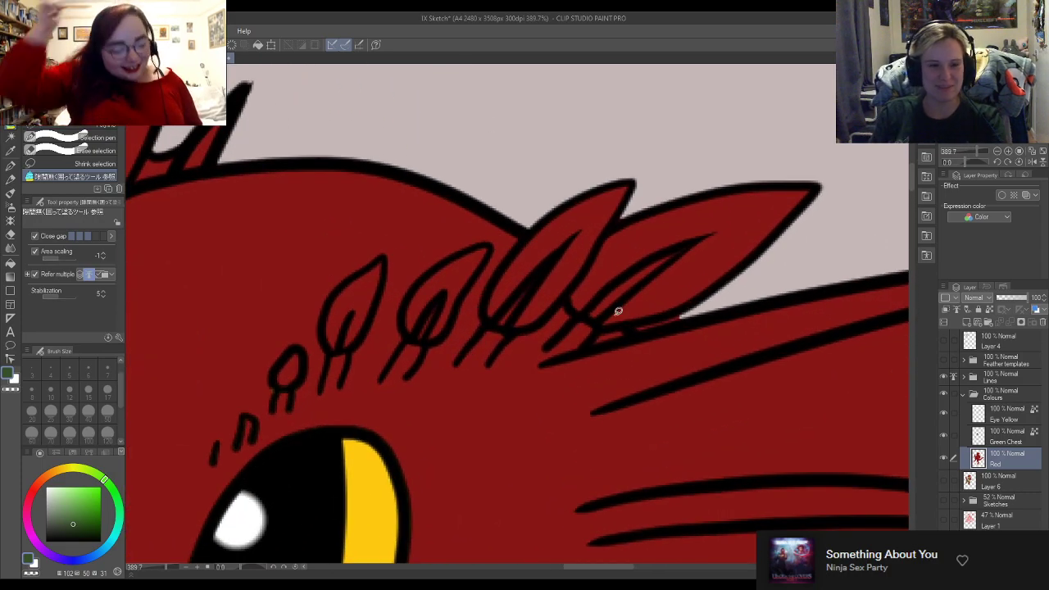
pyautogui.press('e')
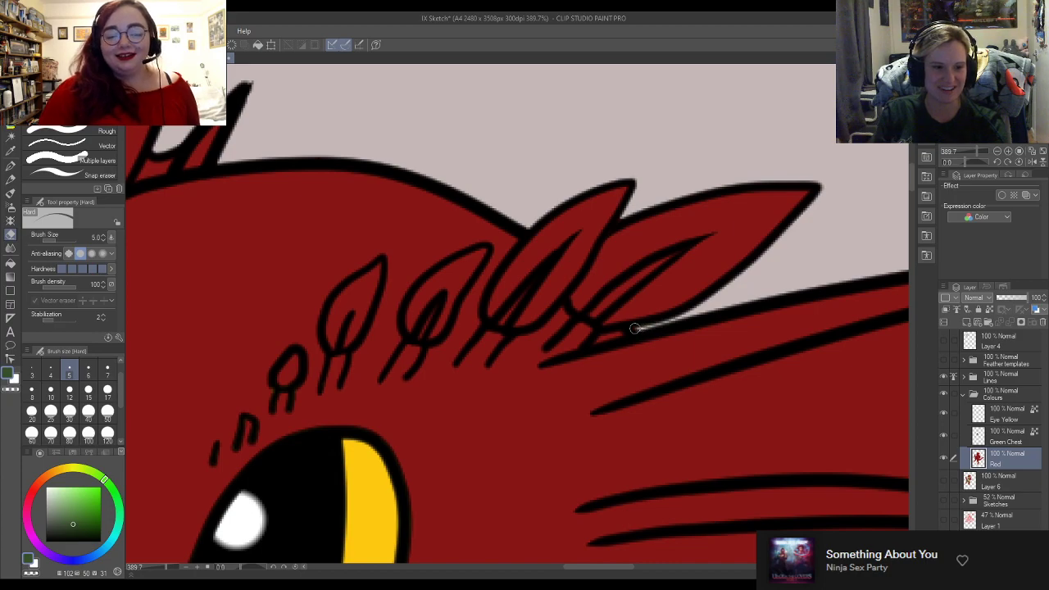
pyautogui.press('g')
# Step: Erase the stray red from the narrow gap between the collar and the nearest shoulder feather
pyautogui.scroll(-4, 639, 323)
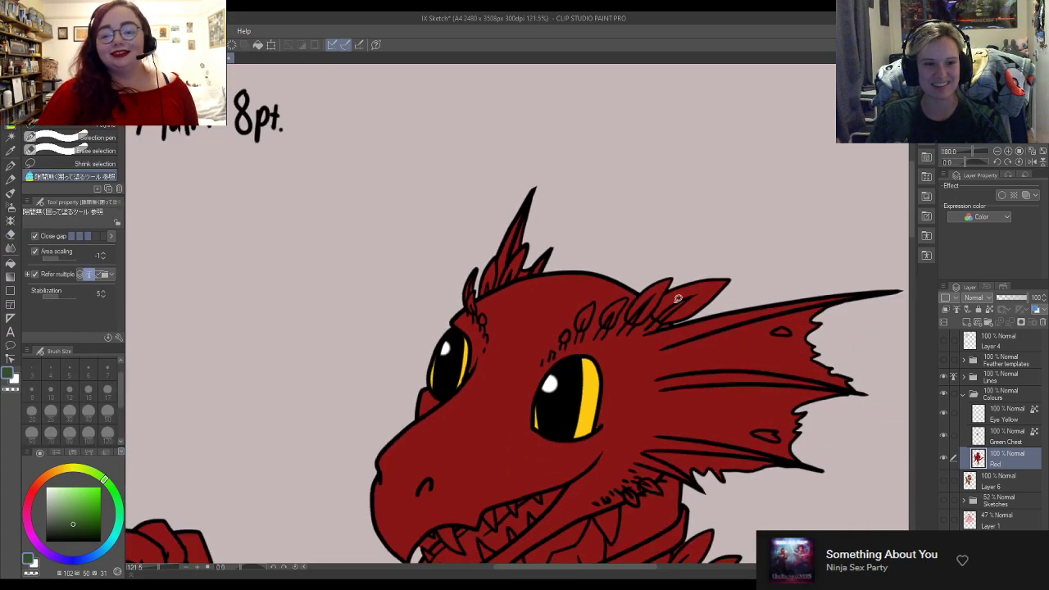
pyautogui.scroll(2, 507, 255)
pyautogui.scroll(-2, 507, 255)
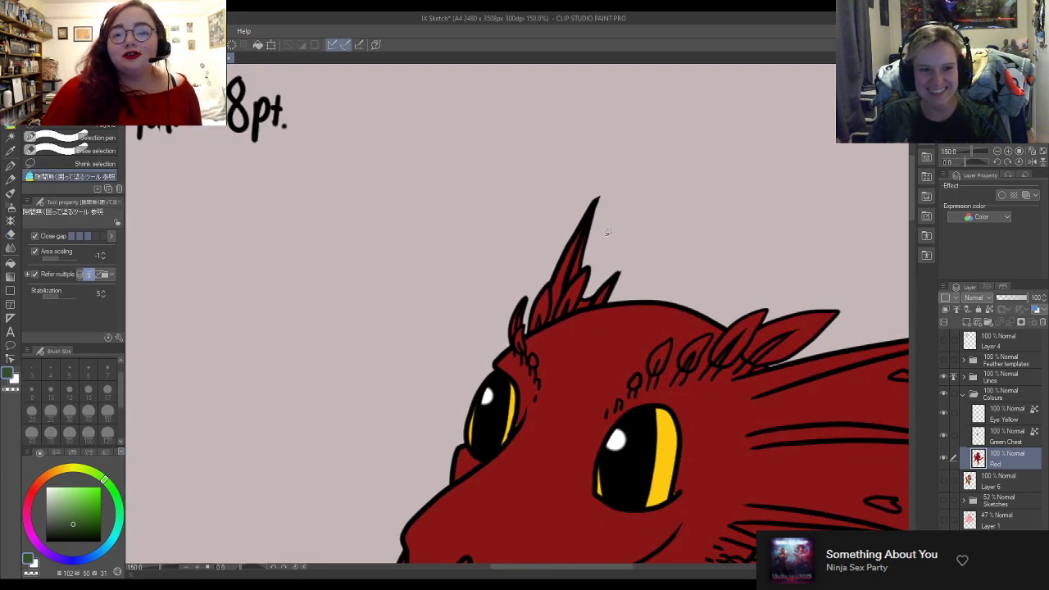
pyautogui.scroll(-3, 607, 254)
pyautogui.scroll(1, 590, 270)
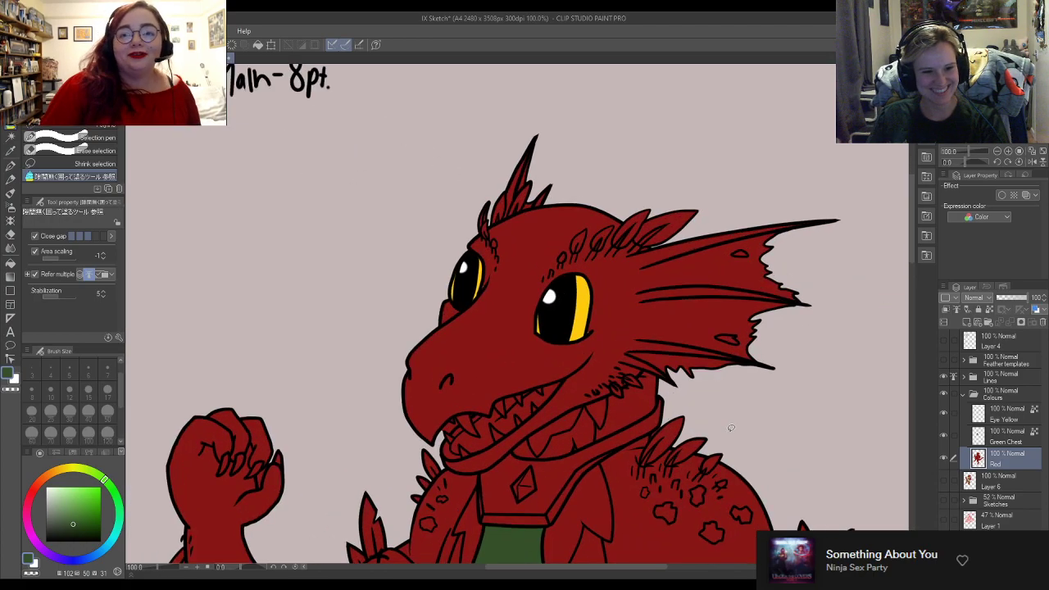
pyautogui.scroll(-1, 590, 270)
pyautogui.scroll(4, 626, 405)
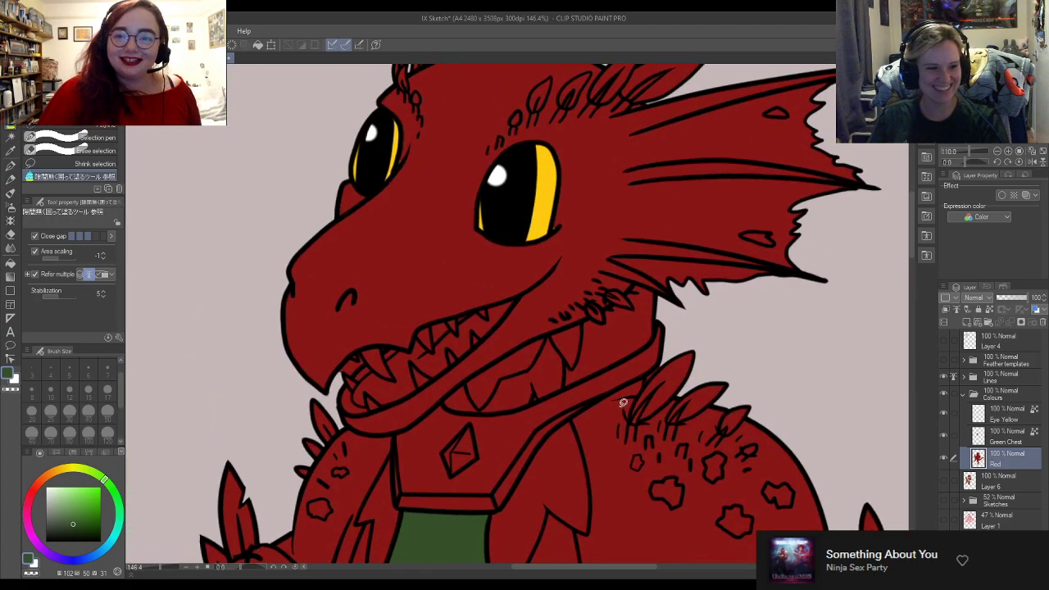
pyautogui.scroll(2, 624, 406)
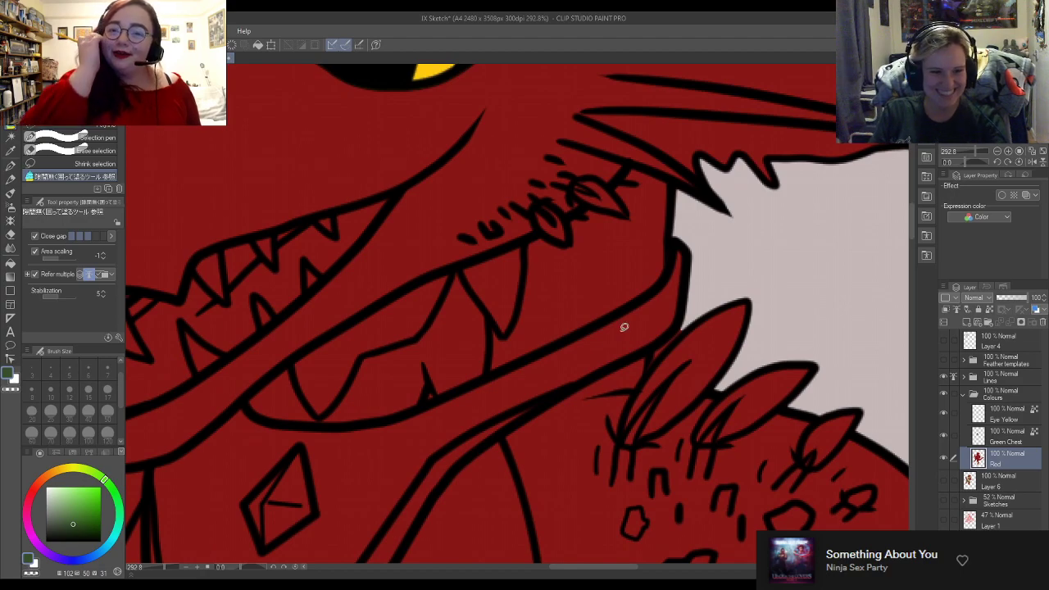
pyautogui.press('e')
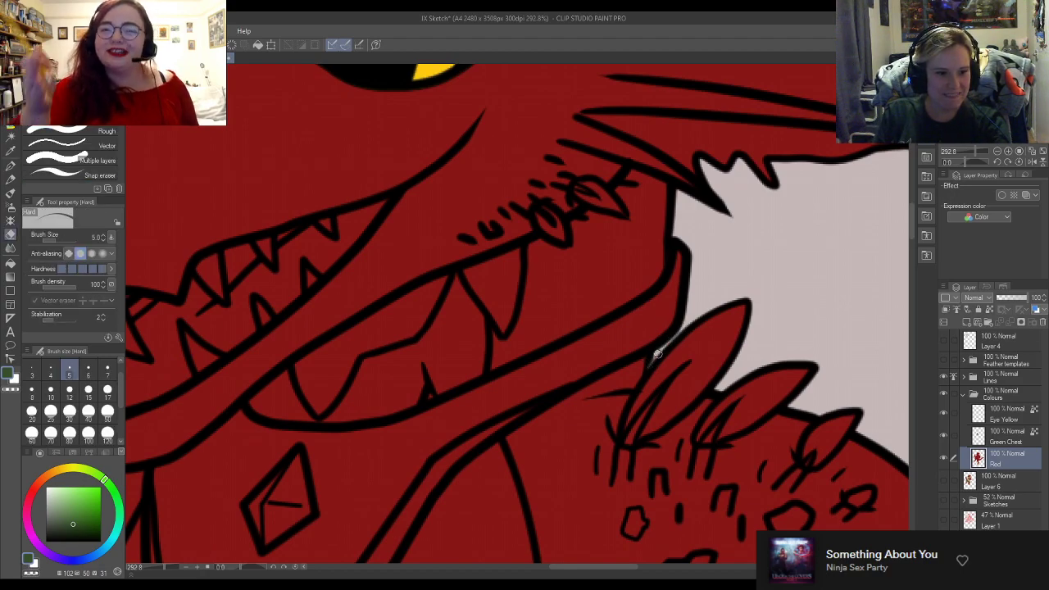
pyautogui.press('g')
# Step: Erase the red from the open gap between the snout's tip, the front teeth and the lower jaw
pyautogui.scroll(-3, 656, 239)
pyautogui.scroll(-5, 709, 237)
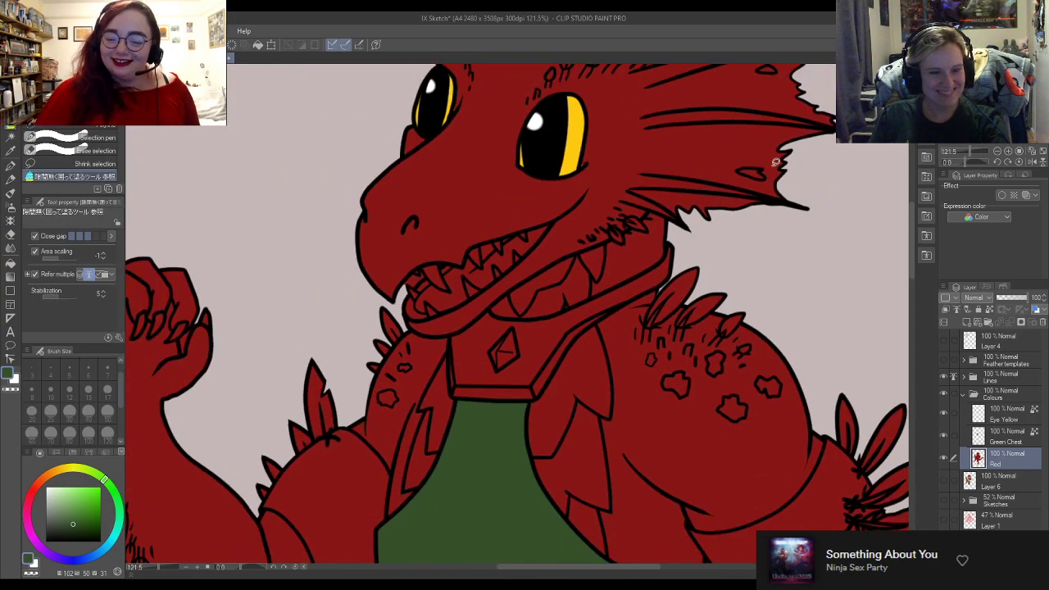
pyautogui.scroll(4, 716, 377)
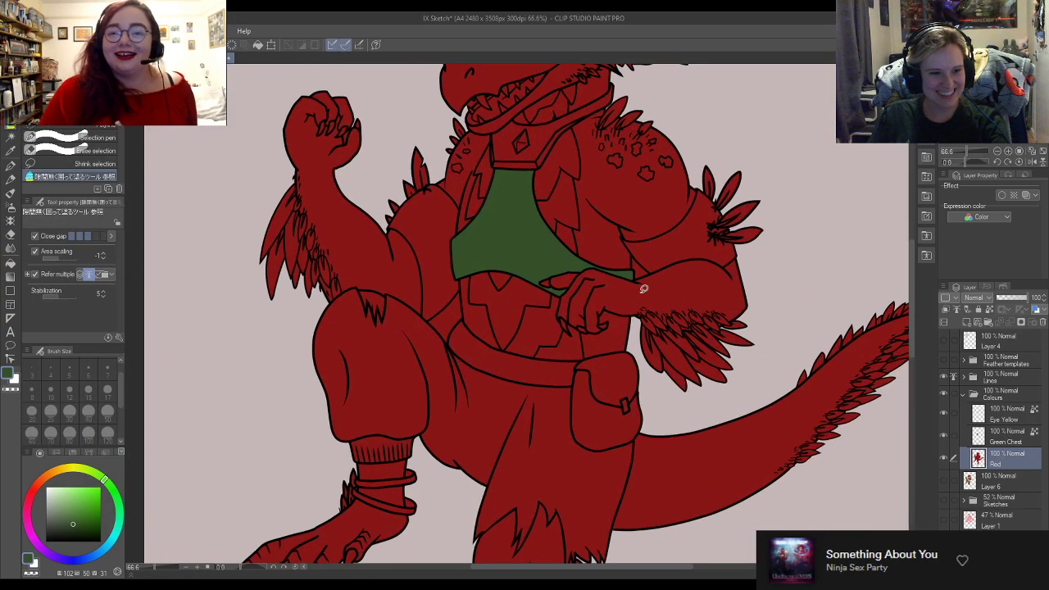
pyautogui.scroll(-4, 703, 260)
pyautogui.scroll(5, 589, 204)
pyautogui.scroll(6, 588, 204)
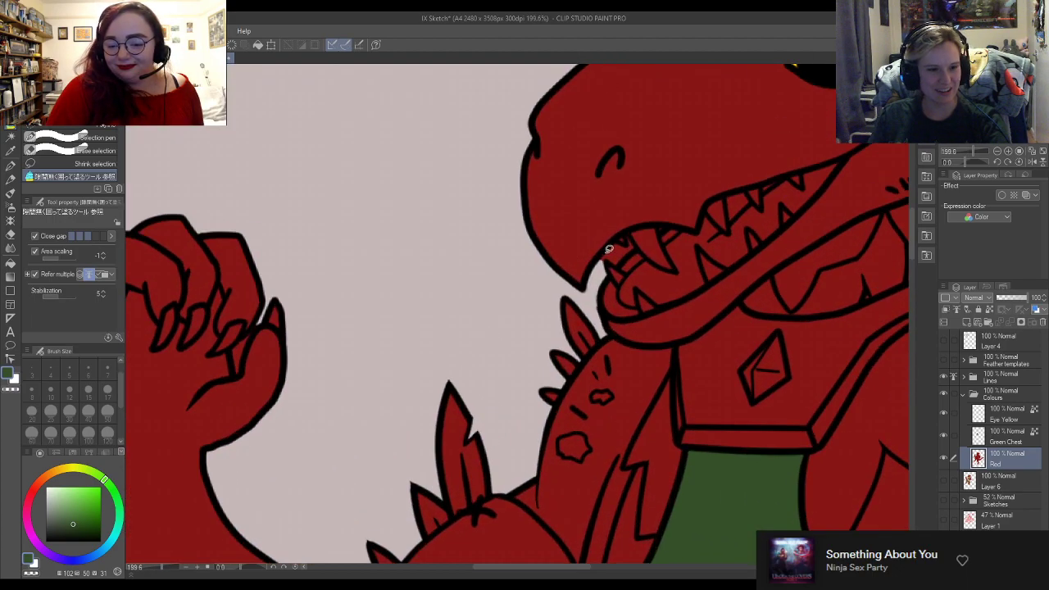
pyautogui.press('e')
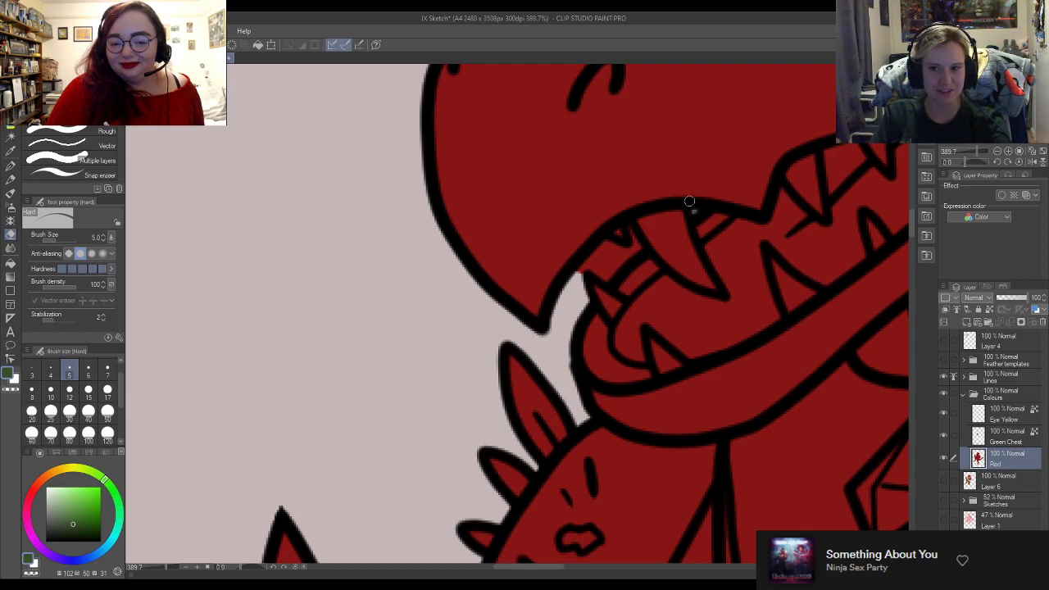
pyautogui.moveTo(631, 229)
pyautogui.mouseDown()
pyautogui.moveTo(637, 249)
pyautogui.moveTo(607, 244)
pyautogui.moveTo(579, 275)
pyautogui.moveTo(607, 279)
pyautogui.moveTo(621, 259)
pyautogui.moveTo(602, 257)
pyautogui.moveTo(611, 252)
pyautogui.mouseUp()
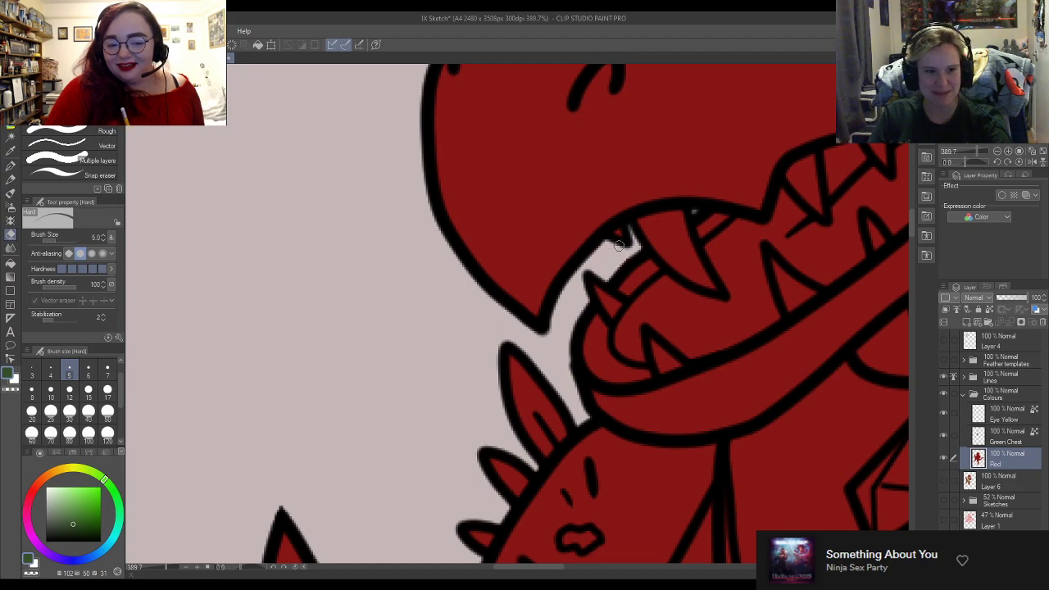
pyautogui.press('m')
# Step: Erase the red from the small triangular gap enclosed by the torso, the upper arm and the forearm resting on the hip
pyautogui.scroll(-1, 626, 143)
pyautogui.scroll(-5, 476, 134)
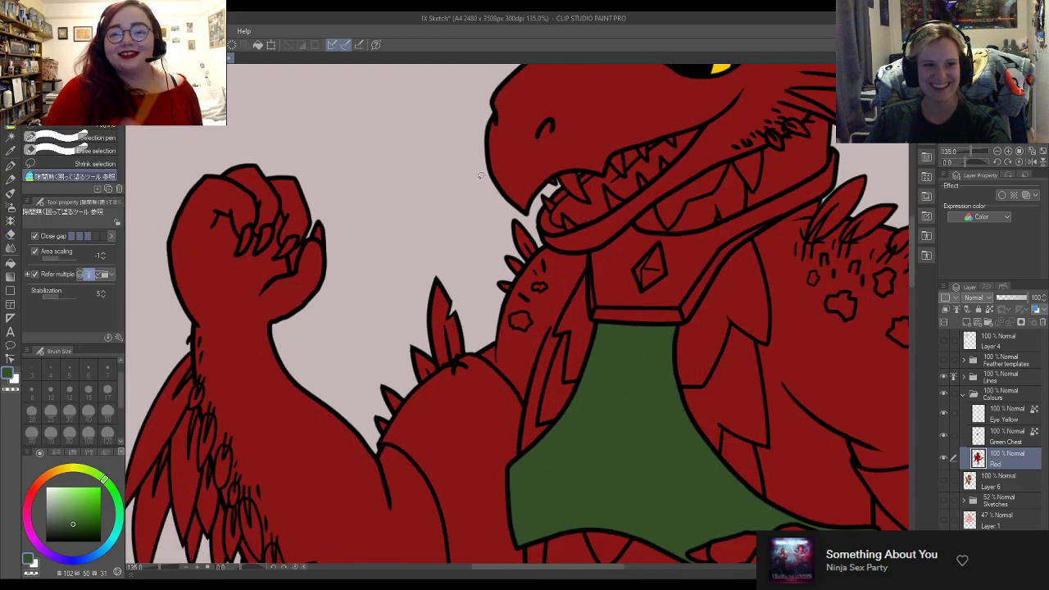
pyautogui.scroll(2, 576, 274)
pyautogui.scroll(4, 576, 274)
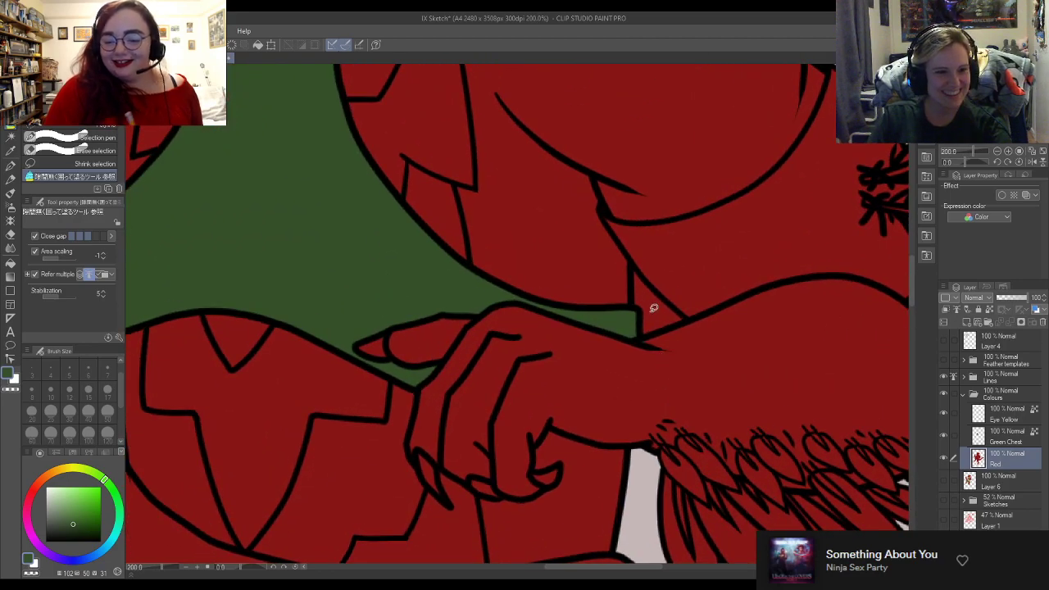
pyautogui.press('e')
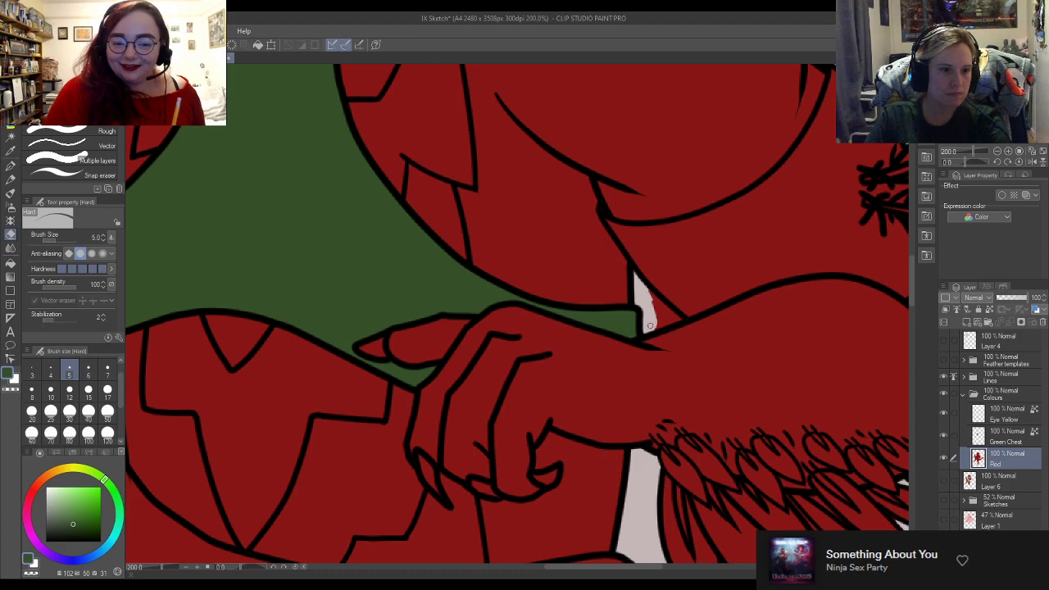
pyautogui.moveTo(661, 321); pyautogui.dragTo(669, 318)
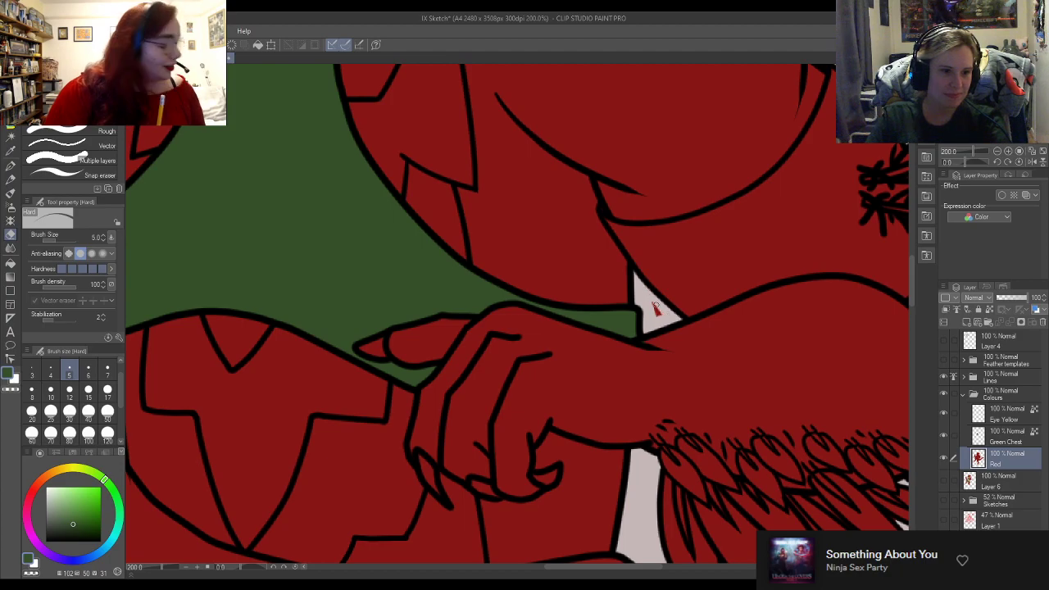
pyautogui.press('g')
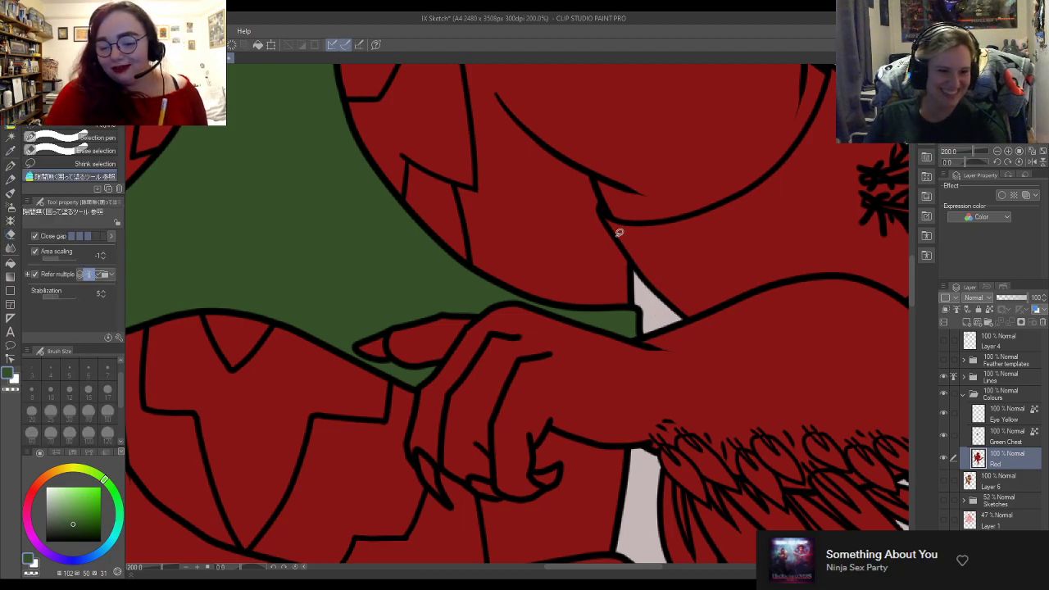
# Step: Erase the red inside the upper and lower holes in the ear fin so the background shows through
pyautogui.scroll(-6, 660, 290)
pyautogui.scroll(-1, 645, 304)
pyautogui.scroll(1, 672, 194)
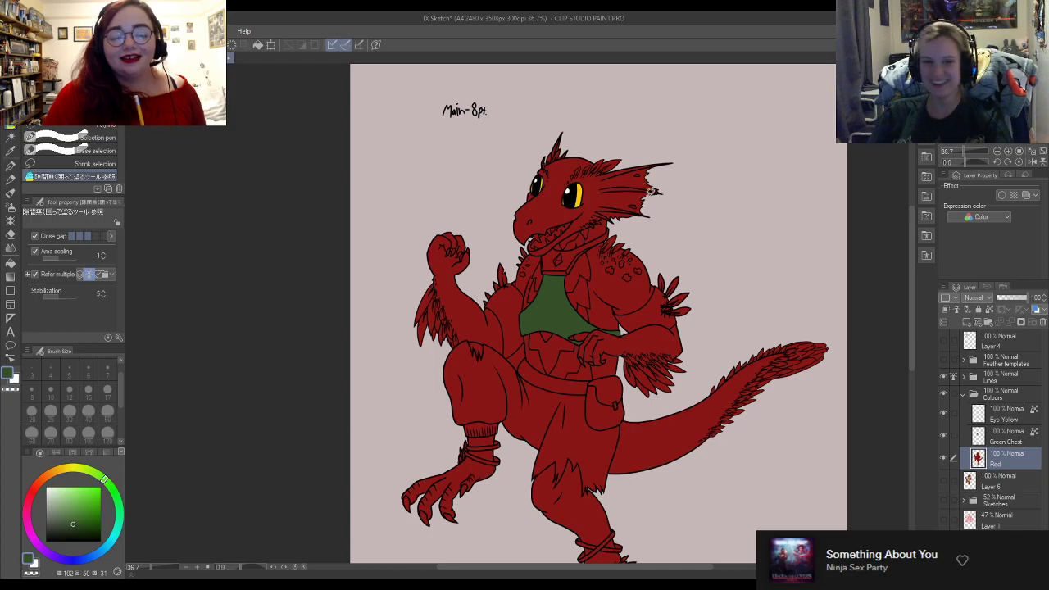
pyautogui.scroll(3, 673, 194)
pyautogui.scroll(-1, 654, 153)
pyautogui.scroll(5, 660, 164)
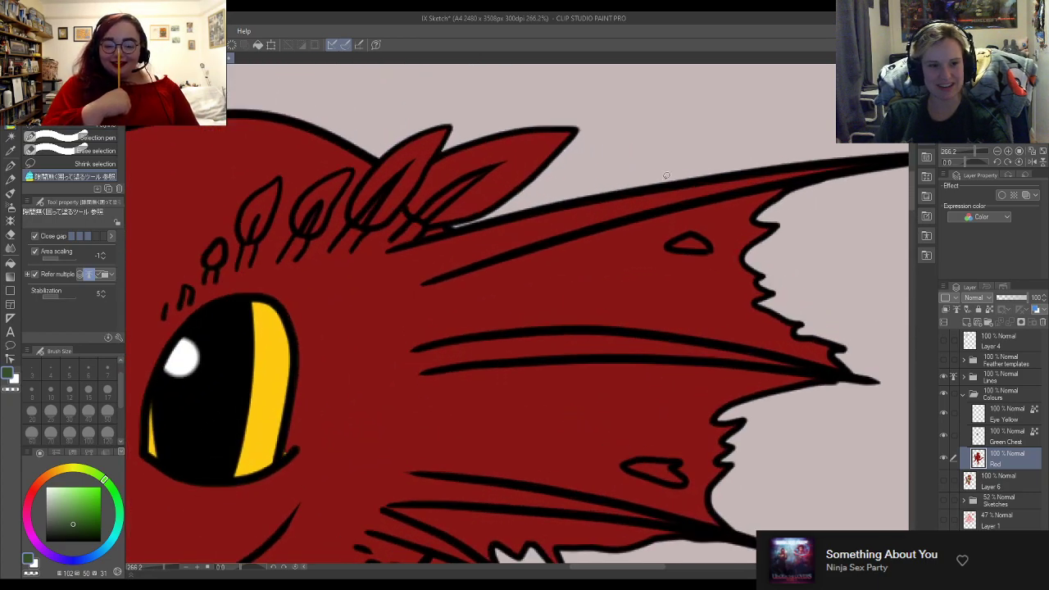
pyautogui.press('e')
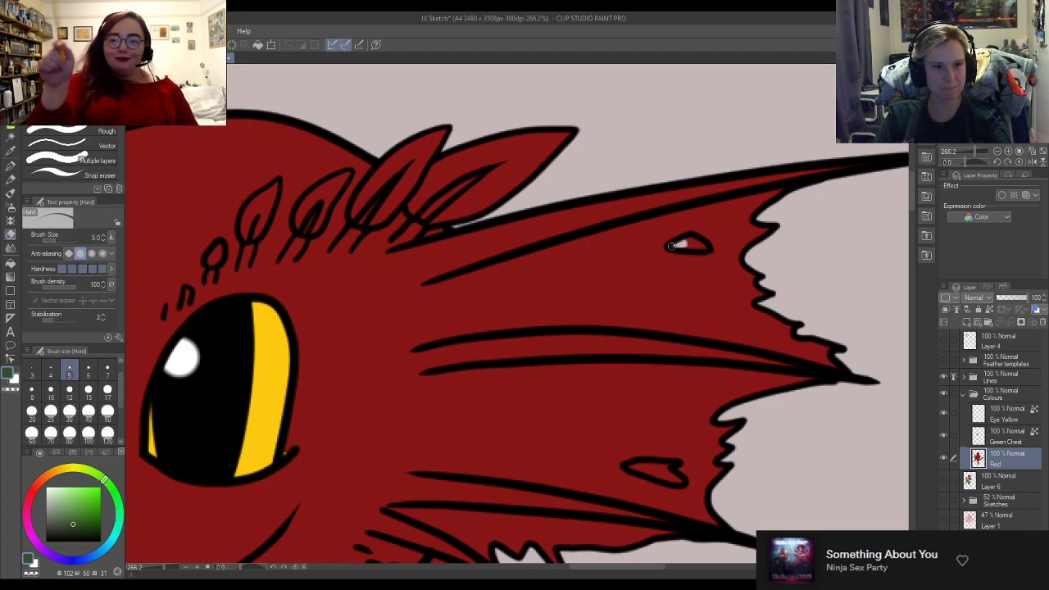
pyautogui.moveTo(689, 244); pyautogui.dragTo(702, 246)
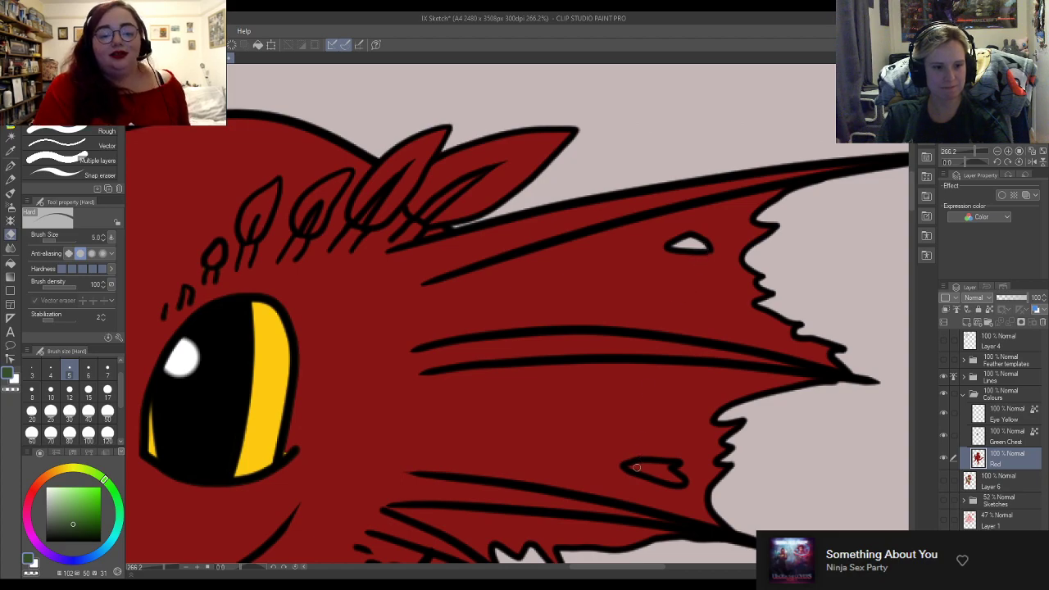
pyautogui.moveTo(634, 465); pyautogui.dragTo(673, 476)
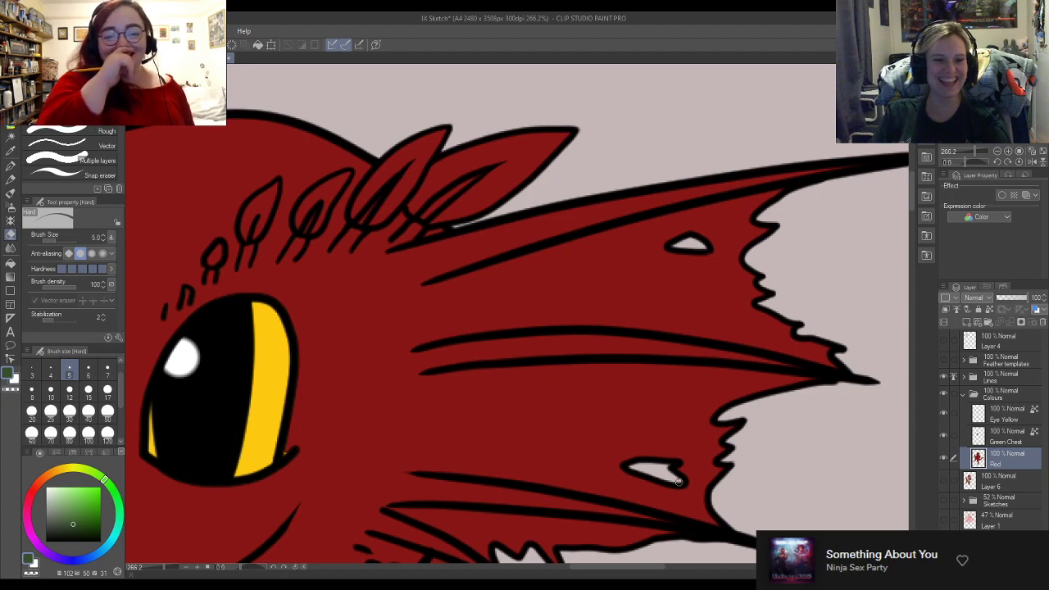
pyautogui.press('g')
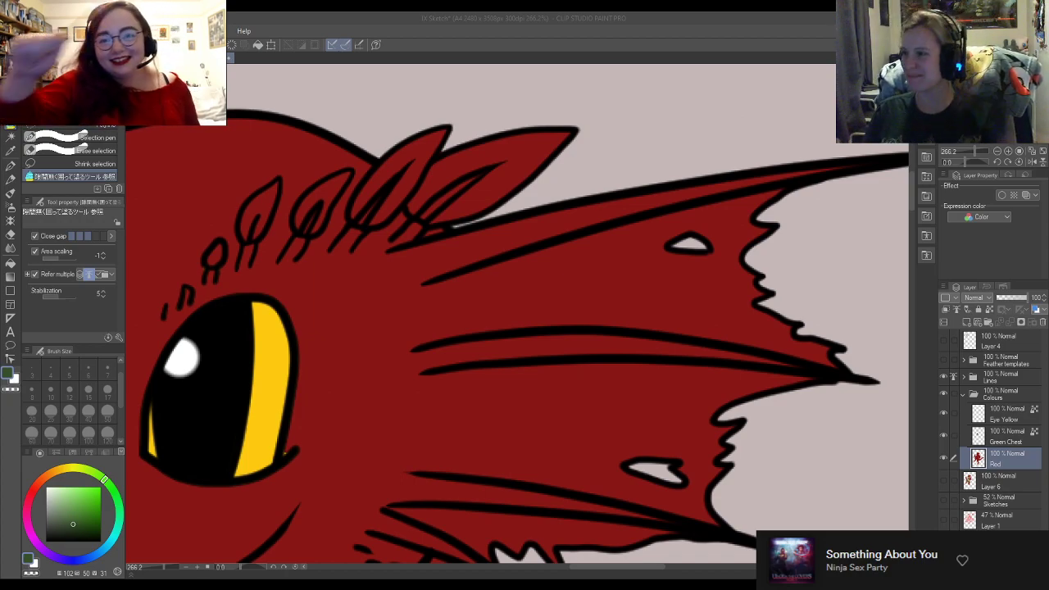
# Step: Sample the base red, make the Eye Yellow layer active and unlock its transparent pixels
pyautogui.scroll(-3, 515, 323)
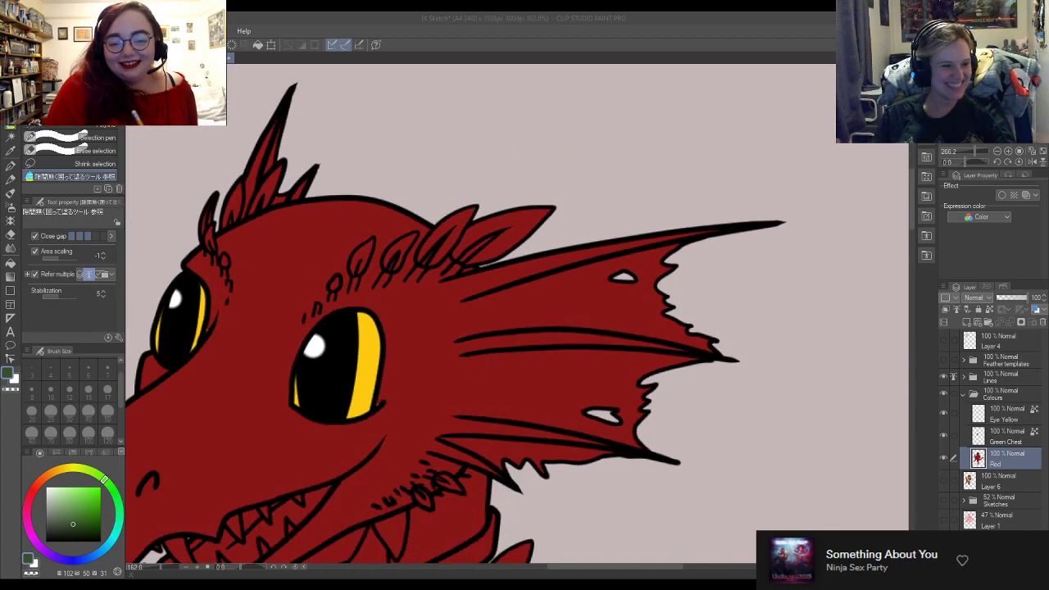
pyautogui.scroll(2, 468, 382)
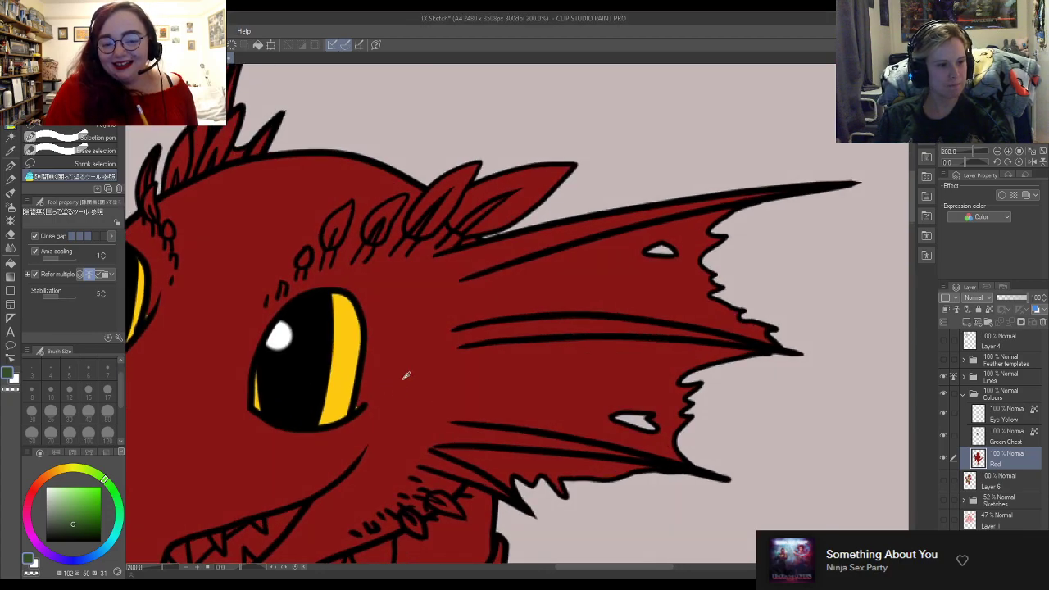
pyautogui.keyDown('alt'); pyautogui.click(402, 375); pyautogui.keyUp('alt')
pyautogui.scroll(1, 224, 424)
pyautogui.click(943, 410)
pyautogui.click(942, 410)
pyautogui.click(1002, 414)
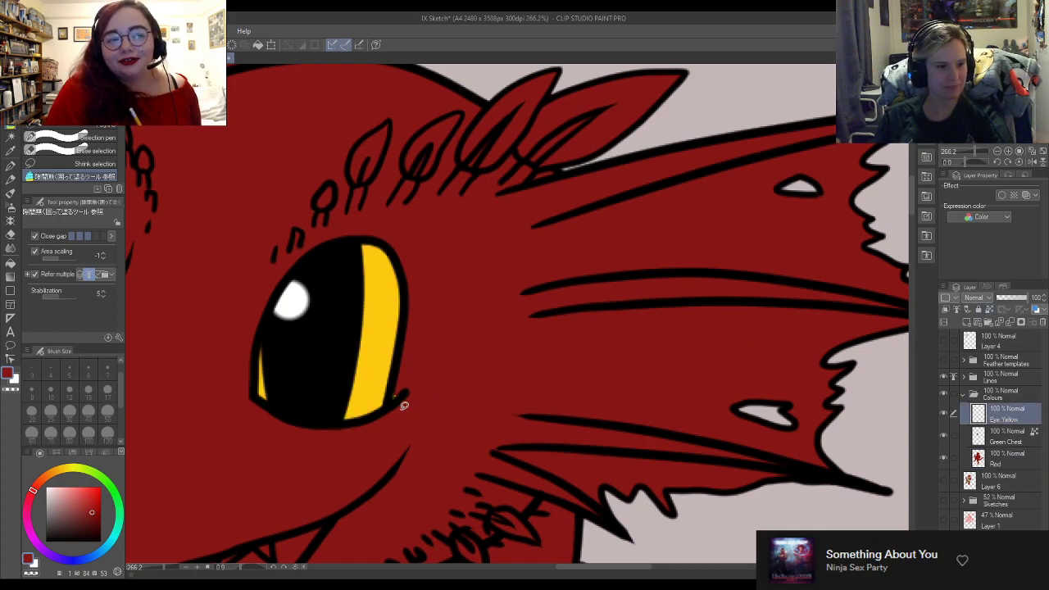
pyautogui.press('e')
pyautogui.press('m')
# Step: Examine both eyes, the chest, the shoulder and the forearm feathers for stray colour and filled background gaps
pyautogui.scroll(-4, 651, 418)
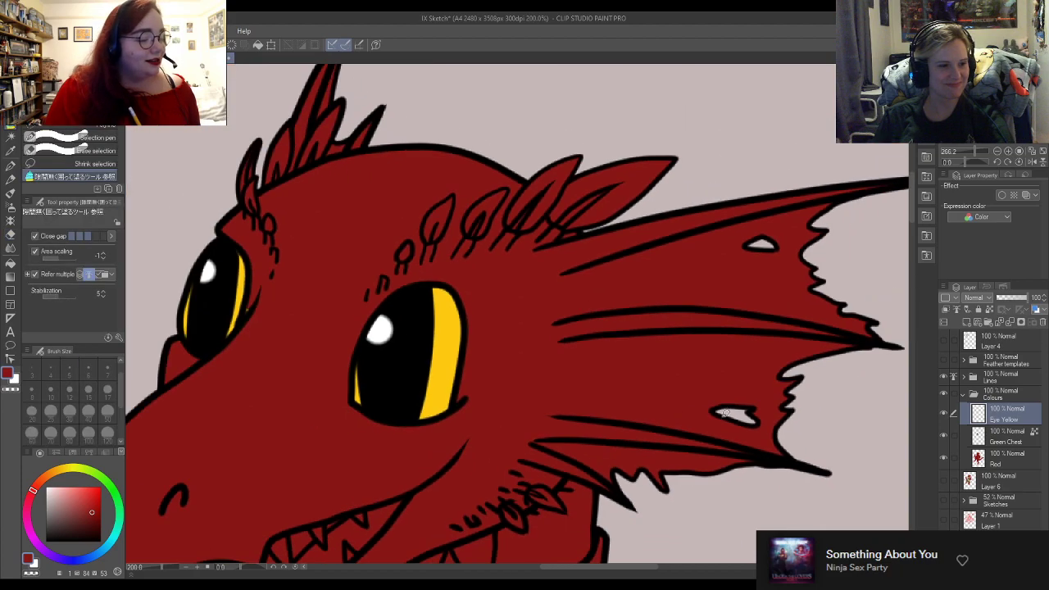
pyautogui.scroll(8, 197, 370)
pyautogui.press('e')
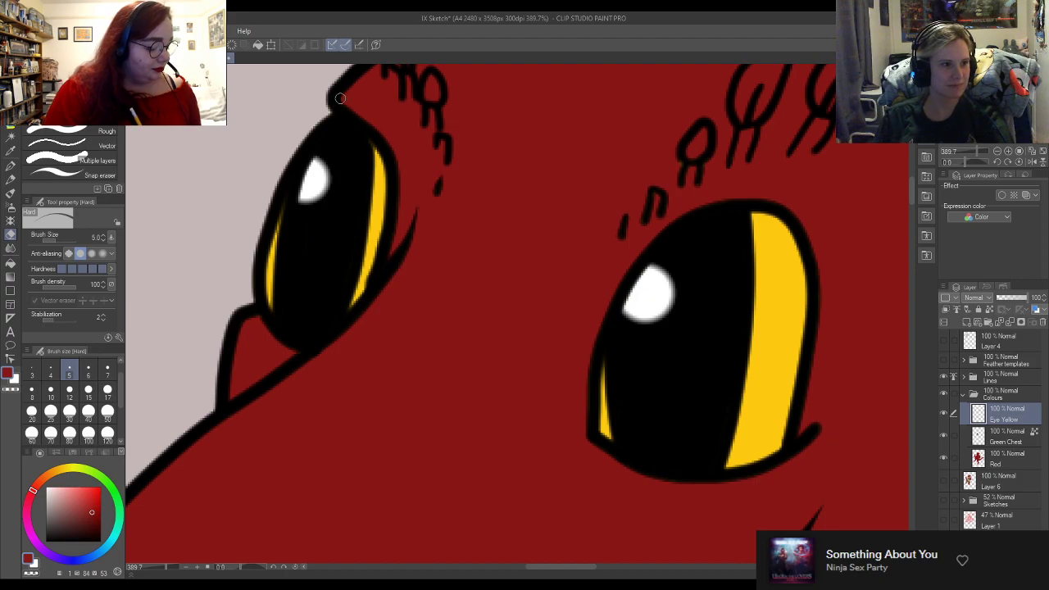
pyautogui.scroll(-10, 489, 242)
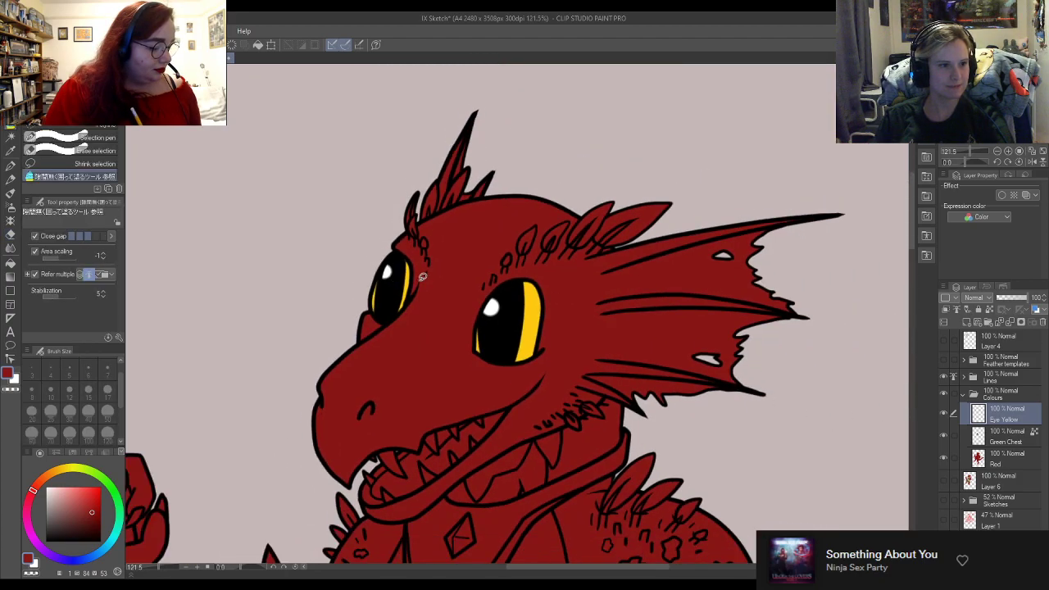
pyautogui.press('g')
pyautogui.scroll(-4, 401, 320)
pyautogui.scroll(5, 301, 507)
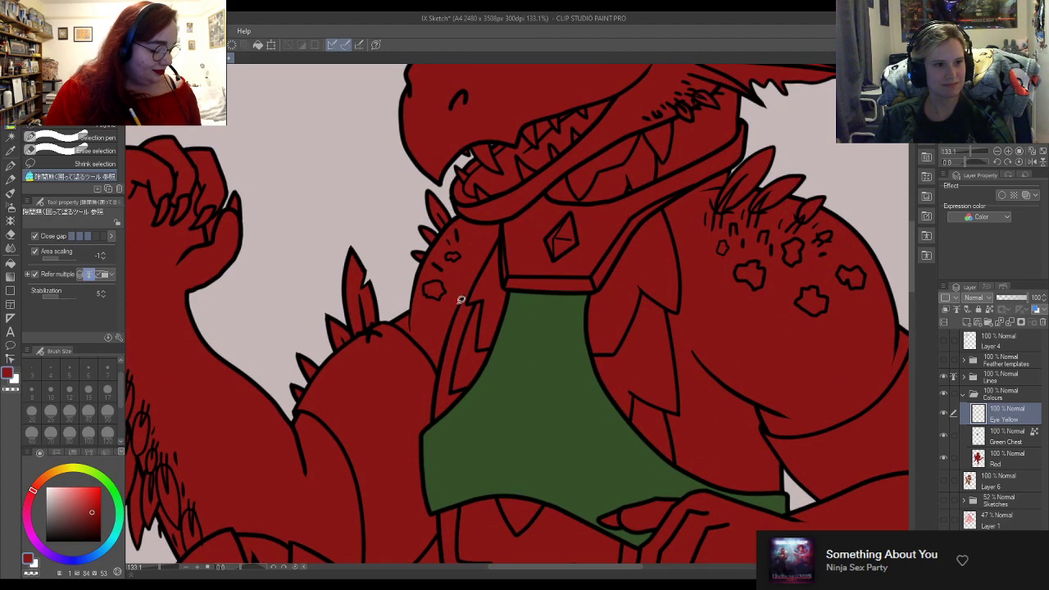
pyautogui.scroll(-3, 394, 246)
pyautogui.scroll(4, 712, 346)
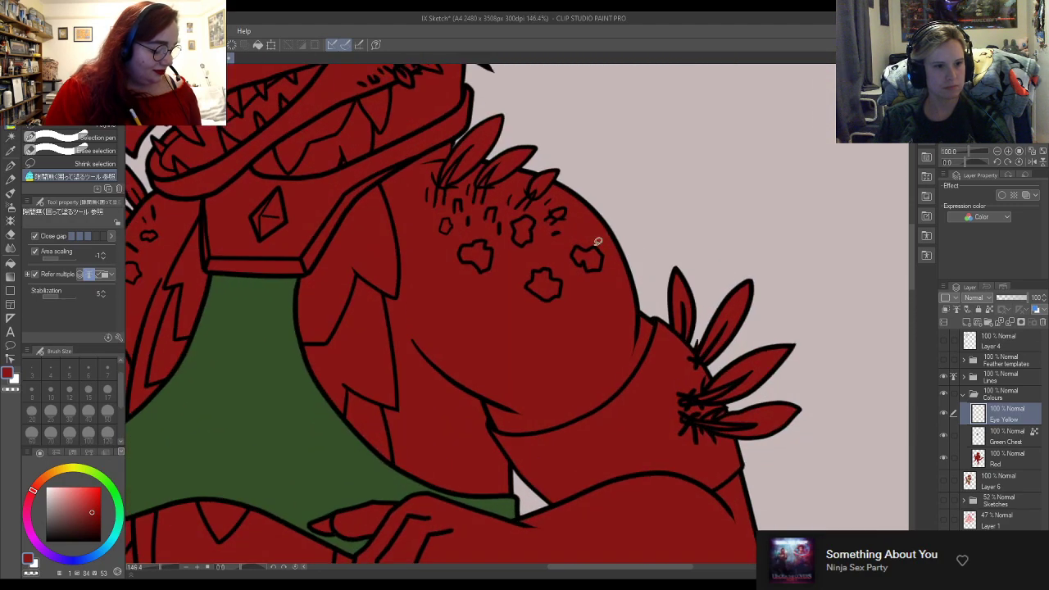
pyautogui.scroll(-3, 711, 347)
pyautogui.scroll(2, 673, 394)
pyautogui.scroll(-3, 591, 238)
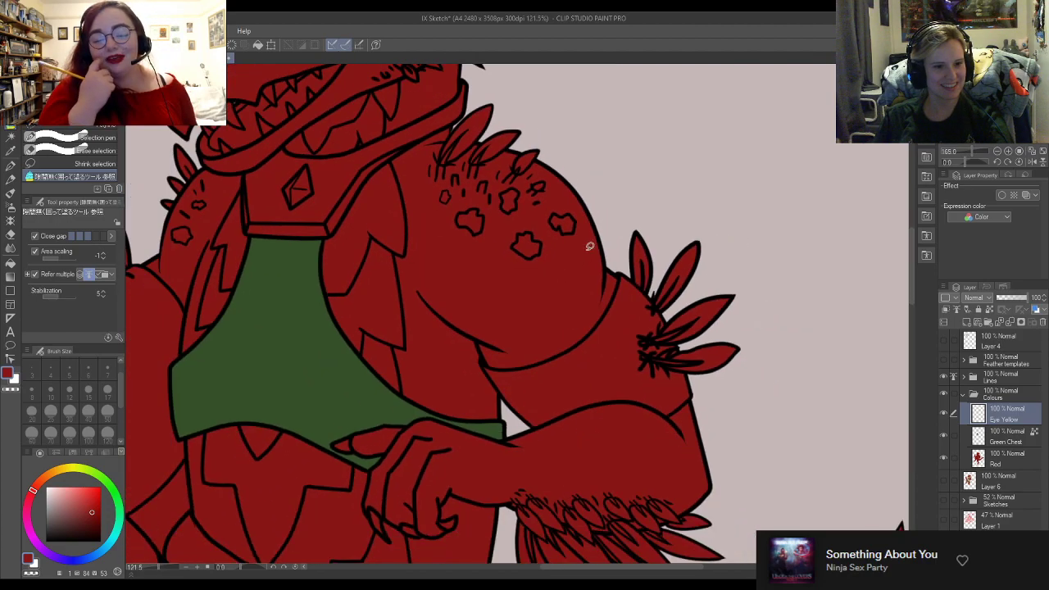
pyautogui.scroll(-2, 602, 211)
pyautogui.scroll(4, 613, 285)
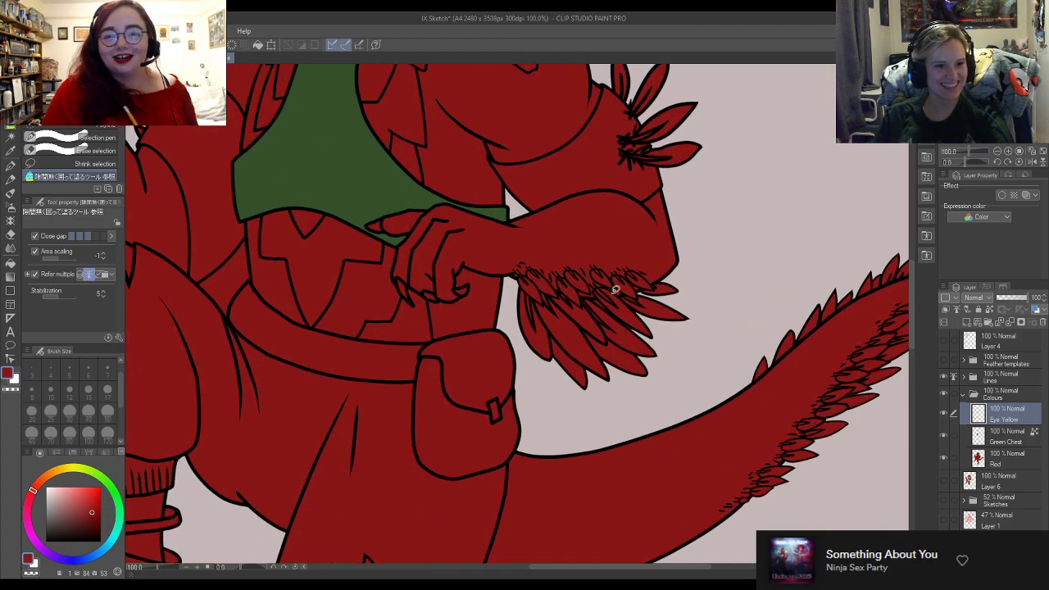
pyautogui.scroll(-3, 415, 267)
pyautogui.scroll(3, 777, 414)
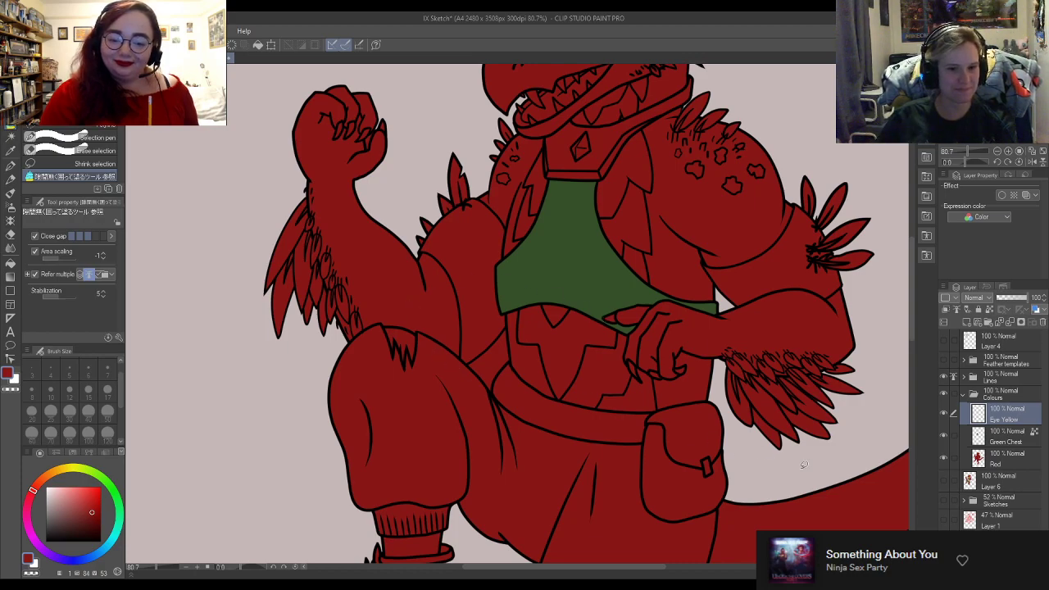
# Step: On the Red layer, erase the enclosed gap between the arm, waist and raised thigh, cleaning its edges with eraser size 12
pyautogui.scroll(2, 787, 459)
pyautogui.click(1010, 457)
pyautogui.scroll(4, 386, 380)
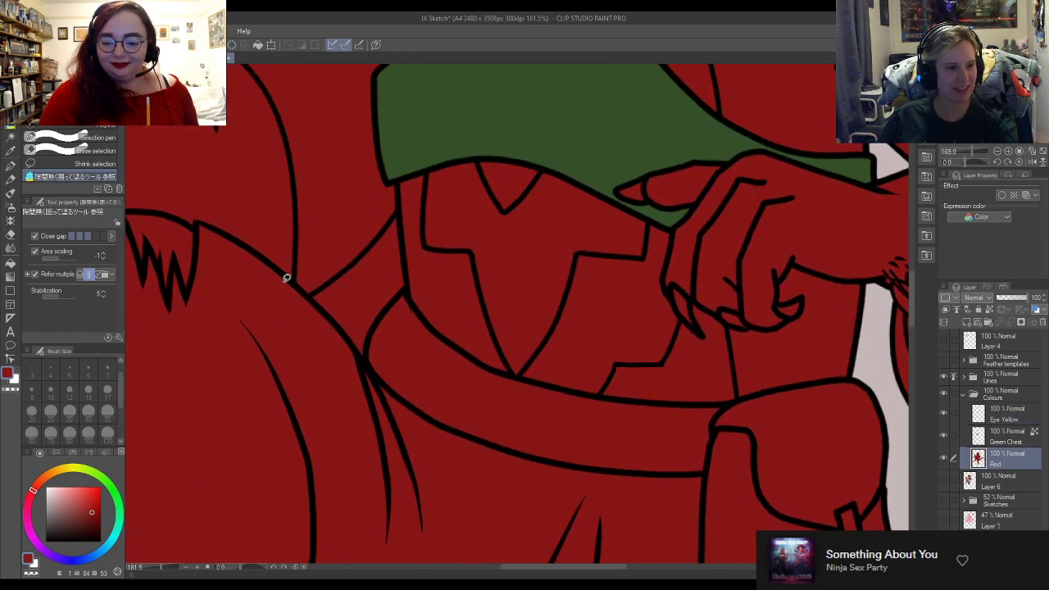
pyautogui.press('e')
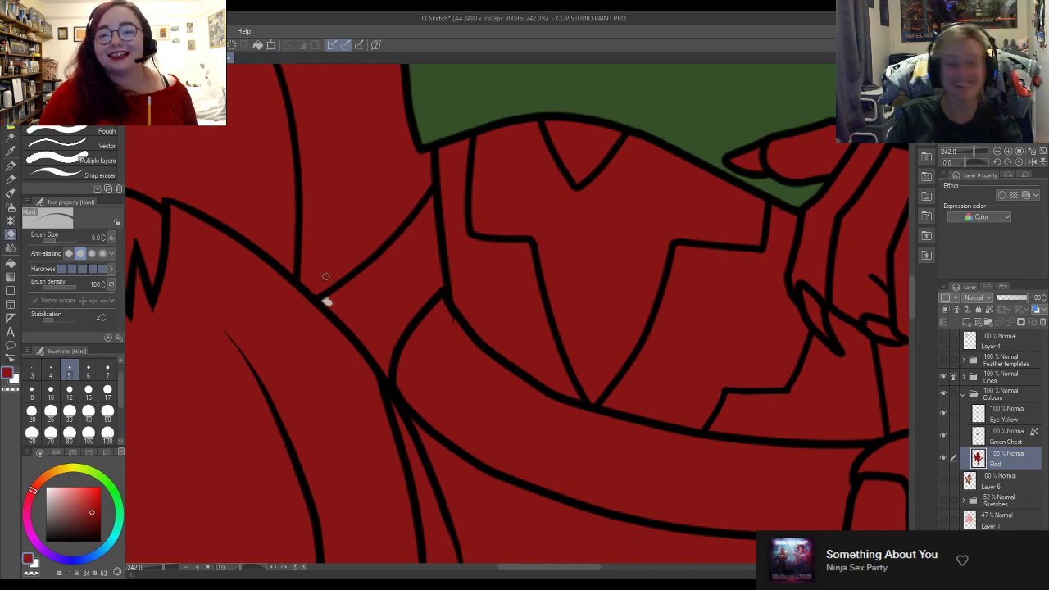
pyautogui.moveTo(331, 302)
pyautogui.mouseDown()
pyautogui.moveTo(378, 269)
pyautogui.moveTo(430, 199)
pyautogui.moveTo(434, 255)
pyautogui.moveTo(428, 243)
pyautogui.moveTo(426, 266)
pyautogui.moveTo(419, 241)
pyautogui.moveTo(419, 259)
pyautogui.moveTo(401, 269)
pyautogui.moveTo(385, 302)
pyautogui.moveTo(390, 261)
pyautogui.moveTo(361, 305)
pyautogui.moveTo(360, 276)
pyautogui.moveTo(347, 310)
pyautogui.moveTo(394, 296)
pyautogui.moveTo(405, 280)
pyautogui.moveTo(375, 321)
pyautogui.moveTo(409, 287)
pyautogui.mouseUp()
pyautogui.click(50, 410)
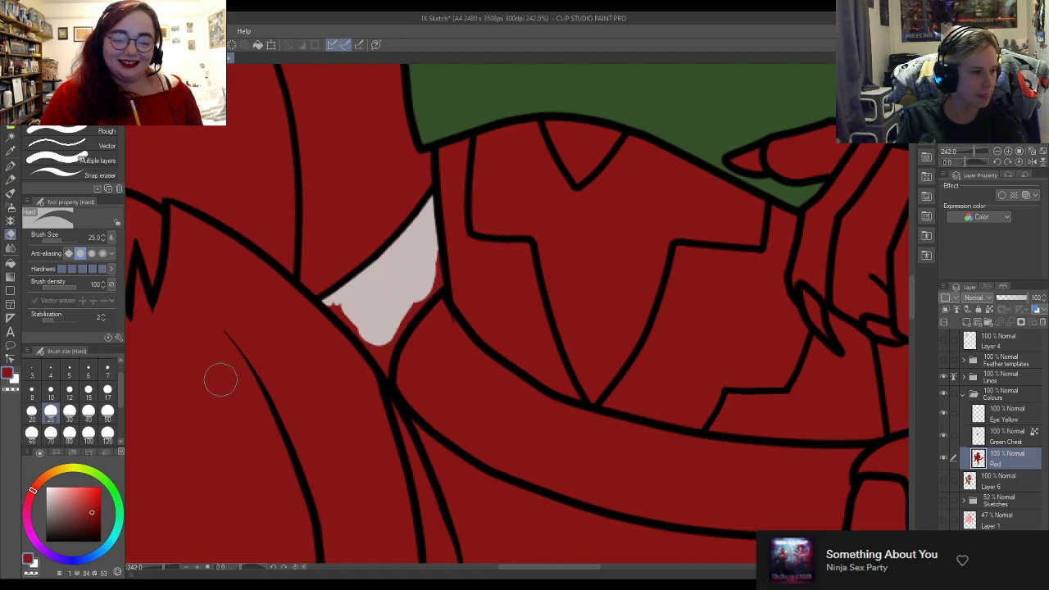
pyautogui.click(72, 392)
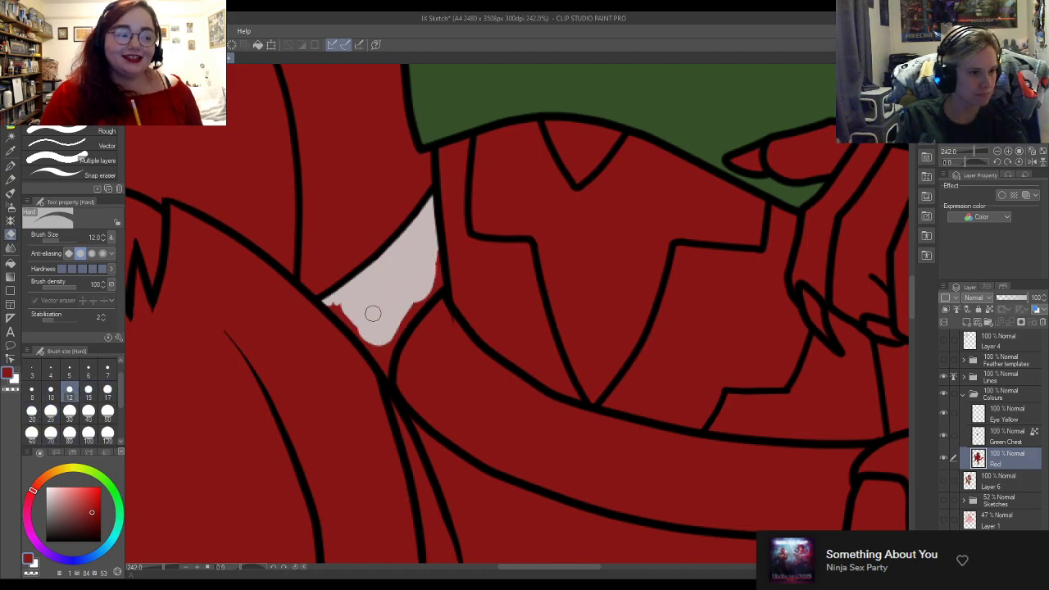
pyautogui.moveTo(412, 295)
pyautogui.mouseDown()
pyautogui.moveTo(432, 248)
pyautogui.moveTo(397, 317)
pyautogui.moveTo(389, 374)
pyautogui.moveTo(376, 349)
pyautogui.moveTo(390, 357)
pyautogui.moveTo(328, 302)
pyautogui.mouseUp()
pyautogui.press('w')
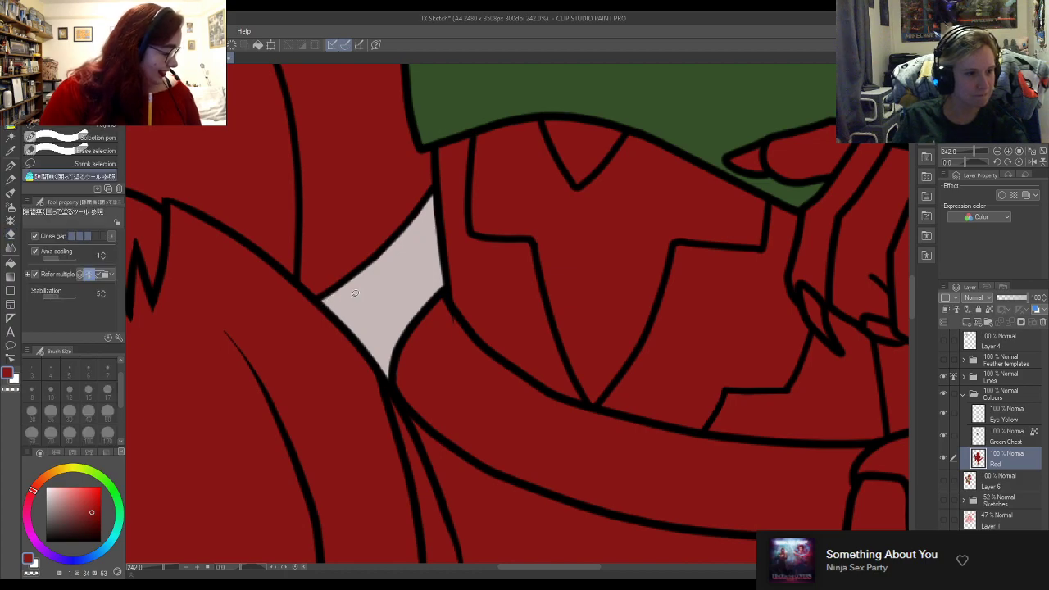
# Step: Examine the legs, feet, forearm feathers and tail for background gaps still filled with red
pyautogui.scroll(-6, 486, 240)
pyautogui.scroll(-2, 486, 241)
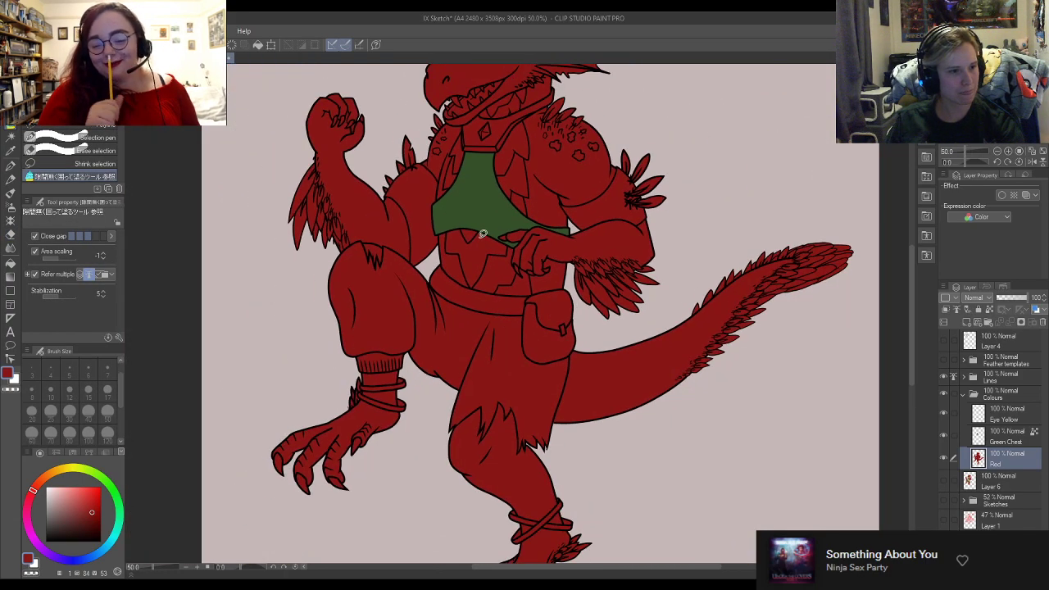
pyautogui.scroll(-3, 521, 409)
pyautogui.scroll(5, 528, 441)
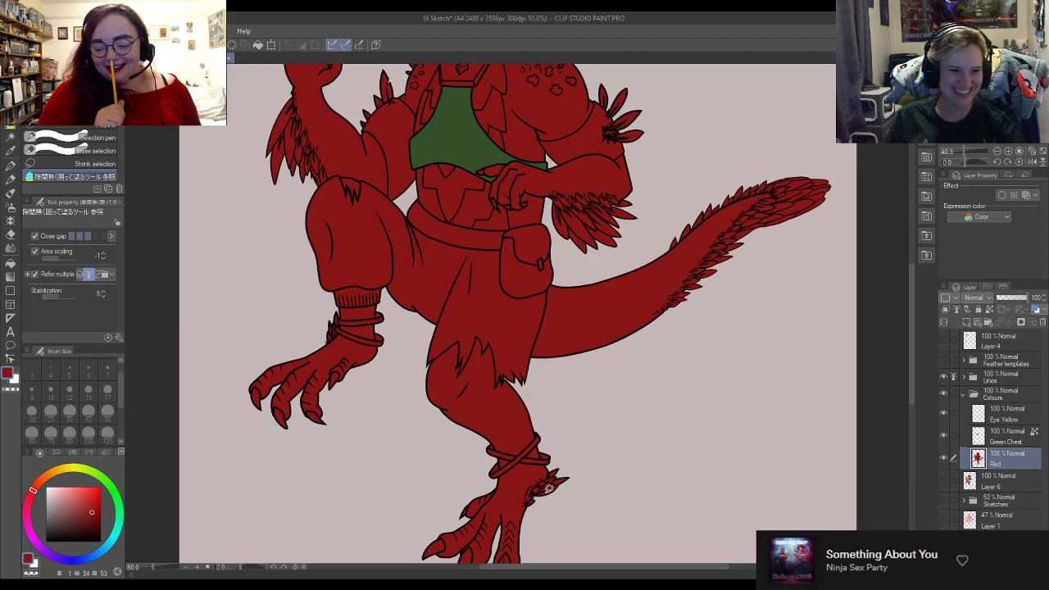
pyautogui.scroll(-2, 529, 440)
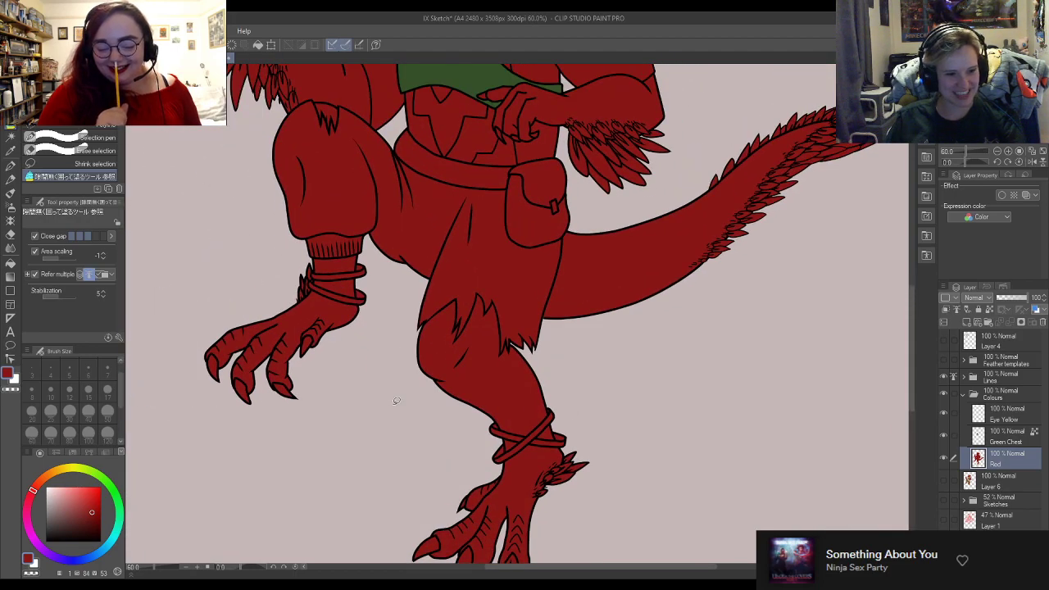
pyautogui.scroll(2, 304, 214)
pyautogui.scroll(-3, 392, 155)
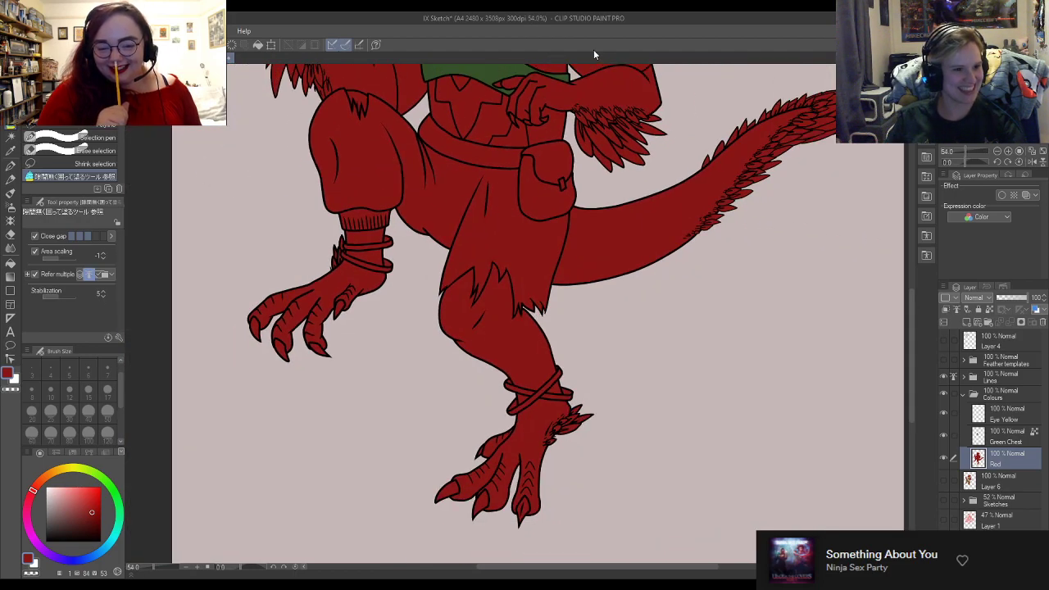
pyautogui.scroll(1, 684, 60)
pyautogui.scroll(1, 826, 49)
pyautogui.scroll(-1, 828, 66)
pyautogui.scroll(3, 831, 82)
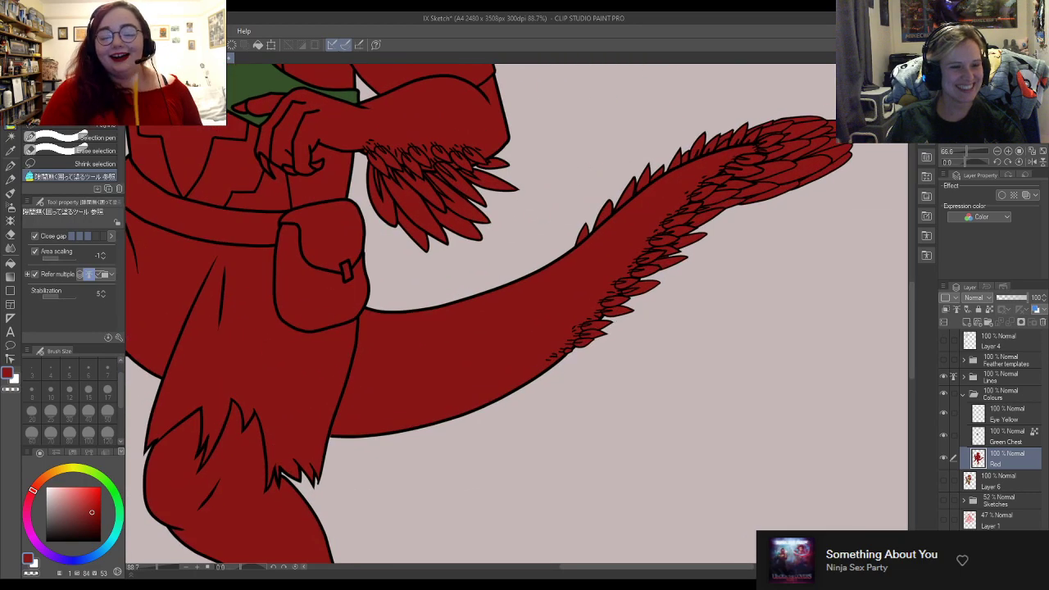
pyautogui.scroll(1, 830, 86)
pyautogui.scroll(3, 459, 452)
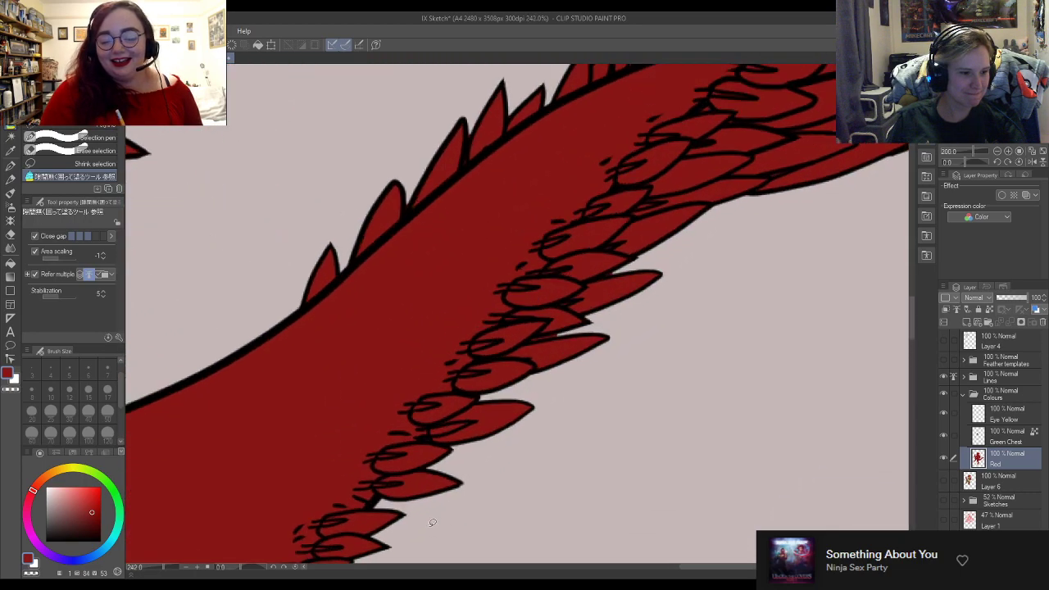
# Step: Erase the red sliver enclosed between two lower tail feathers on the Red layer, using eraser size 5
pyautogui.press('e')
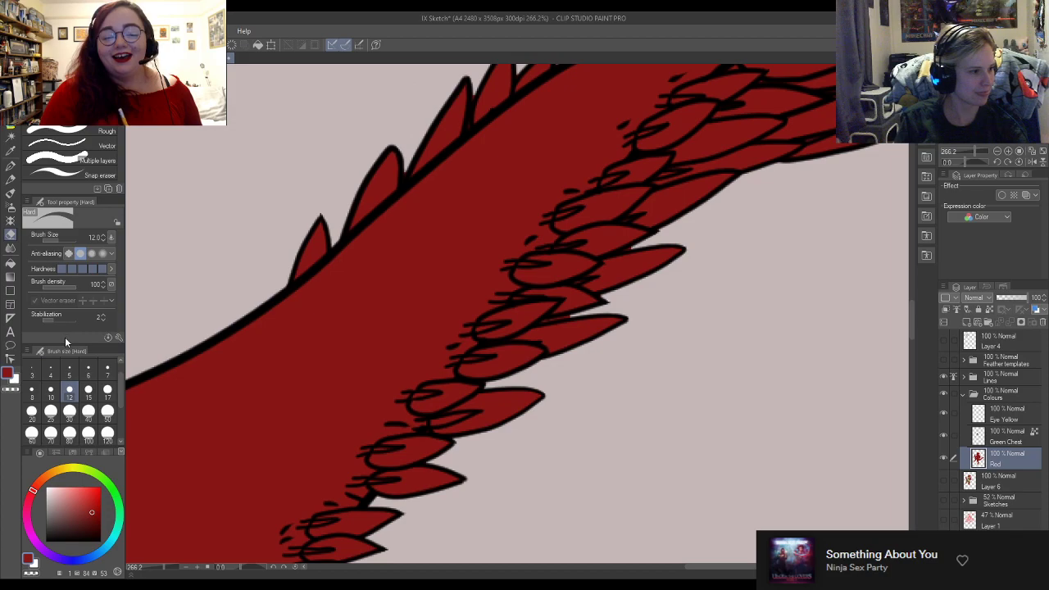
pyautogui.click(31, 391)
pyautogui.click(69, 370)
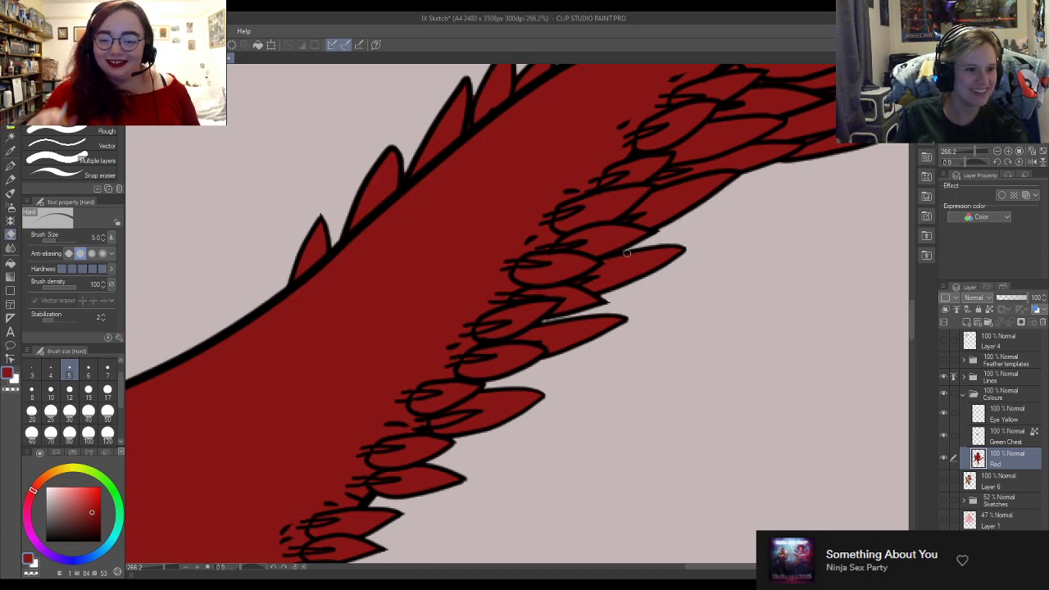
pyautogui.press('g')
# Step: Clean stray red around the upper tail feathers and the tail tip with the size 5 eraser
pyautogui.scroll(-5, 626, 253)
pyautogui.scroll(4, 390, 244)
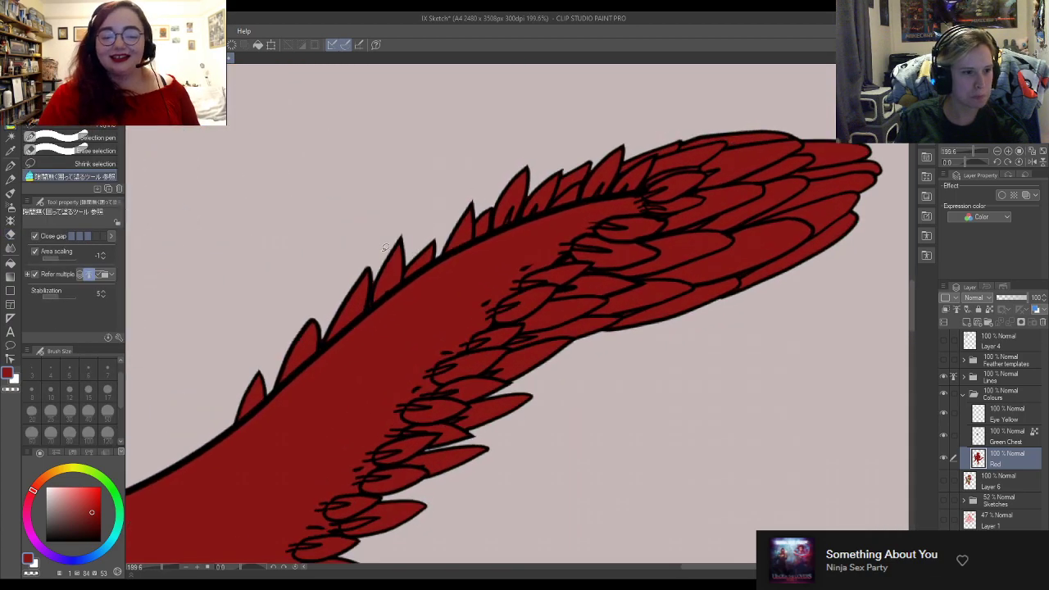
pyautogui.scroll(1, 389, 245)
pyautogui.press('e')
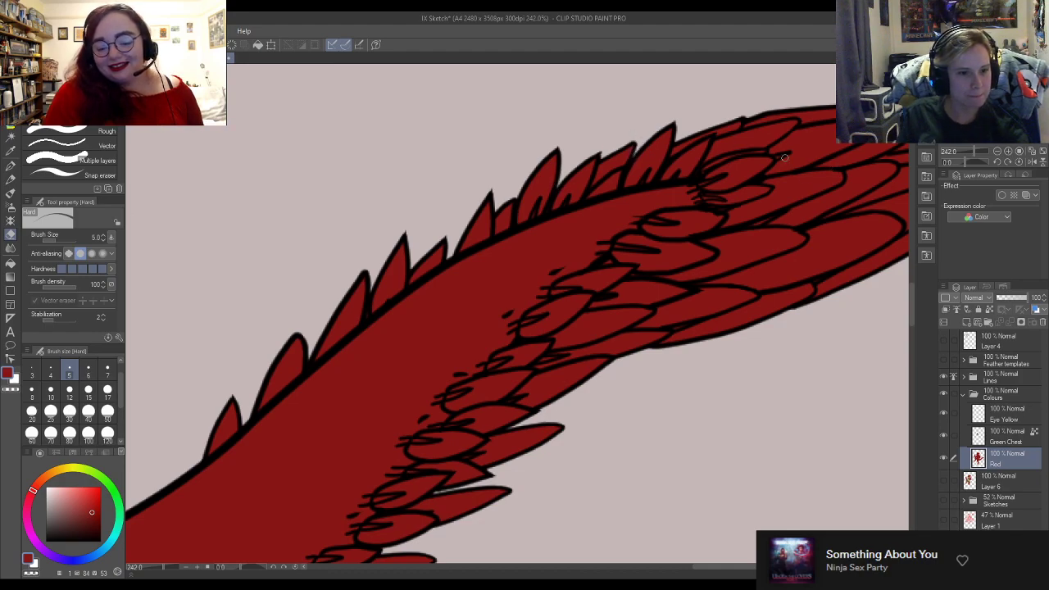
pyautogui.press('g')
pyautogui.scroll(-2, 599, 187)
pyautogui.scroll(6, 687, 172)
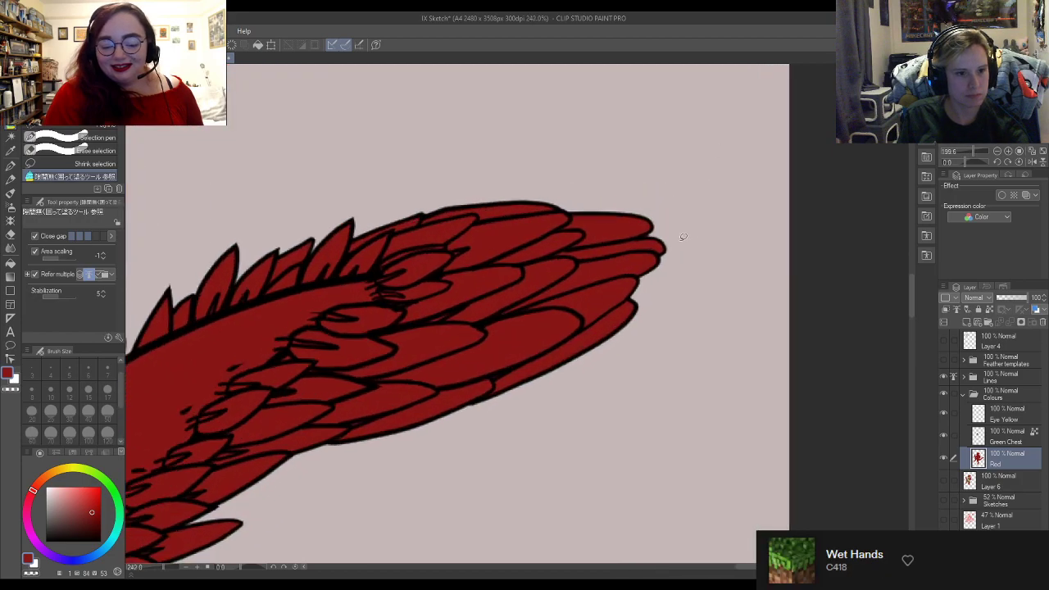
pyautogui.press('e')
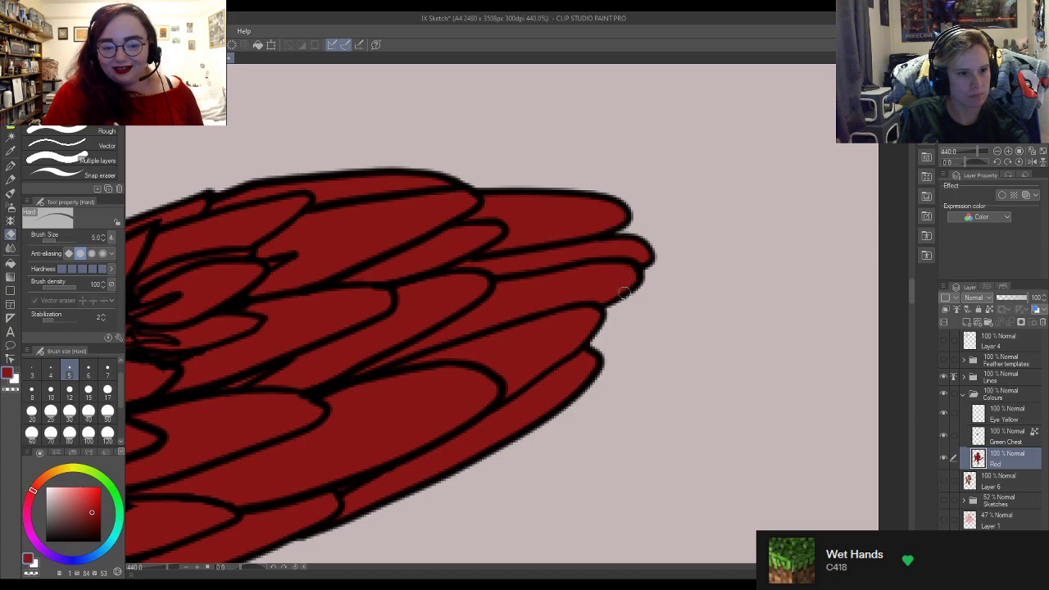
pyautogui.press('g')
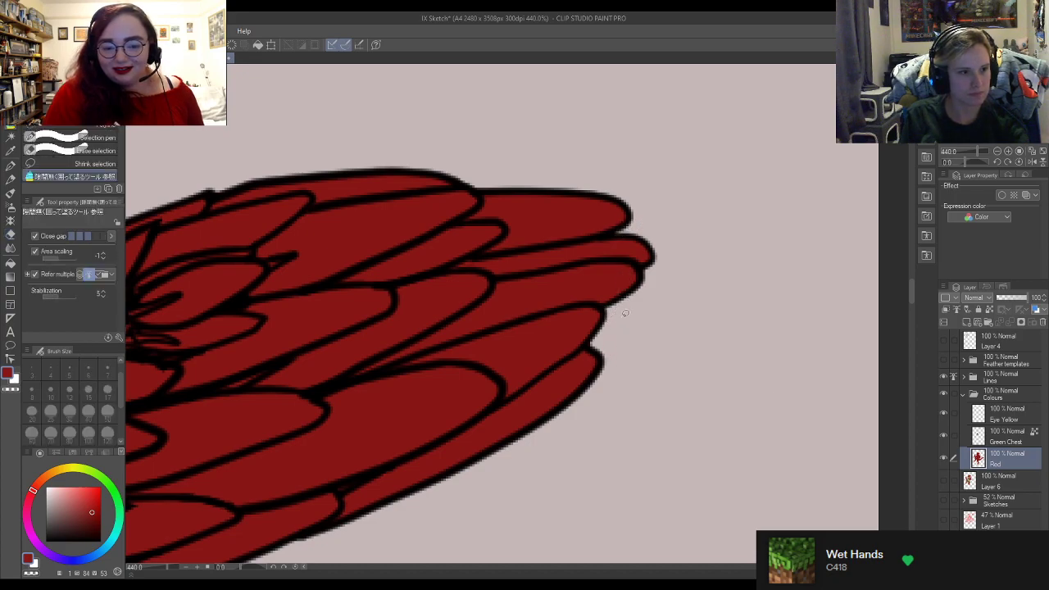
# Step: Show the rough colours on Layer 6 and hide the Red layer
pyautogui.scroll(-5, 382, 219)
pyautogui.scroll(-12, 381, 219)
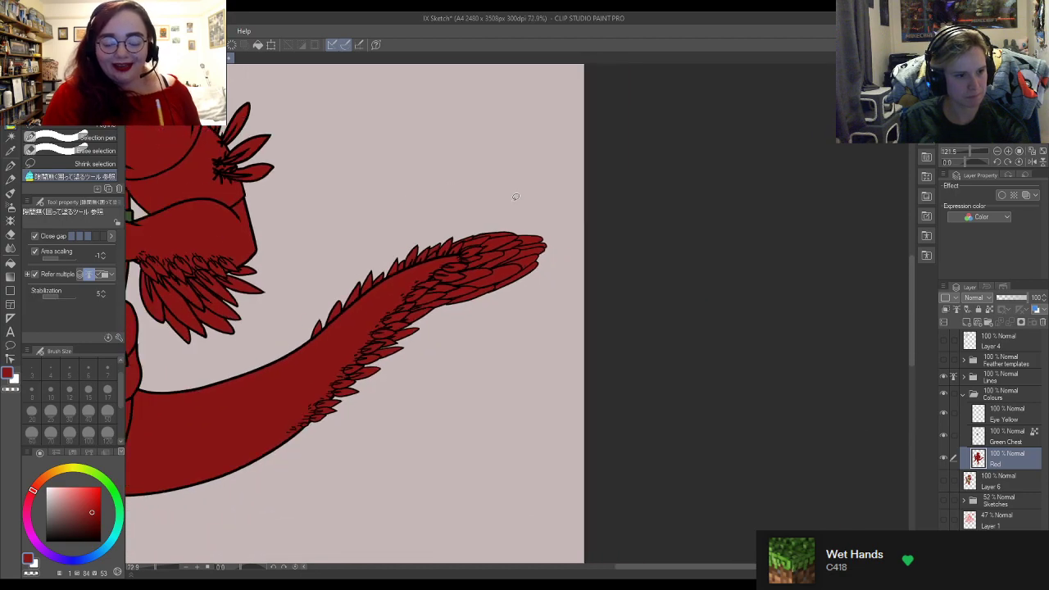
pyautogui.scroll(7, 463, 160)
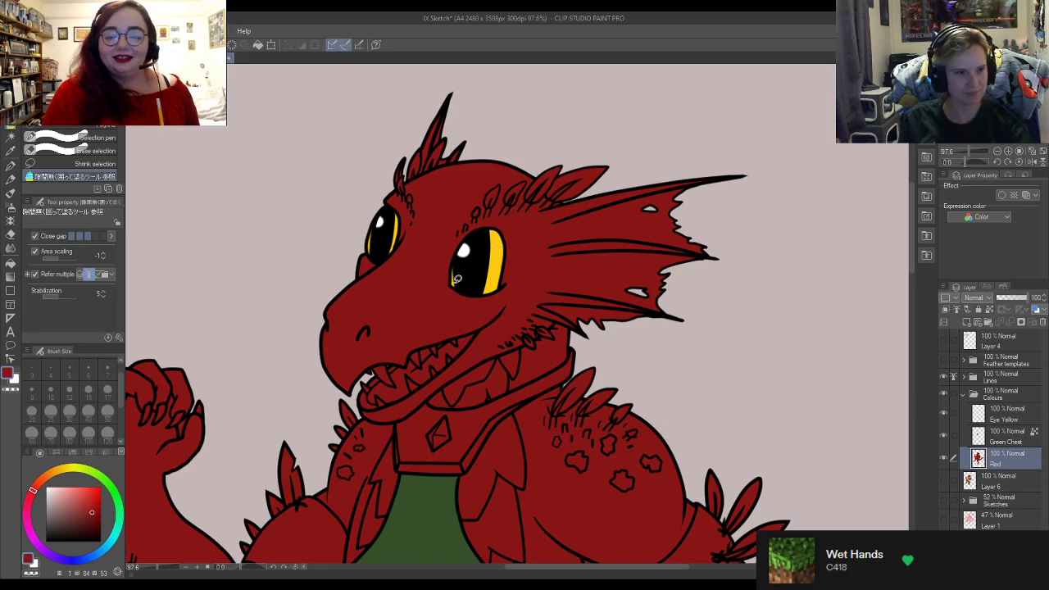
pyautogui.scroll(1, 419, 219)
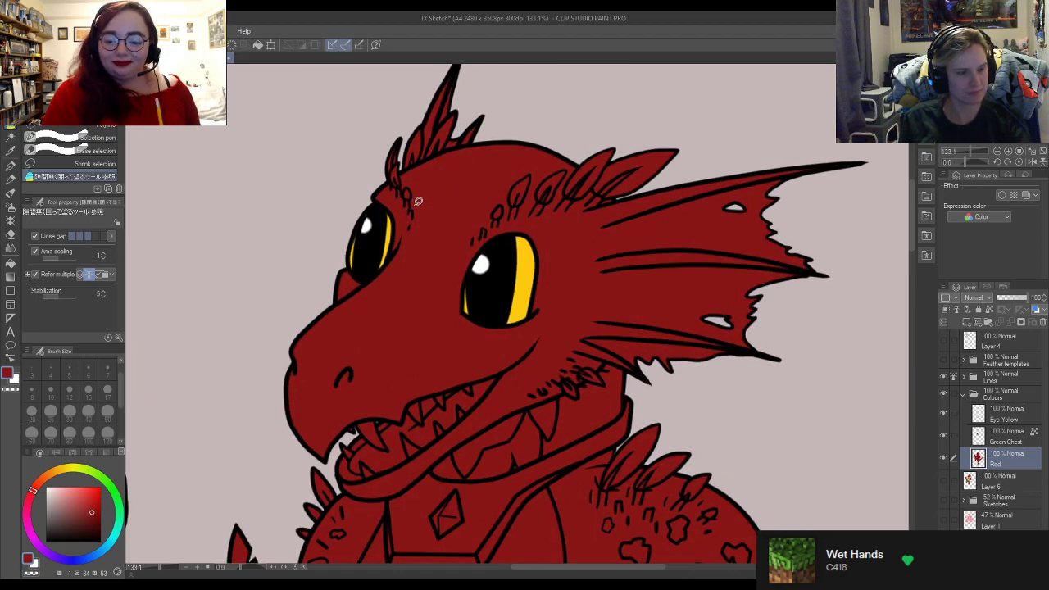
pyautogui.scroll(-5, 418, 202)
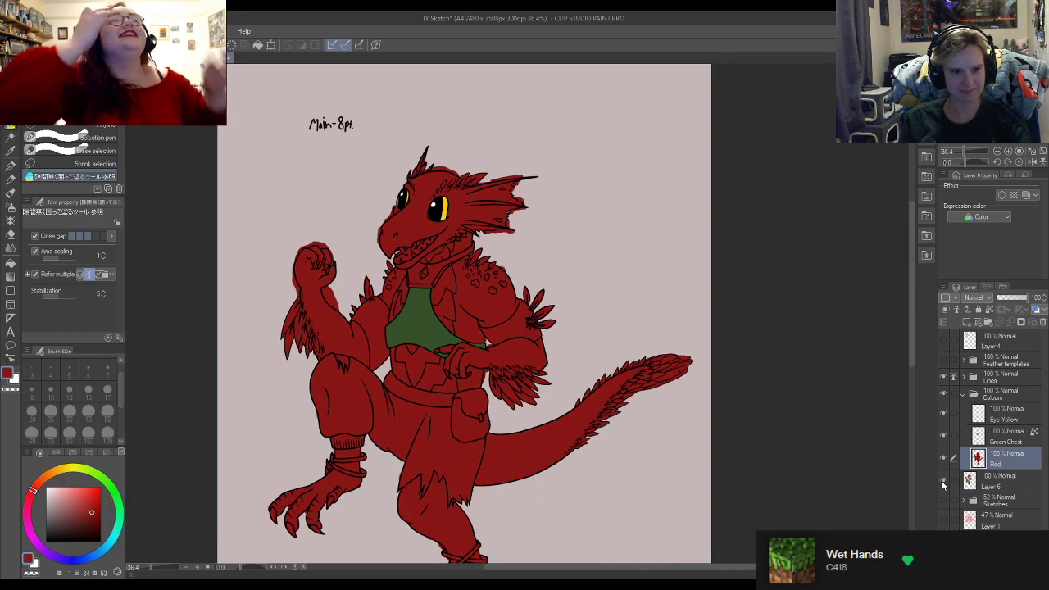
pyautogui.click(942, 457)
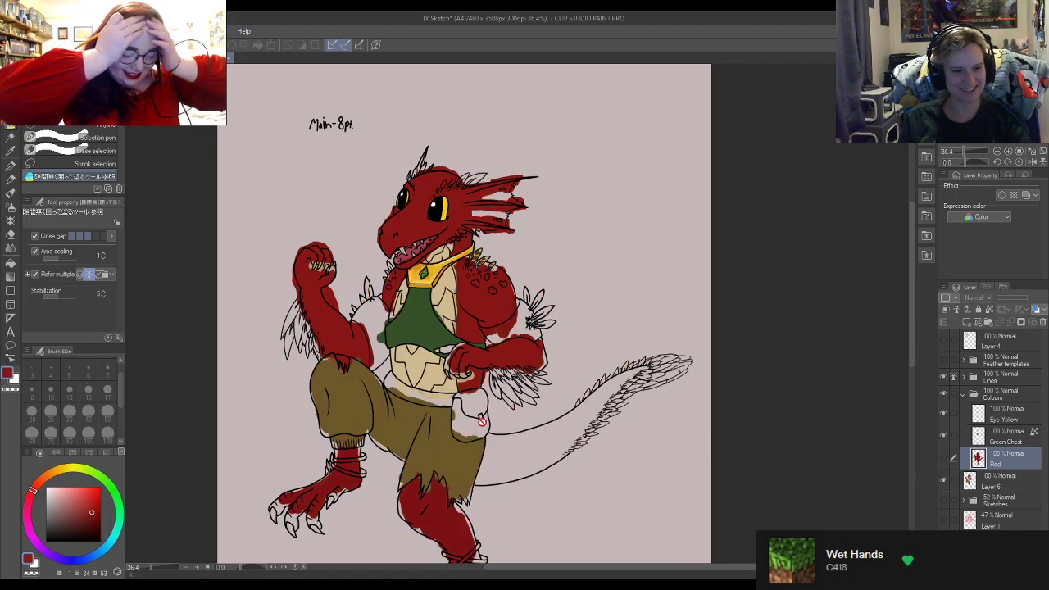
# Step: Make the Eye Yellow layer active and lock its transparent pixels
pyautogui.click(1003, 412)
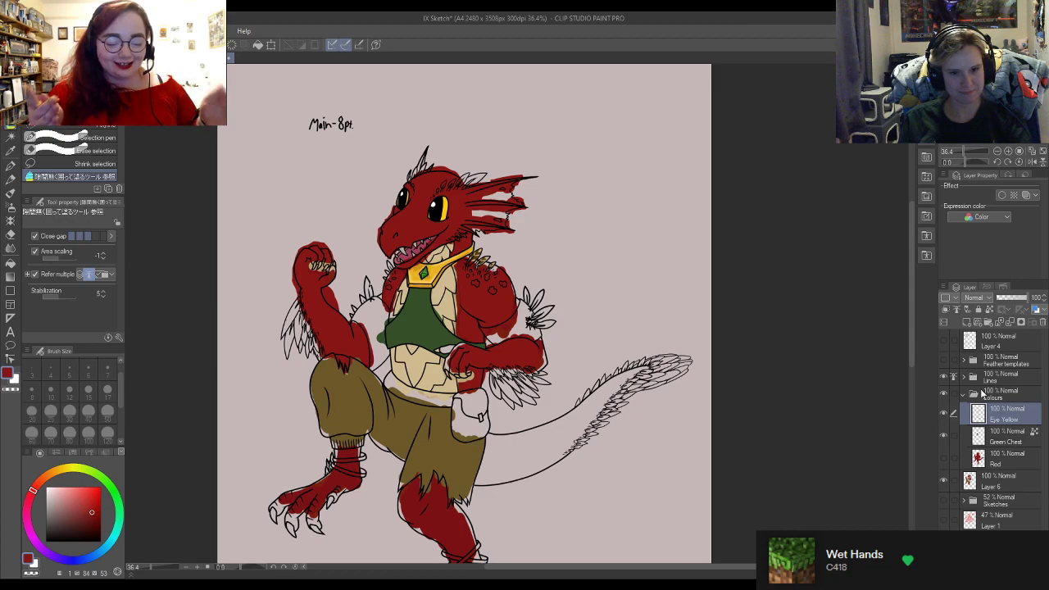
pyautogui.click(989, 309)
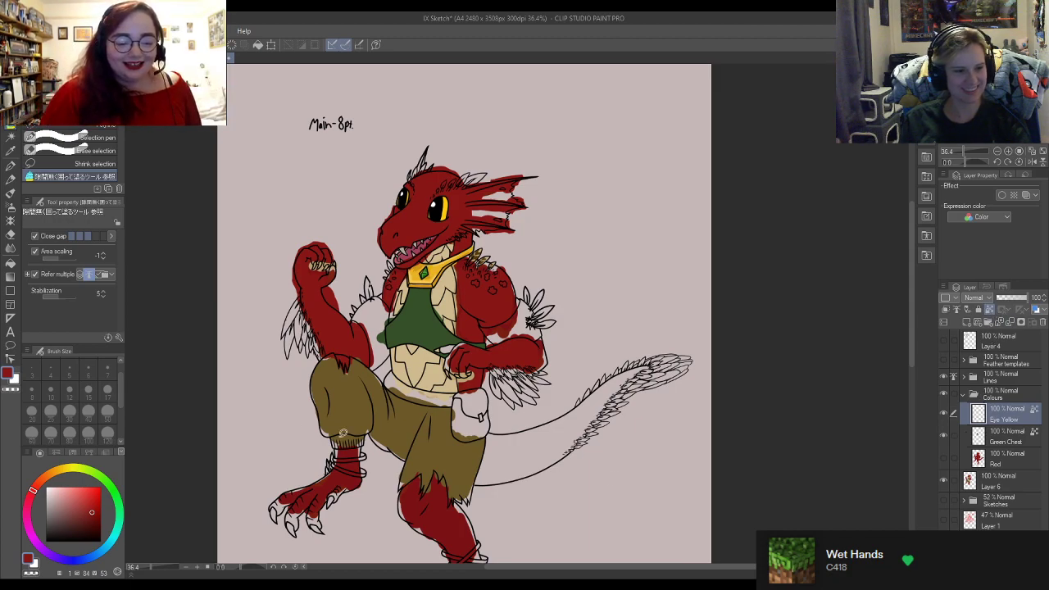
# Step: Sample the brown of the rough trousers and add a new layer named Trousers above Eye Yellow
pyautogui.keyDown('alt'); pyautogui.click(440, 438); pyautogui.keyUp('alt')
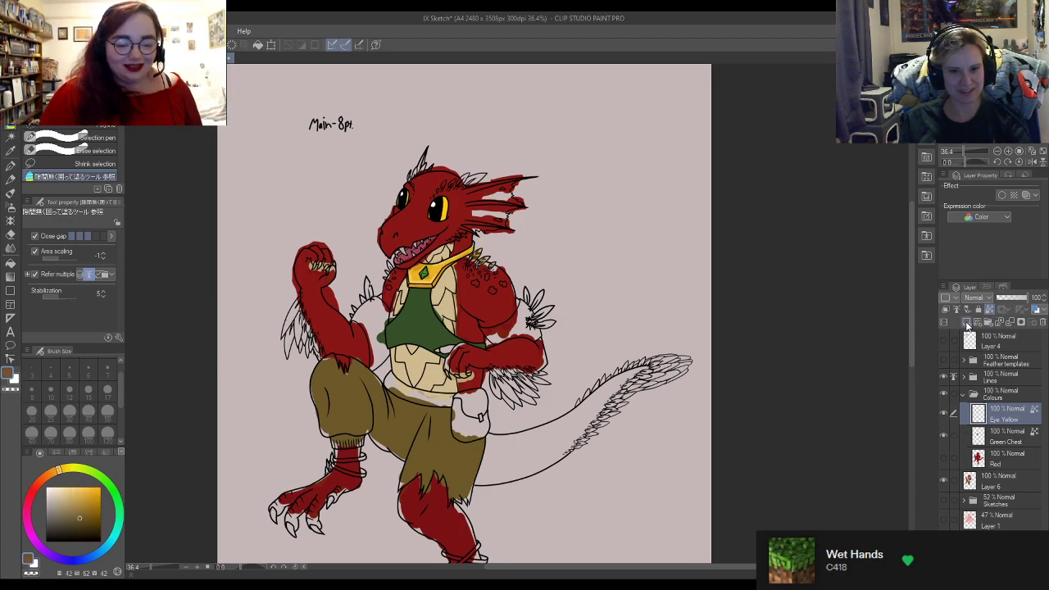
pyautogui.click(967, 324)
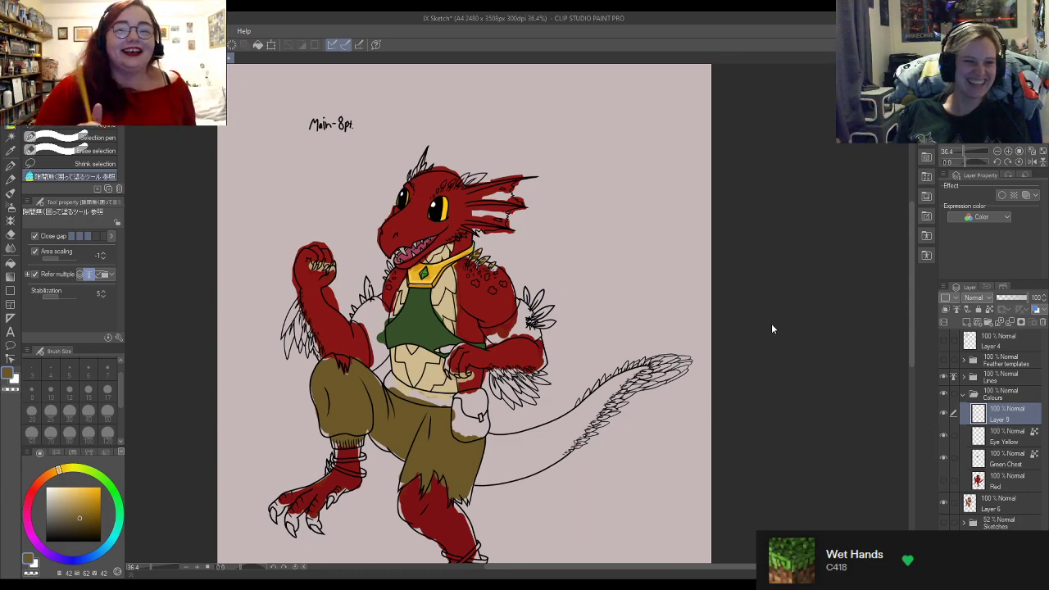
pyautogui.write('Trouse')
pyautogui.press('Return')
# Step: Try to fill the trousers with brown by enclosing both legs with the lasso fill
pyautogui.scroll(-7, 715, 314)
pyautogui.scroll(4, 516, 303)
pyautogui.scroll(4, 611, 324)
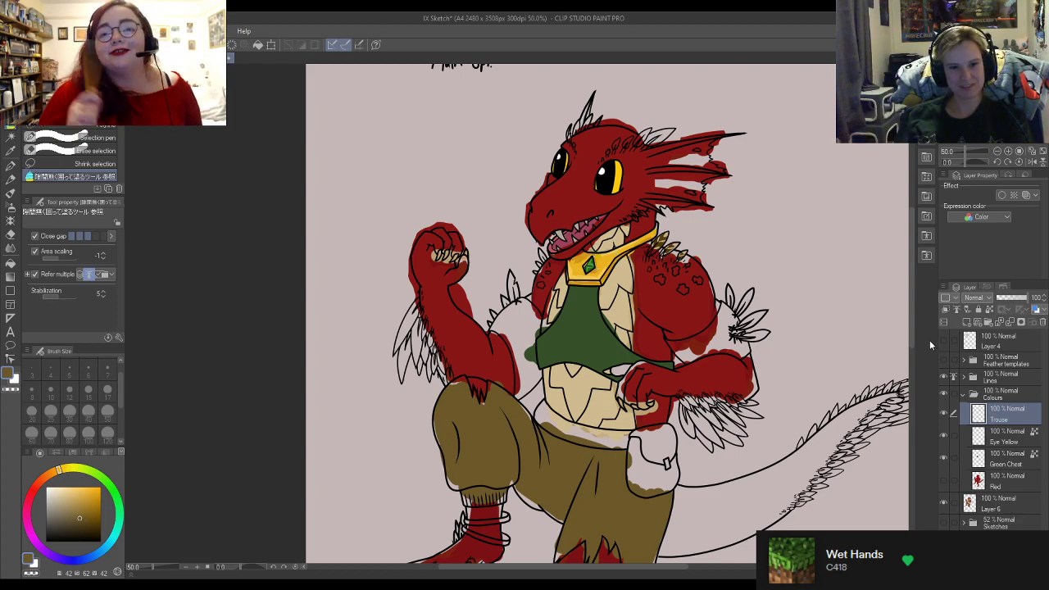
pyautogui.scroll(-4, 574, 328)
pyautogui.scroll(3, 525, 292)
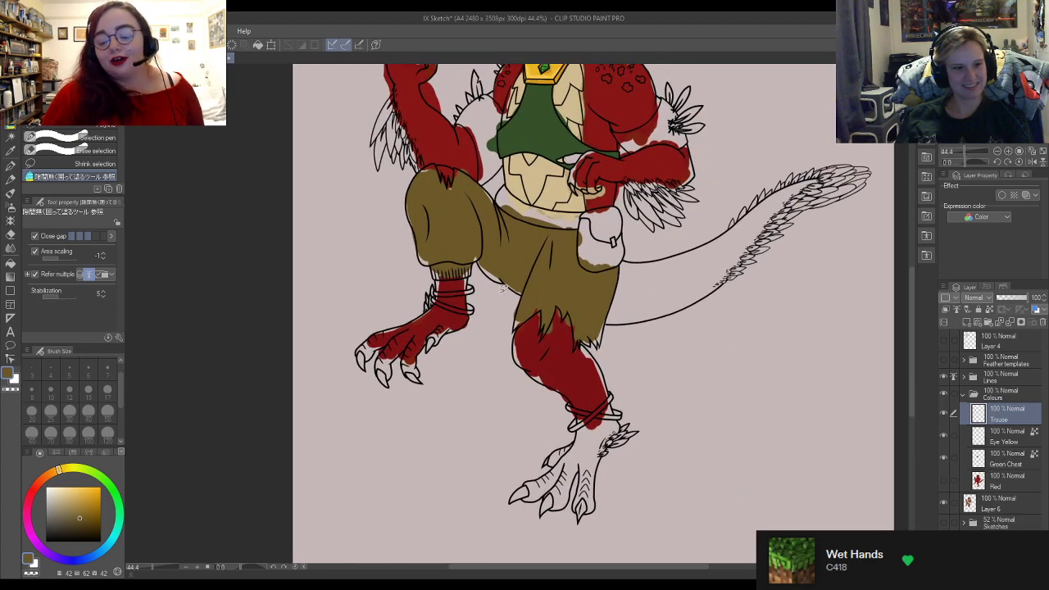
pyautogui.scroll(2, 526, 292)
pyautogui.scroll(2, 643, 374)
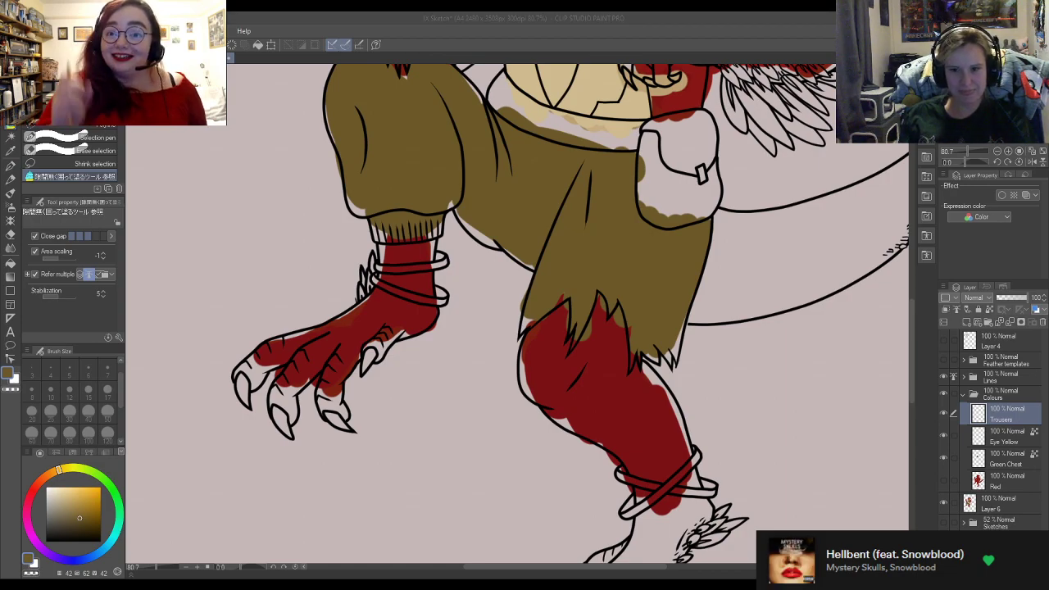
pyautogui.scroll(-4, 696, 402)
pyautogui.scroll(3, 714, 185)
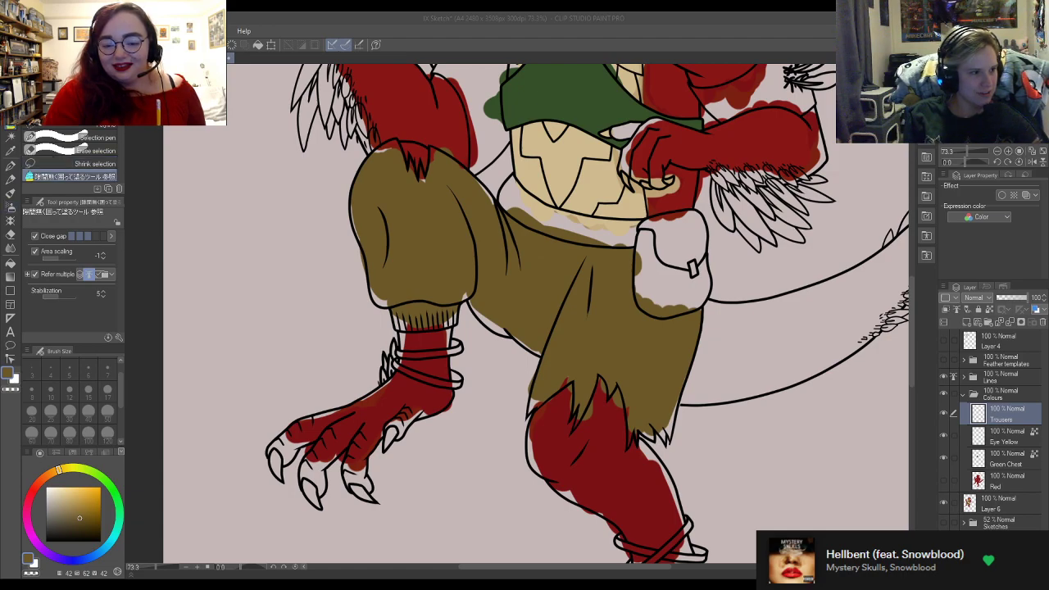
pyautogui.moveTo(518, 371)
pyautogui.mouseDown()
pyautogui.moveTo(523, 420)
pyautogui.moveTo(550, 410)
pyautogui.moveTo(565, 445)
pyautogui.moveTo(604, 426)
pyautogui.moveTo(614, 464)
pyautogui.moveTo(675, 460)
pyautogui.moveTo(737, 399)
pyautogui.moveTo(754, 312)
pyautogui.moveTo(654, 240)
pyautogui.moveTo(550, 212)
pyautogui.moveTo(440, 130)
pyautogui.moveTo(412, 125)
pyautogui.moveTo(363, 142)
pyautogui.moveTo(317, 220)
pyautogui.moveTo(319, 291)
pyautogui.moveTo(397, 338)
pyautogui.moveTo(474, 328)
pyautogui.moveTo(516, 374)
pyautogui.moveTo(511, 432)
pyautogui.moveTo(574, 448)
pyautogui.moveTo(589, 437)
pyautogui.moveTo(604, 452)
pyautogui.moveTo(680, 465)
pyautogui.moveTo(736, 381)
pyautogui.moveTo(746, 318)
pyautogui.moveTo(720, 265)
pyautogui.moveTo(464, 147)
pyautogui.moveTo(433, 135)
pyautogui.moveTo(423, 144)
pyautogui.moveTo(392, 119)
pyautogui.moveTo(337, 179)
pyautogui.moveTo(312, 286)
pyautogui.moveTo(385, 340)
pyautogui.moveTo(471, 351)
pyautogui.moveTo(505, 369)
pyautogui.mouseUp()
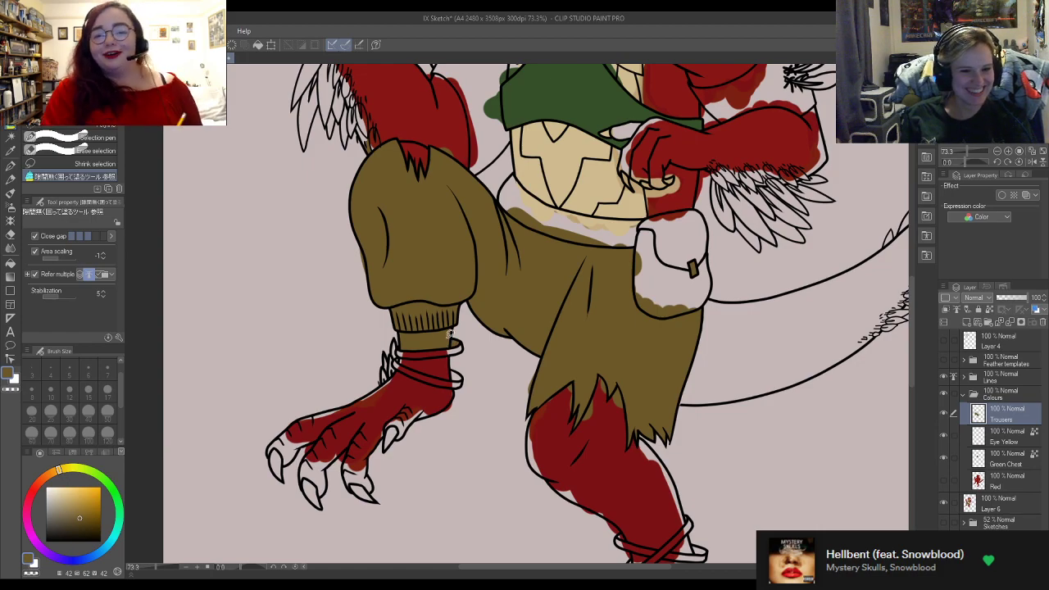
# Step: Fill the trousers with brown down to the cuff and torn hem, and lock the Trousers layer's transparent pixels
pyautogui.scroll(4, 443, 336)
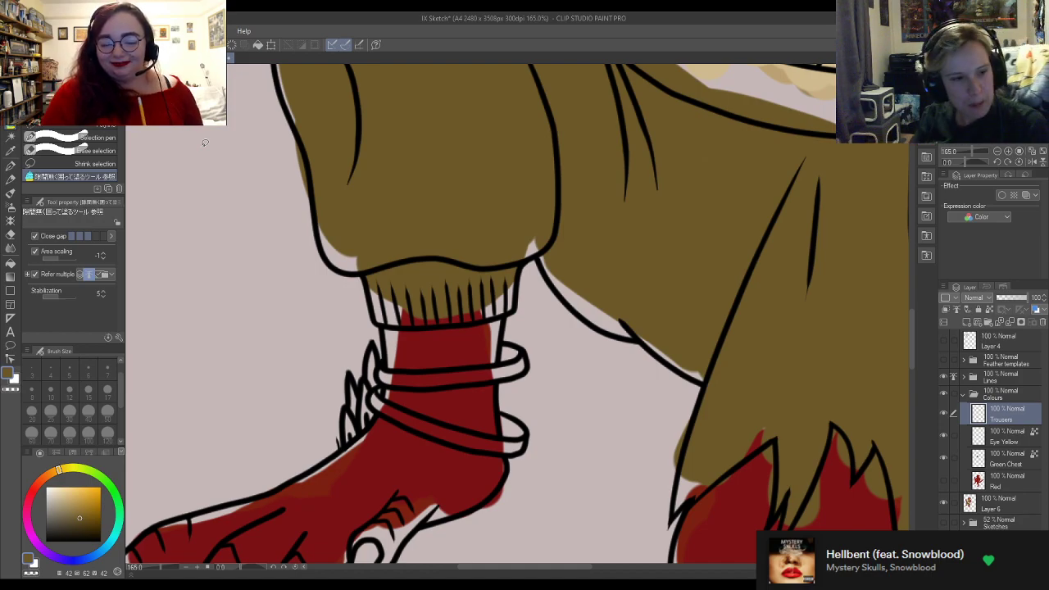
pyautogui.scroll(-5, 208, 149)
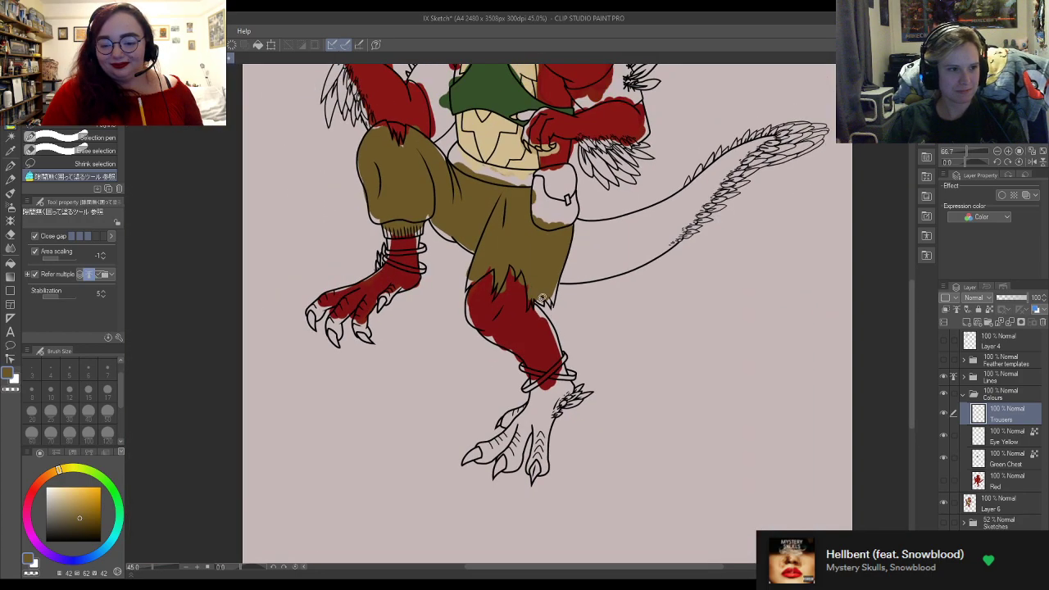
pyautogui.scroll(1, 361, 148)
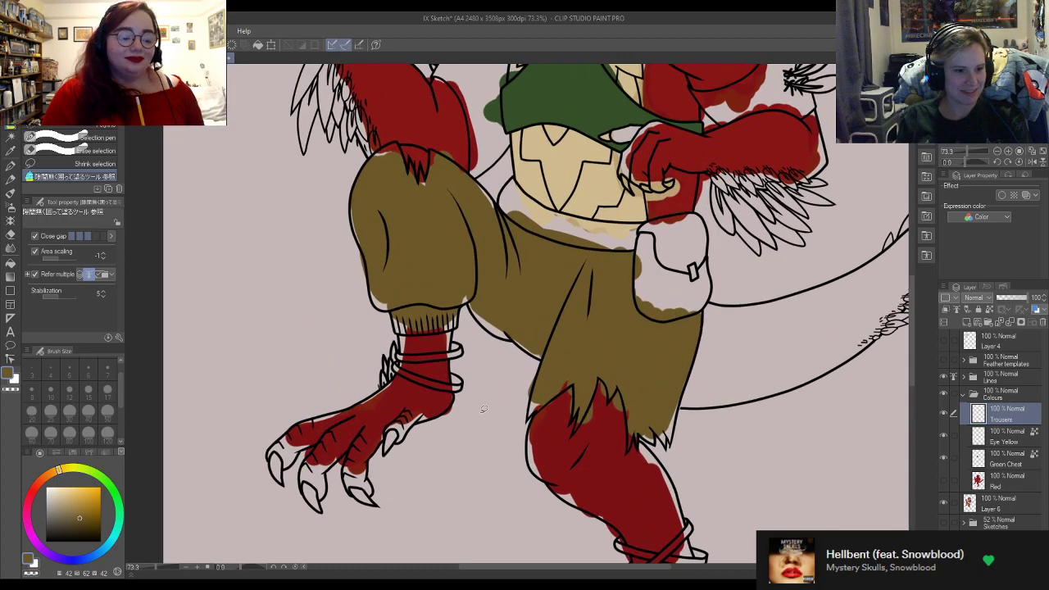
pyautogui.moveTo(519, 367)
pyautogui.mouseDown()
pyautogui.moveTo(504, 394)
pyautogui.moveTo(519, 434)
pyautogui.moveTo(539, 426)
pyautogui.moveTo(577, 443)
pyautogui.moveTo(596, 424)
pyautogui.moveTo(601, 459)
pyautogui.moveTo(691, 473)
pyautogui.moveTo(740, 406)
pyautogui.moveTo(751, 353)
pyautogui.moveTo(739, 295)
pyautogui.moveTo(704, 290)
pyautogui.moveTo(662, 240)
pyautogui.moveTo(530, 208)
pyautogui.moveTo(441, 135)
pyautogui.moveTo(420, 146)
pyautogui.moveTo(398, 131)
pyautogui.moveTo(357, 158)
pyautogui.moveTo(332, 220)
pyautogui.moveTo(329, 292)
pyautogui.moveTo(356, 318)
pyautogui.moveTo(375, 325)
pyautogui.moveTo(391, 314)
pyautogui.moveTo(401, 336)
pyautogui.moveTo(457, 330)
pyautogui.moveTo(508, 367)
pyautogui.mouseUp()
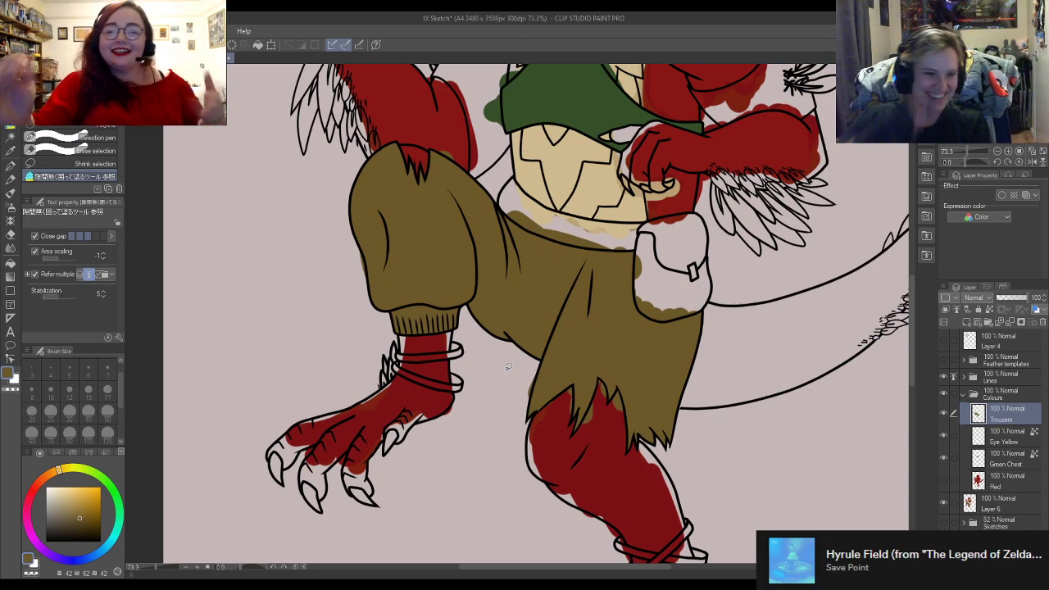
pyautogui.scroll(-2, 673, 357)
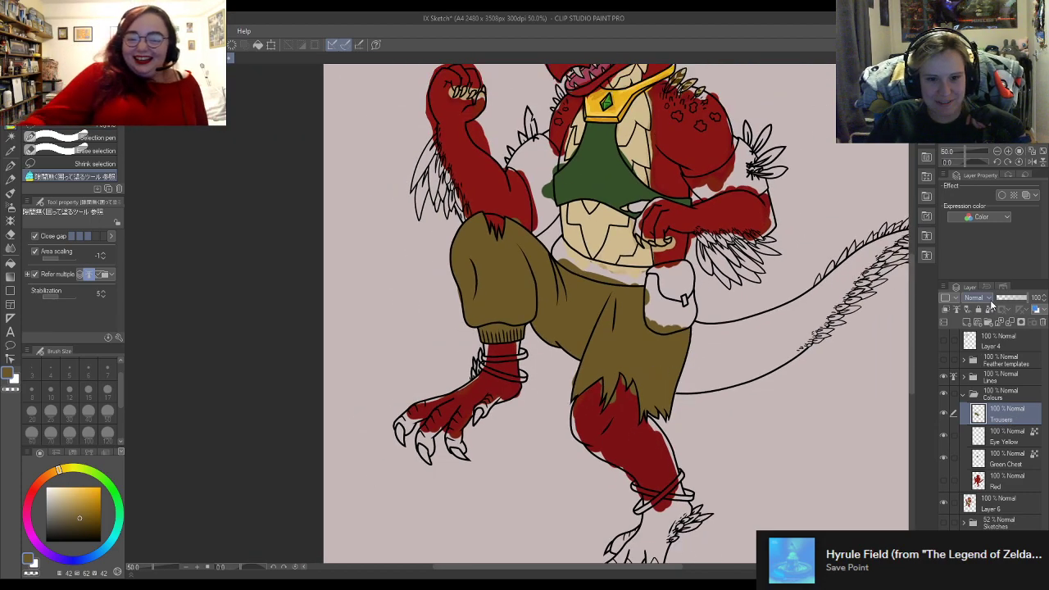
pyautogui.hotkey('ctrl', '0')
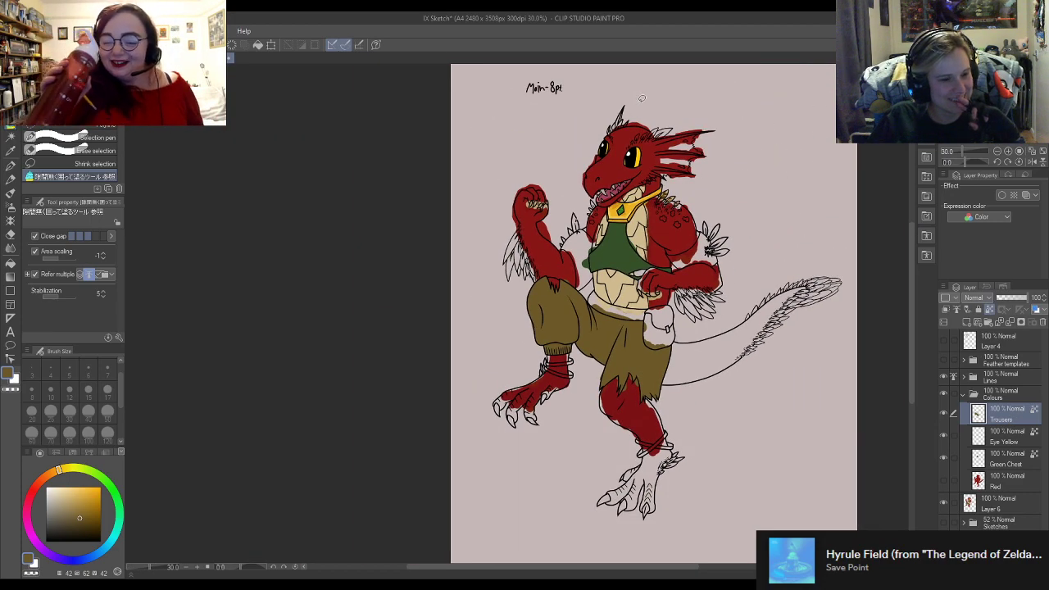
# Step: Fill the collar gem with its sampled dark green on a new layer named Gem, and lock that layer's transparent pixels
pyautogui.scroll(3, 643, 95)
pyautogui.scroll(6, 633, 204)
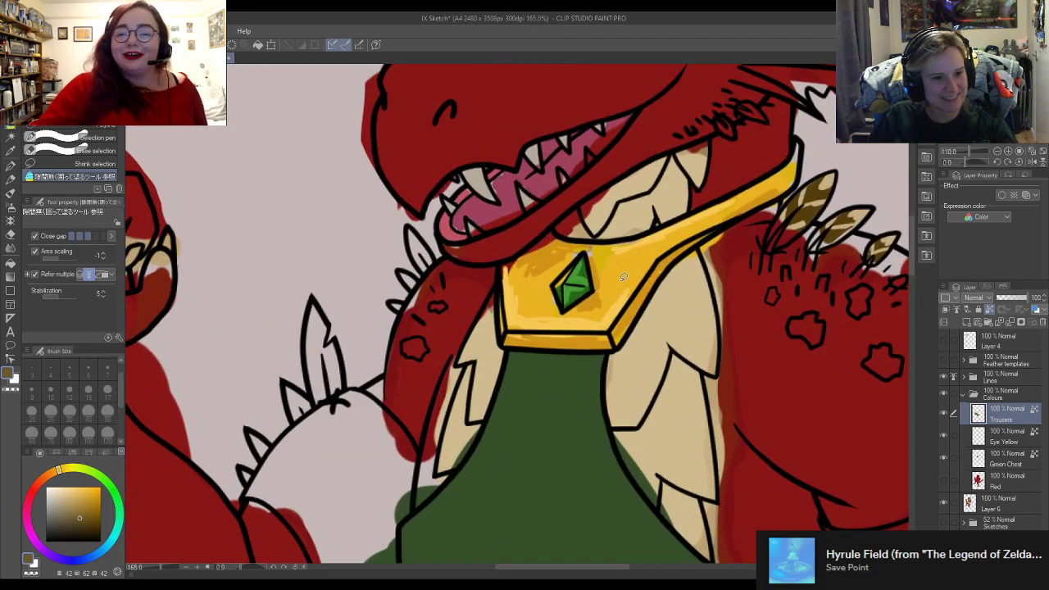
pyautogui.scroll(2, 577, 273)
pyautogui.keyDown('alt'); pyautogui.click(577, 270); pyautogui.keyUp('alt')
pyautogui.click(964, 321)
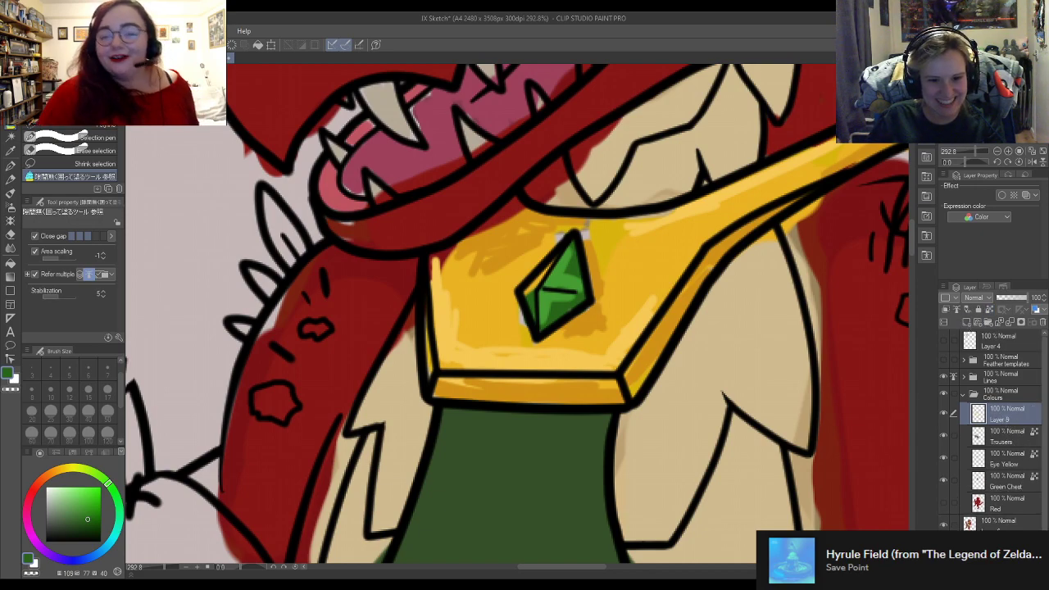
pyautogui.write('Gem')
pyautogui.press('Return')
pyautogui.moveTo(545, 351)
pyautogui.mouseDown()
pyautogui.moveTo(618, 314)
pyautogui.moveTo(620, 252)
pyautogui.moveTo(587, 223)
pyautogui.moveTo(527, 239)
pyautogui.moveTo(490, 279)
pyautogui.moveTo(537, 353)
pyautogui.mouseUp()
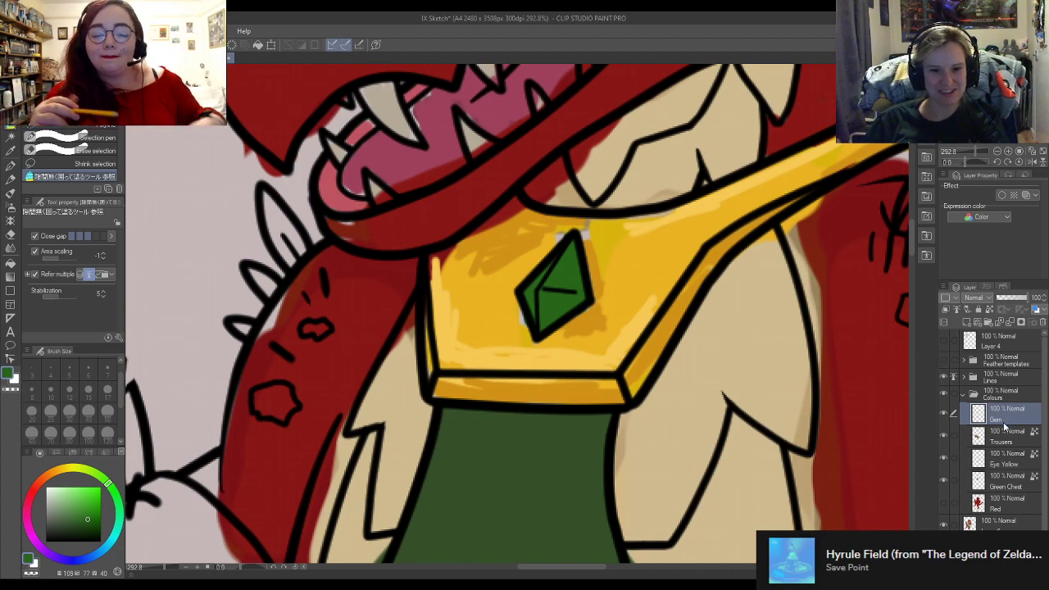
pyautogui.click(989, 310)
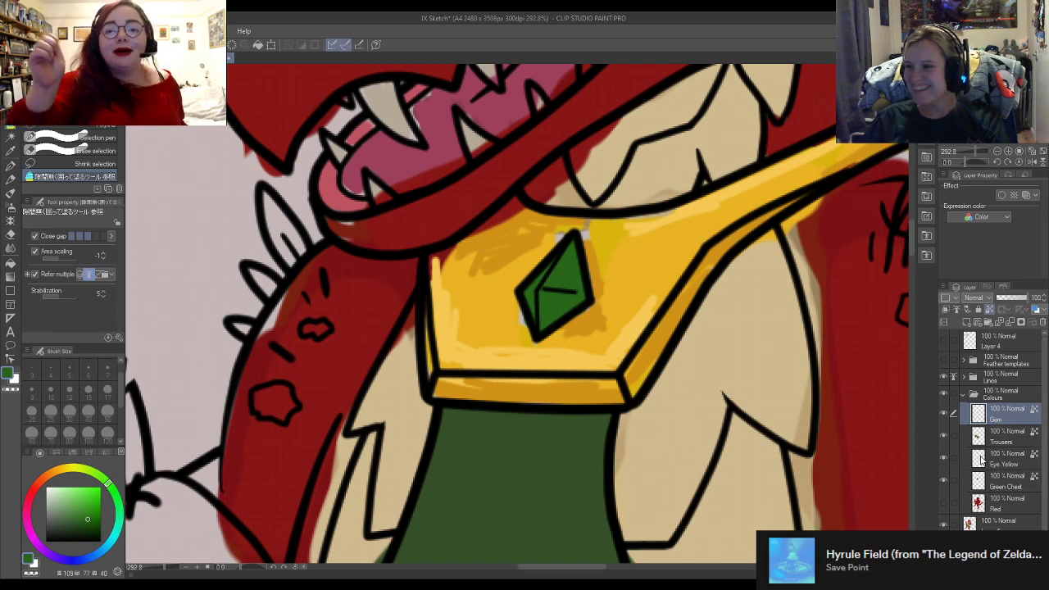
# Step: Sample the collar's yellow and lasso-fill the whole collar on a new layer above Gem
pyautogui.scroll(-2, 588, 319)
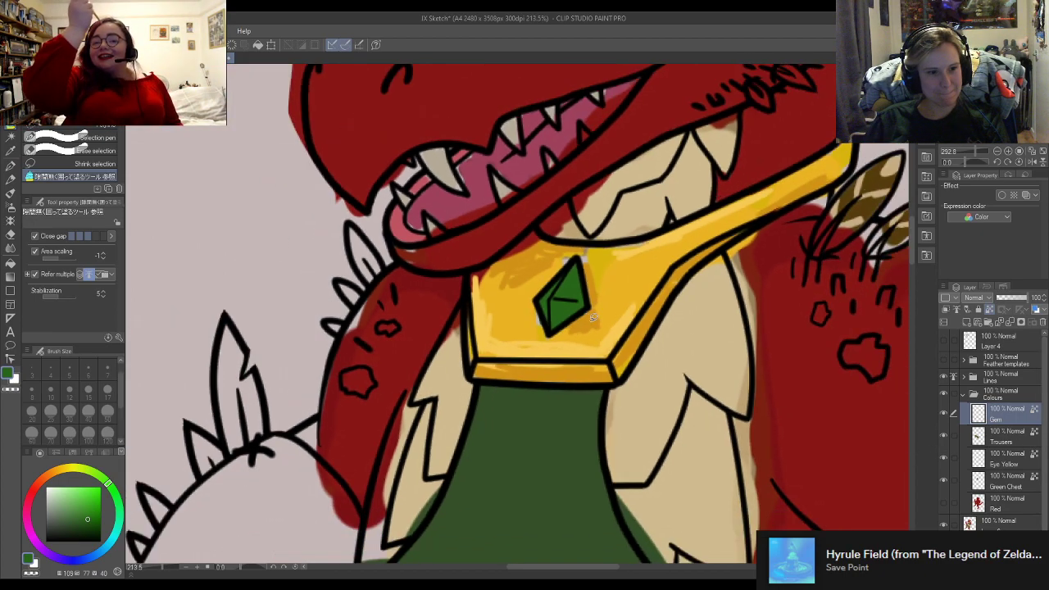
pyautogui.scroll(-2, 588, 319)
pyautogui.keyDown('alt'); pyautogui.click(632, 292); pyautogui.keyUp('alt')
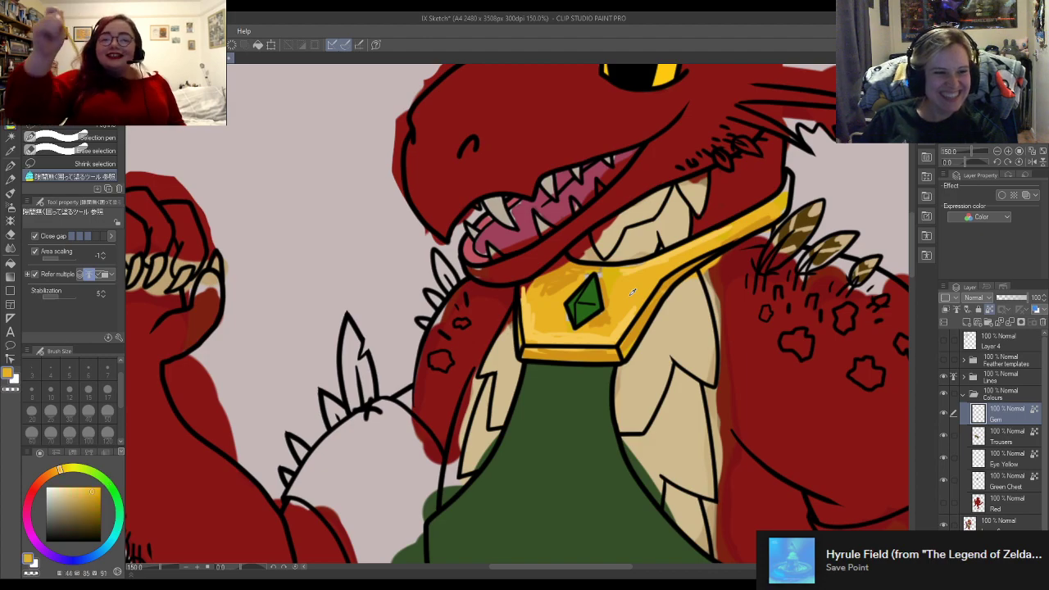
pyautogui.click(968, 322)
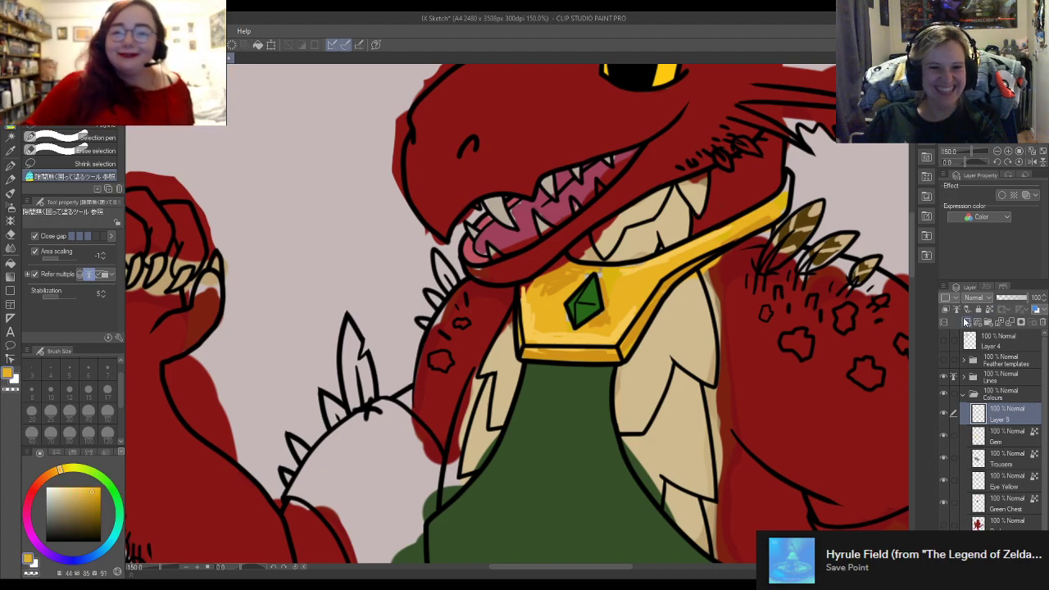
pyautogui.scroll(2, 738, 221)
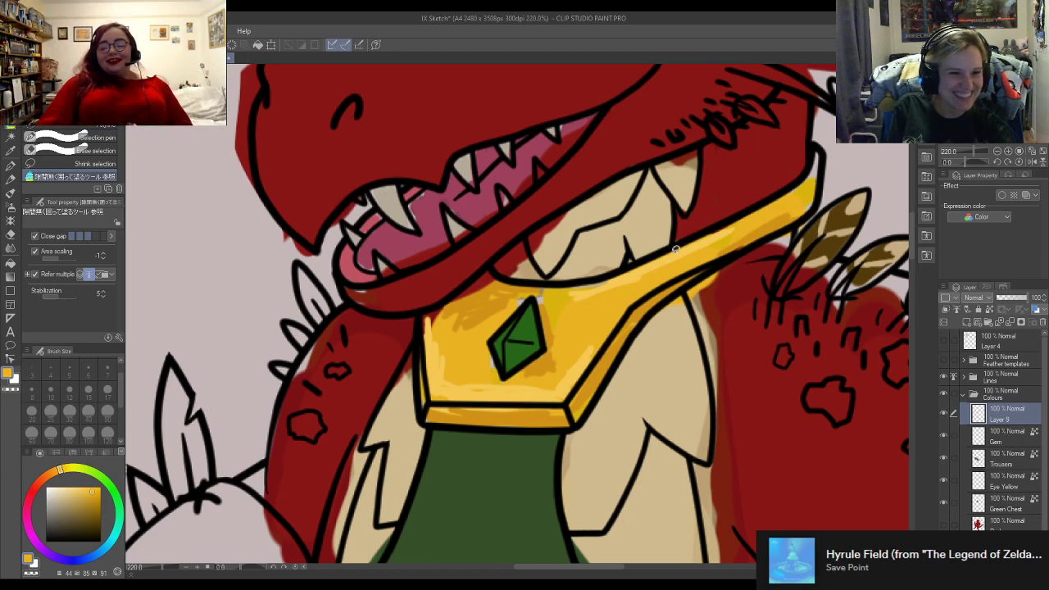
pyautogui.moveTo(761, 197)
pyautogui.mouseDown()
pyautogui.moveTo(823, 134)
pyautogui.moveTo(841, 163)
pyautogui.moveTo(823, 215)
pyautogui.moveTo(699, 313)
pyautogui.moveTo(591, 456)
pyautogui.moveTo(499, 466)
pyautogui.moveTo(433, 446)
pyautogui.moveTo(405, 415)
pyautogui.moveTo(411, 319)
pyautogui.moveTo(426, 292)
pyautogui.moveTo(490, 251)
pyautogui.moveTo(760, 193)
pyautogui.mouseUp()
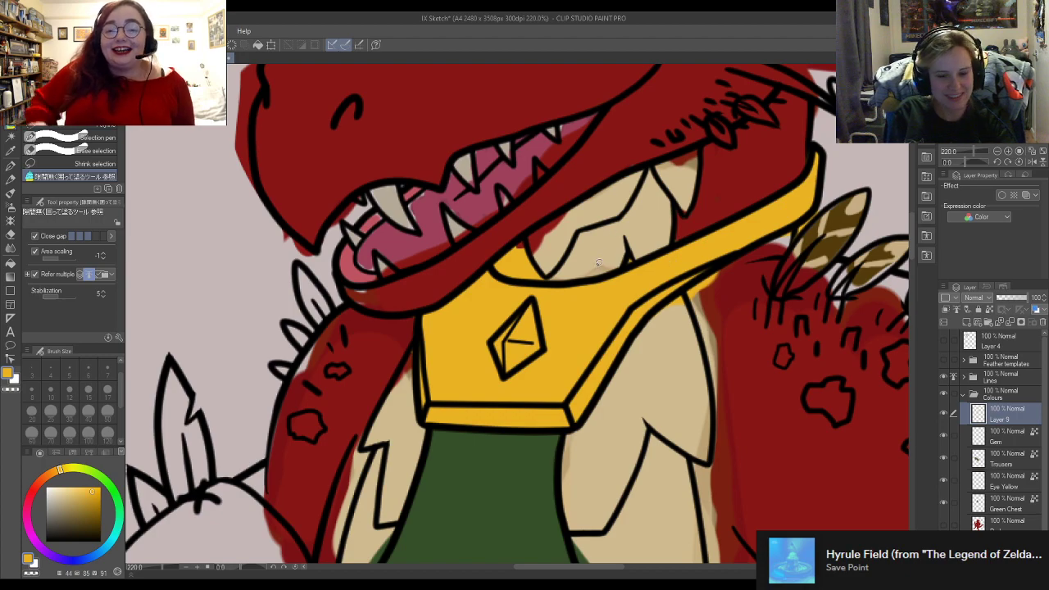
# Step: Erase the yellow spilling past the collar's neckline and covering the gem, using the Hard eraser at size 10
pyautogui.press('e')
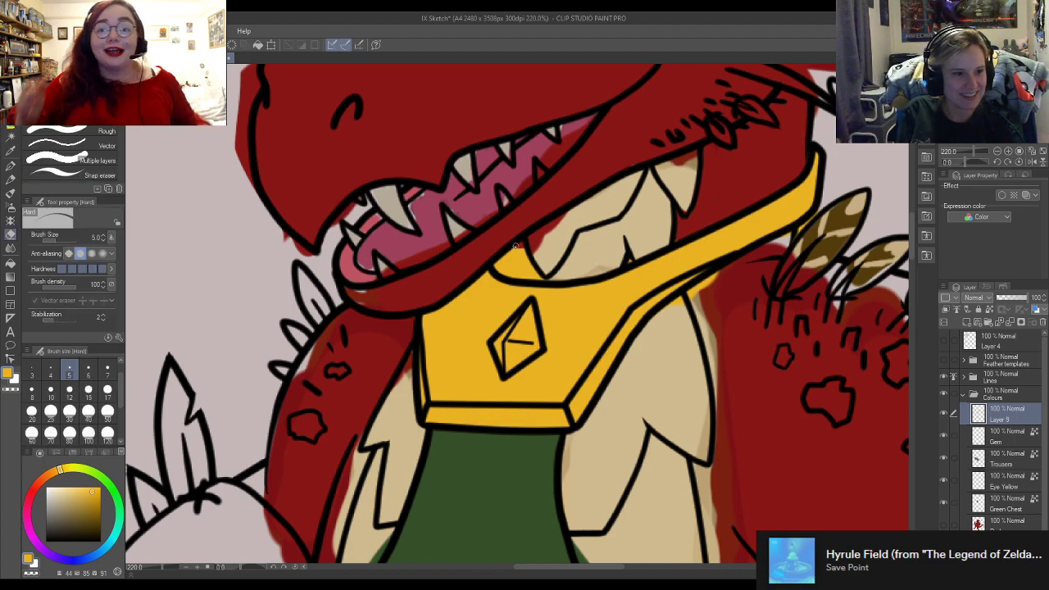
pyautogui.click(50, 411)
pyautogui.moveTo(529, 246); pyautogui.dragTo(496, 269)
pyautogui.click(52, 394)
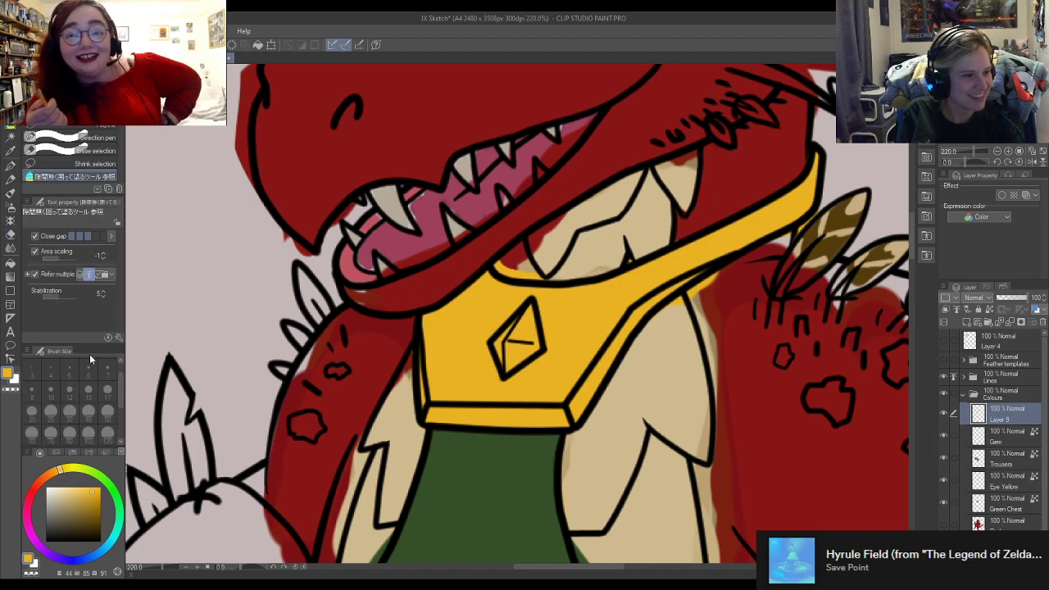
pyautogui.moveTo(513, 252)
pyautogui.mouseDown()
pyautogui.moveTo(498, 267)
pyautogui.moveTo(508, 274)
pyautogui.moveTo(556, 277)
pyautogui.moveTo(506, 264)
pyautogui.moveTo(525, 262)
pyautogui.mouseUp()
pyautogui.moveTo(621, 258)
pyautogui.mouseDown()
pyautogui.moveTo(633, 253)
pyautogui.moveTo(623, 259)
pyautogui.mouseUp()
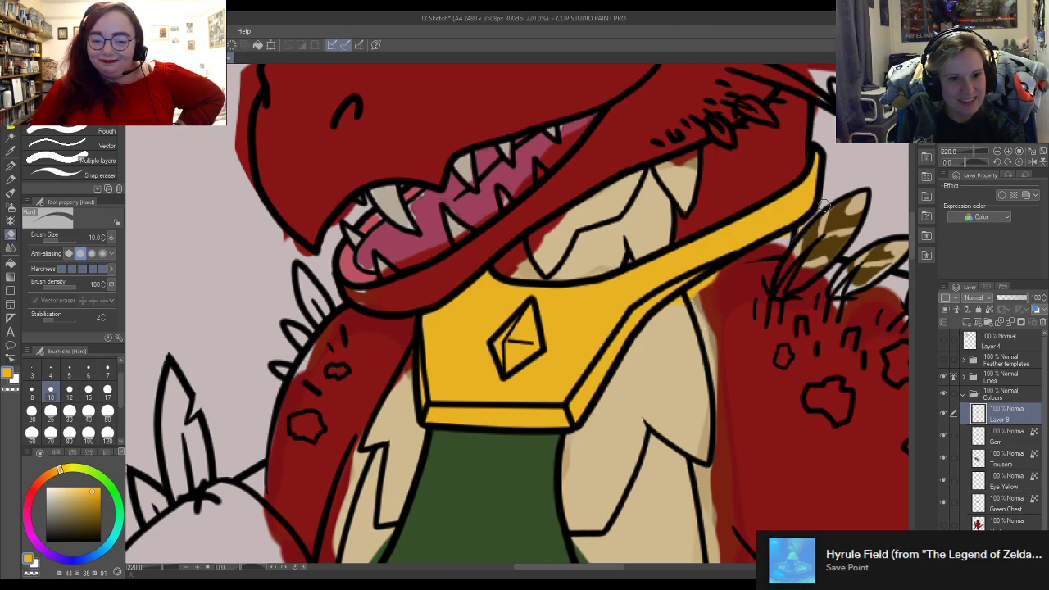
pyautogui.moveTo(507, 345)
pyautogui.mouseDown()
pyautogui.moveTo(530, 311)
pyautogui.moveTo(509, 369)
pyautogui.moveTo(526, 353)
pyautogui.mouseUp()
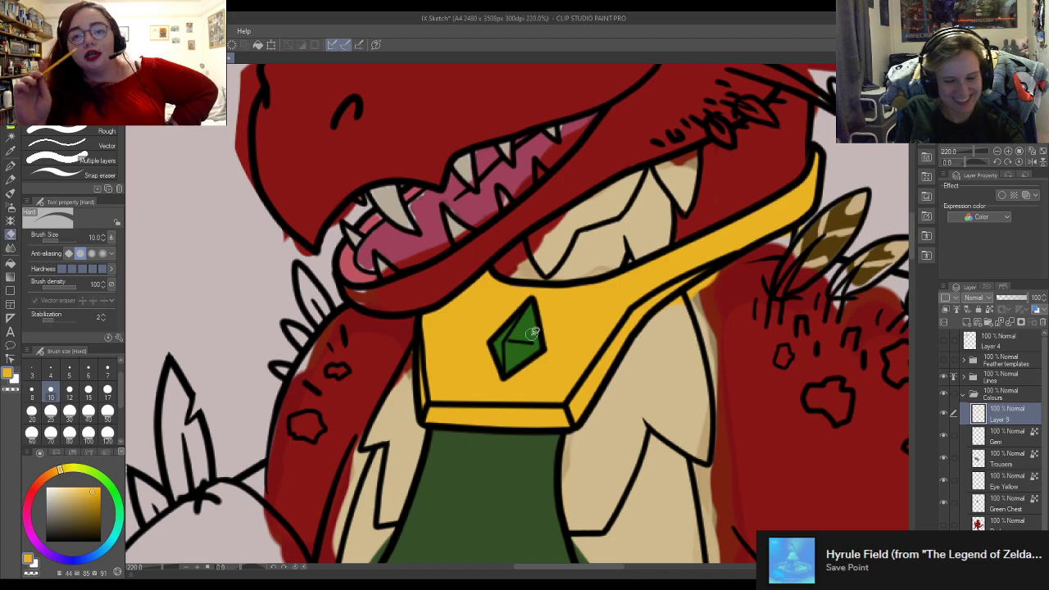
pyautogui.press('g')
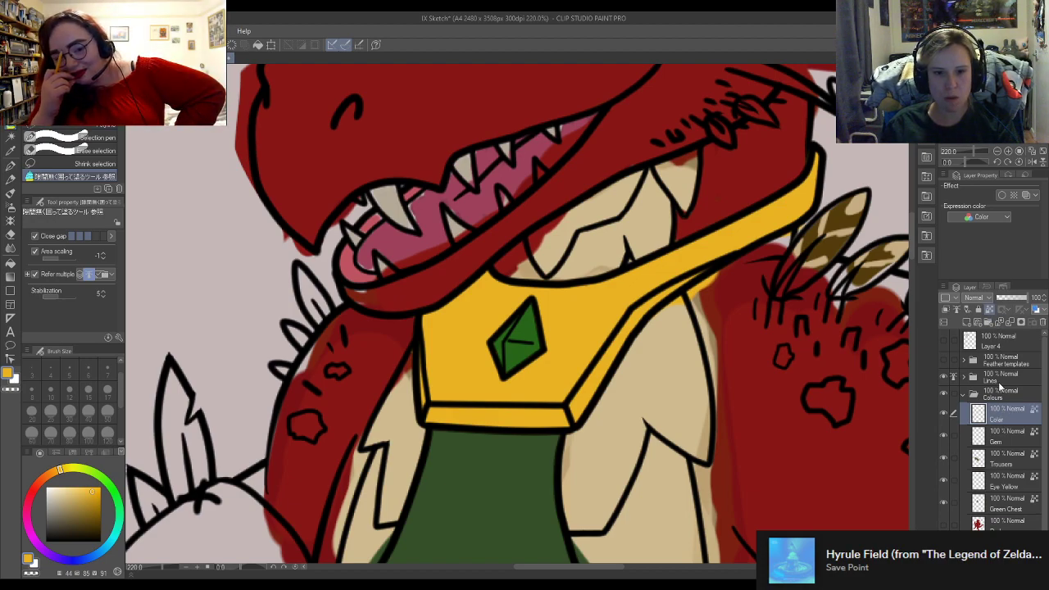
# Step: Hide the flat collar layer and sample the darker orange from the rough collar's bevelled edge
pyautogui.click(946, 418)
pyautogui.click(945, 418)
pyautogui.click(946, 418)
pyautogui.click(946, 418)
pyautogui.click(946, 418)
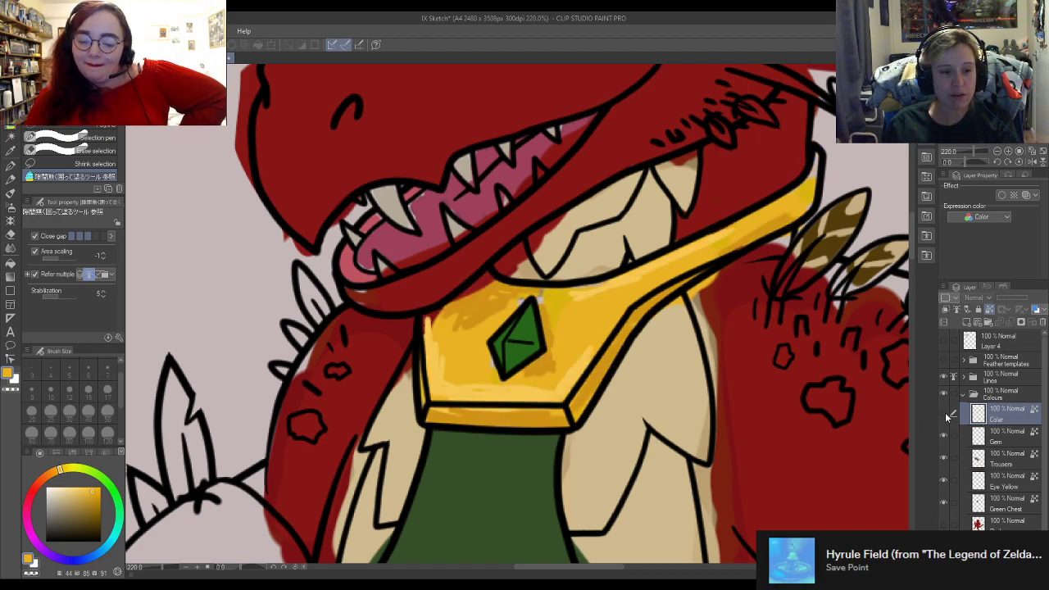
pyautogui.keyDown('alt'); pyautogui.click(586, 393); pyautogui.keyUp('alt')
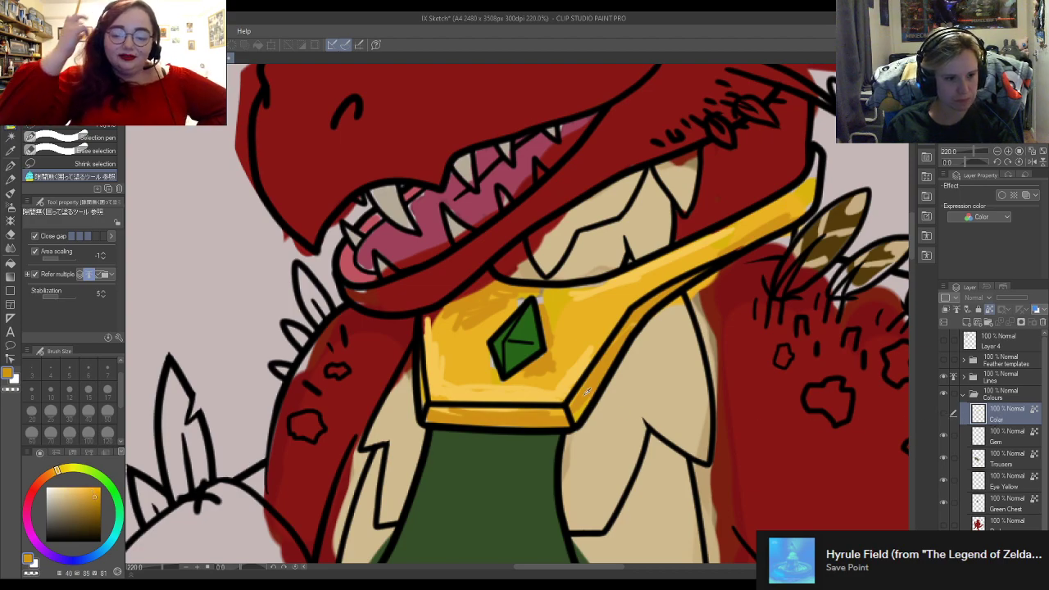
# Step: Try outlining the collar with the Lasso, return to the lasso fill and show the flat collar layer again
pyautogui.scroll(1, 628, 373)
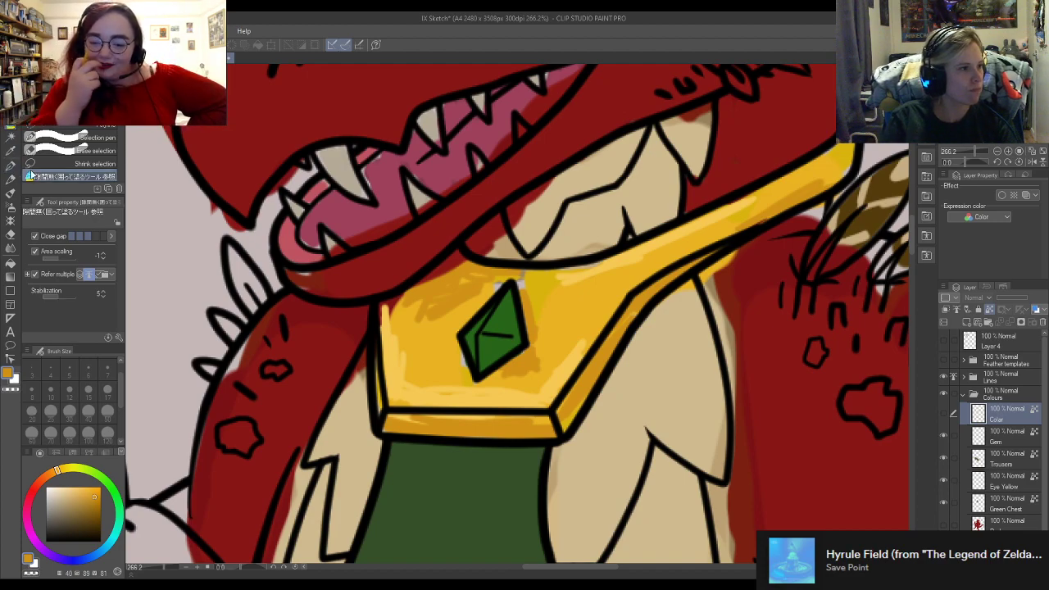
pyautogui.click(98, 137)
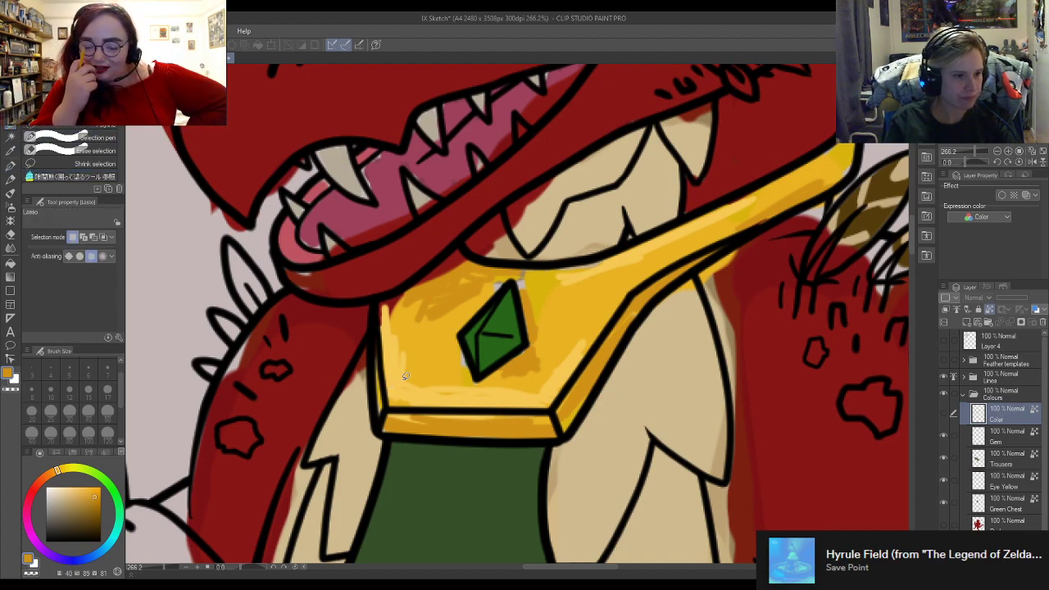
pyautogui.moveTo(395, 332)
pyautogui.mouseDown()
pyautogui.moveTo(373, 385)
pyautogui.moveTo(377, 426)
pyautogui.moveTo(518, 426)
pyautogui.mouseUp()
pyautogui.click(74, 176)
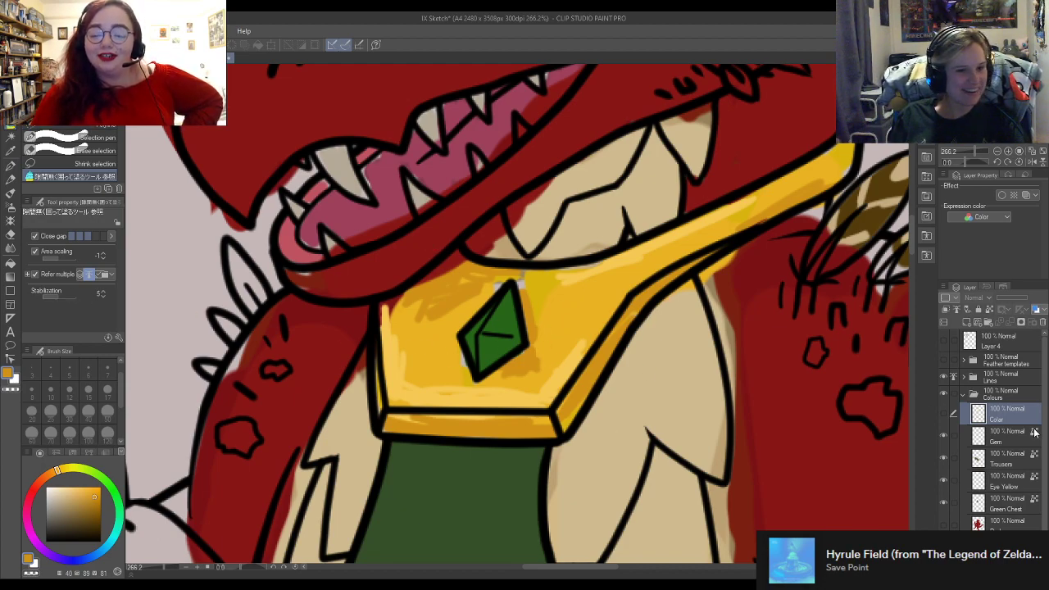
pyautogui.click(943, 414)
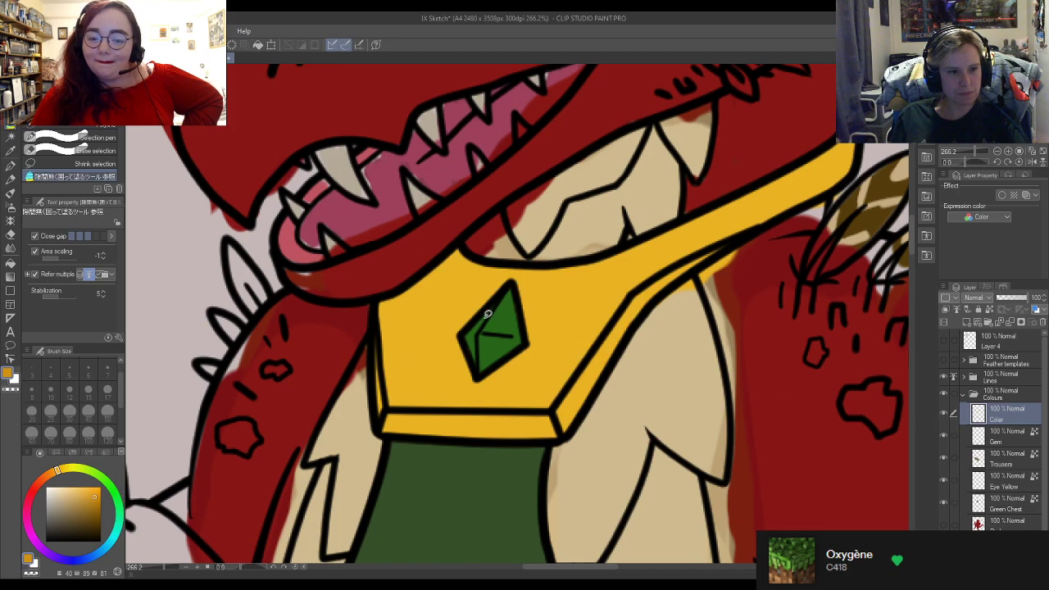
# Step: Try to fill the collar's bevelled edge with darker orange using the lasso fill
pyautogui.moveTo(399, 320)
pyautogui.mouseDown()
pyautogui.moveTo(359, 406)
pyautogui.moveTo(372, 449)
pyautogui.moveTo(407, 410)
pyautogui.moveTo(403, 309)
pyautogui.mouseUp()
pyautogui.hotkey('ctrl', 'z')
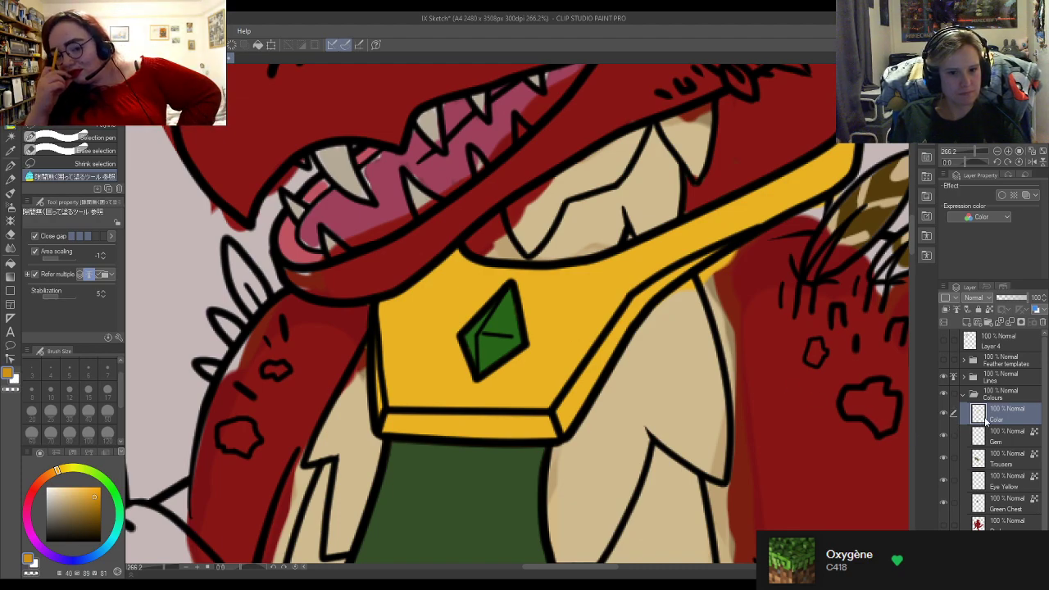
pyautogui.click(992, 311)
pyautogui.moveTo(385, 345)
pyautogui.mouseDown()
pyautogui.moveTo(382, 423)
pyautogui.moveTo(405, 394)
pyautogui.moveTo(436, 408)
pyautogui.mouseUp()
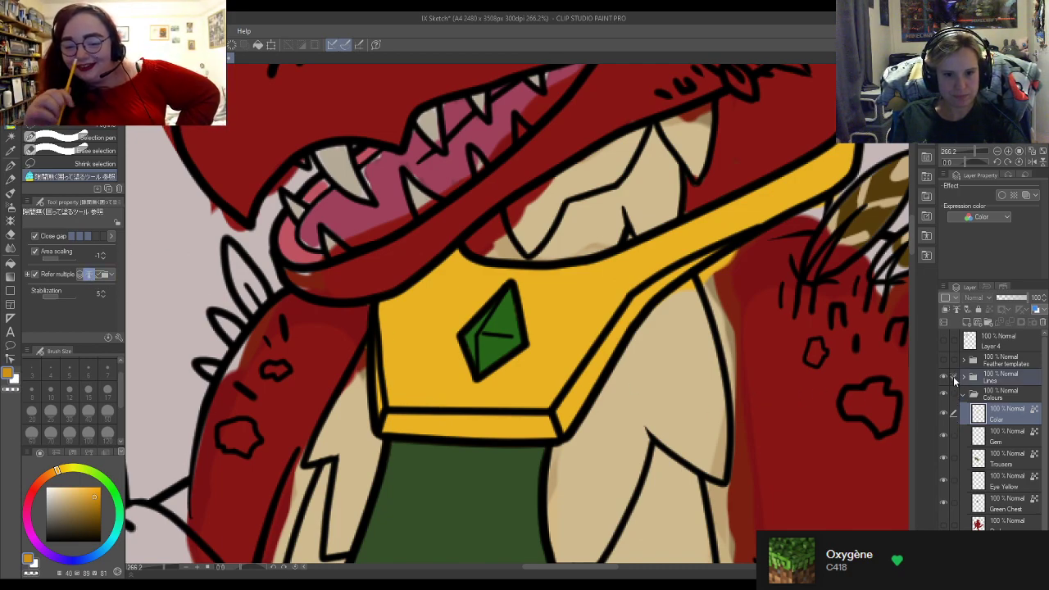
pyautogui.moveTo(574, 334); pyautogui.dragTo(564, 340)
pyautogui.hotkey('ctrl', 'z')
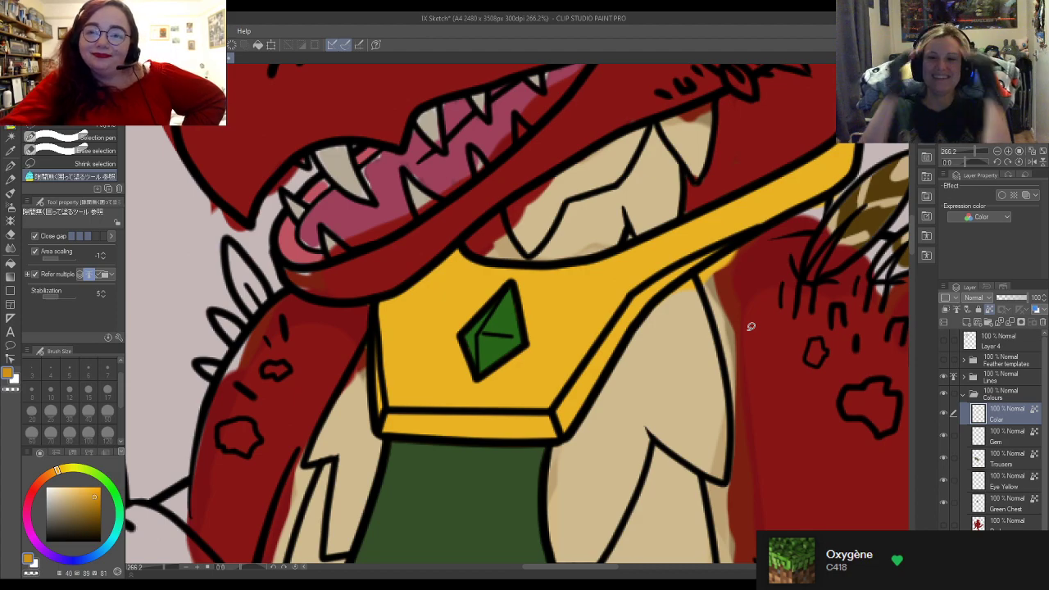
# Step: Paint the collar's bottom rim and the lower part of its side bevel darker orange with the Turnip pen at size 8
pyautogui.scroll(-5, 750, 326)
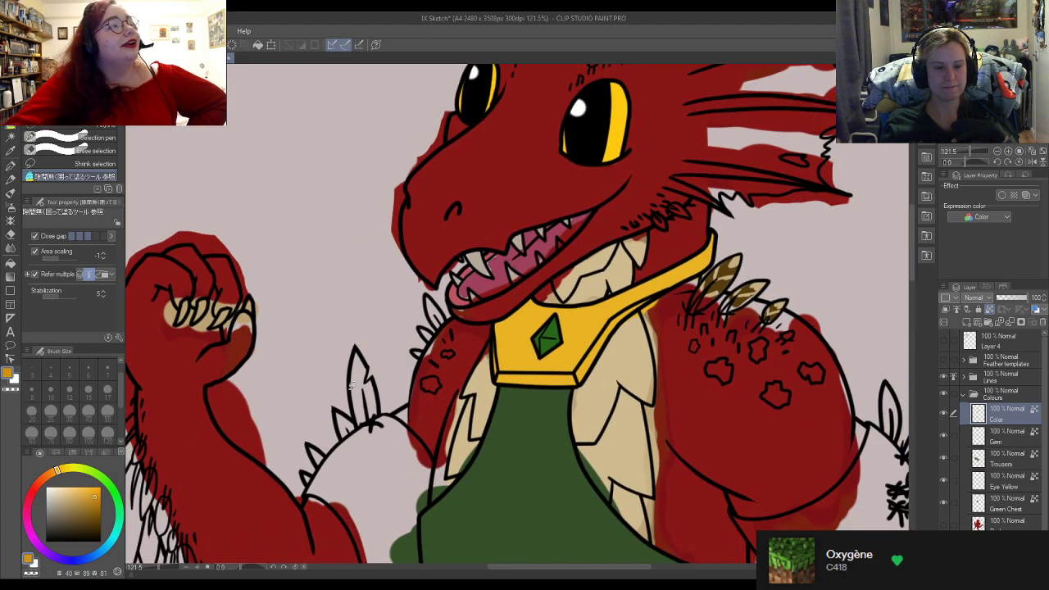
pyautogui.scroll(2, 414, 397)
pyautogui.scroll(1, 491, 403)
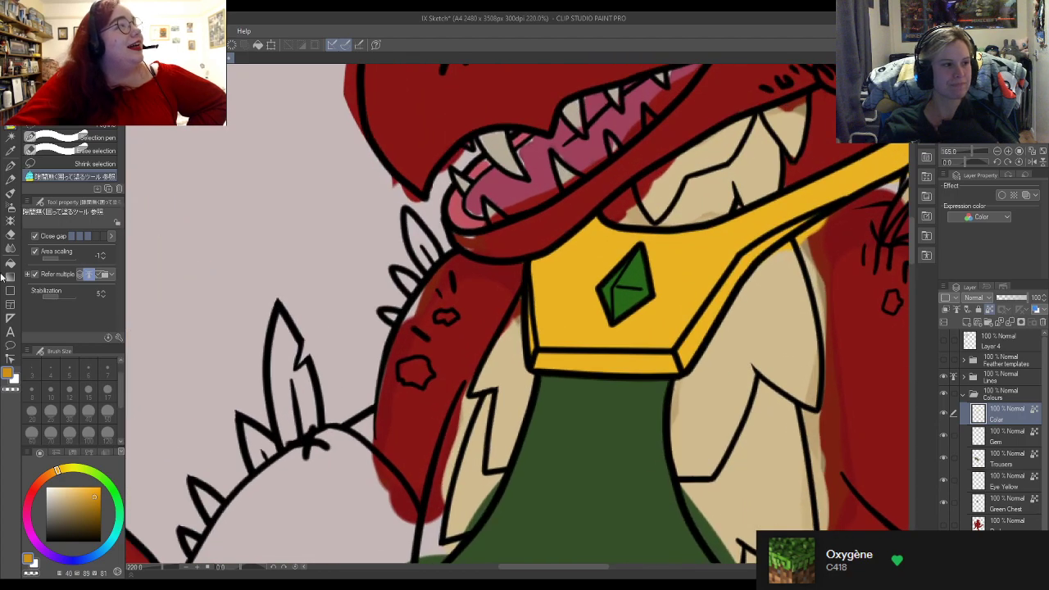
pyautogui.click(11, 165)
pyautogui.scroll(2, 583, 349)
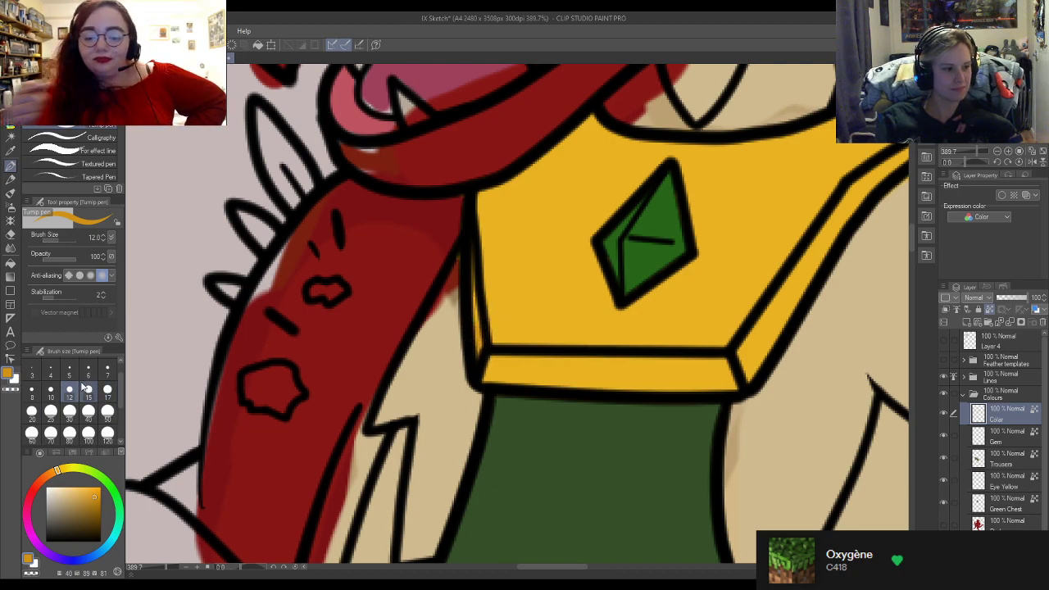
pyautogui.click(32, 392)
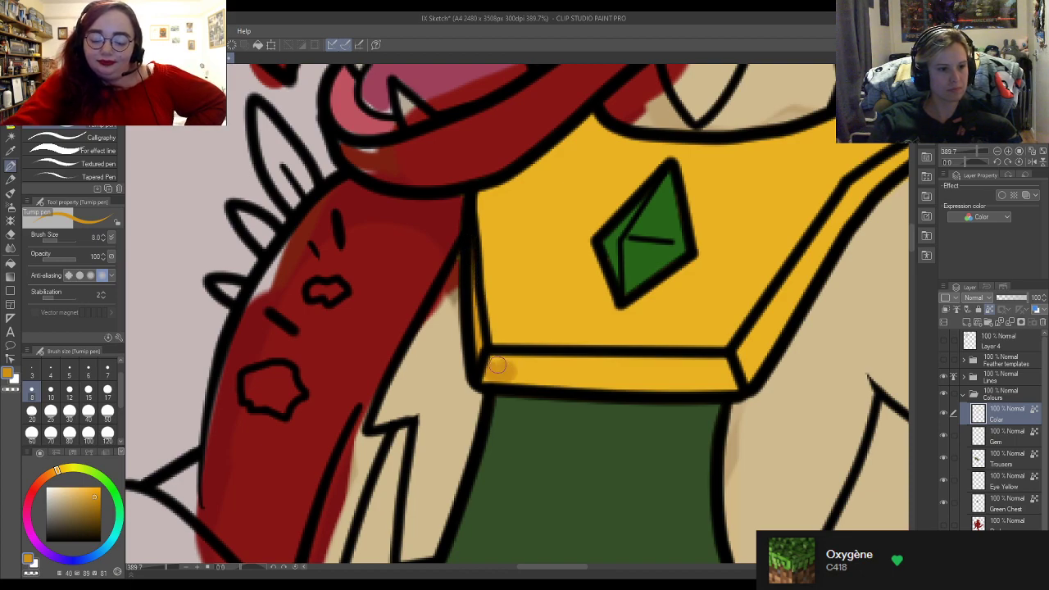
pyautogui.moveTo(500, 361)
pyautogui.mouseDown()
pyautogui.moveTo(546, 363)
pyautogui.moveTo(492, 384)
pyautogui.moveTo(504, 370)
pyautogui.moveTo(589, 380)
pyautogui.moveTo(595, 369)
pyautogui.moveTo(550, 367)
pyautogui.moveTo(616, 359)
pyautogui.moveTo(545, 365)
pyautogui.moveTo(621, 381)
pyautogui.moveTo(586, 386)
pyautogui.moveTo(724, 385)
pyautogui.moveTo(741, 369)
pyautogui.moveTo(602, 374)
pyautogui.moveTo(708, 372)
pyautogui.mouseUp()
pyautogui.moveTo(621, 358)
pyautogui.mouseDown()
pyautogui.moveTo(692, 358)
pyautogui.moveTo(723, 339)
pyautogui.moveTo(751, 353)
pyautogui.moveTo(745, 343)
pyautogui.moveTo(769, 339)
pyautogui.moveTo(795, 283)
pyautogui.moveTo(776, 299)
pyautogui.mouseUp()
pyautogui.scroll(-1, 640, 340)
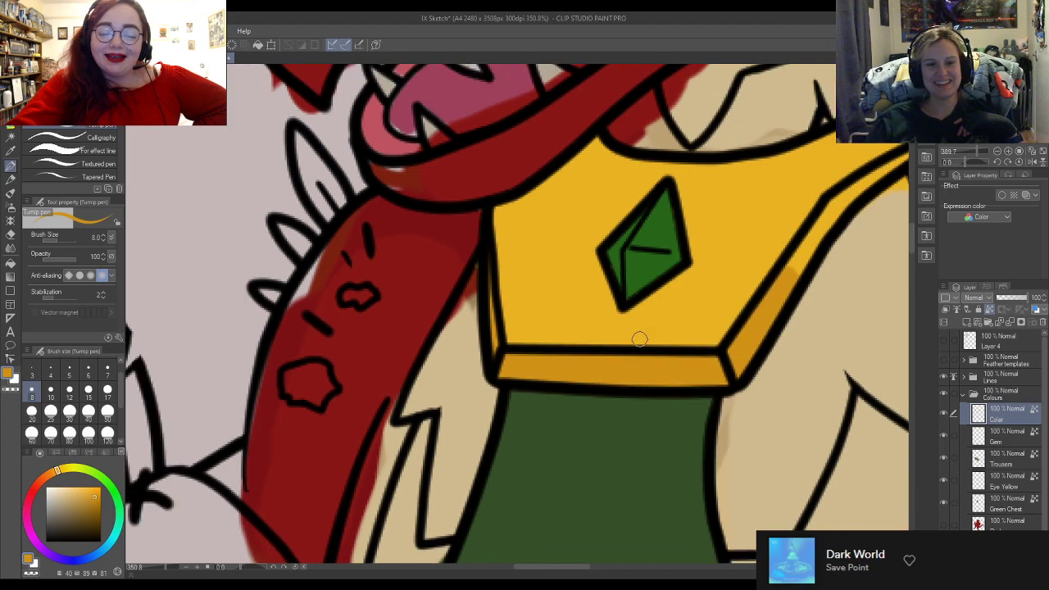
# Step: Extend the darker orange along the collar's side bevel up towards the shoulder
pyautogui.scroll(-4, 639, 339)
pyautogui.scroll(5, 647, 304)
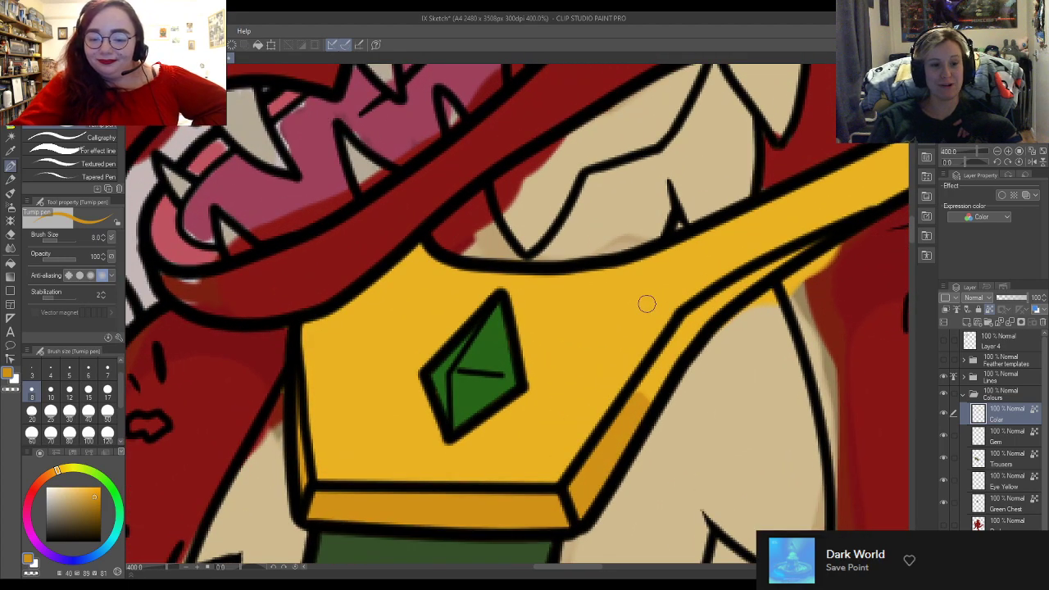
pyautogui.moveTo(647, 430)
pyautogui.mouseDown()
pyautogui.moveTo(650, 388)
pyautogui.moveTo(630, 426)
pyautogui.moveTo(636, 402)
pyautogui.moveTo(687, 325)
pyautogui.moveTo(693, 332)
pyautogui.moveTo(833, 237)
pyautogui.mouseUp()
# Step: Sample the beige of the claws on the hip hand and add a new layer above the collar layer
pyautogui.scroll(-5, 573, 197)
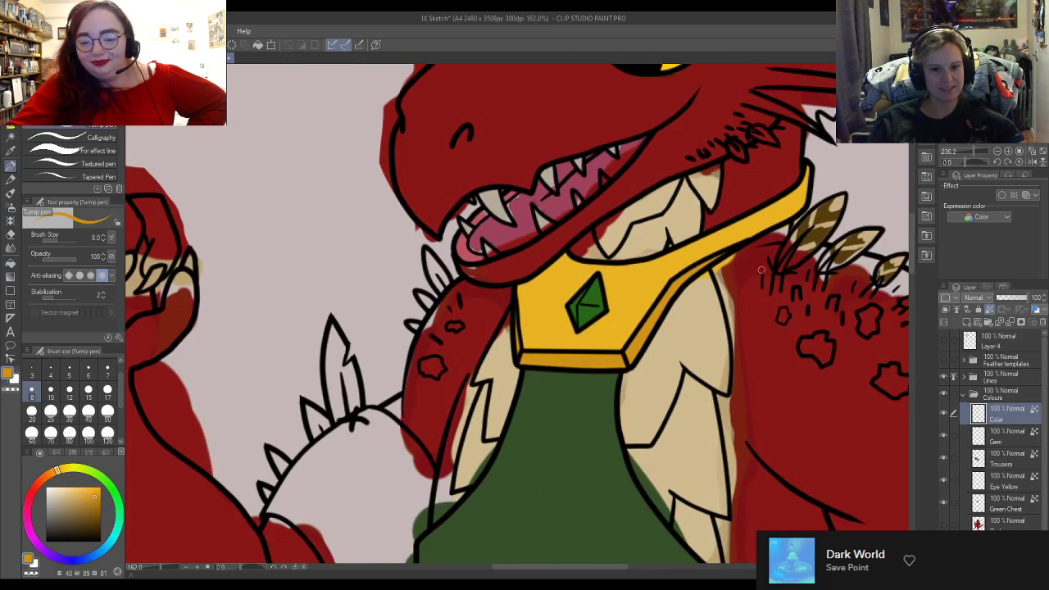
pyautogui.scroll(-3, 574, 330)
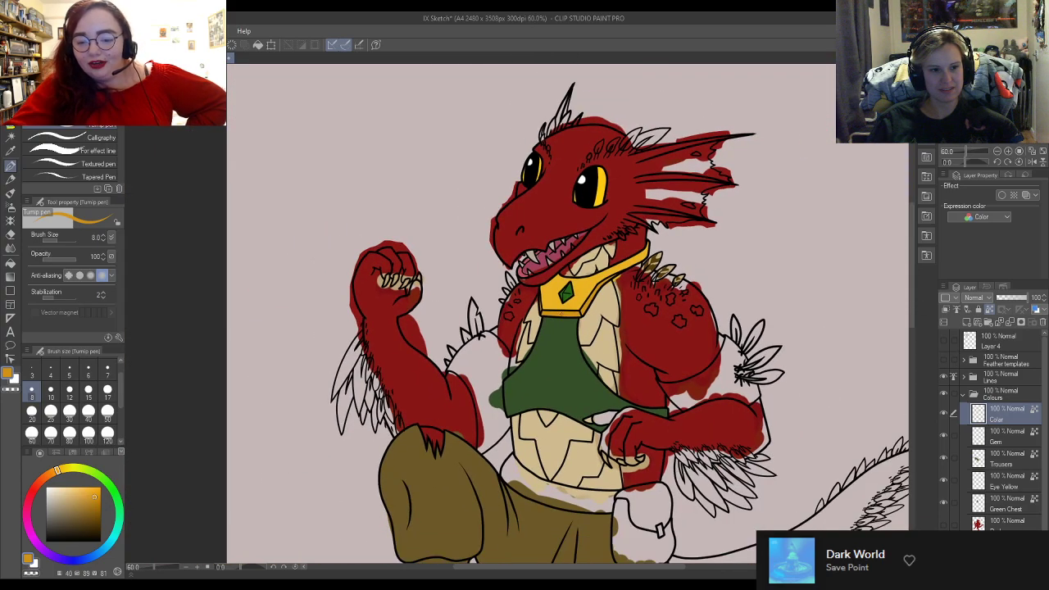
pyautogui.scroll(4, 658, 442)
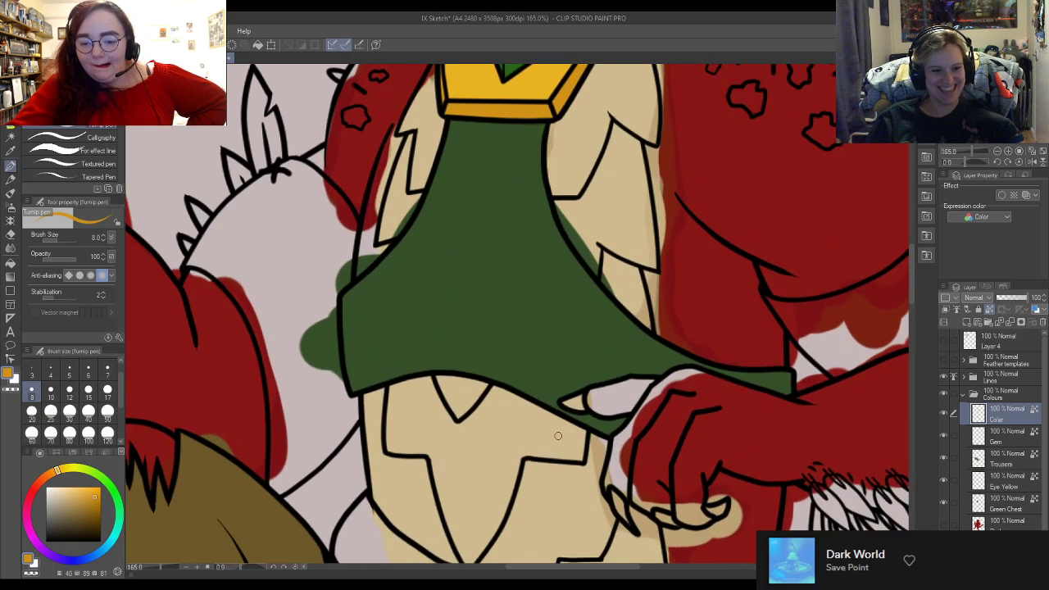
pyautogui.scroll(-2, 605, 423)
pyautogui.scroll(1, 662, 509)
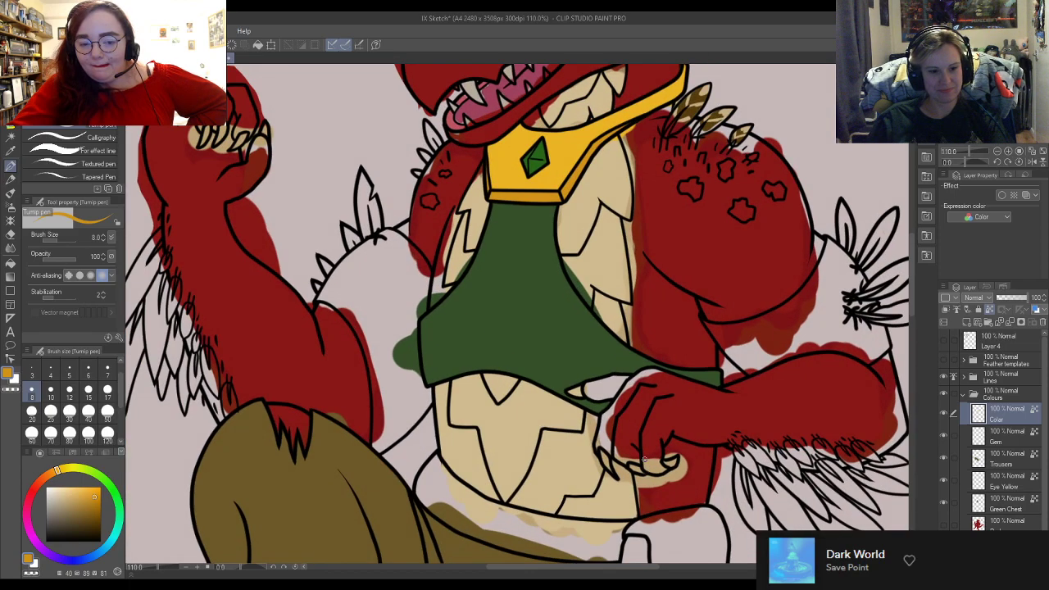
pyautogui.keyDown('alt'); pyautogui.click(659, 461); pyautogui.keyUp('alt')
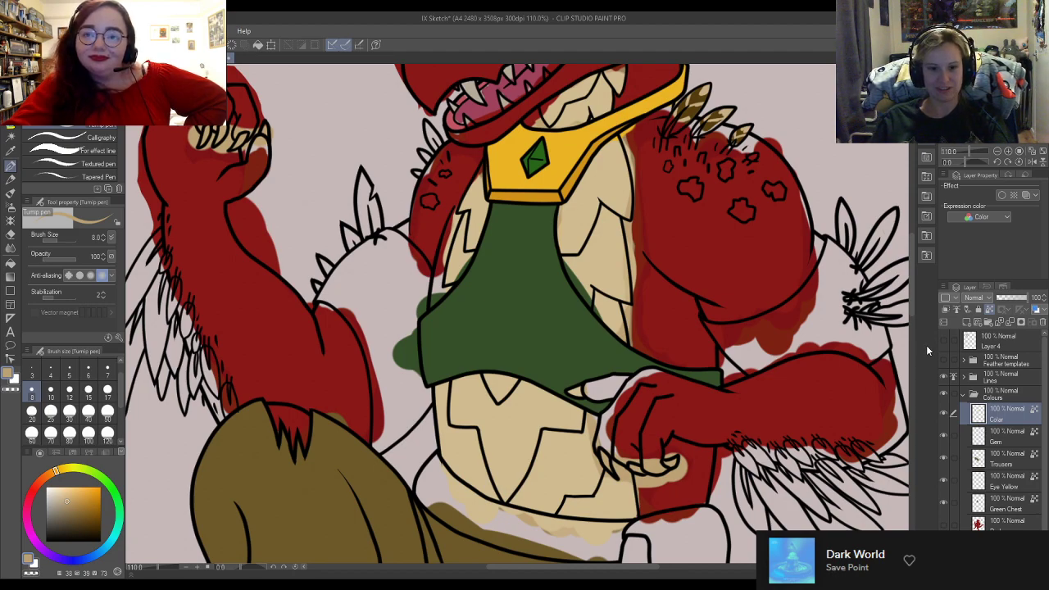
pyautogui.click(965, 324)
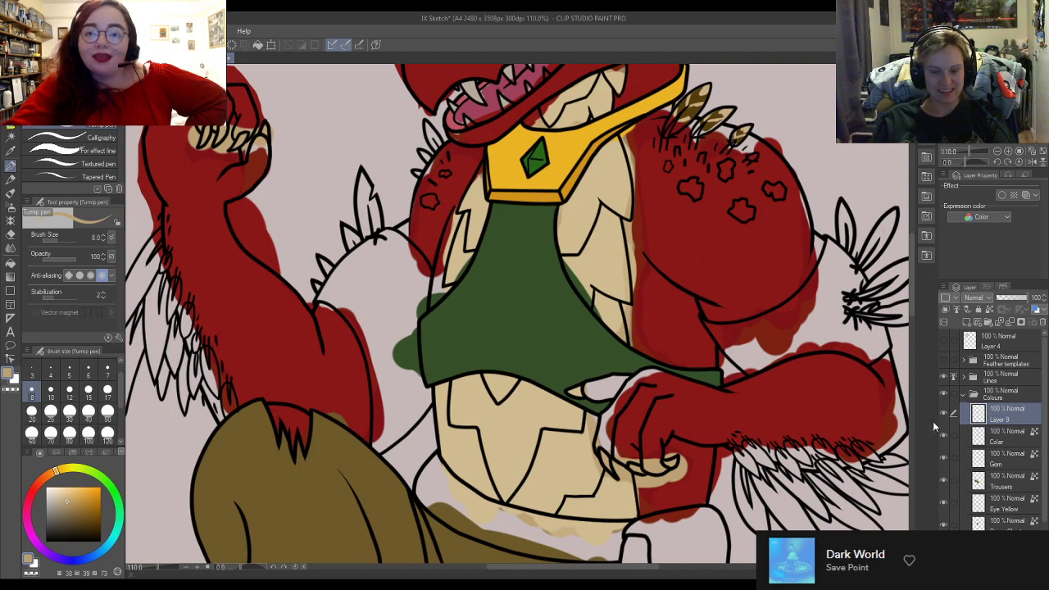
# Step: Paint the thumb claw of the hip hand beige with the Turnip pen
pyautogui.scroll(4, 609, 470)
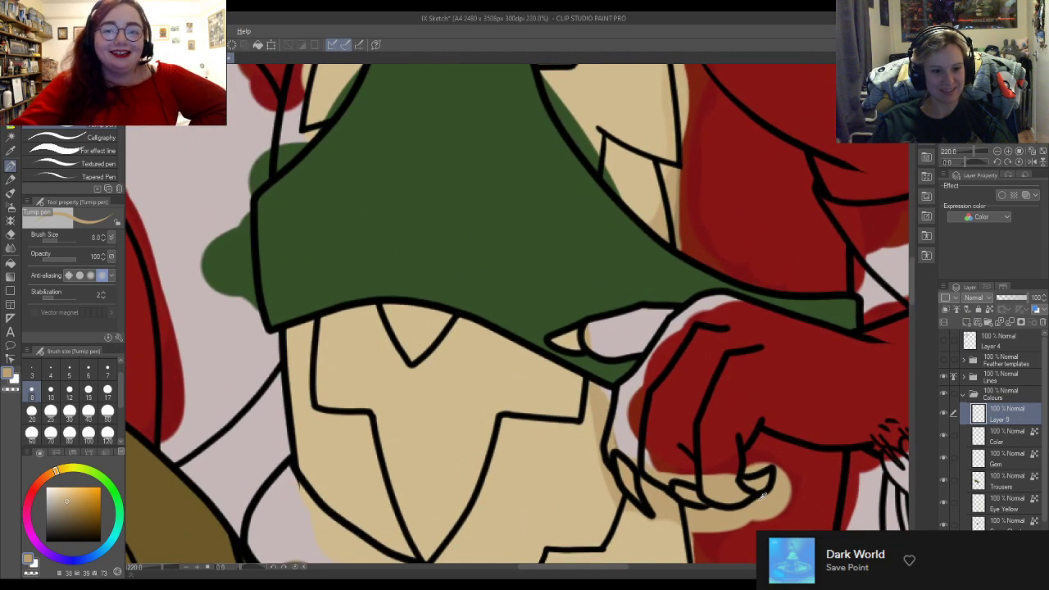
pyautogui.scroll(2, 545, 357)
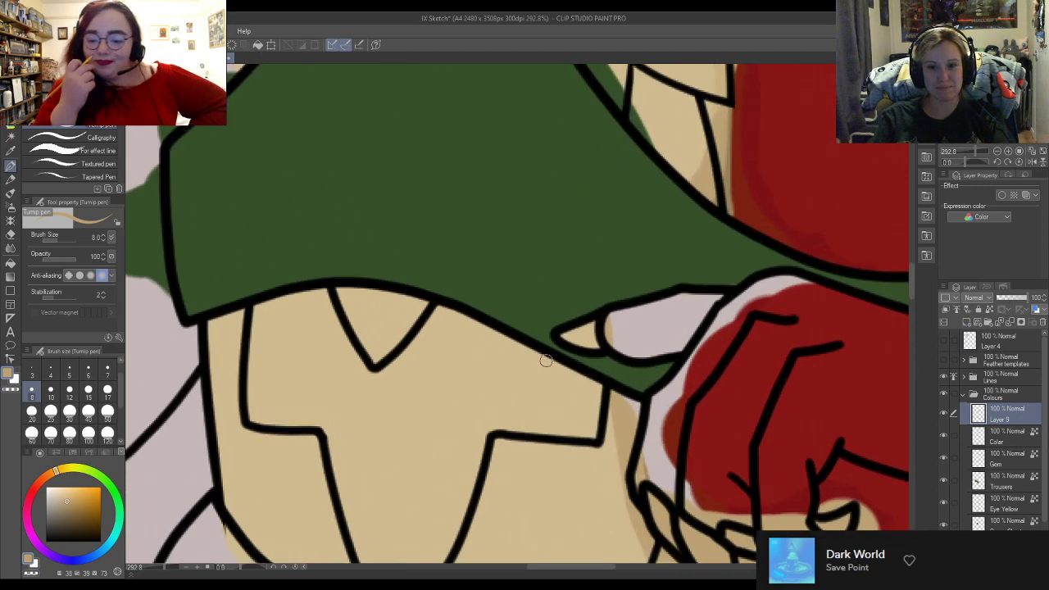
pyautogui.moveTo(567, 334); pyautogui.dragTo(590, 343)
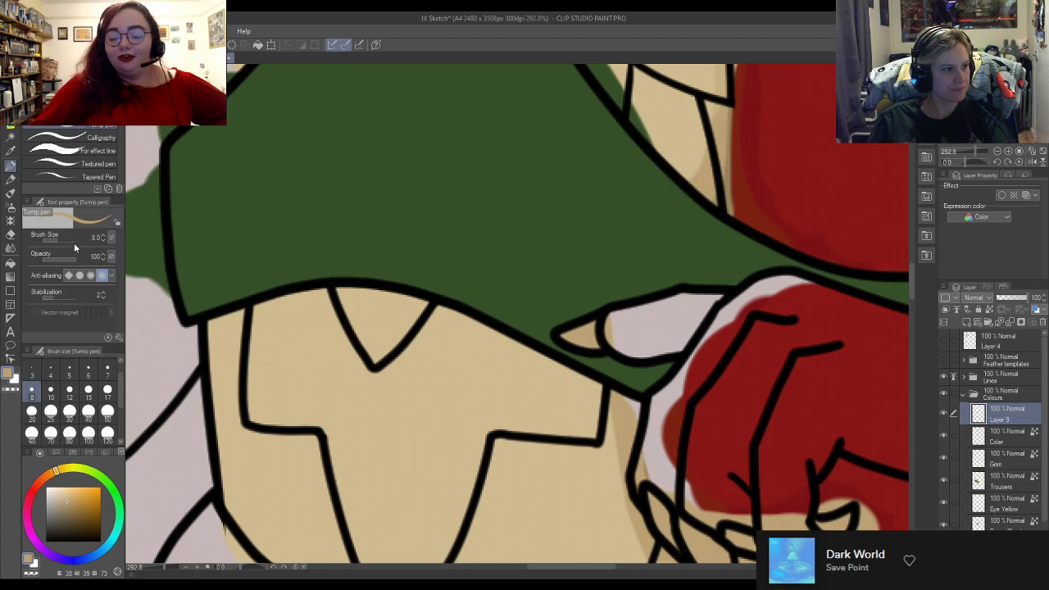
# Step: Hide the rough colours and fill the remaining claws of the hip hand with beige using the lasso fill
pyautogui.click(10, 125)
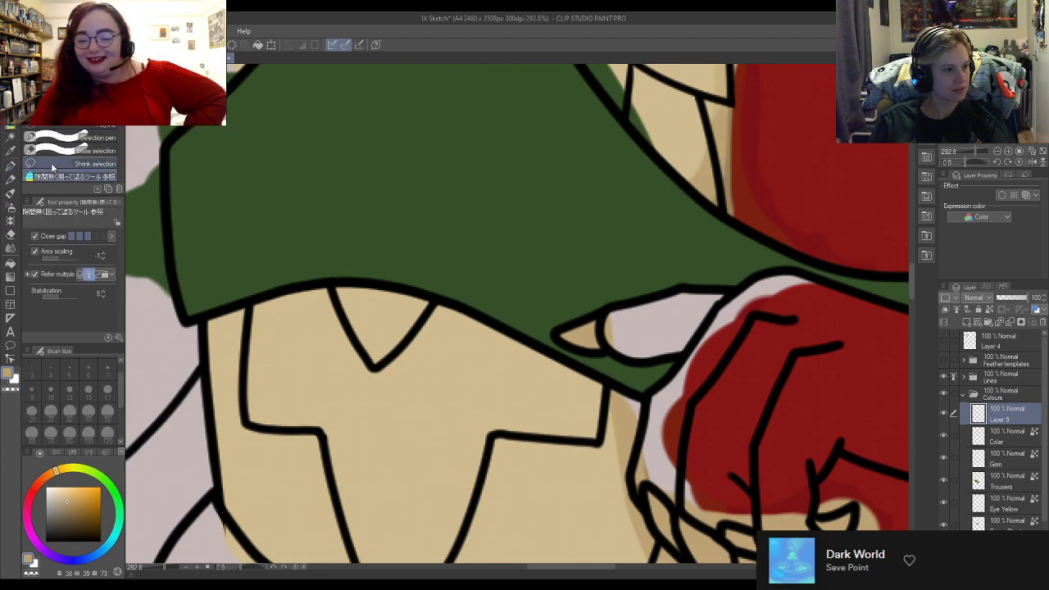
pyautogui.scroll(-5, 241, 227)
pyautogui.scroll(1, 465, 335)
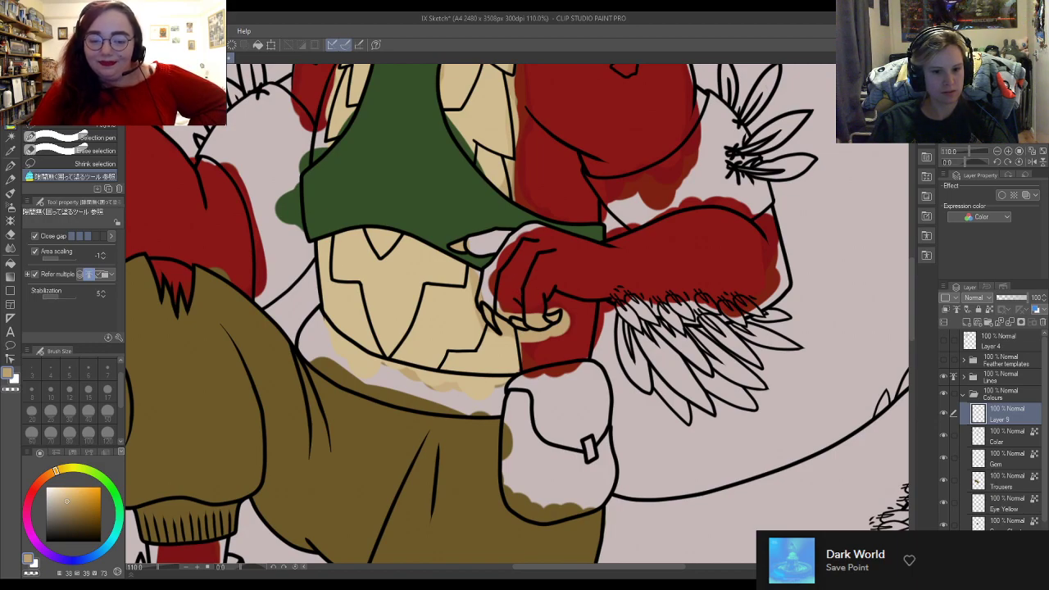
pyautogui.click(943, 565)
# Step: Fill the claws of the raised fist with beige using the lasso fill
pyautogui.scroll(-6, 788, 335)
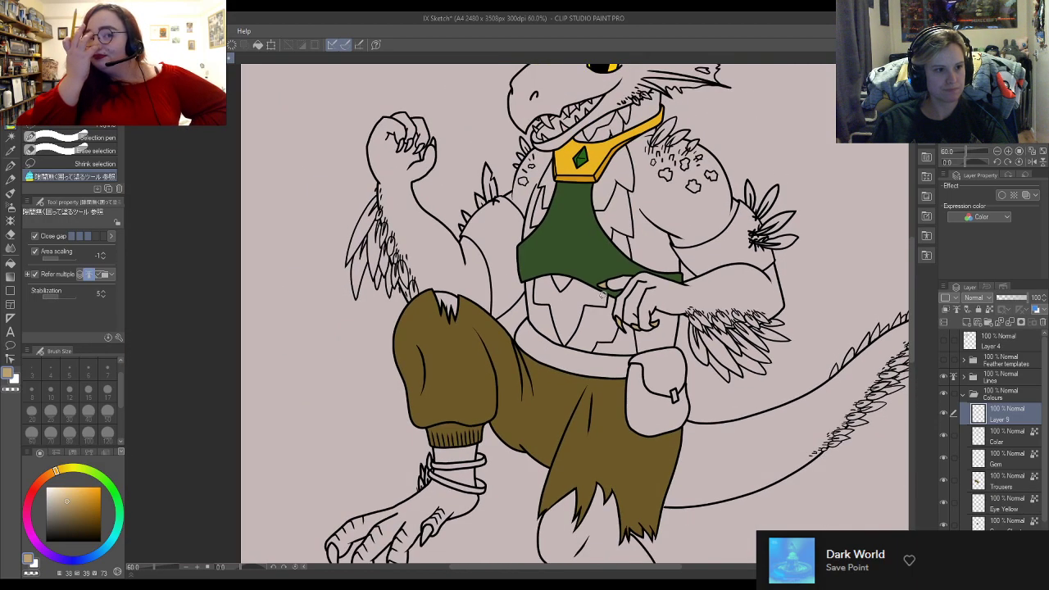
pyautogui.scroll(4, 418, 129)
pyautogui.scroll(2, 418, 131)
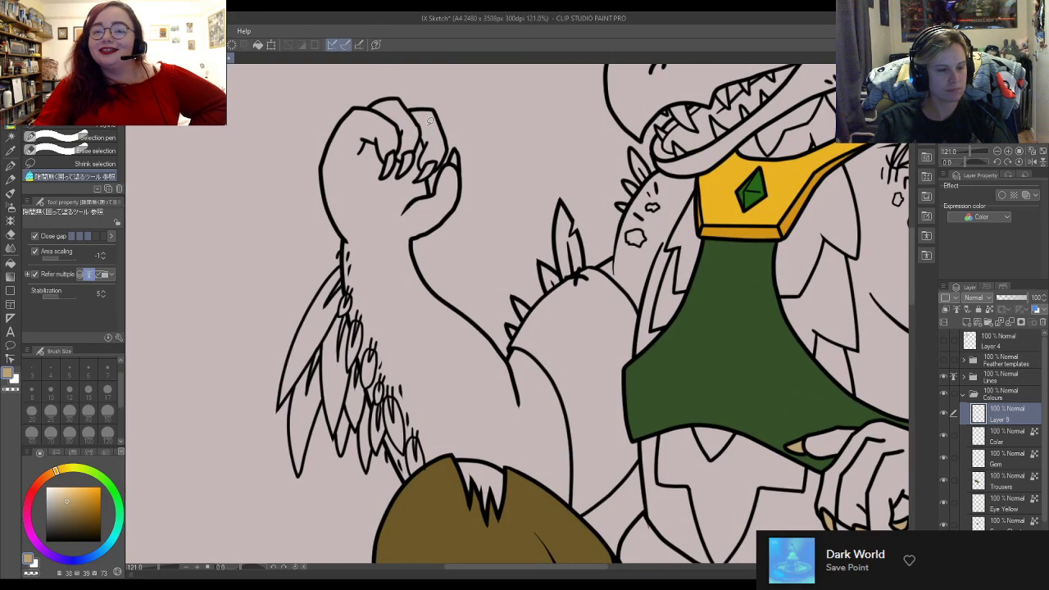
pyautogui.moveTo(469, 136)
pyautogui.mouseDown()
pyautogui.moveTo(450, 182)
pyautogui.moveTo(428, 155)
pyautogui.moveTo(438, 158)
pyautogui.moveTo(365, 151)
pyautogui.moveTo(410, 154)
pyautogui.mouseUp()
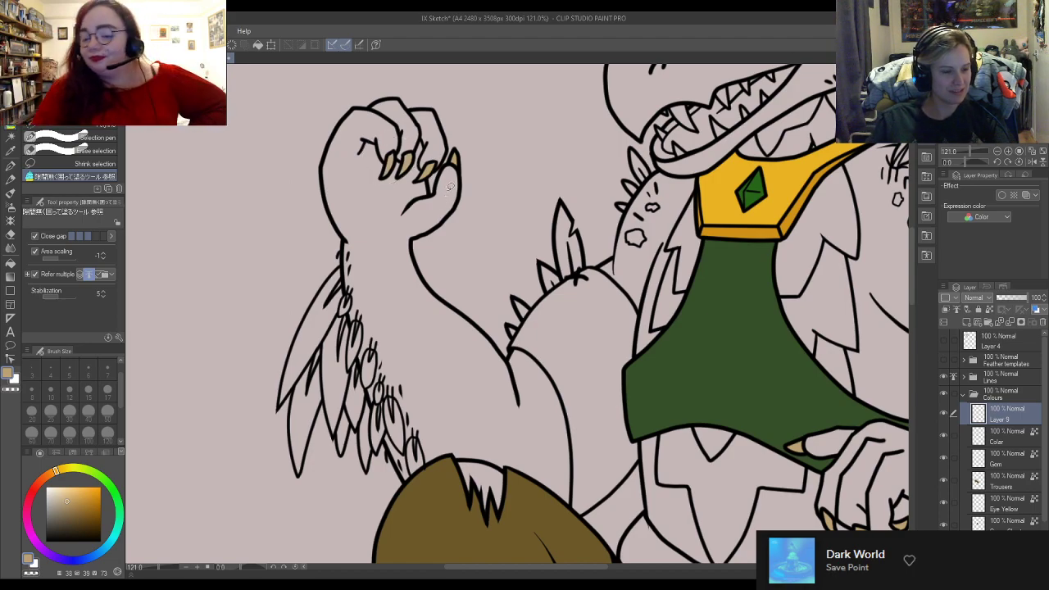
# Step: Fill the claws of the standing foot with beige using the lasso fill
pyautogui.scroll(-4, 443, 203)
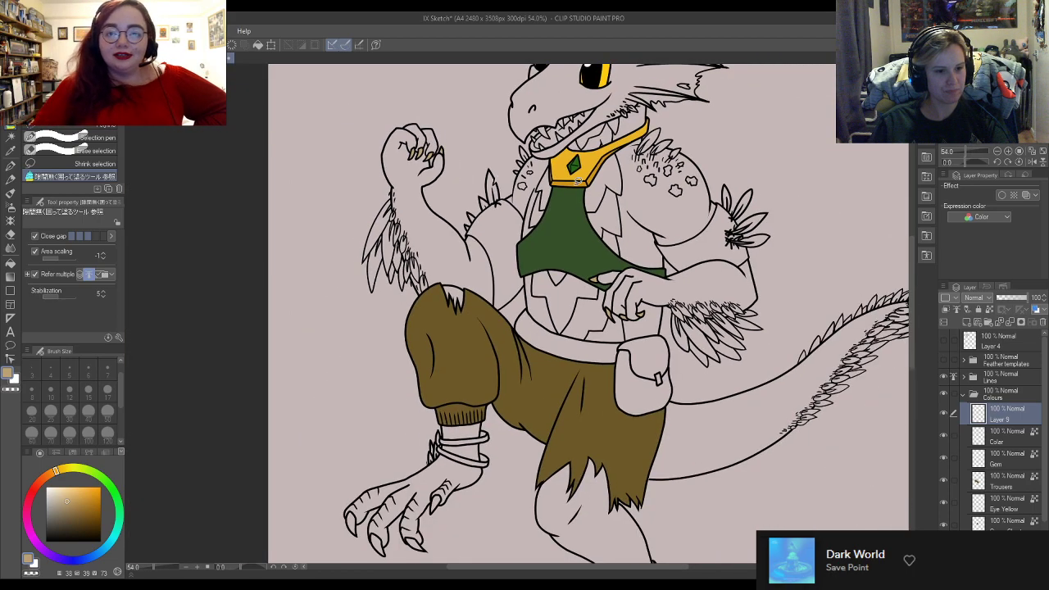
pyautogui.scroll(-3, 654, 304)
pyautogui.scroll(2, 592, 554)
pyautogui.scroll(-6, 415, 312)
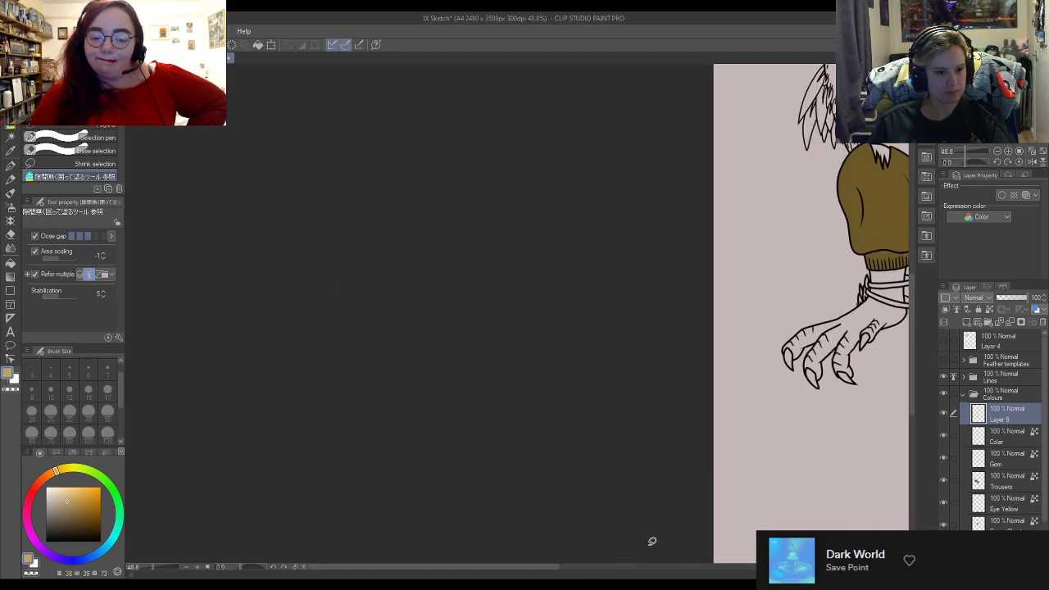
pyautogui.scroll(6, 829, 358)
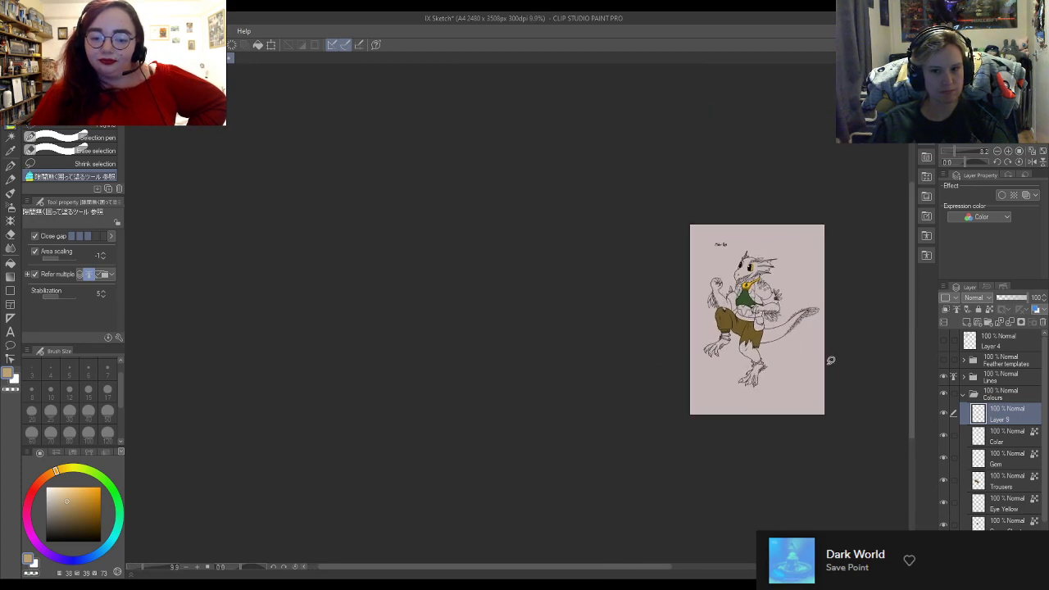
pyautogui.scroll(3, 671, 386)
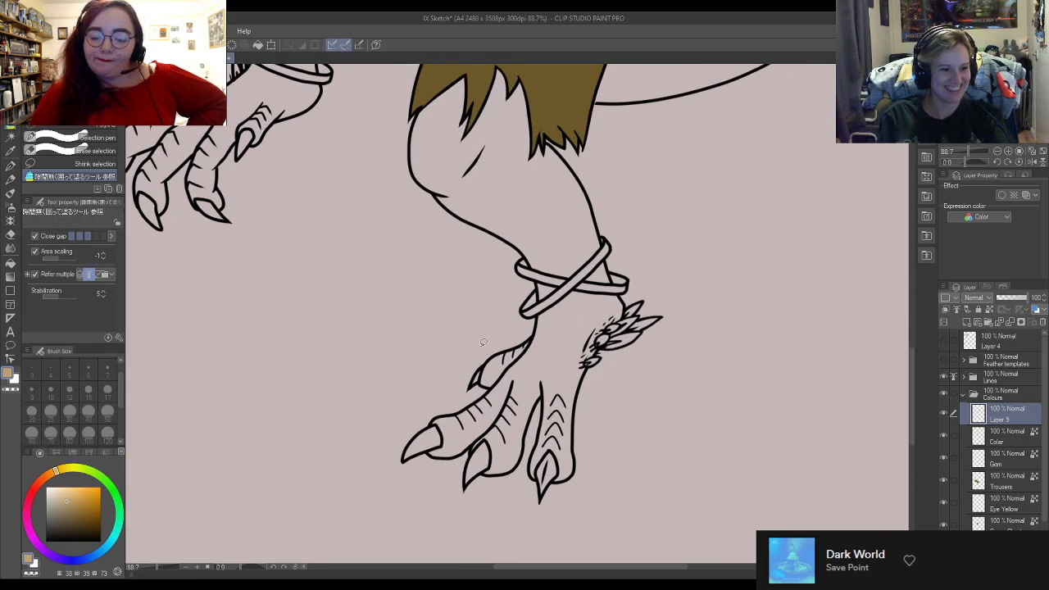
pyautogui.moveTo(433, 395)
pyautogui.mouseDown()
pyautogui.moveTo(443, 461)
pyautogui.moveTo(434, 398)
pyautogui.mouseUp()
pyautogui.moveTo(490, 427)
pyautogui.mouseDown()
pyautogui.moveTo(459, 501)
pyautogui.moveTo(490, 455)
pyautogui.moveTo(461, 444)
pyautogui.moveTo(509, 459)
pyautogui.mouseUp()
pyautogui.moveTo(538, 425)
pyautogui.mouseDown()
pyautogui.moveTo(515, 521)
pyautogui.moveTo(541, 430)
pyautogui.mouseUp()
# Step: Fill the four claws of the raised foot with the same beige, keeping the small rear toe clean
pyautogui.moveTo(541, 567); pyautogui.dragTo(495, 567)
pyautogui.moveTo(294, 150)
pyautogui.mouseDown()
pyautogui.moveTo(270, 193)
pyautogui.moveTo(289, 144)
pyautogui.mouseUp()
pyautogui.moveTo(329, 180)
pyautogui.mouseDown()
pyautogui.moveTo(379, 223)
pyautogui.moveTo(369, 164)
pyautogui.moveTo(438, 249)
pyautogui.moveTo(400, 176)
pyautogui.mouseUp()
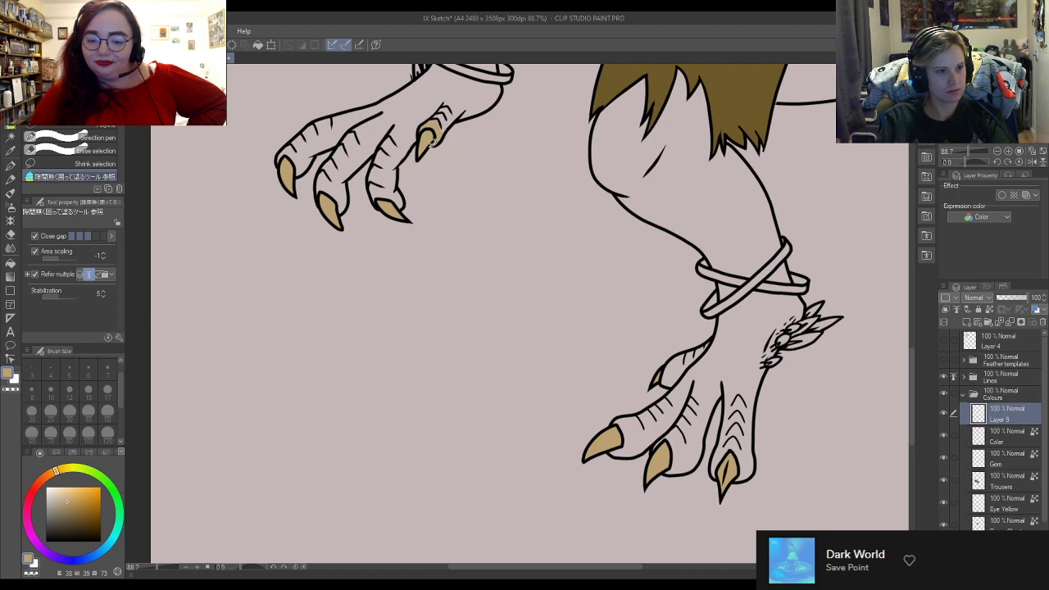
pyautogui.moveTo(429, 169)
pyautogui.mouseDown()
pyautogui.moveTo(441, 130)
pyautogui.moveTo(421, 123)
pyautogui.moveTo(429, 169)
pyautogui.mouseUp()
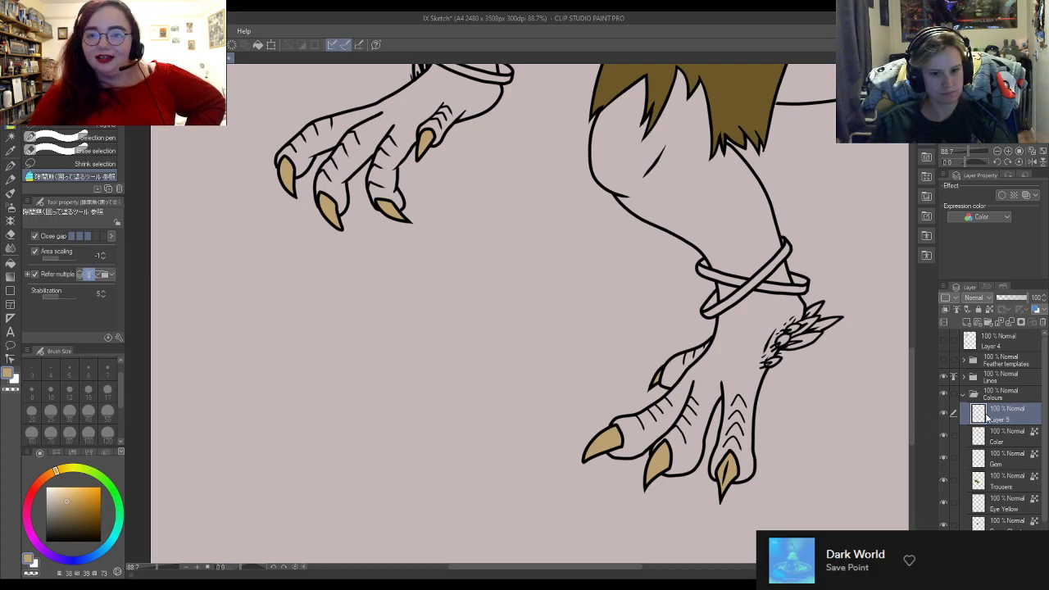
# Step: Rename the layer holding the claw colour as Claws
pyautogui.write('Claws')
pyautogui.press('Return')
pyautogui.scroll(-6, 544, 411)
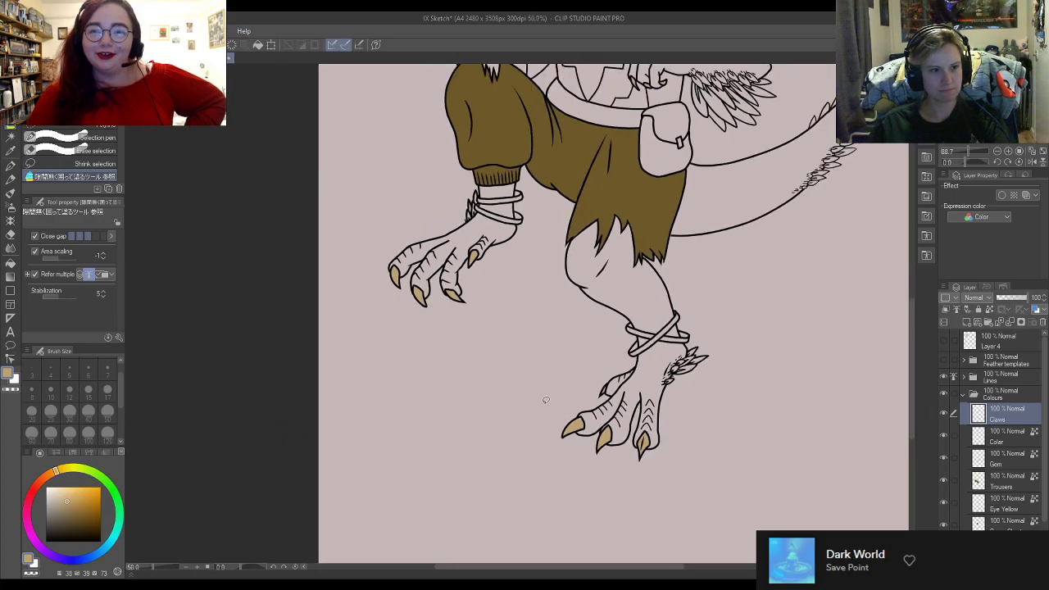
# Step: Show the rough colours again to sample the off-white of the teeth, and add a new layer named Teeth
pyautogui.scroll(1, 527, 154)
pyautogui.scroll(1, 527, 154)
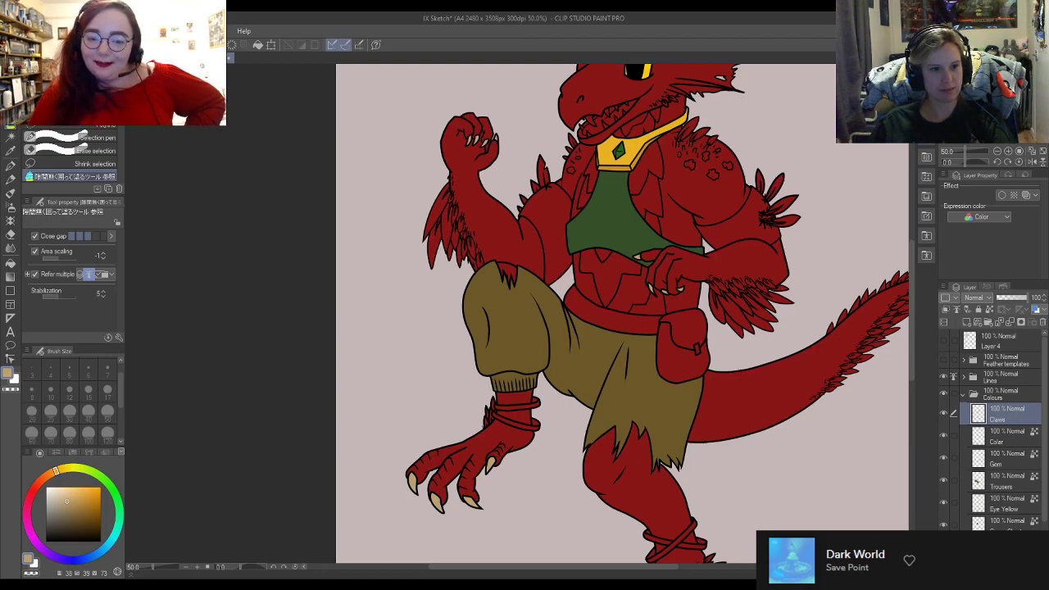
pyautogui.scroll(-1, 643, 365)
pyautogui.scroll(1, 594, 127)
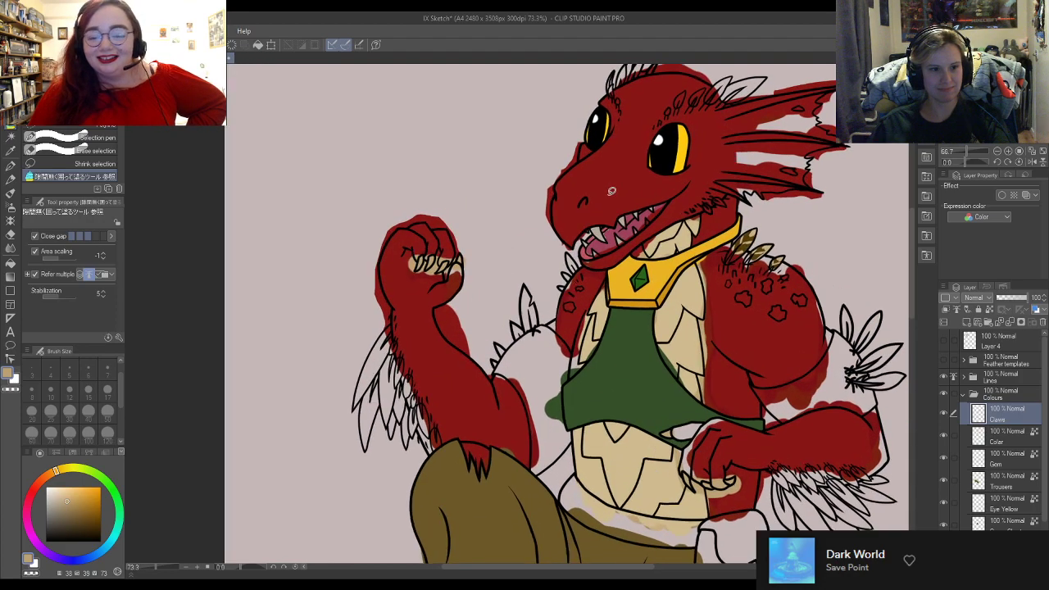
pyautogui.scroll(4, 612, 189)
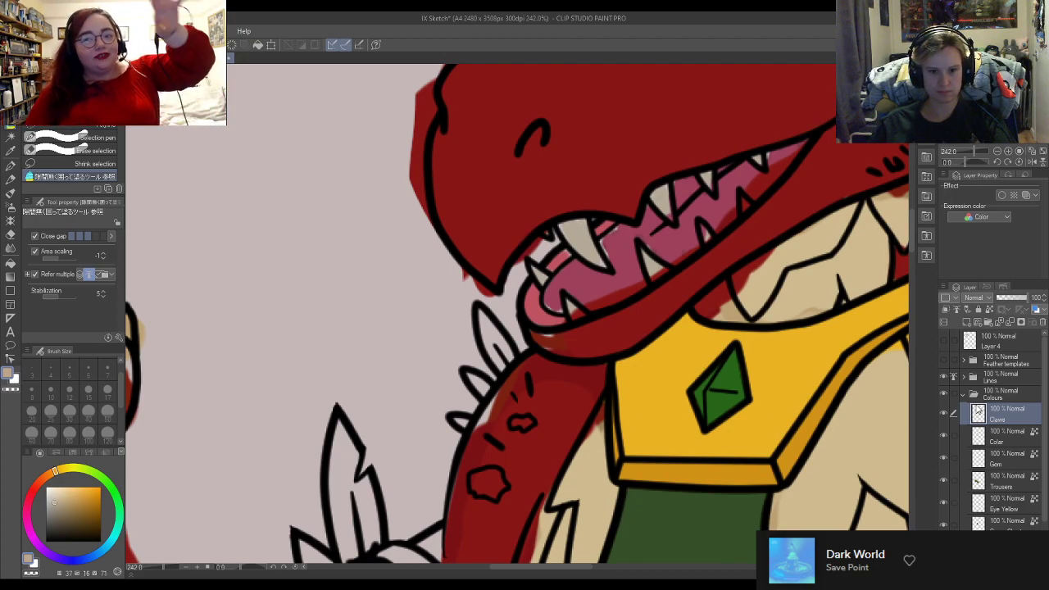
pyautogui.click(967, 322)
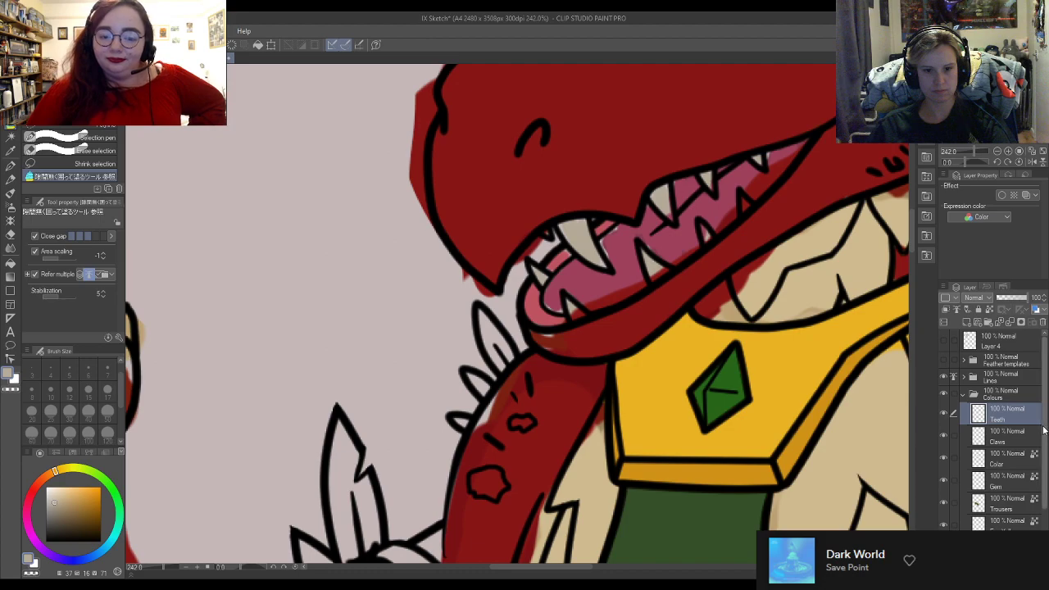
# Step: Hide the rough colours and fill the large upper front fang with off-white on the Teeth layer
pyautogui.scroll(-2, 988, 513)
pyautogui.click(943, 533)
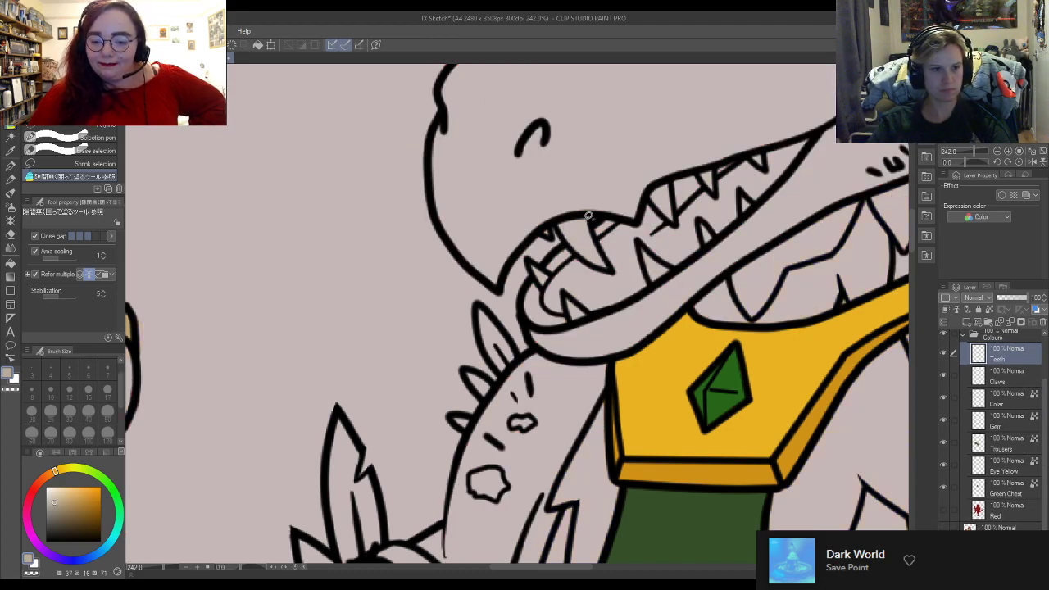
pyautogui.moveTo(588, 198)
pyautogui.mouseDown()
pyautogui.moveTo(527, 211)
pyautogui.moveTo(566, 271)
pyautogui.moveTo(609, 280)
pyautogui.moveTo(623, 258)
pyautogui.moveTo(614, 222)
pyautogui.moveTo(576, 170)
pyautogui.moveTo(529, 221)
pyautogui.moveTo(563, 257)
pyautogui.moveTo(607, 278)
pyautogui.moveTo(624, 245)
pyautogui.moveTo(584, 193)
pyautogui.mouseUp()
pyautogui.hotkey('ctrl', 'z')
pyautogui.press('e')
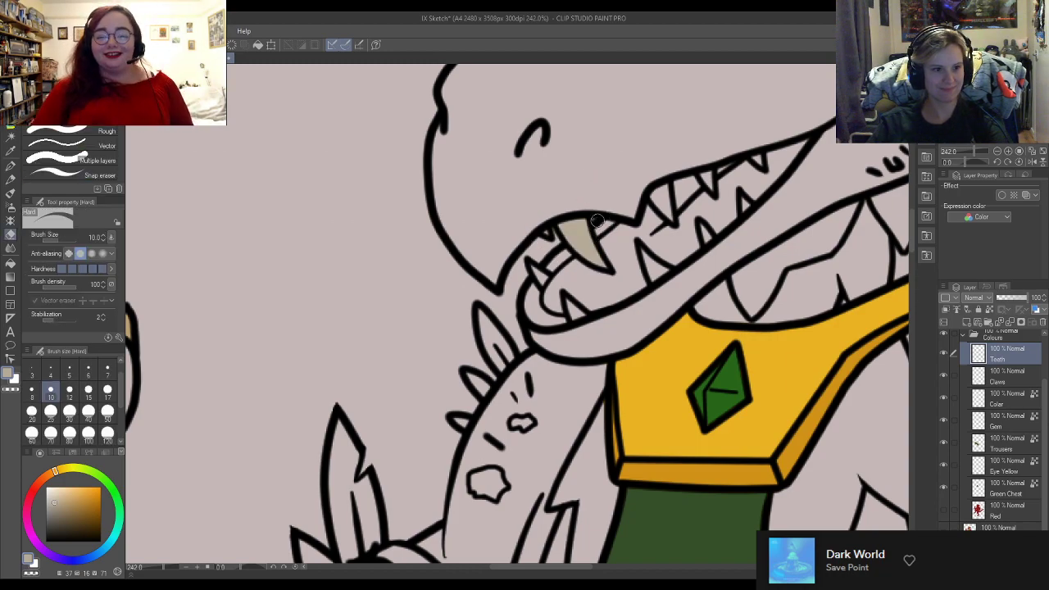
# Step: Fill the smaller front teeth and the teeth along both jaws with off-white using the lasso fill
pyautogui.press('m')
pyautogui.moveTo(530, 246)
pyautogui.mouseDown()
pyautogui.moveTo(541, 289)
pyautogui.moveTo(548, 253)
pyautogui.mouseUp()
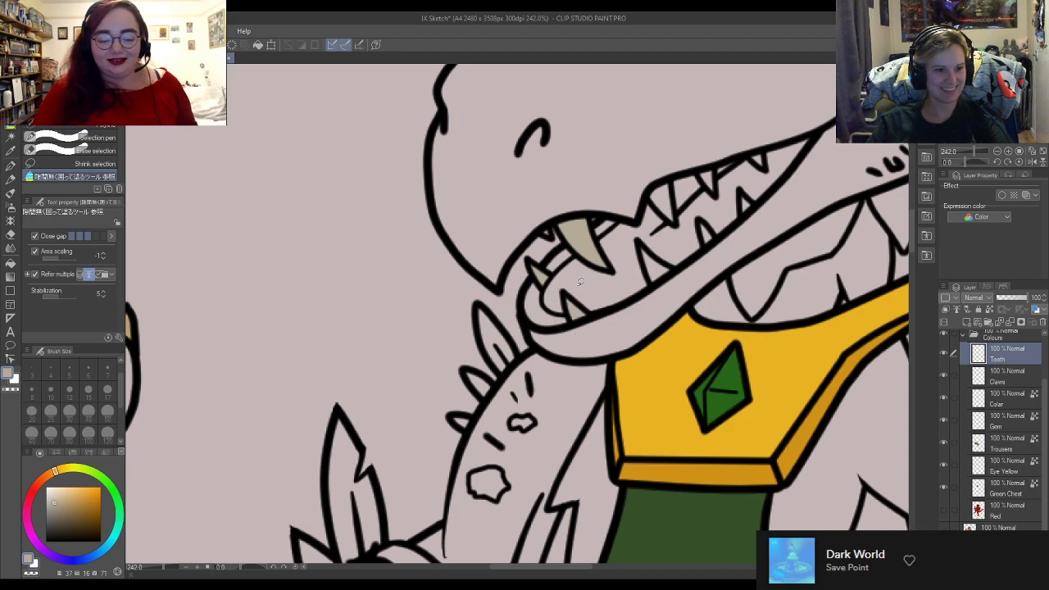
pyautogui.moveTo(652, 227)
pyautogui.mouseDown()
pyautogui.moveTo(666, 296)
pyautogui.moveTo(655, 231)
pyautogui.mouseUp()
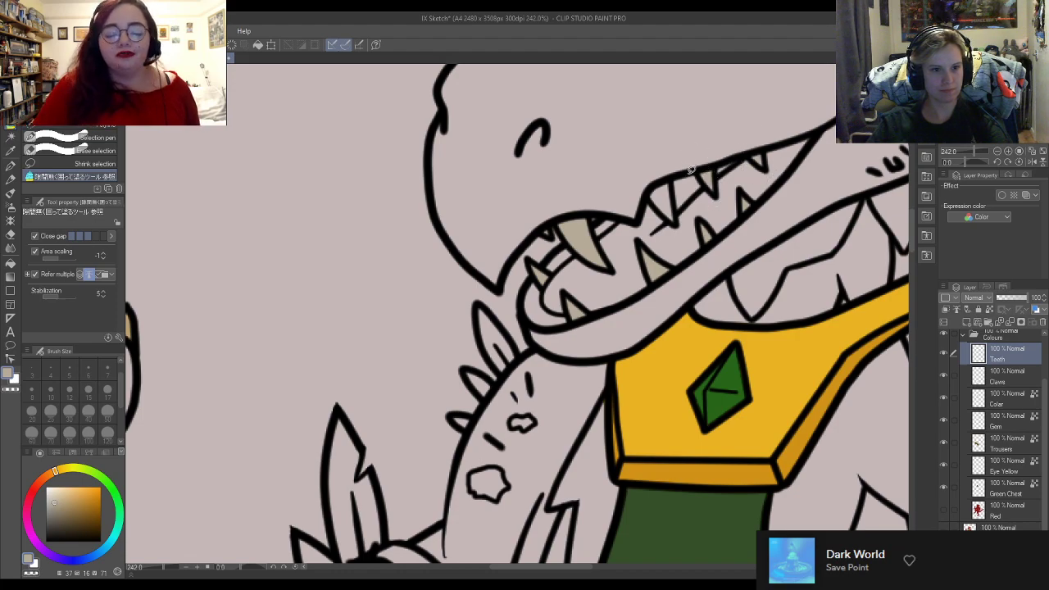
pyautogui.moveTo(674, 160)
pyautogui.mouseDown()
pyautogui.moveTo(653, 164)
pyautogui.moveTo(679, 201)
pyautogui.moveTo(673, 163)
pyautogui.mouseUp()
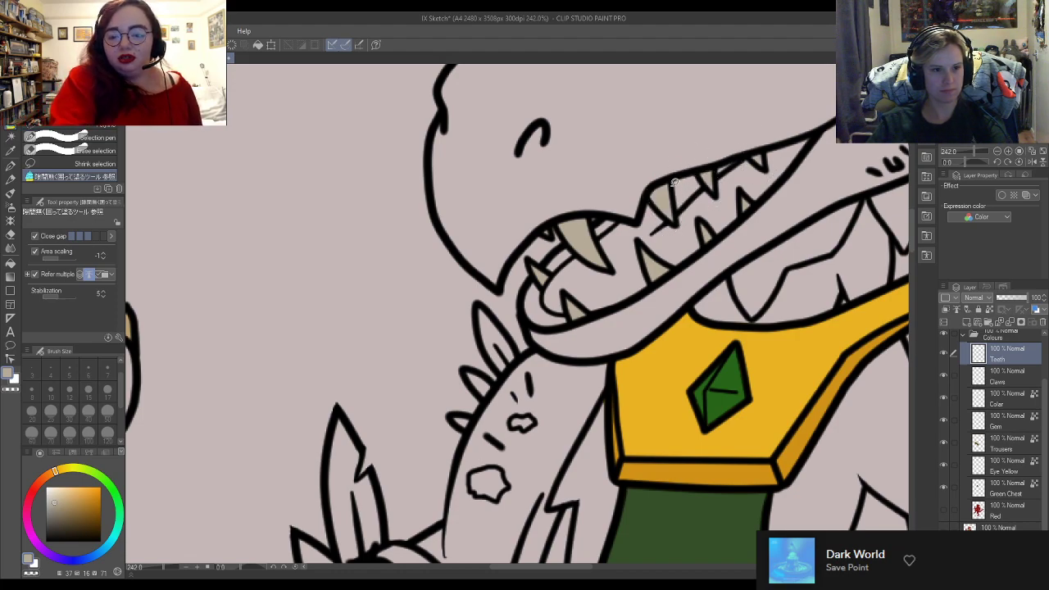
# Step: Show the rough colours again to sample the light beige of the chest, and add a new layer named Chest
pyautogui.scroll(-8, 721, 174)
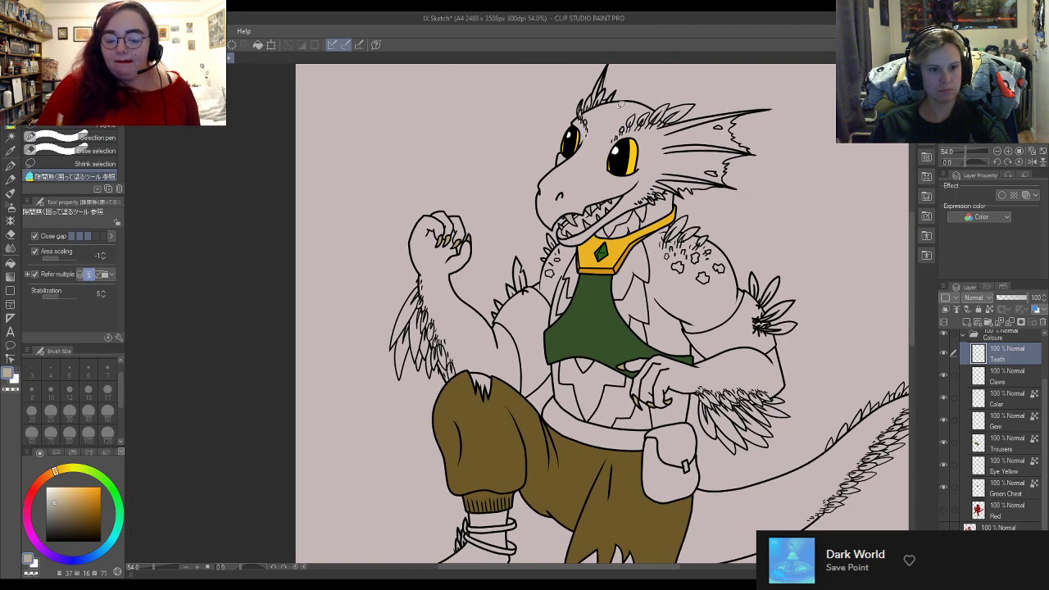
pyautogui.scroll(-4, 621, 366)
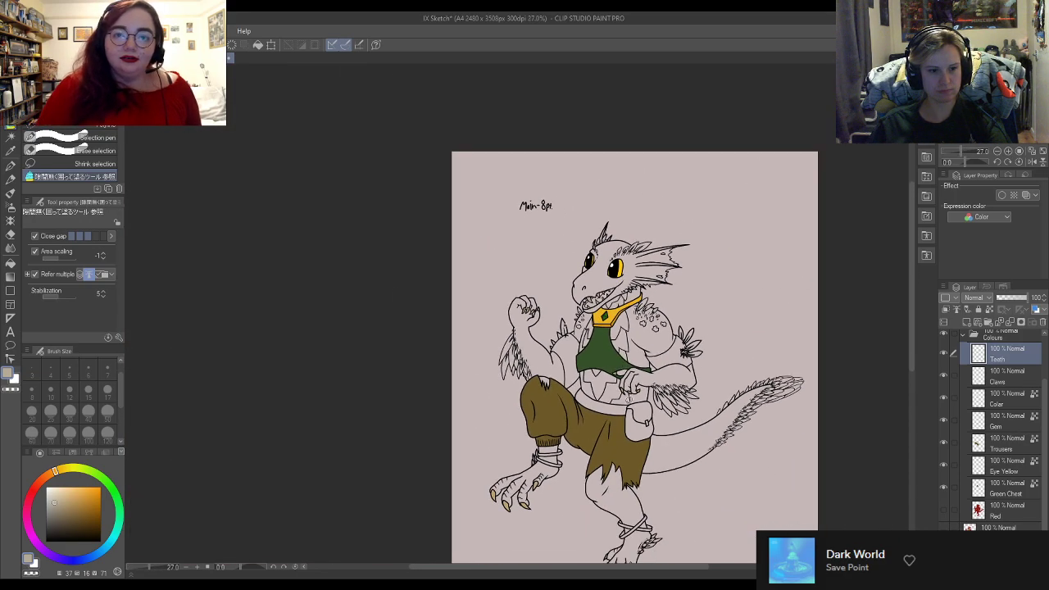
pyautogui.scroll(3, 621, 366)
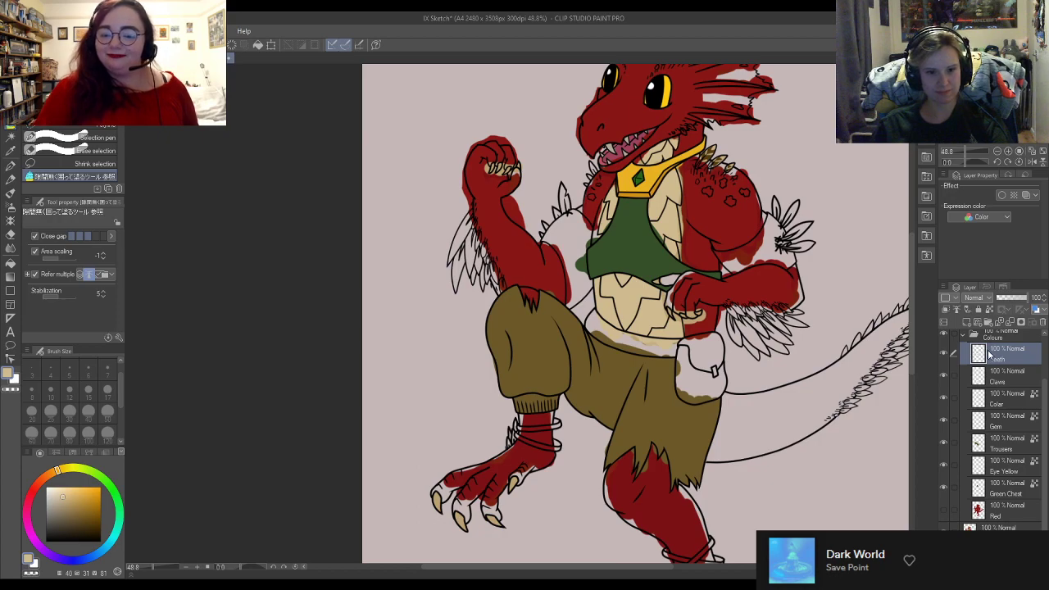
pyautogui.hotkey('ctrl', 'shift', 'n')
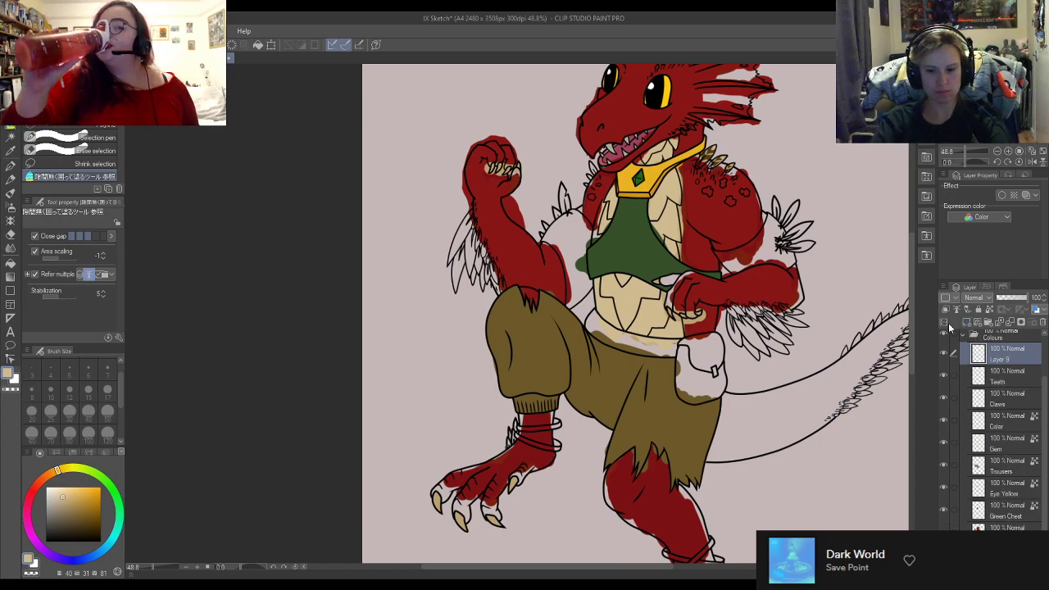
pyautogui.write('Chest')
pyautogui.press('Return')
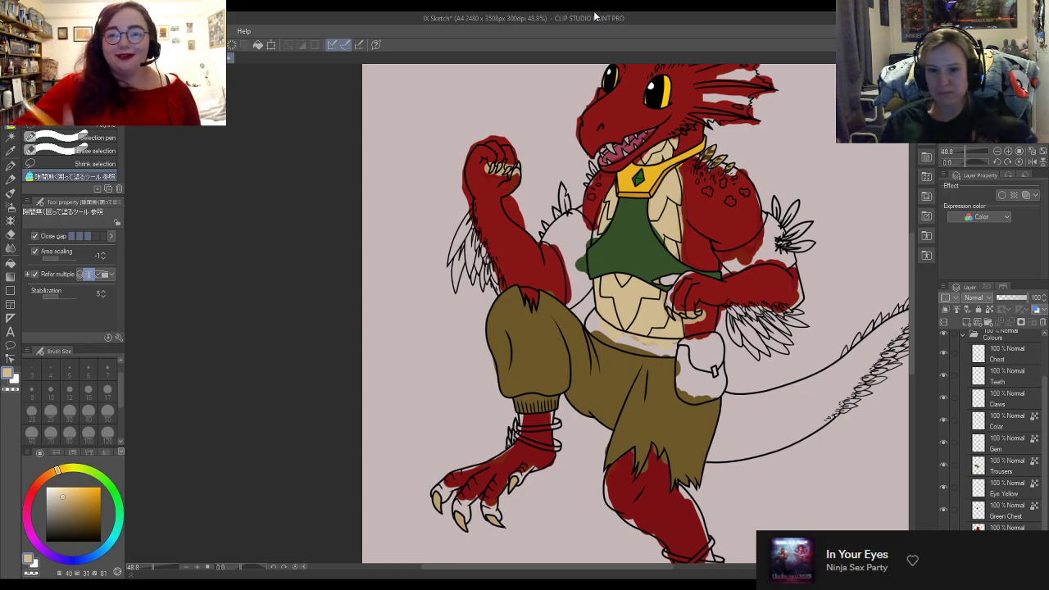
# Step: Sample the dark brown of the shoulder feathers from the rough colours
pyautogui.hotkey('ctrl', '+')
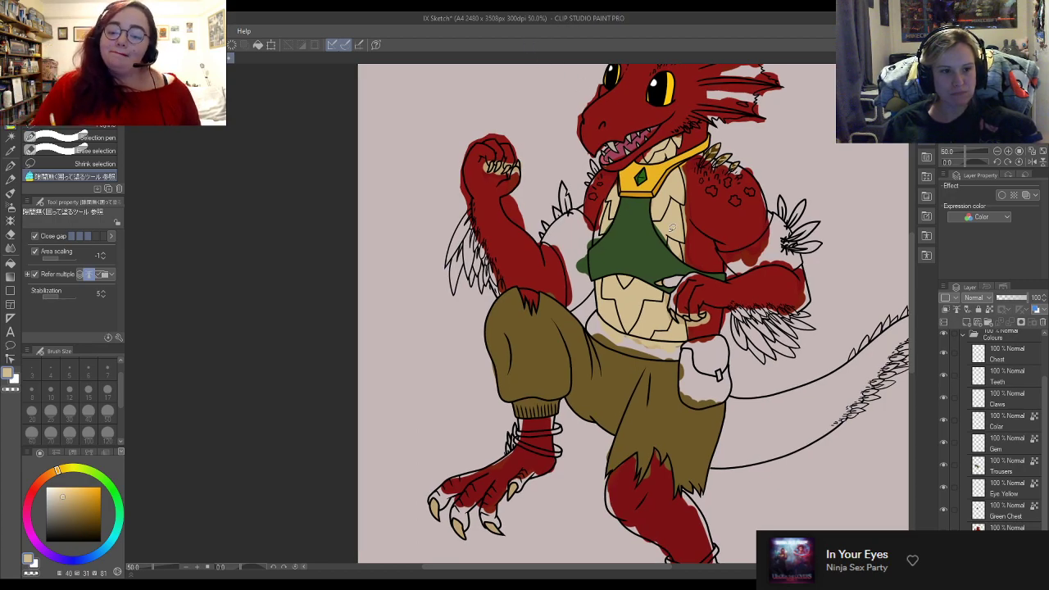
pyautogui.scroll(1, 748, 152)
pyautogui.scroll(5, 747, 152)
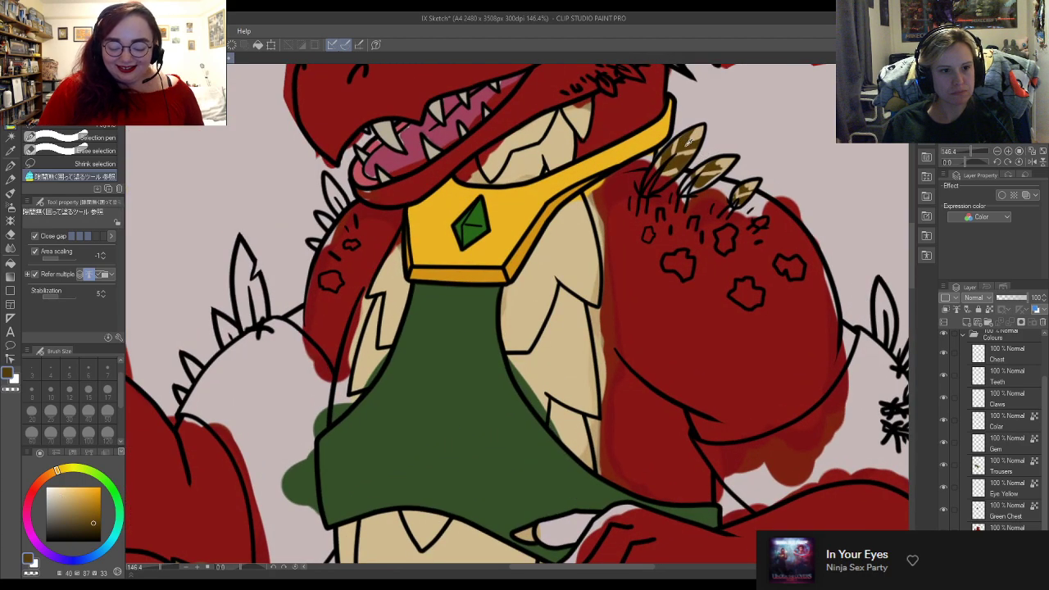
pyautogui.scroll(-1, 958, 402)
pyautogui.click(912, 373)
pyautogui.scroll(-5, 672, 334)
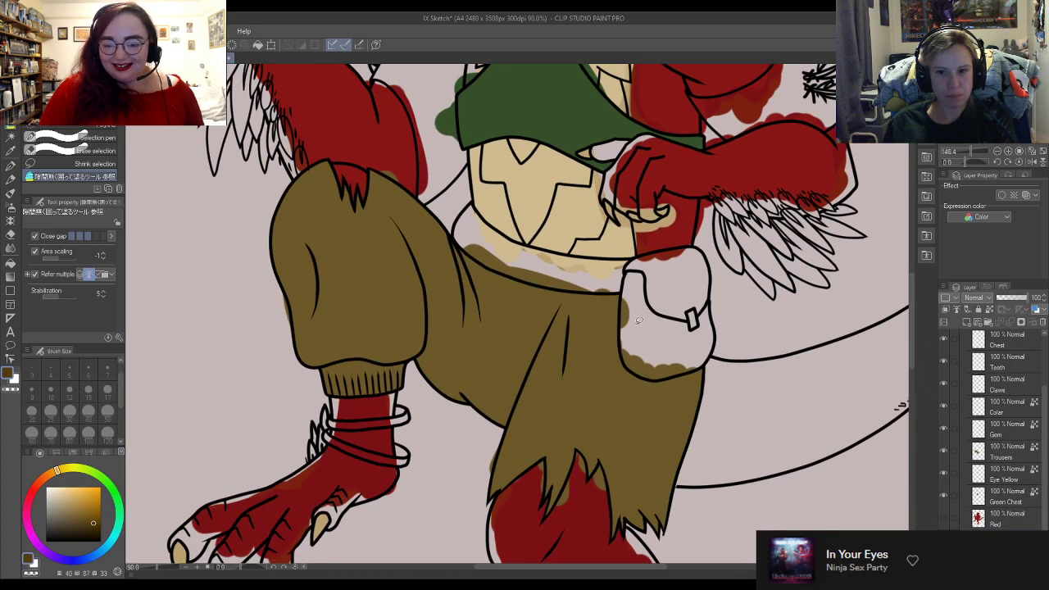
# Step: Sample the collar's gold and rename the collar's colour layer to Color &Bangles
pyautogui.scroll(-3, 646, 323)
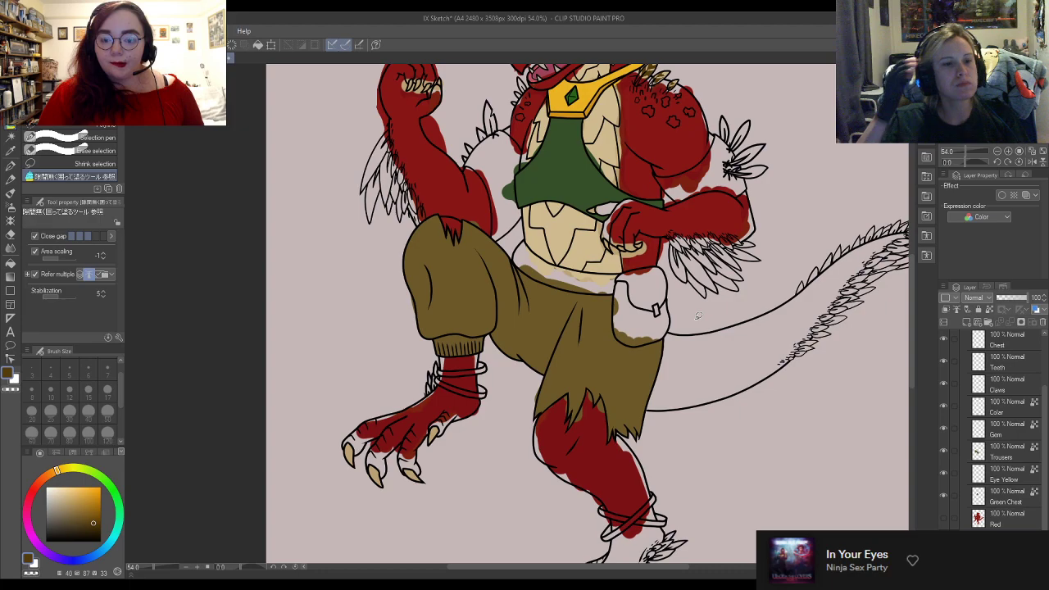
pyautogui.scroll(-1, 493, 492)
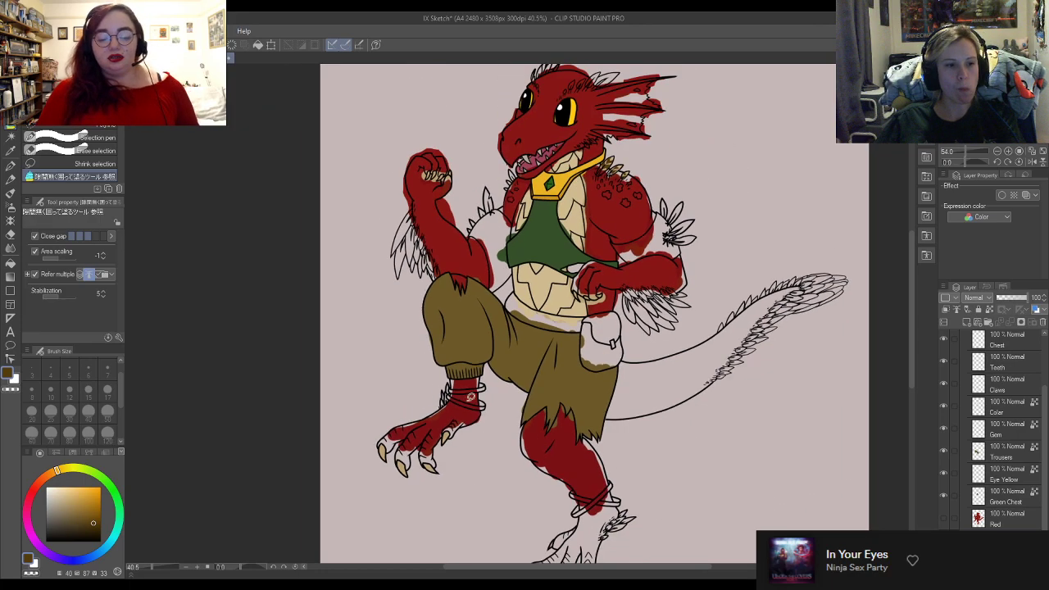
pyautogui.scroll(2, 550, 131)
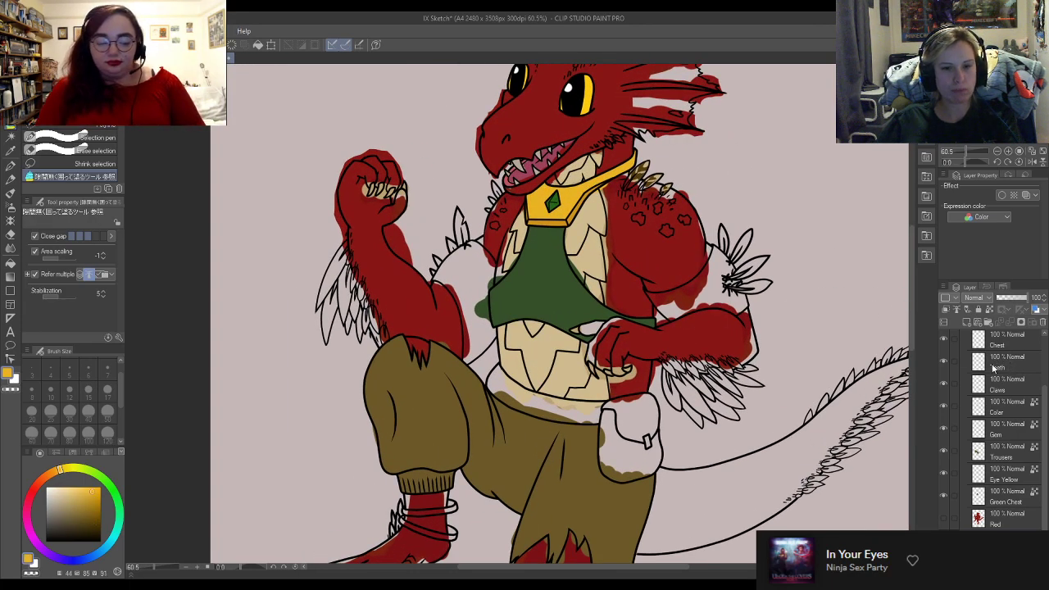
pyautogui.click(1012, 415)
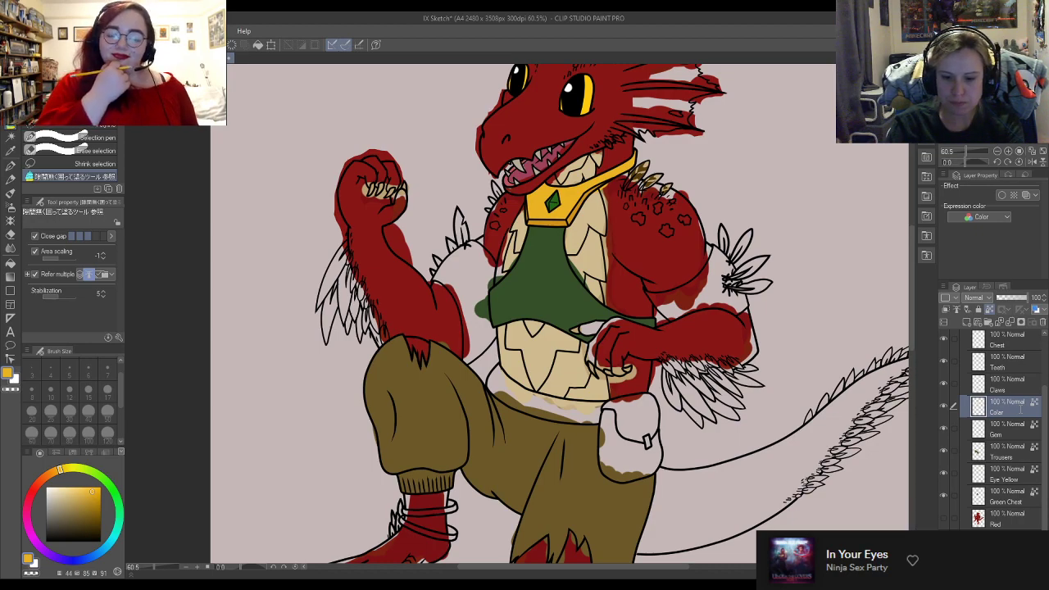
pyautogui.write('&Bangles')
pyautogui.press('Return')
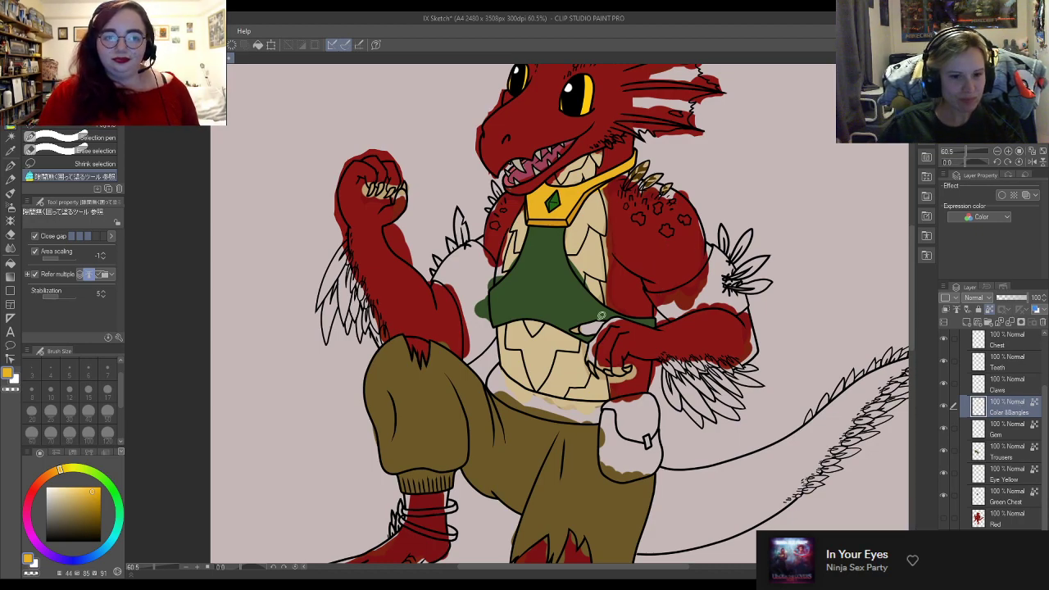
# Step: Unlock the transparent pixels of the Color &Bangles layer and fill the crossed bangles on the standing leg's ankle with gold using the lasso fill
pyautogui.scroll(-3, 607, 316)
pyautogui.scroll(2, 572, 500)
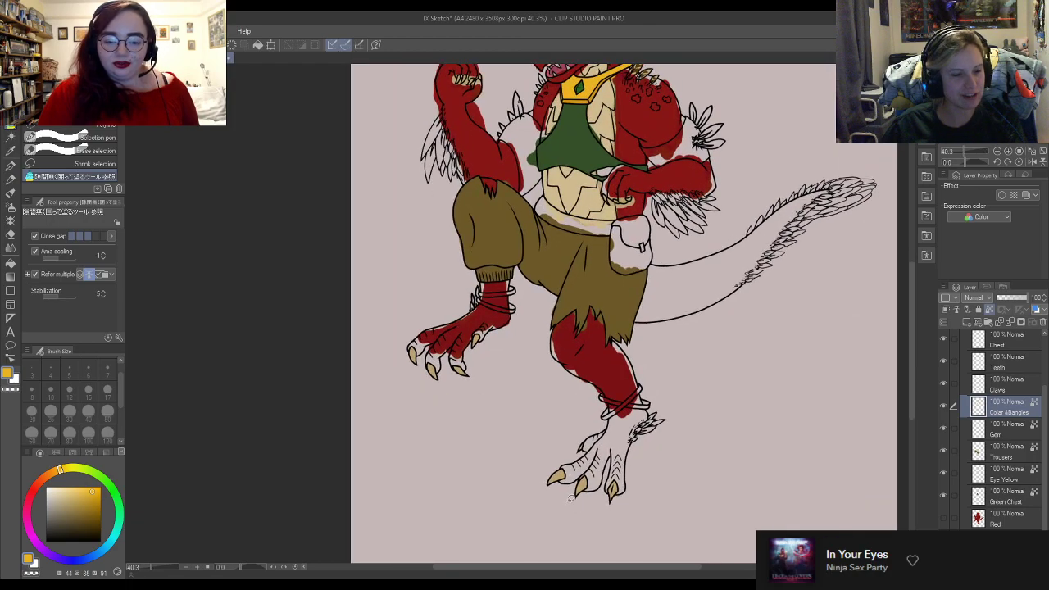
pyautogui.scroll(2, 571, 500)
pyautogui.scroll(2, 668, 354)
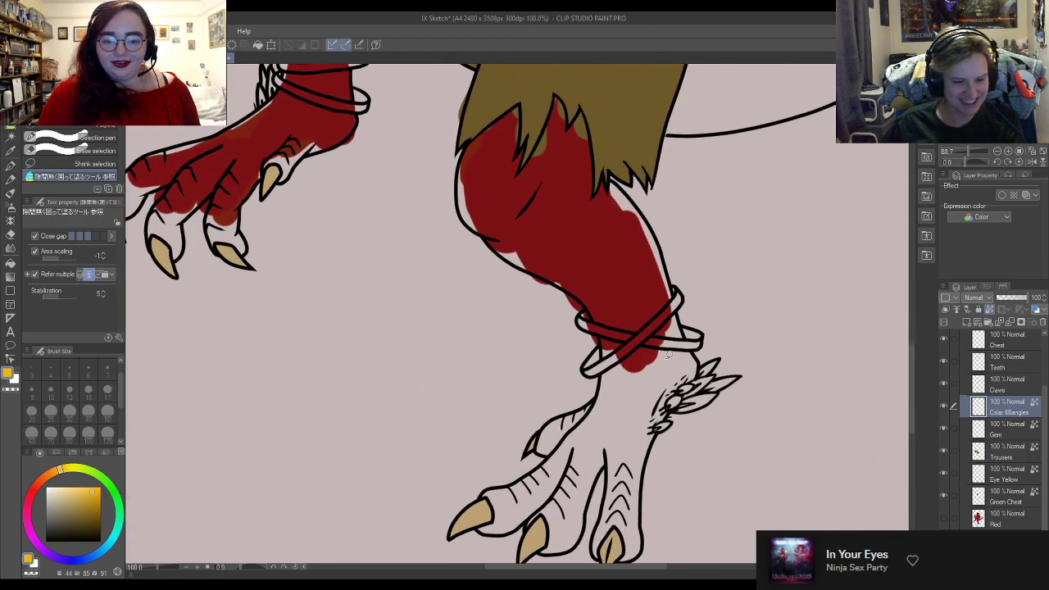
pyautogui.scroll(1, 669, 354)
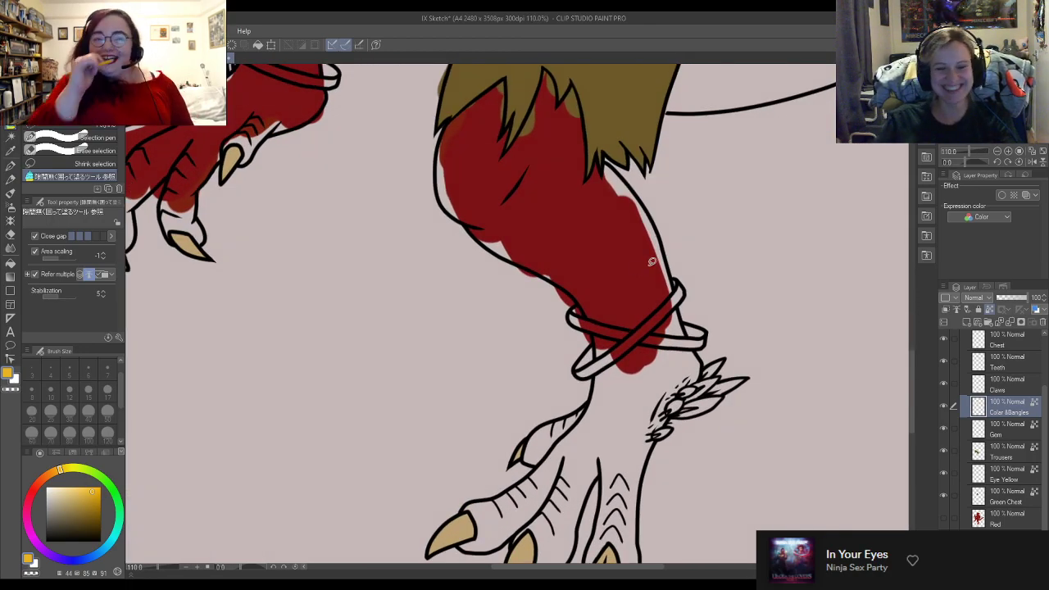
pyautogui.moveTo(691, 257)
pyautogui.mouseDown()
pyautogui.moveTo(637, 294)
pyautogui.moveTo(593, 289)
pyautogui.moveTo(545, 389)
pyautogui.moveTo(687, 354)
pyautogui.moveTo(733, 295)
pyautogui.moveTo(712, 273)
pyautogui.mouseUp()
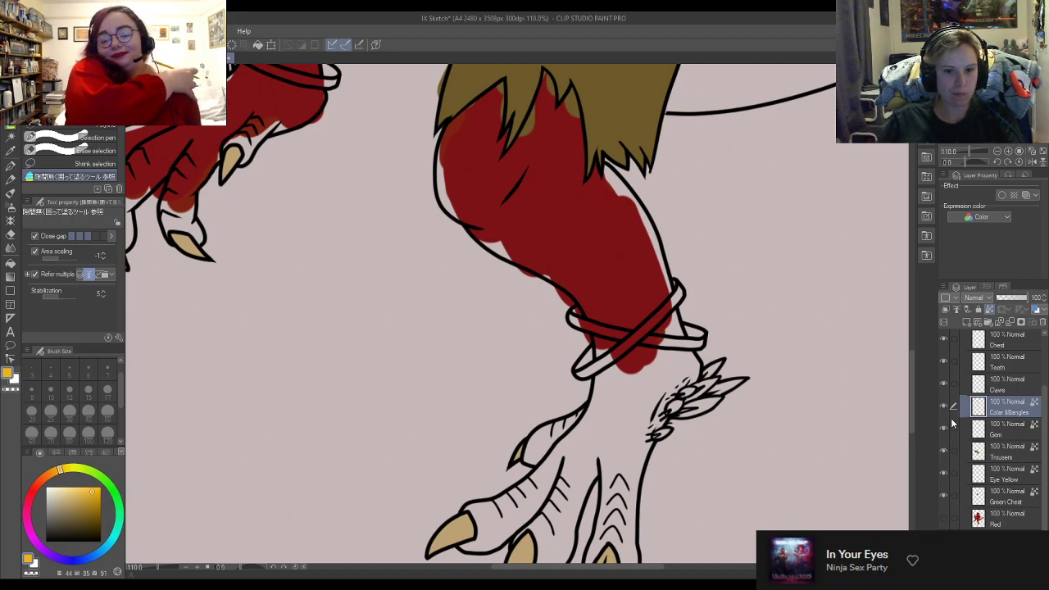
pyautogui.click(990, 309)
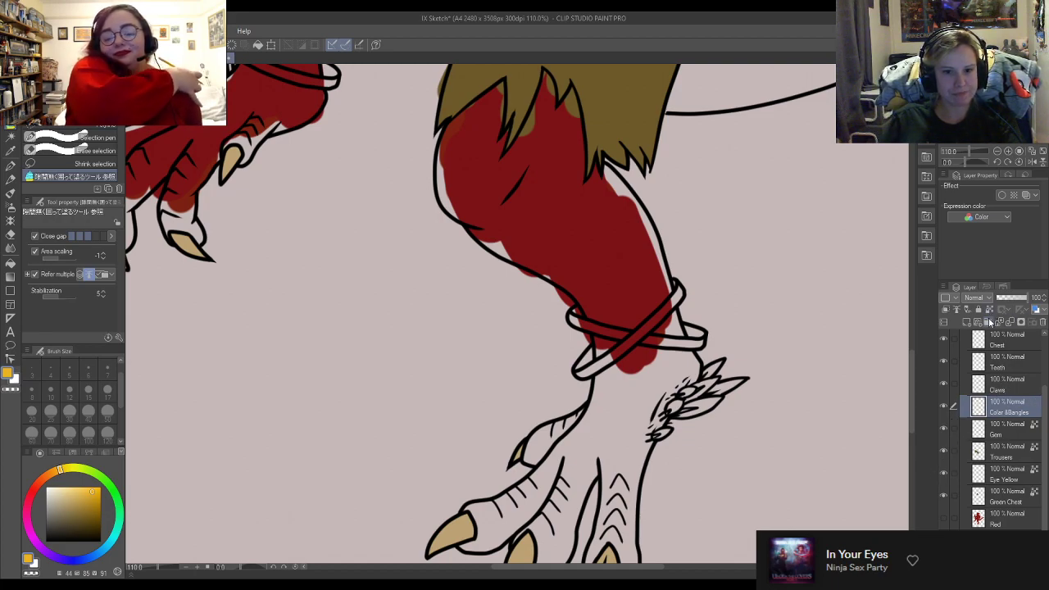
pyautogui.moveTo(640, 363)
pyautogui.mouseDown()
pyautogui.moveTo(727, 343)
pyautogui.moveTo(715, 244)
pyautogui.moveTo(552, 302)
pyautogui.moveTo(563, 400)
pyautogui.mouseUp()
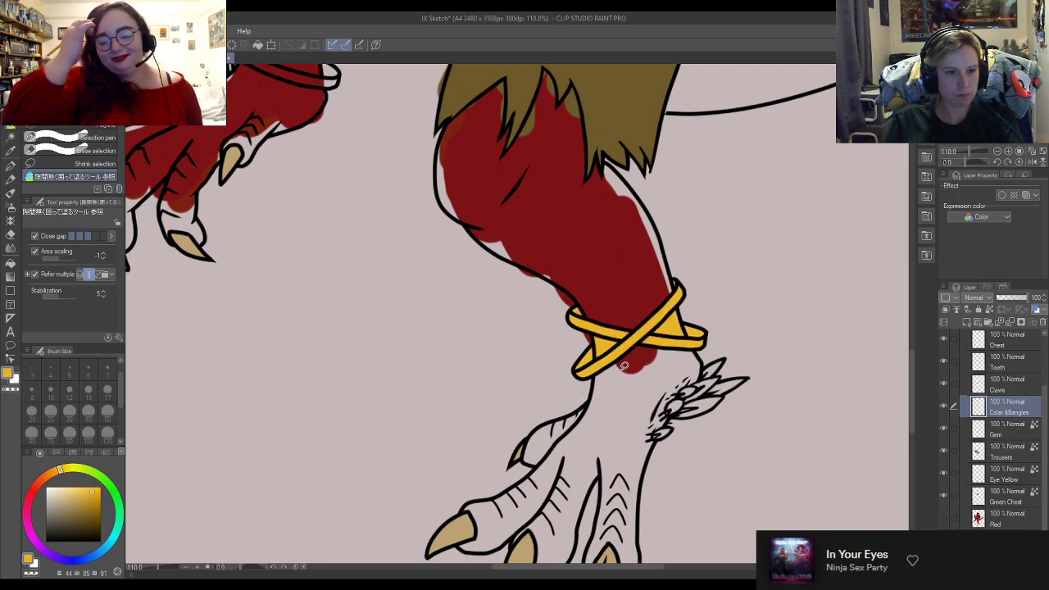
# Step: Erase the gold spill from the skin gaps between the crossed ankle bangles with the size 10 hard eraser
pyautogui.scroll(4, 656, 348)
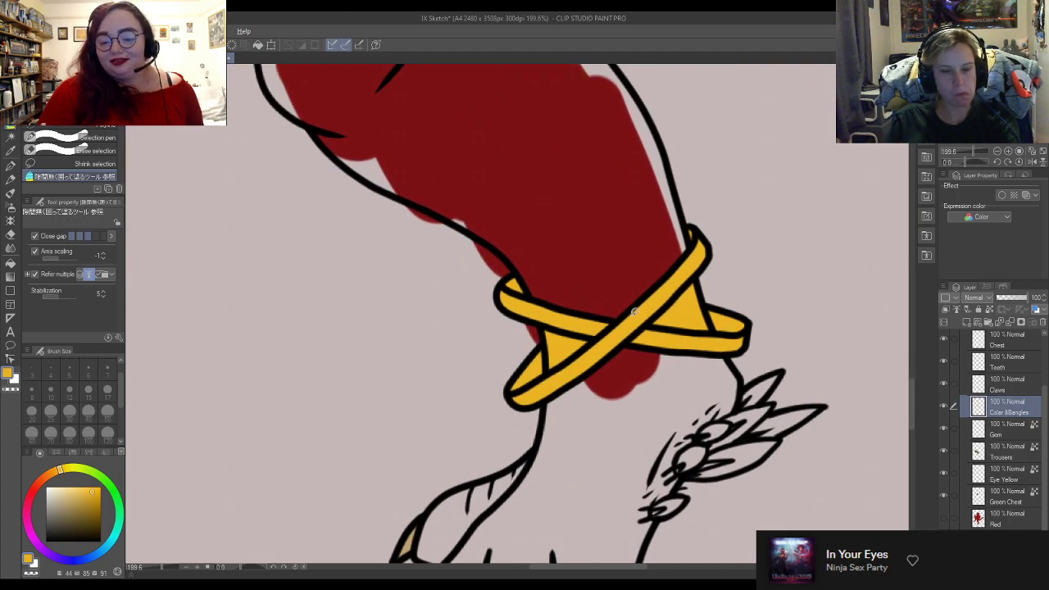
pyautogui.press('e')
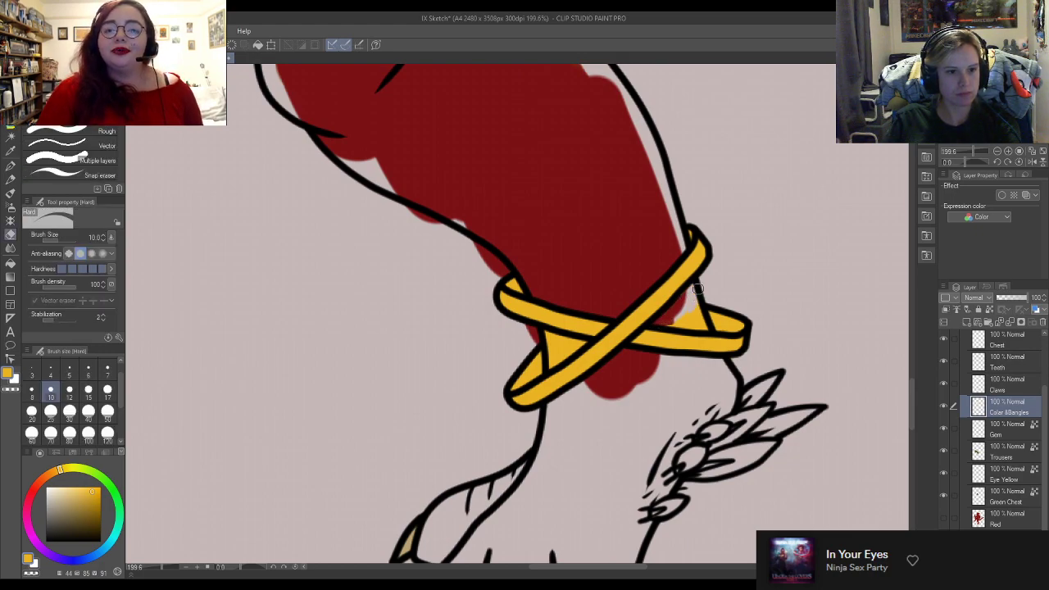
pyautogui.moveTo(704, 326)
pyautogui.mouseDown()
pyautogui.moveTo(668, 322)
pyautogui.moveTo(692, 319)
pyautogui.moveTo(690, 312)
pyautogui.mouseUp()
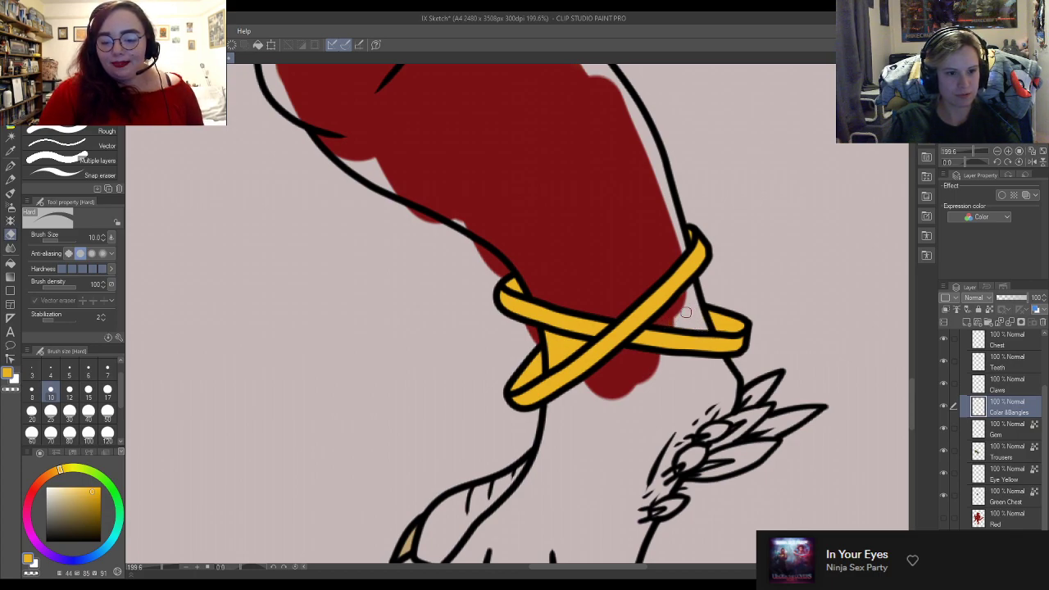
pyautogui.moveTo(550, 333)
pyautogui.mouseDown()
pyautogui.moveTo(553, 362)
pyautogui.moveTo(583, 343)
pyautogui.moveTo(560, 344)
pyautogui.mouseUp()
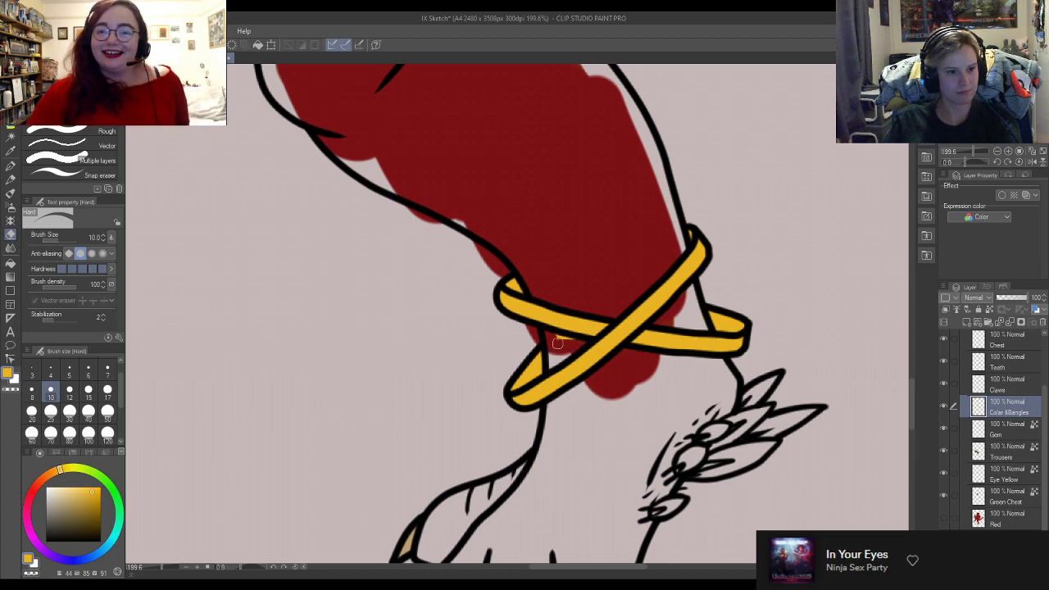
# Step: Fill both bangles on the raised leg's ankle with gold and lock the layer's transparent pixels again
pyautogui.press('m')
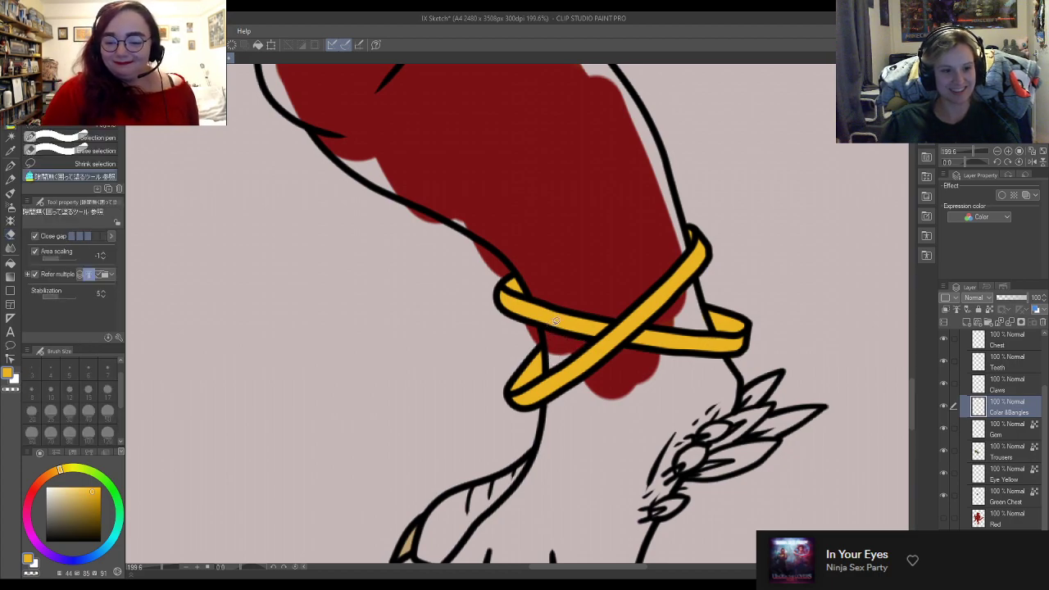
pyautogui.scroll(-5, 556, 322)
pyautogui.scroll(3, 497, 239)
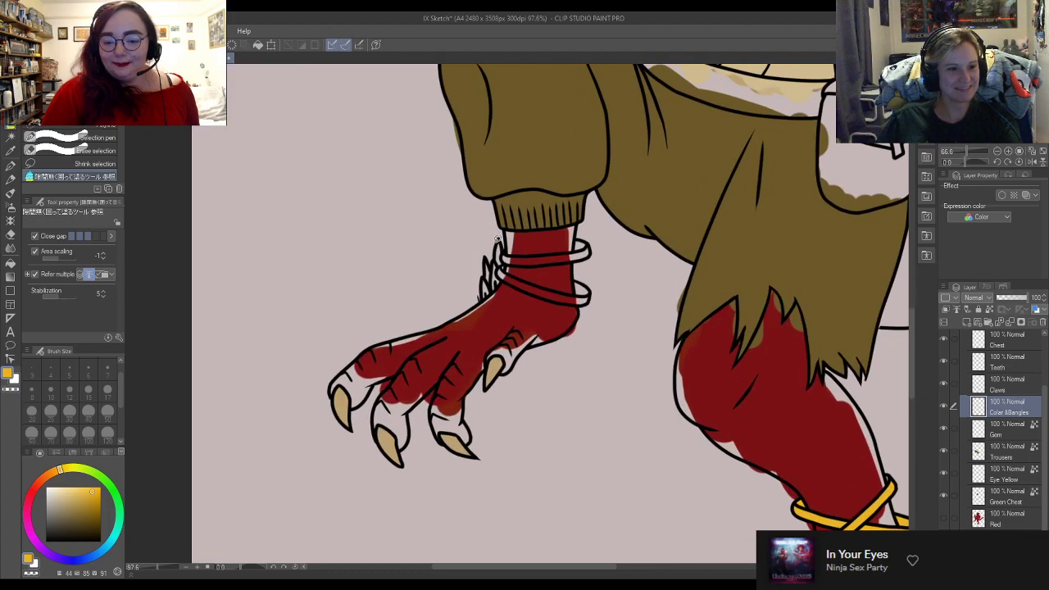
pyautogui.scroll(4, 498, 238)
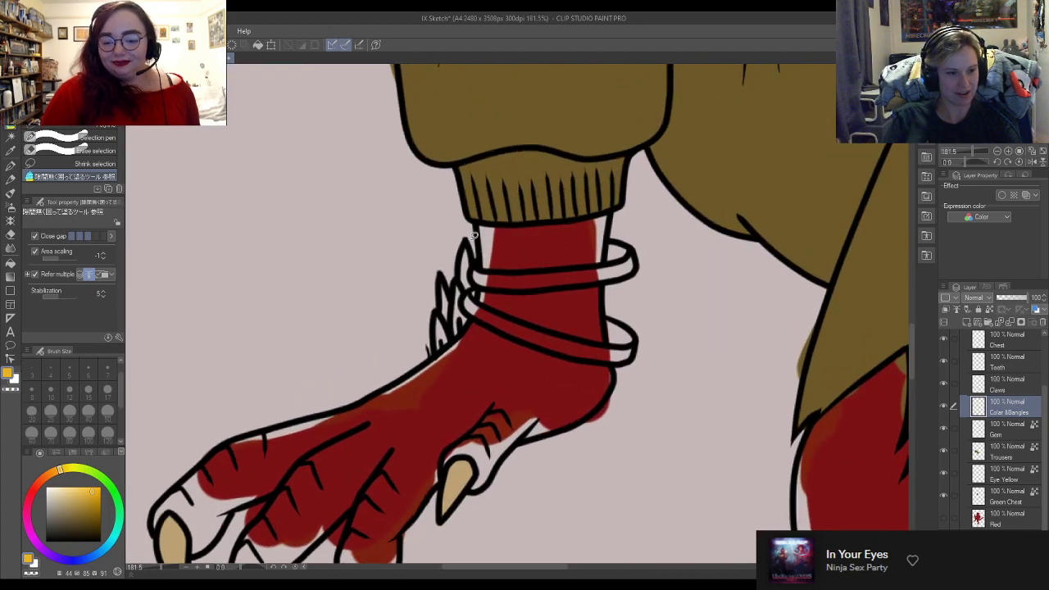
pyautogui.moveTo(496, 257)
pyautogui.mouseDown()
pyautogui.moveTo(465, 250)
pyautogui.moveTo(468, 277)
pyautogui.moveTo(490, 295)
pyautogui.moveTo(604, 300)
pyautogui.moveTo(626, 229)
pyautogui.moveTo(529, 240)
pyautogui.mouseUp()
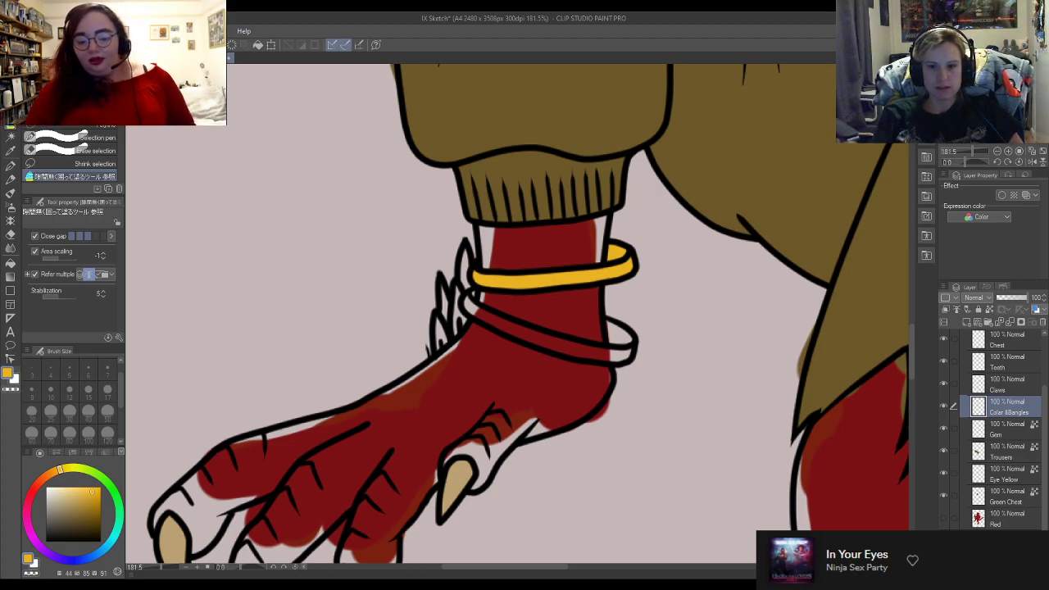
pyautogui.moveTo(579, 319)
pyautogui.mouseDown()
pyautogui.moveTo(649, 367)
pyautogui.moveTo(569, 386)
pyautogui.moveTo(494, 349)
pyautogui.moveTo(465, 309)
pyautogui.moveTo(473, 285)
pyautogui.mouseUp()
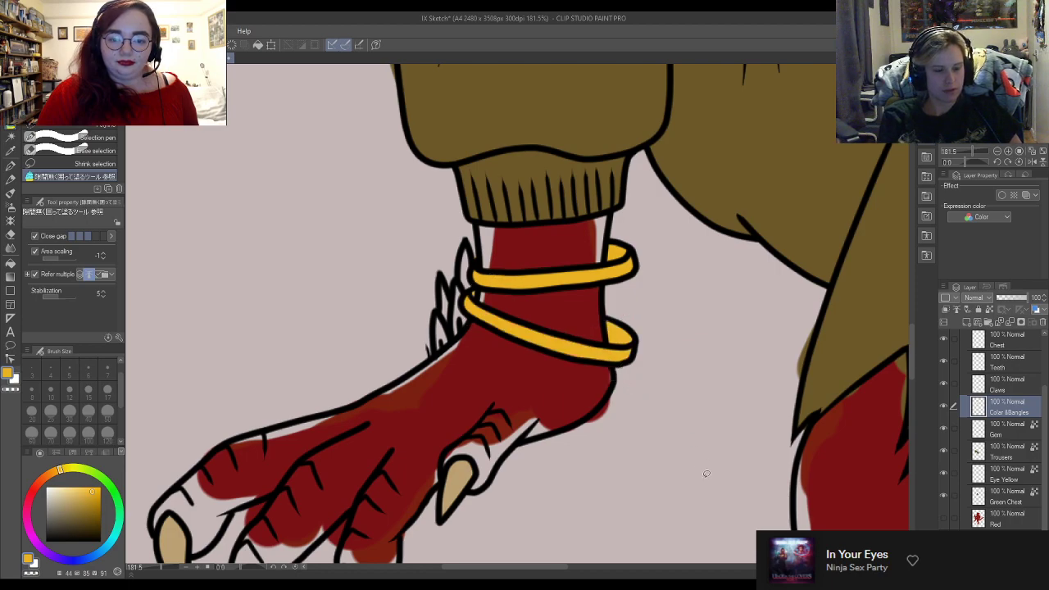
pyautogui.scroll(-2, 350, 192)
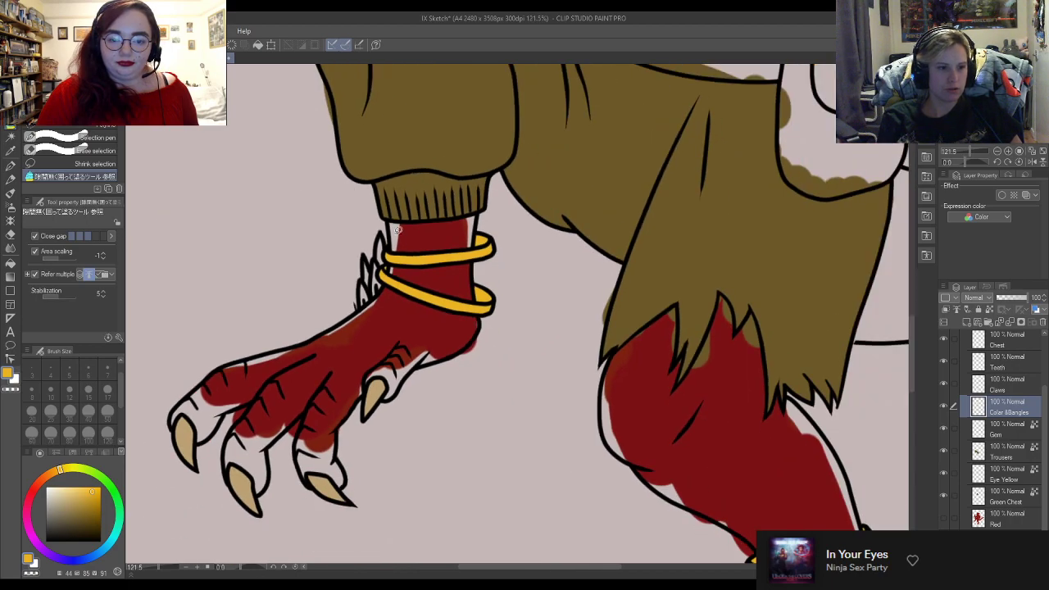
pyautogui.scroll(-3, 441, 277)
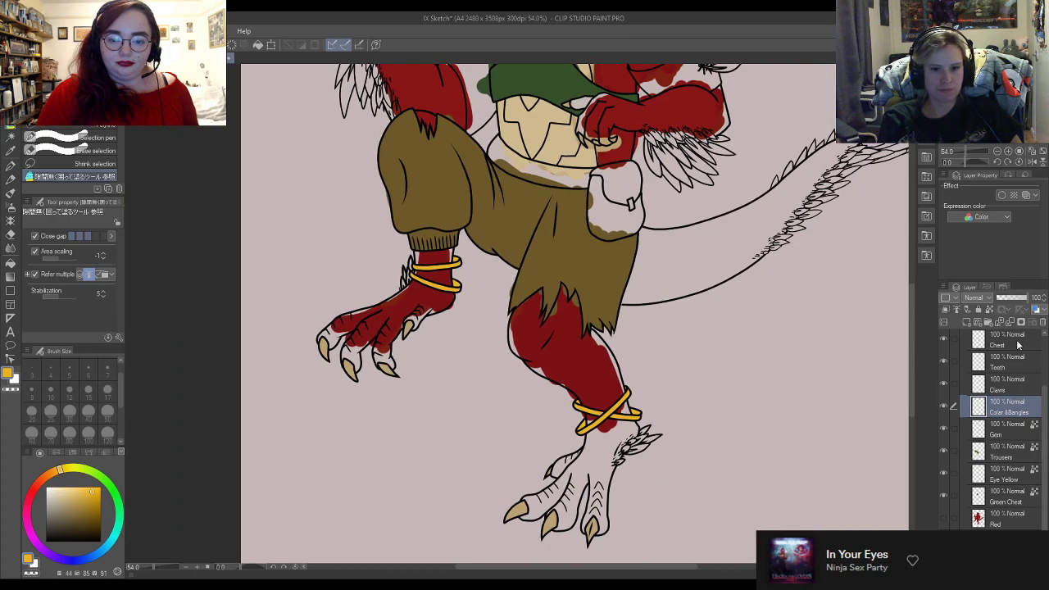
pyautogui.click(995, 309)
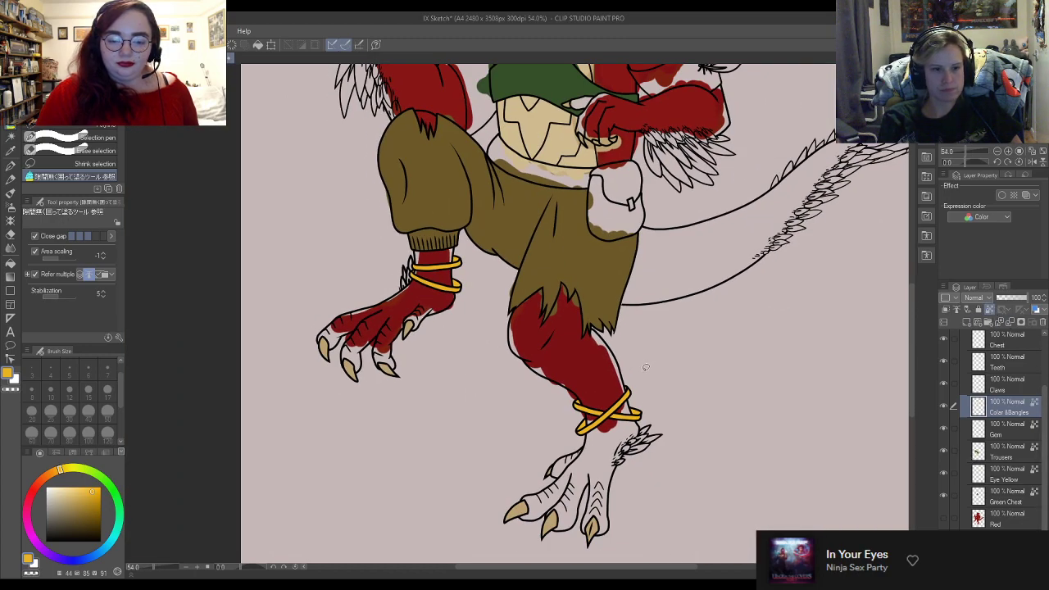
# Step: Sample the light beige of the chest from the rough colours, hide the rough colours and make the Chest layer active
pyautogui.scroll(-3, 625, 366)
pyautogui.scroll(2, 576, 211)
pyautogui.scroll(2, 677, 414)
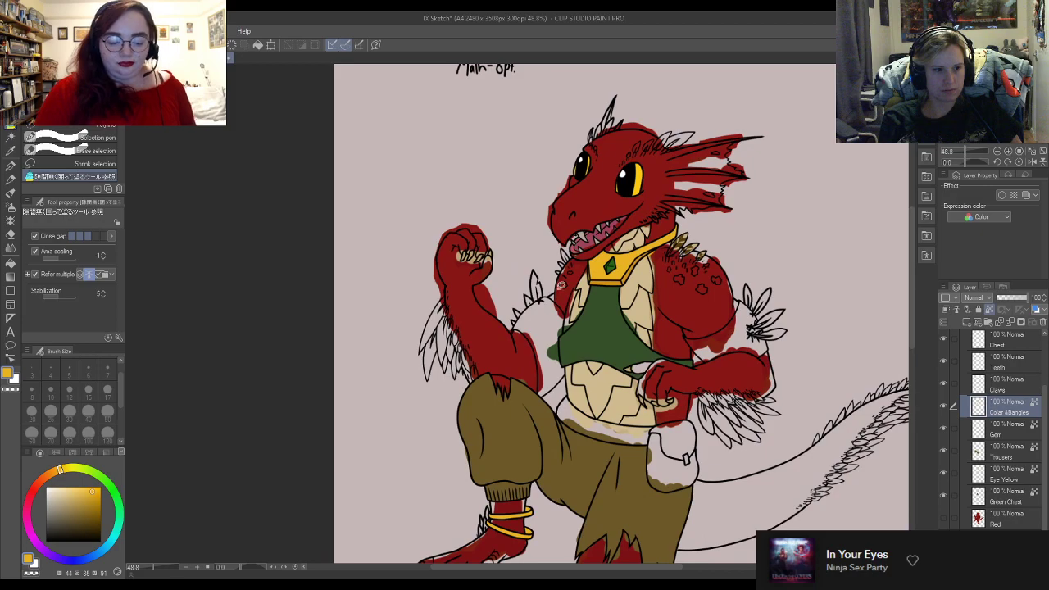
pyautogui.scroll(2, 666, 414)
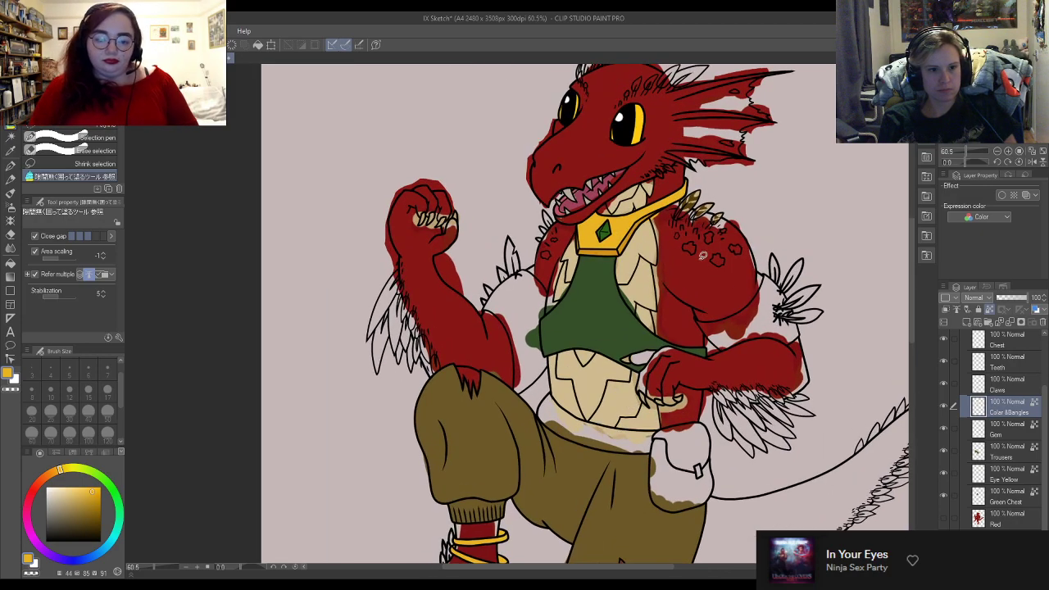
pyautogui.scroll(2, 691, 206)
pyautogui.keyDown('alt'); pyautogui.click(656, 211); pyautogui.keyUp('alt')
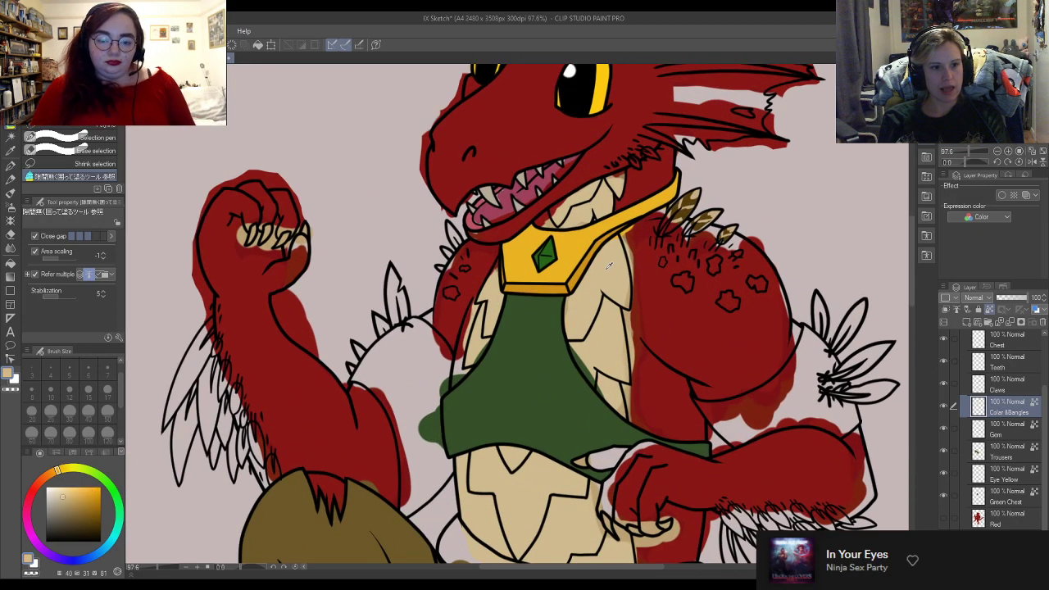
pyautogui.click(955, 345)
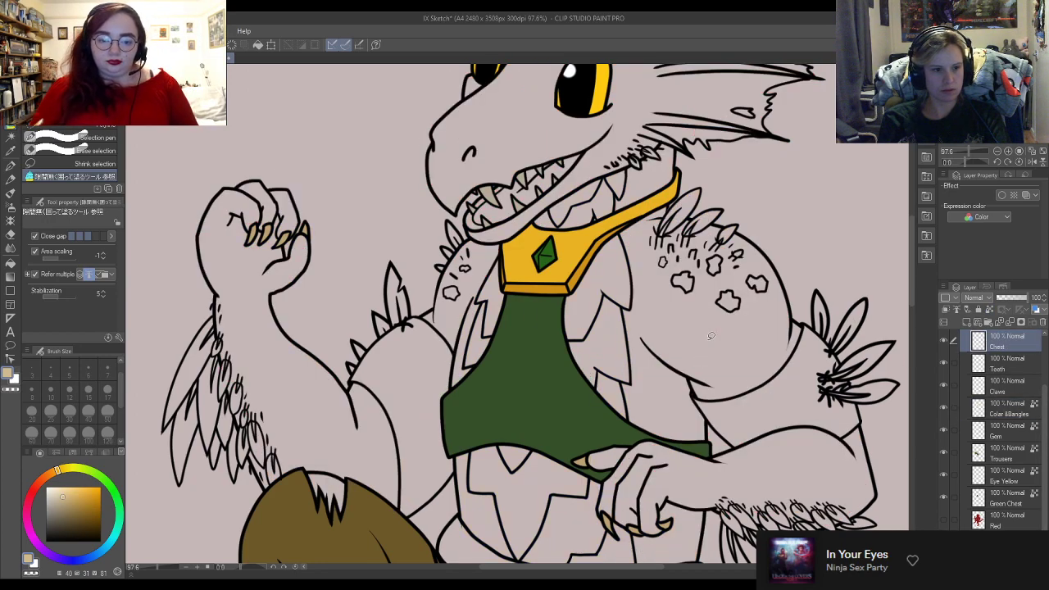
# Step: Fill the chest scales on both sides of the green top and the throat scales above the collar with light beige
pyautogui.moveTo(638, 239)
pyautogui.mouseDown()
pyautogui.moveTo(586, 241)
pyautogui.moveTo(543, 347)
pyautogui.moveTo(608, 421)
pyautogui.moveTo(668, 360)
pyautogui.moveTo(664, 292)
pyautogui.mouseUp()
pyautogui.hotkey('ctrl', 'z')
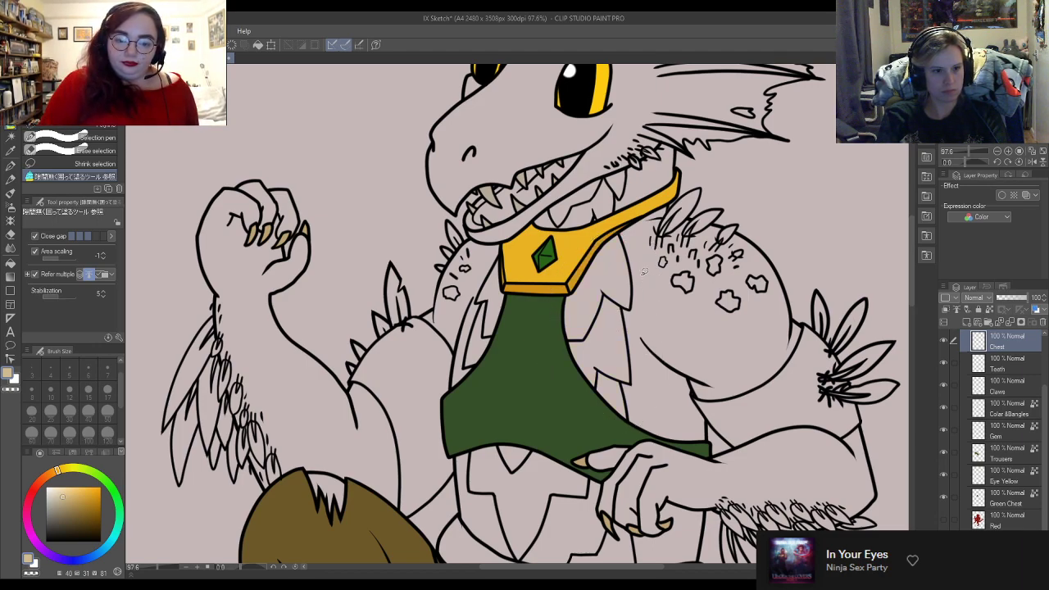
pyautogui.moveTo(641, 253)
pyautogui.mouseDown()
pyautogui.moveTo(628, 231)
pyautogui.moveTo(614, 230)
pyautogui.moveTo(561, 300)
pyautogui.moveTo(580, 414)
pyautogui.moveTo(626, 430)
pyautogui.moveTo(655, 270)
pyautogui.moveTo(641, 246)
pyautogui.mouseUp()
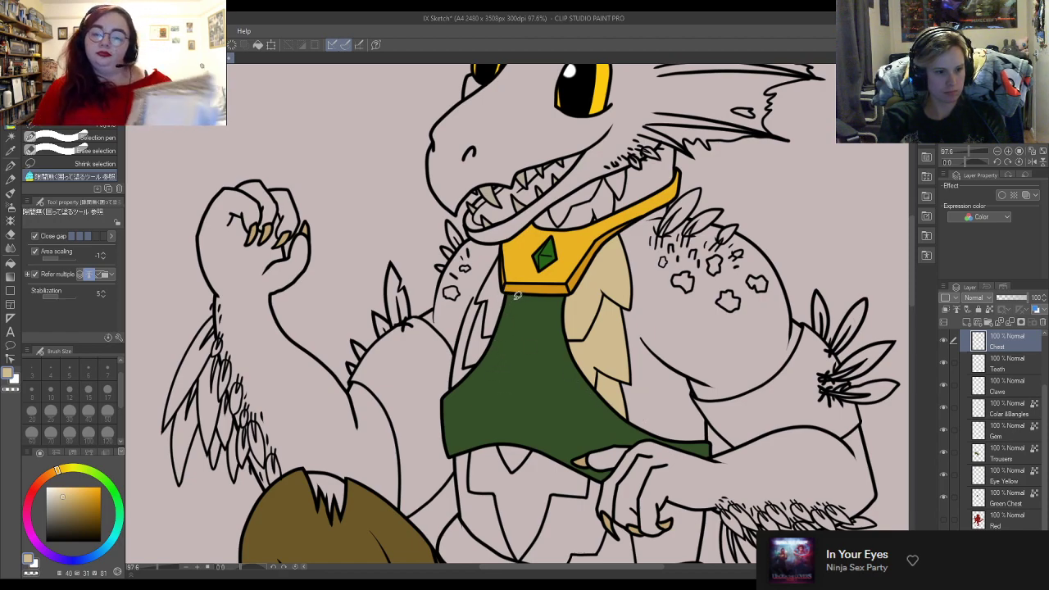
pyautogui.moveTo(513, 294)
pyautogui.mouseDown()
pyautogui.moveTo(503, 254)
pyautogui.moveTo(492, 252)
pyautogui.moveTo(466, 299)
pyautogui.moveTo(463, 375)
pyautogui.moveTo(482, 384)
pyautogui.mouseUp()
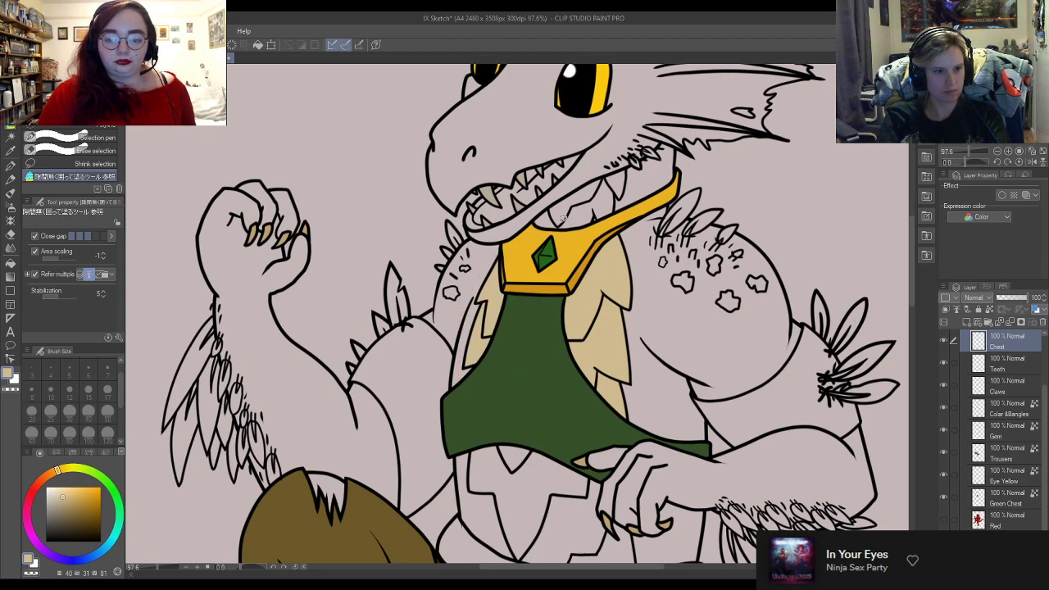
pyautogui.moveTo(529, 216)
pyautogui.mouseDown()
pyautogui.moveTo(574, 232)
pyautogui.moveTo(613, 213)
pyautogui.moveTo(633, 200)
pyautogui.moveTo(632, 161)
pyautogui.mouseUp()
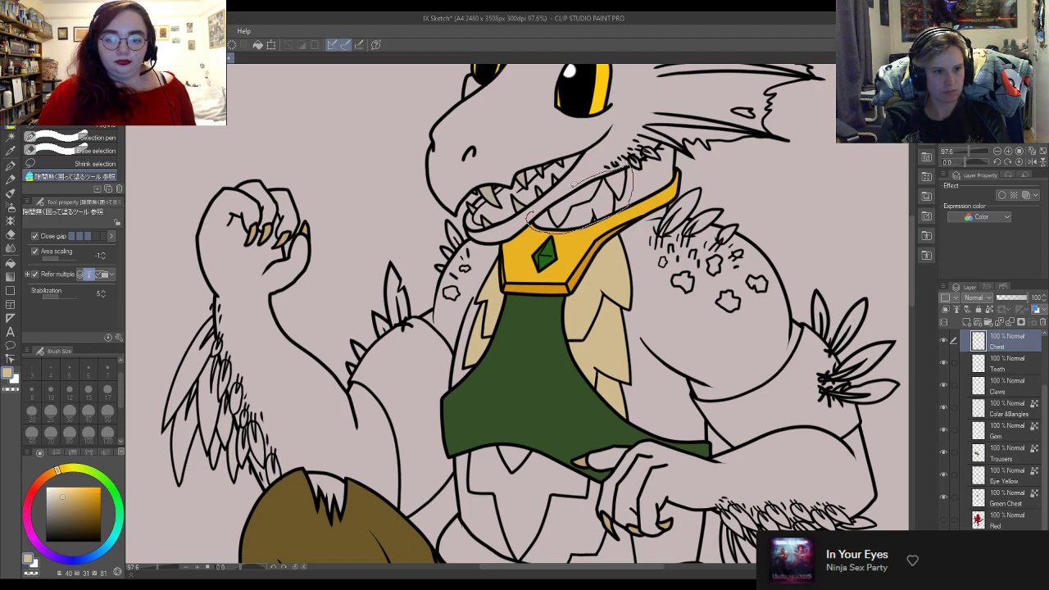
pyautogui.hotkey('ctrl', 'd')
# Step: Fill the belly scales between the green top and the waistband with light beige, and resample the claw and belly colours
pyautogui.scroll(-4, 505, 313)
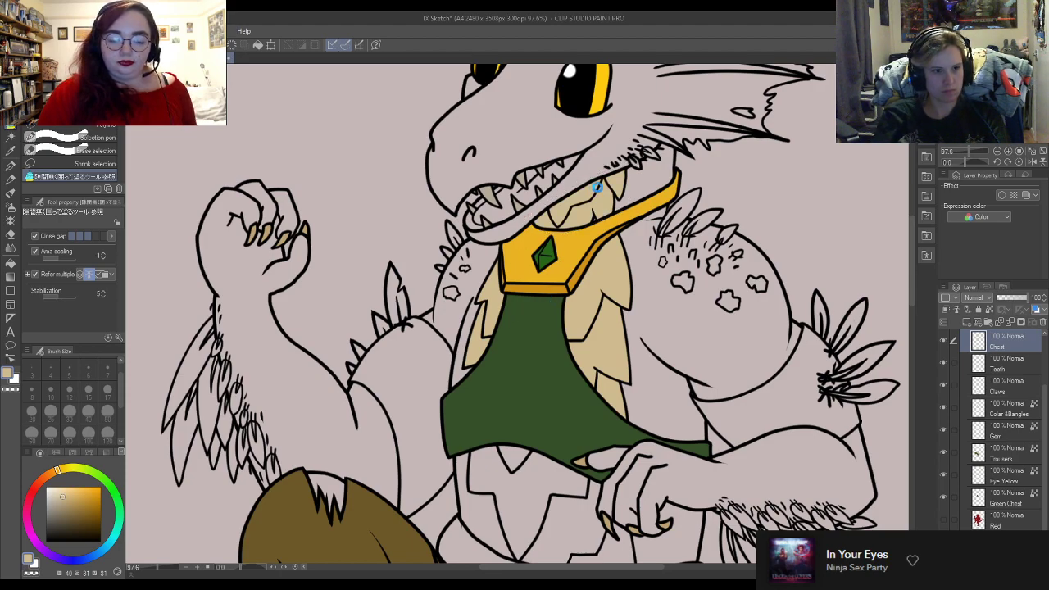
pyautogui.scroll(4, 587, 320)
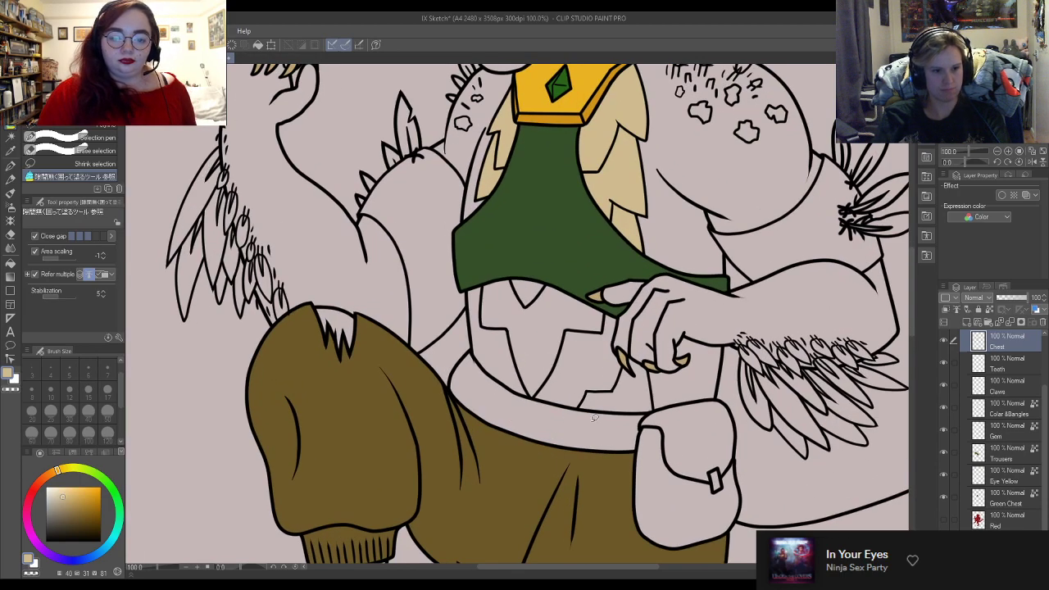
pyautogui.moveTo(635, 417); pyautogui.dragTo(672, 403)
pyautogui.moveTo(660, 366)
pyautogui.mouseDown()
pyautogui.moveTo(626, 315)
pyautogui.moveTo(573, 277)
pyautogui.moveTo(469, 272)
pyautogui.moveTo(468, 366)
pyautogui.moveTo(506, 399)
pyautogui.moveTo(625, 416)
pyautogui.mouseUp()
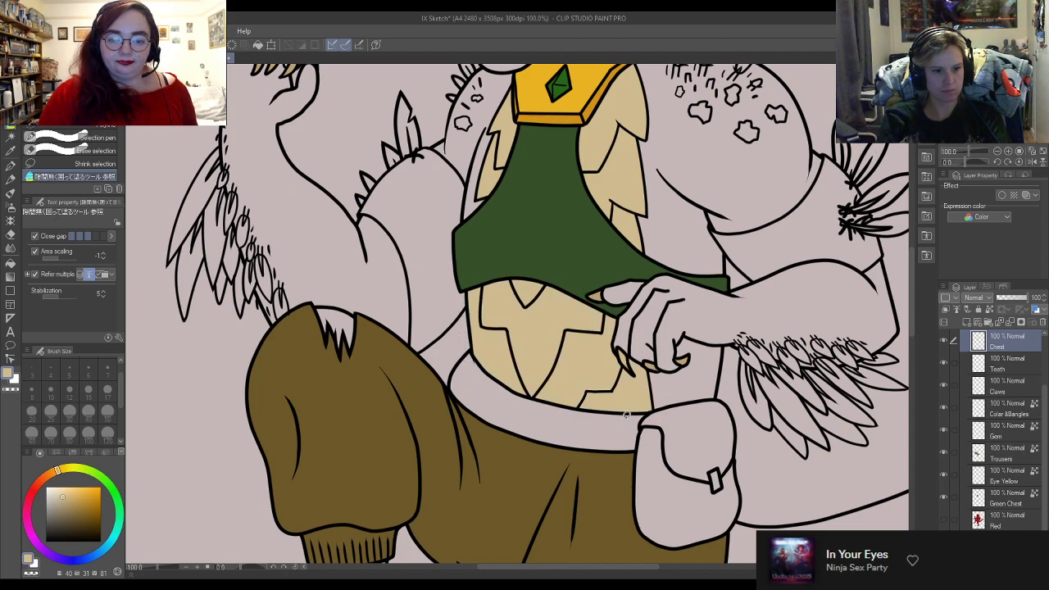
pyautogui.keyDown('alt'); pyautogui.click(598, 294); pyautogui.keyUp('alt')
pyautogui.keyDown('alt'); pyautogui.click(580, 375); pyautogui.keyUp('alt')
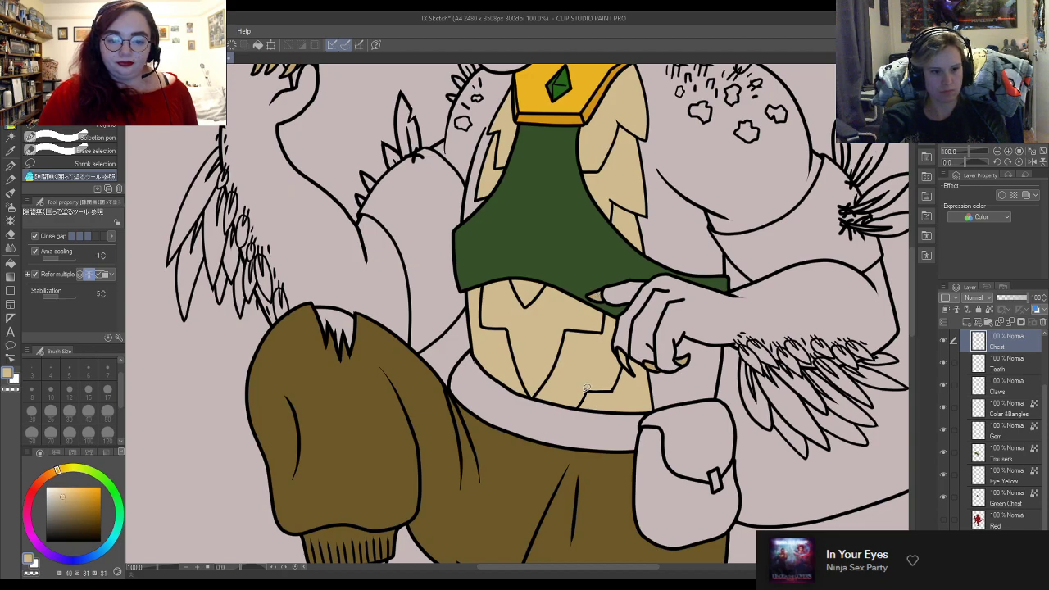
pyautogui.press('e')
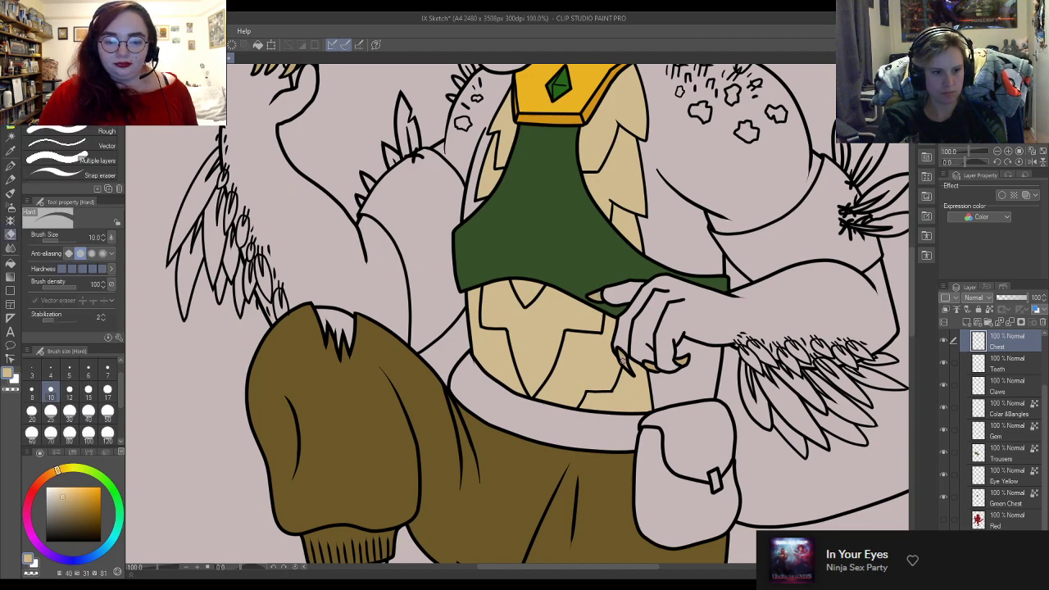
pyautogui.press('m')
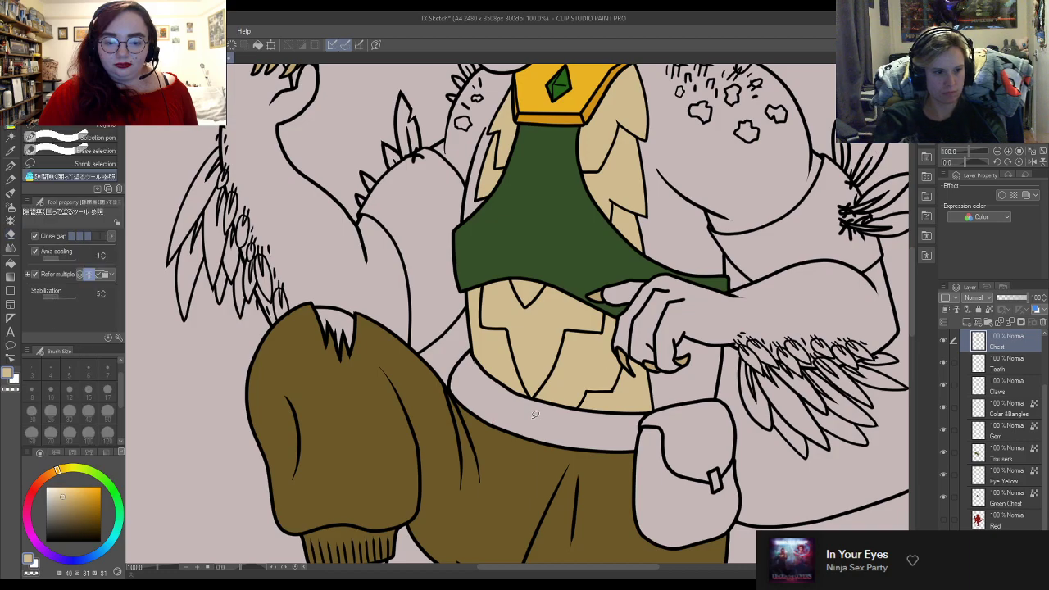
pyautogui.hotkey('ctrl', '0')
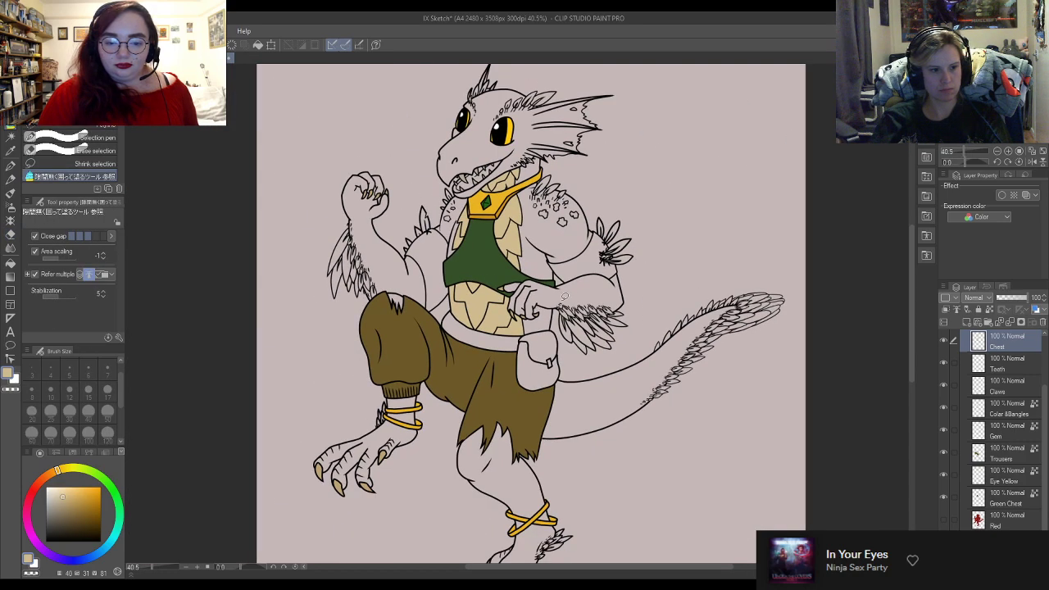
pyautogui.scroll(-2, 544, 287)
pyautogui.scroll(1, 451, 285)
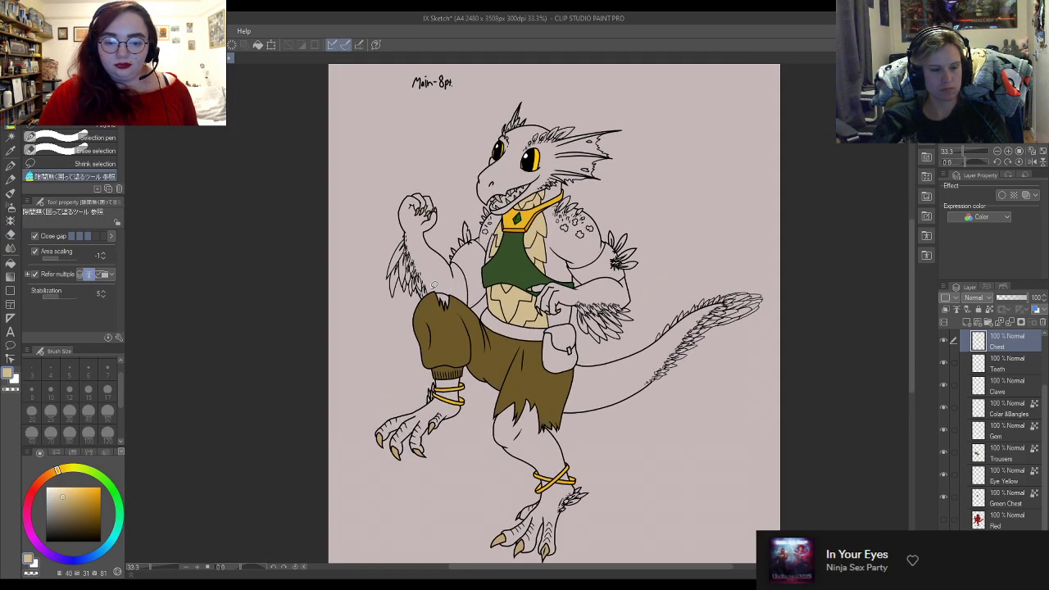
pyautogui.scroll(-1, 434, 284)
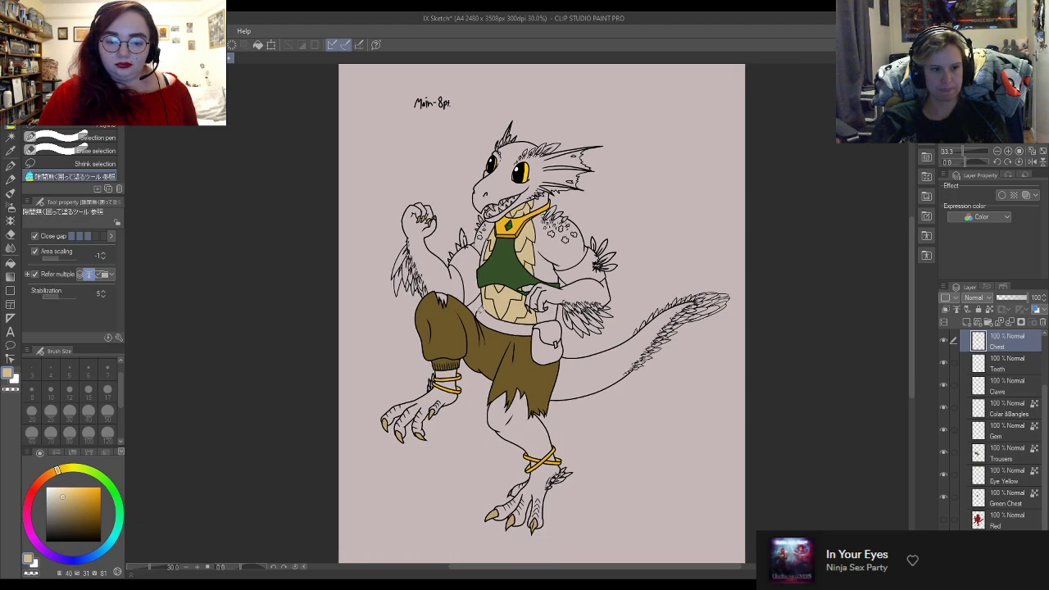
pyautogui.scroll(4, 498, 340)
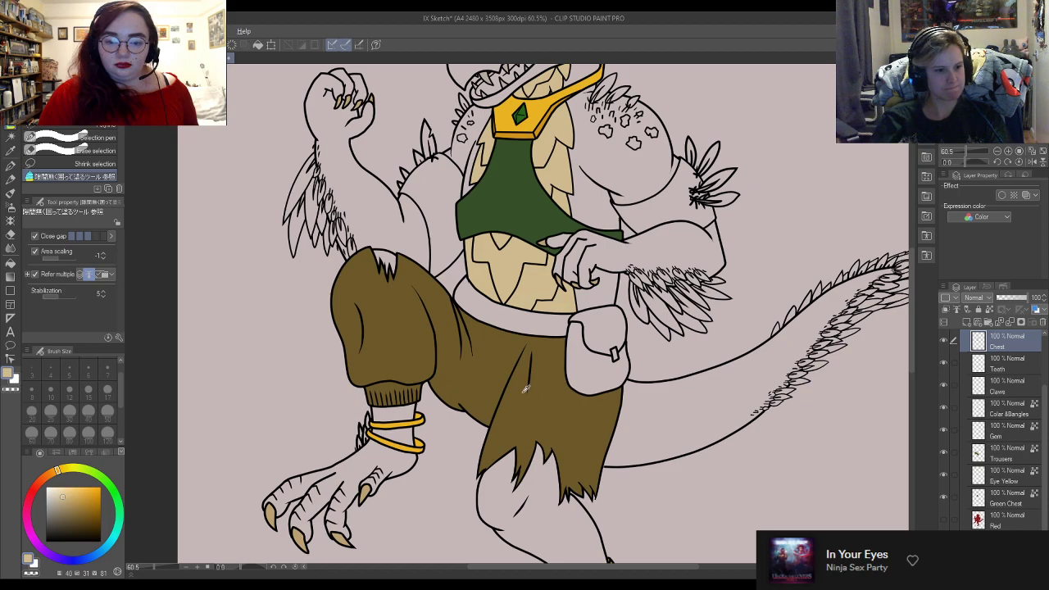
# Step: Sample the trousers' brown and shift the drawing colour to a saturated dark reddish brown for the belt (27, 100, 43)
pyautogui.keyDown('alt'); pyautogui.click(574, 424); pyautogui.keyUp('alt')
pyautogui.click(51, 472)
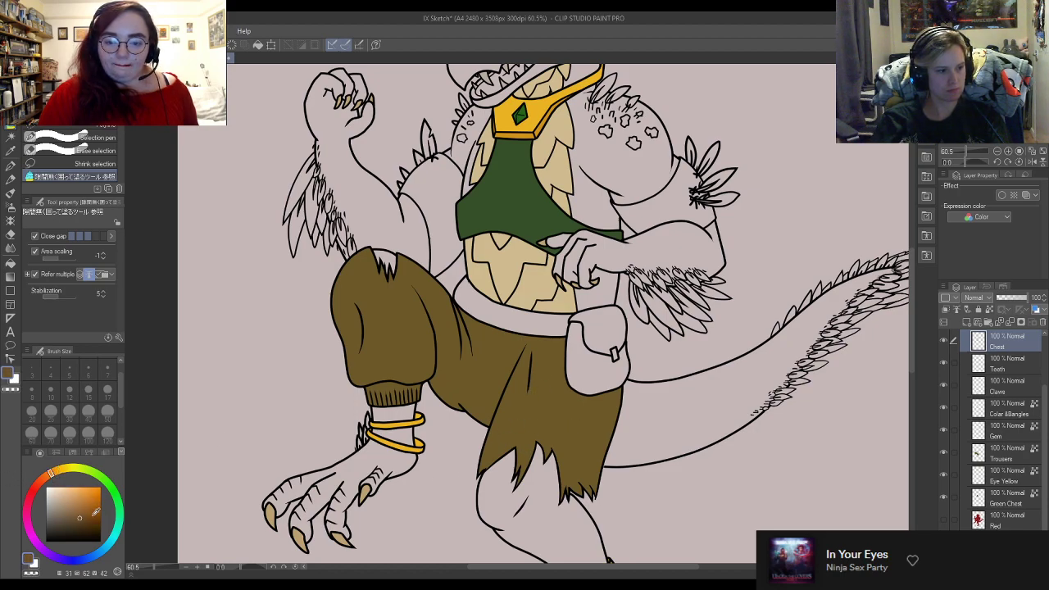
pyautogui.moveTo(100, 514); pyautogui.dragTo(102, 509)
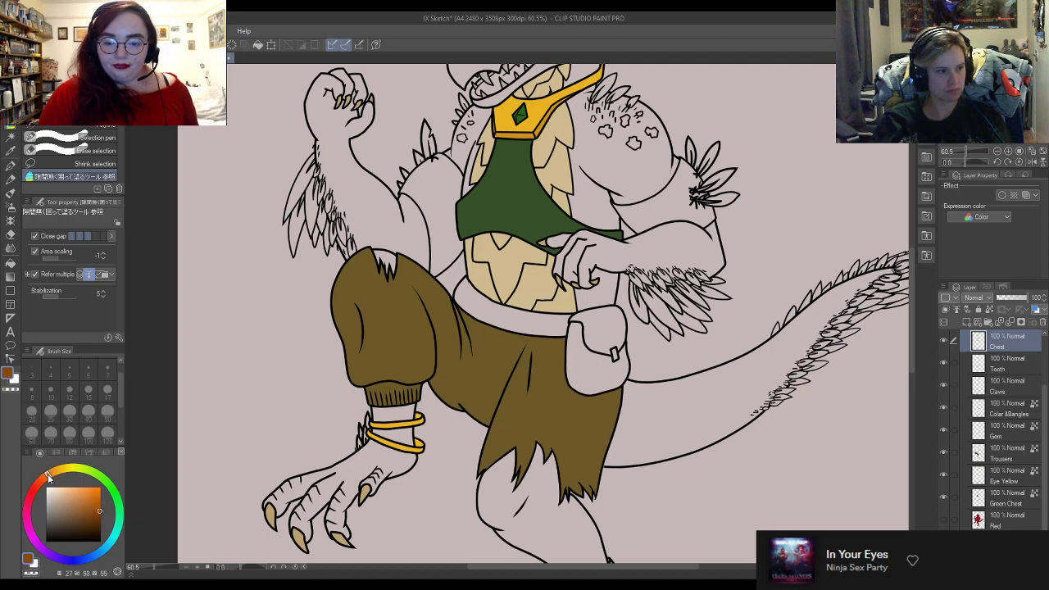
pyautogui.scroll(3, 522, 361)
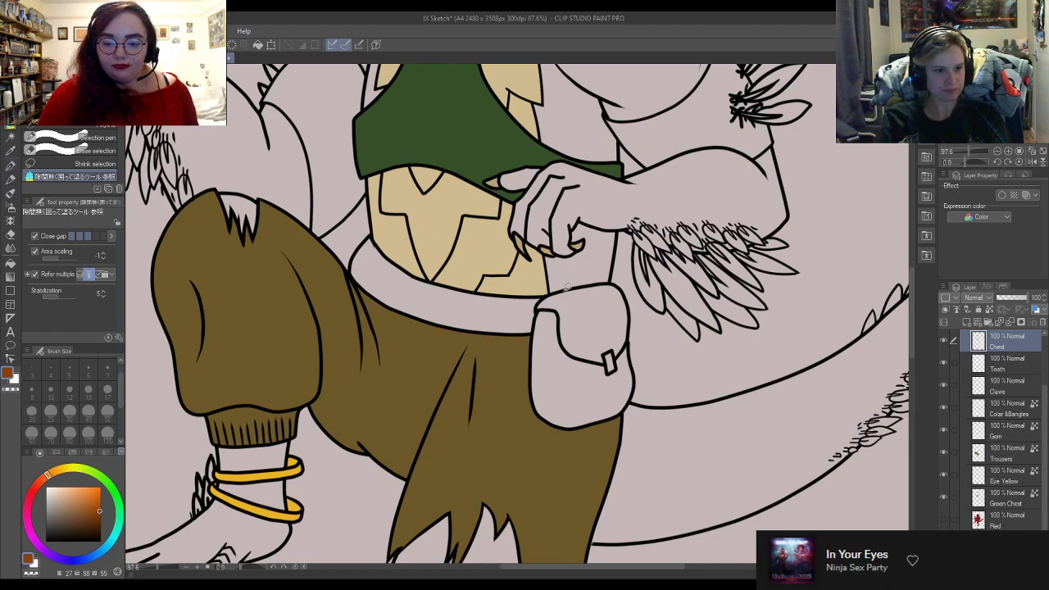
pyautogui.moveTo(559, 279)
pyautogui.mouseDown()
pyautogui.moveTo(555, 446)
pyautogui.moveTo(631, 422)
pyautogui.moveTo(668, 348)
pyautogui.moveTo(652, 284)
pyautogui.moveTo(622, 267)
pyautogui.moveTo(577, 271)
pyautogui.mouseUp()
pyautogui.hotkey('ctrl', 'z')
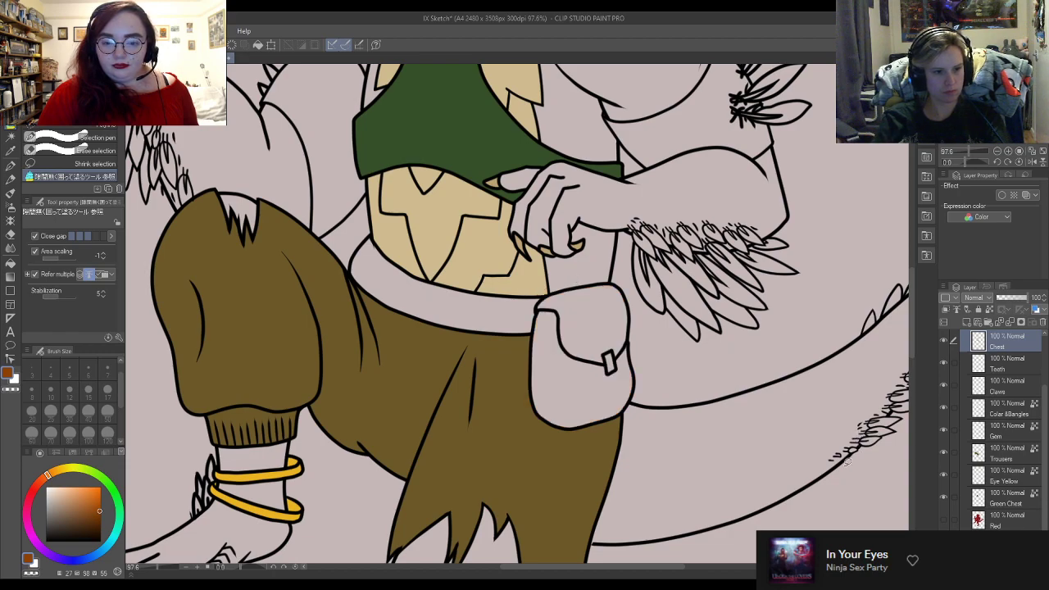
pyautogui.click(100, 518)
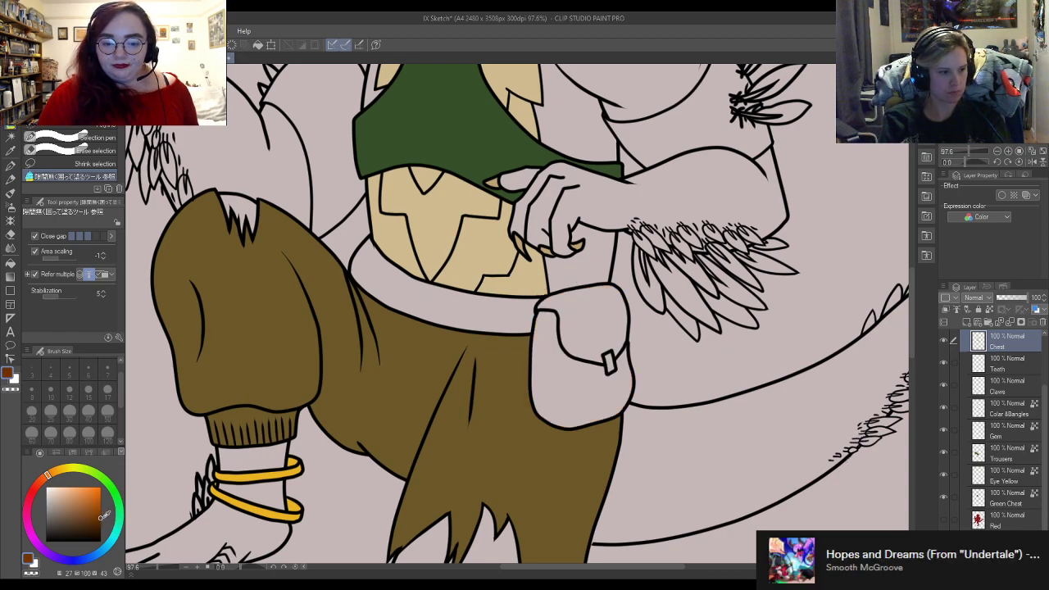
# Step: Add a new layer above Chest and name it "Blet and Pouch"
pyautogui.click(968, 324)
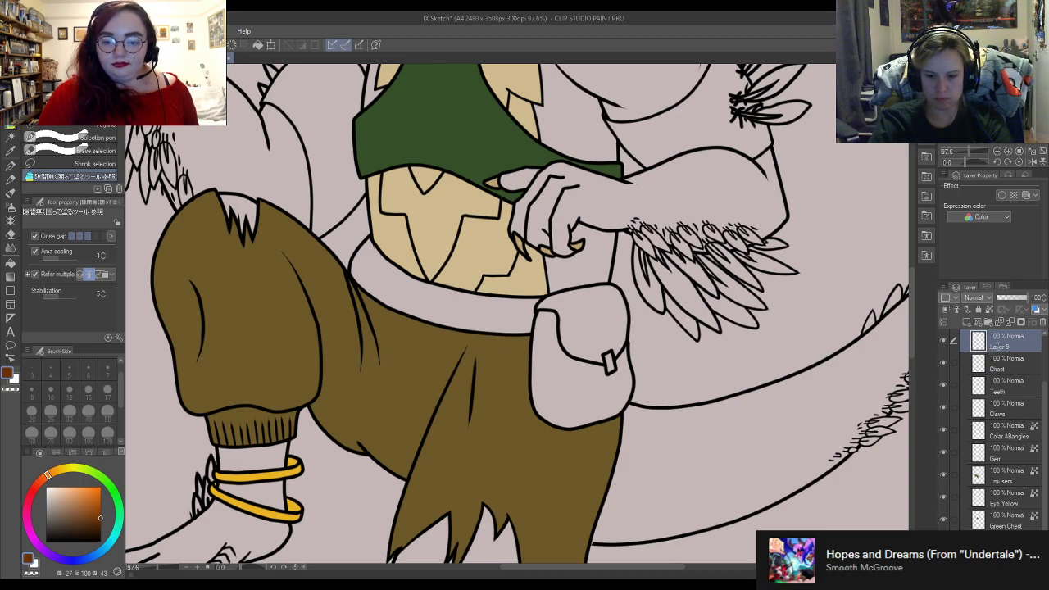
pyautogui.write('Blet and Pouch')
pyautogui.press('Return')
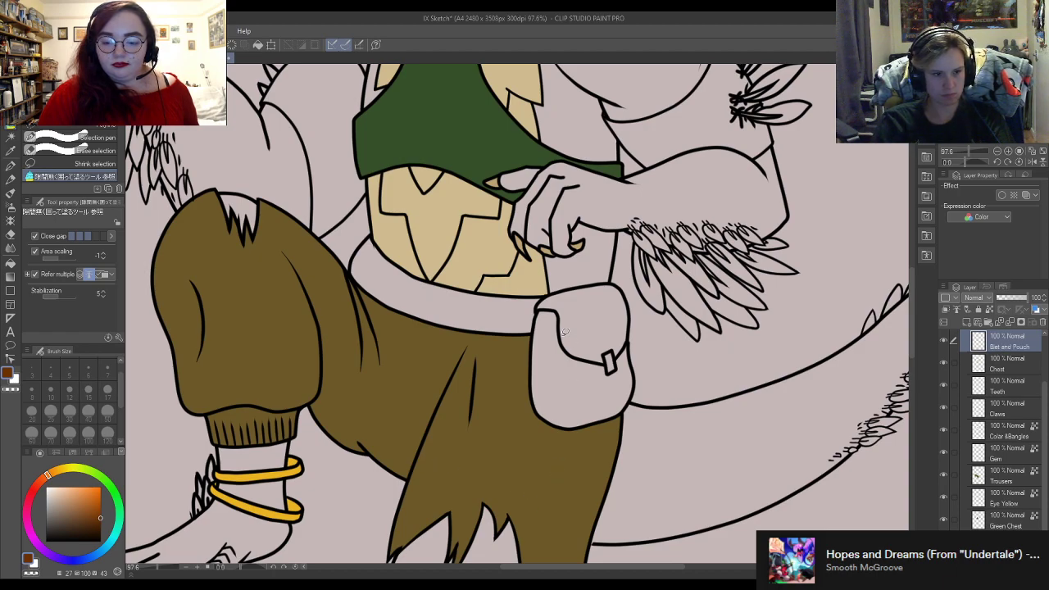
# Step: Fill the pouch and the belt around the waist with the dark reddish brown
pyautogui.moveTo(634, 339)
pyautogui.mouseDown()
pyautogui.moveTo(625, 261)
pyautogui.moveTo(556, 278)
pyautogui.moveTo(535, 455)
pyautogui.moveTo(648, 370)
pyautogui.mouseUp()
pyautogui.moveTo(395, 246)
pyautogui.mouseDown()
pyautogui.moveTo(328, 236)
pyautogui.moveTo(553, 348)
pyautogui.moveTo(509, 273)
pyautogui.moveTo(509, 235)
pyautogui.mouseUp()
pyautogui.scroll(-2, 509, 238)
pyautogui.scroll(-3, 509, 235)
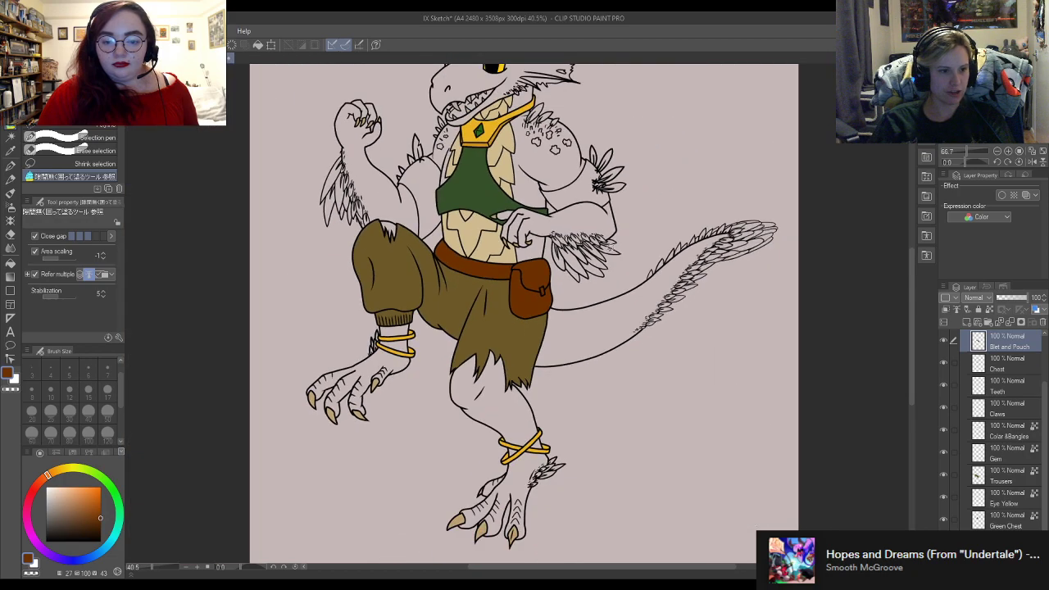
pyautogui.scroll(-3, 564, 364)
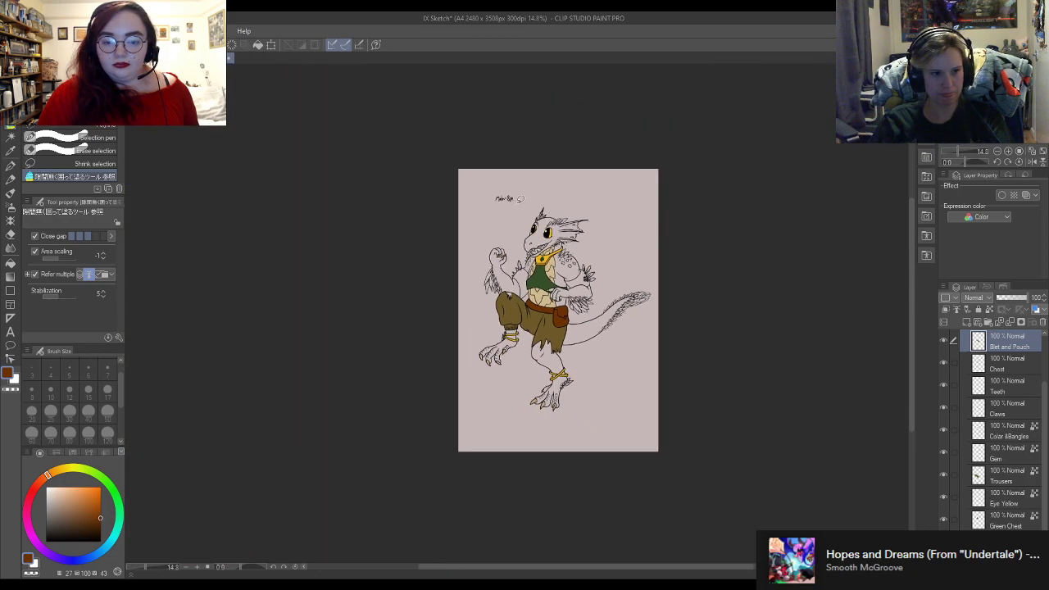
# Step: Add a new layer above the belt and pouch layer and name it "Armbands"
pyautogui.scroll(5, 531, 238)
pyautogui.scroll(-2, 568, 292)
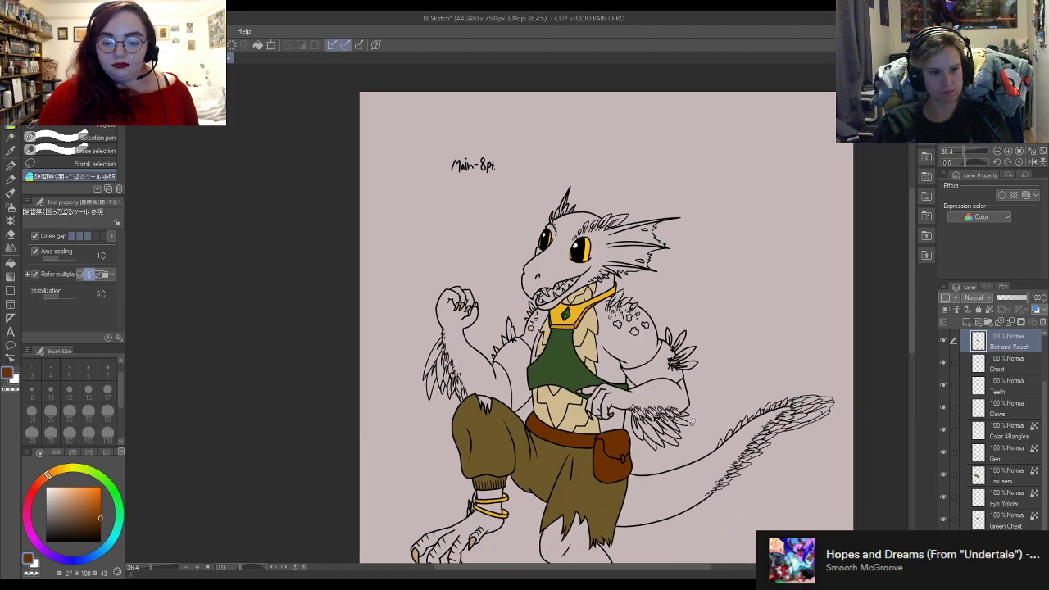
pyautogui.scroll(2, 705, 410)
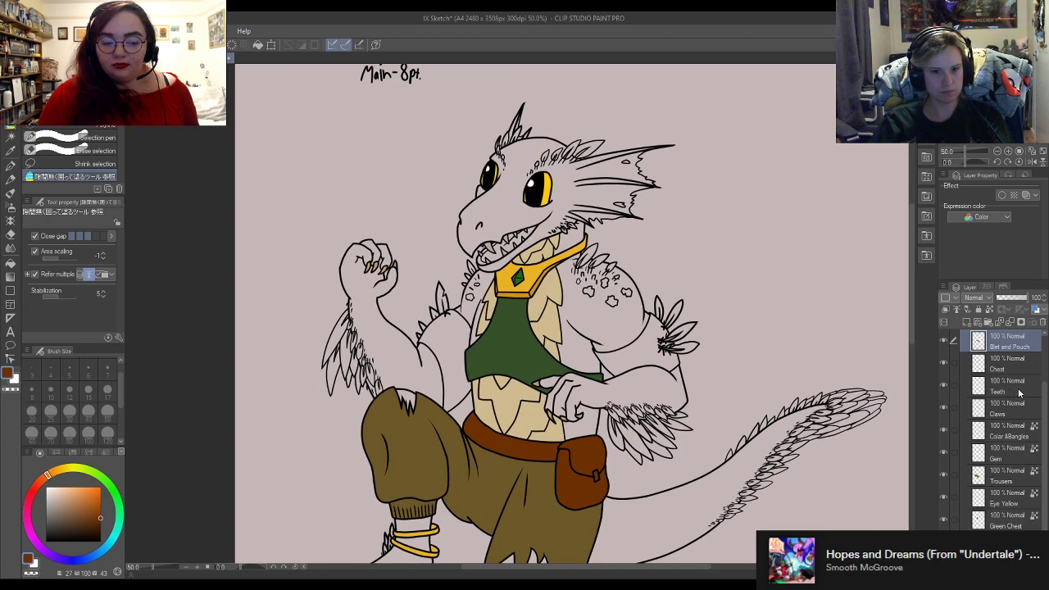
pyautogui.click(956, 322)
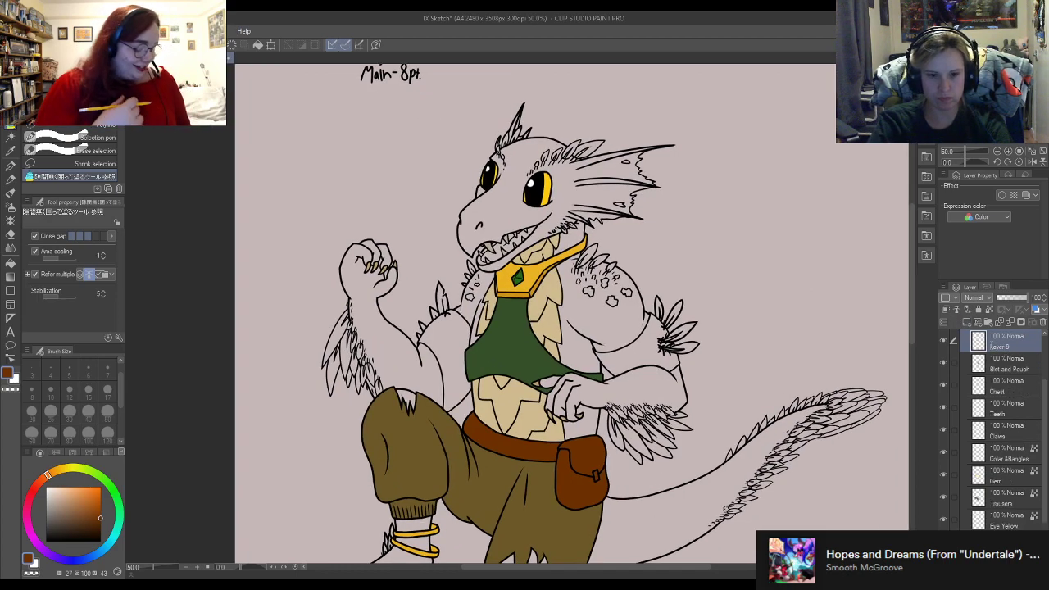
pyautogui.doubleClick(992, 346)
pyautogui.write('Armbands')
pyautogui.press('Return')
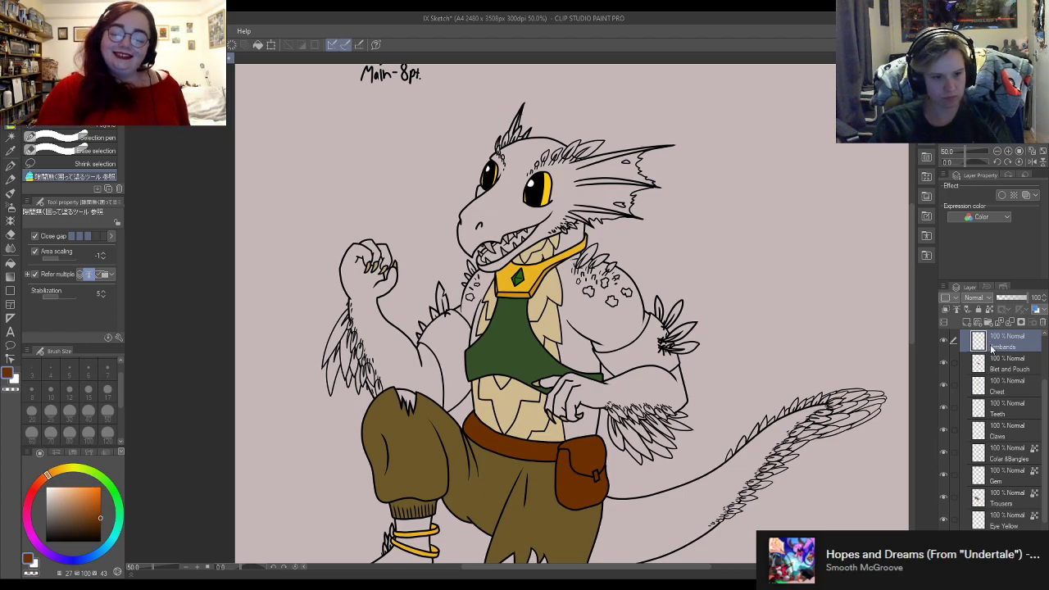
# Step: Fill the armbands on both upper arms with the same reddish brown as the belt
pyautogui.scroll(1, 539, 410)
pyautogui.scroll(2, 538, 410)
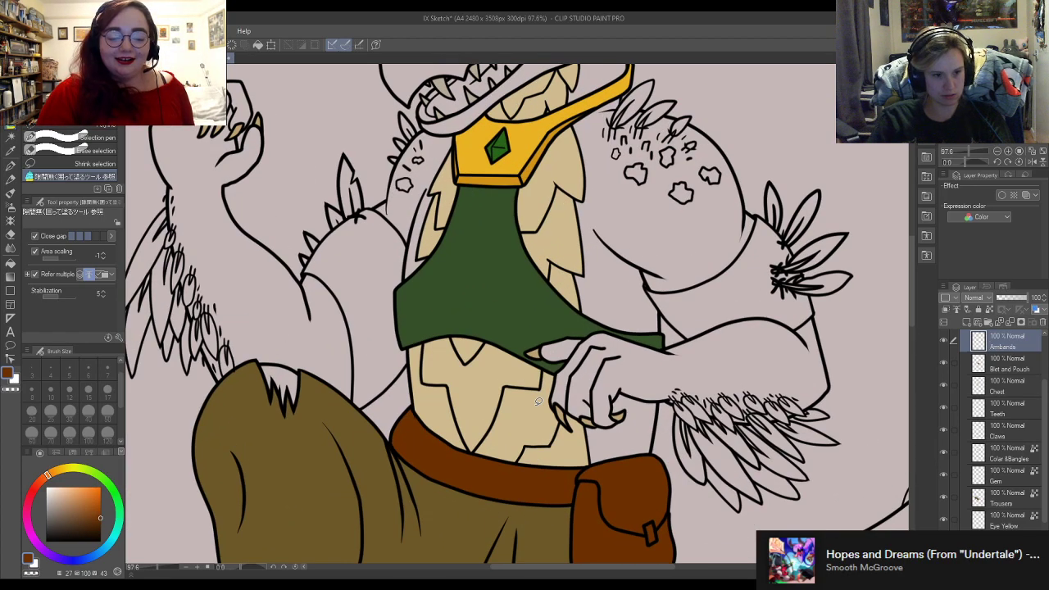
pyautogui.moveTo(773, 348)
pyautogui.mouseDown()
pyautogui.moveTo(837, 255)
pyautogui.moveTo(789, 198)
pyautogui.moveTo(741, 209)
pyautogui.moveTo(710, 245)
pyautogui.moveTo(647, 275)
pyautogui.moveTo(642, 300)
pyautogui.moveTo(723, 359)
pyautogui.mouseUp()
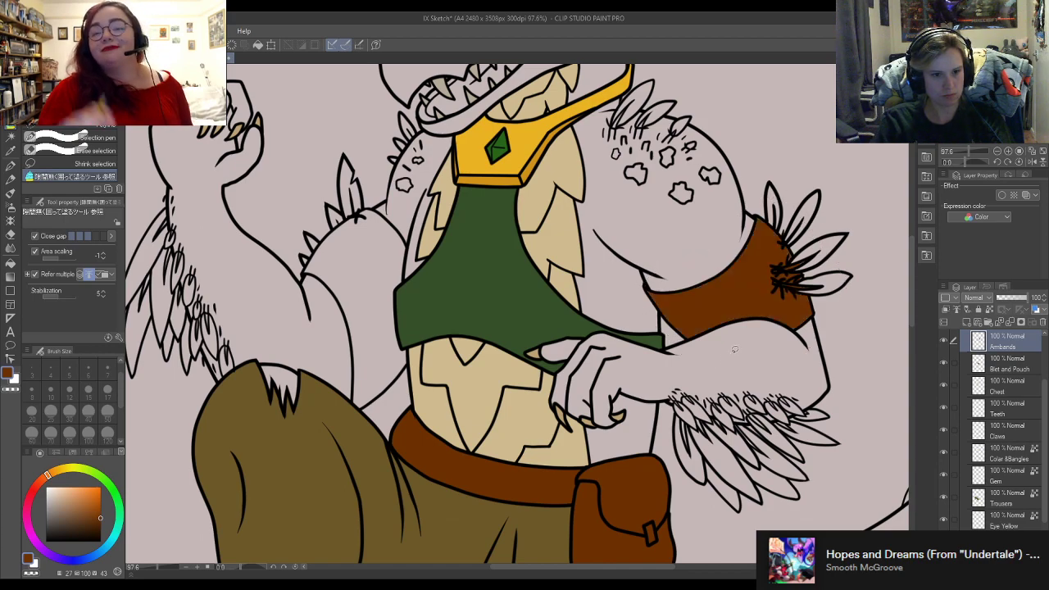
pyautogui.moveTo(416, 258)
pyautogui.mouseDown()
pyautogui.moveTo(369, 197)
pyautogui.moveTo(300, 263)
pyautogui.moveTo(335, 351)
pyautogui.moveTo(364, 391)
pyautogui.moveTo(413, 324)
pyautogui.moveTo(393, 333)
pyautogui.mouseUp()
pyautogui.moveTo(421, 256)
pyautogui.mouseDown()
pyautogui.moveTo(419, 230)
pyautogui.moveTo(387, 198)
pyautogui.moveTo(338, 219)
pyautogui.mouseUp()
pyautogui.moveTo(305, 261)
pyautogui.mouseDown()
pyautogui.moveTo(382, 420)
pyautogui.moveTo(436, 271)
pyautogui.mouseUp()
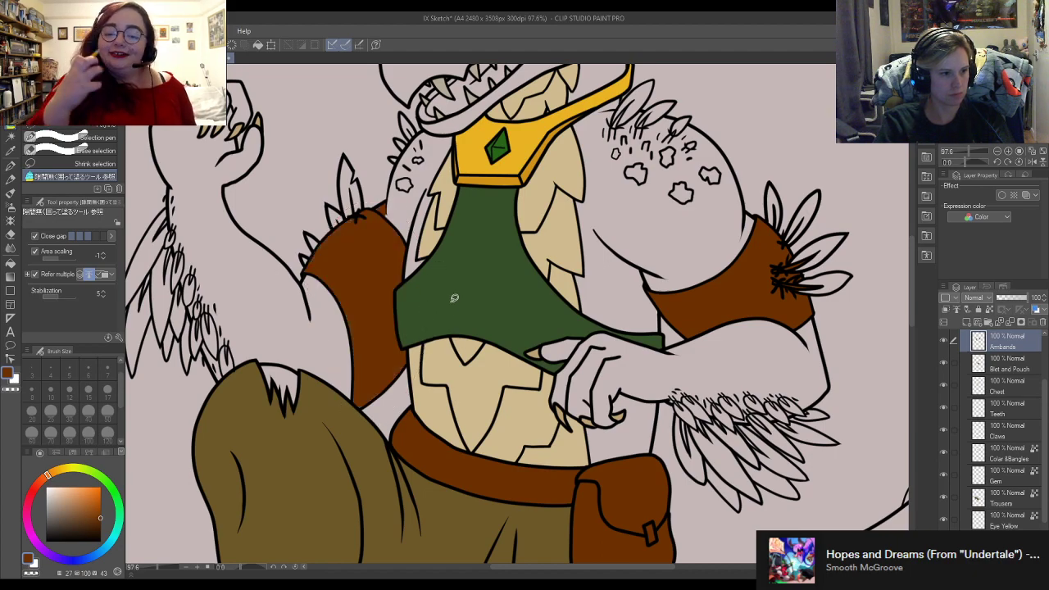
# Step: Erase the brown that spills out between the raised arm's armband and the shoulder
pyautogui.scroll(5, 428, 267)
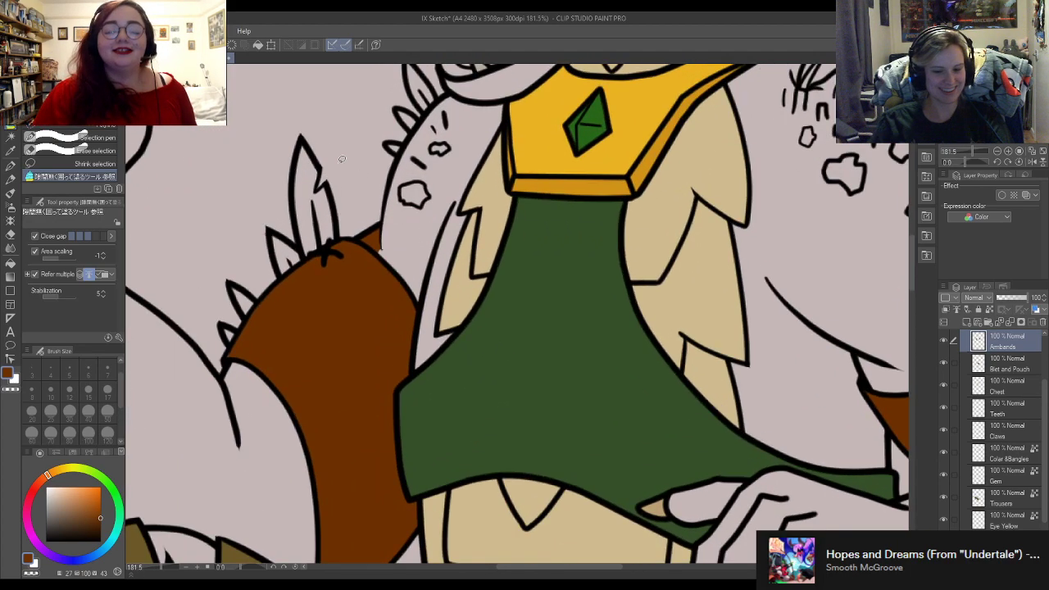
pyautogui.press('e')
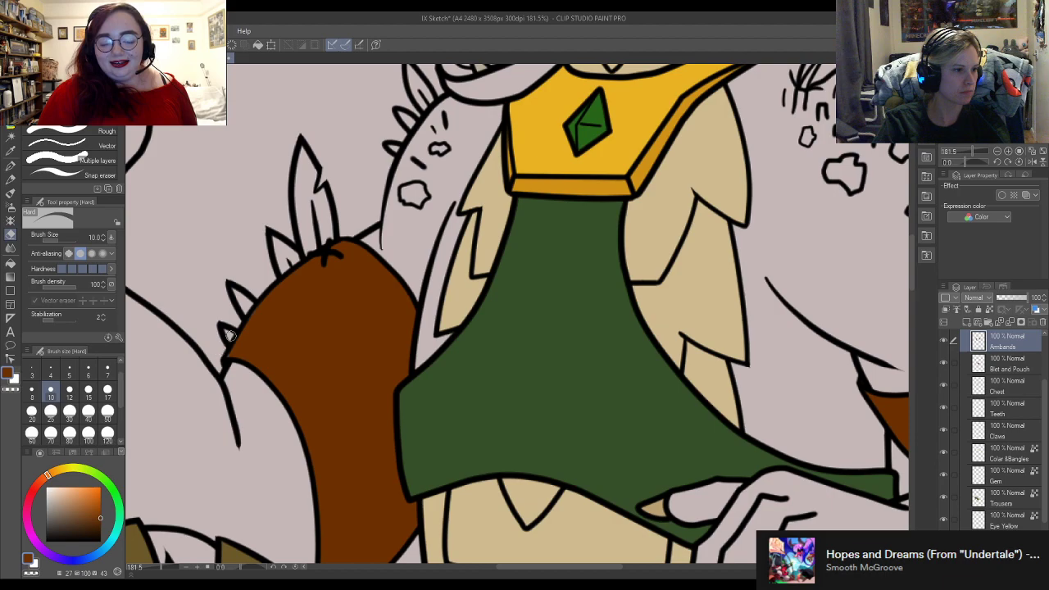
pyautogui.press('b')
pyautogui.press('p')
pyautogui.press('p')
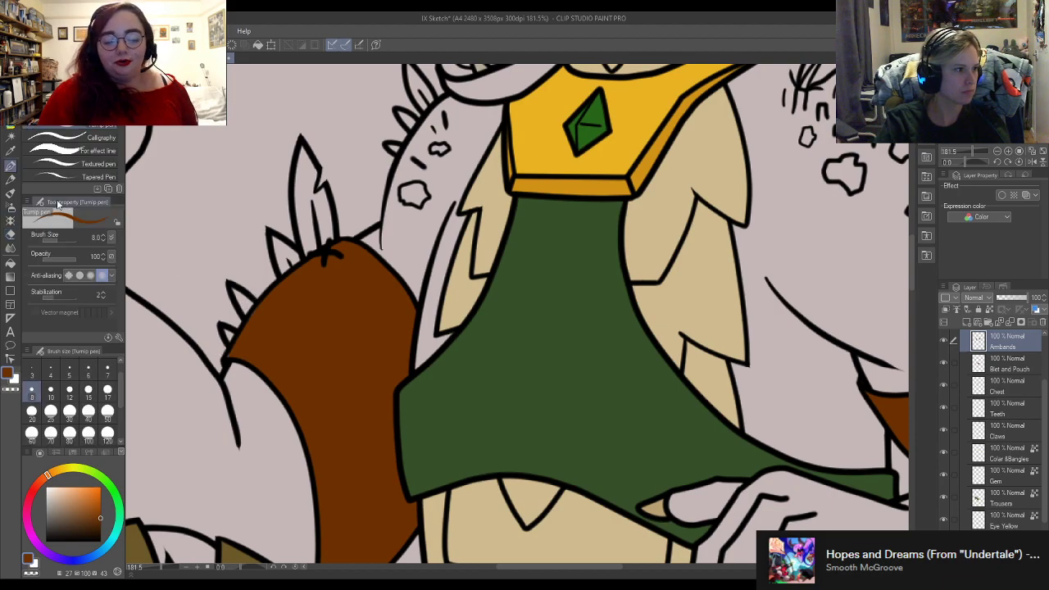
pyautogui.press('e')
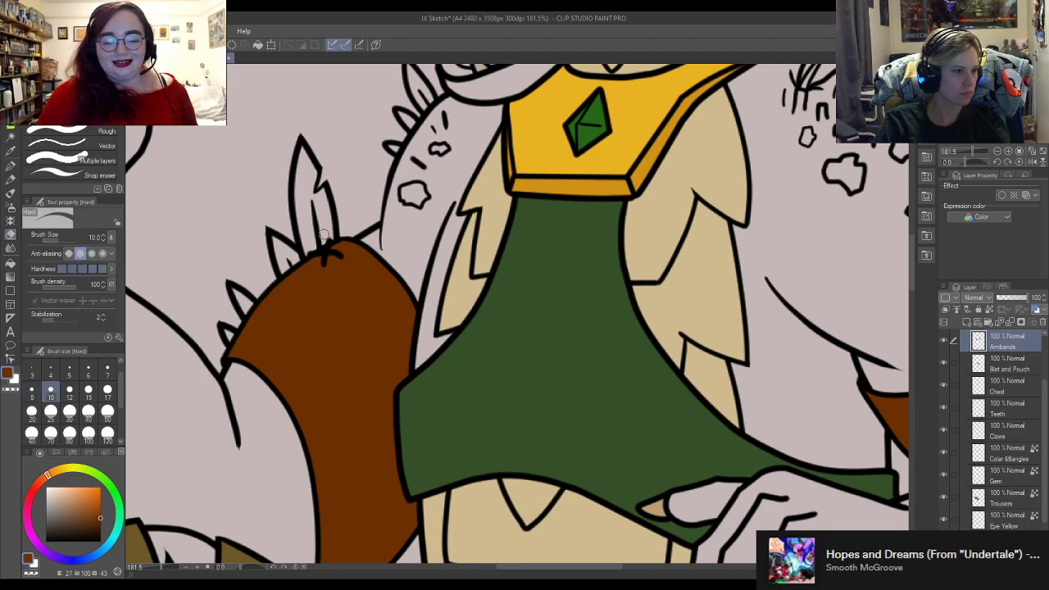
pyautogui.press('p')
pyautogui.scroll(-2, 320, 241)
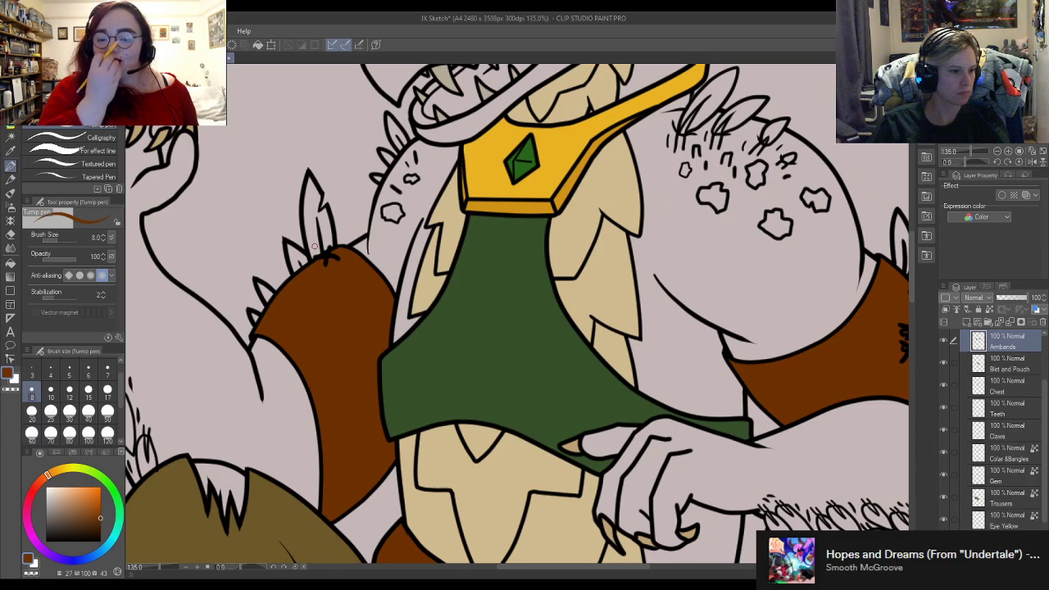
# Step: Erase the brown inside the lower feathers on the armband of the bent arm, leaving the rest of the band filled
pyautogui.scroll(5, 369, 437)
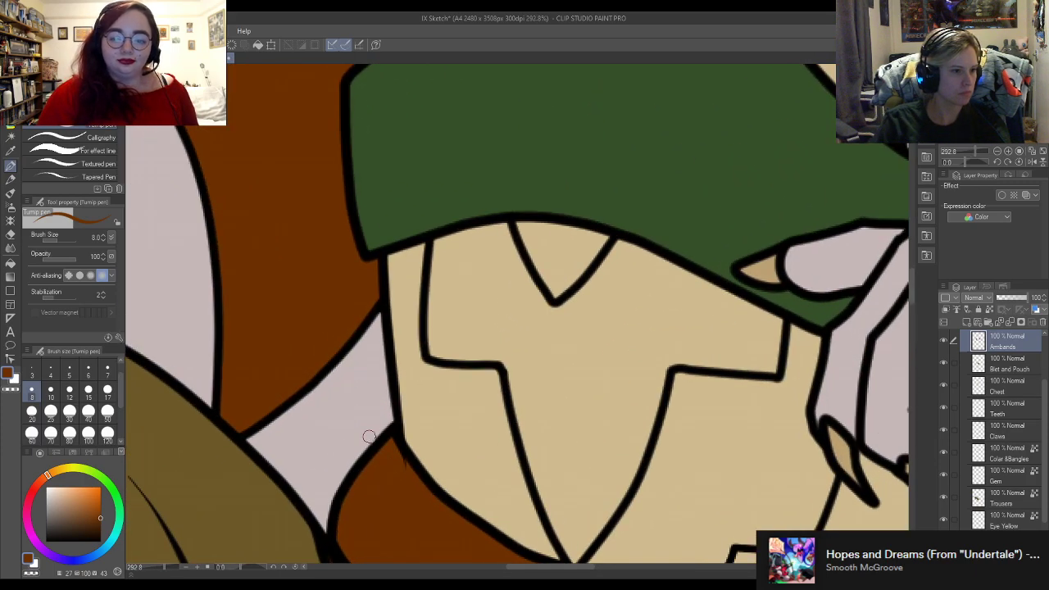
pyautogui.scroll(-5, 781, 285)
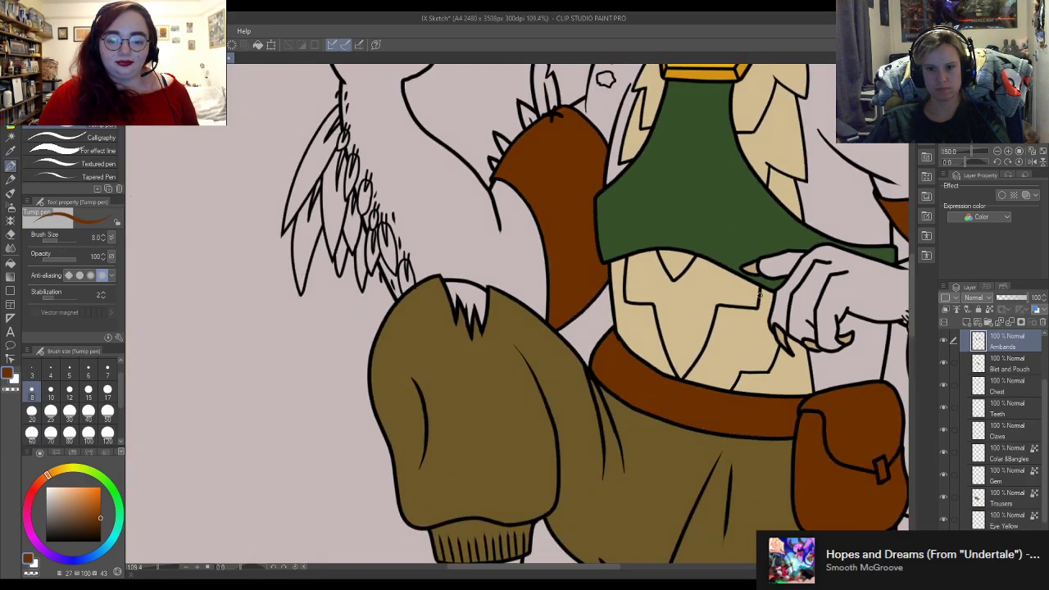
pyautogui.scroll(-4, 781, 286)
pyautogui.scroll(3, 800, 256)
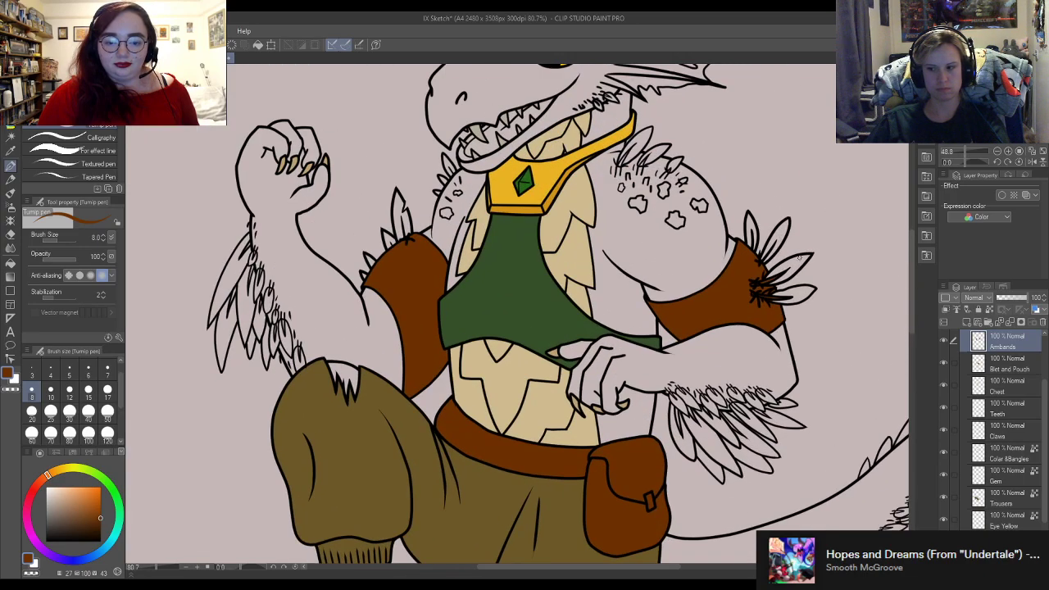
pyautogui.scroll(4, 800, 257)
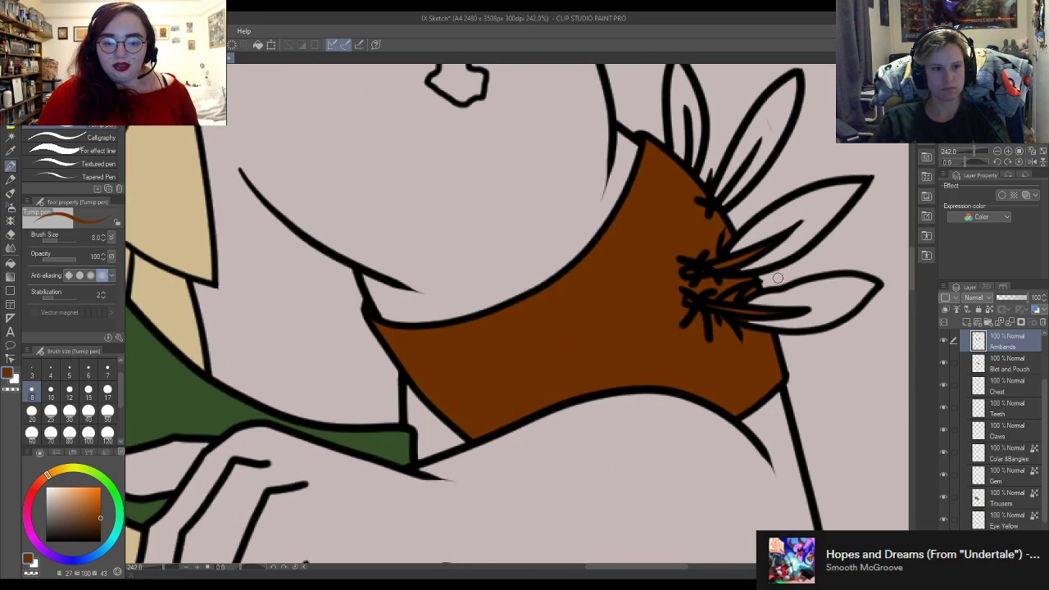
pyautogui.press('e')
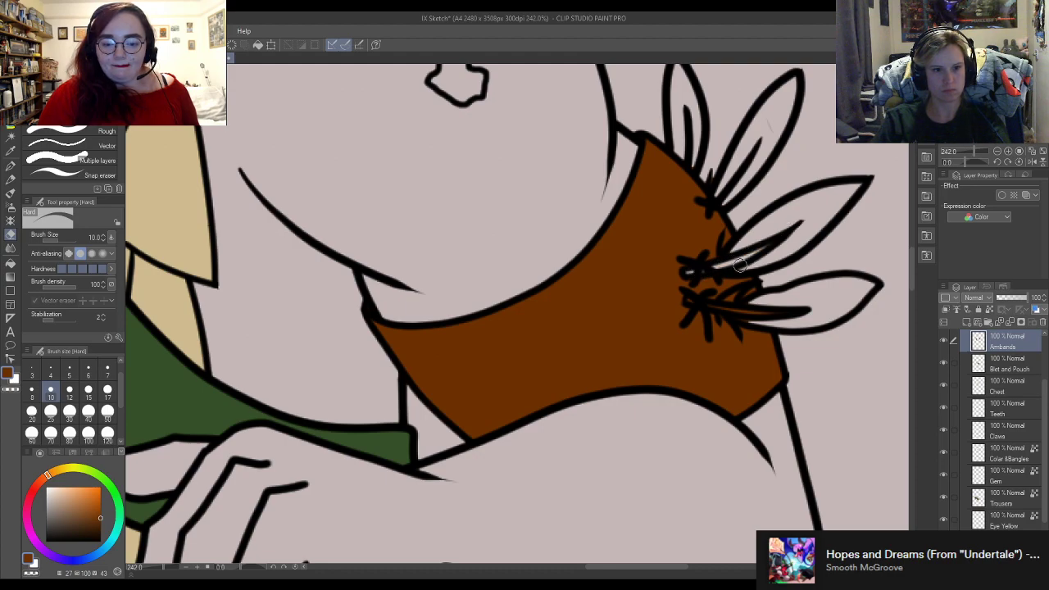
pyautogui.moveTo(692, 304); pyautogui.dragTo(755, 317)
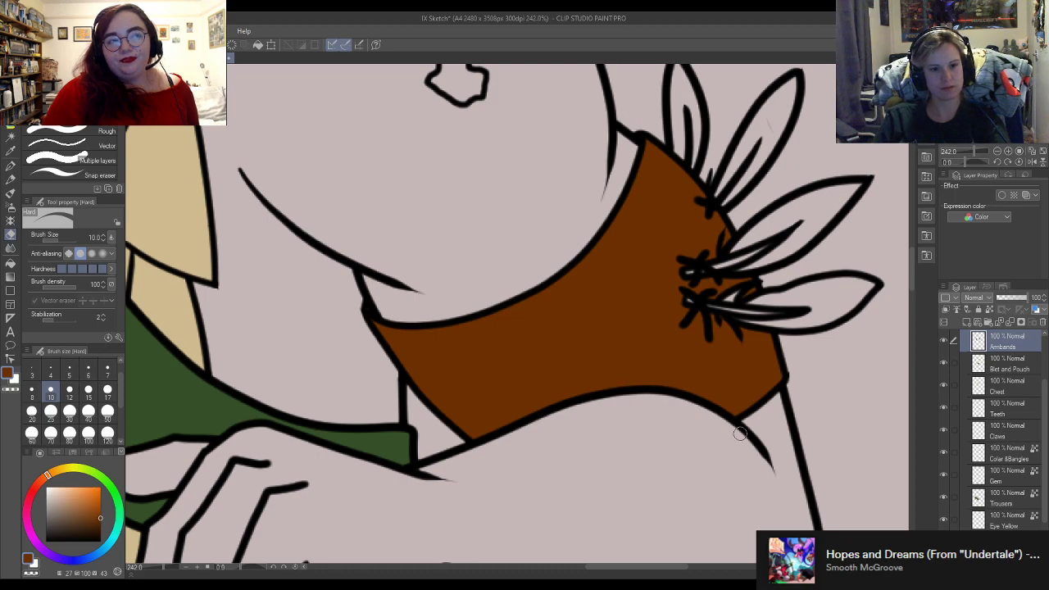
pyautogui.scroll(-3, 795, 380)
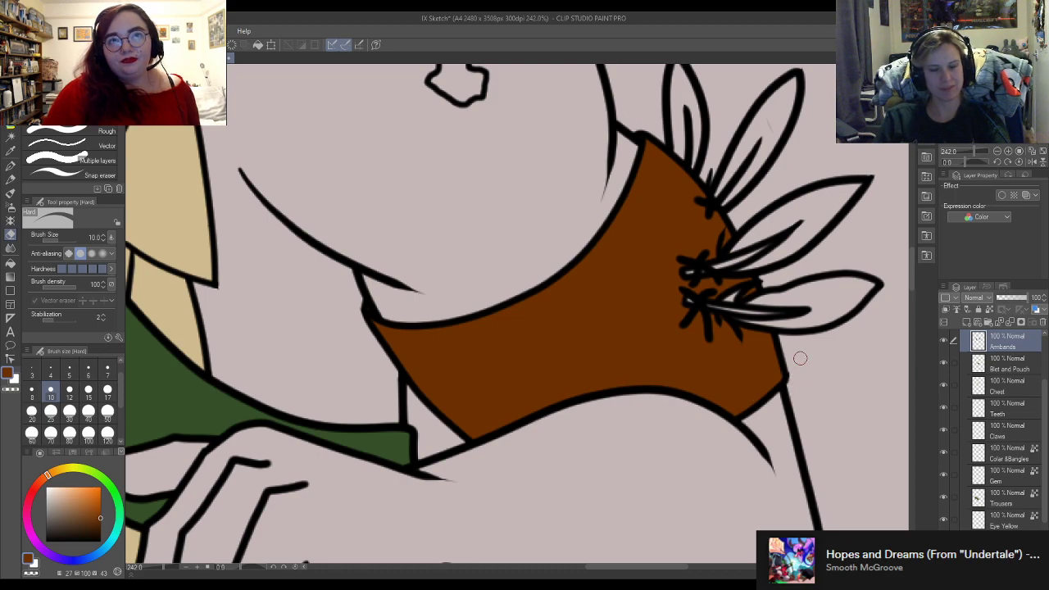
pyautogui.press('p')
pyautogui.scroll(-7, 635, 284)
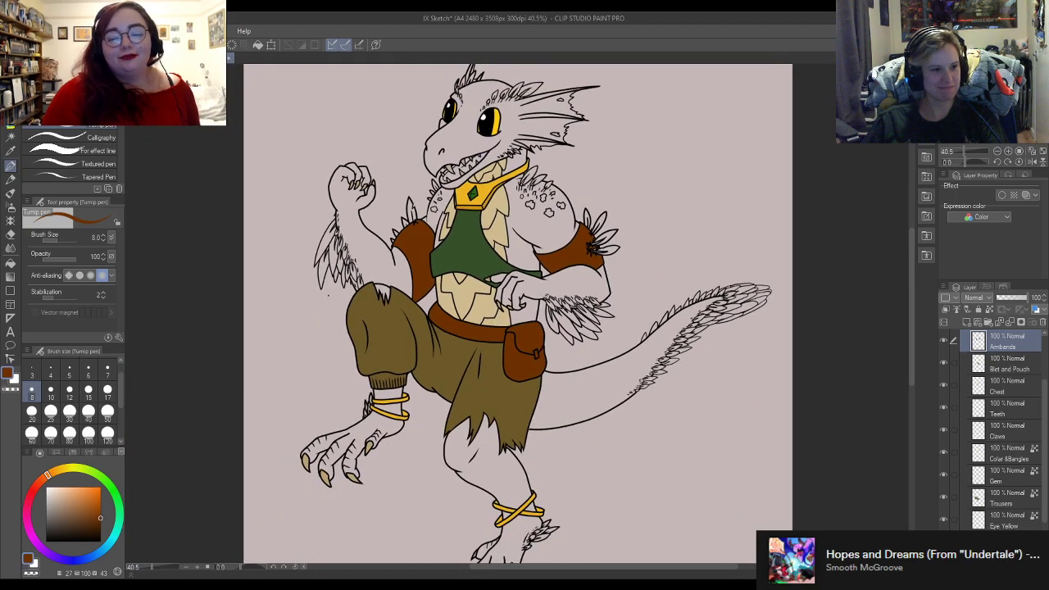
# Step: Lock the transparent pixels on the Armbands, Blet and Pouch, Chest, Teeth and Claws layers
pyautogui.scroll(2, 371, 297)
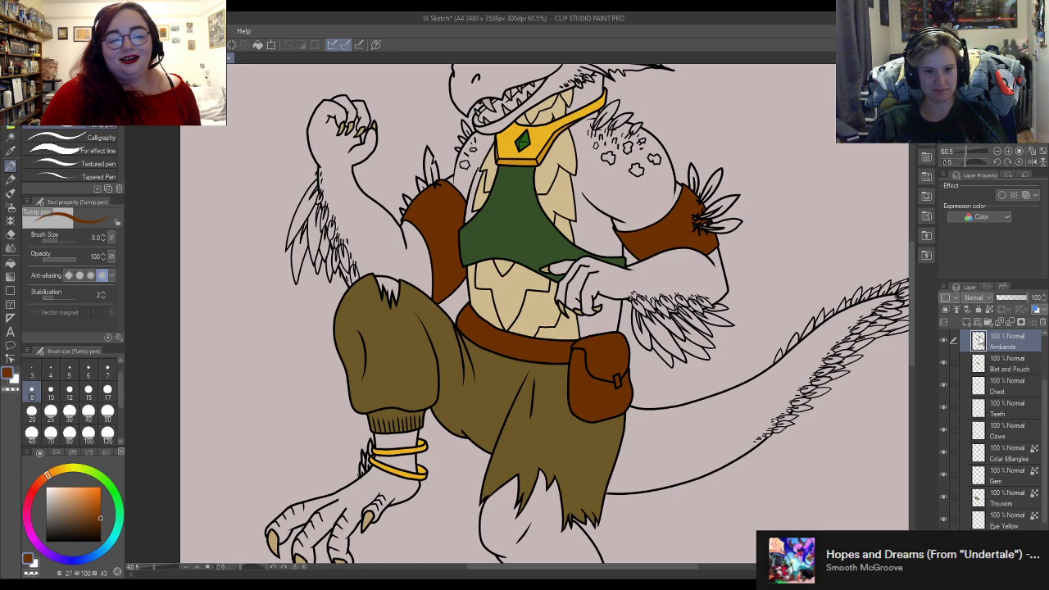
pyautogui.scroll(1, 995, 444)
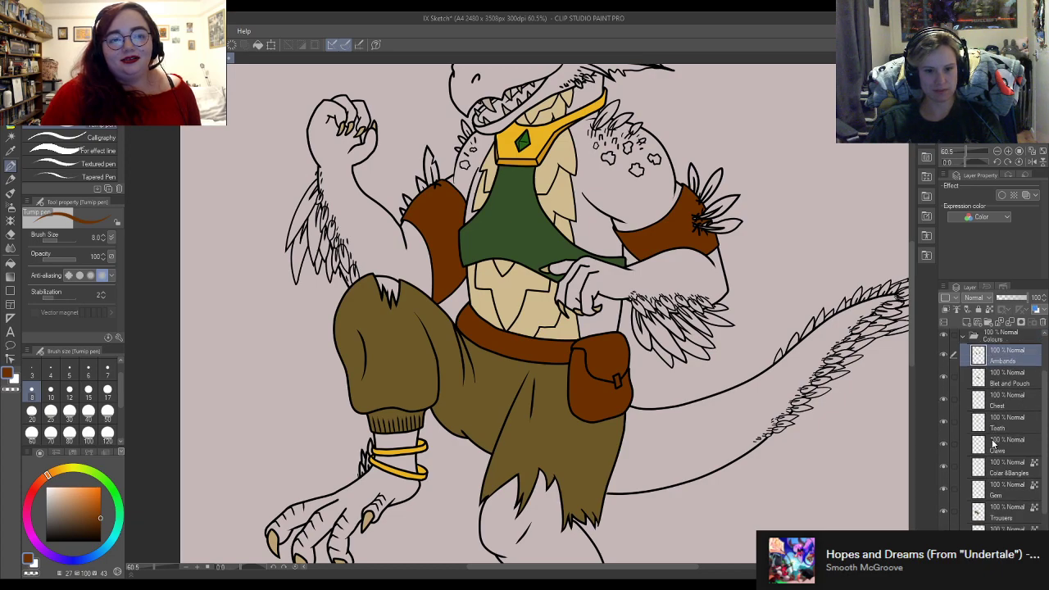
pyautogui.click(988, 310)
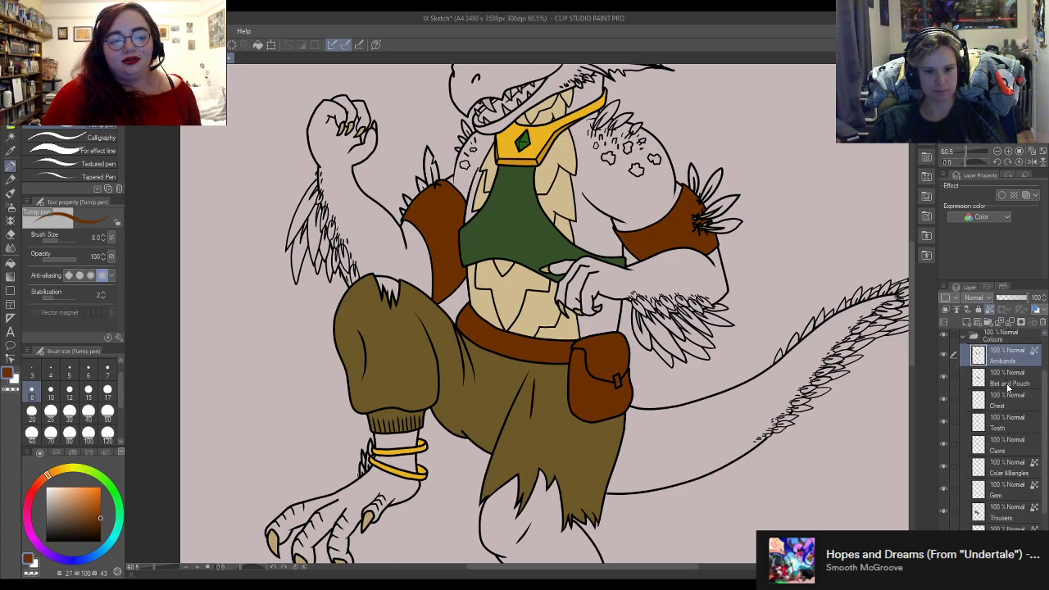
pyautogui.click(1008, 385)
pyautogui.click(989, 309)
pyautogui.click(1012, 405)
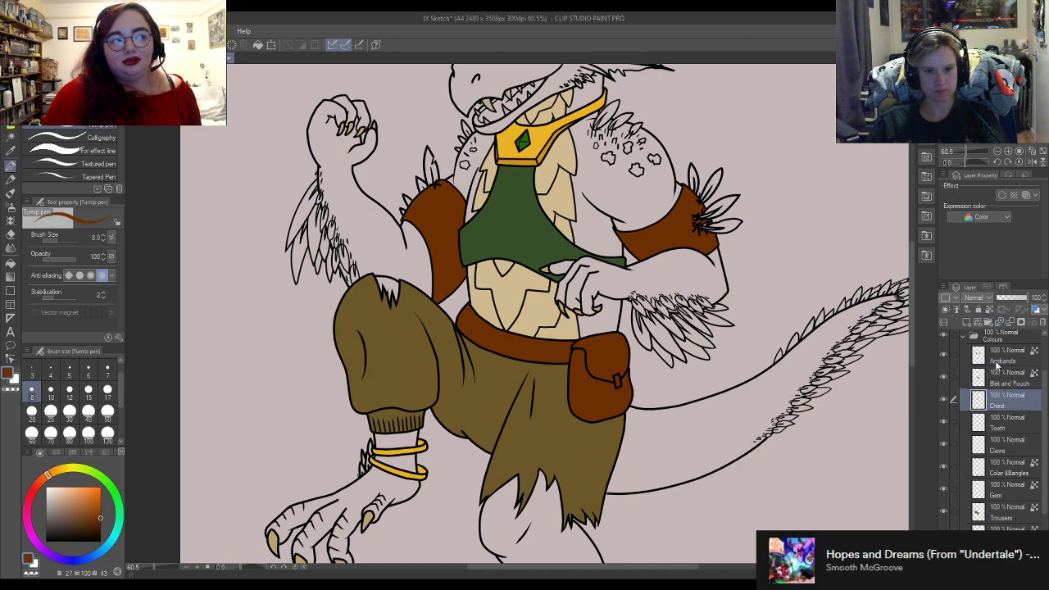
pyautogui.click(989, 311)
pyautogui.click(1020, 427)
pyautogui.click(989, 310)
pyautogui.click(1016, 451)
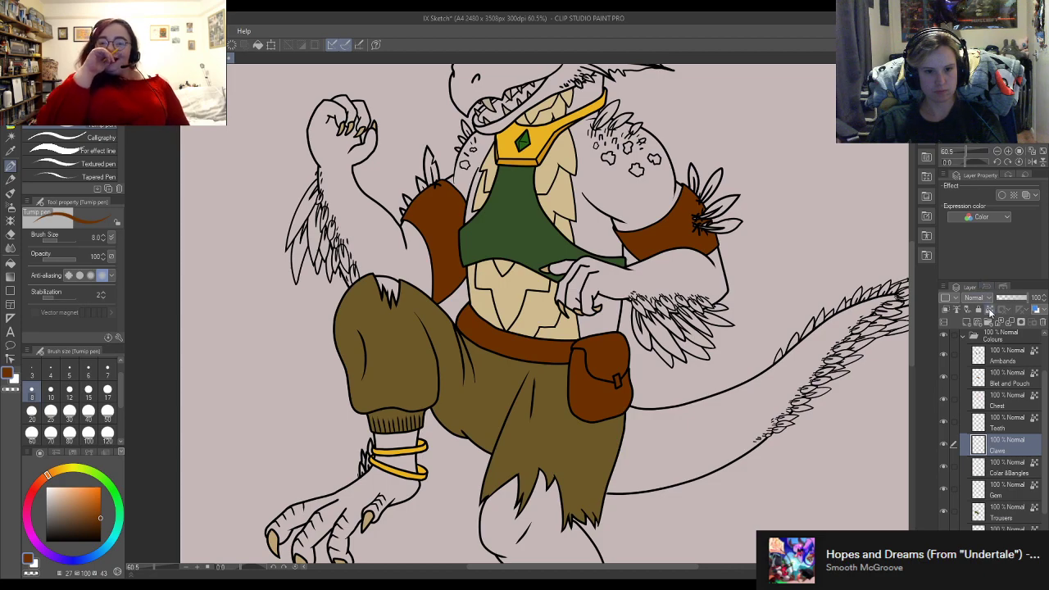
pyautogui.scroll(-4, 1001, 492)
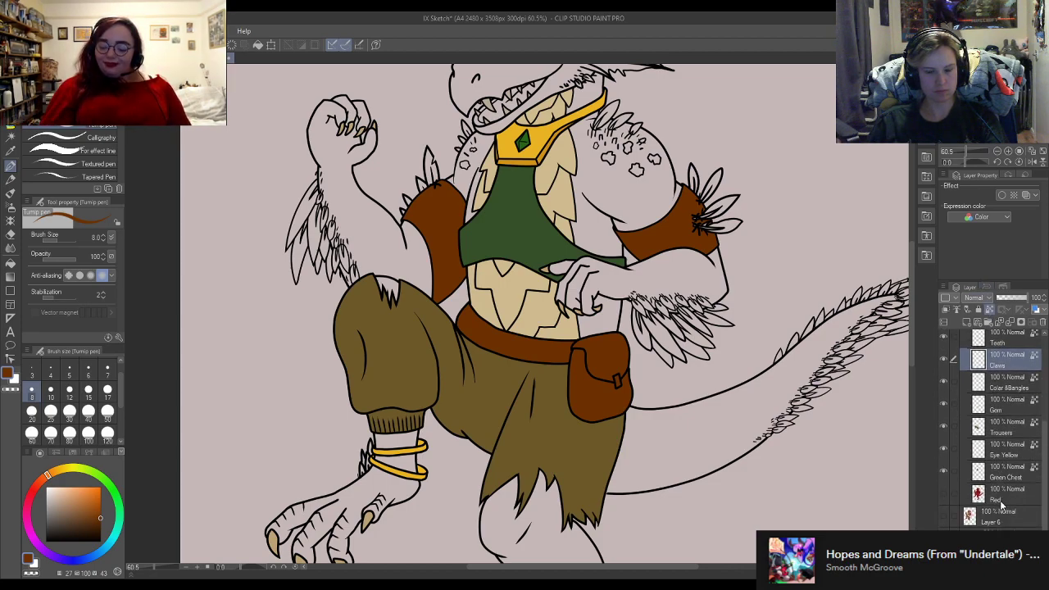
pyautogui.scroll(-1, 1002, 504)
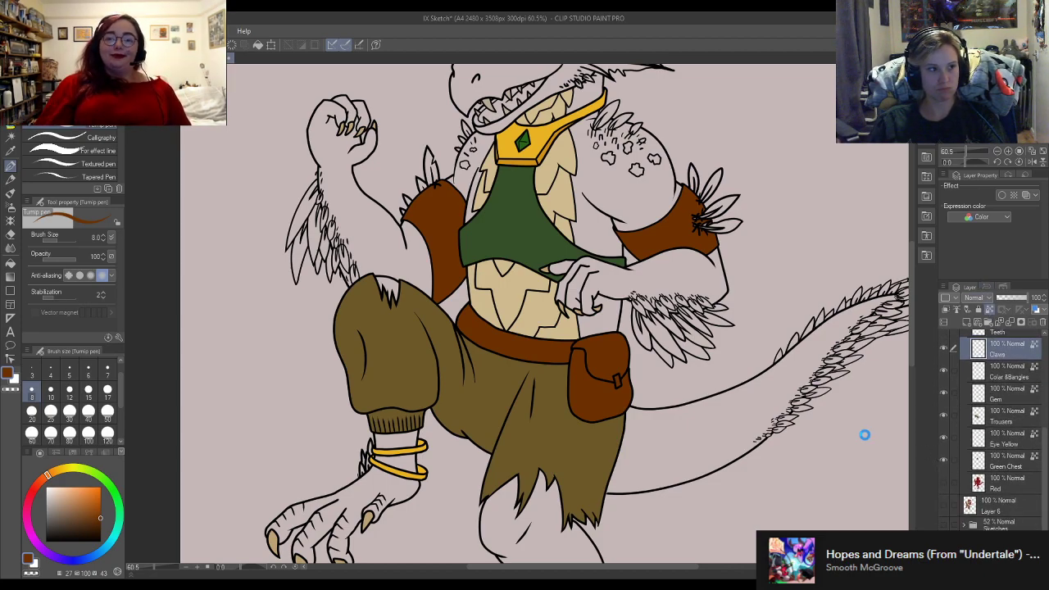
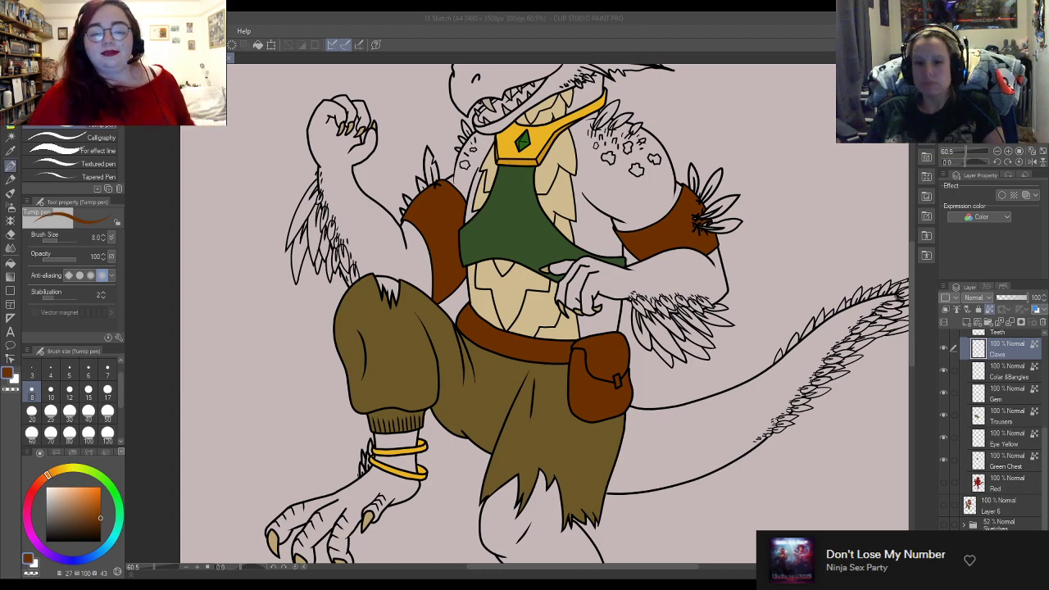
# Step: Collapse the Colours folder, then show the rough colours on Layer 6 and sample the dark brown of the shoulder feathers
pyautogui.scroll(-1, 789, 231)
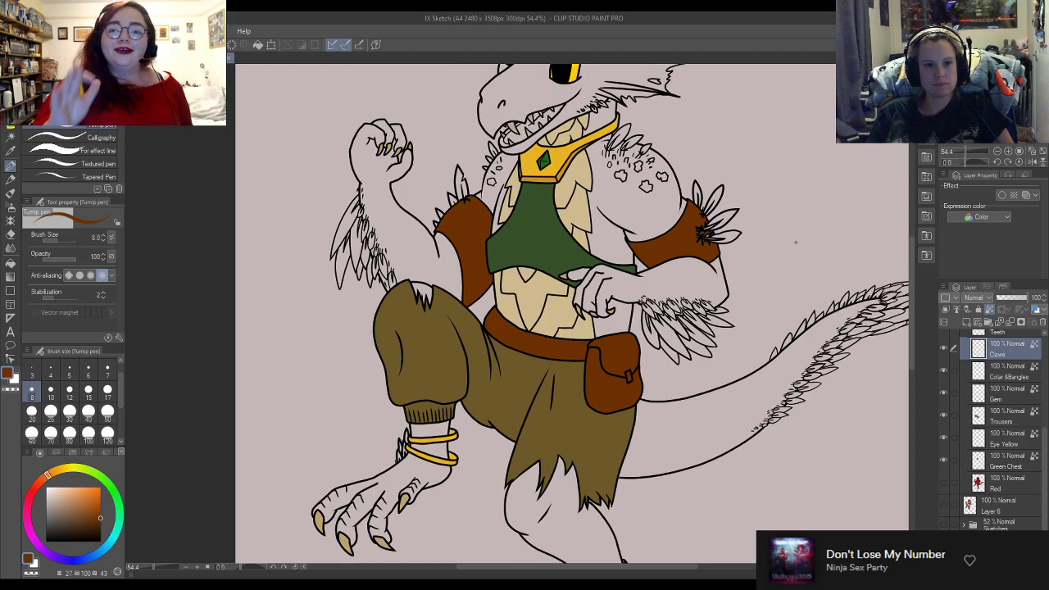
pyautogui.scroll(2, 644, 238)
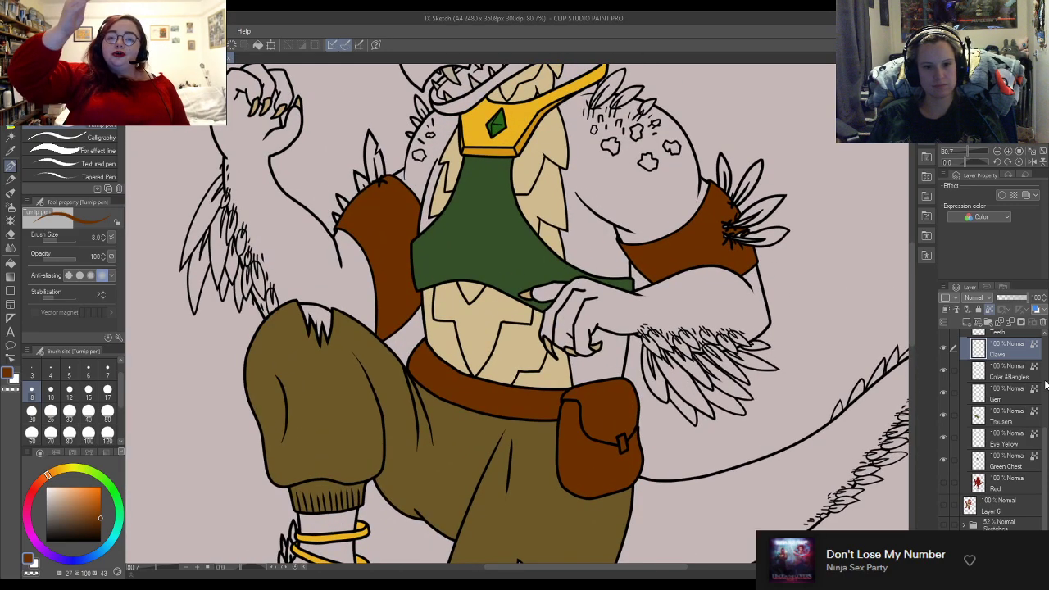
pyautogui.scroll(2, 994, 424)
pyautogui.scroll(3, 994, 424)
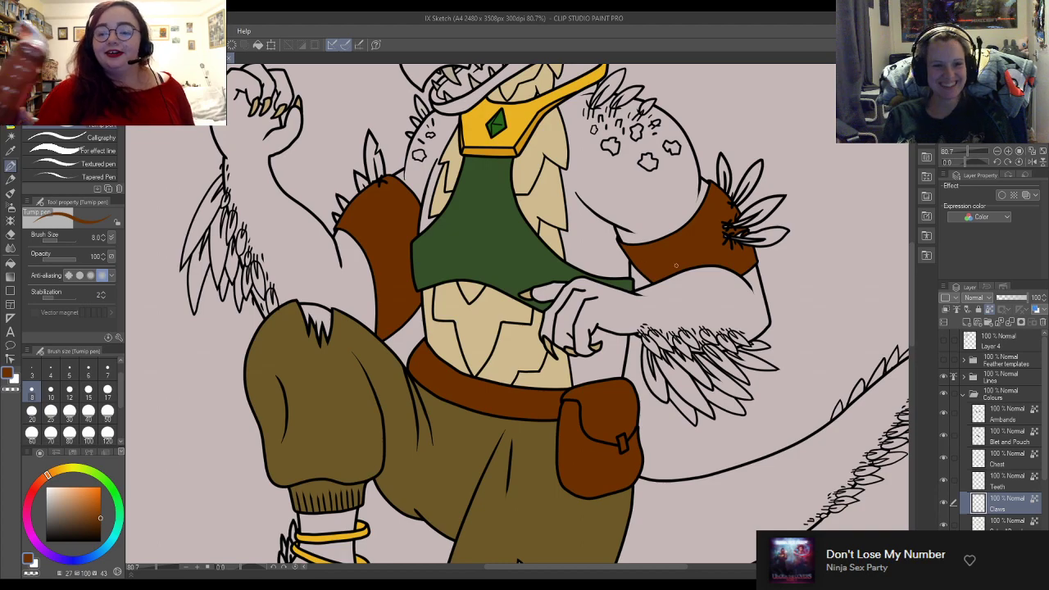
pyautogui.hotkey('ctrl', '-')
pyautogui.click(963, 394)
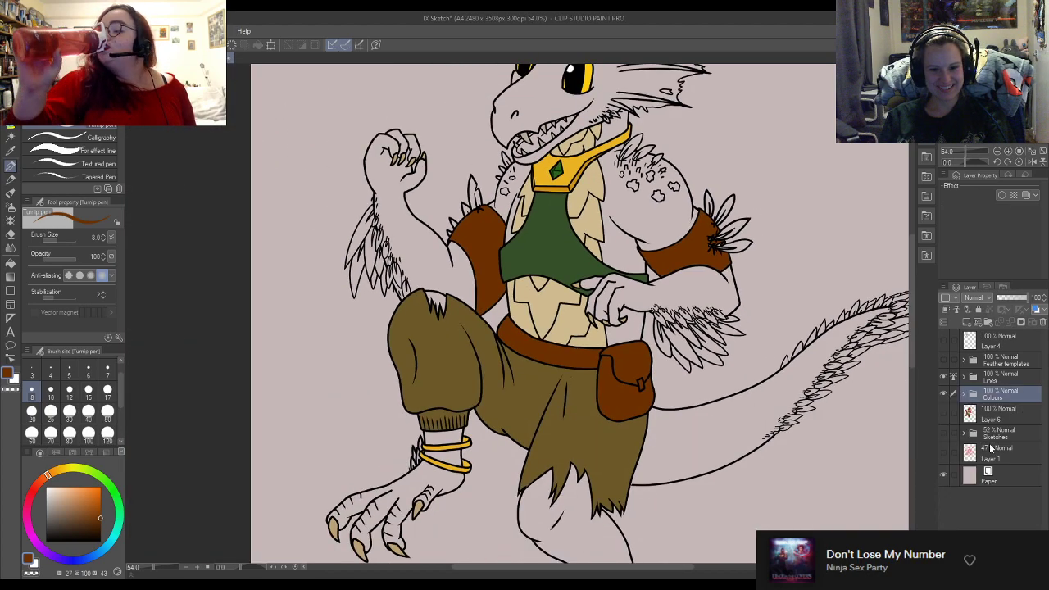
pyautogui.click(996, 414)
pyautogui.click(943, 415)
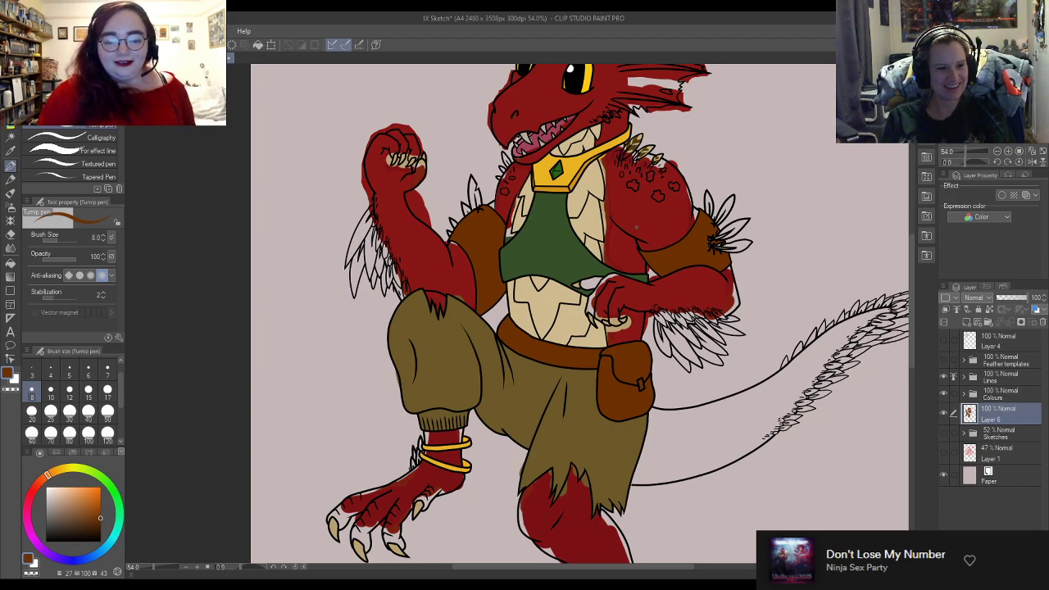
pyautogui.scroll(6, 631, 228)
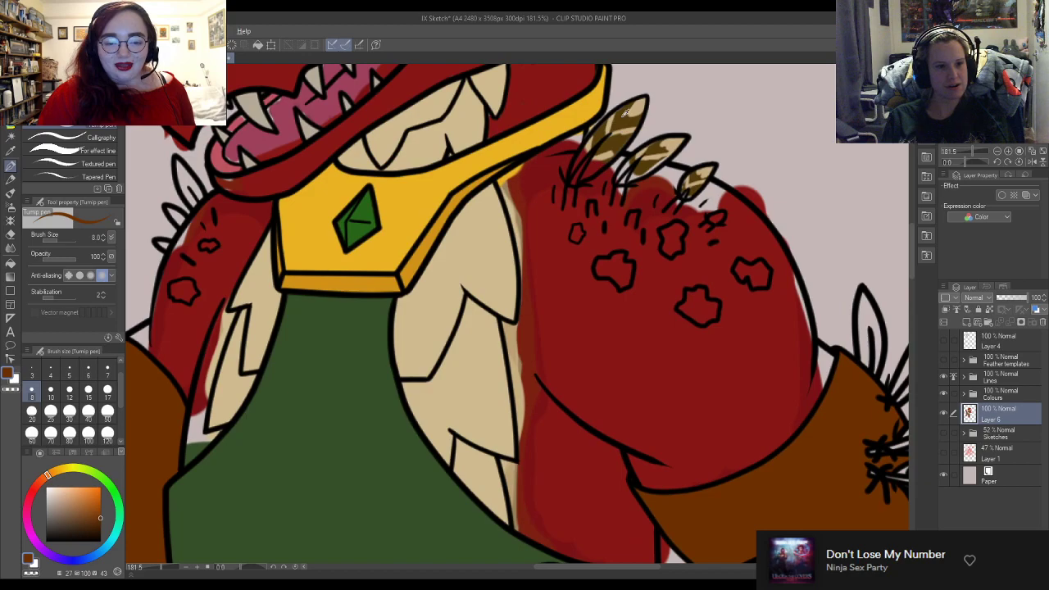
pyautogui.keyDown('alt'); pyautogui.click(625, 114); pyautogui.keyUp('alt')
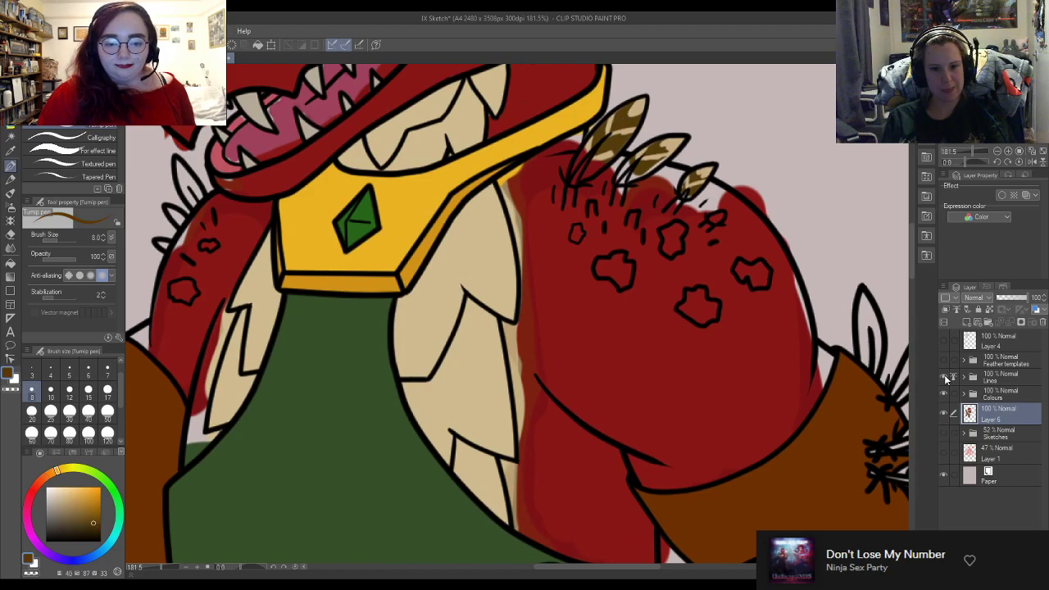
# Step: Compare the clean flats with the rough colouring by toggling the visibility of the Colours folder and Layer 6
pyautogui.click(945, 394)
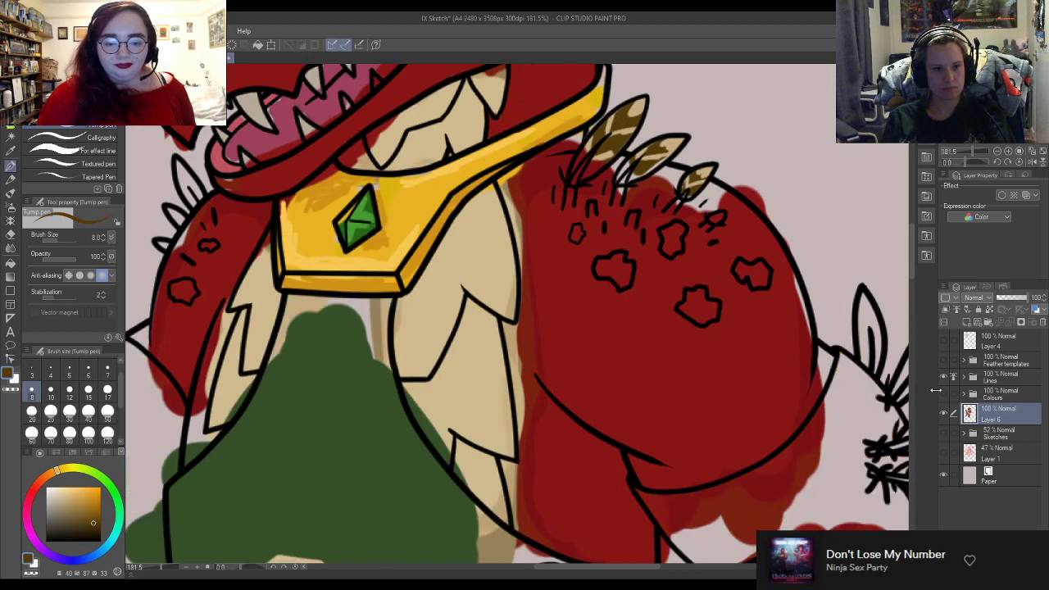
pyautogui.scroll(-6, 387, 350)
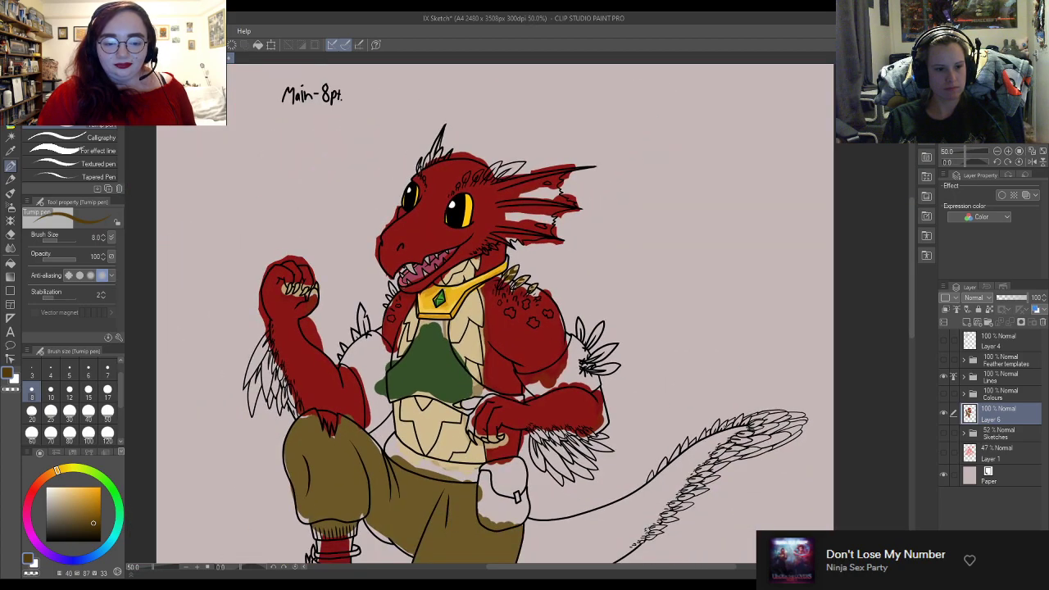
pyautogui.click(943, 414)
pyautogui.click(944, 414)
pyautogui.click(943, 412)
pyautogui.click(943, 412)
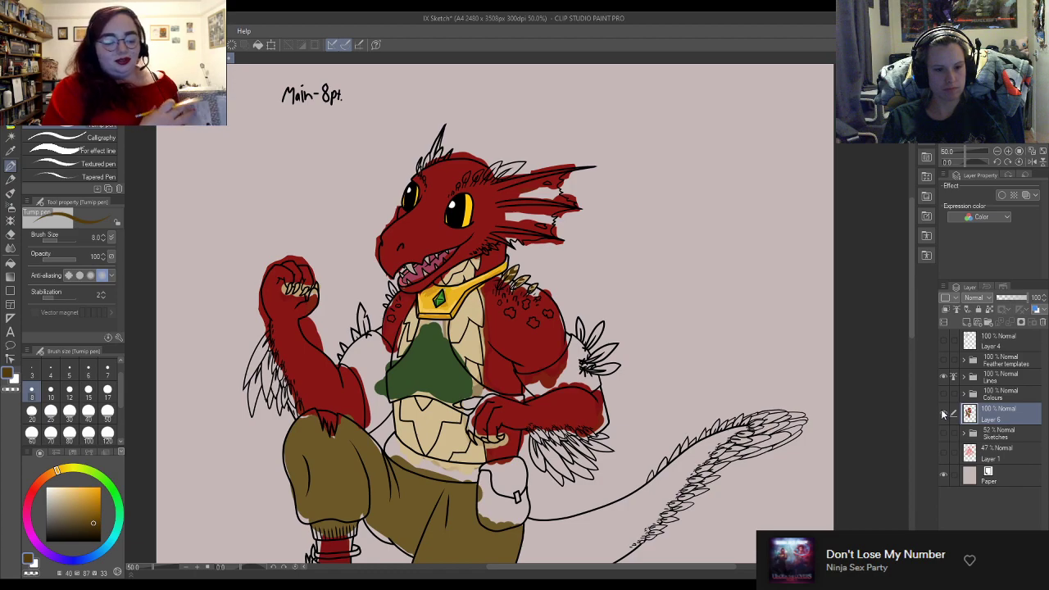
pyautogui.click(943, 396)
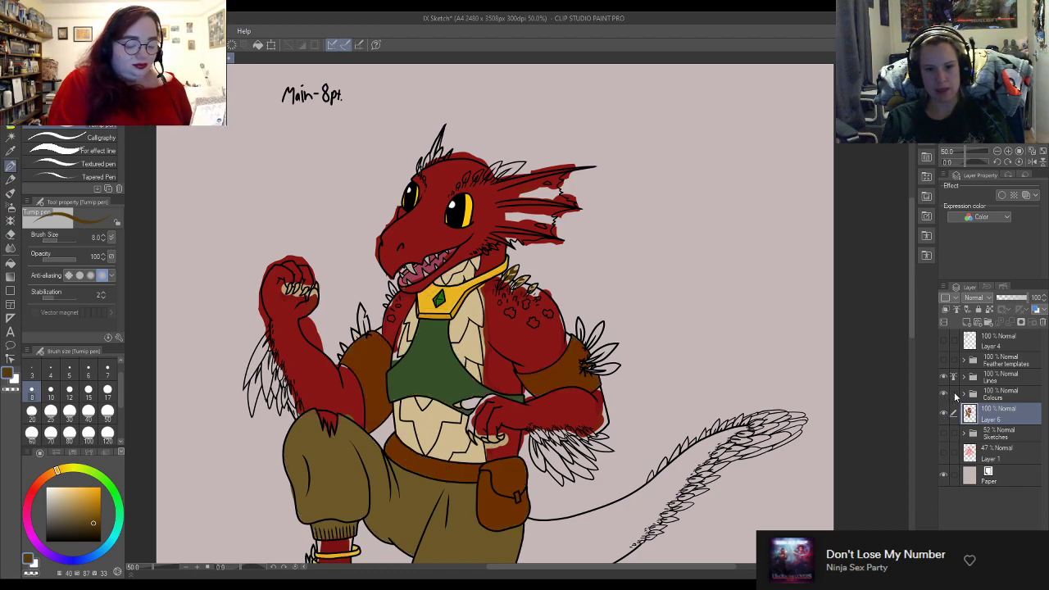
# Step: Add a new layer above the Armbands layer inside the Colours folder
pyautogui.click(964, 396)
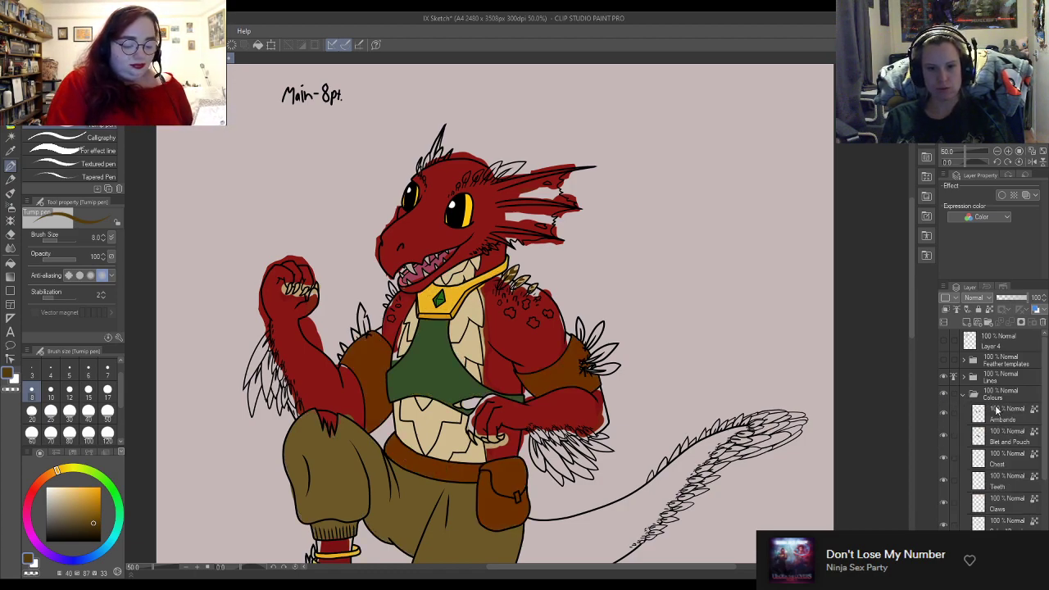
pyautogui.click(998, 410)
pyautogui.click(957, 322)
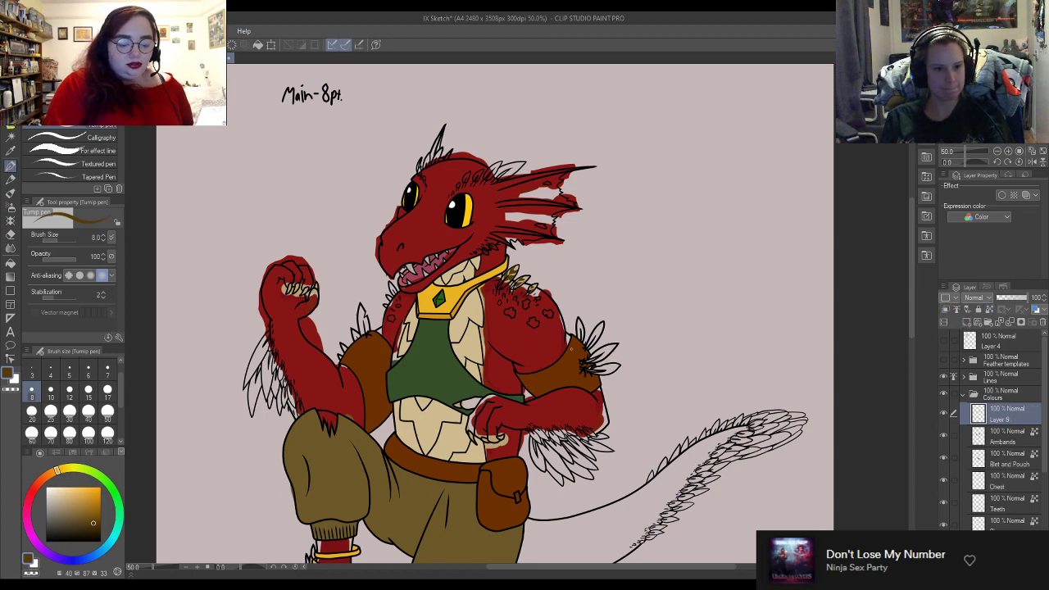
# Step: Fill the feathers on both armbands with the sampled dark brown using the gap-closing enclosed fill
pyautogui.scroll(1, 601, 374)
pyautogui.scroll(-2, 599, 373)
pyautogui.scroll(3, 577, 351)
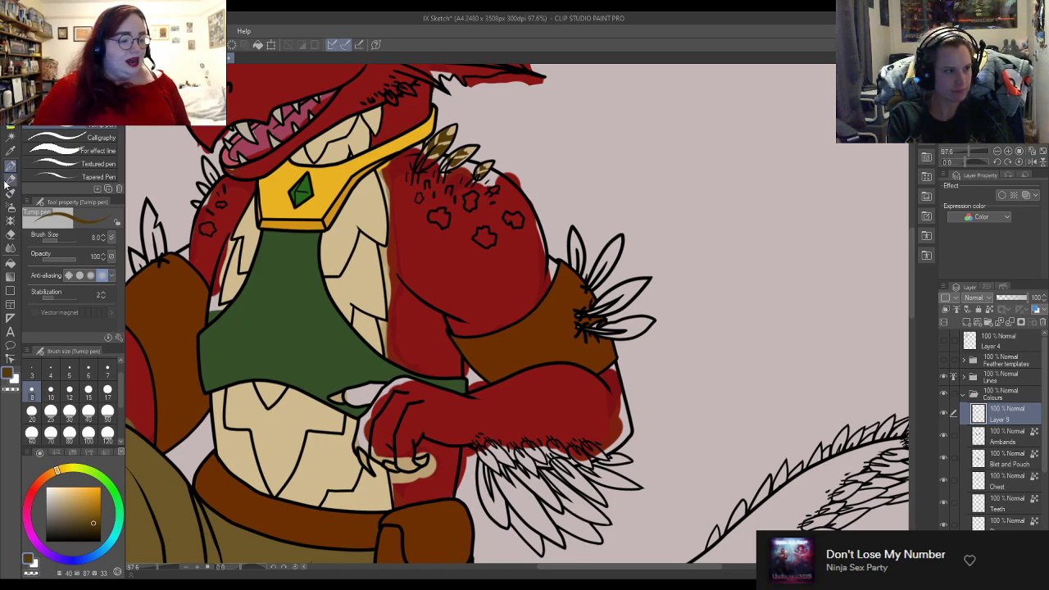
pyautogui.click(12, 131)
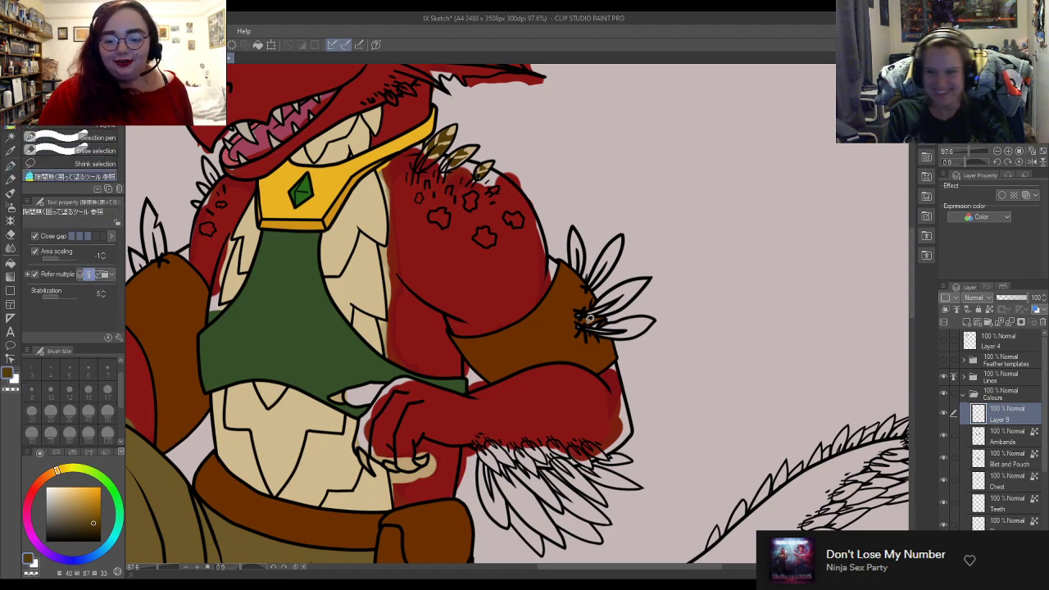
pyautogui.moveTo(563, 213)
pyautogui.mouseDown()
pyautogui.moveTo(565, 336)
pyautogui.moveTo(693, 324)
pyautogui.moveTo(595, 179)
pyautogui.mouseUp()
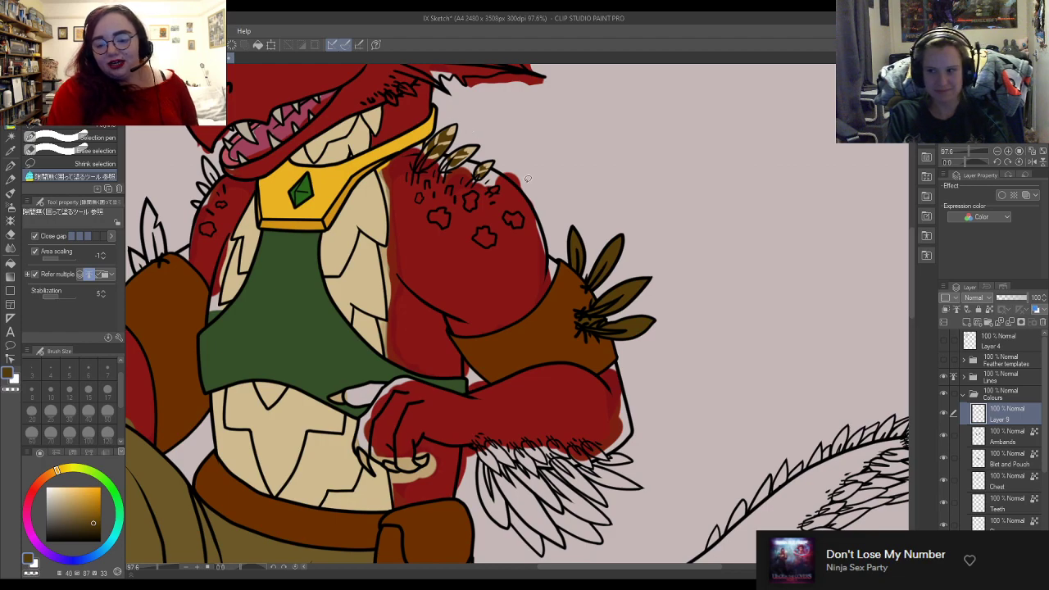
pyautogui.scroll(-2, 544, 139)
pyautogui.scroll(-3, 553, 150)
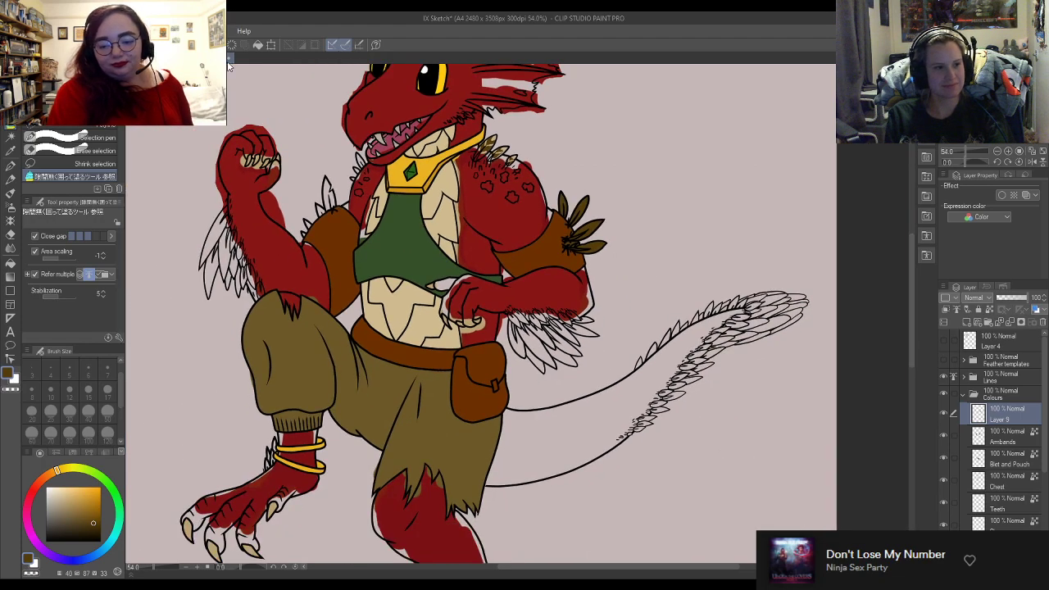
pyautogui.scroll(2, 375, 271)
pyautogui.moveTo(311, 228)
pyautogui.mouseDown()
pyautogui.moveTo(322, 264)
pyautogui.moveTo(373, 214)
pyautogui.moveTo(362, 166)
pyautogui.moveTo(308, 248)
pyautogui.mouseUp()
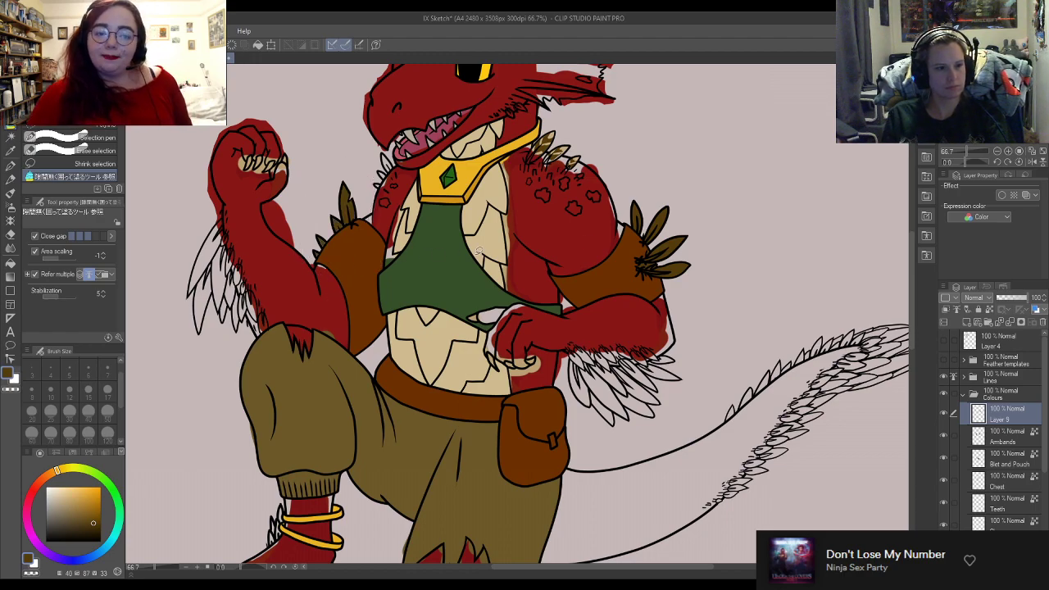
# Step: Erase the feather brown that spills onto the bent arm's armband between and around the feather stitches
pyautogui.scroll(5, 613, 408)
pyautogui.scroll(2, 613, 408)
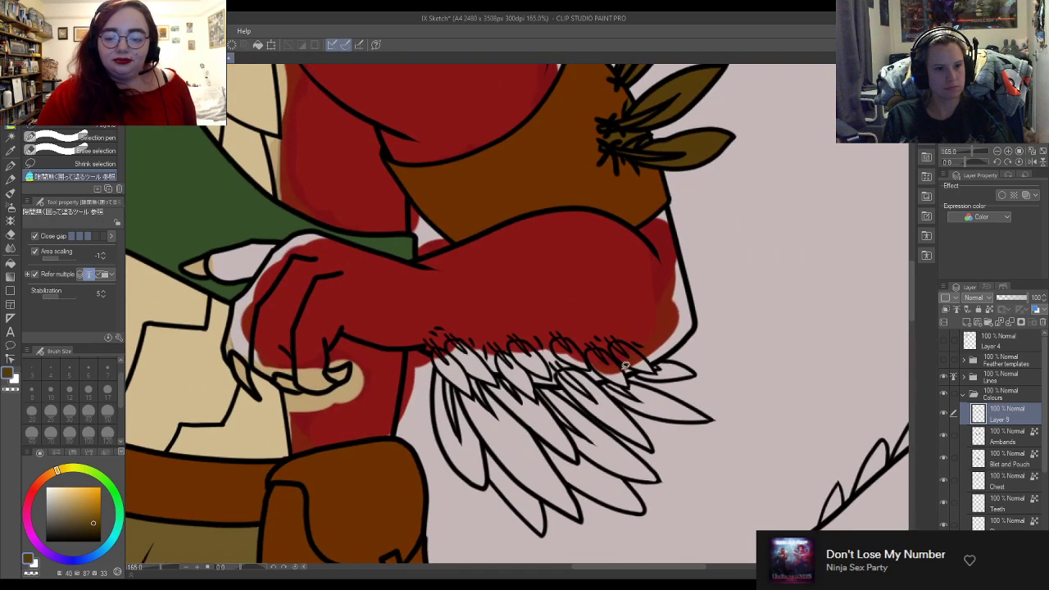
pyautogui.scroll(-2, 627, 366)
pyautogui.scroll(11, 666, 144)
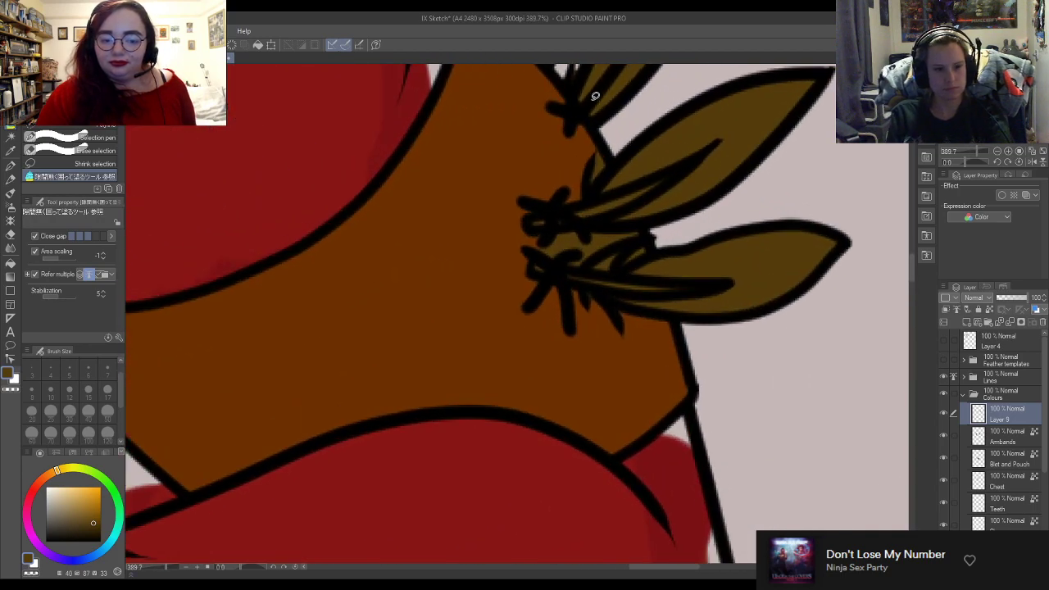
pyautogui.press('e')
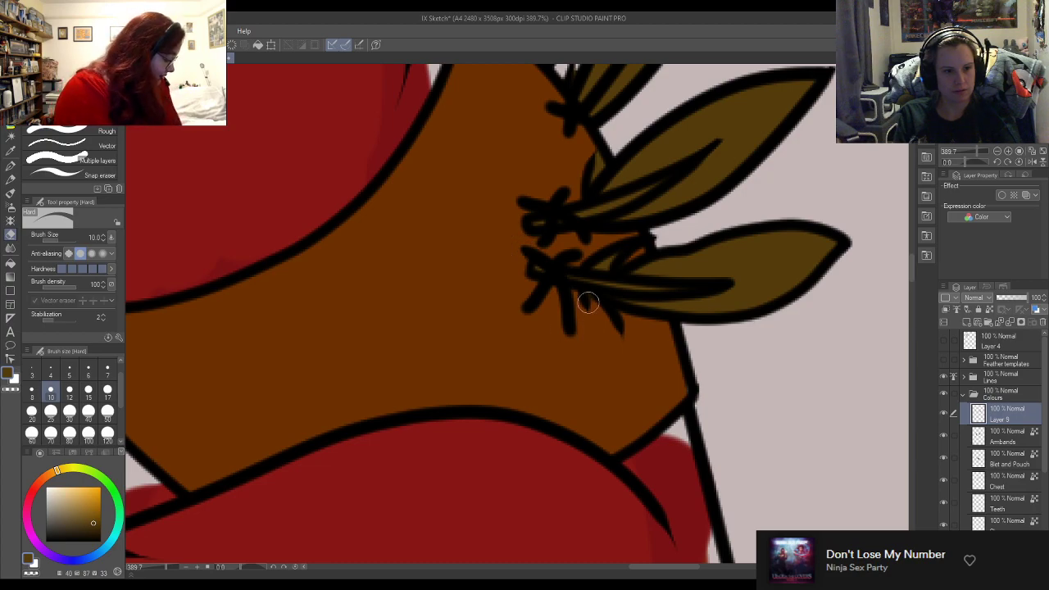
pyautogui.press('g')
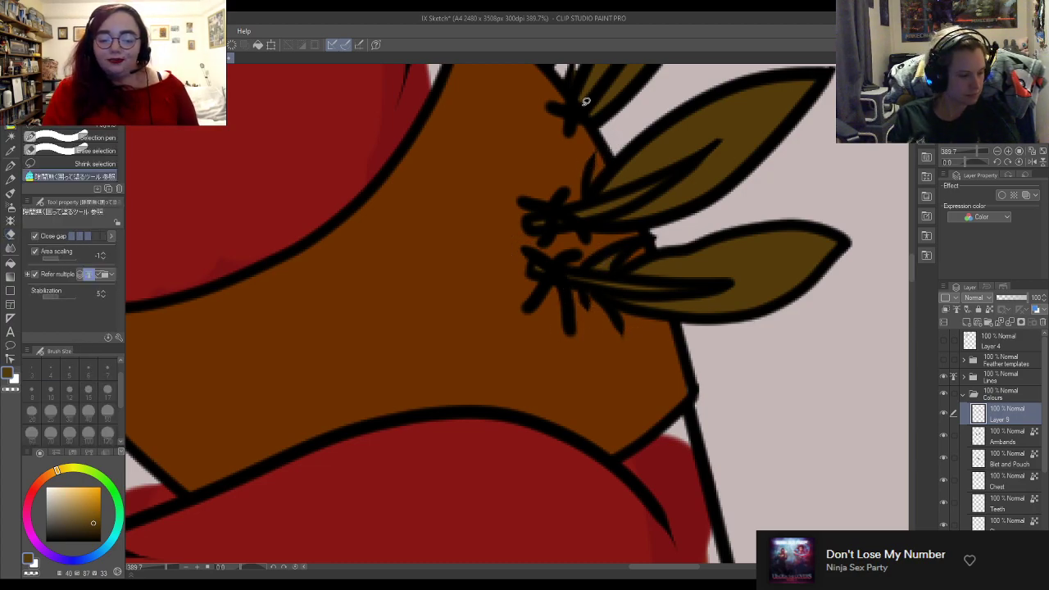
# Step: Fill the feathers hanging from the bent arm's forearm with the same dark brown
pyautogui.scroll(-5, 618, 138)
pyautogui.scroll(-2, 685, 282)
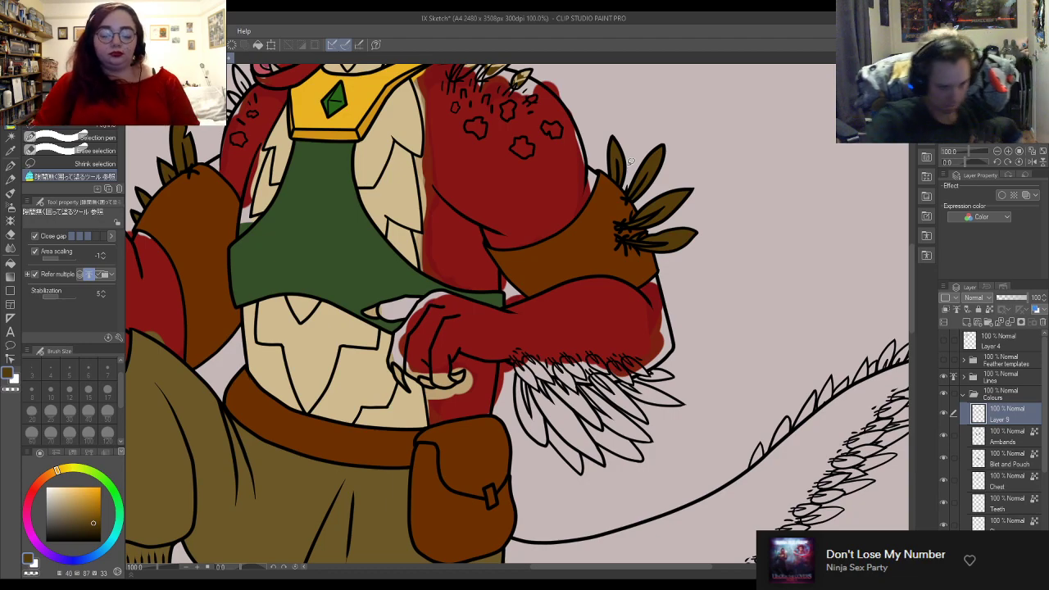
pyautogui.scroll(-2, 631, 161)
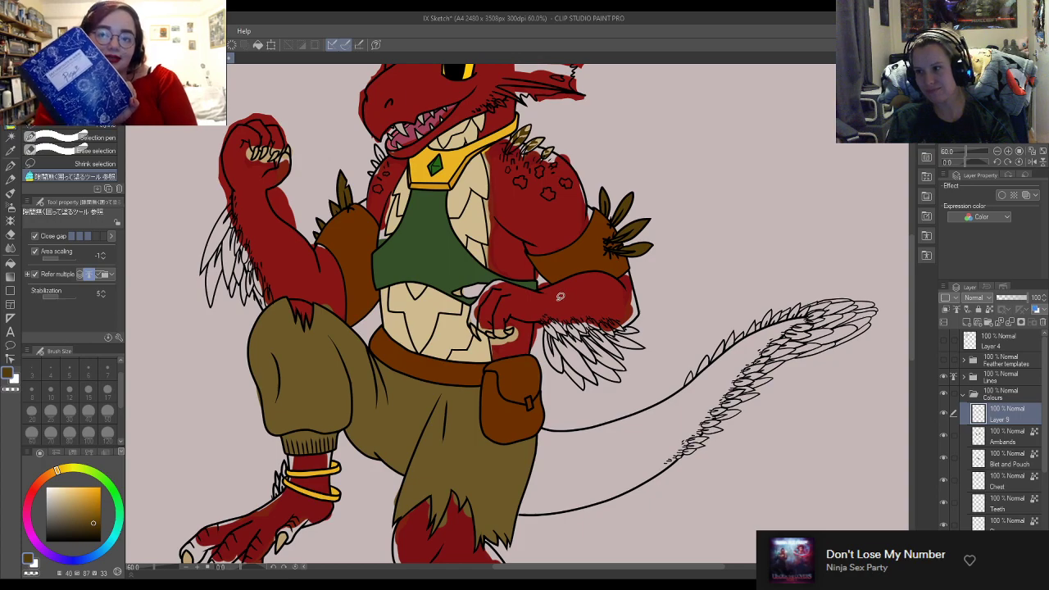
pyautogui.scroll(3, 566, 295)
pyautogui.scroll(1, 570, 347)
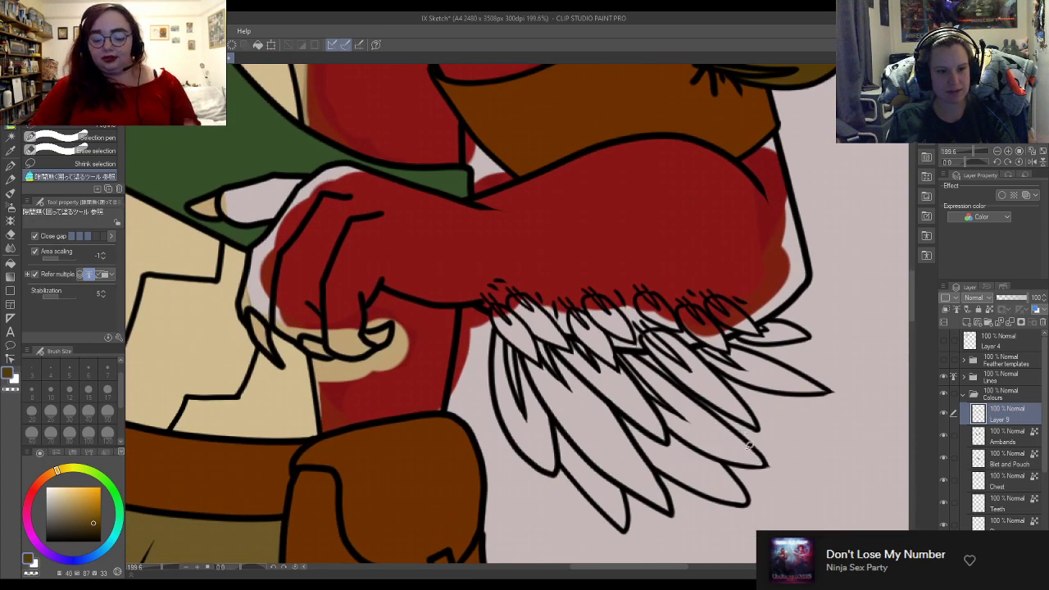
pyautogui.moveTo(777, 521)
pyautogui.mouseDown()
pyautogui.moveTo(849, 316)
pyautogui.moveTo(682, 257)
pyautogui.moveTo(475, 255)
pyautogui.moveTo(463, 362)
pyautogui.moveTo(480, 424)
pyautogui.moveTo(580, 531)
pyautogui.moveTo(666, 544)
pyautogui.moveTo(801, 509)
pyautogui.moveTo(774, 523)
pyautogui.mouseUp()
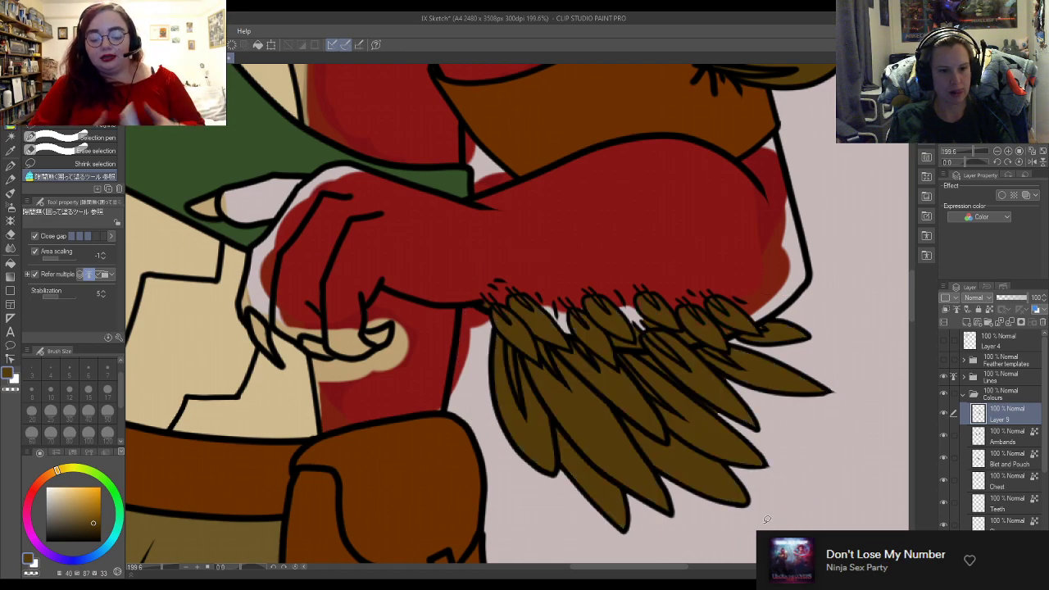
pyautogui.scroll(2, 721, 403)
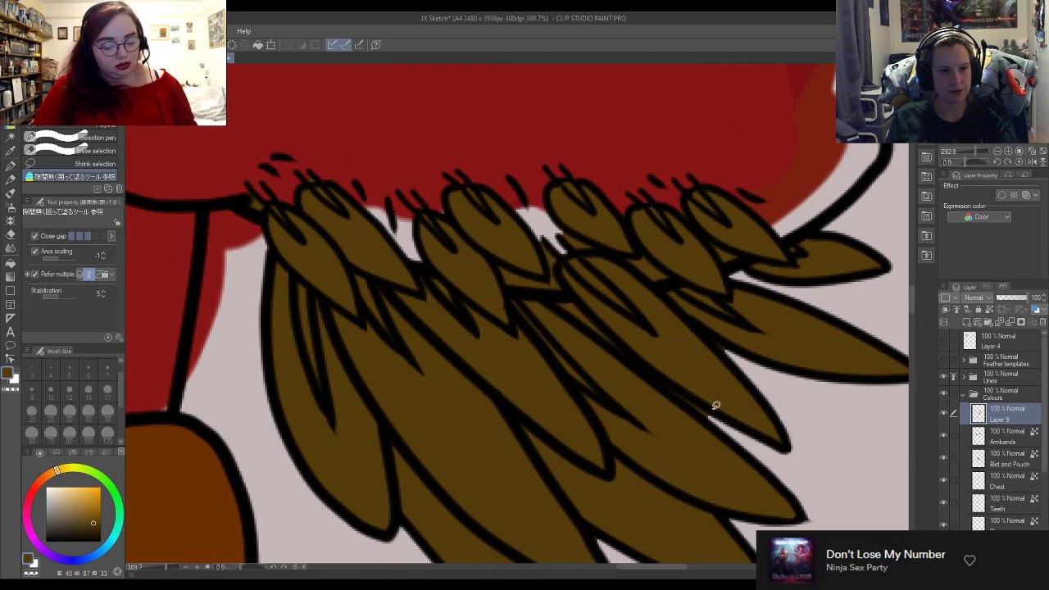
# Step: Erase the brown spilling into the gaps between the bent forearm's feathers with the Hard eraser at size 4
pyautogui.press('e')
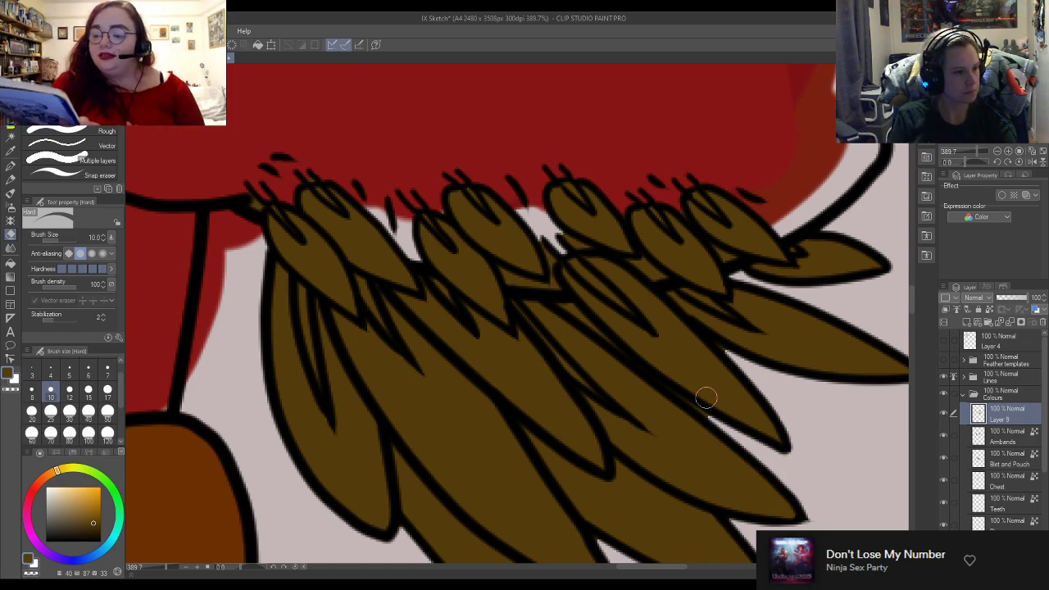
pyautogui.press('[')
pyautogui.press('[')
pyautogui.press('[')
pyautogui.press('[')
pyautogui.press('[')
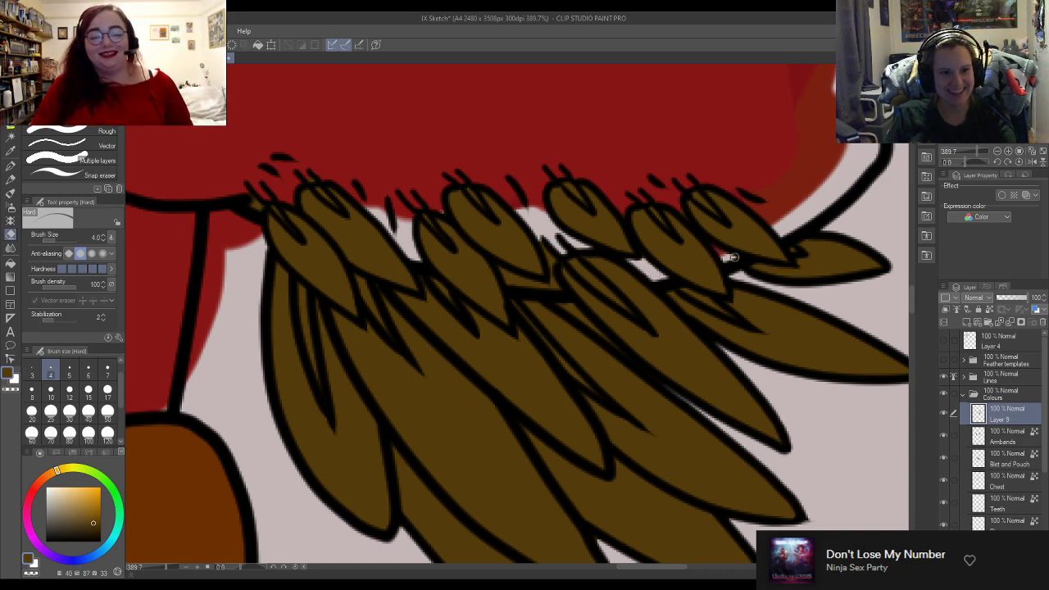
pyautogui.moveTo(545, 239)
pyautogui.mouseDown()
pyautogui.moveTo(553, 287)
pyautogui.moveTo(511, 282)
pyautogui.moveTo(502, 271)
pyautogui.mouseUp()
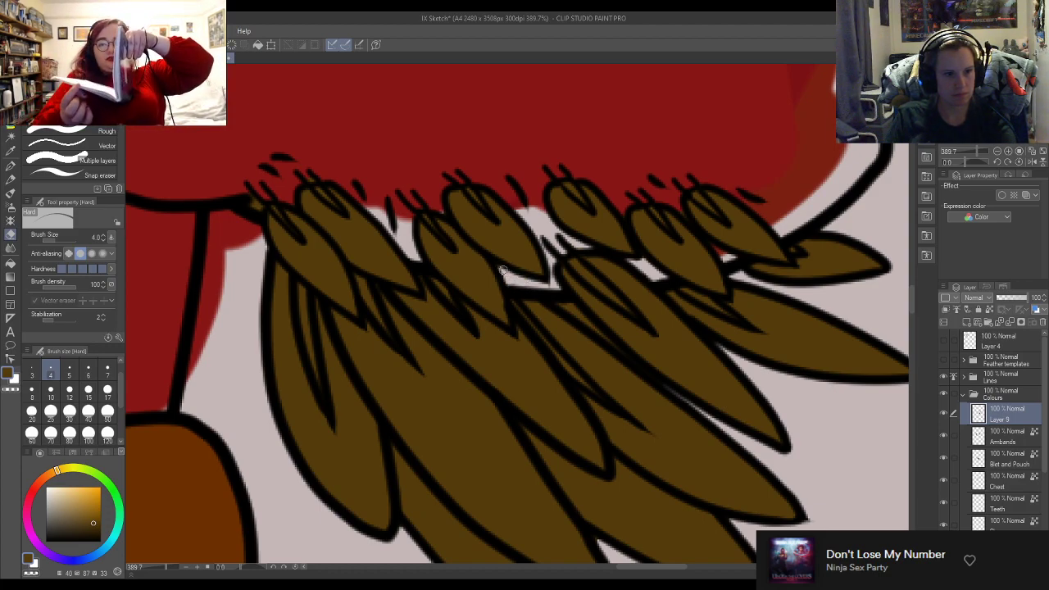
pyautogui.press('m')
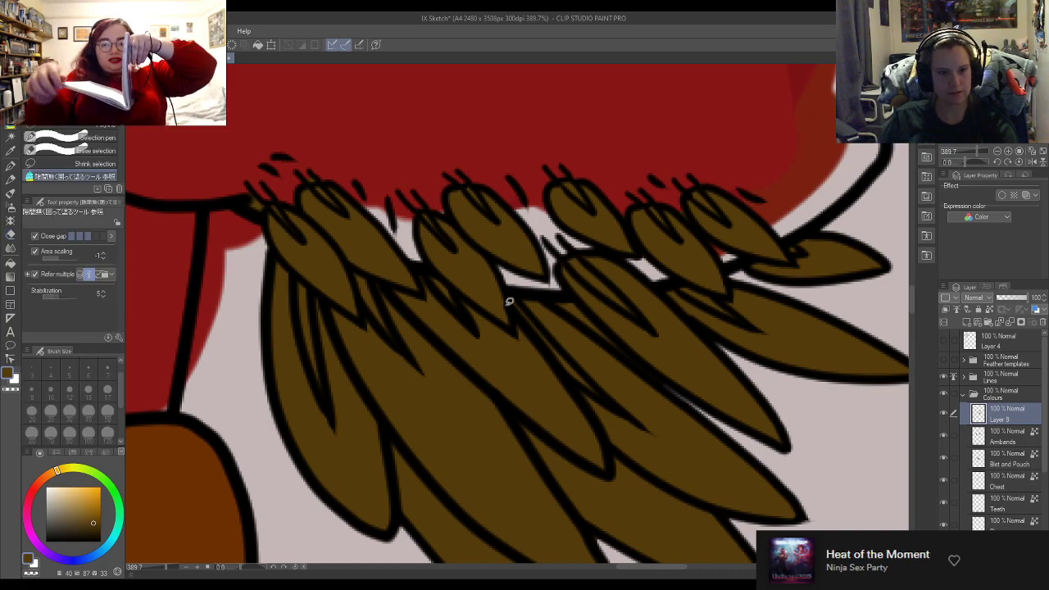
# Step: Rename the layer holding the dark brown feather fills to "Feathers"
pyautogui.scroll(-7, 495, 265)
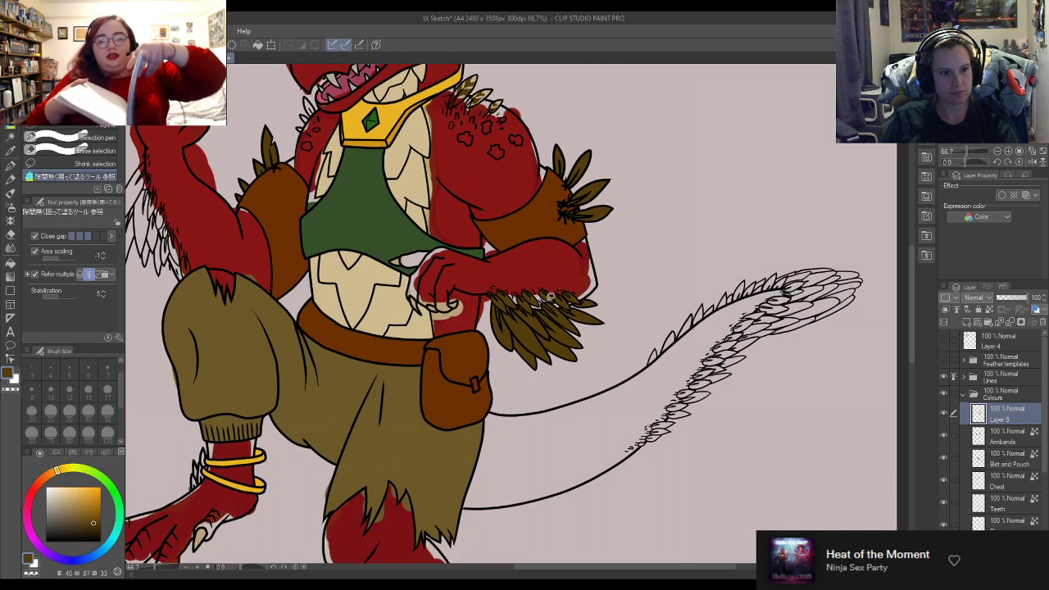
pyautogui.scroll(-3, 597, 292)
pyautogui.scroll(3, 508, 176)
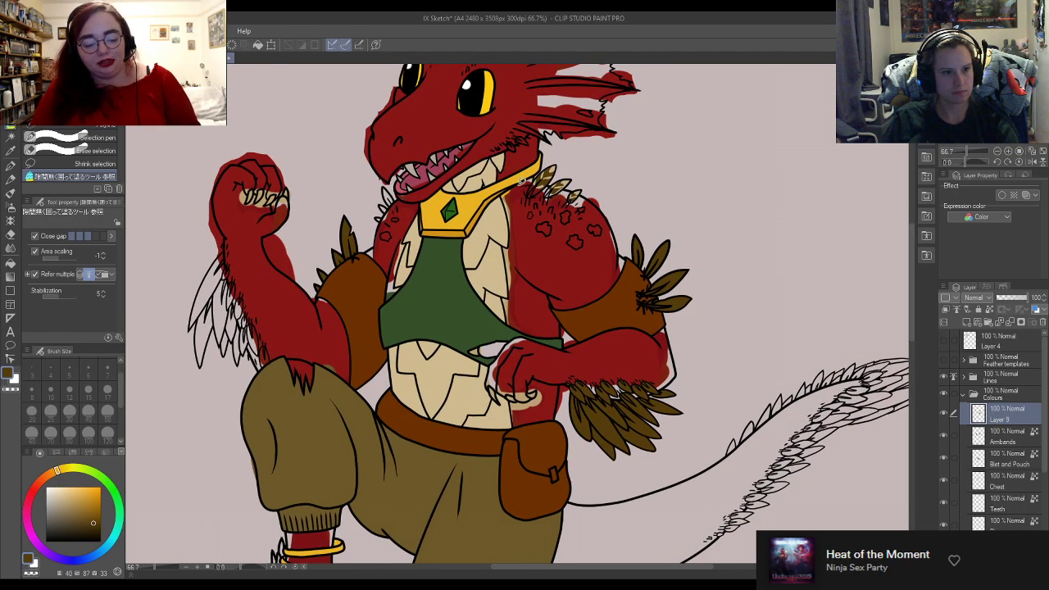
pyautogui.scroll(2, 197, 295)
pyautogui.scroll(-2, 195, 297)
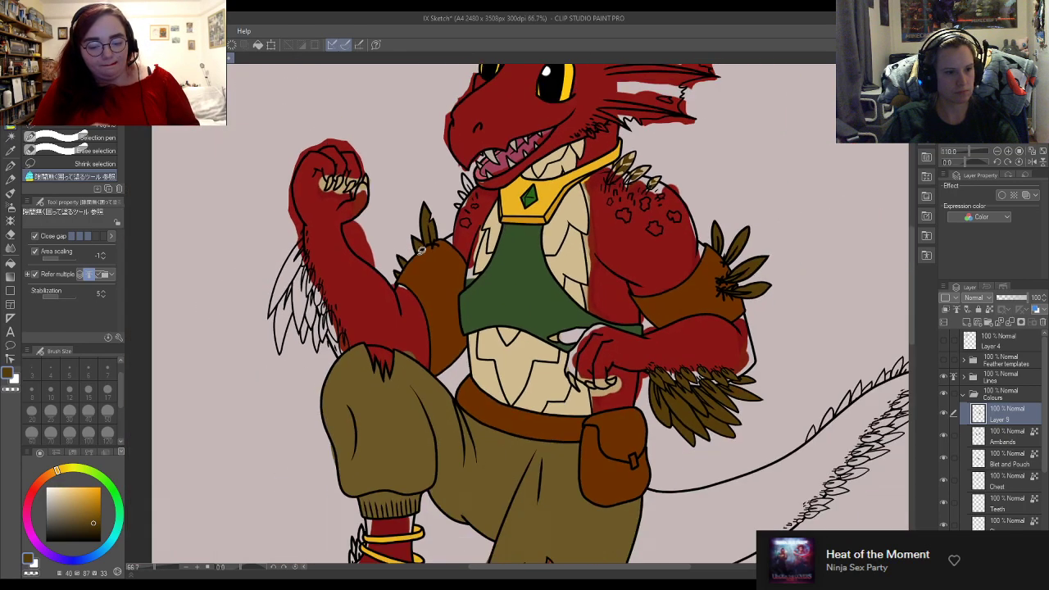
pyautogui.scroll(2, 568, 207)
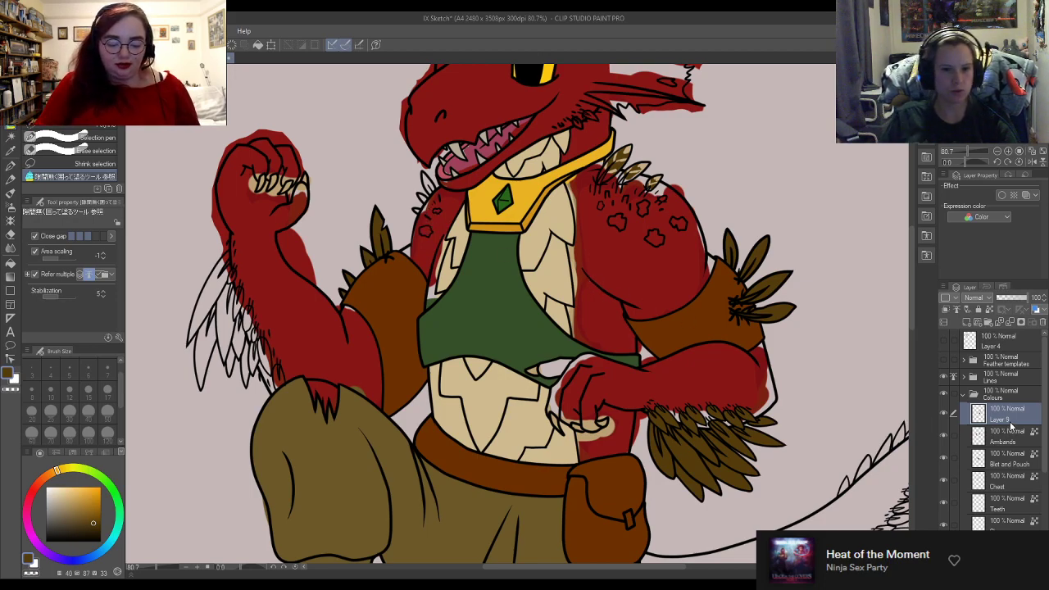
pyautogui.doubleClick(977, 415)
pyautogui.write('Feathers')
pyautogui.press('Return')
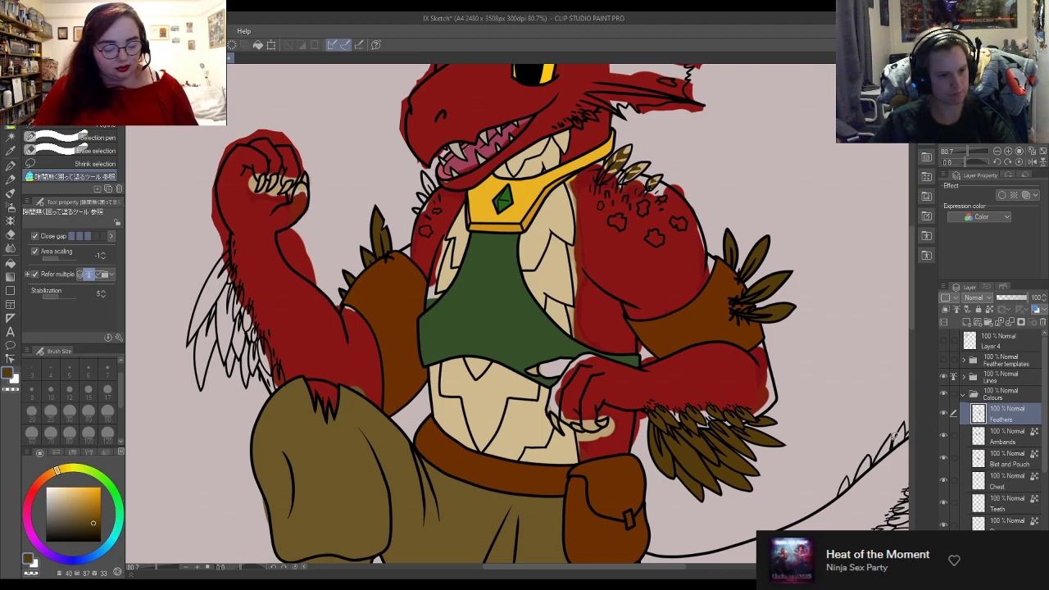
# Step: Fill the small feathers behind the raised leg's ankle, beside the gold rings, with the same dark brown using the enclosed fill
pyautogui.scroll(-4, 548, 358)
pyautogui.scroll(7, 445, 436)
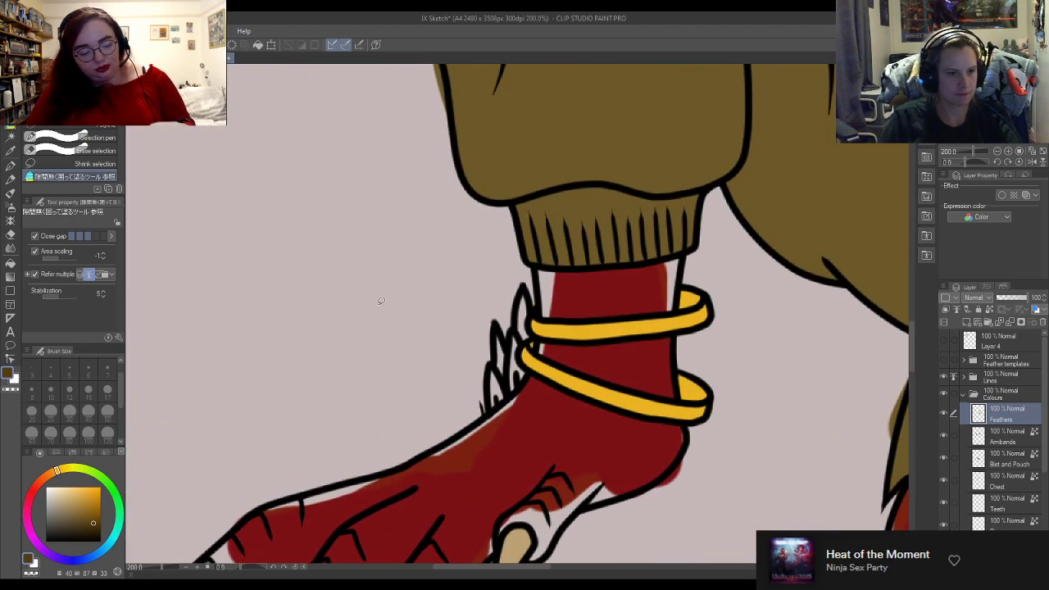
pyautogui.moveTo(544, 317)
pyautogui.mouseDown()
pyautogui.moveTo(445, 406)
pyautogui.moveTo(539, 277)
pyautogui.mouseUp()
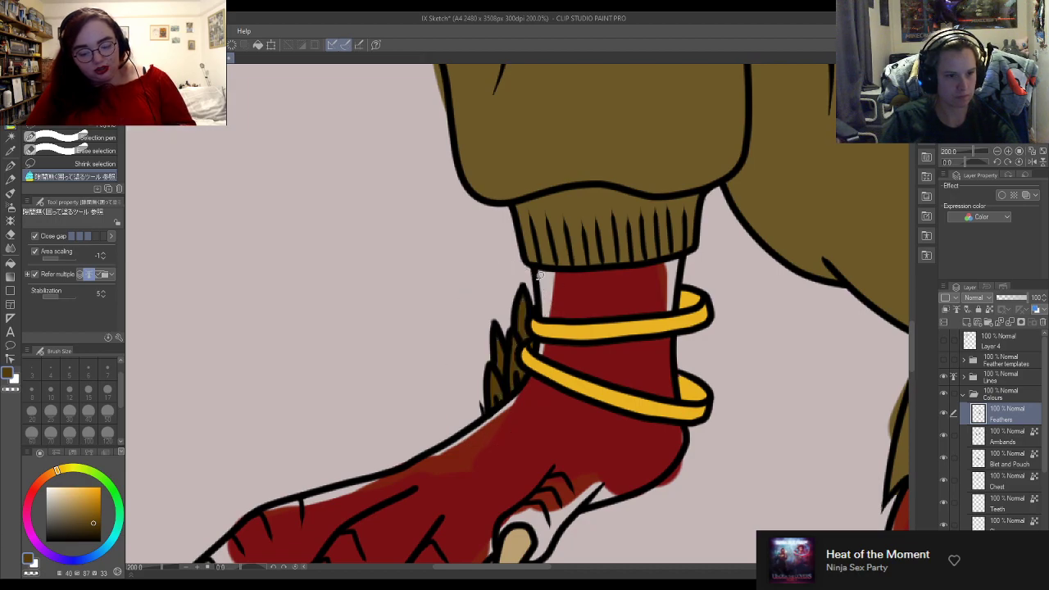
pyautogui.scroll(3, 502, 342)
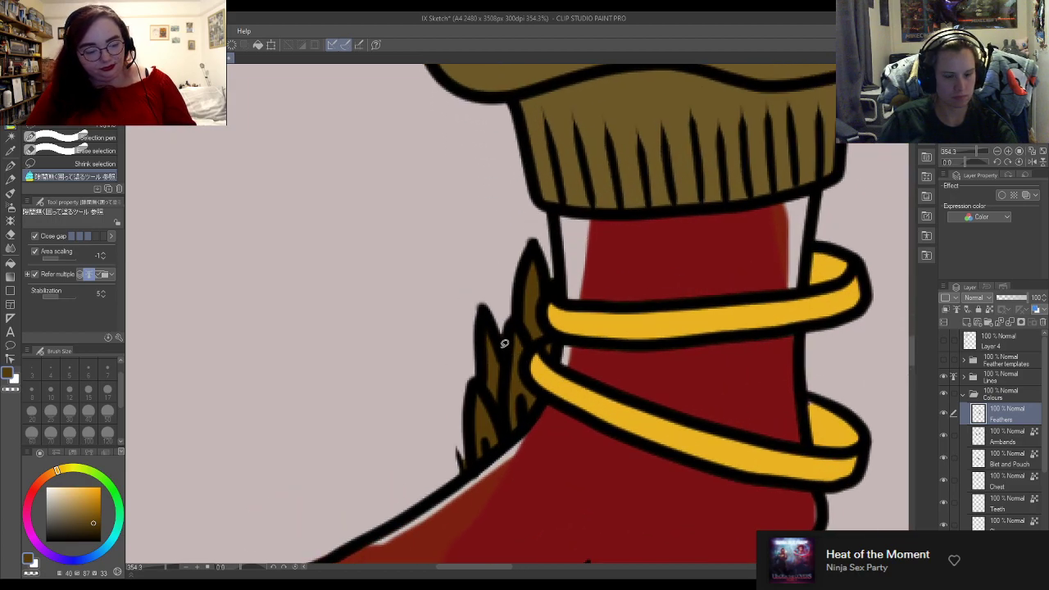
pyautogui.press('e')
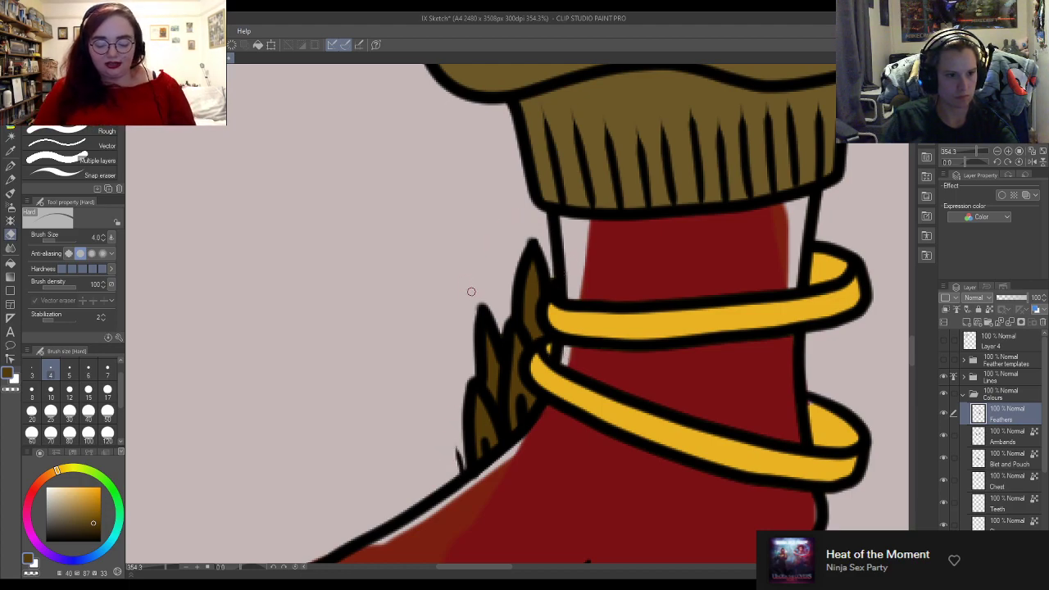
pyautogui.press('m')
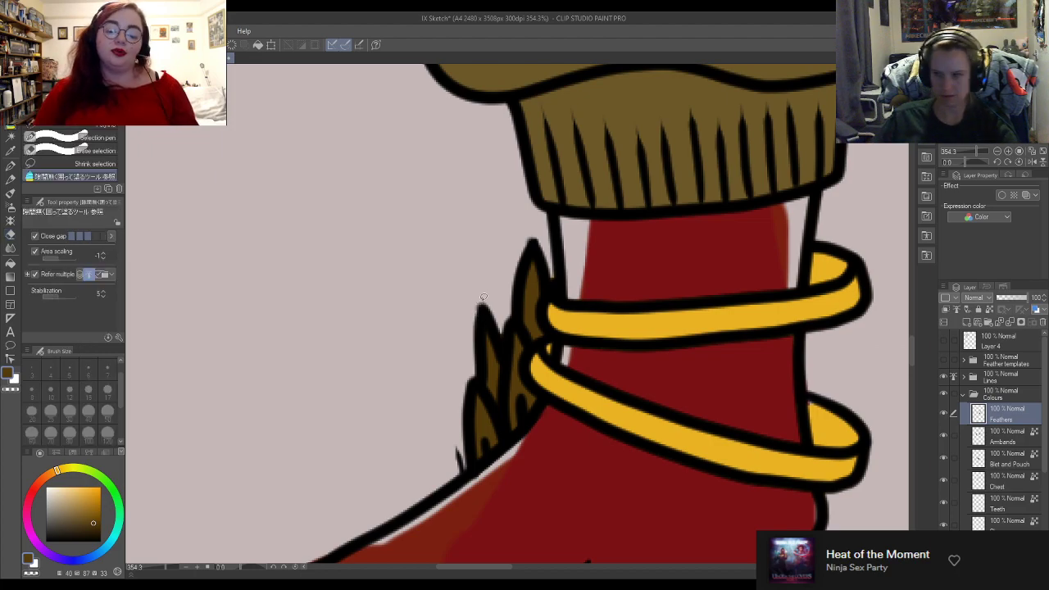
# Step: Fill the feather cluster on the heel of the standing foot with dark brown on the Feathers layer
pyautogui.scroll(-2, 520, 354)
pyautogui.scroll(-5, 520, 354)
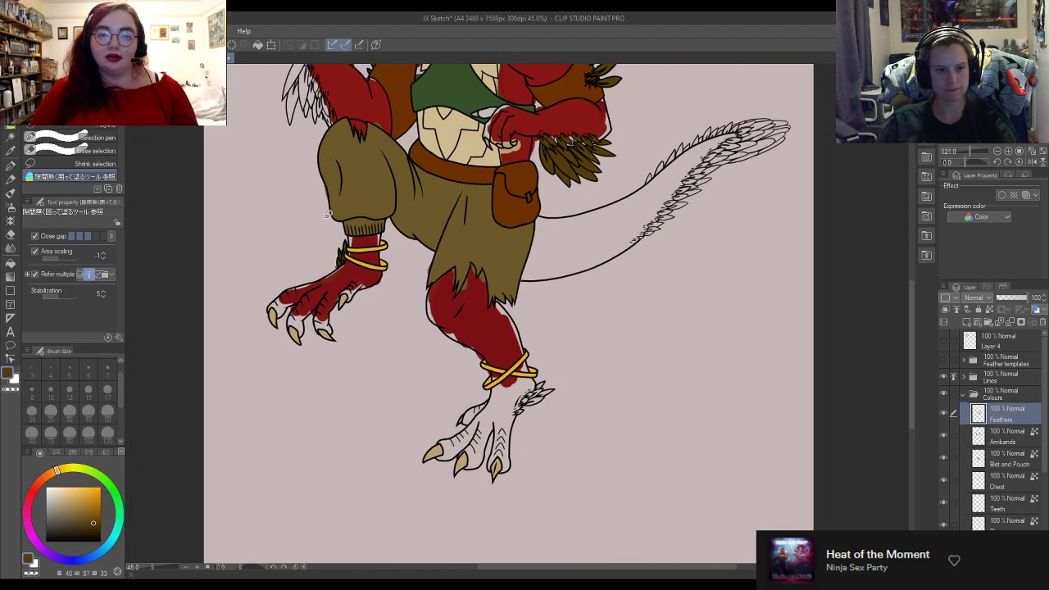
pyautogui.scroll(5, 514, 383)
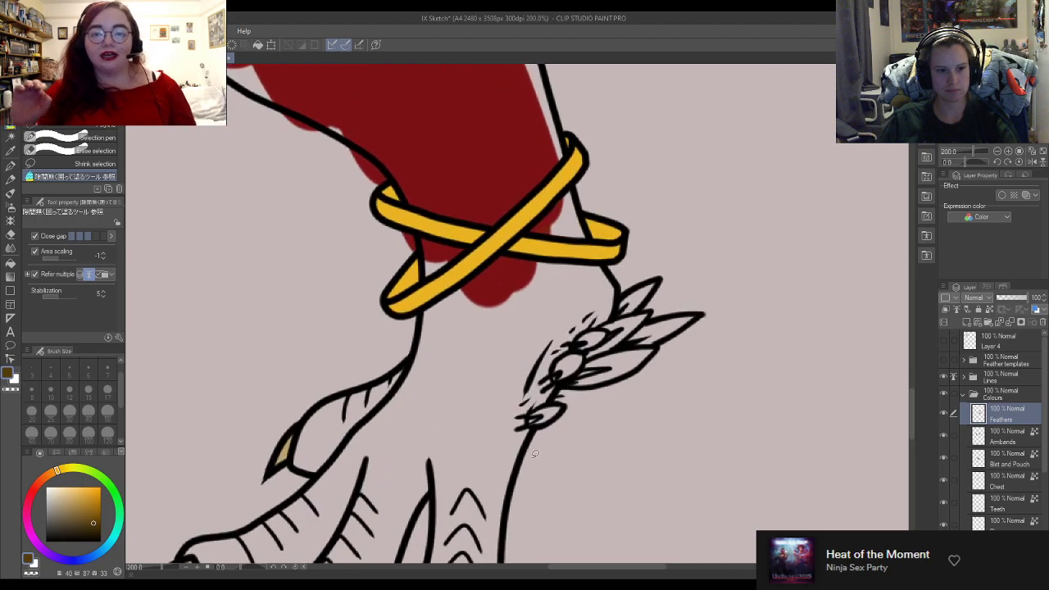
pyautogui.moveTo(511, 358)
pyautogui.mouseDown()
pyautogui.moveTo(768, 313)
pyautogui.moveTo(767, 217)
pyautogui.moveTo(703, 194)
pyautogui.moveTo(515, 335)
pyautogui.mouseUp()
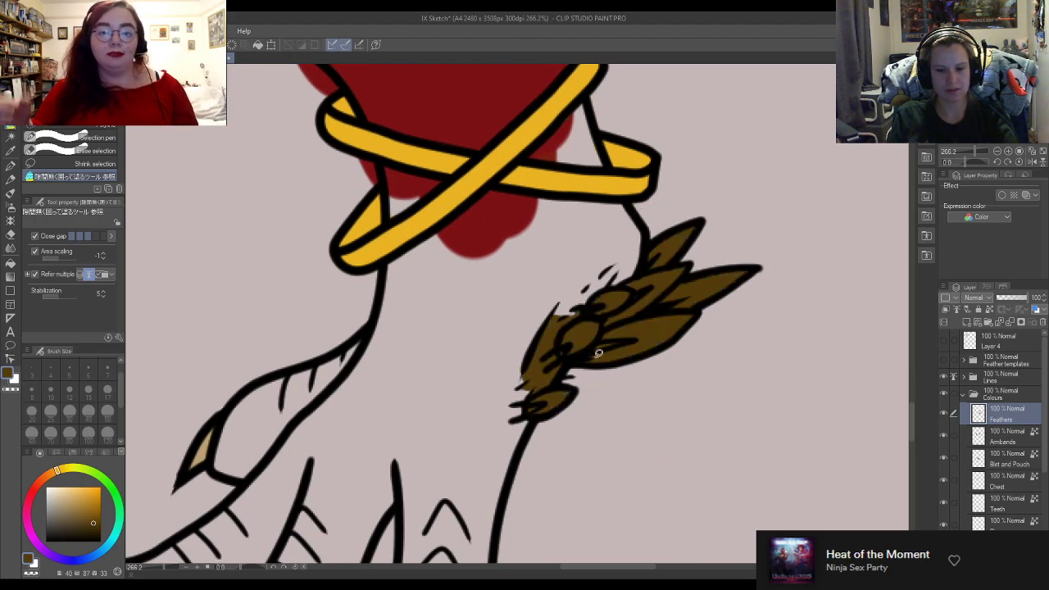
# Step: Erase the excess brown around the small loose strokes beside the standing foot's heel feathers
pyautogui.press('e')
pyautogui.moveTo(528, 377)
pyautogui.mouseDown()
pyautogui.moveTo(549, 387)
pyautogui.moveTo(541, 382)
pyautogui.moveTo(560, 371)
pyautogui.moveTo(533, 387)
pyautogui.moveTo(525, 364)
pyautogui.moveTo(554, 321)
pyautogui.moveTo(558, 330)
pyautogui.moveTo(574, 318)
pyautogui.moveTo(551, 348)
pyautogui.moveTo(546, 339)
pyautogui.moveTo(531, 375)
pyautogui.moveTo(550, 360)
pyautogui.mouseUp()
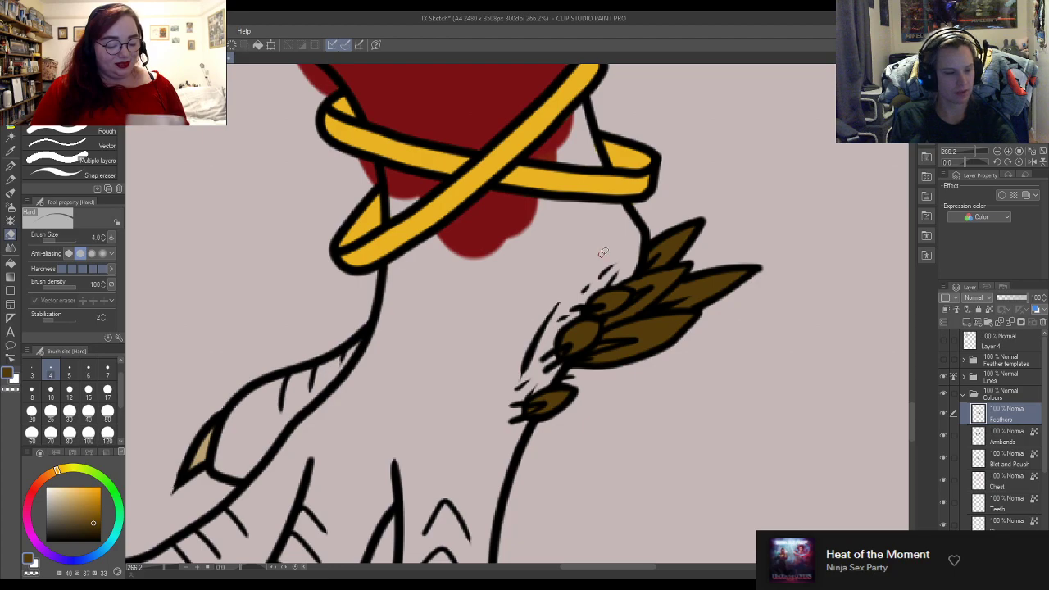
pyautogui.press('m')
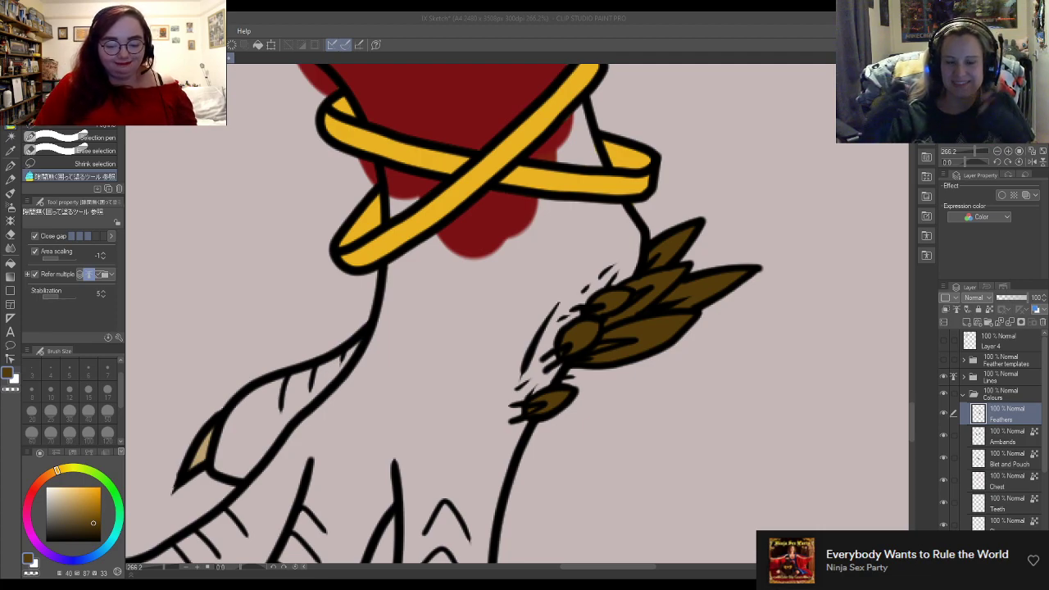
# Step: Fill the feathers hanging from the raised forearm with dark brown
pyautogui.scroll(-10, 610, 395)
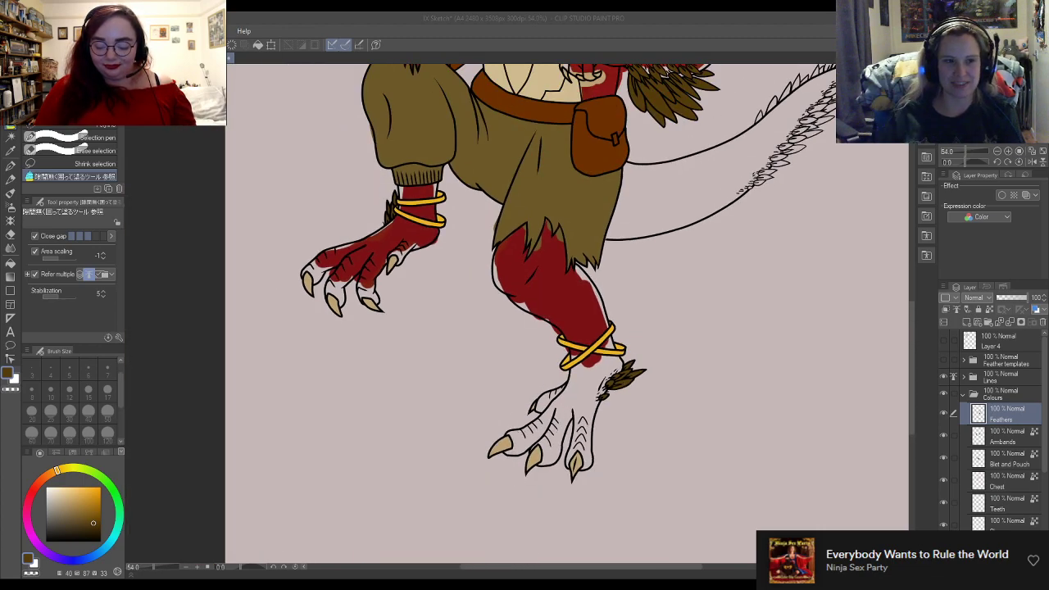
pyautogui.scroll(-3, 567, 313)
pyautogui.scroll(6, 567, 313)
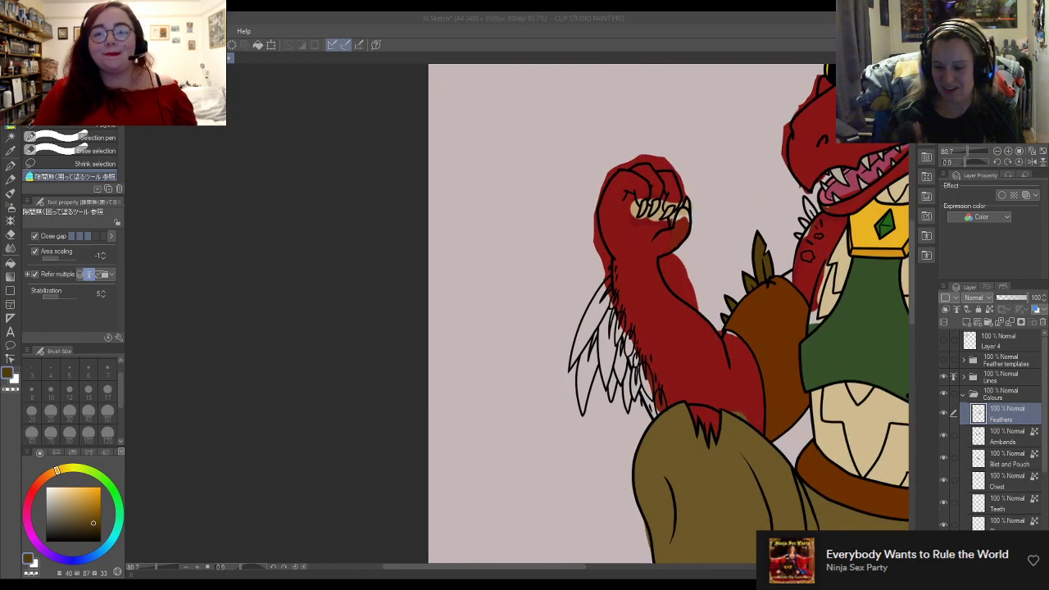
pyautogui.scroll(3, 664, 380)
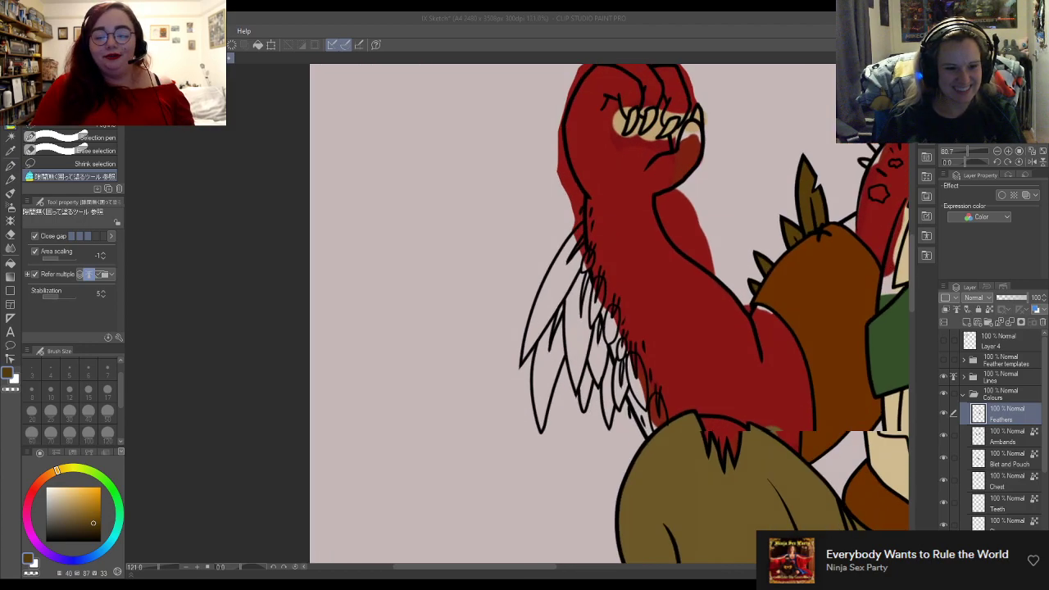
pyautogui.moveTo(644, 433)
pyautogui.mouseDown()
pyautogui.moveTo(666, 454)
pyautogui.moveTo(684, 408)
pyautogui.moveTo(665, 373)
pyautogui.moveTo(661, 319)
pyautogui.moveTo(617, 211)
pyautogui.moveTo(574, 183)
pyautogui.moveTo(482, 265)
pyautogui.moveTo(451, 404)
pyautogui.moveTo(486, 483)
pyautogui.moveTo(568, 508)
pyautogui.moveTo(614, 487)
pyautogui.moveTo(625, 420)
pyautogui.moveTo(647, 435)
pyautogui.mouseUp()
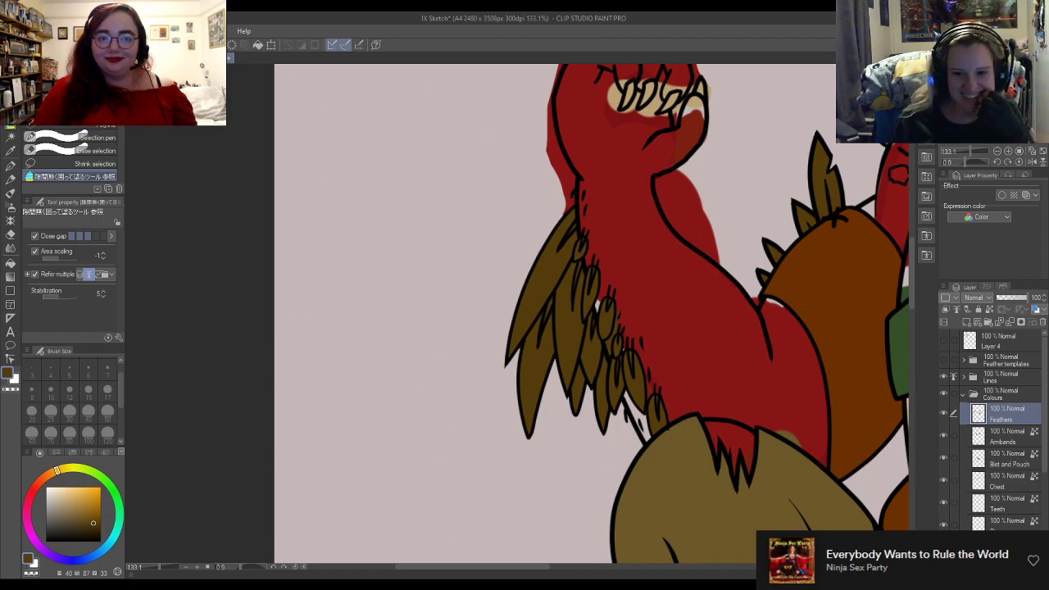
# Step: Erase the brown that spilled into the gaps between the raised forearm's feathers and the skin
pyautogui.scroll(4, 648, 328)
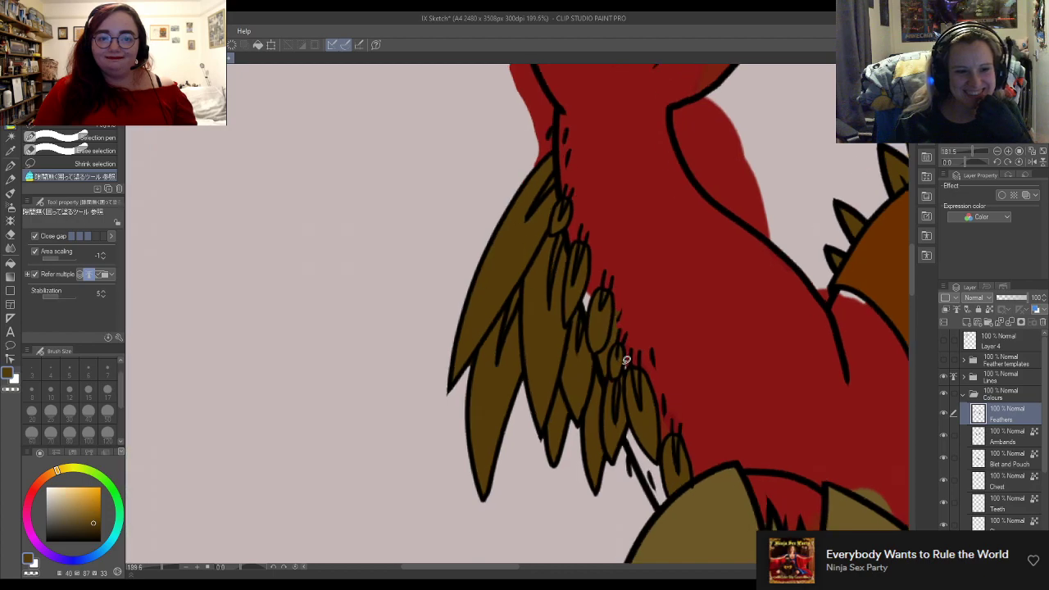
pyautogui.press('e')
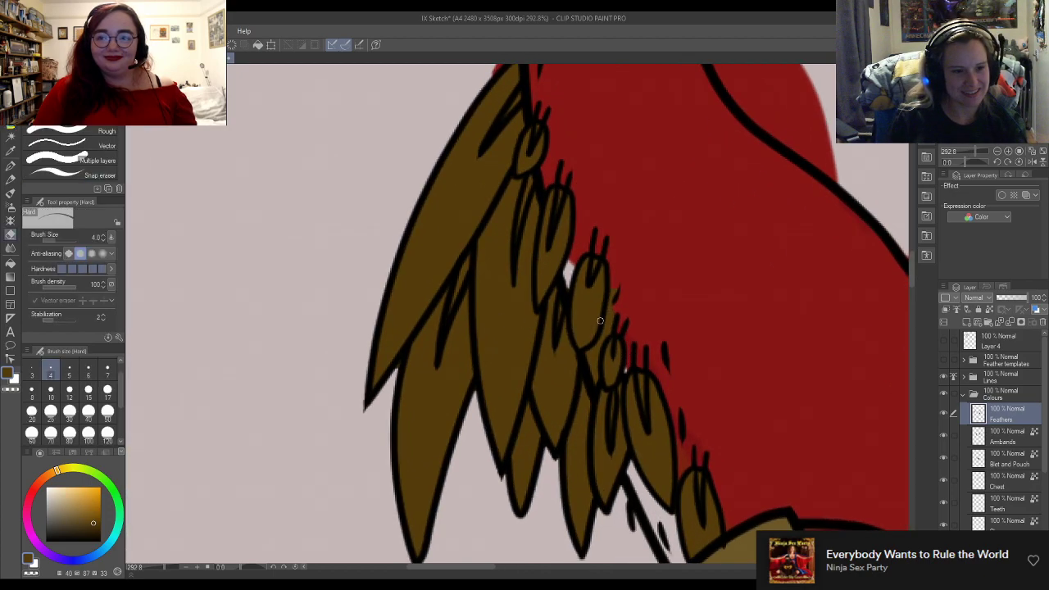
pyautogui.moveTo(608, 325); pyautogui.dragTo(599, 350)
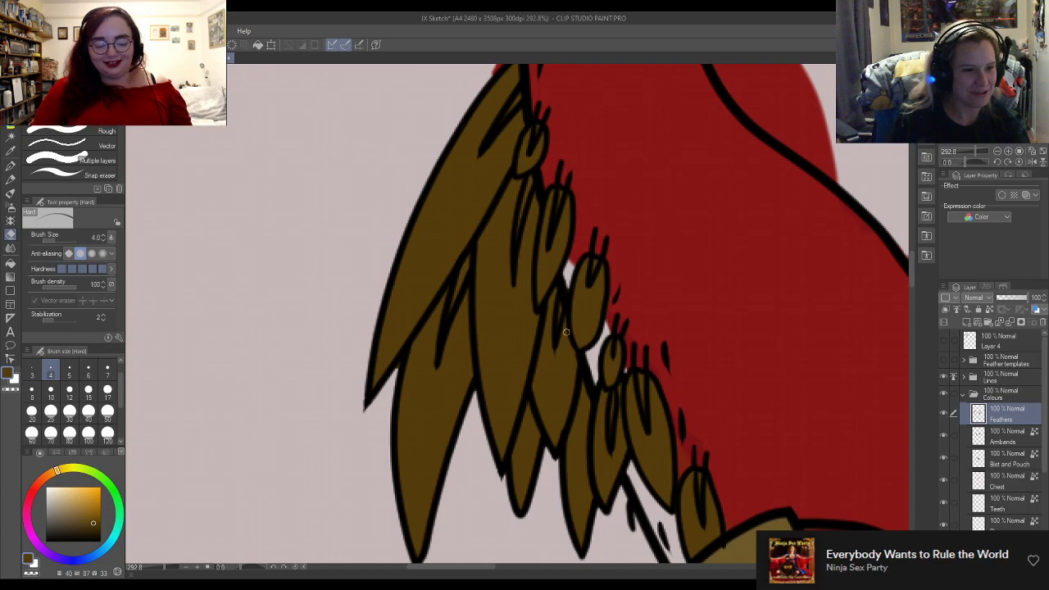
pyautogui.press('g')
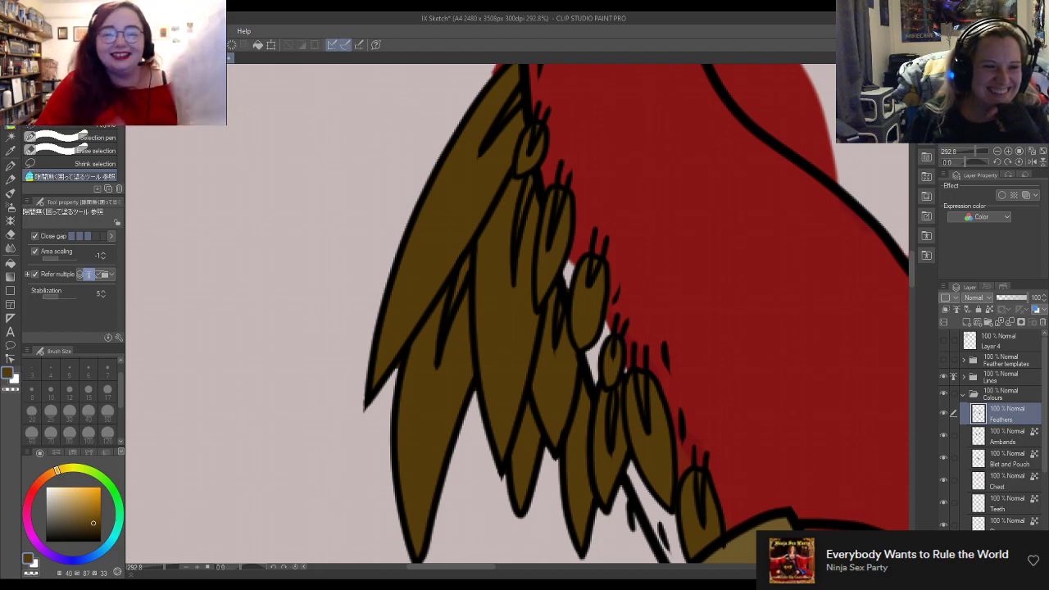
# Step: Fill the row of feathers above the near eye, up to the large ones at the back of the head, with dark brown
pyautogui.scroll(-2, 269, 156)
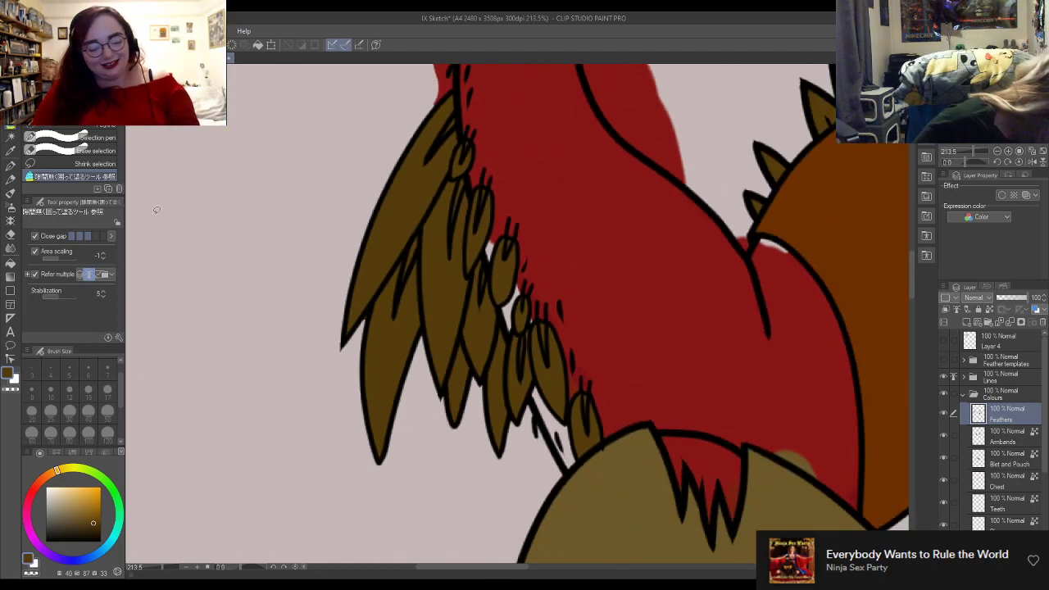
pyautogui.scroll(-2, 152, 170)
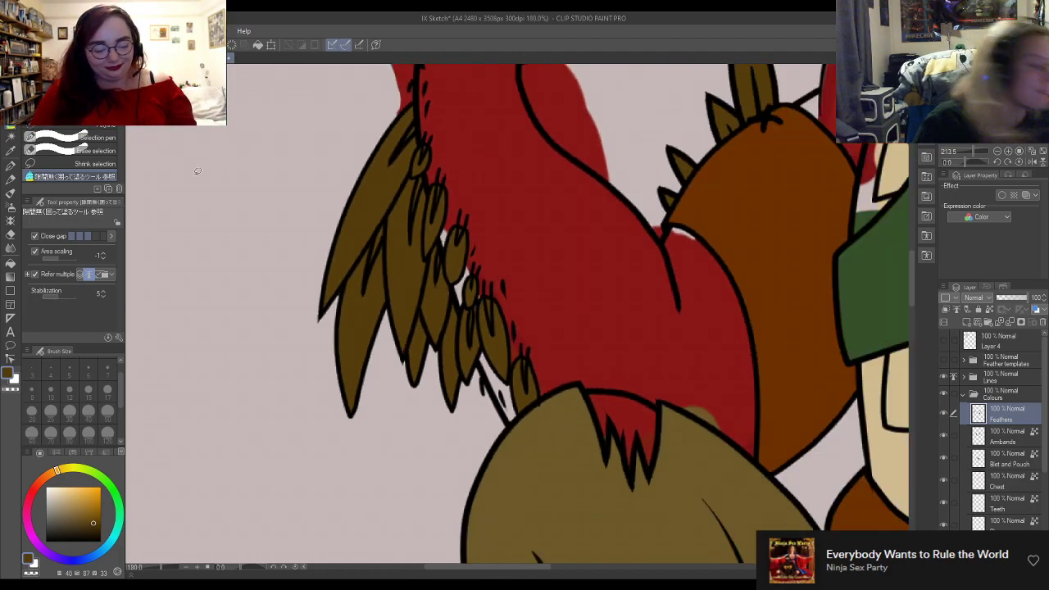
pyautogui.scroll(-5, 428, 241)
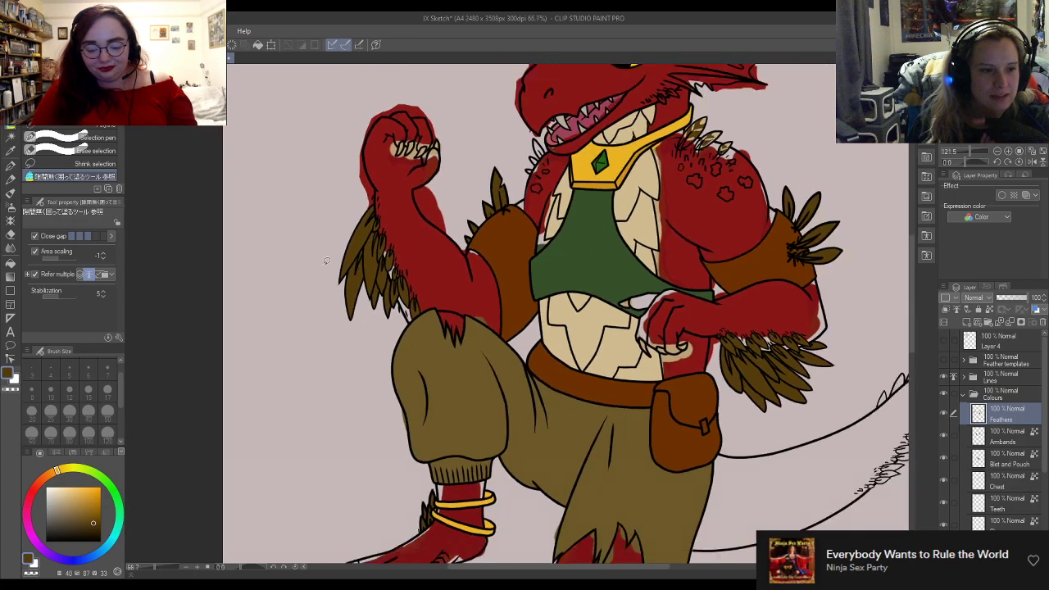
pyautogui.scroll(-5, 558, 328)
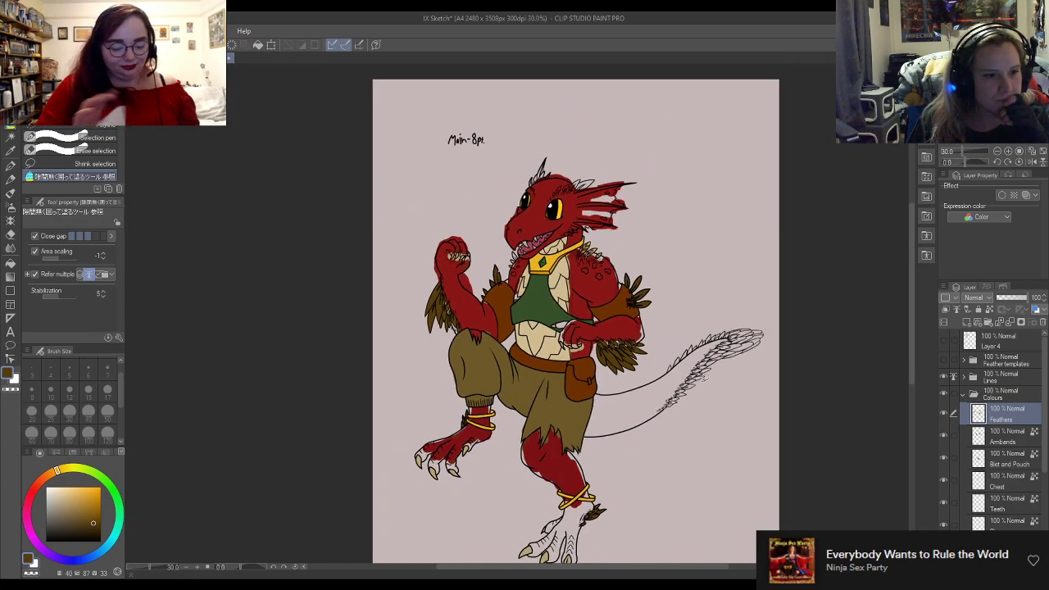
pyautogui.scroll(8, 705, 307)
pyautogui.scroll(5, 487, 71)
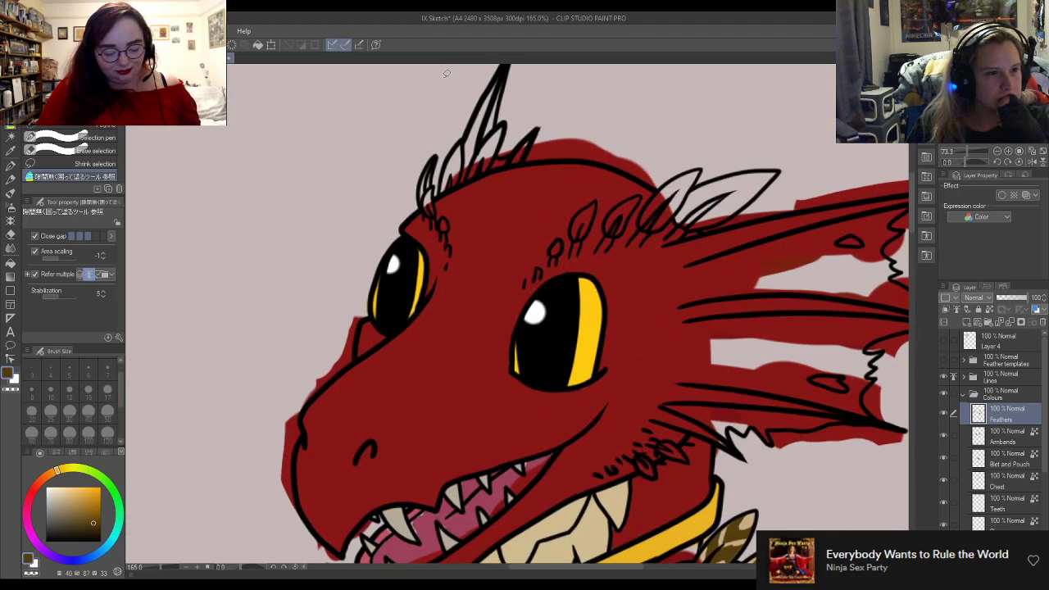
pyautogui.scroll(-2, 508, 90)
pyautogui.scroll(2, 530, 114)
pyautogui.scroll(1, 527, 117)
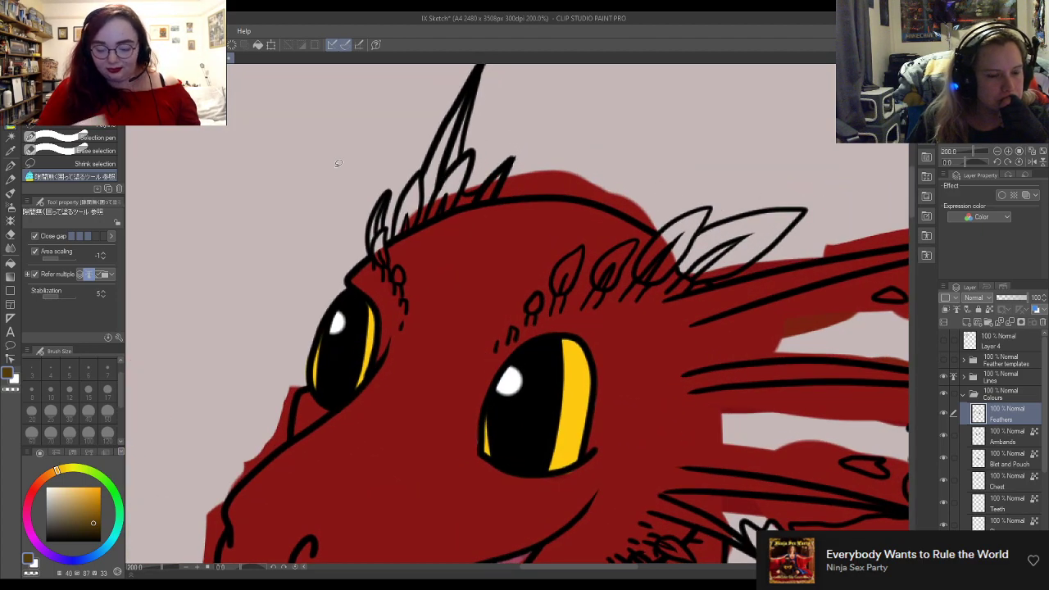
pyautogui.click(531, 305)
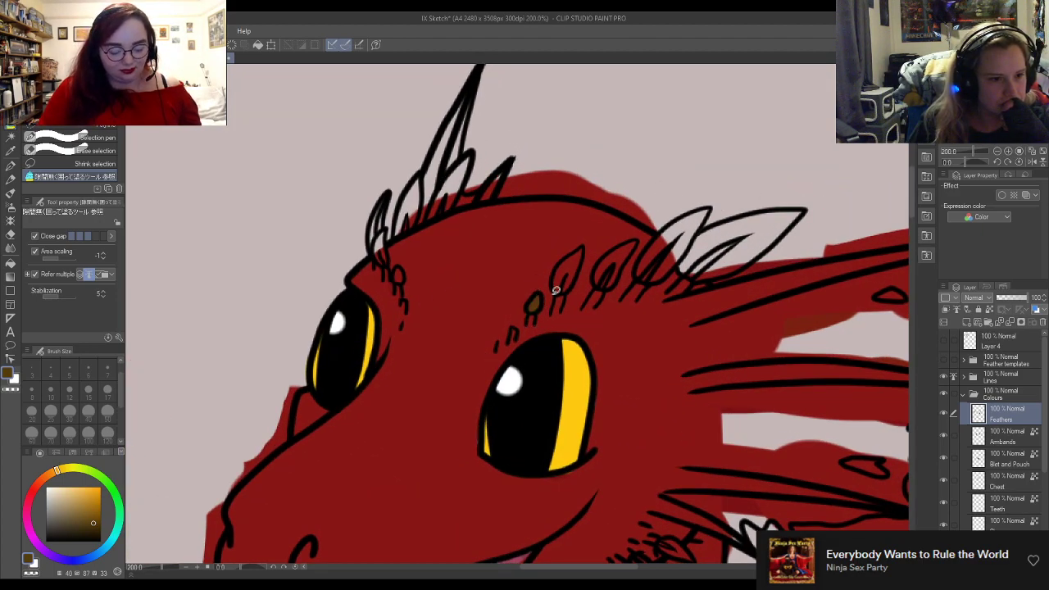
pyautogui.click(567, 275)
pyautogui.moveTo(595, 251)
pyautogui.mouseDown()
pyautogui.moveTo(644, 239)
pyautogui.moveTo(625, 229)
pyautogui.mouseUp()
pyautogui.moveTo(718, 201)
pyautogui.mouseDown()
pyautogui.moveTo(641, 244)
pyautogui.moveTo(641, 288)
pyautogui.moveTo(691, 259)
pyautogui.moveTo(717, 197)
pyautogui.mouseUp()
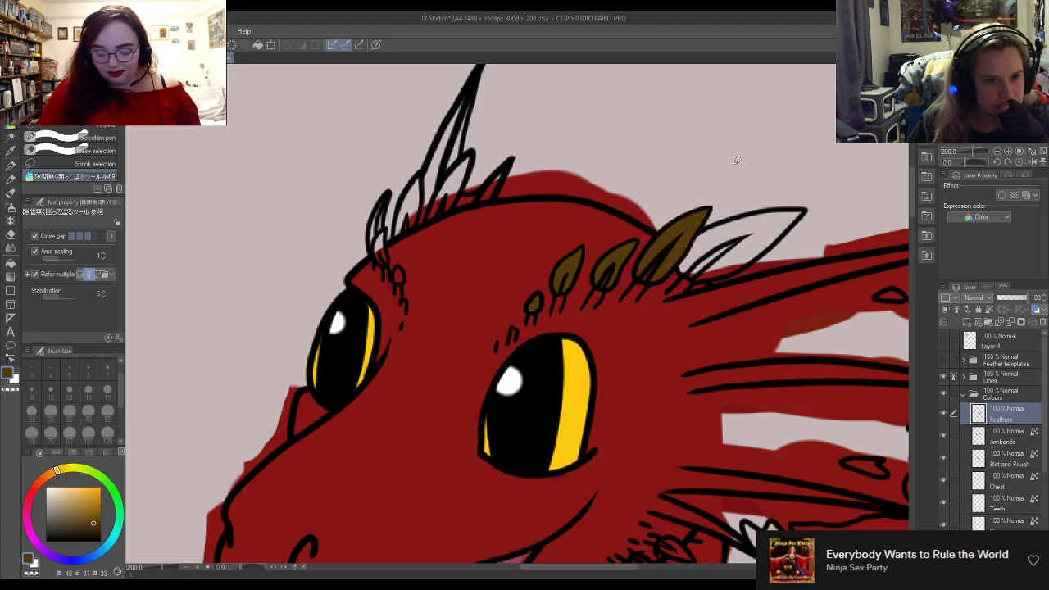
pyautogui.moveTo(752, 206)
pyautogui.mouseDown()
pyautogui.moveTo(703, 222)
pyautogui.moveTo(674, 269)
pyautogui.moveTo(715, 286)
pyautogui.moveTo(818, 214)
pyautogui.moveTo(754, 207)
pyautogui.mouseUp()
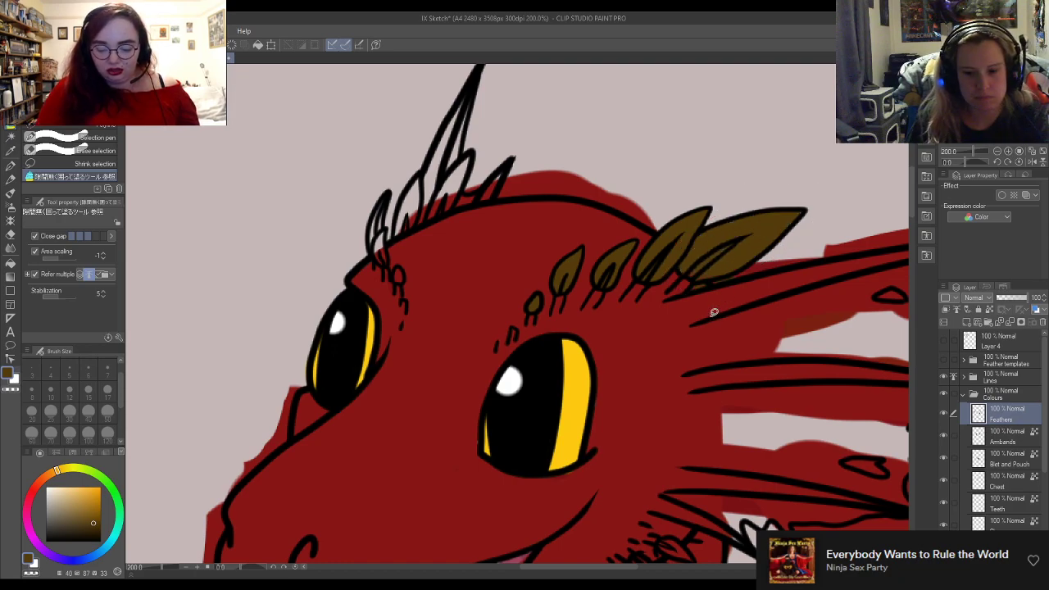
pyautogui.press('e')
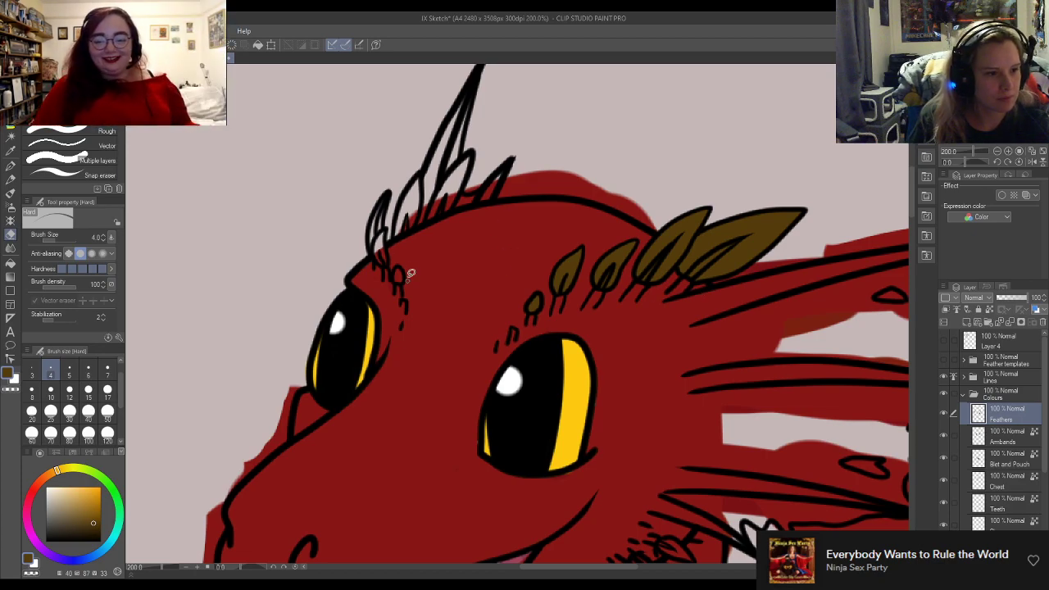
# Step: Fill the small feathers above the far eye and along the front of the head with dark brown, leaving the horns uncoloured
pyautogui.press('m')
pyautogui.moveTo(392, 256)
pyautogui.mouseDown()
pyautogui.moveTo(401, 268)
pyautogui.moveTo(369, 169)
pyautogui.moveTo(386, 283)
pyautogui.mouseUp()
pyautogui.moveTo(428, 227)
pyautogui.mouseDown()
pyautogui.moveTo(422, 166)
pyautogui.moveTo(400, 179)
pyautogui.moveTo(426, 246)
pyautogui.mouseUp()
pyautogui.moveTo(479, 156)
pyautogui.mouseDown()
pyautogui.moveTo(462, 202)
pyautogui.moveTo(477, 171)
pyautogui.moveTo(515, 182)
pyautogui.moveTo(523, 155)
pyautogui.mouseUp()
pyautogui.press('e')
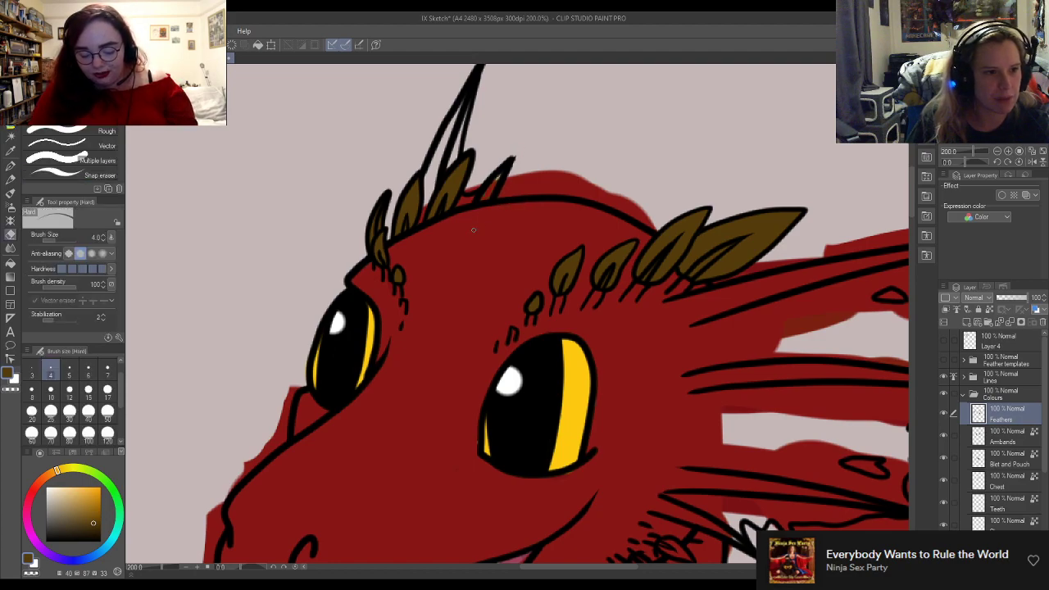
pyautogui.press('m')
# Step: Replace the rough red body colouring with the clean red fill that also covers the feet, ear fins and tail
pyautogui.scroll(-4, 502, 80)
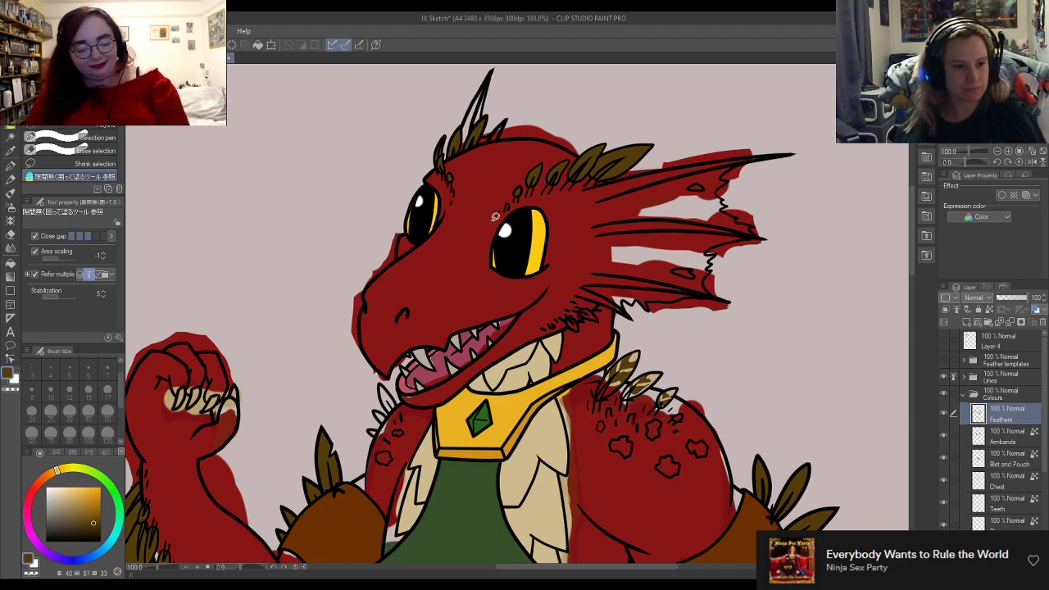
pyautogui.scroll(-4, 450, 180)
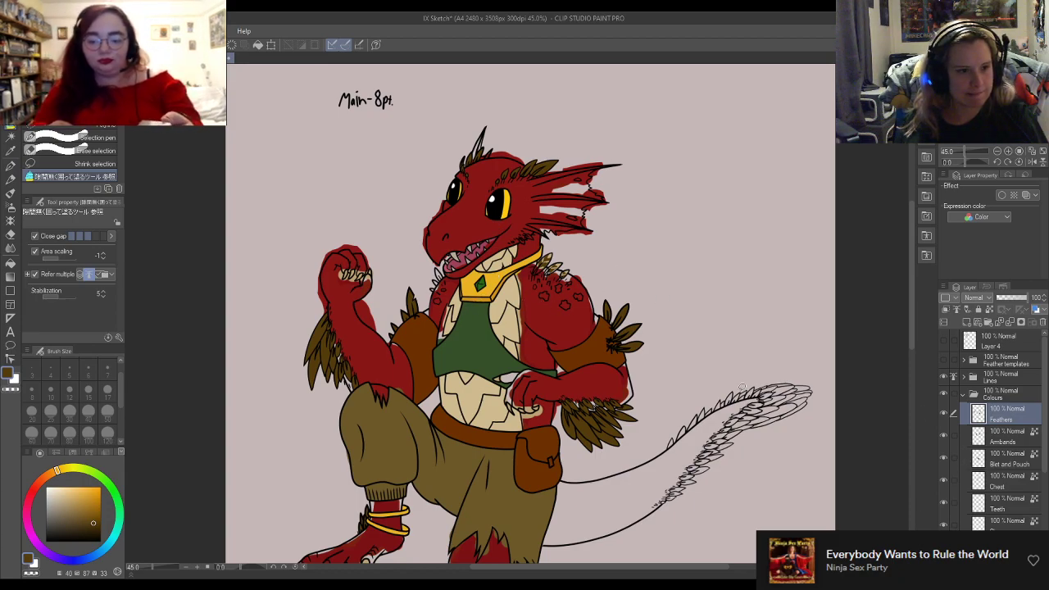
pyautogui.scroll(-1, 977, 512)
pyautogui.scroll(-4, 975, 509)
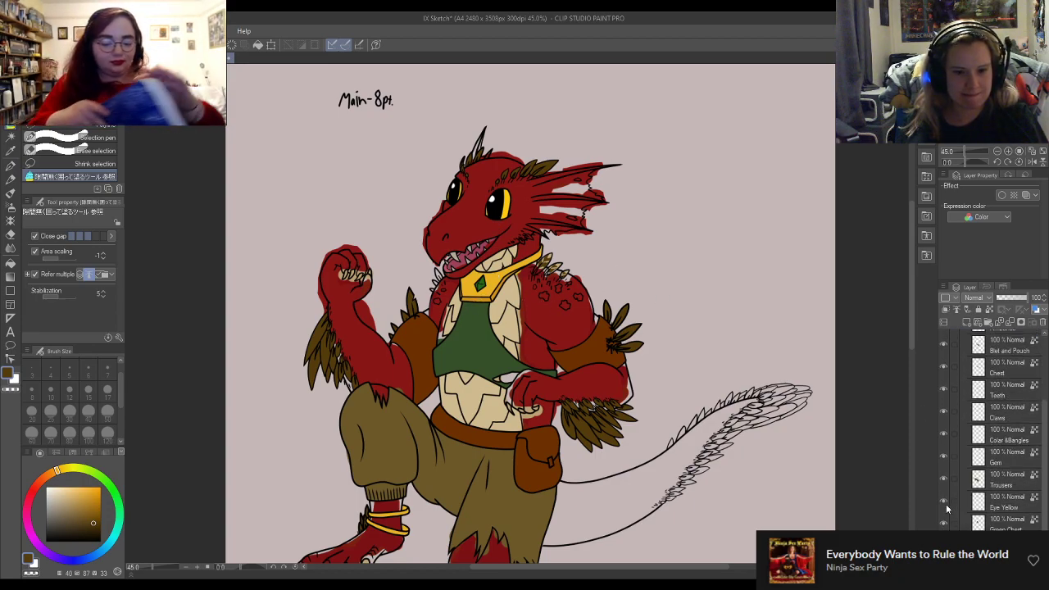
pyautogui.hotkey('ctrl', 'y')
pyautogui.hotkey('ctrl', 'y')
pyautogui.hotkey('ctrl', 'y')
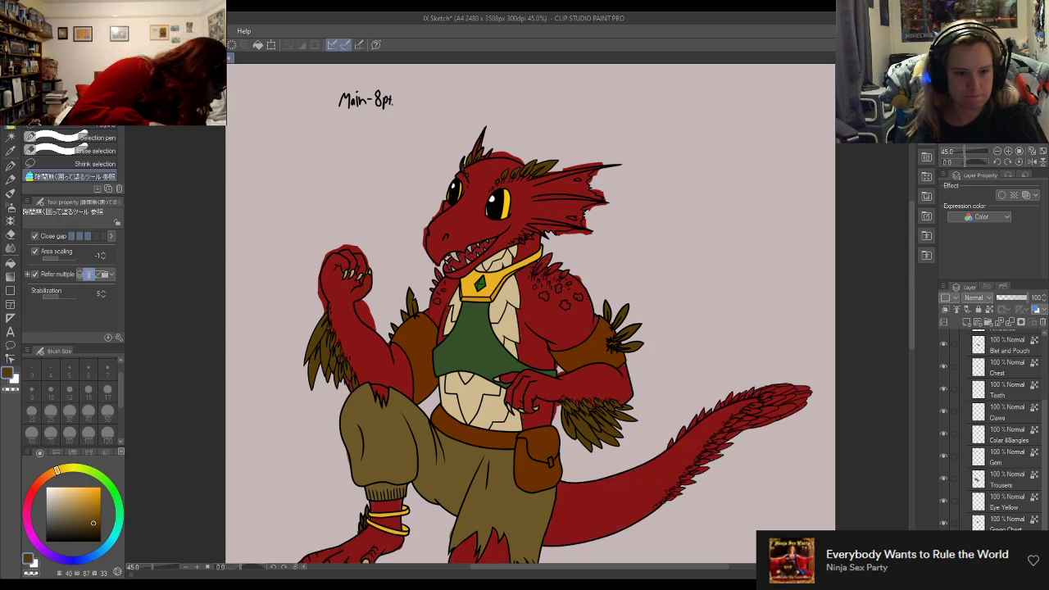
# Step: Fill the feathers along both edges and the tip of the tail with dark brown on the Feathers layer
pyautogui.scroll(2, 1009, 369)
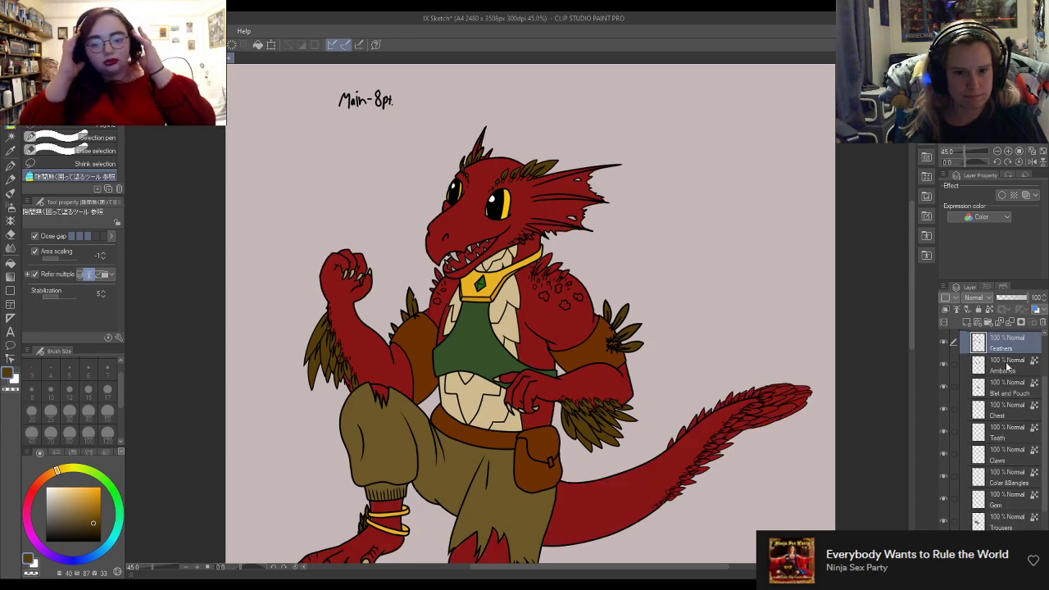
pyautogui.scroll(4, 693, 368)
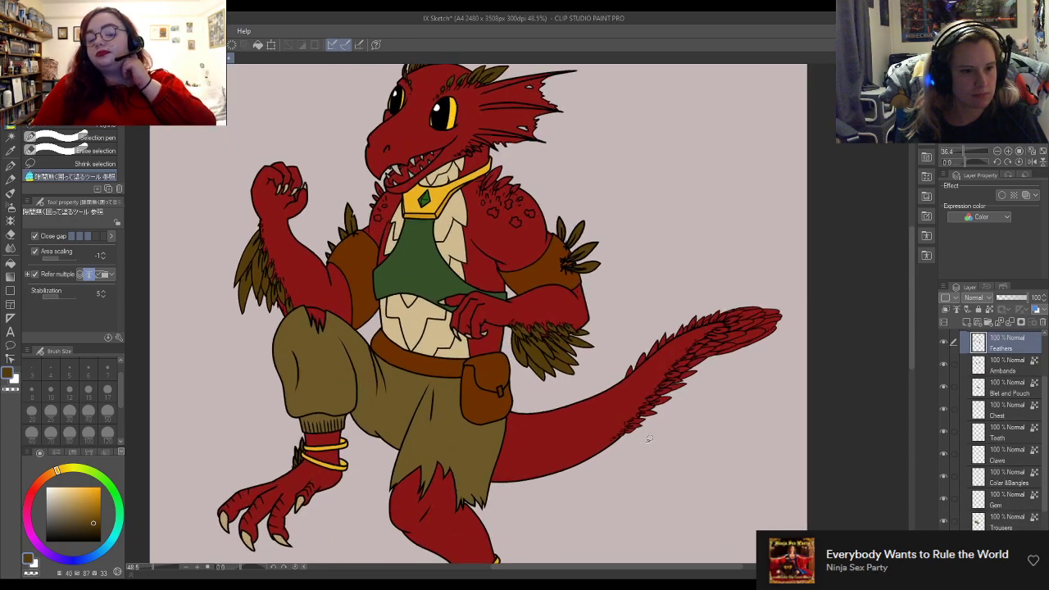
pyautogui.scroll(3, 693, 369)
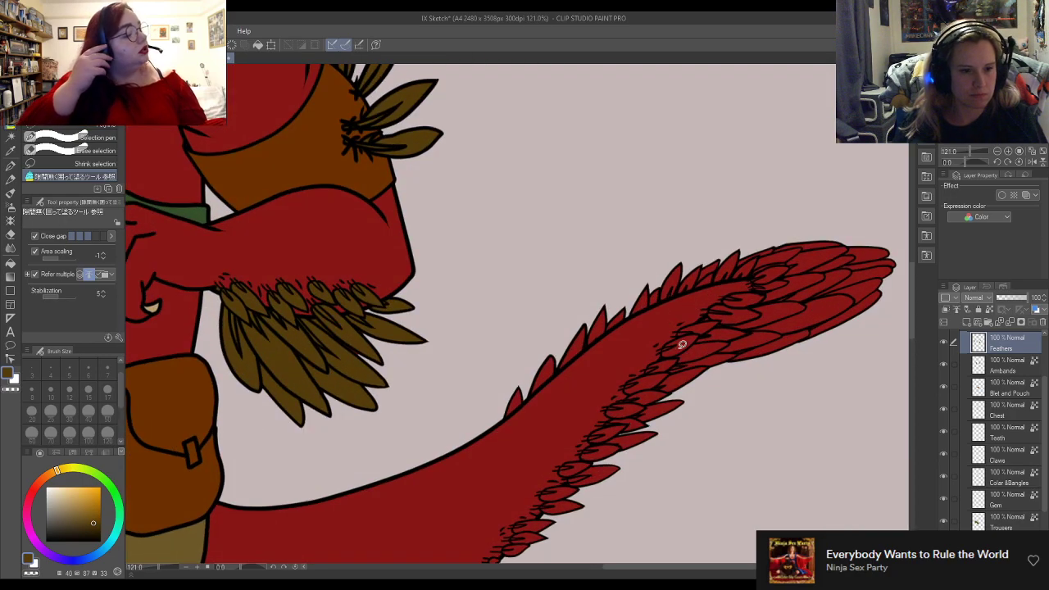
pyautogui.moveTo(510, 354)
pyautogui.mouseDown()
pyautogui.moveTo(494, 441)
pyautogui.moveTo(693, 293)
pyautogui.moveTo(531, 454)
pyautogui.moveTo(473, 550)
pyautogui.moveTo(544, 544)
pyautogui.moveTo(760, 412)
pyautogui.moveTo(824, 345)
pyautogui.moveTo(849, 347)
pyautogui.moveTo(894, 314)
pyautogui.moveTo(905, 288)
pyautogui.moveTo(901, 223)
pyautogui.moveTo(649, 252)
pyautogui.moveTo(475, 415)
pyautogui.mouseUp()
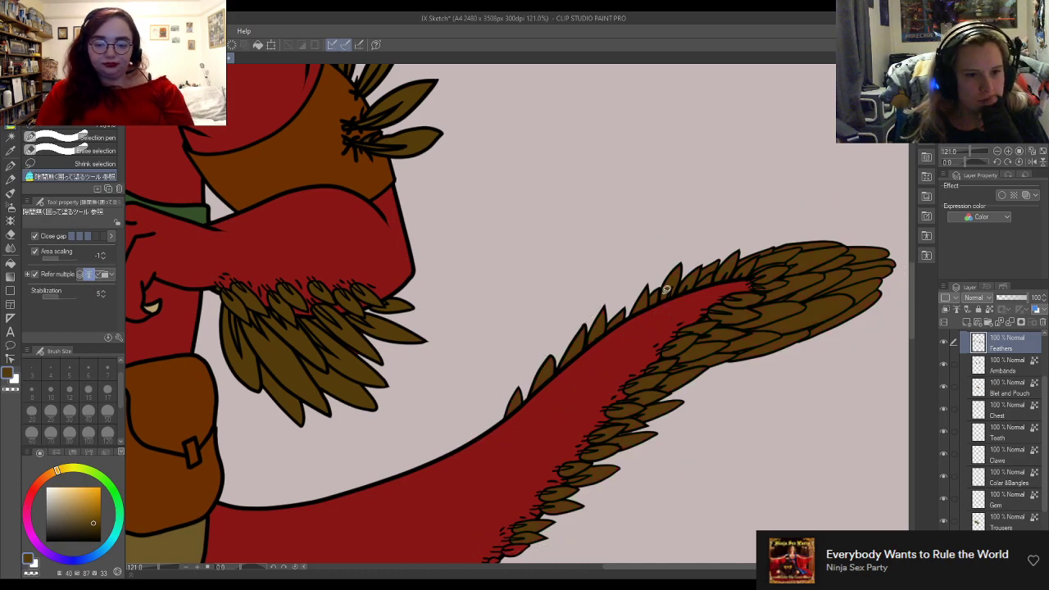
# Step: Fill the last small feathers along the tail's underside near its base with dark brown and erase spill between the neighbouring feathers
pyautogui.scroll(-3, 666, 289)
pyautogui.scroll(4, 557, 418)
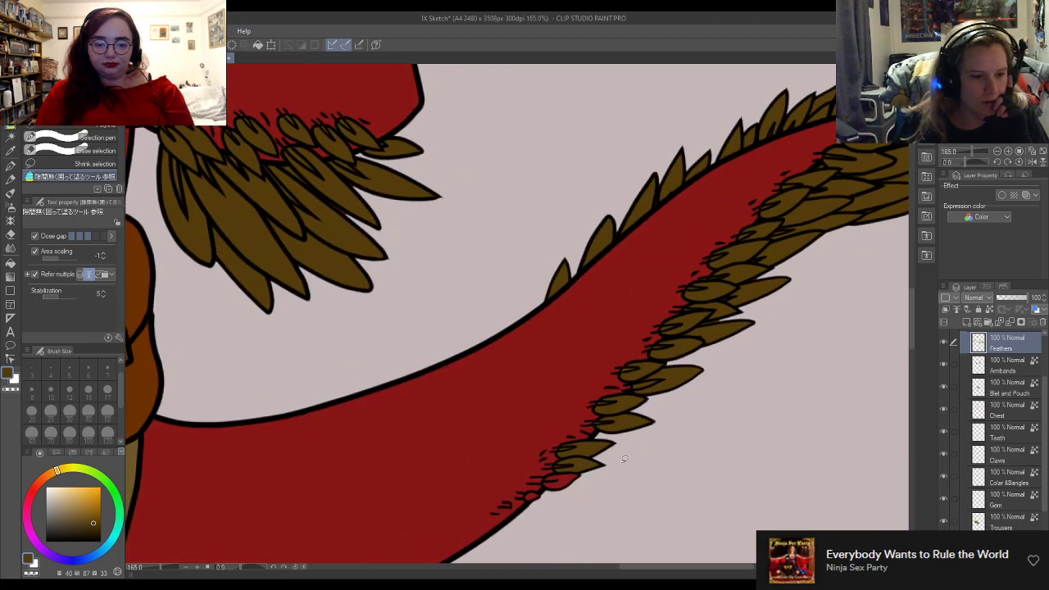
pyautogui.moveTo(555, 475)
pyautogui.mouseDown()
pyautogui.moveTo(538, 480)
pyautogui.moveTo(605, 469)
pyautogui.moveTo(582, 446)
pyautogui.mouseUp()
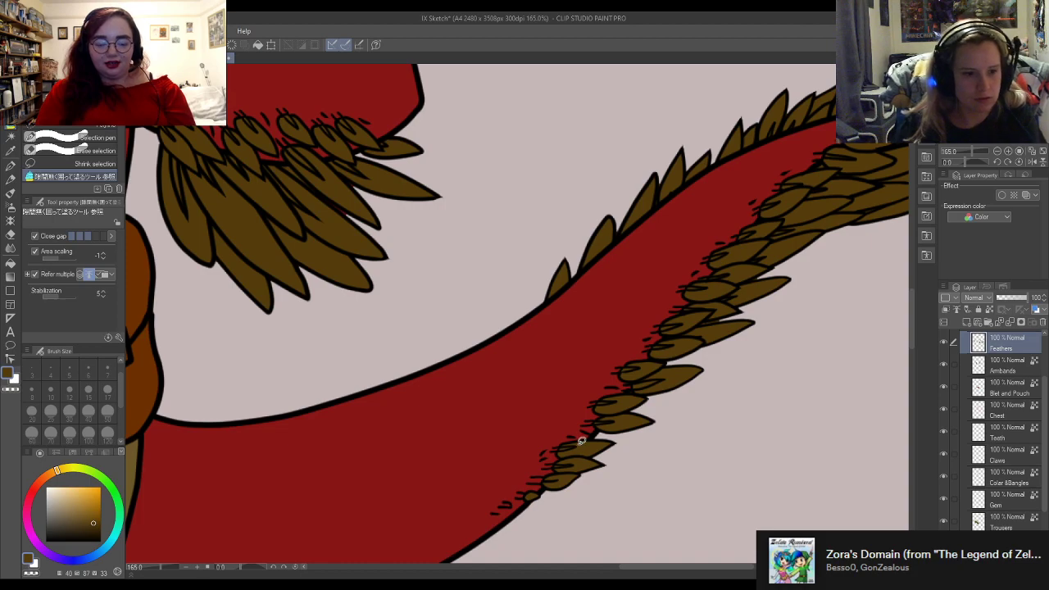
pyautogui.press('e')
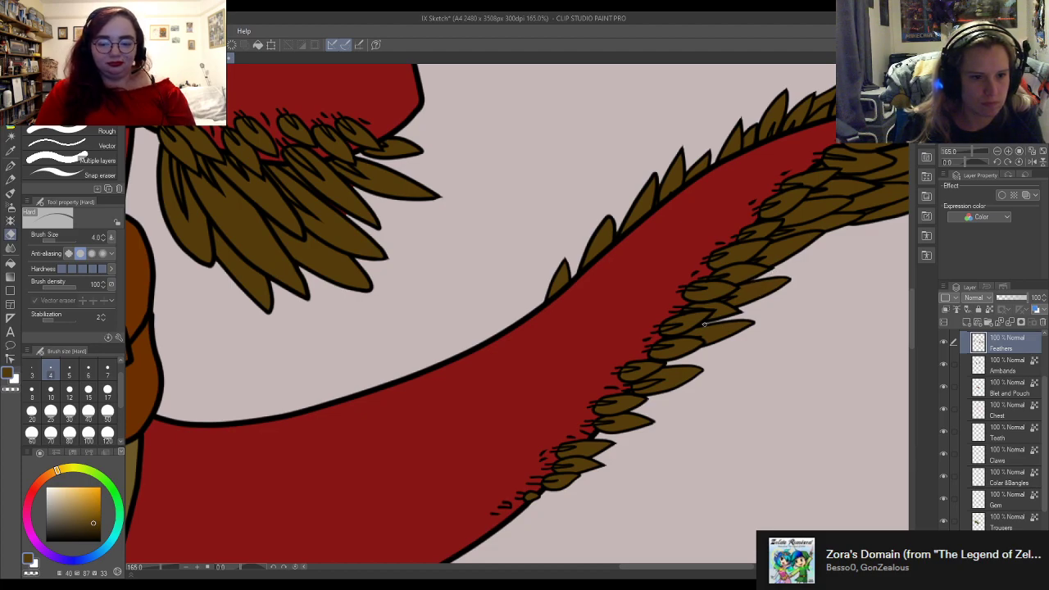
pyautogui.press('g')
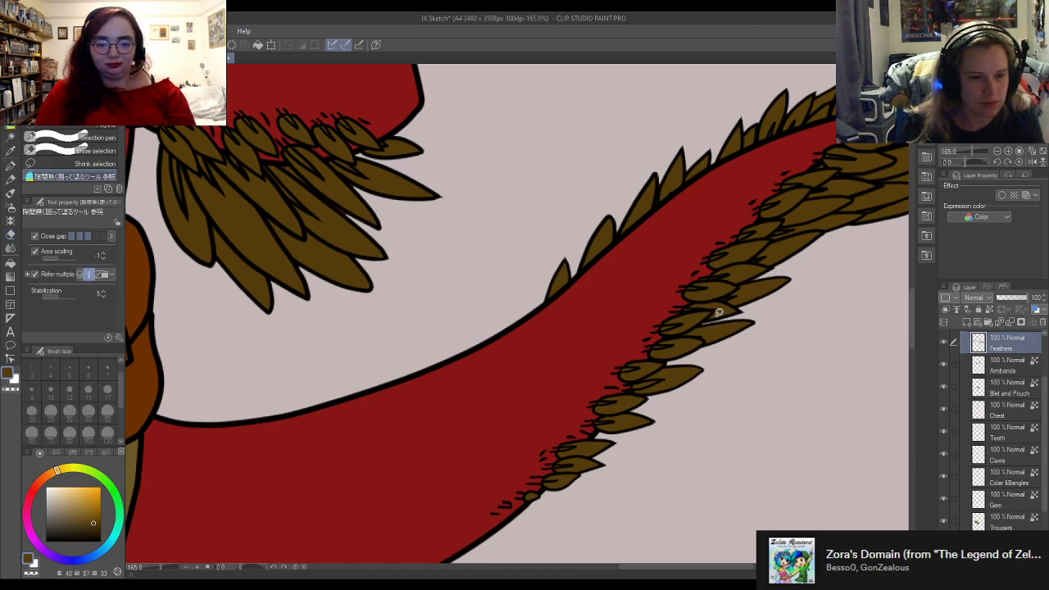
# Step: Erase stray dark brown from the gaps between the feathers along the tail's upper edge
pyautogui.scroll(-4, 389, 278)
pyautogui.scroll(4, 546, 215)
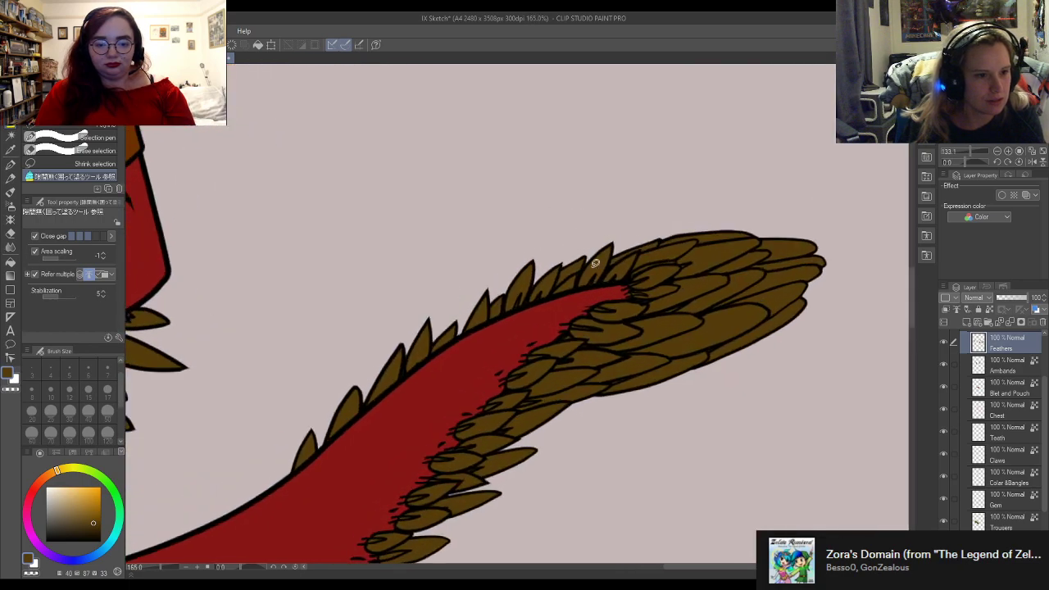
pyautogui.scroll(-1, 596, 255)
pyautogui.scroll(4, 653, 286)
pyautogui.scroll(-2, 653, 286)
pyautogui.scroll(1, 429, 307)
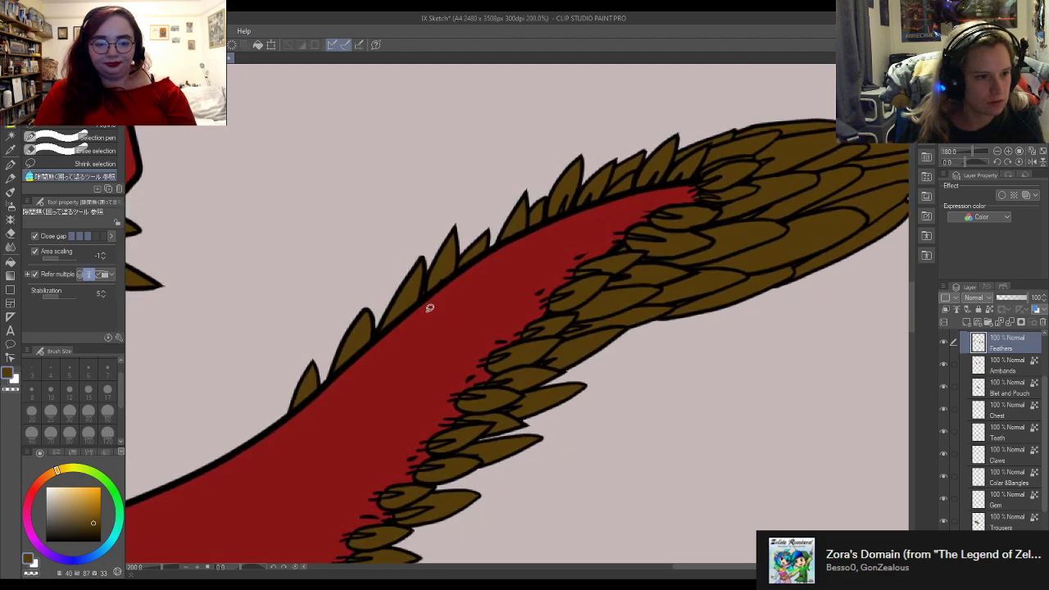
pyautogui.scroll(1, 429, 308)
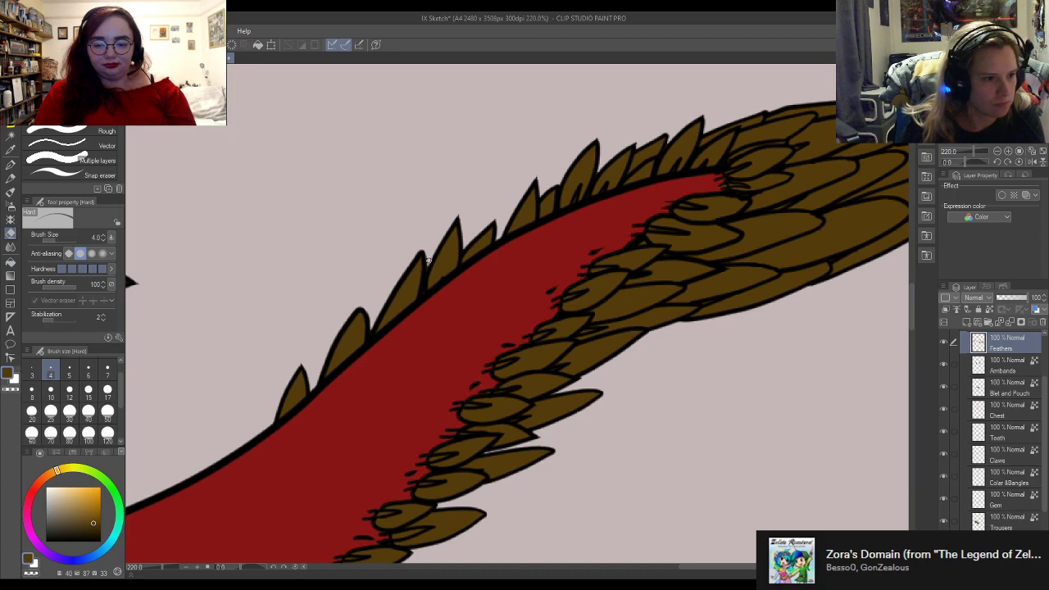
pyautogui.press('g')
# Step: Erase red spill along the tail's upper outline on the Red layer
pyautogui.scroll(-5, 1030, 500)
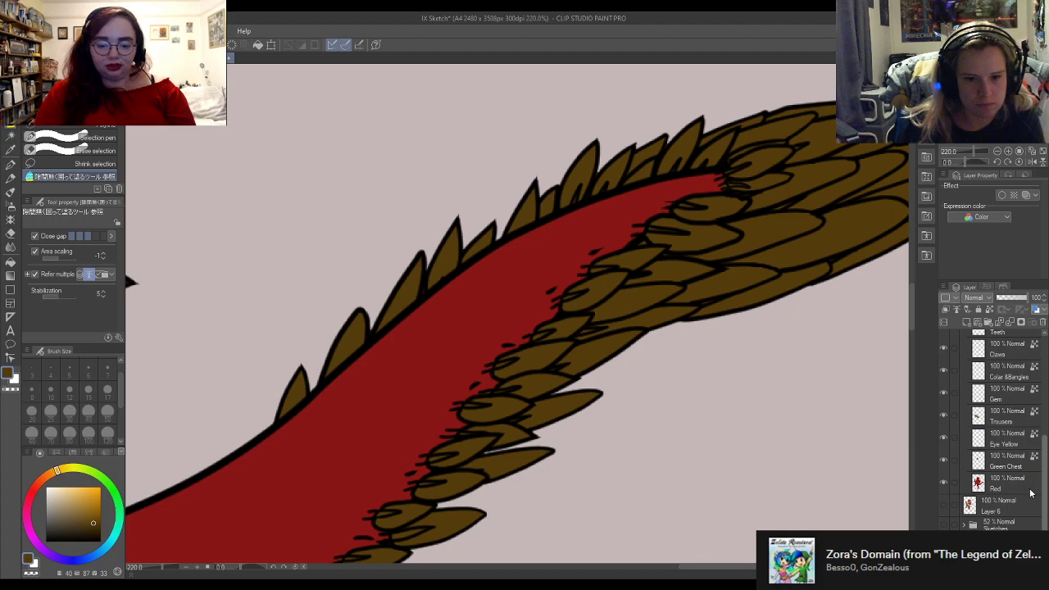
pyautogui.click(1024, 487)
pyautogui.press('e')
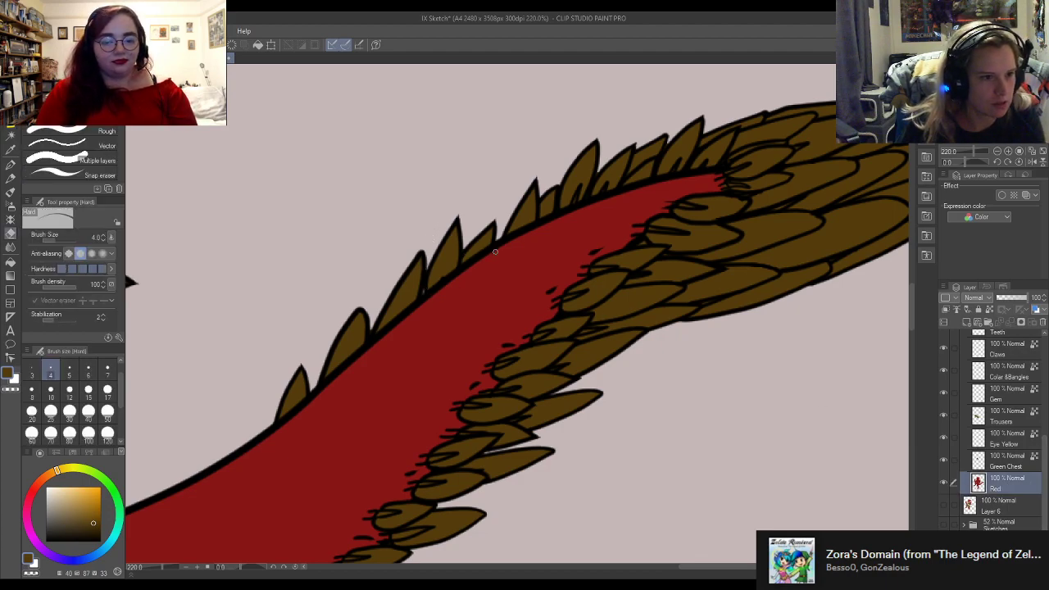
pyautogui.press('g')
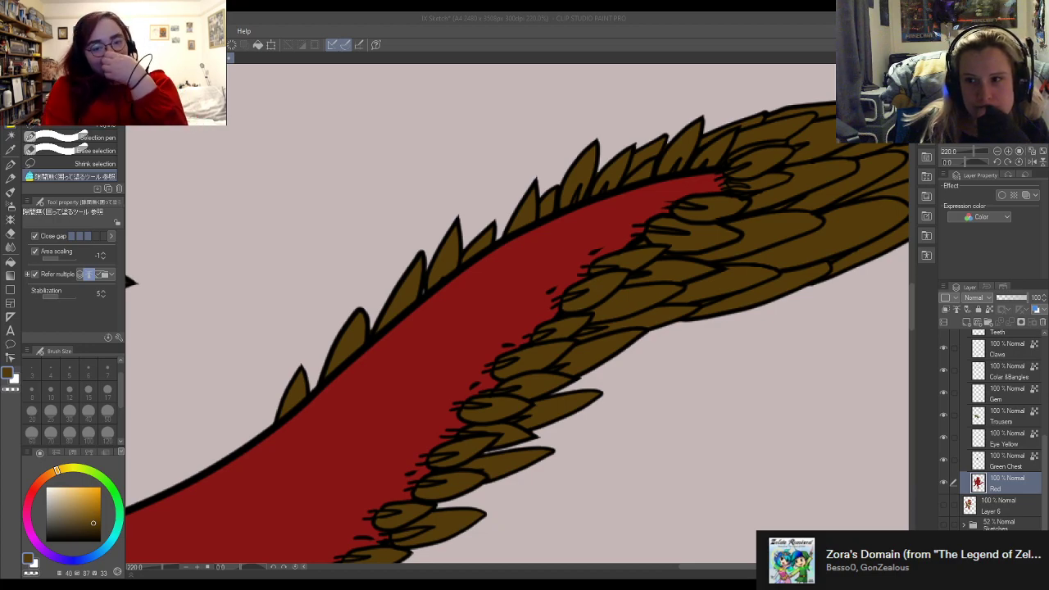
# Step: Try to erase the red among the short strokes where the tail meets its tip feathers on the Red layer
pyautogui.scroll(-2, 608, 289)
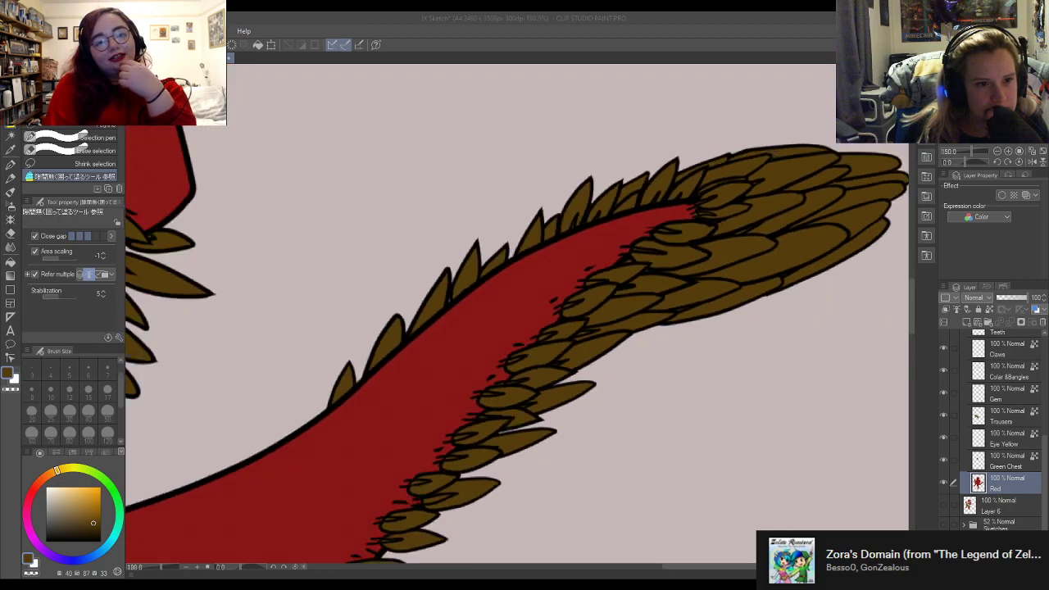
pyautogui.scroll(5, 705, 189)
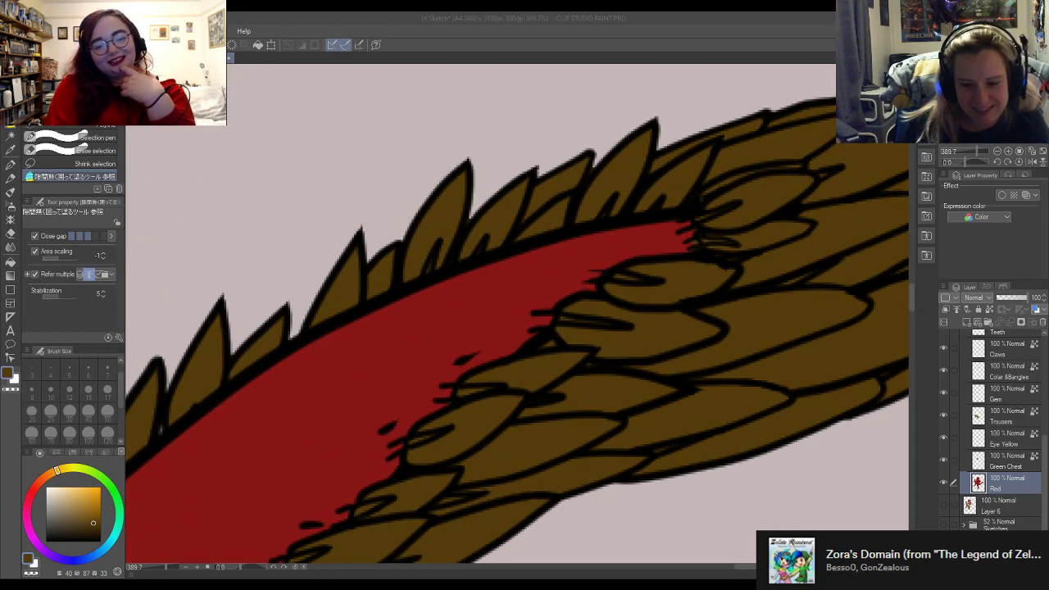
pyautogui.press('e')
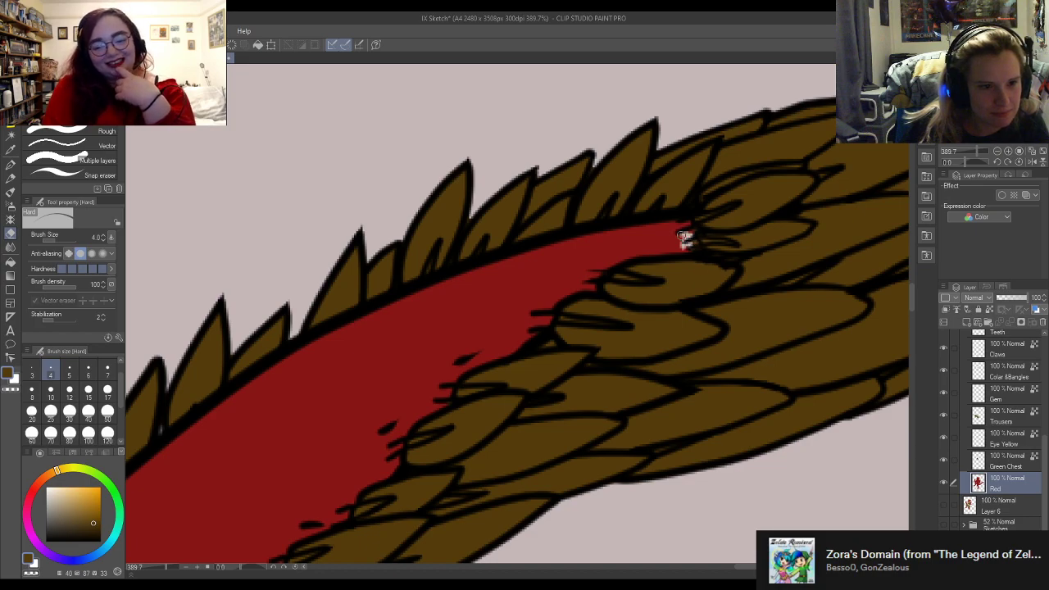
pyautogui.press('g')
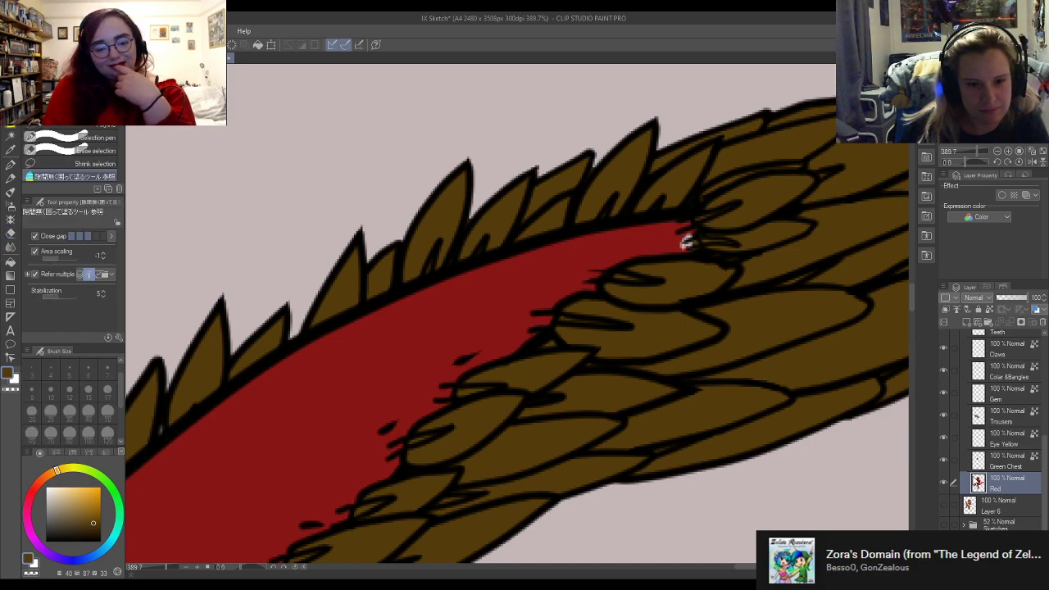
# Step: Clean up stray dark brown around the tail tip feathers on the Feathers layer with the eraser
pyautogui.scroll(5, 1026, 498)
pyautogui.scroll(1, 994, 397)
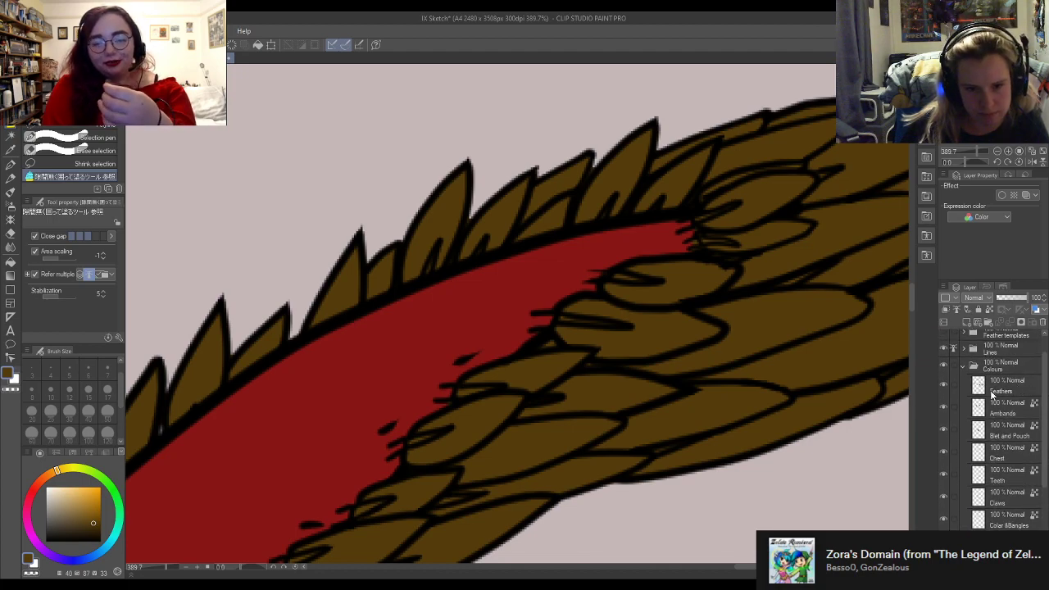
pyautogui.click(996, 394)
pyautogui.press('e')
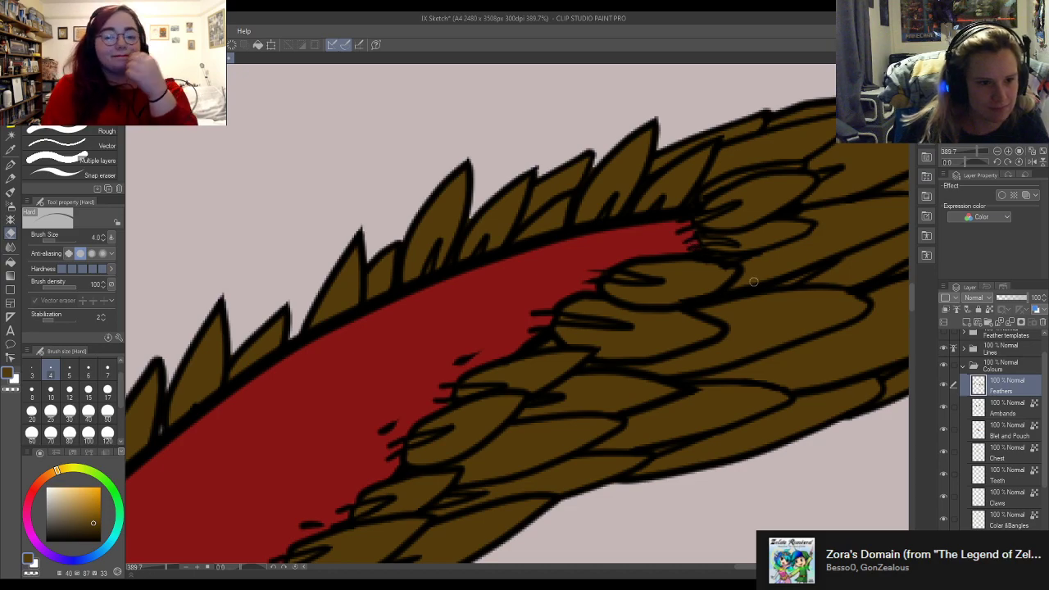
pyautogui.scroll(-5, 787, 217)
pyautogui.press('g')
pyautogui.scroll(-1, 606, 147)
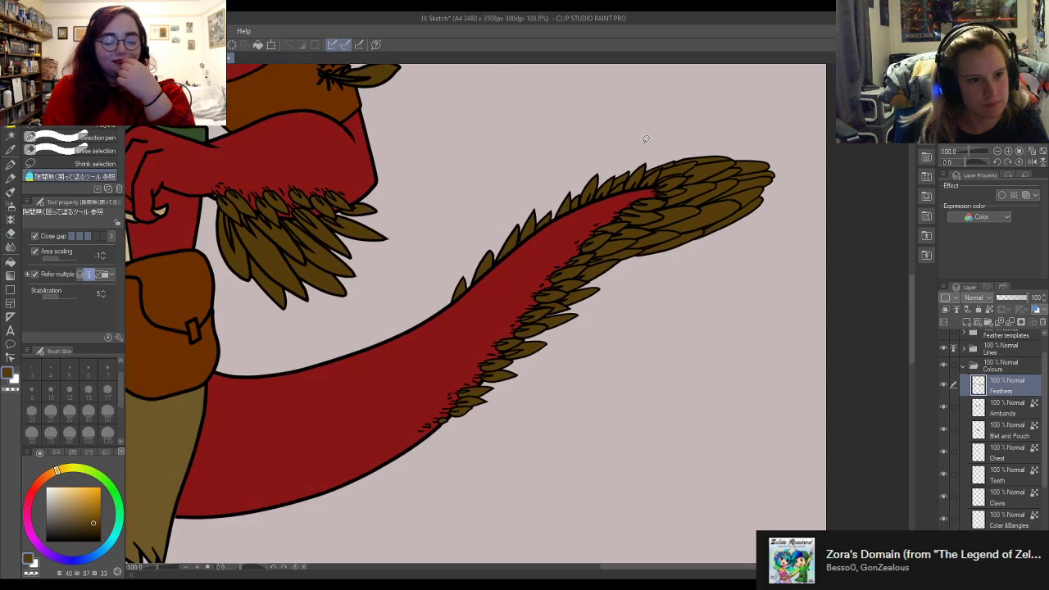
pyautogui.scroll(-1, 675, 195)
pyautogui.scroll(2, 645, 206)
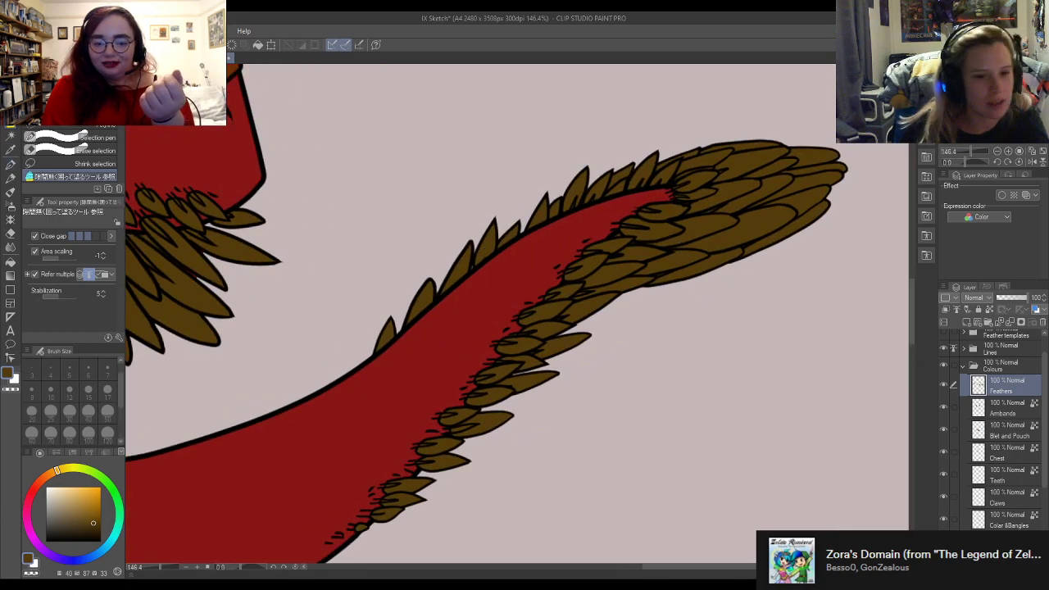
# Step: Adjust the control points of the short line at the base of the tail tip feathers on the Feathers Copy 7 line layer
pyautogui.click(963, 366)
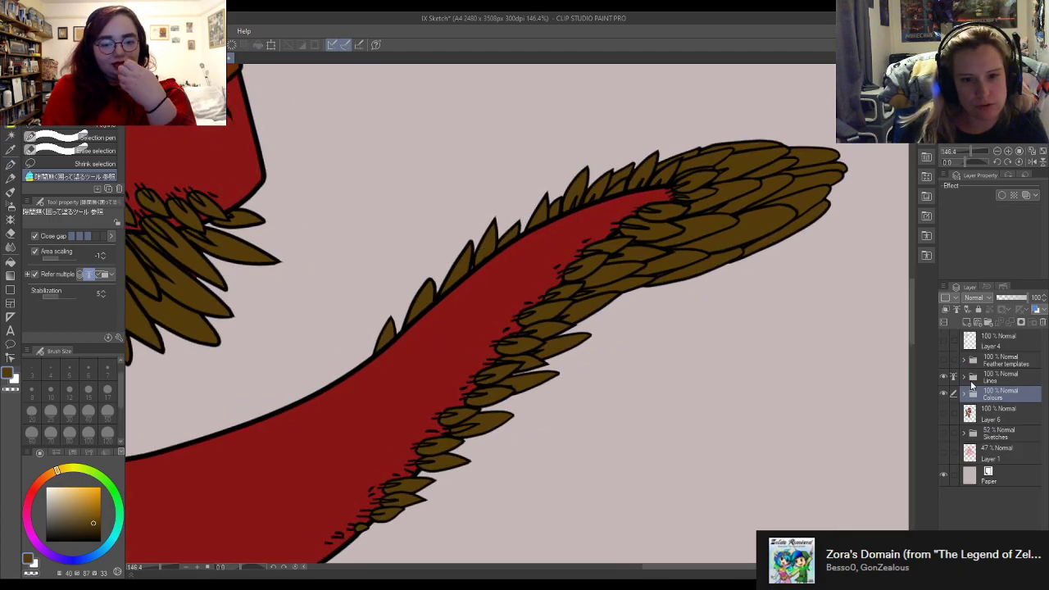
pyautogui.click(965, 379)
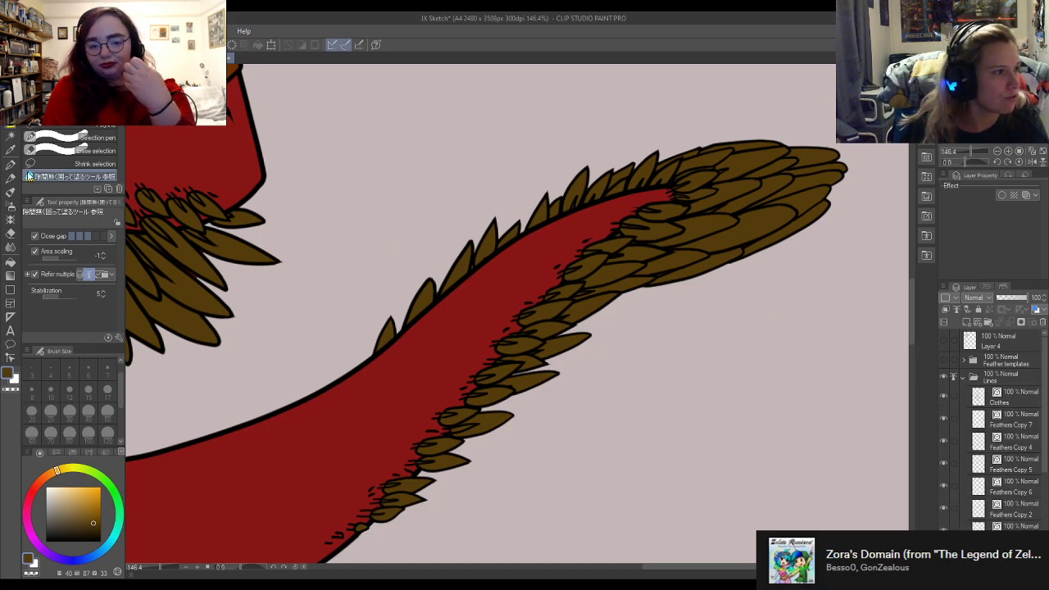
pyautogui.click(10, 359)
pyautogui.scroll(4, 647, 200)
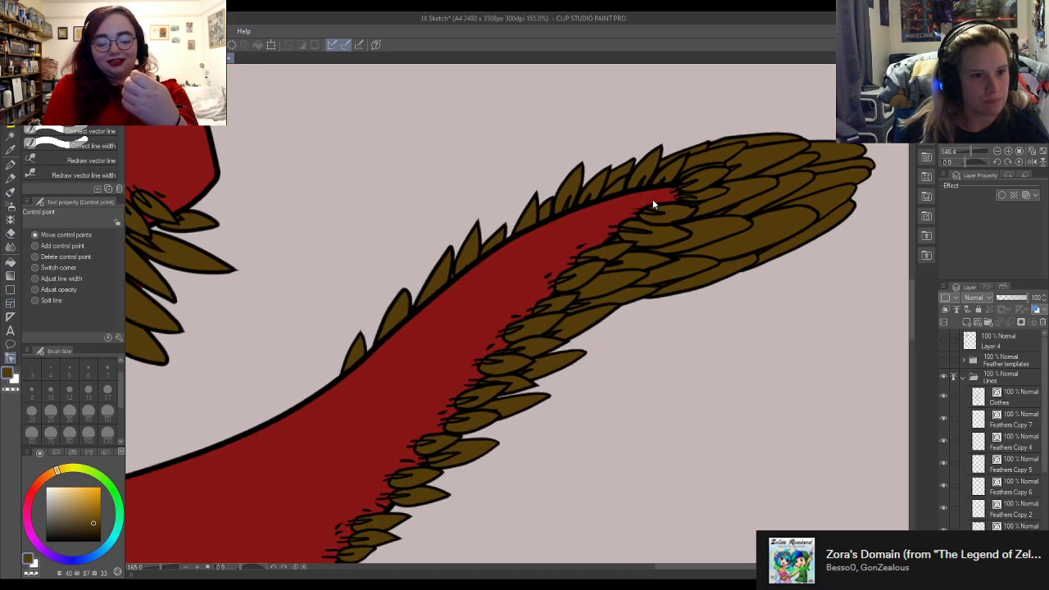
pyautogui.keyDown('ctrl'); pyautogui.keyDown('shift'); pyautogui.click(695, 206); pyautogui.keyUp('shift'); pyautogui.keyUp('ctrl')
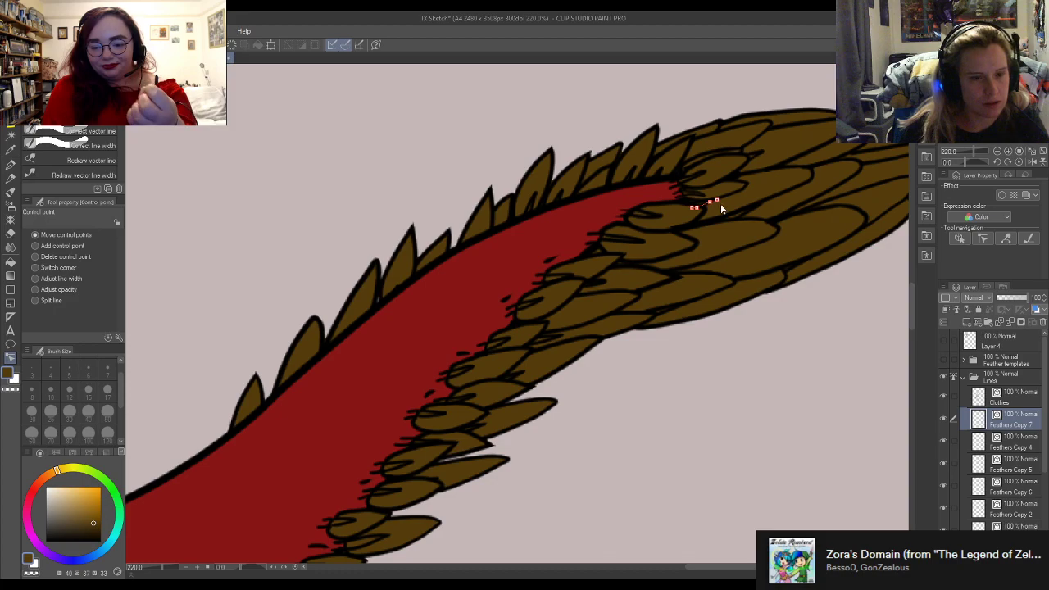
pyautogui.scroll(5, 697, 197)
pyautogui.scroll(1, 684, 180)
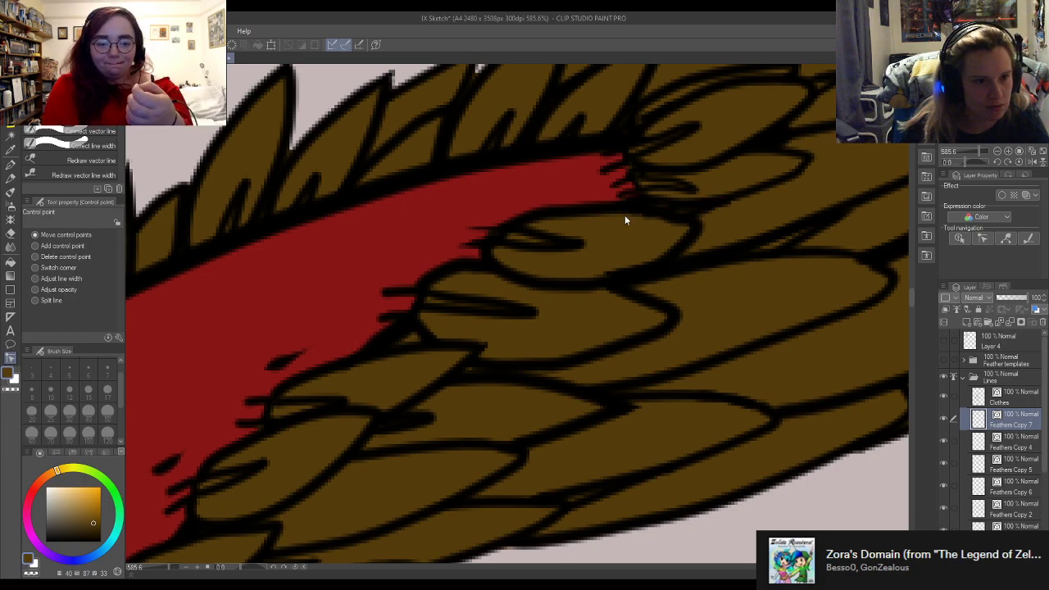
pyautogui.moveTo(647, 215); pyautogui.dragTo(657, 210)
pyautogui.scroll(-5, 656, 211)
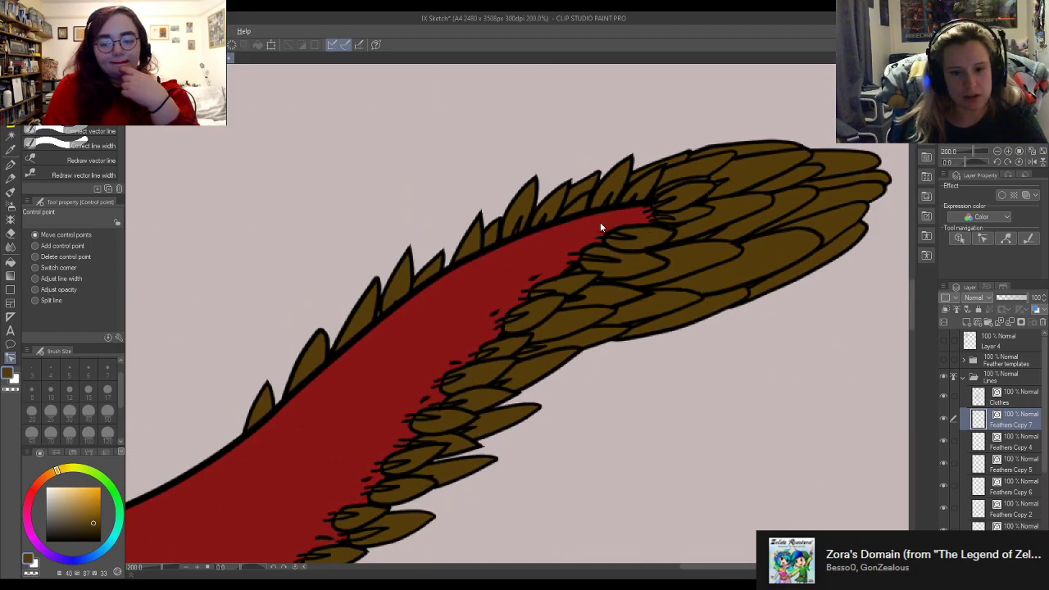
# Step: Look over the whole coloured character and save the drawing
pyautogui.scroll(-3, 603, 218)
pyautogui.scroll(-3, 640, 226)
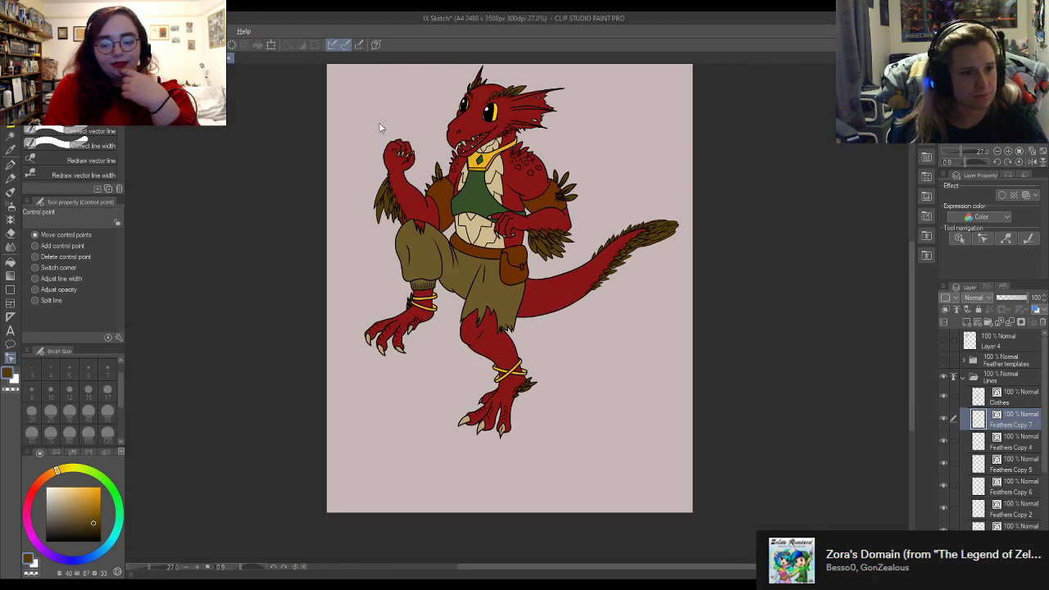
pyautogui.scroll(2, 380, 126)
pyautogui.scroll(-1, 453, 215)
pyautogui.scroll(-1, 453, 216)
pyautogui.scroll(1, 590, 155)
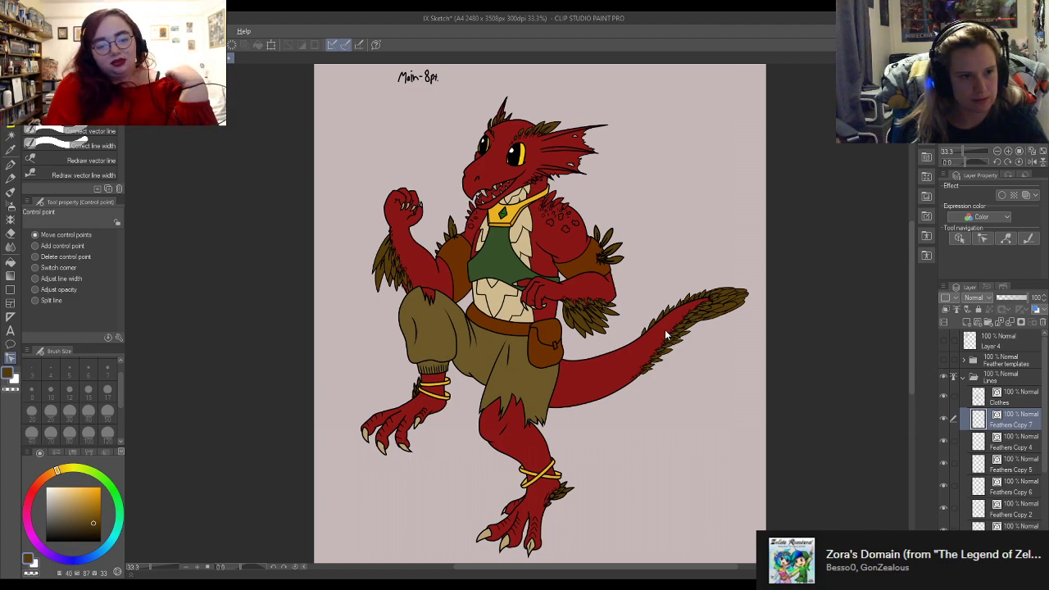
pyautogui.scroll(-2, 665, 329)
pyautogui.scroll(2, 551, 328)
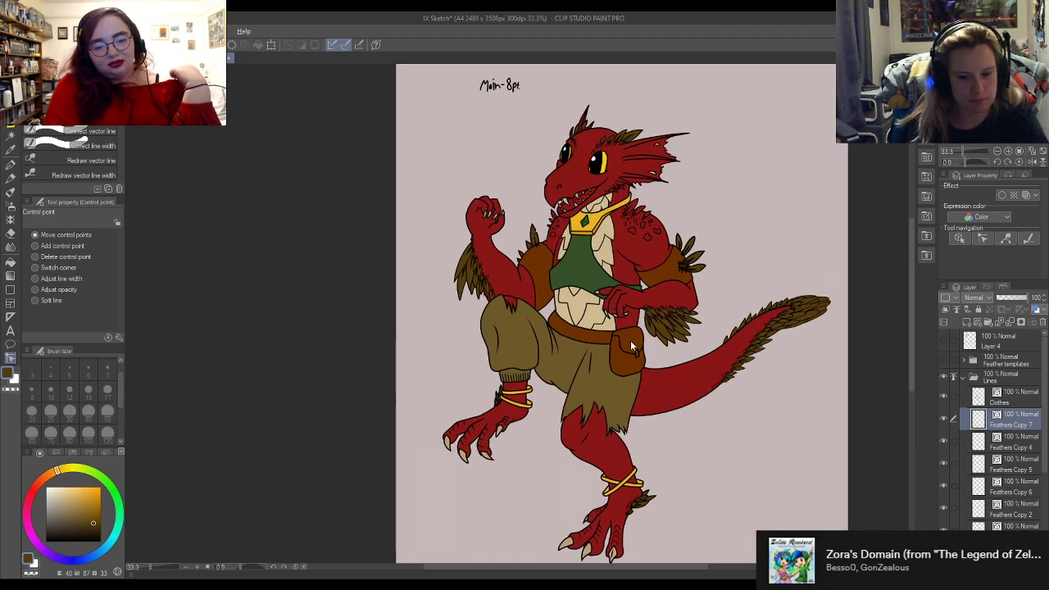
pyautogui.scroll(-1, 855, 312)
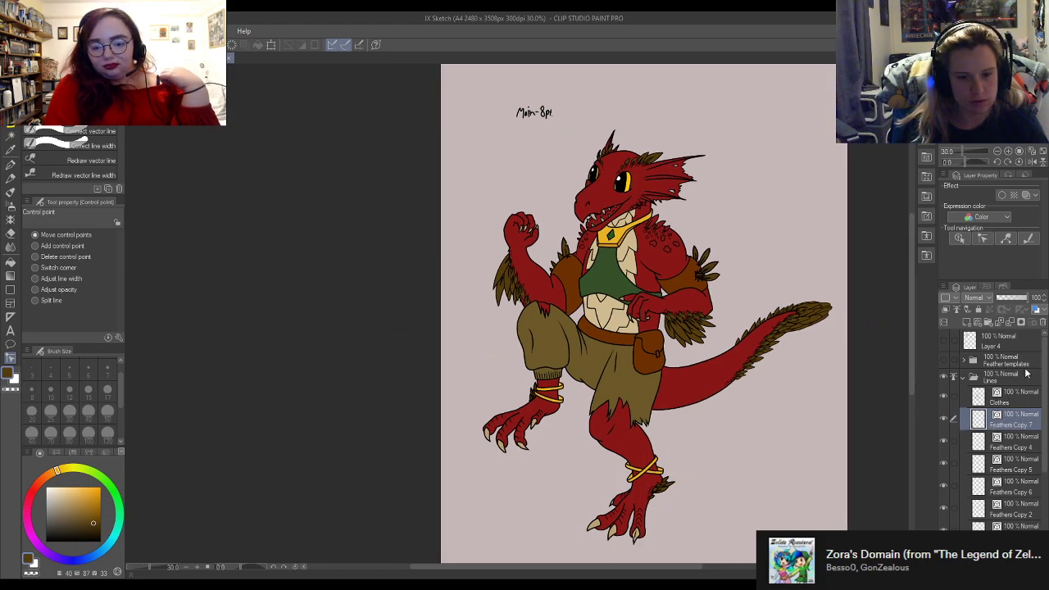
# Step: Select the Feathers layer in the Colours folder and lock its transparent pixels
pyautogui.click(964, 379)
pyautogui.click(1005, 396)
pyautogui.click(964, 395)
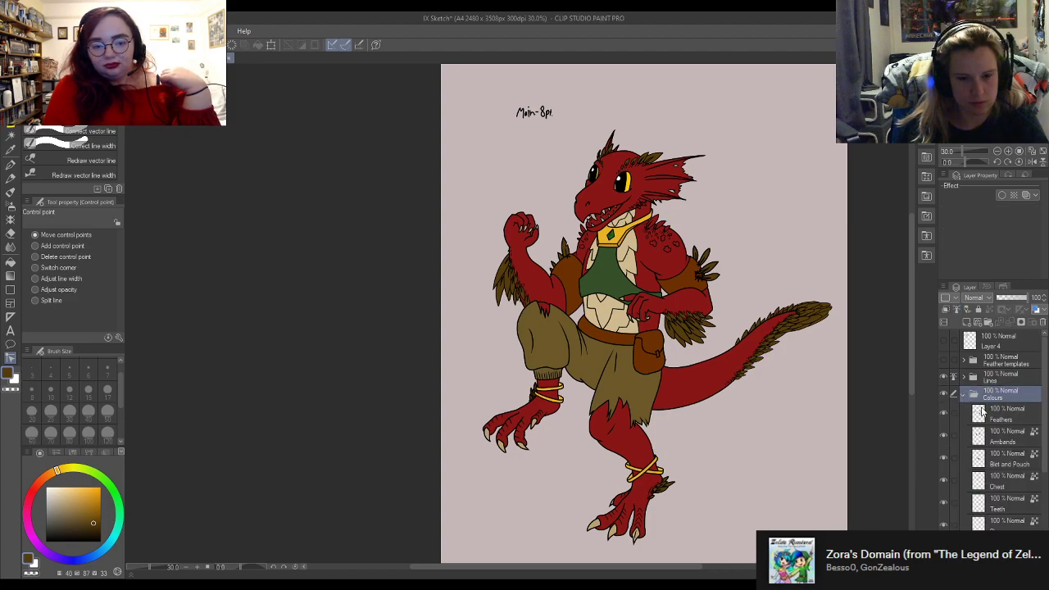
pyautogui.click(1016, 413)
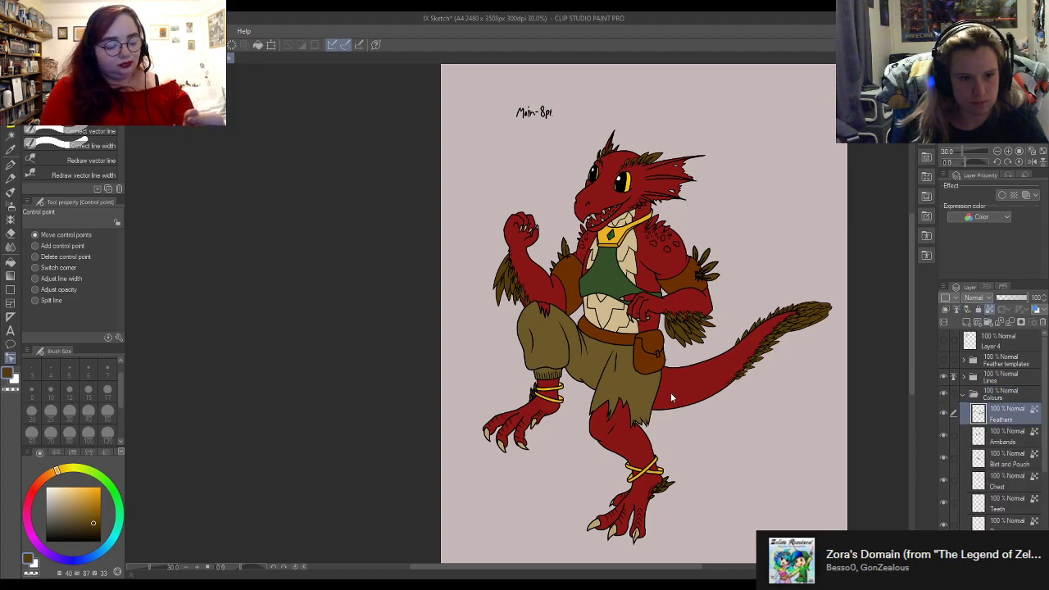
# Step: Try to fill the feathers on the far shoulder with dark brown on the locked Feathers layer
pyautogui.scroll(5, 631, 205)
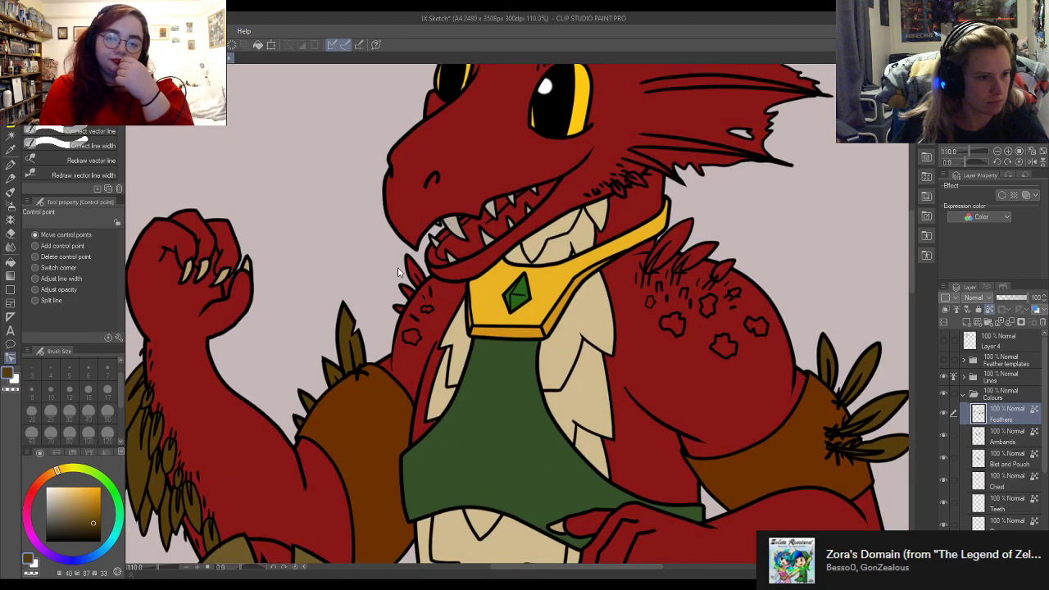
pyautogui.click(10, 132)
pyautogui.moveTo(382, 288)
pyautogui.mouseDown()
pyautogui.moveTo(405, 315)
pyautogui.moveTo(426, 287)
pyautogui.moveTo(433, 267)
pyautogui.moveTo(410, 249)
pyautogui.mouseUp()
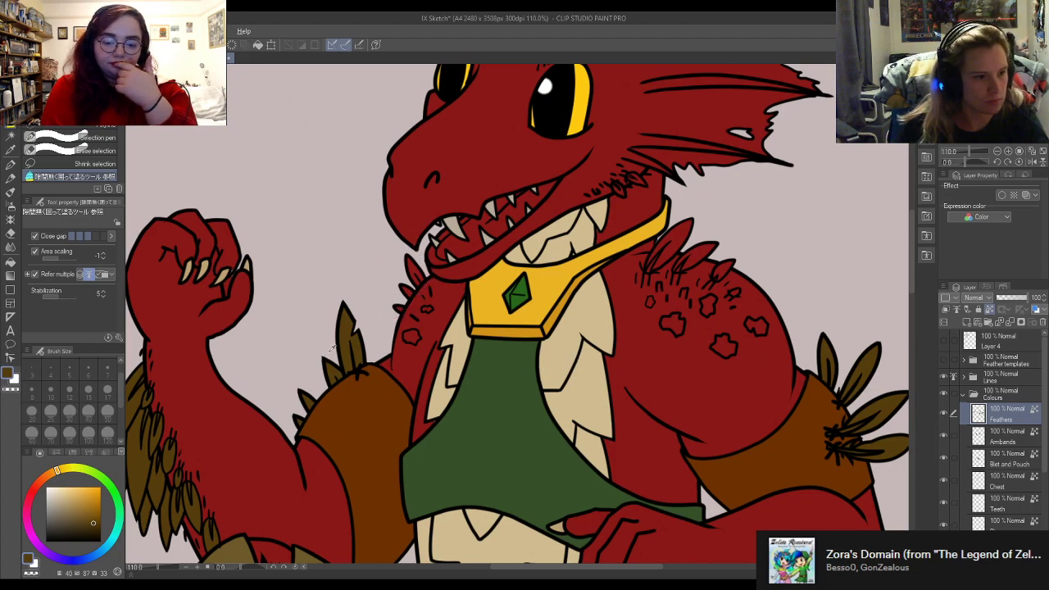
pyautogui.moveTo(389, 286)
pyautogui.mouseDown()
pyautogui.moveTo(393, 299)
pyautogui.moveTo(427, 290)
pyautogui.moveTo(432, 274)
pyautogui.moveTo(417, 248)
pyautogui.moveTo(387, 264)
pyautogui.mouseUp()
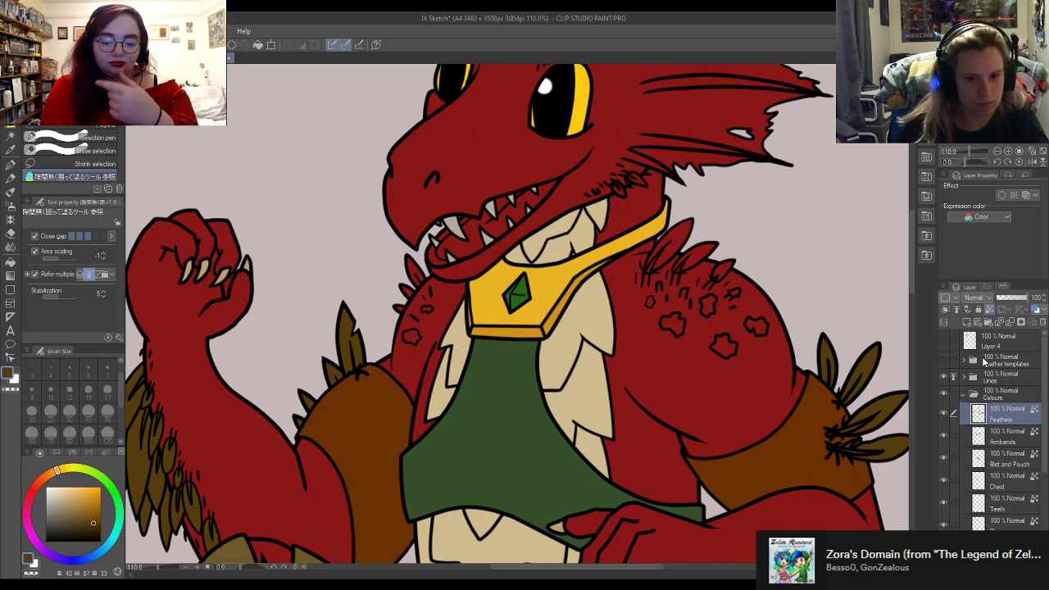
# Step: Fill the feathers on both shoulders with dark brown on the Feathers layer
pyautogui.moveTo(383, 293)
pyautogui.mouseDown()
pyautogui.moveTo(389, 313)
pyautogui.moveTo(414, 299)
pyautogui.moveTo(429, 267)
pyautogui.moveTo(418, 251)
pyautogui.moveTo(381, 310)
pyautogui.mouseUp()
pyautogui.moveTo(739, 284)
pyautogui.mouseDown()
pyautogui.moveTo(747, 297)
pyautogui.moveTo(710, 272)
pyautogui.moveTo(740, 252)
pyautogui.moveTo(732, 269)
pyautogui.moveTo(674, 274)
pyautogui.moveTo(714, 227)
pyautogui.moveTo(678, 276)
pyautogui.moveTo(647, 257)
pyautogui.moveTo(695, 215)
pyautogui.moveTo(687, 269)
pyautogui.mouseUp()
pyautogui.scroll(4, 686, 263)
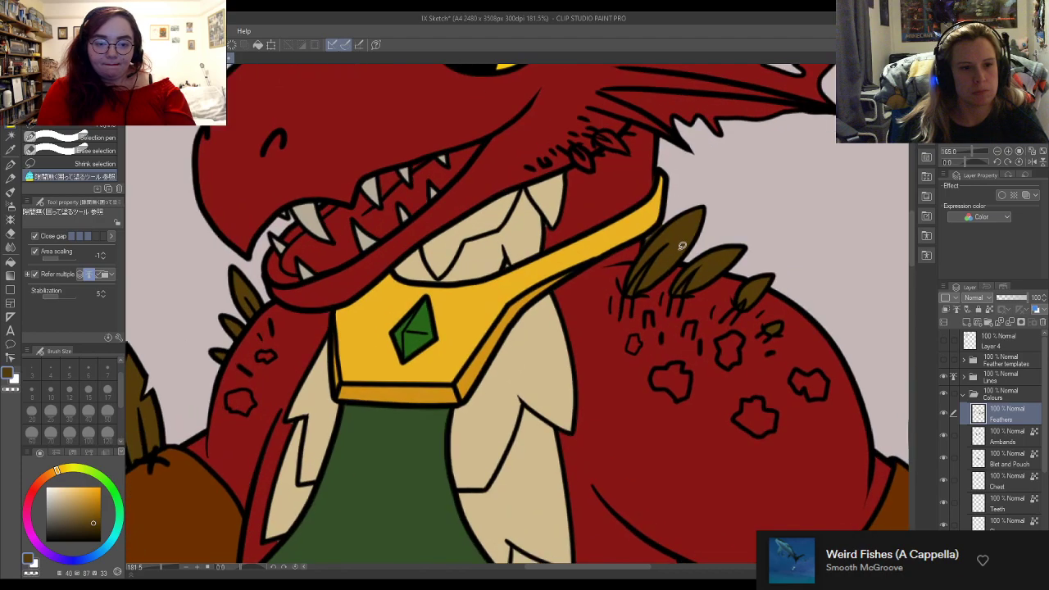
pyautogui.press('e')
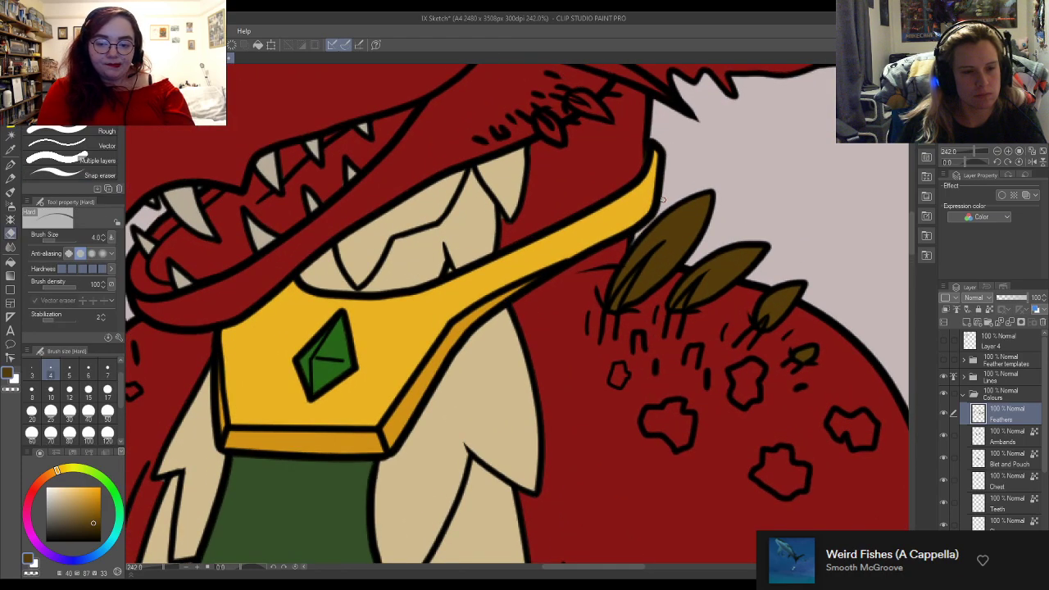
pyautogui.press('g')
pyautogui.scroll(-6, 721, 244)
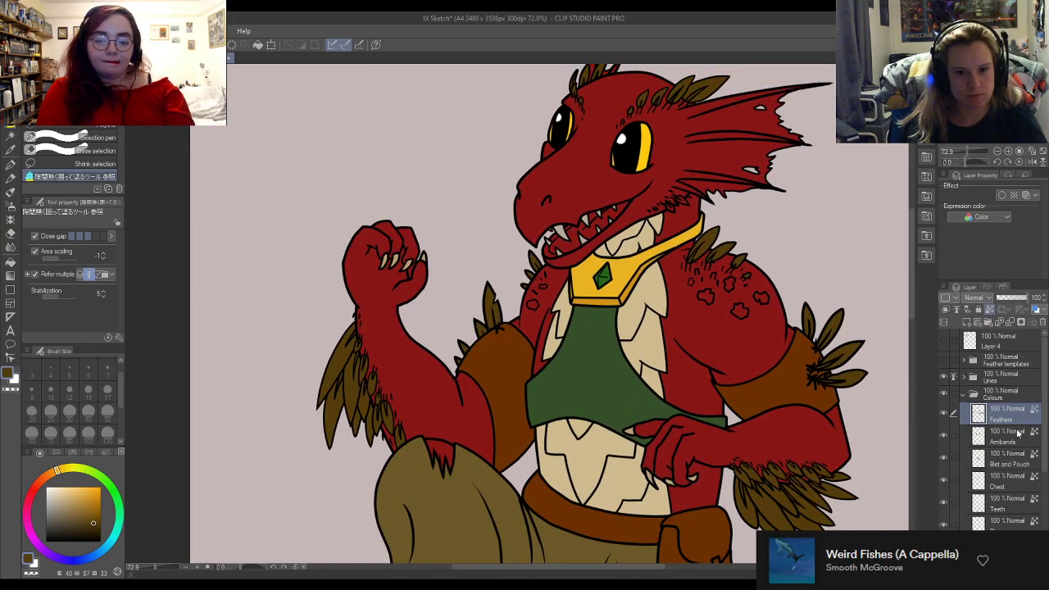
# Step: Add a new layer above Feathers in the Colours folder and name it Scales
pyautogui.click(968, 323)
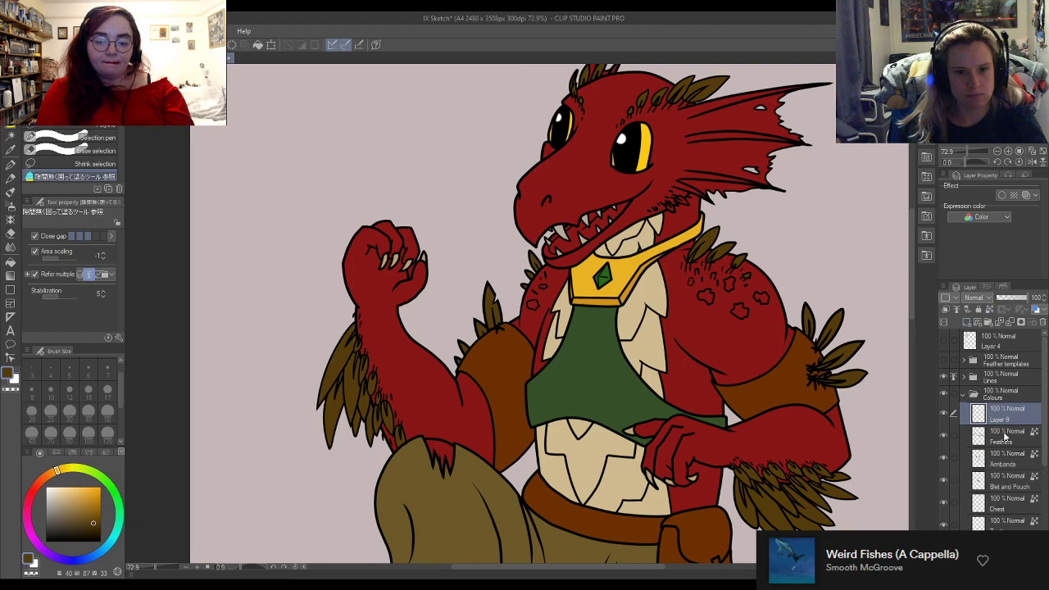
pyautogui.write('Scales')
pyautogui.press('Return')
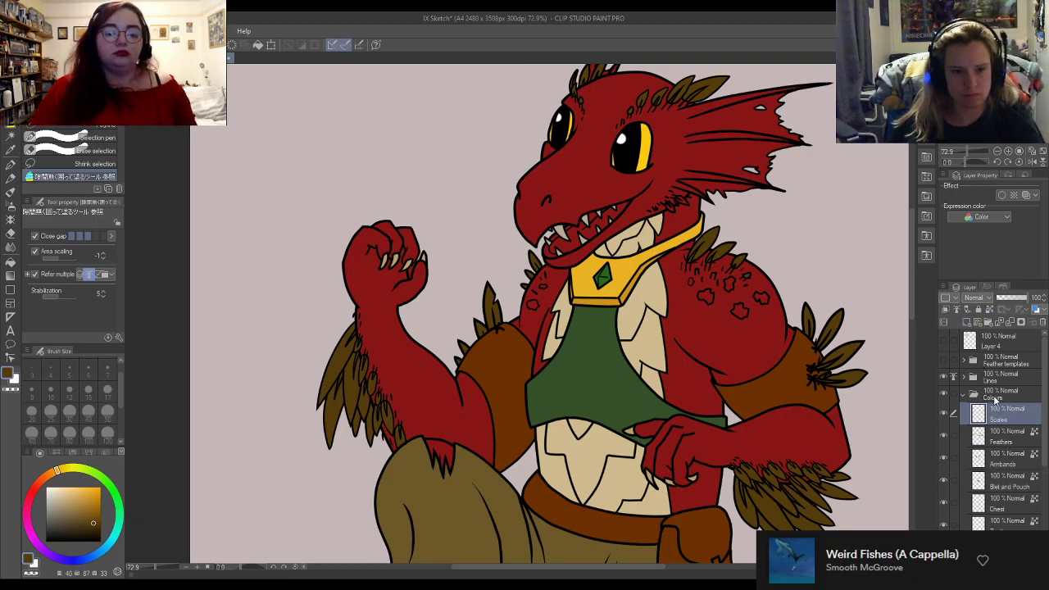
# Step: Toggle the visibility of the Red layer and Layer 6 to compare the flat and rough body colours, leaving only Red shown
pyautogui.scroll(-5, 984, 427)
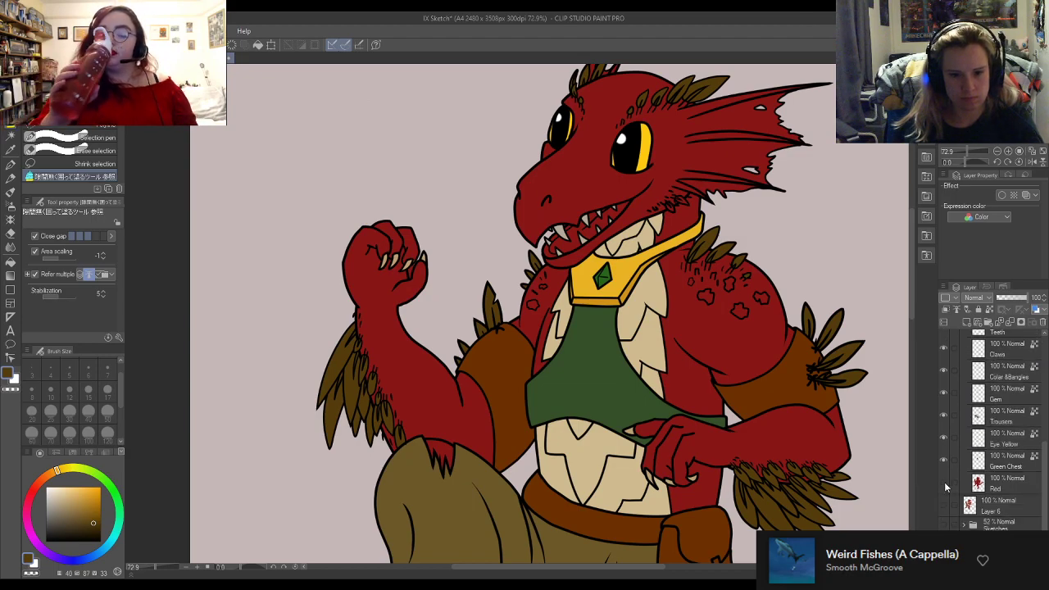
pyautogui.click(944, 484)
pyautogui.click(944, 506)
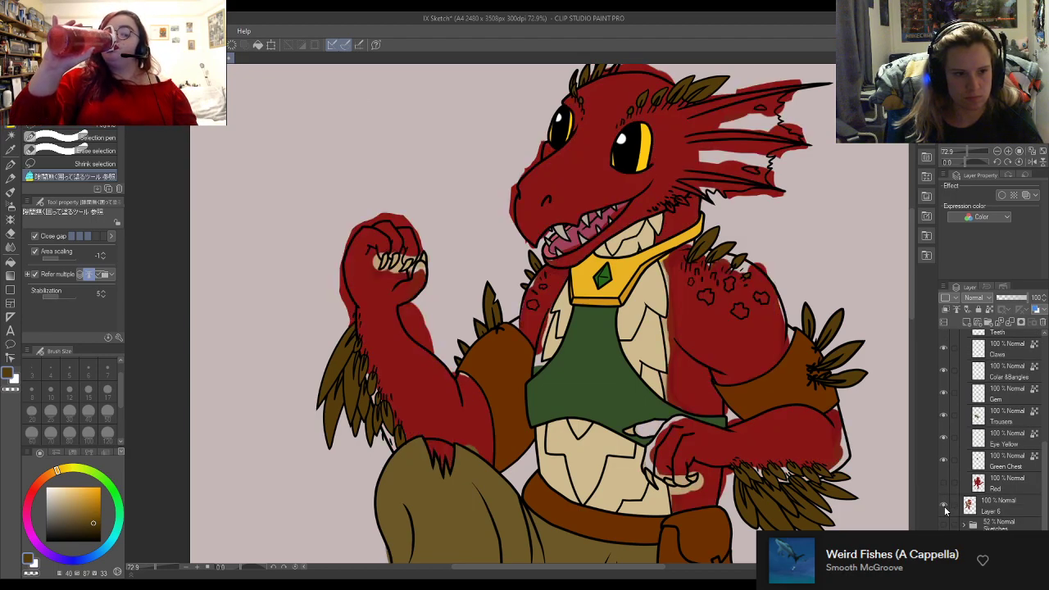
pyautogui.click(945, 506)
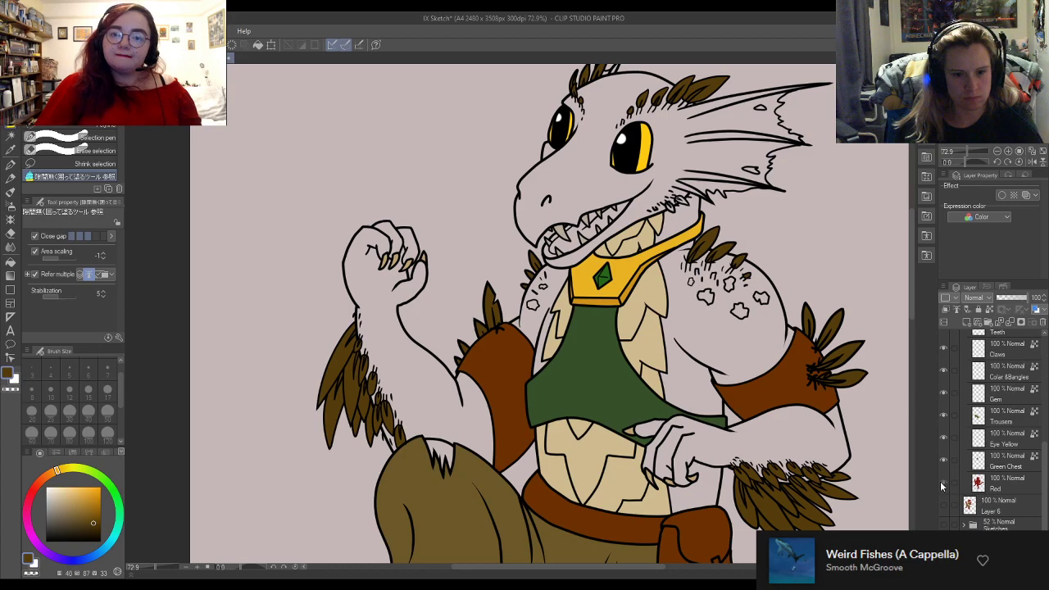
pyautogui.click(943, 486)
pyautogui.click(943, 485)
pyautogui.scroll(3, 968, 426)
pyautogui.scroll(3, 967, 426)
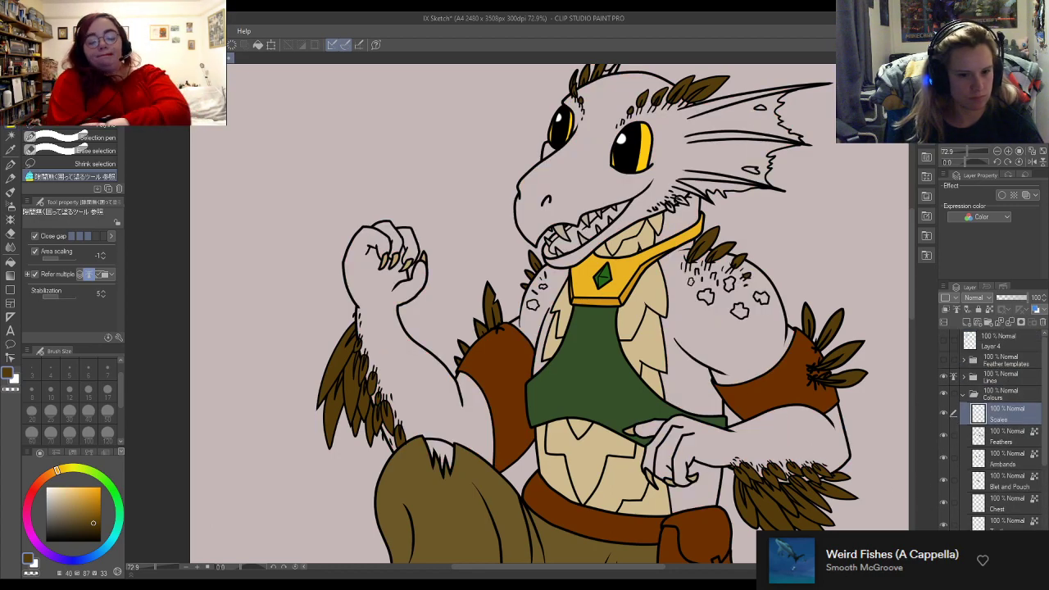
pyautogui.scroll(-5, 992, 427)
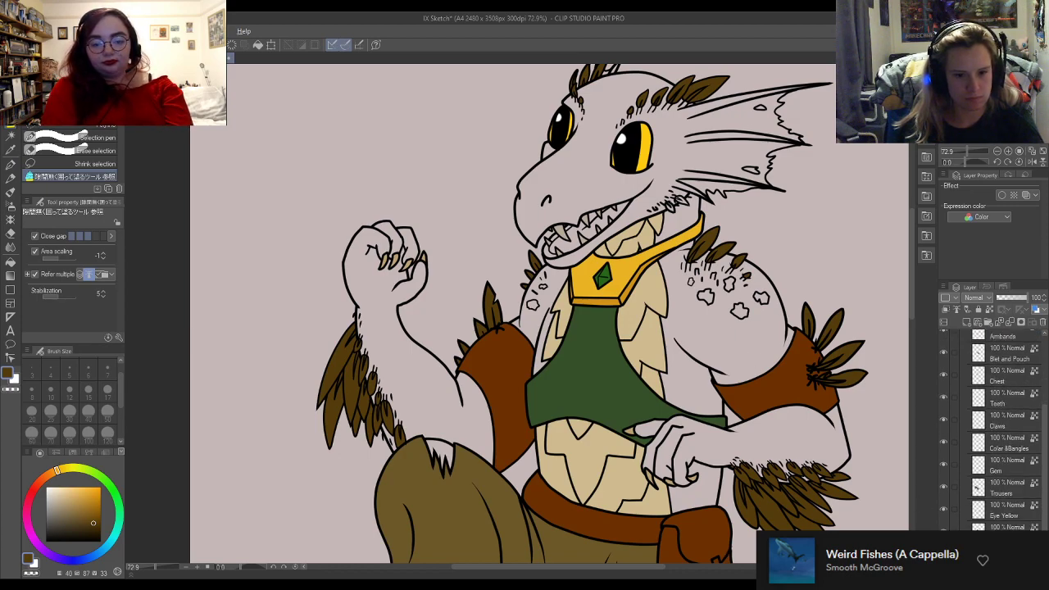
pyautogui.click(944, 533)
# Step: Sample the red of the body and shift it to a lighter pinkish red with hue 352, saturation 72 and value 70
pyautogui.keyDown('alt'); pyautogui.click(712, 338); pyautogui.keyUp('alt')
pyautogui.scroll(2, 795, 326)
pyautogui.scroll(1, 1006, 441)
pyautogui.scroll(4, 1006, 441)
pyautogui.scroll(5, 784, 322)
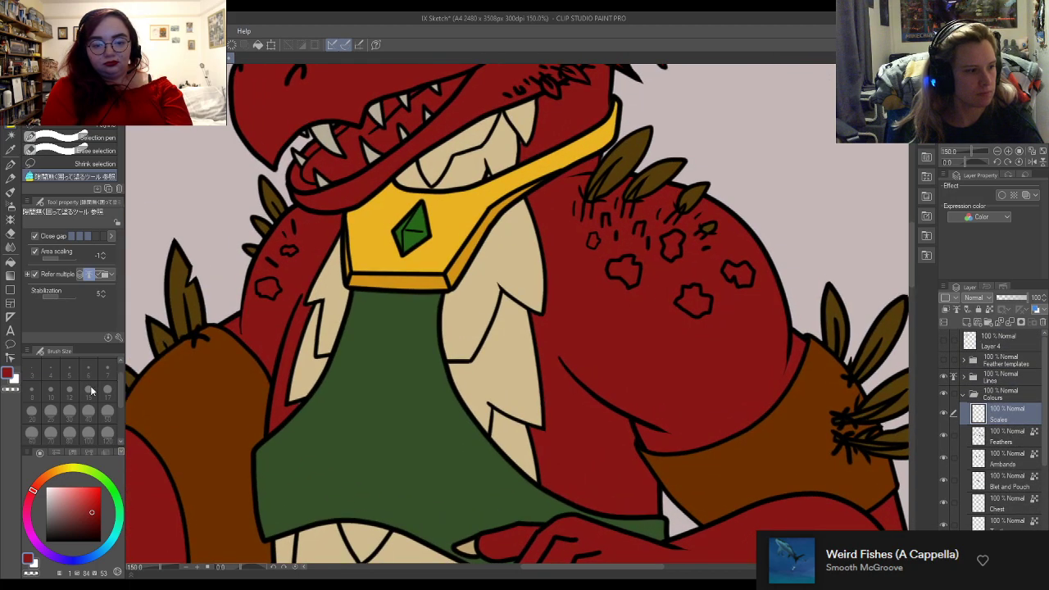
pyautogui.click(33, 500)
pyautogui.click(88, 500)
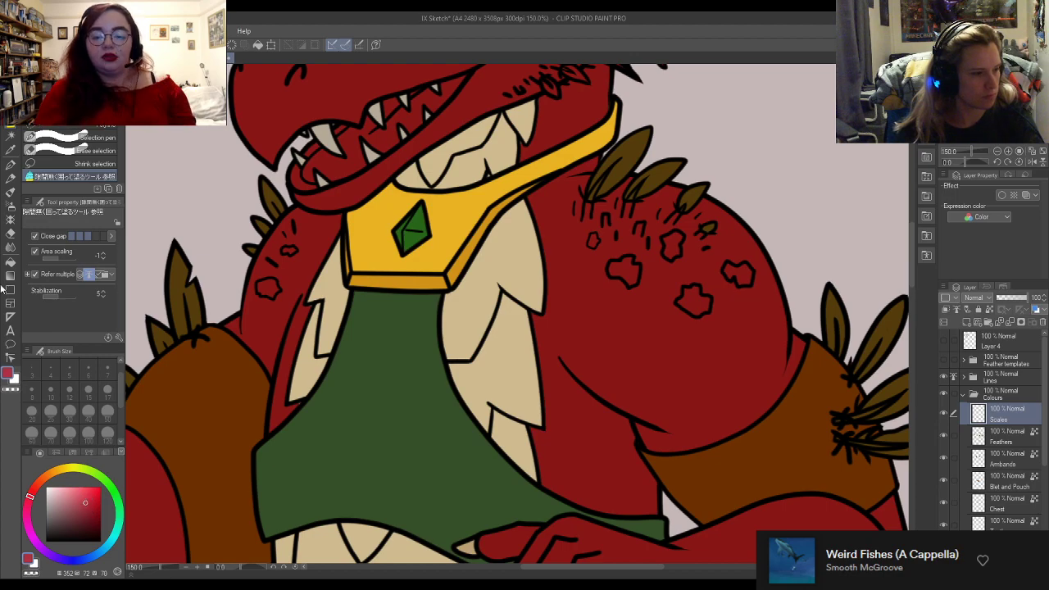
# Step: Test the scale colour with the size 8 Turnip pen, changing it to hue 348, saturation 65, value 76, and undo the test strokes
pyautogui.click(12, 166)
pyautogui.scroll(1, 622, 264)
pyautogui.moveTo(704, 291)
pyautogui.mouseDown()
pyautogui.moveTo(705, 311)
pyautogui.moveTo(722, 310)
pyautogui.mouseUp()
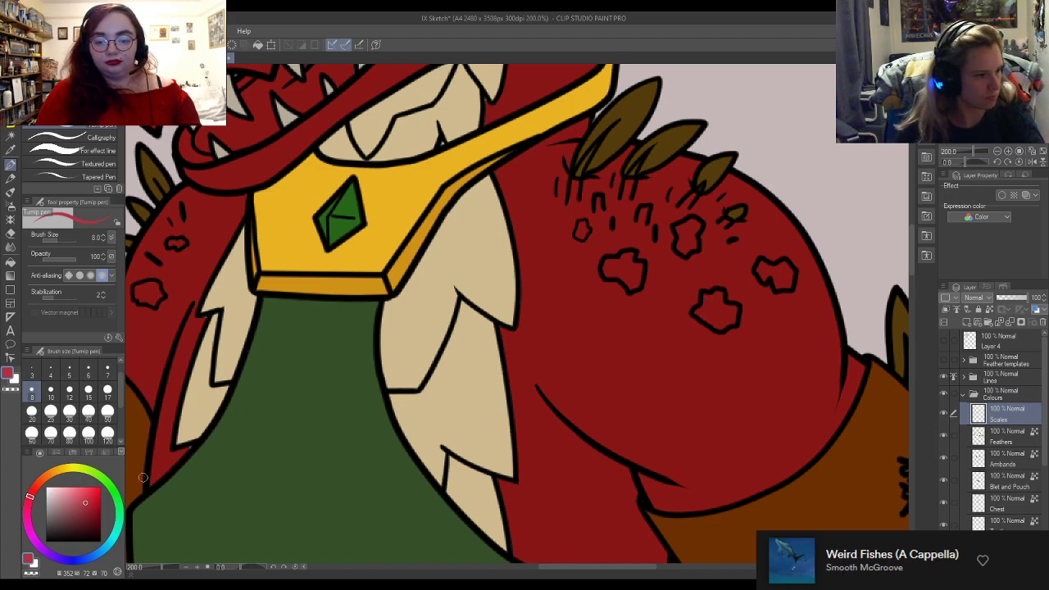
pyautogui.click(82, 500)
pyautogui.moveTo(710, 298); pyautogui.dragTo(700, 316)
pyautogui.hotkey('ctrl', 'z')
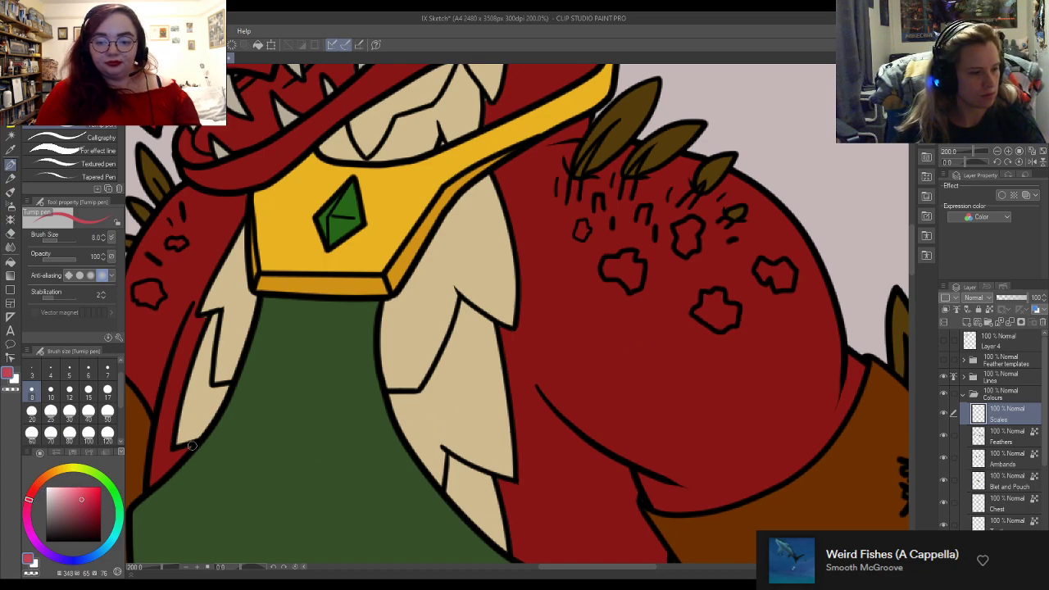
# Step: Try painting the lowest scale on the near shoulder pink on the Scales layer and undo it
pyautogui.moveTo(711, 297)
pyautogui.mouseDown()
pyautogui.moveTo(701, 321)
pyautogui.moveTo(719, 293)
pyautogui.moveTo(729, 319)
pyautogui.mouseUp()
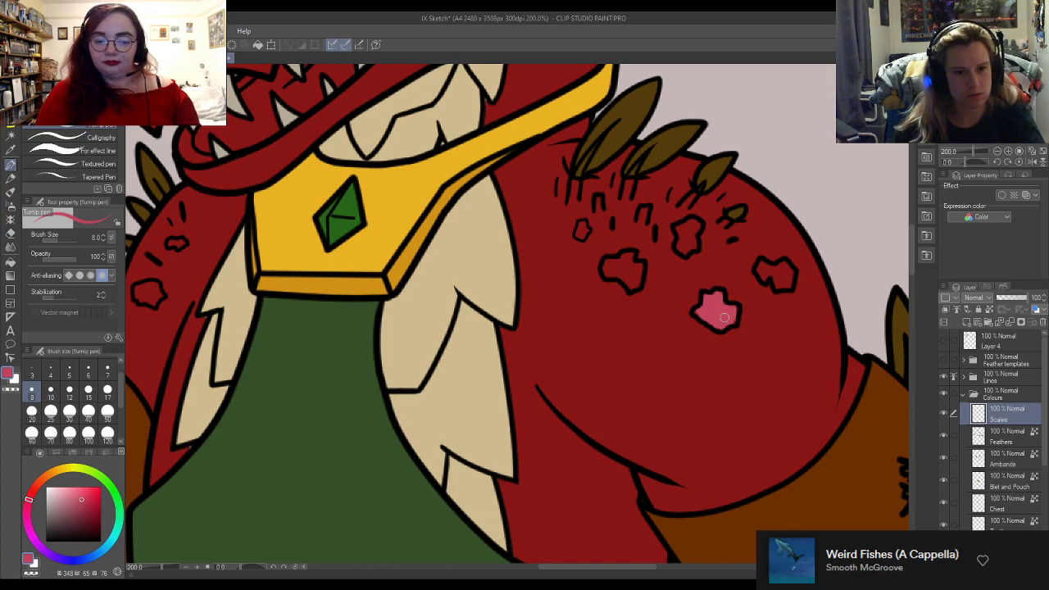
pyautogui.scroll(-1, 973, 399)
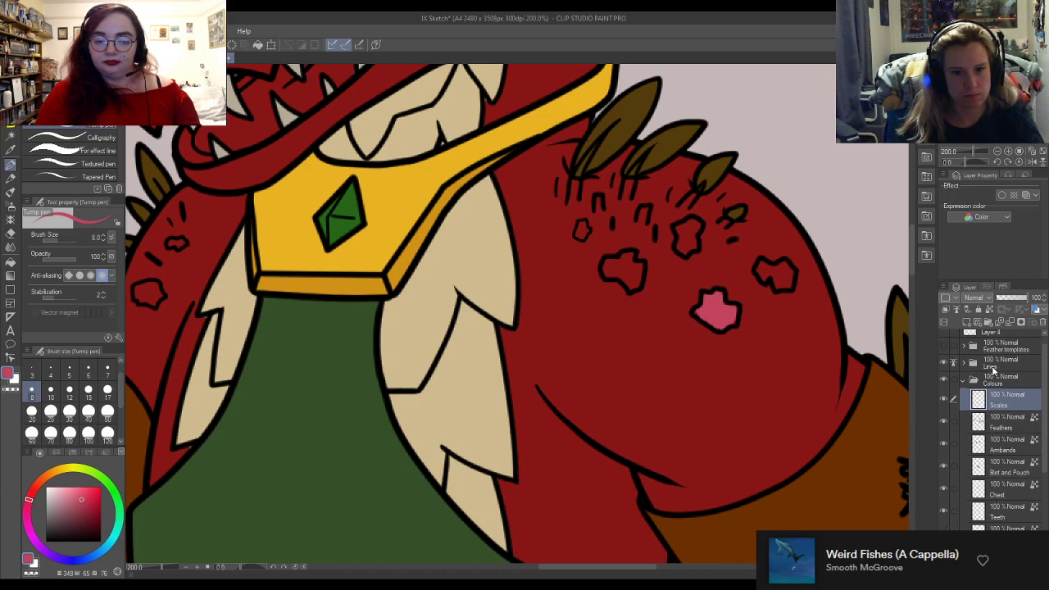
pyautogui.click(997, 378)
pyautogui.scroll(-10, 747, 288)
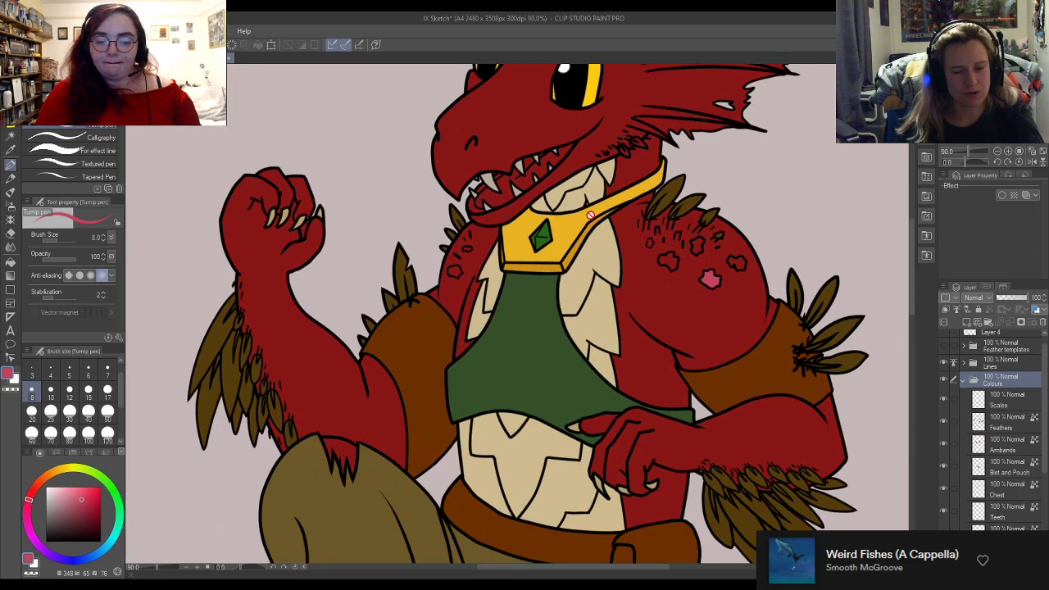
pyautogui.hotkey('ctrl', 'z')
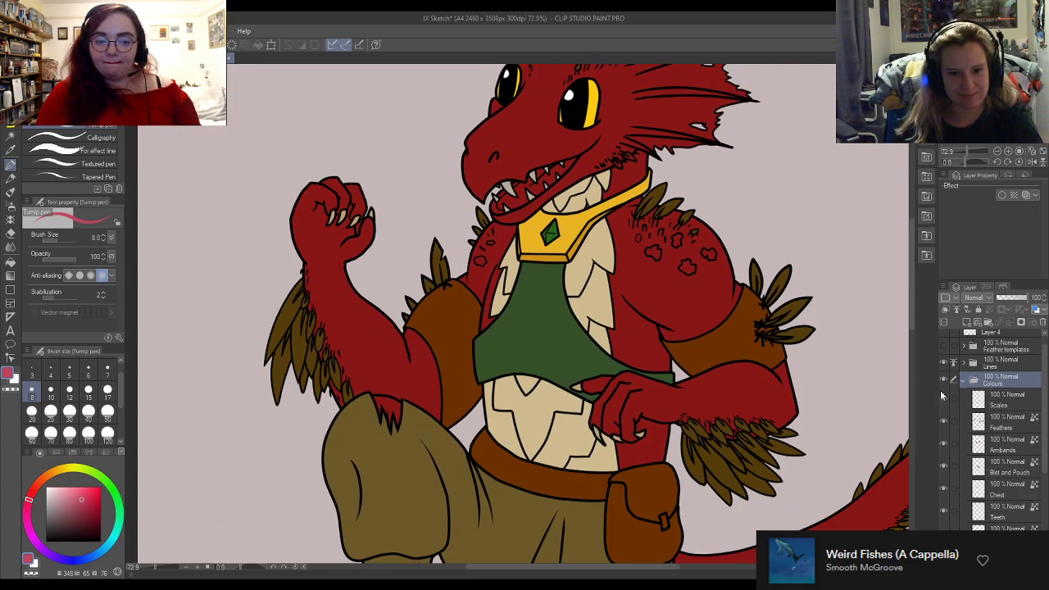
# Step: Hide the collapsed Colours folder, show and select Layer 6, and dab pink over the lowest scale on the near shoulder
pyautogui.click(964, 381)
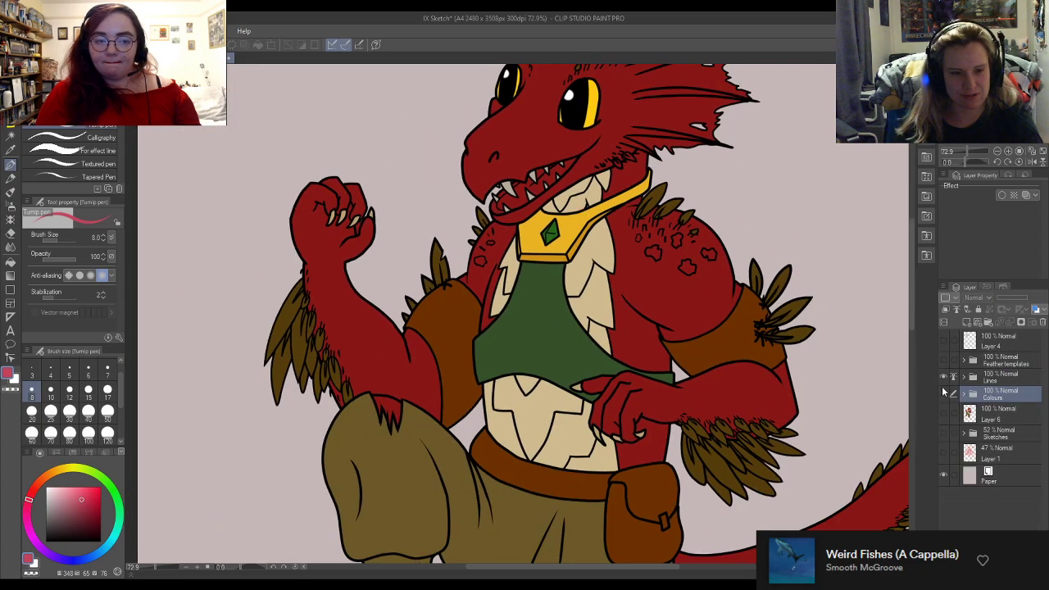
pyautogui.click(943, 394)
pyautogui.click(943, 412)
pyautogui.click(996, 414)
pyautogui.scroll(2, 665, 297)
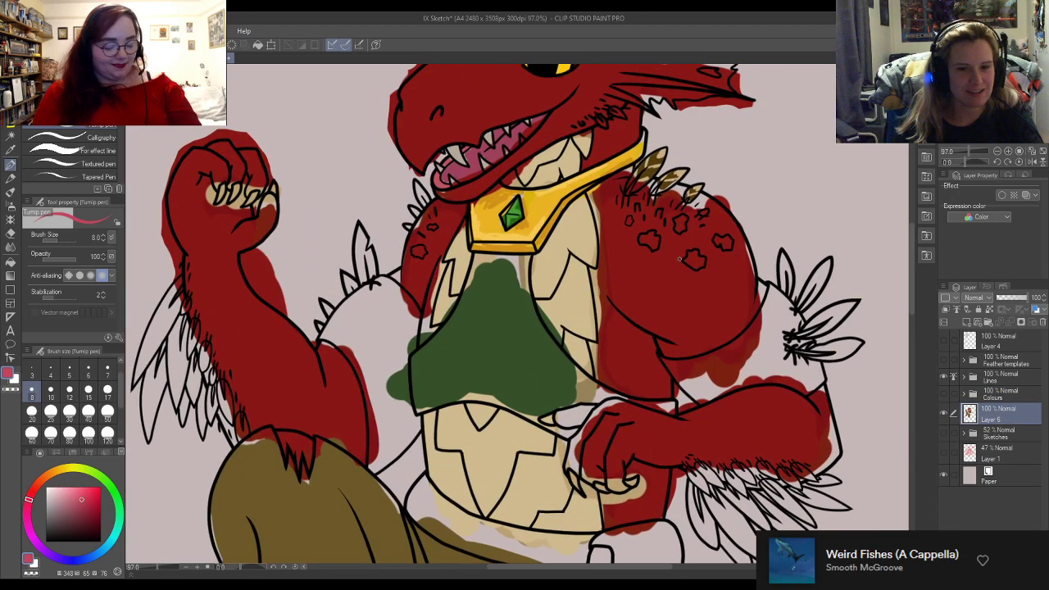
pyautogui.moveTo(693, 251); pyautogui.dragTo(692, 256)
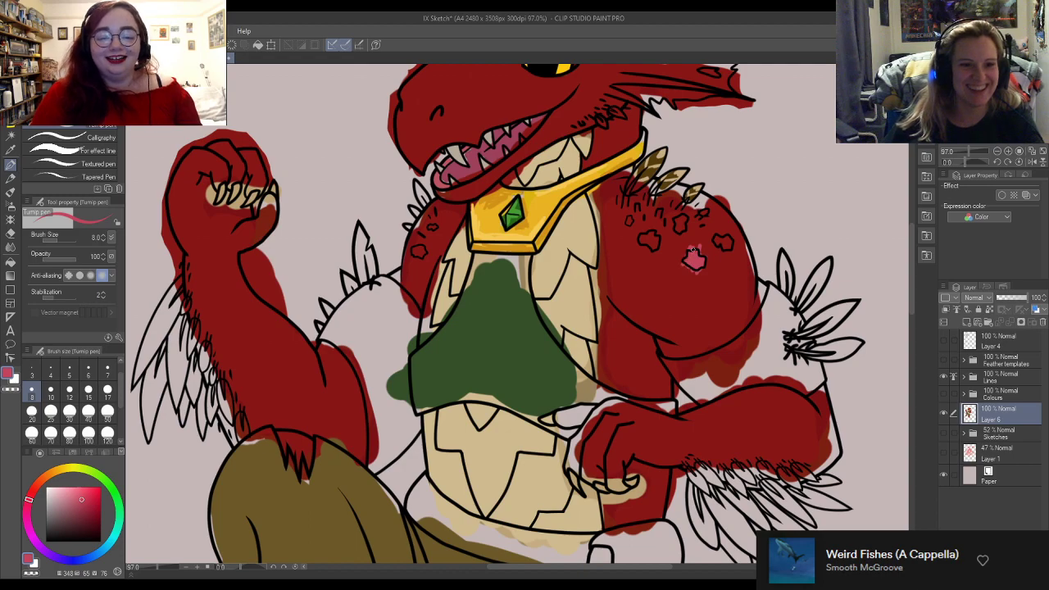
# Step: Check the expression colour setting of Layer 6, keep it at Color, and undo the pink dab on the shoulder scale
pyautogui.click(981, 217)
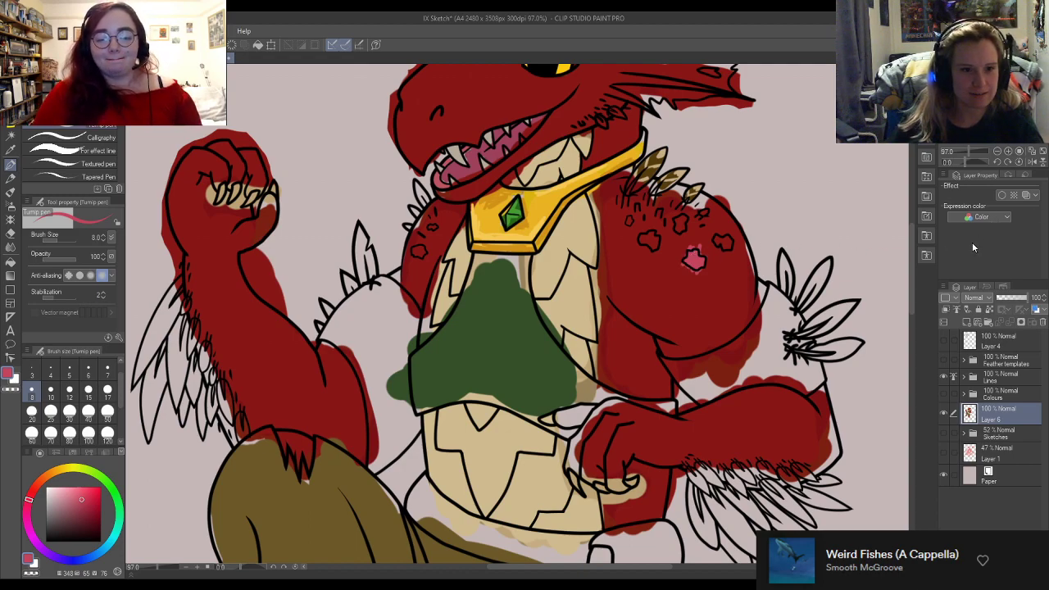
pyautogui.click(974, 239)
pyautogui.click(981, 217)
pyautogui.click(969, 234)
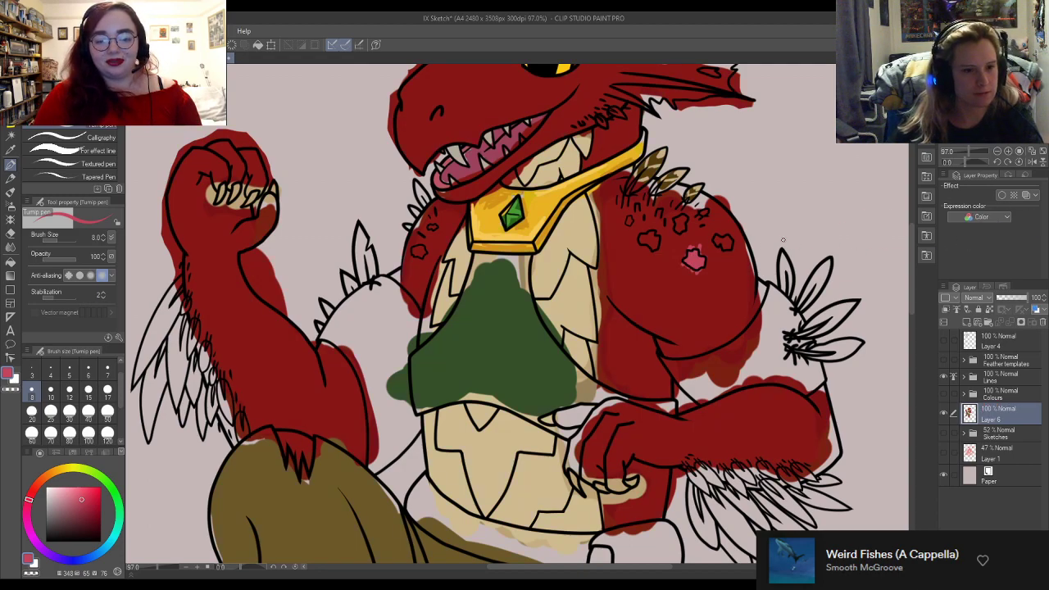
pyautogui.scroll(-5, 644, 232)
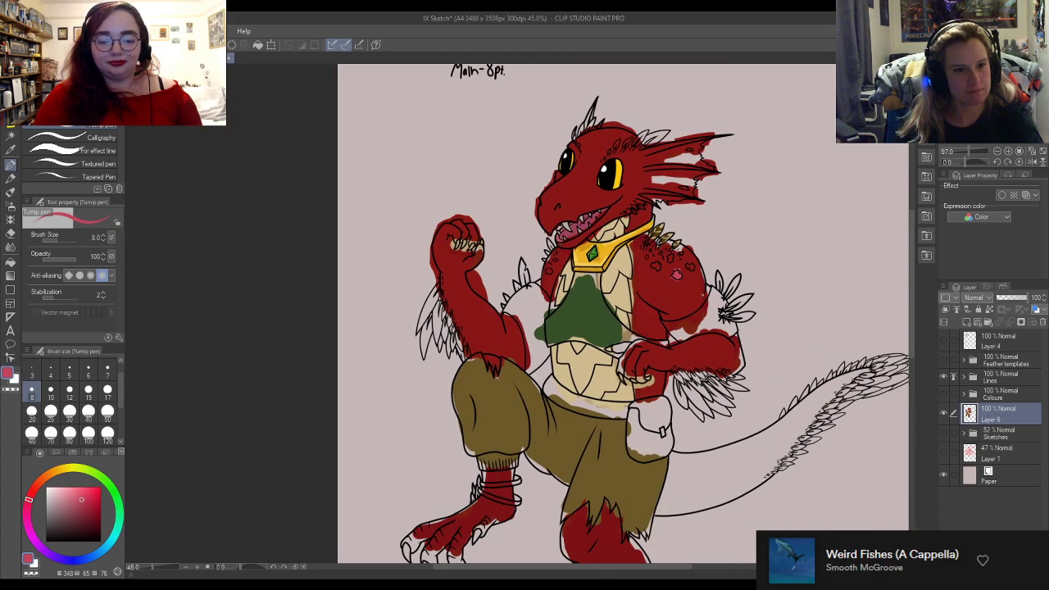
pyautogui.scroll(3, 689, 316)
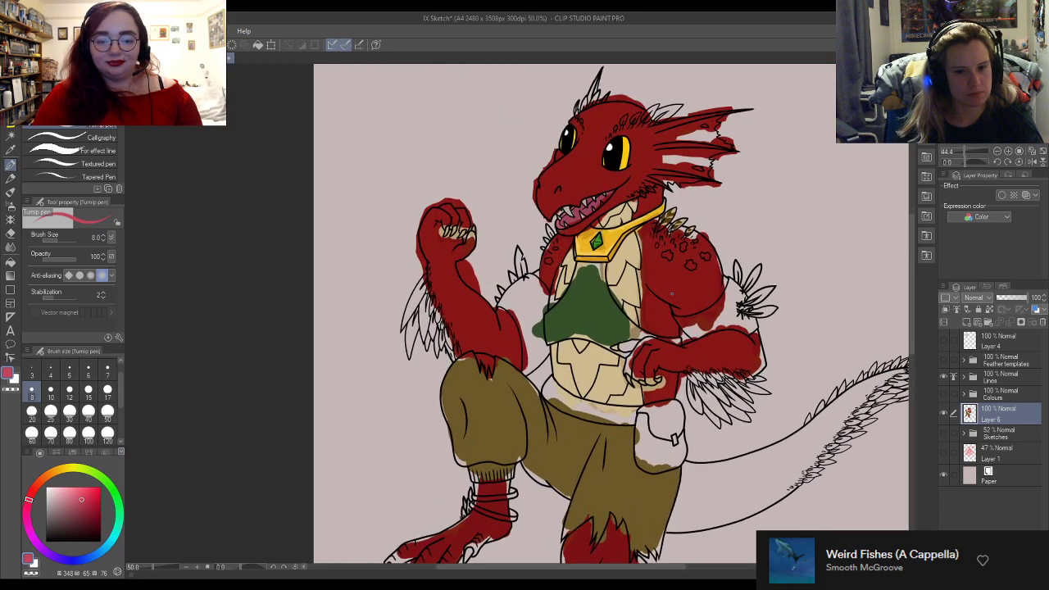
# Step: Show and expand the Colours folder again and select its Scales layer
pyautogui.click(956, 397)
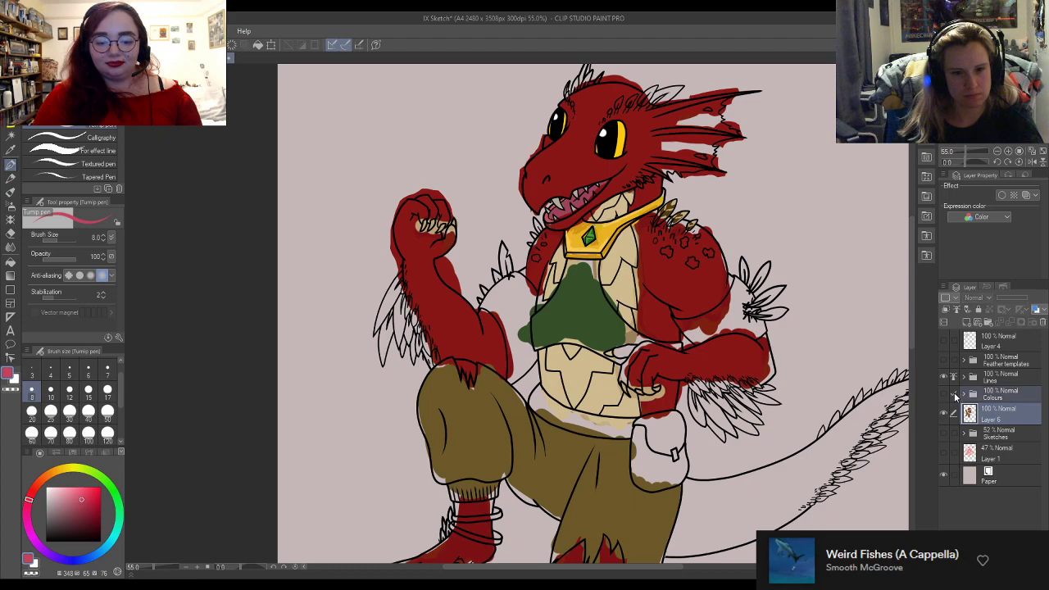
pyautogui.click(964, 395)
pyautogui.click(944, 394)
pyautogui.click(995, 421)
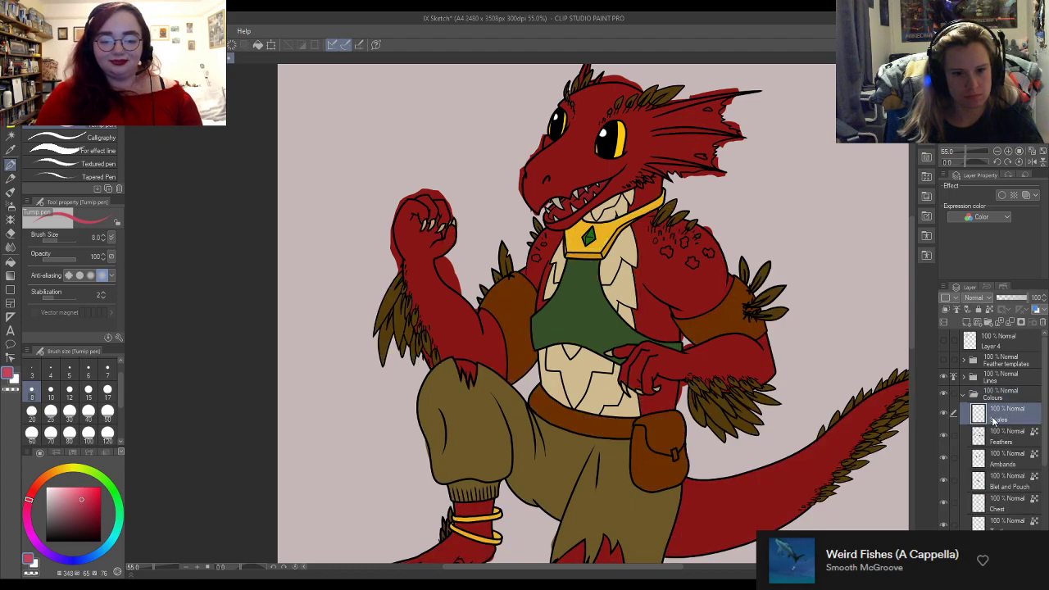
# Step: Fill the outlined scales on both shoulders with pink on the Scales layer using the close-gap lasso fill
pyautogui.scroll(1, 783, 262)
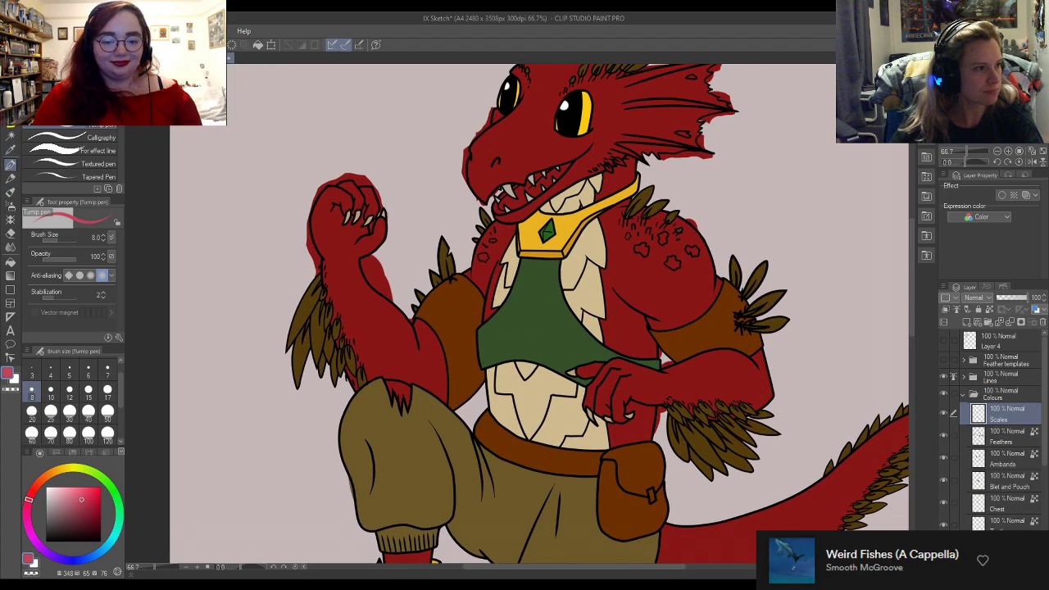
pyautogui.click(9, 133)
pyautogui.click(672, 263)
pyautogui.click(694, 250)
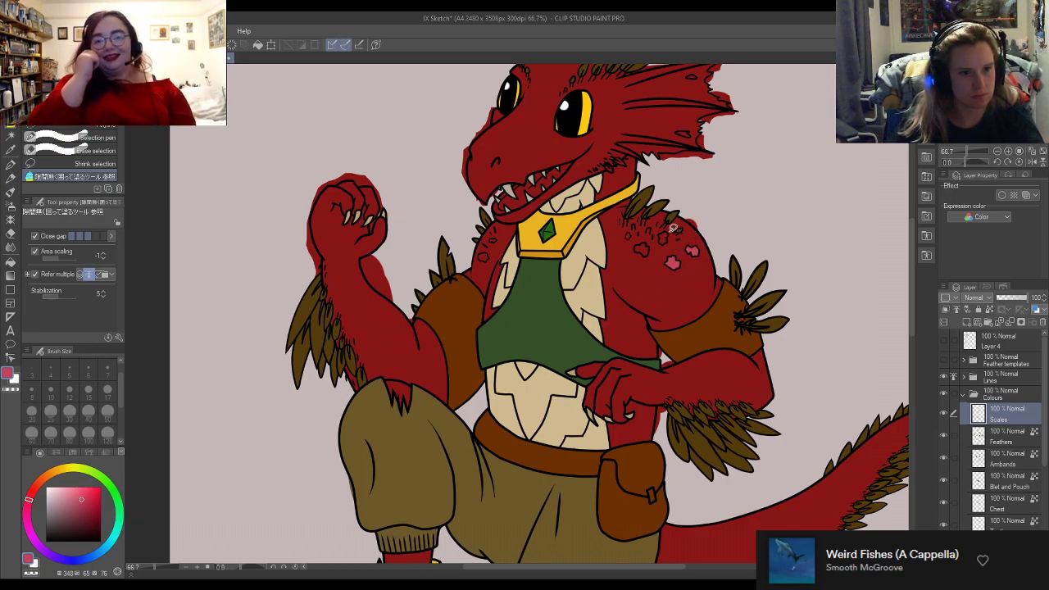
pyautogui.click(660, 240)
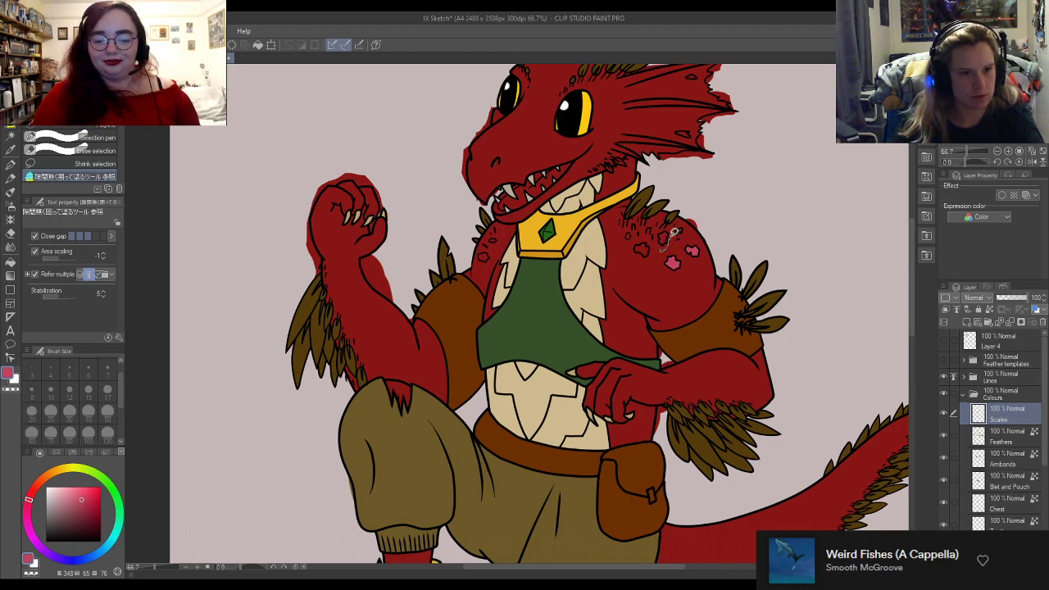
pyautogui.moveTo(669, 227)
pyautogui.mouseDown()
pyautogui.moveTo(638, 269)
pyautogui.moveTo(654, 238)
pyautogui.moveTo(640, 261)
pyautogui.mouseUp()
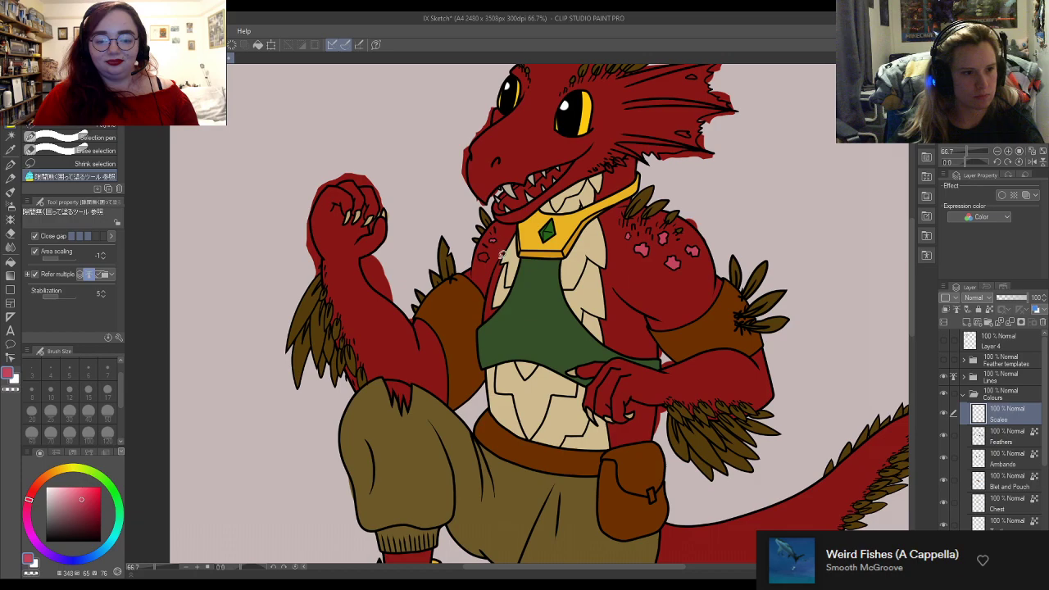
pyautogui.moveTo(481, 252); pyautogui.dragTo(492, 249)
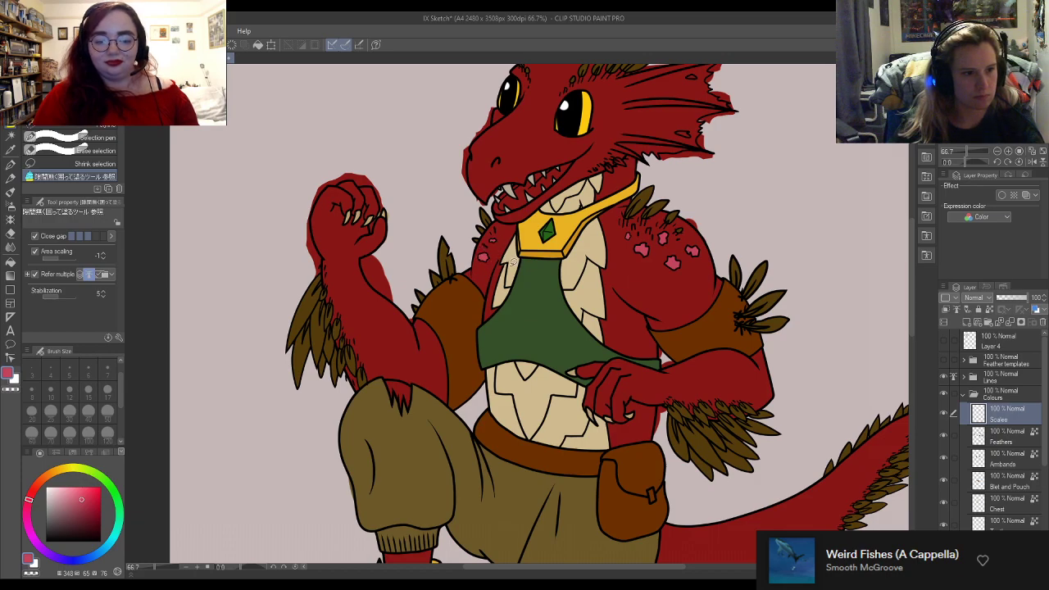
# Step: Look over the coloured character and add a new layer above Scales in the Colours folder
pyautogui.hotkey('ctrl', '0')
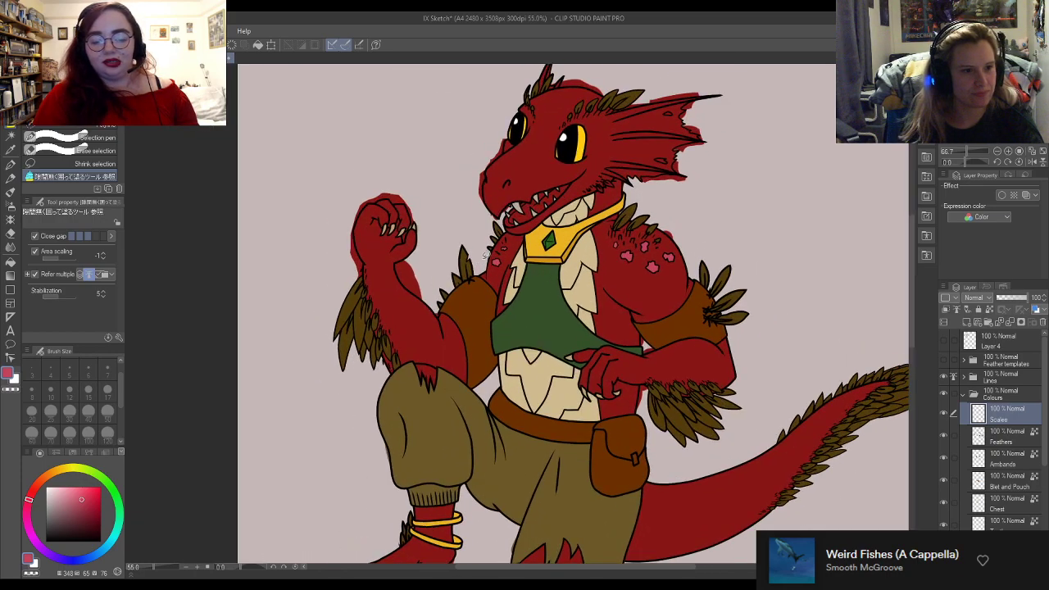
pyautogui.scroll(3, 482, 220)
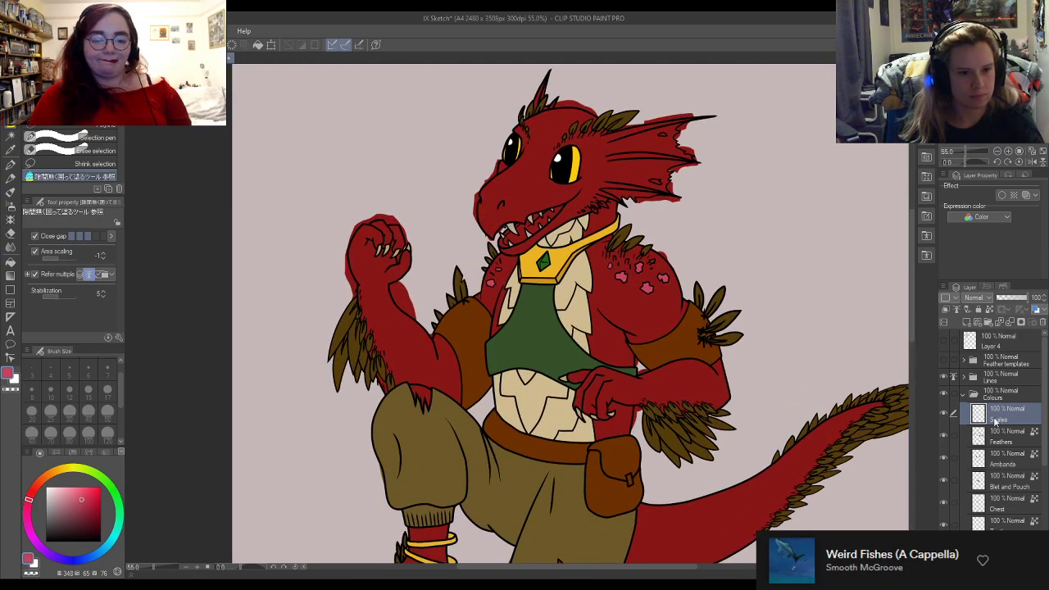
pyautogui.click(965, 320)
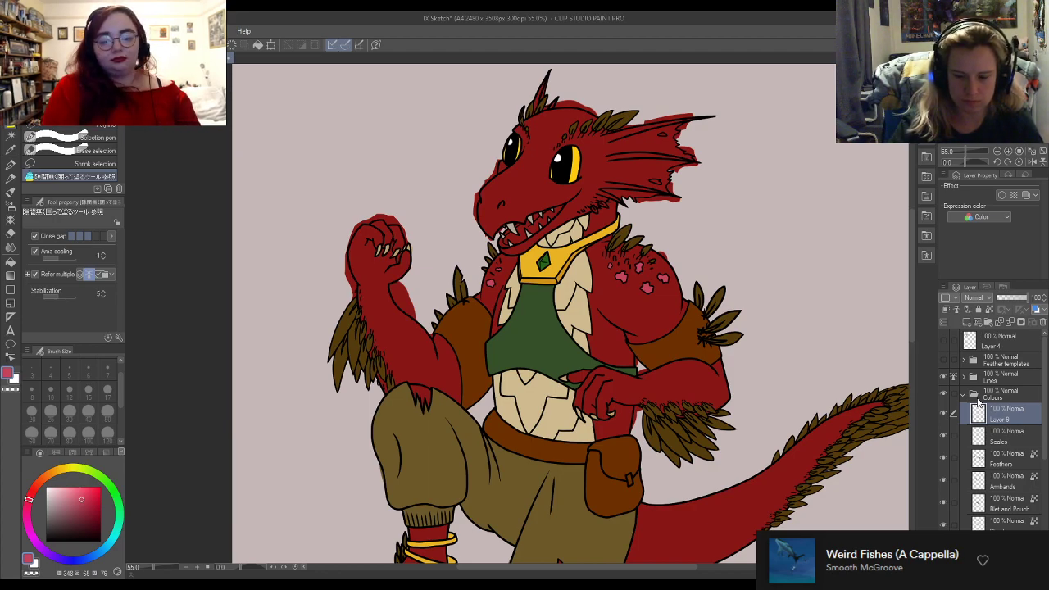
# Step: Hide the Red layer to expose the sketch colours and select the Mouth layer in the Colours folder
pyautogui.scroll(-5, 977, 443)
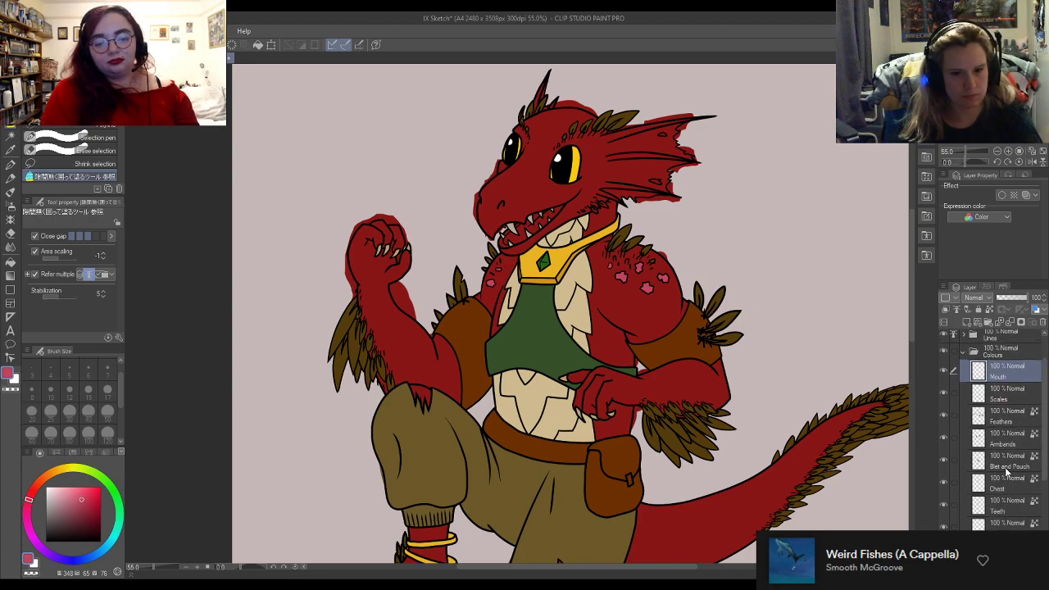
pyautogui.click(945, 484)
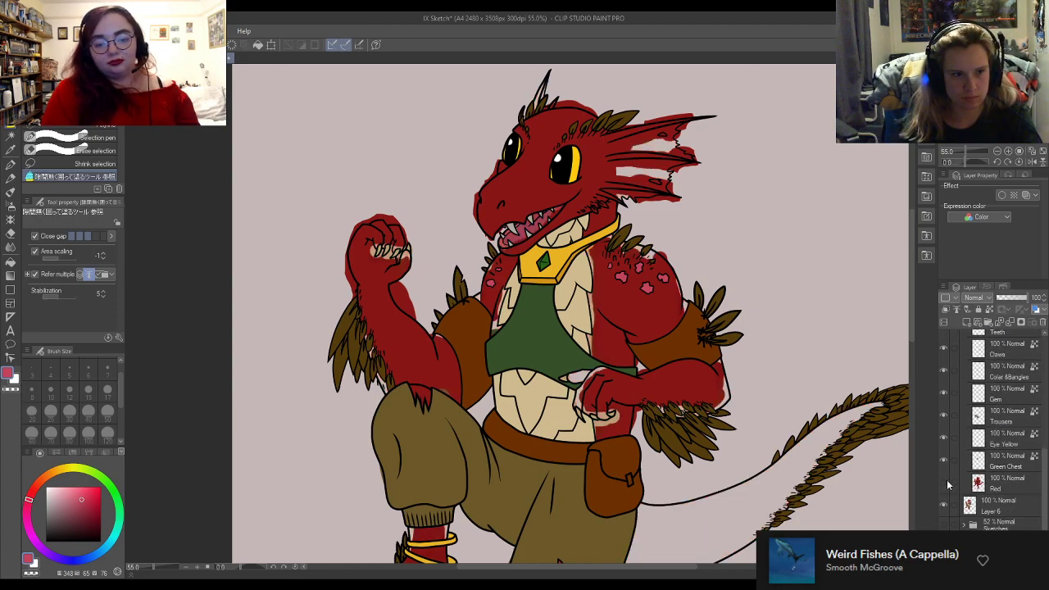
pyautogui.click(980, 513)
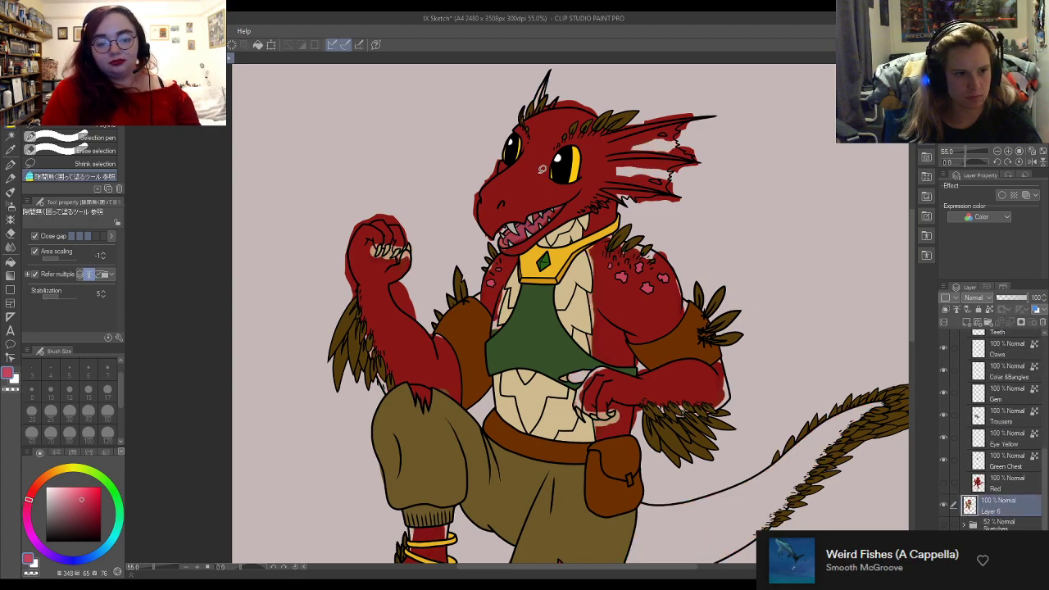
pyautogui.scroll(4, 542, 168)
pyautogui.scroll(3, 991, 356)
pyautogui.scroll(2, 991, 356)
pyautogui.click(1000, 418)
pyautogui.scroll(4, 447, 308)
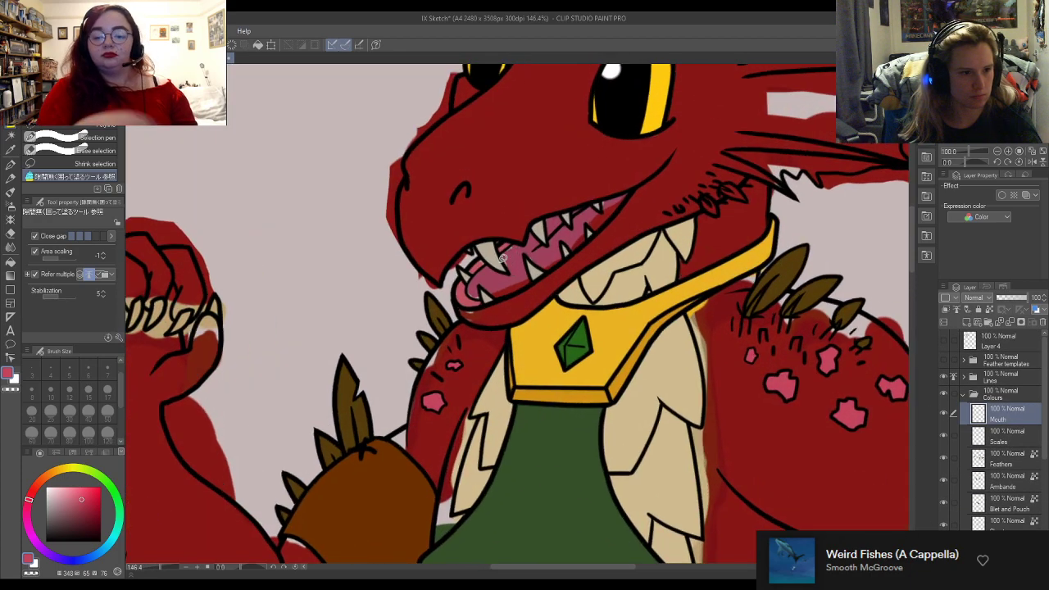
# Step: Fill the inside of the mouth with dark pink on the Mouth layer using the close-gap lasso fill, sampling the pinks from the sketch
pyautogui.keyDown('alt'); pyautogui.click(449, 309); pyautogui.keyUp('alt')
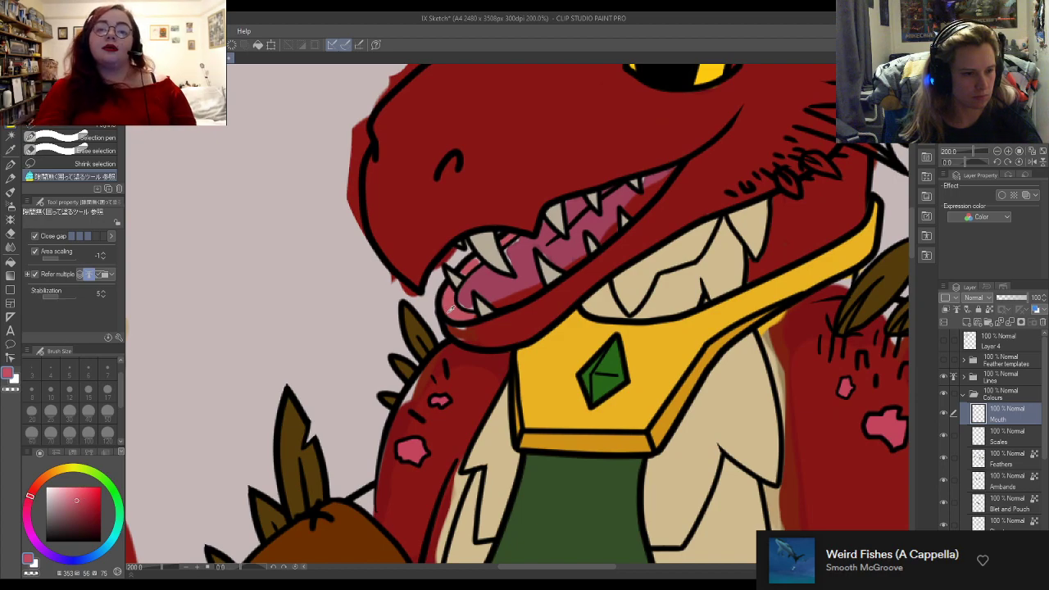
pyautogui.moveTo(447, 309)
pyautogui.mouseDown()
pyautogui.moveTo(462, 281)
pyautogui.moveTo(447, 275)
pyautogui.moveTo(437, 293)
pyautogui.moveTo(446, 326)
pyautogui.moveTo(484, 312)
pyautogui.mouseUp()
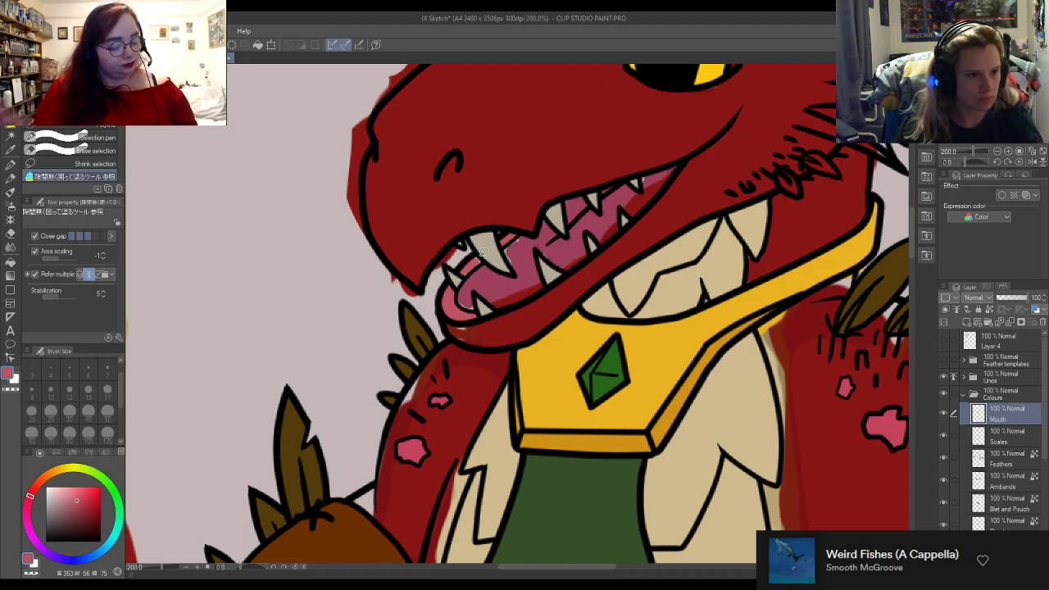
pyautogui.moveTo(471, 245)
pyautogui.mouseDown()
pyautogui.moveTo(454, 267)
pyautogui.moveTo(475, 280)
pyautogui.moveTo(473, 246)
pyautogui.mouseUp()
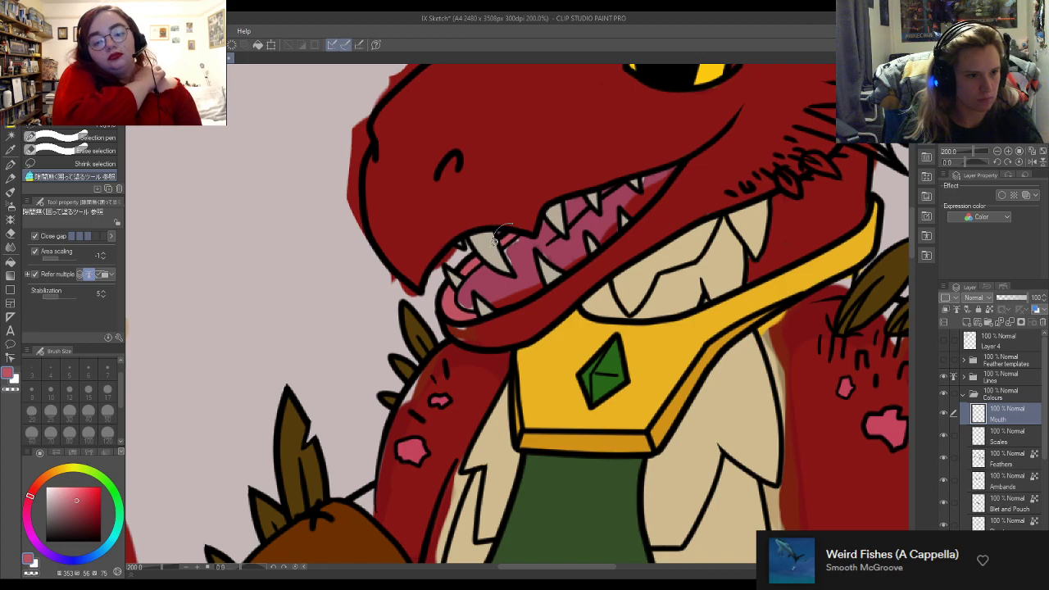
pyautogui.press('e')
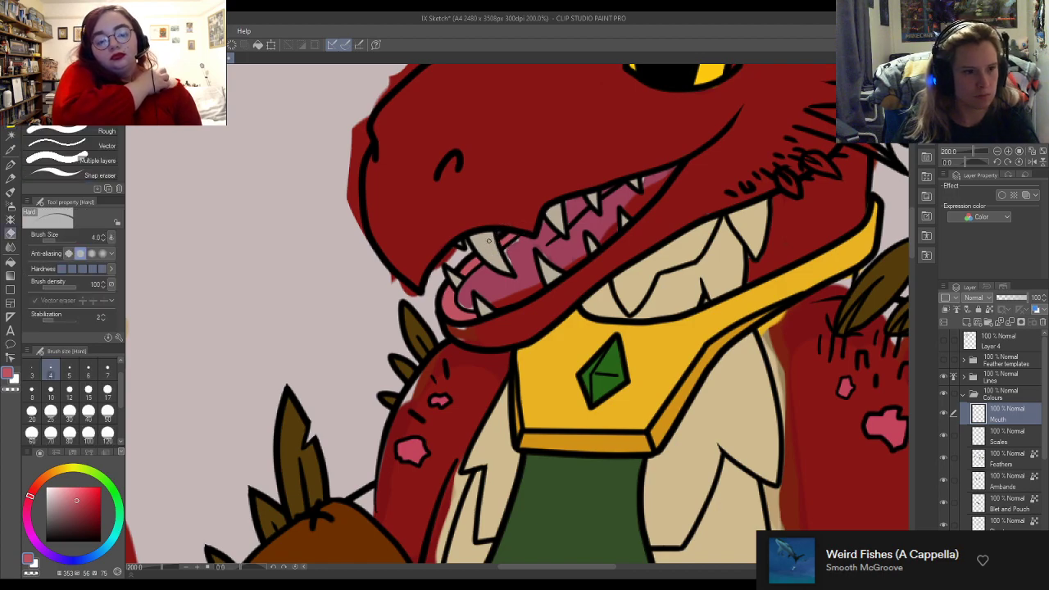
pyautogui.press('g')
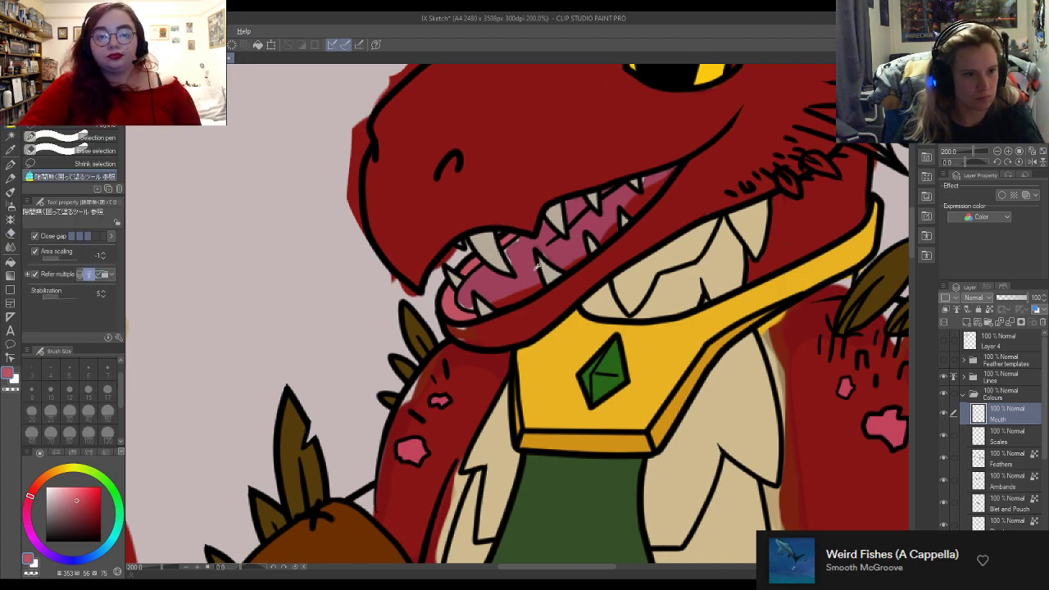
pyautogui.moveTo(489, 251)
pyautogui.mouseDown()
pyautogui.moveTo(457, 283)
pyautogui.moveTo(456, 302)
pyautogui.moveTo(476, 319)
pyautogui.moveTo(515, 313)
pyautogui.moveTo(621, 245)
pyautogui.moveTo(693, 163)
pyautogui.moveTo(636, 153)
pyautogui.moveTo(549, 182)
pyautogui.moveTo(490, 231)
pyautogui.mouseUp()
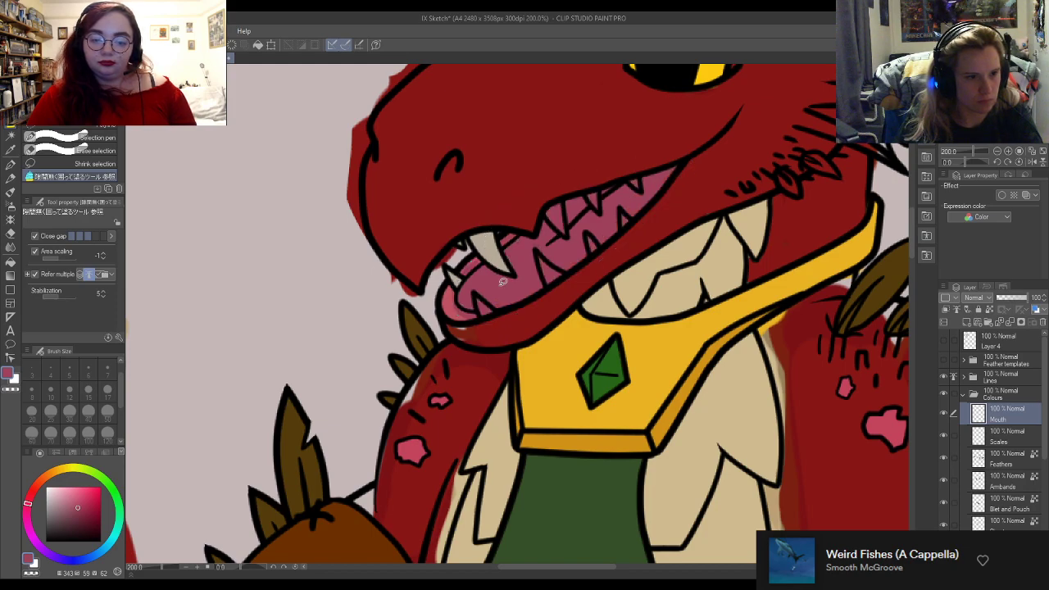
# Step: Sample the lighter gum pink, hide Layer 6, and paint the unfilled gum areas around the front teeth with the size 8 Turnip pen
pyautogui.press('e')
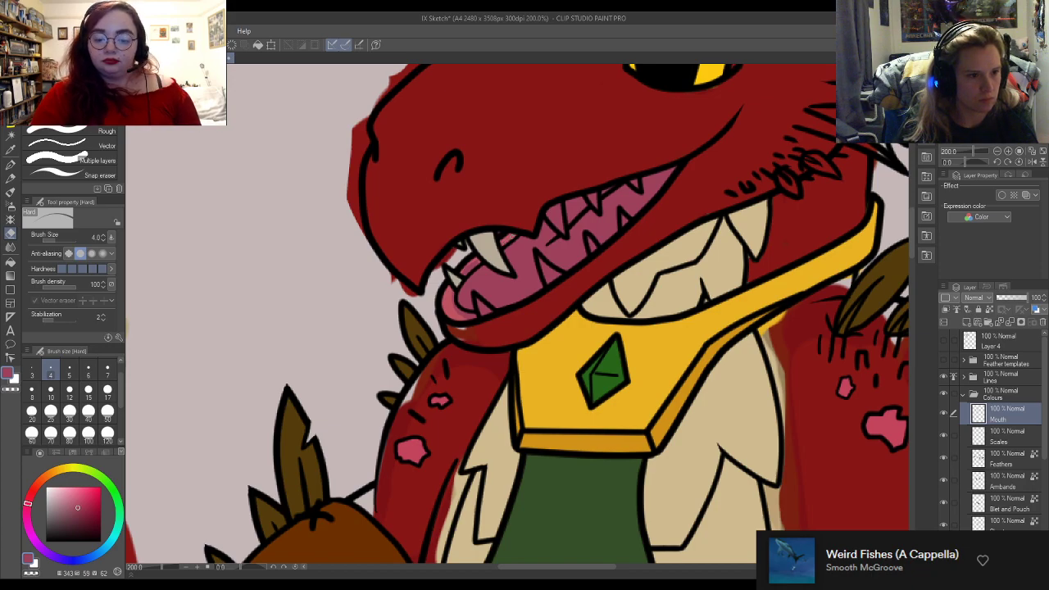
pyautogui.press('m')
pyautogui.keyDown('alt'); pyautogui.click(450, 305); pyautogui.keyUp('alt')
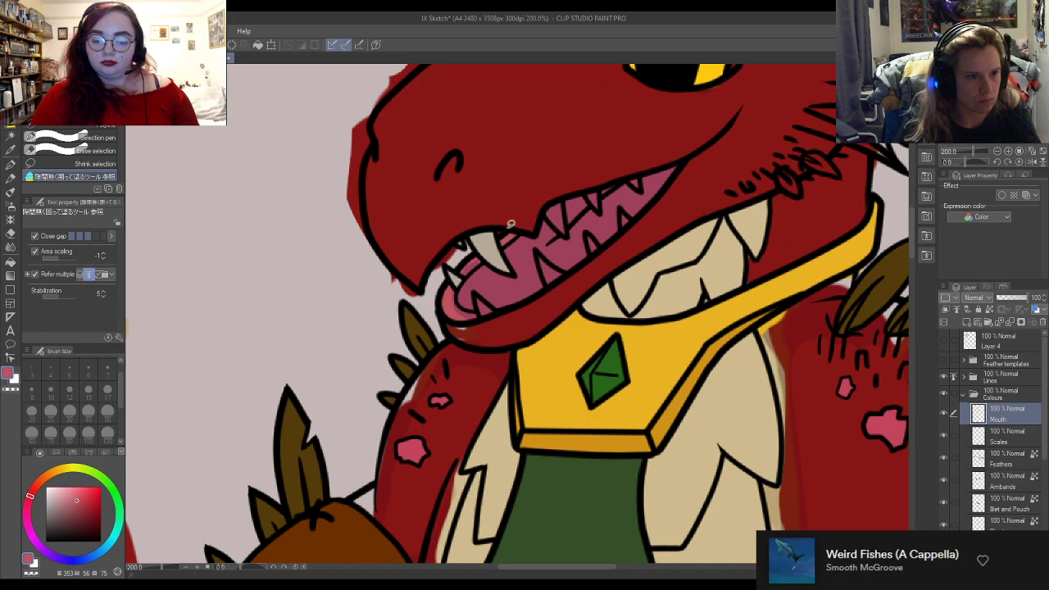
pyautogui.press('e')
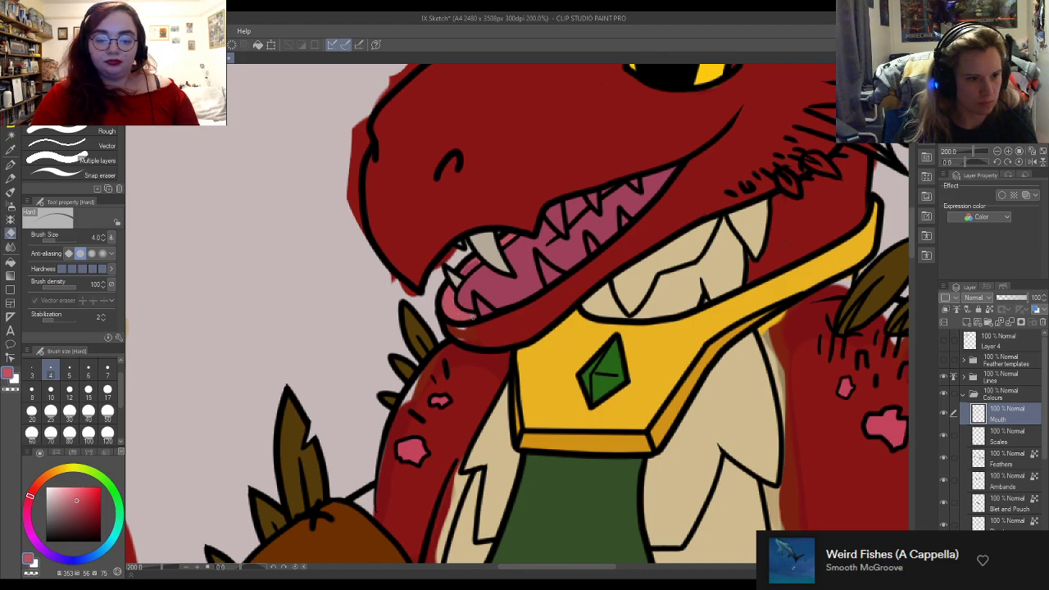
pyautogui.press('m')
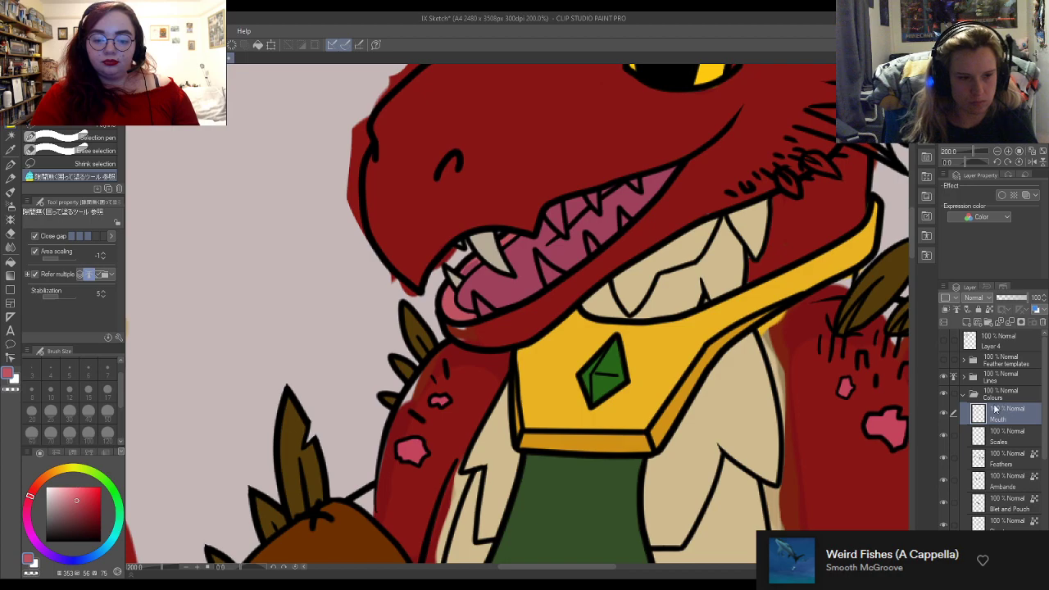
pyautogui.scroll(-5, 974, 474)
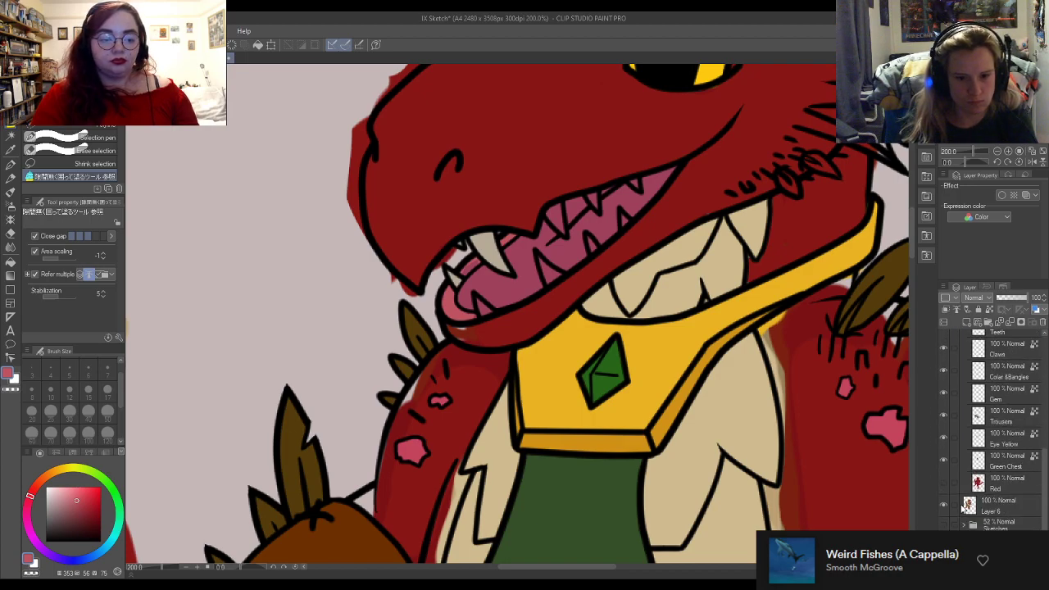
pyautogui.click(944, 505)
pyautogui.scroll(1, 415, 192)
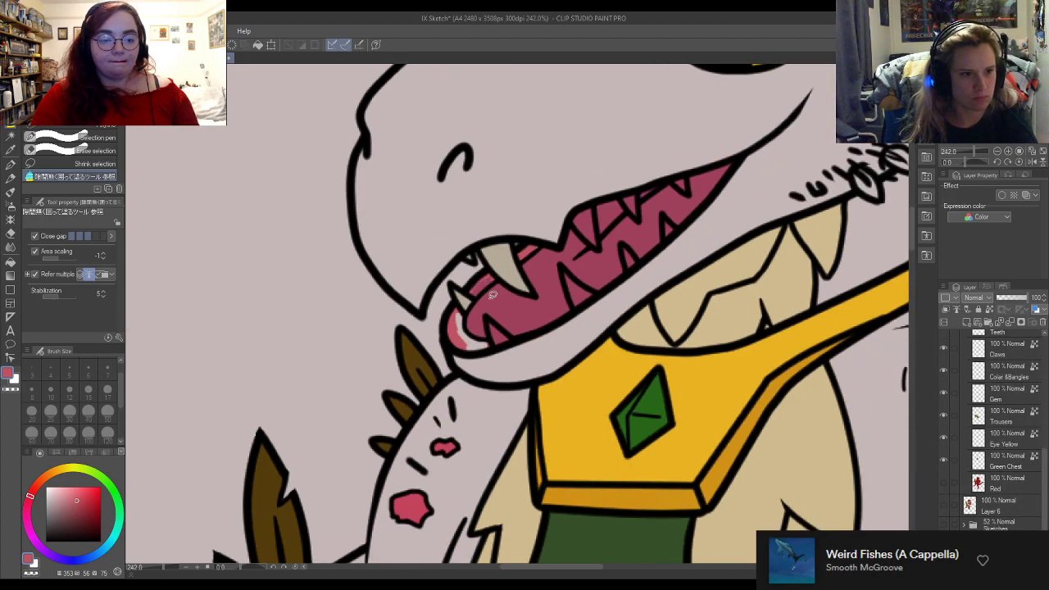
pyautogui.scroll(2, 490, 291)
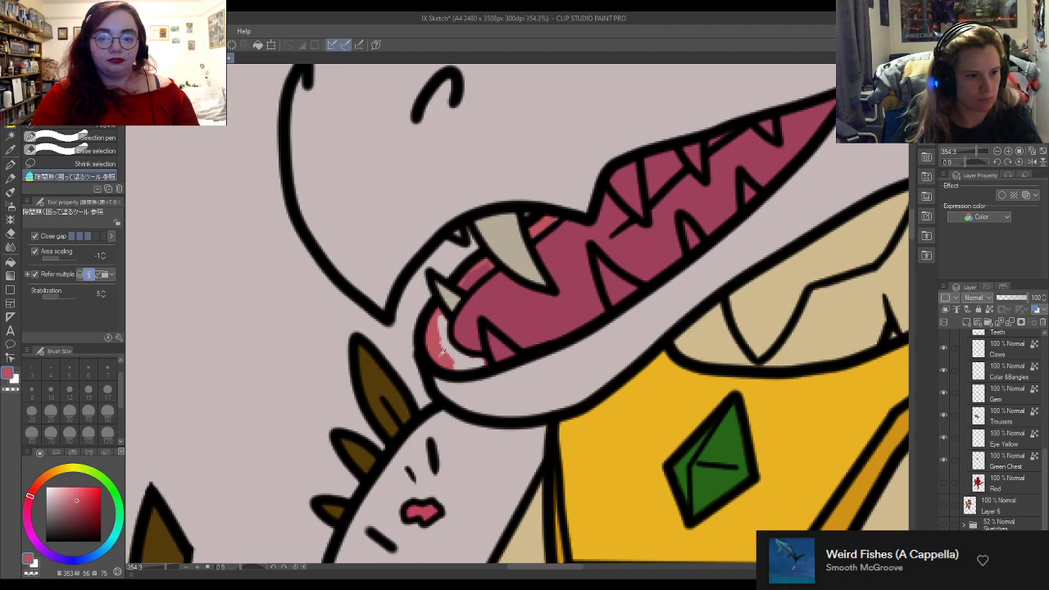
pyautogui.click(11, 164)
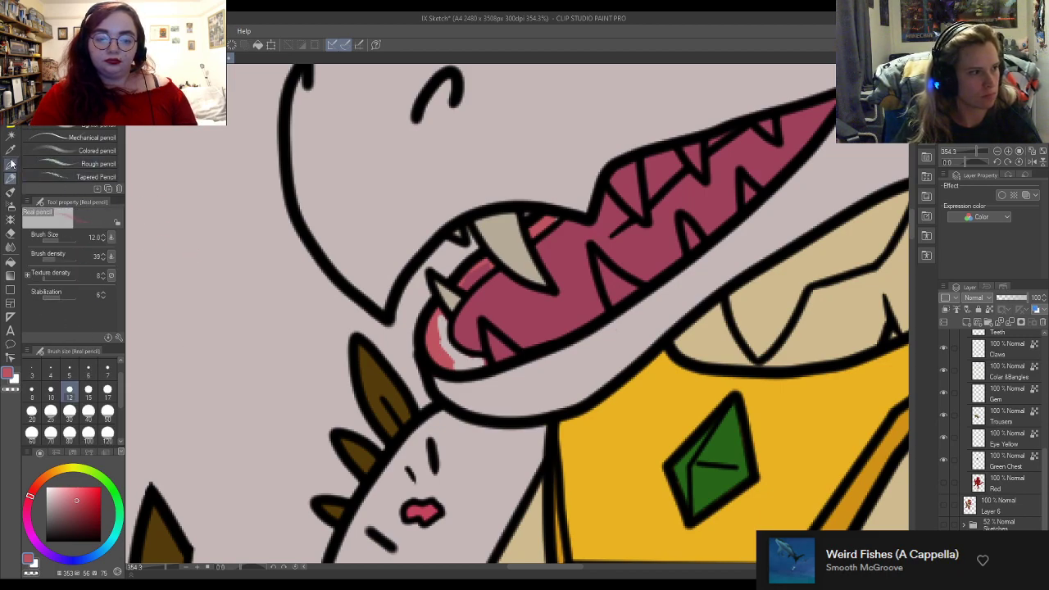
pyautogui.click(11, 164)
pyautogui.moveTo(422, 335)
pyautogui.mouseDown()
pyautogui.moveTo(446, 353)
pyautogui.moveTo(479, 364)
pyautogui.moveTo(444, 357)
pyautogui.moveTo(460, 361)
pyautogui.moveTo(443, 340)
pyautogui.moveTo(477, 277)
pyautogui.moveTo(466, 282)
pyautogui.moveTo(487, 262)
pyautogui.mouseUp()
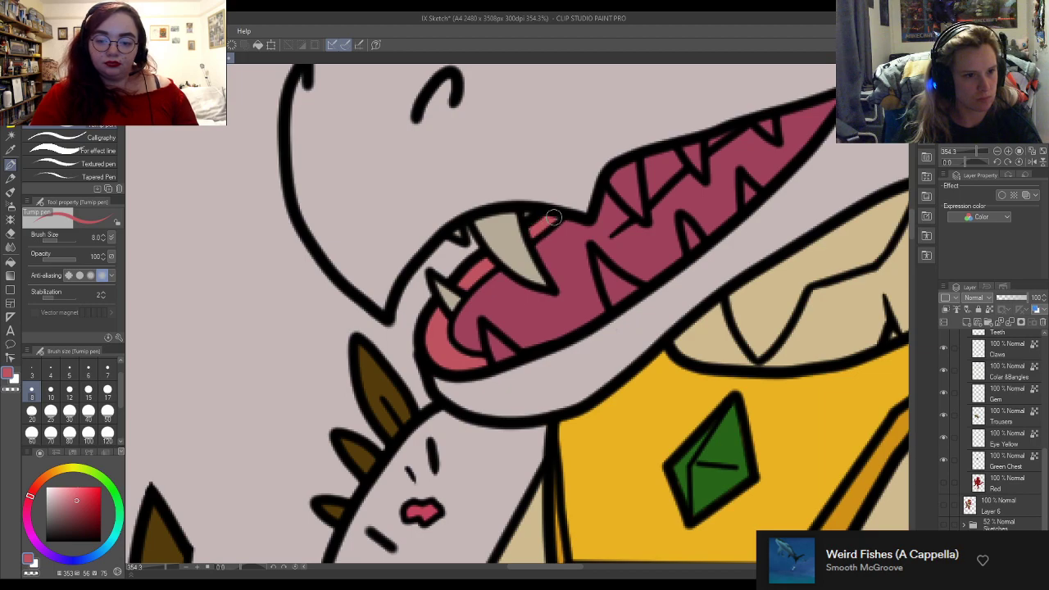
# Step: Erase the dark pink mouth fill from inside the upper and lower teeth with the size 4 Hard eraser
pyautogui.press('e')
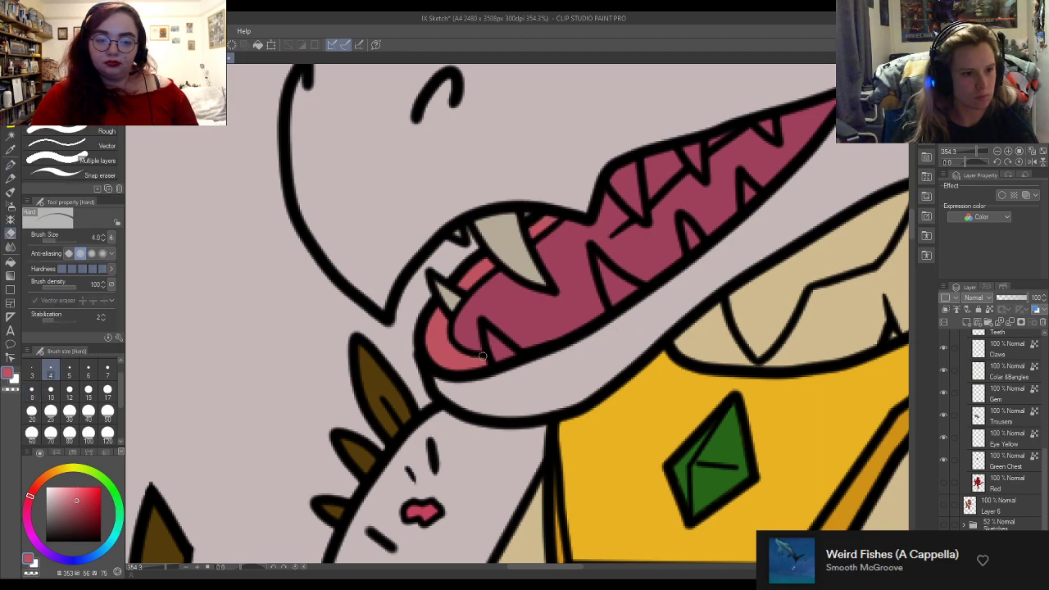
pyautogui.moveTo(492, 345); pyautogui.dragTo(504, 344)
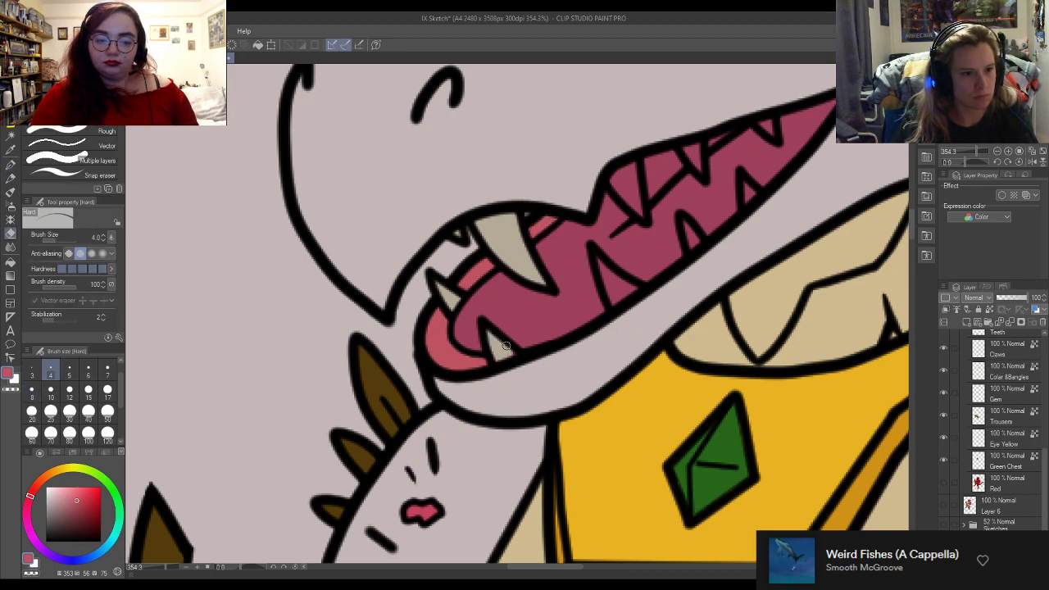
pyautogui.moveTo(608, 279)
pyautogui.mouseDown()
pyautogui.moveTo(620, 295)
pyautogui.moveTo(601, 265)
pyautogui.moveTo(635, 299)
pyautogui.mouseUp()
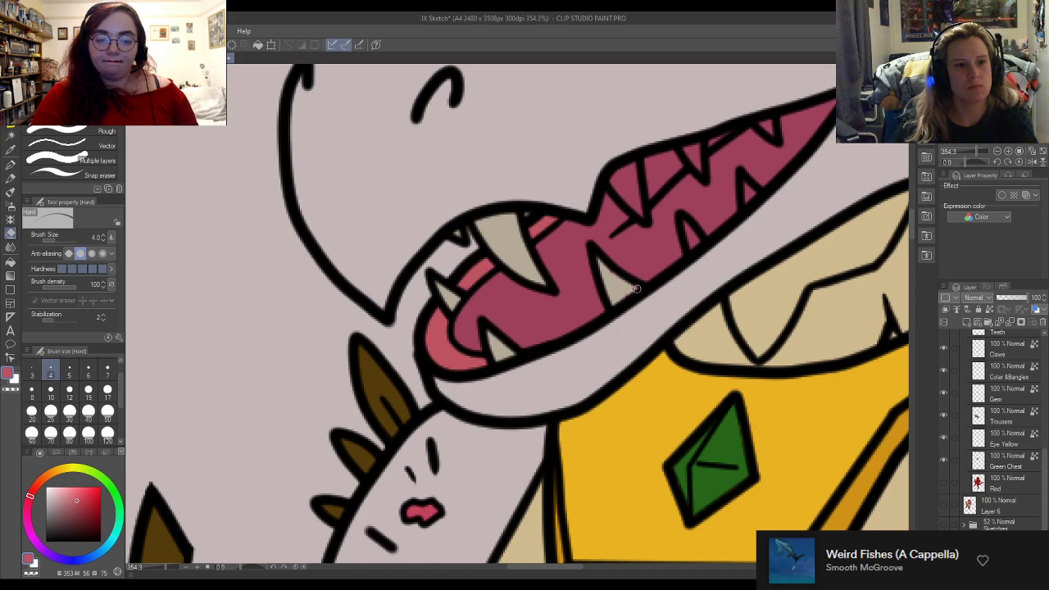
pyautogui.moveTo(688, 223)
pyautogui.mouseDown()
pyautogui.moveTo(687, 243)
pyautogui.moveTo(683, 226)
pyautogui.moveTo(694, 240)
pyautogui.moveTo(744, 186)
pyautogui.mouseUp()
pyautogui.moveTo(768, 127); pyautogui.dragTo(771, 123)
pyautogui.moveTo(687, 152); pyautogui.dragTo(700, 150)
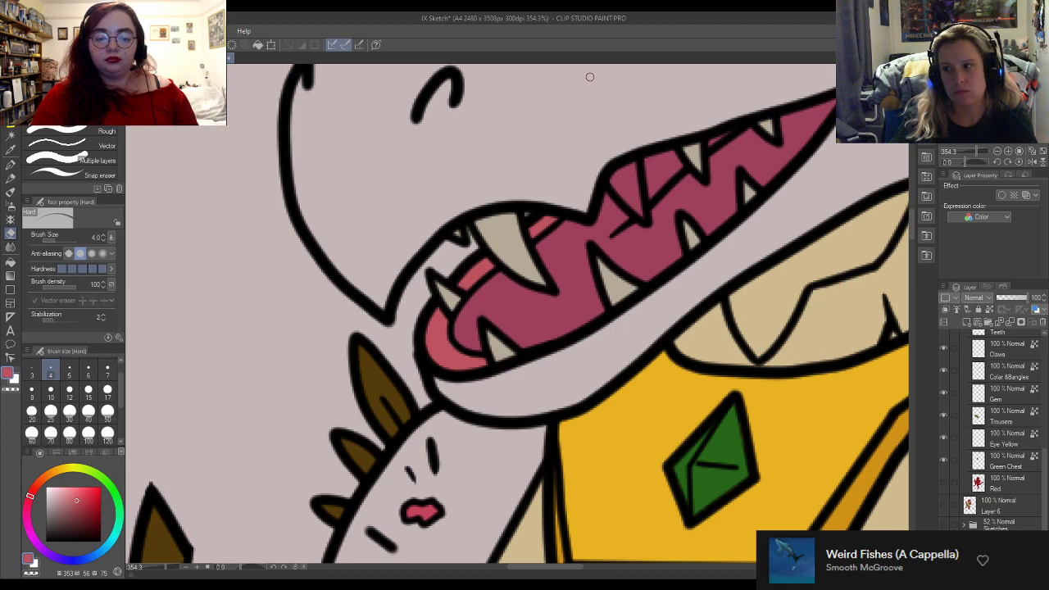
pyautogui.moveTo(611, 176)
pyautogui.mouseDown()
pyautogui.moveTo(634, 203)
pyautogui.moveTo(625, 191)
pyautogui.moveTo(634, 152)
pyautogui.moveTo(632, 203)
pyautogui.mouseUp()
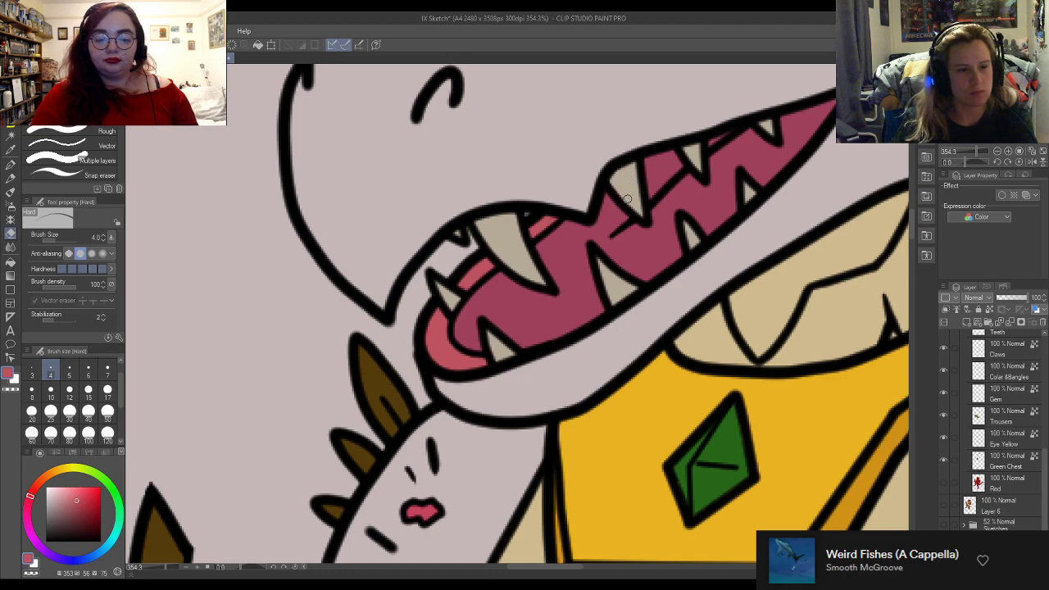
# Step: Show the Red layer again and add a new layer directly above it
pyautogui.press('p')
pyautogui.scroll(-5, 492, 106)
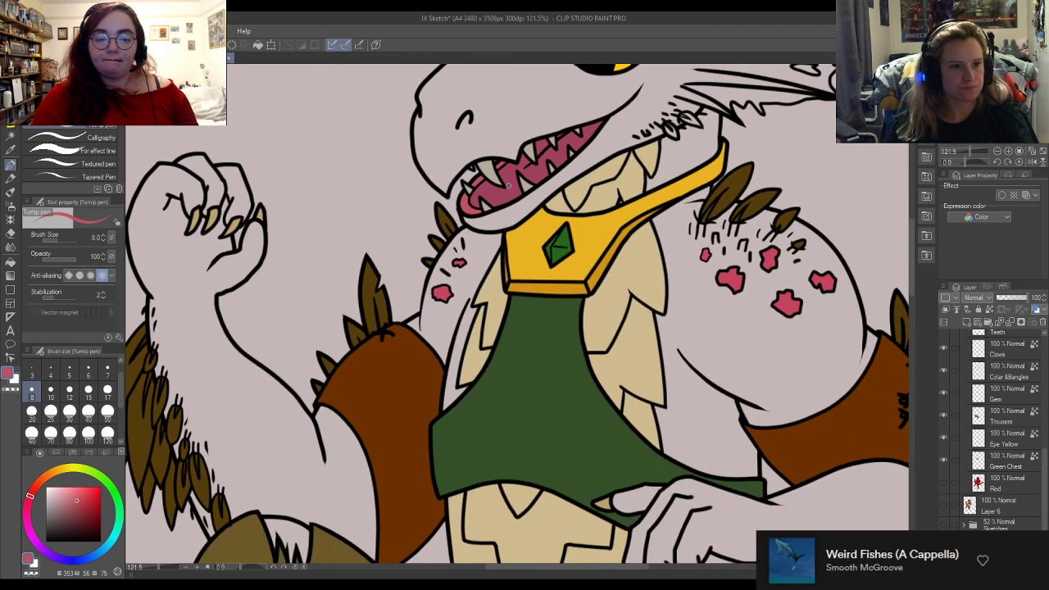
pyautogui.scroll(-4, 505, 181)
pyautogui.scroll(-2, 506, 180)
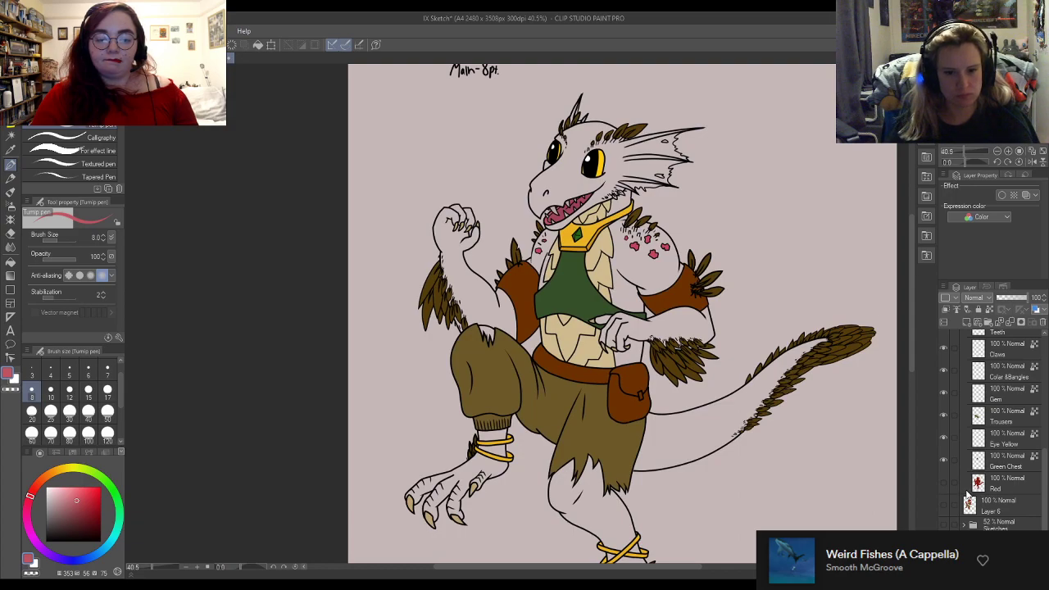
pyautogui.click(943, 483)
pyautogui.click(1007, 488)
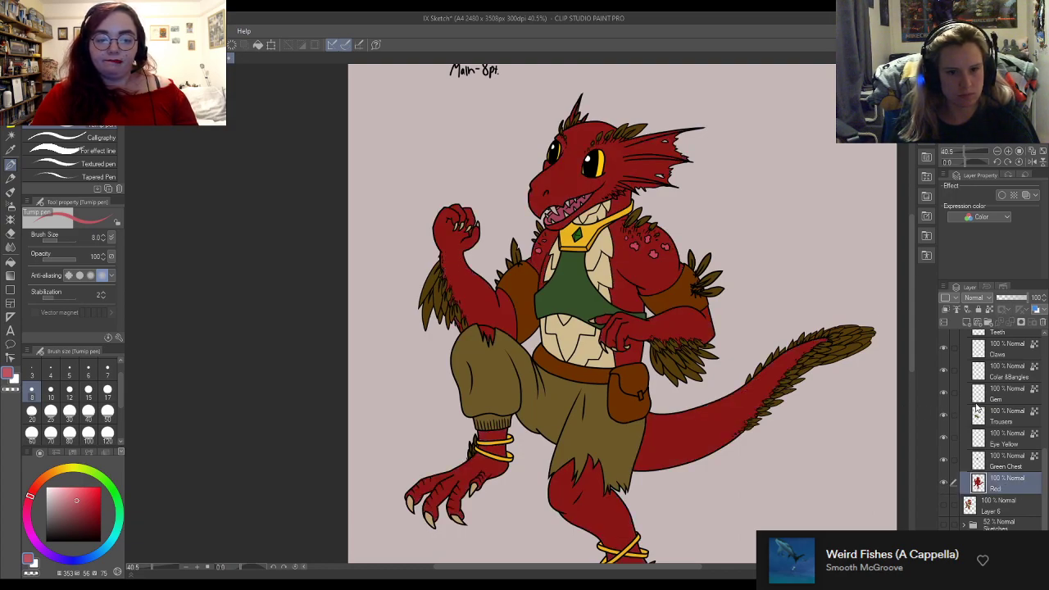
pyautogui.scroll(1, 975, 409)
pyautogui.click(967, 324)
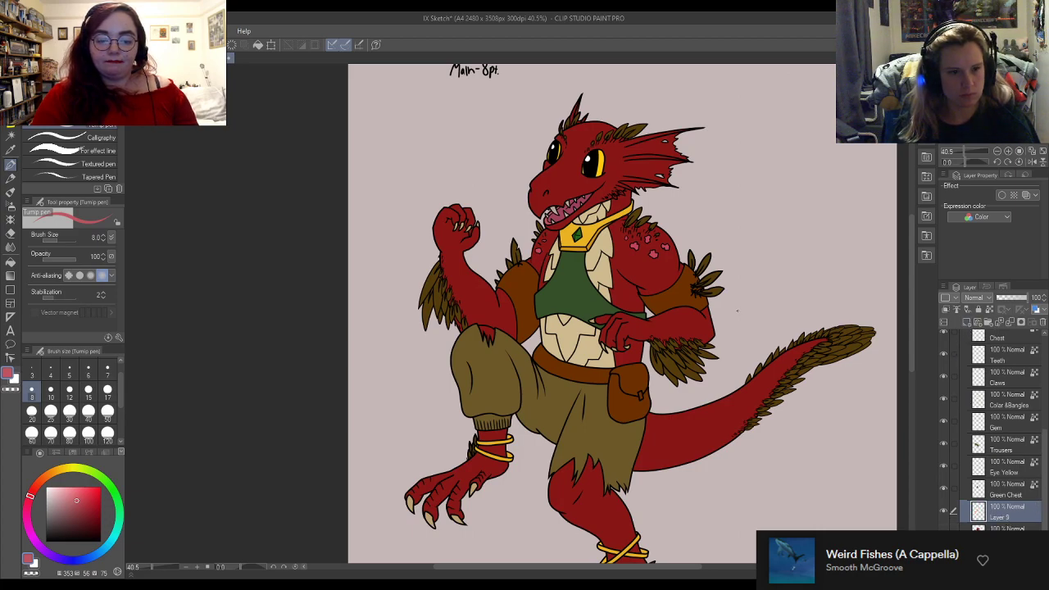
# Step: Mix a muted red by sampling the body red, drawing a Turnip pen test stroke at 46 opacity on the background, and sampling that stroke
pyautogui.scroll(2, 641, 208)
pyautogui.keyDown('alt'); pyautogui.click(641, 136); pyautogui.keyUp('alt')
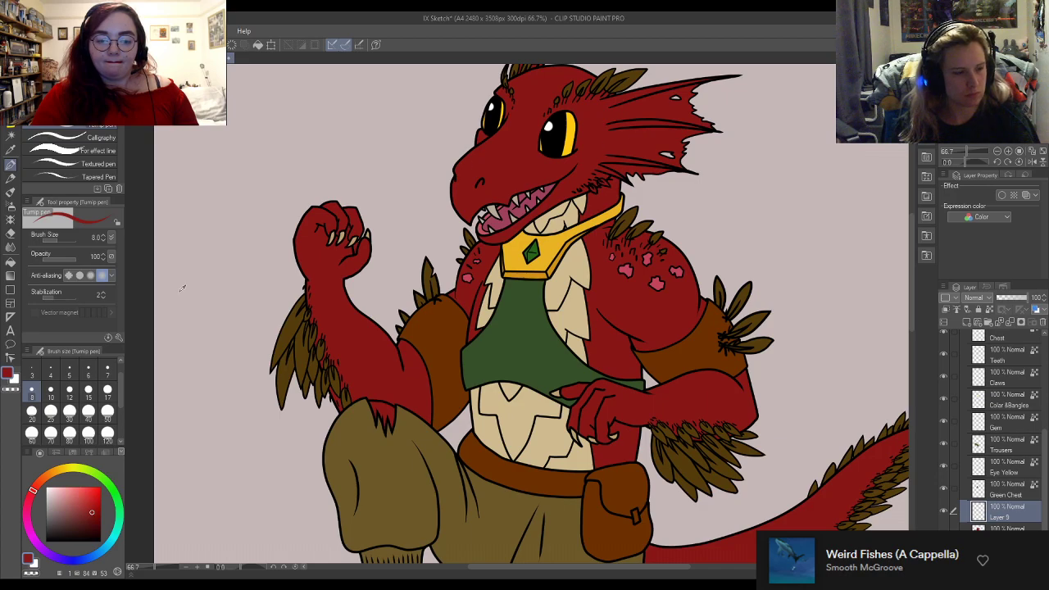
pyautogui.click(57, 260)
pyautogui.moveTo(262, 145); pyautogui.dragTo(275, 128)
pyautogui.hotkey('ctrl', 'z')
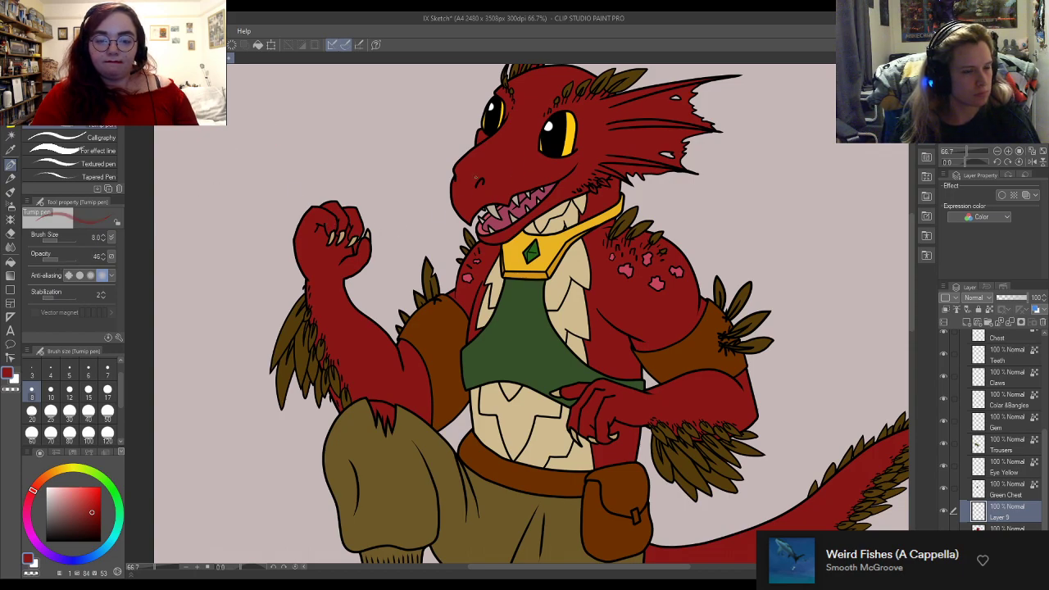
pyautogui.moveTo(290, 200); pyautogui.dragTo(238, 276)
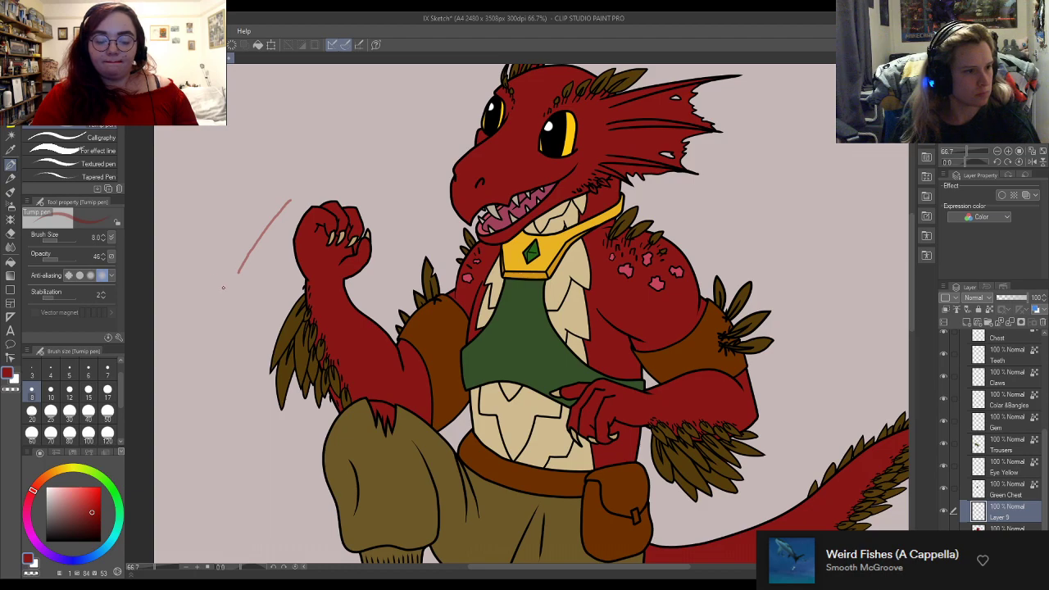
pyautogui.scroll(4, 225, 286)
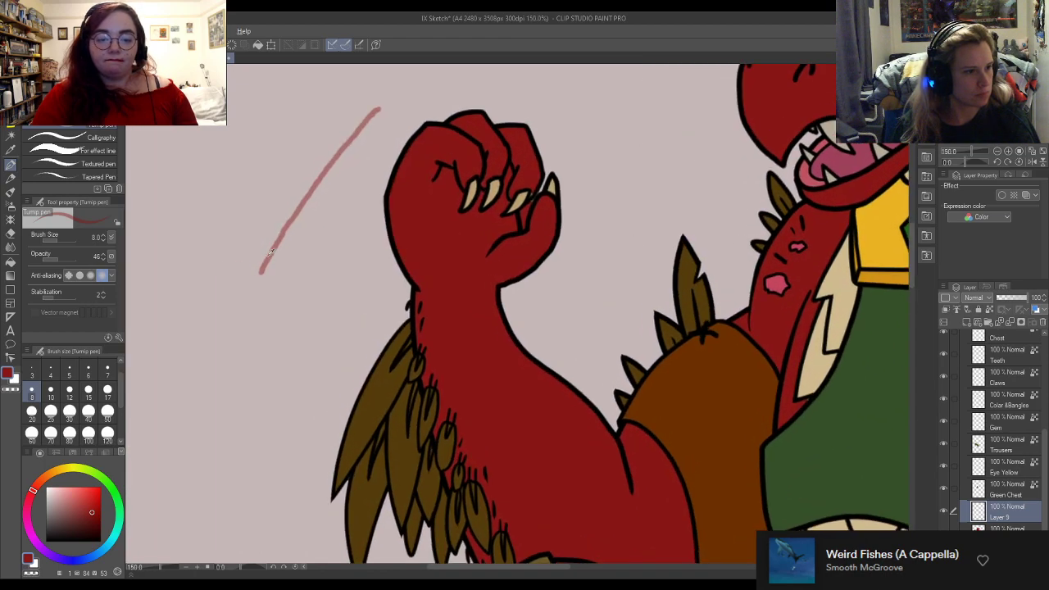
pyautogui.keyDown('alt'); pyautogui.click(272, 253); pyautogui.keyUp('alt')
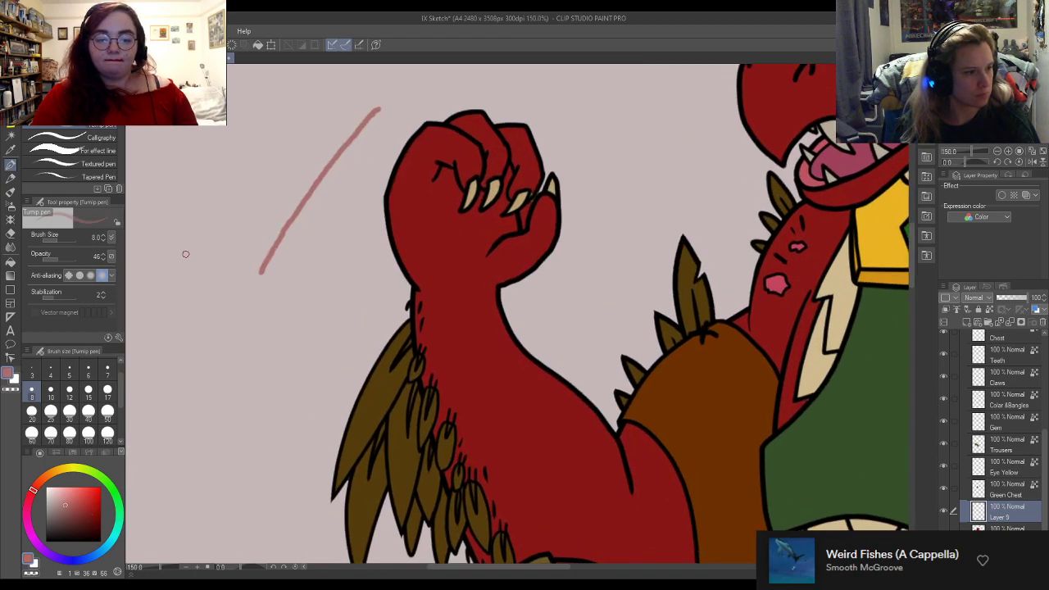
pyautogui.scroll(-3, 185, 254)
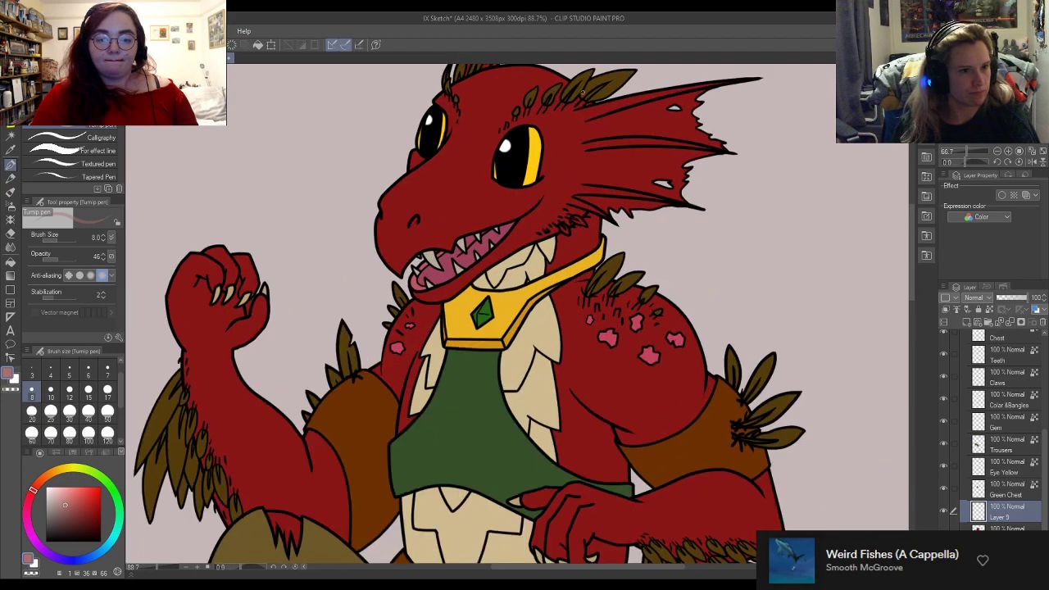
# Step: Set the Turnip pen opacity to 100 and paint a short muted red stroke on the ear frill's membrane
pyautogui.scroll(4, 686, 111)
pyautogui.moveTo(64, 255); pyautogui.dragTo(84, 257)
pyautogui.moveTo(615, 213)
pyautogui.mouseDown()
pyautogui.moveTo(559, 227)
pyautogui.moveTo(641, 217)
pyautogui.mouseUp()
pyautogui.scroll(-7, 573, 199)
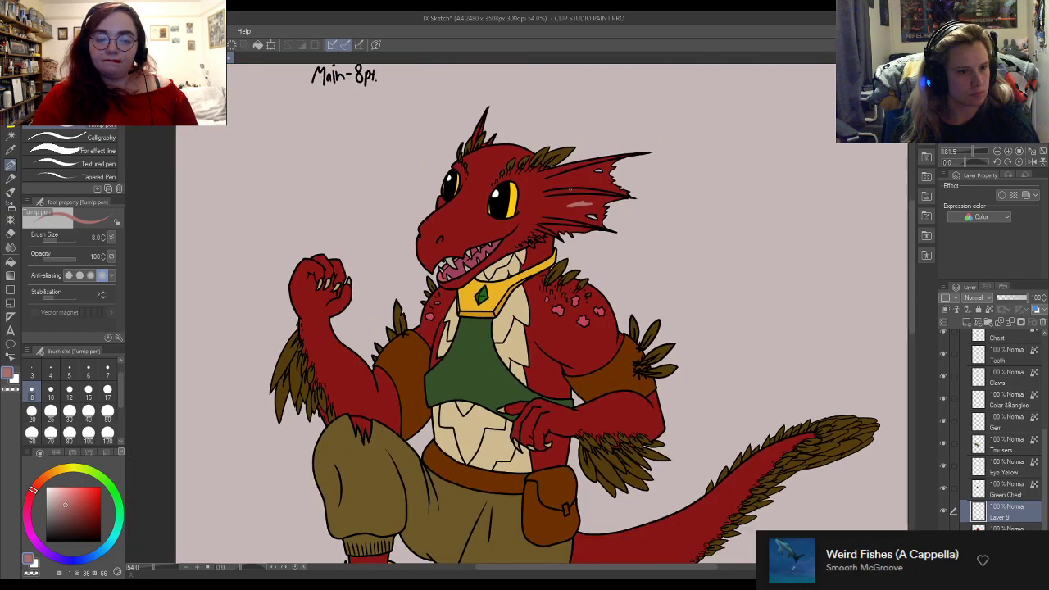
# Step: Undo the muted red frill stroke, sample the body red, mix a lighter red (hue 1, saturation 68, value 70) and test it on the frill
pyautogui.scroll(-1, 561, 179)
pyautogui.scroll(5, 571, 170)
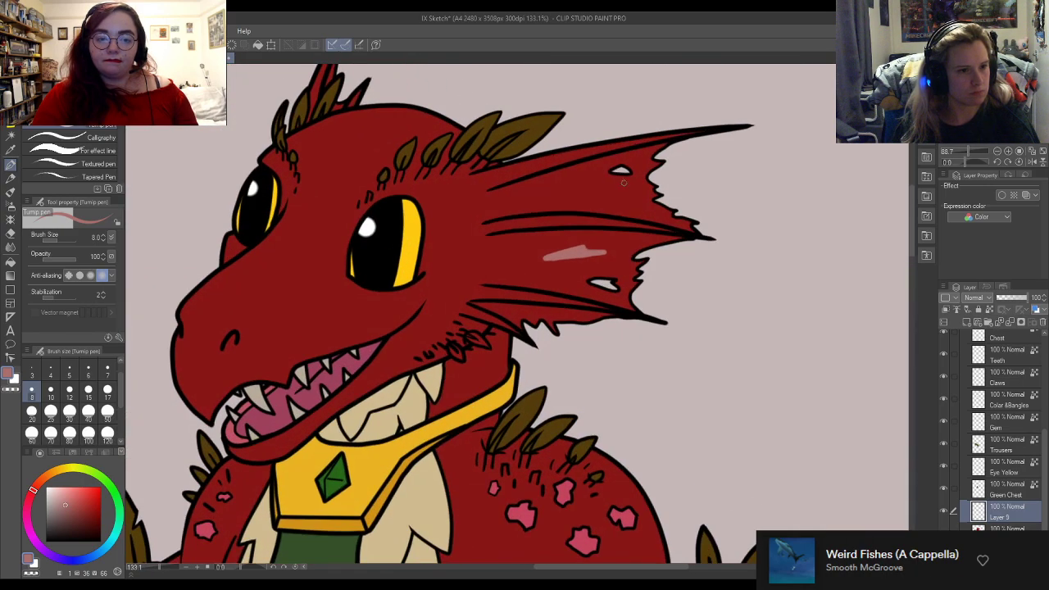
pyautogui.hotkey('ctrl', 'z')
pyautogui.keyDown('alt'); pyautogui.click(561, 286); pyautogui.keyUp('alt')
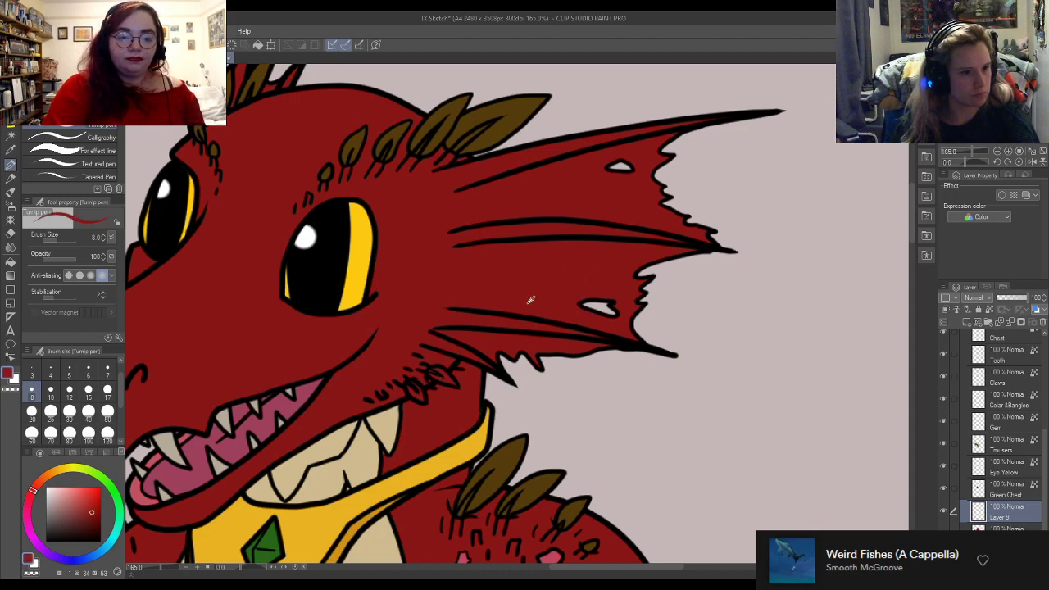
pyautogui.click(88, 509)
pyautogui.moveTo(90, 506); pyautogui.dragTo(84, 501)
pyautogui.moveTo(542, 265)
pyautogui.mouseDown()
pyautogui.moveTo(577, 262)
pyautogui.moveTo(518, 274)
pyautogui.moveTo(580, 271)
pyautogui.mouseUp()
pyautogui.hotkey('ctrl', 'z')
# Step: Clip the new layer to the Red layer below and paint the ear frill membranes lighter red with the size 25 Turnip pen
pyautogui.scroll(-3, 725, 300)
pyautogui.scroll(-1, 739, 303)
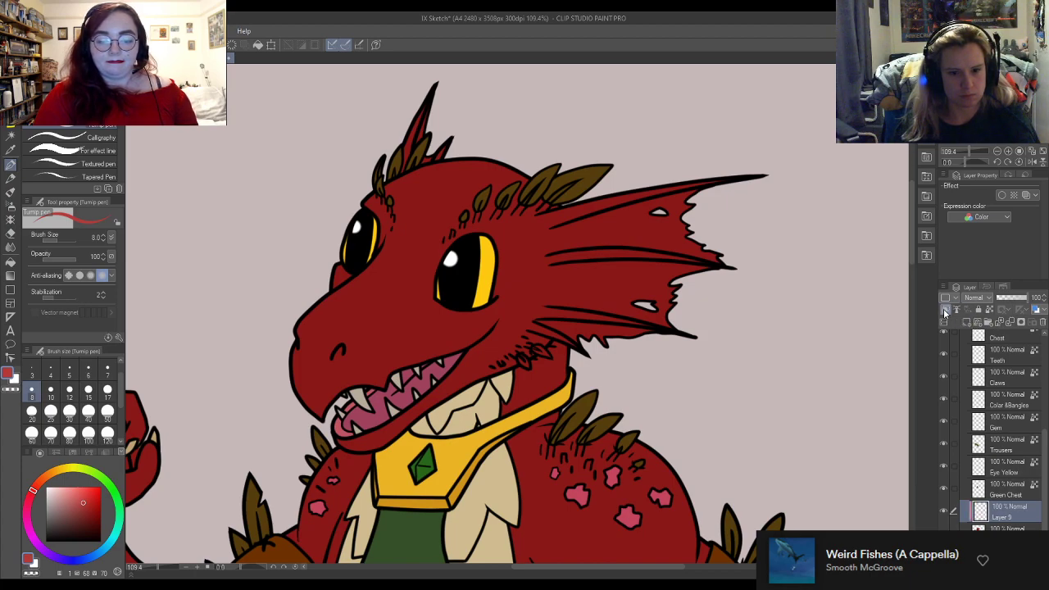
pyautogui.scroll(3, 633, 329)
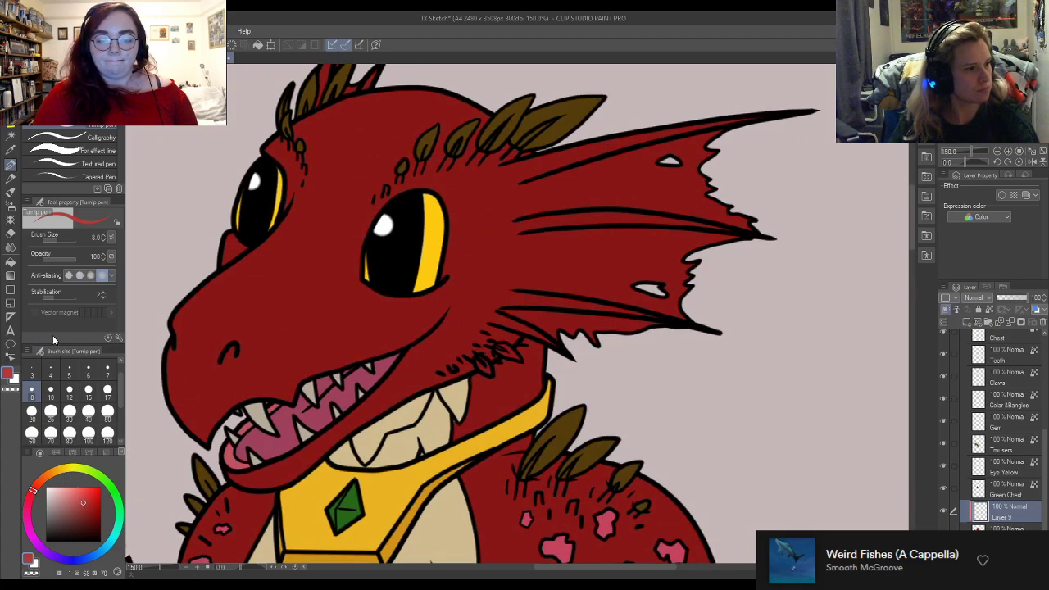
pyautogui.click(50, 411)
pyautogui.moveTo(695, 252)
pyautogui.mouseDown()
pyautogui.moveTo(687, 309)
pyautogui.moveTo(683, 281)
pyautogui.moveTo(734, 232)
pyautogui.moveTo(669, 279)
pyautogui.moveTo(645, 316)
pyautogui.moveTo(660, 228)
pyautogui.moveTo(607, 320)
pyautogui.moveTo(595, 279)
pyautogui.moveTo(612, 229)
pyautogui.moveTo(574, 287)
pyautogui.moveTo(568, 277)
pyautogui.moveTo(599, 284)
pyautogui.moveTo(558, 327)
pyautogui.moveTo(587, 338)
pyautogui.moveTo(657, 327)
pyautogui.mouseUp()
pyautogui.moveTo(595, 190)
pyautogui.mouseDown()
pyautogui.moveTo(629, 135)
pyautogui.moveTo(636, 186)
pyautogui.moveTo(661, 188)
pyautogui.moveTo(699, 126)
pyautogui.moveTo(728, 232)
pyautogui.mouseUp()
pyautogui.moveTo(580, 174)
pyautogui.mouseDown()
pyautogui.moveTo(549, 187)
pyautogui.moveTo(547, 201)
pyautogui.moveTo(581, 197)
pyautogui.mouseUp()
pyautogui.moveTo(566, 239)
pyautogui.mouseDown()
pyautogui.moveTo(537, 258)
pyautogui.moveTo(550, 283)
pyautogui.moveTo(545, 269)
pyautogui.mouseUp()
pyautogui.moveTo(553, 318); pyautogui.dragTo(540, 327)
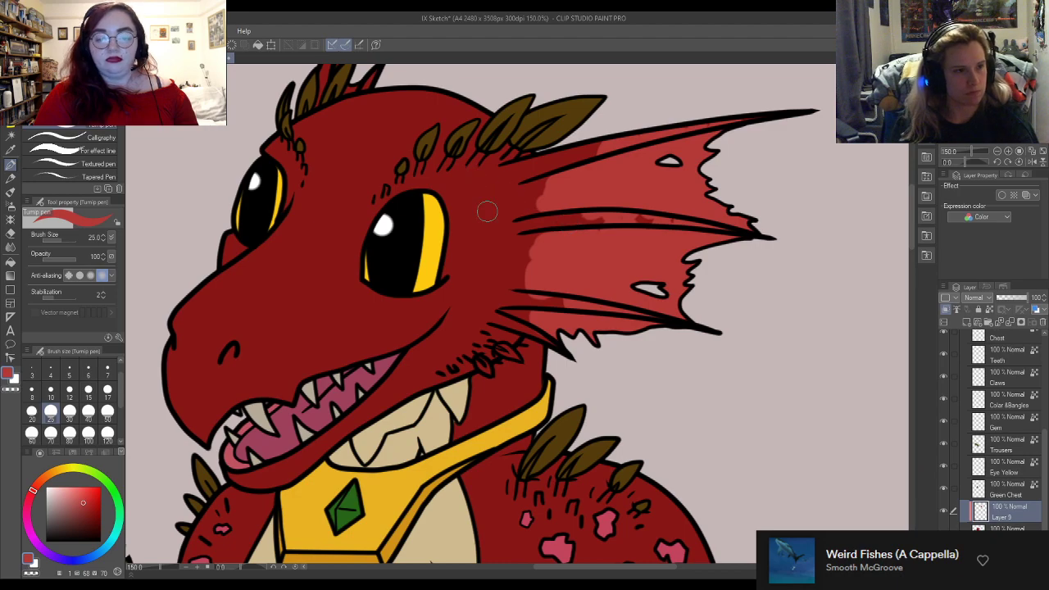
pyautogui.scroll(-3, 484, 188)
pyautogui.scroll(1, 424, 63)
pyautogui.scroll(3, 451, 123)
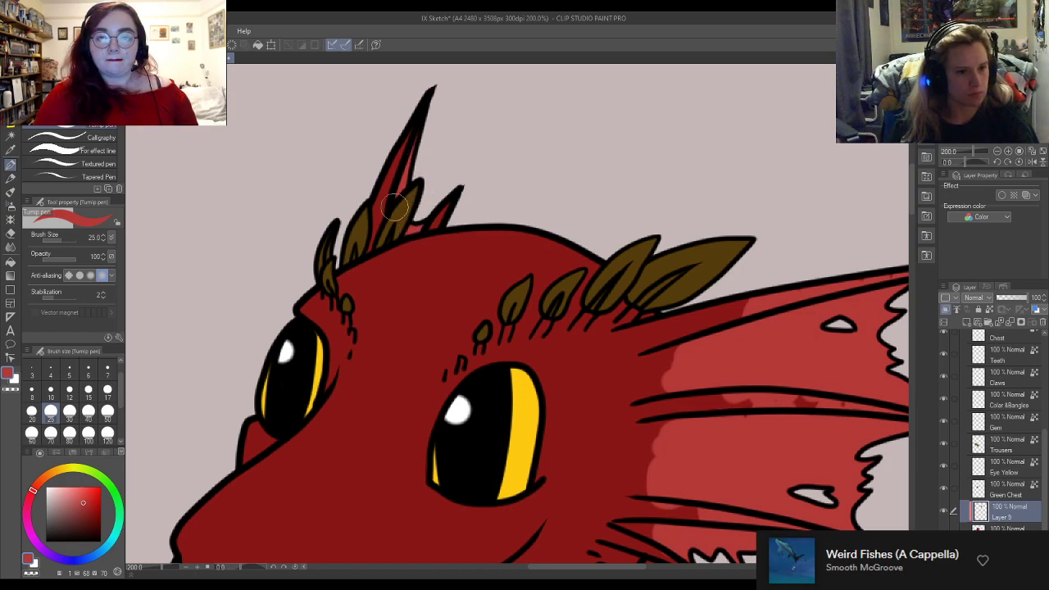
pyautogui.scroll(-2, 410, 221)
pyautogui.scroll(2, 753, 349)
pyautogui.scroll(1, 753, 348)
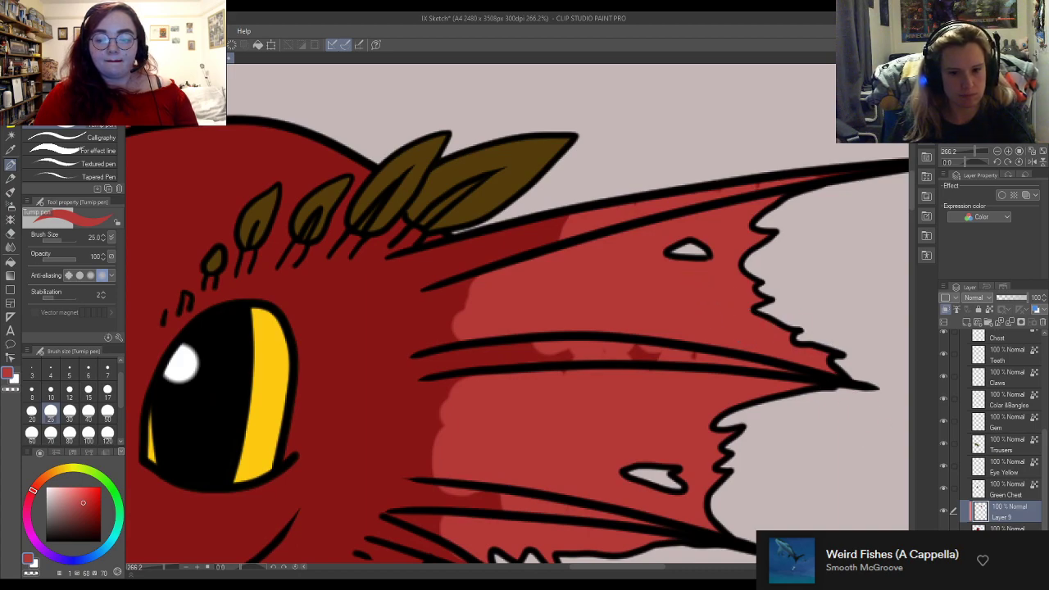
pyautogui.hotkey('alt', '[')
pyautogui.press('e')
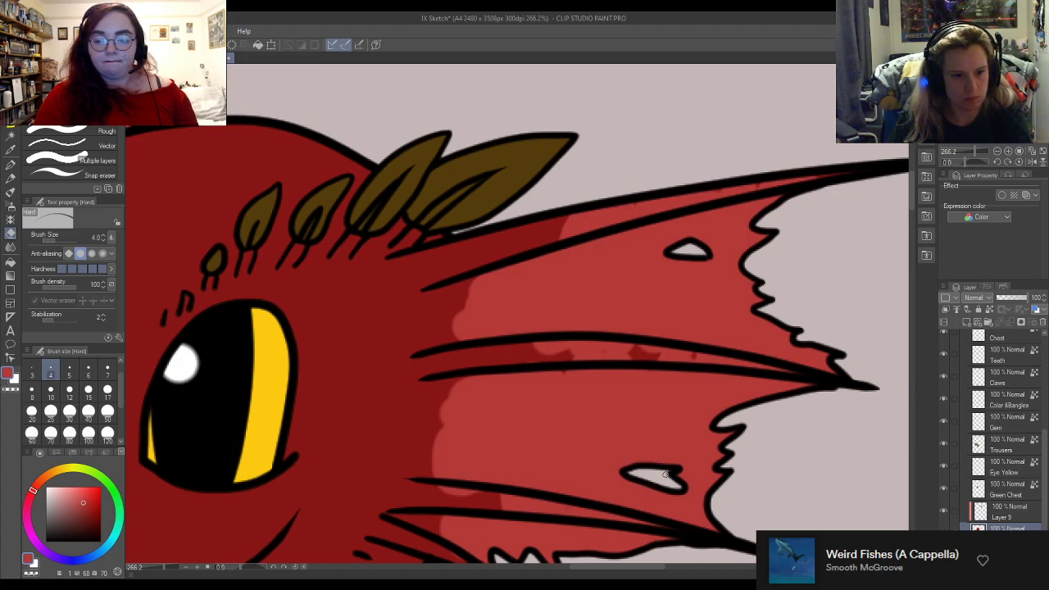
pyautogui.press('p')
pyautogui.moveTo(918, 193)
pyautogui.mouseDown()
pyautogui.moveTo(914, 223)
pyautogui.moveTo(915, 203)
pyautogui.mouseUp()
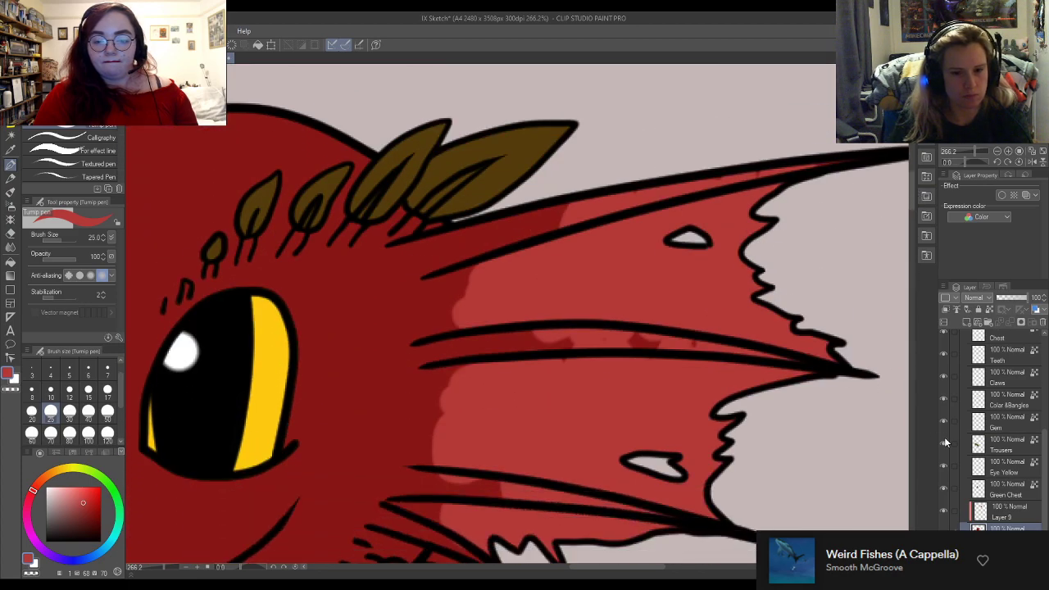
pyautogui.click(1001, 515)
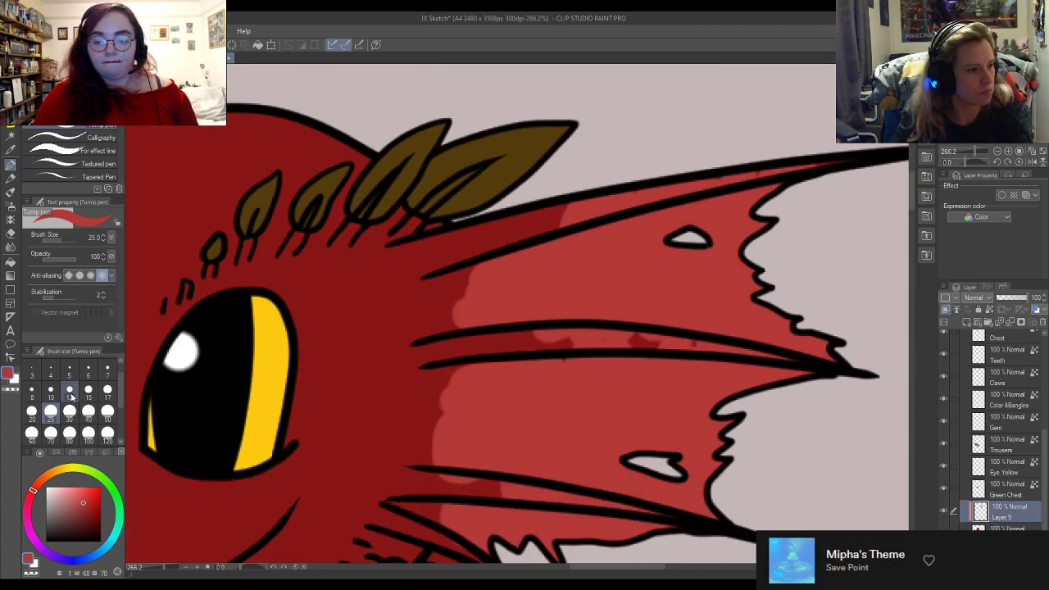
# Step: Erase the lighter red from the ear frill's upper, middle and lower spines with the size 10 Hard eraser
pyautogui.press('e')
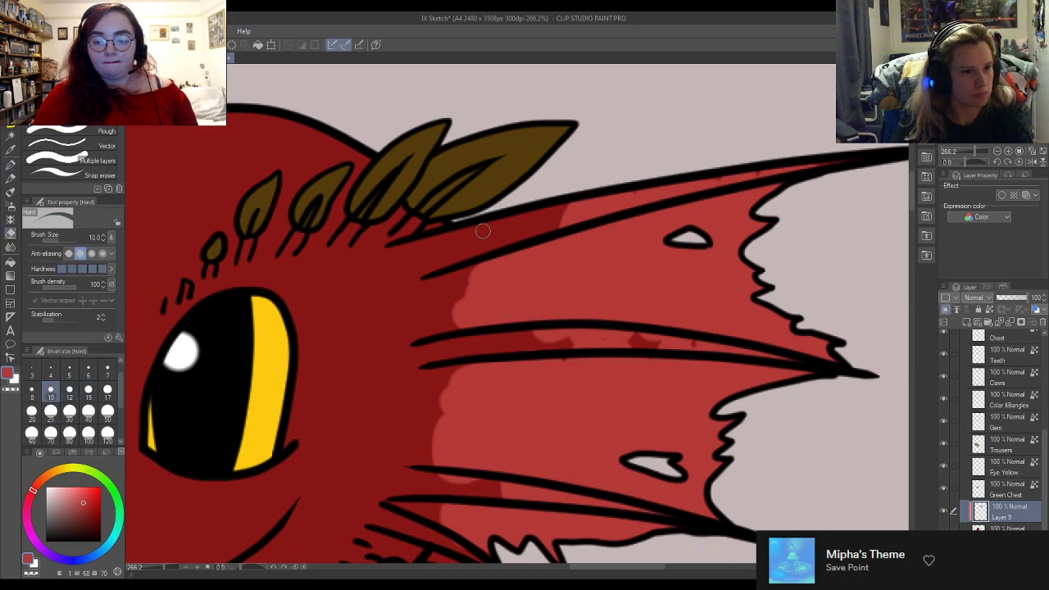
pyautogui.moveTo(579, 202)
pyautogui.mouseDown()
pyautogui.moveTo(584, 212)
pyautogui.moveTo(801, 166)
pyautogui.mouseUp()
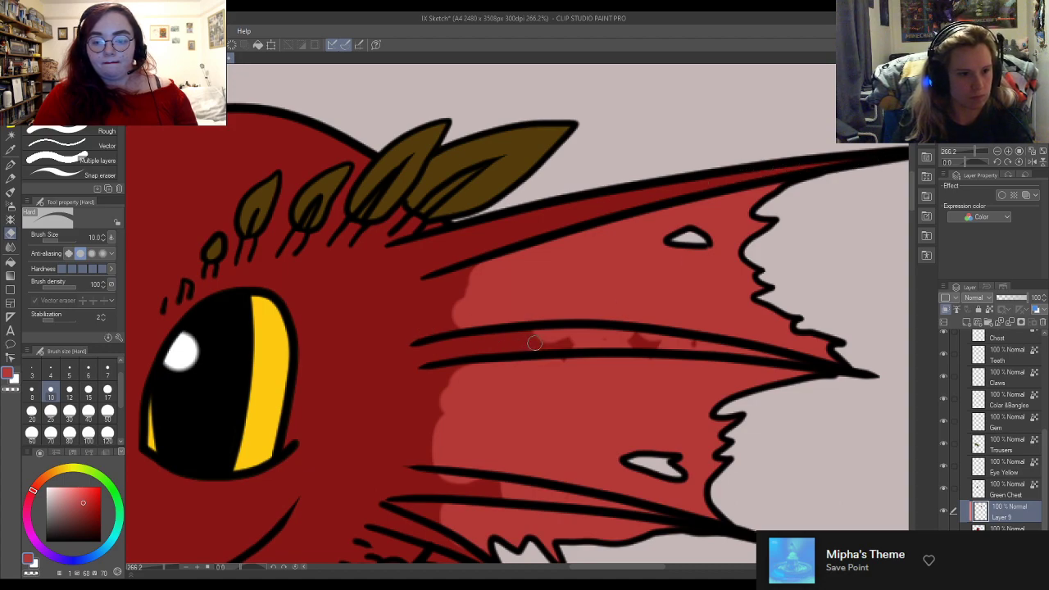
pyautogui.moveTo(464, 345)
pyautogui.mouseDown()
pyautogui.moveTo(607, 342)
pyautogui.moveTo(544, 331)
pyautogui.moveTo(528, 336)
pyautogui.moveTo(767, 358)
pyautogui.mouseUp()
pyautogui.press('p')
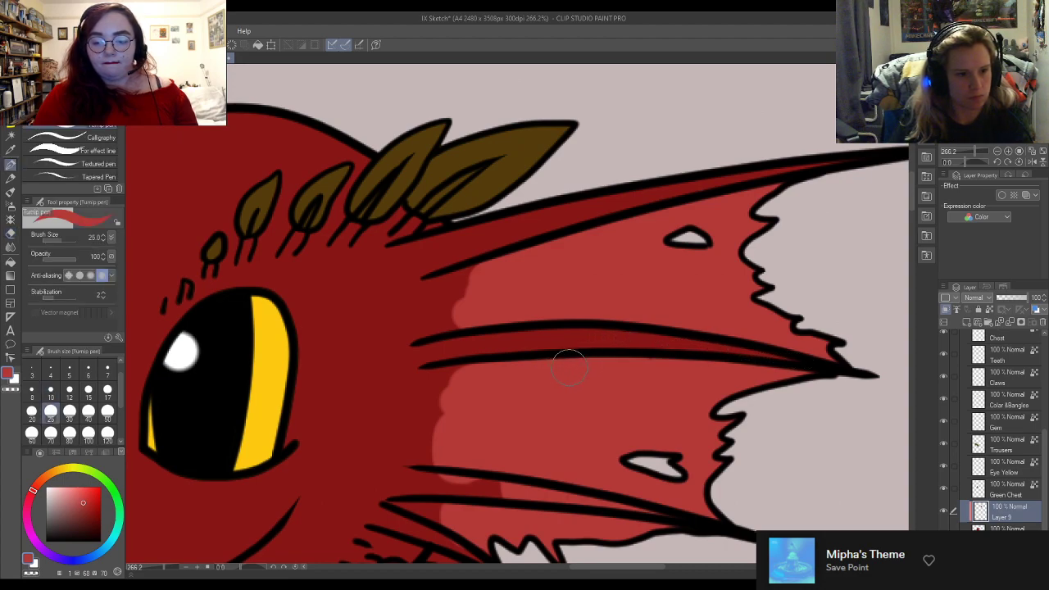
pyautogui.press('e')
pyautogui.moveTo(423, 474); pyautogui.dragTo(642, 508)
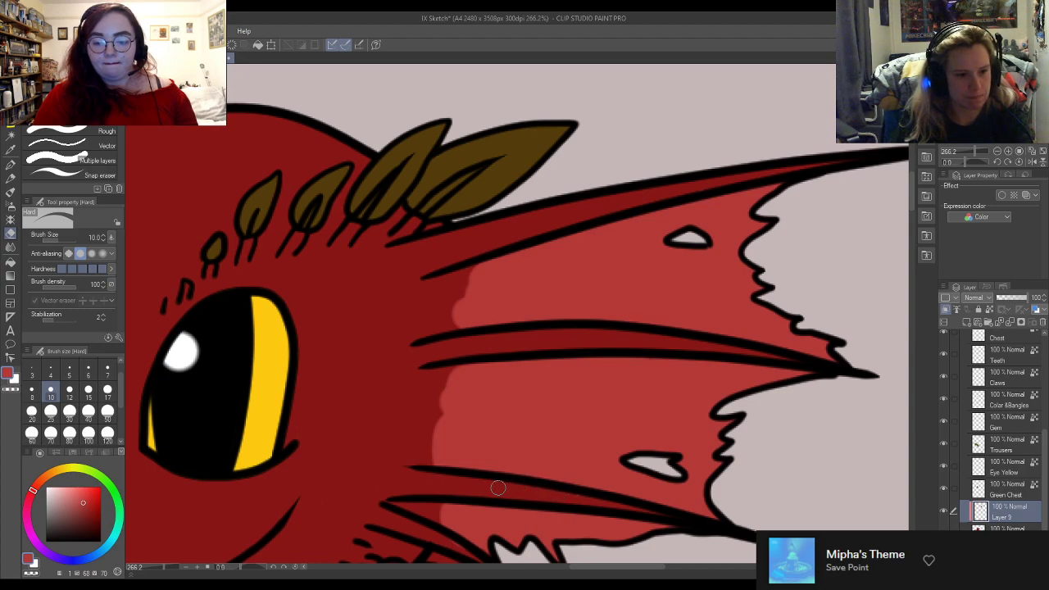
# Step: Repaint lighter red across the frill spines and even out its inner edge near the head with the size 25 Turnip pen
pyautogui.press('p')
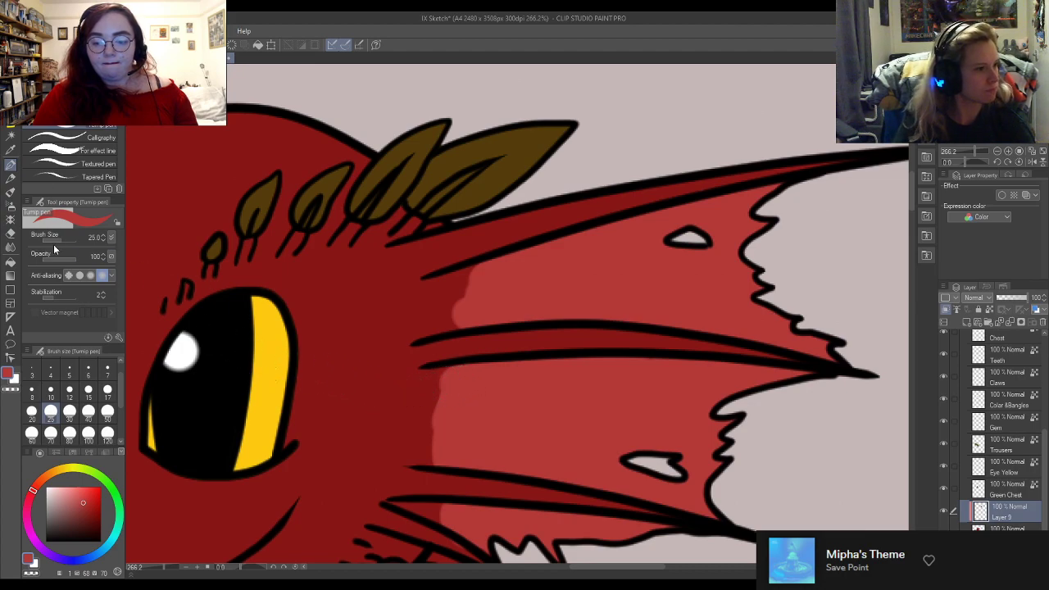
pyautogui.moveTo(463, 361)
pyautogui.mouseDown()
pyautogui.moveTo(474, 337)
pyautogui.moveTo(470, 368)
pyautogui.moveTo(534, 288)
pyautogui.moveTo(559, 375)
pyautogui.moveTo(588, 308)
pyautogui.moveTo(557, 292)
pyautogui.moveTo(605, 356)
pyautogui.moveTo(608, 338)
pyautogui.moveTo(742, 340)
pyautogui.moveTo(816, 366)
pyautogui.mouseUp()
pyautogui.moveTo(758, 164)
pyautogui.mouseDown()
pyautogui.moveTo(605, 199)
pyautogui.moveTo(492, 253)
pyautogui.mouseUp()
pyautogui.moveTo(623, 215); pyautogui.dragTo(681, 195)
pyautogui.moveTo(451, 482)
pyautogui.mouseDown()
pyautogui.moveTo(478, 514)
pyautogui.moveTo(541, 498)
pyautogui.mouseUp()
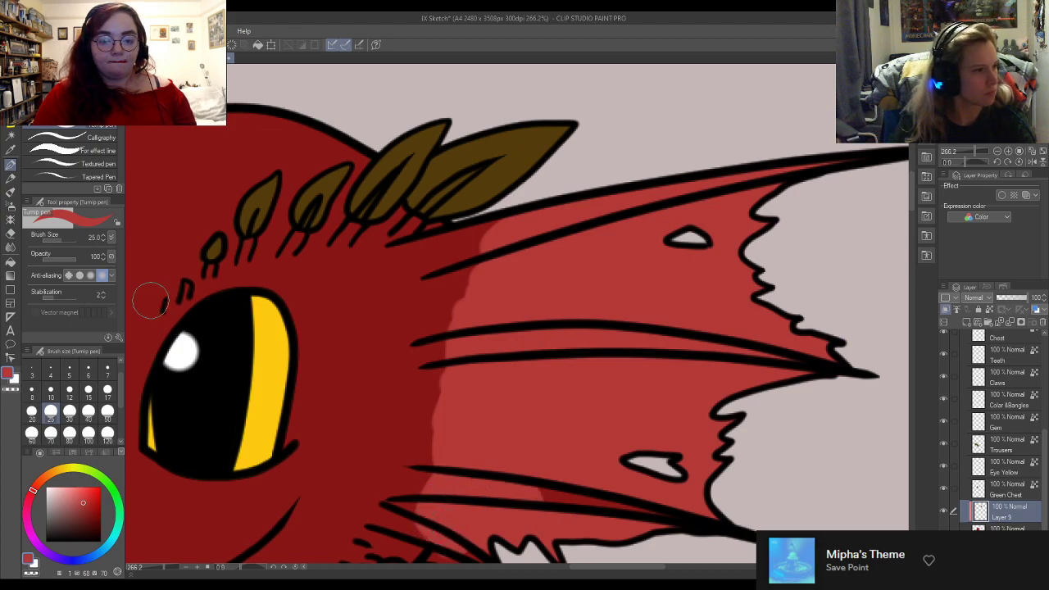
# Step: Try softening the frill colour's inner edge with the Oil paint brush at size 25
pyautogui.click(10, 191)
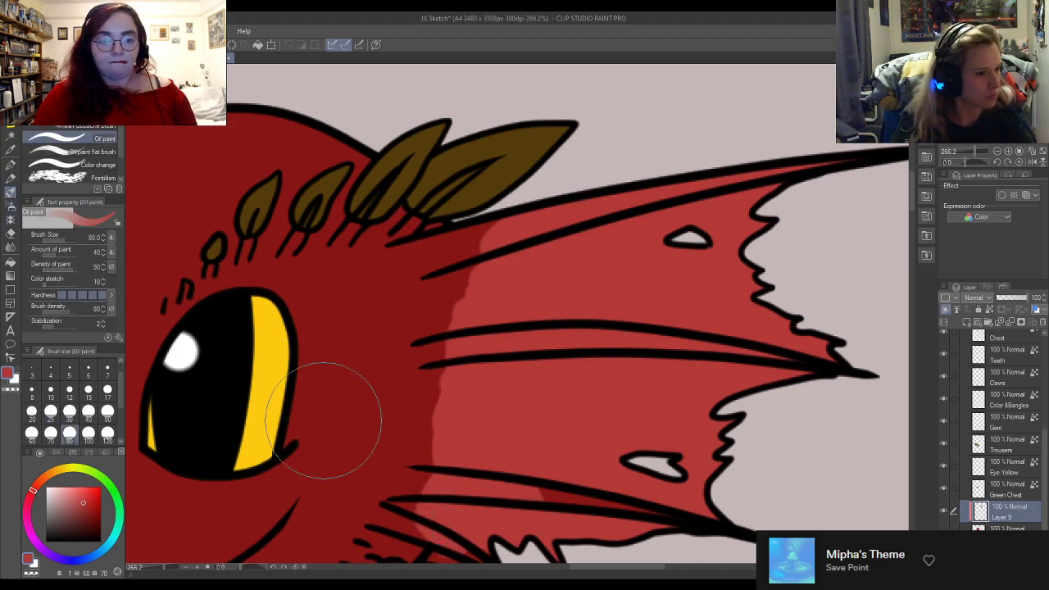
pyautogui.click(50, 411)
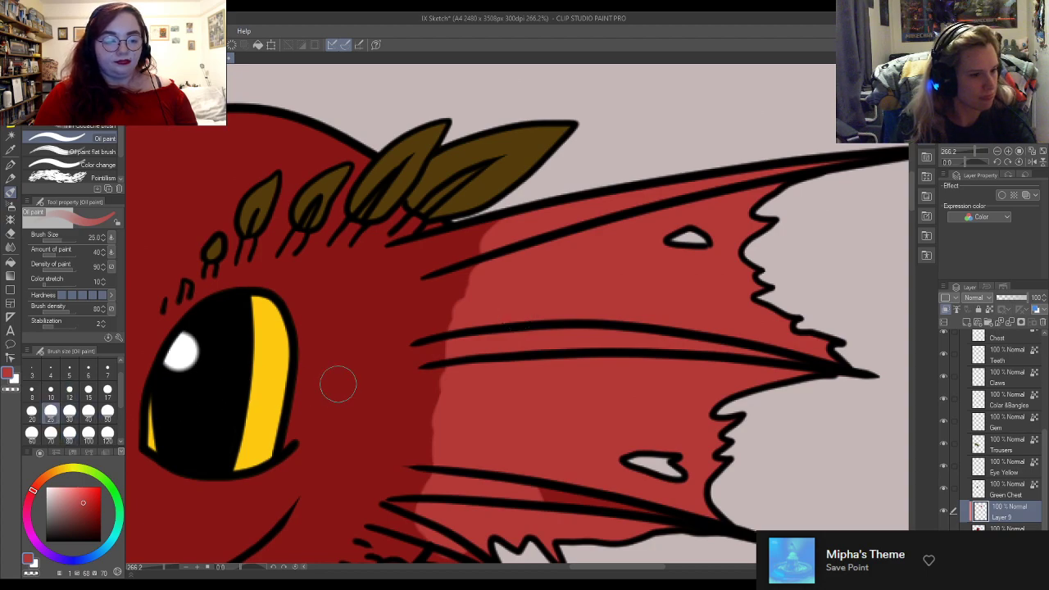
pyautogui.moveTo(429, 386); pyautogui.dragTo(442, 422)
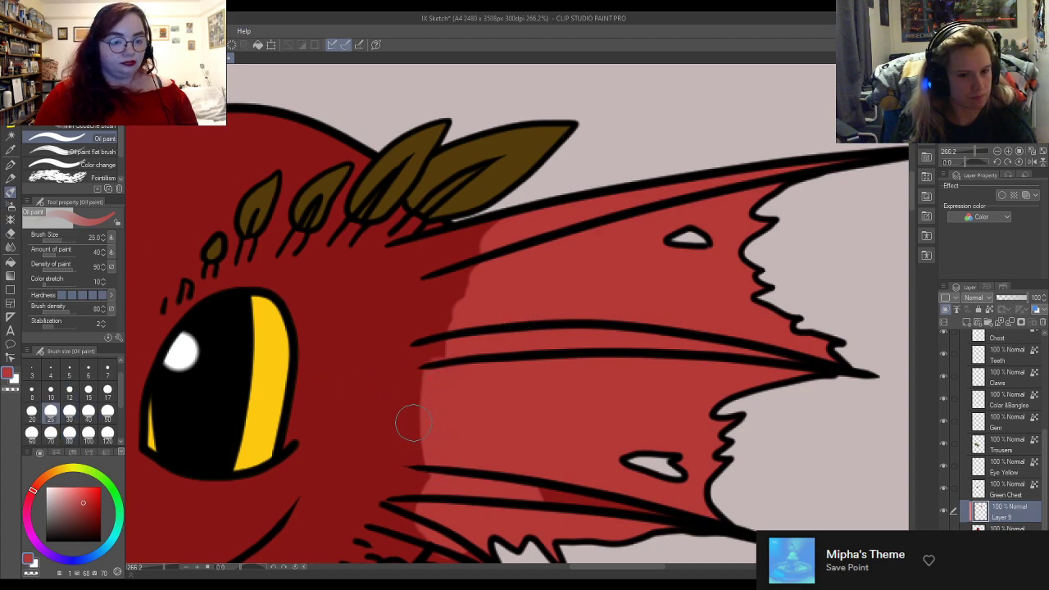
pyautogui.hotkey('ctrl', 'z')
pyautogui.hotkey('ctrl', 'z')
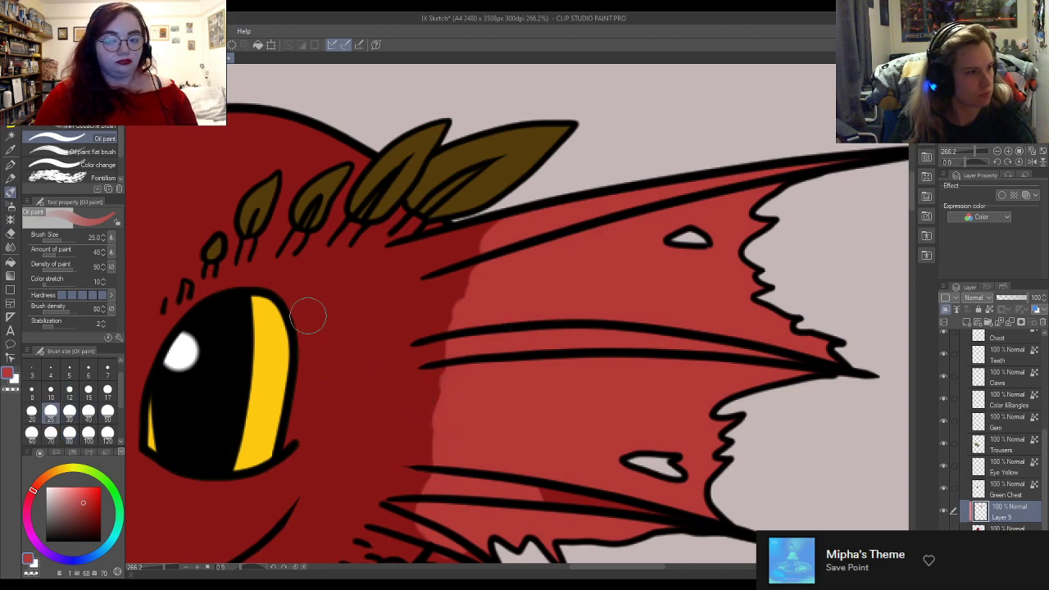
# Step: Blur the inner edge of the frill's lighter red into the head colour with the size 20 Blur tool
pyautogui.click(10, 246)
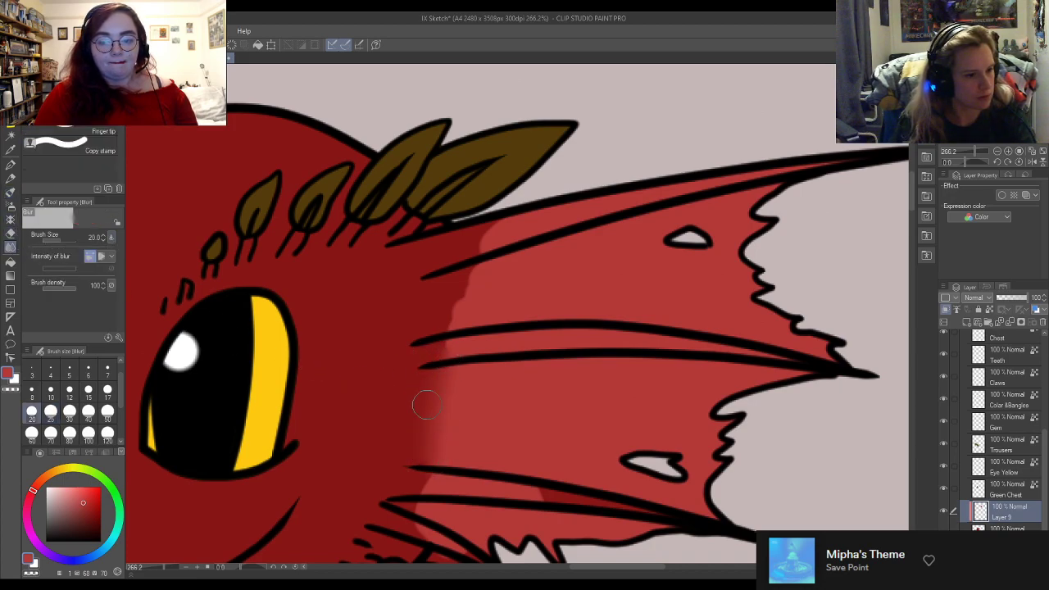
pyautogui.moveTo(466, 380)
pyautogui.mouseDown()
pyautogui.moveTo(412, 364)
pyautogui.moveTo(458, 379)
pyautogui.mouseUp()
pyautogui.moveTo(455, 278); pyautogui.dragTo(446, 361)
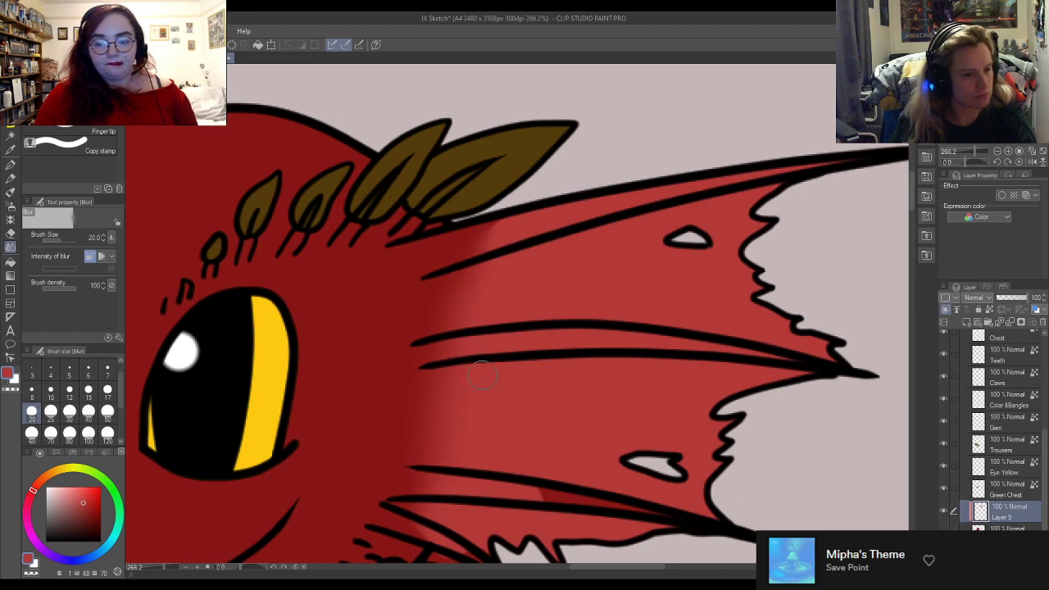
pyautogui.scroll(-5, 484, 361)
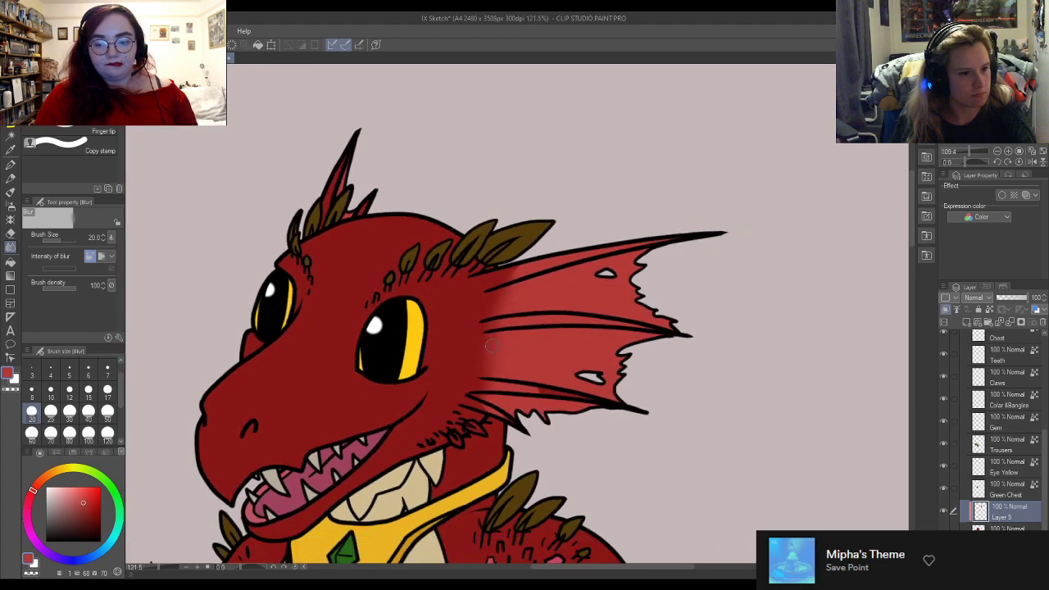
# Step: Clear the blended lighter red from between the outlines of each frill spine using the size 10 Hard eraser
pyautogui.scroll(4, 489, 340)
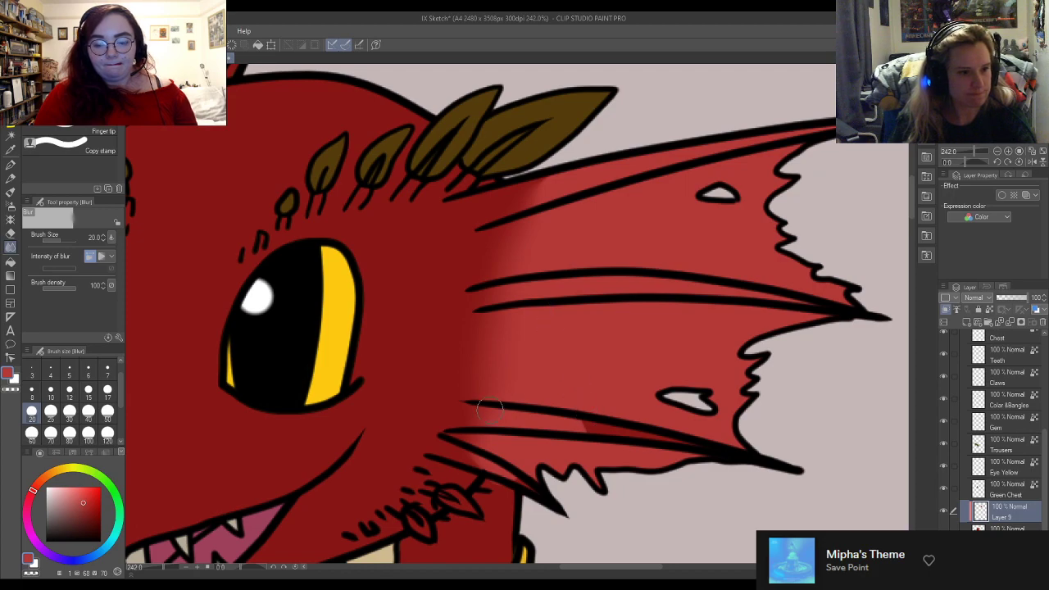
pyautogui.press('e')
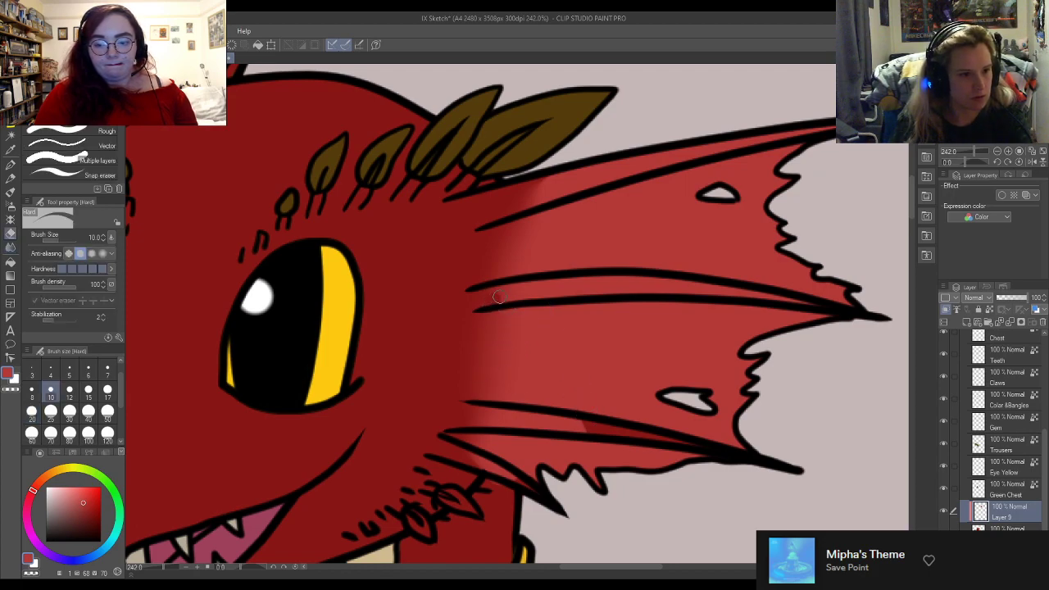
pyautogui.moveTo(513, 287)
pyautogui.mouseDown()
pyautogui.moveTo(576, 292)
pyautogui.moveTo(556, 293)
pyautogui.moveTo(559, 283)
pyautogui.moveTo(656, 287)
pyautogui.moveTo(620, 286)
pyautogui.moveTo(632, 279)
pyautogui.moveTo(783, 300)
pyautogui.mouseUp()
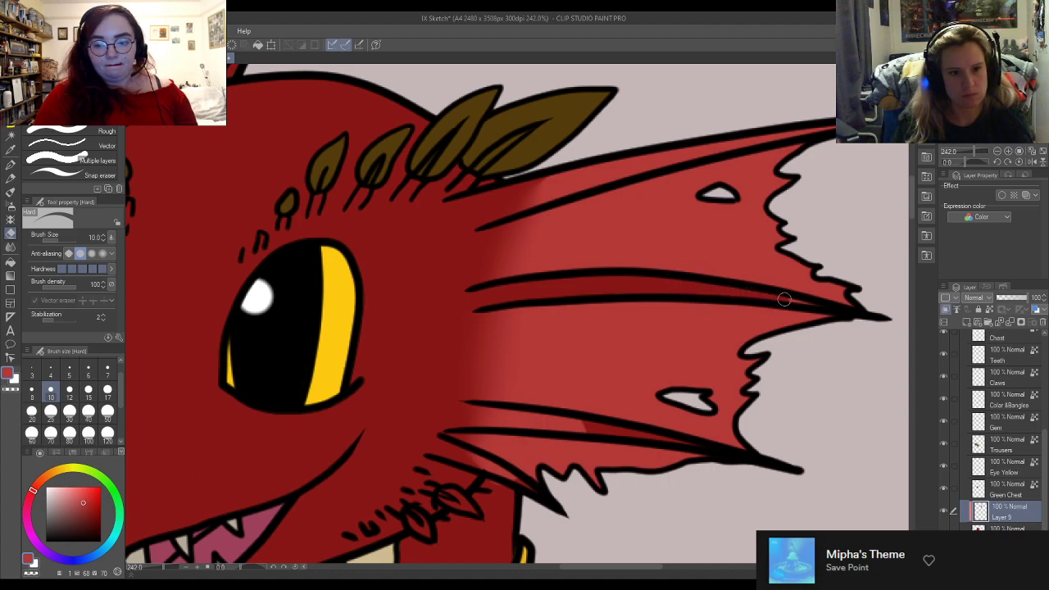
pyautogui.moveTo(523, 194)
pyautogui.mouseDown()
pyautogui.moveTo(576, 181)
pyautogui.moveTo(485, 218)
pyautogui.moveTo(624, 172)
pyautogui.moveTo(550, 191)
pyautogui.moveTo(576, 171)
pyautogui.moveTo(791, 136)
pyautogui.moveTo(696, 152)
pyautogui.mouseUp()
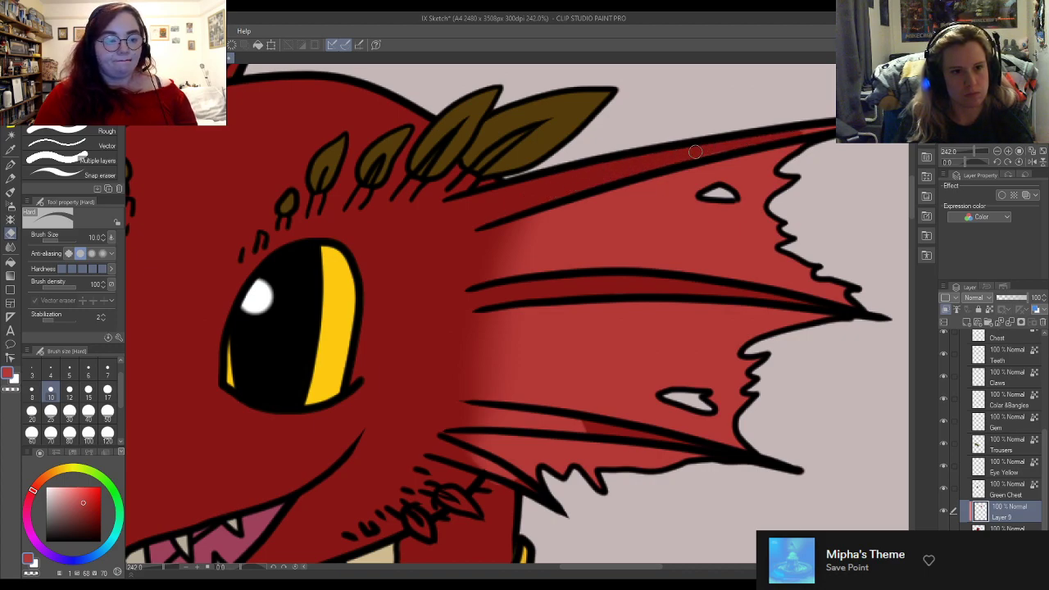
pyautogui.moveTo(793, 133); pyautogui.dragTo(840, 125)
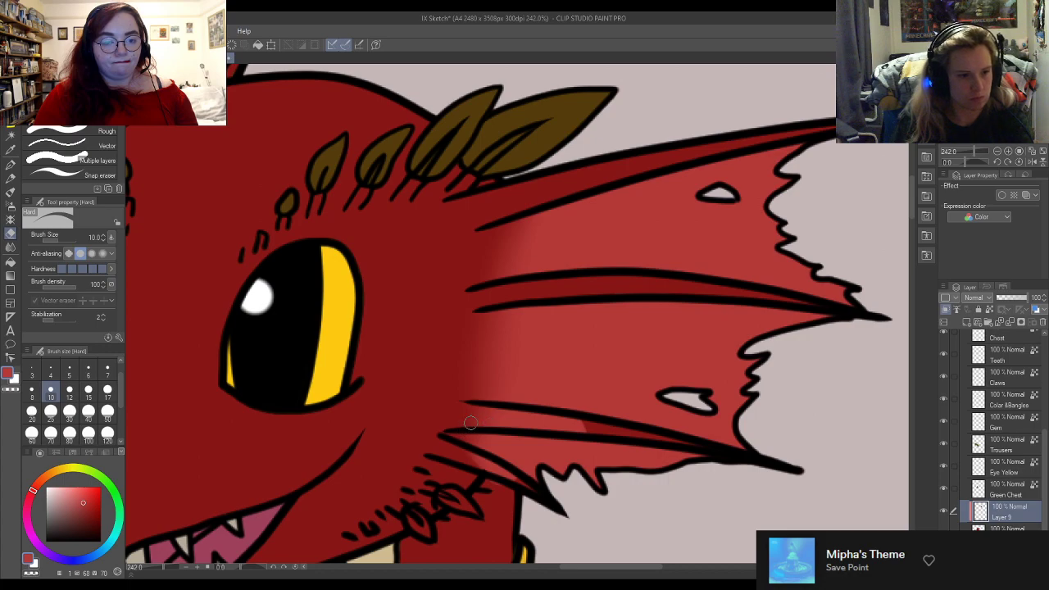
pyautogui.moveTo(463, 458); pyautogui.dragTo(514, 484)
pyautogui.moveTo(469, 415); pyautogui.dragTo(592, 430)
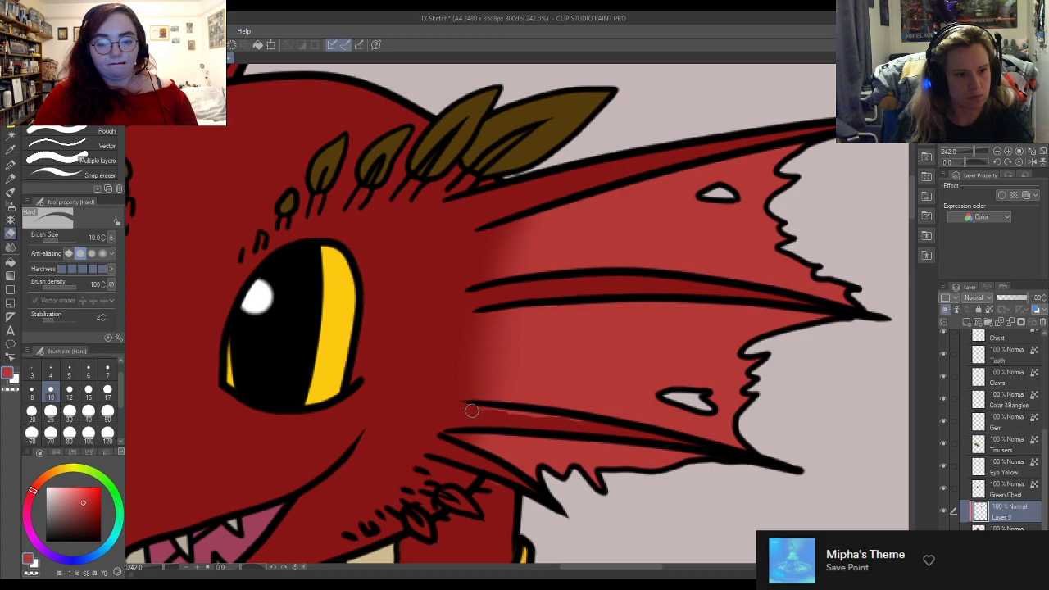
pyautogui.moveTo(509, 414); pyautogui.dragTo(549, 420)
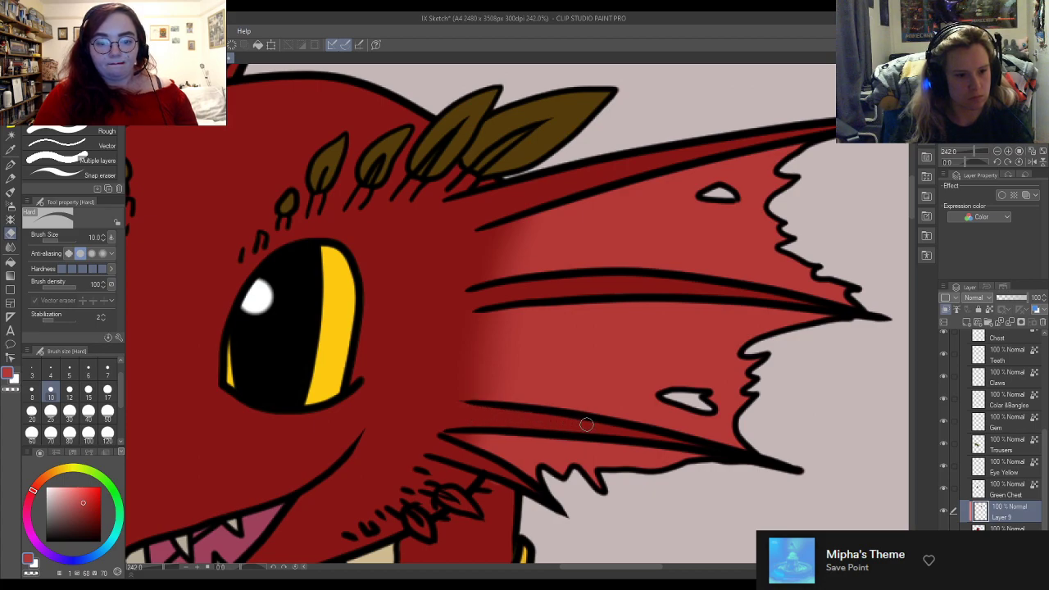
# Step: Check the blended frill colour against the whole figure and look over the layers in the Colours folder
pyautogui.press('j')
pyautogui.scroll(-5, 586, 424)
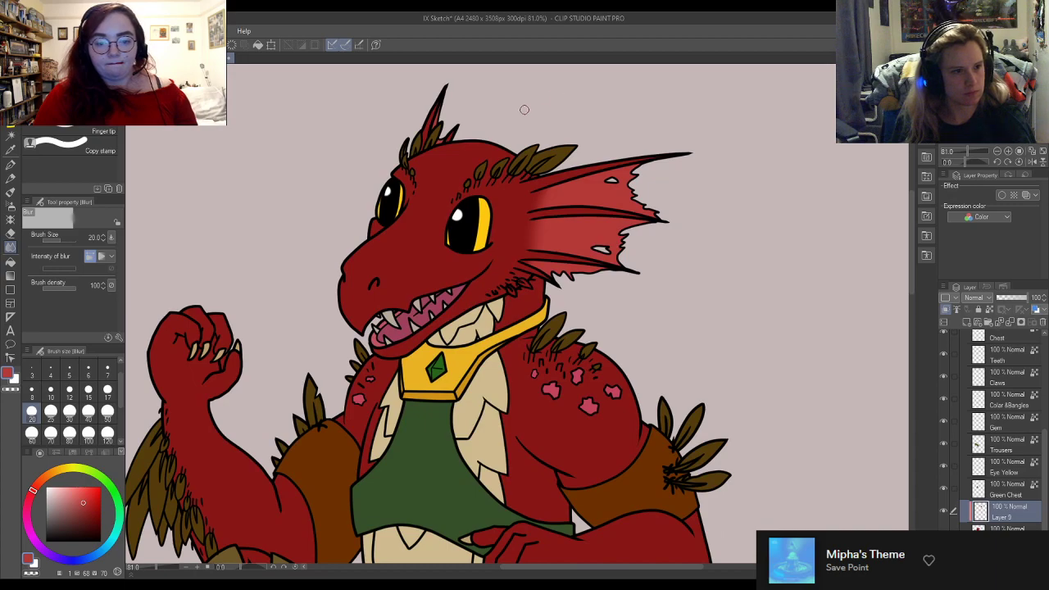
pyautogui.scroll(-3, 524, 109)
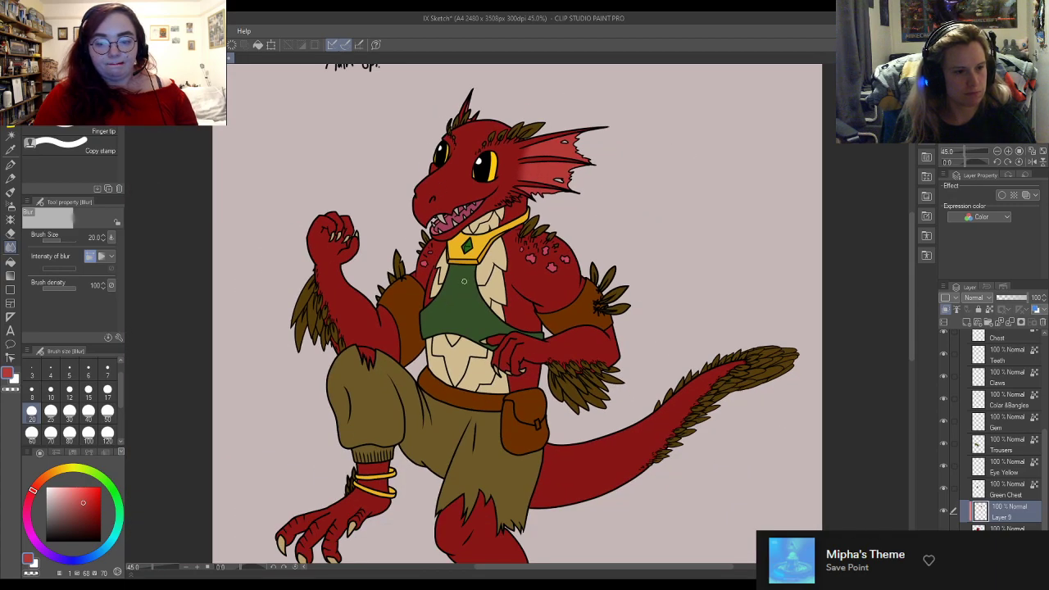
pyautogui.scroll(1, 502, 302)
pyautogui.scroll(-1, 496, 205)
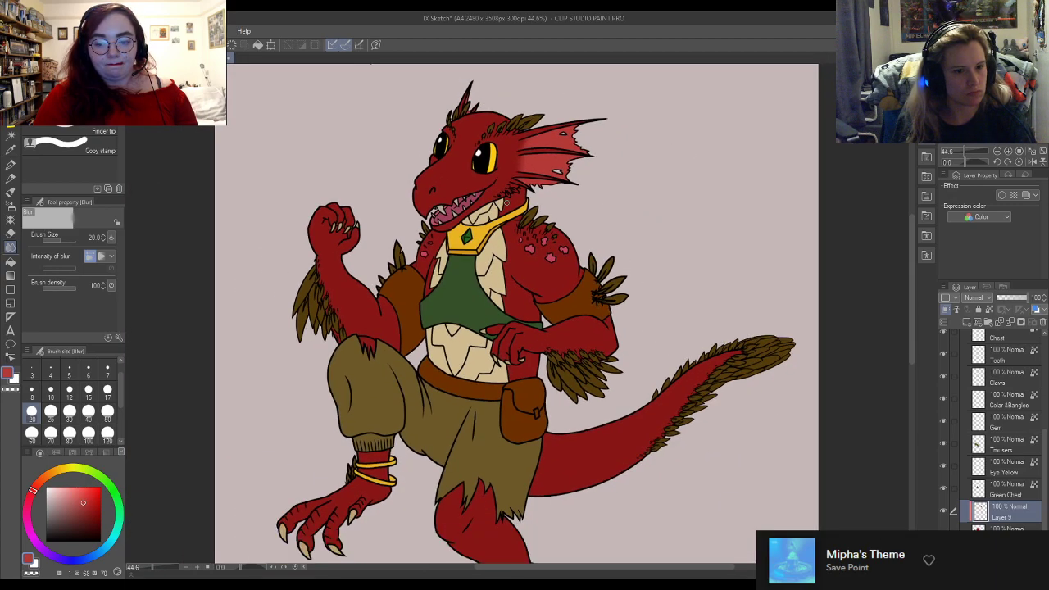
pyautogui.scroll(4, 534, 240)
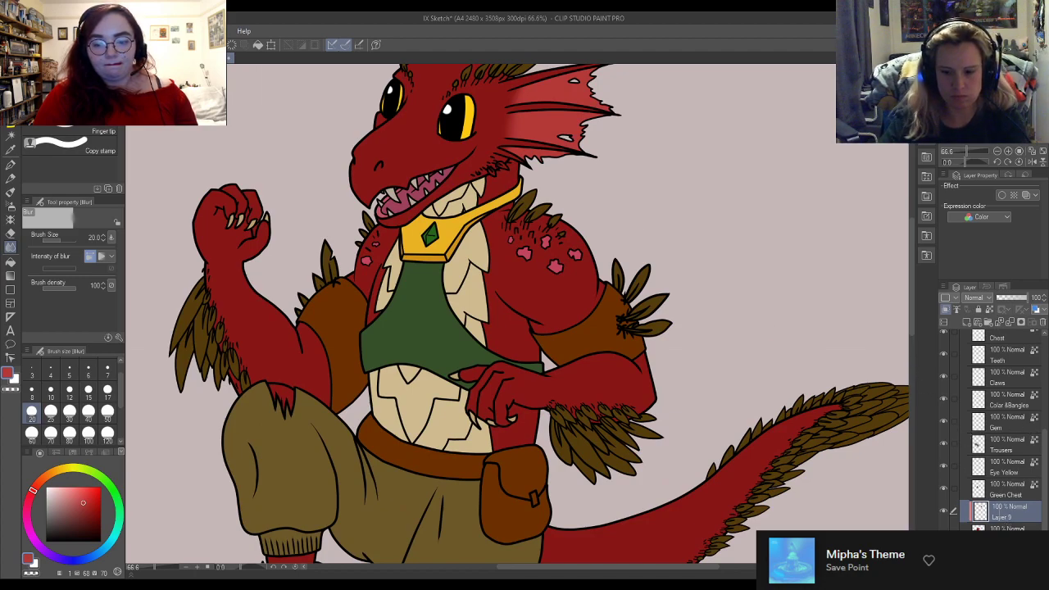
pyautogui.scroll(5, 994, 500)
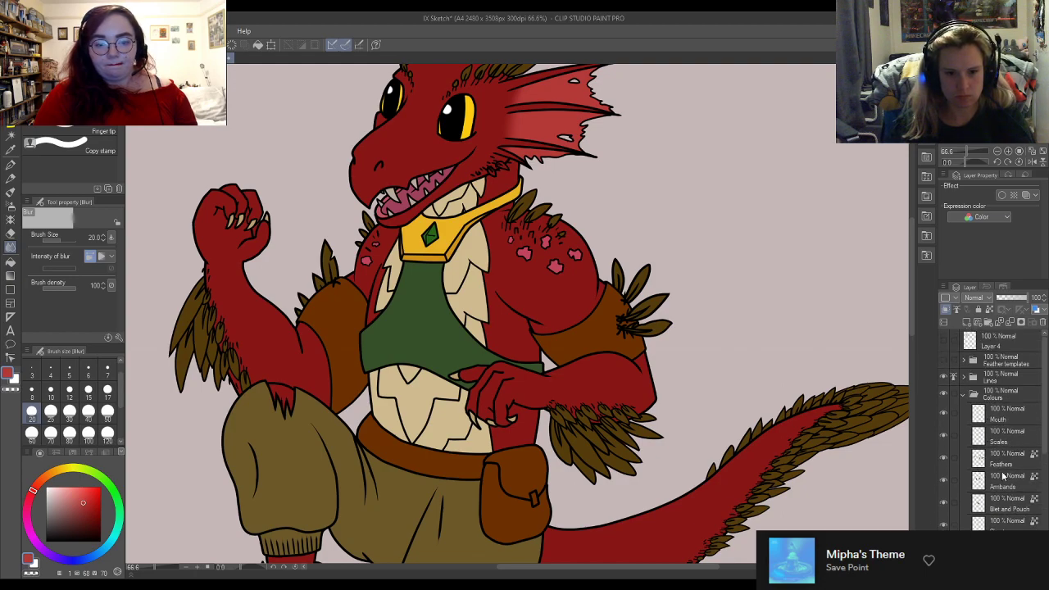
# Step: Hide the Red and Feathers layers, show the rough colours on Layer 6, and sample the beige from its striped shoulder feathers
pyautogui.scroll(-5, 976, 487)
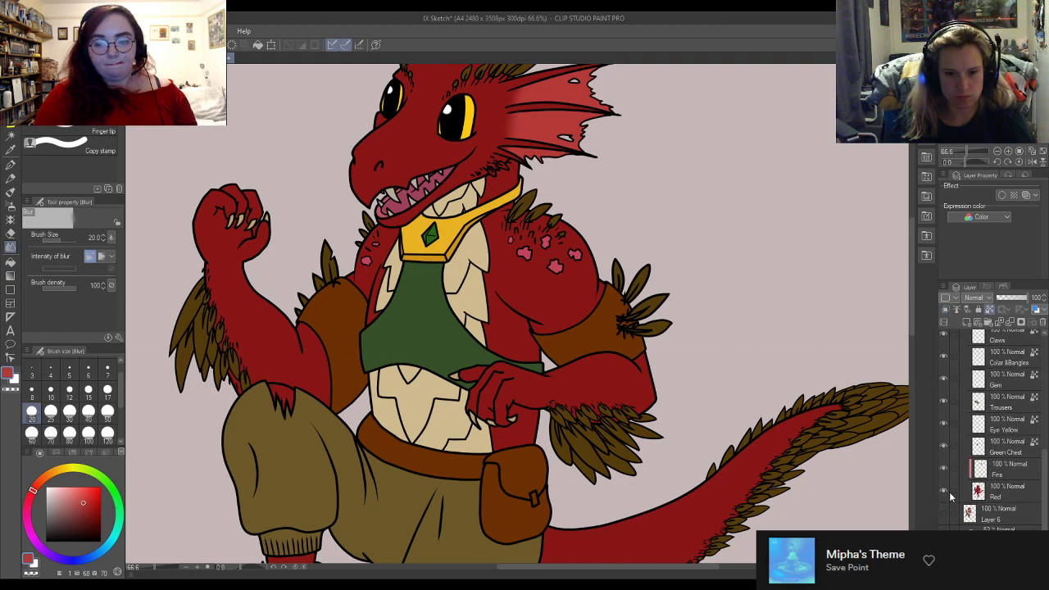
pyautogui.click(969, 514)
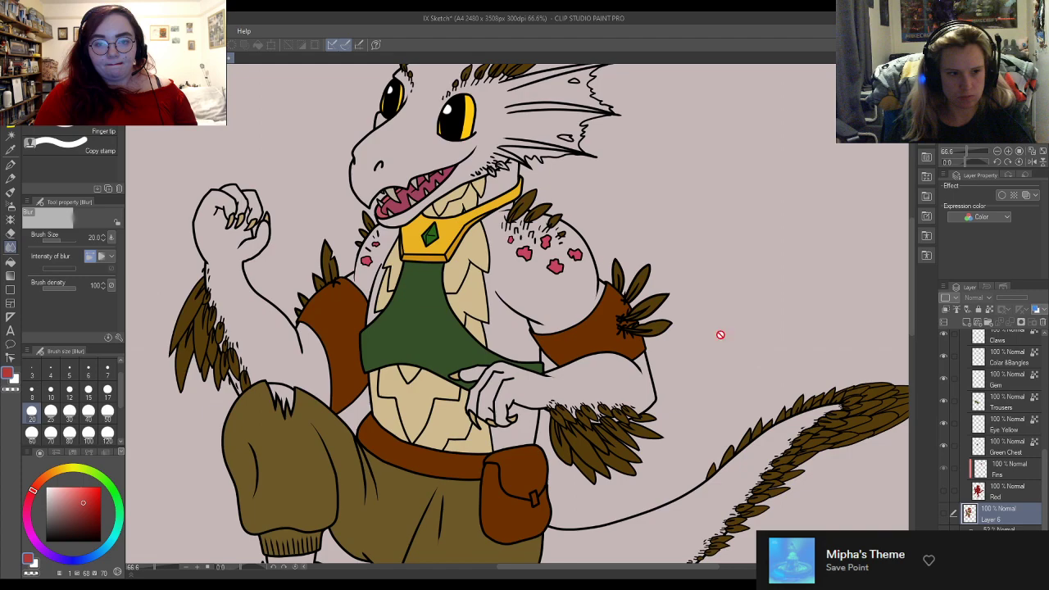
pyautogui.click(944, 516)
pyautogui.scroll(5, 977, 455)
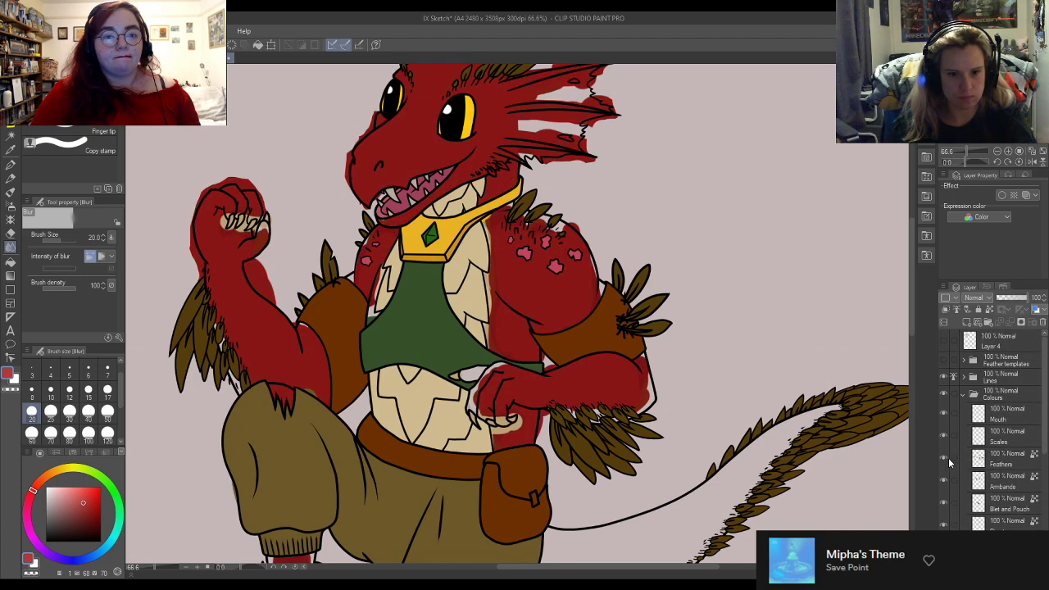
pyautogui.click(945, 458)
pyautogui.scroll(5, 540, 179)
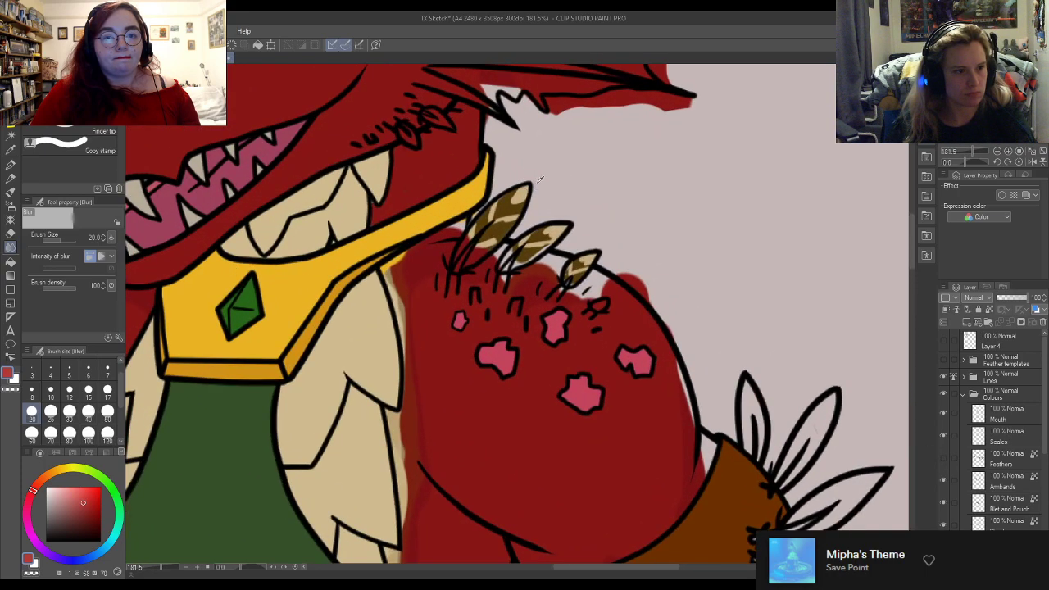
pyautogui.keyDown('alt'); pyautogui.click(526, 190); pyautogui.keyUp('alt')
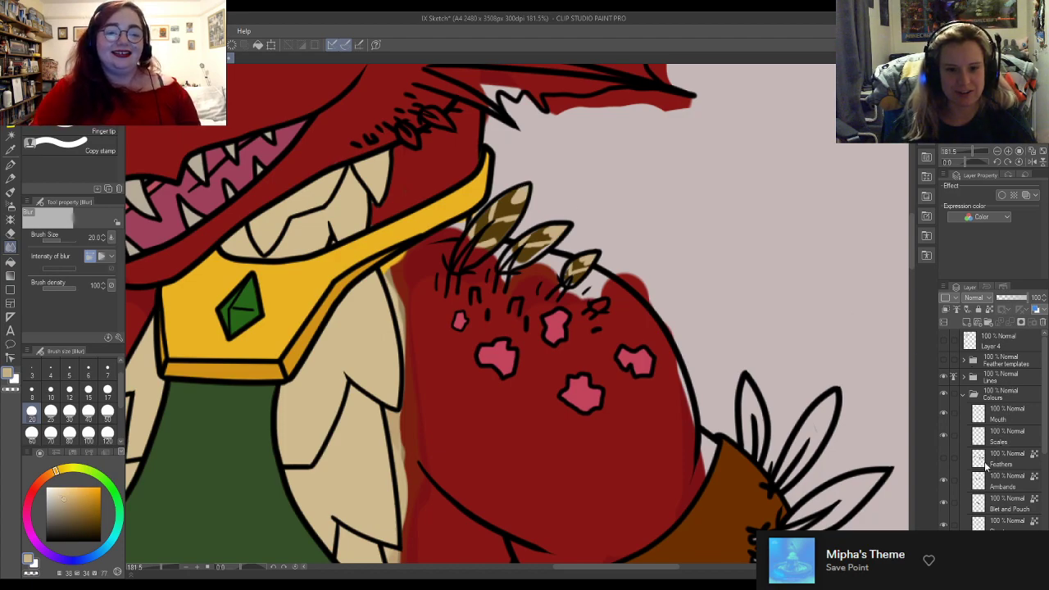
# Step: Show the Feathers layer again and paint beige tips on the three largest shoulder feathers with the size 25 Turnip pen
pyautogui.click(944, 458)
pyautogui.click(1004, 461)
pyautogui.scroll(2, 498, 172)
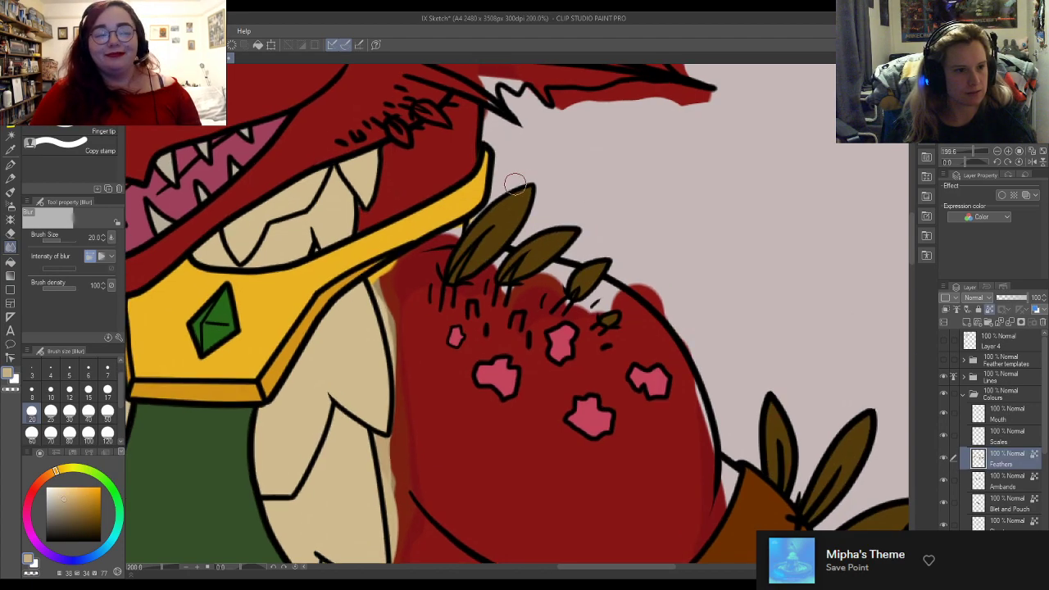
pyautogui.click(9, 166)
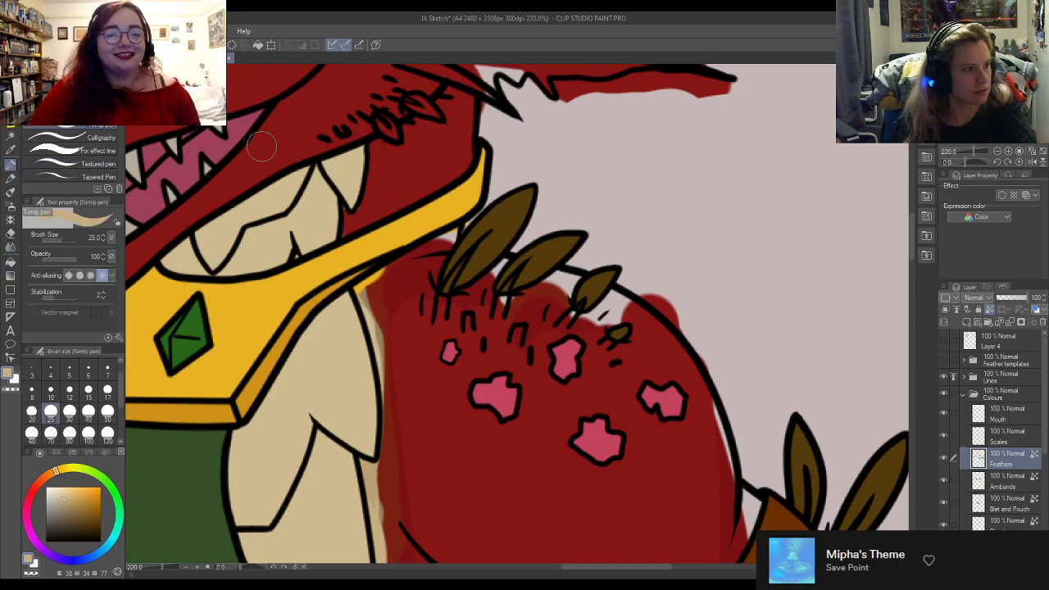
pyautogui.scroll(3, 517, 182)
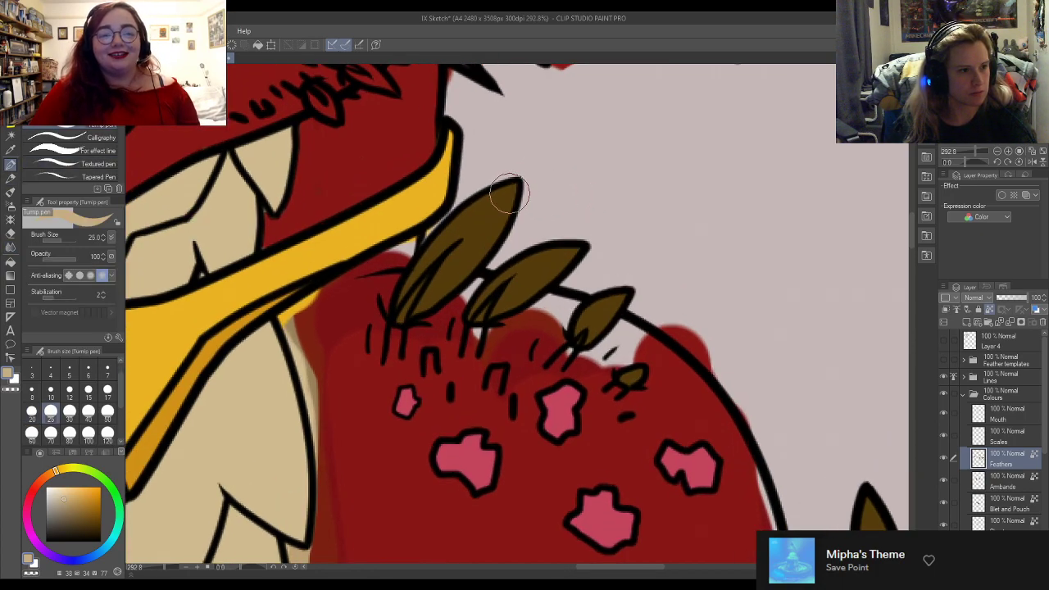
pyautogui.moveTo(518, 175); pyautogui.dragTo(495, 197)
pyautogui.moveTo(574, 249); pyautogui.dragTo(564, 257)
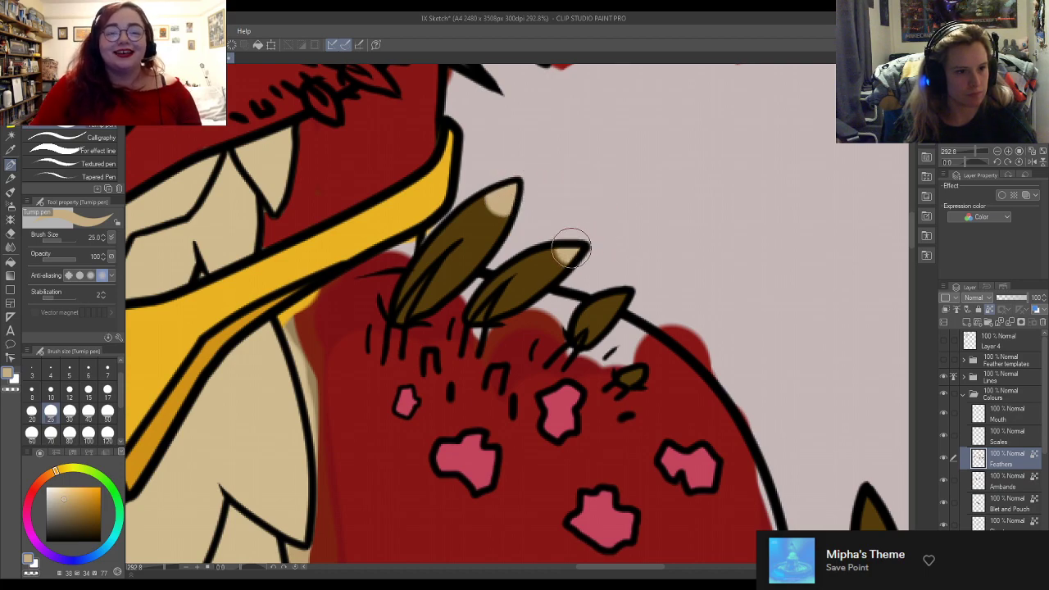
pyautogui.moveTo(633, 288); pyautogui.dragTo(621, 297)
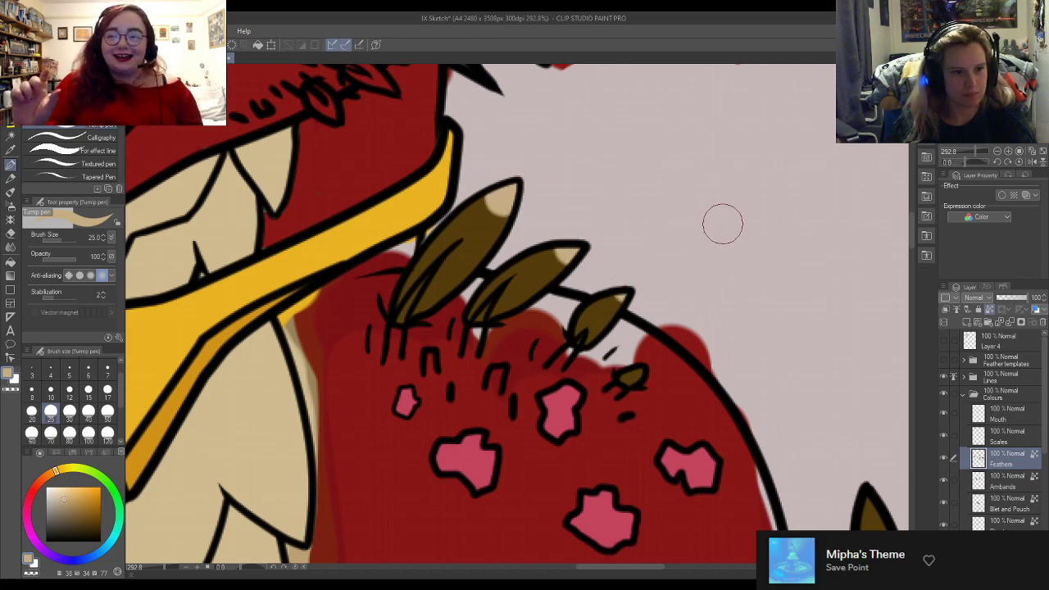
# Step: Toggle Layer 6 to compare its rough colours and make the Red layer visible again
pyautogui.scroll(-3, 785, 222)
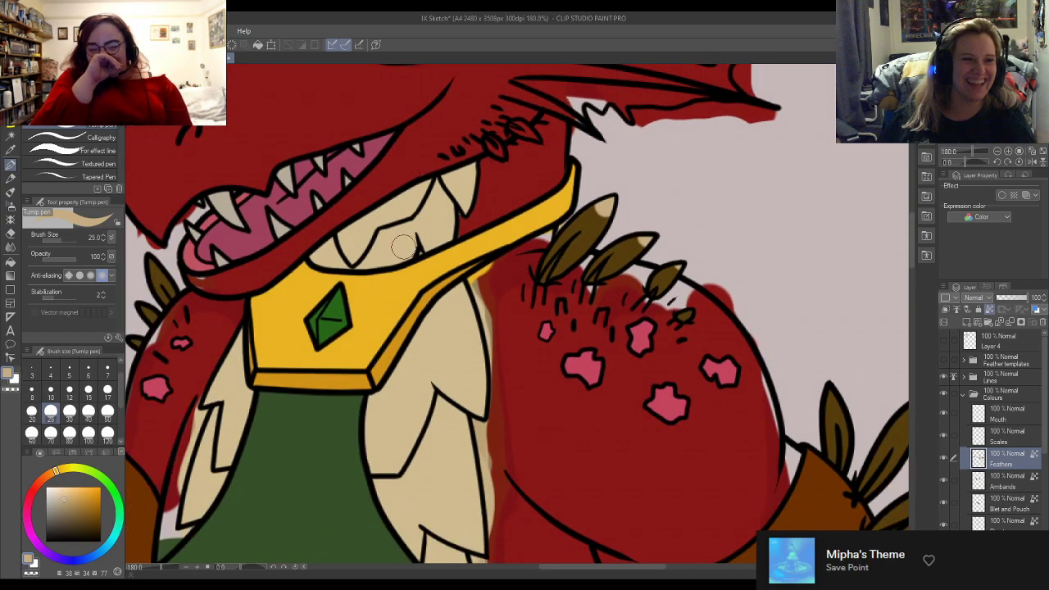
pyautogui.scroll(3, 309, 253)
pyautogui.scroll(-5, 1017, 459)
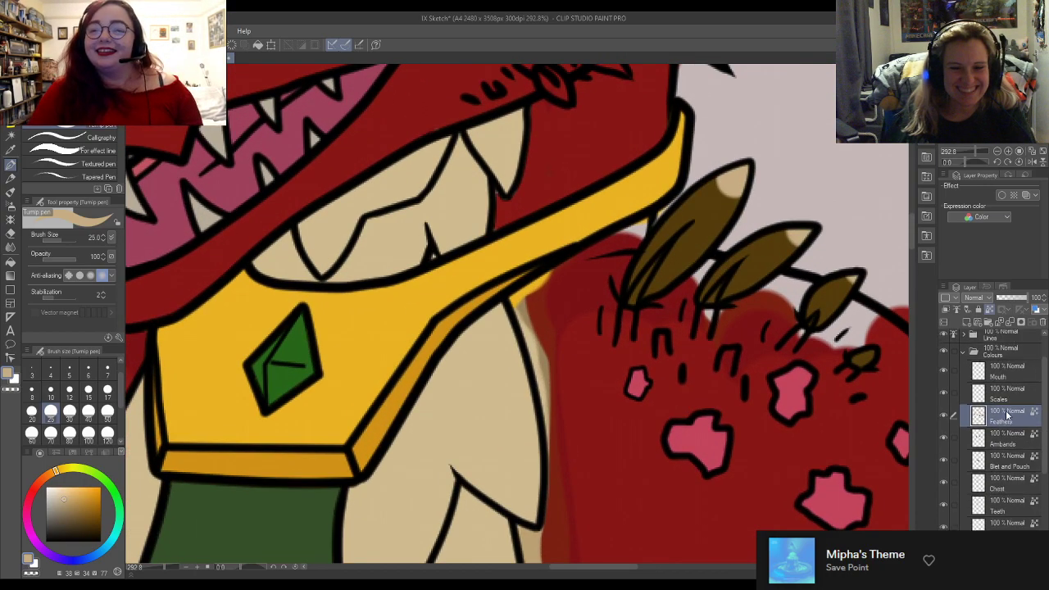
pyautogui.scroll(-2, 894, 373)
pyautogui.scroll(-1, 917, 484)
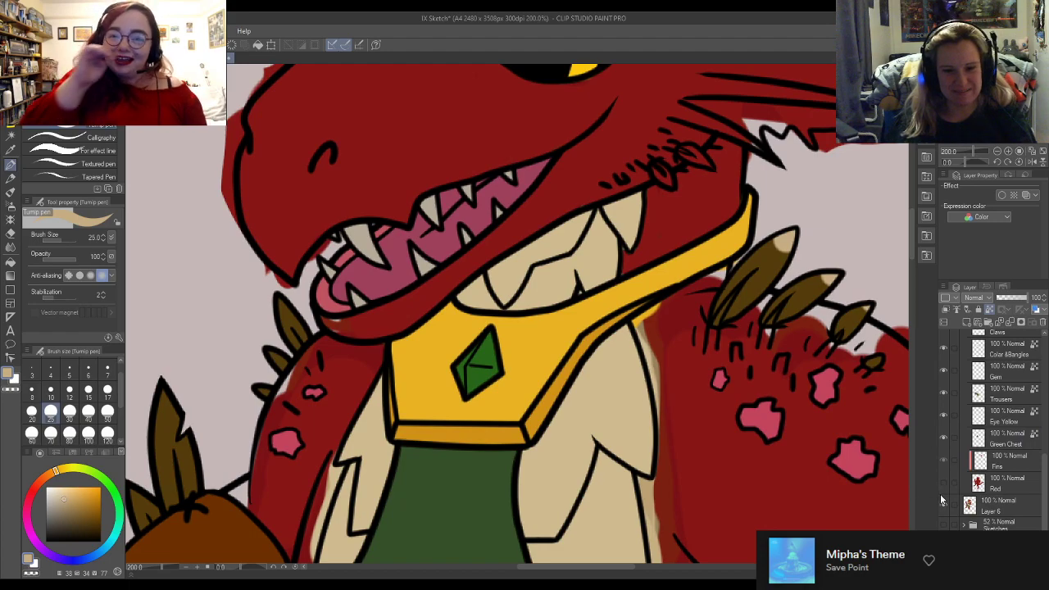
pyautogui.click(942, 511)
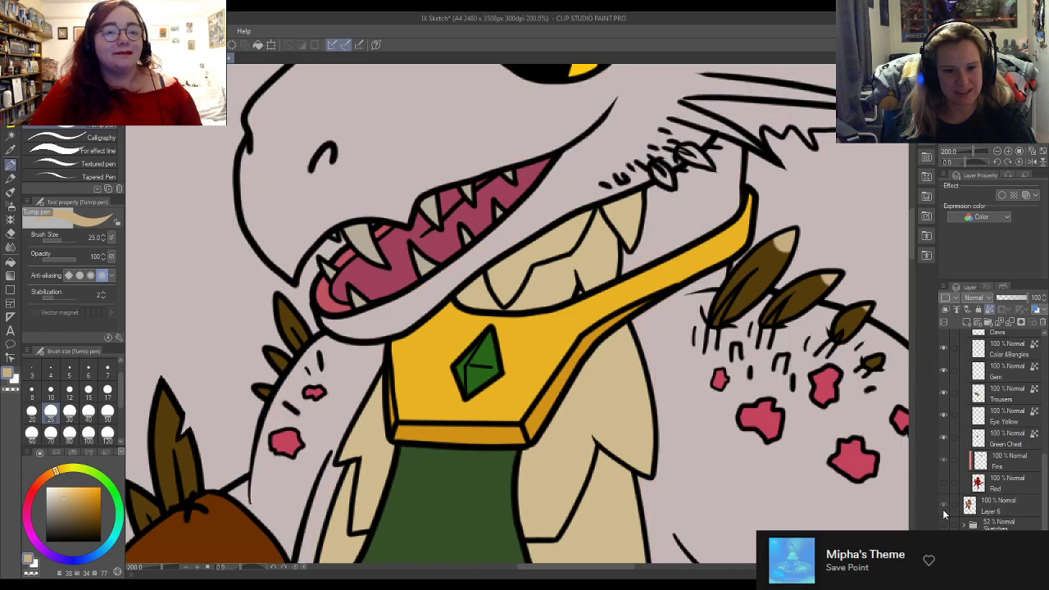
pyautogui.click(943, 510)
pyautogui.click(942, 484)
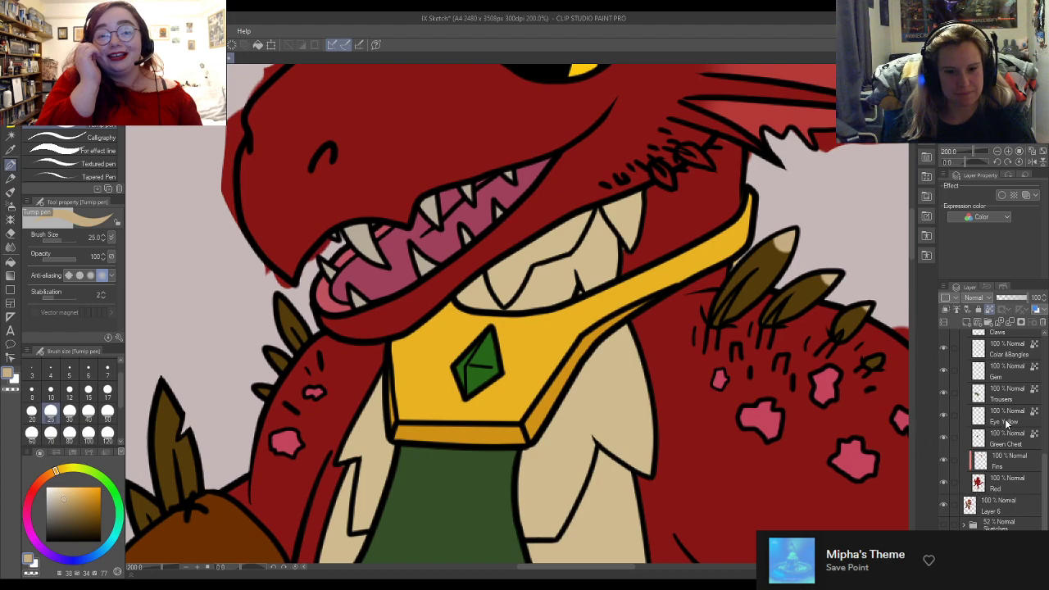
pyautogui.scroll(5, 1007, 423)
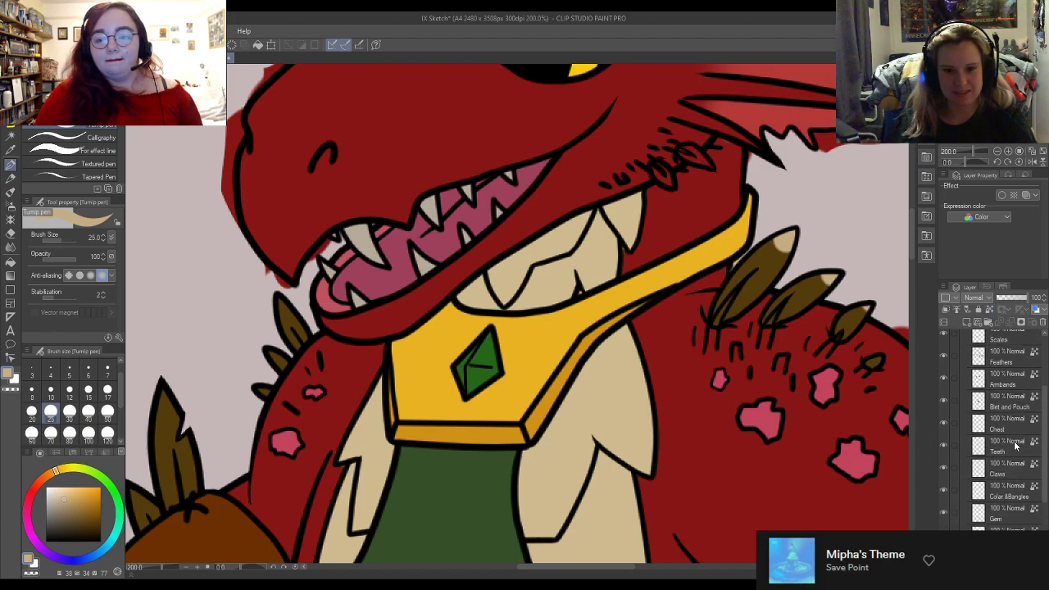
pyautogui.click(997, 432)
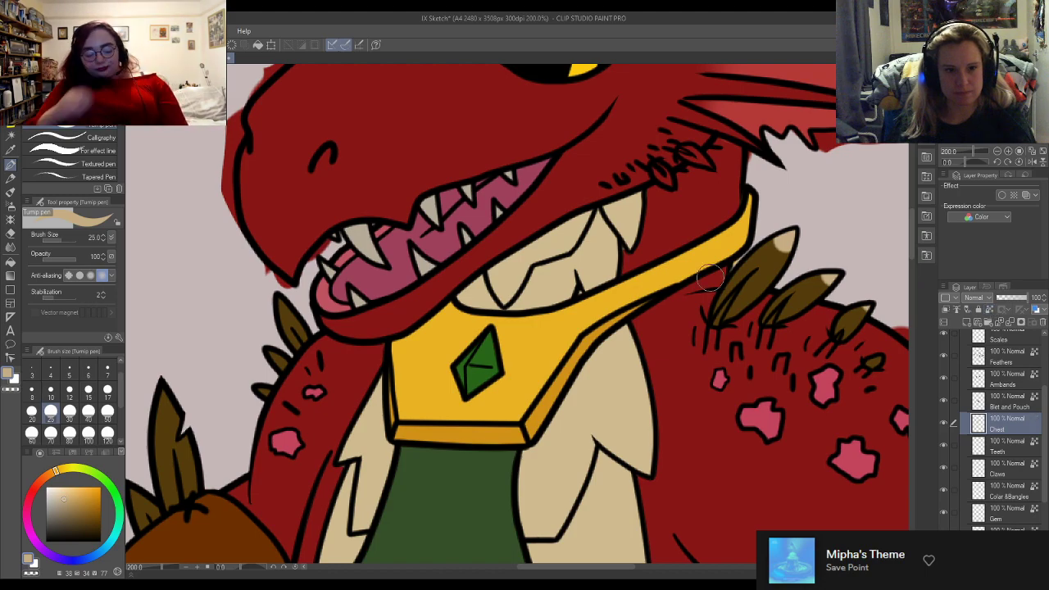
pyautogui.scroll(1, 713, 279)
pyautogui.press('e')
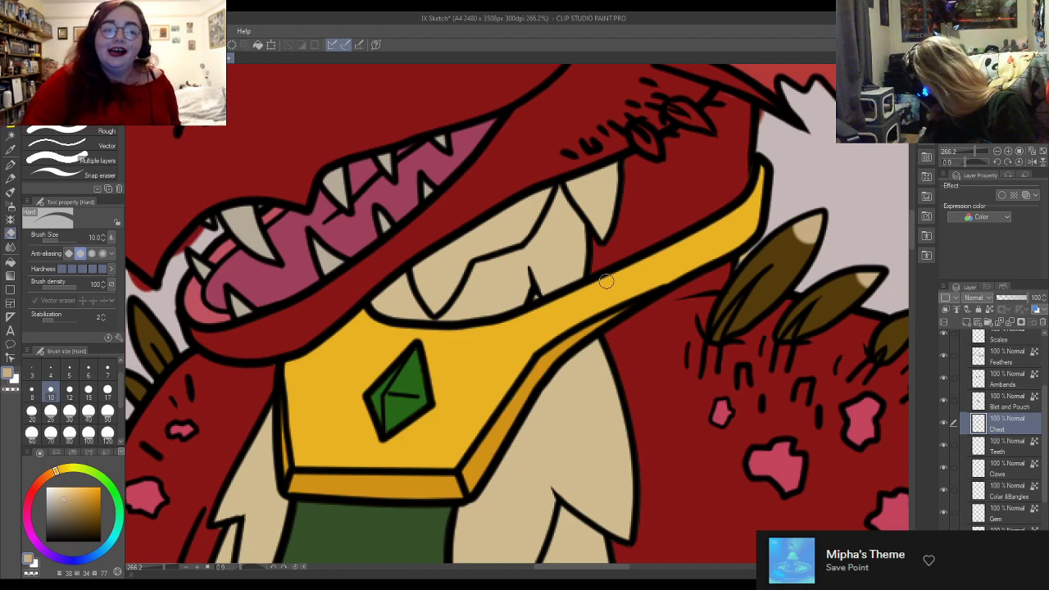
pyautogui.press('p')
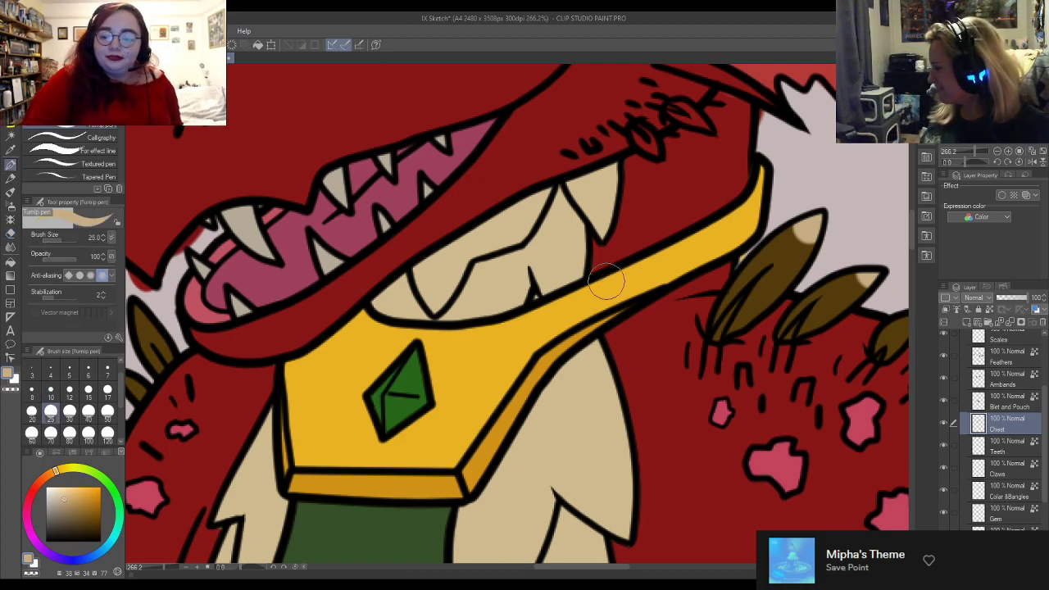
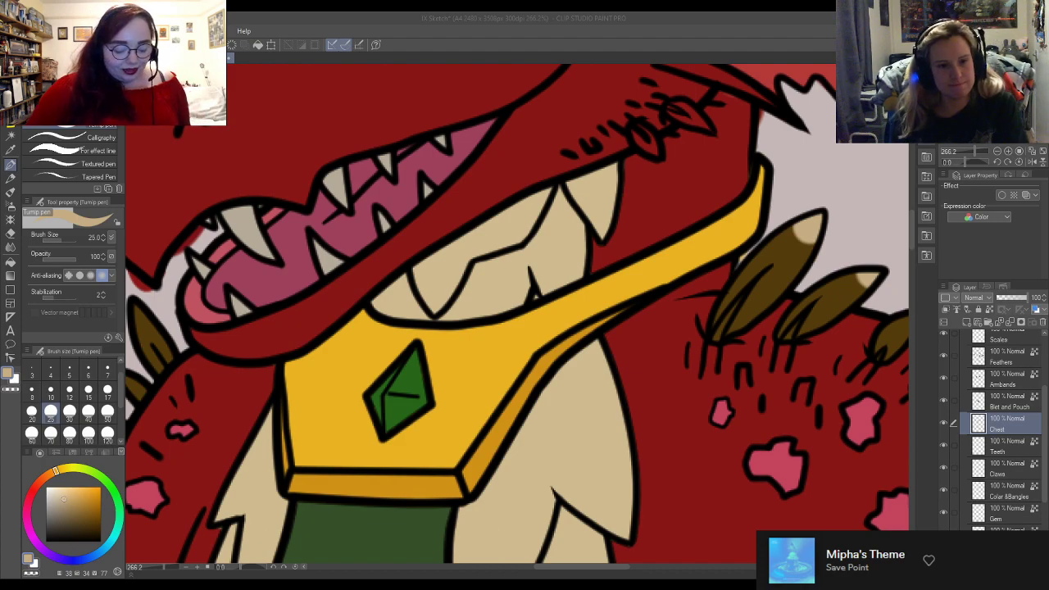
# Step: Hide Layer 6 and check the shoulder feathers' beige tips against the whole figure
pyautogui.hotkey('ctrl', '-')
pyautogui.hotkey('ctrl', '-')
pyautogui.hotkey('ctrl', '-')
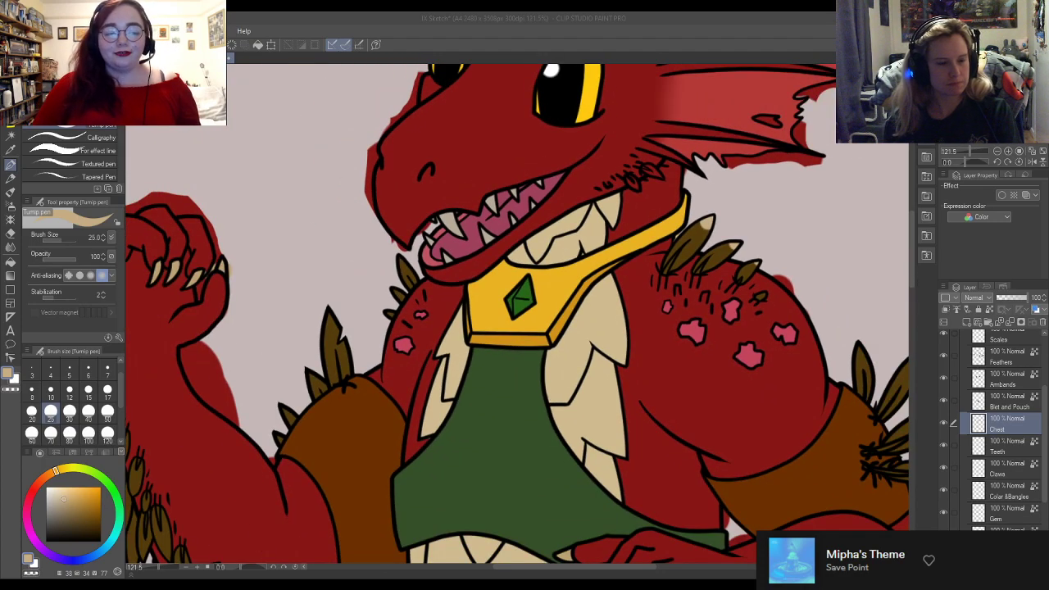
pyautogui.hotkey('ctrl', '-')
pyautogui.hotkey('ctrl', '-')
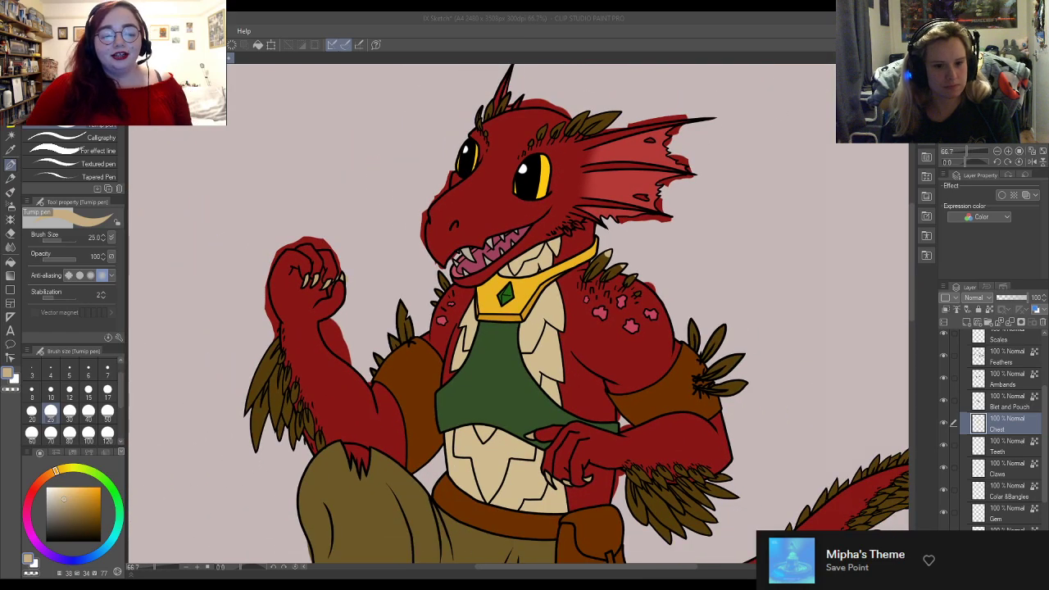
pyautogui.scroll(-4, 992, 426)
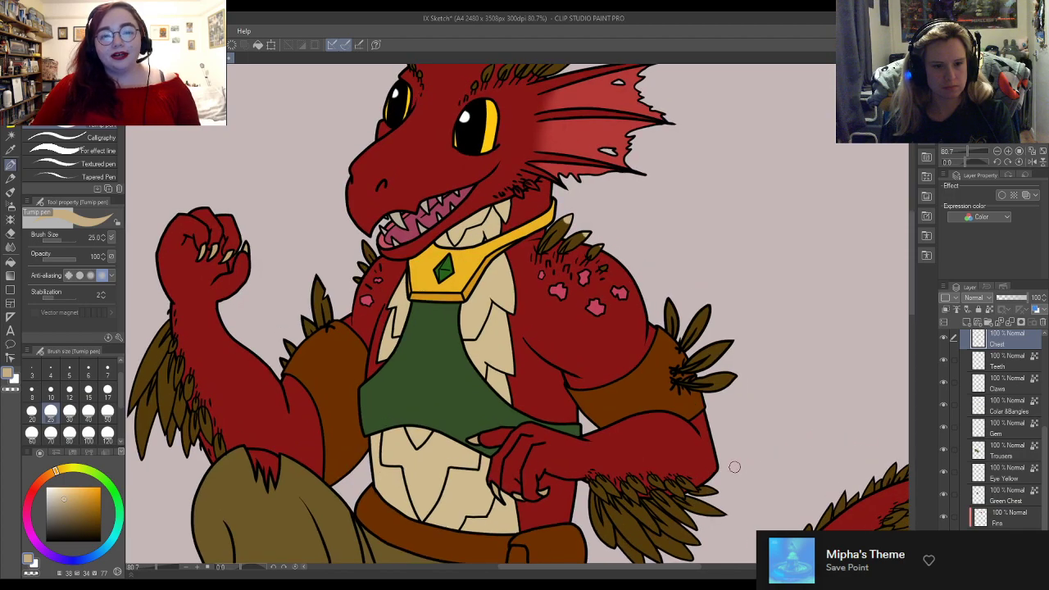
pyautogui.hotkey('ctrl', '-')
pyautogui.hotkey('ctrl', '+')
pyautogui.hotkey('ctrl', '+')
pyautogui.hotkey('ctrl', '+')
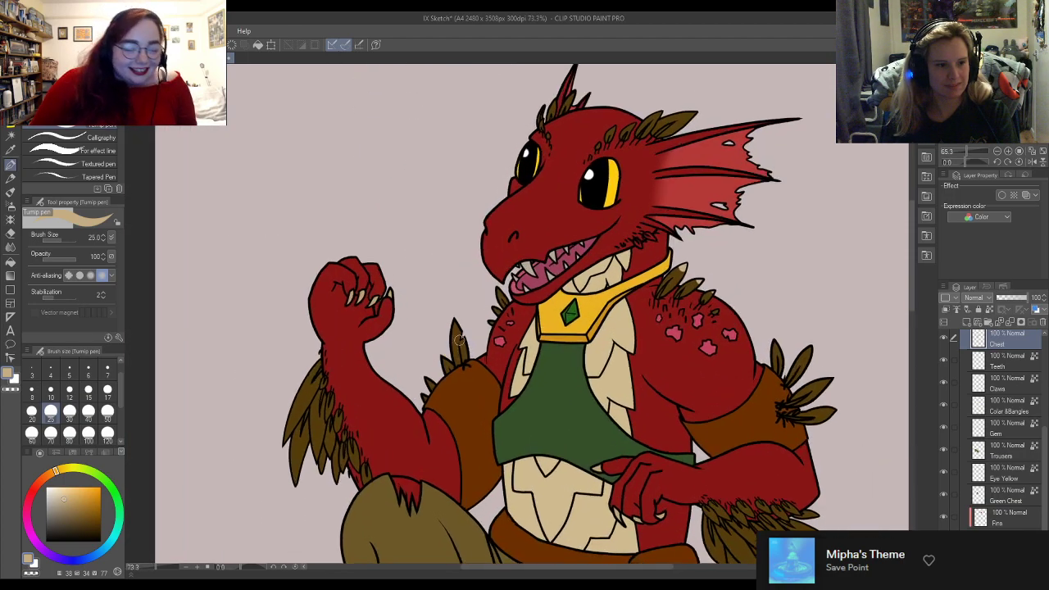
pyautogui.hotkey('ctrl', '+')
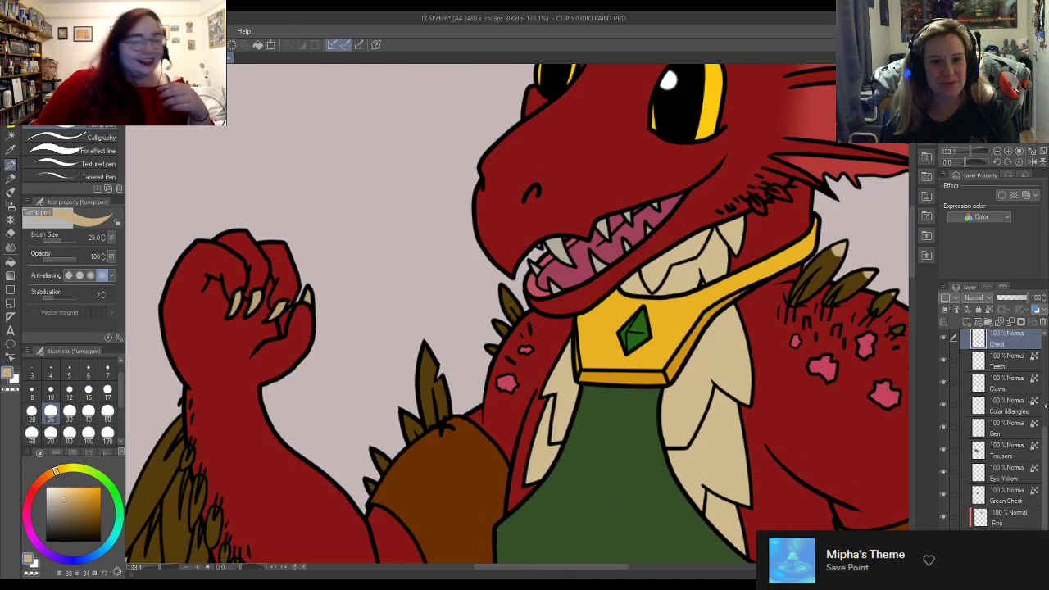
# Step: Select the Feathers layer and look over the shoulder and armband feathers
pyautogui.scroll(3, 1000, 406)
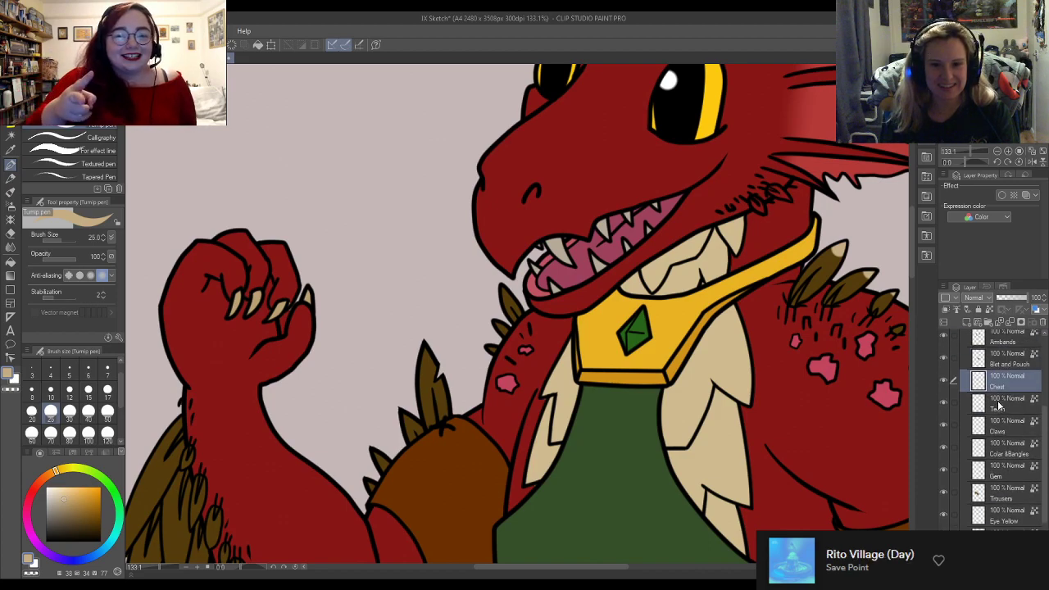
pyautogui.scroll(1, 999, 405)
pyautogui.click(1005, 426)
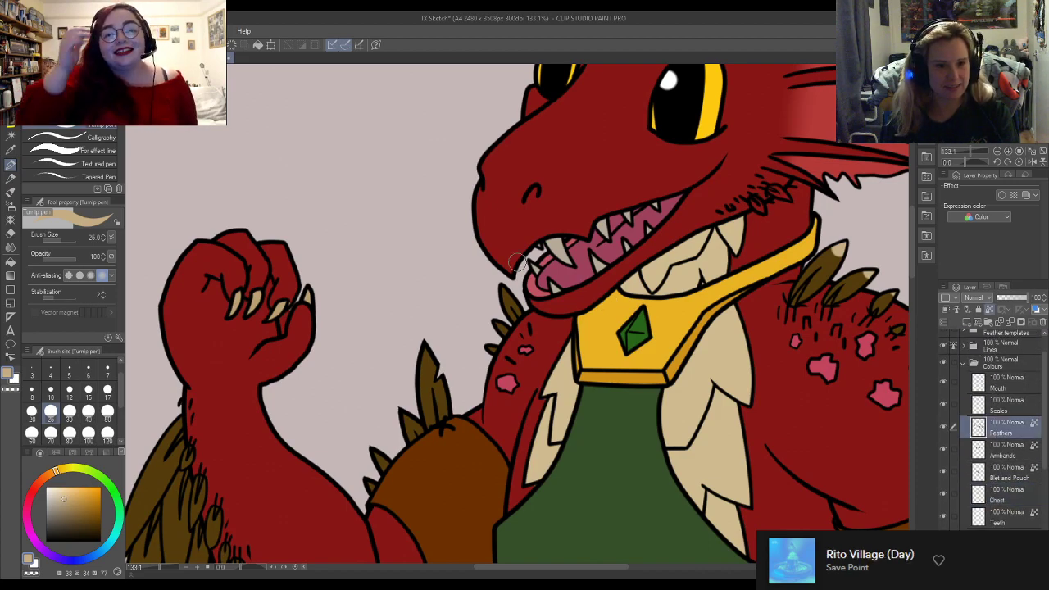
pyautogui.scroll(4, 498, 289)
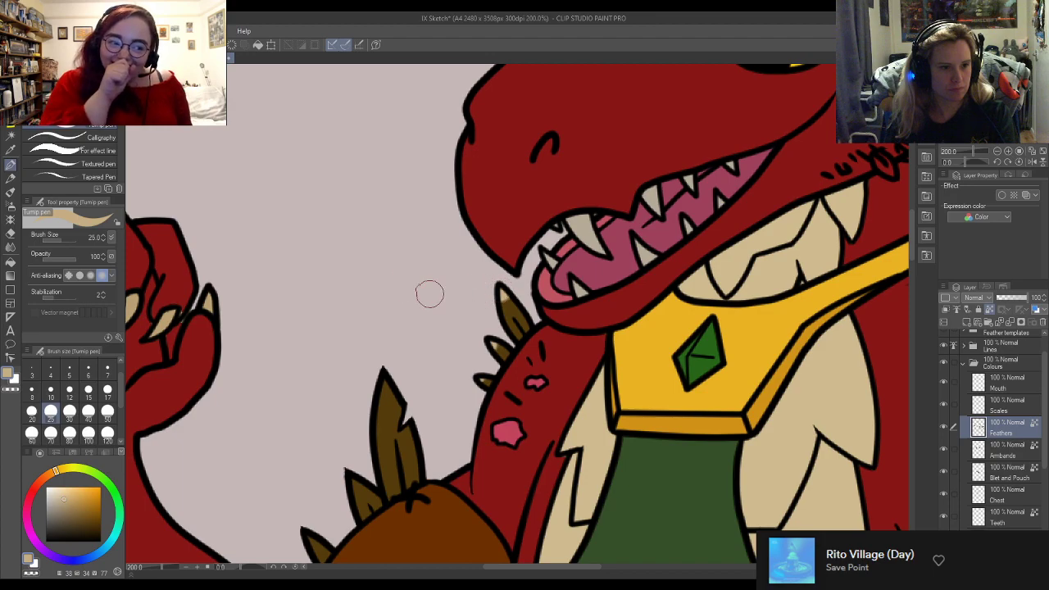
pyautogui.scroll(-2, 394, 280)
pyautogui.scroll(-2, 393, 280)
pyautogui.scroll(1, 656, 271)
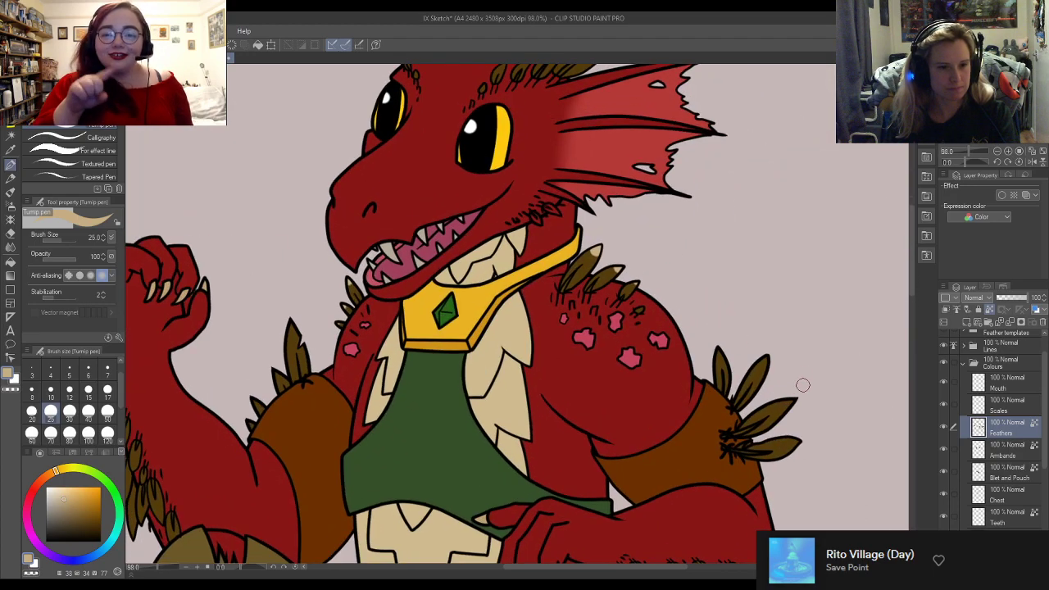
pyautogui.scroll(-3, 787, 353)
# Step: Hide the Feathers and Red layers and briefly show Layer 6 to check its rough feather markings
pyautogui.click(943, 426)
pyautogui.scroll(-3, 971, 451)
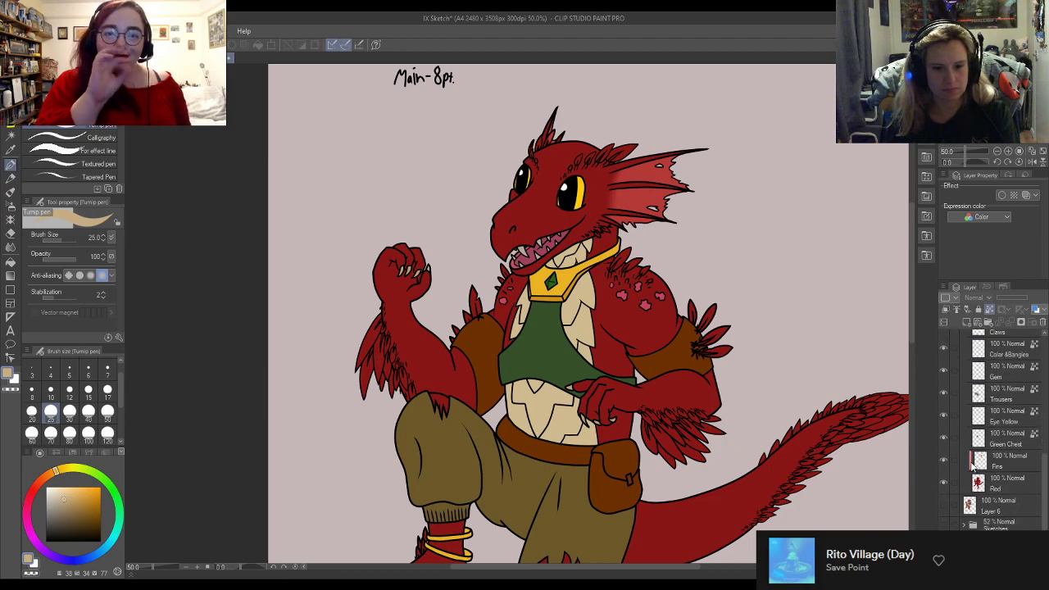
pyautogui.click(943, 482)
pyautogui.click(943, 504)
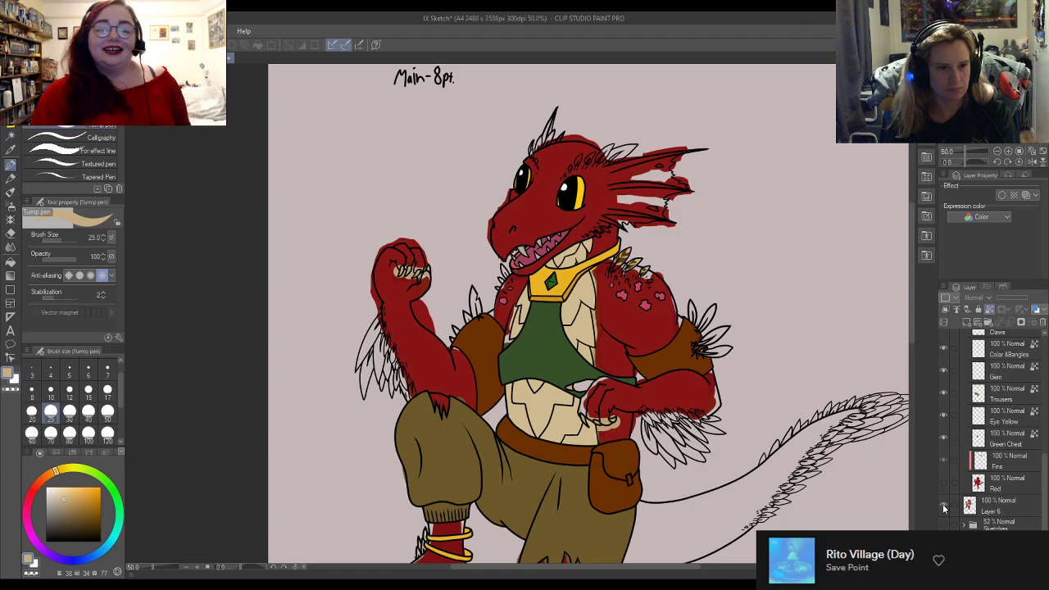
pyautogui.click(943, 504)
pyautogui.scroll(5, 1000, 455)
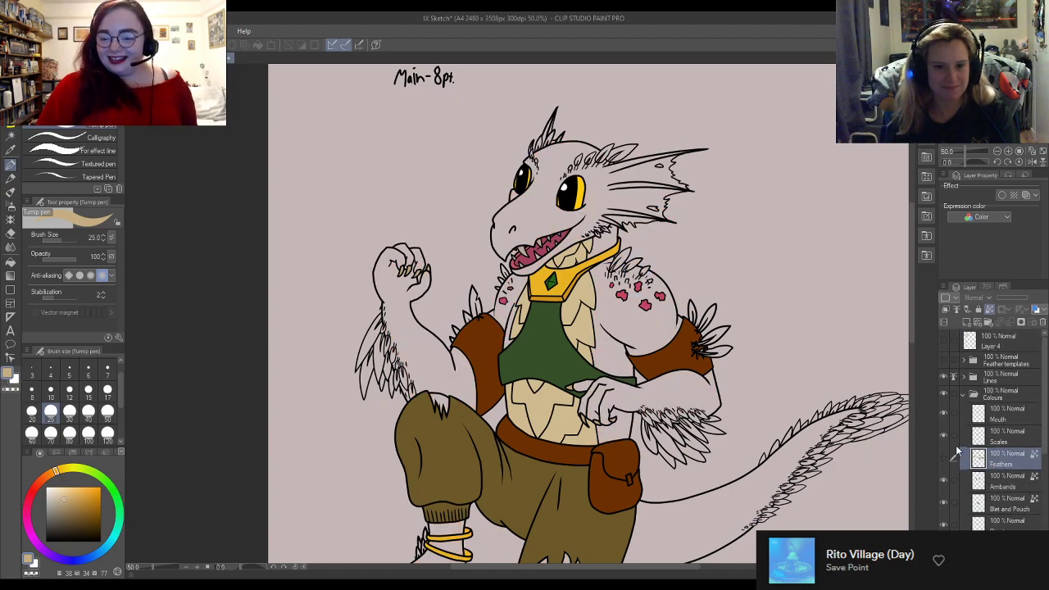
# Step: Show the Feathers layer and, with a size 10 brush, extend the largest shoulder feather's beige tip and trim its edge in brown
pyautogui.click(944, 457)
pyautogui.scroll(5, 627, 242)
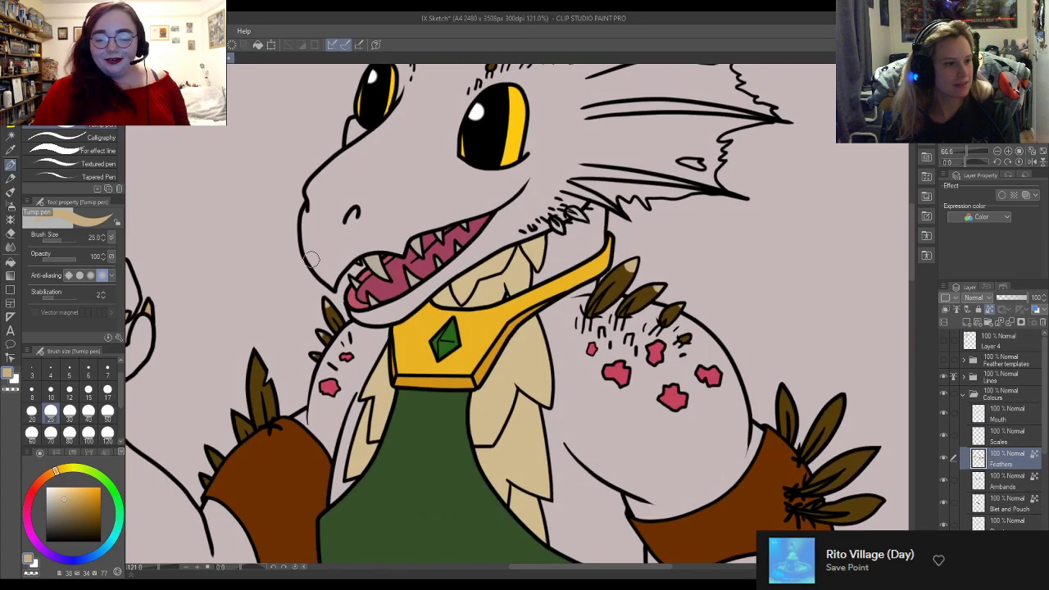
pyautogui.click(50, 392)
pyautogui.scroll(3, 630, 266)
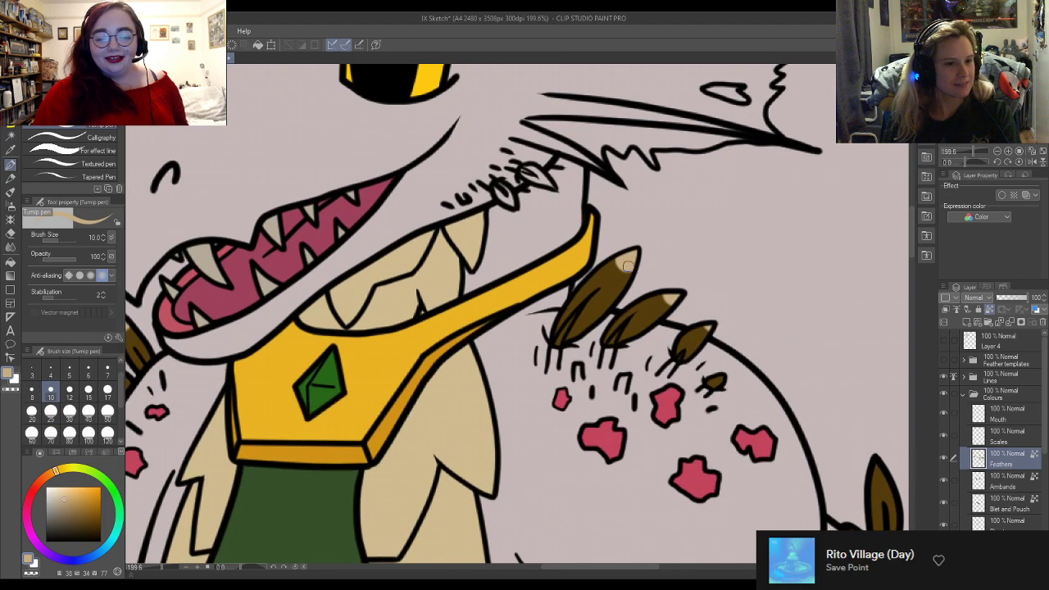
pyautogui.scroll(1, 630, 266)
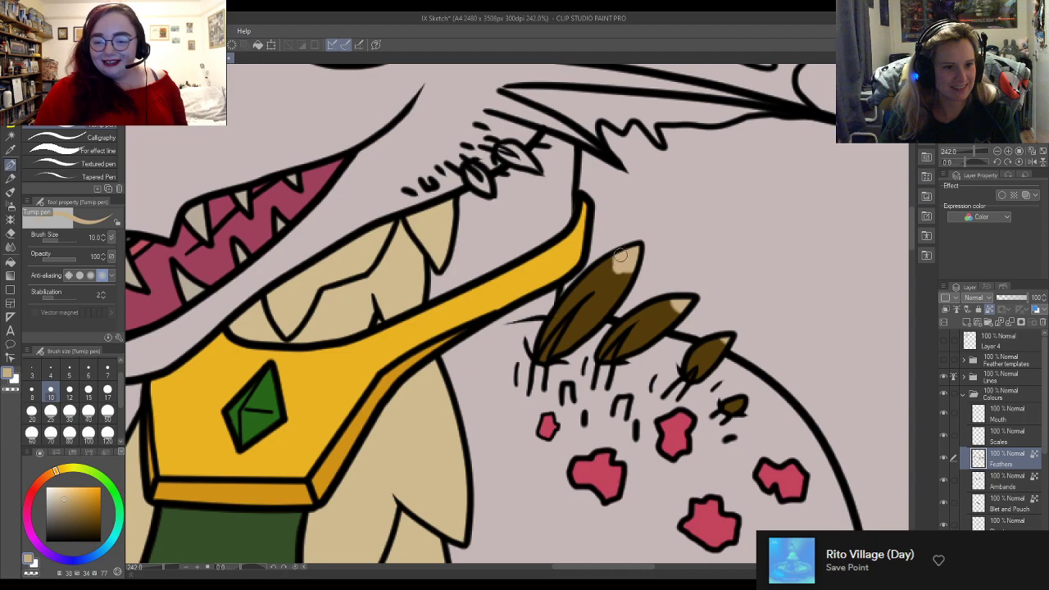
pyautogui.keyDown('alt'); pyautogui.click(607, 266); pyautogui.keyUp('alt')
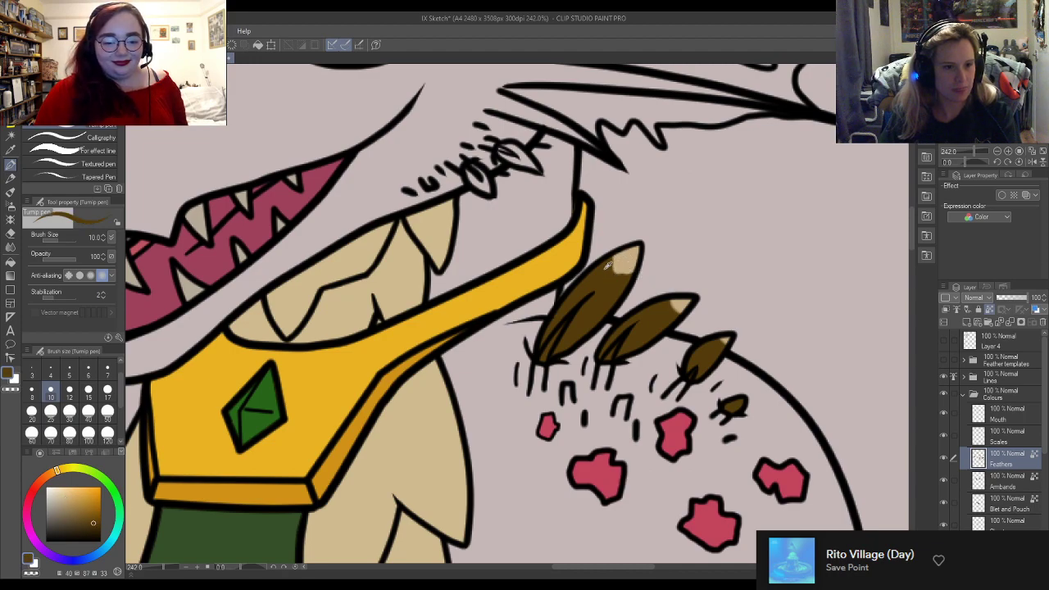
pyautogui.moveTo(604, 279)
pyautogui.mouseDown()
pyautogui.moveTo(611, 240)
pyautogui.moveTo(604, 286)
pyautogui.moveTo(627, 269)
pyautogui.mouseUp()
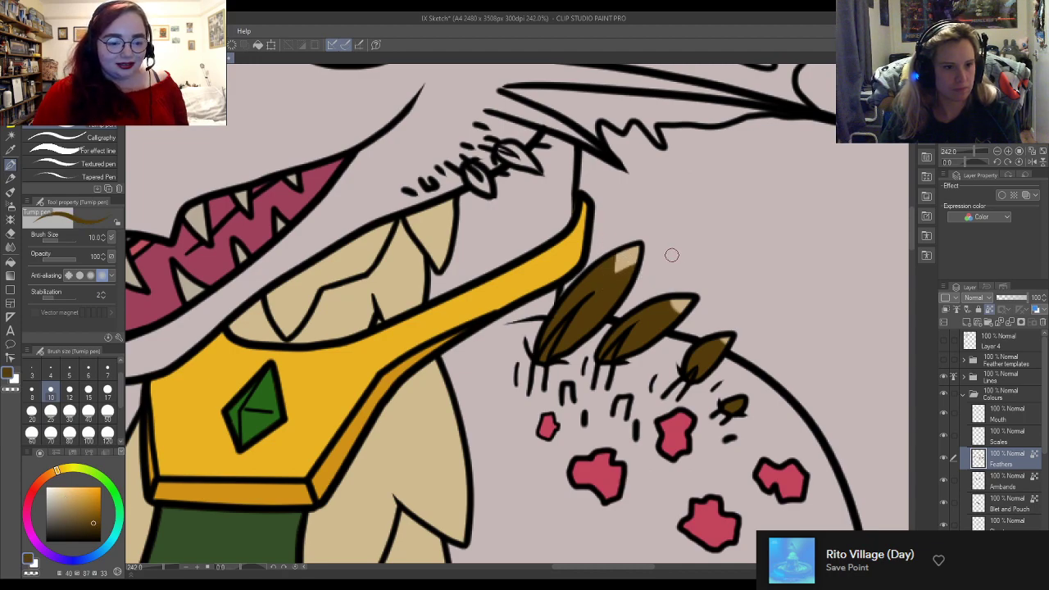
# Step: Paint beige tips on the second and third shoulder feathers and trim them with the sampled feather brown
pyautogui.keyDown('alt'); pyautogui.click(632, 260); pyautogui.keyUp('alt')
pyautogui.moveTo(676, 296); pyautogui.dragTo(681, 302)
pyautogui.keyDown('alt'); pyautogui.click(661, 321); pyautogui.keyUp('alt')
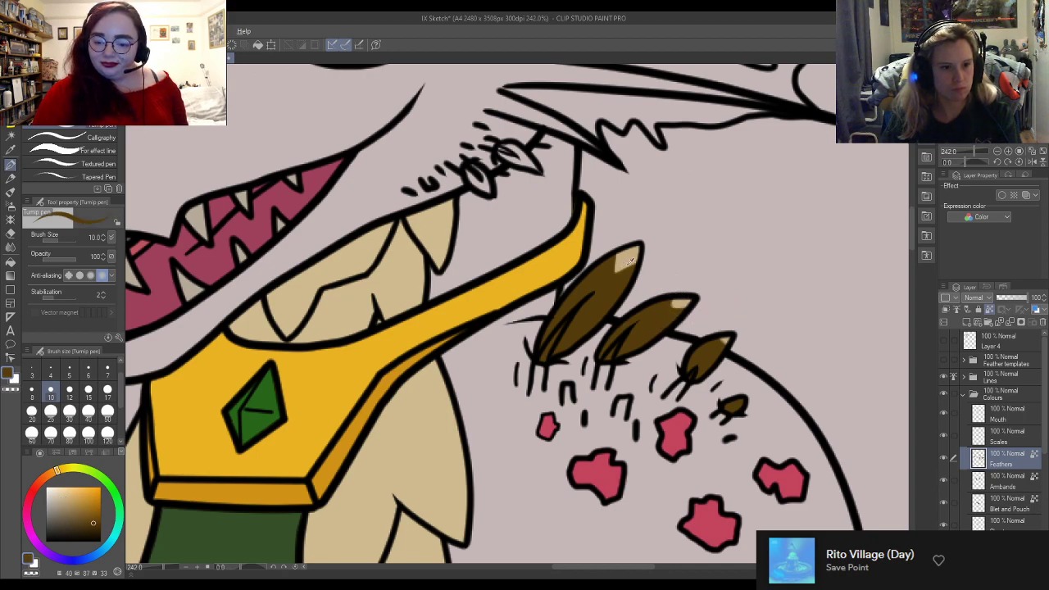
pyautogui.keyDown('alt'); pyautogui.click(623, 254); pyautogui.keyUp('alt')
pyautogui.moveTo(727, 338); pyautogui.dragTo(716, 349)
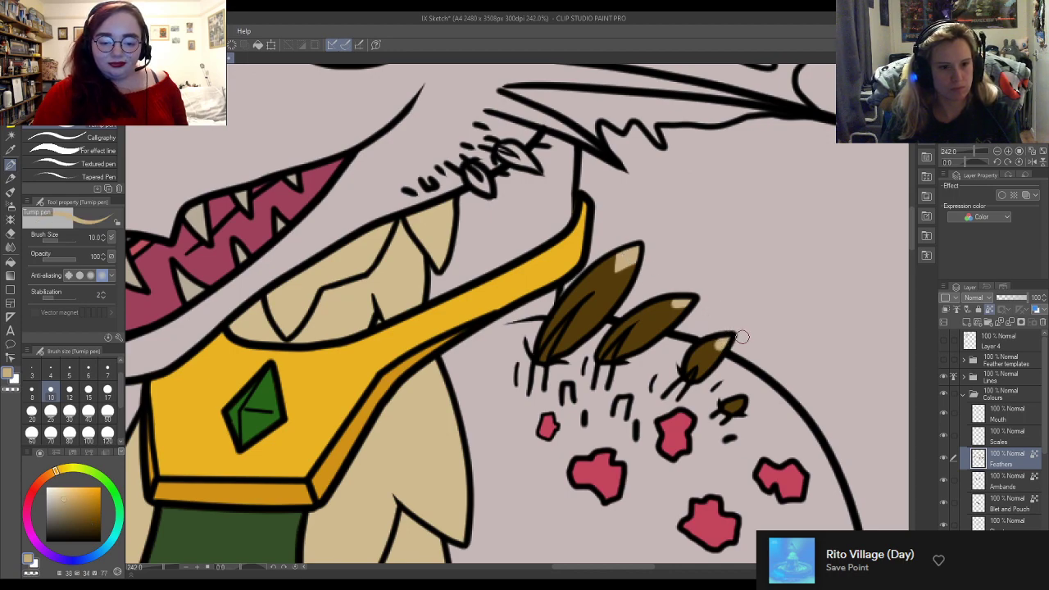
pyautogui.keyDown('alt'); pyautogui.click(631, 280); pyautogui.keyUp('alt')
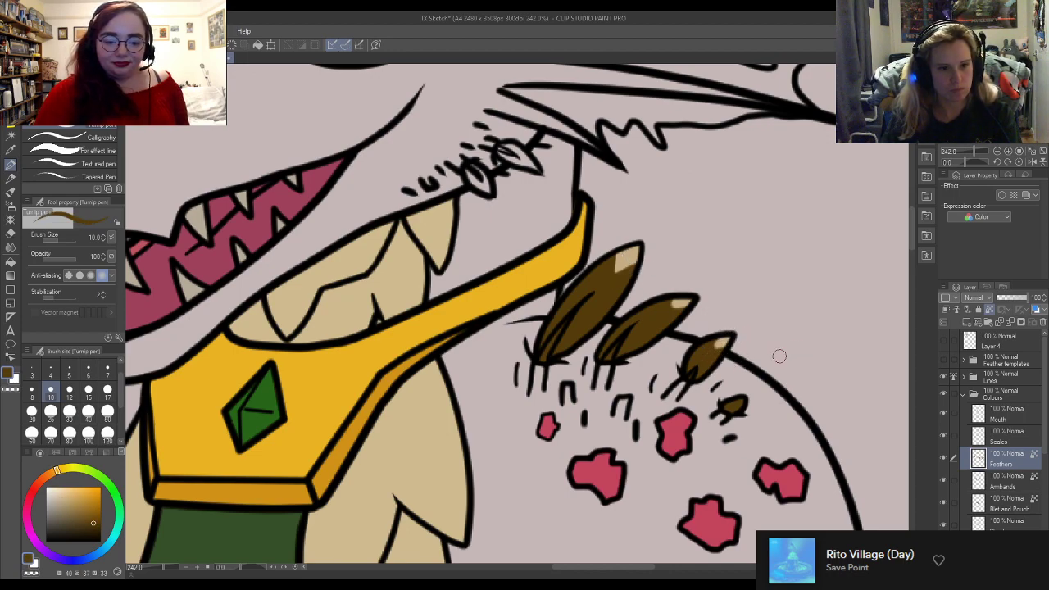
# Step: Add beige side markings below the tips of the larger shoulder feathers, trim them in brown, and toggle the Feathers layer to check
pyautogui.keyDown('alt'); pyautogui.click(628, 261); pyautogui.keyUp('alt')
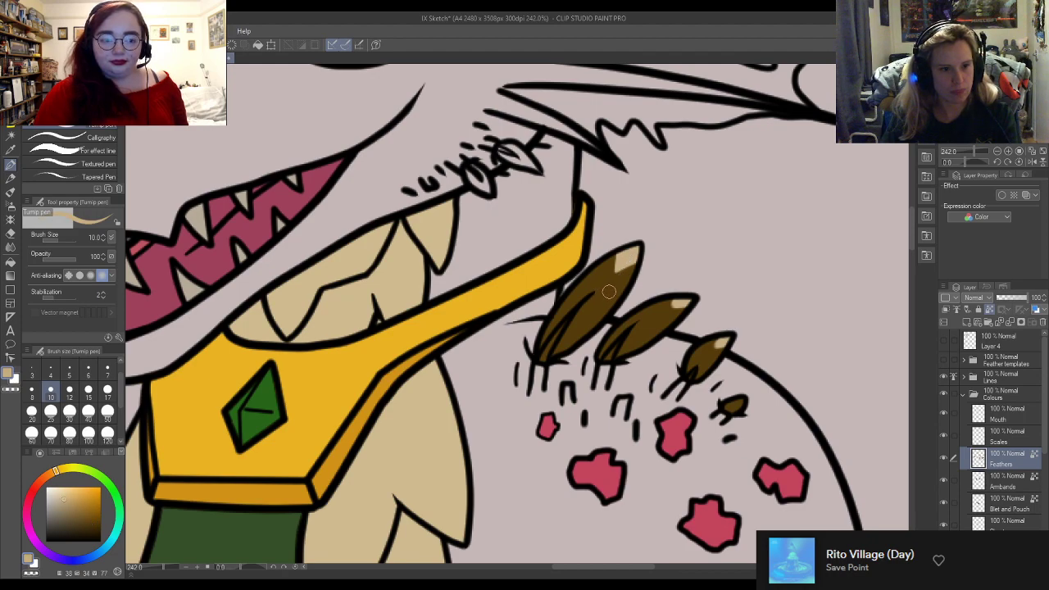
pyautogui.moveTo(587, 275); pyautogui.dragTo(582, 285)
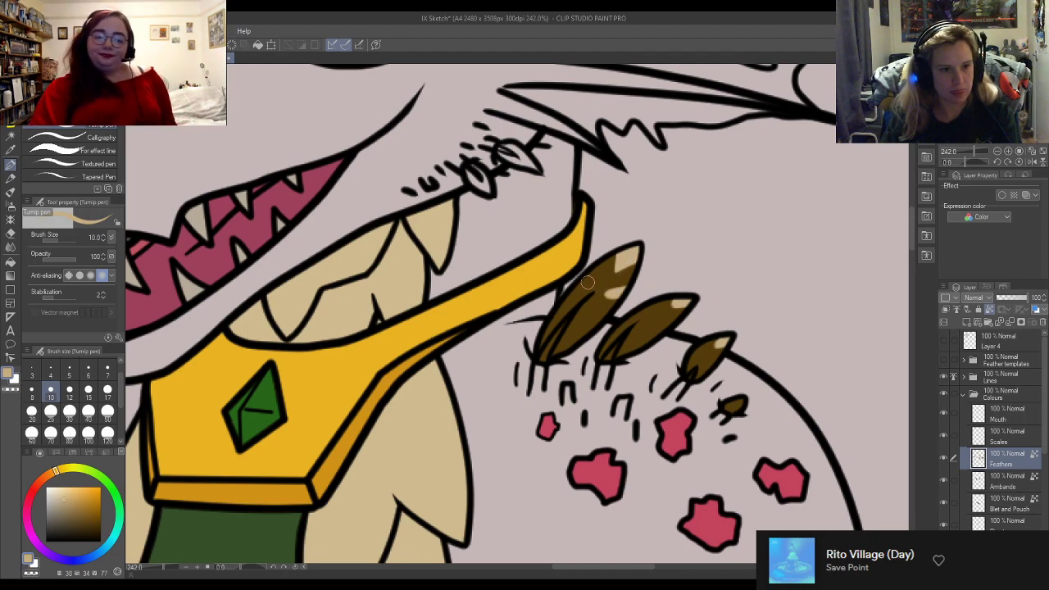
pyautogui.keyDown('alt'); pyautogui.click(656, 343); pyautogui.keyUp('alt')
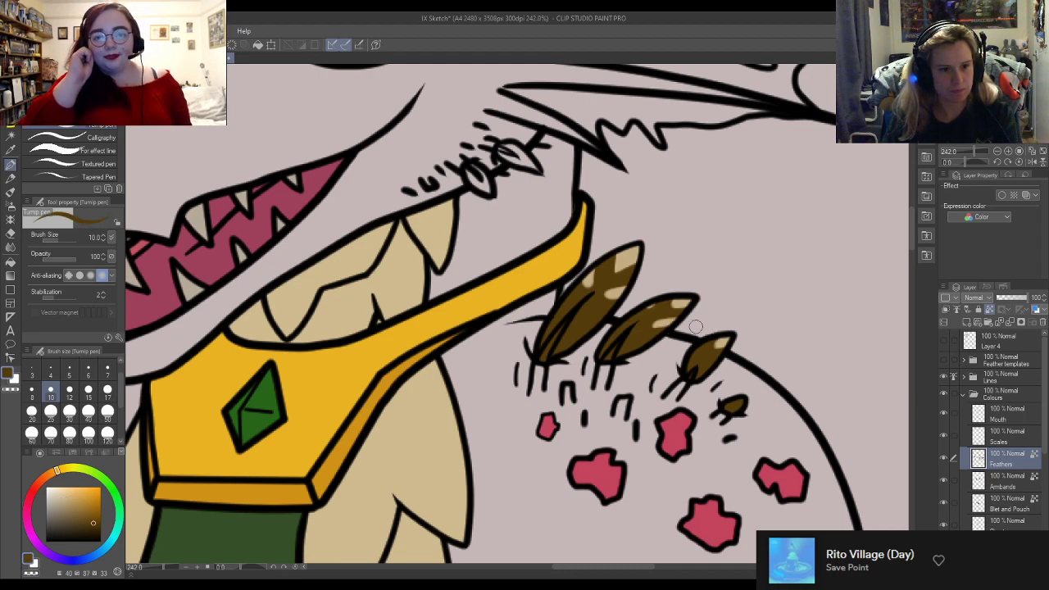
pyautogui.moveTo(665, 312)
pyautogui.mouseDown()
pyautogui.moveTo(714, 312)
pyautogui.moveTo(647, 322)
pyautogui.mouseUp()
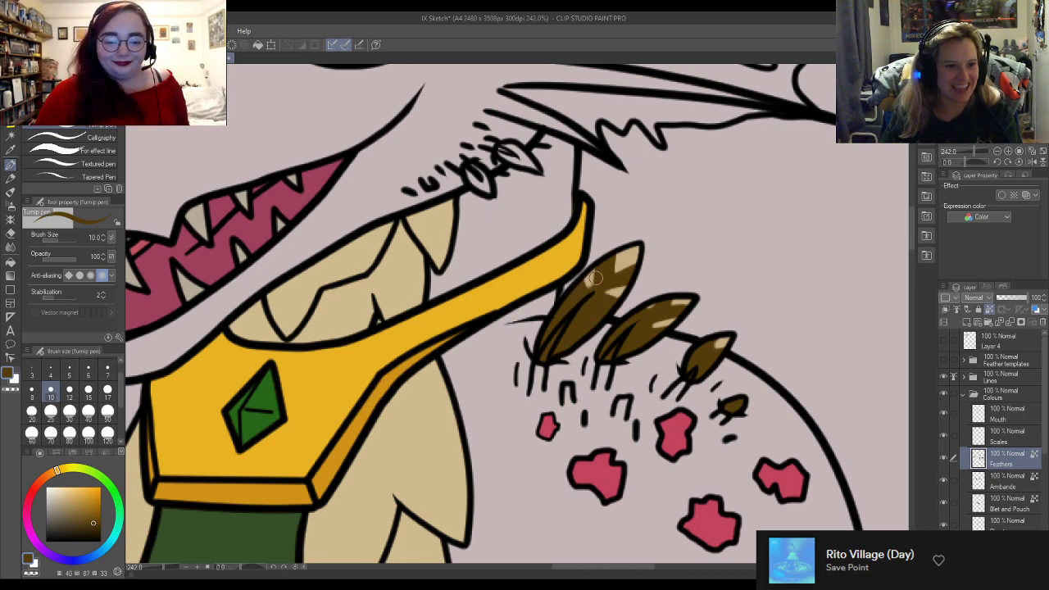
pyautogui.keyDown('alt'); pyautogui.click(639, 281); pyautogui.keyUp('alt')
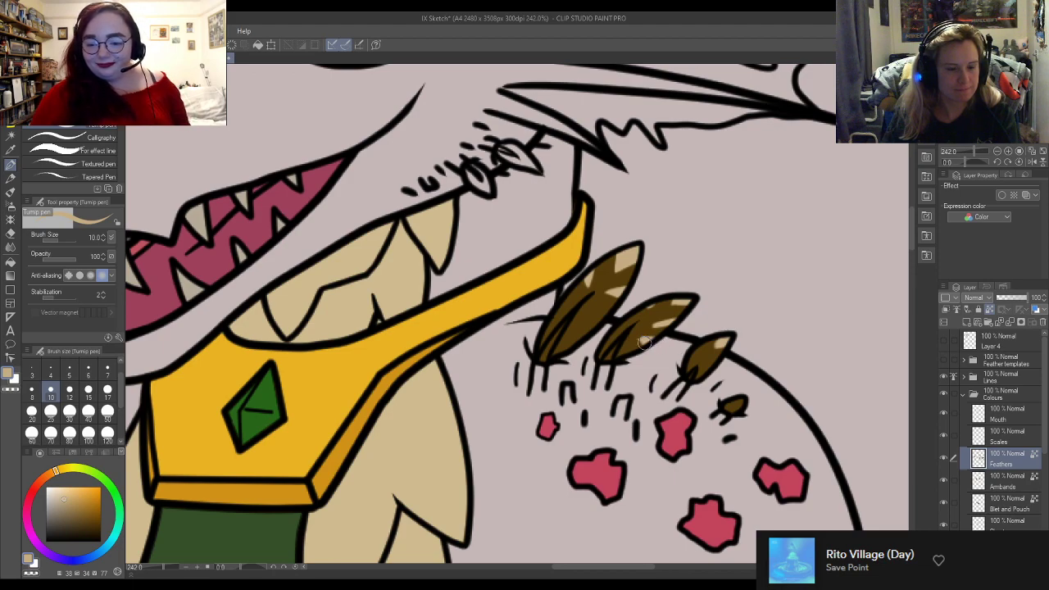
pyautogui.click(944, 457)
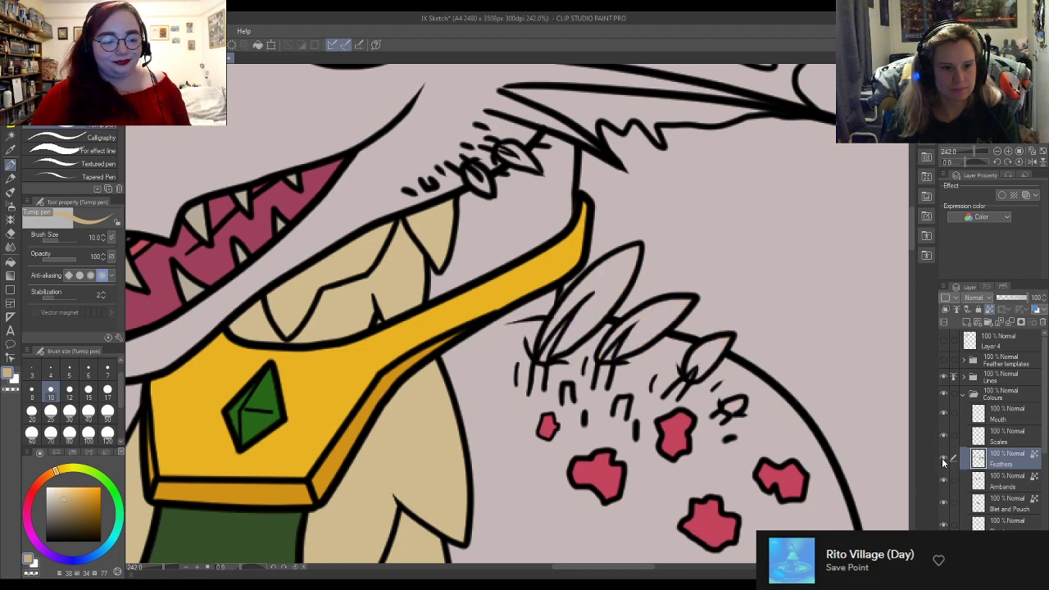
pyautogui.click(942, 458)
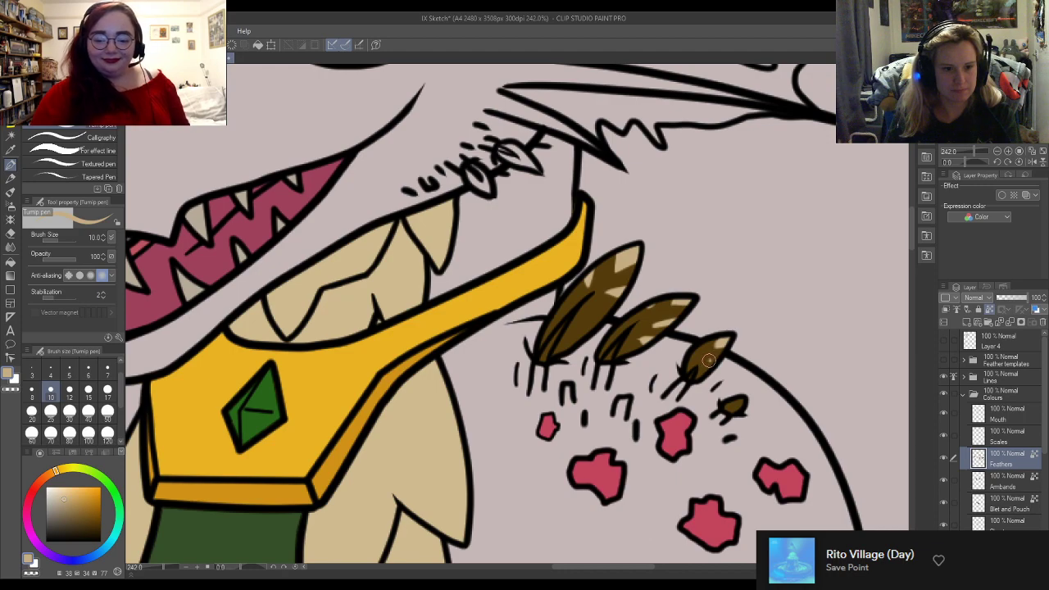
# Step: Refine the smallest shoulder feather's beige tip with brown and add a beige marking to the third feather
pyautogui.keyDown('alt'); pyautogui.click(734, 404); pyautogui.keyUp('alt')
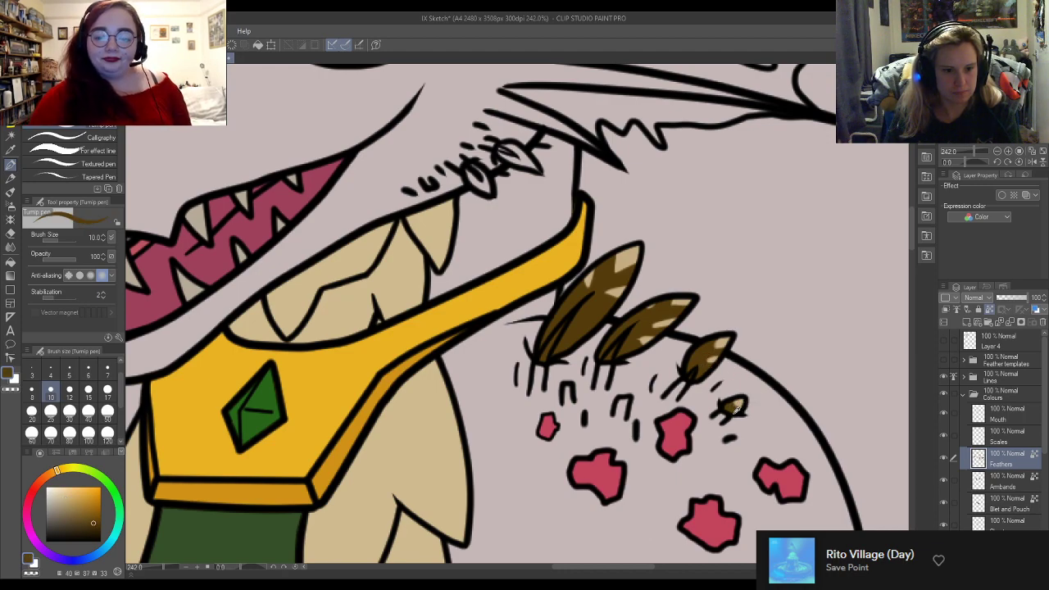
pyautogui.keyDown('alt'); pyautogui.click(725, 343); pyautogui.keyUp('alt')
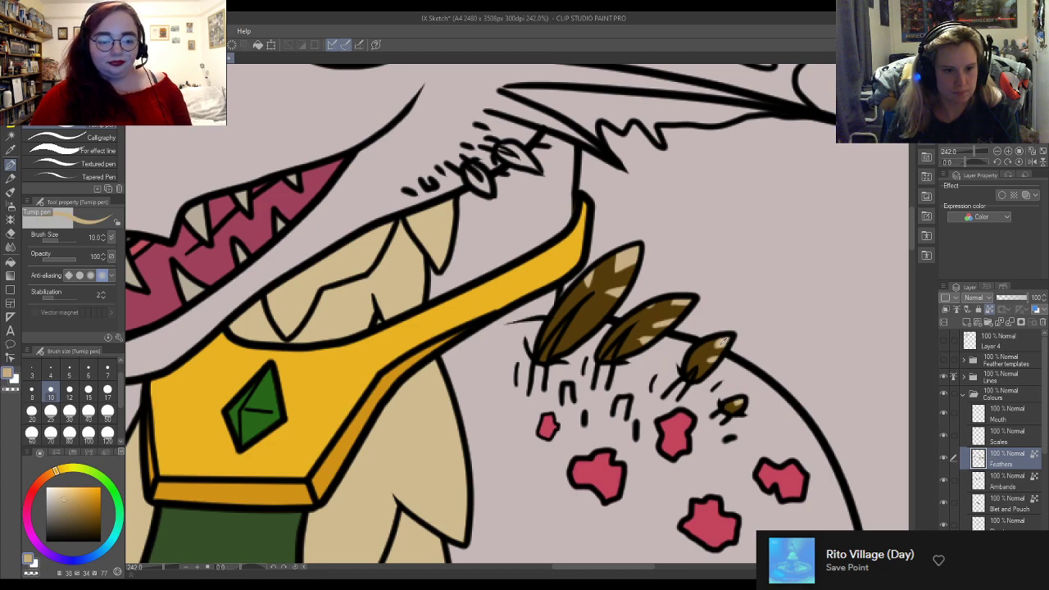
pyautogui.keyDown('alt'); pyautogui.click(696, 355); pyautogui.keyUp('alt')
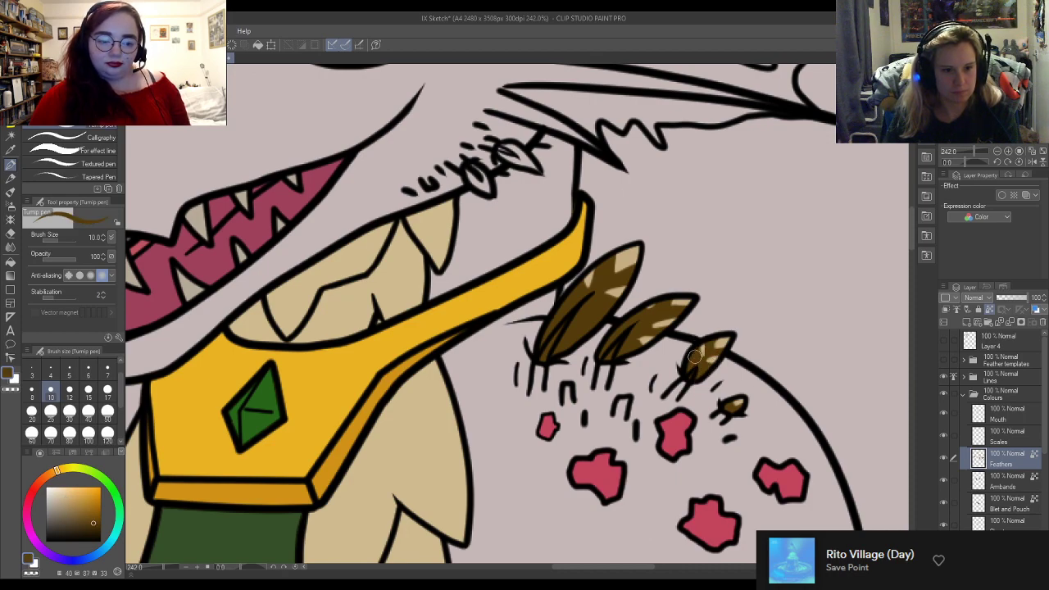
# Step: Paint further beige stripes along both sides of the second shoulder feather and thin them with sampled brown
pyautogui.keyDown('alt'); pyautogui.click(611, 262); pyautogui.keyUp('alt')
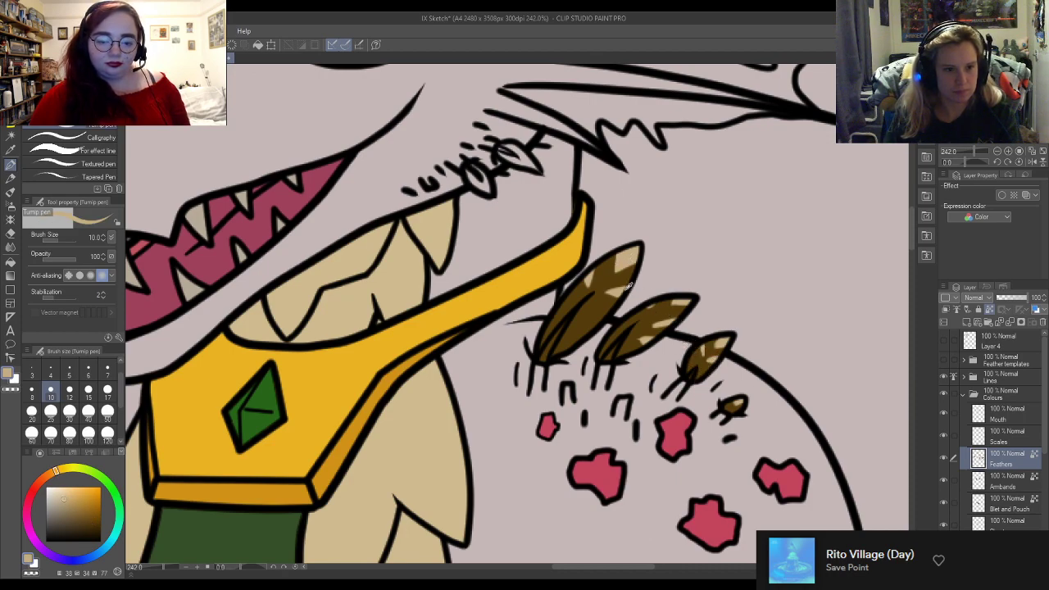
pyautogui.moveTo(654, 324)
pyautogui.mouseDown()
pyautogui.moveTo(689, 324)
pyautogui.moveTo(681, 336)
pyautogui.mouseUp()
pyautogui.keyDown('alt'); pyautogui.click(663, 316); pyautogui.keyUp('alt')
pyautogui.keyDown('alt'); pyautogui.click(659, 326); pyautogui.keyUp('alt')
pyautogui.keyDown('alt'); pyautogui.click(657, 330); pyautogui.keyUp('alt')
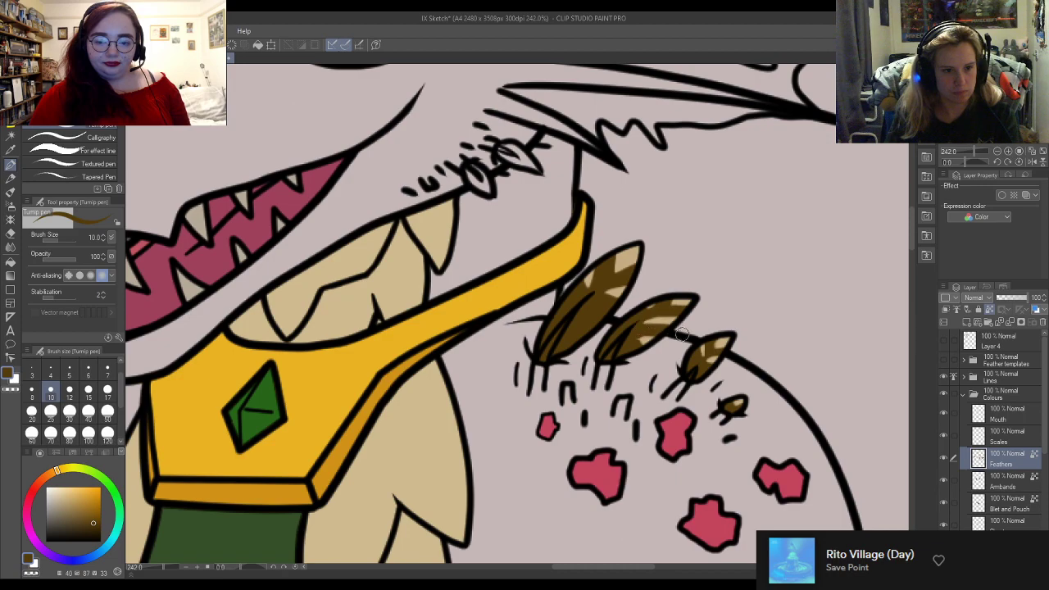
pyautogui.keyDown('alt'); pyautogui.click(638, 260); pyautogui.keyUp('alt')
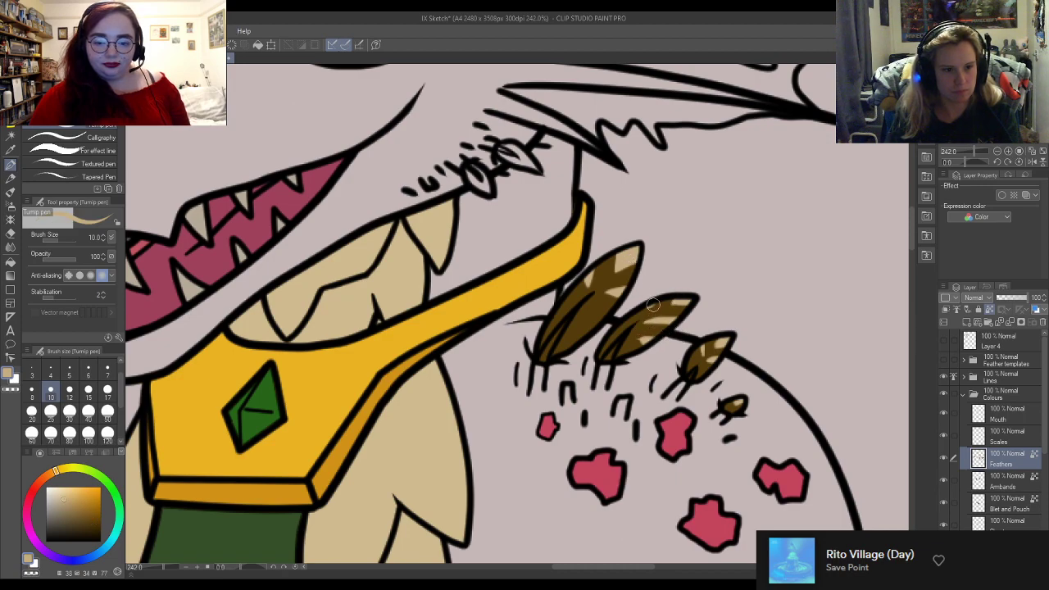
pyautogui.keyDown('alt'); pyautogui.click(656, 305); pyautogui.keyUp('alt')
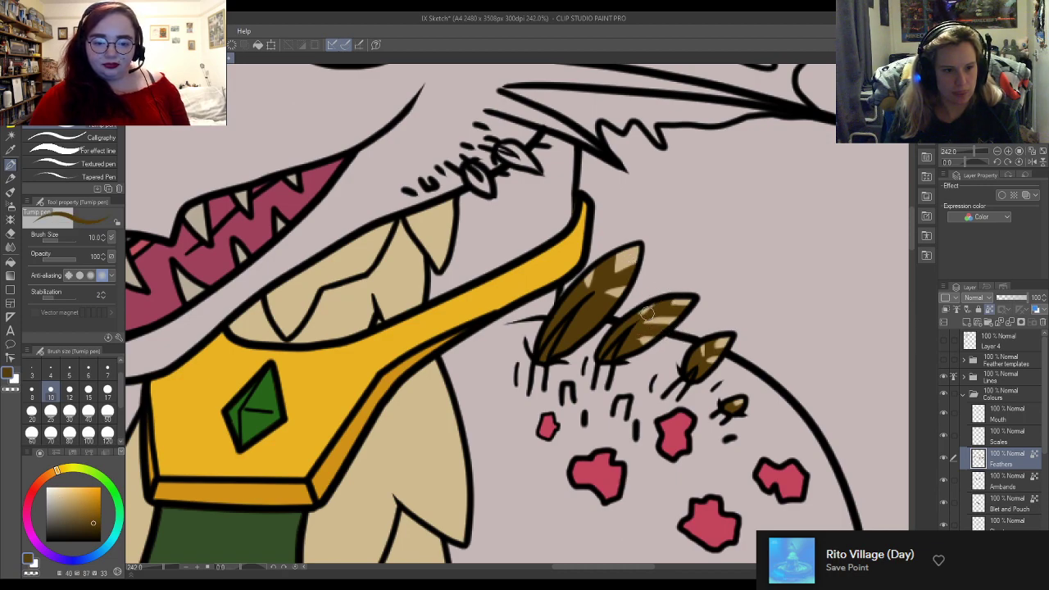
pyautogui.keyDown('alt'); pyautogui.click(629, 262); pyautogui.keyUp('alt')
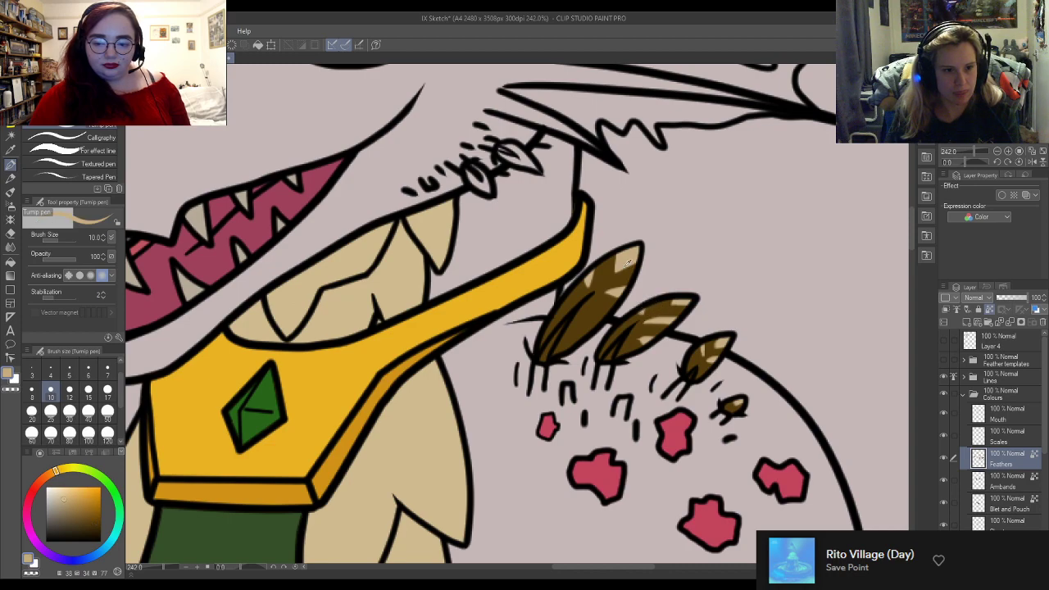
pyautogui.keyDown('alt'); pyautogui.click(631, 320); pyautogui.keyUp('alt')
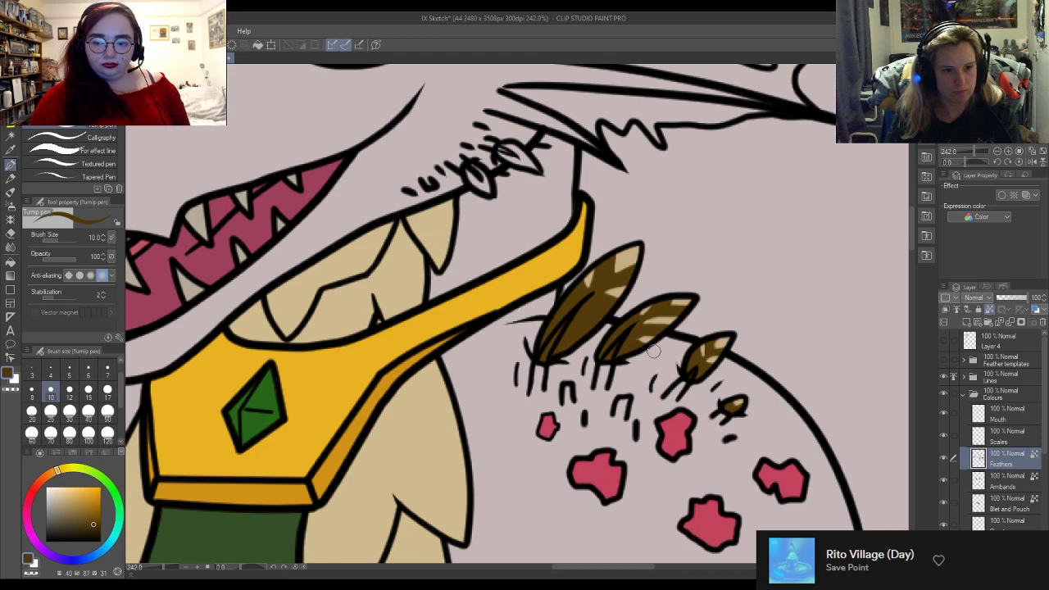
# Step: Add a beige stripe to the middle of the largest shoulder feather and narrow it with brown
pyautogui.keyDown('alt'); pyautogui.click(631, 257); pyautogui.keyUp('alt')
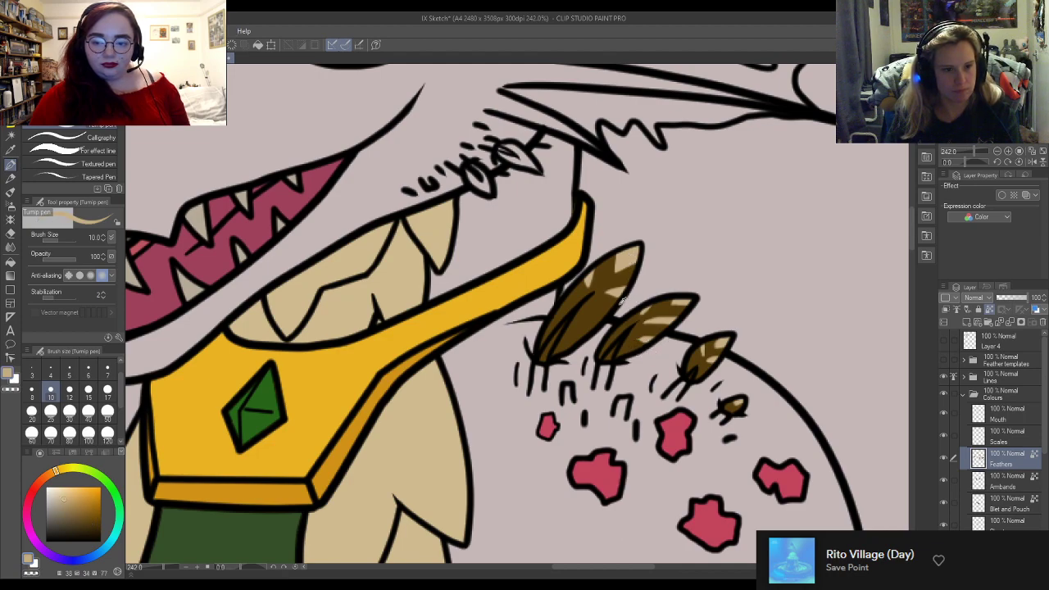
pyautogui.keyDown('alt'); pyautogui.click(607, 309); pyautogui.keyUp('alt')
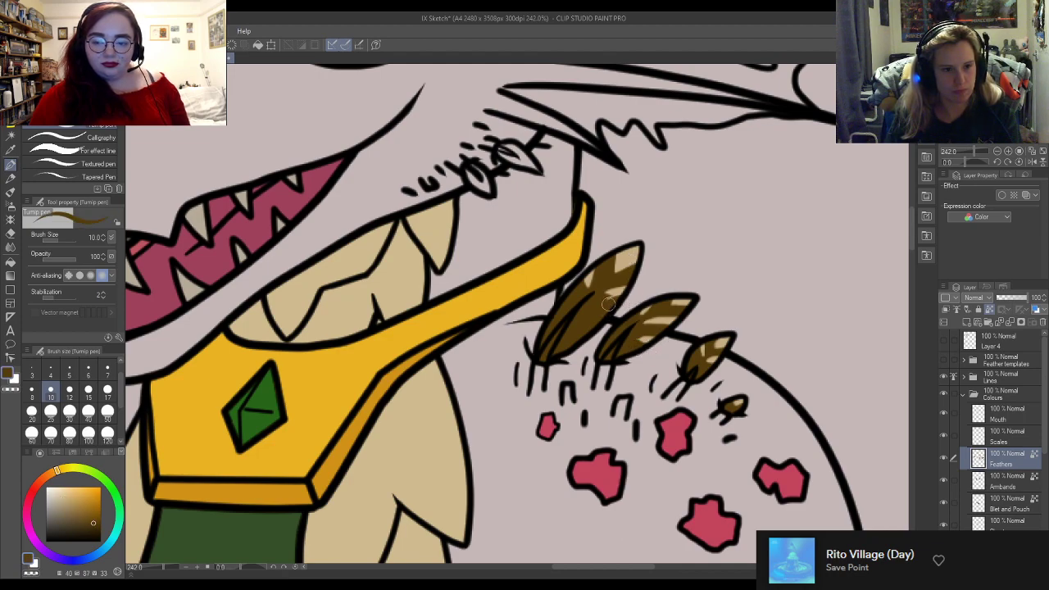
pyautogui.keyDown('alt'); pyautogui.click(608, 293); pyautogui.keyUp('alt')
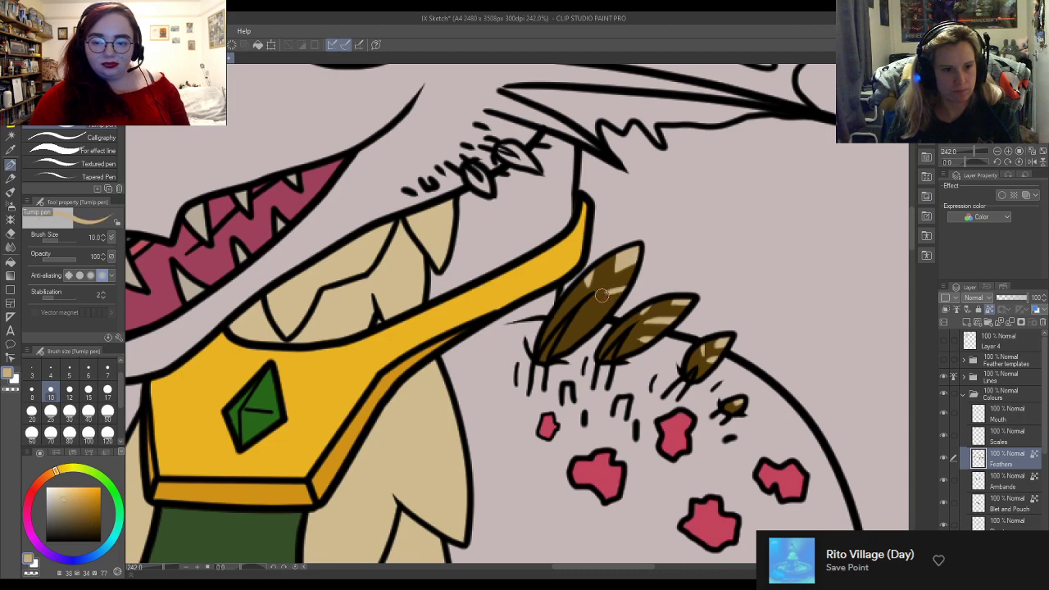
pyautogui.moveTo(602, 296); pyautogui.dragTo(626, 292)
pyautogui.keyDown('alt'); pyautogui.click(602, 305); pyautogui.keyUp('alt')
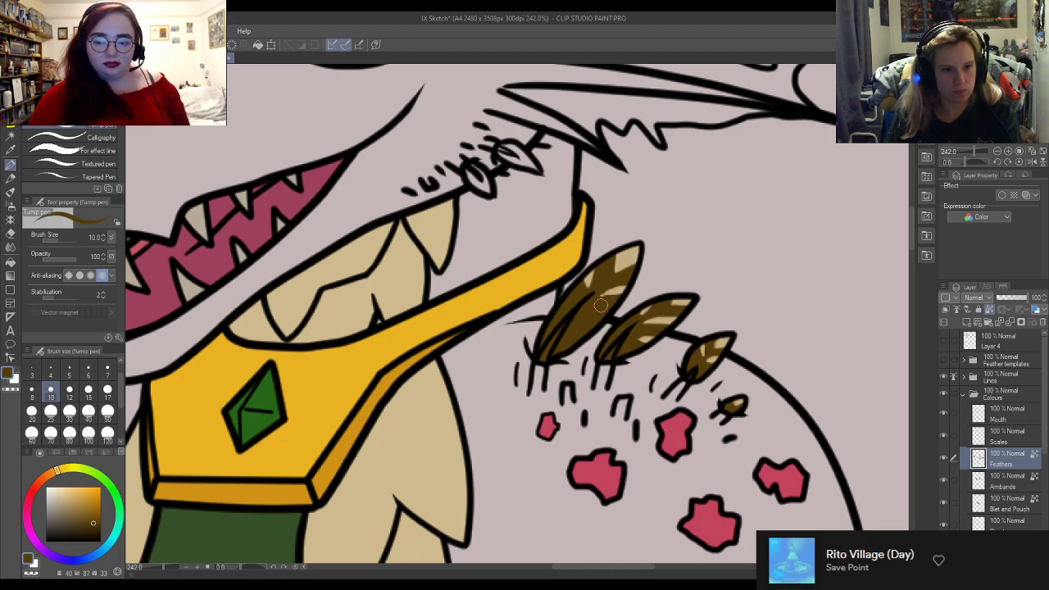
# Step: Paint beige stripes on the lower half of the largest shoulder feather and trim them with the feather brown
pyautogui.keyDown('alt'); pyautogui.click(628, 256); pyautogui.keyUp('alt')
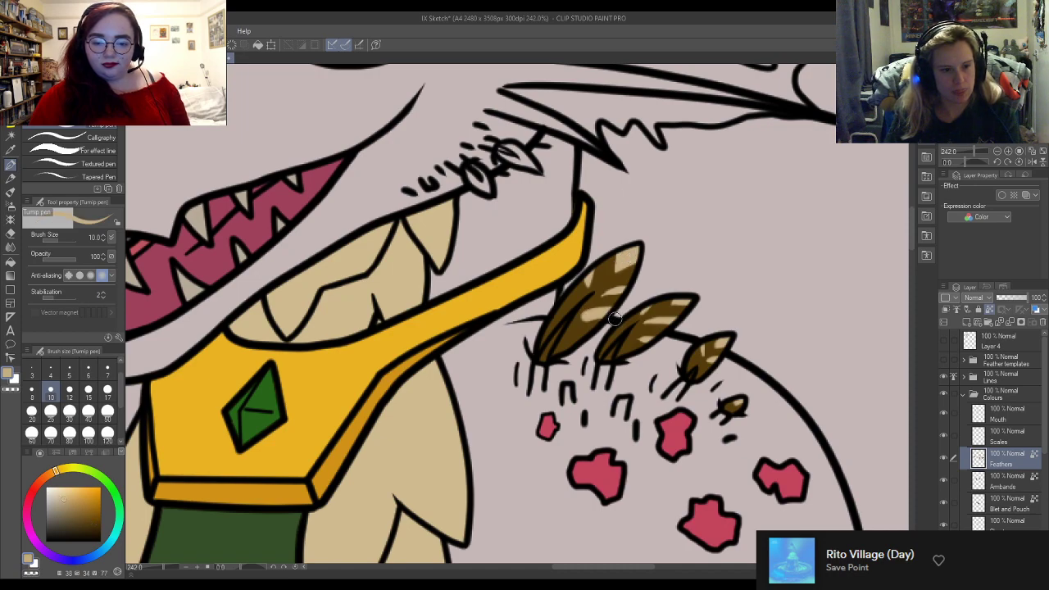
pyautogui.keyDown('alt'); pyautogui.click(605, 305); pyautogui.keyUp('alt')
pyautogui.moveTo(611, 305); pyautogui.dragTo(572, 328)
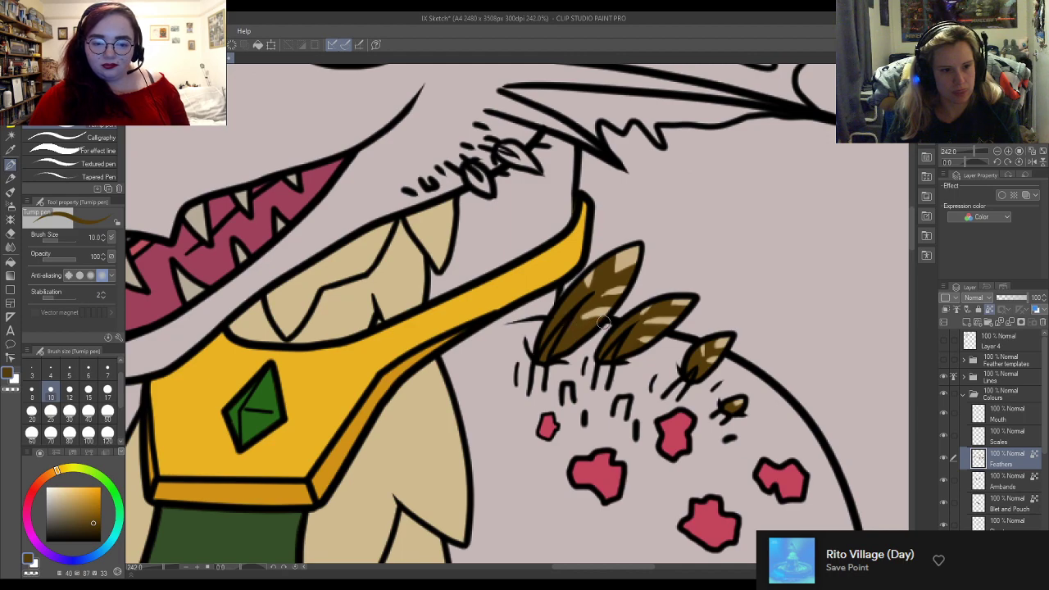
pyautogui.keyDown('alt'); pyautogui.click(632, 274); pyautogui.keyUp('alt')
pyautogui.moveTo(561, 305); pyautogui.dragTo(568, 313)
pyautogui.keyDown('alt'); pyautogui.click(575, 328); pyautogui.keyUp('alt')
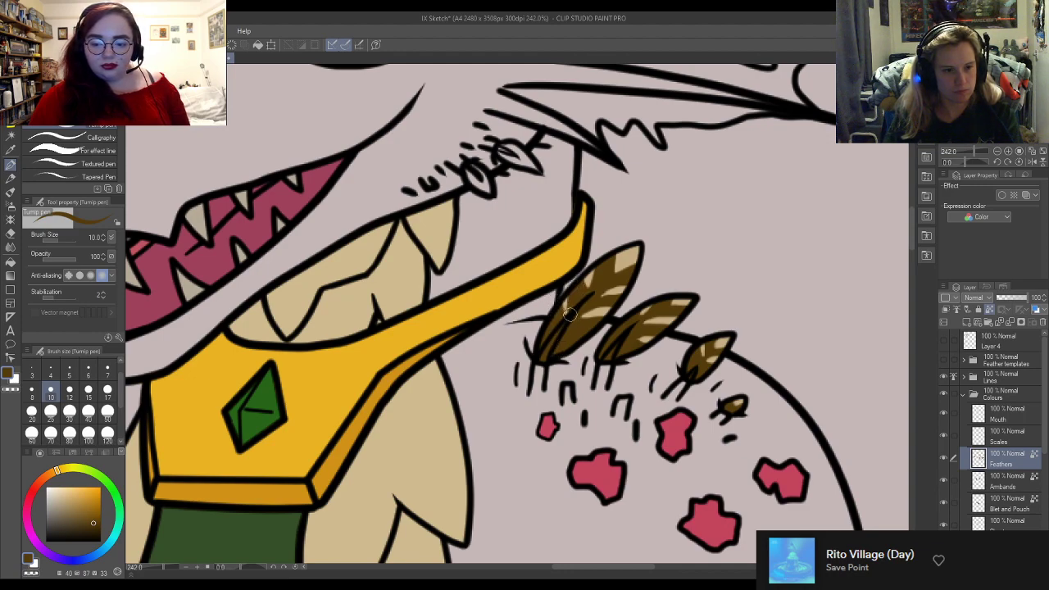
# Step: Check the striped shoulder feathers against the whole figure, look through the colour layers and hide the Feathers layer
pyautogui.scroll(-3, 694, 215)
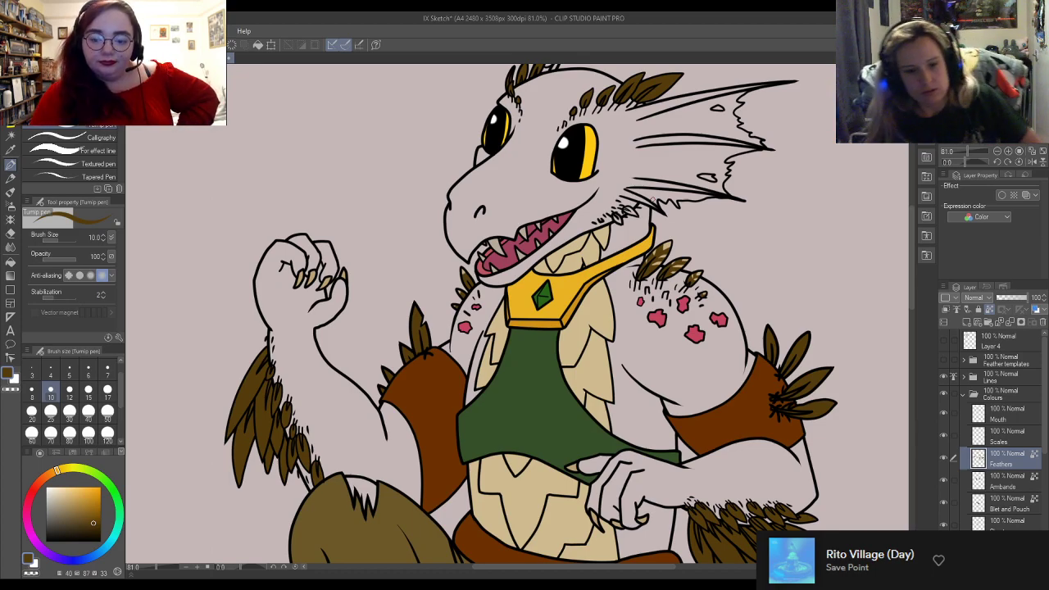
pyautogui.scroll(-2, 679, 222)
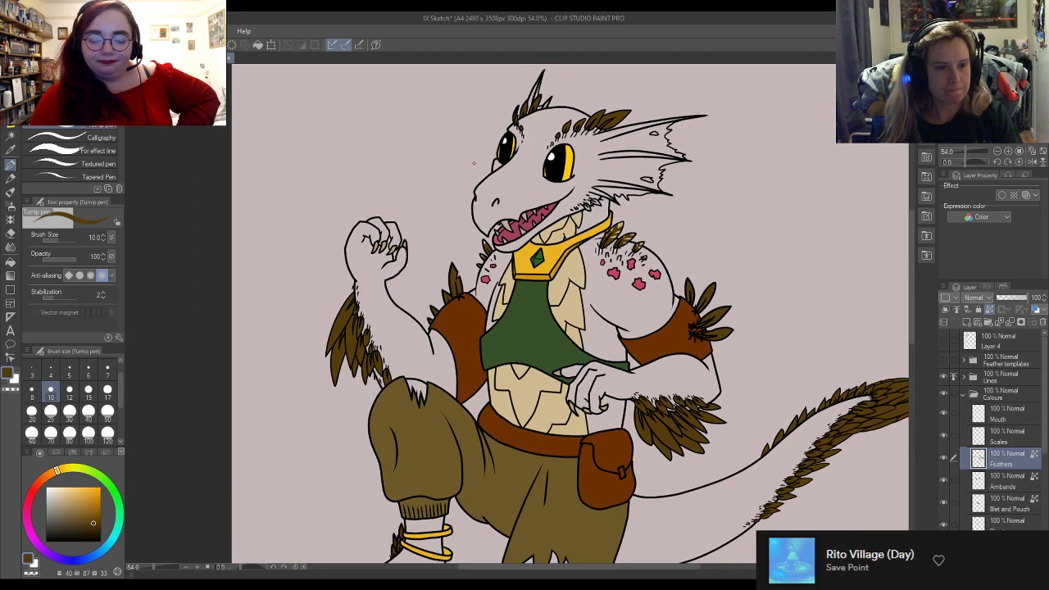
pyautogui.scroll(-4, 994, 500)
pyautogui.scroll(-3, 994, 500)
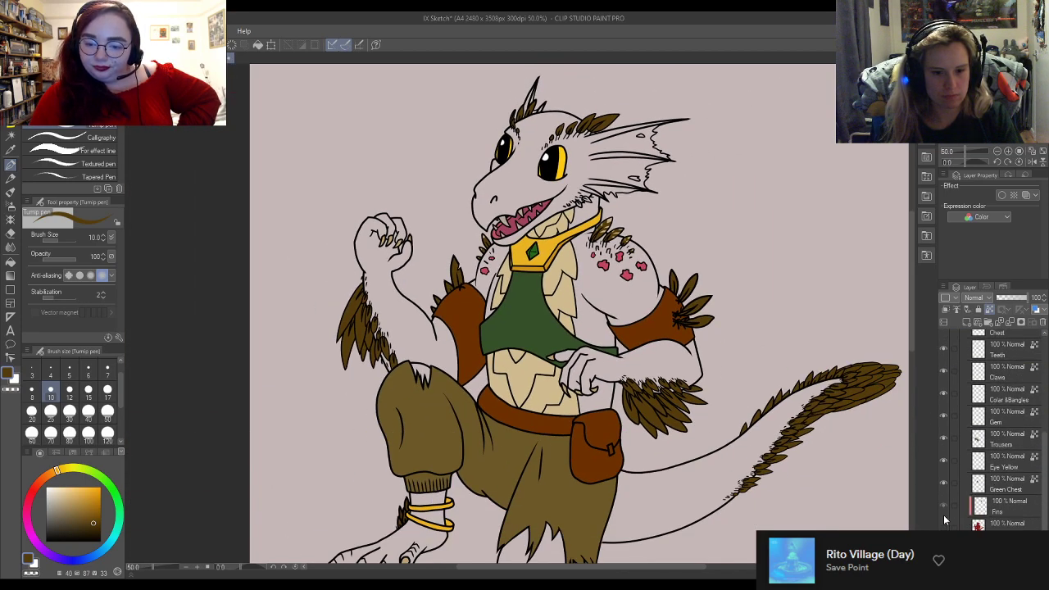
pyautogui.scroll(1, 857, 348)
pyautogui.scroll(6, 951, 429)
pyautogui.click(951, 415)
pyautogui.click(943, 415)
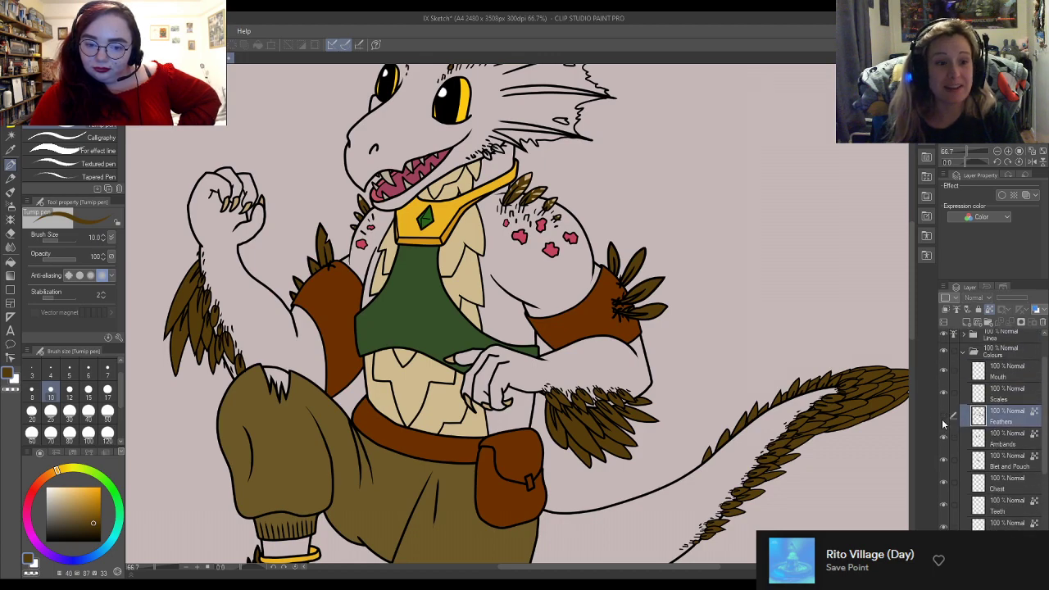
# Step: Check the rough colours on Layer 6 by showing and hiding it, and make the Feathers layer visible again
pyautogui.scroll(-6, 1000, 459)
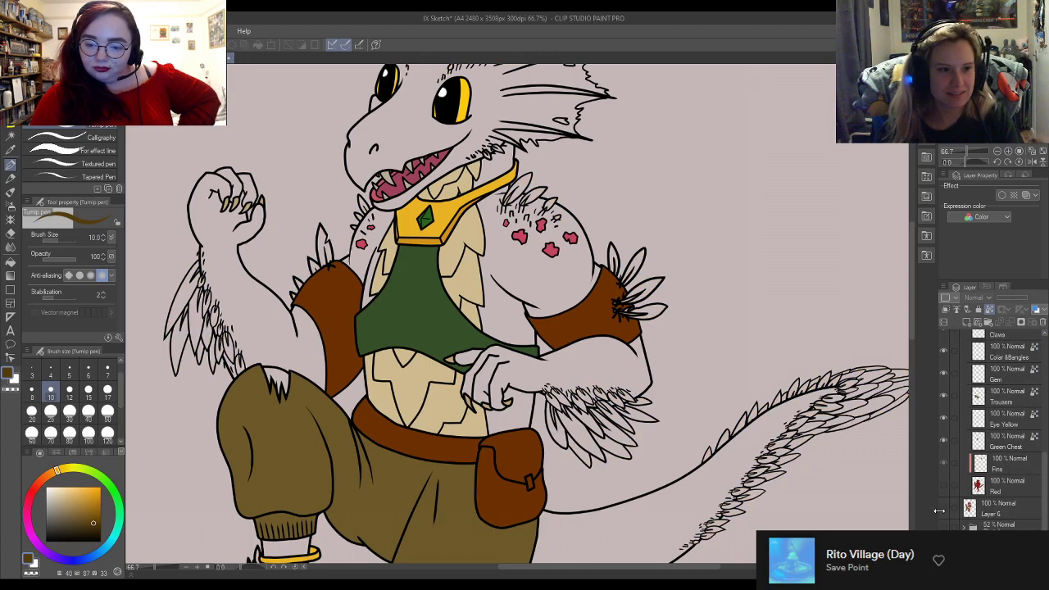
pyautogui.click(944, 510)
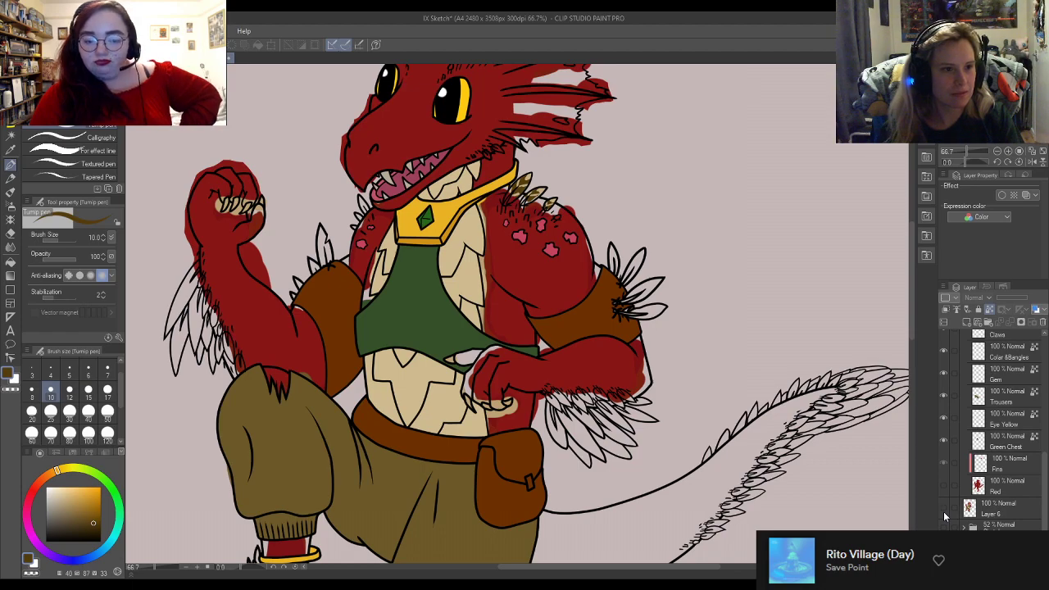
pyautogui.click(944, 510)
pyautogui.scroll(6, 964, 431)
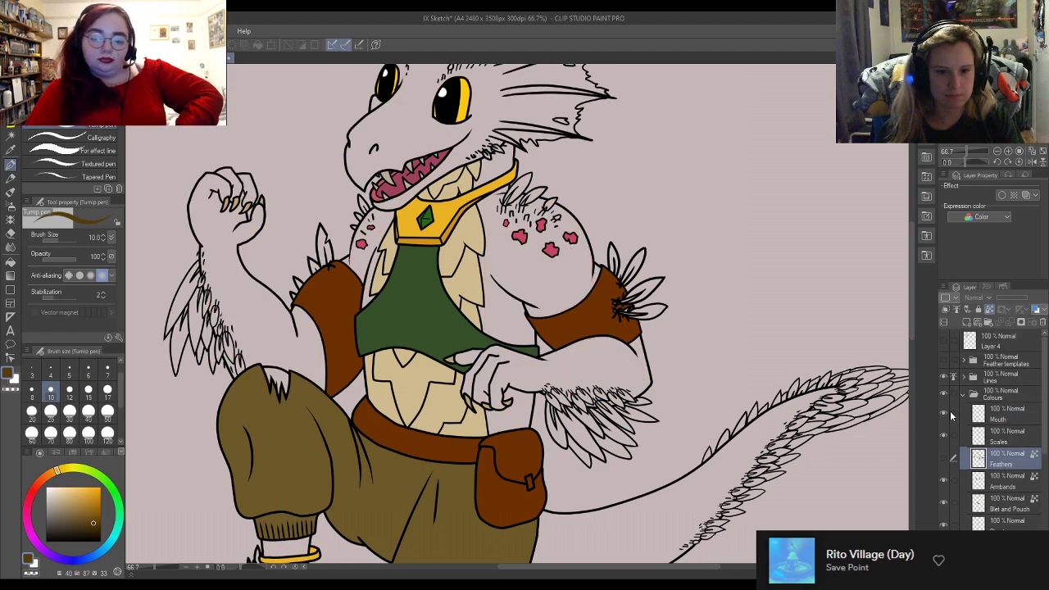
pyautogui.click(945, 459)
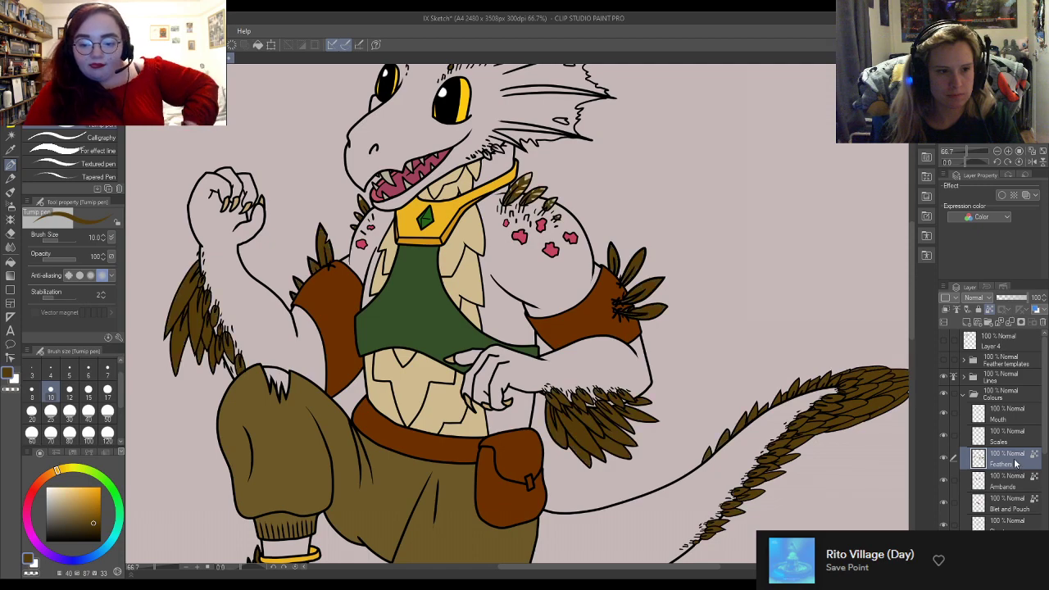
# Step: Paint a beige tip and stripes on the largest feather of the far shoulder, shaping them with sampled brown
pyautogui.scroll(2, 532, 183)
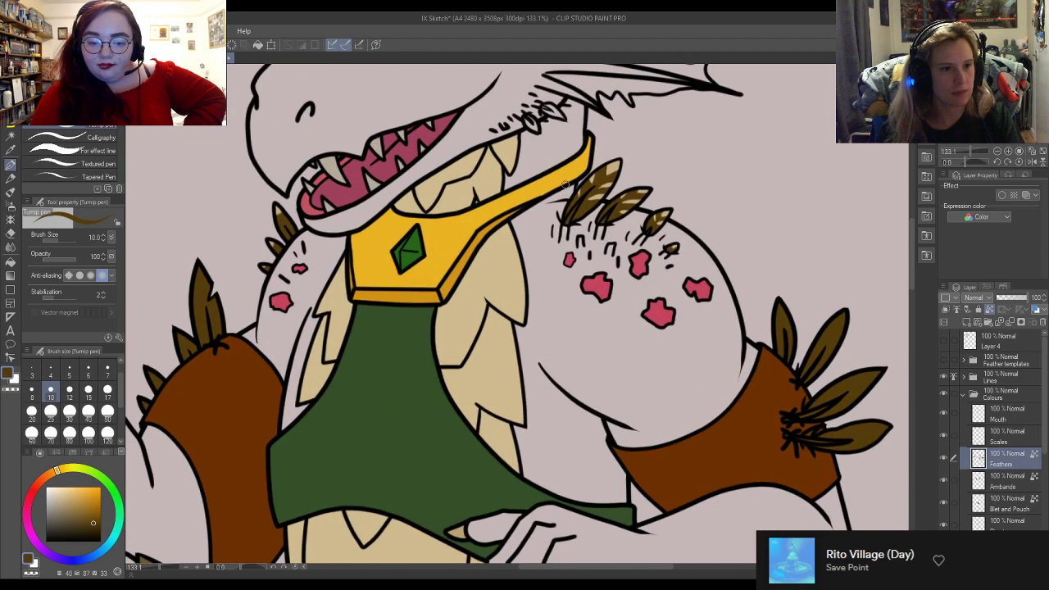
pyautogui.scroll(-3, 534, 183)
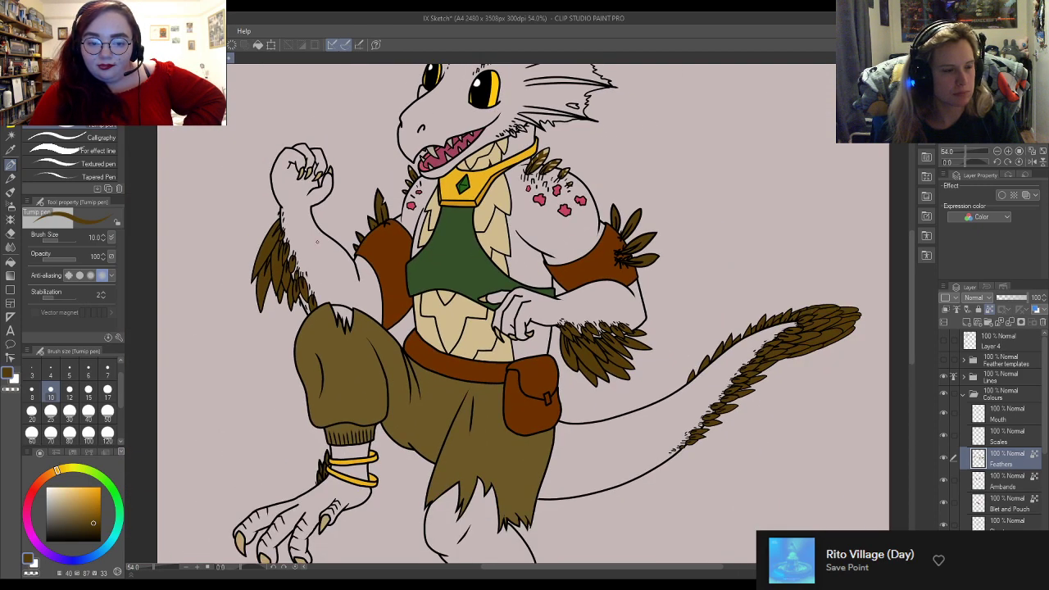
pyautogui.scroll(-1, 320, 240)
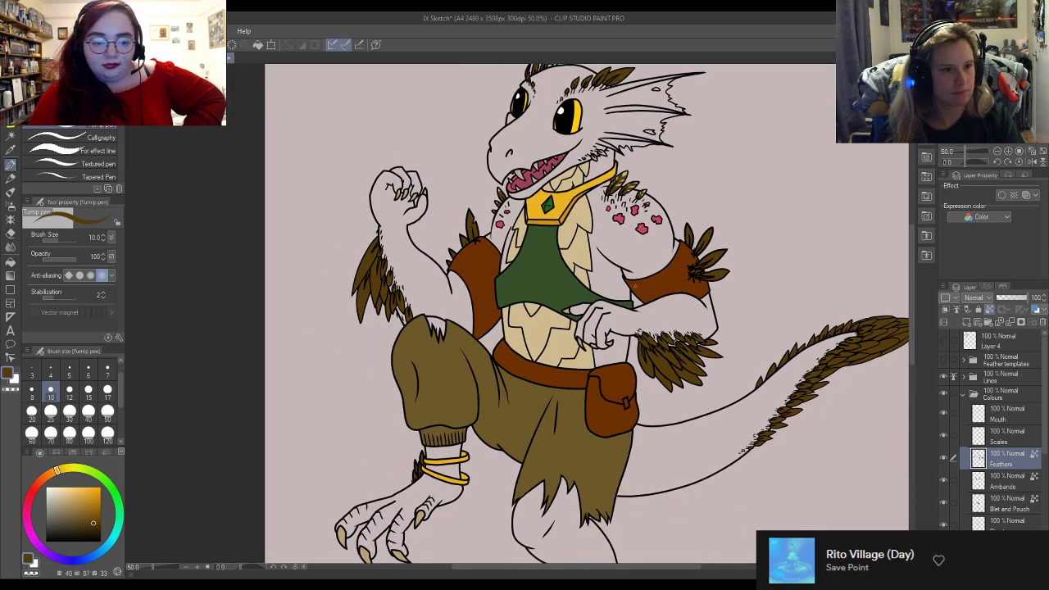
pyautogui.scroll(5, 492, 184)
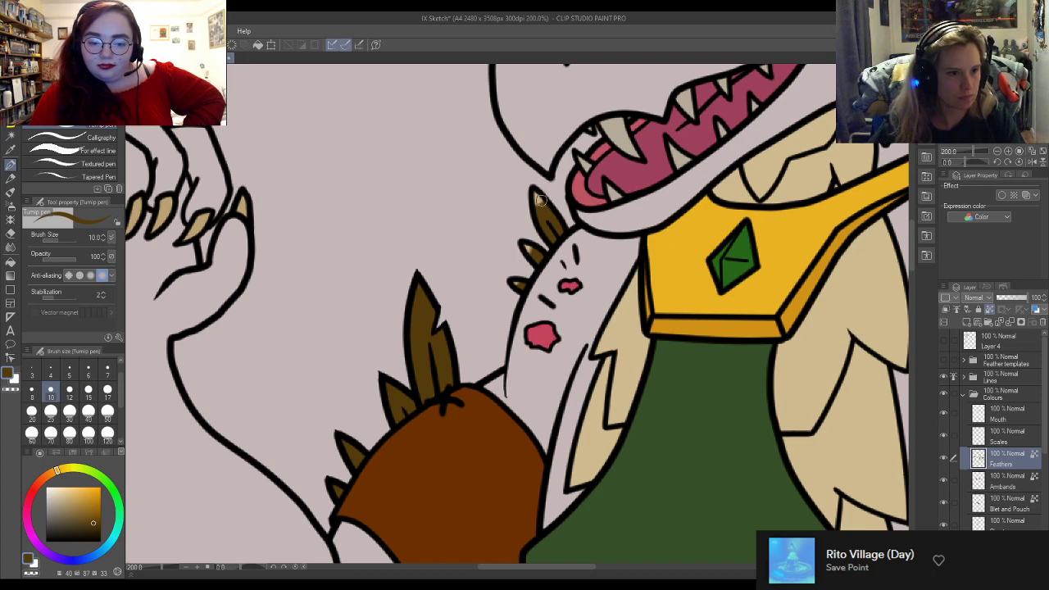
pyautogui.keyDown('alt'); pyautogui.click(538, 195); pyautogui.keyUp('alt')
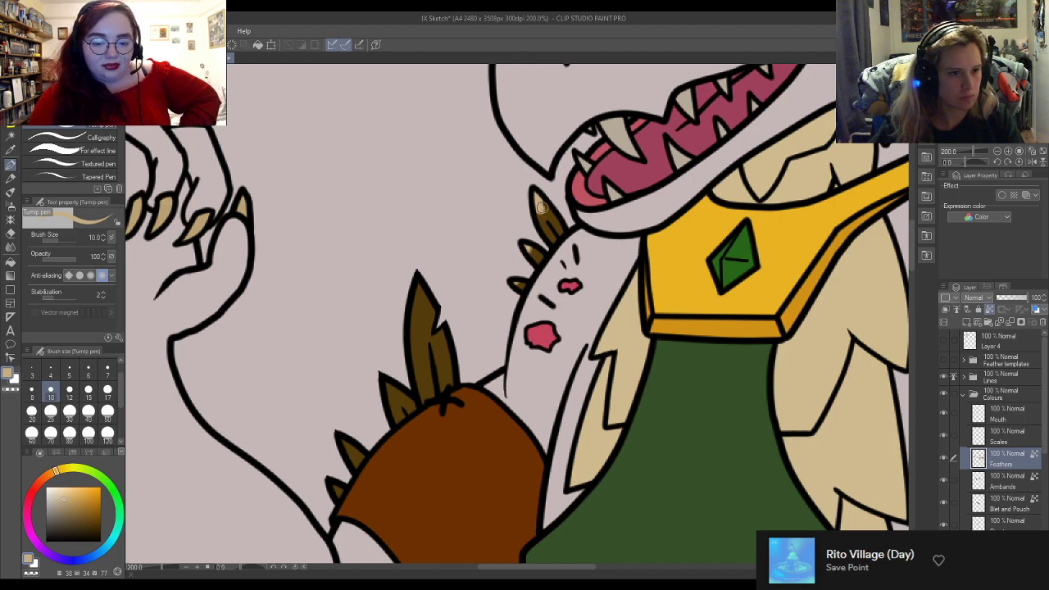
pyautogui.keyDown('alt'); pyautogui.click(549, 213); pyautogui.keyUp('alt')
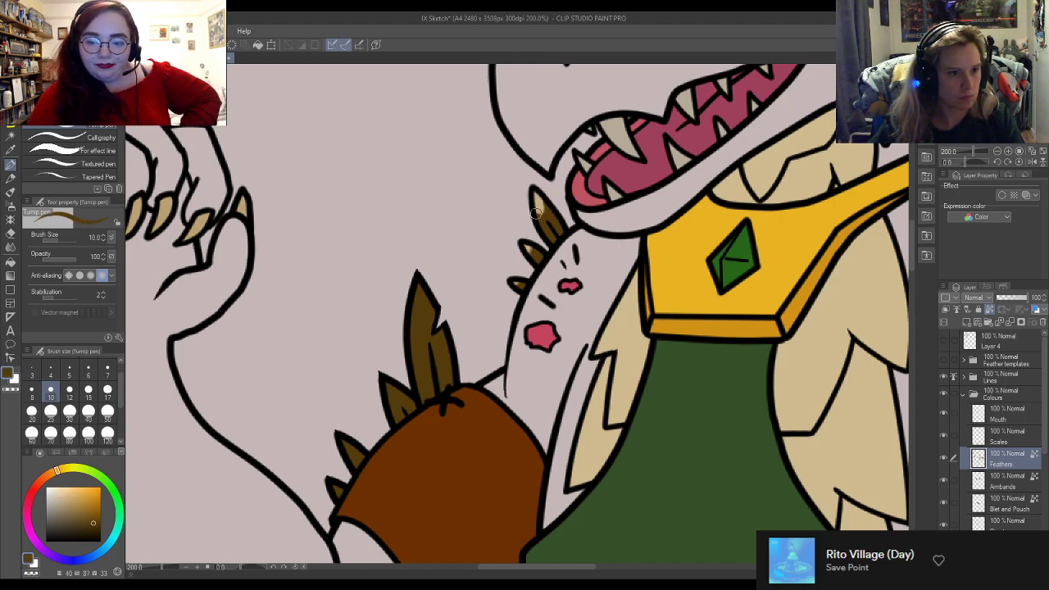
pyautogui.moveTo(547, 227); pyautogui.dragTo(539, 206)
pyautogui.keyDown('alt'); pyautogui.click(538, 197); pyautogui.keyUp('alt')
pyautogui.keyDown('alt'); pyautogui.click(550, 218); pyautogui.keyUp('alt')
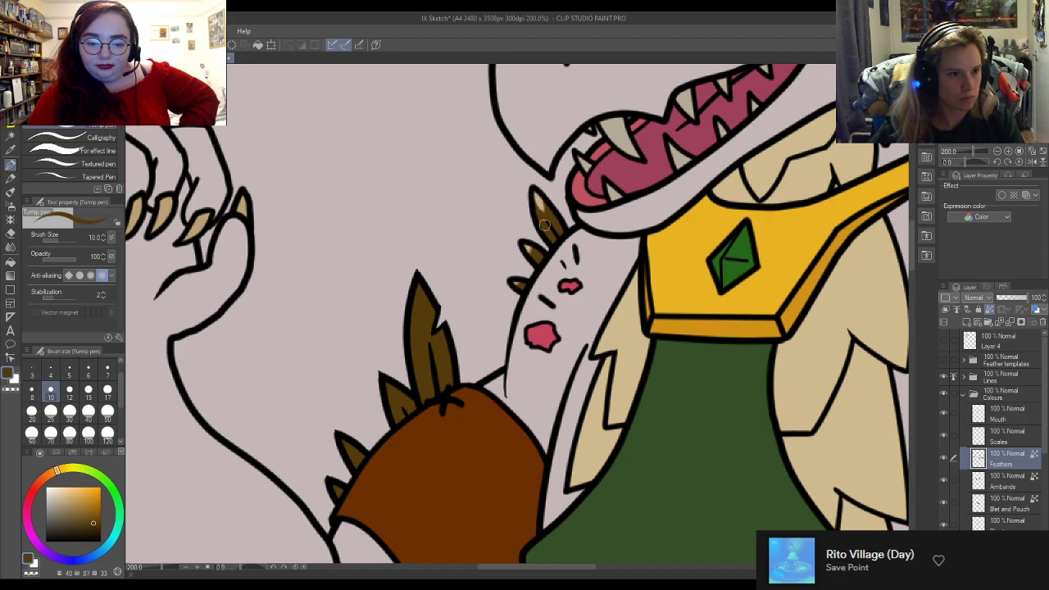
pyautogui.keyDown('alt'); pyautogui.click(544, 202); pyautogui.keyUp('alt')
pyautogui.moveTo(552, 224); pyautogui.dragTo(559, 202)
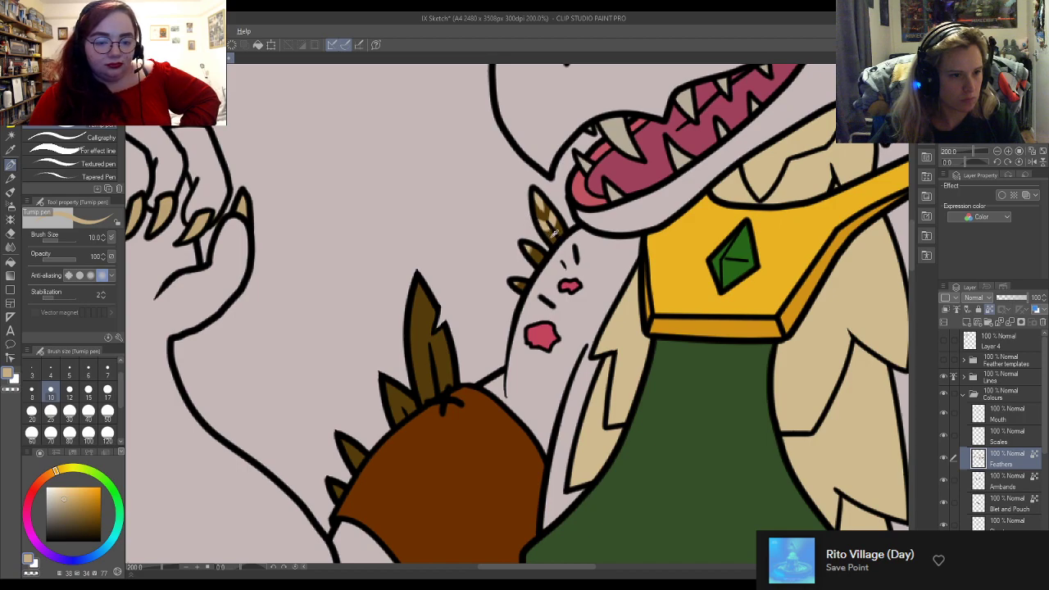
# Step: Add a beige tip to the middle feather of the far shoulder and refine the largest feather's stripes with brown
pyautogui.moveTo(529, 250); pyautogui.dragTo(523, 244)
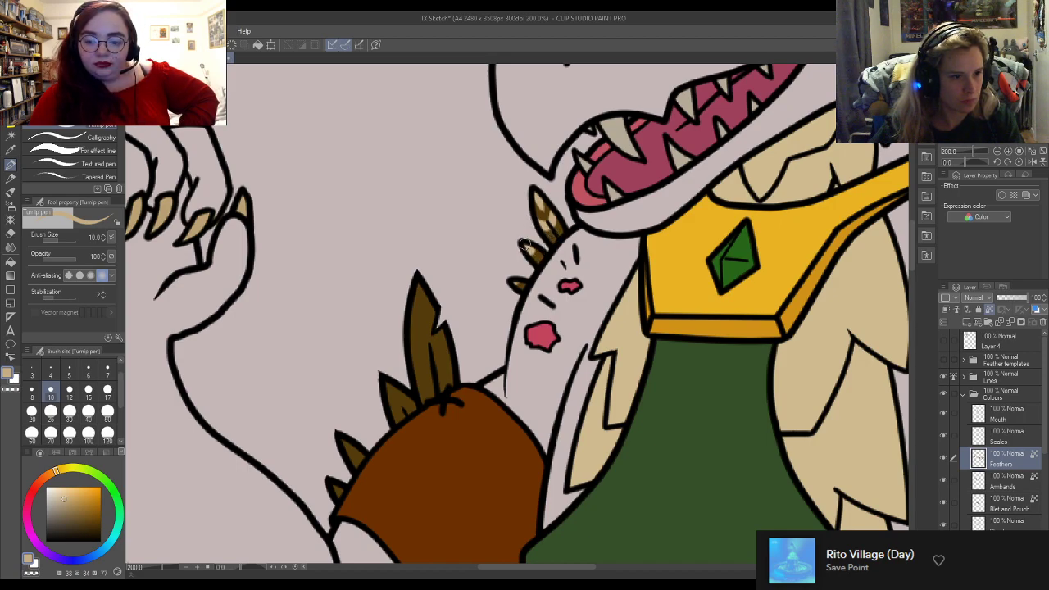
pyautogui.keyDown('alt'); pyautogui.click(541, 251); pyautogui.keyUp('alt')
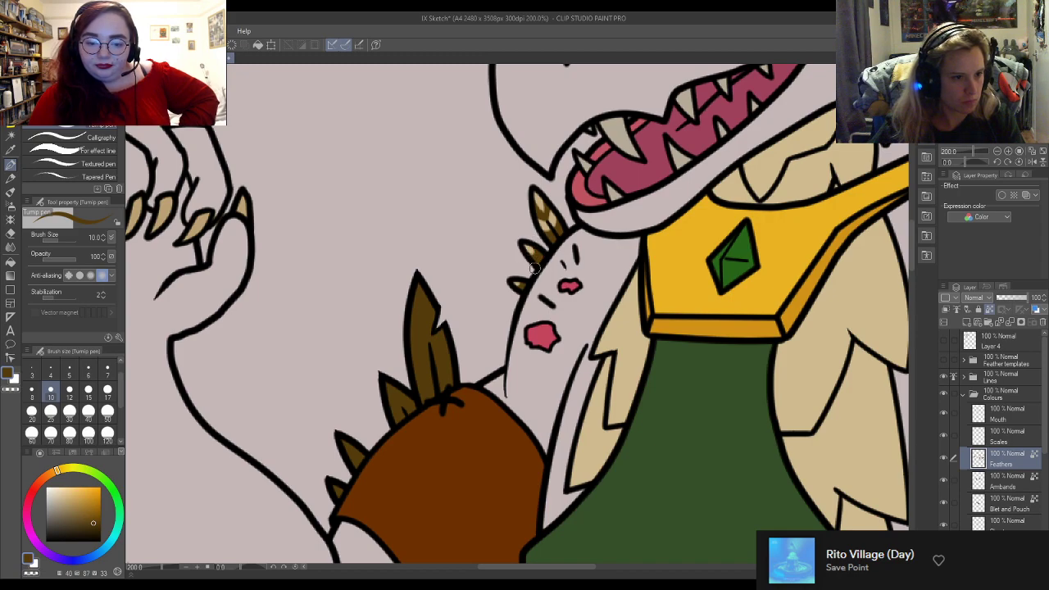
pyautogui.keyDown('alt'); pyautogui.click(543, 195); pyautogui.keyUp('alt')
pyautogui.keyDown('alt'); pyautogui.click(558, 228); pyautogui.keyUp('alt')
pyautogui.moveTo(557, 234); pyautogui.dragTo(554, 213)
pyautogui.keyDown('alt'); pyautogui.click(544, 200); pyautogui.keyUp('alt')
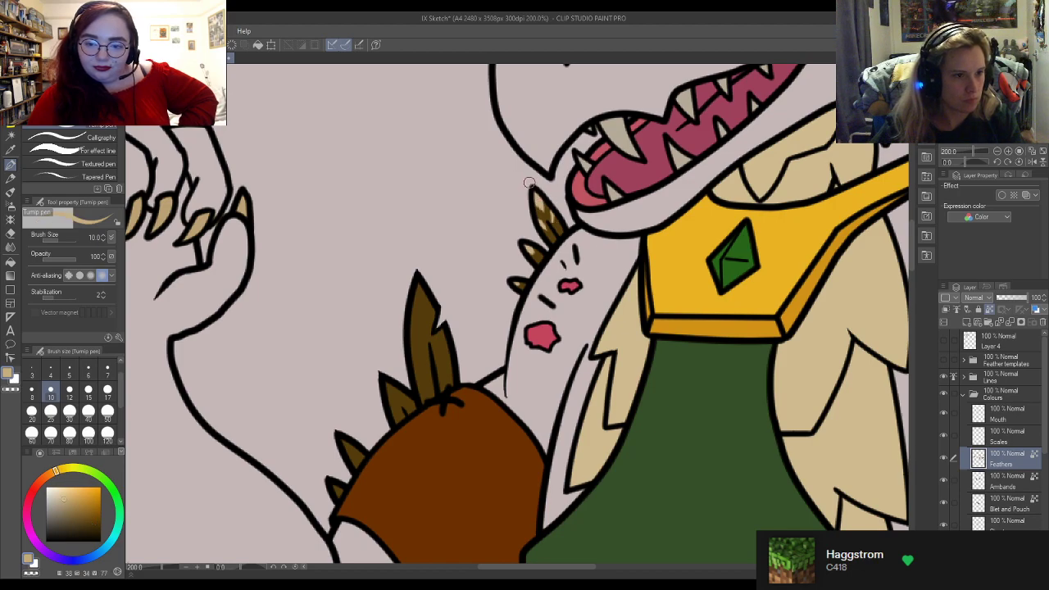
# Step: Paint a beige tip on the small rounded feather near the inner edge of the raised forearm's feathers
pyautogui.scroll(-10, 445, 254)
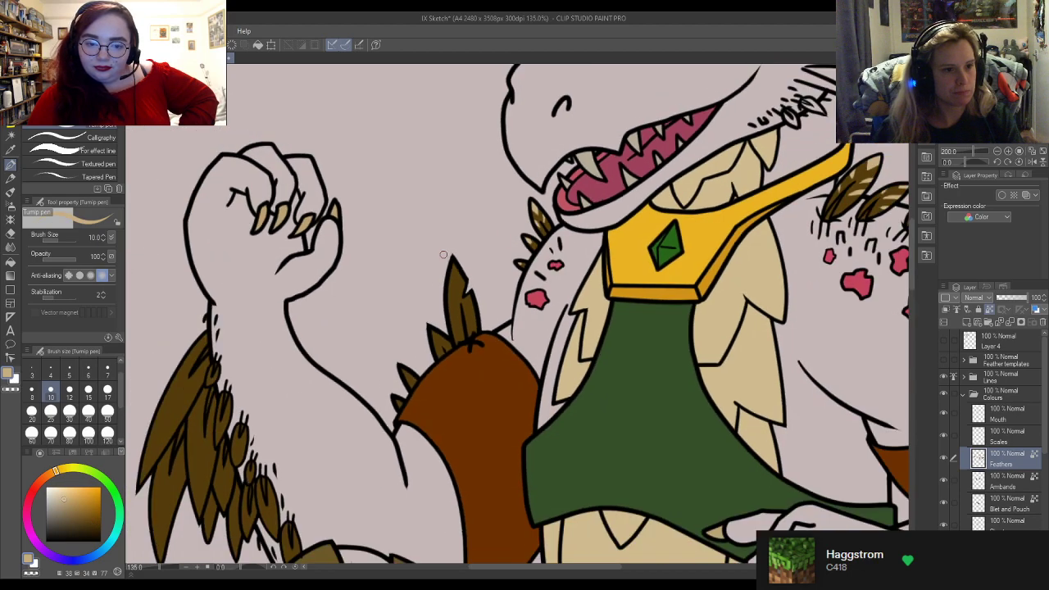
pyautogui.scroll(2, 680, 161)
pyautogui.scroll(-2, 679, 162)
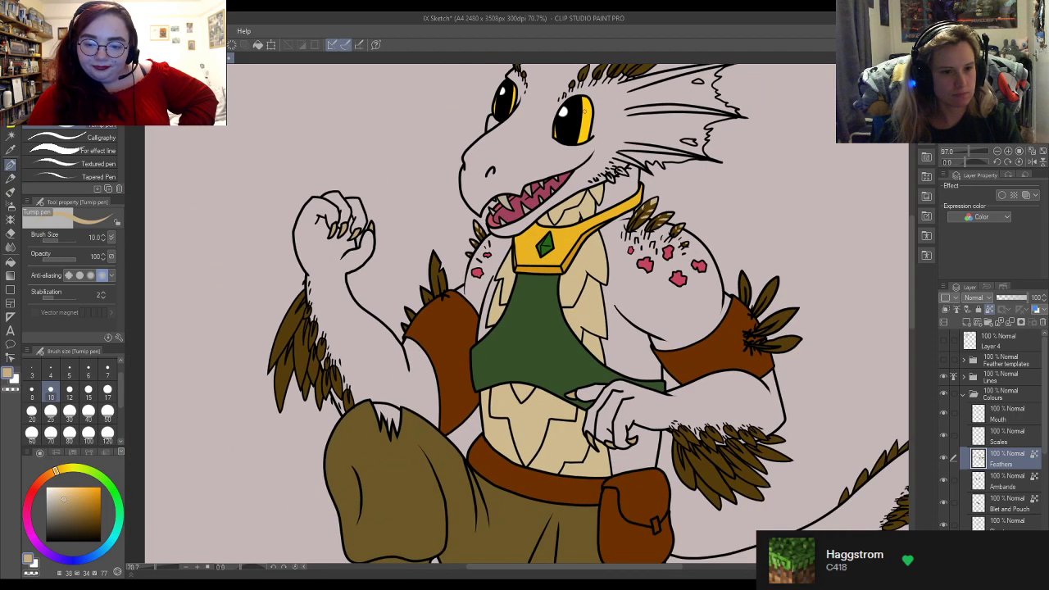
pyautogui.scroll(-3, 583, 152)
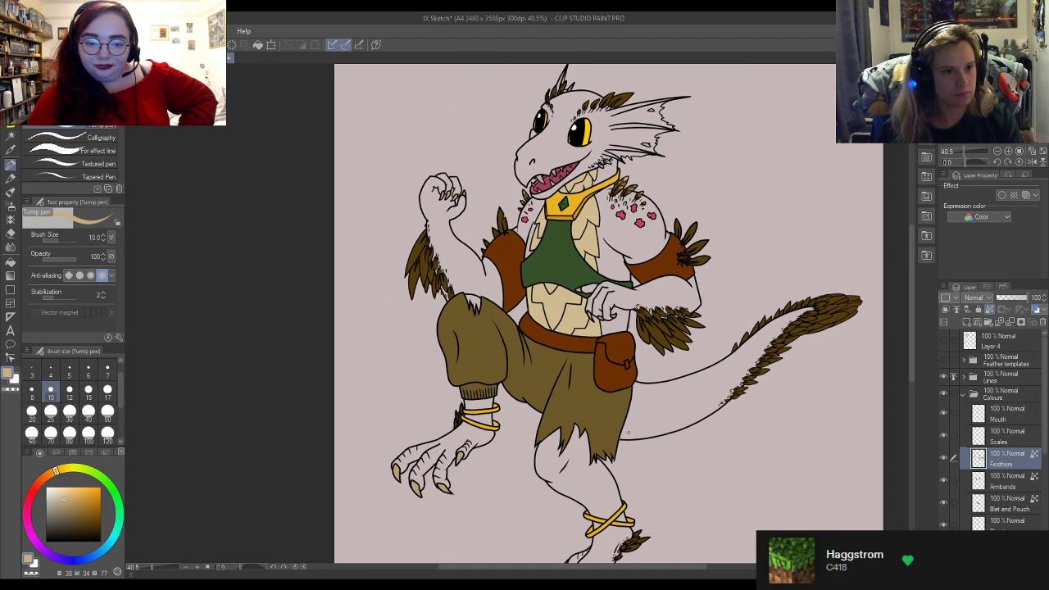
pyautogui.scroll(1, 651, 380)
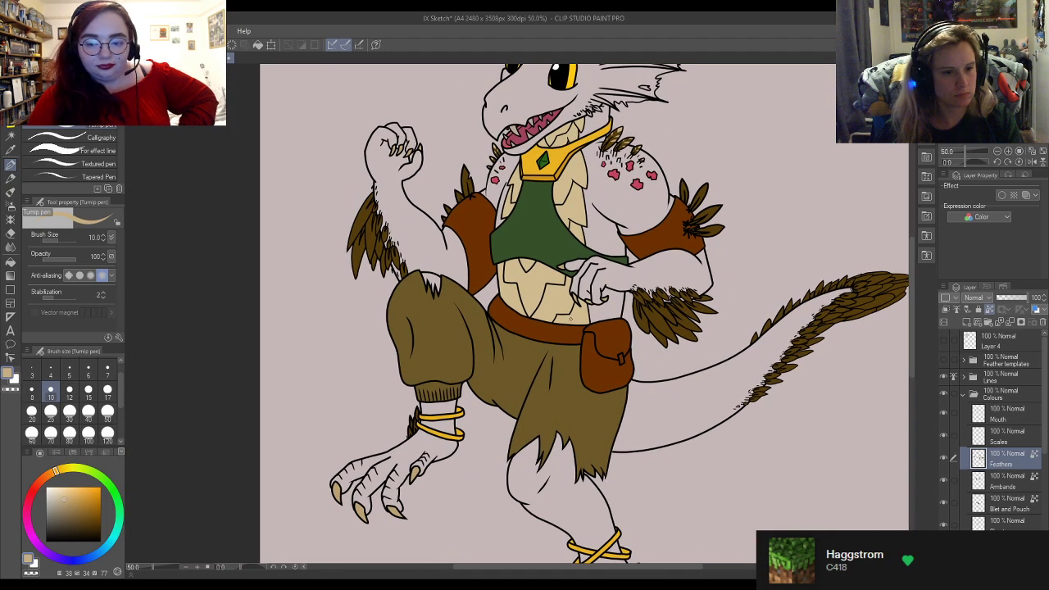
pyautogui.scroll(9, 451, 279)
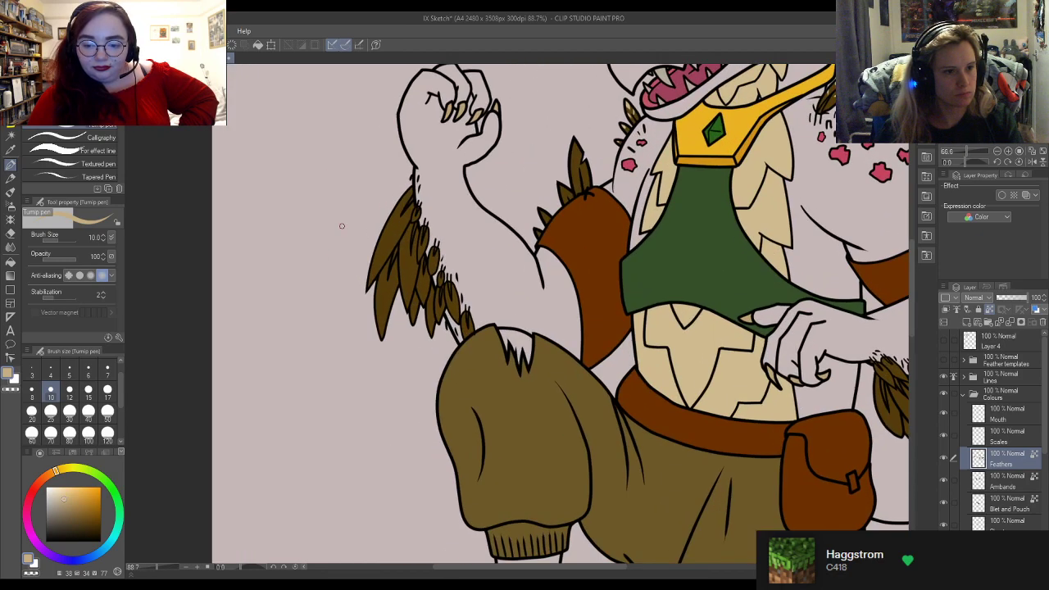
pyautogui.scroll(1, 452, 280)
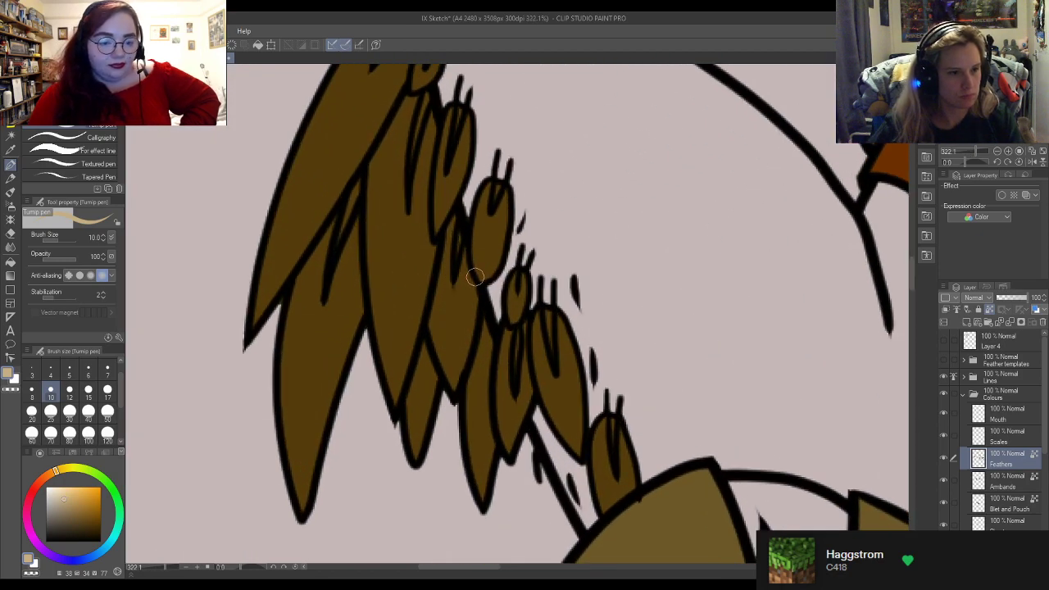
pyautogui.moveTo(473, 254)
pyautogui.mouseDown()
pyautogui.moveTo(481, 281)
pyautogui.moveTo(497, 267)
pyautogui.moveTo(482, 283)
pyautogui.moveTo(483, 258)
pyautogui.moveTo(489, 287)
pyautogui.moveTo(482, 251)
pyautogui.moveTo(477, 259)
pyautogui.moveTo(492, 282)
pyautogui.moveTo(500, 248)
pyautogui.moveTo(501, 289)
pyautogui.moveTo(471, 237)
pyautogui.moveTo(467, 256)
pyautogui.moveTo(478, 234)
pyautogui.moveTo(468, 312)
pyautogui.mouseUp()
pyautogui.keyDown('alt'); pyautogui.click(500, 241); pyautogui.keyUp('alt')
pyautogui.keyDown('alt'); pyautogui.click(487, 261); pyautogui.keyUp('alt')
# Step: Add beige stripes on both sides above the rounded forearm feather's tip and thin them with the feather brown
pyautogui.moveTo(496, 225)
pyautogui.mouseDown()
pyautogui.moveTo(512, 259)
pyautogui.moveTo(491, 253)
pyautogui.moveTo(475, 220)
pyautogui.moveTo(474, 251)
pyautogui.mouseUp()
pyautogui.keyDown('alt'); pyautogui.click(469, 267); pyautogui.keyUp('alt')
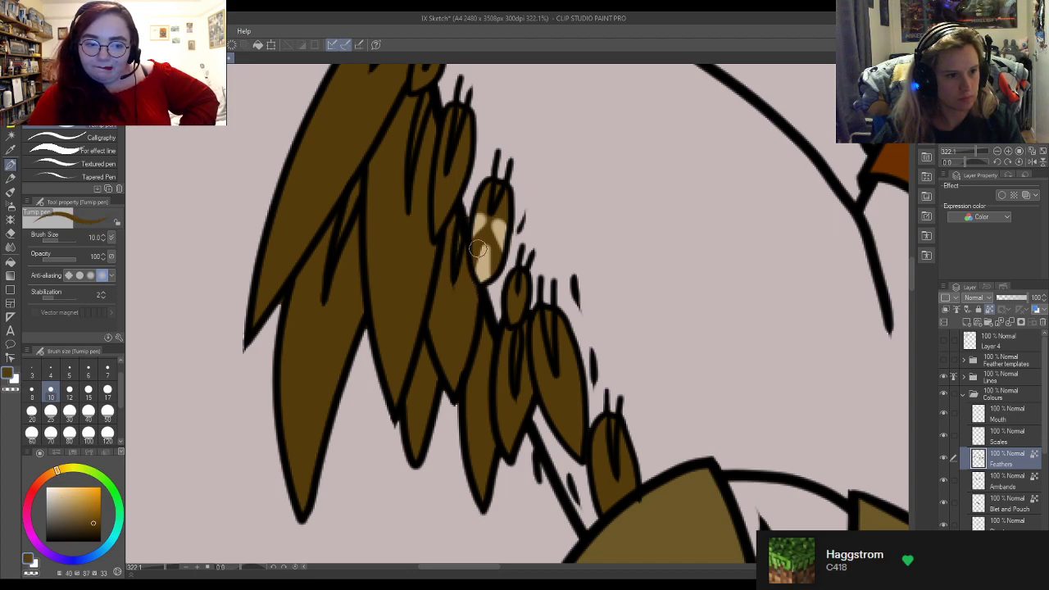
pyautogui.moveTo(481, 211)
pyautogui.mouseDown()
pyautogui.moveTo(489, 233)
pyautogui.moveTo(478, 243)
pyautogui.mouseUp()
pyautogui.moveTo(495, 206)
pyautogui.mouseDown()
pyautogui.moveTo(483, 234)
pyautogui.moveTo(497, 238)
pyautogui.moveTo(489, 215)
pyautogui.moveTo(504, 222)
pyautogui.moveTo(482, 211)
pyautogui.moveTo(487, 203)
pyautogui.moveTo(471, 218)
pyautogui.moveTo(485, 204)
pyautogui.moveTo(508, 205)
pyautogui.mouseUp()
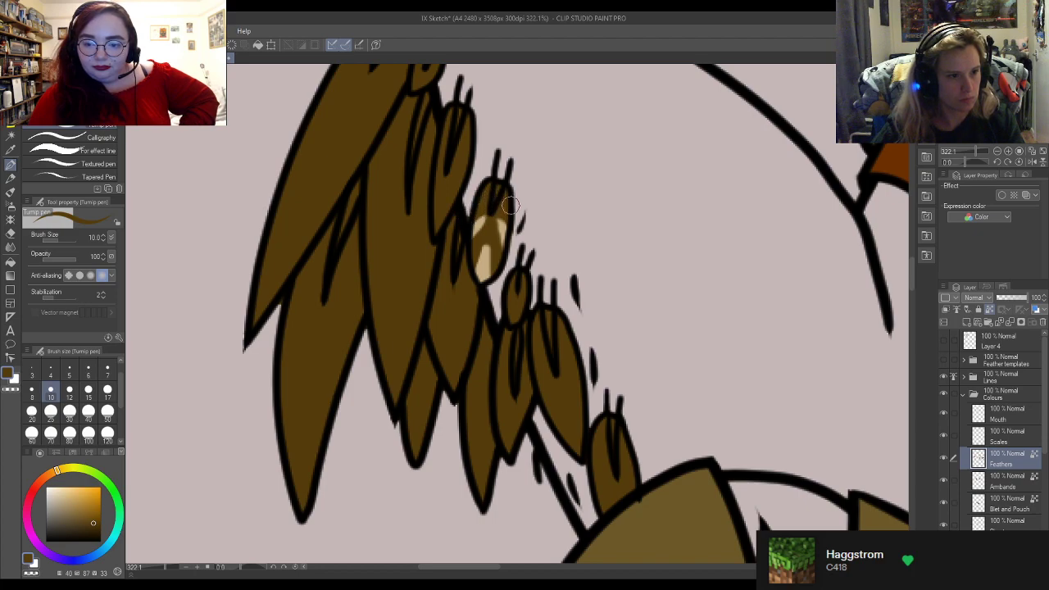
# Step: Paint a beige tip on the tiny forearm feather just below the striped one
pyautogui.keyDown('alt'); pyautogui.click(490, 263); pyautogui.keyUp('alt')
pyautogui.moveTo(514, 314)
pyautogui.mouseDown()
pyautogui.moveTo(528, 301)
pyautogui.moveTo(505, 302)
pyautogui.moveTo(509, 290)
pyautogui.mouseUp()
pyautogui.keyDown('alt'); pyautogui.click(509, 345); pyautogui.keyUp('alt')
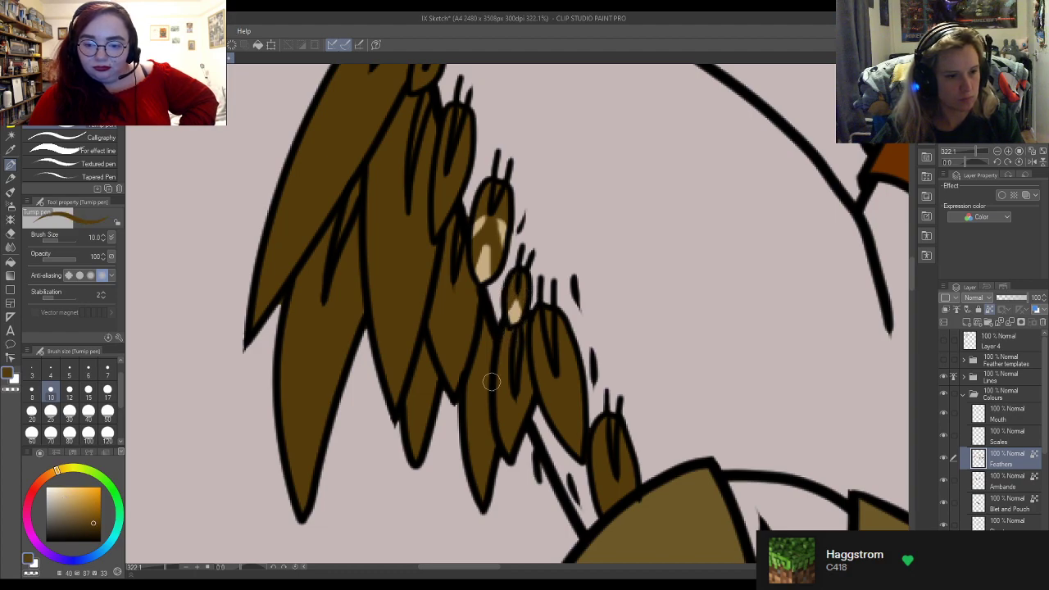
# Step: Paint a beige tip and a pair of side stripes on the longer forearm feather below, trimming them with brown
pyautogui.keyDown('alt'); pyautogui.click(493, 262); pyautogui.keyUp('alt')
pyautogui.moveTo(568, 427)
pyautogui.mouseDown()
pyautogui.moveTo(565, 414)
pyautogui.moveTo(574, 436)
pyautogui.mouseUp()
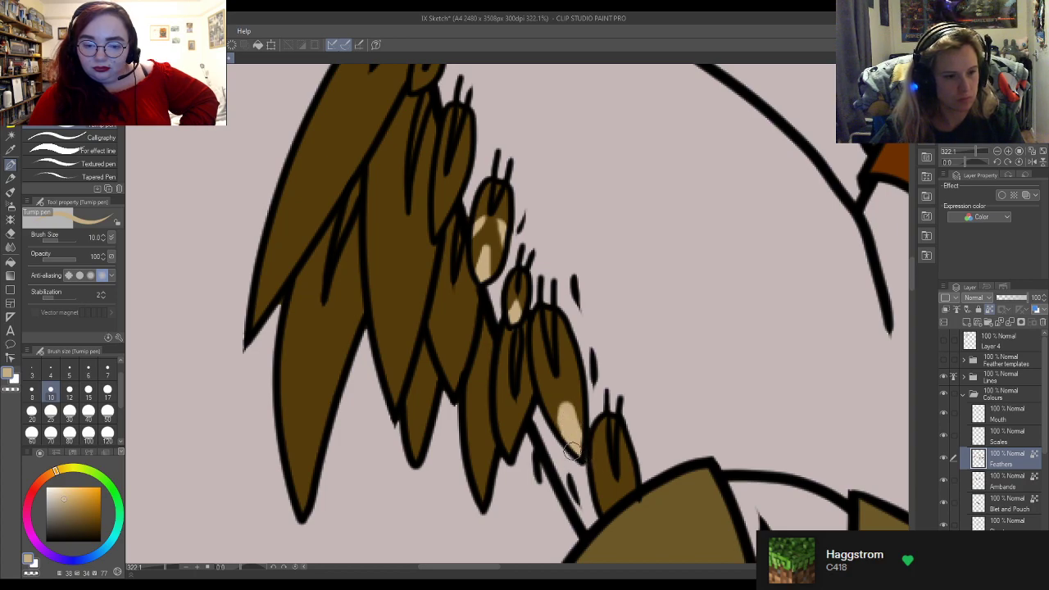
pyautogui.keyDown('alt'); pyautogui.click(577, 385); pyautogui.keyUp('alt')
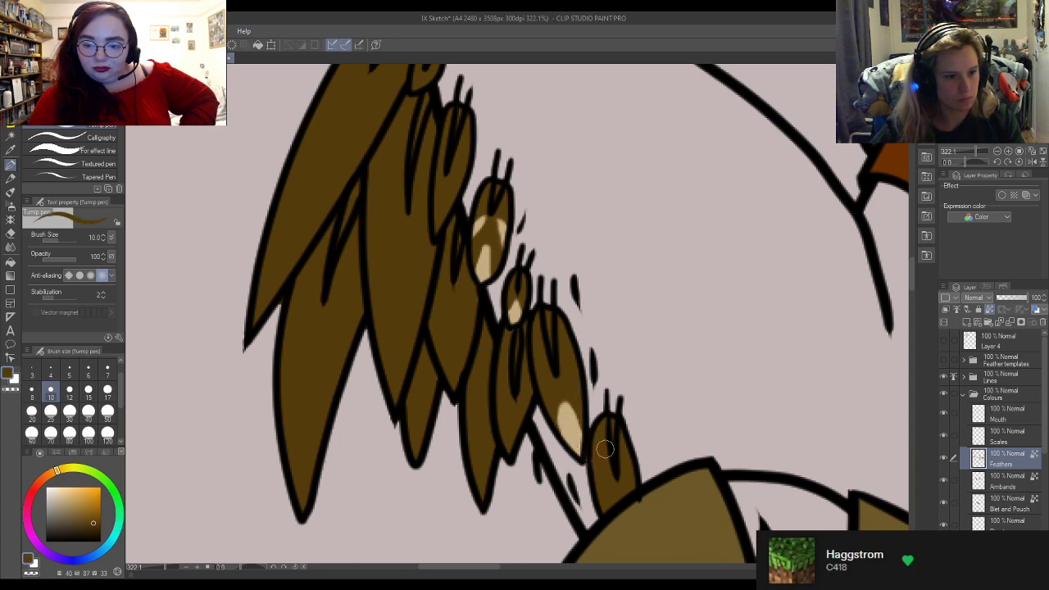
pyautogui.keyDown('alt'); pyautogui.click(576, 420); pyautogui.keyUp('alt')
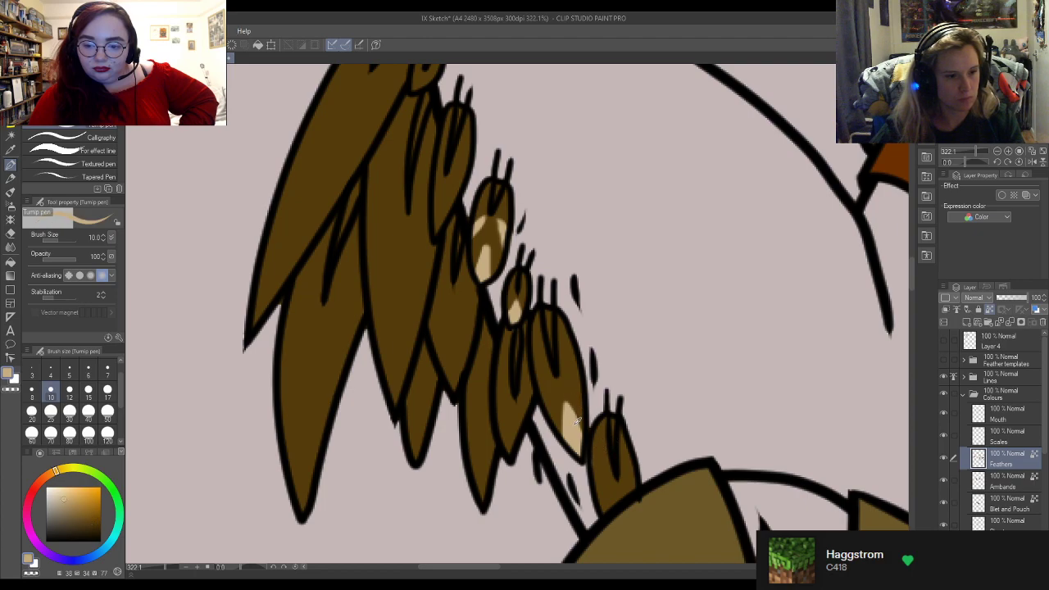
pyautogui.moveTo(570, 377); pyautogui.dragTo(588, 400)
pyautogui.keyDown('alt'); pyautogui.click(555, 398); pyautogui.keyUp('alt')
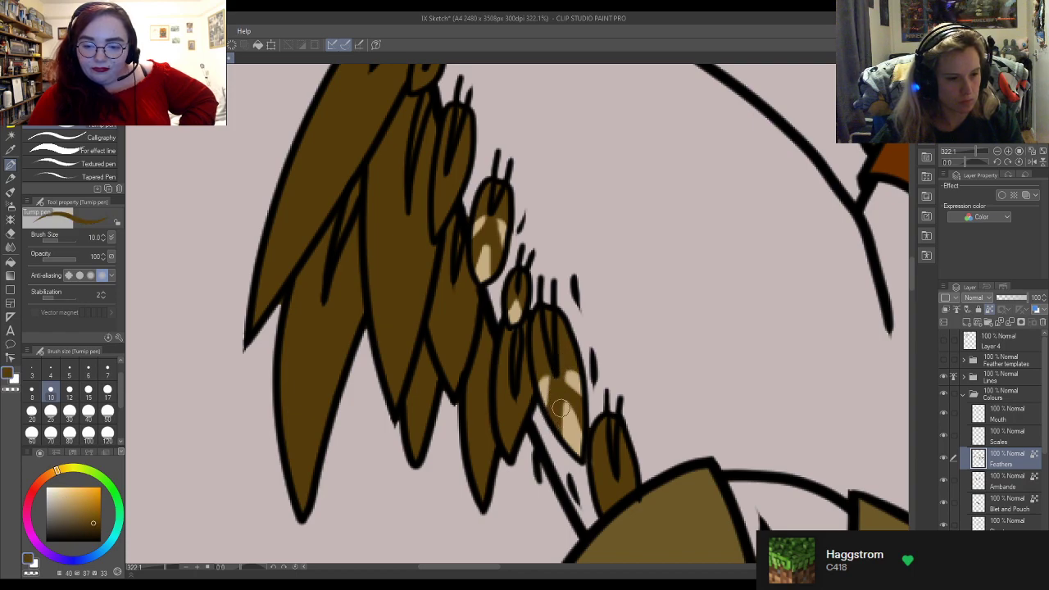
pyautogui.moveTo(561, 381); pyautogui.dragTo(589, 395)
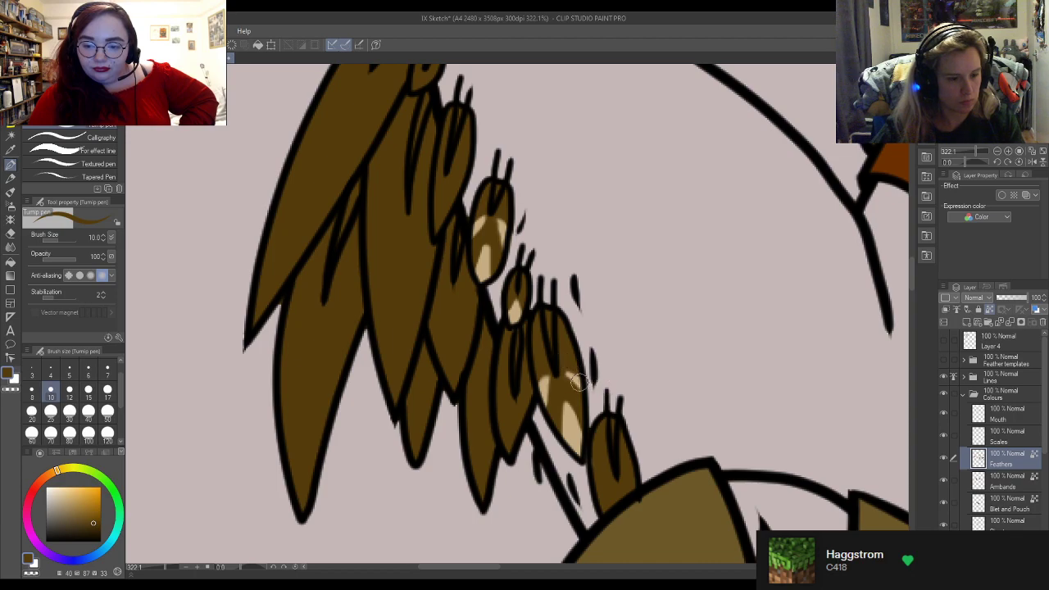
# Step: Paint a beige tip on the neighbouring forearm feather beneath the tiny one and shape it with brown
pyautogui.keyDown('alt'); pyautogui.click(574, 428); pyautogui.keyUp('alt')
pyautogui.moveTo(509, 448)
pyautogui.mouseDown()
pyautogui.moveTo(507, 458)
pyautogui.moveTo(512, 399)
pyautogui.moveTo(506, 441)
pyautogui.mouseUp()
pyautogui.keyDown('alt'); pyautogui.click(511, 402); pyautogui.keyUp('alt')
pyautogui.keyDown('alt'); pyautogui.click(510, 410); pyautogui.keyUp('alt')
pyautogui.keyDown('alt'); pyautogui.click(509, 397); pyautogui.keyUp('alt')
pyautogui.moveTo(509, 397)
pyautogui.mouseDown()
pyautogui.moveTo(487, 453)
pyautogui.moveTo(509, 383)
pyautogui.moveTo(534, 447)
pyautogui.mouseUp()
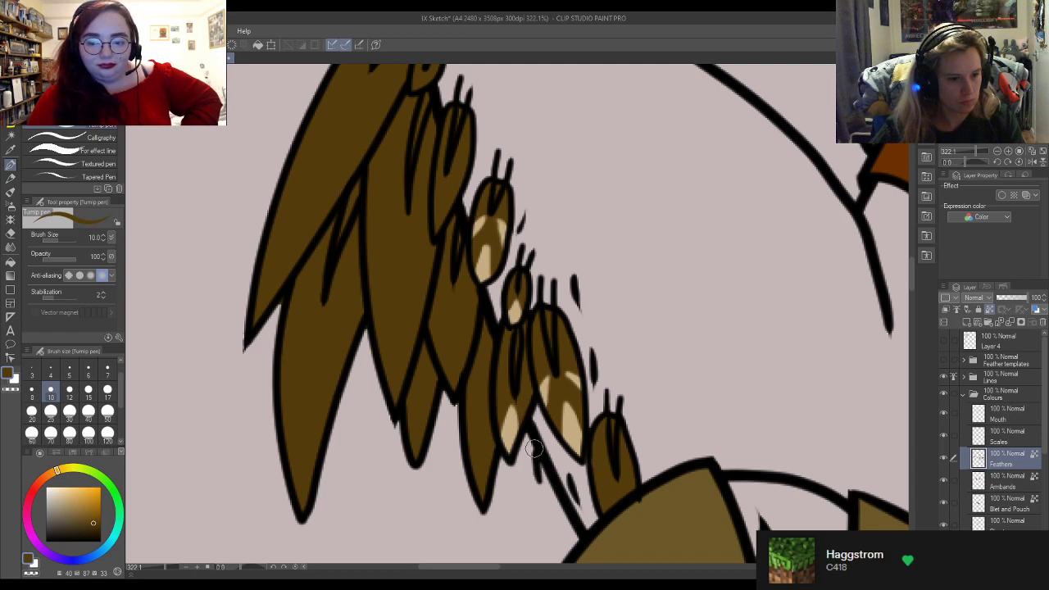
# Step: Add beige stripes across the middle of the feather beneath the tiny one and narrow them with sampled brown
pyautogui.keyDown('alt'); pyautogui.click(518, 428); pyautogui.keyUp('alt')
pyautogui.moveTo(508, 381)
pyautogui.mouseDown()
pyautogui.moveTo(505, 399)
pyautogui.moveTo(506, 363)
pyautogui.moveTo(509, 406)
pyautogui.moveTo(523, 373)
pyautogui.moveTo(533, 410)
pyautogui.moveTo(515, 356)
pyautogui.mouseUp()
pyautogui.keyDown('alt'); pyautogui.click(506, 397); pyautogui.keyUp('alt')
pyautogui.keyDown('alt'); pyautogui.click(515, 418); pyautogui.keyUp('alt')
pyautogui.keyDown('alt'); pyautogui.click(544, 368); pyautogui.keyUp('alt')
# Step: Paint a pointed beige tip on the wider forearm feather in the second row, shaping it with brown
pyautogui.keyDown('alt'); pyautogui.click(574, 421); pyautogui.keyUp('alt')
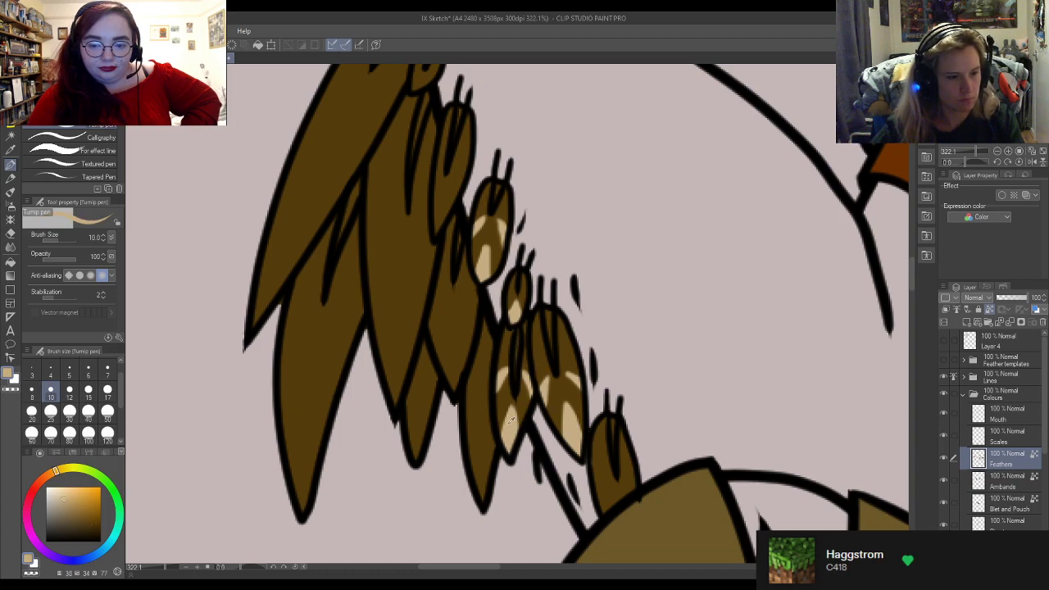
pyautogui.moveTo(469, 372)
pyautogui.mouseDown()
pyautogui.moveTo(444, 350)
pyautogui.moveTo(461, 353)
pyautogui.moveTo(452, 380)
pyautogui.moveTo(460, 303)
pyautogui.moveTo(476, 356)
pyautogui.mouseUp()
pyautogui.keyDown('alt'); pyautogui.click(474, 326); pyautogui.keyUp('alt')
pyautogui.moveTo(442, 308); pyautogui.dragTo(428, 378)
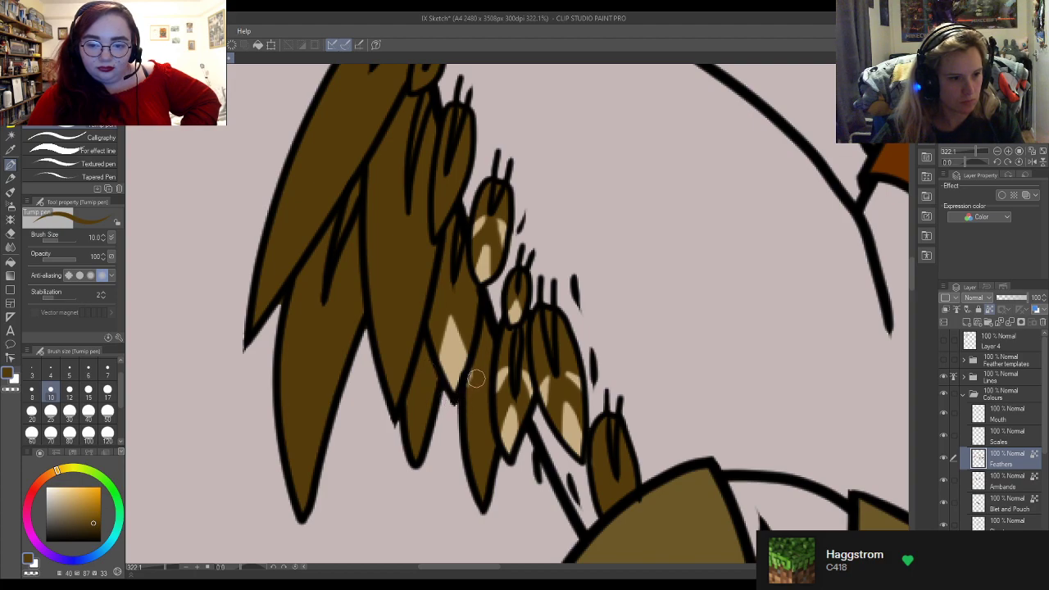
# Step: Paint beige side stripes across the middle of the wider second-row forearm feather and narrow them with sampled brown
pyautogui.keyDown('alt'); pyautogui.click(448, 345); pyautogui.keyUp('alt')
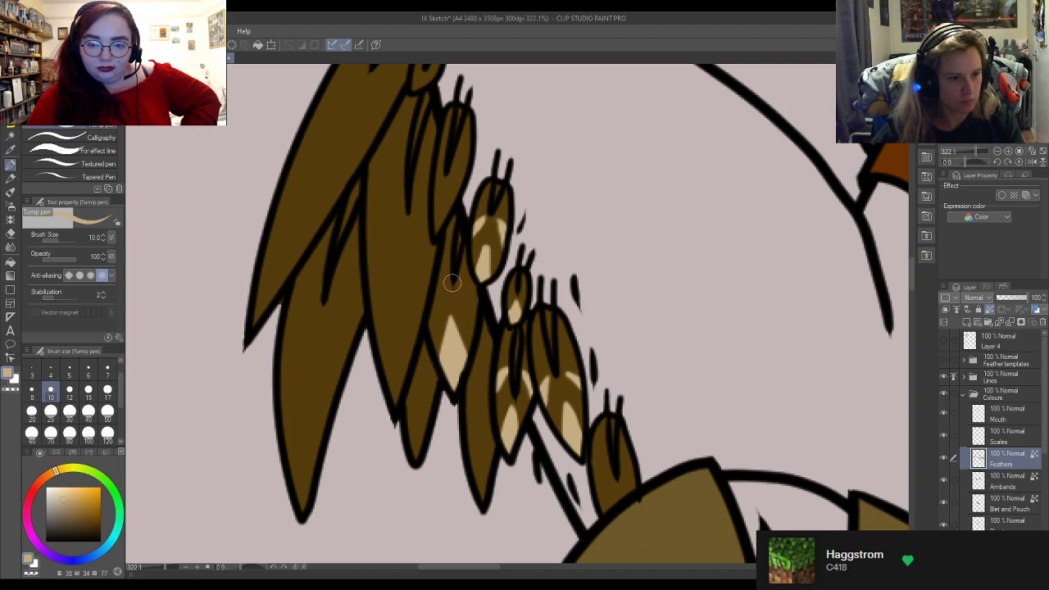
pyautogui.moveTo(451, 269); pyautogui.dragTo(418, 296)
pyautogui.keyDown('alt'); pyautogui.click(444, 293); pyautogui.keyUp('alt')
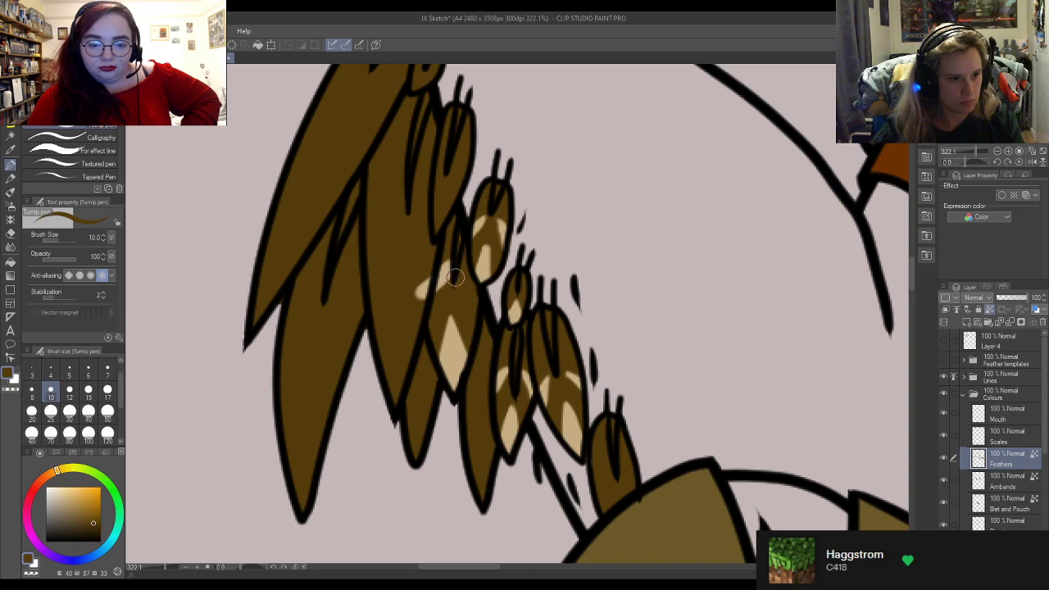
pyautogui.moveTo(426, 283)
pyautogui.mouseDown()
pyautogui.moveTo(417, 293)
pyautogui.moveTo(438, 321)
pyautogui.mouseUp()
pyautogui.keyDown('alt'); pyautogui.click(459, 337); pyautogui.keyUp('alt')
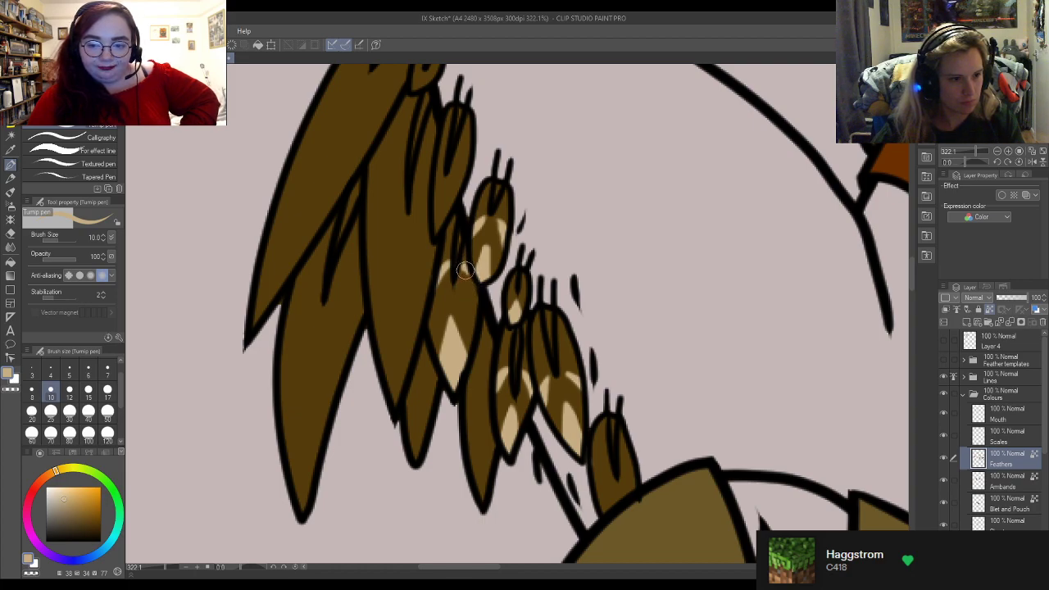
pyautogui.moveTo(442, 271); pyautogui.dragTo(432, 293)
pyautogui.keyDown('alt'); pyautogui.click(441, 297); pyautogui.keyUp('alt')
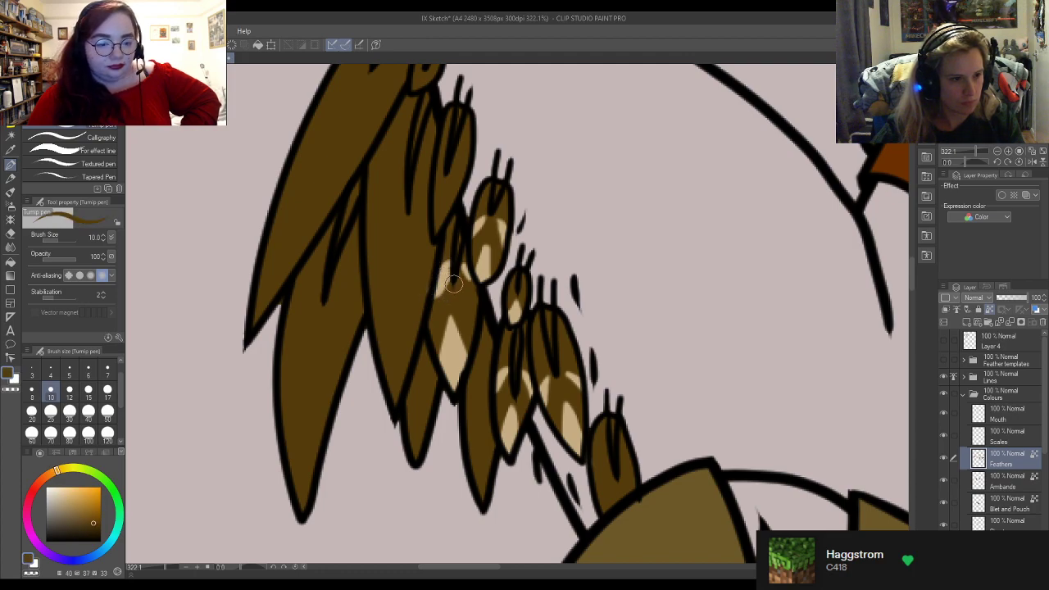
pyautogui.keyDown('alt'); pyautogui.click(454, 331); pyautogui.keyUp('alt')
pyautogui.moveTo(471, 277); pyautogui.dragTo(478, 294)
pyautogui.keyDown('alt'); pyautogui.click(467, 312); pyautogui.keyUp('alt')
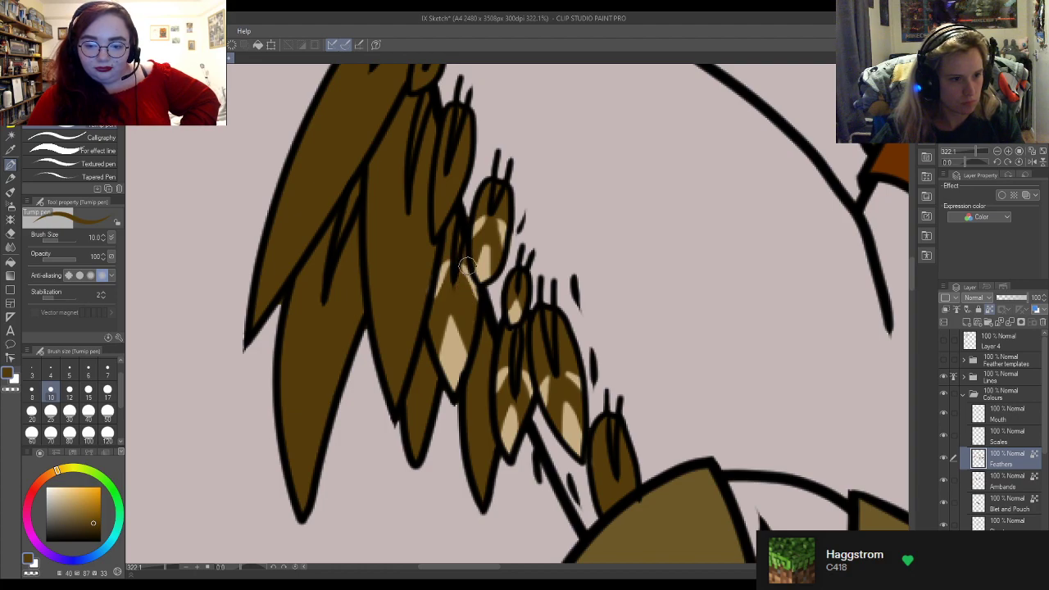
# Step: Paint pointed beige tips on the two narrow lower feathers either side of the wider second-row feather, shaping them with brown
pyautogui.keyDown('alt'); pyautogui.click(452, 345); pyautogui.keyUp('alt')
pyautogui.moveTo(475, 447)
pyautogui.mouseDown()
pyautogui.moveTo(487, 509)
pyautogui.moveTo(477, 440)
pyautogui.moveTo(475, 485)
pyautogui.moveTo(482, 426)
pyautogui.moveTo(487, 487)
pyautogui.moveTo(460, 463)
pyautogui.mouseUp()
pyautogui.keyDown('alt'); pyautogui.click(482, 414); pyautogui.keyUp('alt')
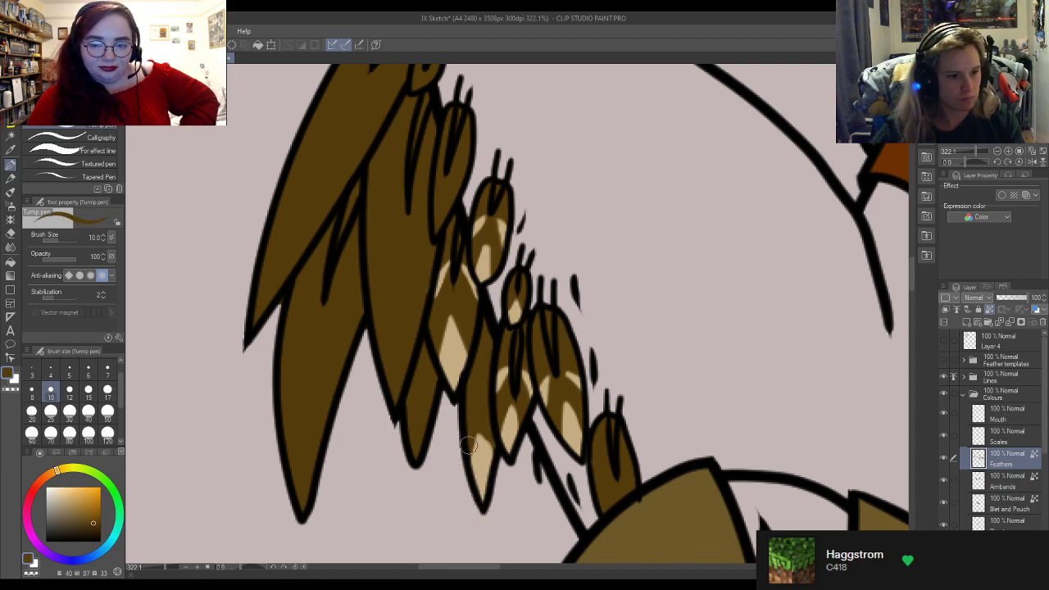
pyautogui.moveTo(485, 425); pyautogui.dragTo(489, 465)
pyautogui.keyDown('alt'); pyautogui.click(480, 458); pyautogui.keyUp('alt')
pyautogui.moveTo(420, 437)
pyautogui.mouseDown()
pyautogui.moveTo(415, 450)
pyautogui.moveTo(419, 402)
pyautogui.mouseUp()
pyautogui.keyDown('alt'); pyautogui.click(429, 384); pyautogui.keyUp('alt')
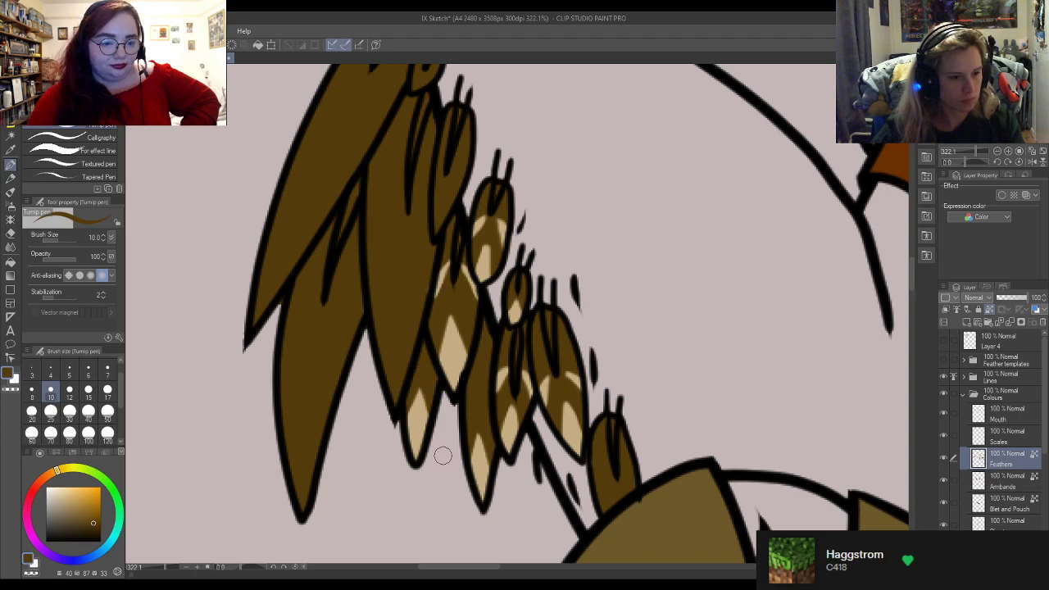
# Step: Paint a long pointed beige tip on the large central forearm feather and refine its edges with brown
pyautogui.keyDown('alt'); pyautogui.click(426, 428); pyautogui.keyUp('alt')
pyautogui.moveTo(391, 408)
pyautogui.mouseDown()
pyautogui.moveTo(398, 305)
pyautogui.moveTo(394, 394)
pyautogui.moveTo(405, 325)
pyautogui.moveTo(403, 292)
pyautogui.moveTo(402, 371)
pyautogui.moveTo(397, 285)
pyautogui.moveTo(377, 360)
pyautogui.mouseUp()
pyautogui.keyDown('alt'); pyautogui.click(382, 293); pyautogui.keyUp('alt')
pyautogui.moveTo(385, 262); pyautogui.dragTo(379, 370)
pyautogui.moveTo(405, 255); pyautogui.dragTo(415, 368)
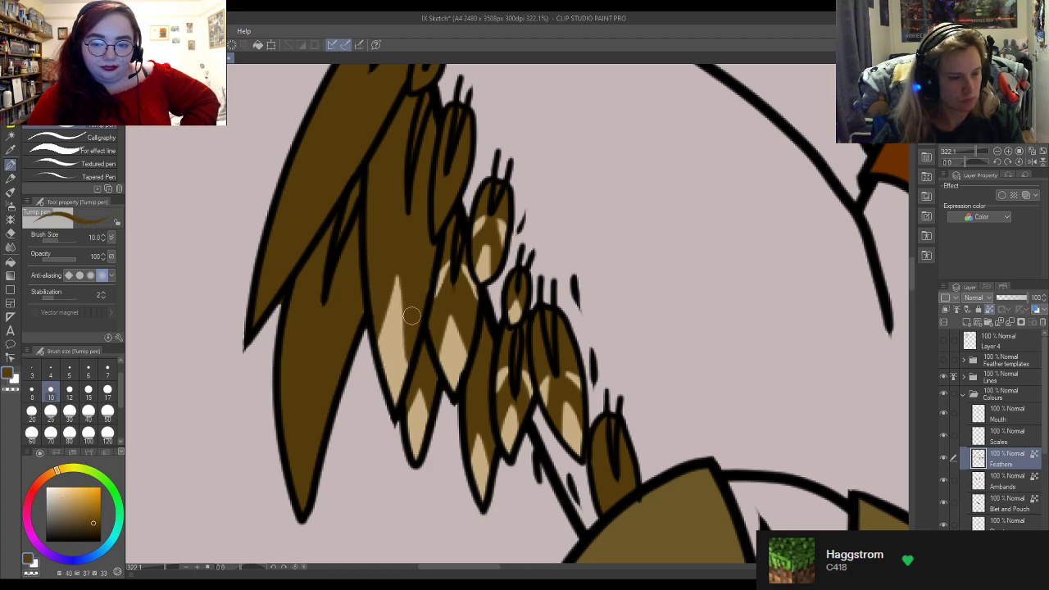
pyautogui.keyDown('alt'); pyautogui.click(402, 291); pyautogui.keyUp('alt')
pyautogui.moveTo(400, 280); pyautogui.dragTo(412, 372)
pyautogui.keyDown('alt'); pyautogui.click(421, 372); pyautogui.keyUp('alt')
pyautogui.moveTo(381, 297); pyautogui.dragTo(399, 246)
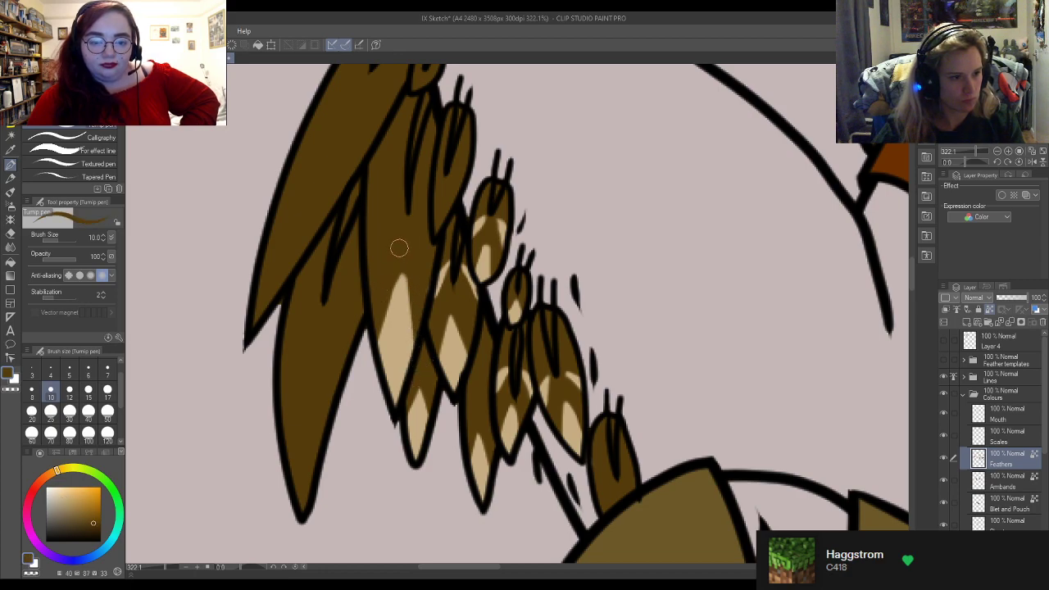
# Step: Paint long beige tips on the two outermost large forearm feathers, carving their edges with sampled brown
pyautogui.keyDown('alt'); pyautogui.click(421, 326); pyautogui.keyUp('alt')
pyautogui.moveTo(306, 435)
pyautogui.mouseDown()
pyautogui.moveTo(292, 459)
pyautogui.moveTo(302, 508)
pyautogui.moveTo(316, 459)
pyautogui.moveTo(318, 358)
pyautogui.moveTo(310, 348)
pyautogui.moveTo(335, 377)
pyautogui.moveTo(311, 355)
pyautogui.moveTo(322, 351)
pyautogui.moveTo(312, 354)
pyautogui.moveTo(317, 341)
pyautogui.moveTo(304, 341)
pyautogui.moveTo(315, 318)
pyautogui.mouseUp()
pyautogui.keyDown('alt'); pyautogui.click(336, 320); pyautogui.keyUp('alt')
pyautogui.moveTo(339, 435); pyautogui.dragTo(327, 322)
pyautogui.keyDown('alt'); pyautogui.click(320, 405); pyautogui.keyUp('alt')
pyautogui.moveTo(260, 272)
pyautogui.mouseDown()
pyautogui.moveTo(239, 351)
pyautogui.moveTo(264, 296)
pyautogui.moveTo(277, 291)
pyautogui.moveTo(279, 239)
pyautogui.moveTo(322, 183)
pyautogui.moveTo(304, 302)
pyautogui.mouseUp()
pyautogui.keyDown('alt'); pyautogui.click(342, 162); pyautogui.keyUp('alt')
pyautogui.moveTo(308, 239)
pyautogui.mouseDown()
pyautogui.moveTo(339, 155)
pyautogui.moveTo(269, 211)
pyautogui.mouseUp()
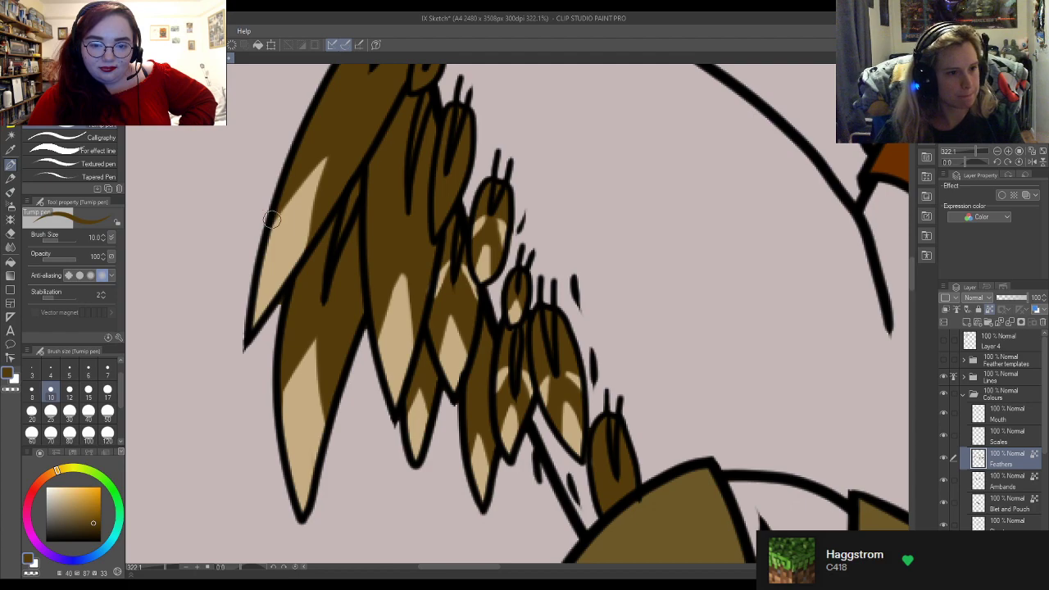
# Step: Paint beige tips on the two small brown feathers at the upper end of the raised forearm's inner row
pyautogui.scroll(-4, 268, 211)
pyautogui.scroll(-1, 274, 225)
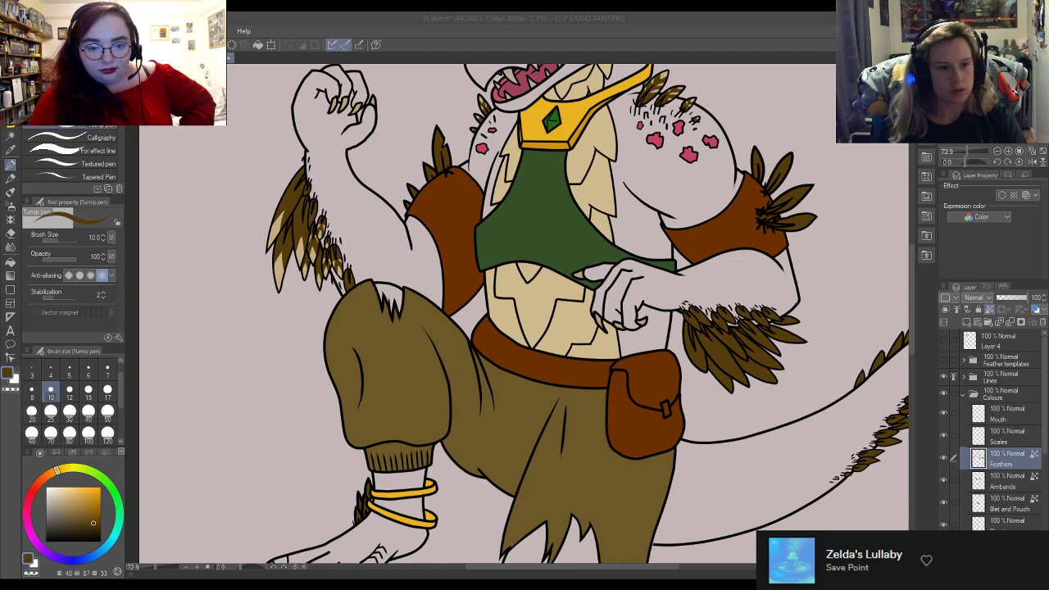
pyautogui.scroll(-3, 344, 254)
pyautogui.scroll(4, 234, 232)
pyautogui.scroll(4, 287, 229)
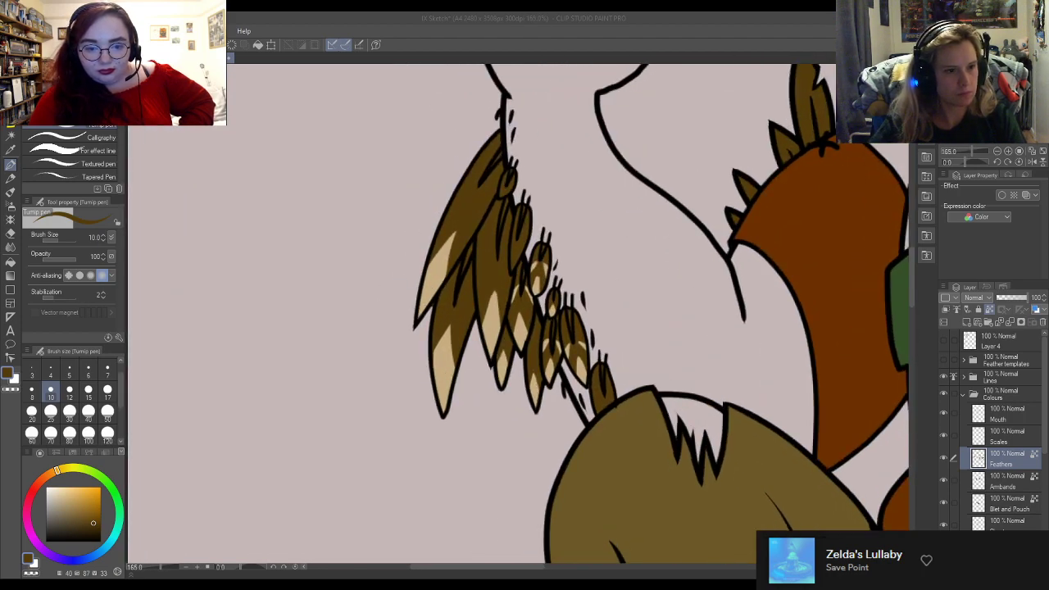
pyautogui.keyDown('alt'); pyautogui.click(514, 255); pyautogui.keyUp('alt')
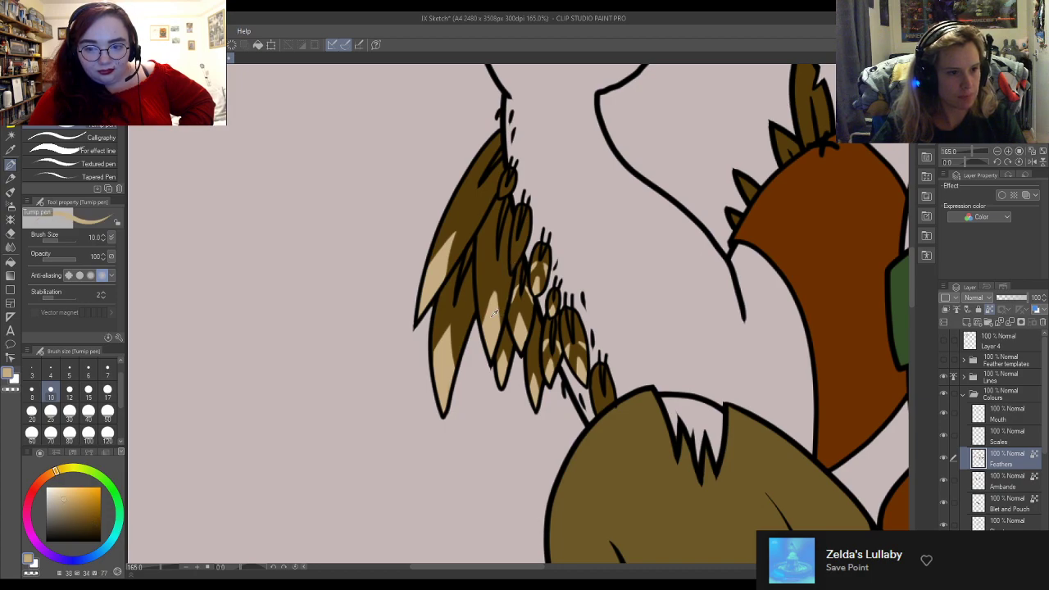
pyautogui.keyDown('alt'); pyautogui.click(523, 233); pyautogui.keyUp('alt')
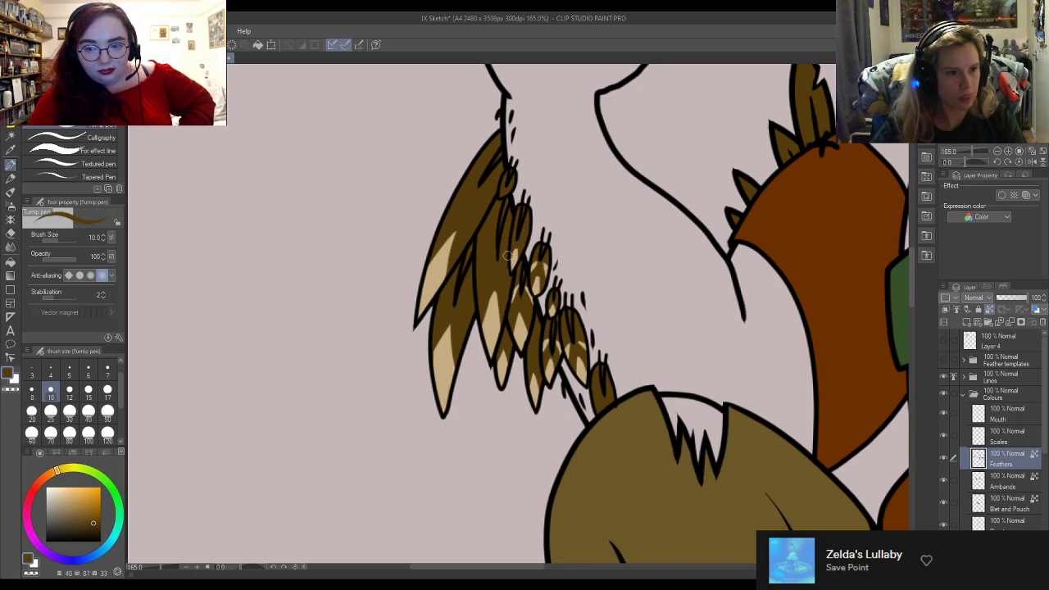
pyautogui.keyDown('alt'); pyautogui.click(506, 230); pyautogui.keyUp('alt')
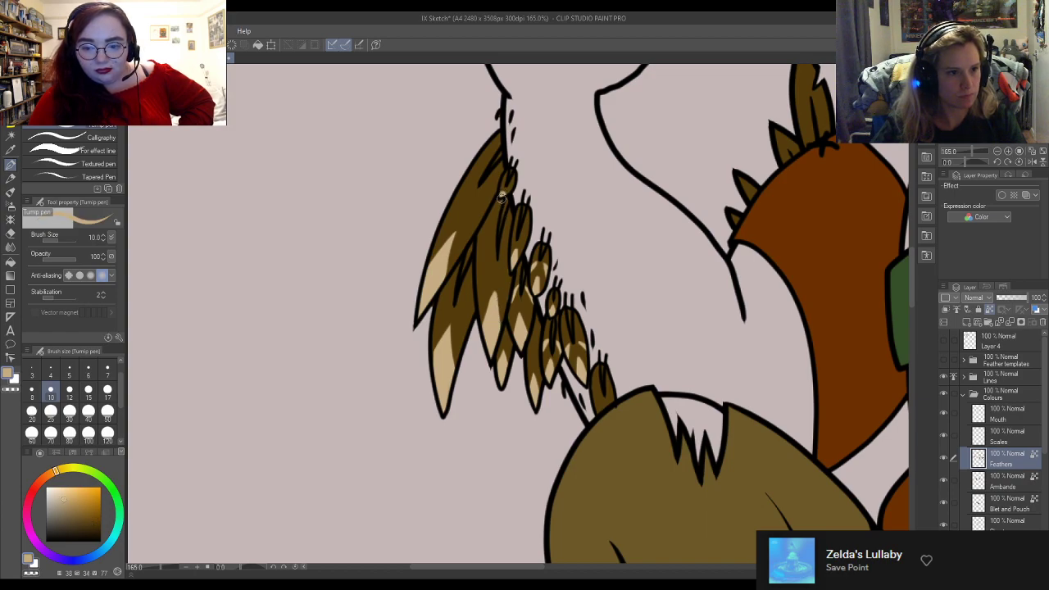
pyautogui.keyDown('alt'); pyautogui.click(497, 220); pyautogui.keyUp('alt')
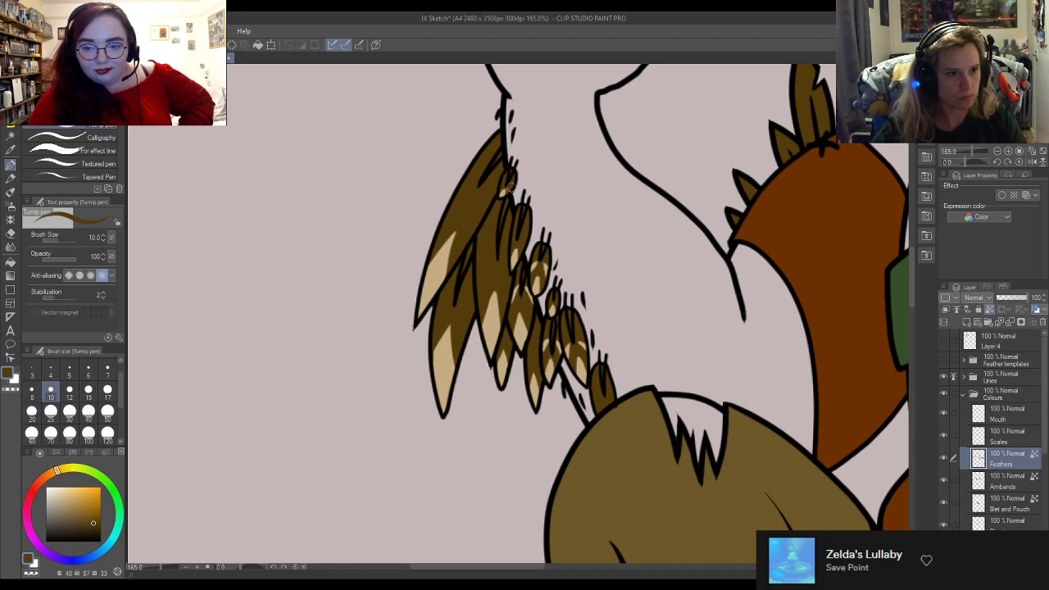
# Step: Add beige side stripes above the tip of the longest hanging forearm feather and trim them with brown
pyautogui.keyDown('alt'); pyautogui.click(446, 272); pyautogui.keyUp('alt')
pyautogui.moveTo(462, 292); pyautogui.dragTo(465, 327)
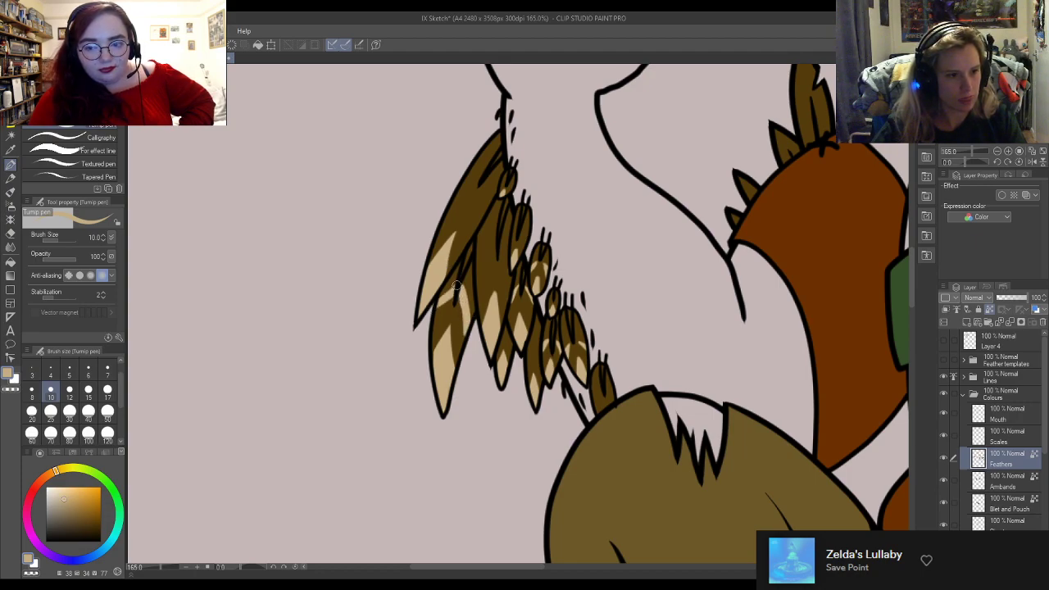
pyautogui.keyDown('alt'); pyautogui.click(449, 314); pyautogui.keyUp('alt')
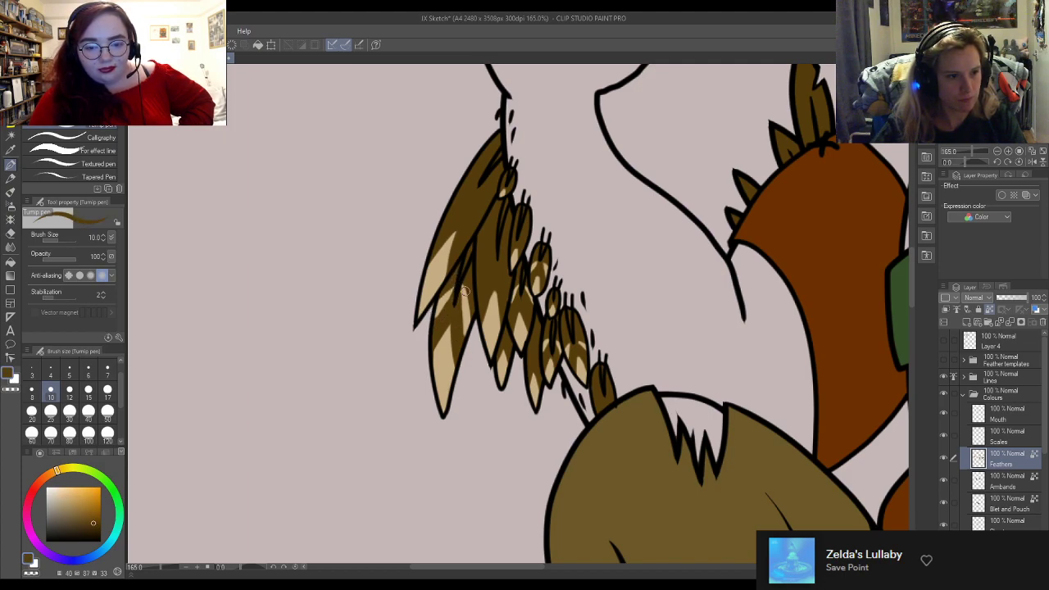
# Step: Add beige stripes across the middle and near the base of the outermost forearm feather, trimming them with brown
pyautogui.keyDown('alt'); pyautogui.click(491, 324); pyautogui.keyUp('alt')
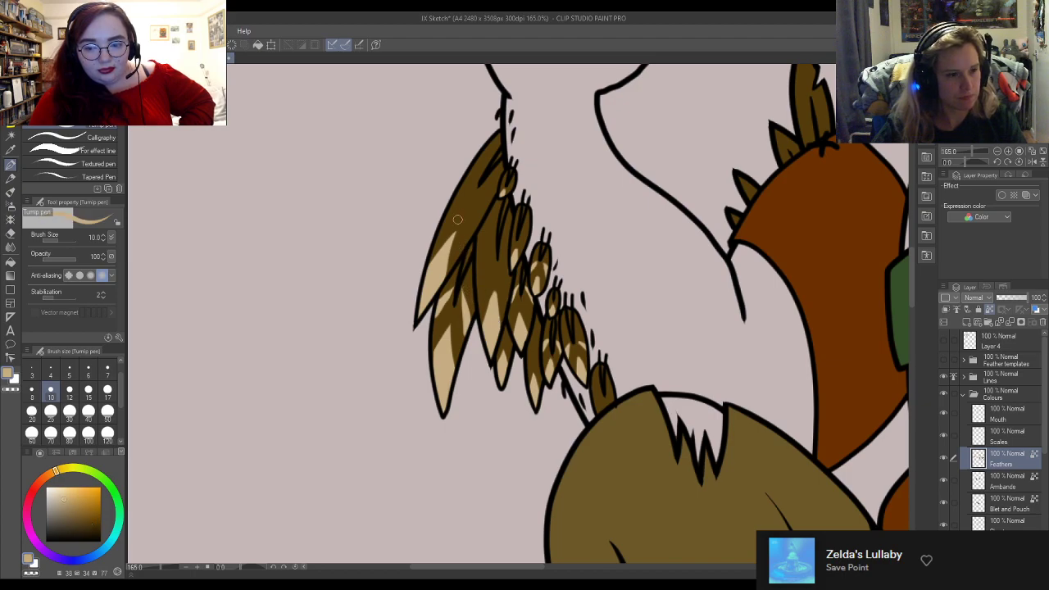
pyautogui.moveTo(482, 179)
pyautogui.mouseDown()
pyautogui.moveTo(479, 227)
pyautogui.moveTo(482, 206)
pyautogui.moveTo(469, 215)
pyautogui.moveTo(479, 184)
pyautogui.moveTo(472, 231)
pyautogui.mouseUp()
pyautogui.keyDown('alt'); pyautogui.click(475, 197); pyautogui.keyUp('alt')
pyautogui.moveTo(486, 179); pyautogui.dragTo(490, 208)
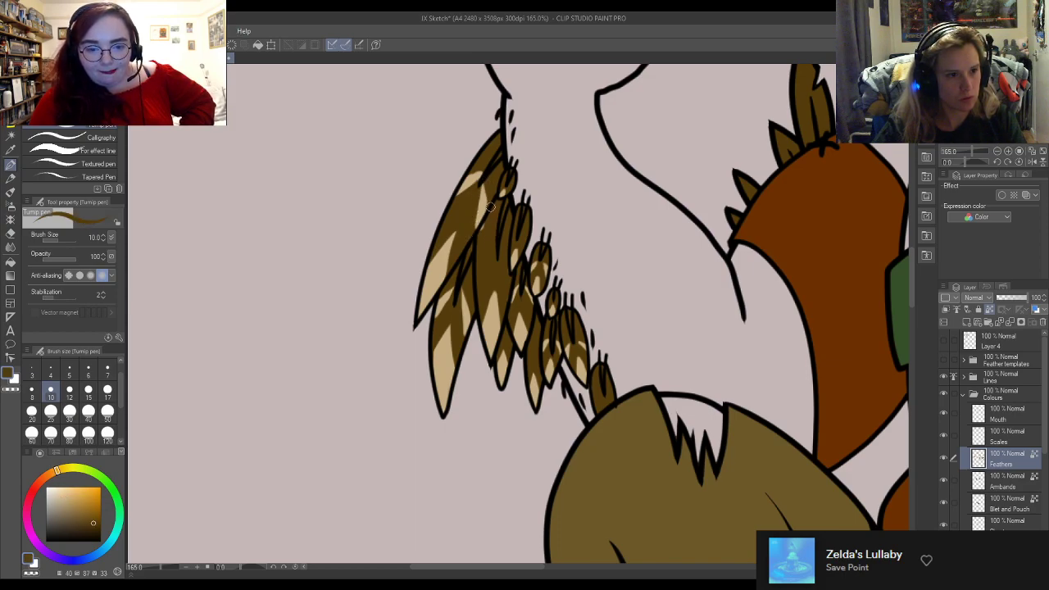
pyautogui.moveTo(487, 171); pyautogui.dragTo(459, 183)
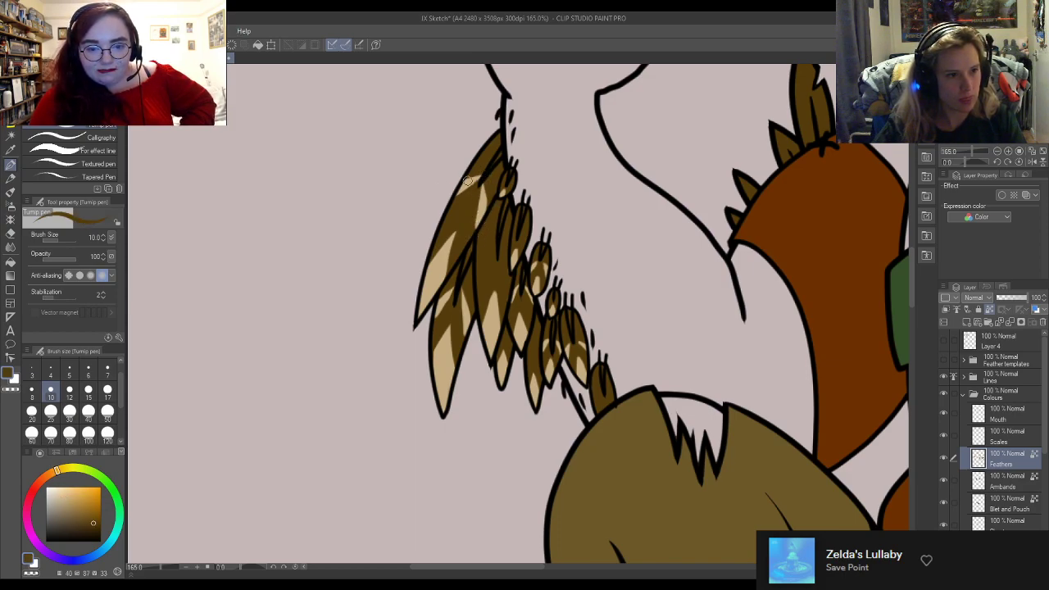
pyautogui.keyDown('alt'); pyautogui.click(440, 256); pyautogui.keyUp('alt')
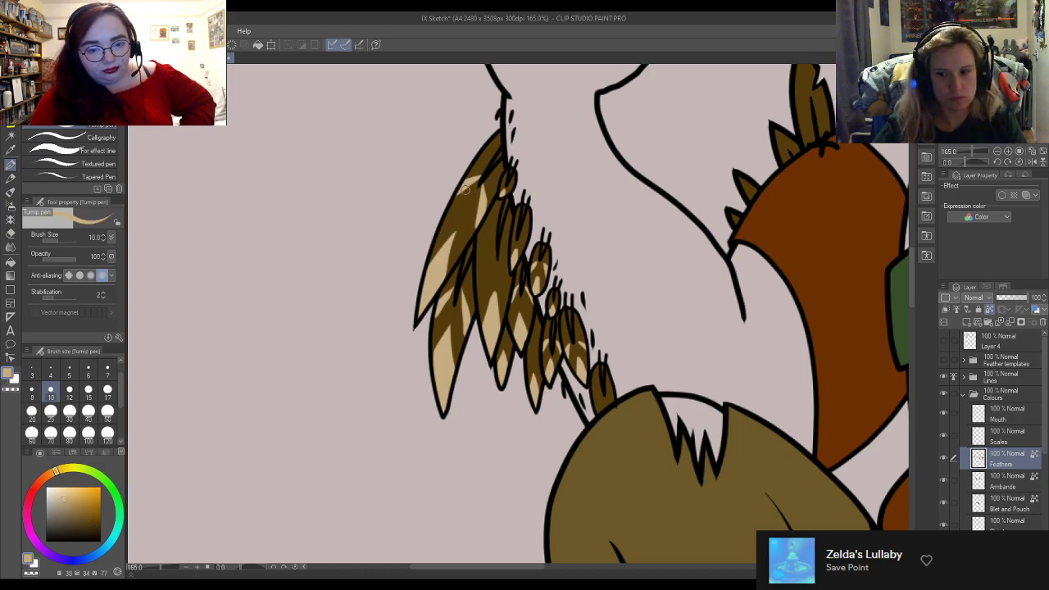
pyautogui.keyDown('alt'); pyautogui.click(493, 154); pyautogui.keyUp('alt')
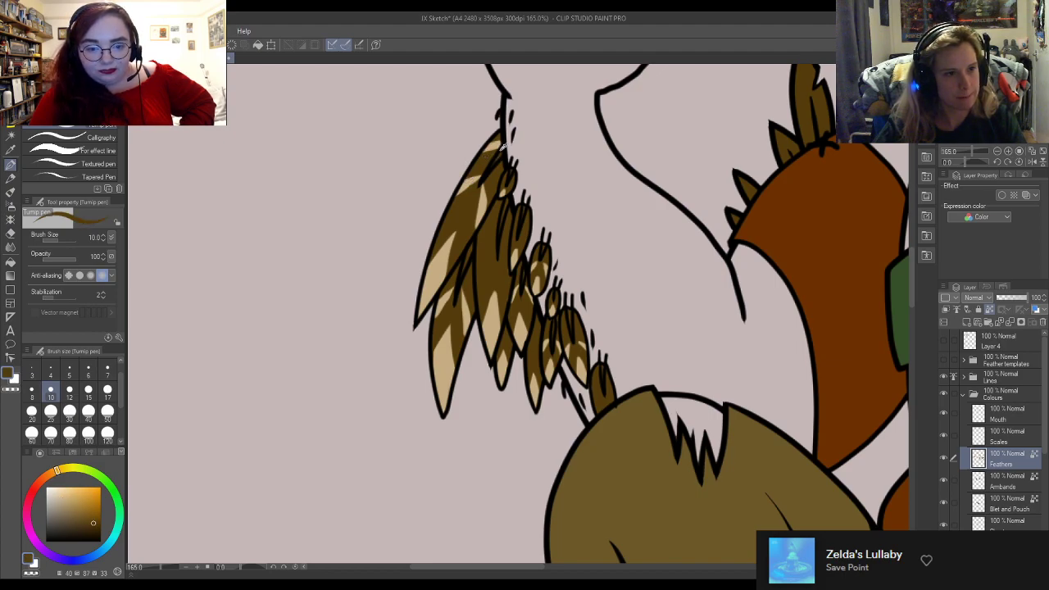
# Step: Paint beige side stripes across the middle of the large central forearm feather and narrow them with sampled brown
pyautogui.keyDown('alt'); pyautogui.click(447, 256); pyautogui.keyUp('alt')
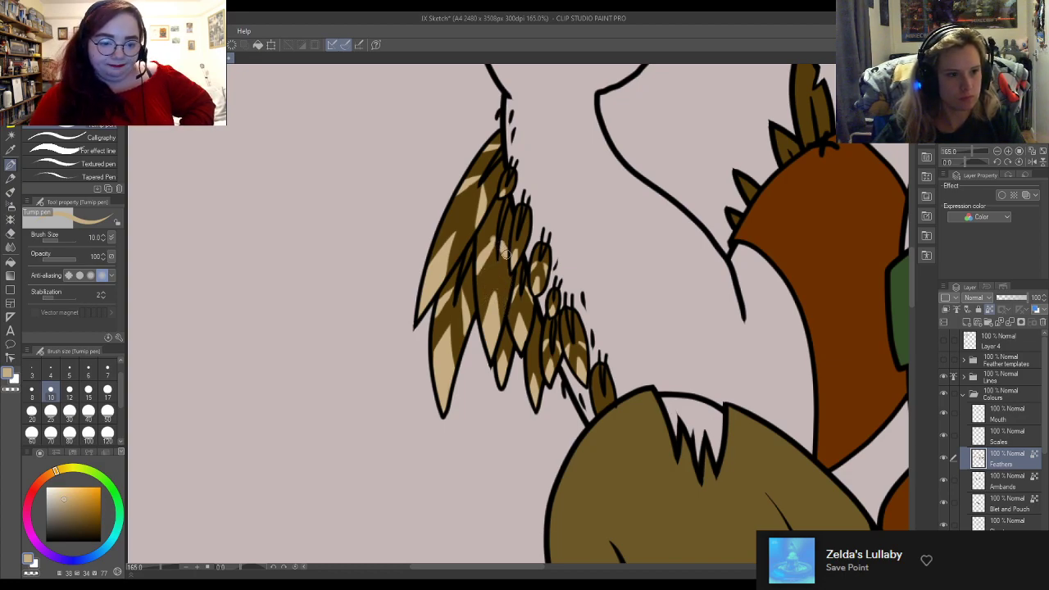
pyautogui.keyDown('alt'); pyautogui.click(507, 268); pyautogui.keyUp('alt')
pyautogui.moveTo(490, 236)
pyautogui.mouseDown()
pyautogui.moveTo(480, 279)
pyautogui.moveTo(503, 267)
pyautogui.moveTo(505, 278)
pyautogui.mouseUp()
pyautogui.keyDown('alt'); pyautogui.click(502, 252); pyautogui.keyUp('alt')
pyautogui.keyDown('alt'); pyautogui.click(504, 259); pyautogui.keyUp('alt')
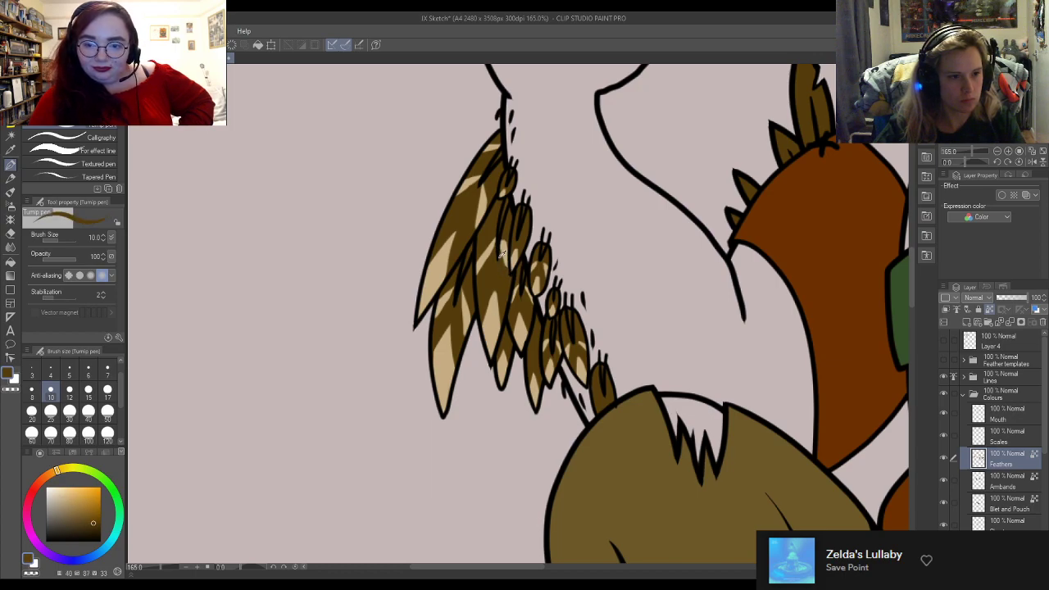
pyautogui.moveTo(499, 240); pyautogui.dragTo(499, 253)
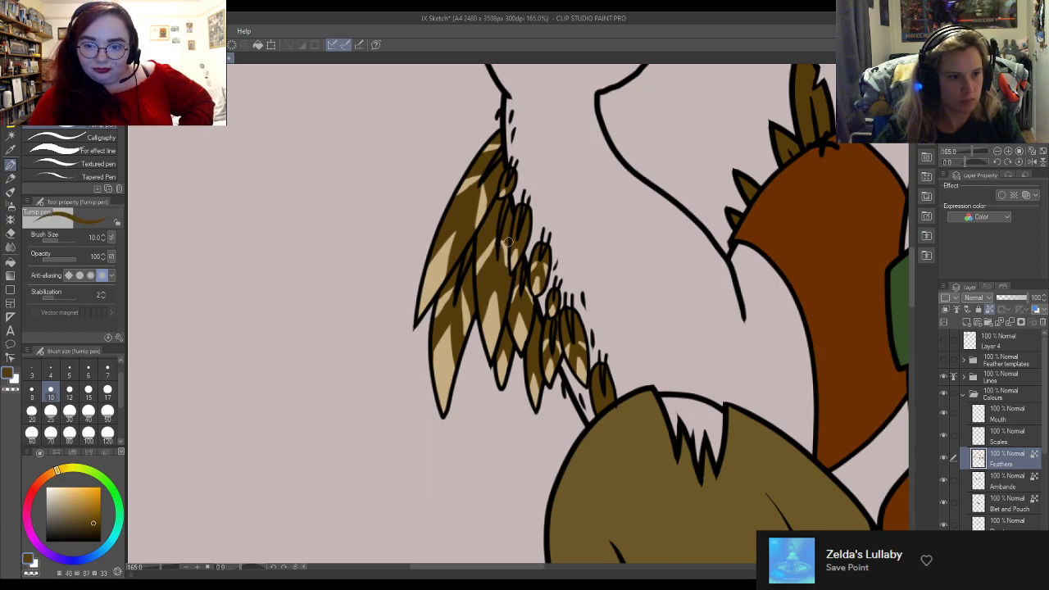
pyautogui.keyDown('alt'); pyautogui.click(506, 259); pyautogui.keyUp('alt')
pyautogui.moveTo(507, 261); pyautogui.dragTo(508, 285)
pyautogui.keyDown('alt'); pyautogui.click(504, 264); pyautogui.keyUp('alt')
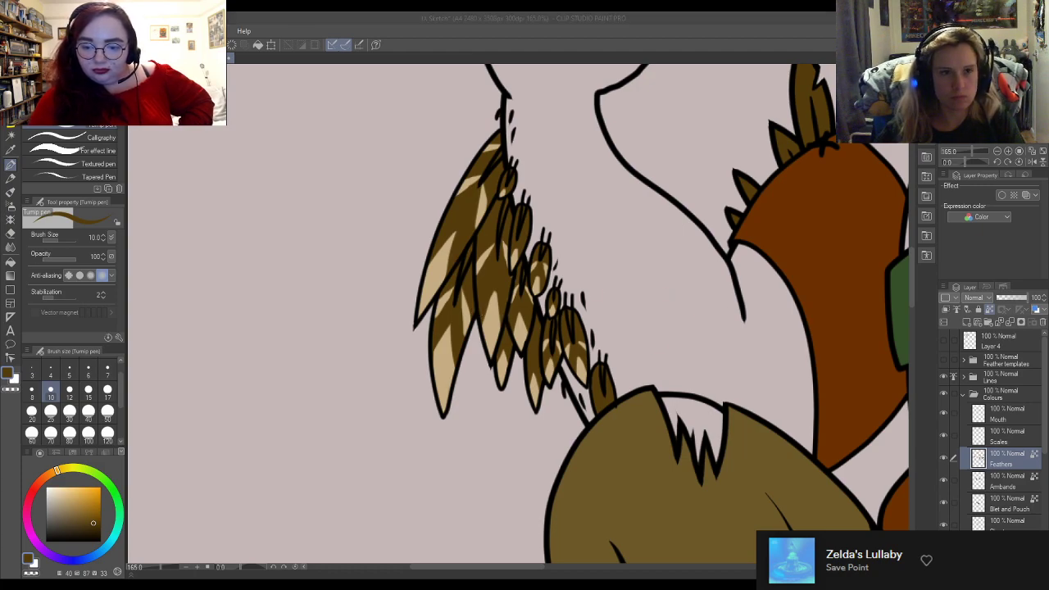
# Step: Paint beige stripes on the last small forearm feather beside the raised knee and trim them with sampled brown
pyautogui.scroll(-2, 407, 319)
pyautogui.scroll(5, 436, 204)
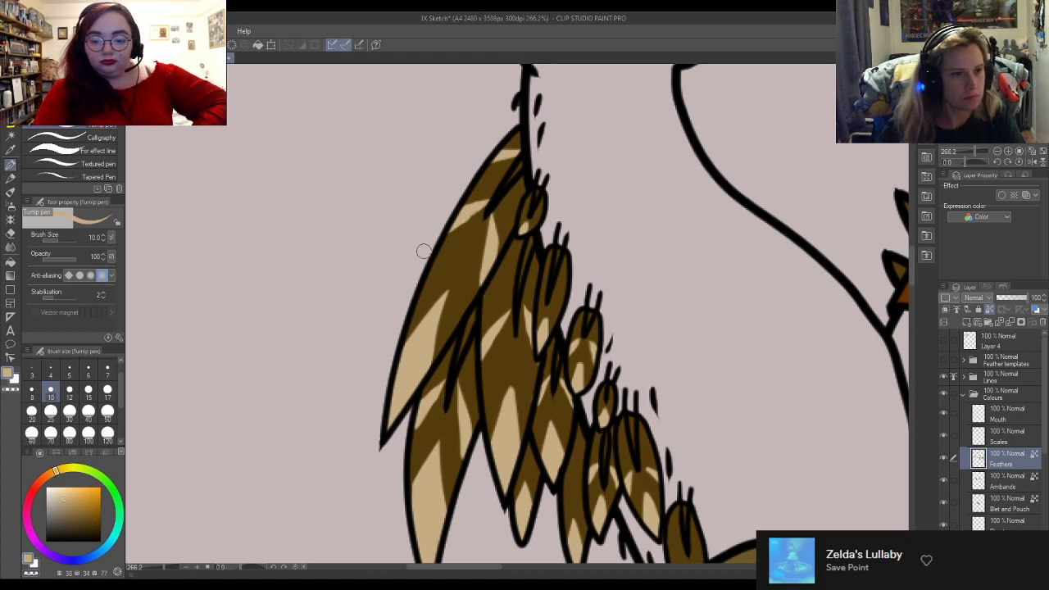
pyautogui.scroll(-5, 422, 251)
pyautogui.scroll(-2, 396, 115)
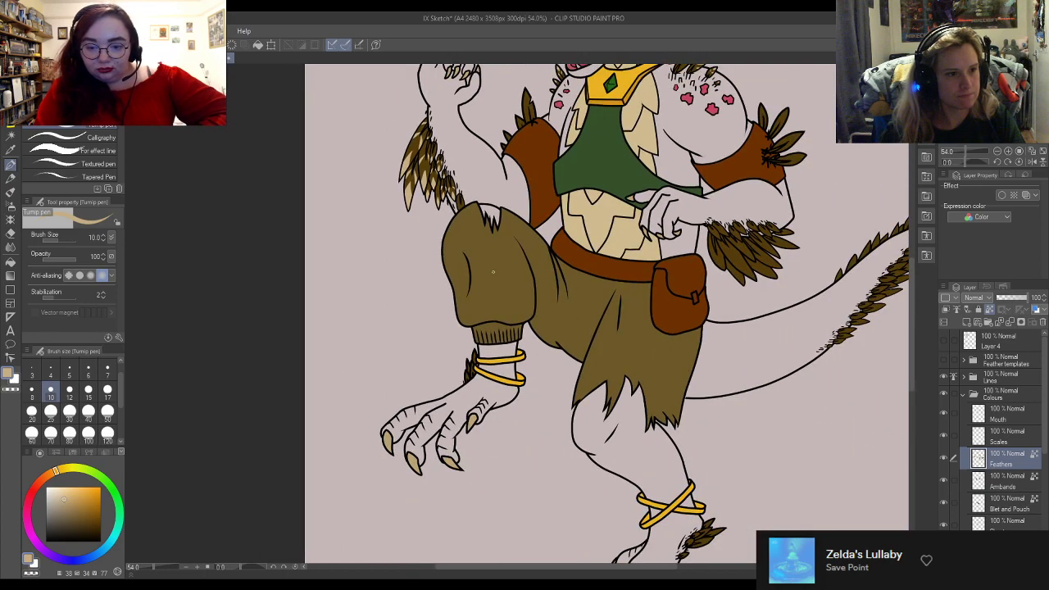
pyautogui.scroll(5, 439, 215)
pyautogui.scroll(3, 438, 214)
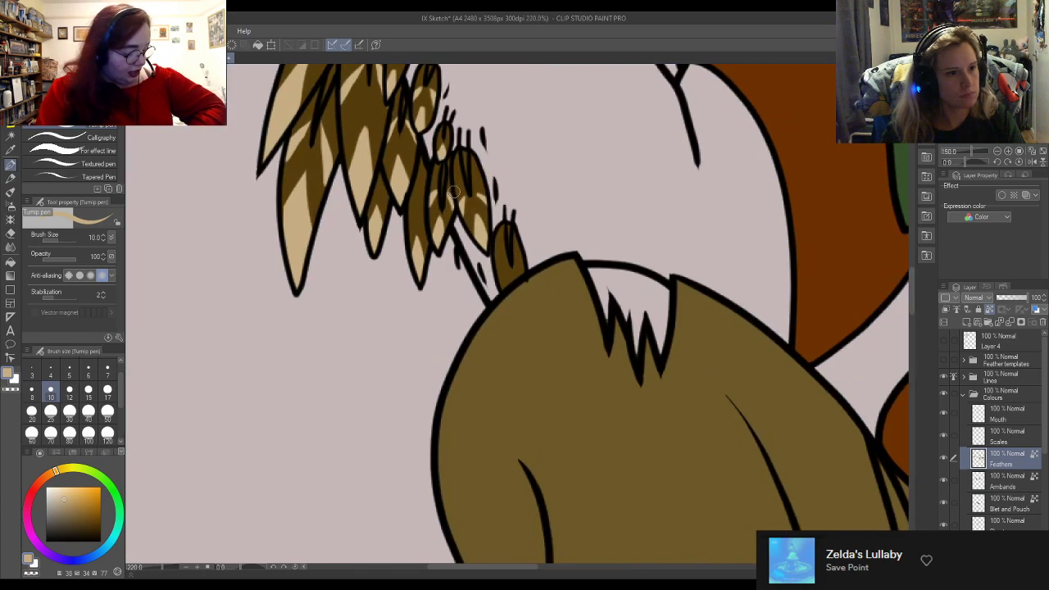
pyautogui.moveTo(498, 301)
pyautogui.mouseDown()
pyautogui.moveTo(511, 274)
pyautogui.moveTo(510, 305)
pyautogui.moveTo(523, 274)
pyautogui.moveTo(543, 301)
pyautogui.mouseUp()
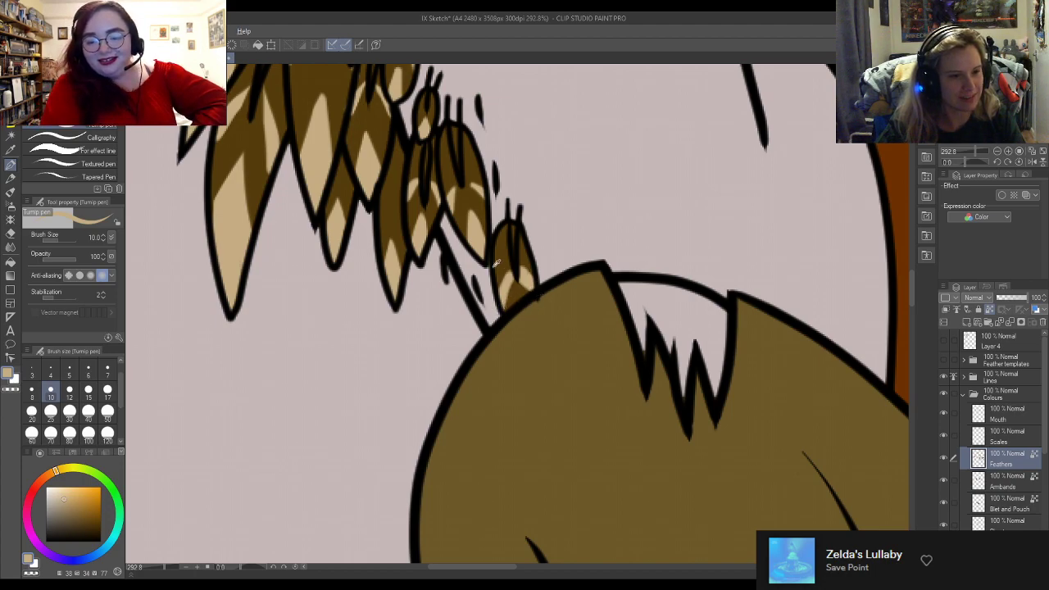
pyautogui.keyDown('alt'); pyautogui.click(543, 301); pyautogui.keyUp('alt')
pyautogui.moveTo(484, 323)
pyautogui.mouseDown()
pyautogui.moveTo(514, 258)
pyautogui.moveTo(546, 287)
pyautogui.moveTo(518, 277)
pyautogui.mouseUp()
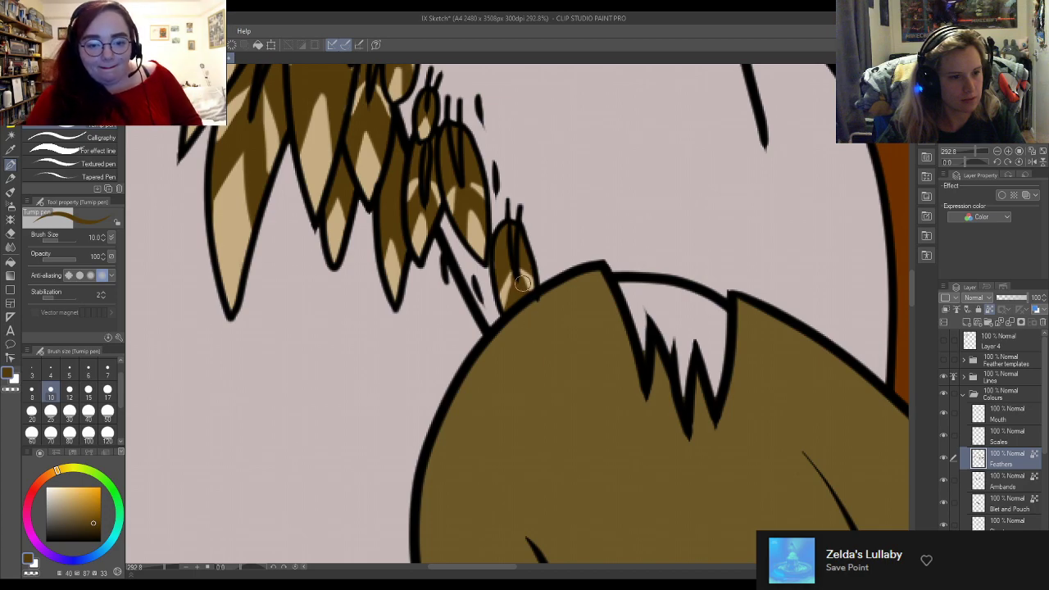
pyautogui.scroll(-1, 601, 268)
pyautogui.scroll(-7, 601, 268)
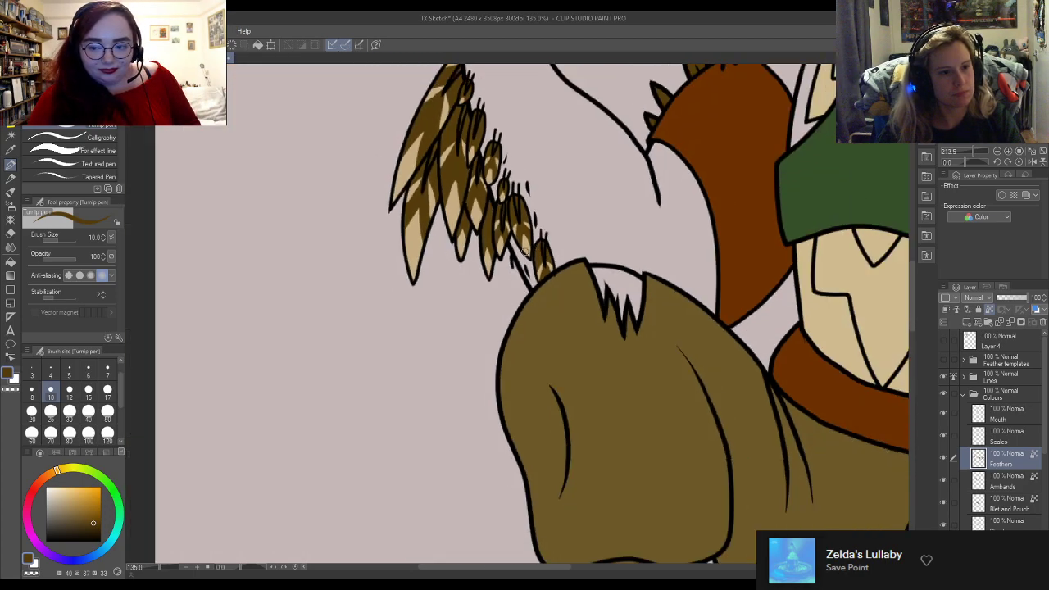
pyautogui.scroll(-3, 424, 179)
pyautogui.scroll(3, 424, 179)
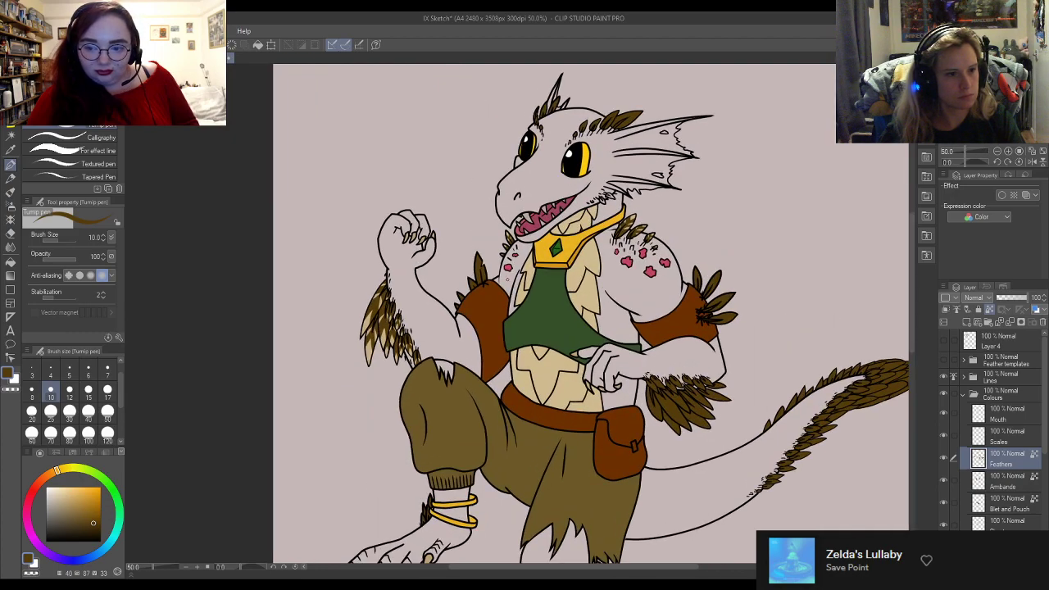
pyautogui.scroll(-1, 367, 112)
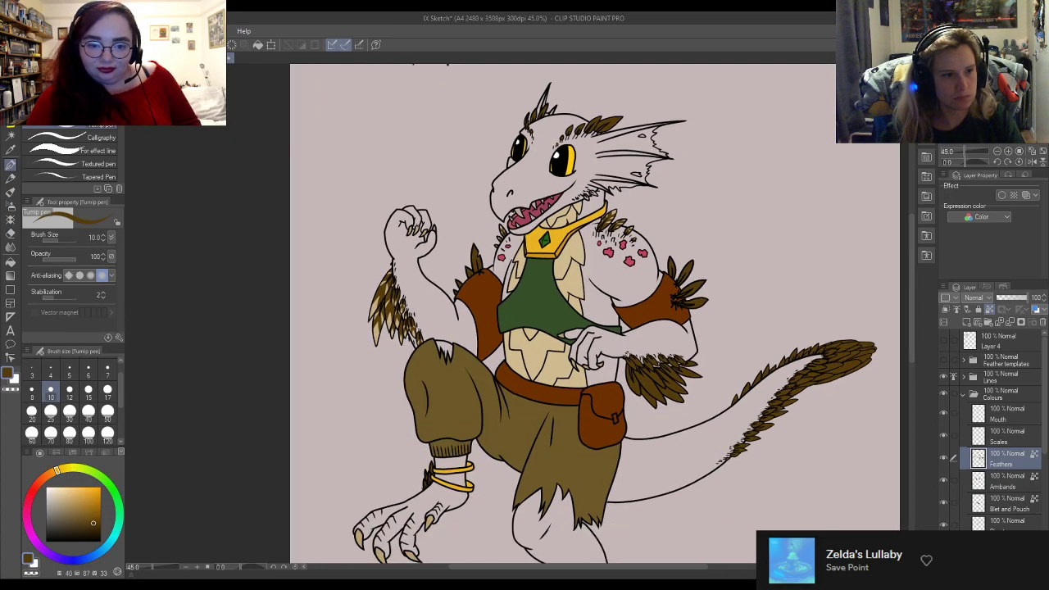
# Step: Show the hidden red skin colour layer inside the Colours folder
pyautogui.scroll(-1, 585, 317)
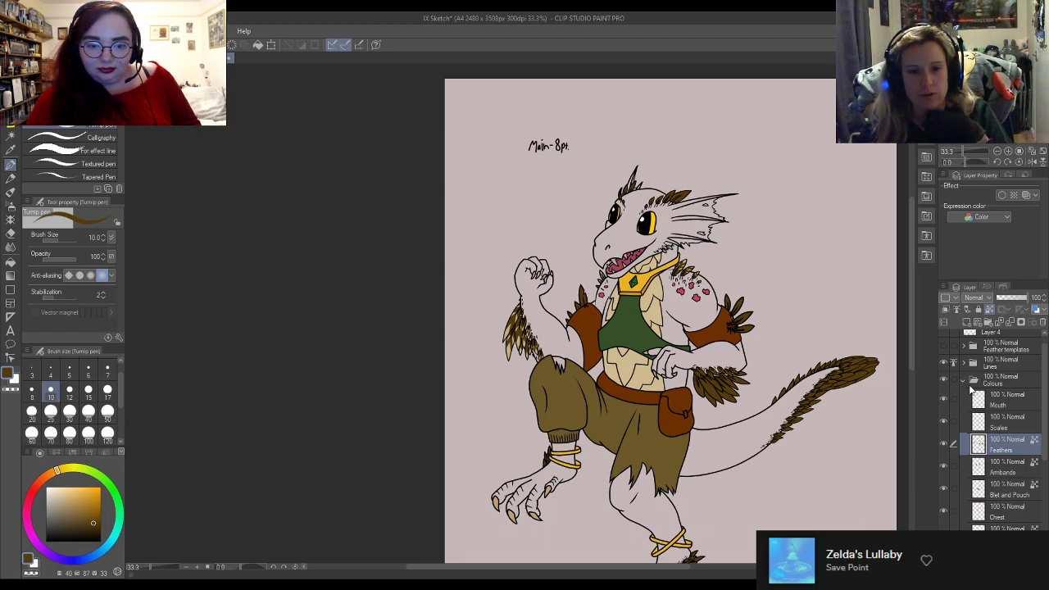
pyautogui.click(964, 382)
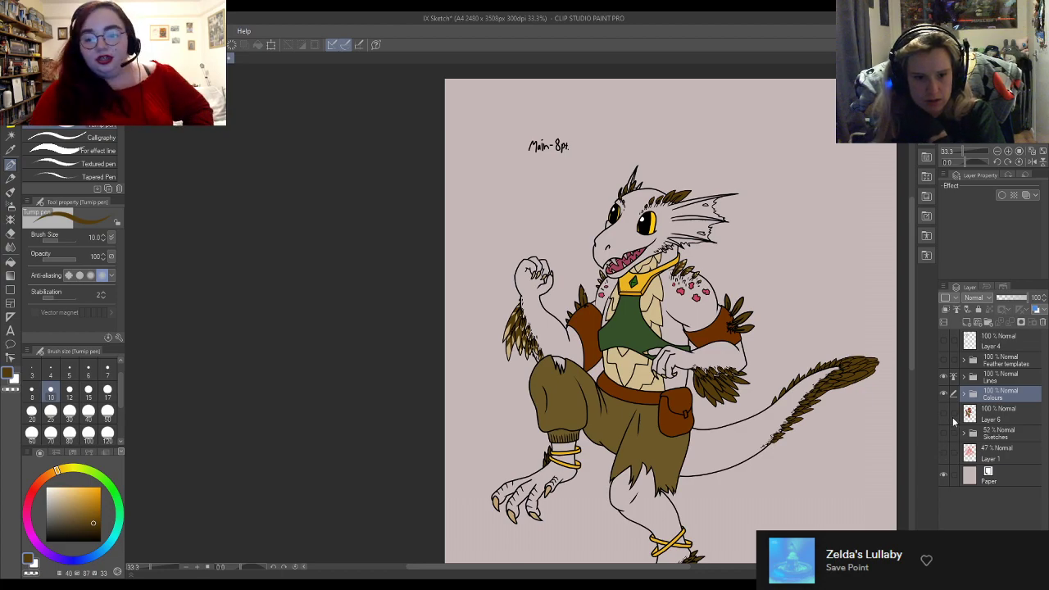
pyautogui.click(964, 395)
pyautogui.scroll(-3, 984, 442)
pyautogui.scroll(-2, 971, 529)
pyautogui.click(944, 527)
pyautogui.scroll(5, 983, 514)
pyautogui.scroll(3, 984, 513)
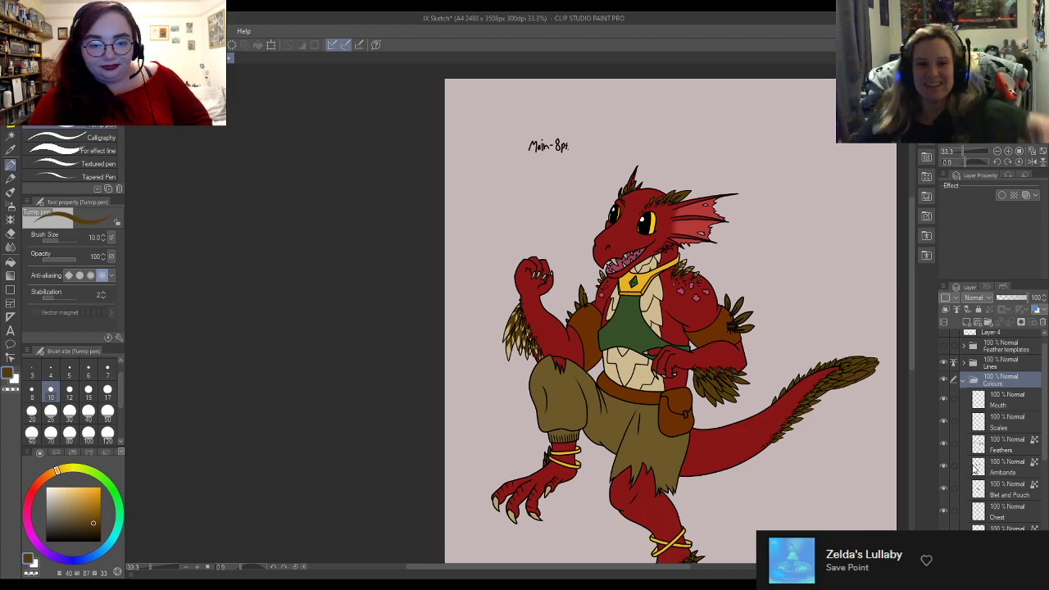
# Step: Examine the whole character with the red skin and feather colours together, from the head to the feet and tail
pyautogui.scroll(-2, 458, 91)
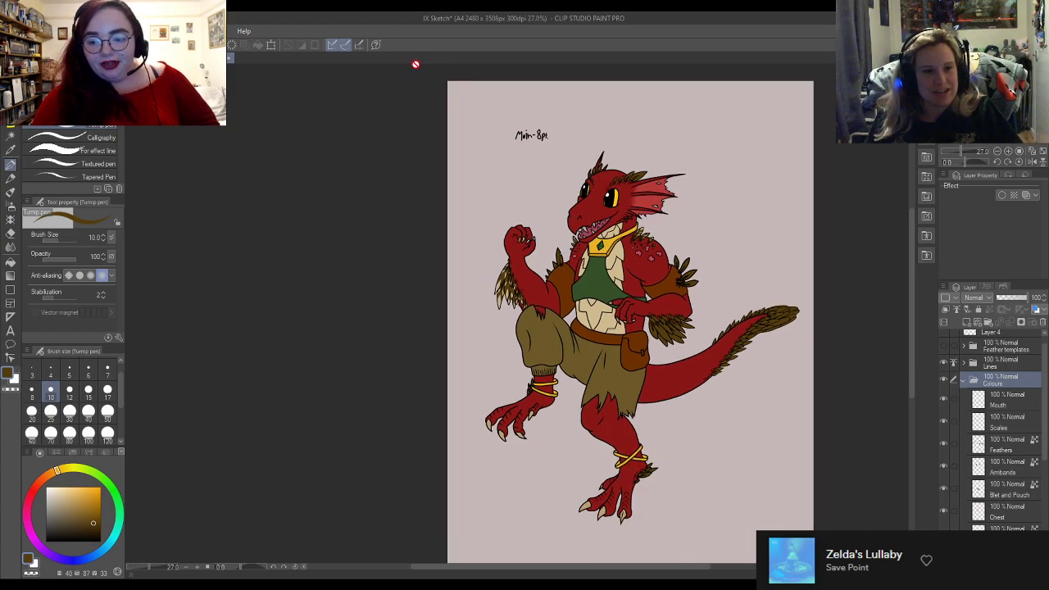
pyautogui.scroll(-1, 785, 415)
pyautogui.scroll(2, 866, 496)
pyautogui.scroll(1, 852, 492)
pyautogui.scroll(-1, 838, 475)
pyautogui.scroll(1, 872, 422)
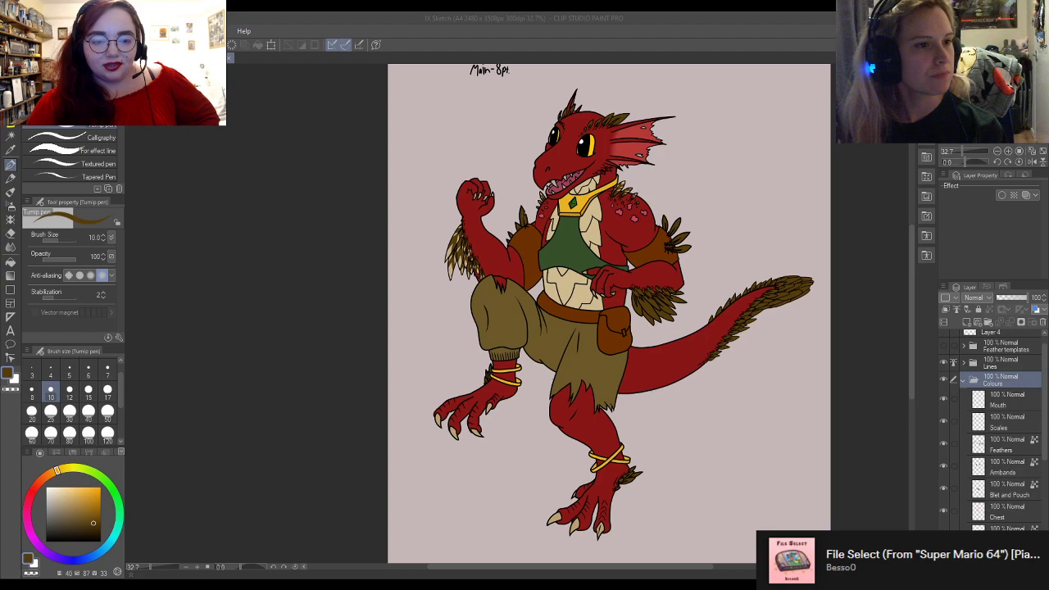
pyautogui.scroll(1, 742, 189)
pyautogui.scroll(-1, 767, 193)
pyautogui.scroll(1, 775, 218)
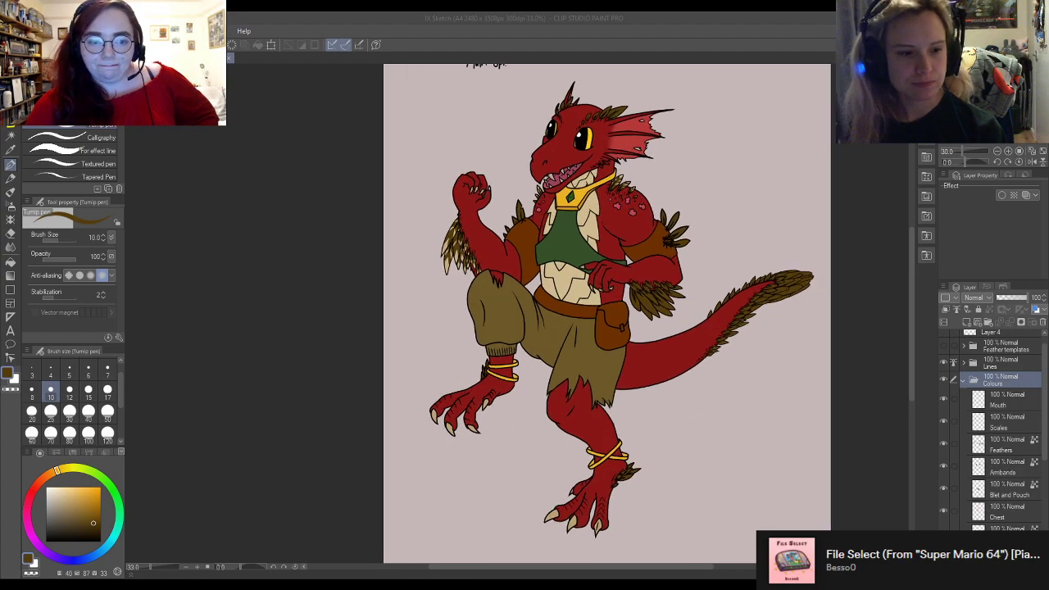
pyautogui.scroll(1, 652, 246)
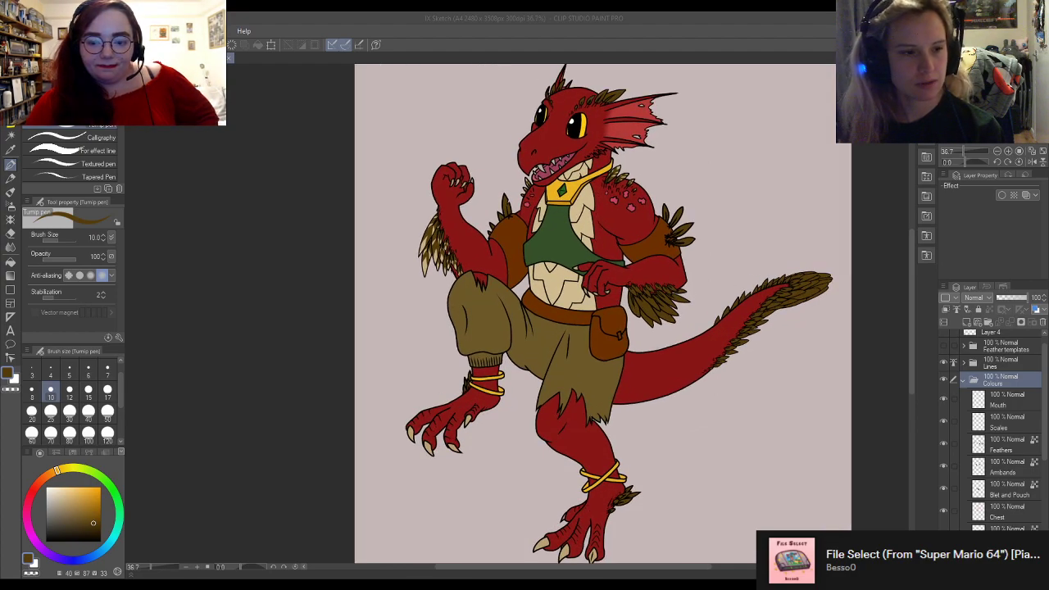